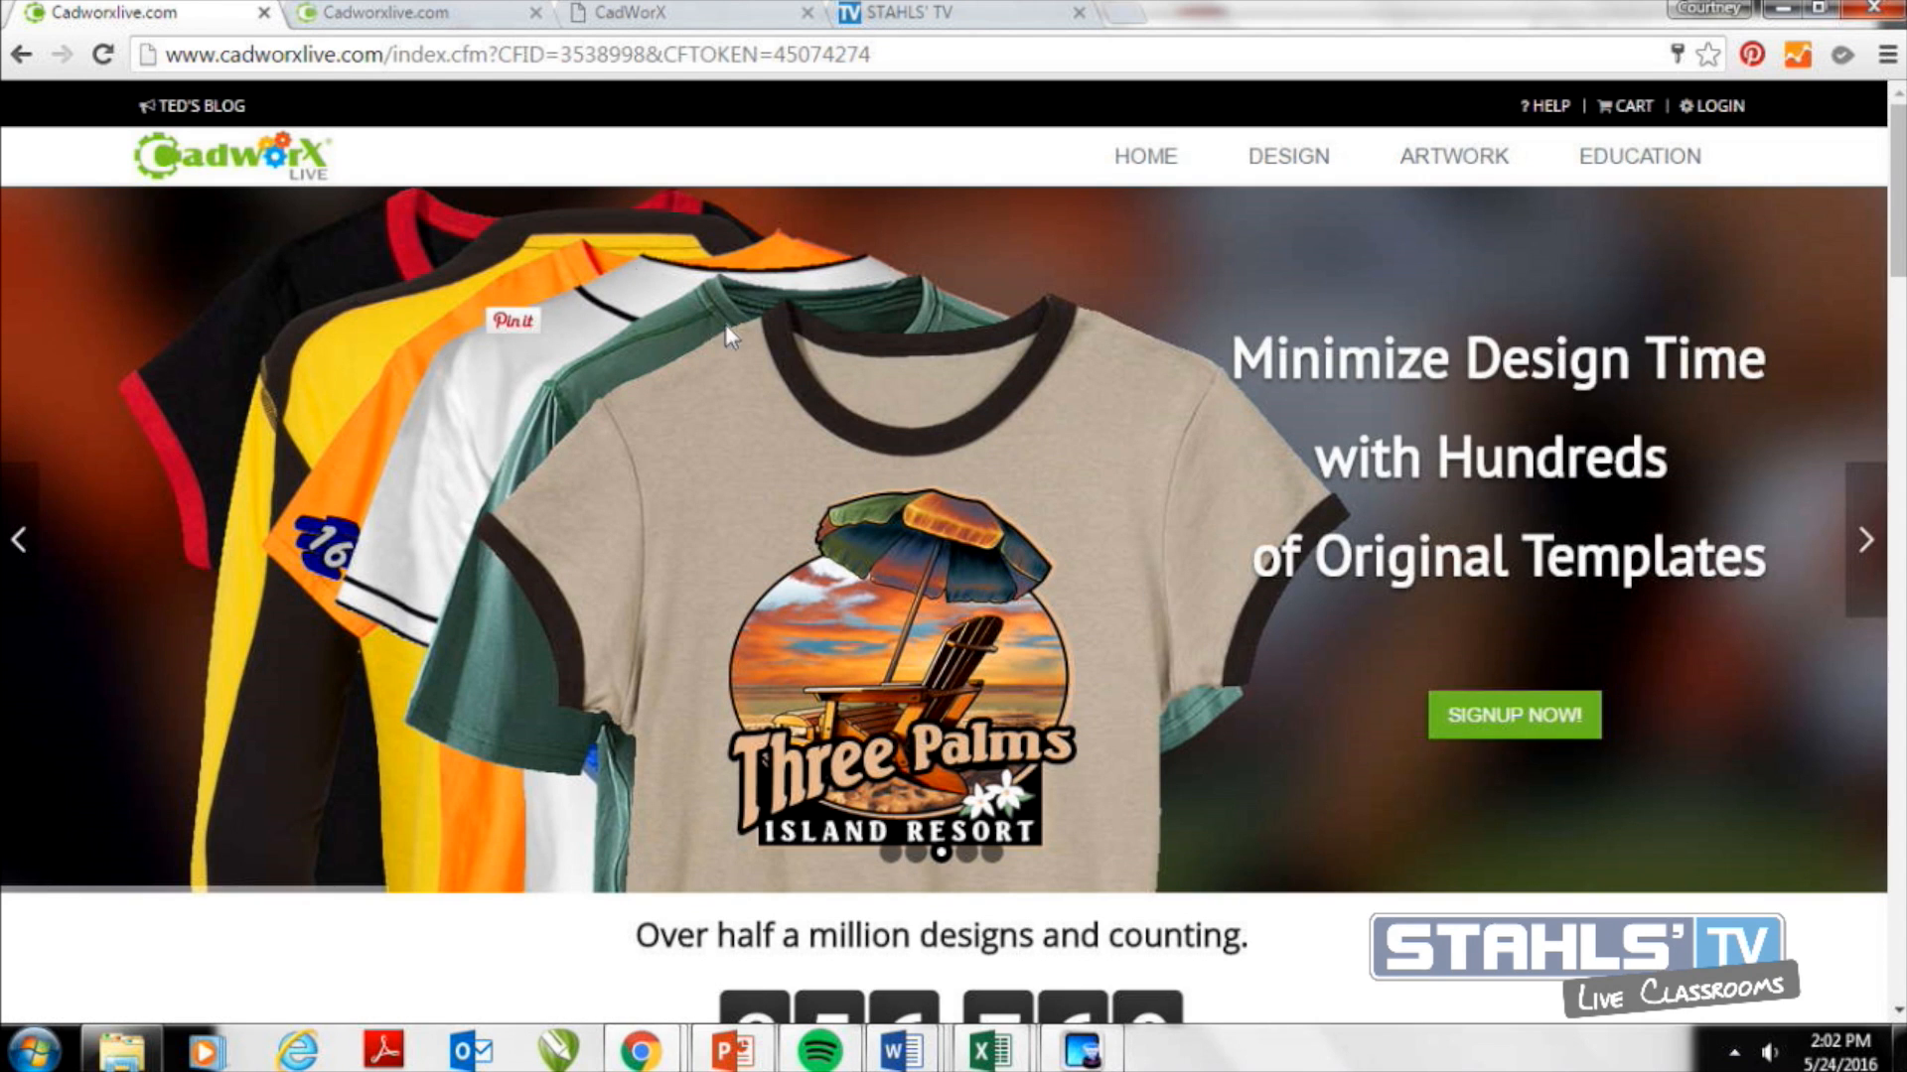
# Open the CadworxLIVE member dashboard and launch Design Studio.
pyautogui.click(377, 14)
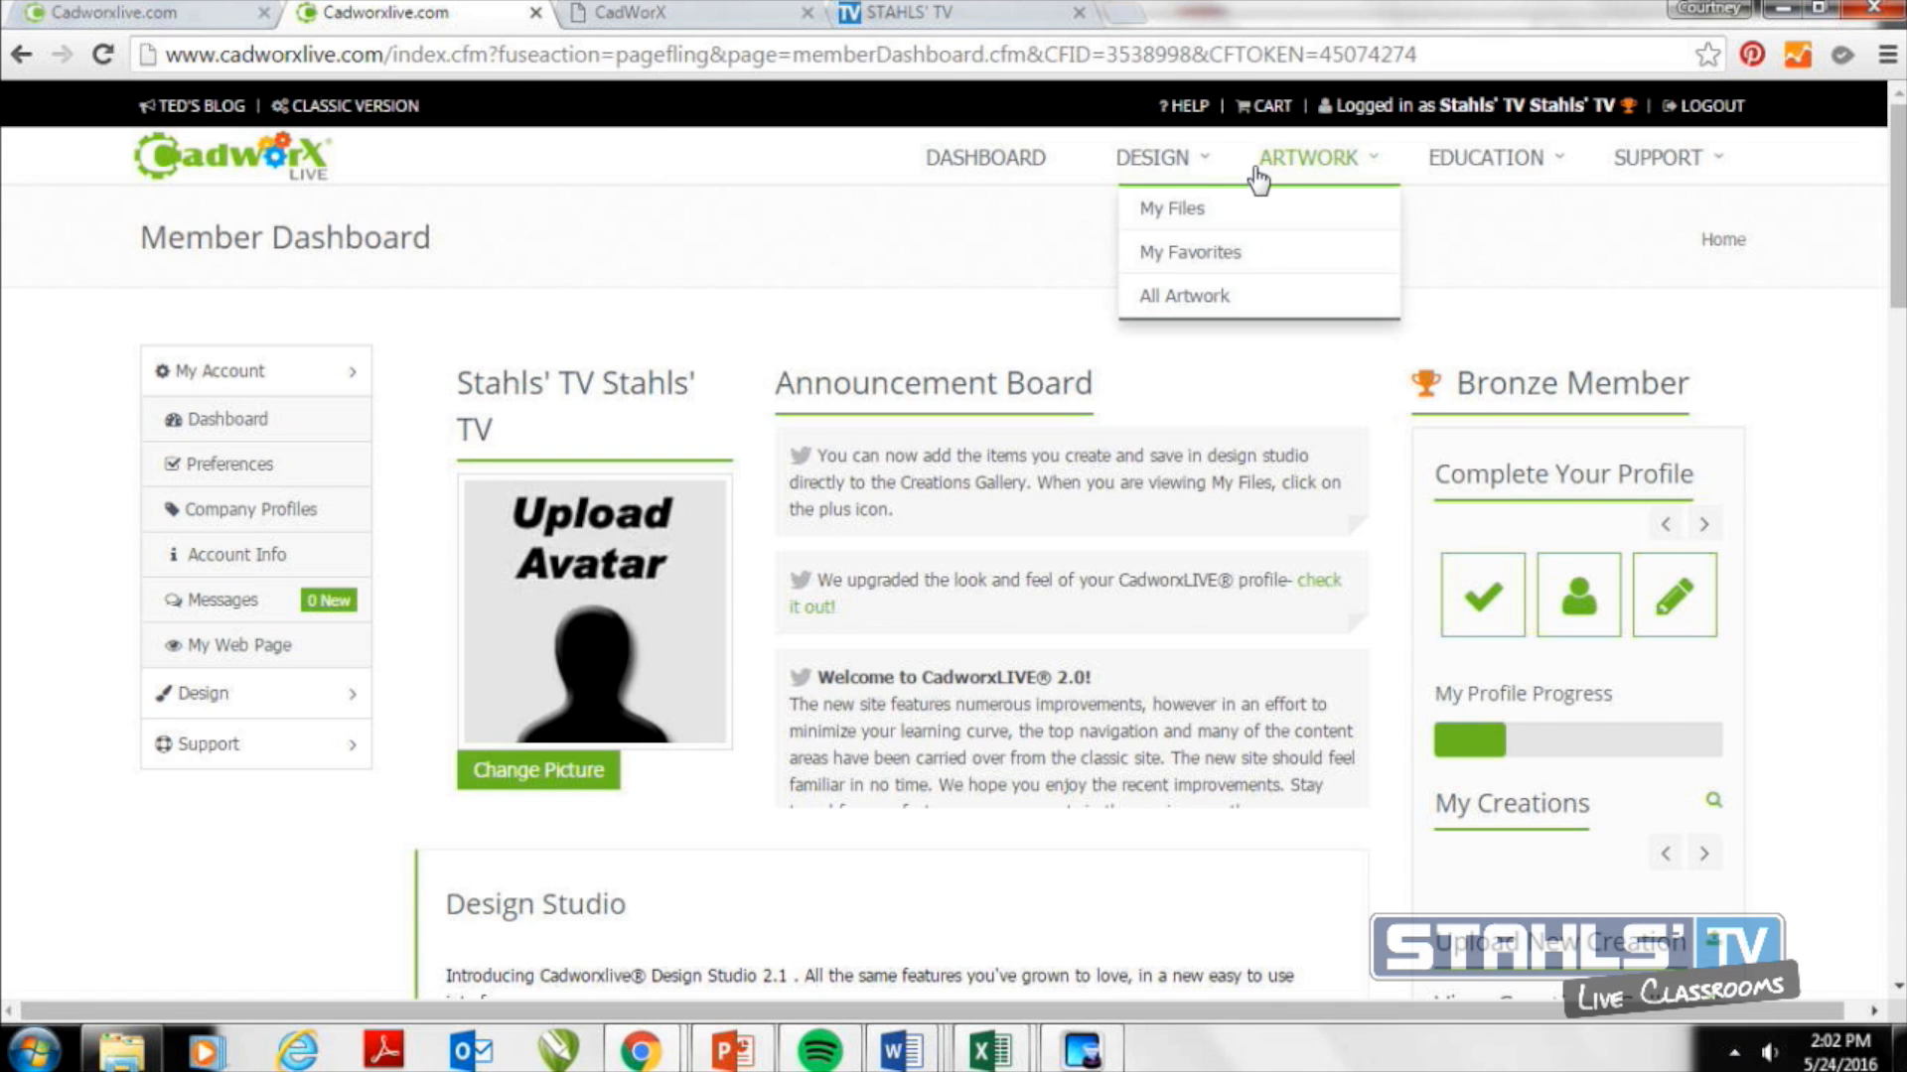
pyautogui.moveTo(1161, 175)
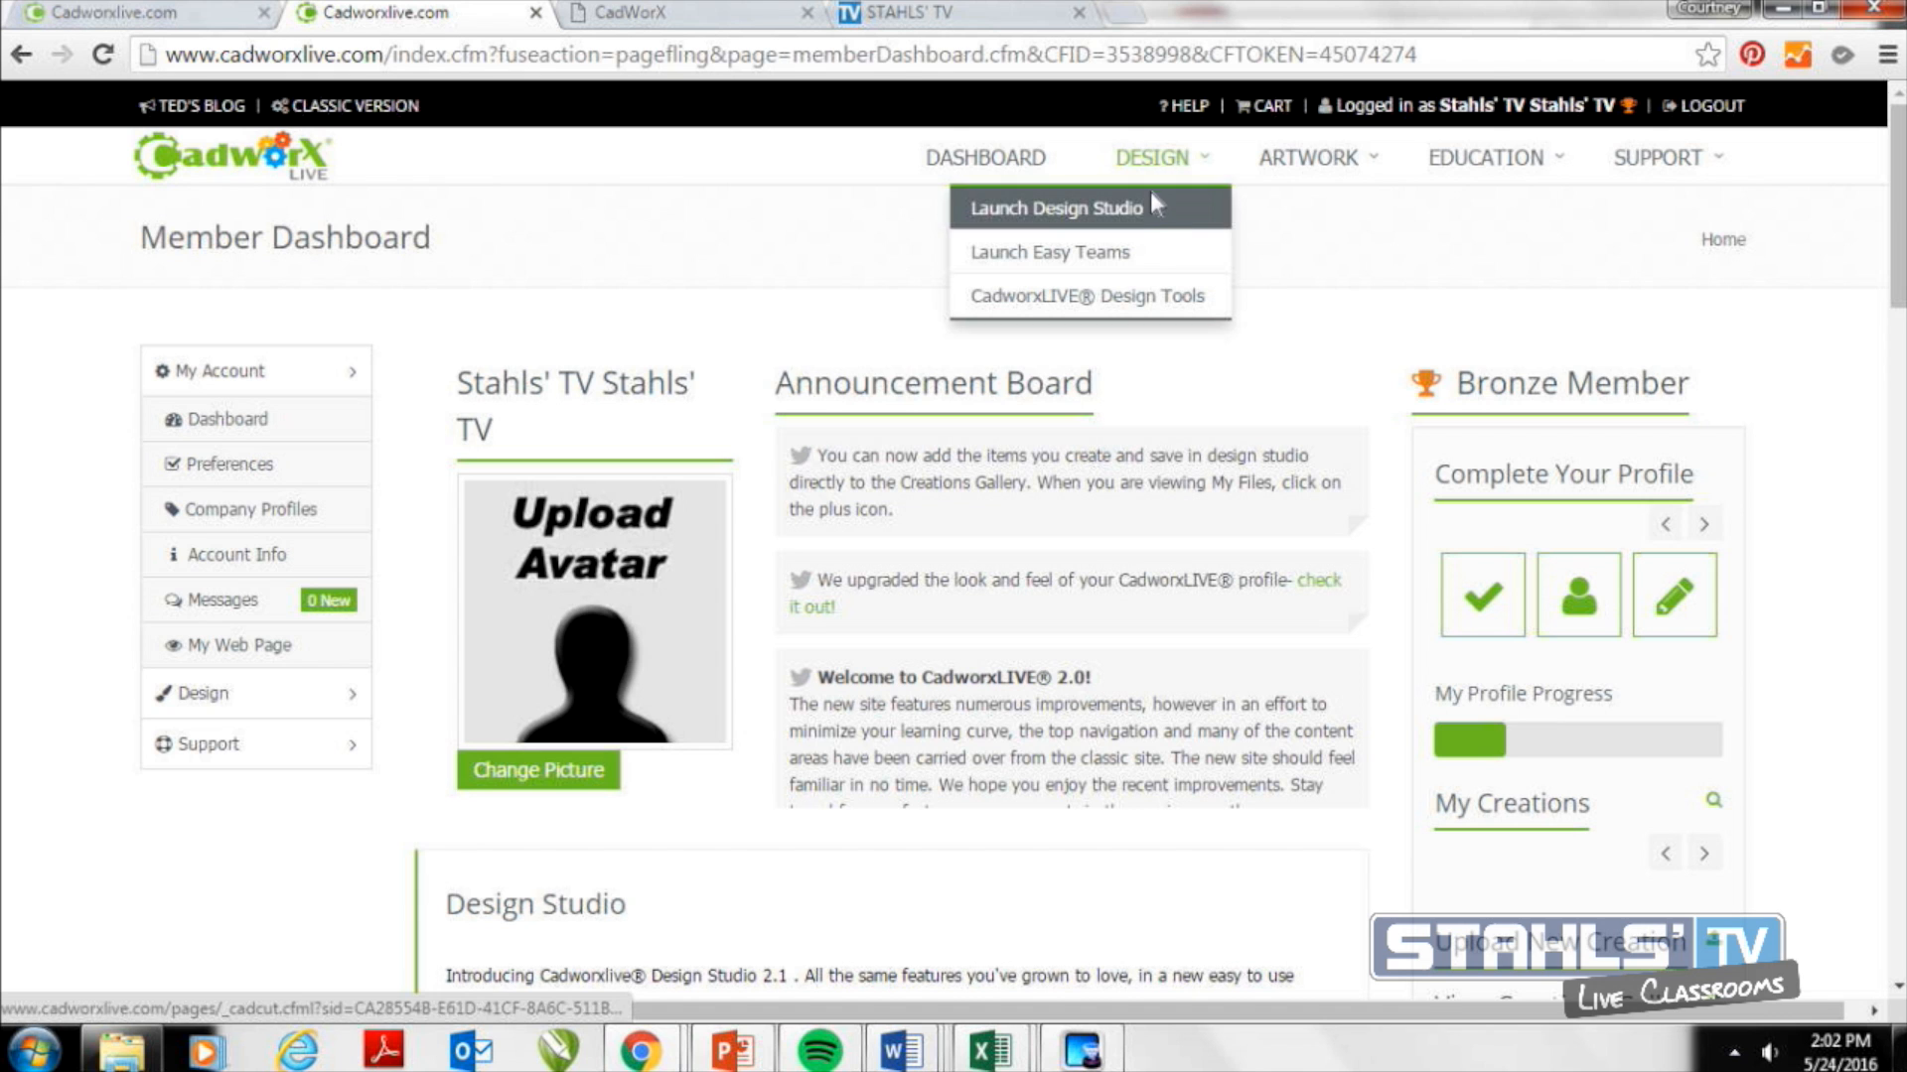
pyautogui.click(1152, 204)
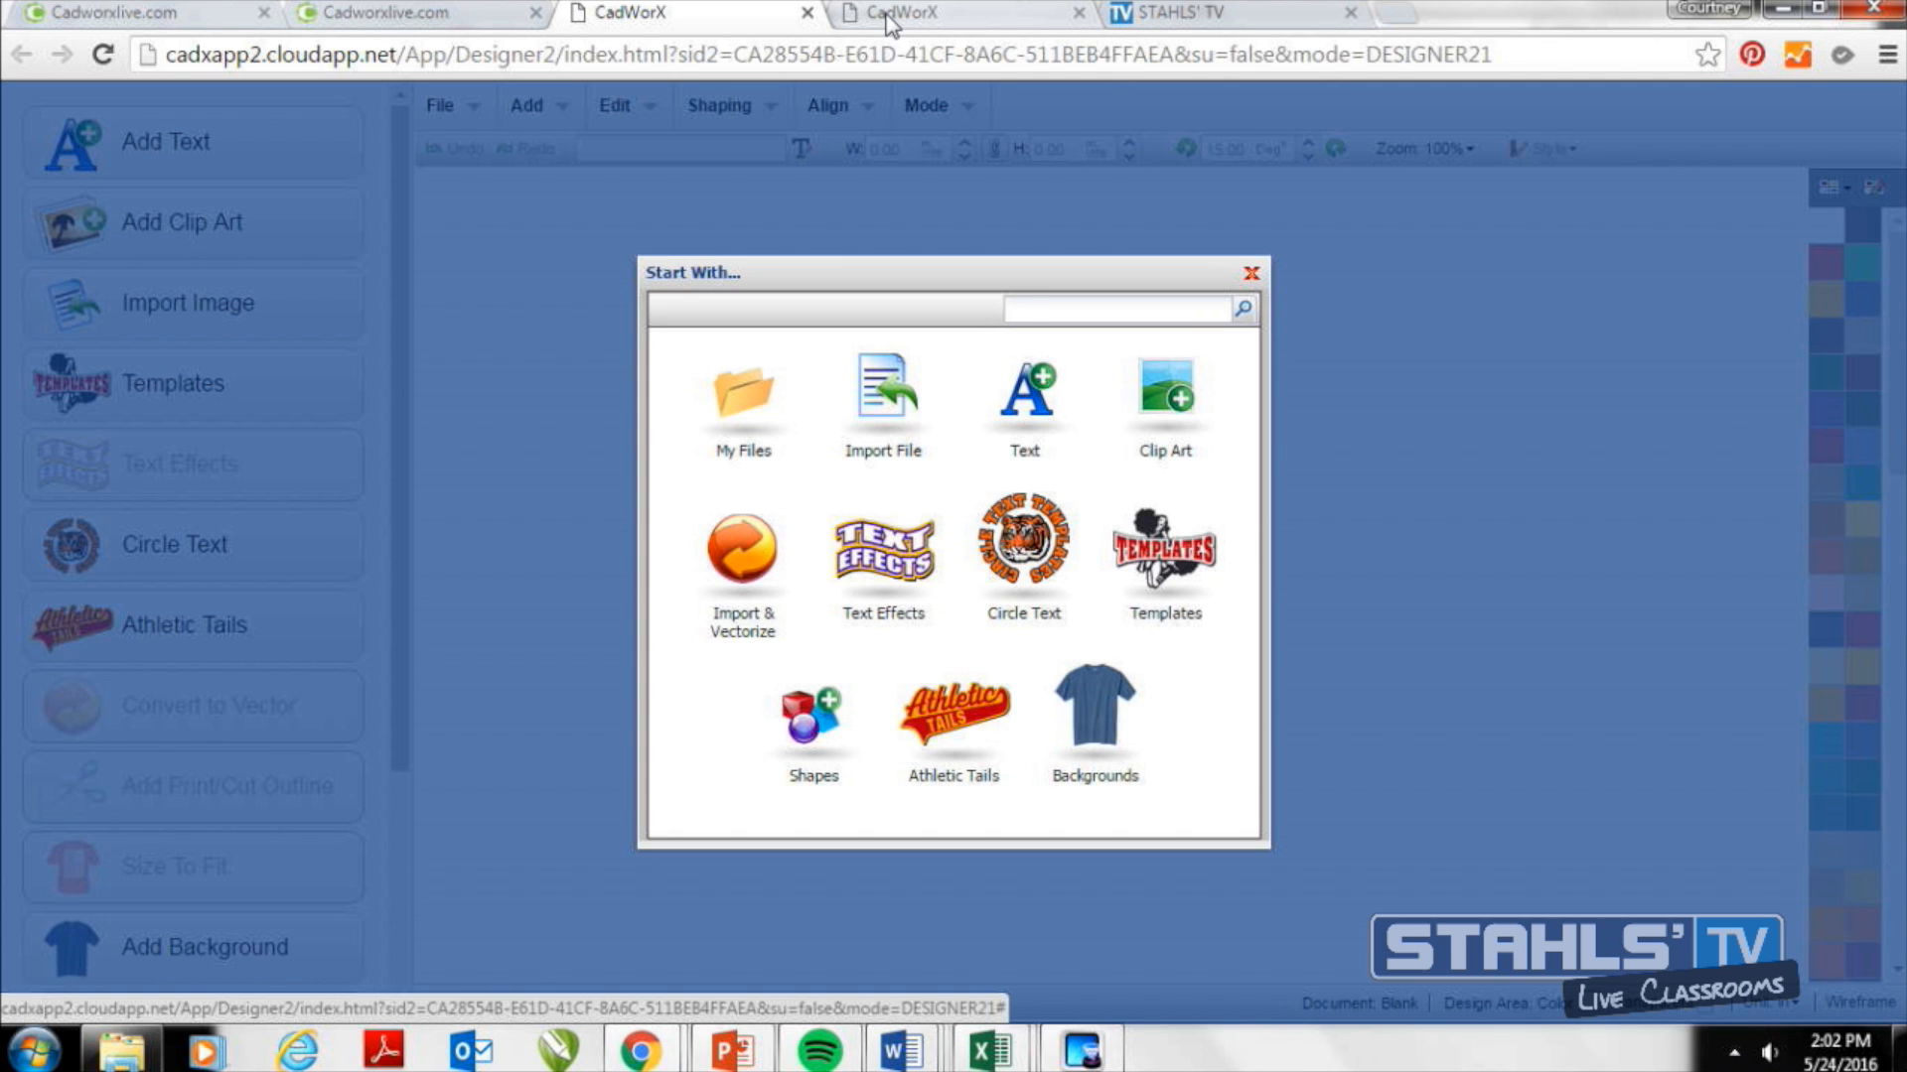
# Start the design with a new text object reading "MHS".
pyautogui.click(1023, 417)
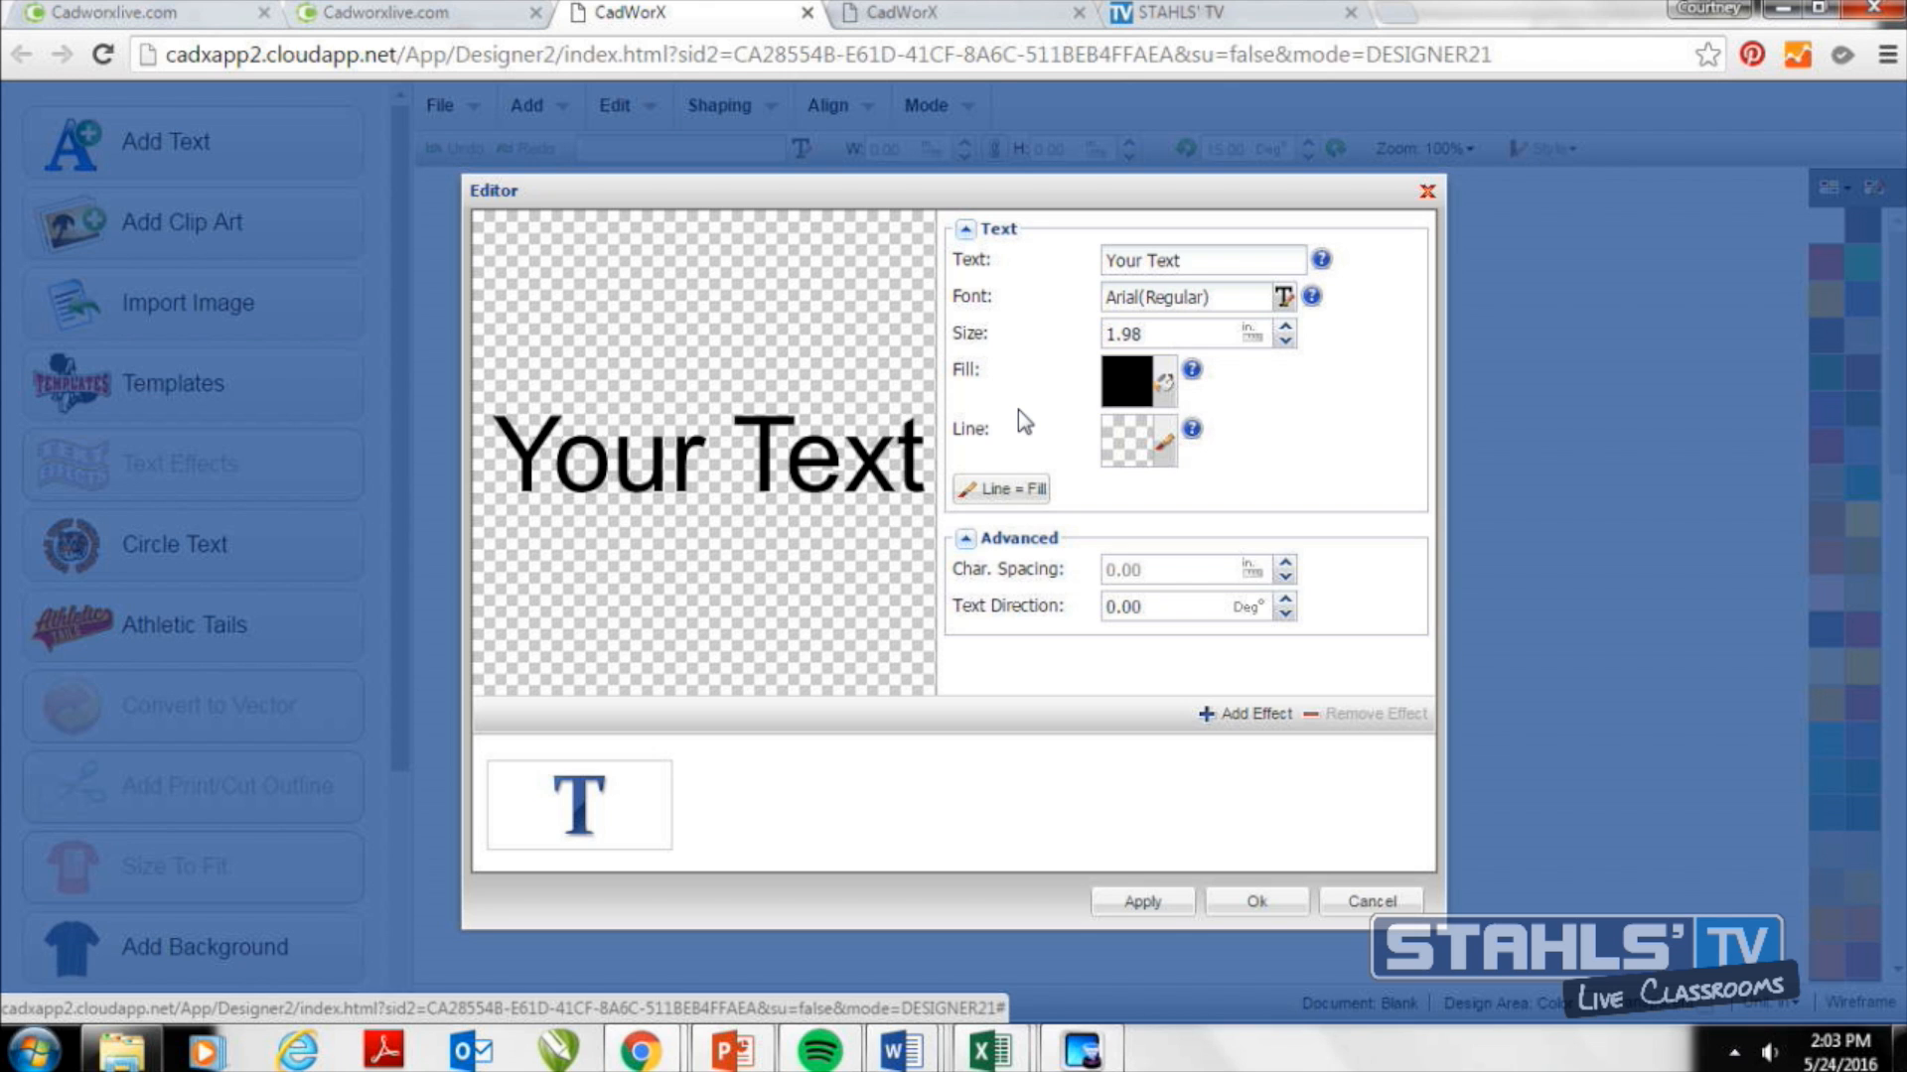
pyautogui.tripleClick(1138, 260)
pyautogui.write('MHS')
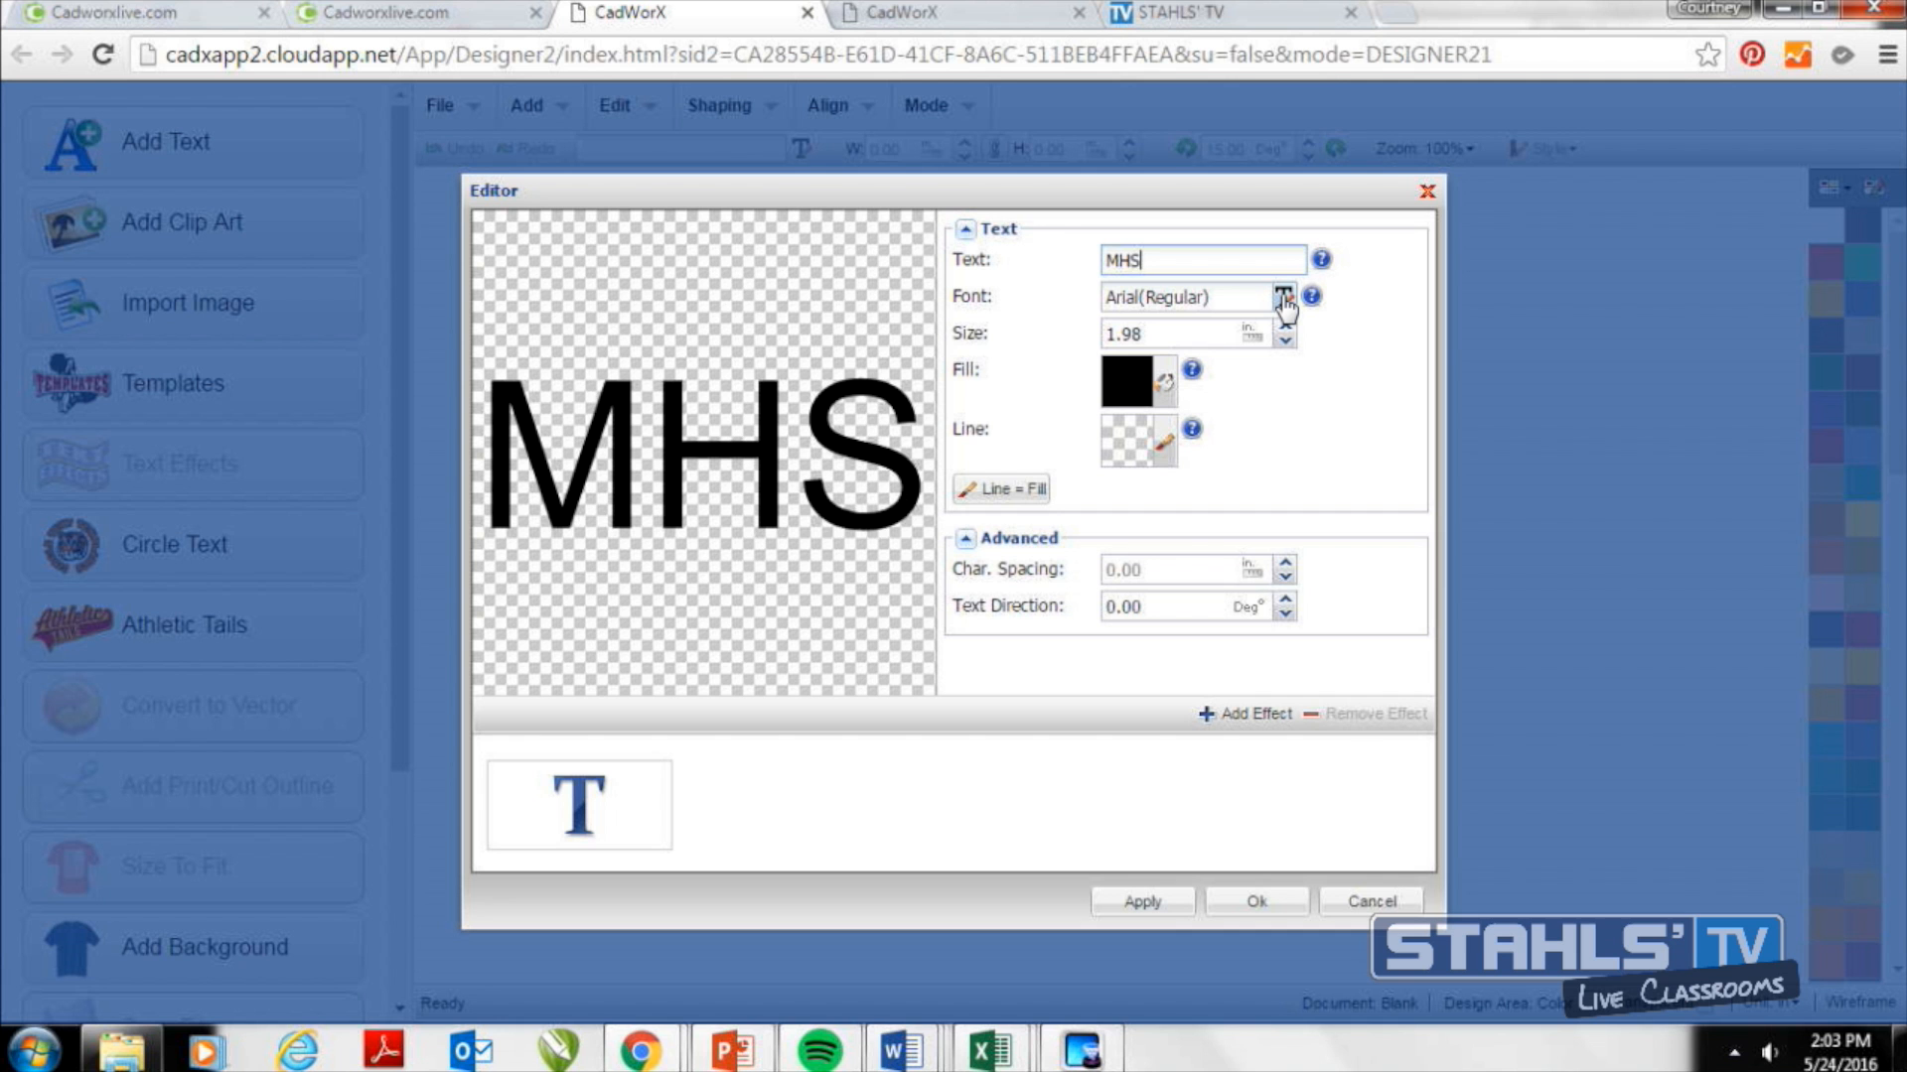
# Set the MHS text's font to Academic M54 from the general Athletic font category.
pyautogui.click(1283, 298)
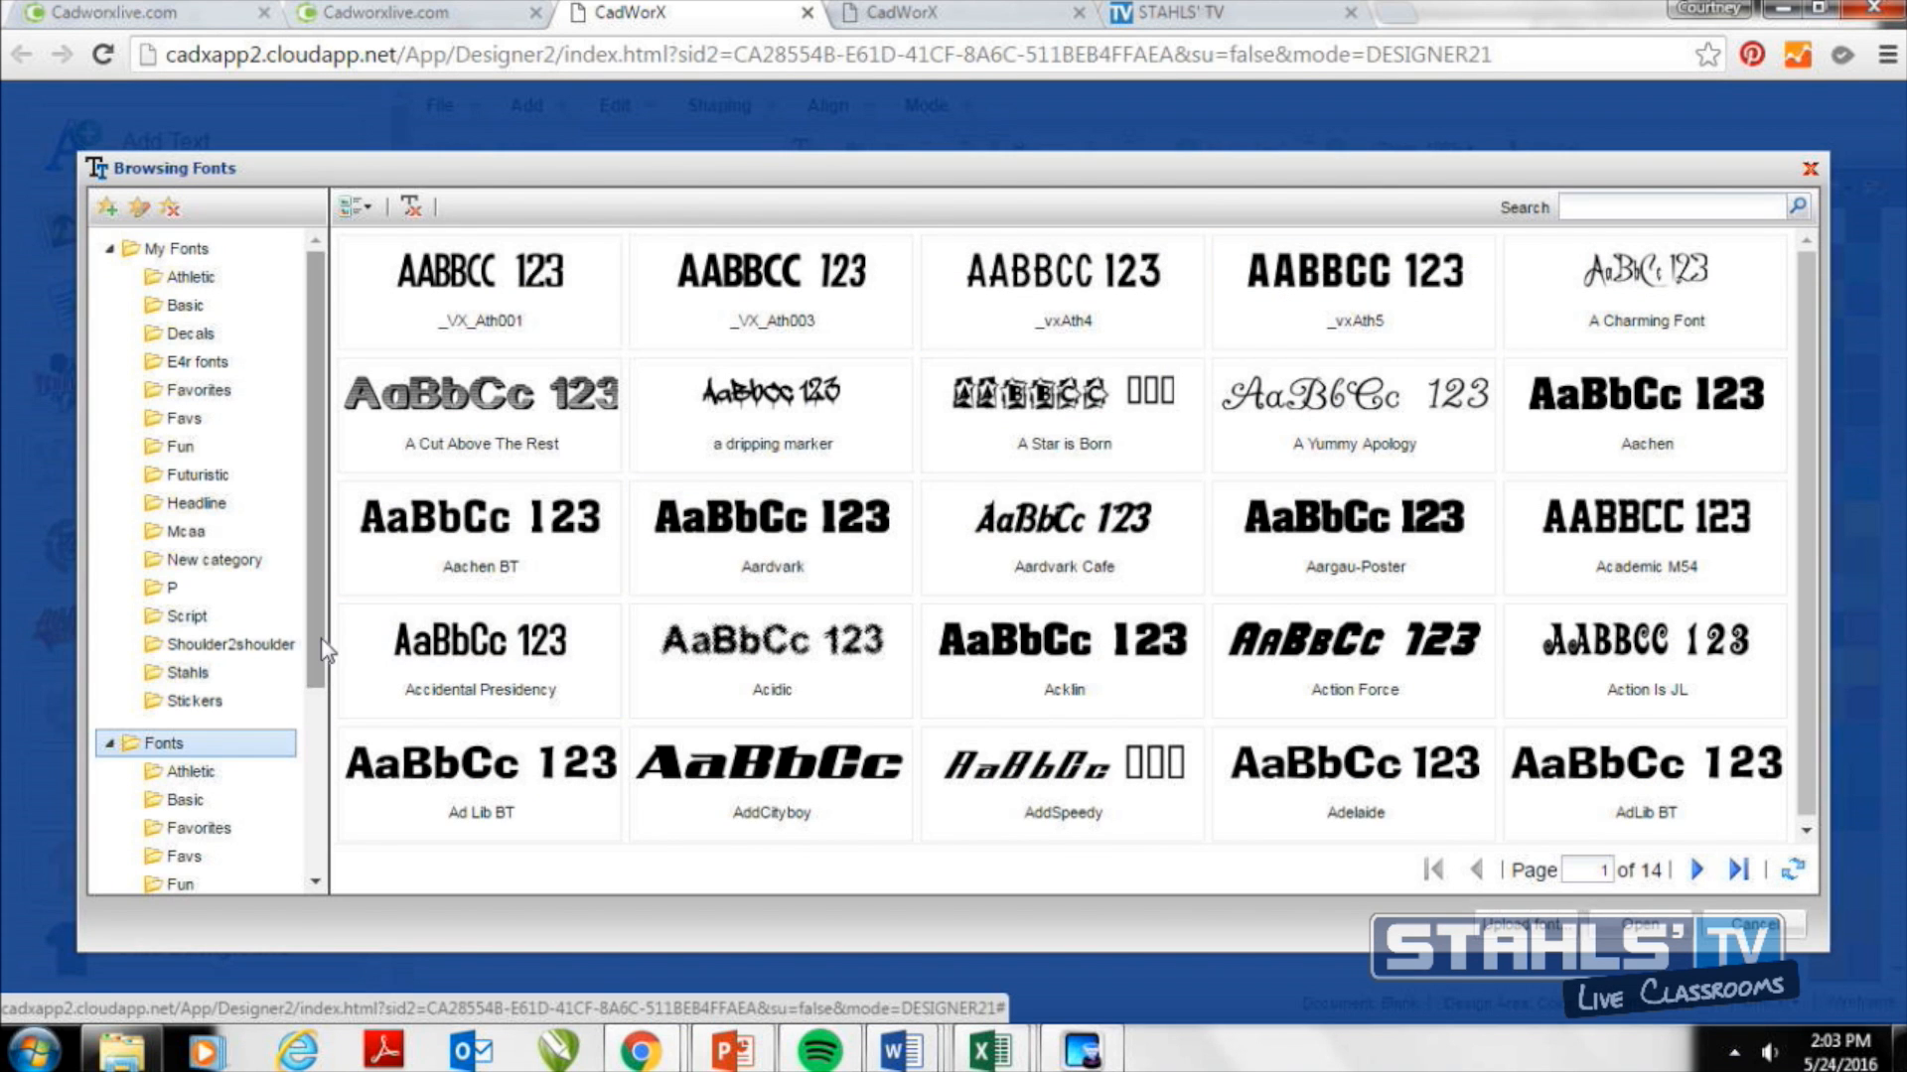
pyautogui.scroll(-3, 231, 586)
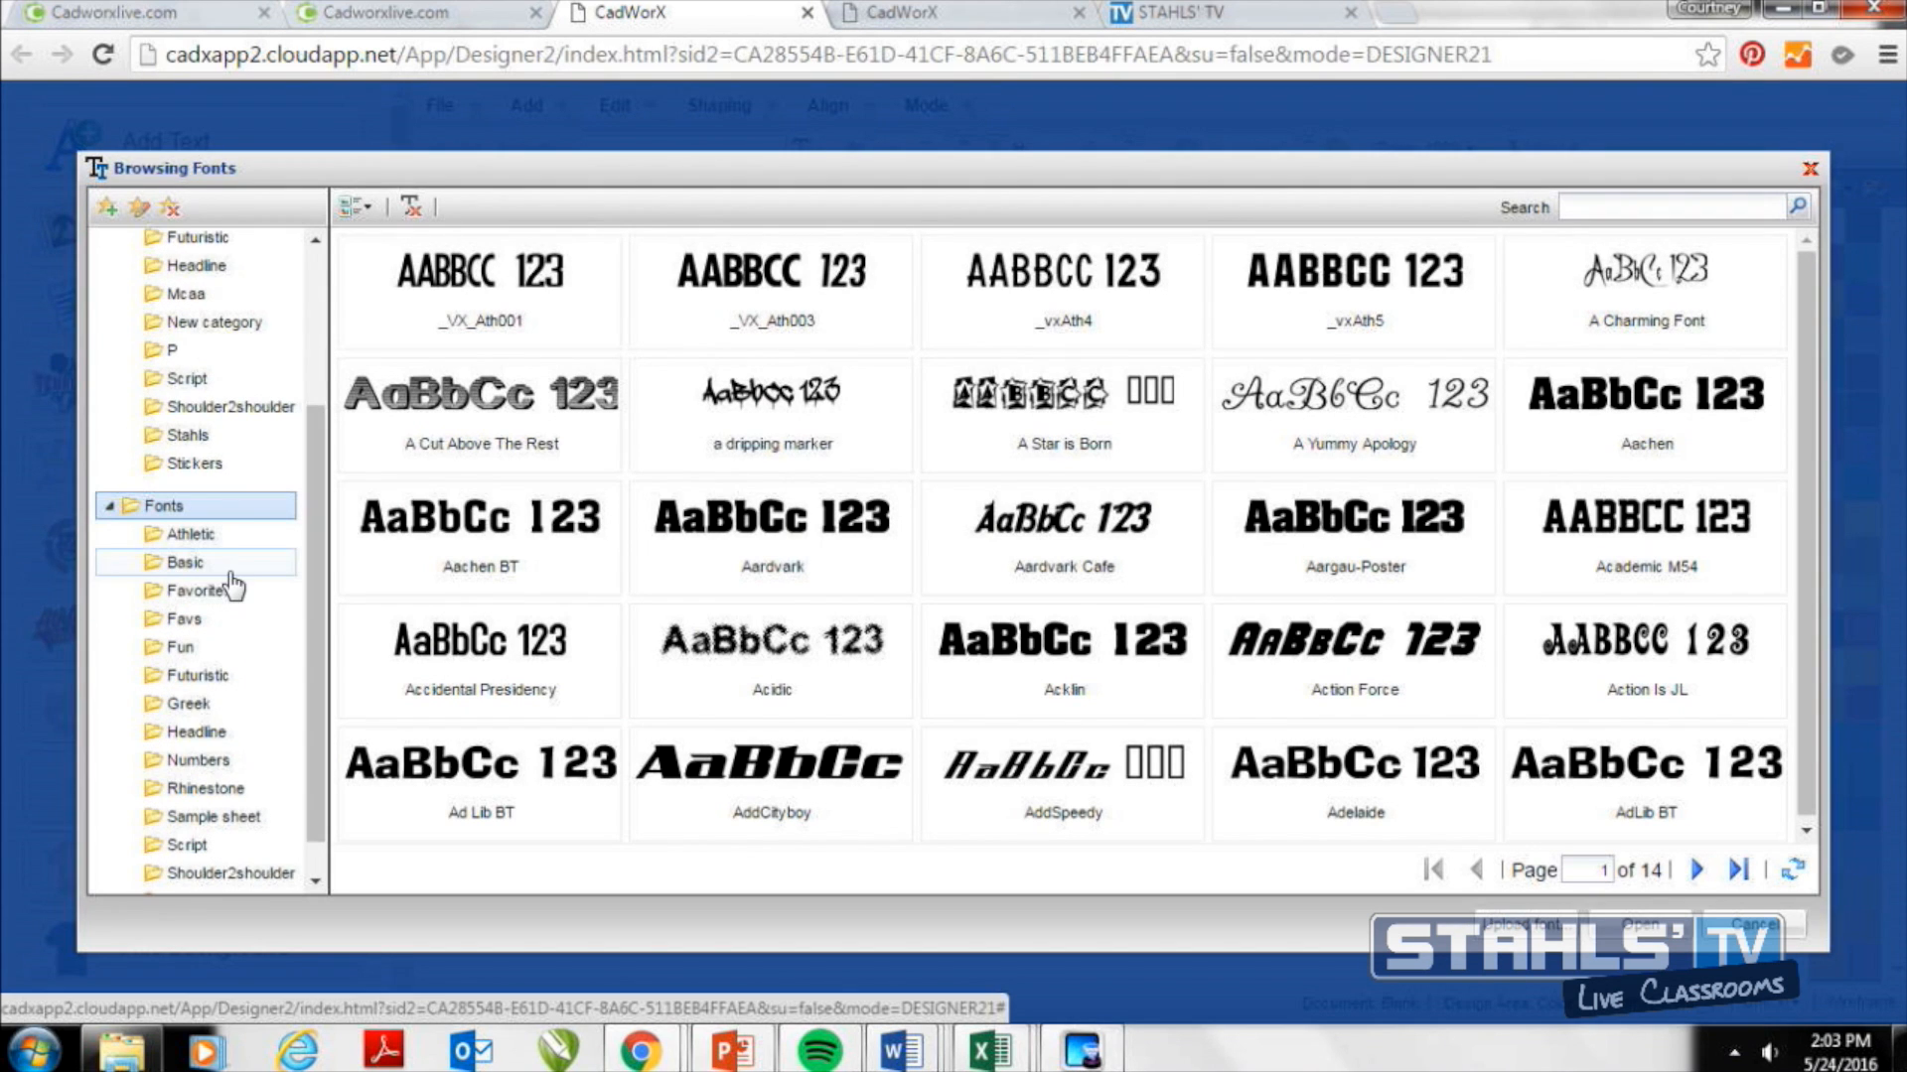
pyautogui.click(189, 534)
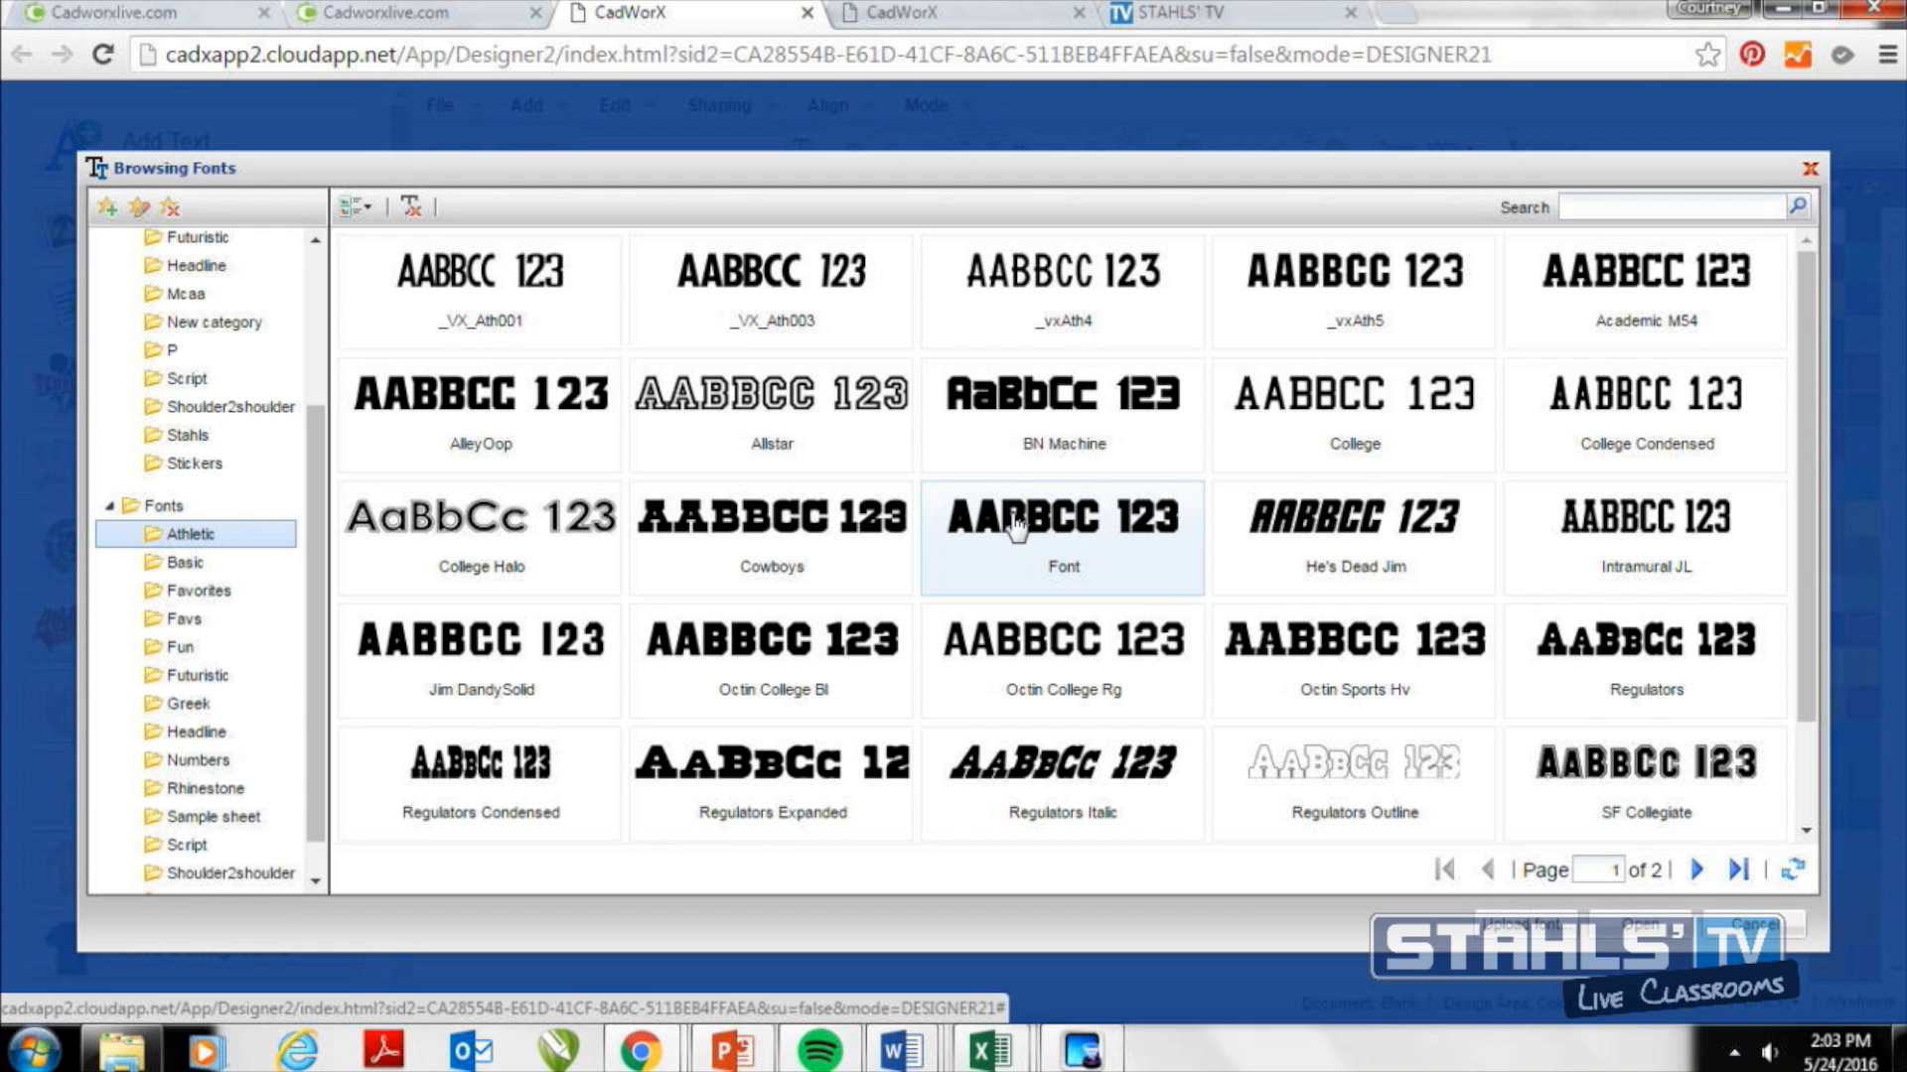
pyautogui.click(1650, 285)
pyautogui.doubleClick(1649, 285)
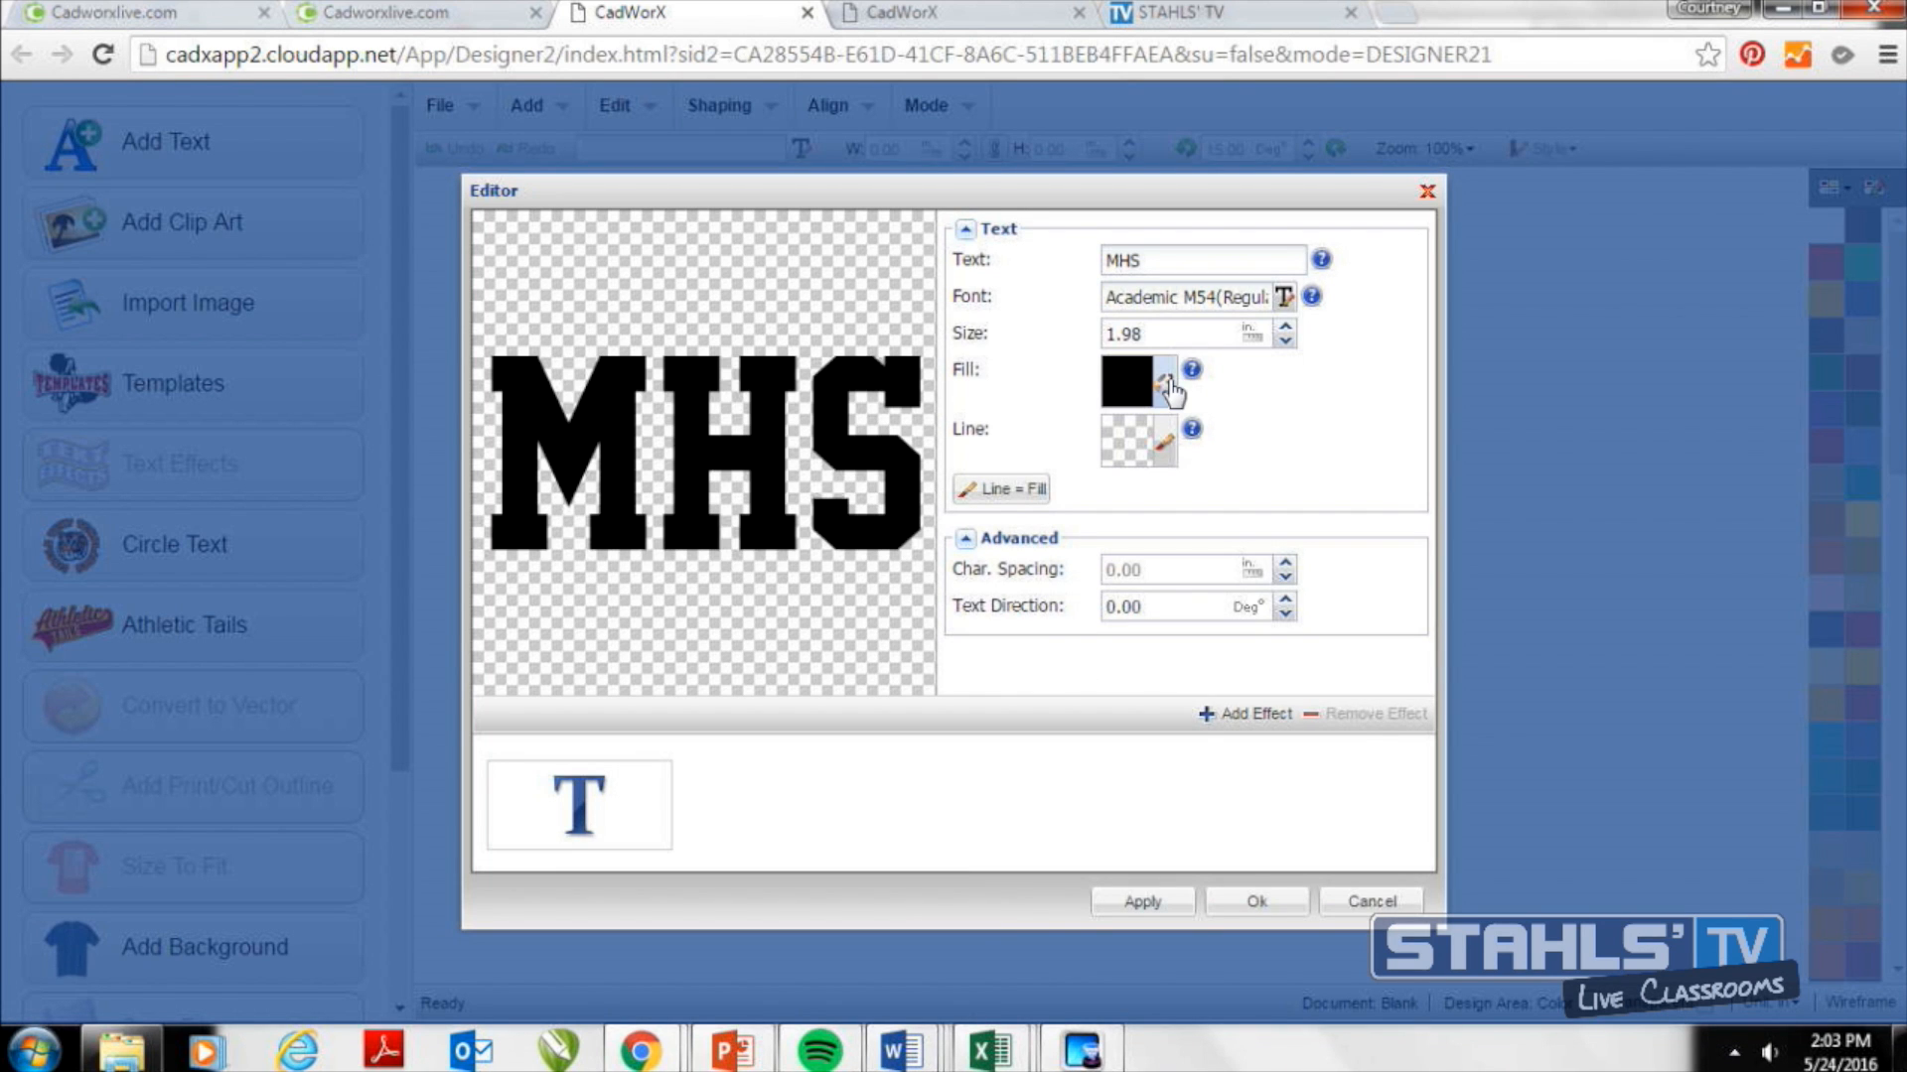
# Set the MHS text size to 3 inches and its solid fill to green from the Stahls' Digital palette.
pyautogui.moveTo(1162, 333); pyautogui.dragTo(1104, 332)
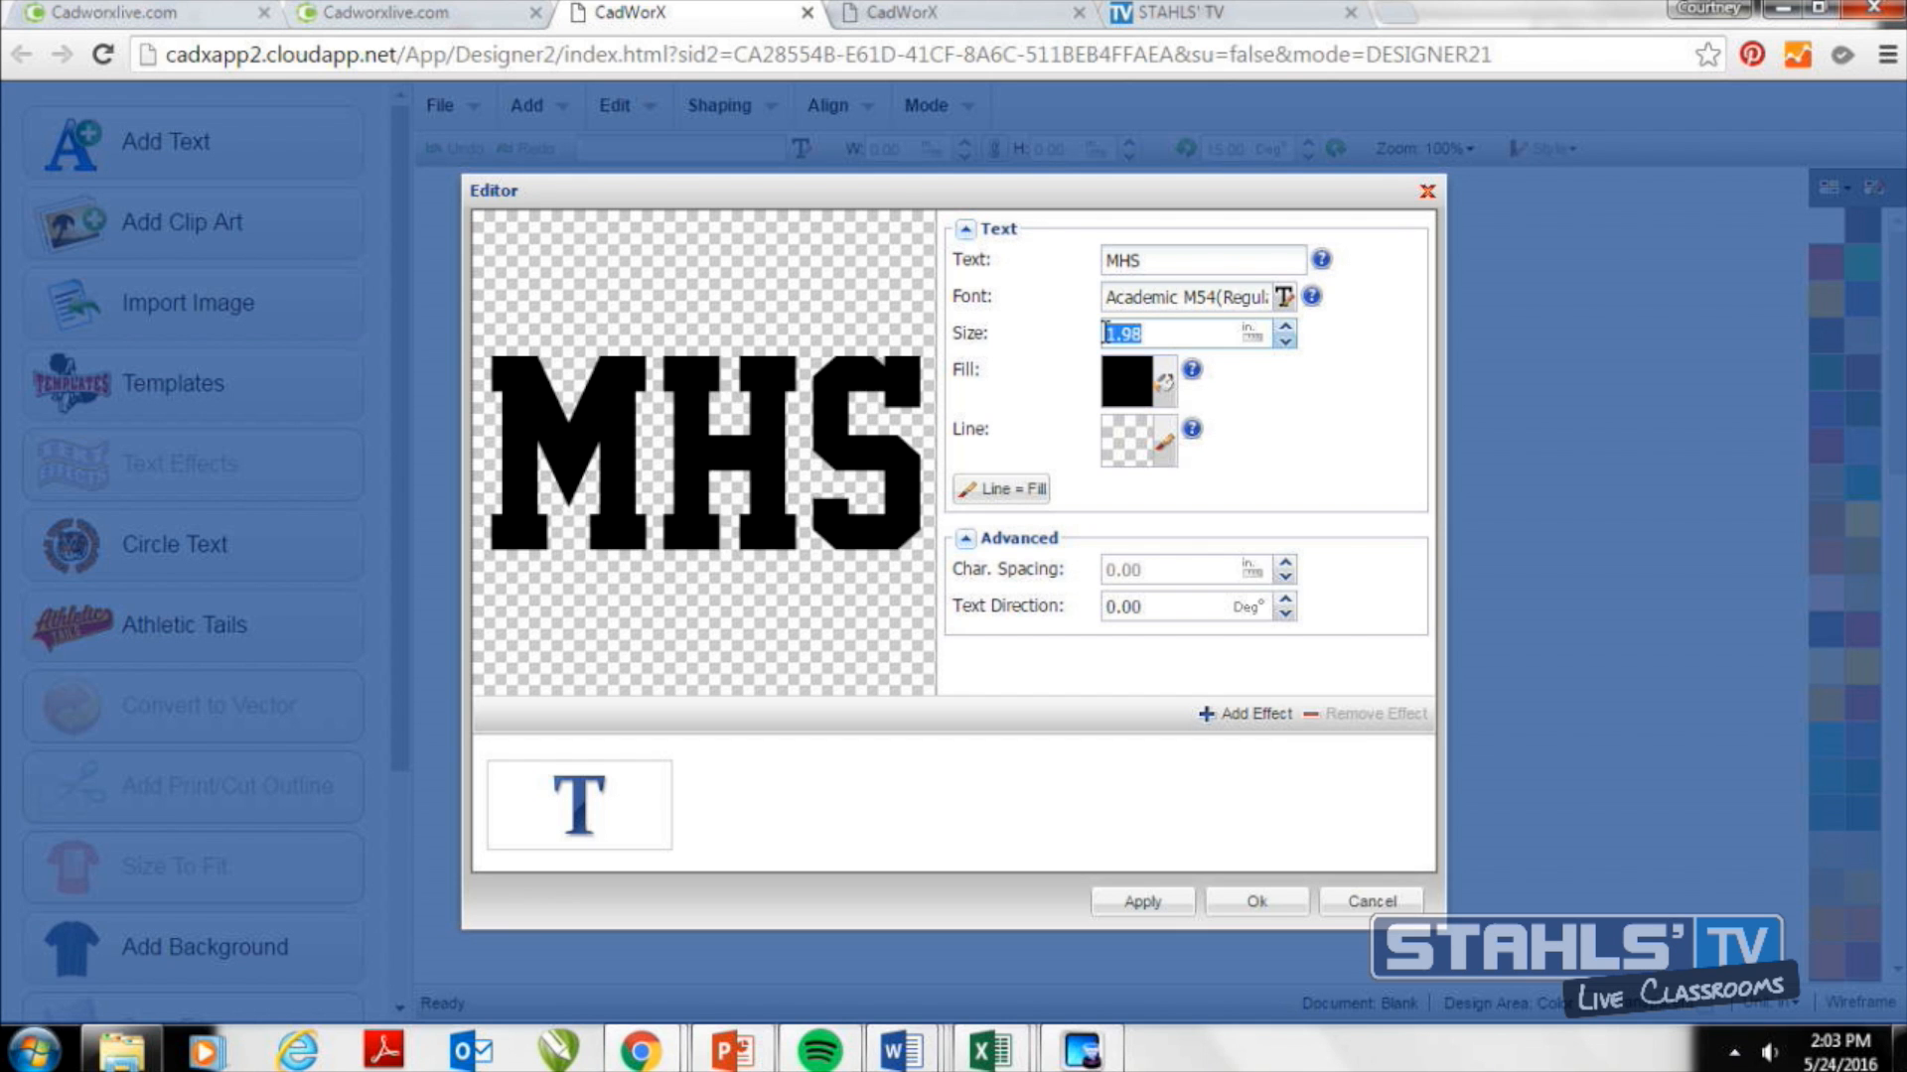
pyautogui.write('3')
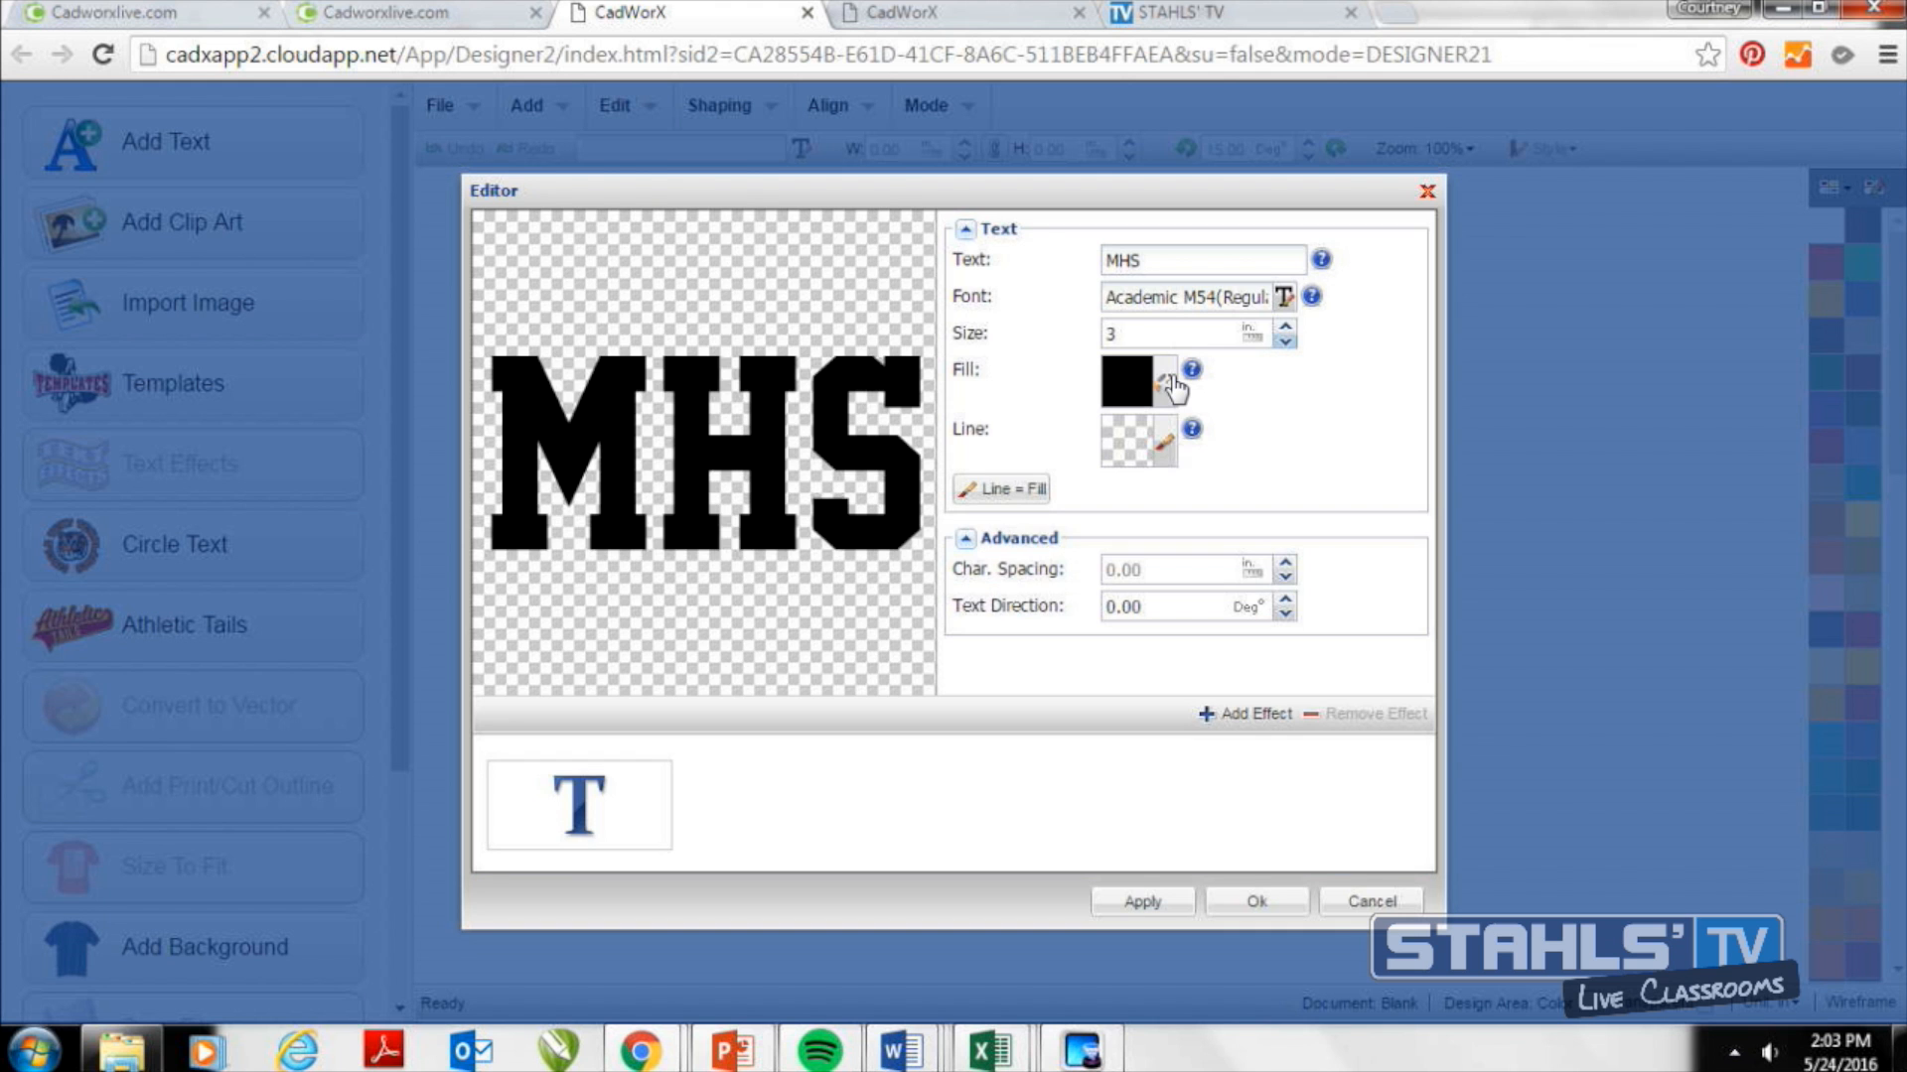
pyautogui.click(1165, 383)
pyautogui.click(737, 330)
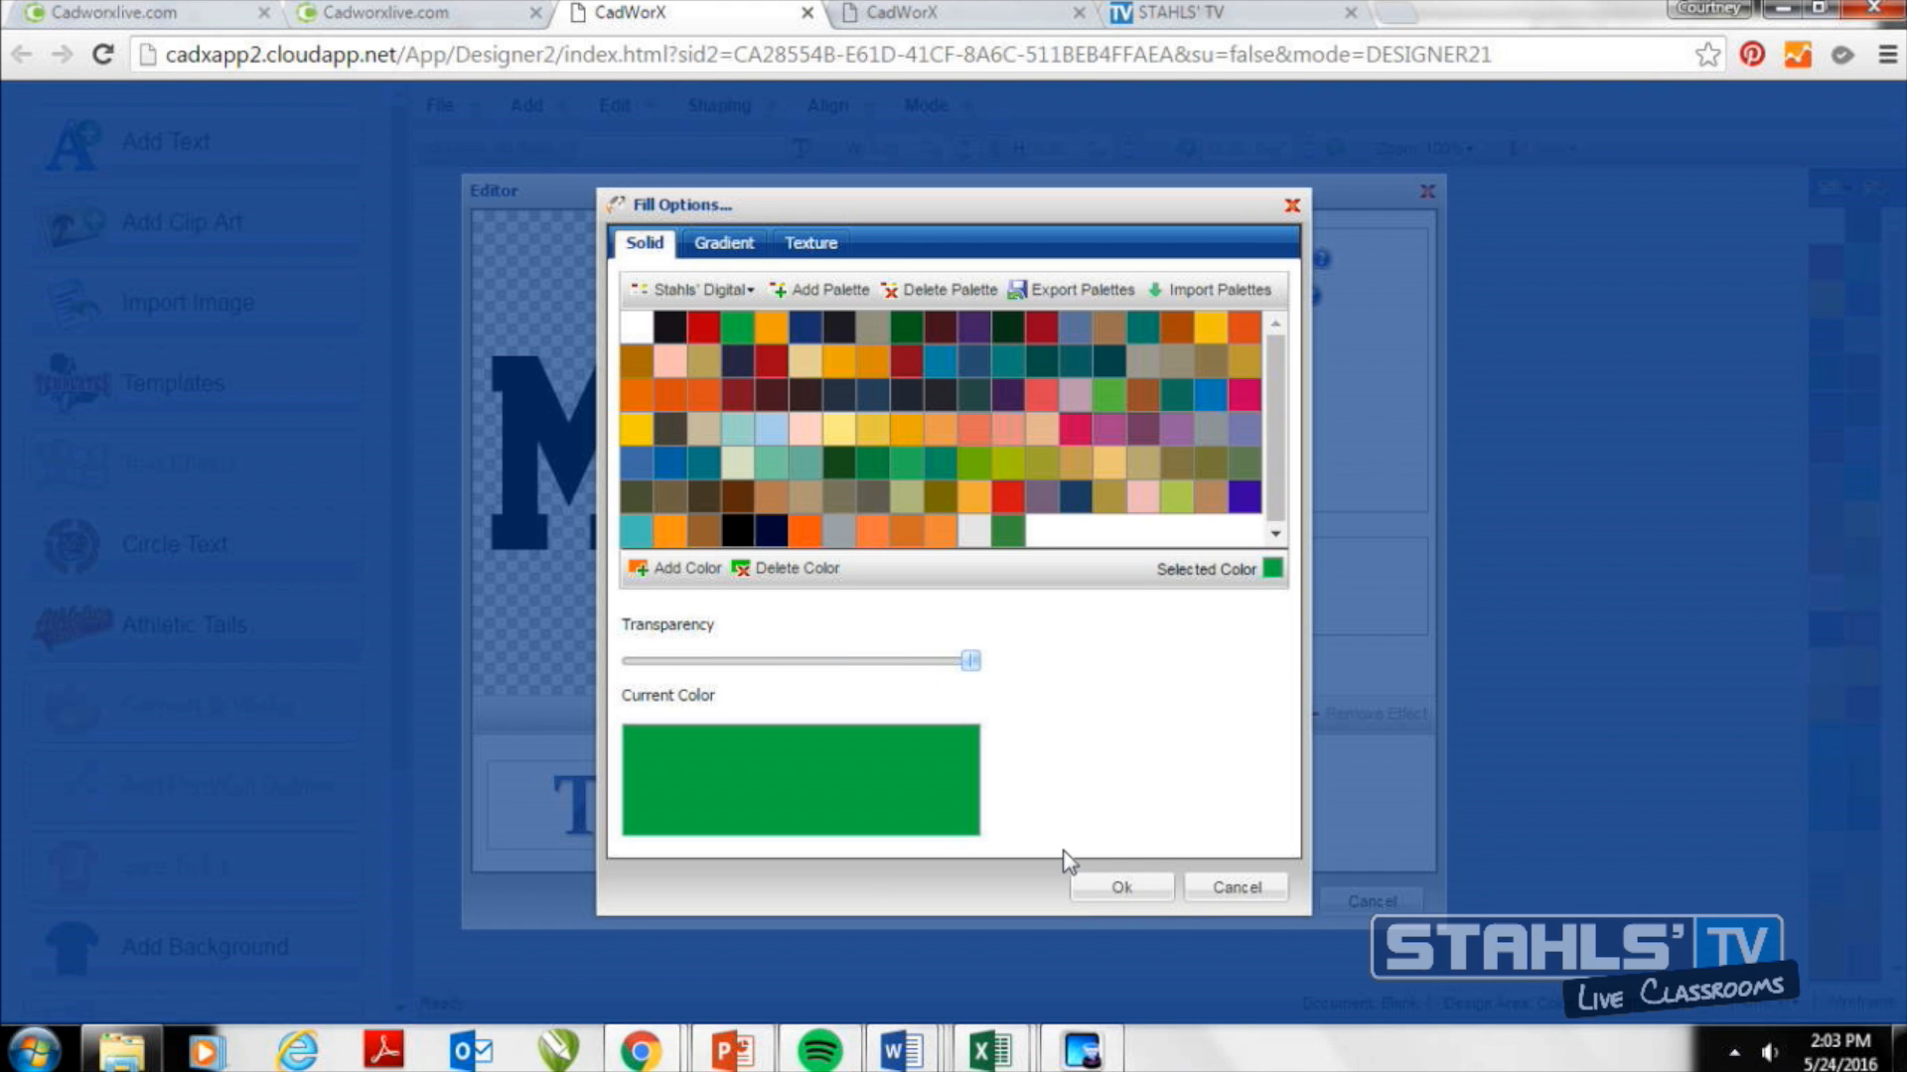
pyautogui.click(1120, 893)
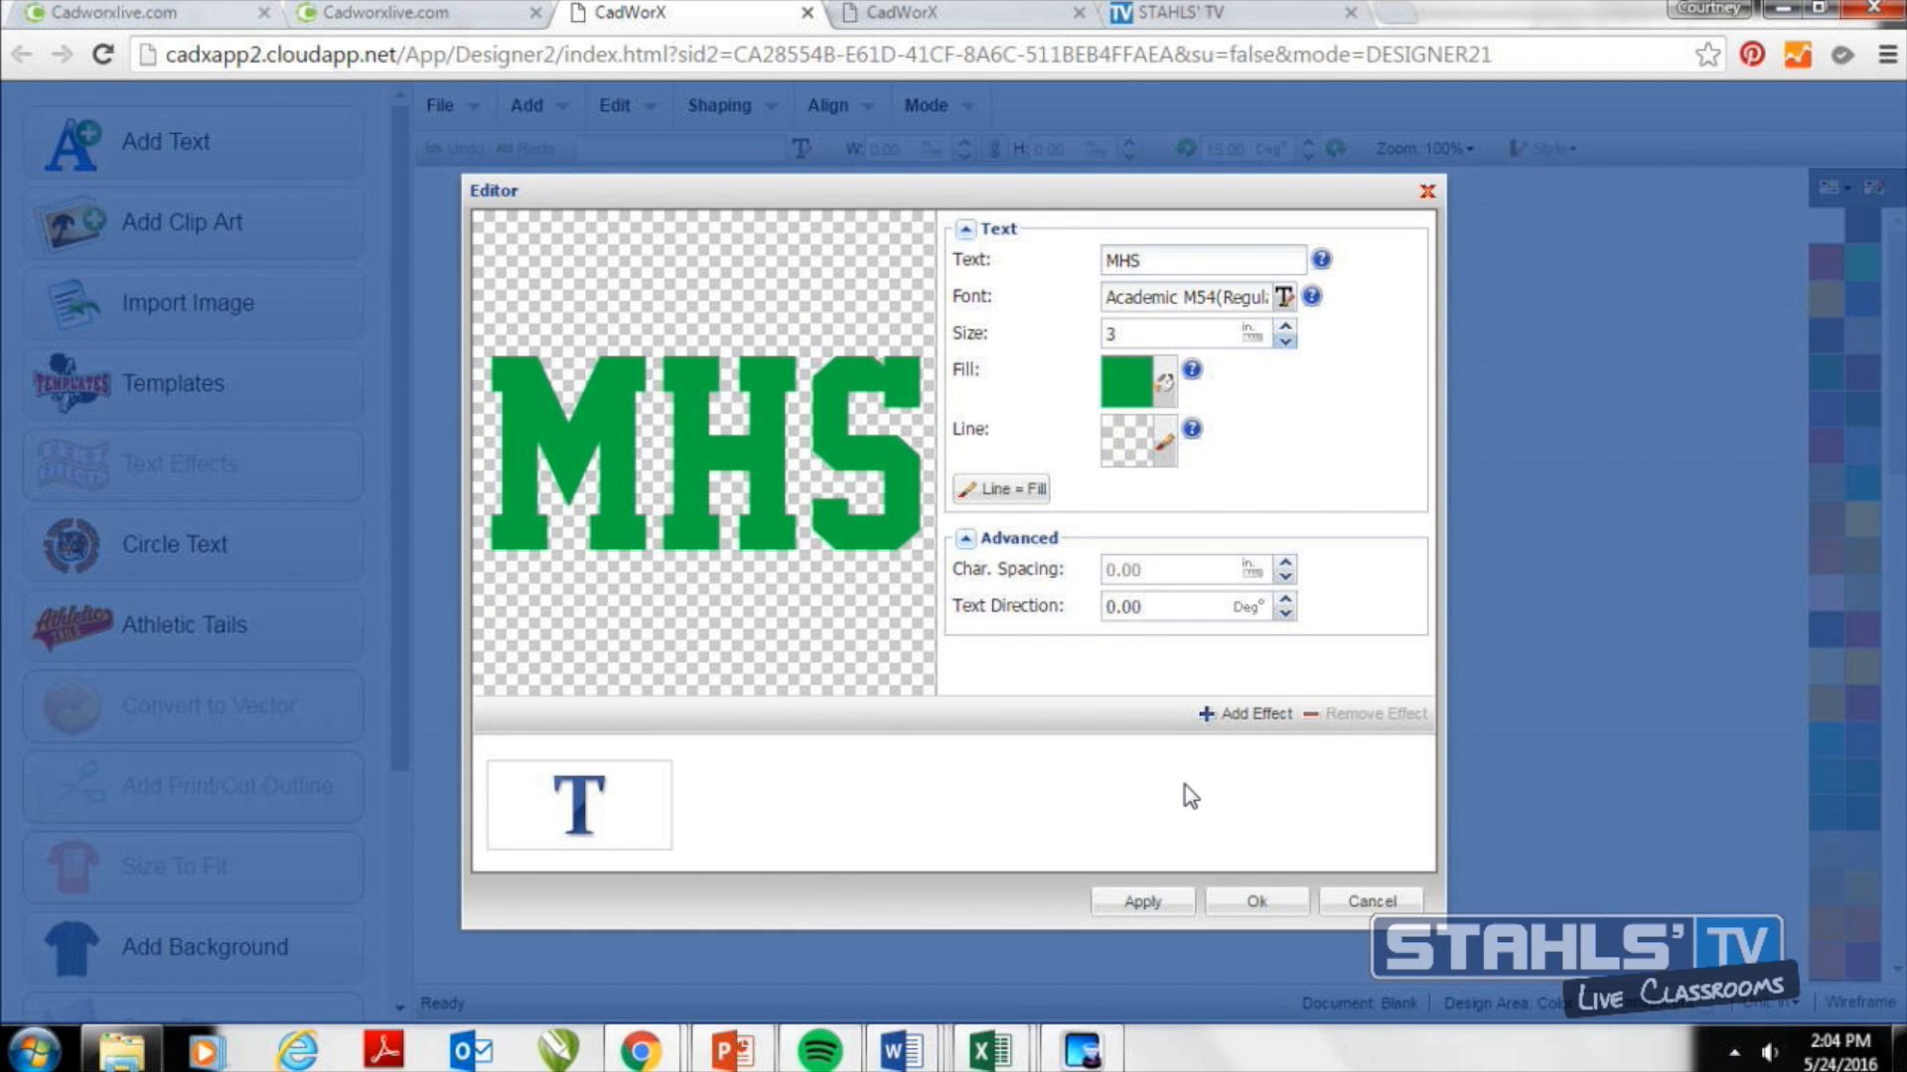
# Add the Small Contour effect from the Contour category to the MHS text.
pyautogui.click(1233, 715)
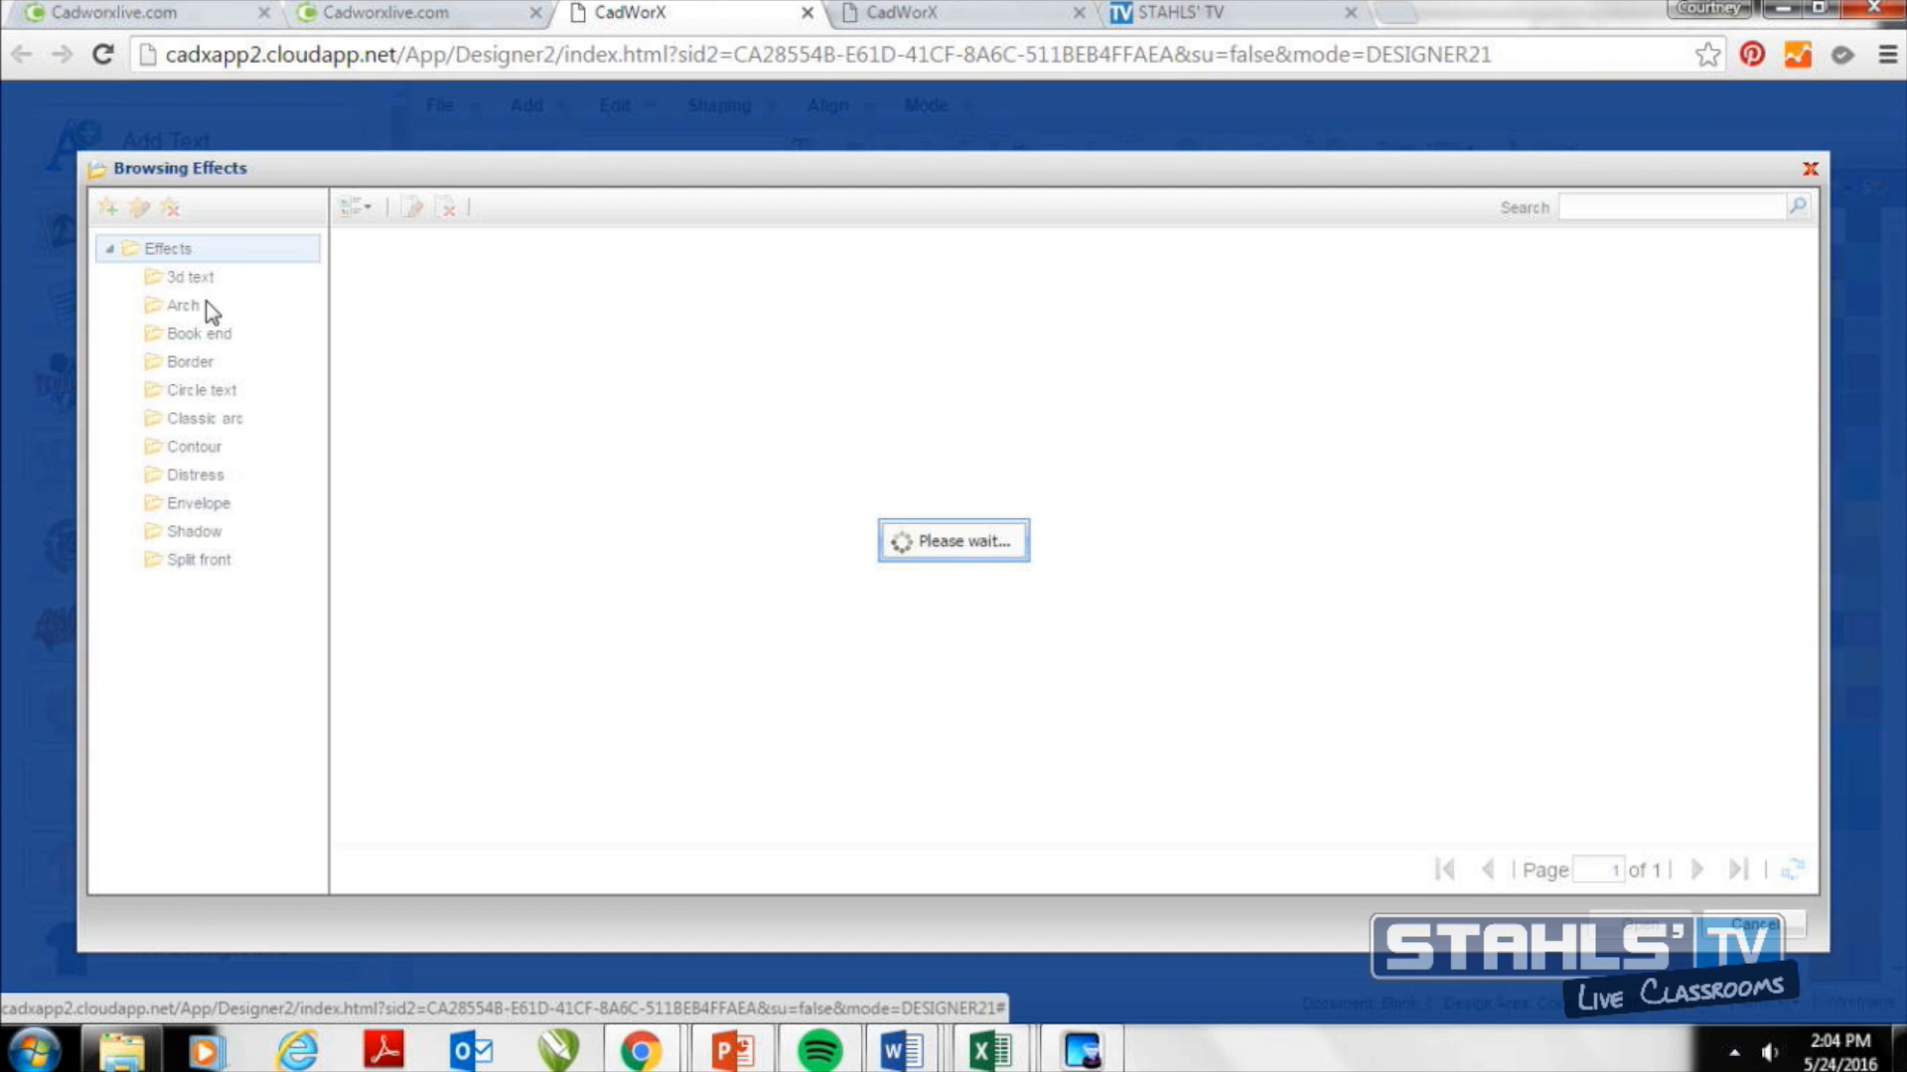
pyautogui.click(193, 447)
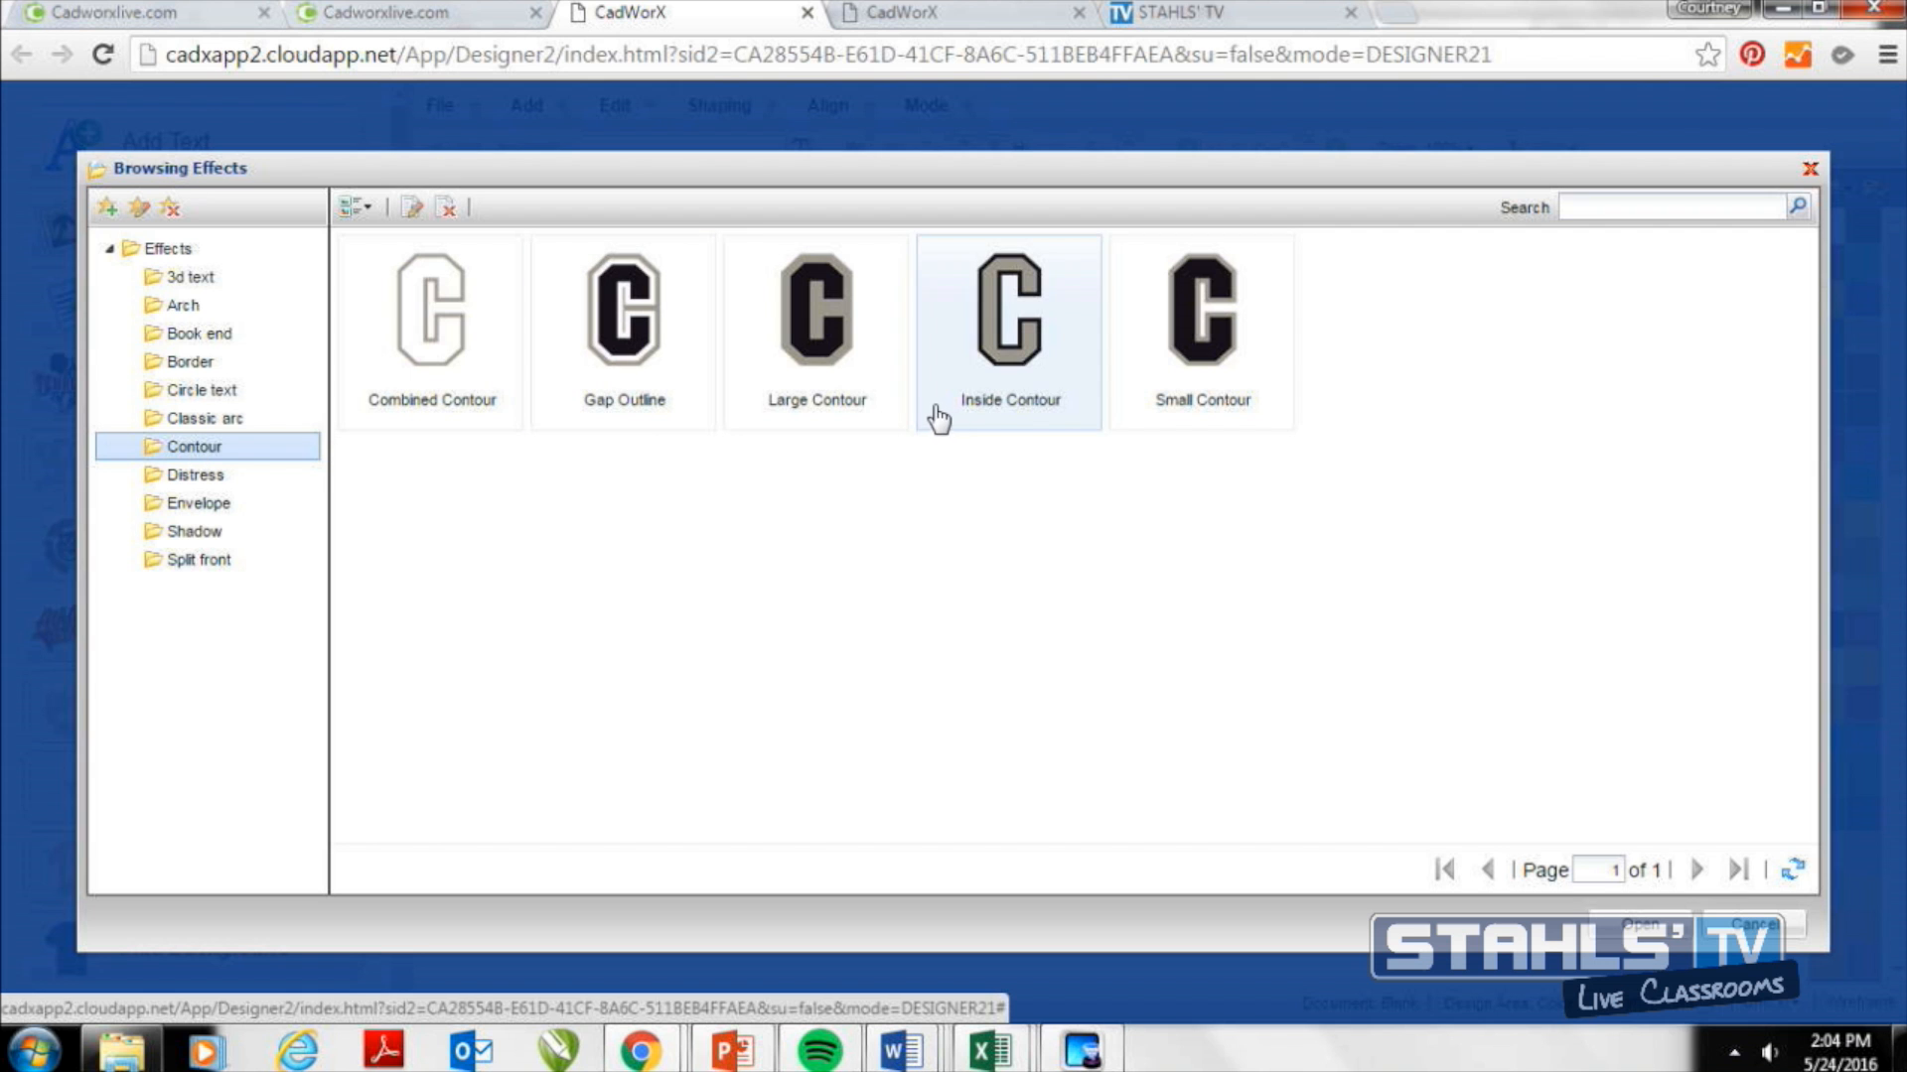
pyautogui.doubleClick(1214, 399)
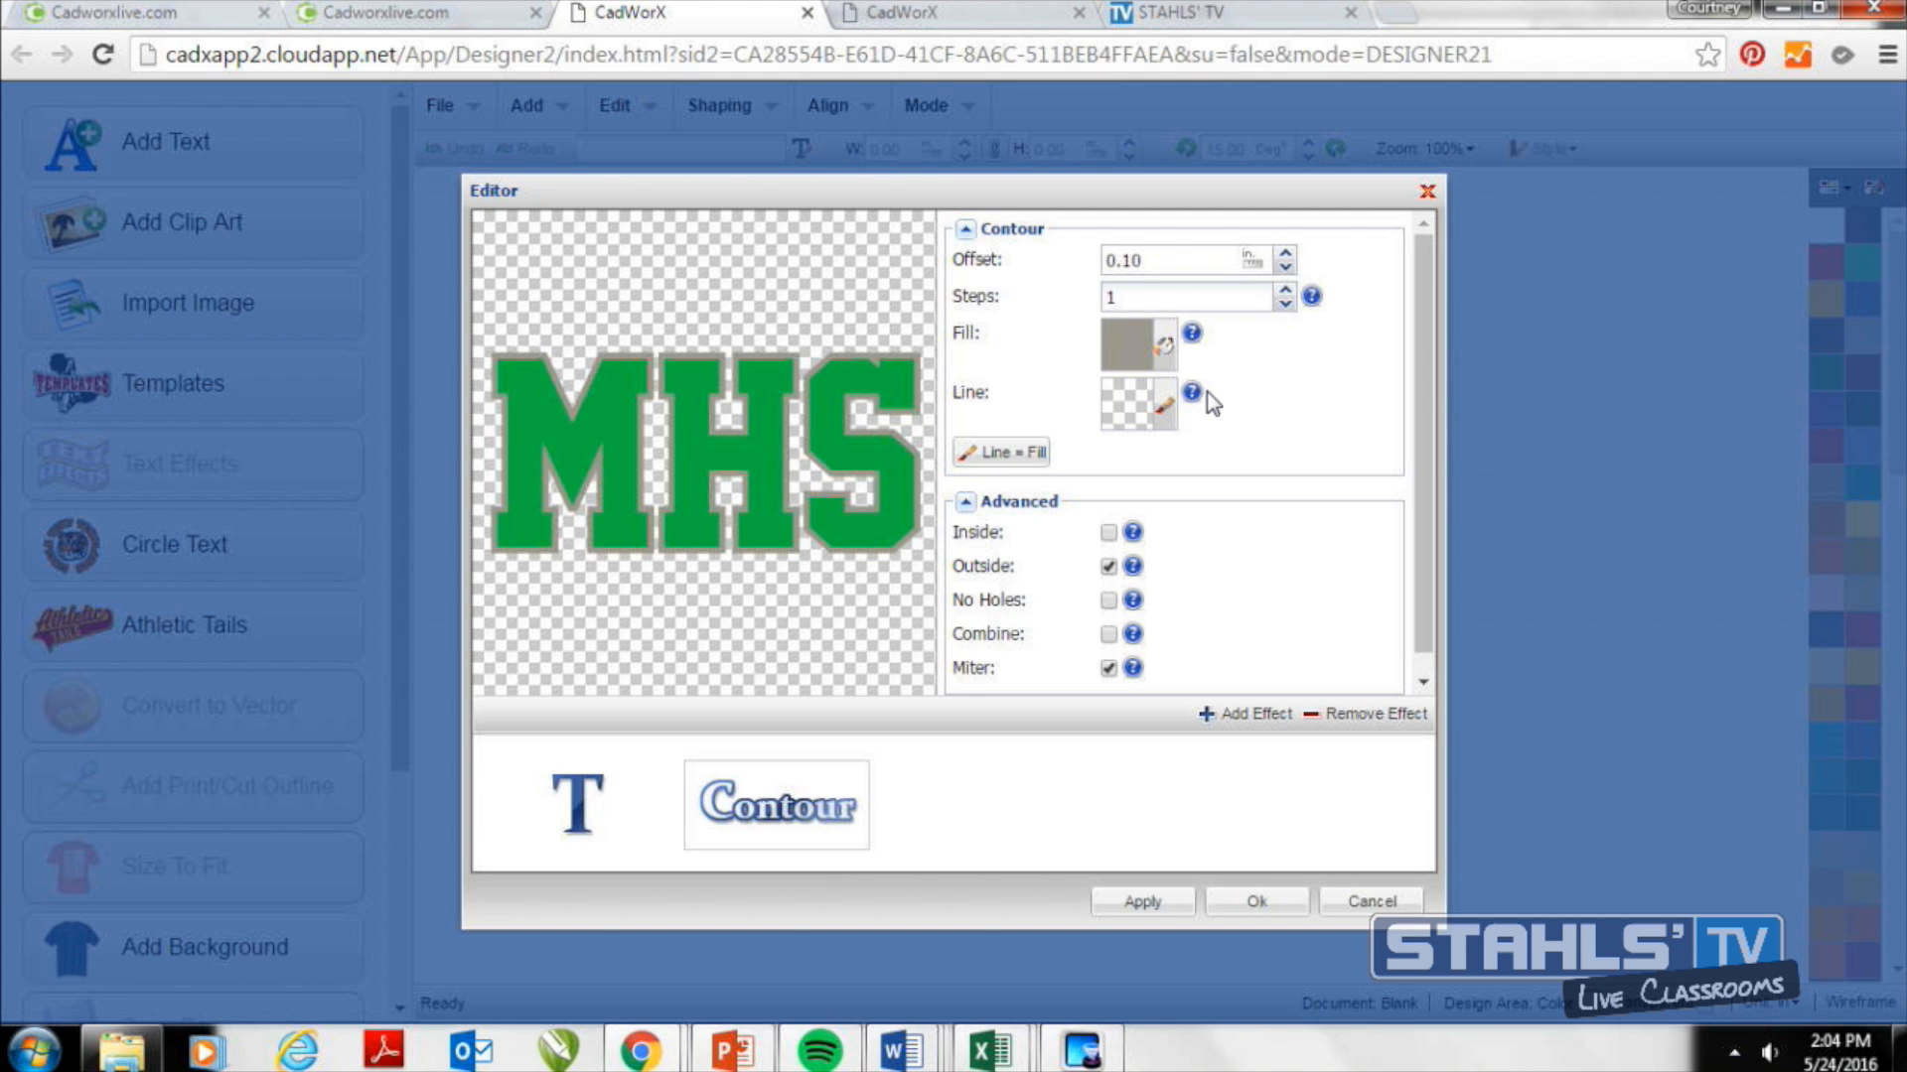
# Try a contour offset of 0.20 inches, and settle on 0.15 inches.
pyautogui.click(1167, 261)
pyautogui.press('BackSpace')
pyautogui.press('BackSpace')
pyautogui.write('20')
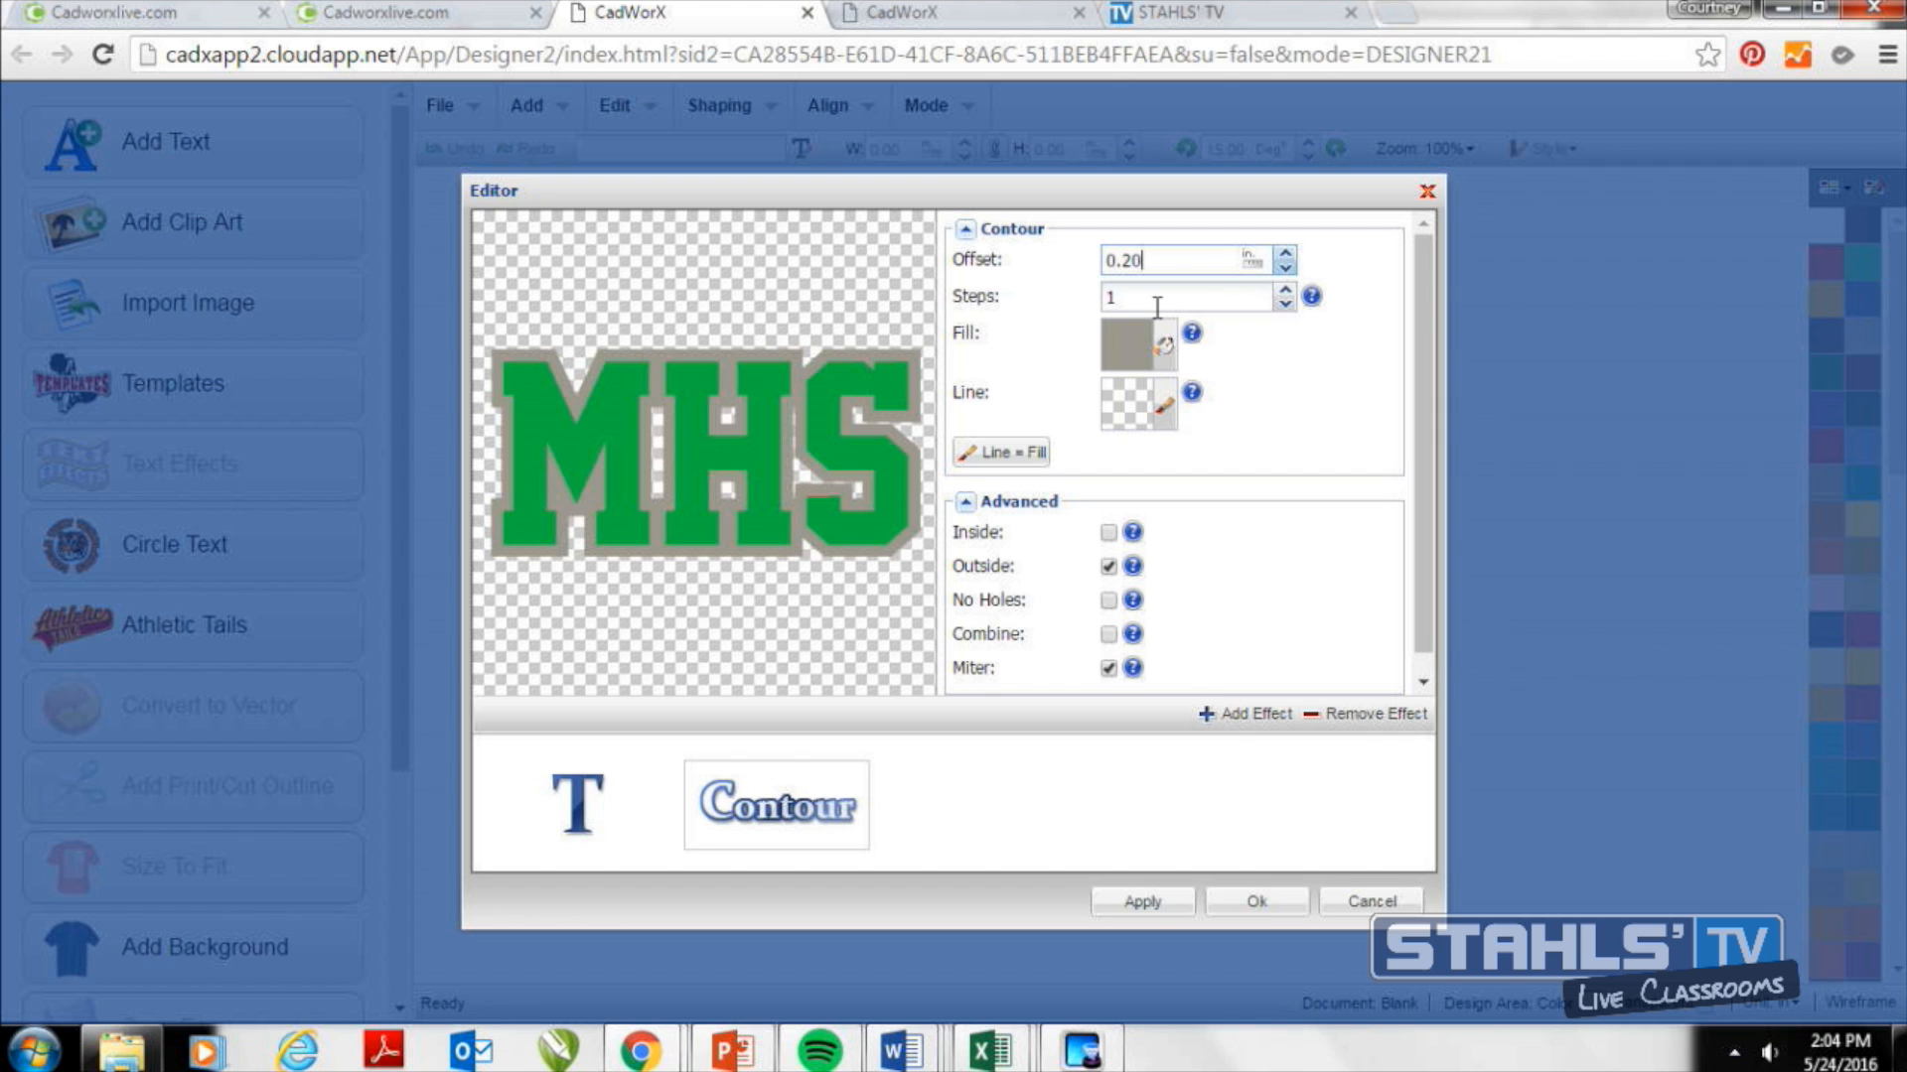
pyautogui.press('BackSpace')
pyautogui.press('BackSpace')
pyautogui.write('15')
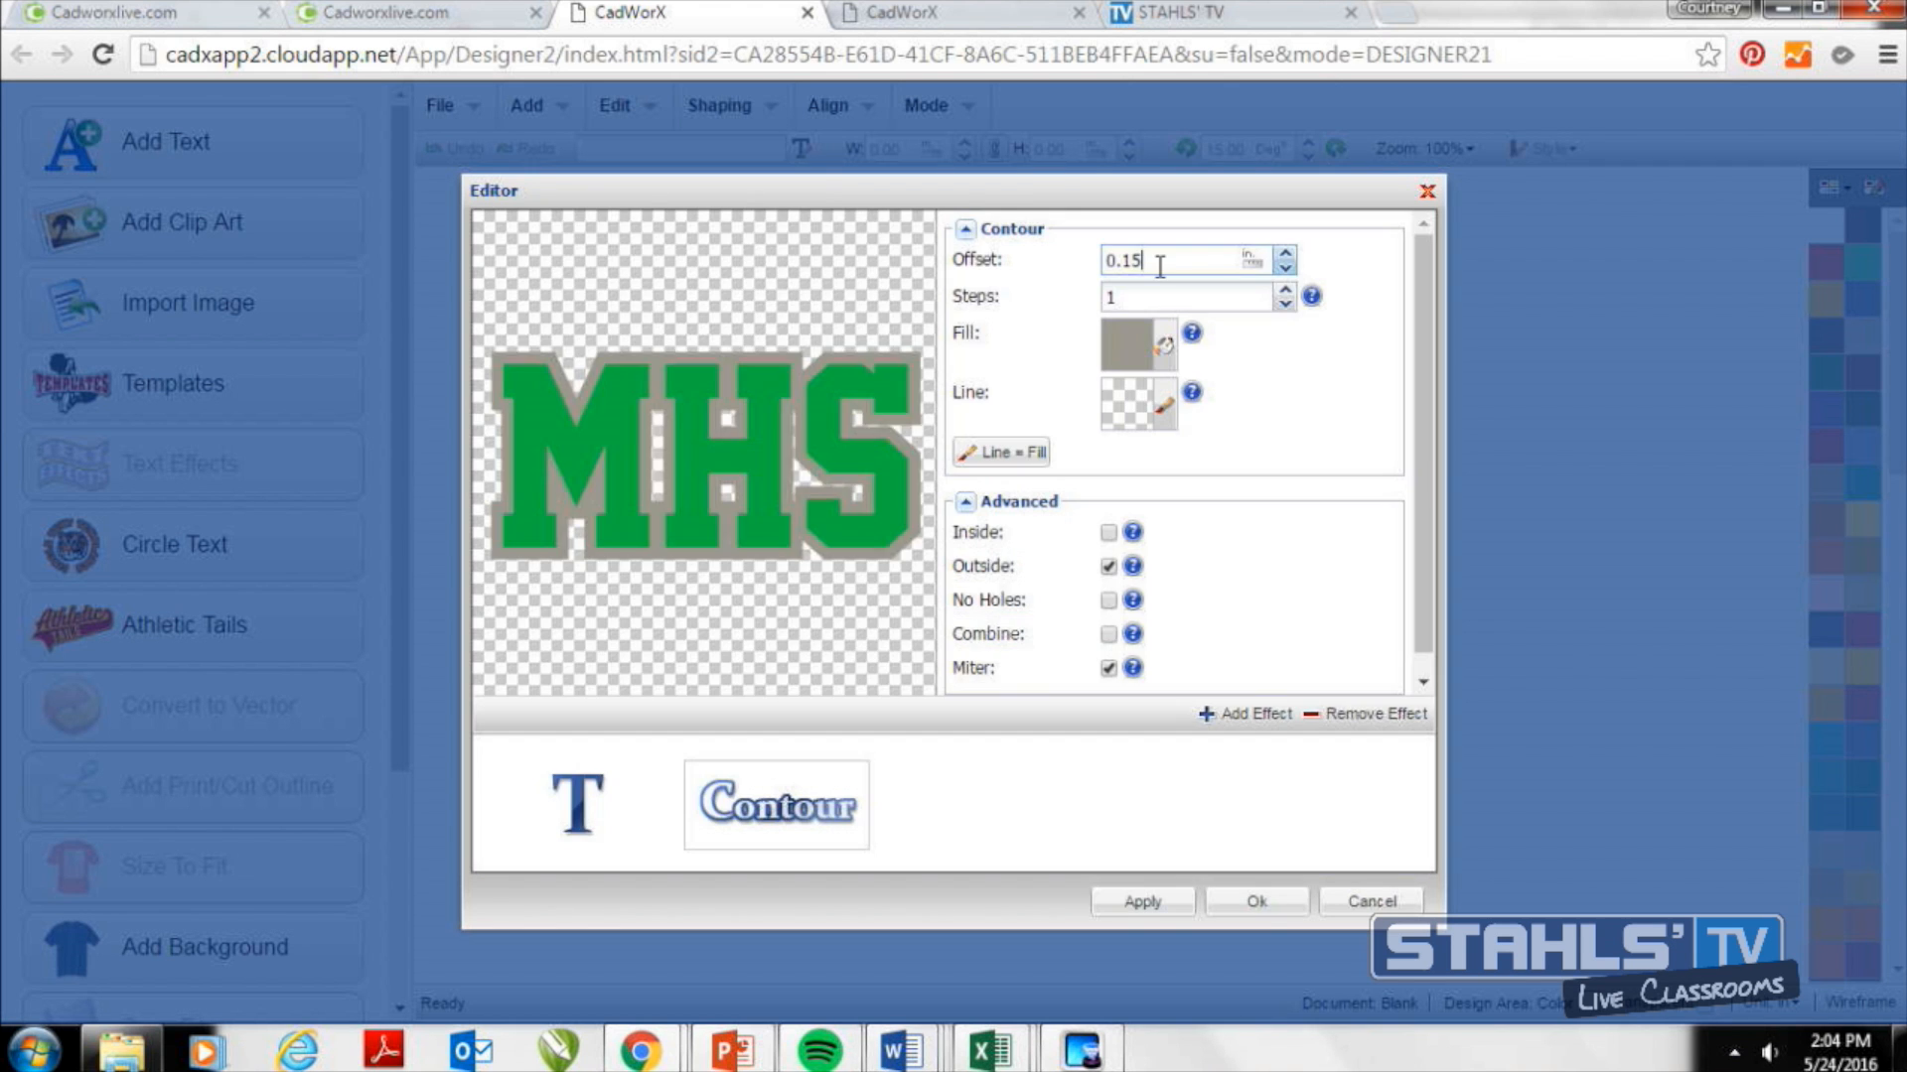
# Fill the contour with solid navy blue and place the finished MHS text in the design area.
pyautogui.click(1163, 356)
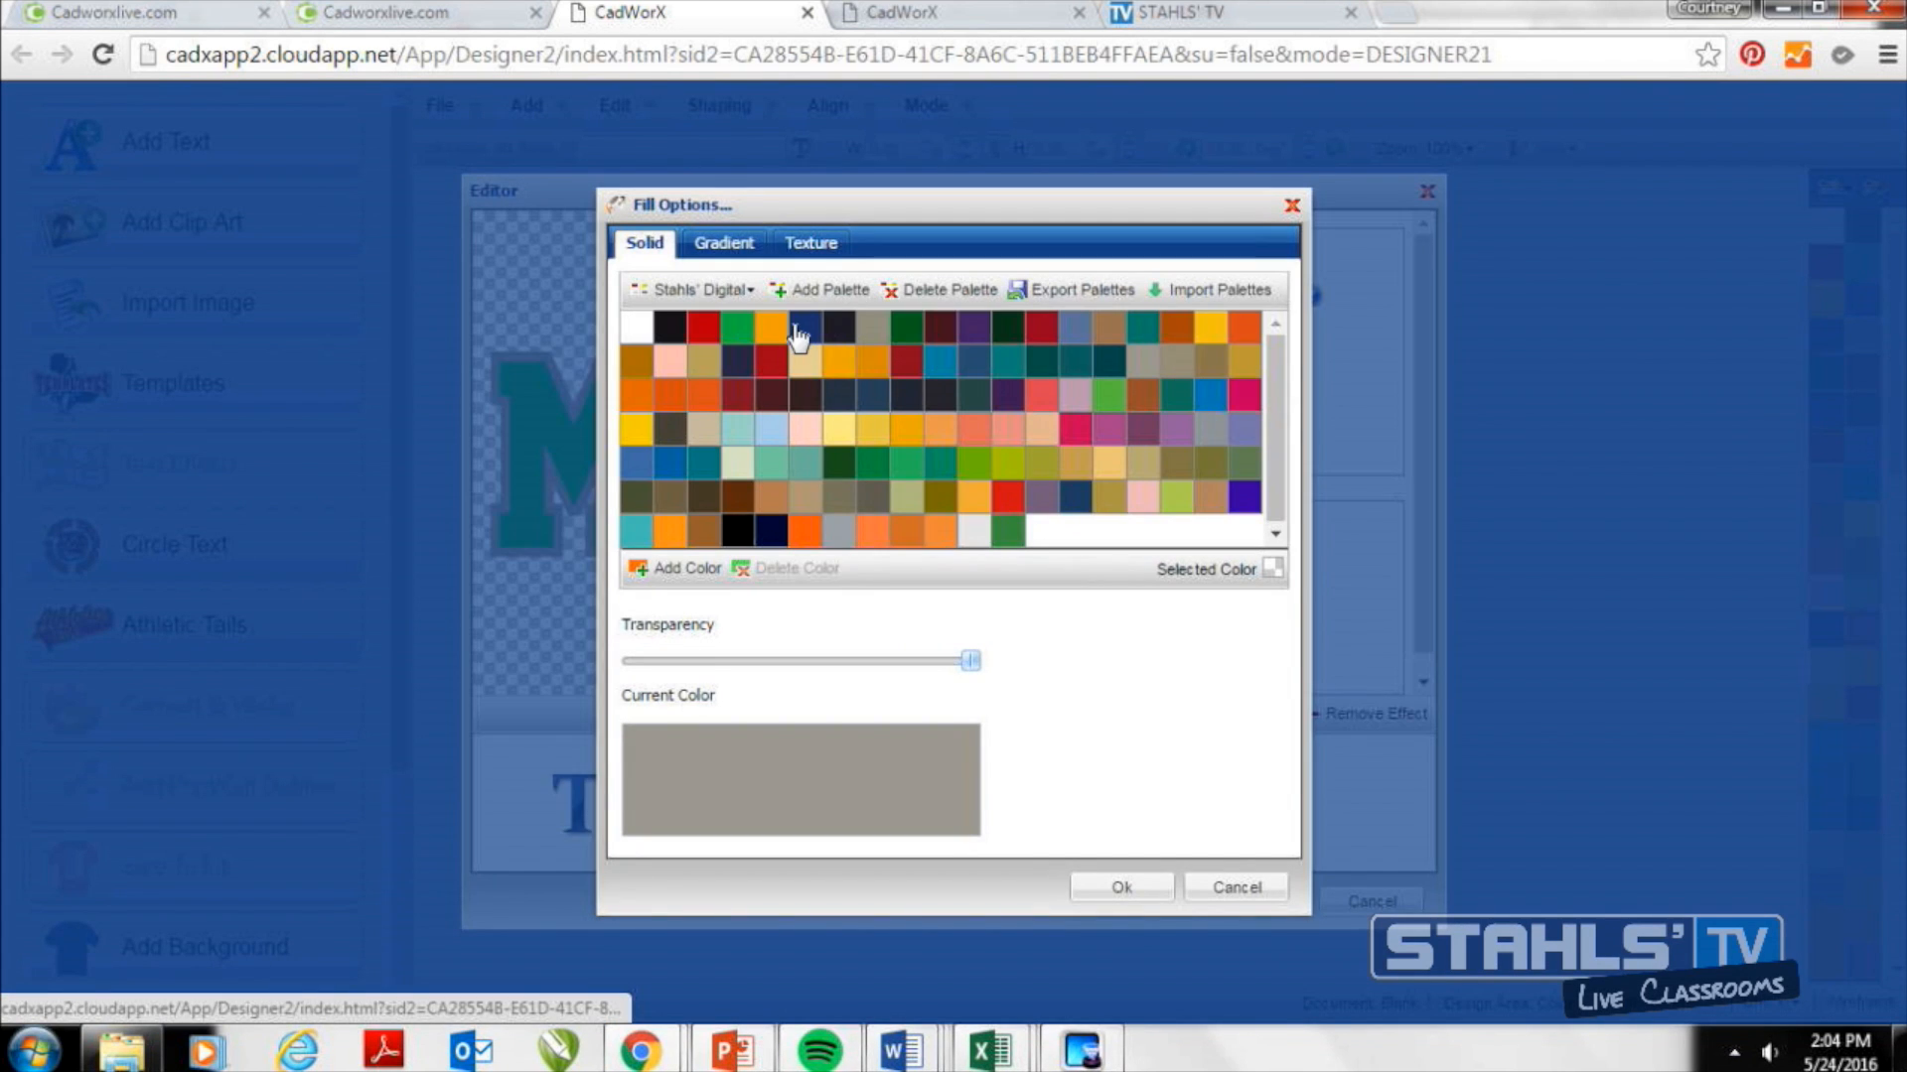
pyautogui.click(799, 335)
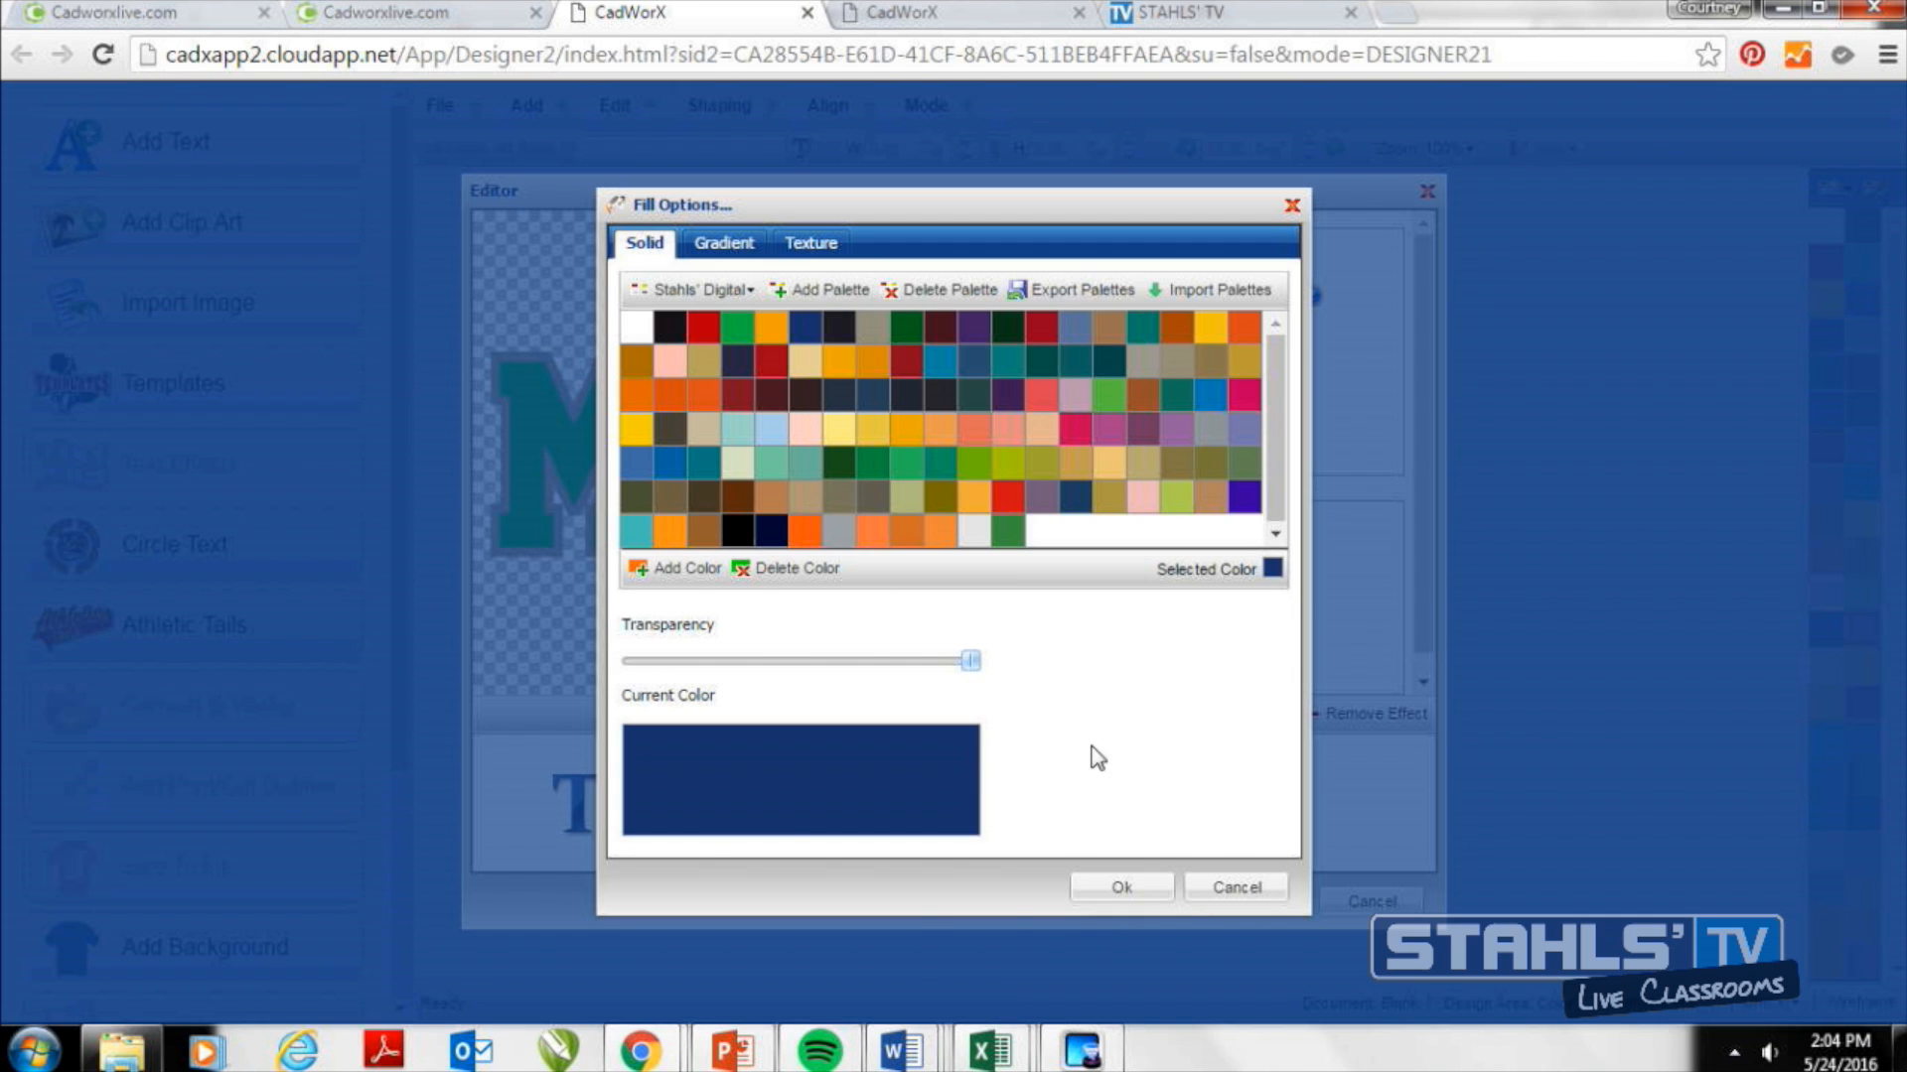
pyautogui.click(1139, 889)
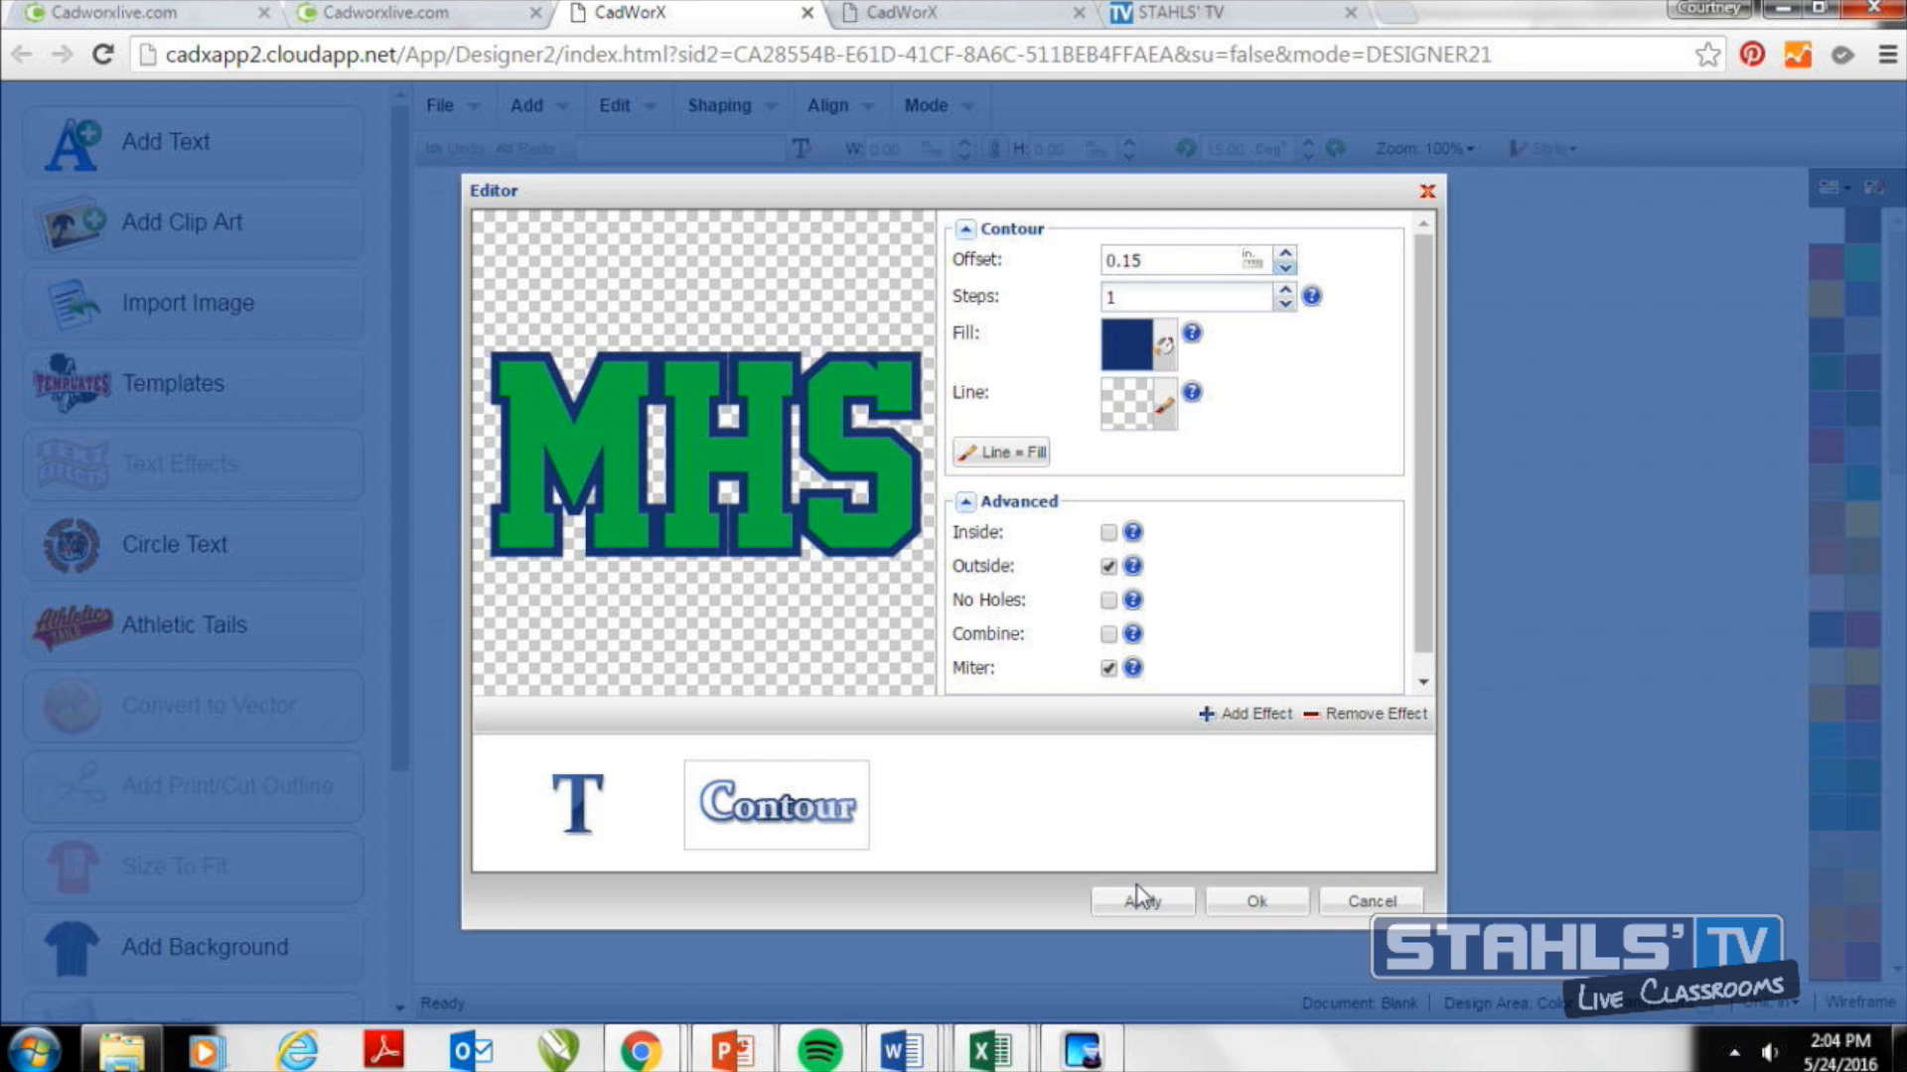
pyautogui.click(1253, 901)
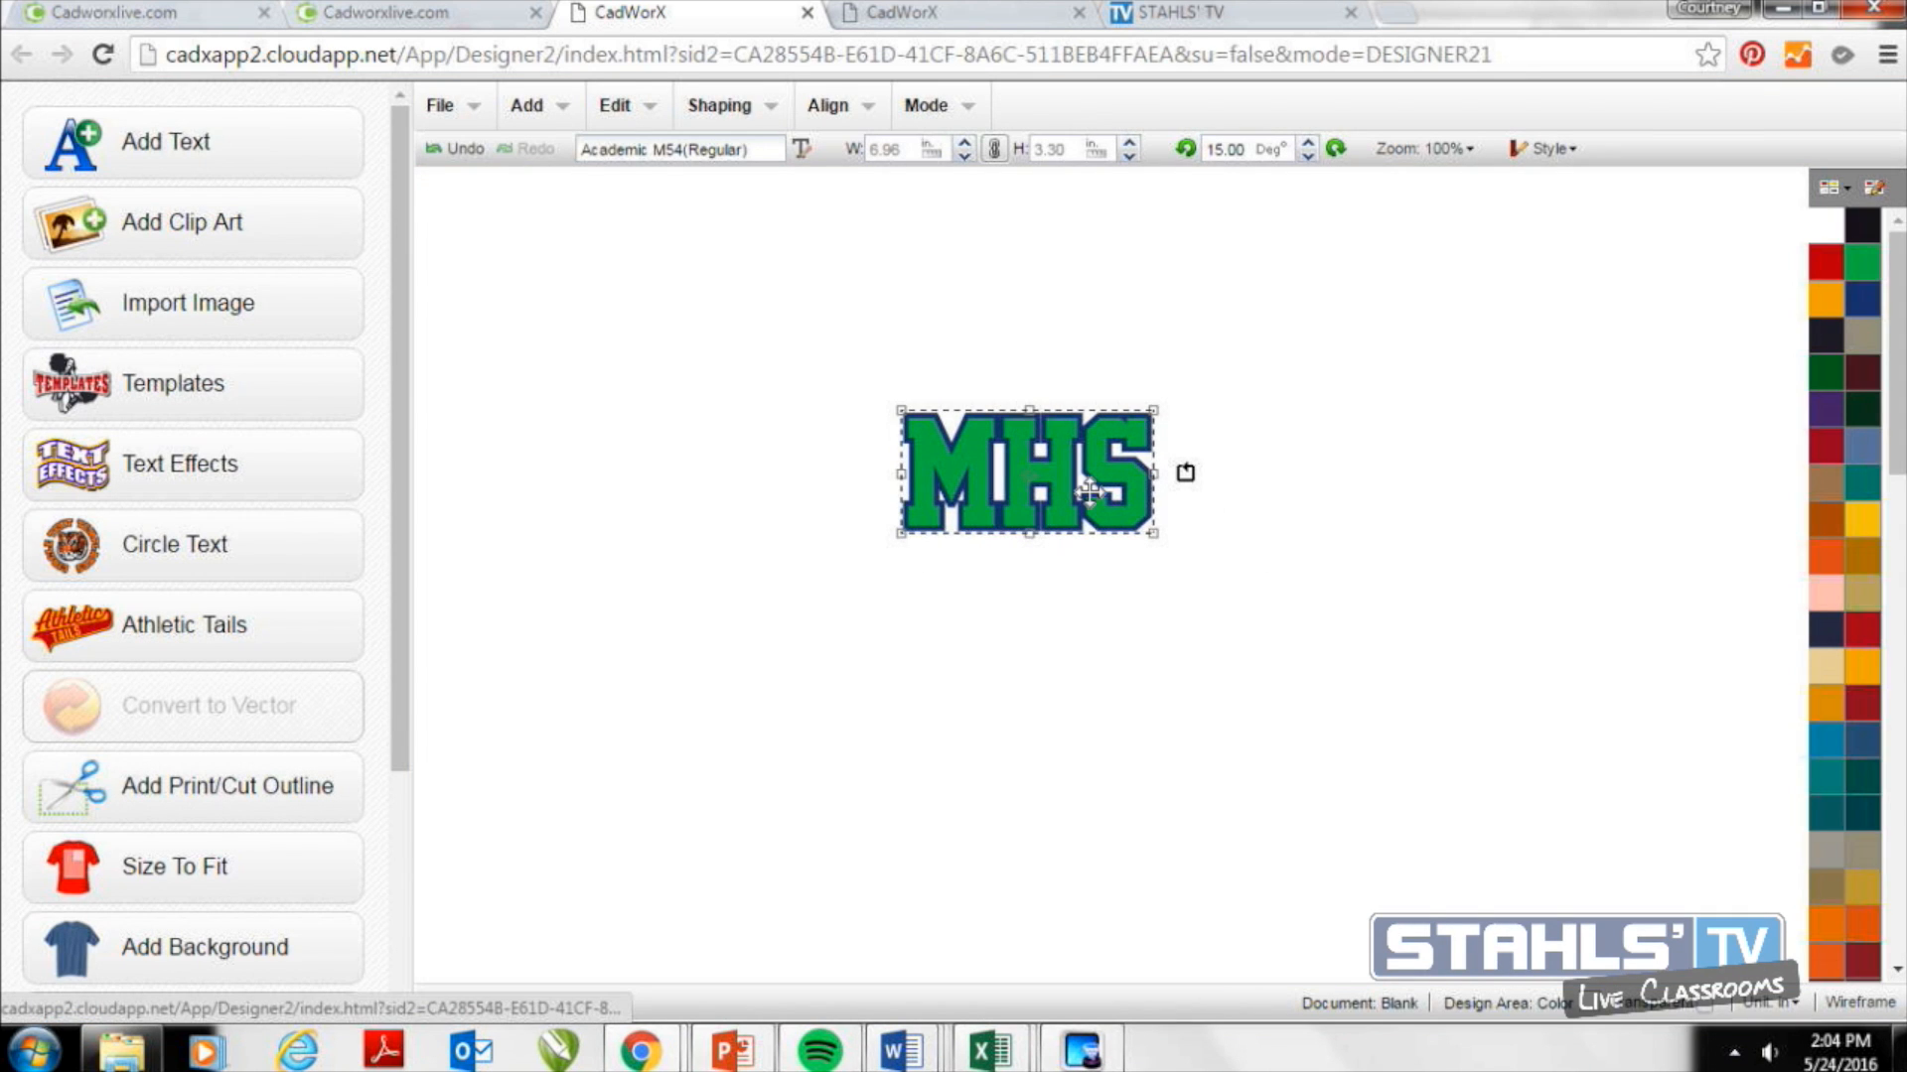
# Enlarge the MHS text to about 14.5 inches wide, move it to the upper middle of the design area, and deselect it.
pyautogui.moveTo(1159, 540); pyautogui.dragTo(1434, 656)
pyautogui.moveTo(1239, 533); pyautogui.dragTo(1097, 430)
pyautogui.click(1078, 693)
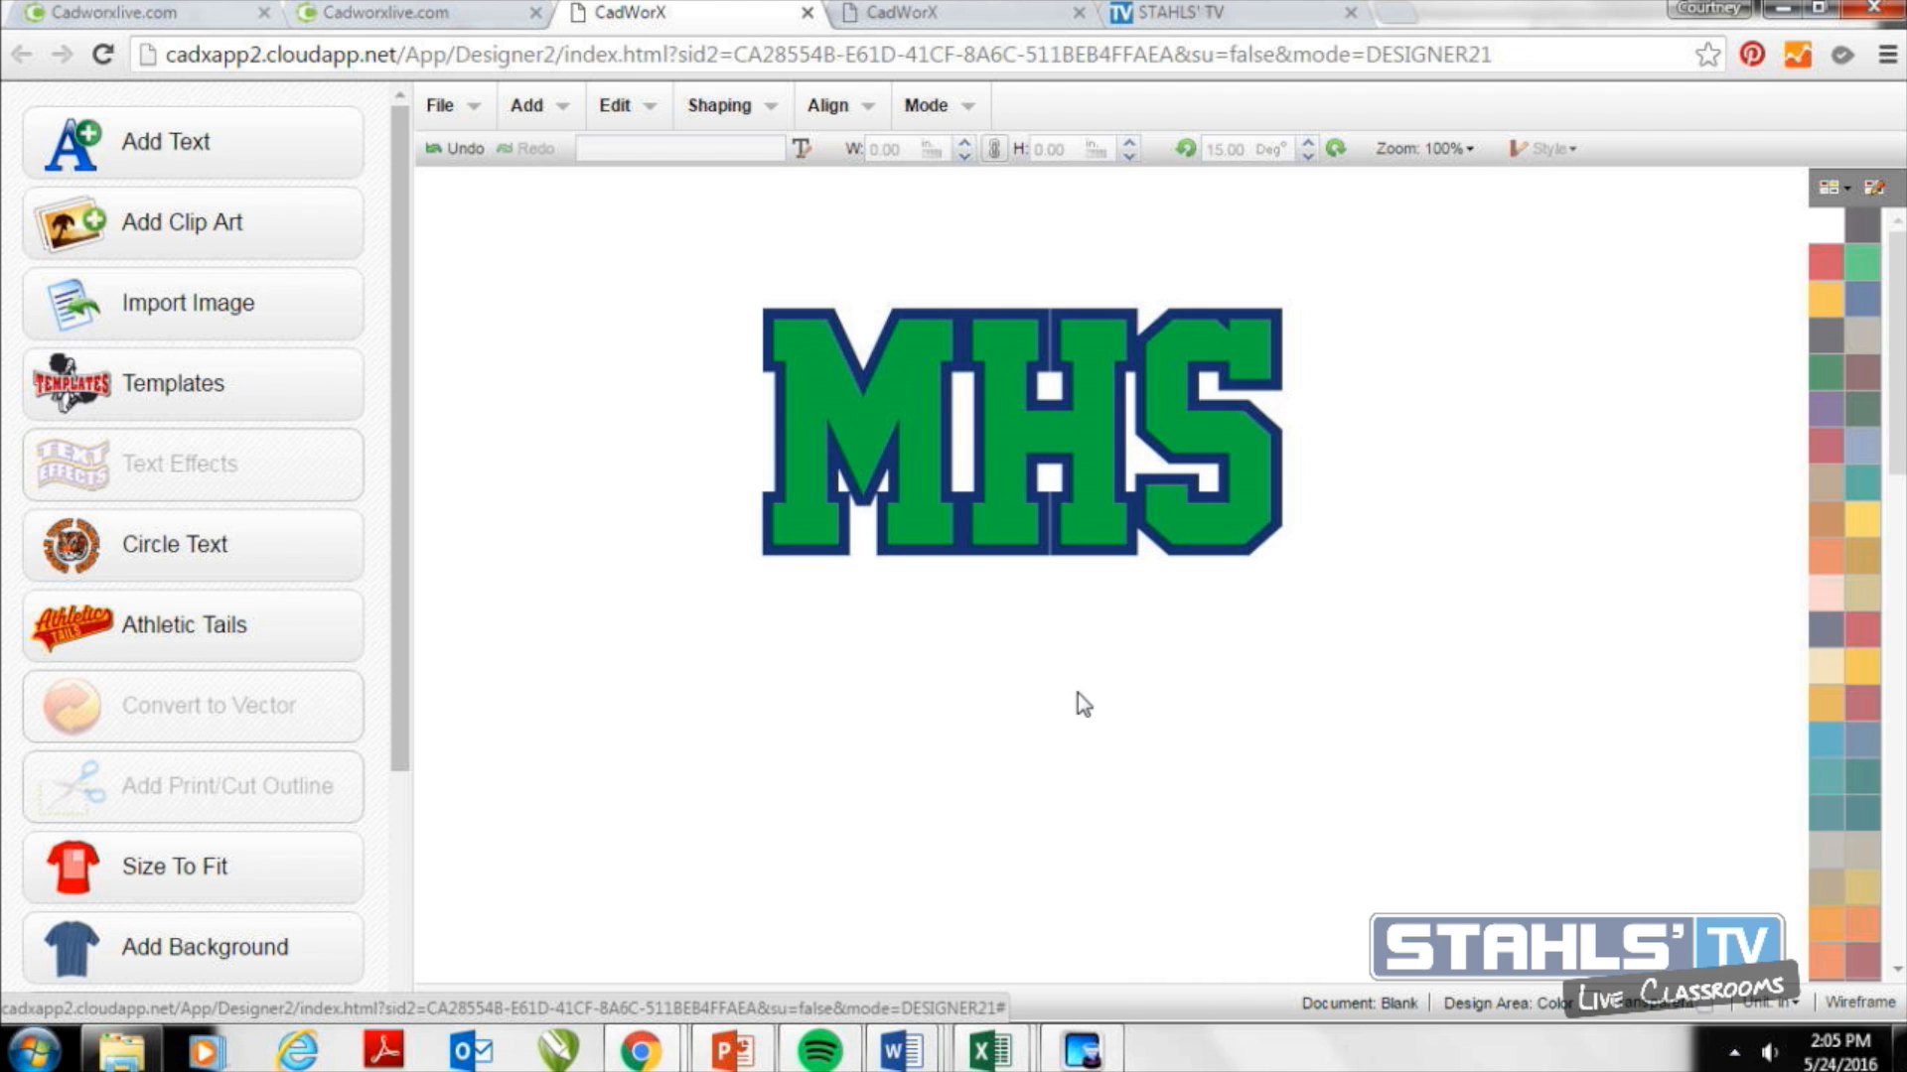
# Create a second text object reading "dance team".
pyautogui.click(258, 144)
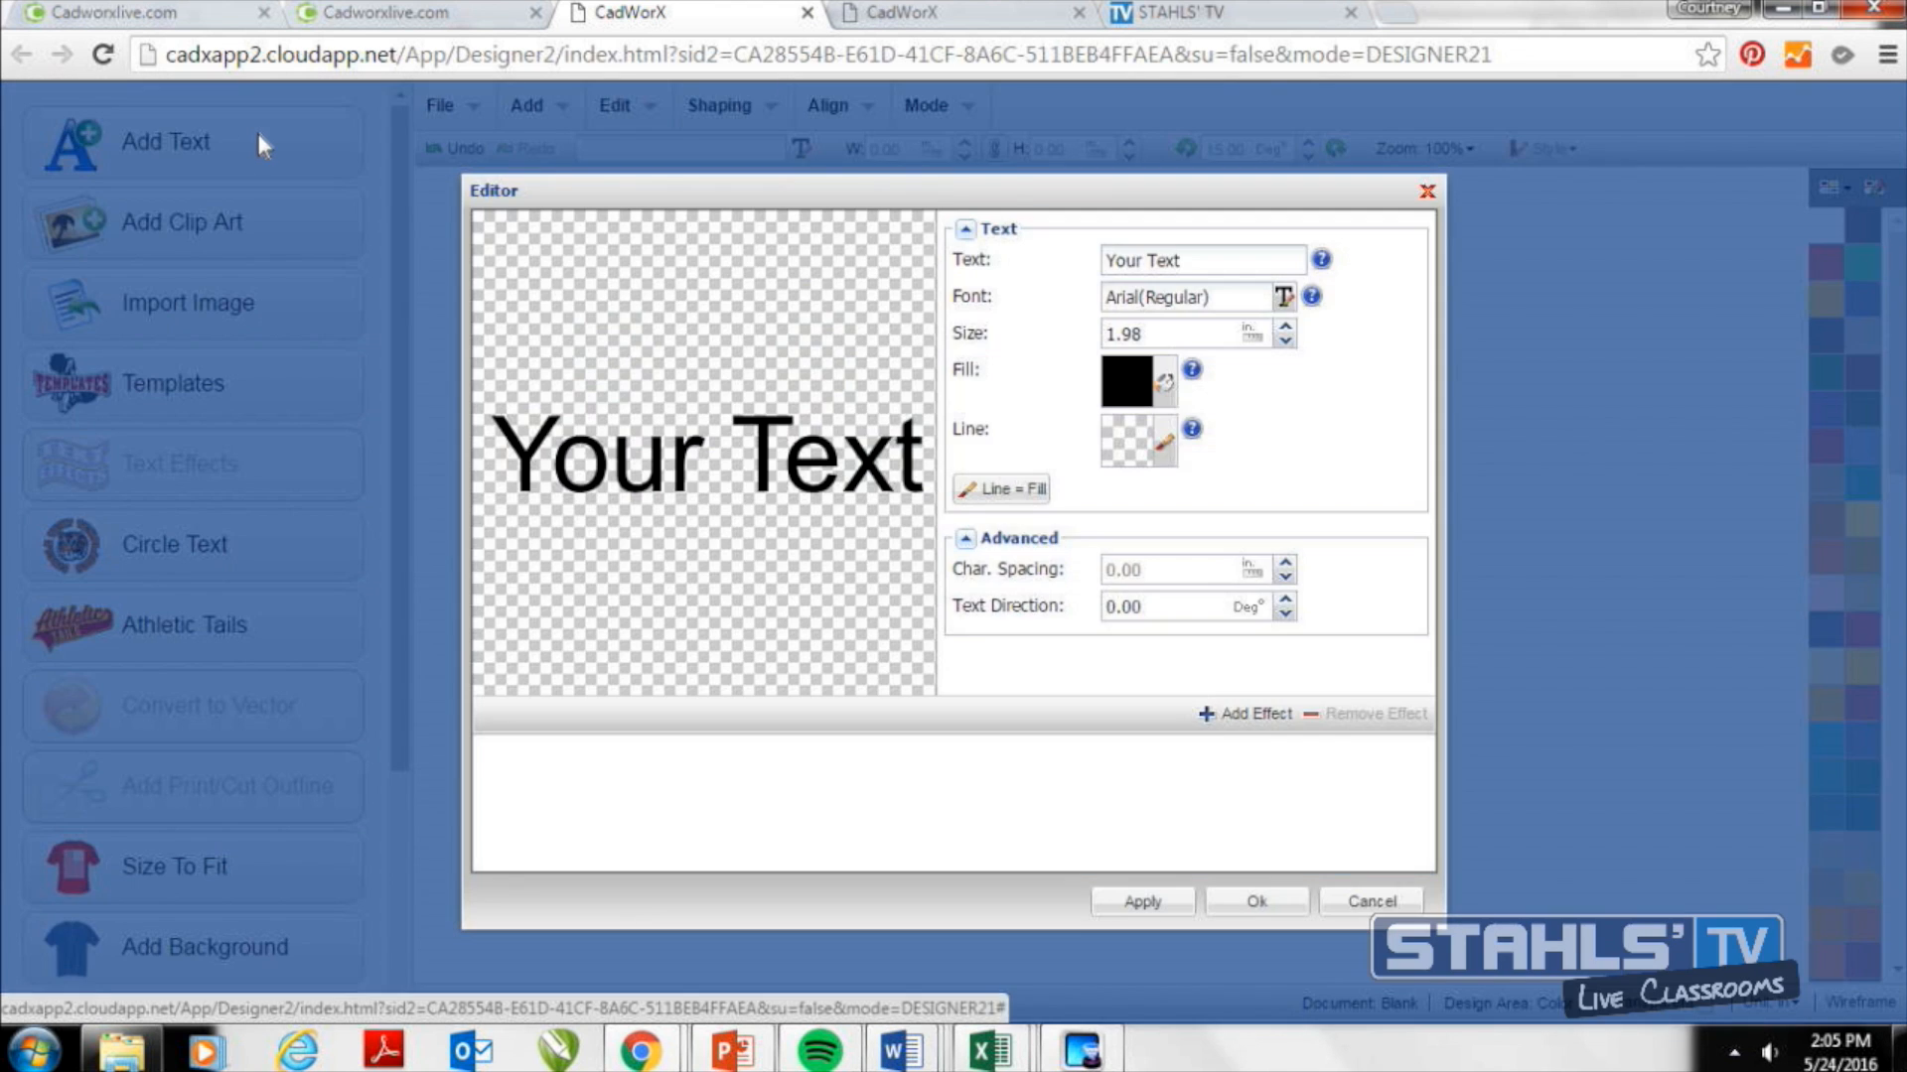
pyautogui.click(1175, 261)
pyautogui.write('dane text')
pyautogui.press('BackSpace')
pyautogui.press('BackSpace')
pyautogui.press('BackSpace')
pyautogui.press('BackSpace')
pyautogui.press('BackSpace')
pyautogui.press('BackSpace')
pyautogui.write('ce team')
# Set the "dance team" text's font to BrodyD from the Script category and place the text in the design.
pyautogui.click(1283, 297)
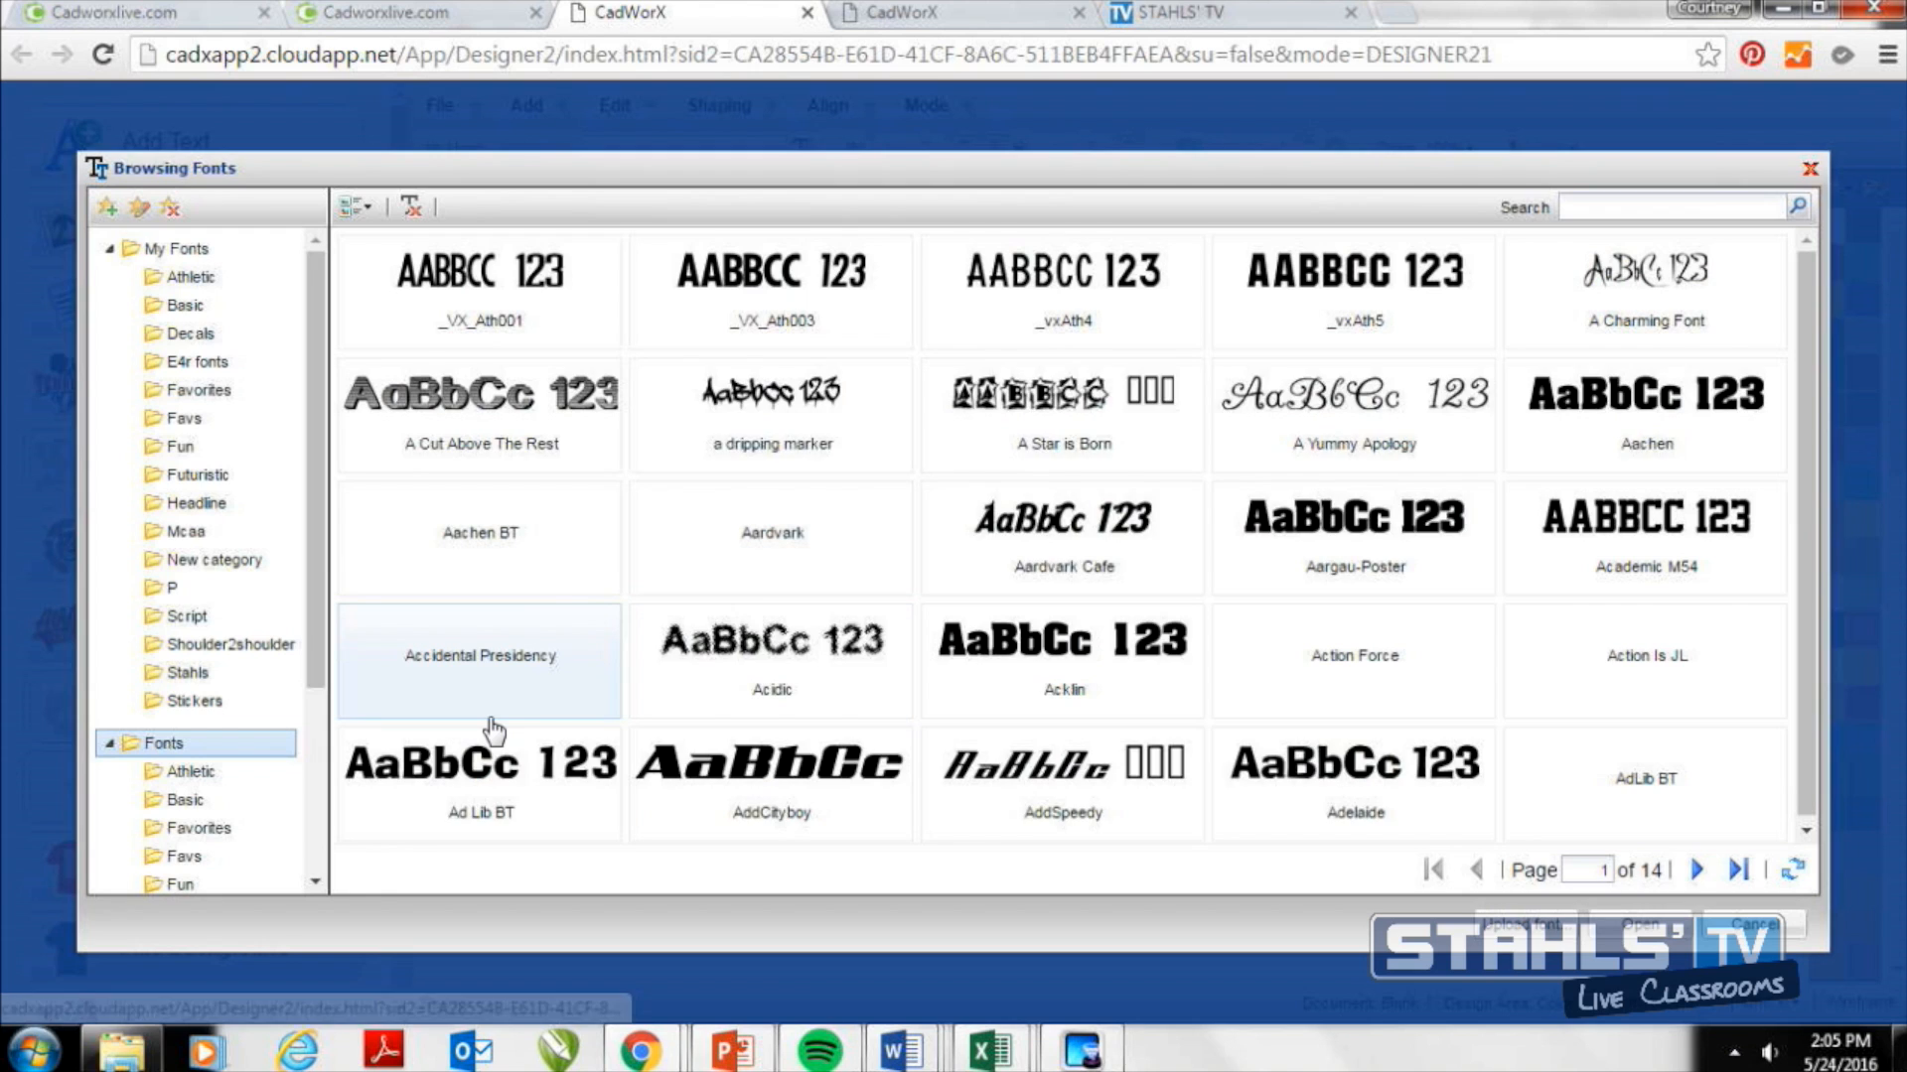
pyautogui.scroll(-3, 310, 802)
pyautogui.click(230, 805)
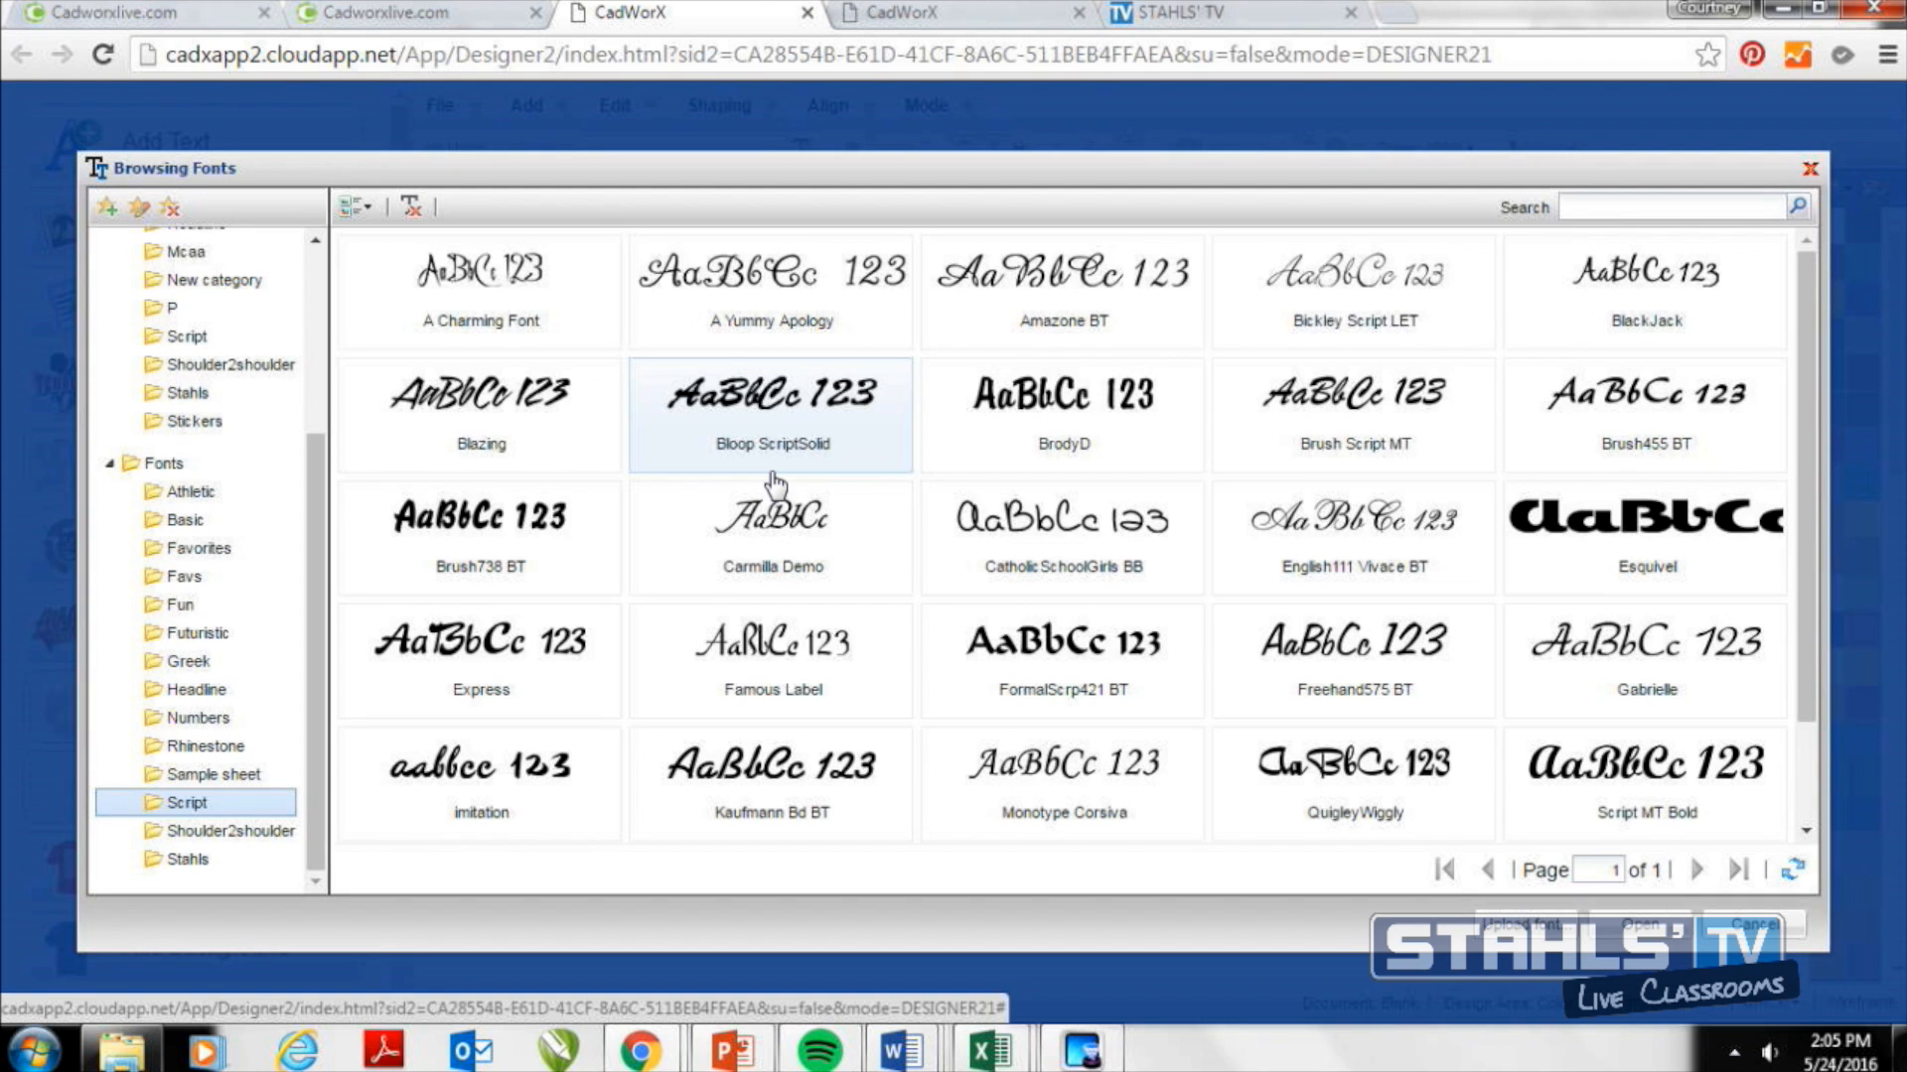
pyautogui.doubleClick(1063, 455)
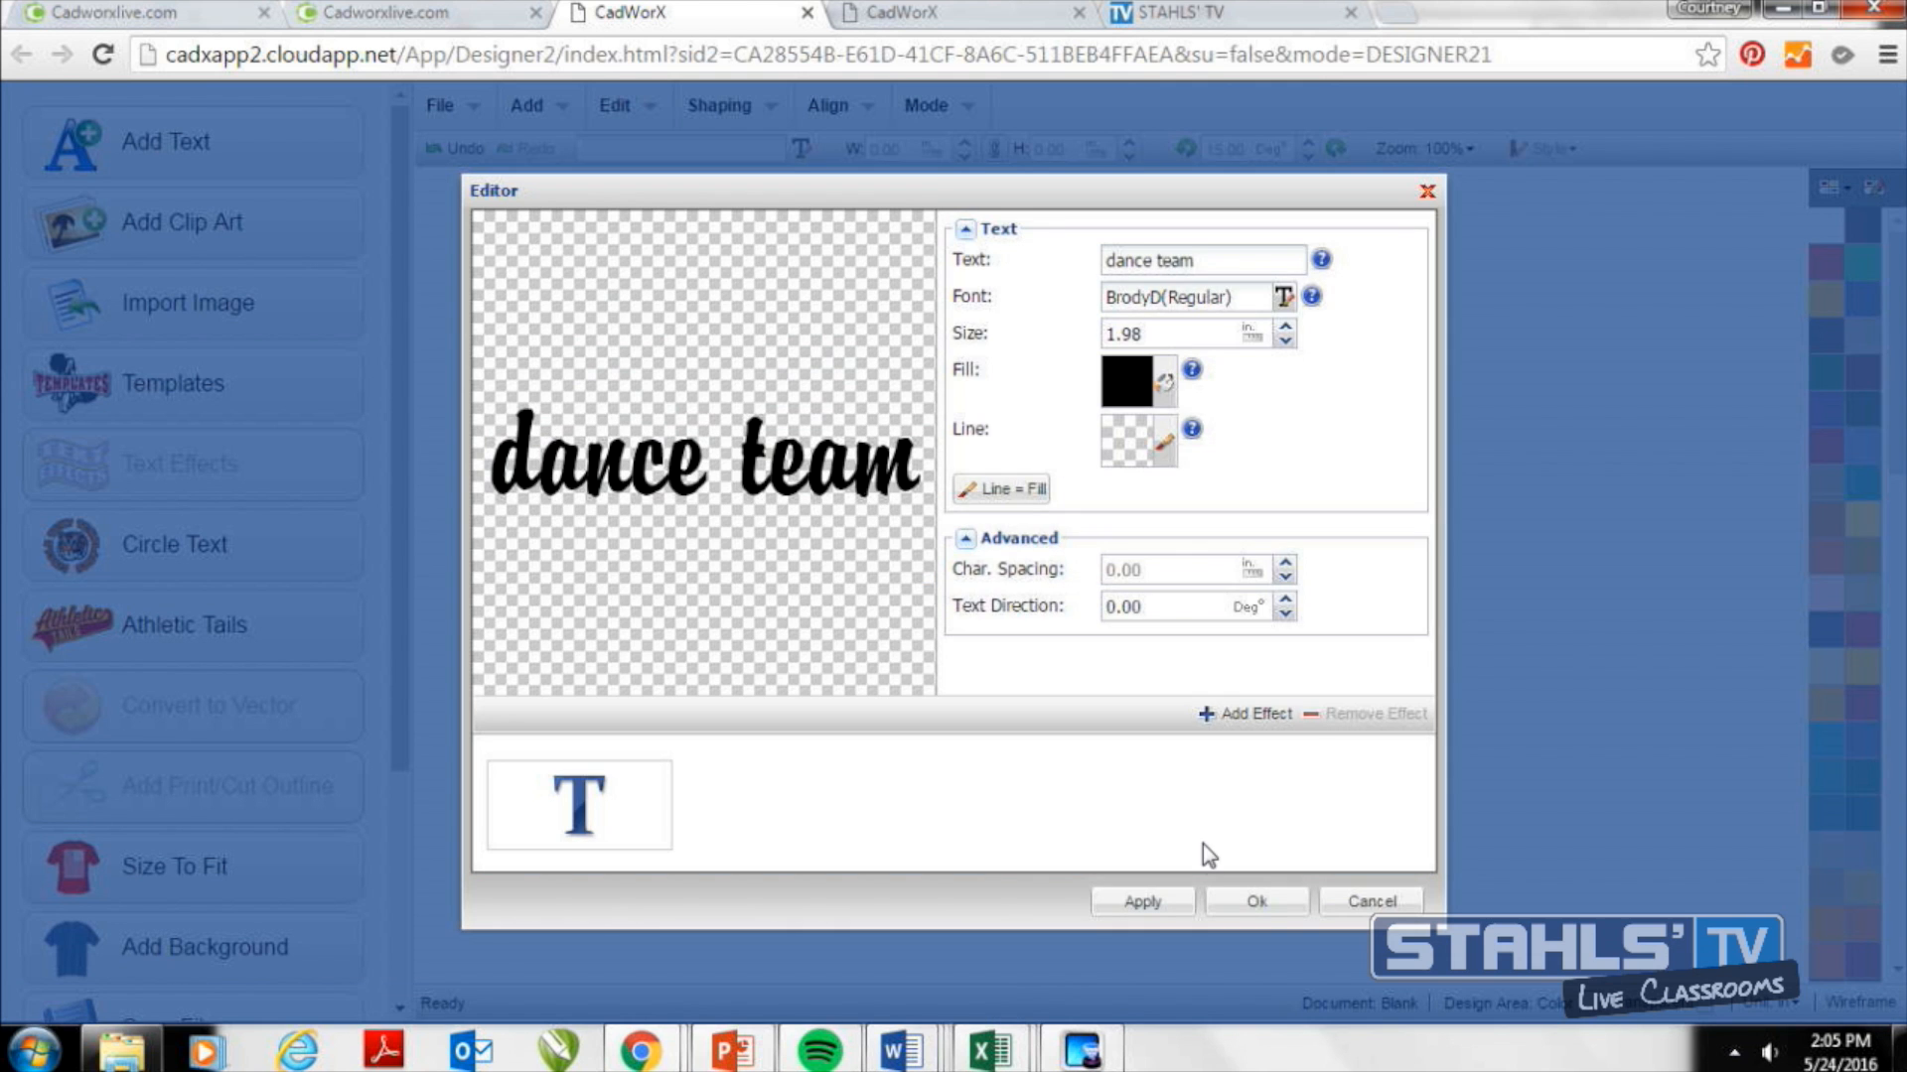
pyautogui.click(1255, 895)
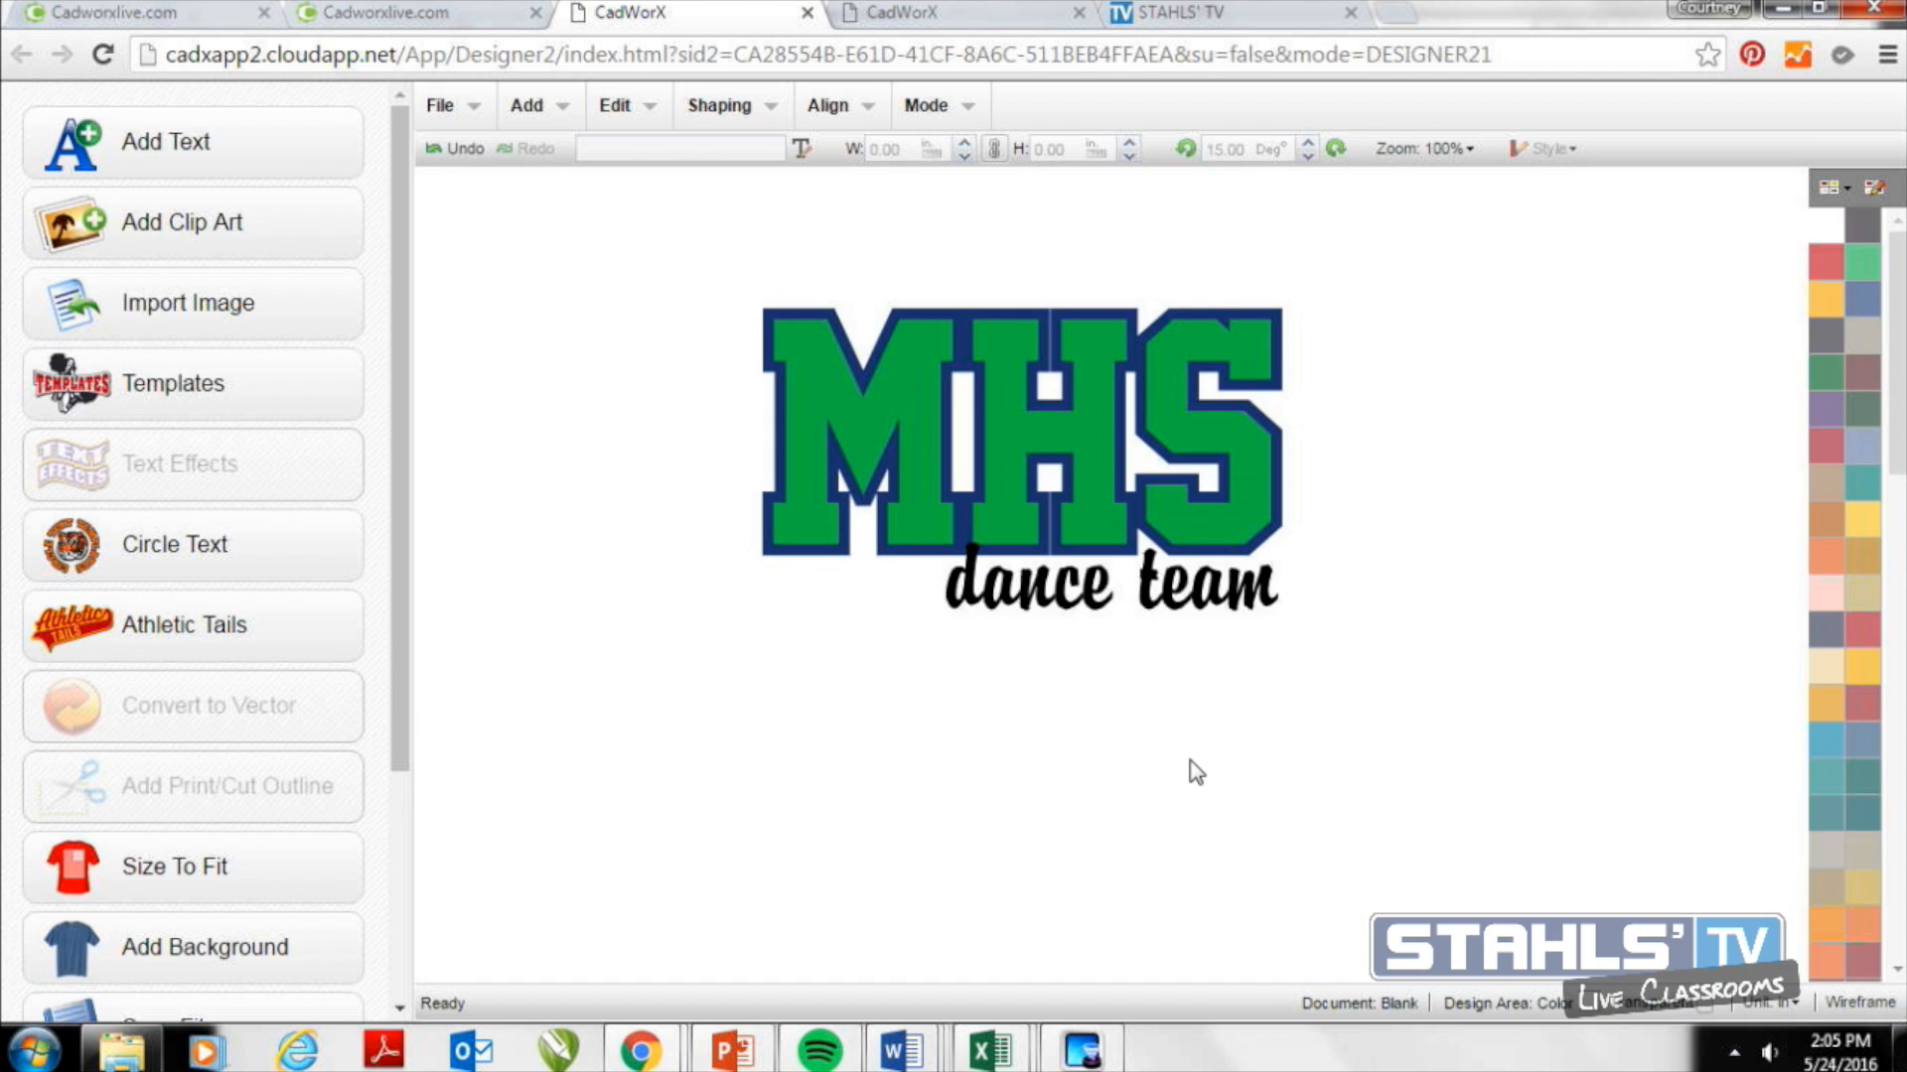
# Color the "dance team" text navy blue and enlarge it to nearly the width of MHS, centered just below it.
pyautogui.click(1862, 300)
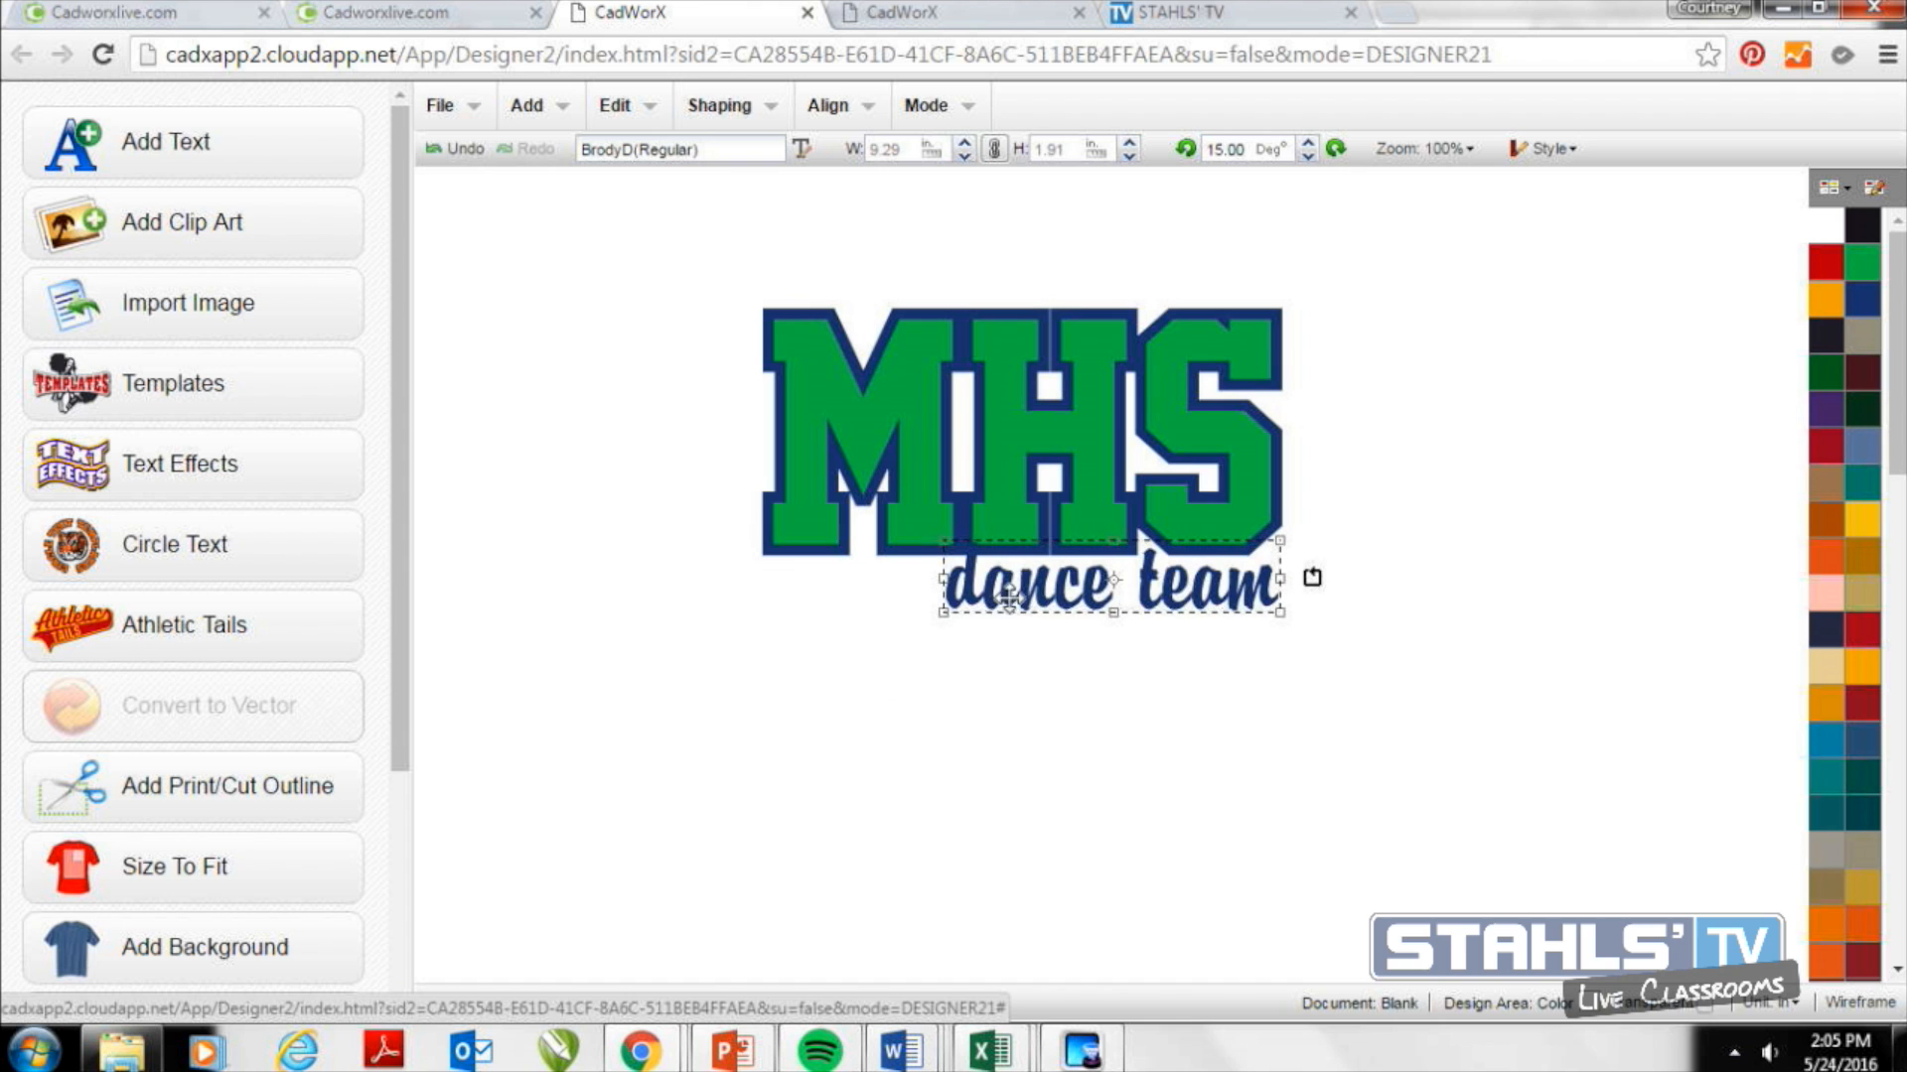
pyautogui.moveTo(944, 612); pyautogui.dragTo(787, 646)
pyautogui.moveTo(971, 603); pyautogui.dragTo(959, 605)
pyautogui.click(1056, 762)
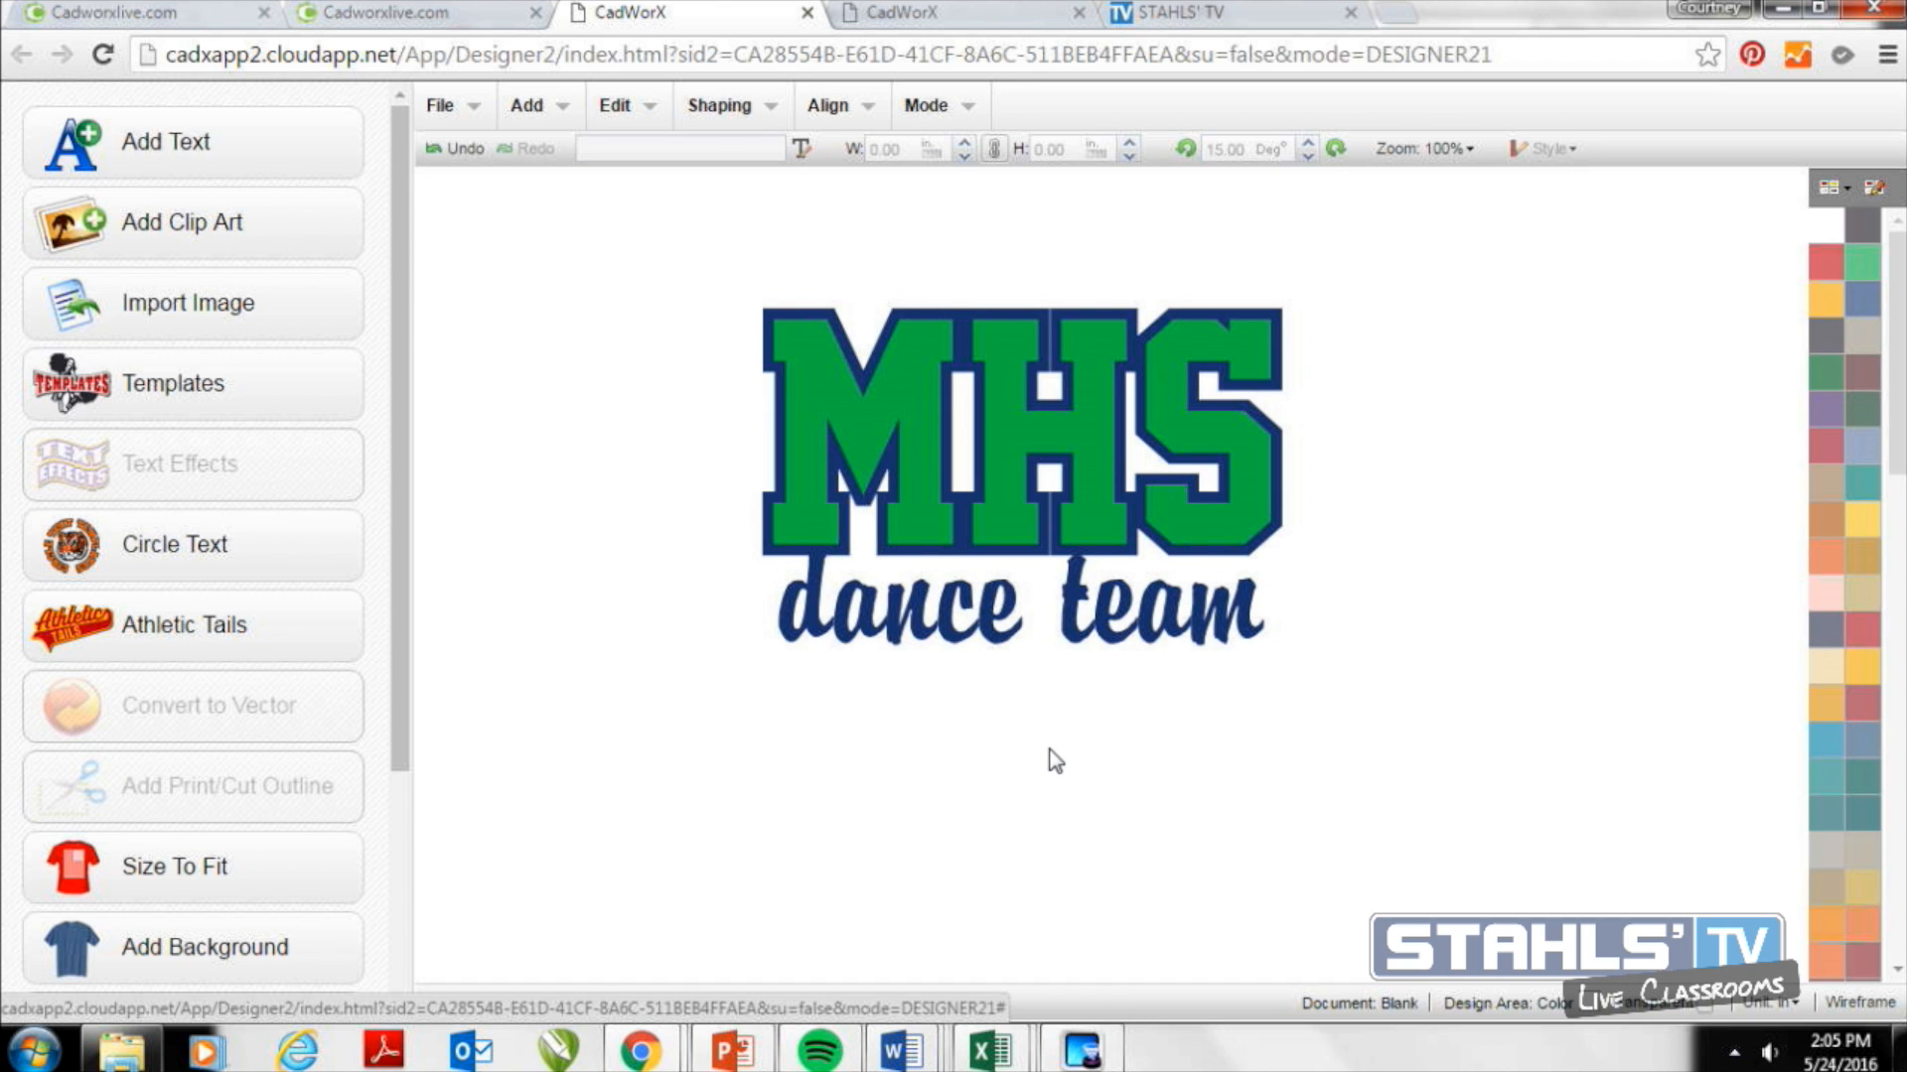
# Break the MHS text apart by colors.
pyautogui.click(1051, 499)
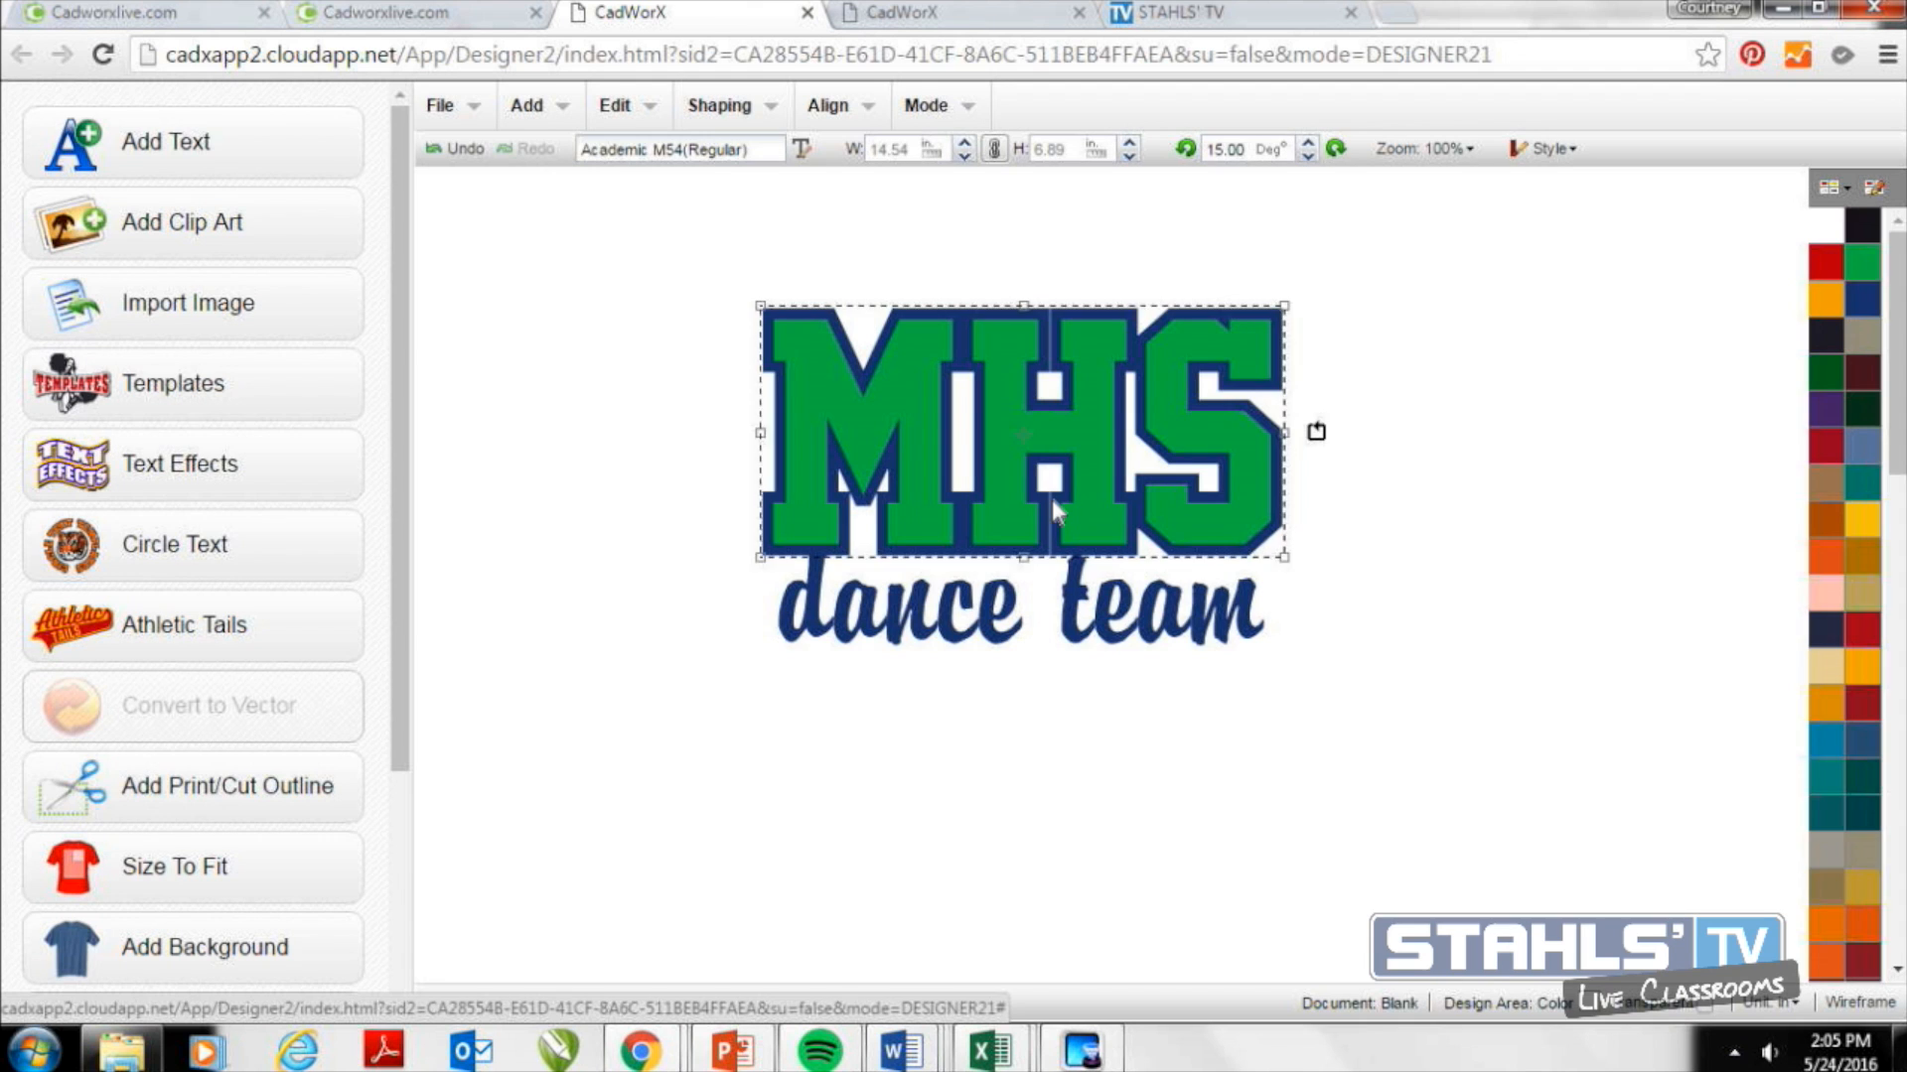
pyautogui.click(752, 116)
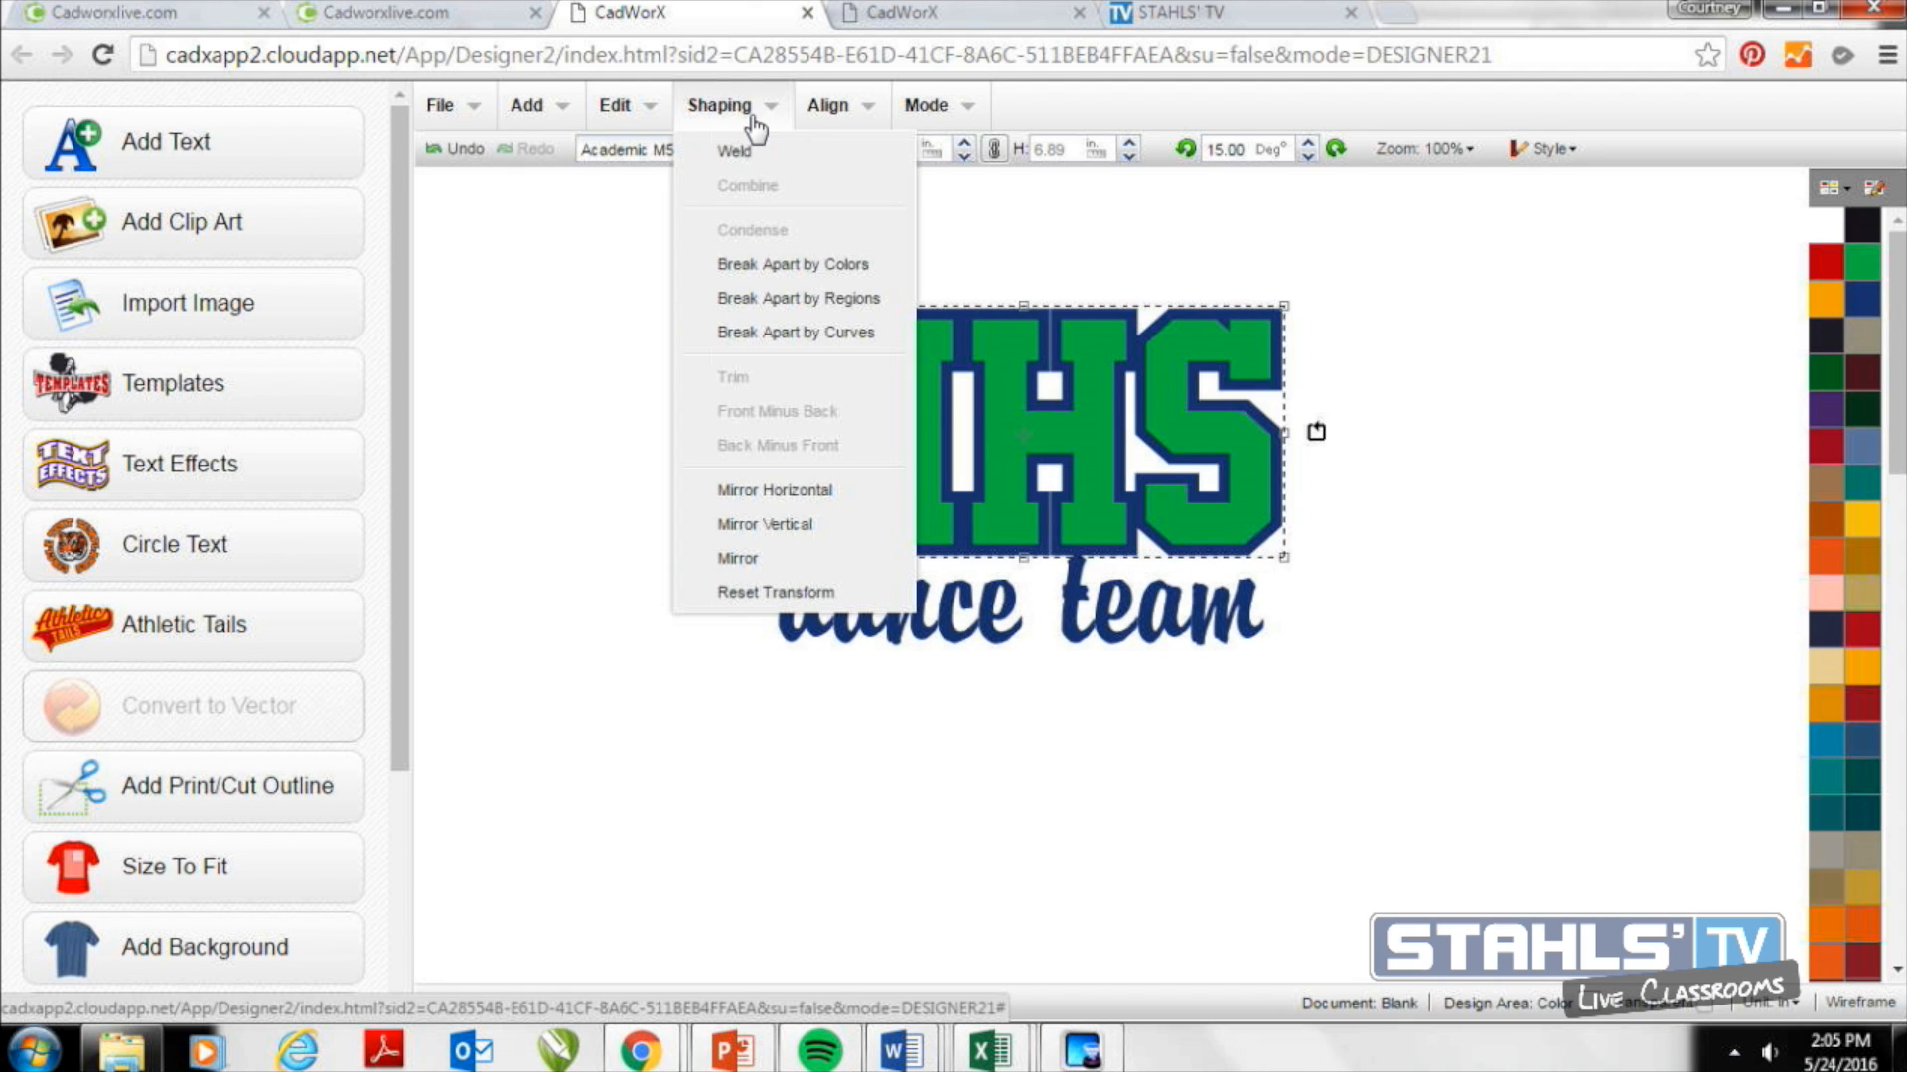
pyautogui.click(749, 264)
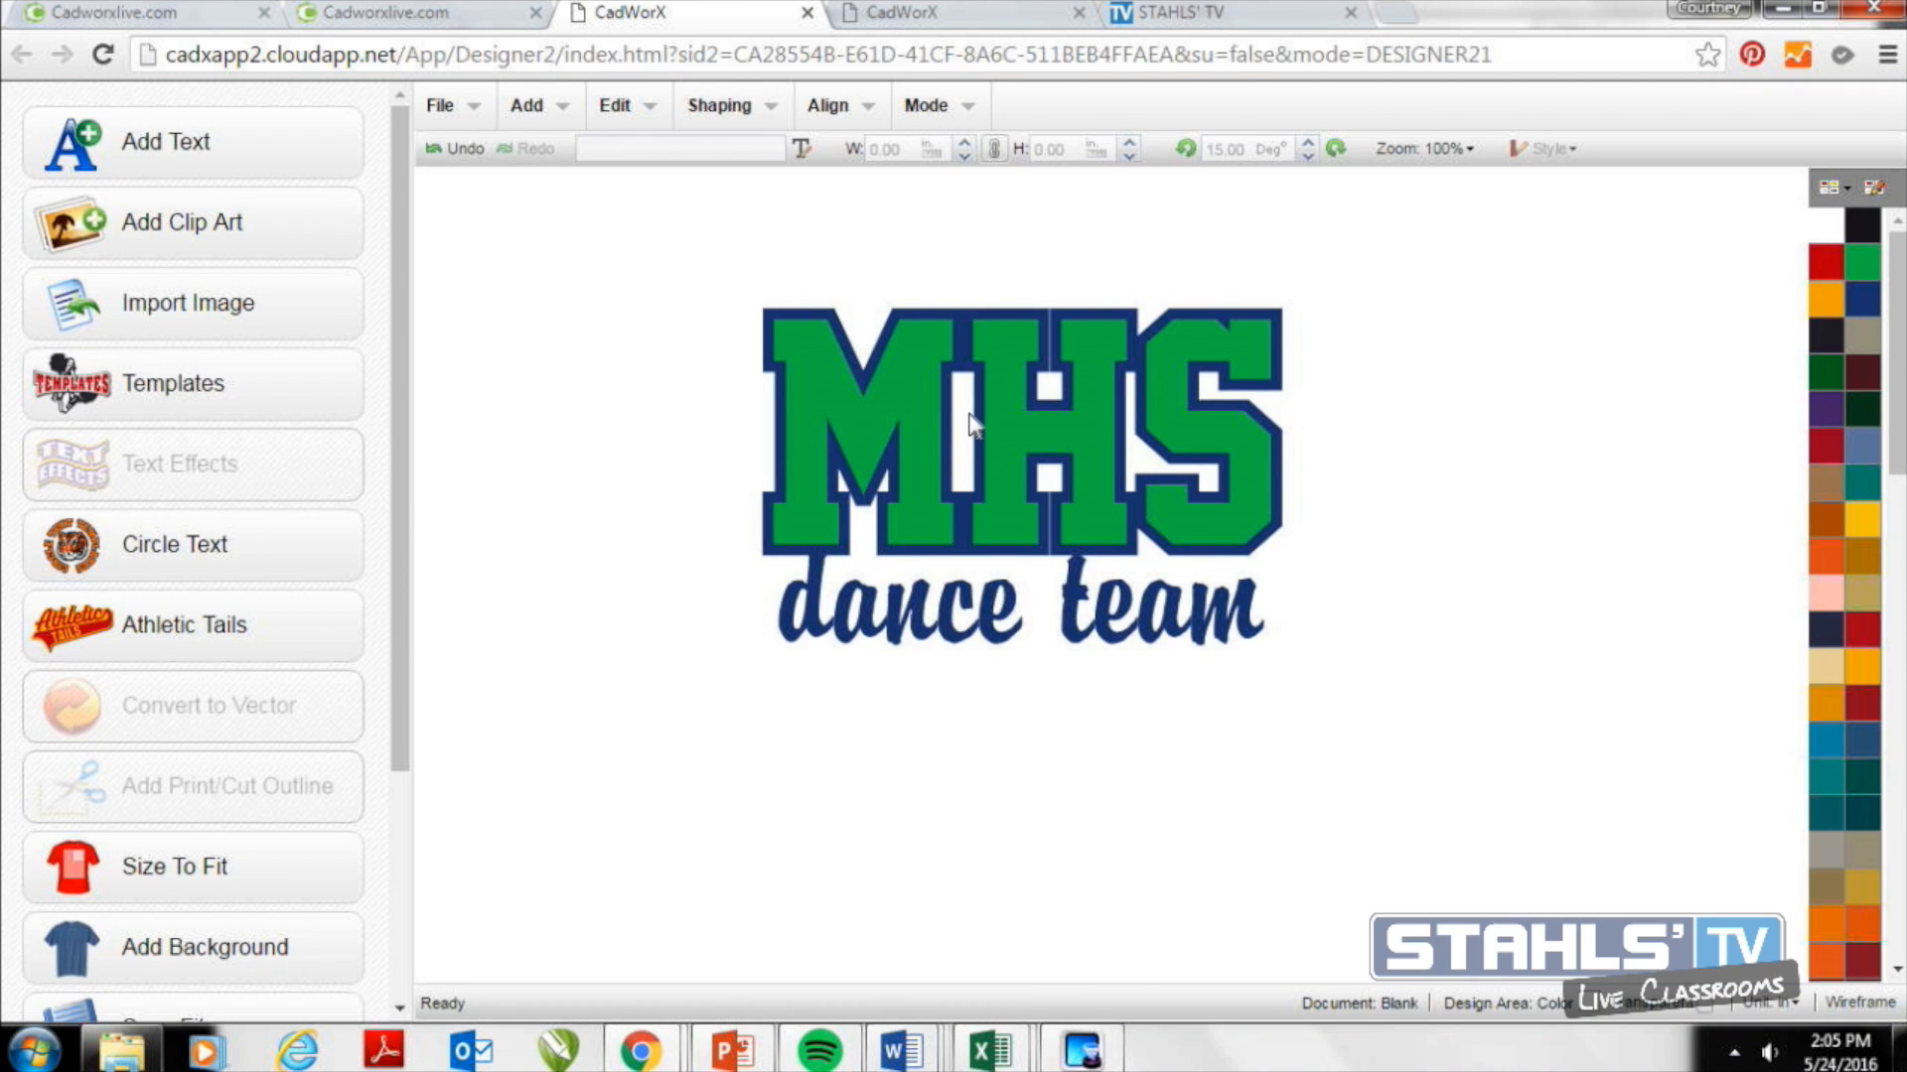
# Move the green MHS layer to the right of the navy contour layer and display the design as a wireframe.
pyautogui.moveTo(995, 417); pyautogui.dragTo(1528, 413)
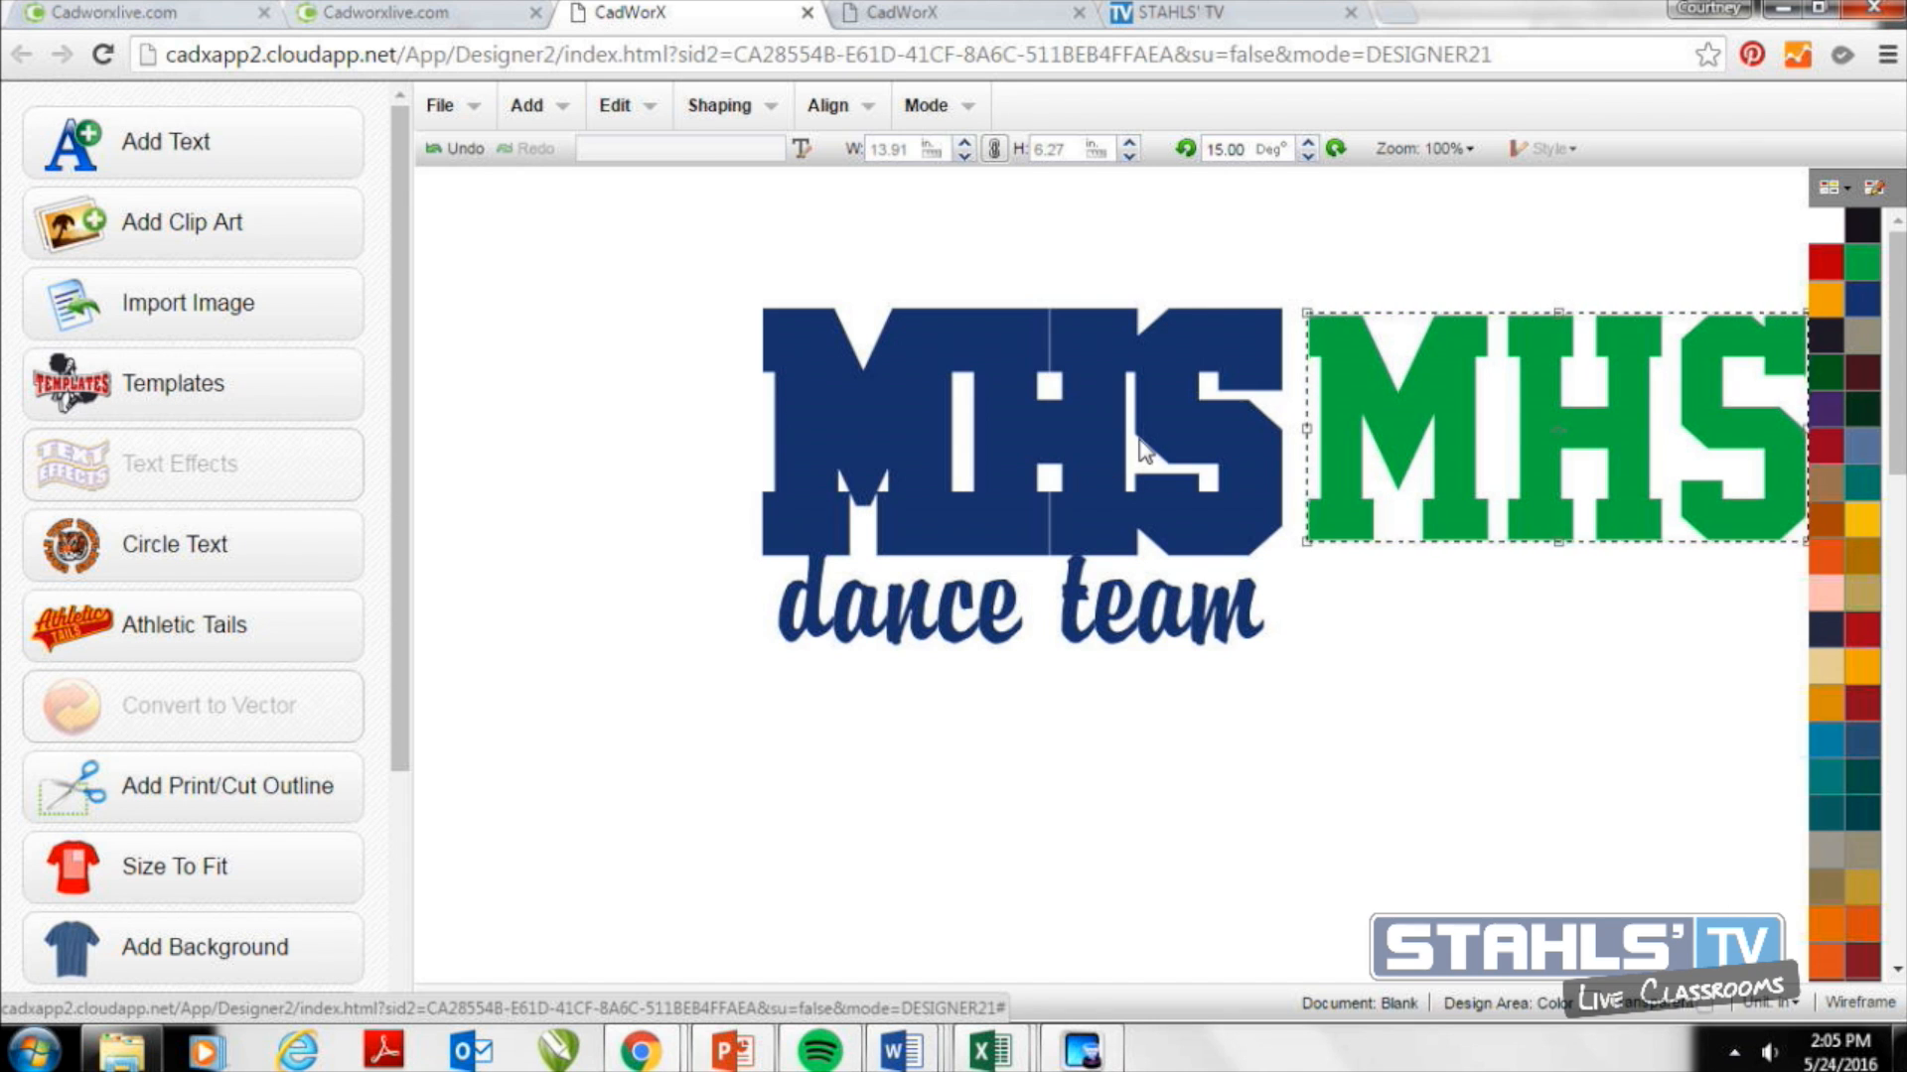
pyautogui.click(1836, 1006)
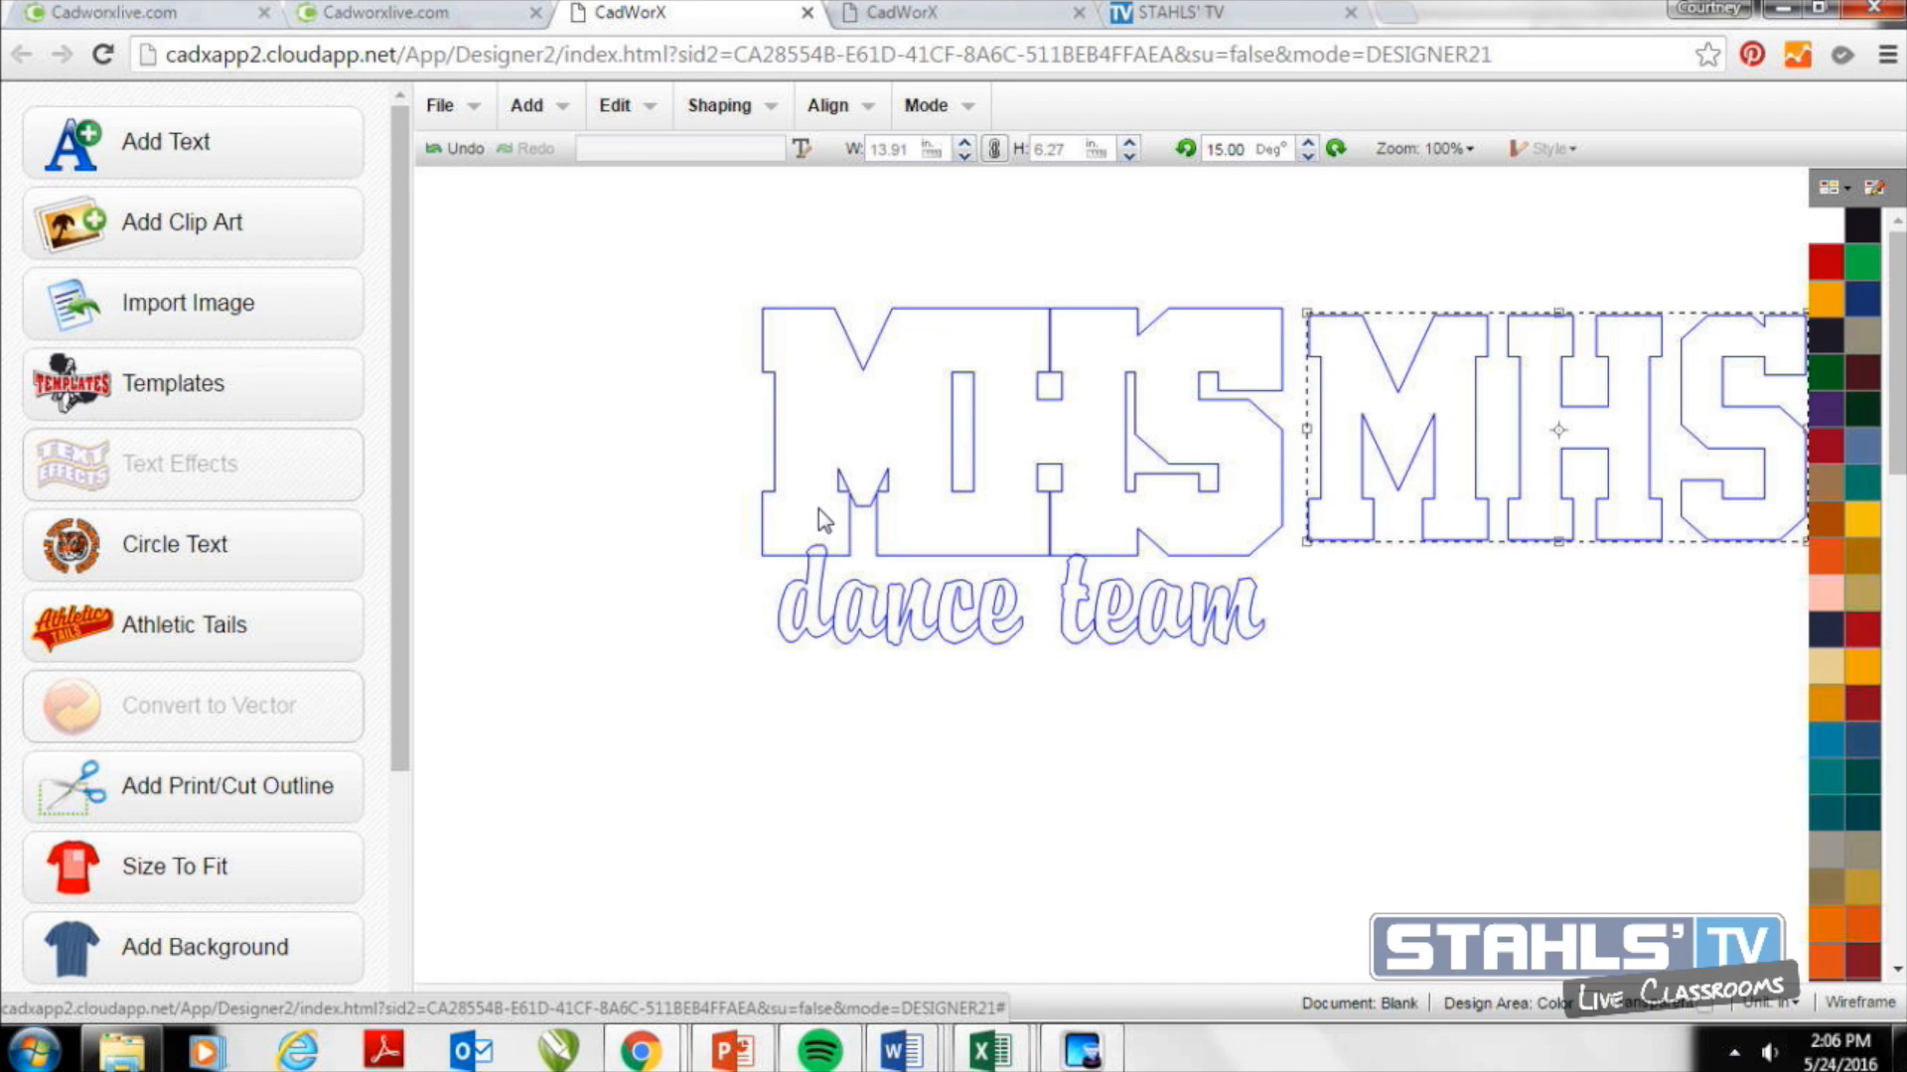
# Weld the navy MHS contour and the "dance team" text into one shape, and switch back from wireframe to the filled display.
pyautogui.moveTo(670, 238); pyautogui.dragTo(1325, 747)
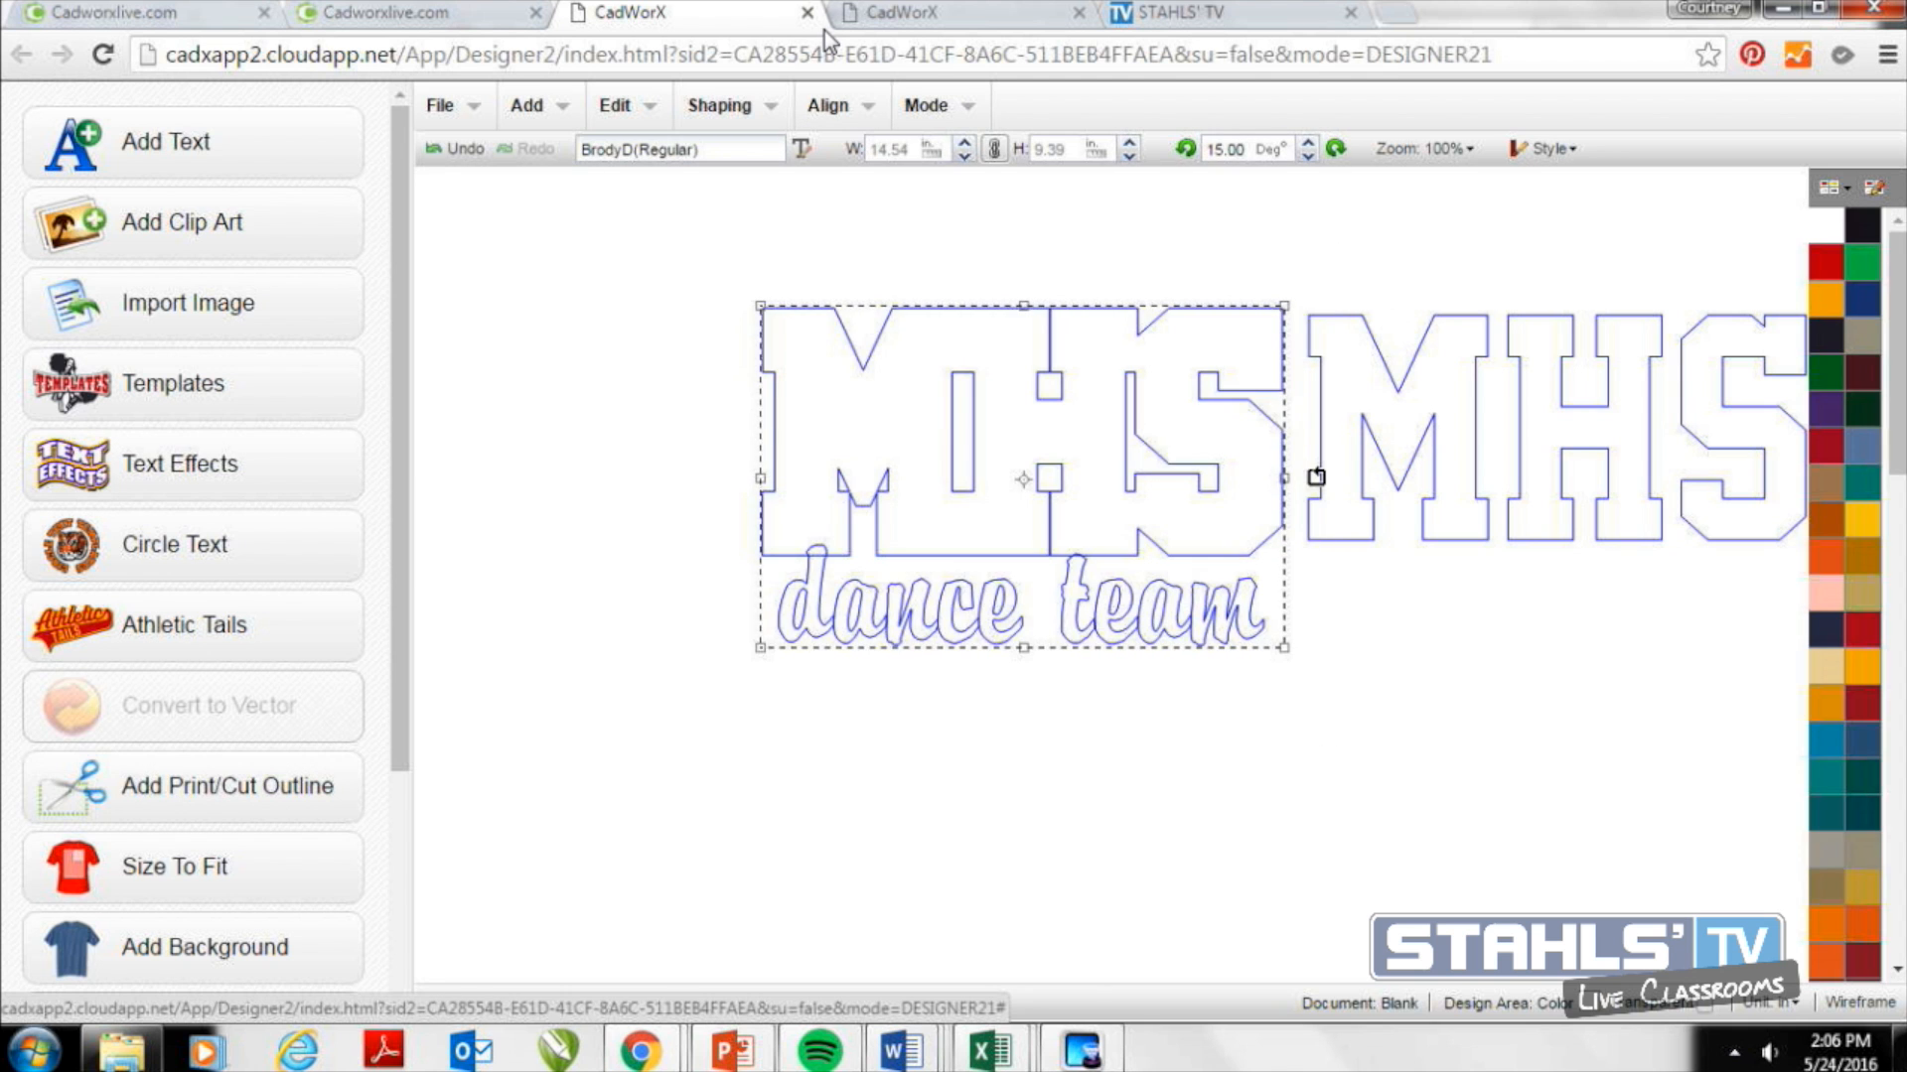
pyautogui.click(777, 105)
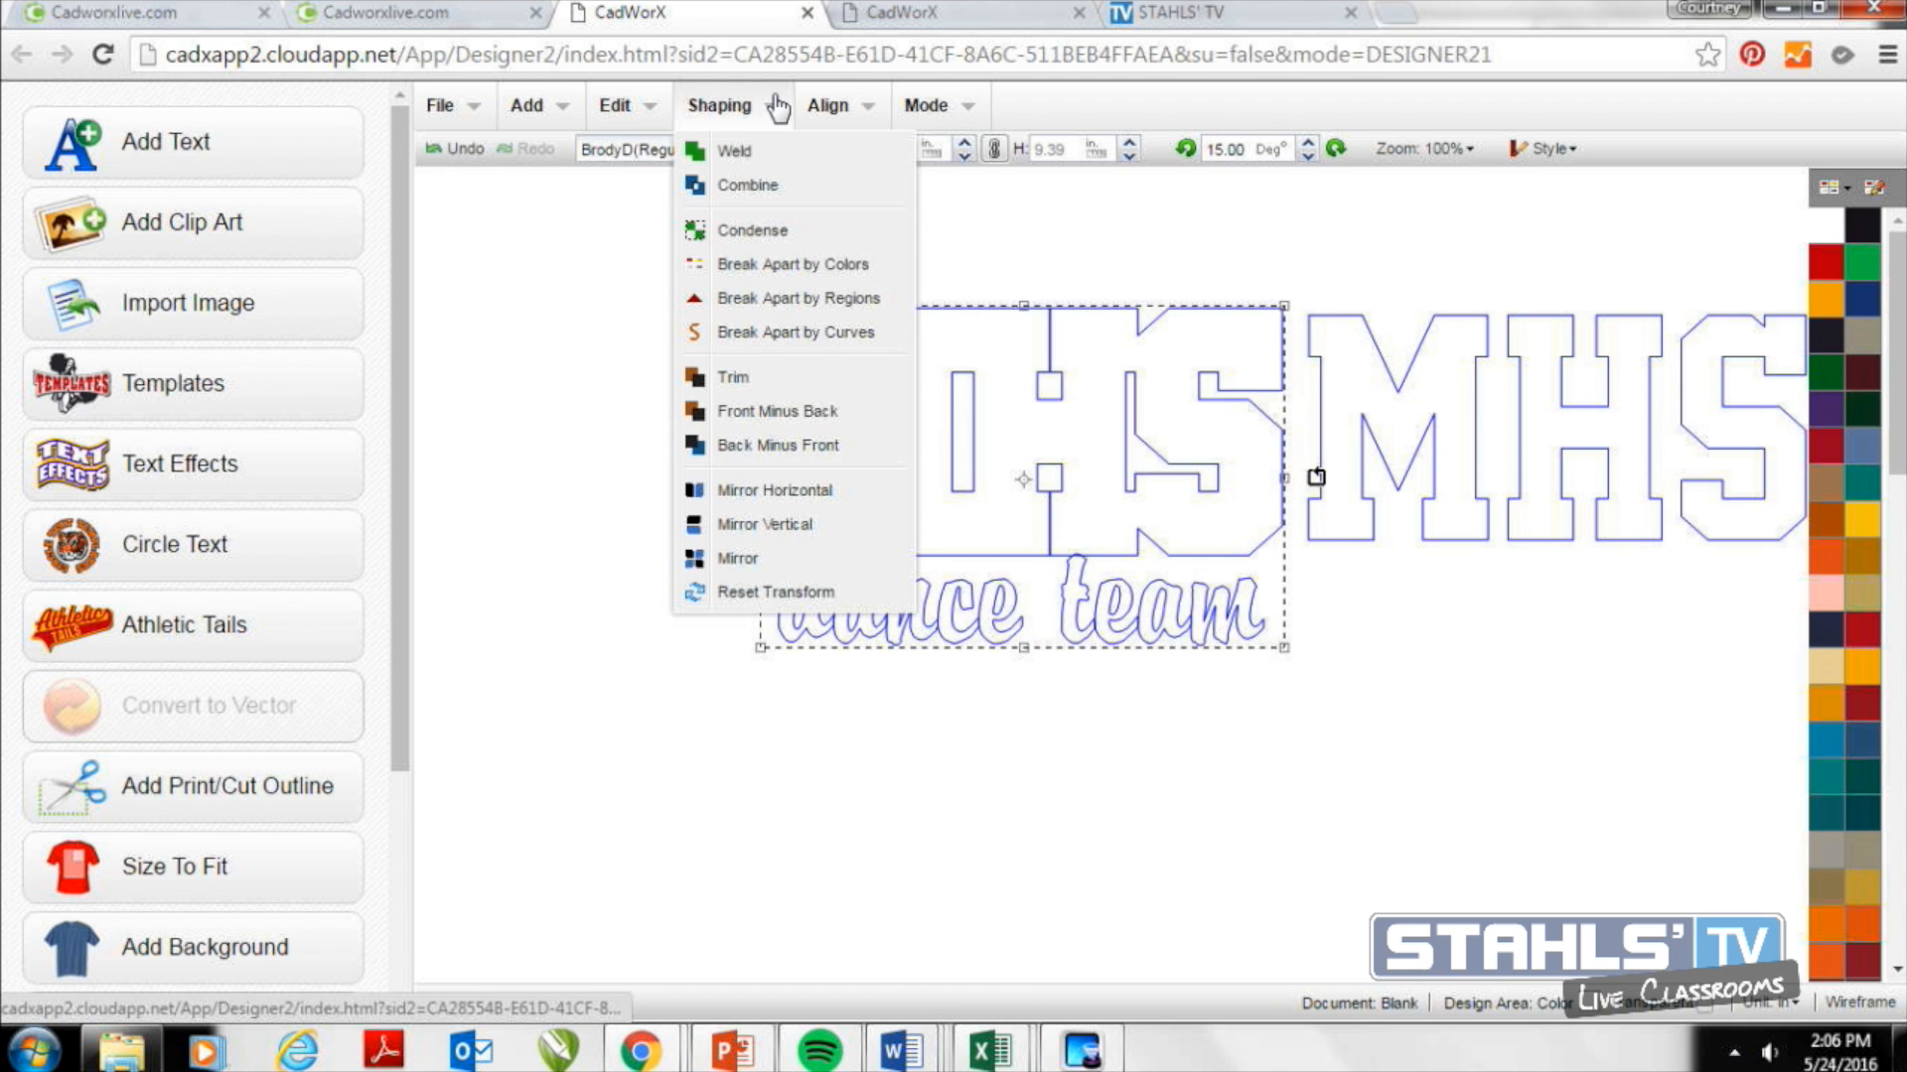
pyautogui.click(760, 151)
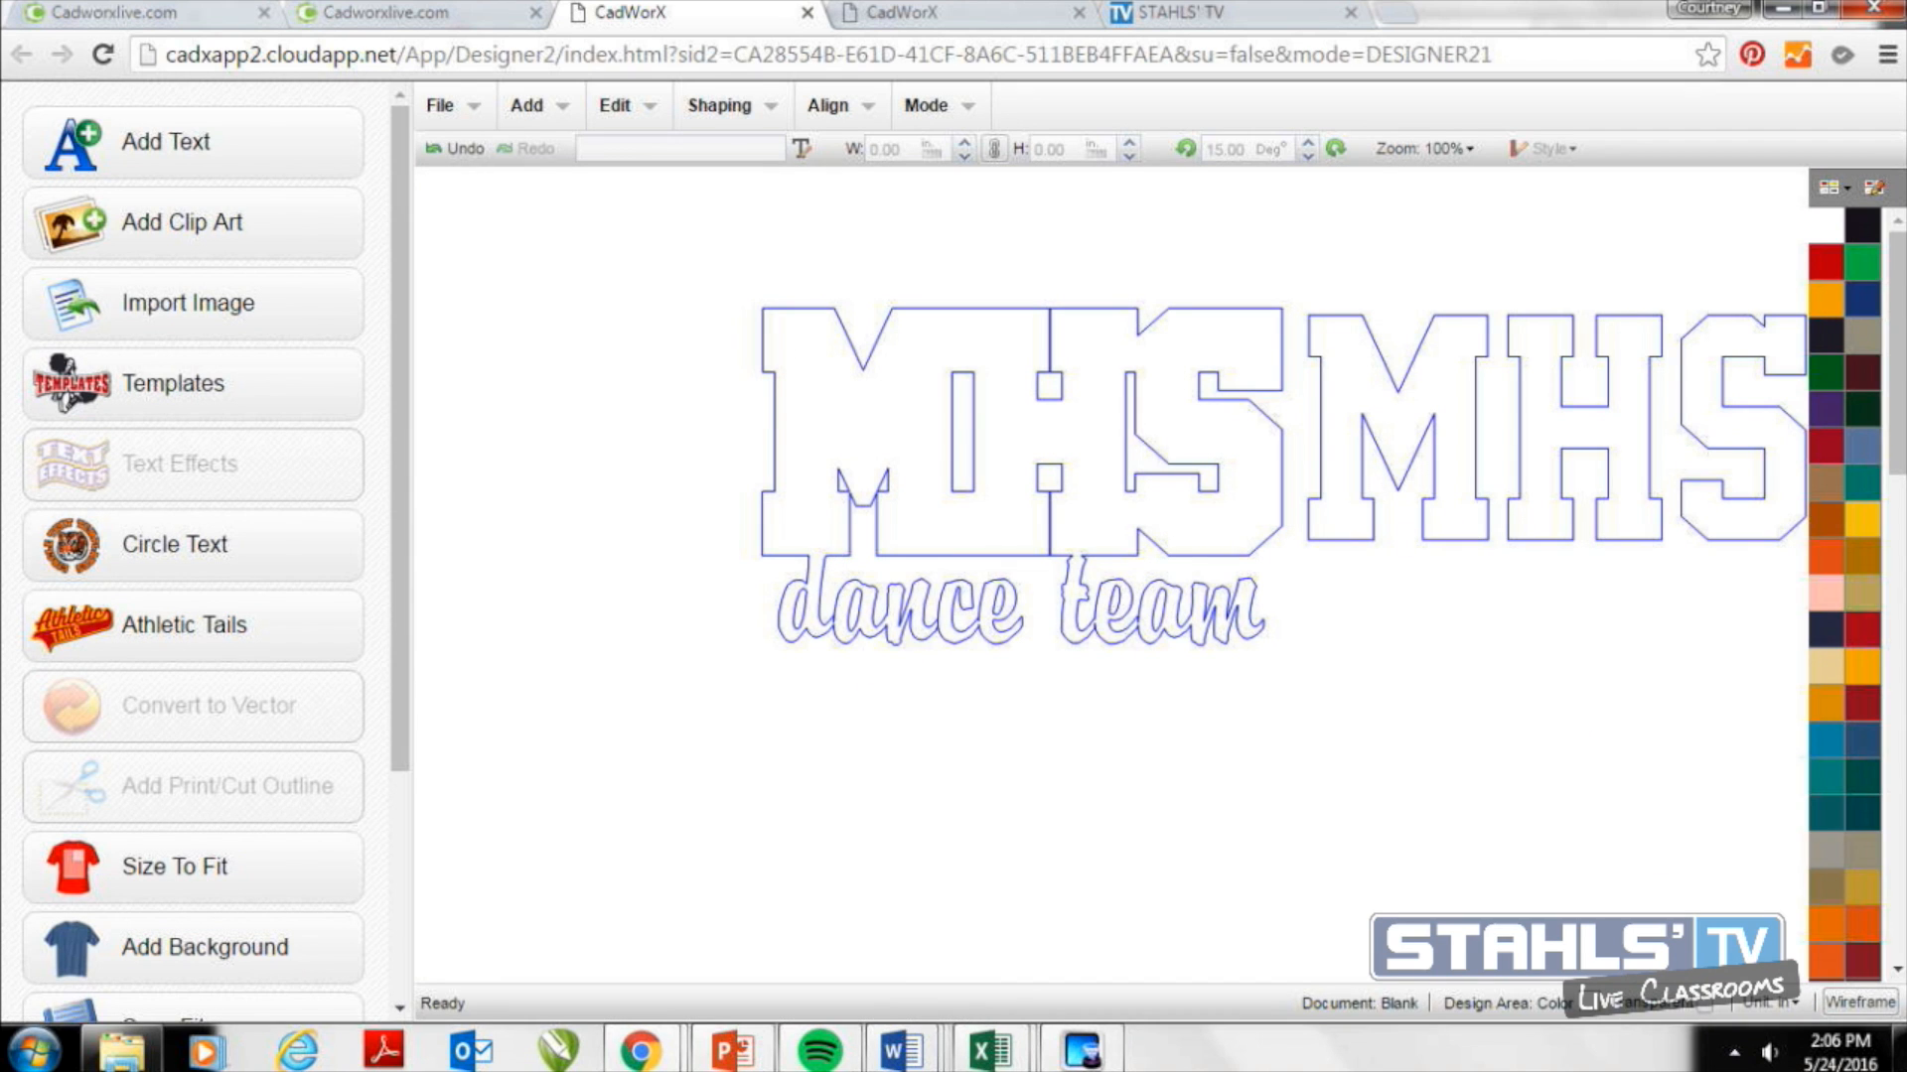
pyautogui.click(1857, 1002)
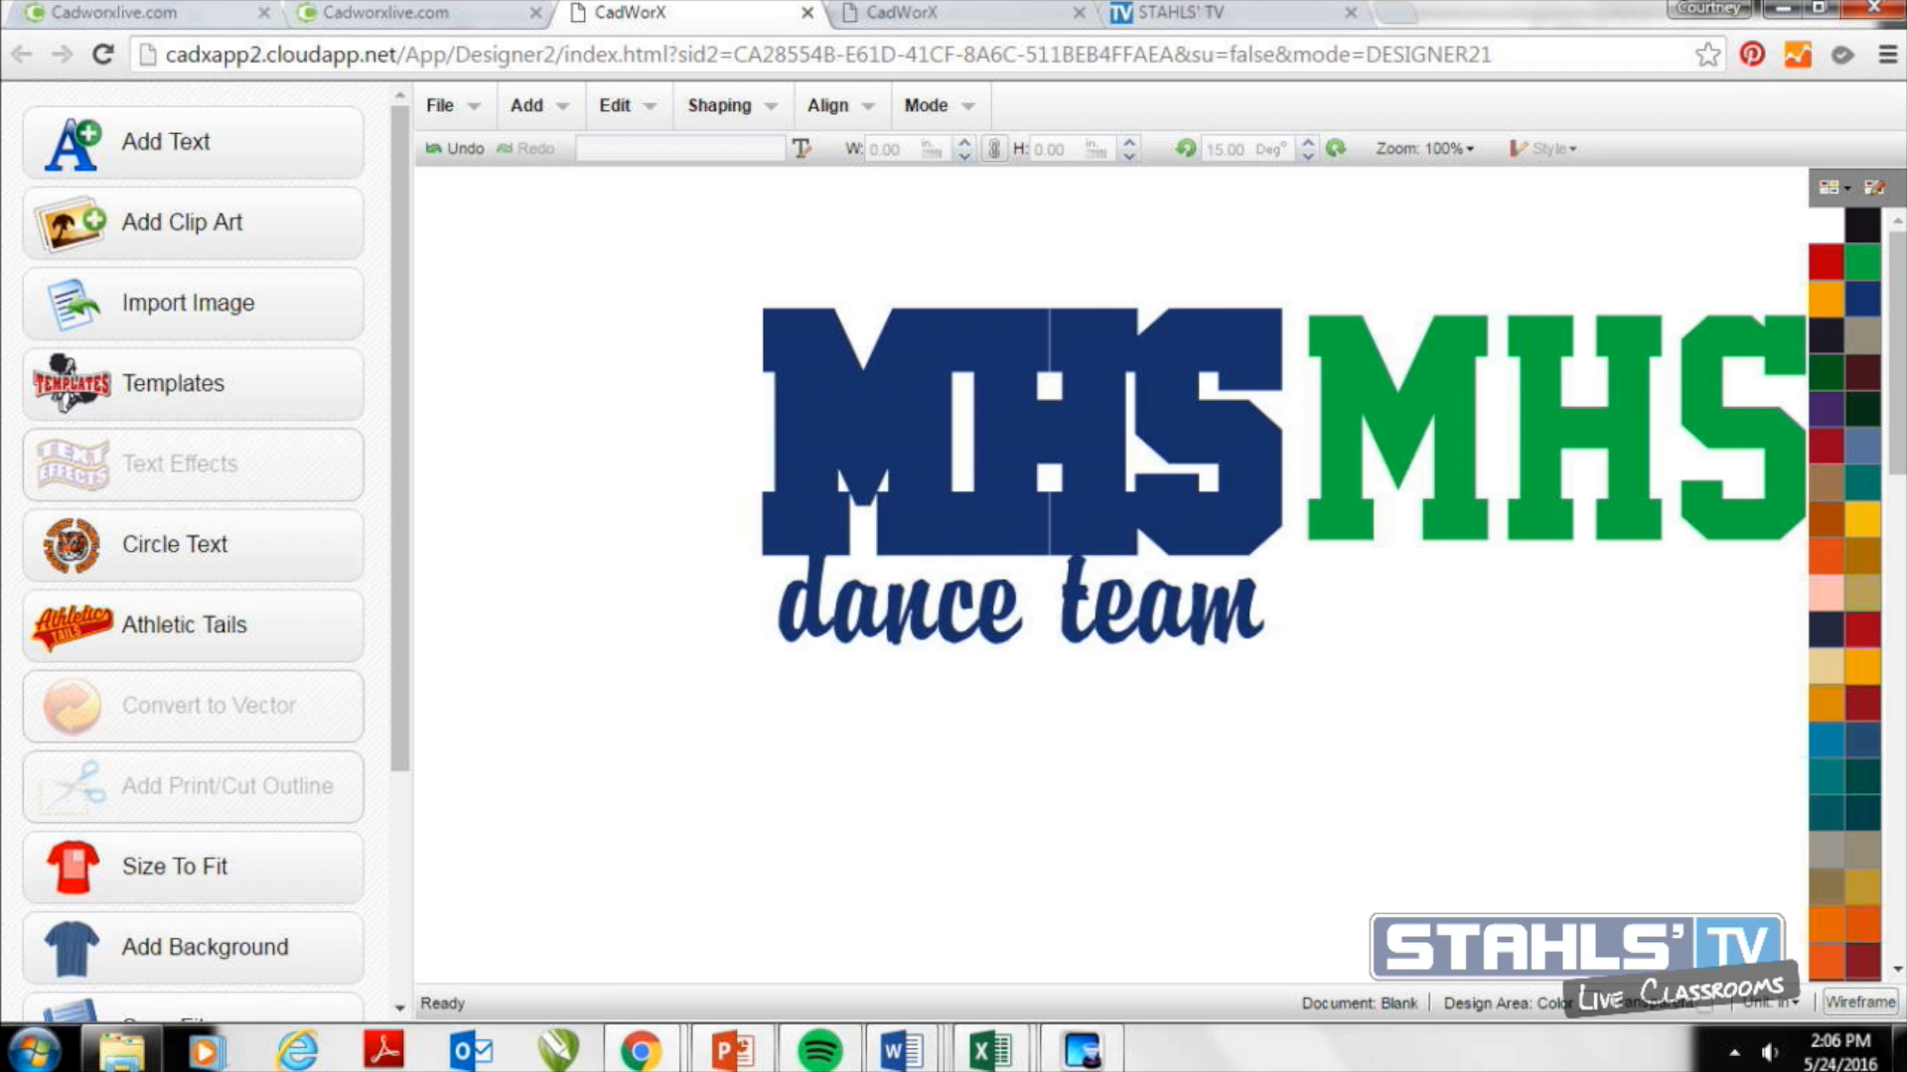
# Nudge the green MHS slightly left and move the welded navy shape left, leaving a clear gap between the two layers.
pyautogui.click(1526, 442)
pyautogui.moveTo(1526, 442)
pyautogui.mouseDown()
pyautogui.moveTo(1277, 434)
pyautogui.moveTo(1510, 438)
pyautogui.mouseUp()
pyautogui.click(1375, 425)
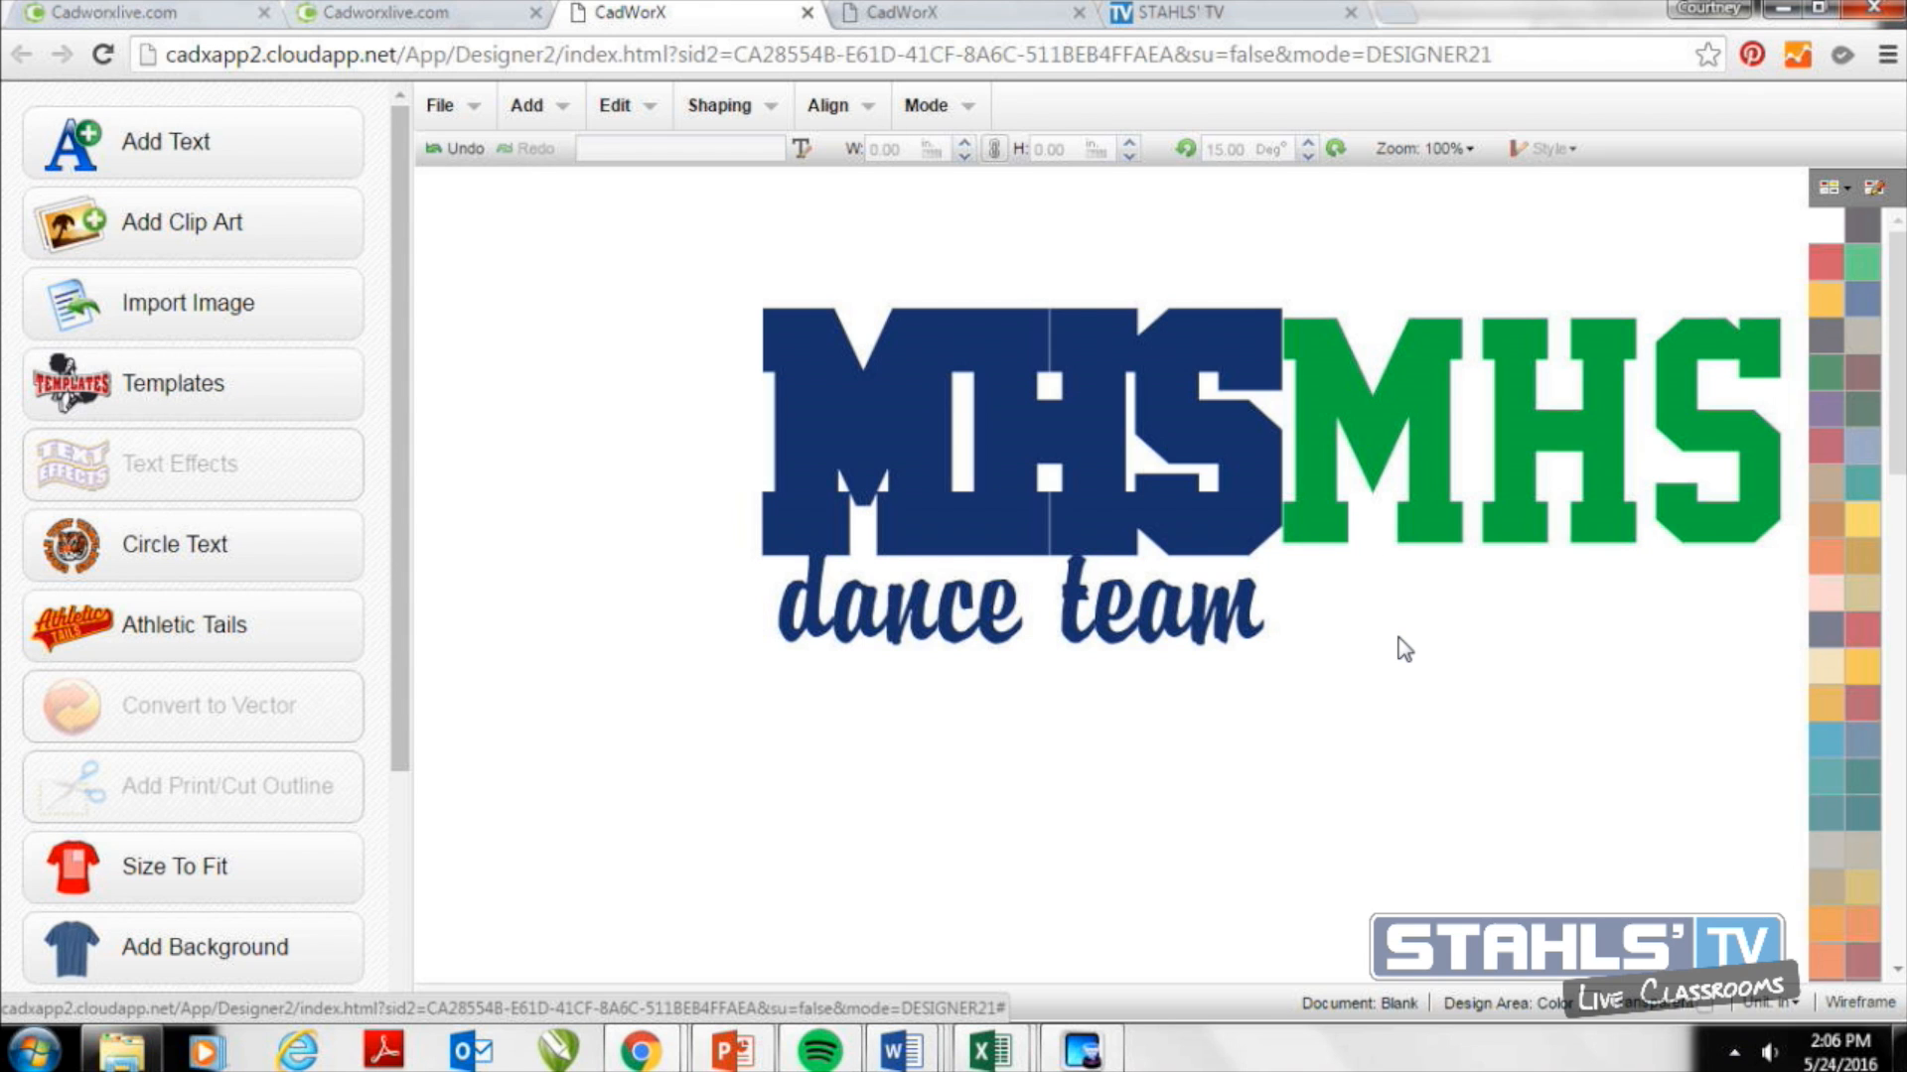
pyautogui.moveTo(954, 433); pyautogui.dragTo(870, 419)
pyautogui.click(1382, 437)
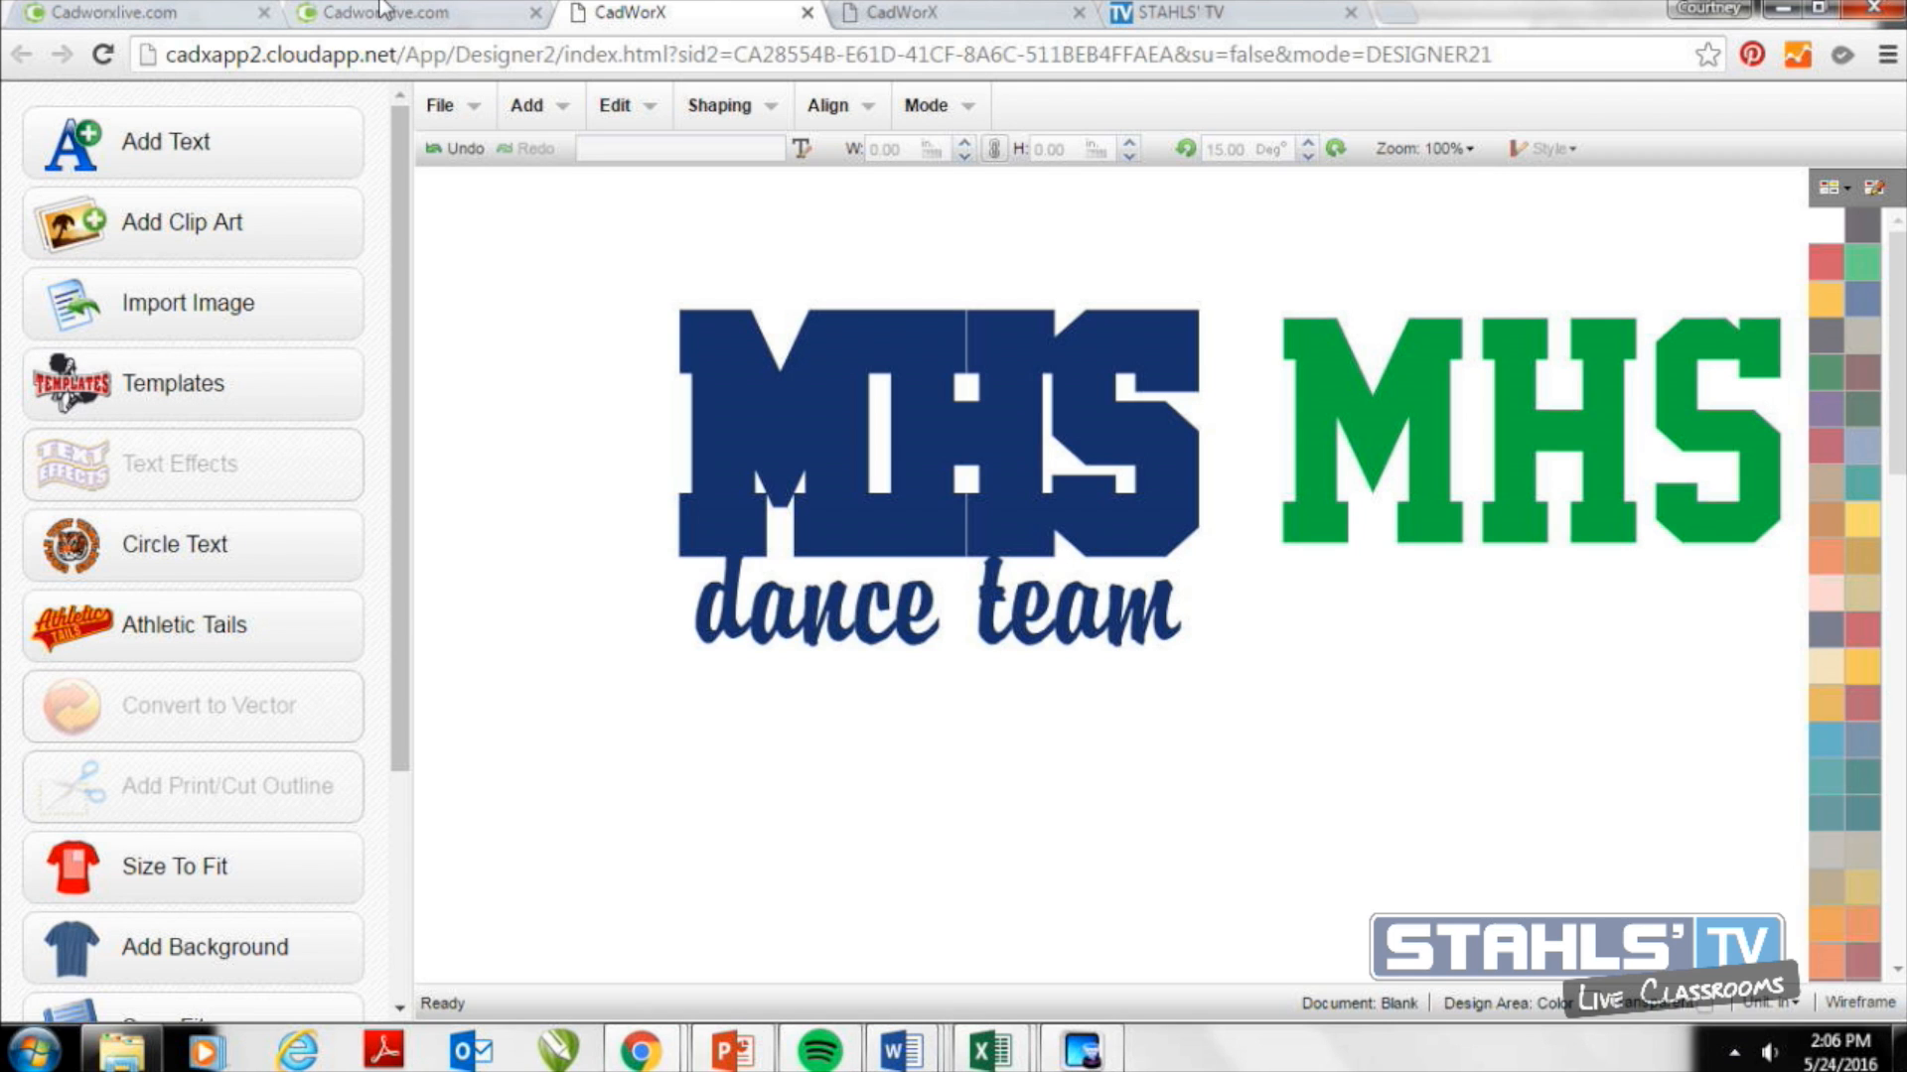
# Open the Downloads page from the support section of the CadworxLIVE member site.
pyautogui.click(225, 10)
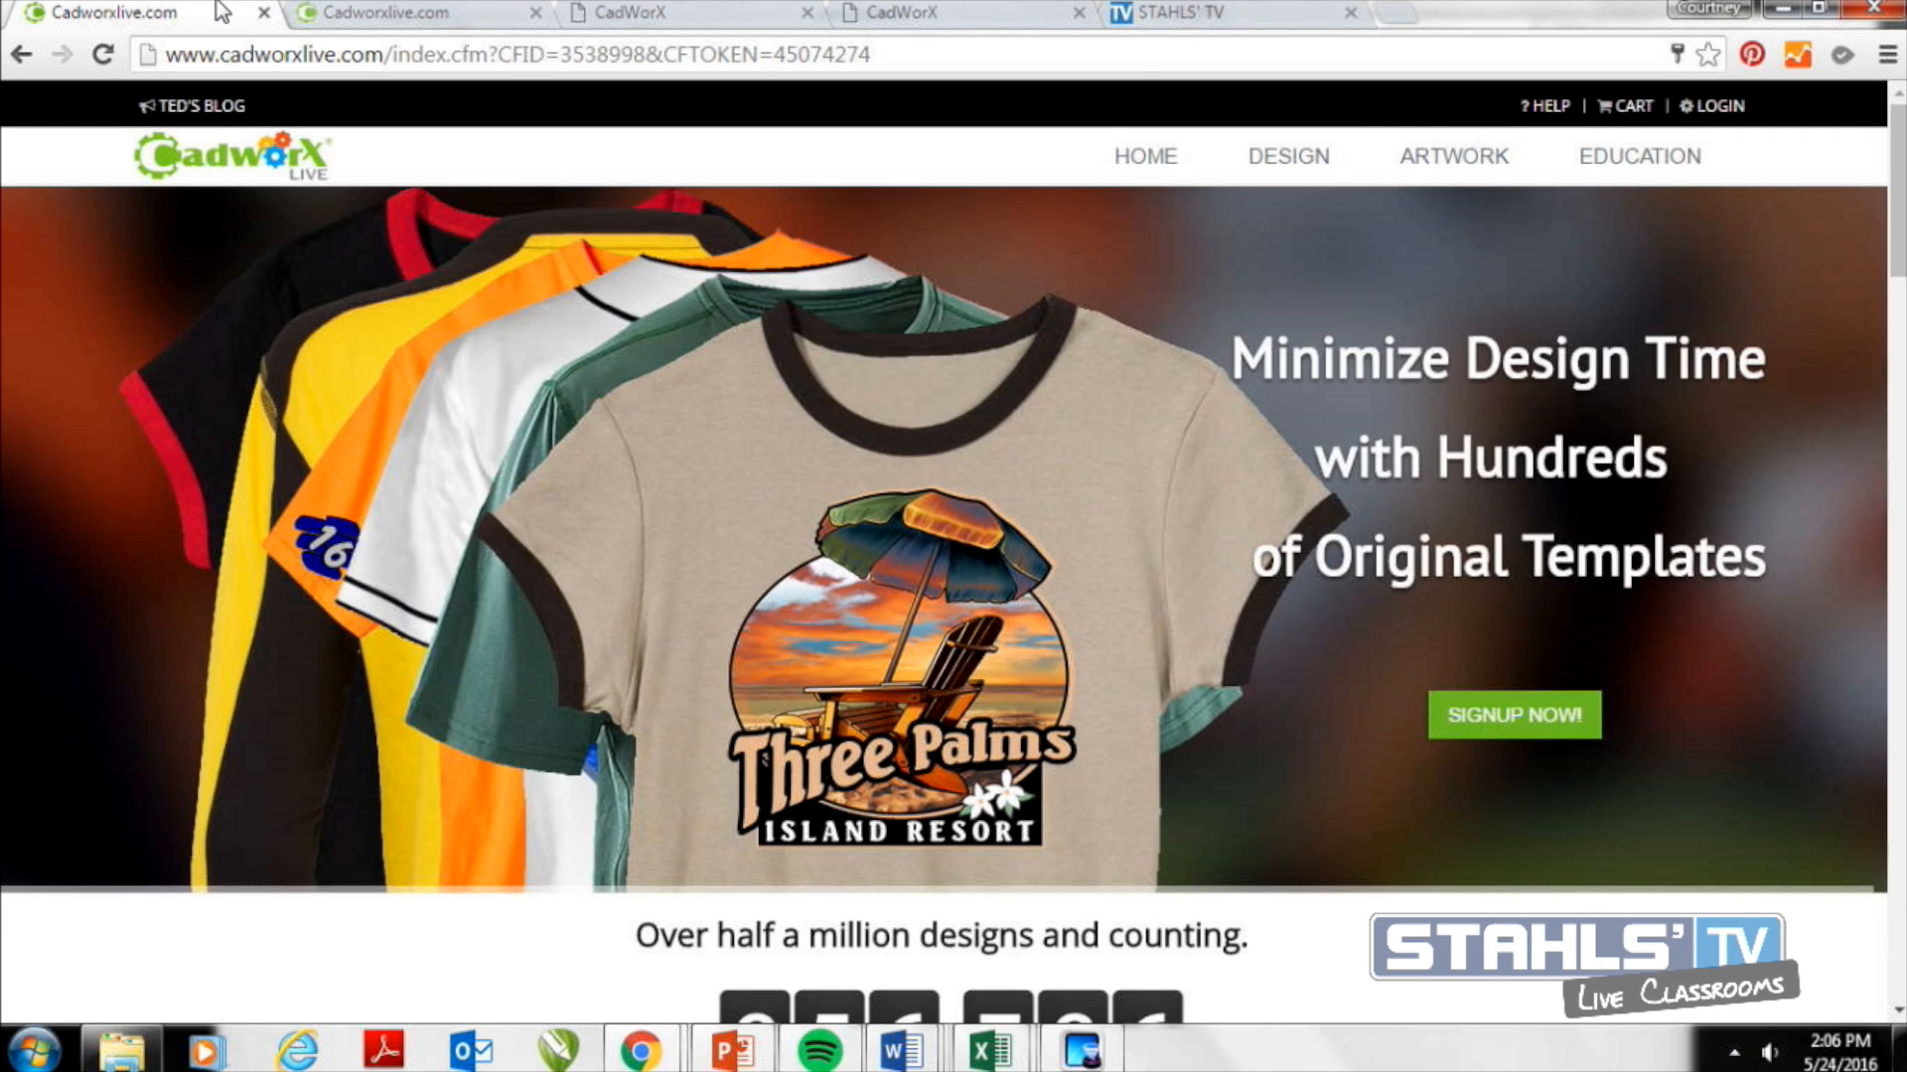
pyautogui.click(387, 12)
pyautogui.moveTo(1715, 171)
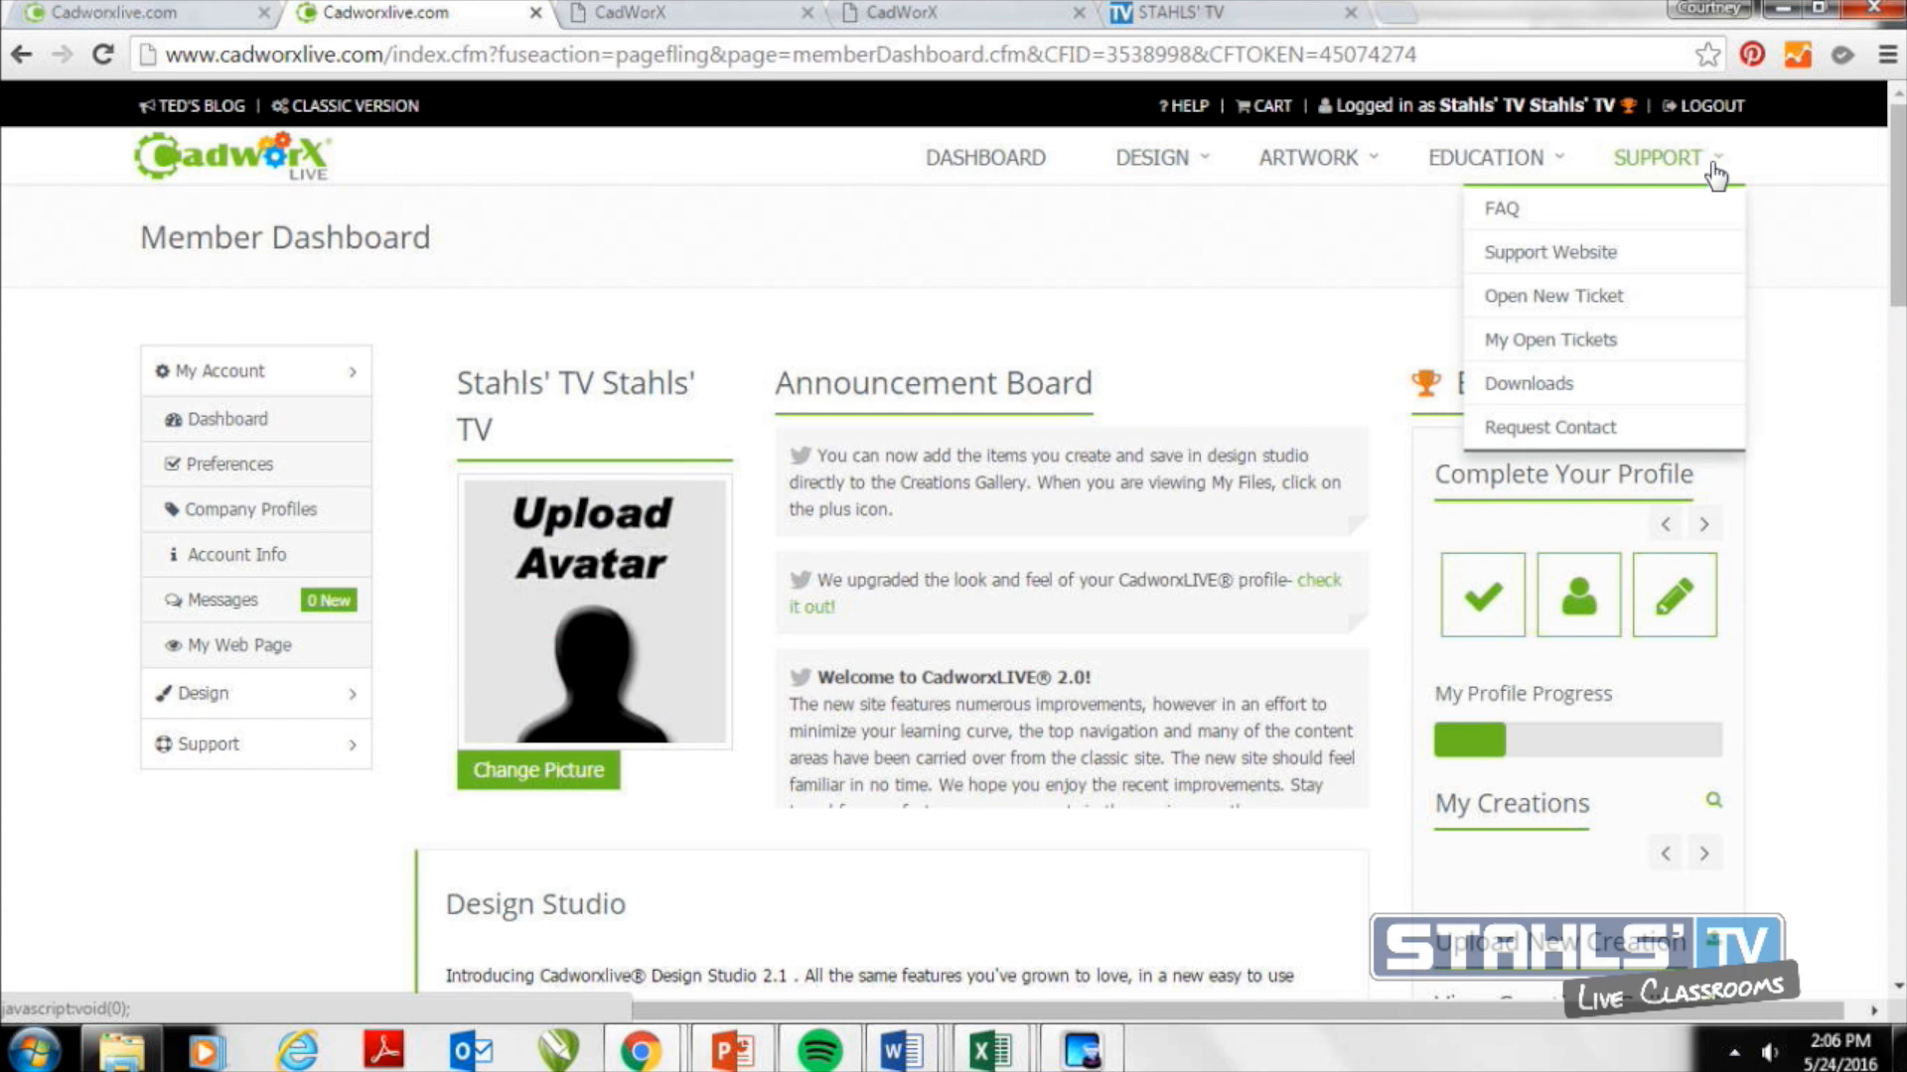
pyautogui.click(1572, 391)
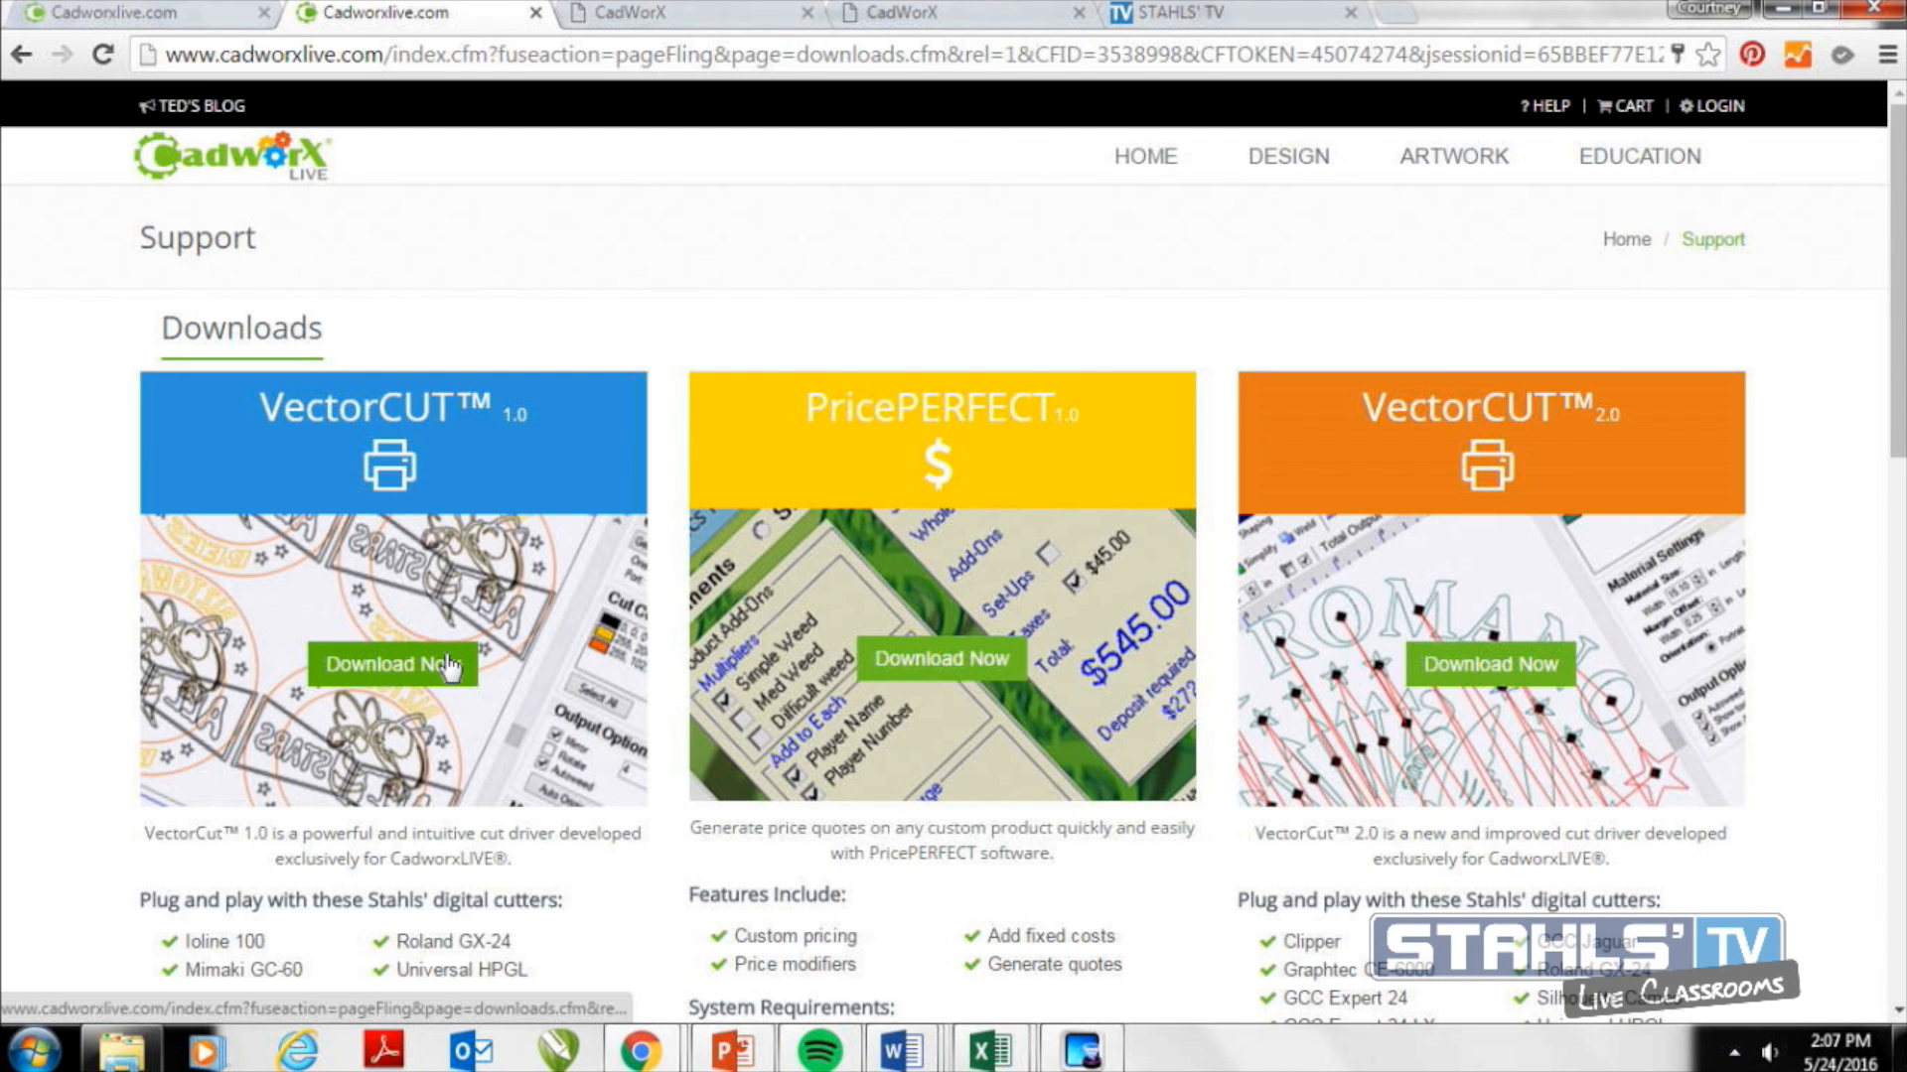
# Review the VectorCUT versions with their supported cutters and system requirements, and return to the MHS design.
pyautogui.scroll(-3, 1629, 600)
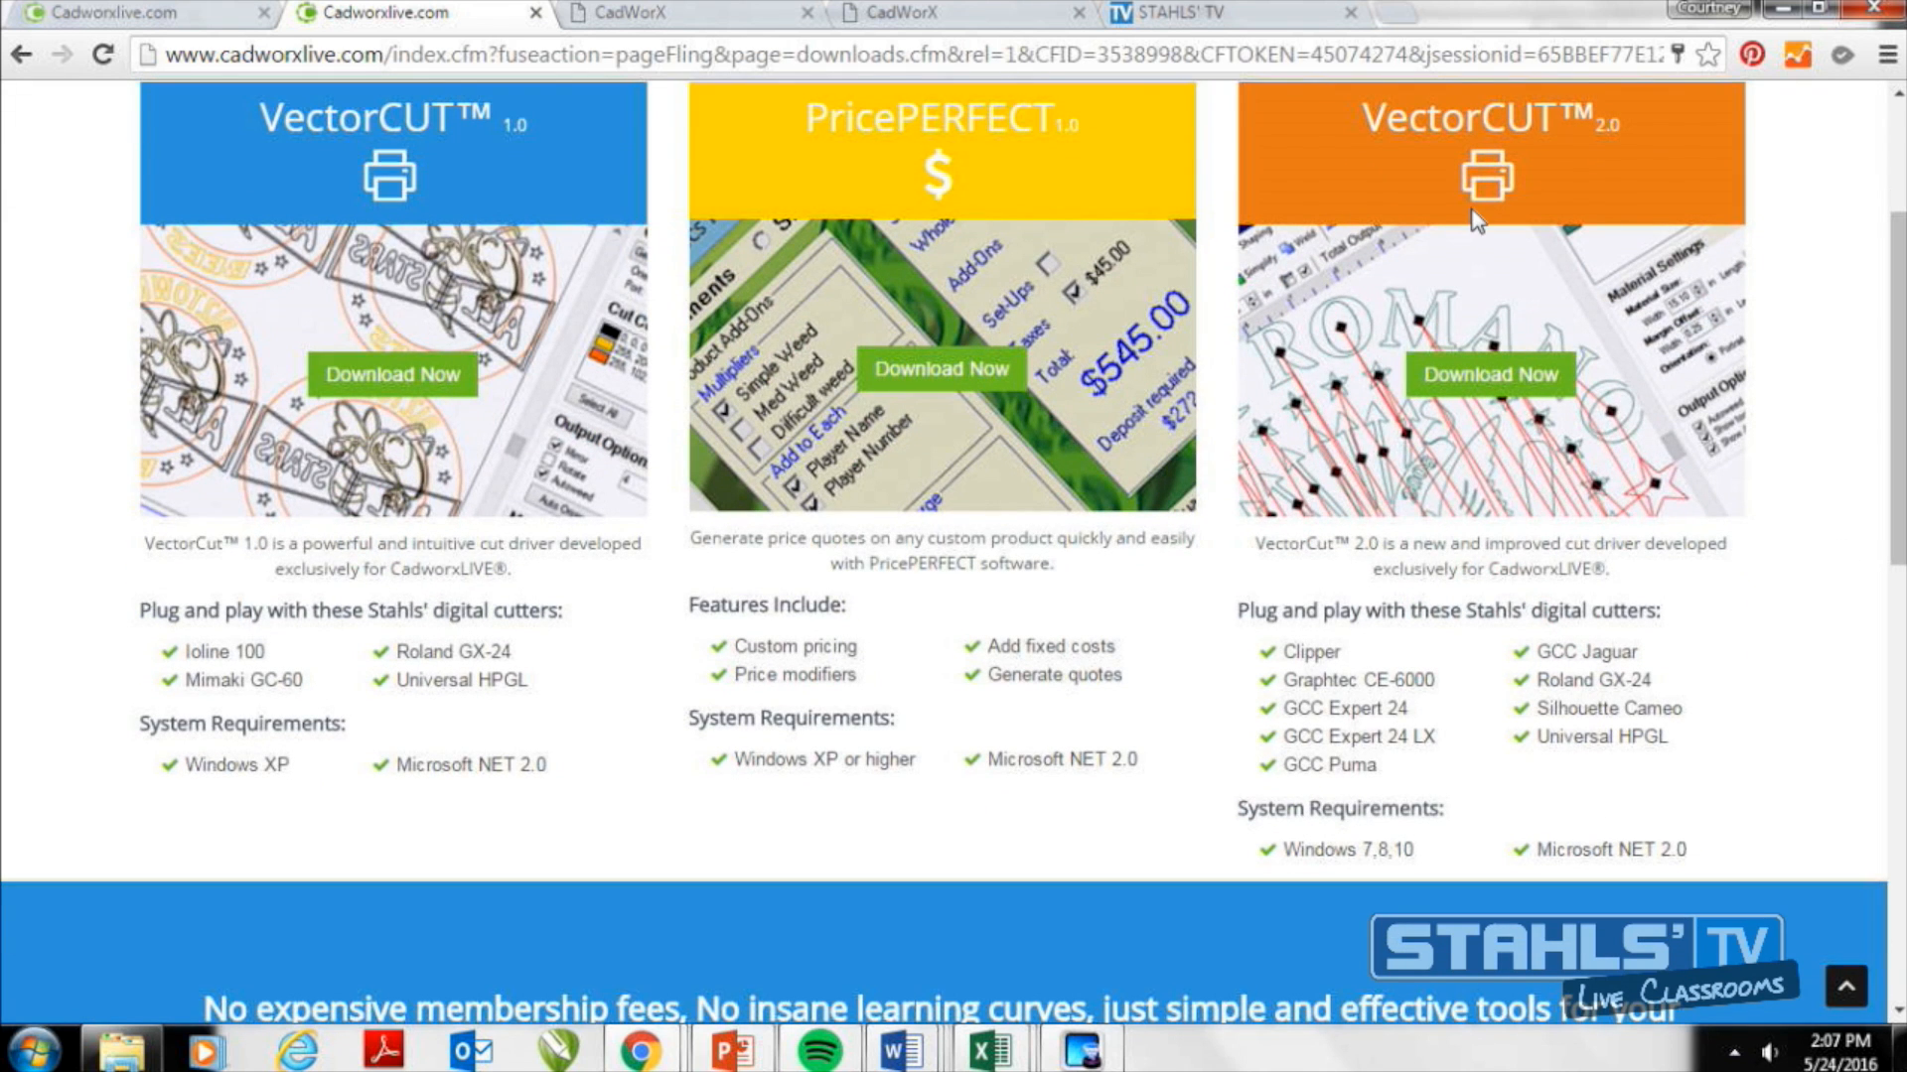
pyautogui.moveTo(1280, 652); pyautogui.dragTo(1433, 779)
pyautogui.click(1431, 795)
pyautogui.click(943, 12)
pyautogui.click(764, 10)
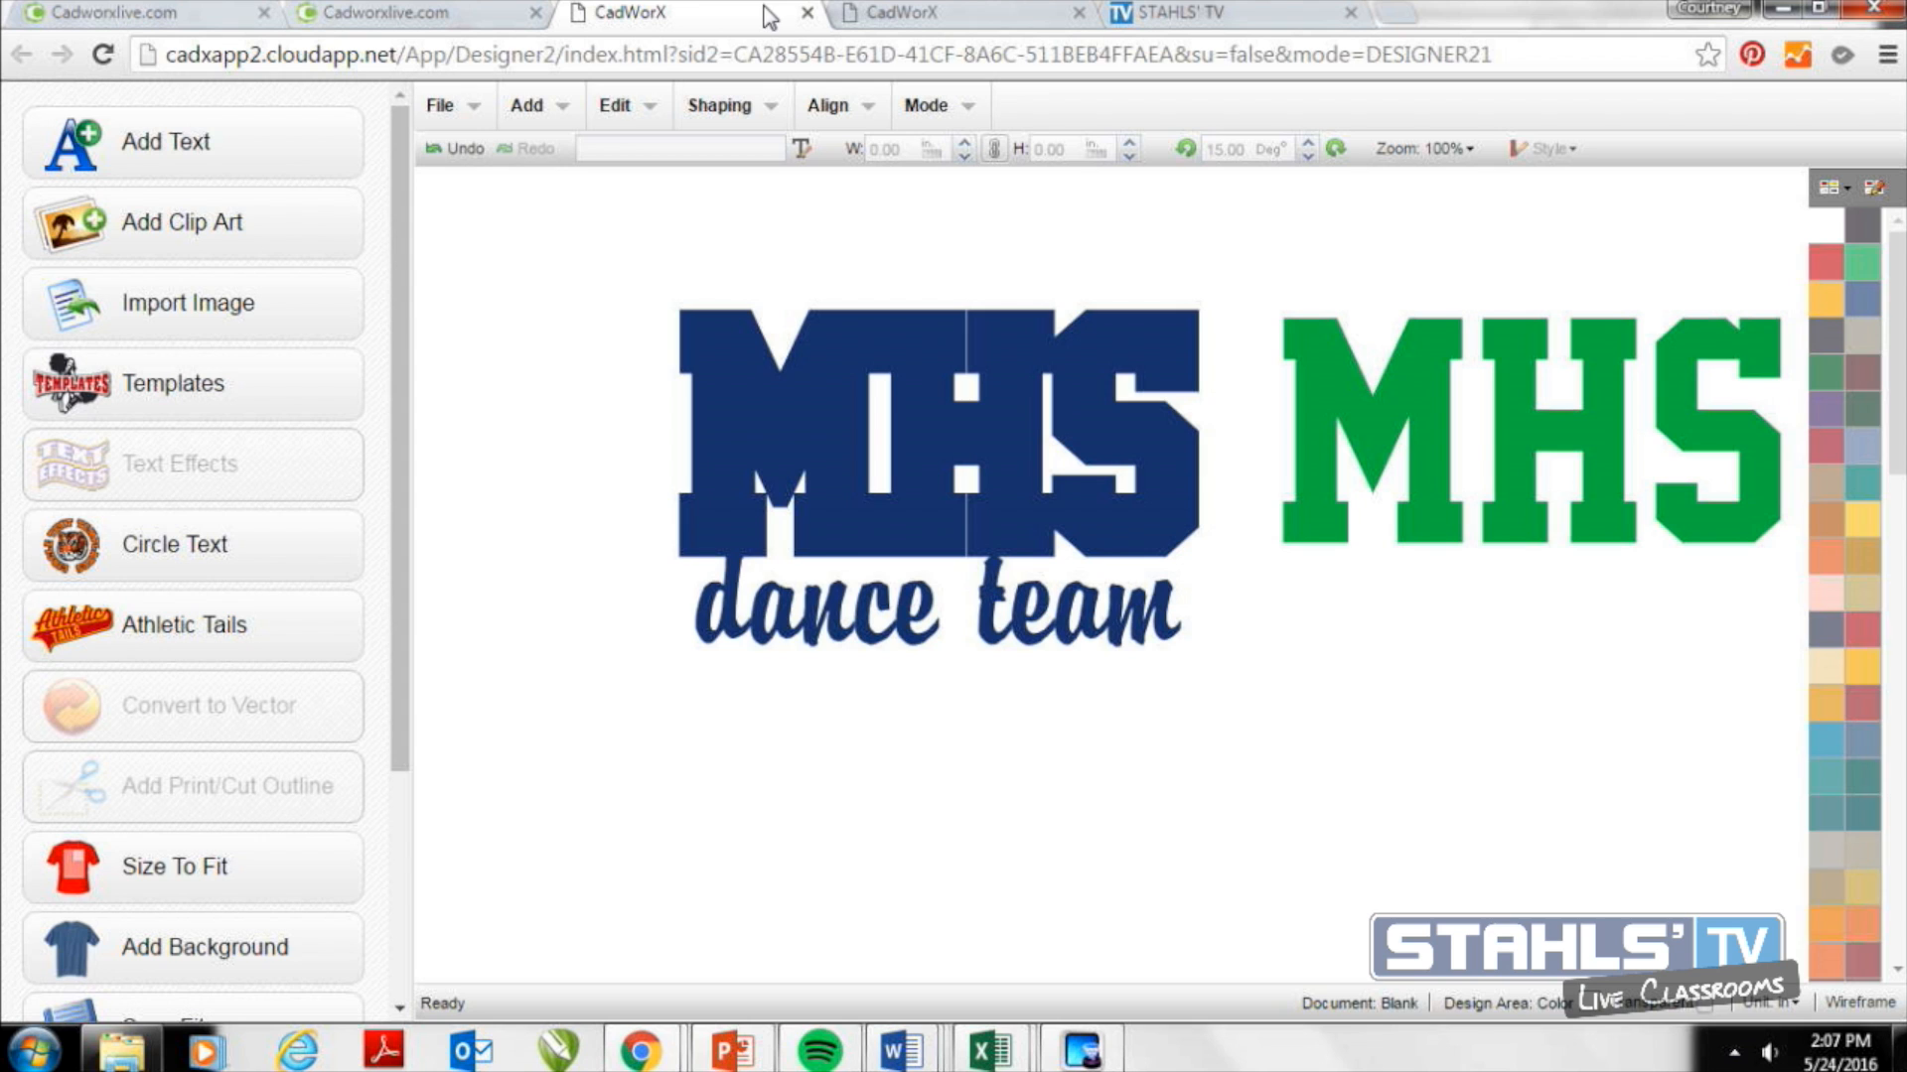
# Export the design as a PLTX (CadWorX Plot) file named Untitled to the Downloads folder, replacing the existing file.
pyautogui.click(464, 119)
pyautogui.click(491, 407)
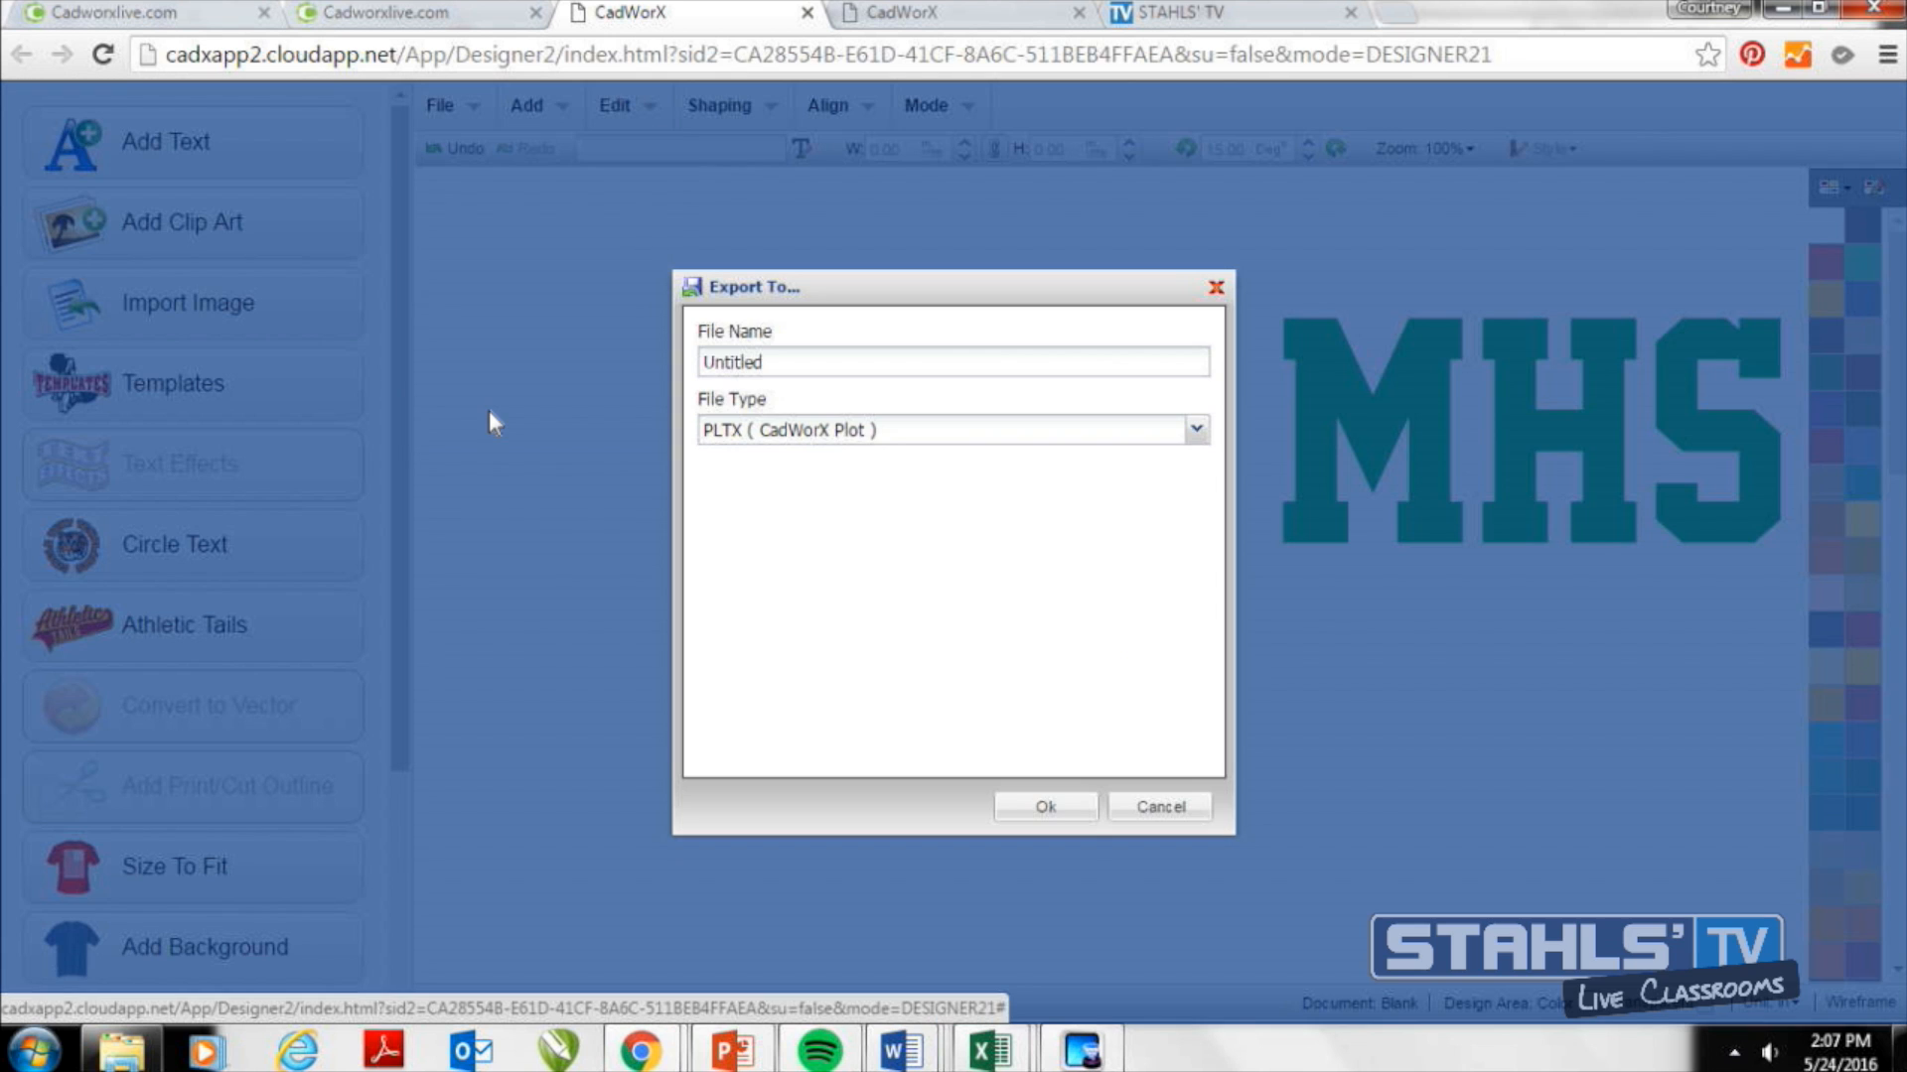
pyautogui.click(1055, 812)
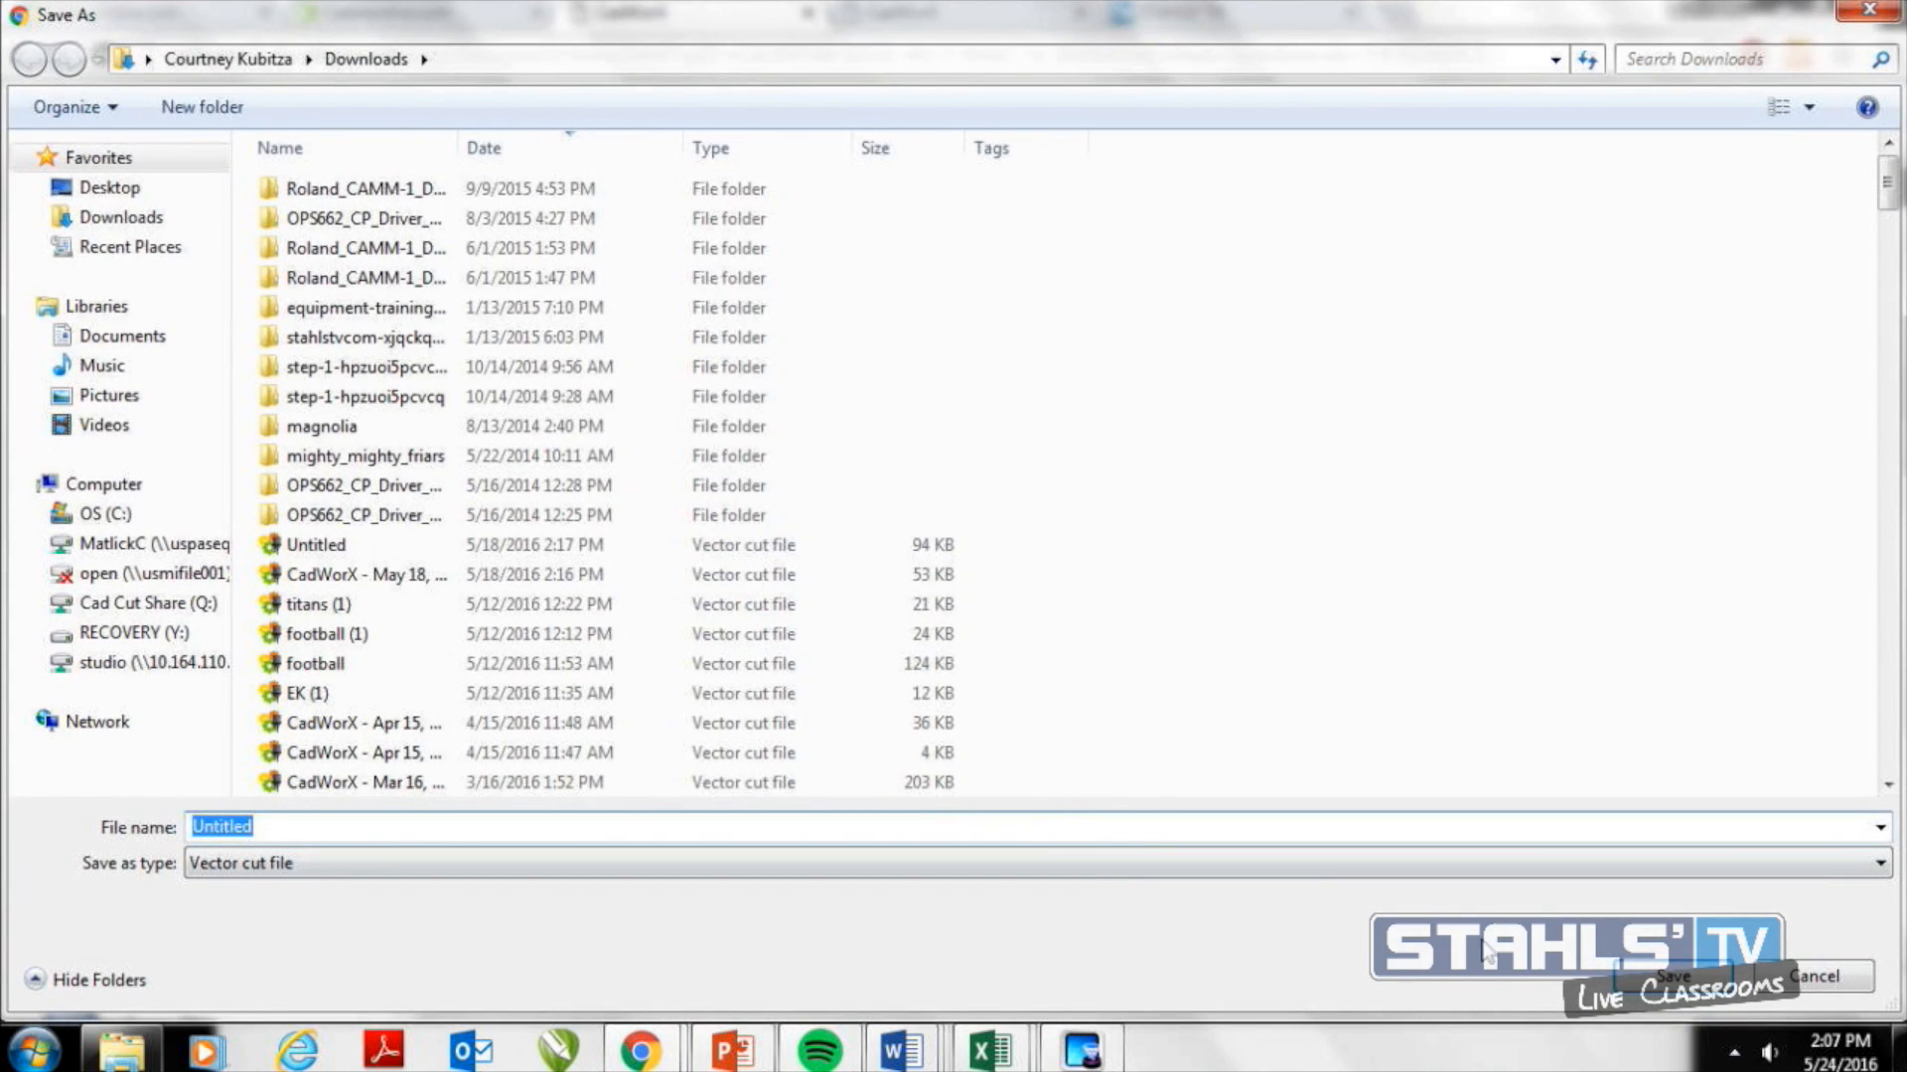
pyautogui.click(1685, 972)
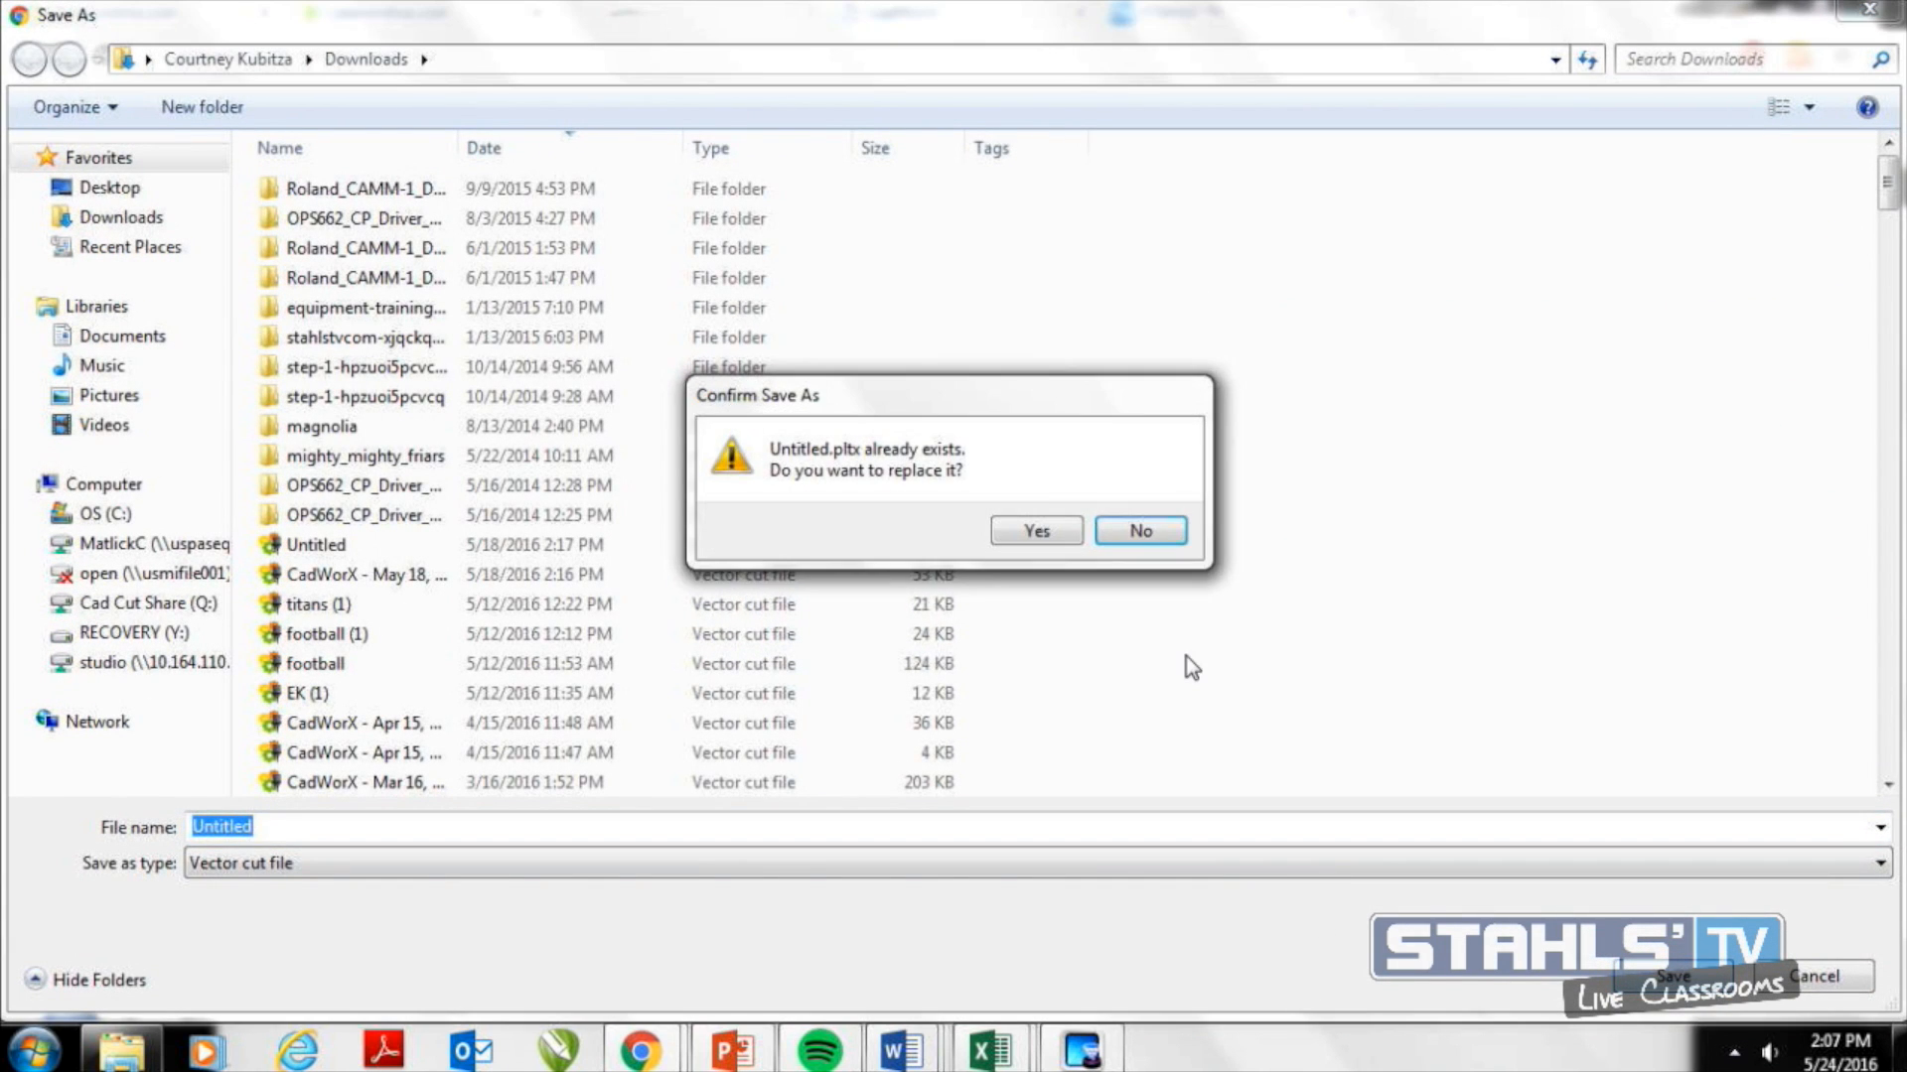
pyautogui.click(1035, 528)
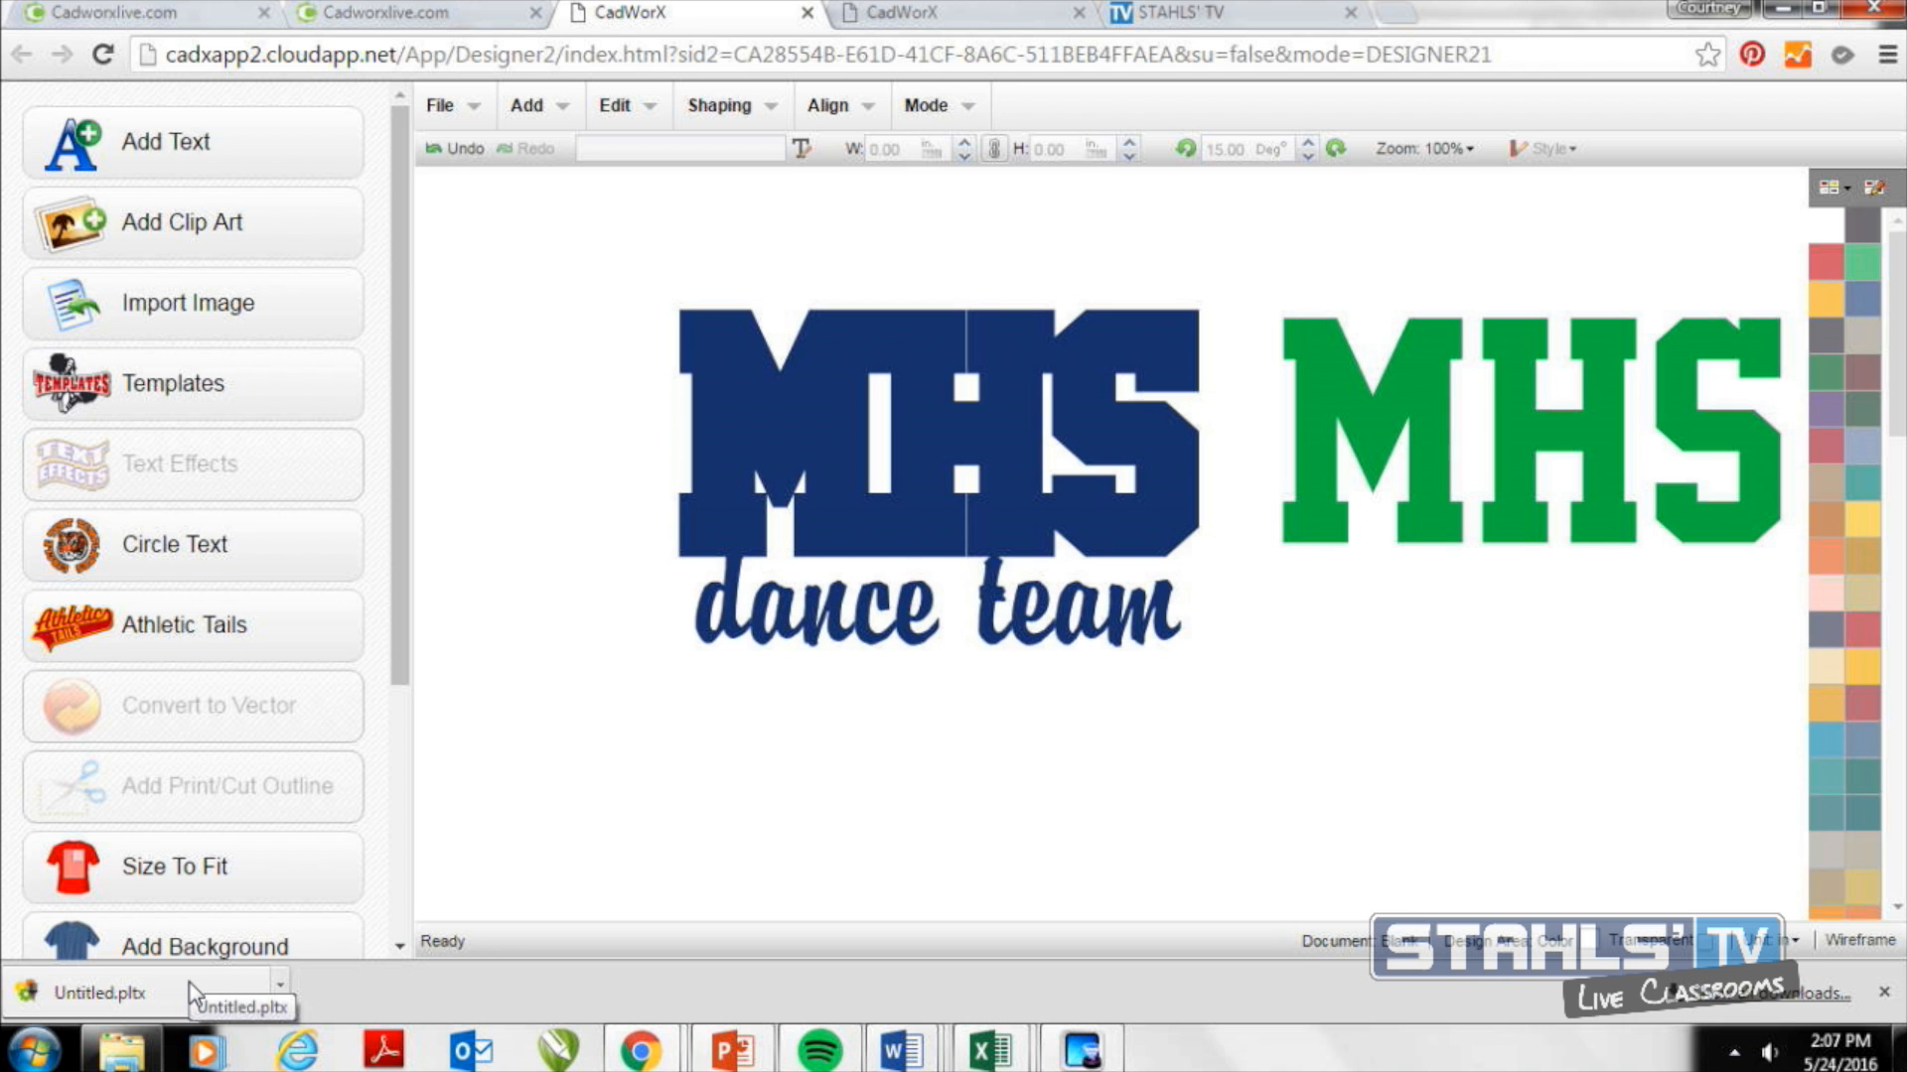
# Inspect the navy and green cut colors of the exported Untitled.pltx separately in Vector Cut, and close it without saving changes.
pyautogui.click(188, 983)
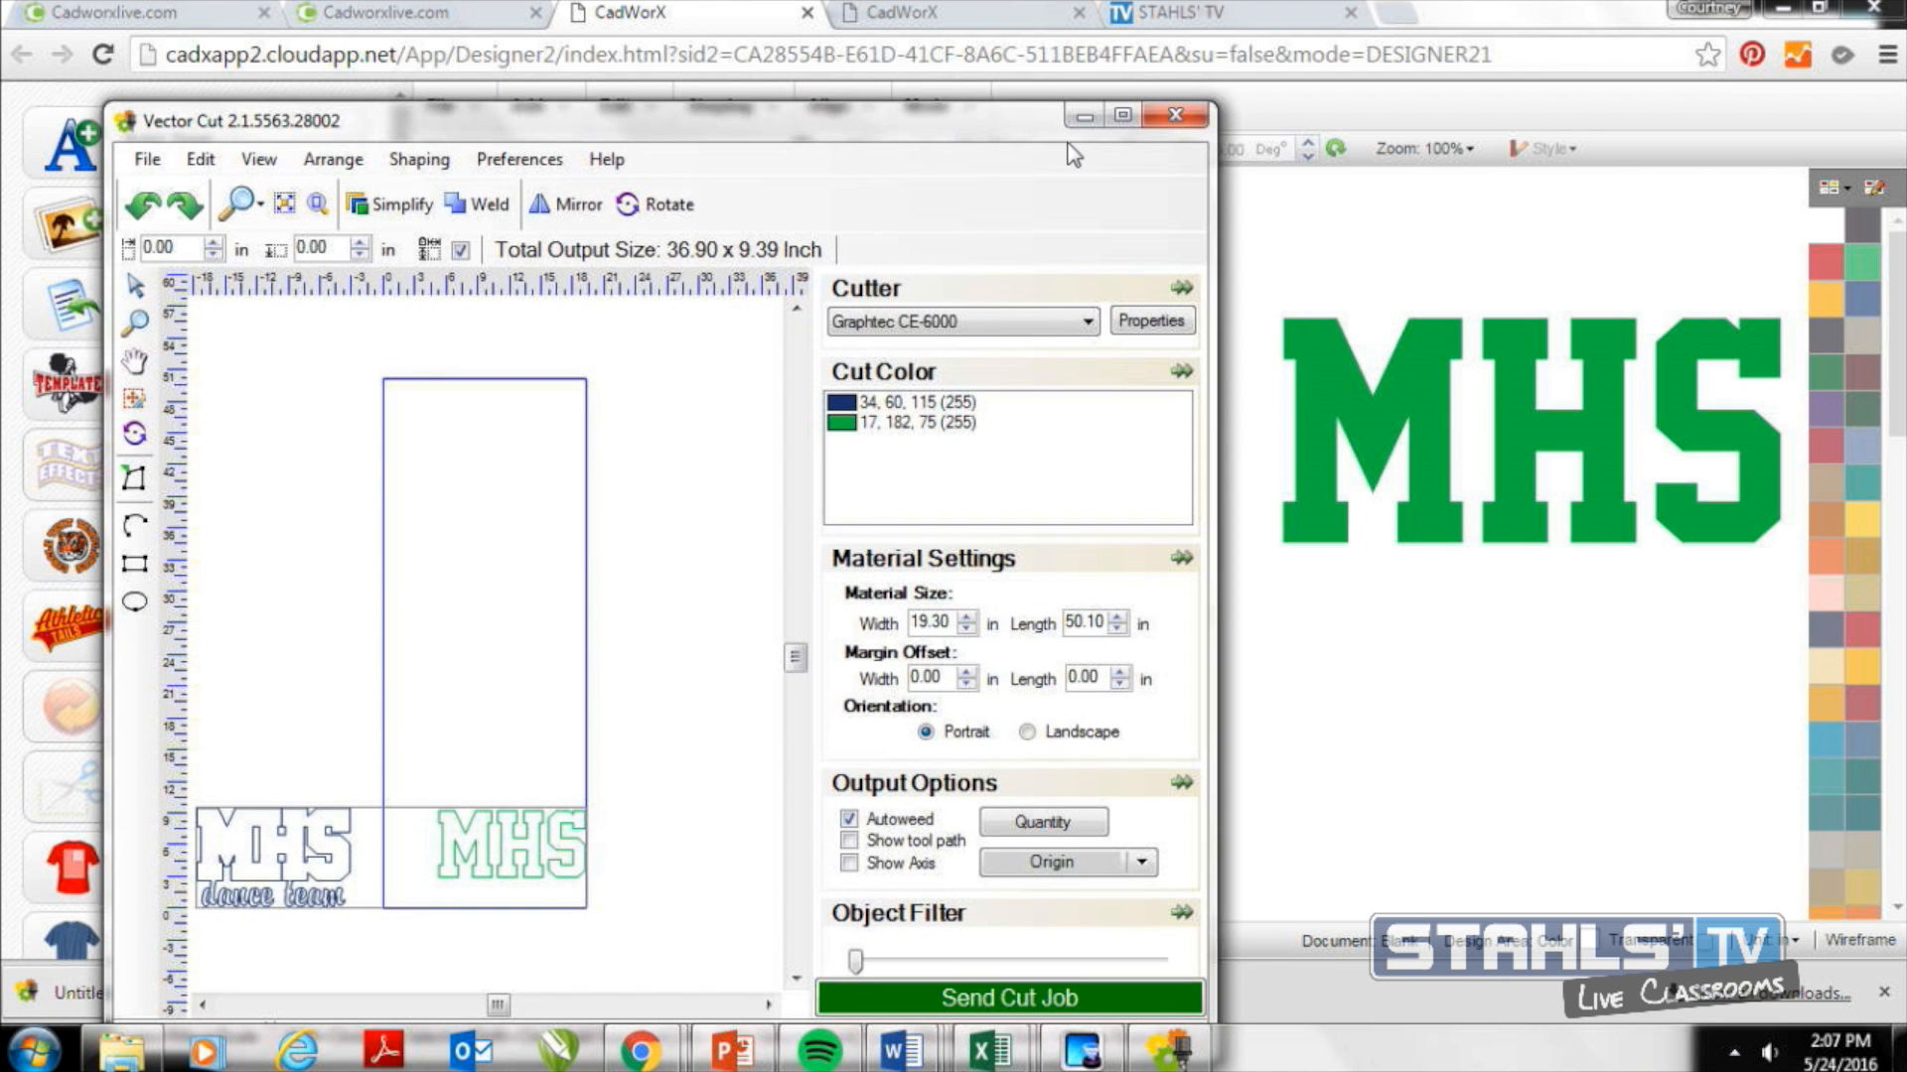
pyautogui.click(1123, 117)
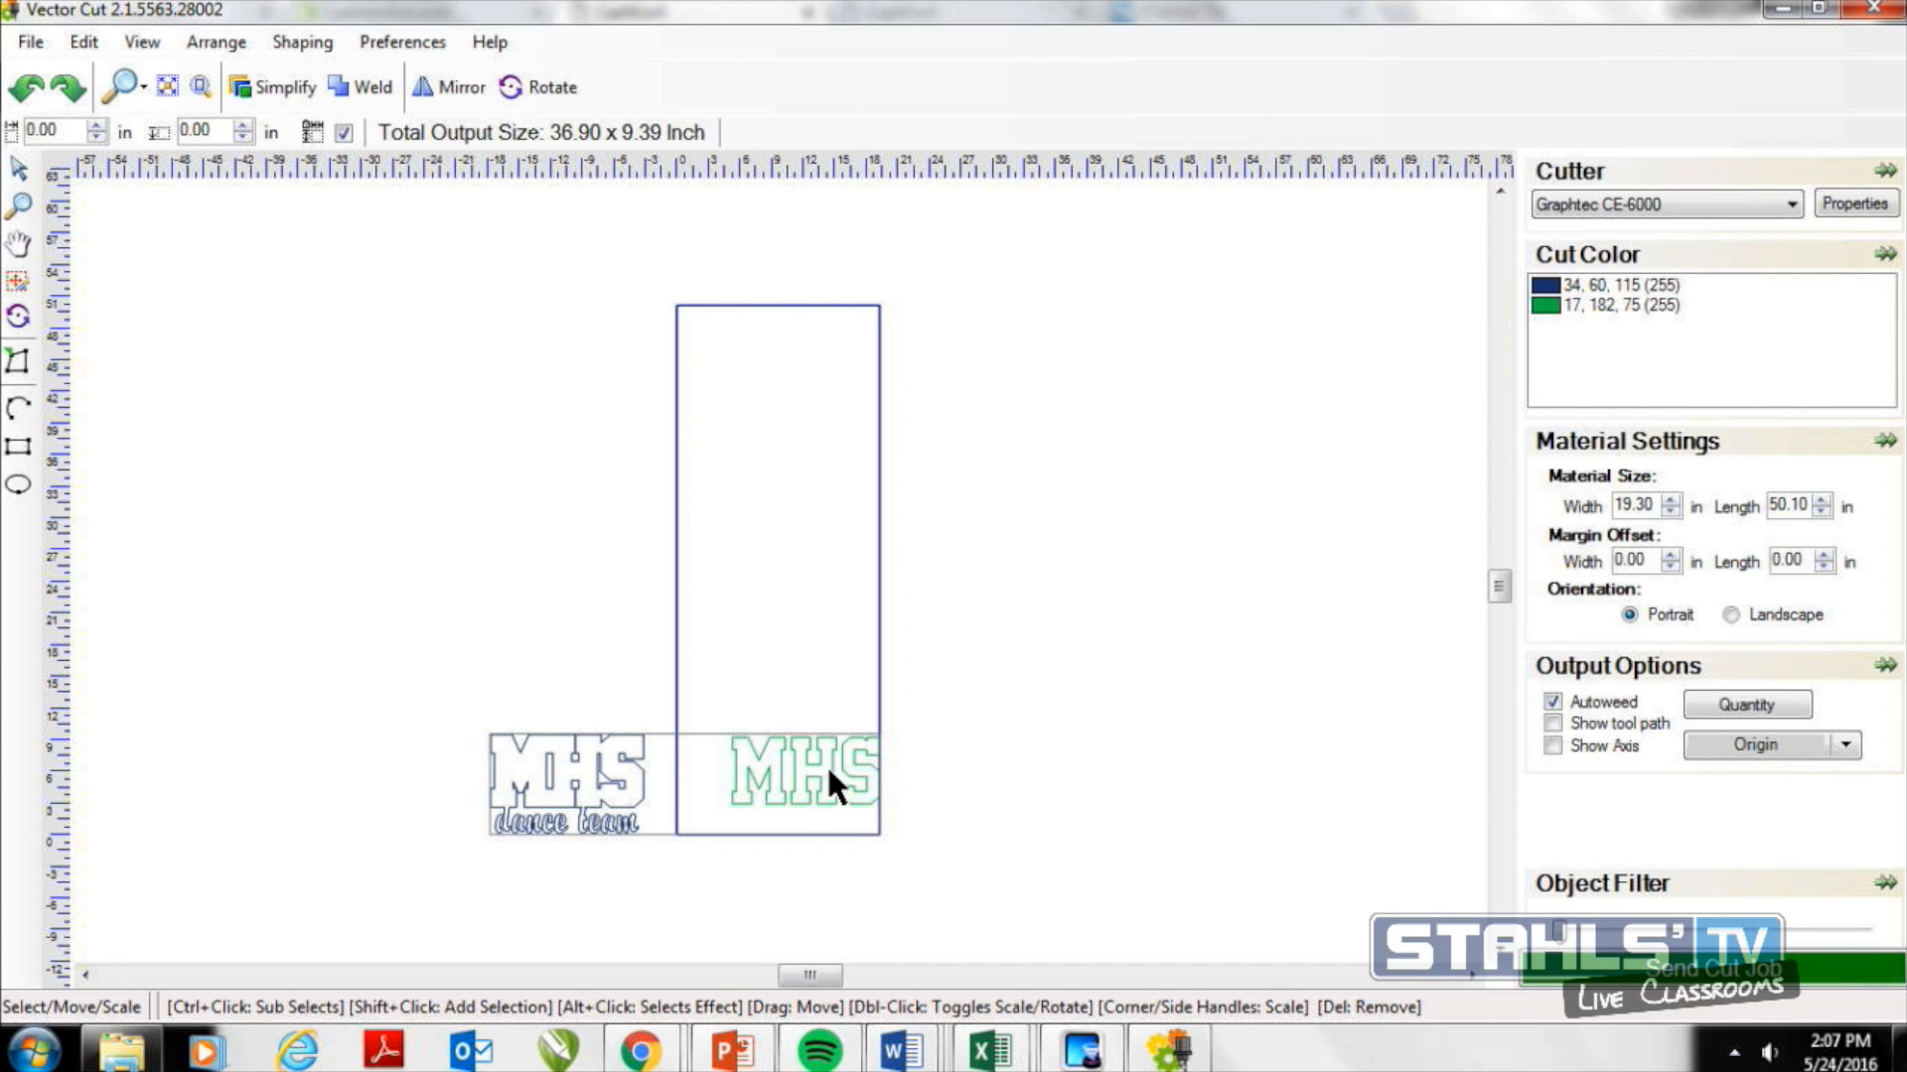
pyautogui.click(1601, 286)
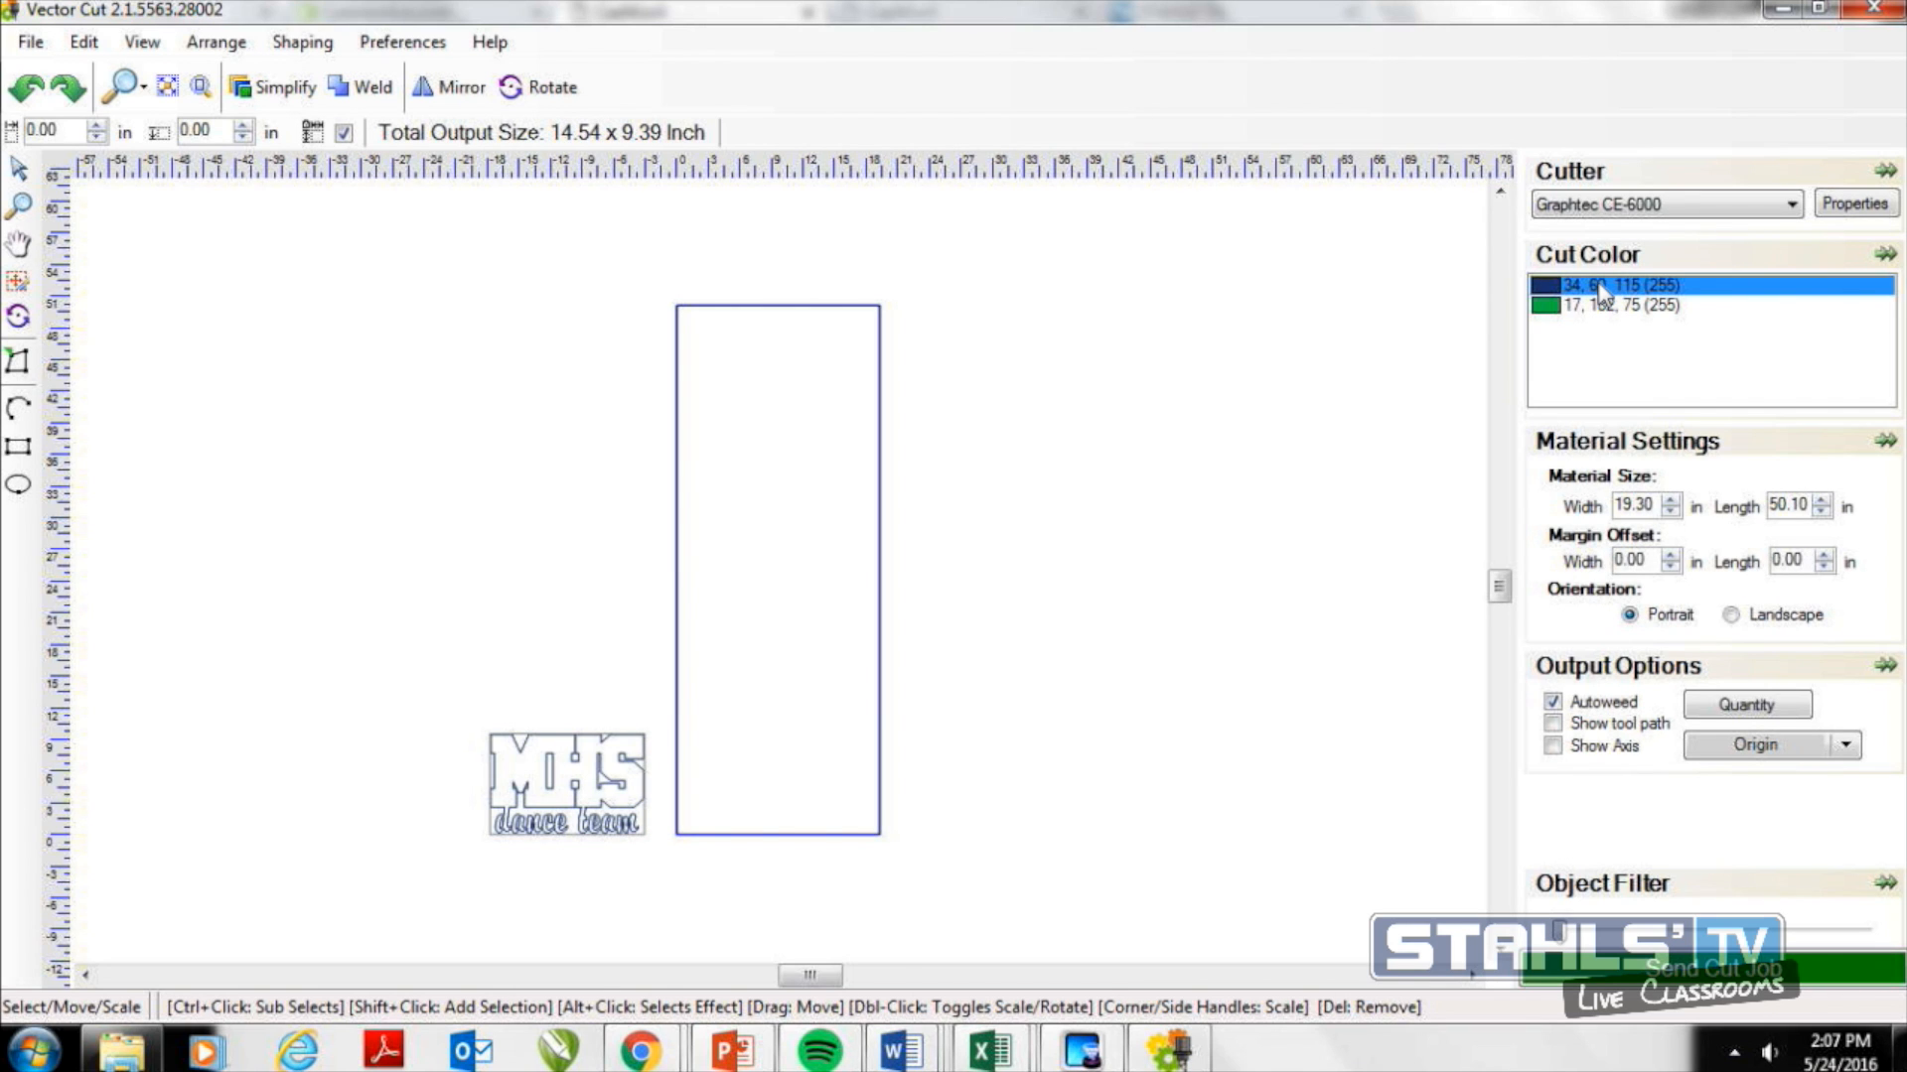
pyautogui.click(1604, 306)
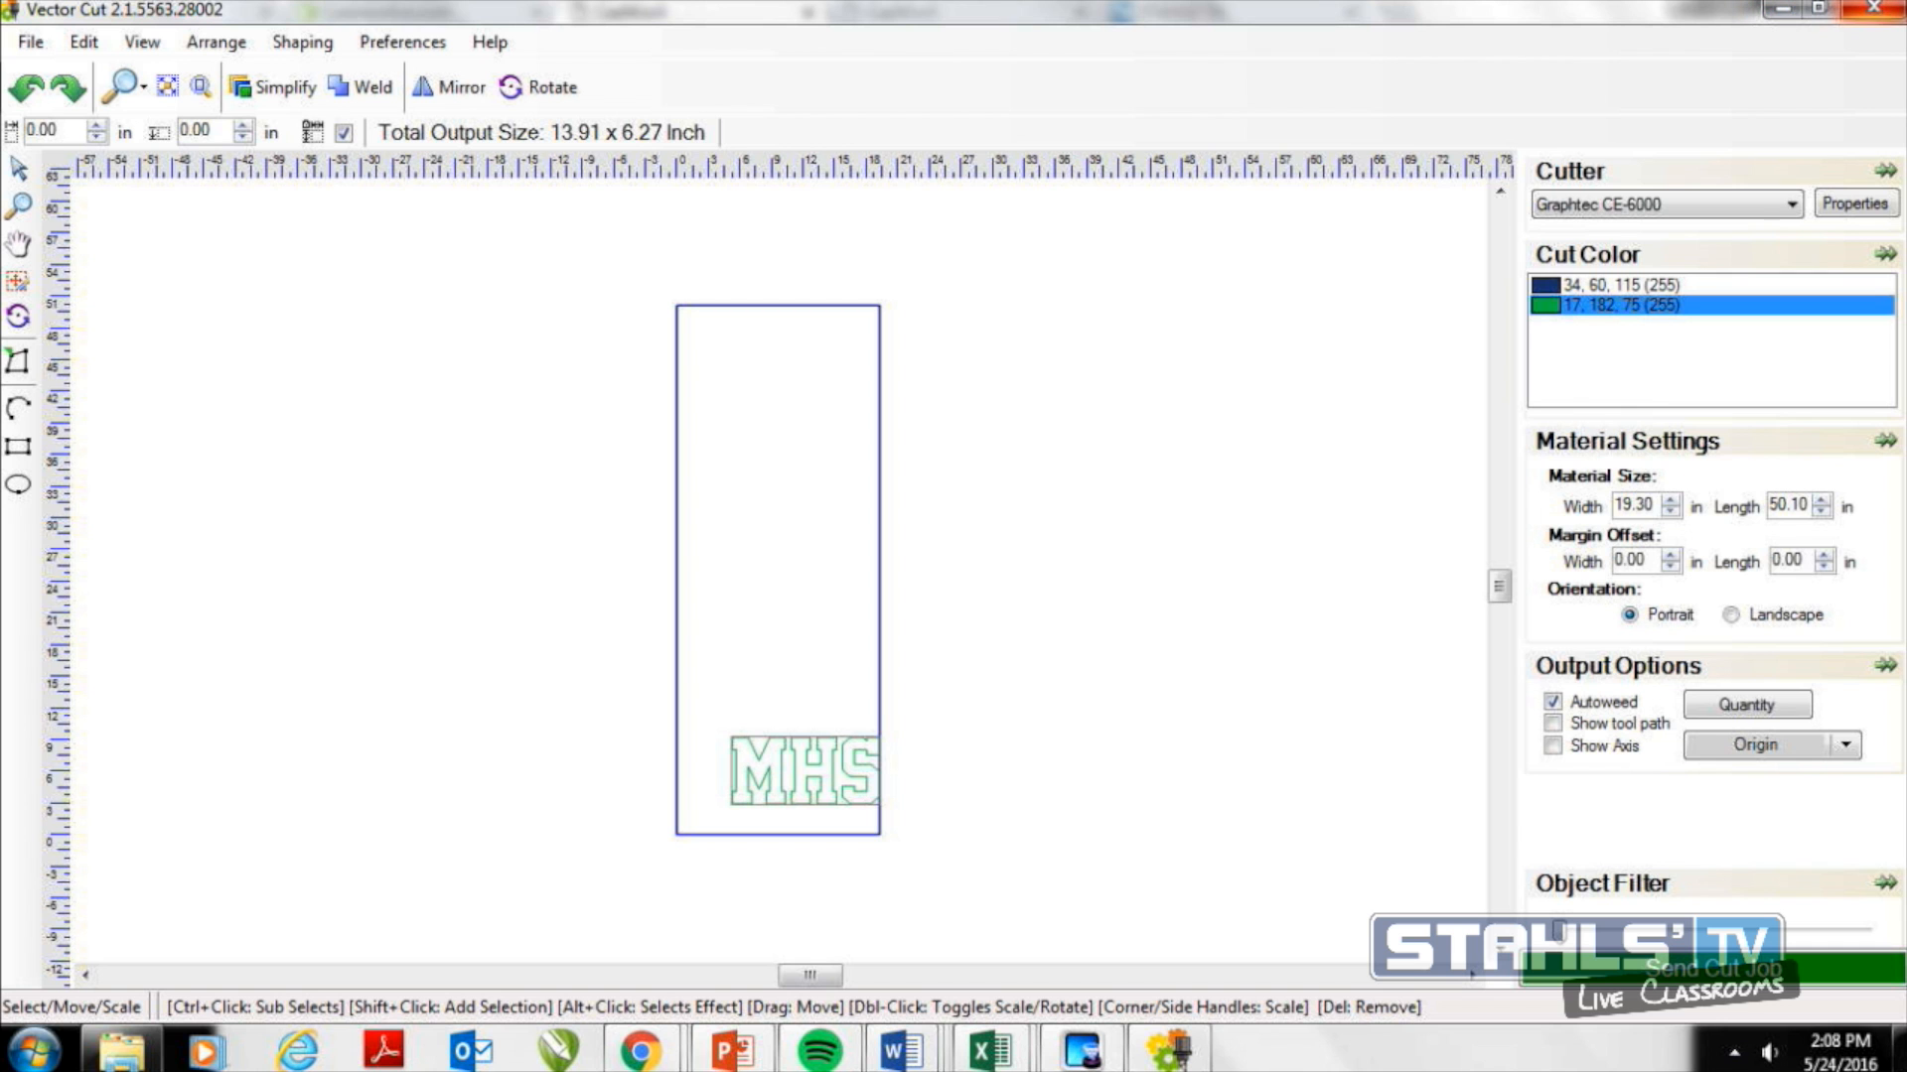
pyautogui.click(1873, 8)
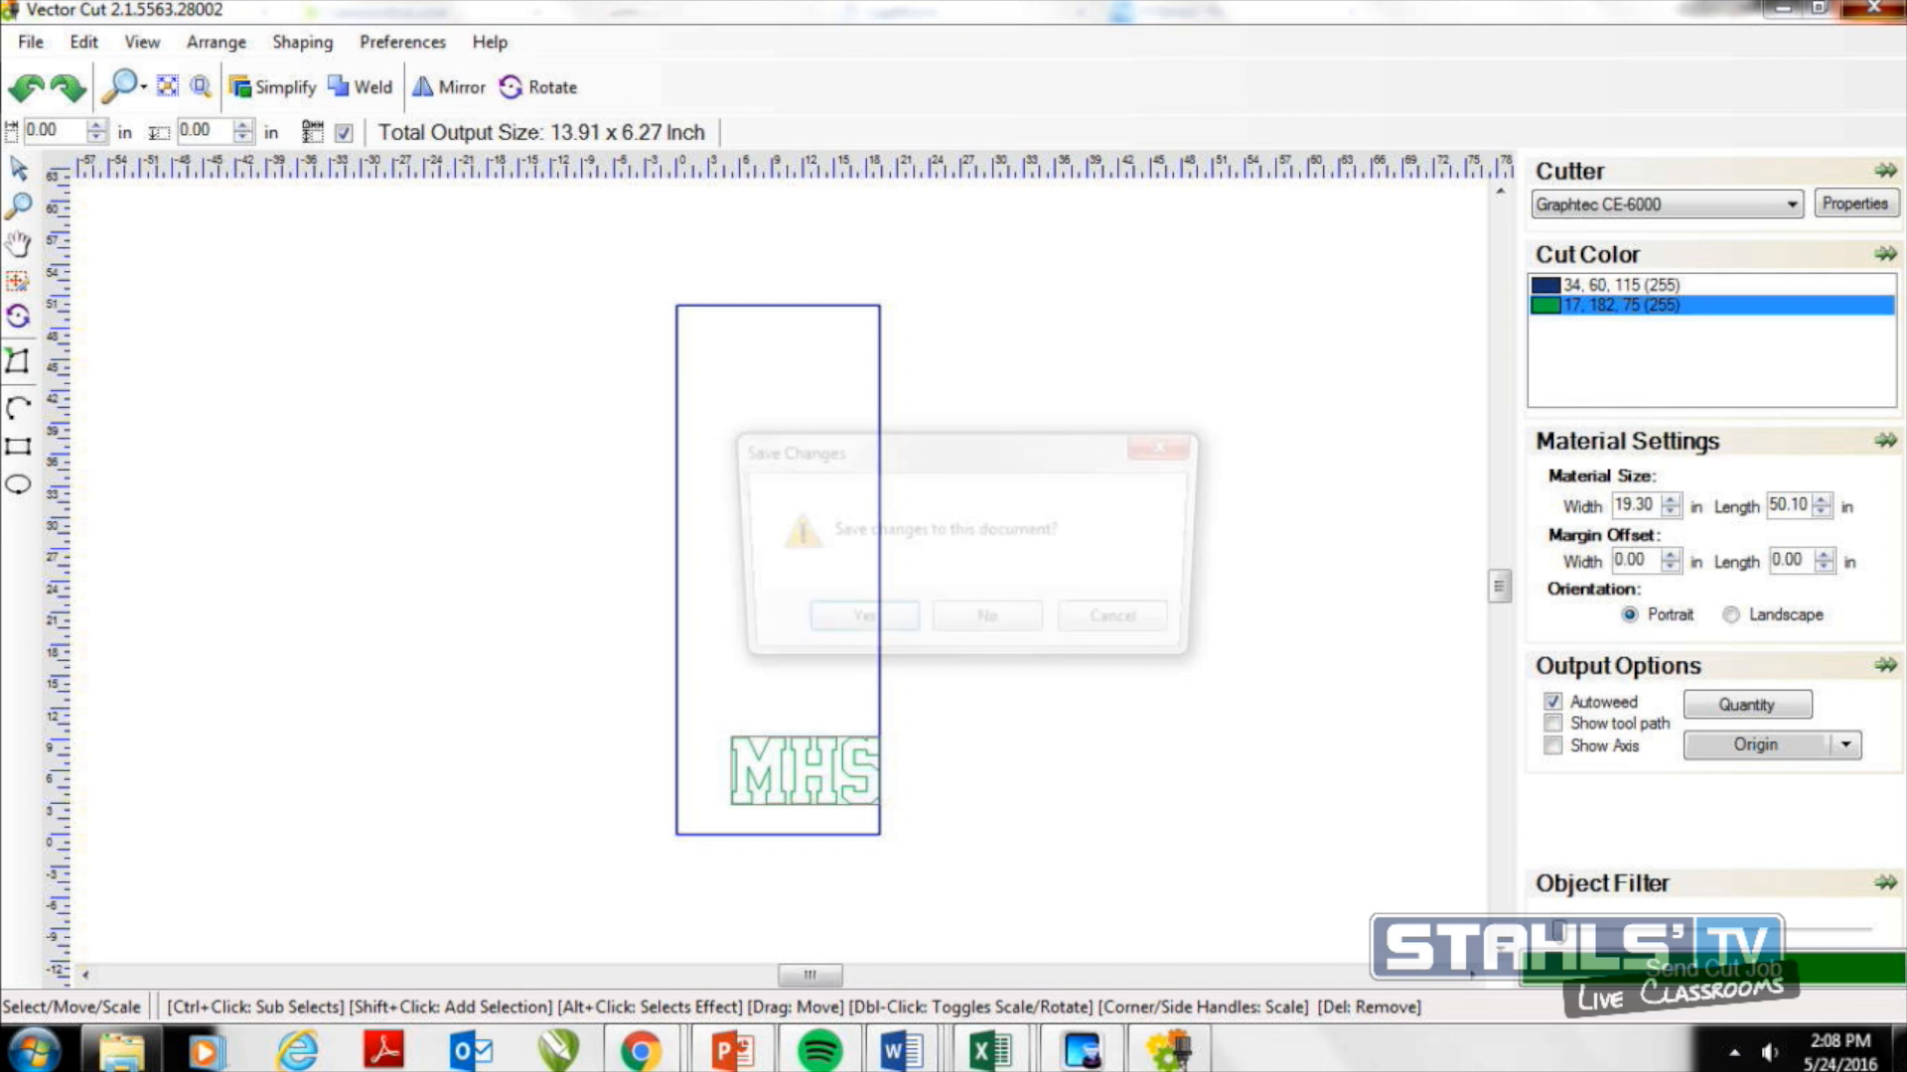
pyautogui.click(993, 625)
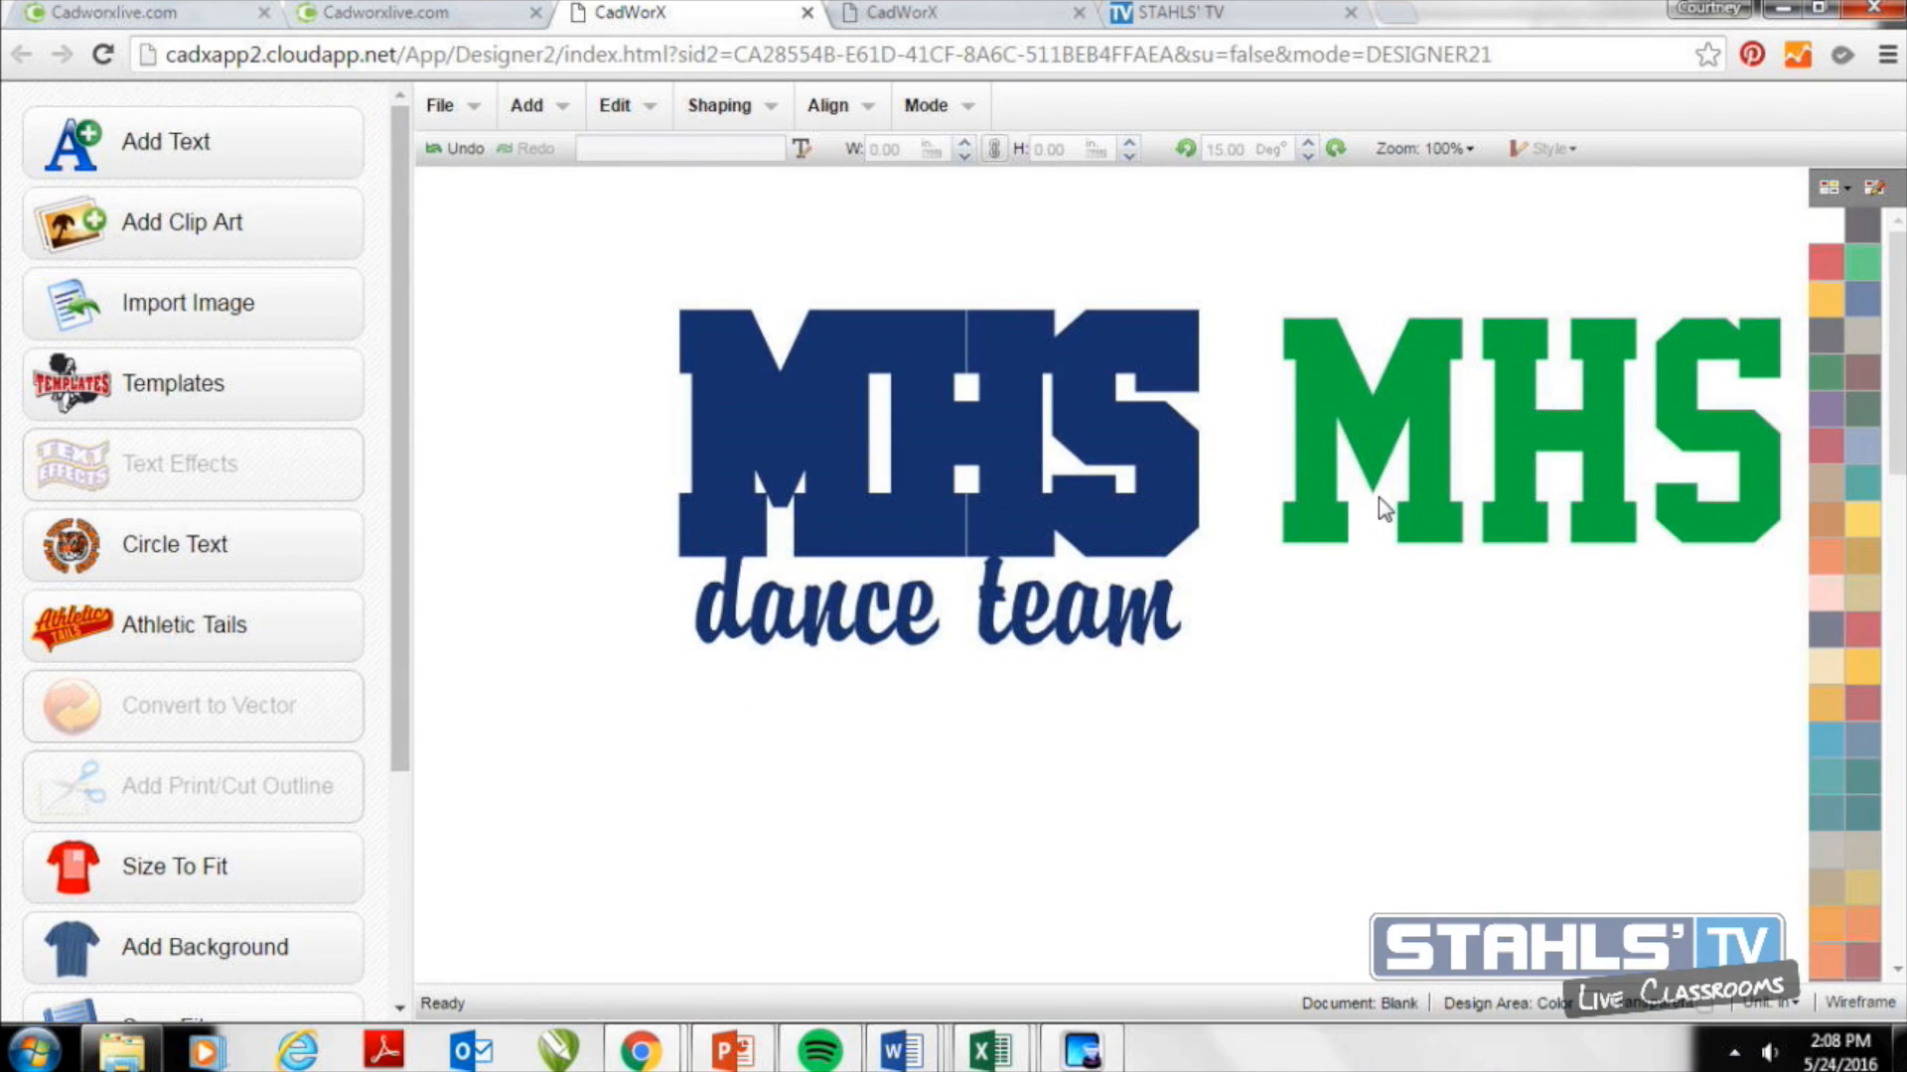
# Move the welded navy shape farther left and lay the green MHS centered over the navy MHS.
pyautogui.moveTo(899, 437); pyautogui.dragTo(753, 434)
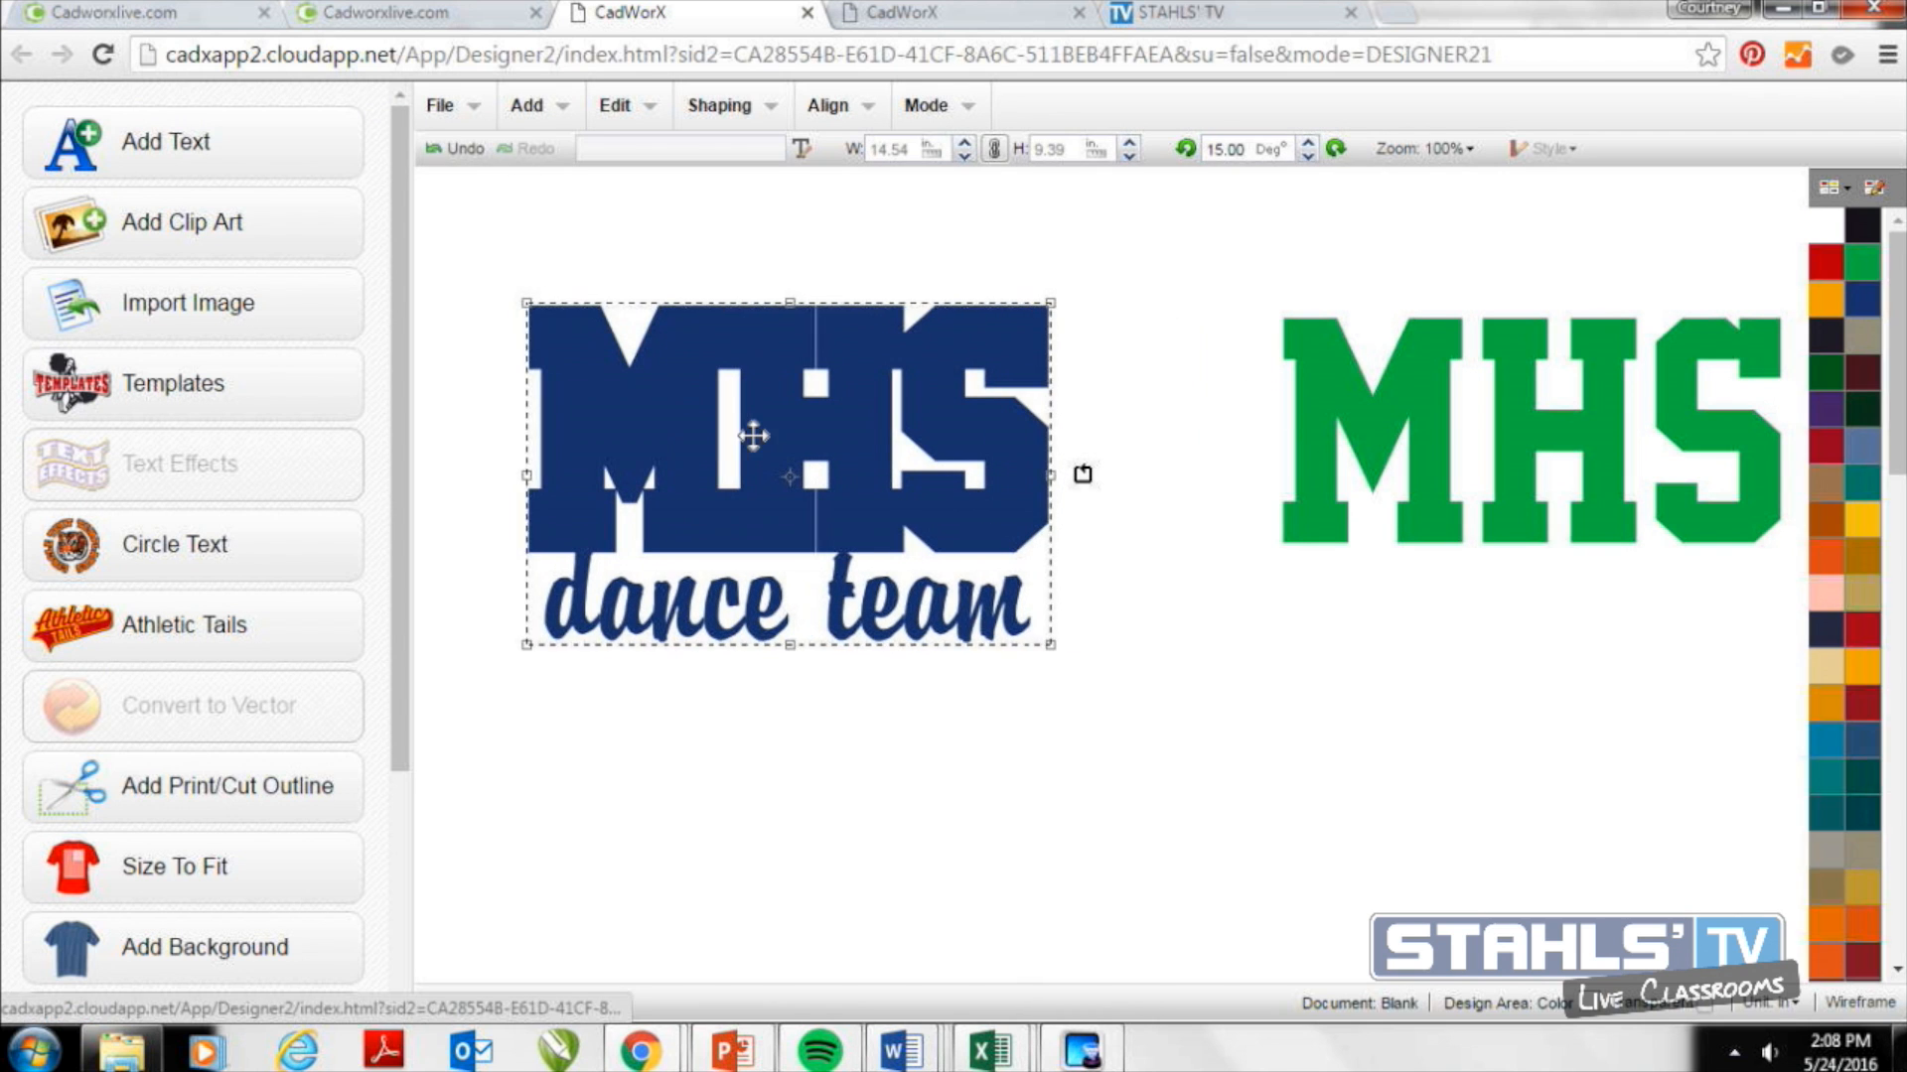
pyautogui.click(1621, 396)
pyautogui.moveTo(1651, 404); pyautogui.dragTo(1400, 626)
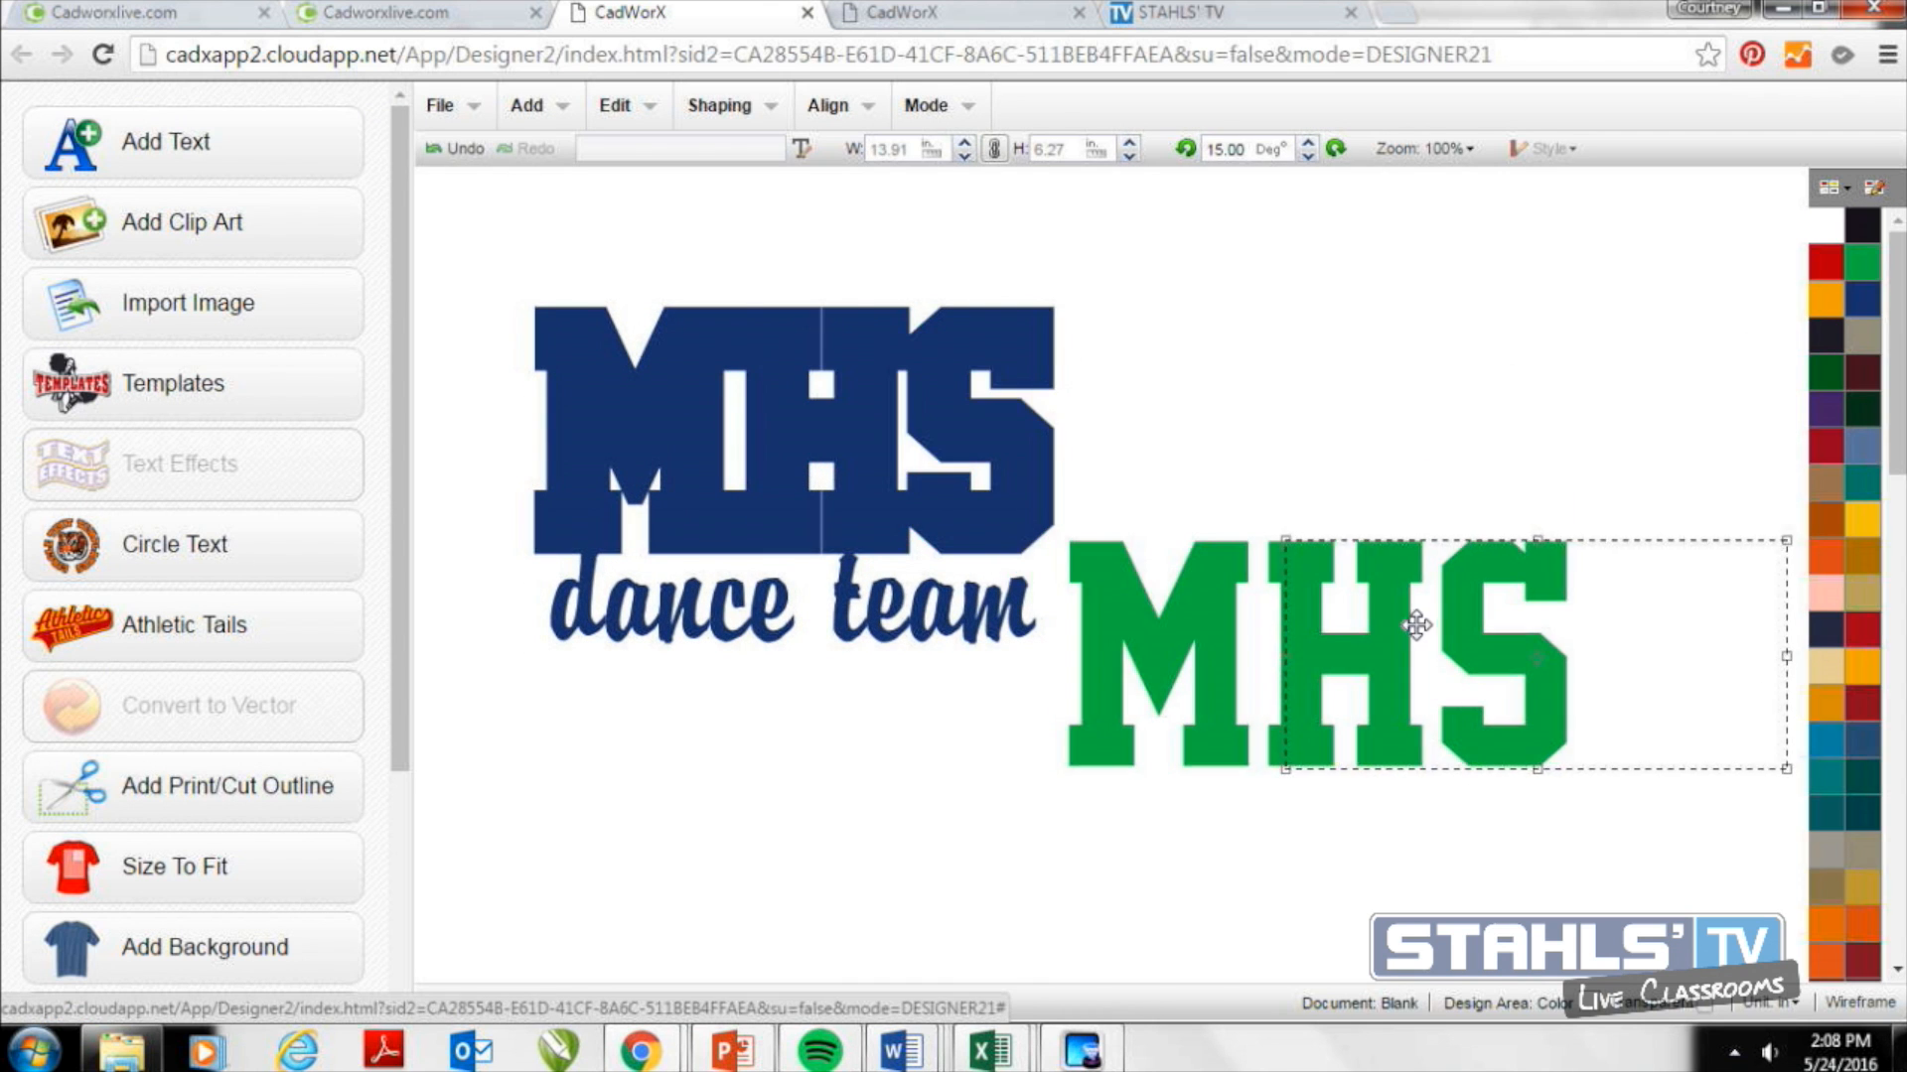
pyautogui.rightClick(1413, 635)
pyautogui.click(1437, 713)
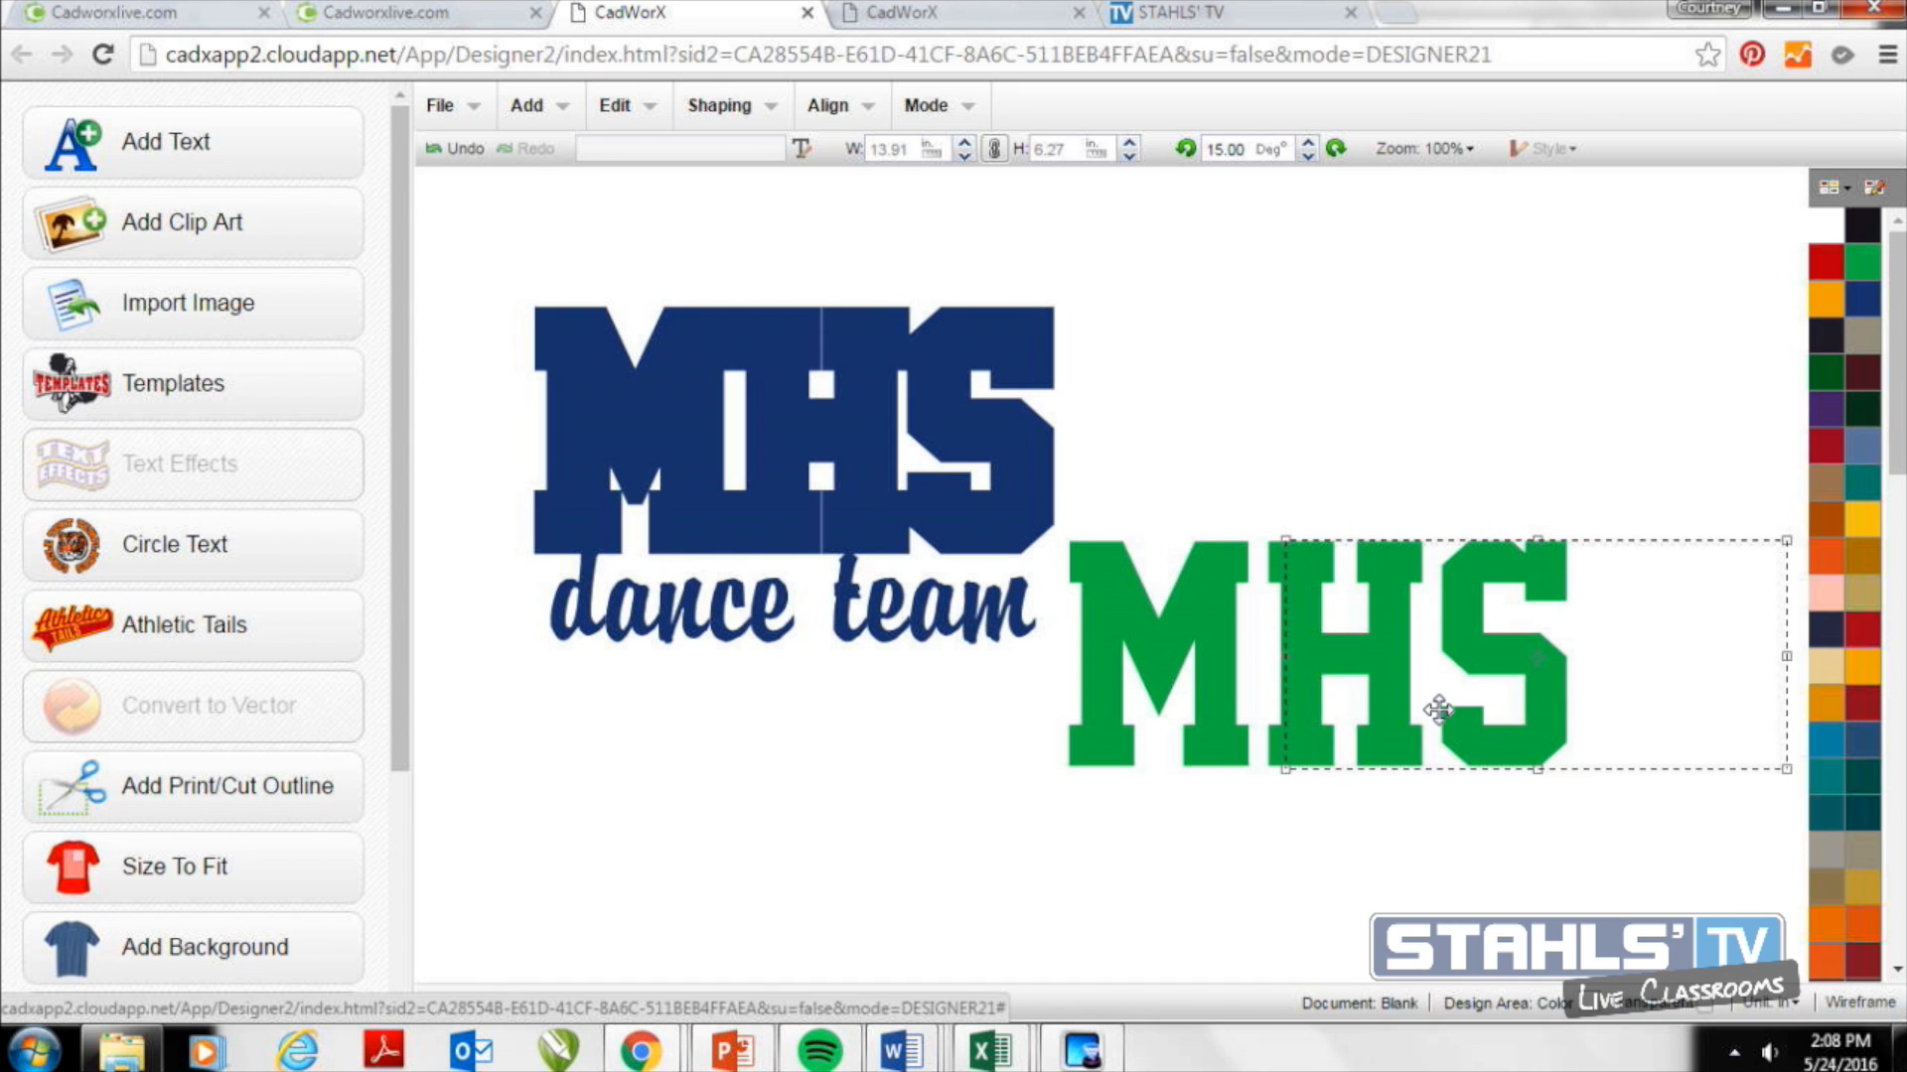
pyautogui.moveTo(1427, 652); pyautogui.dragTo(907, 429)
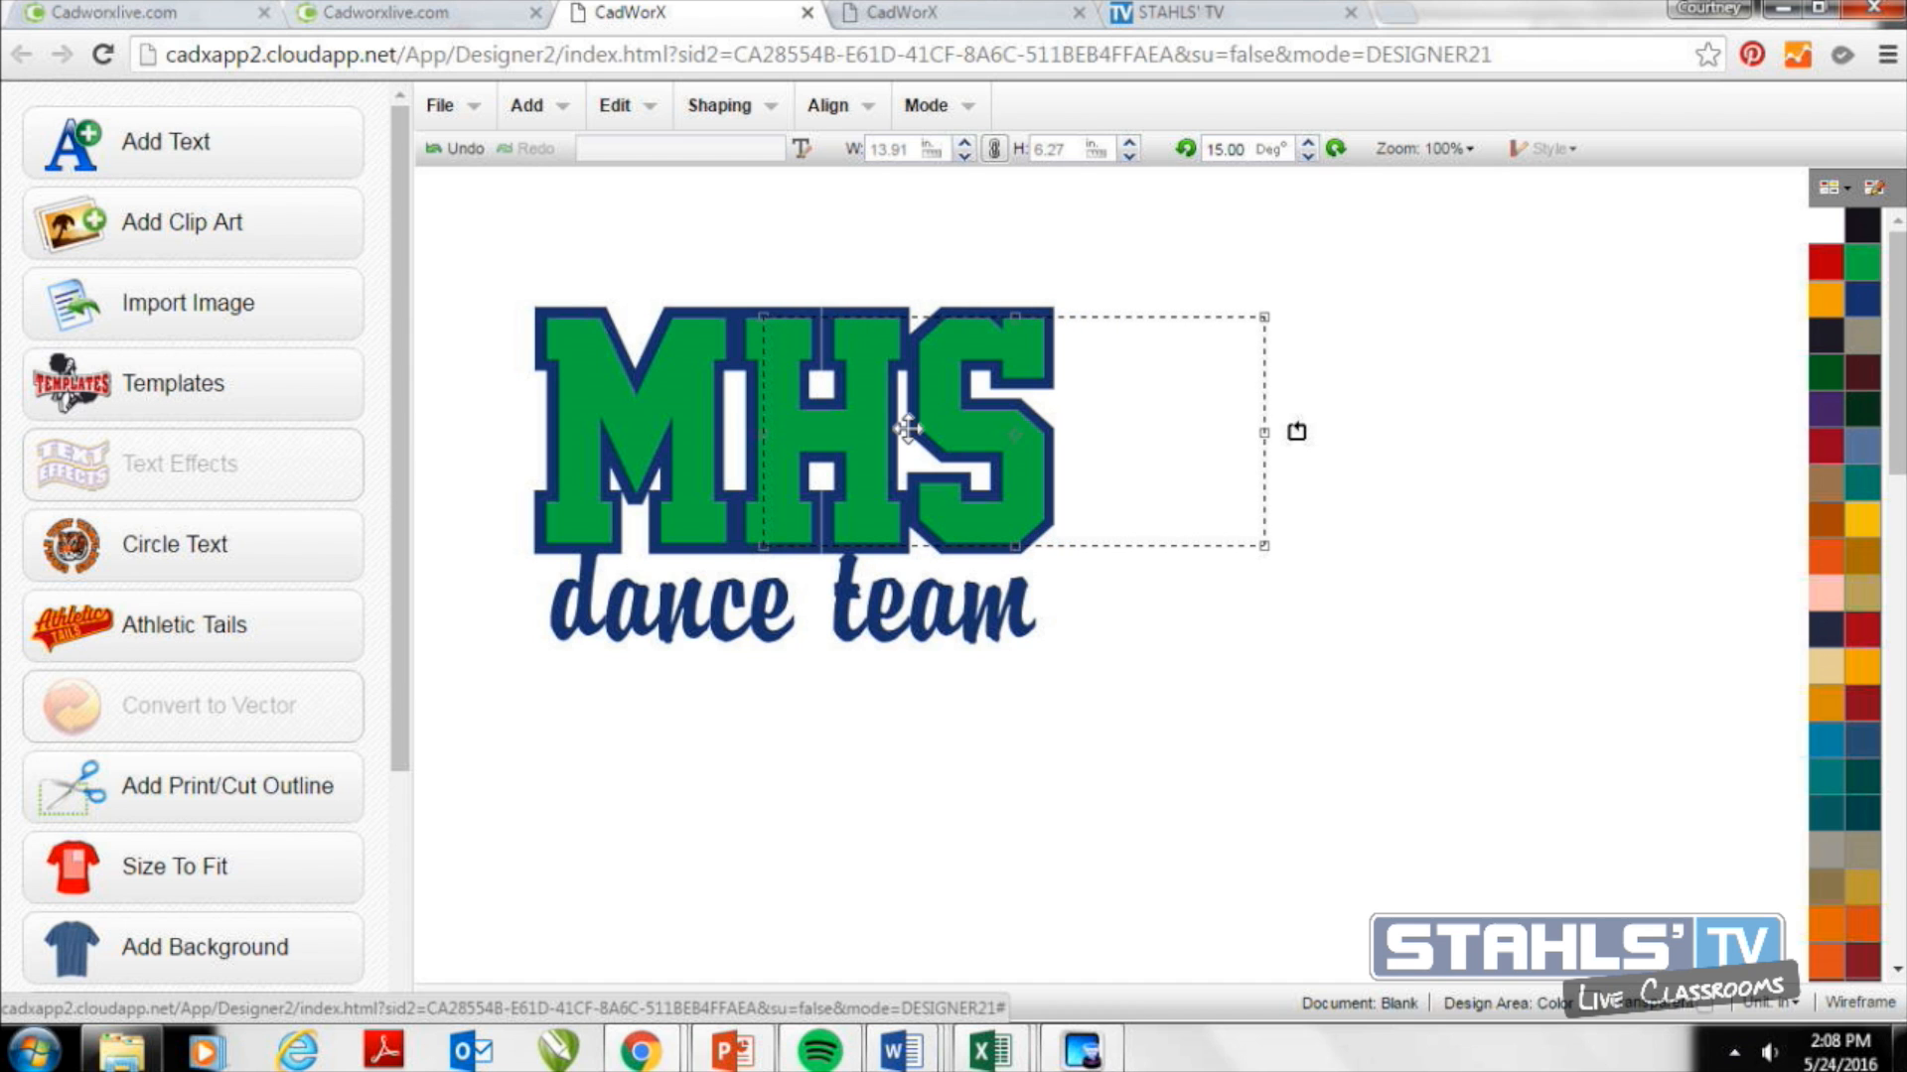
# Move the green MHS off to the right of the navy shape and insert the Chevron Pattern clip art.
pyautogui.moveTo(906, 393); pyautogui.dragTo(1366, 391)
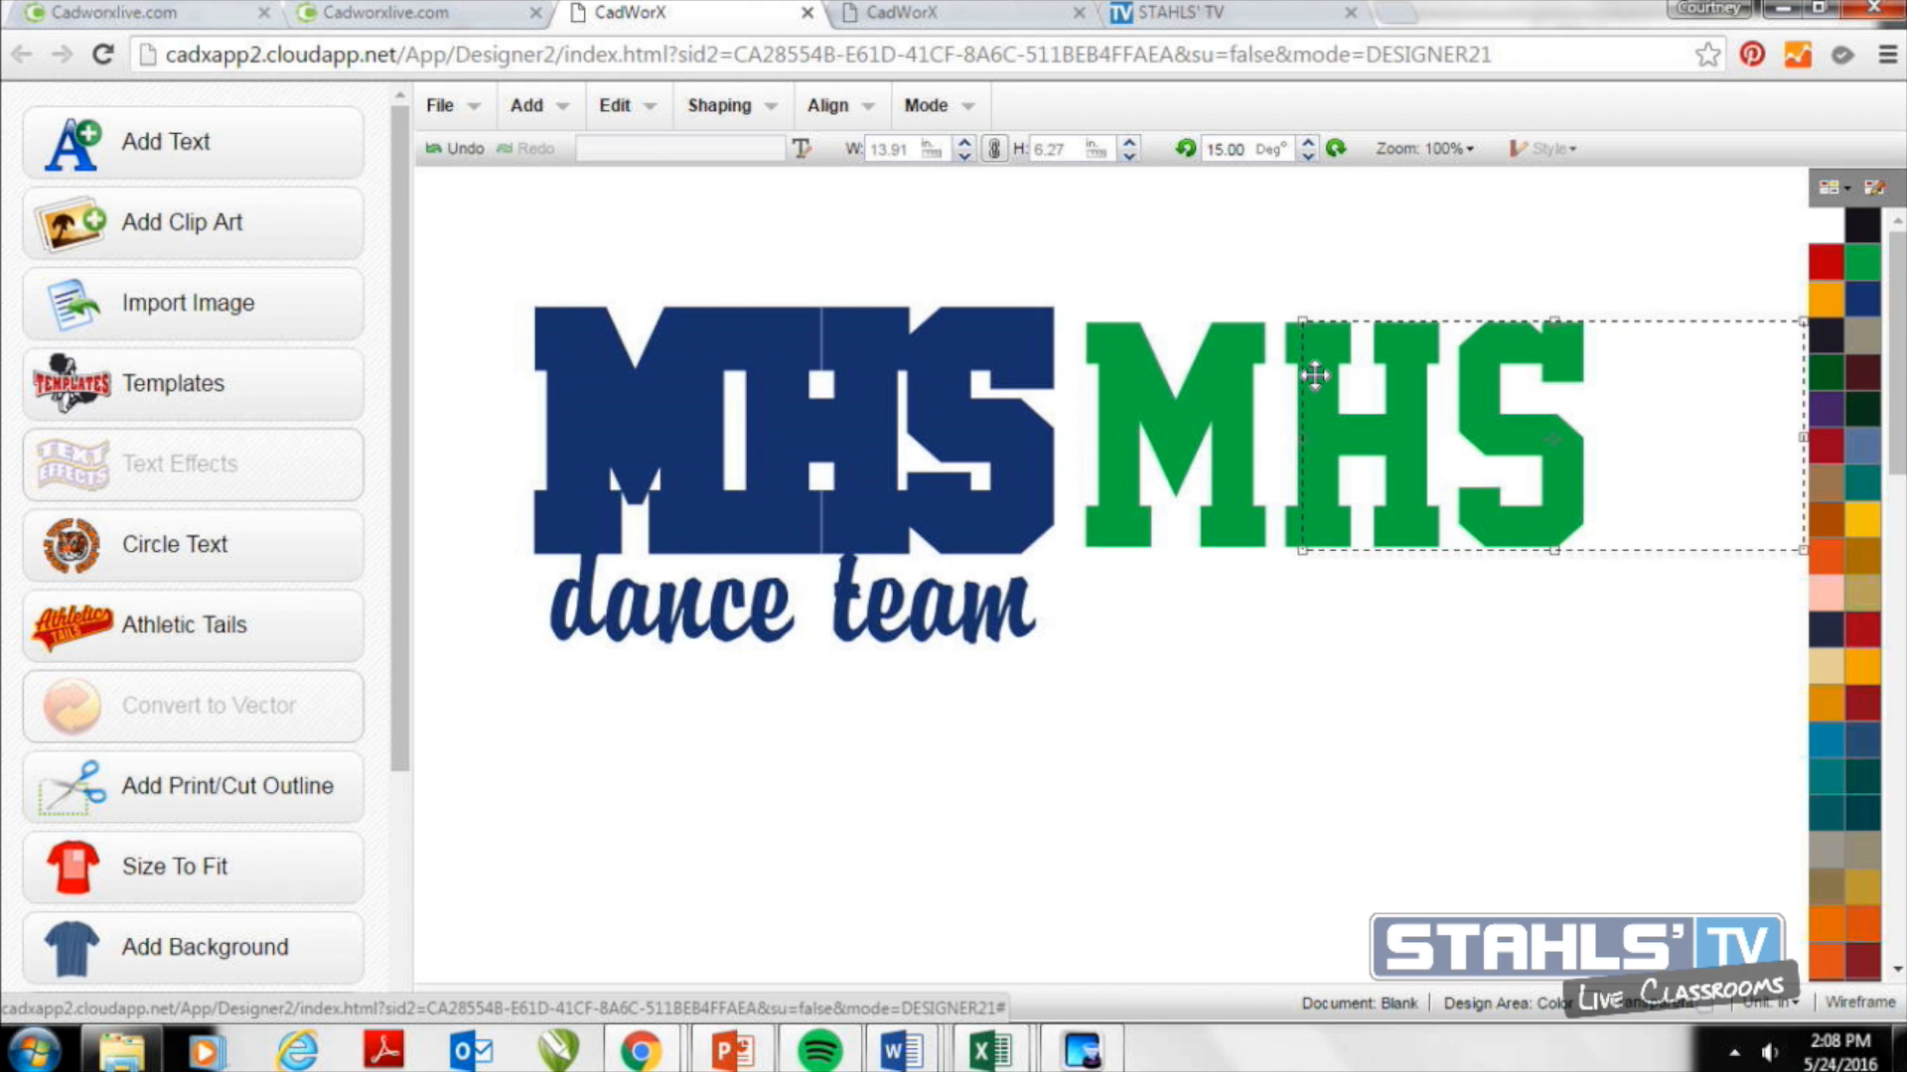
pyautogui.click(308, 221)
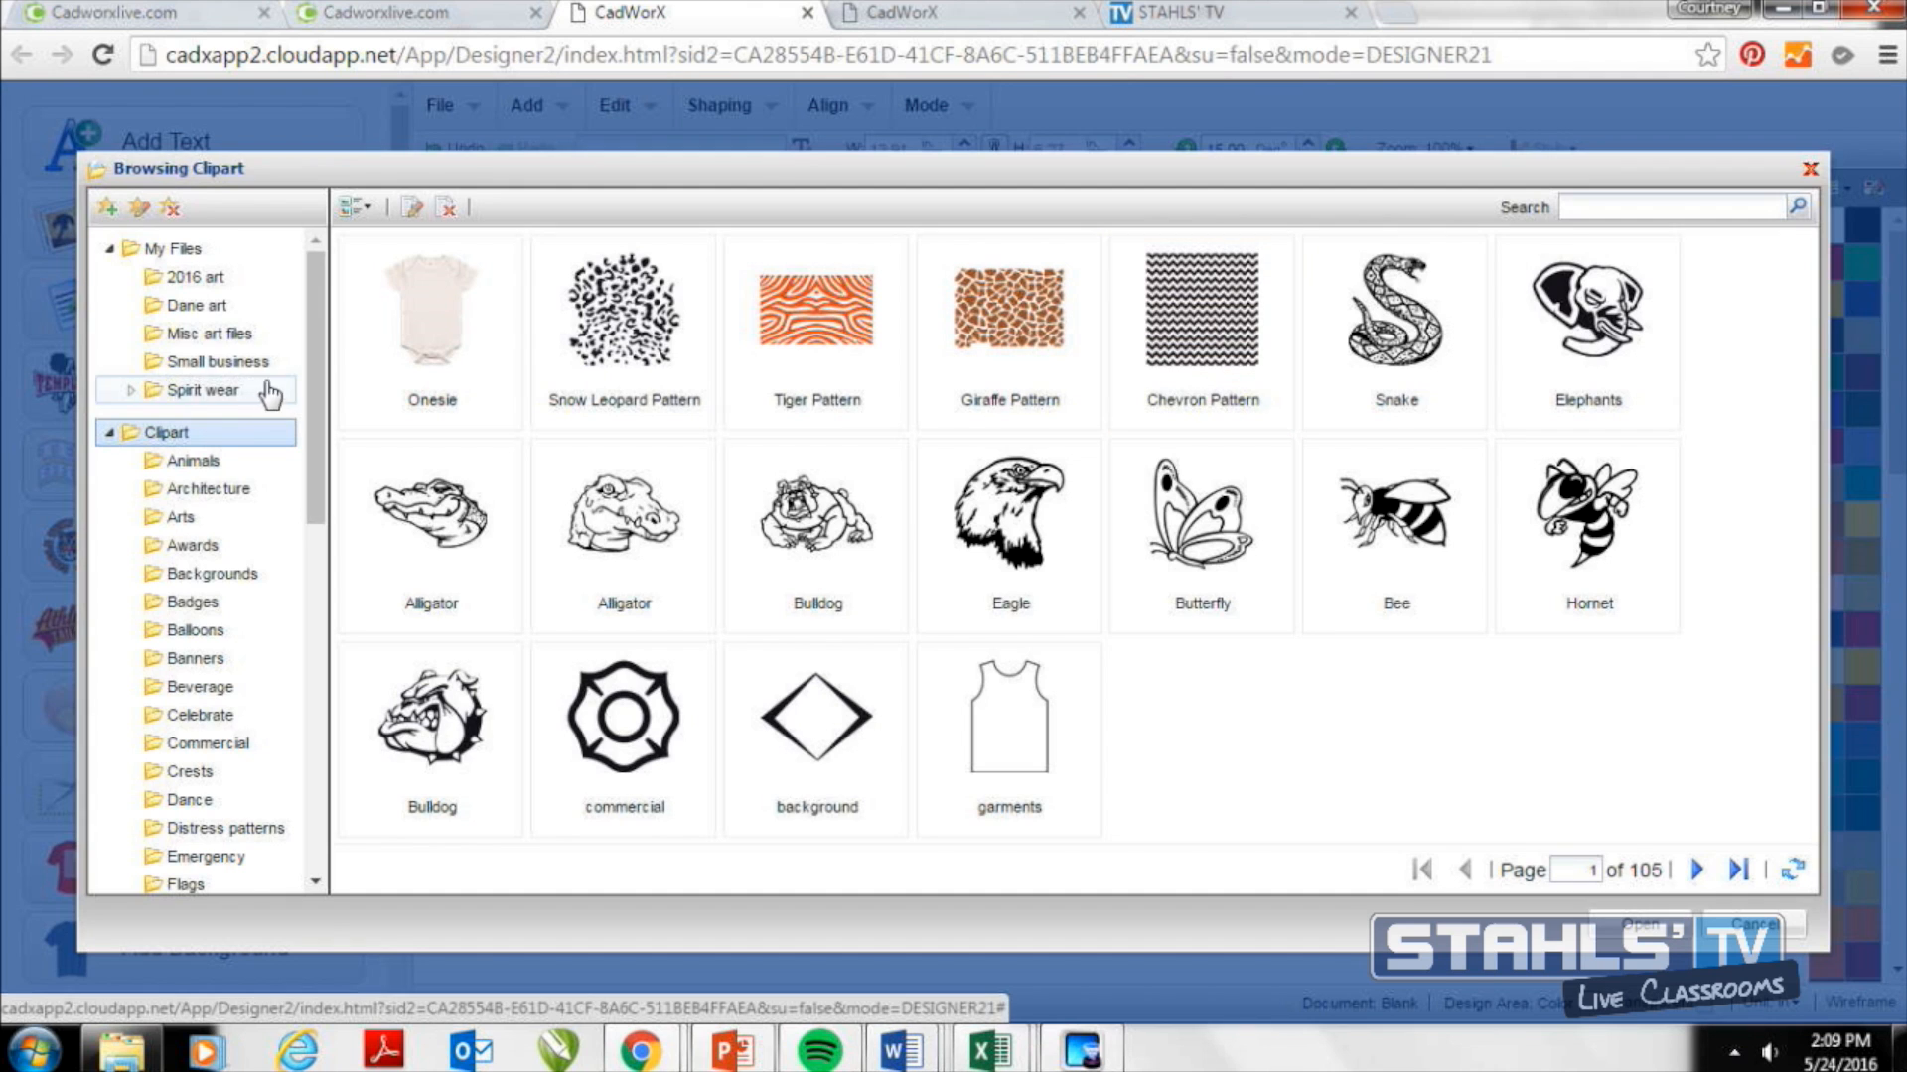
pyautogui.moveTo(318, 341); pyautogui.dragTo(316, 403)
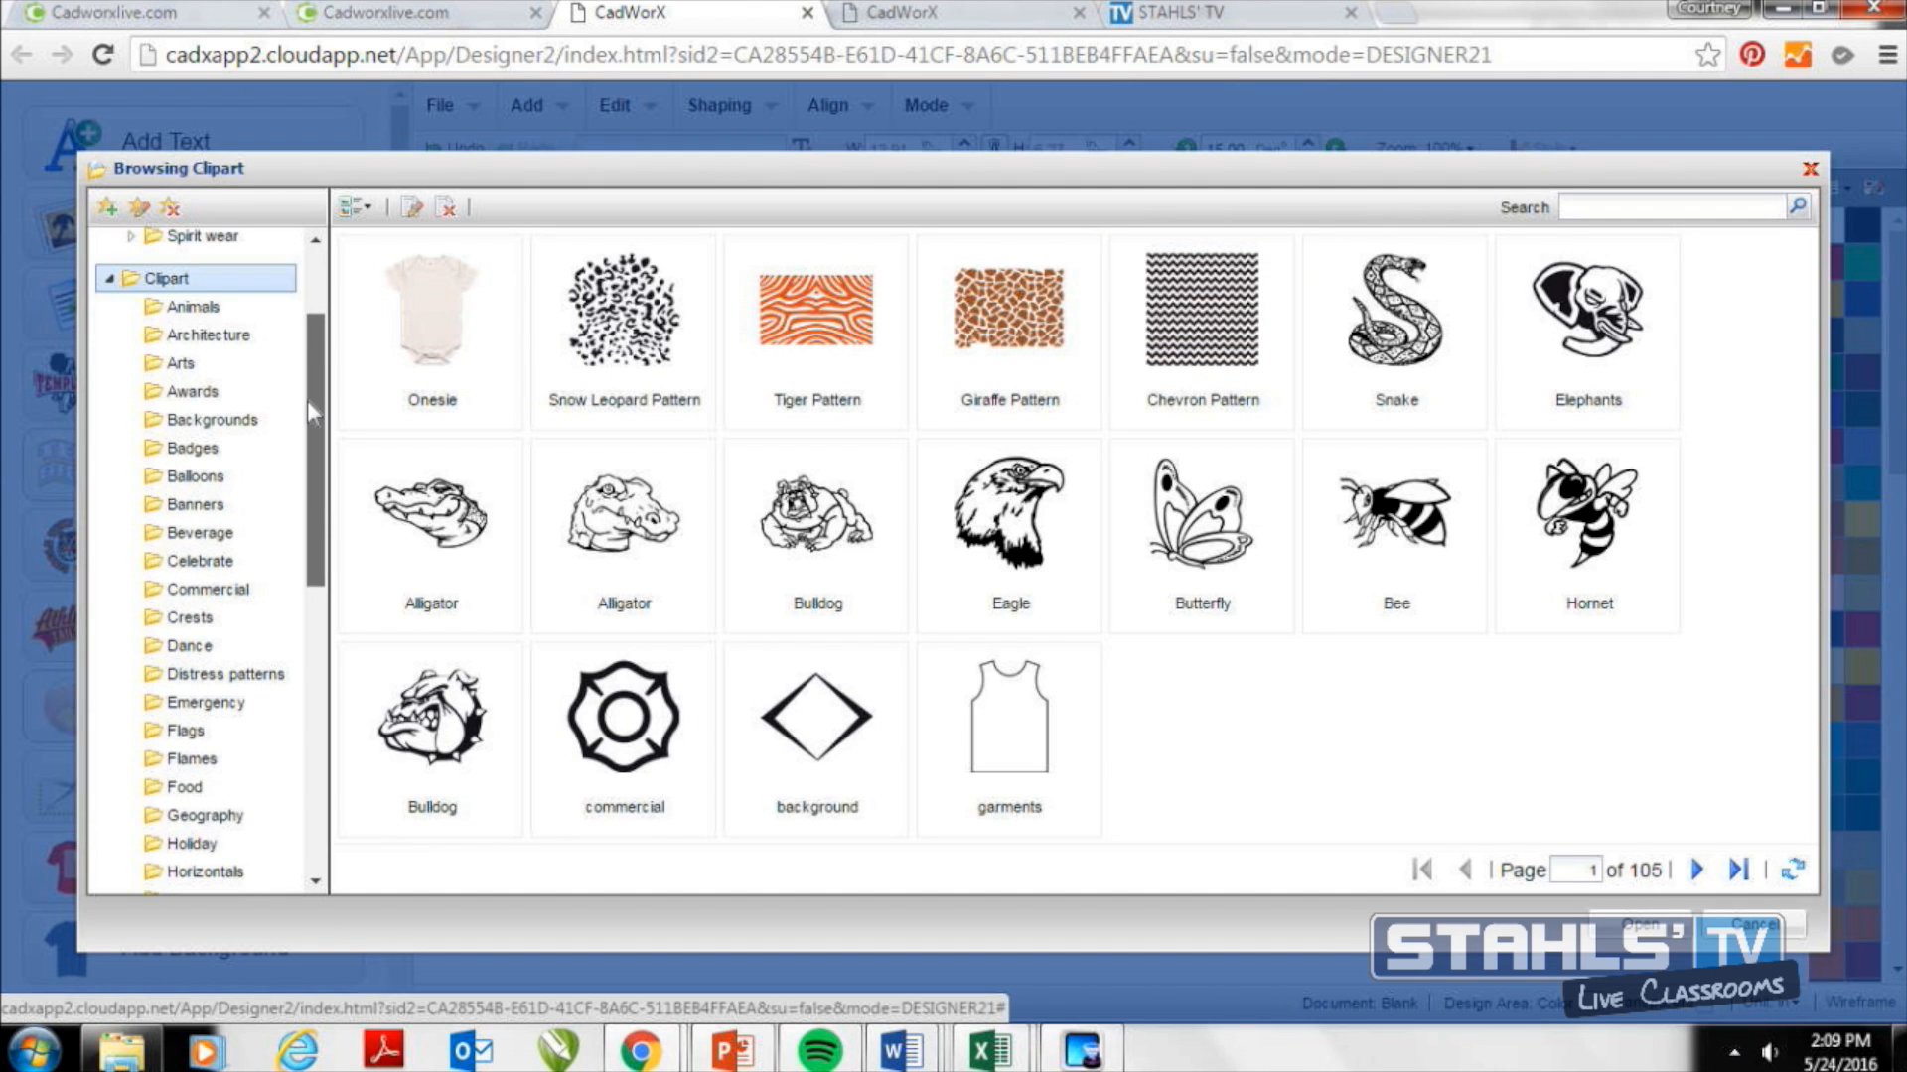
pyautogui.click(1281, 385)
pyautogui.doubleClick(1279, 381)
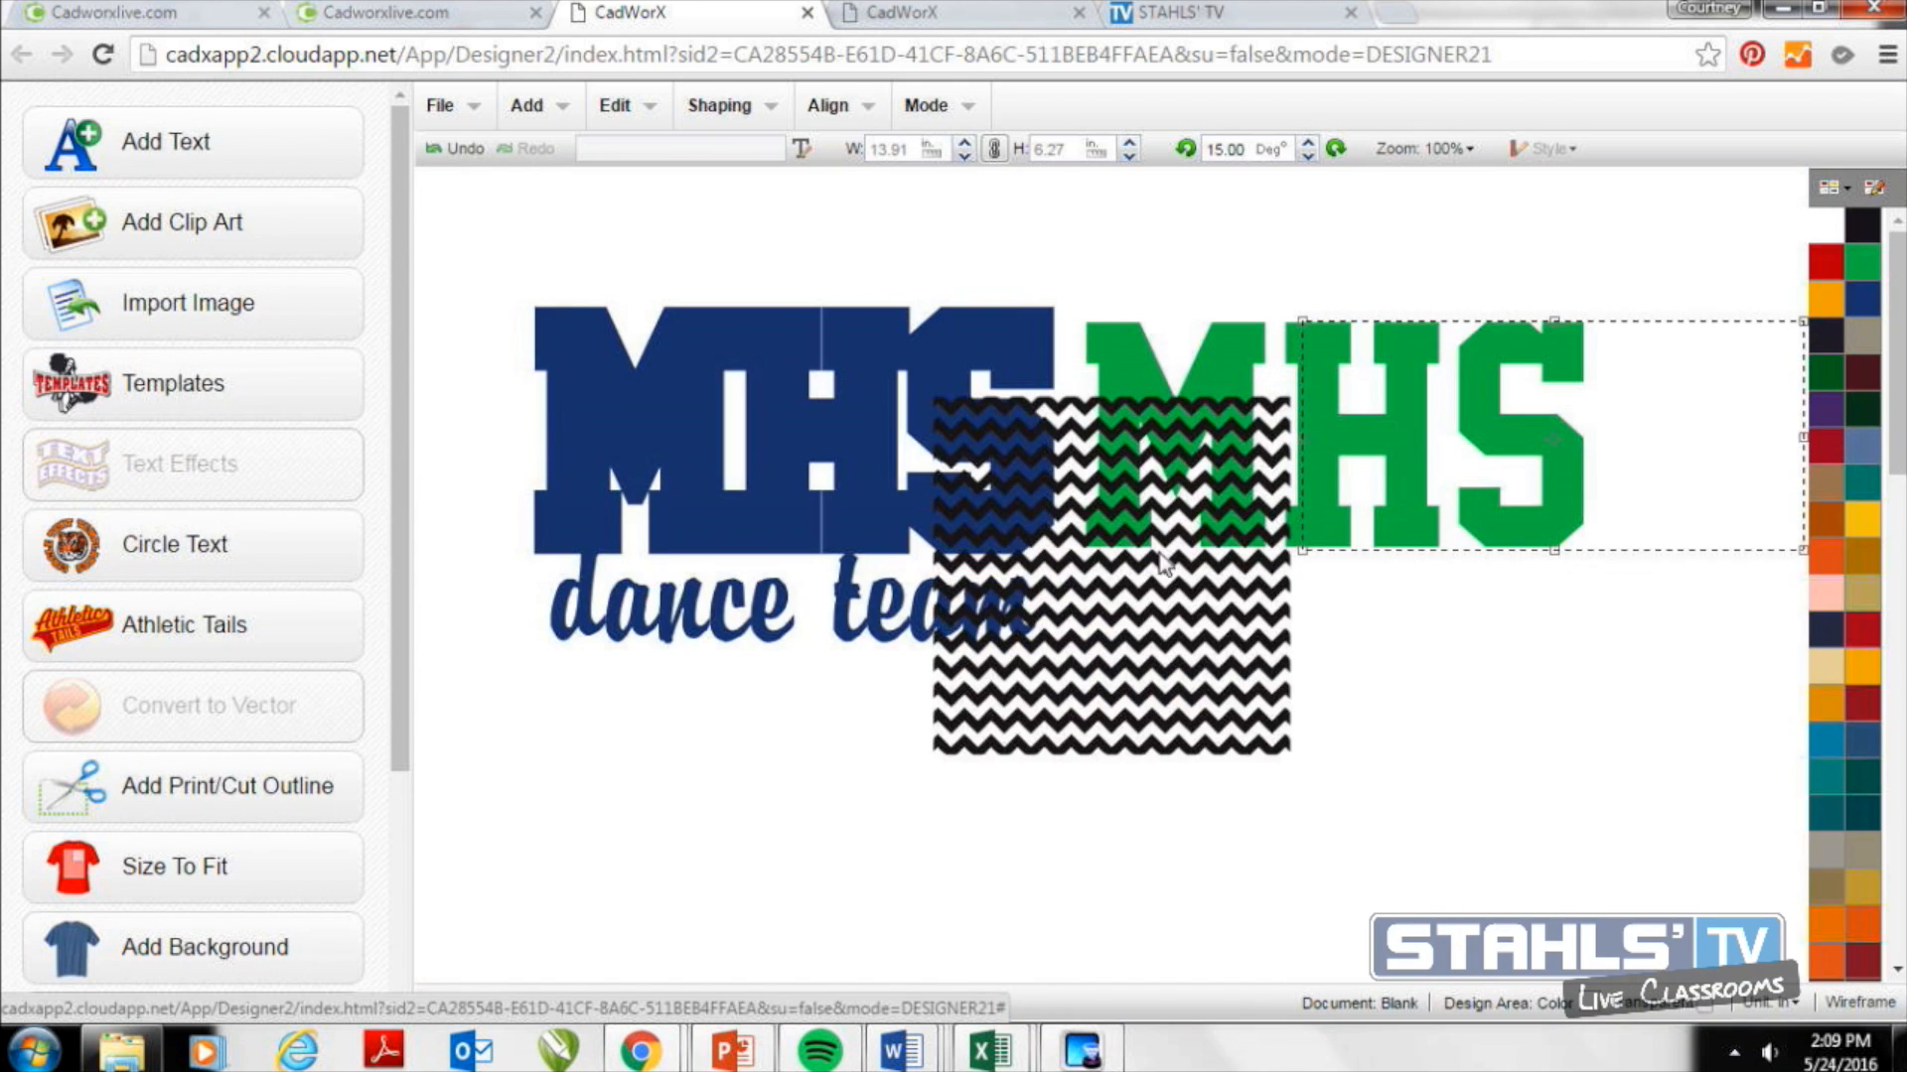
# Place the chevron pattern over the green MHS and enlarge it to about 14.19 by 14.22 inches, covering all three letters.
pyautogui.moveTo(1109, 596); pyautogui.dragTo(1259, 523)
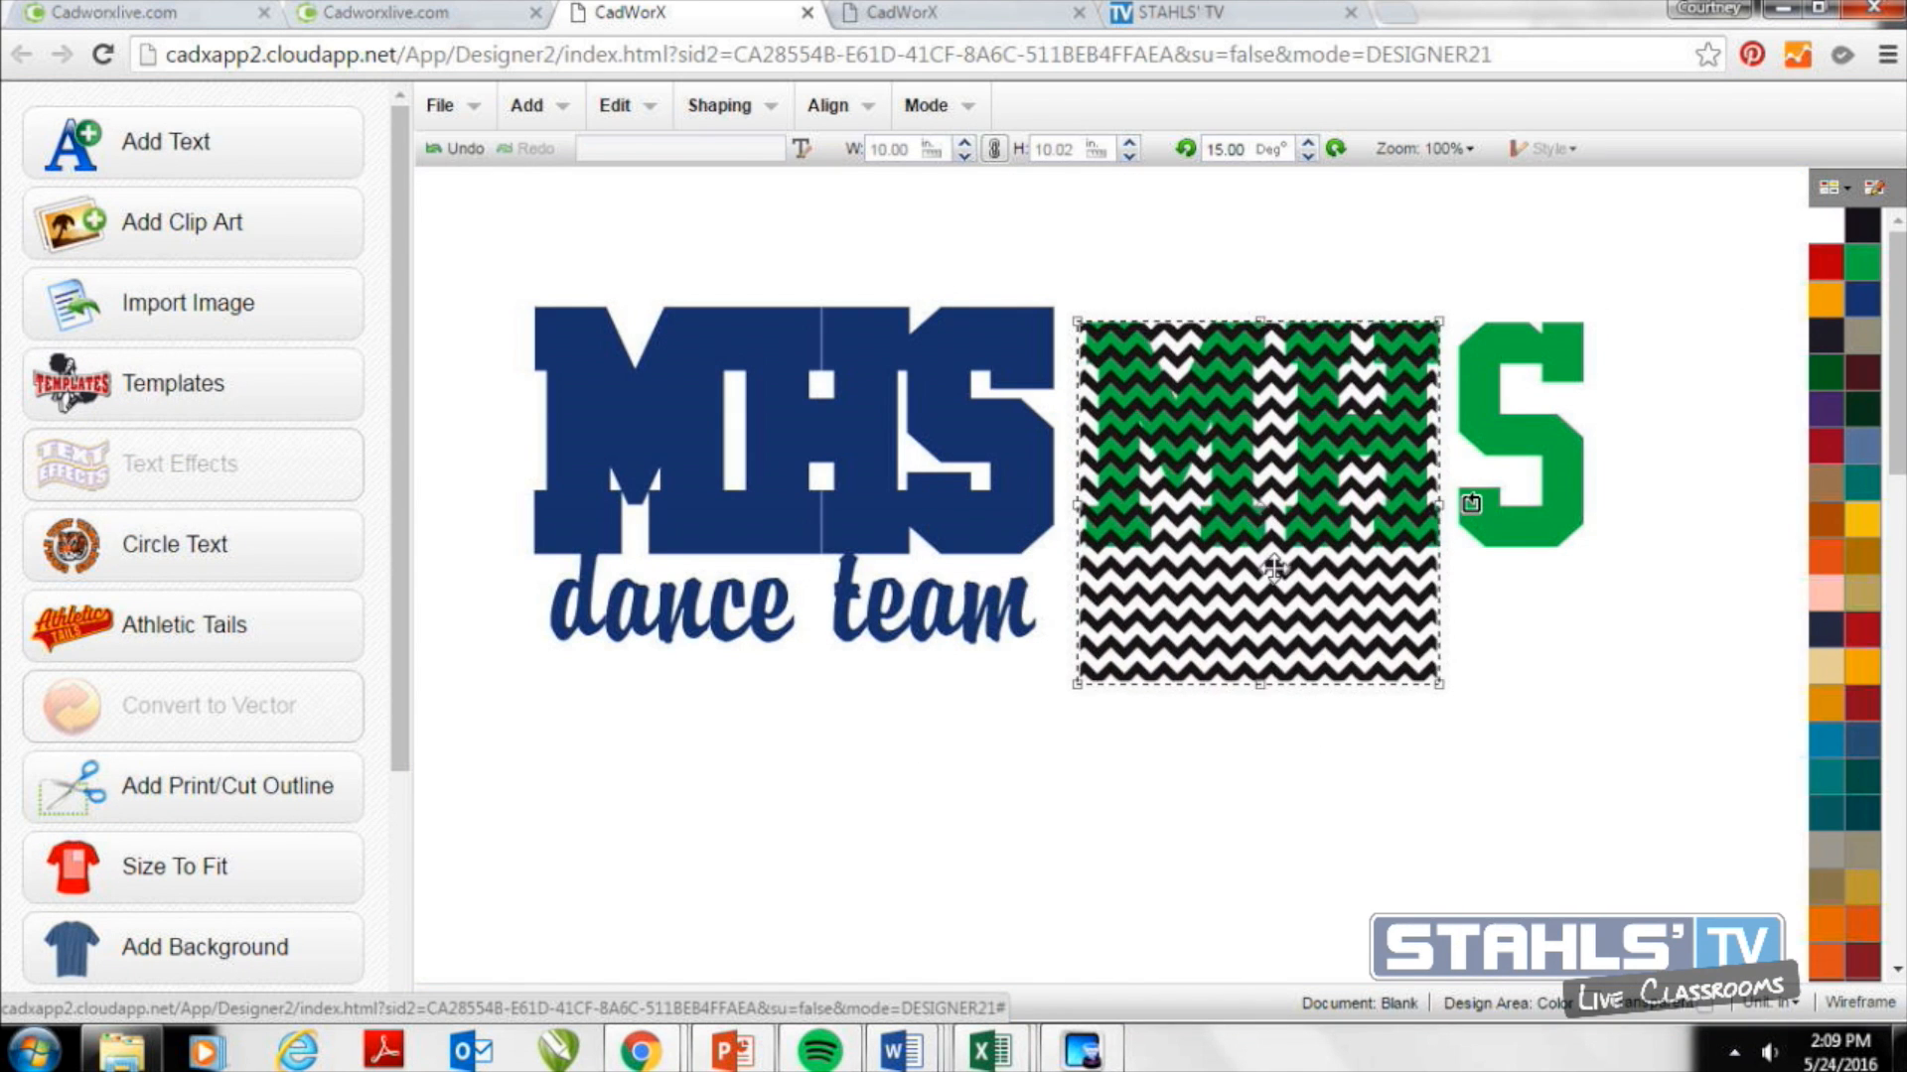
pyautogui.moveTo(1438, 695); pyautogui.dragTo(1594, 737)
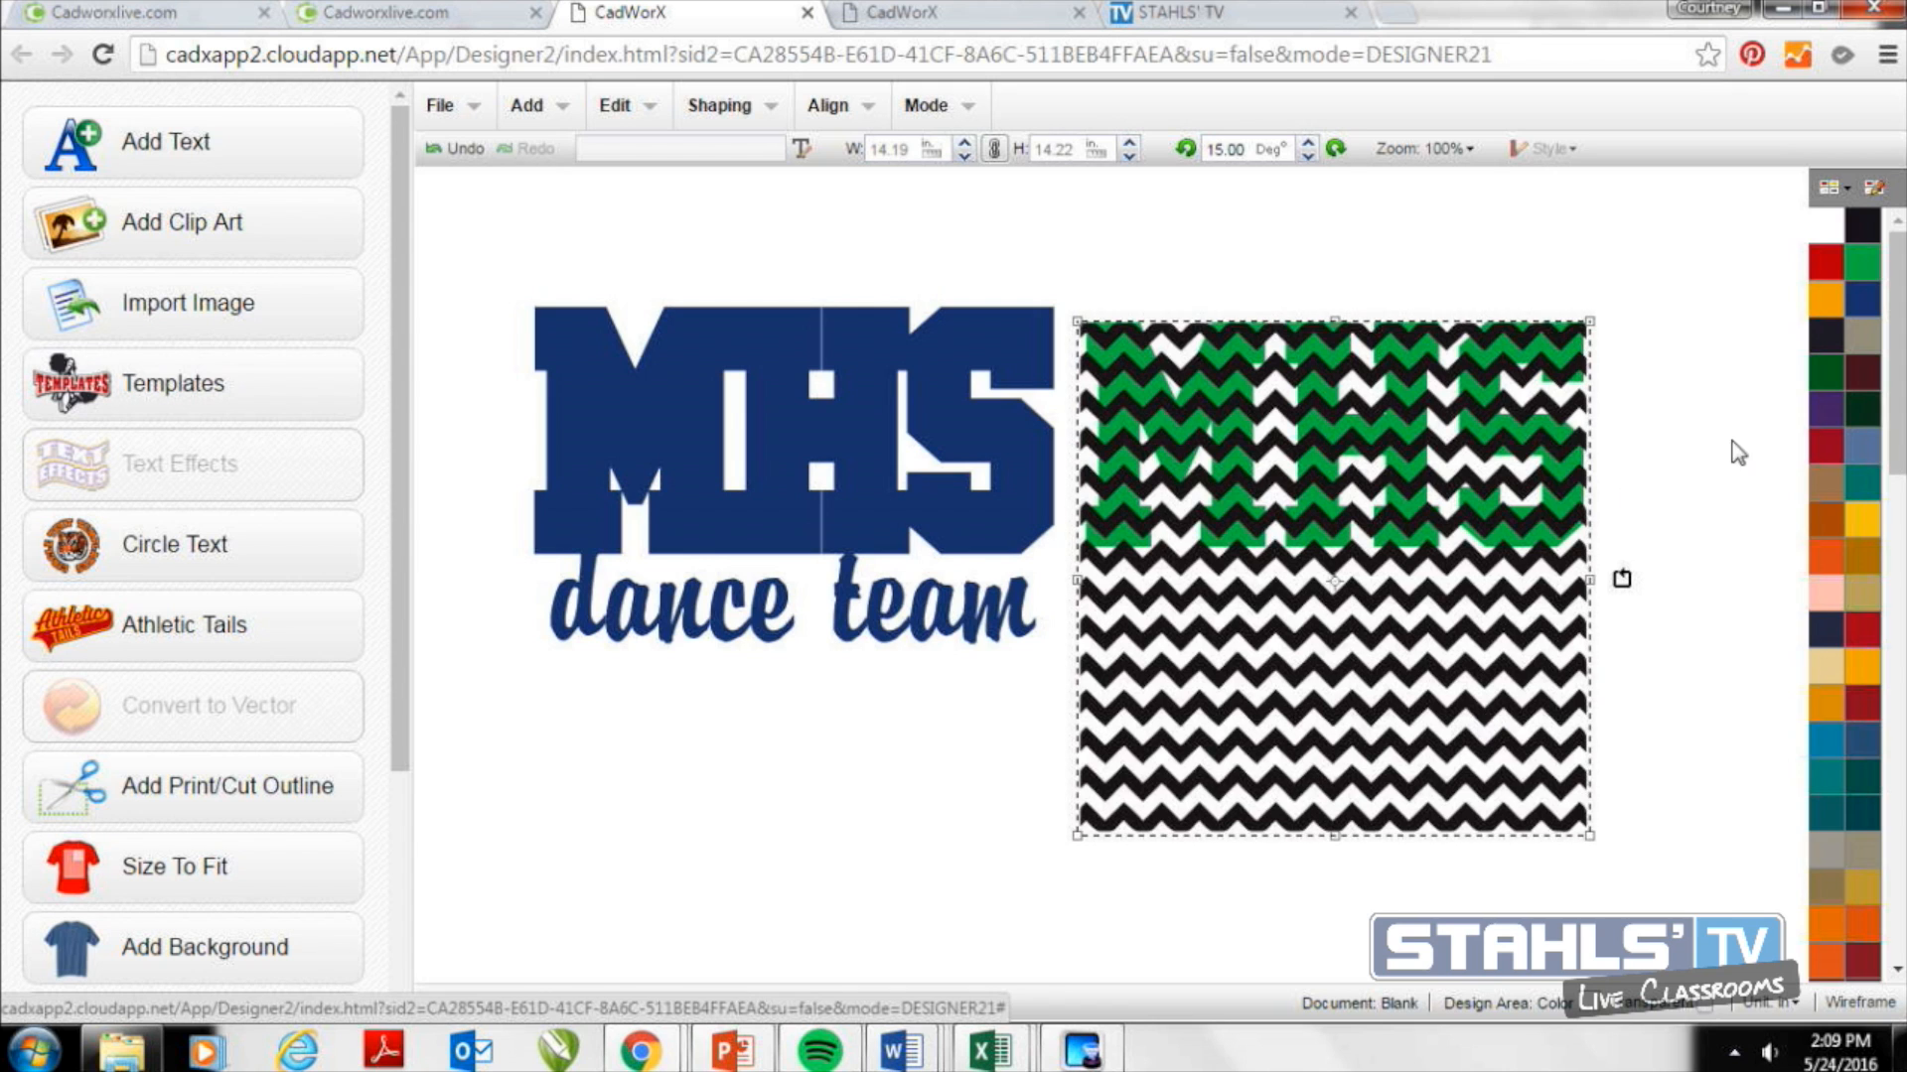
# Try to shrink the green MHS to about 12.46 inches wide, and undo the resize.
pyautogui.click(1648, 481)
pyautogui.moveTo(1648, 481); pyautogui.dragTo(1689, 497)
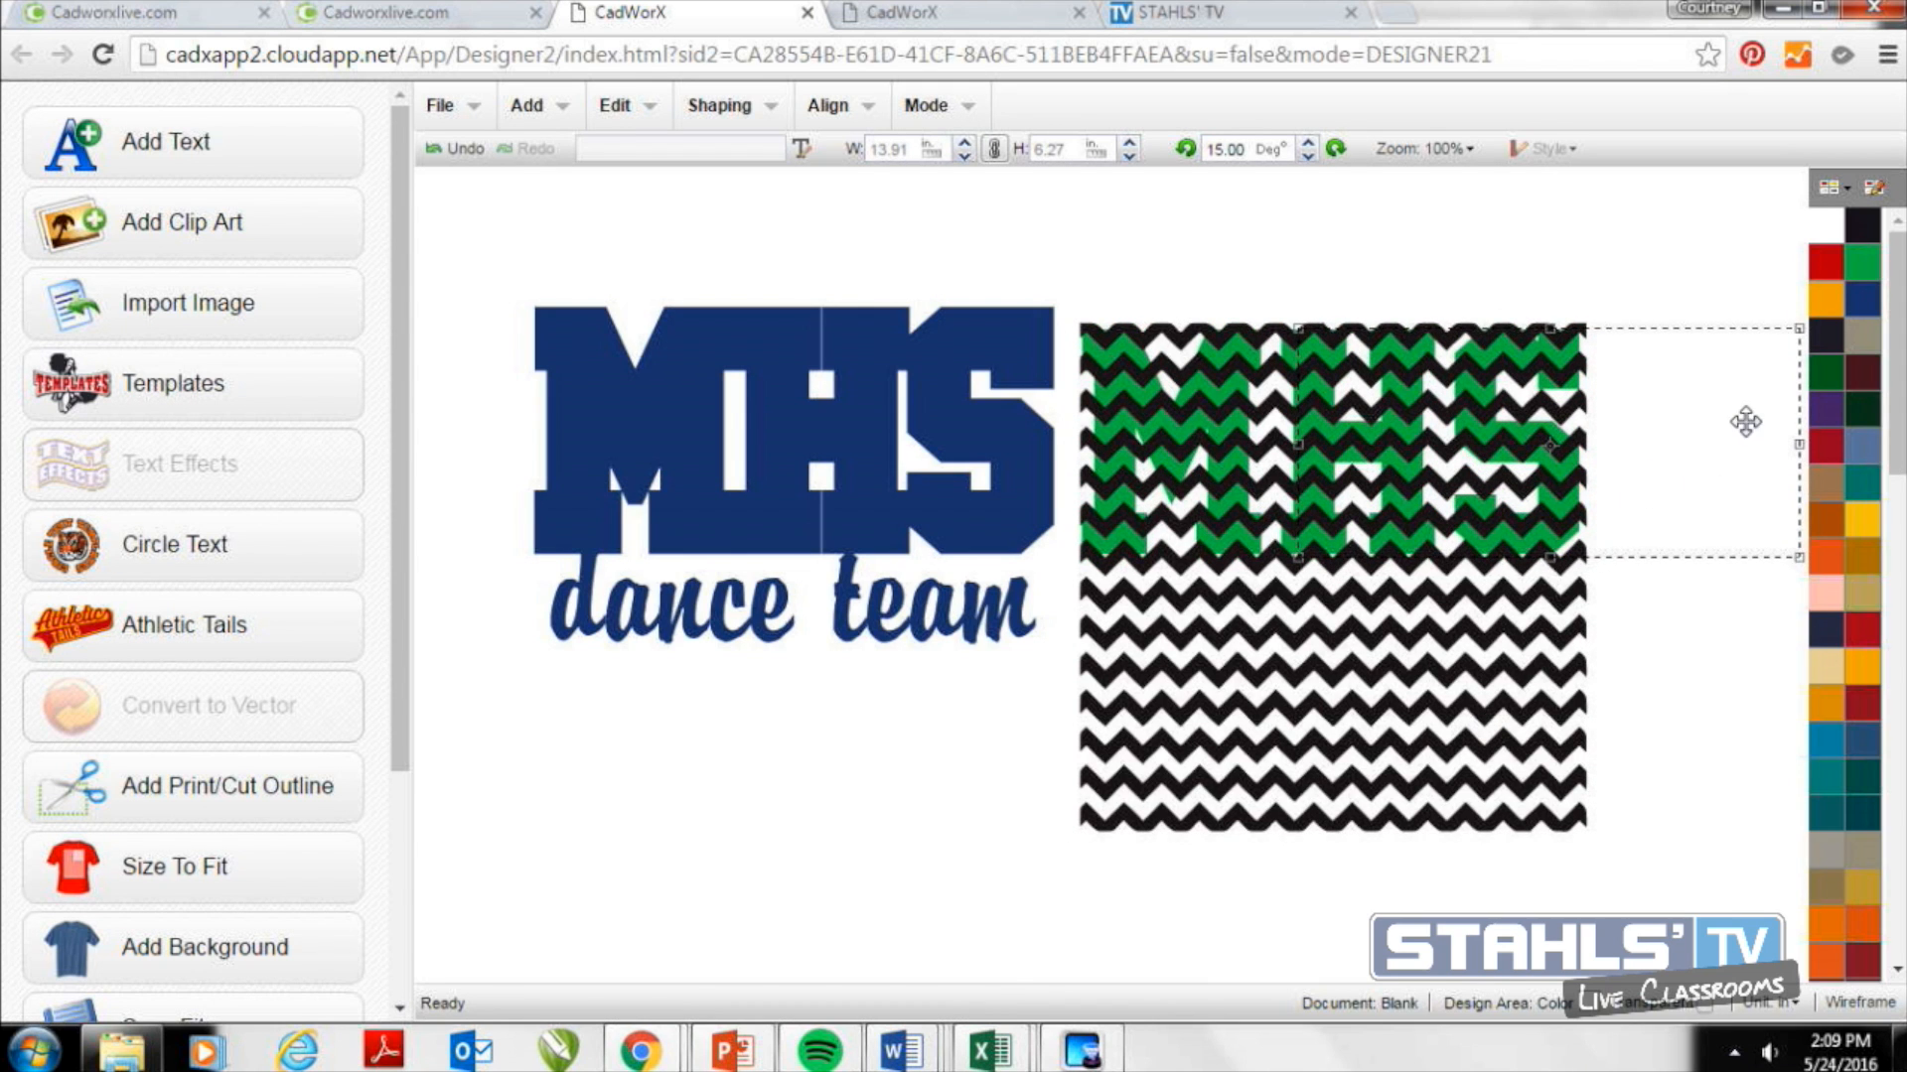
pyautogui.moveTo(1798, 334); pyautogui.dragTo(1750, 353)
pyautogui.click(457, 149)
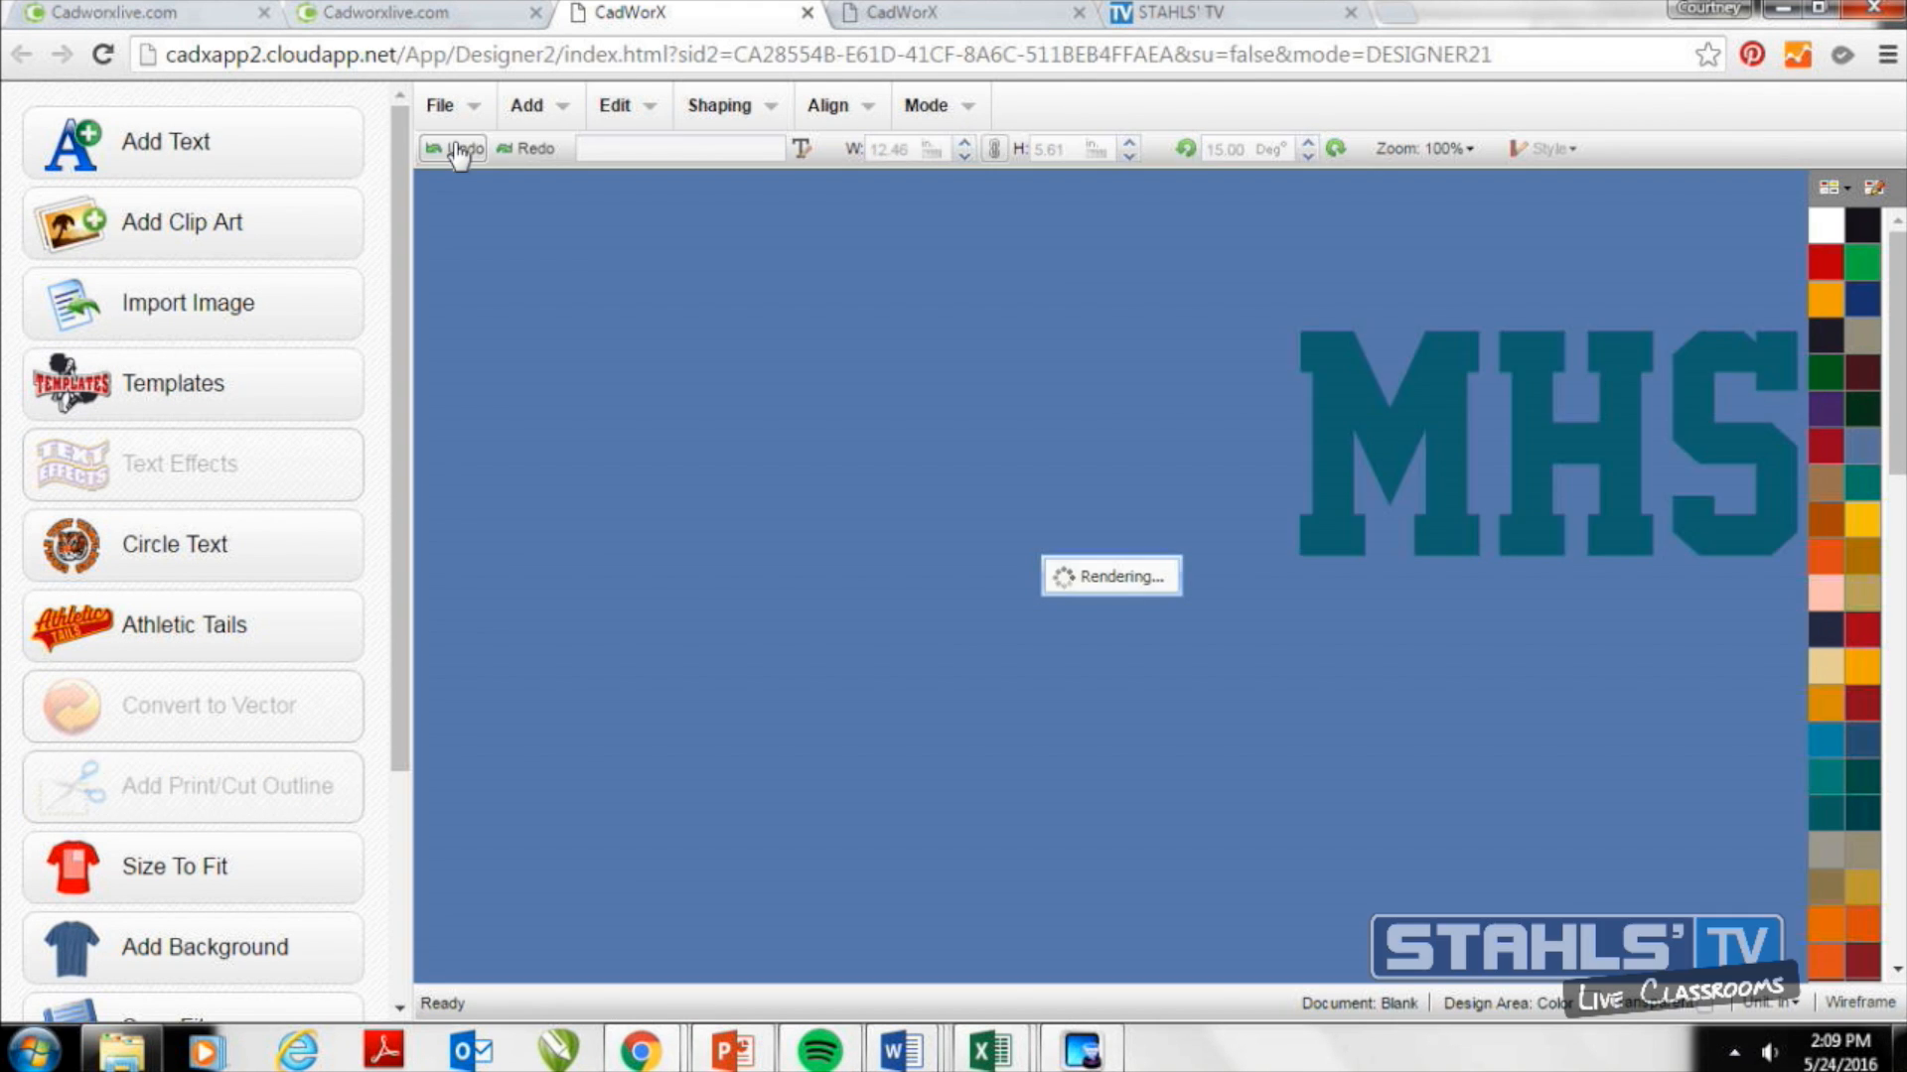
# Move the green MHS closer to the navy shape and realign the chevron pattern over its letters.
pyautogui.moveTo(1278, 553); pyautogui.dragTo(1385, 731)
pyautogui.moveTo(1514, 413); pyautogui.dragTo(1345, 413)
pyautogui.moveTo(1450, 695); pyautogui.dragTo(1375, 524)
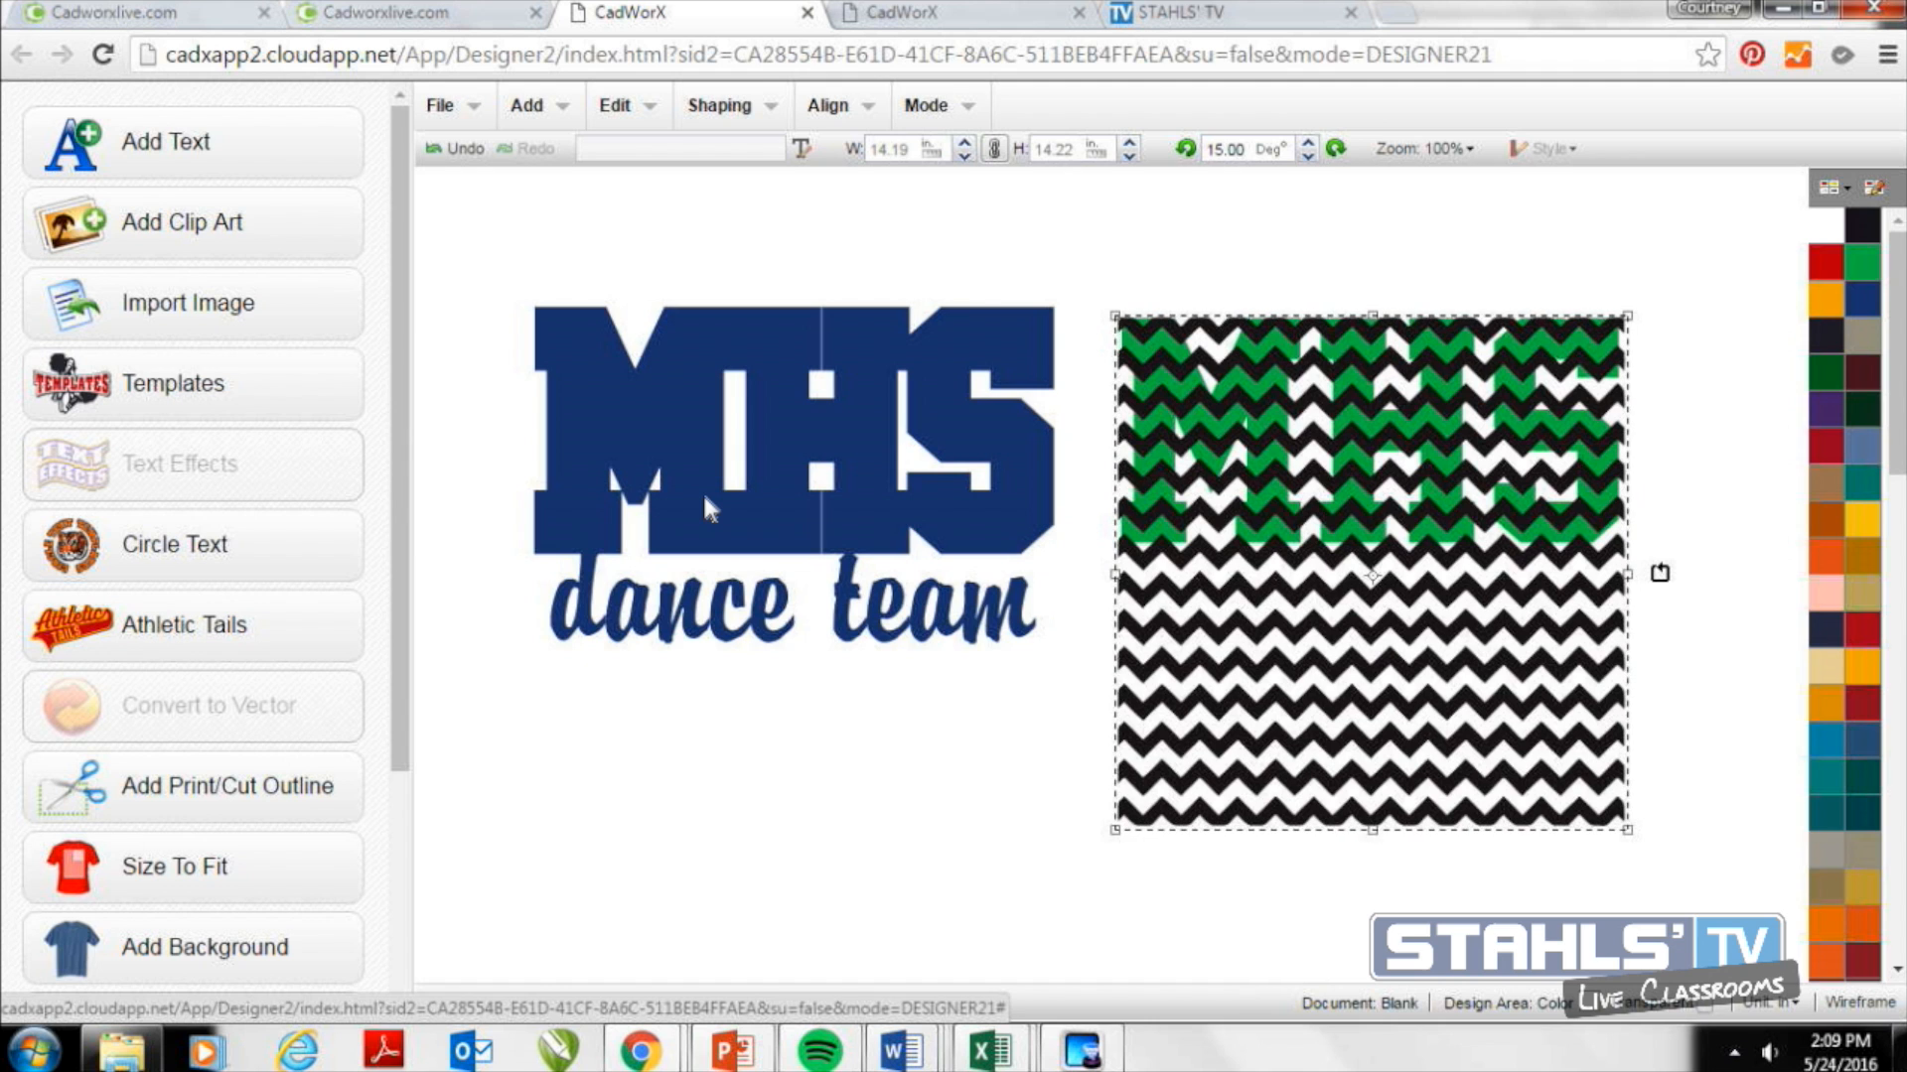
# Select the chevron pattern together with the green MHS and apply Back Minus Front to cut the pattern out of the letters.
pyautogui.click(707, 107)
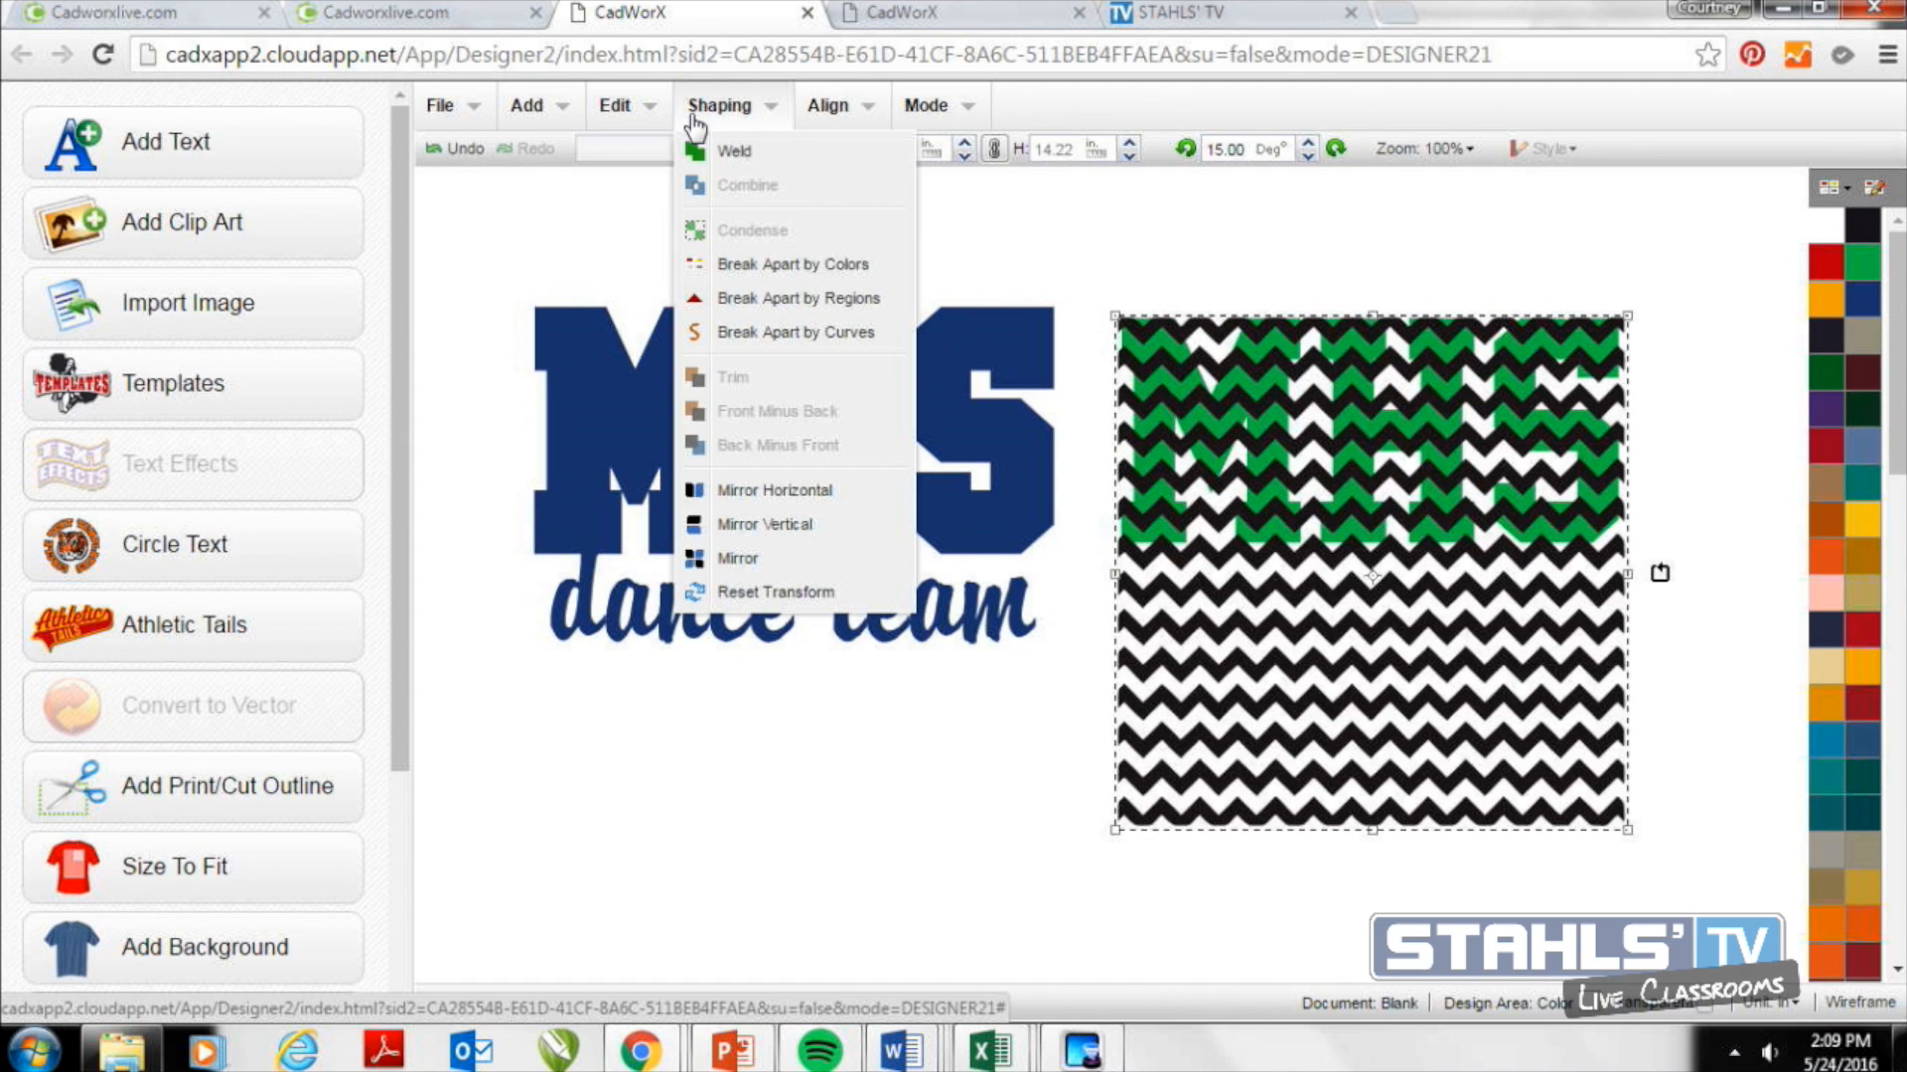
pyautogui.click(1332, 300)
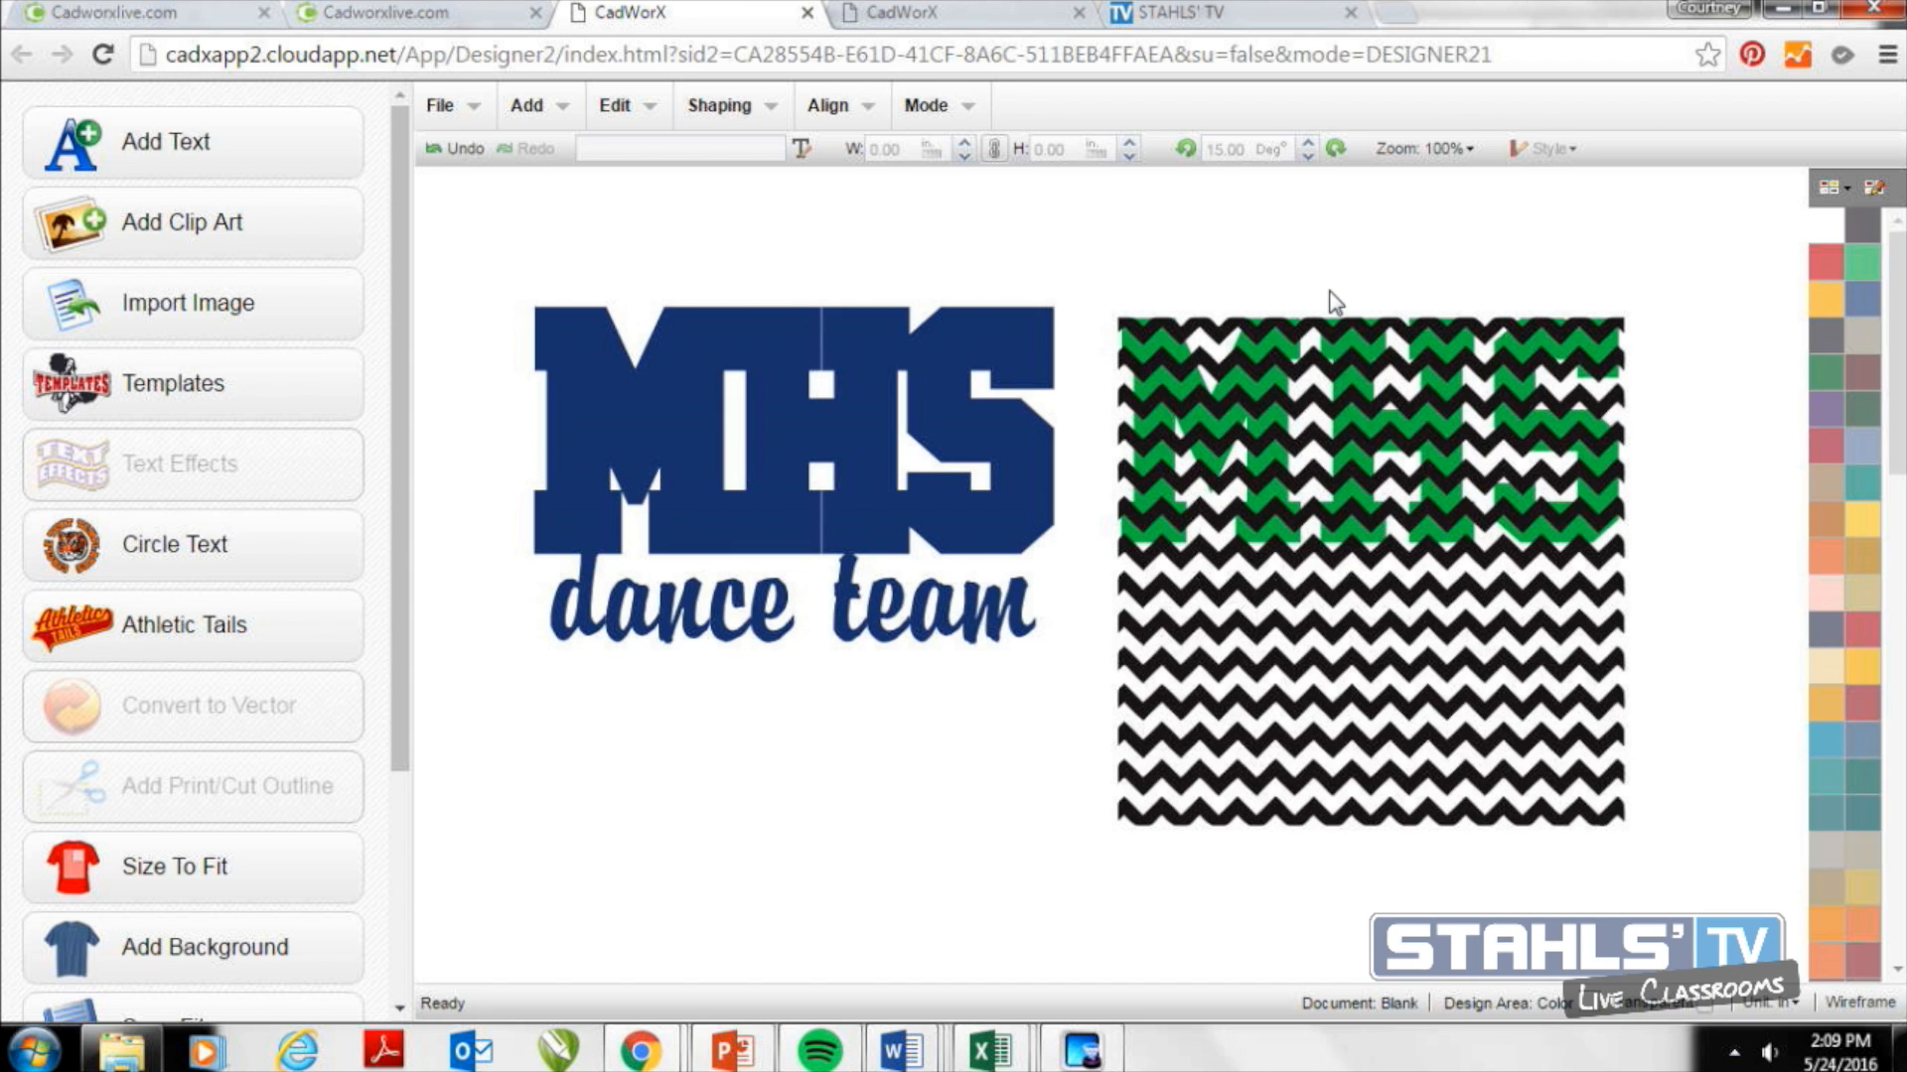
pyautogui.moveTo(1097, 274); pyautogui.dragTo(1768, 931)
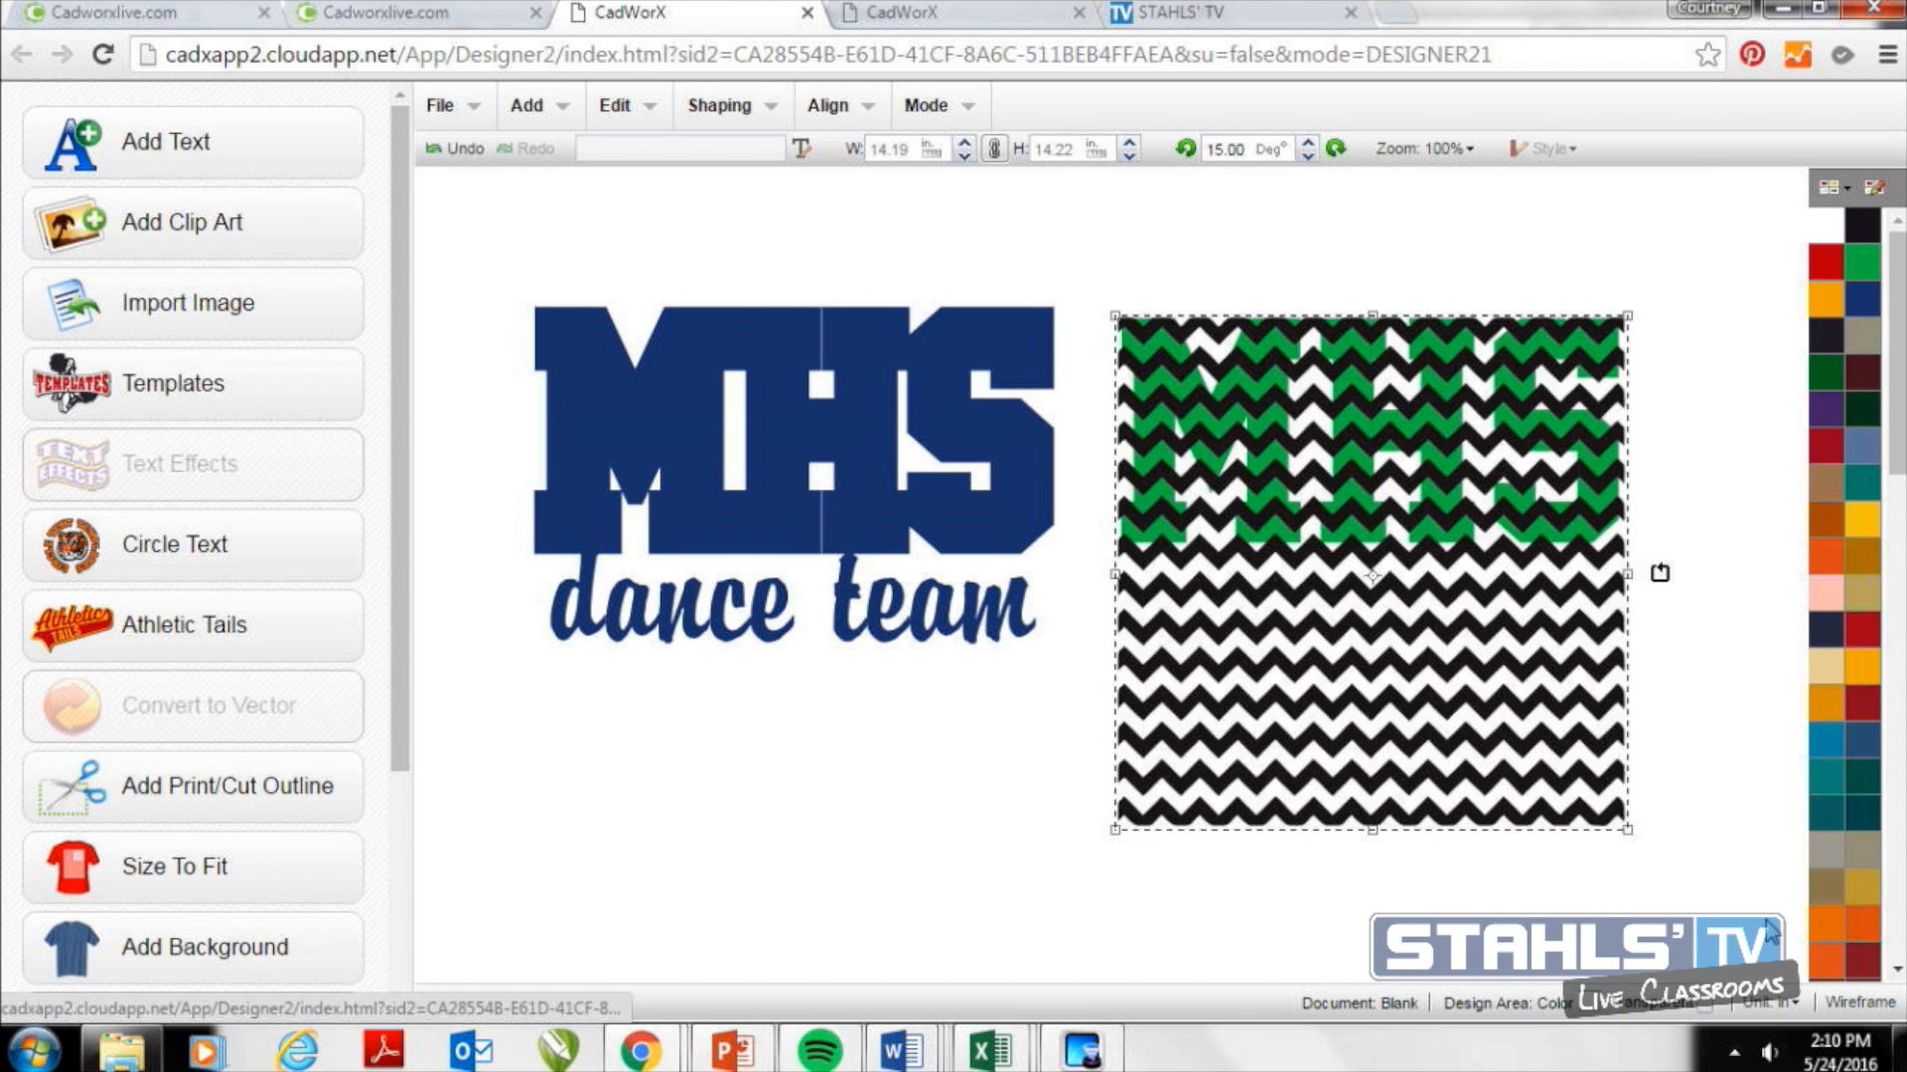
pyautogui.click(750, 112)
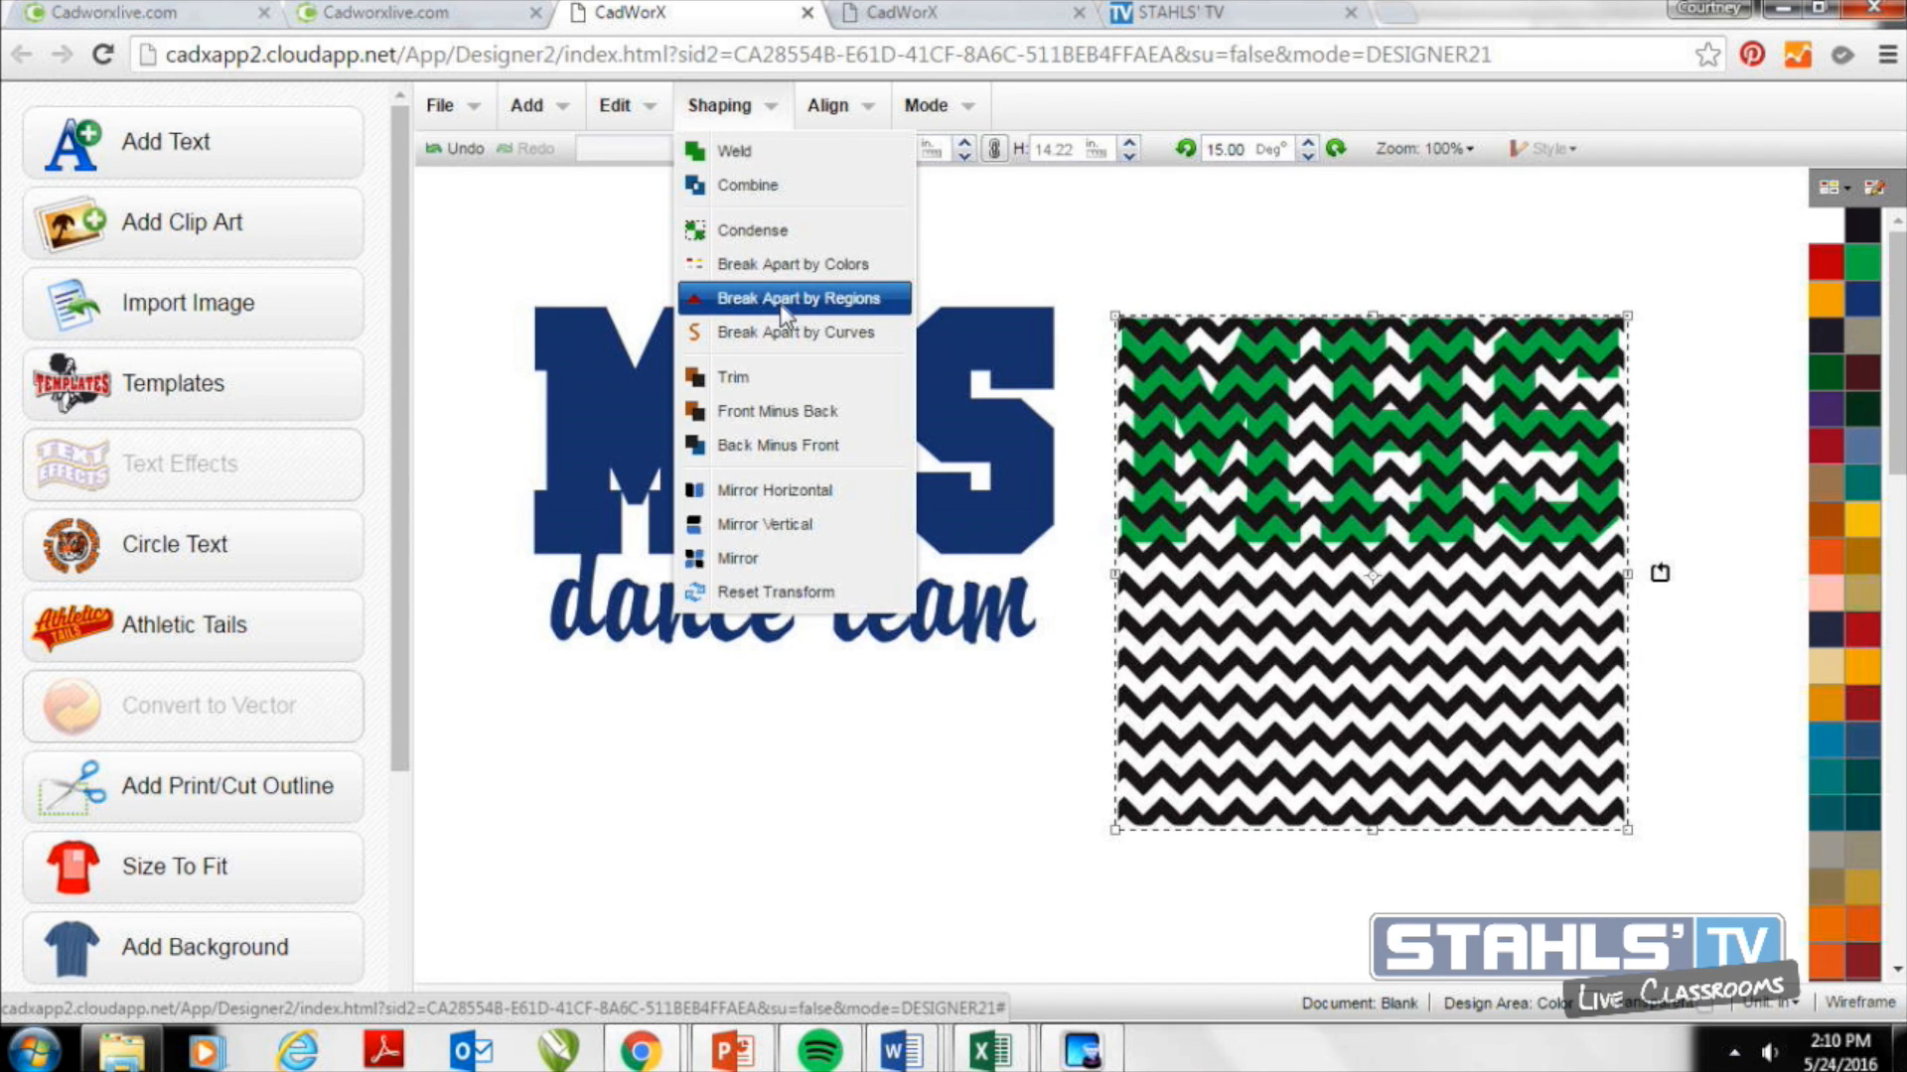
pyautogui.click(814, 447)
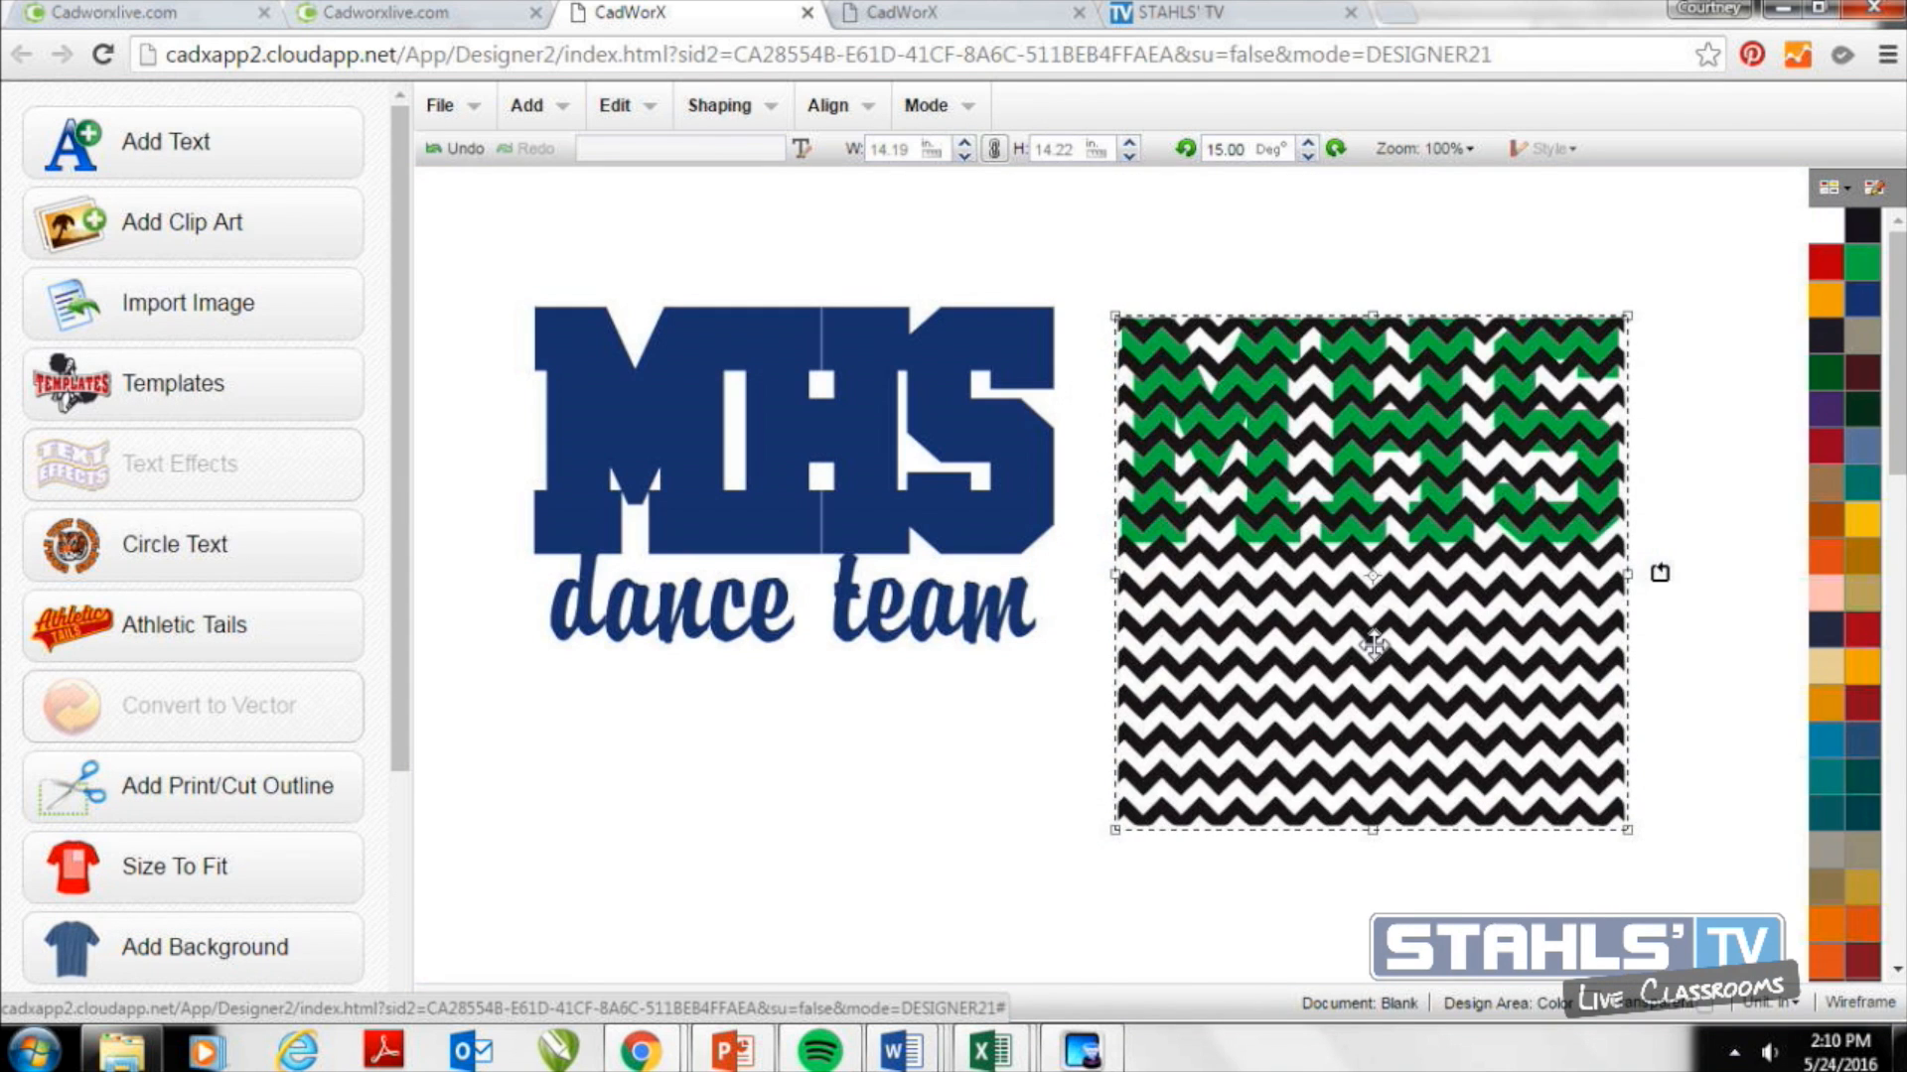
# Move the chevron pattern off the green MHS and delete it, and center the chevron-cut green MHS on the navy shape.
pyautogui.moveTo(1372, 663); pyautogui.dragTo(1354, 905)
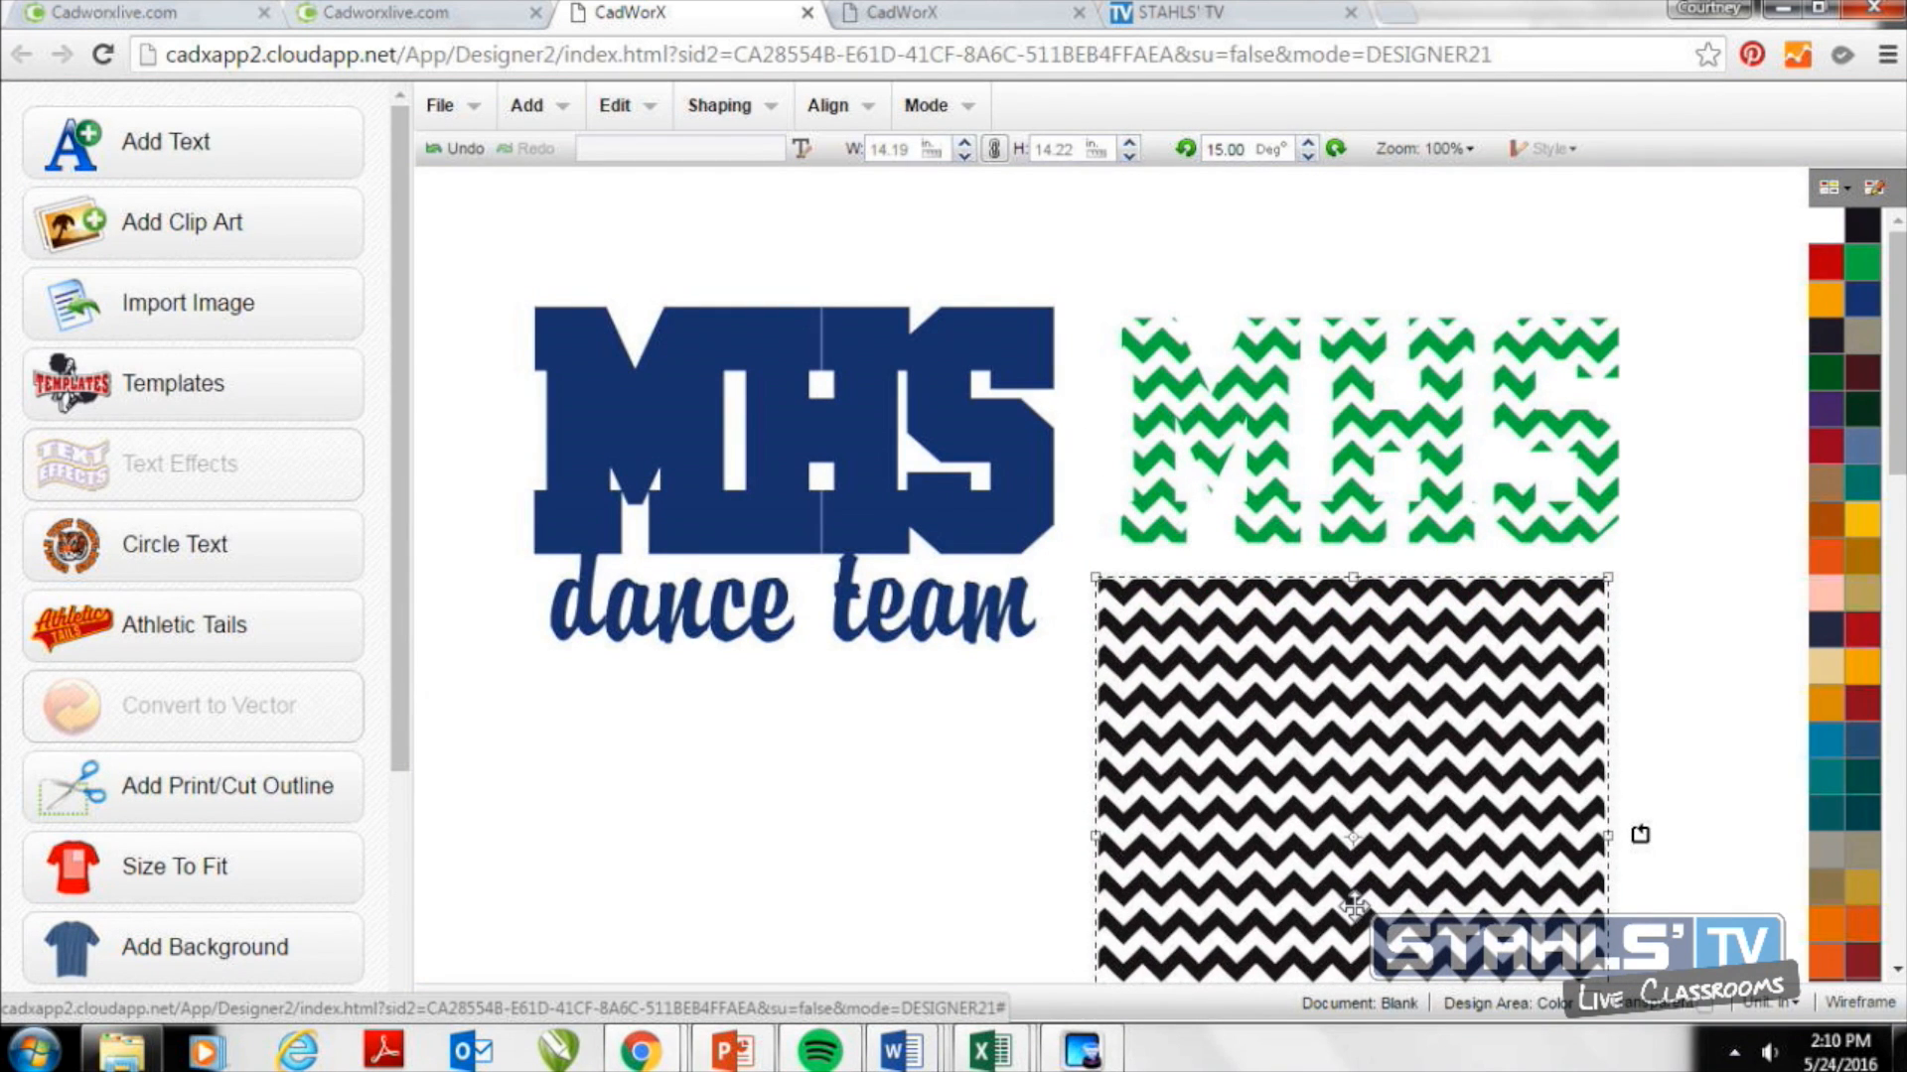
pyautogui.press('Delete')
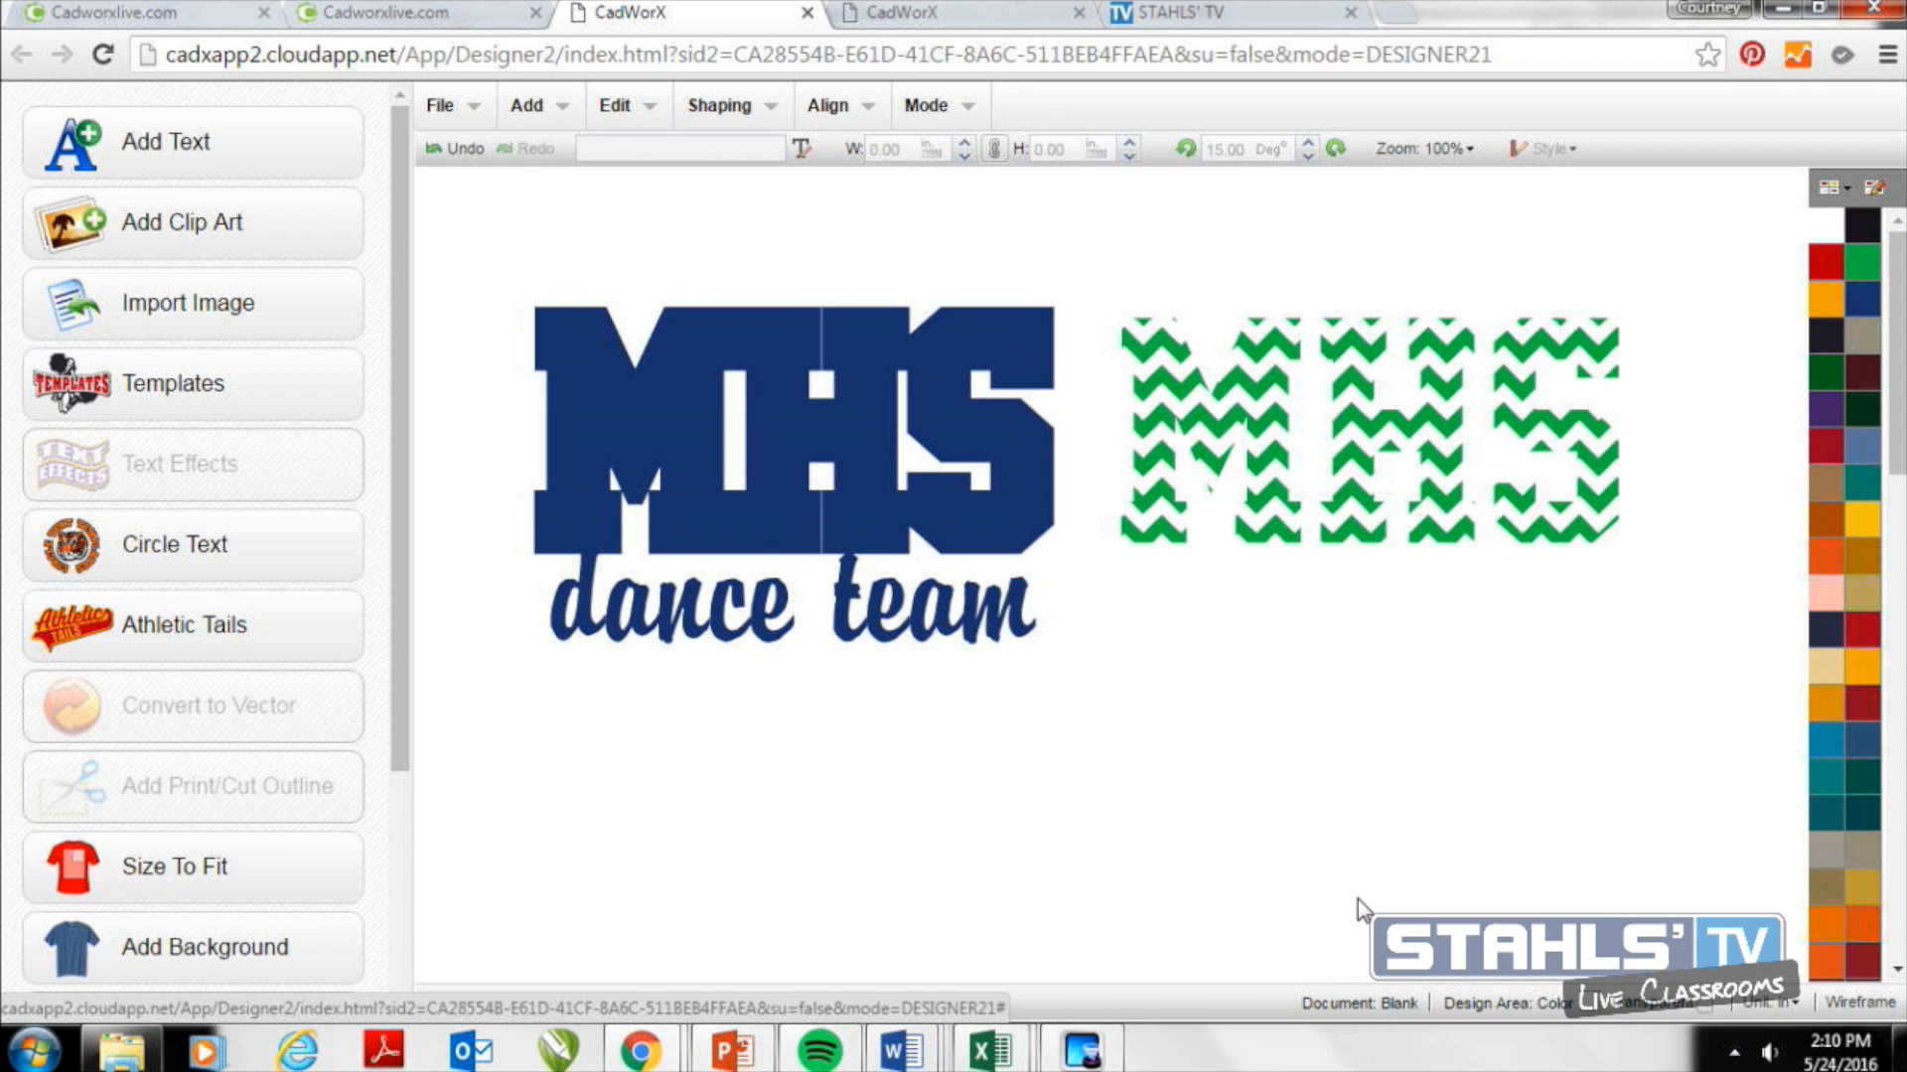
pyautogui.moveTo(1537, 468); pyautogui.dragTo(1006, 437)
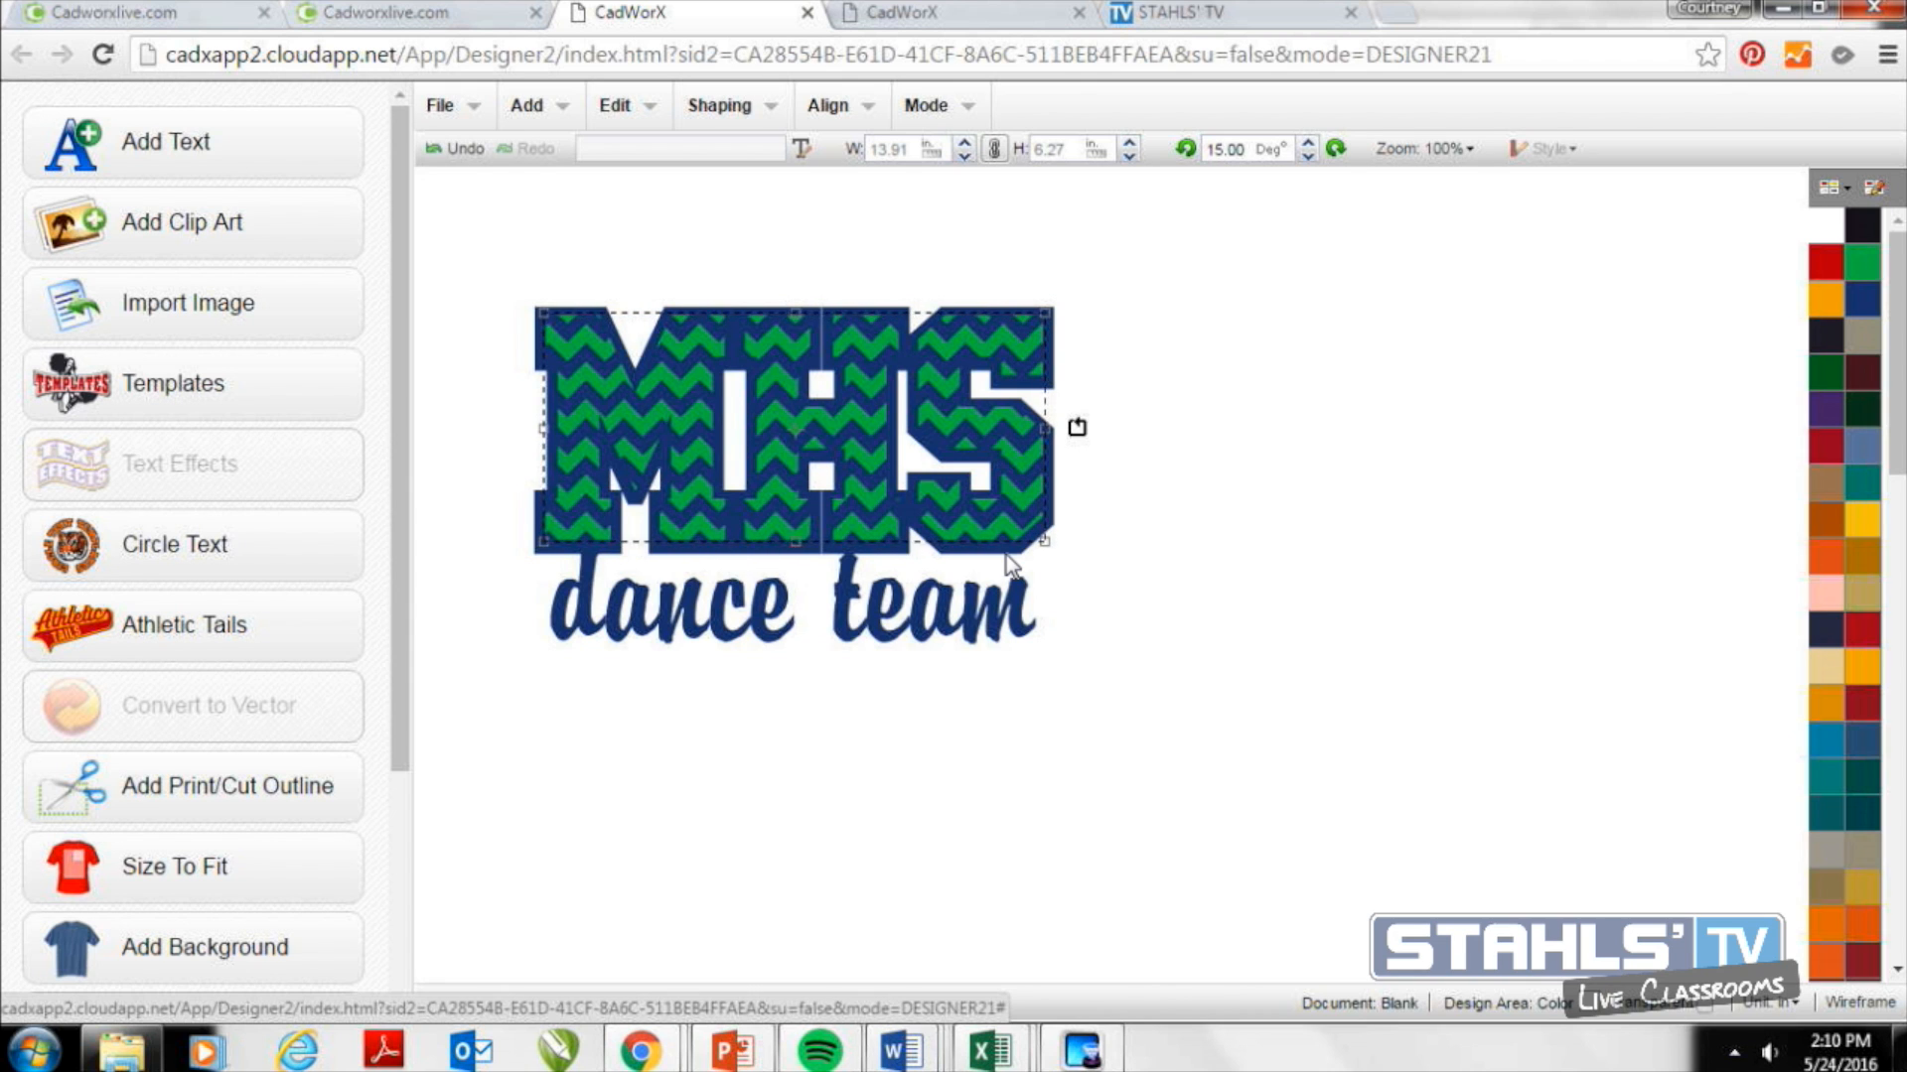
pyautogui.click(826, 276)
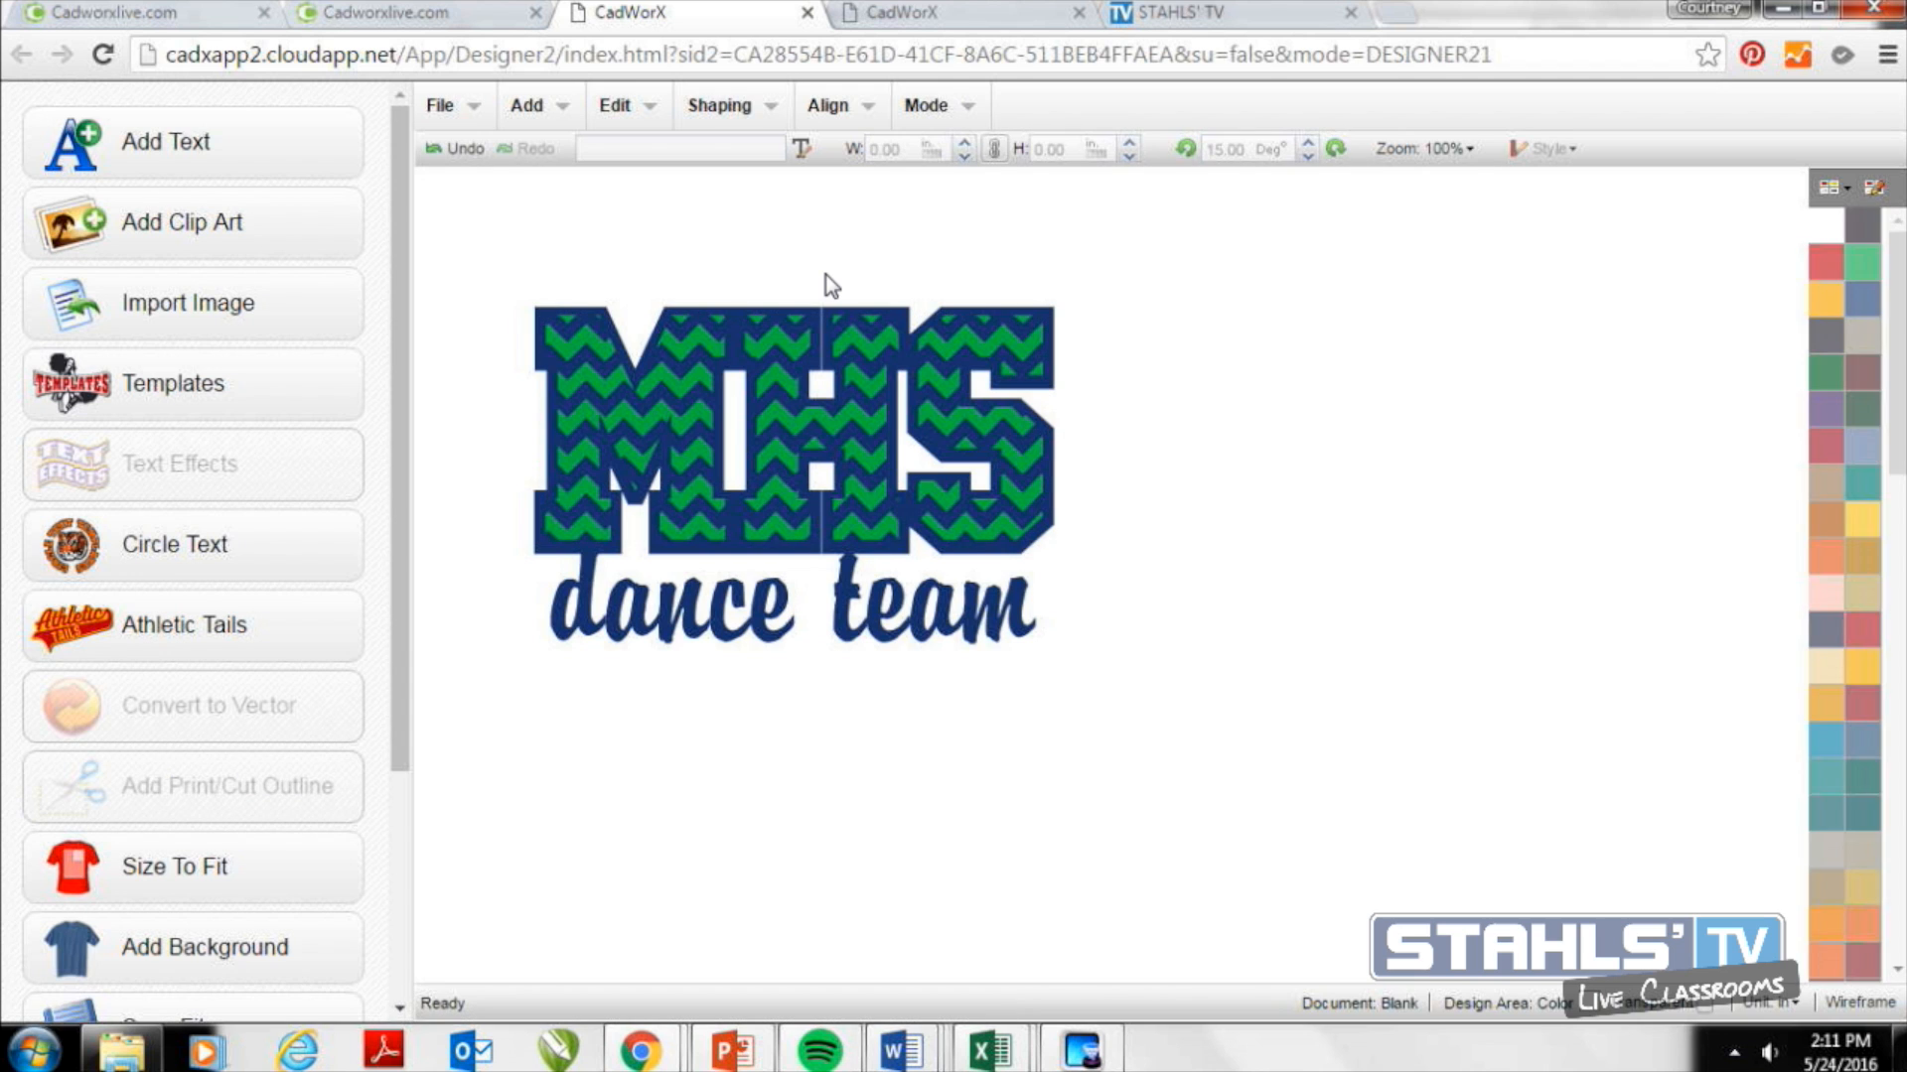
# Start a new design and add the letter M as text in the athletic font Academic M54.
pyautogui.click(455, 116)
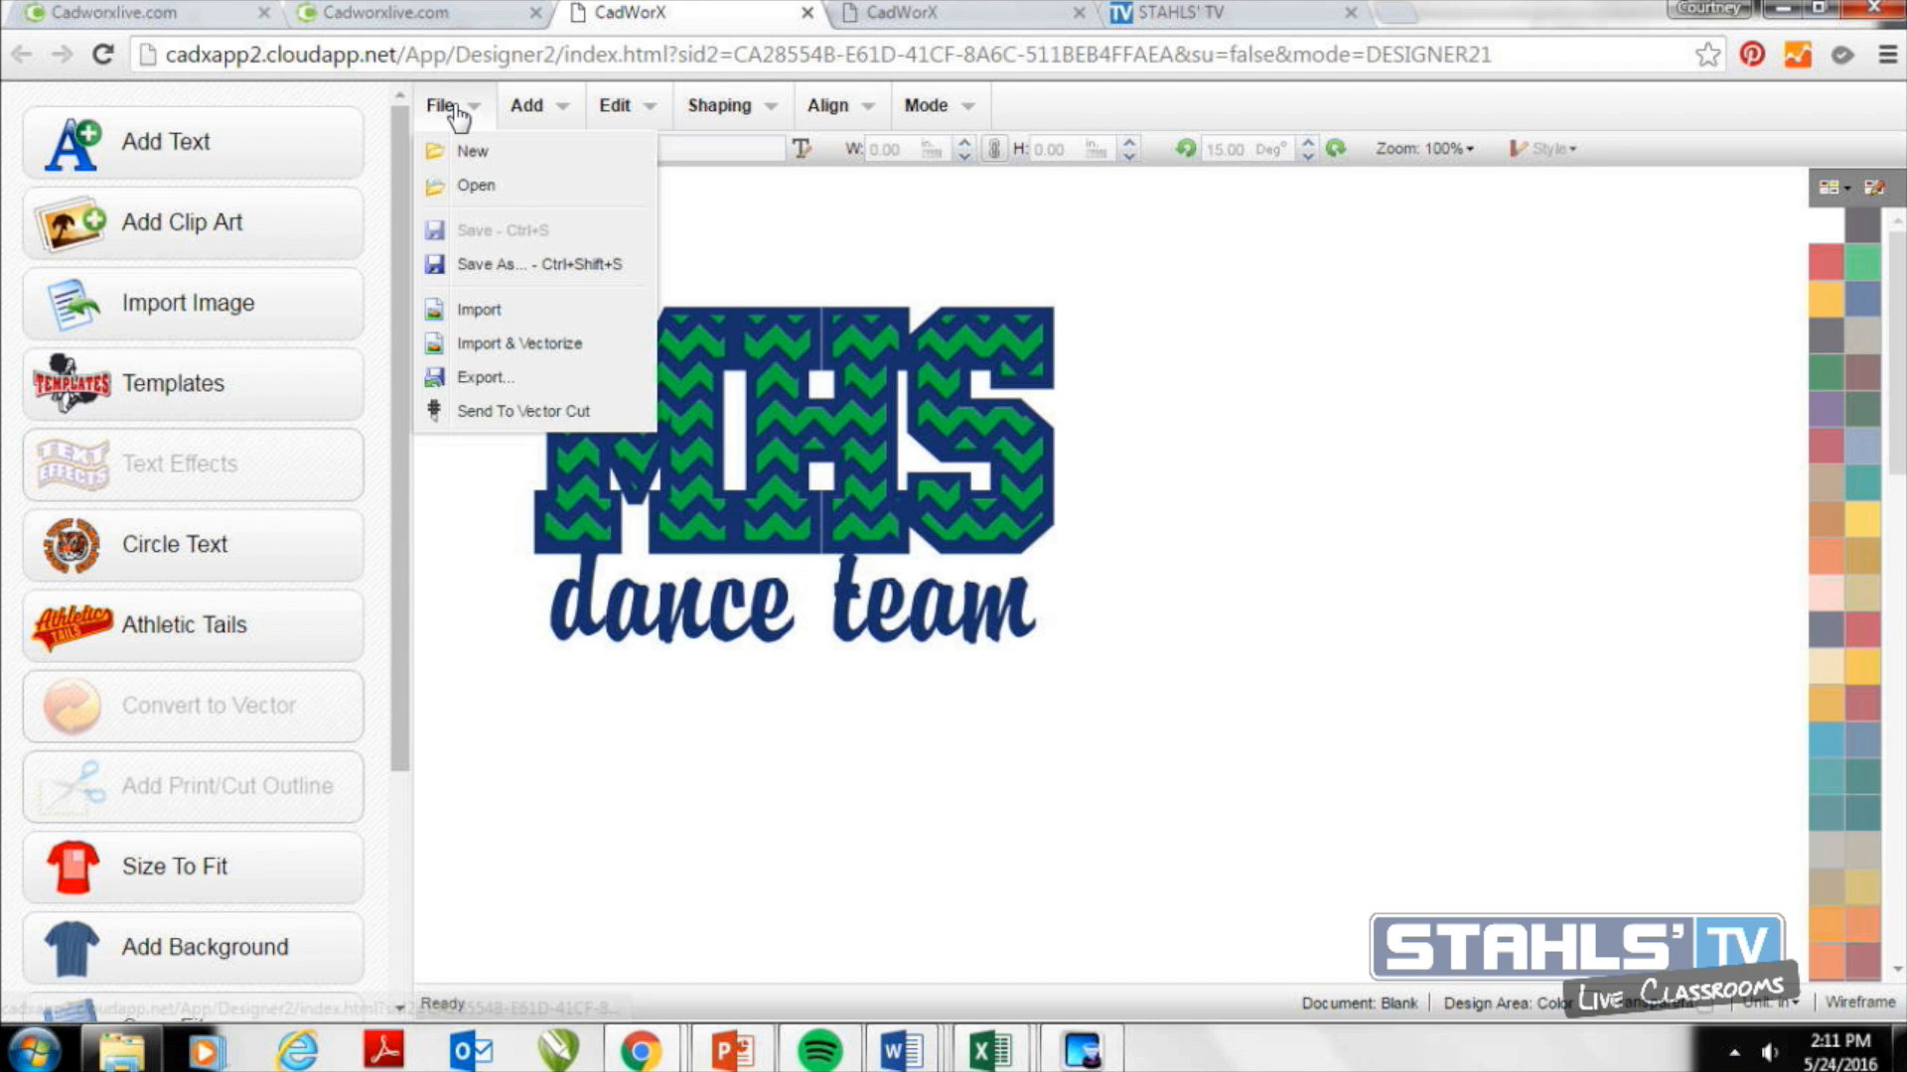
pyautogui.click(469, 148)
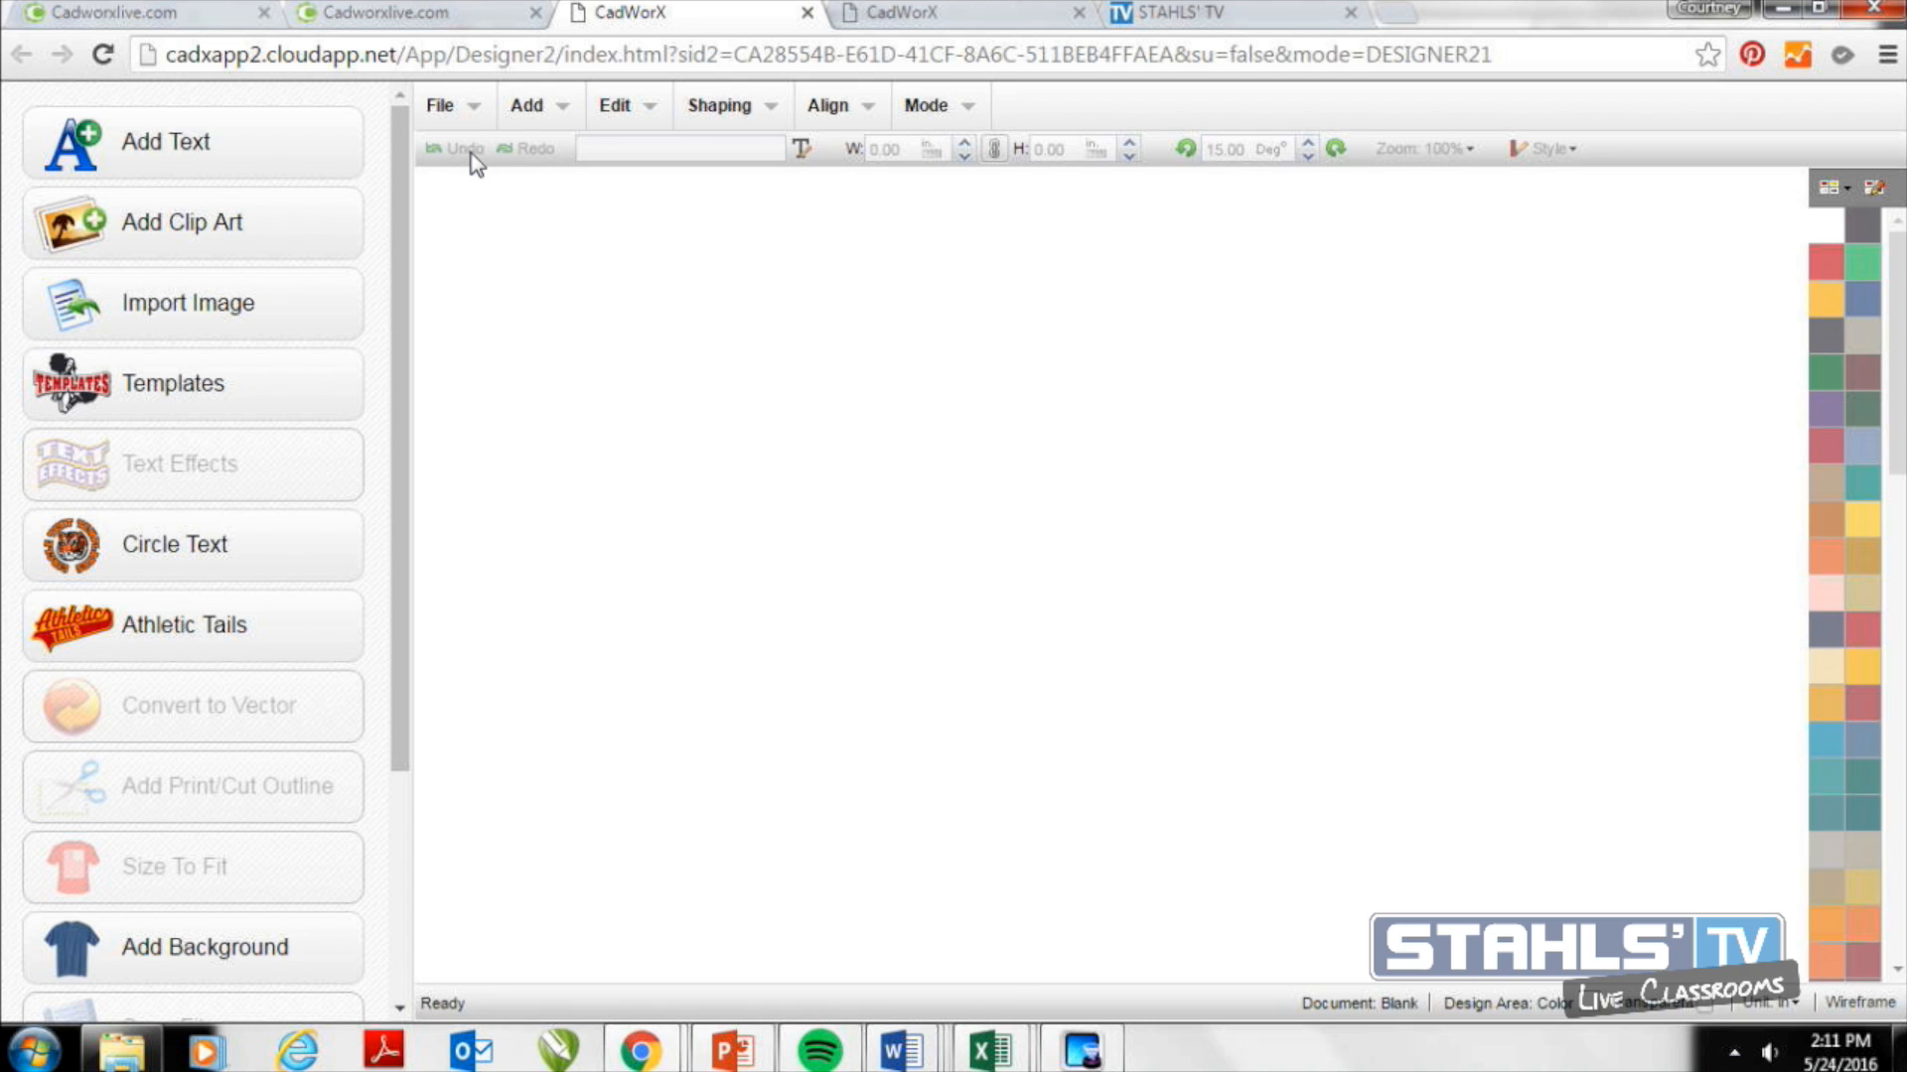
pyautogui.click(347, 161)
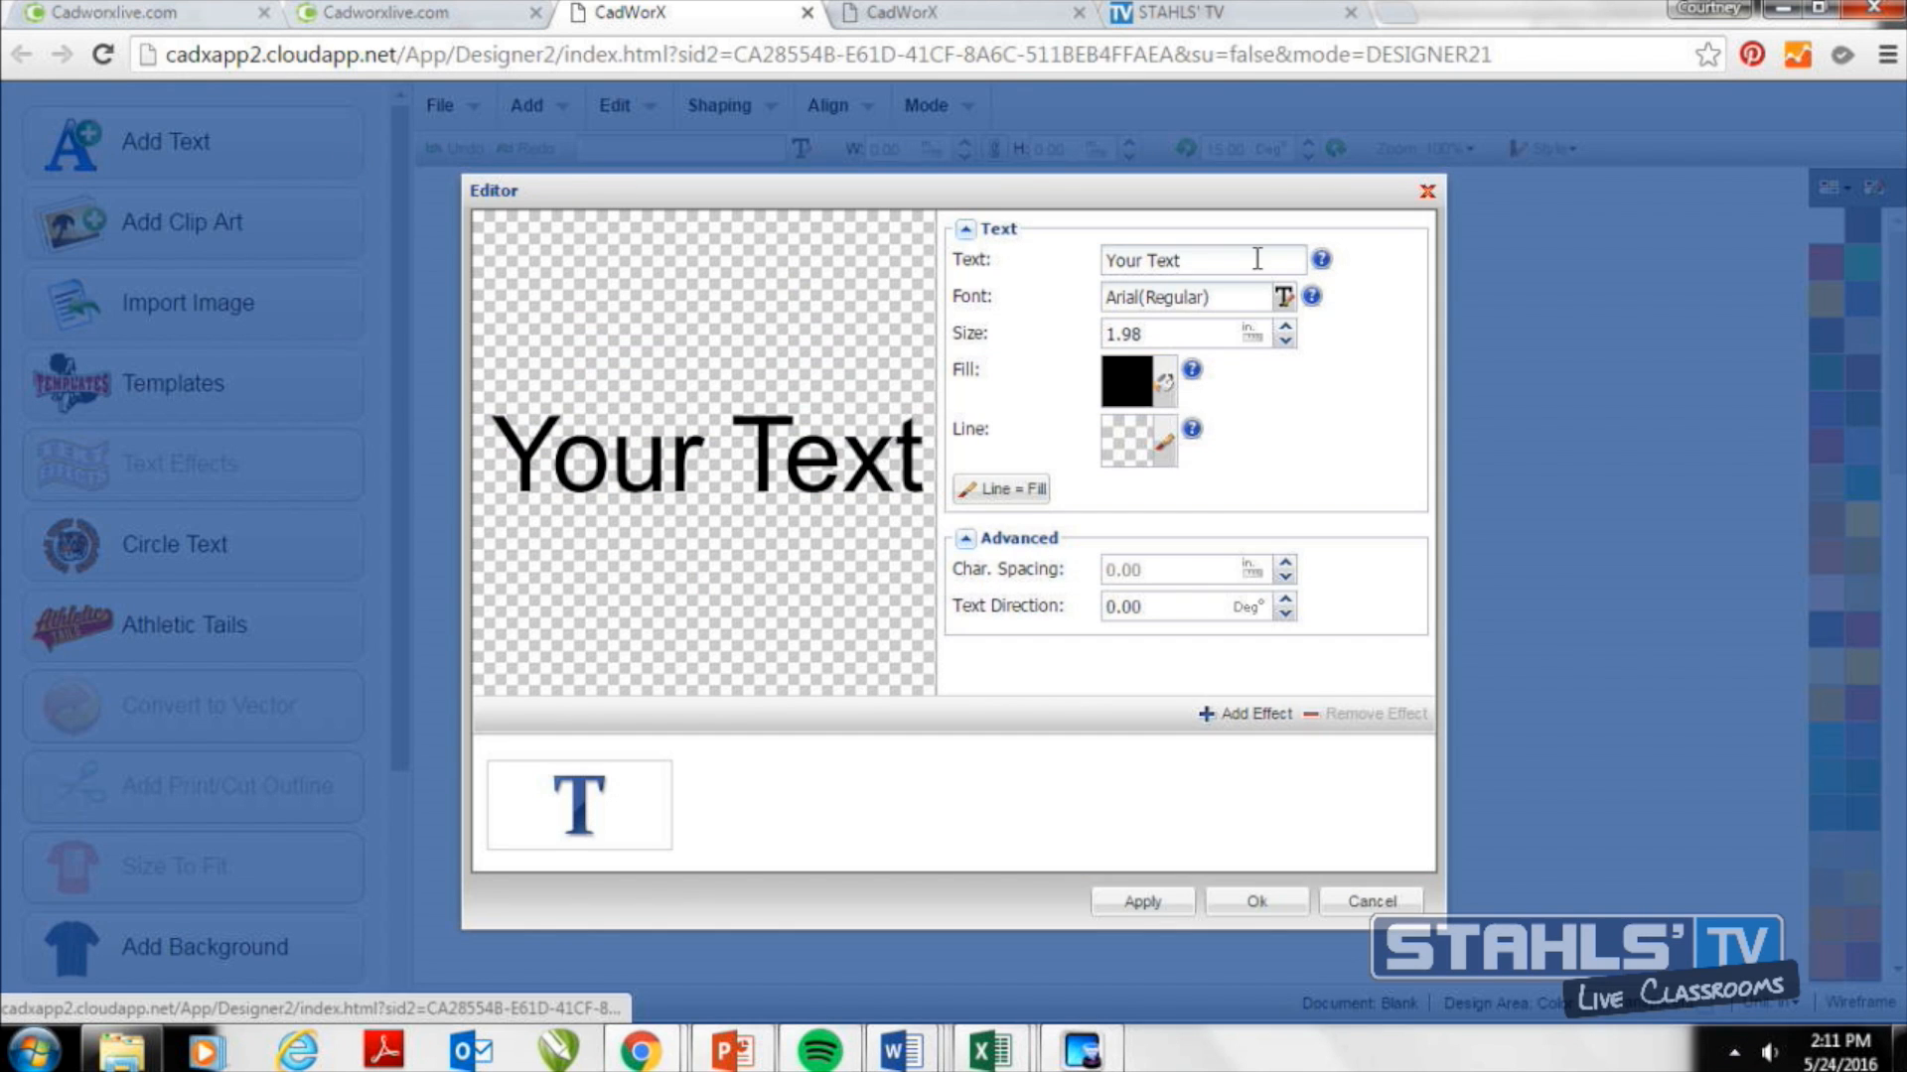
pyautogui.tripleClick(1256, 259)
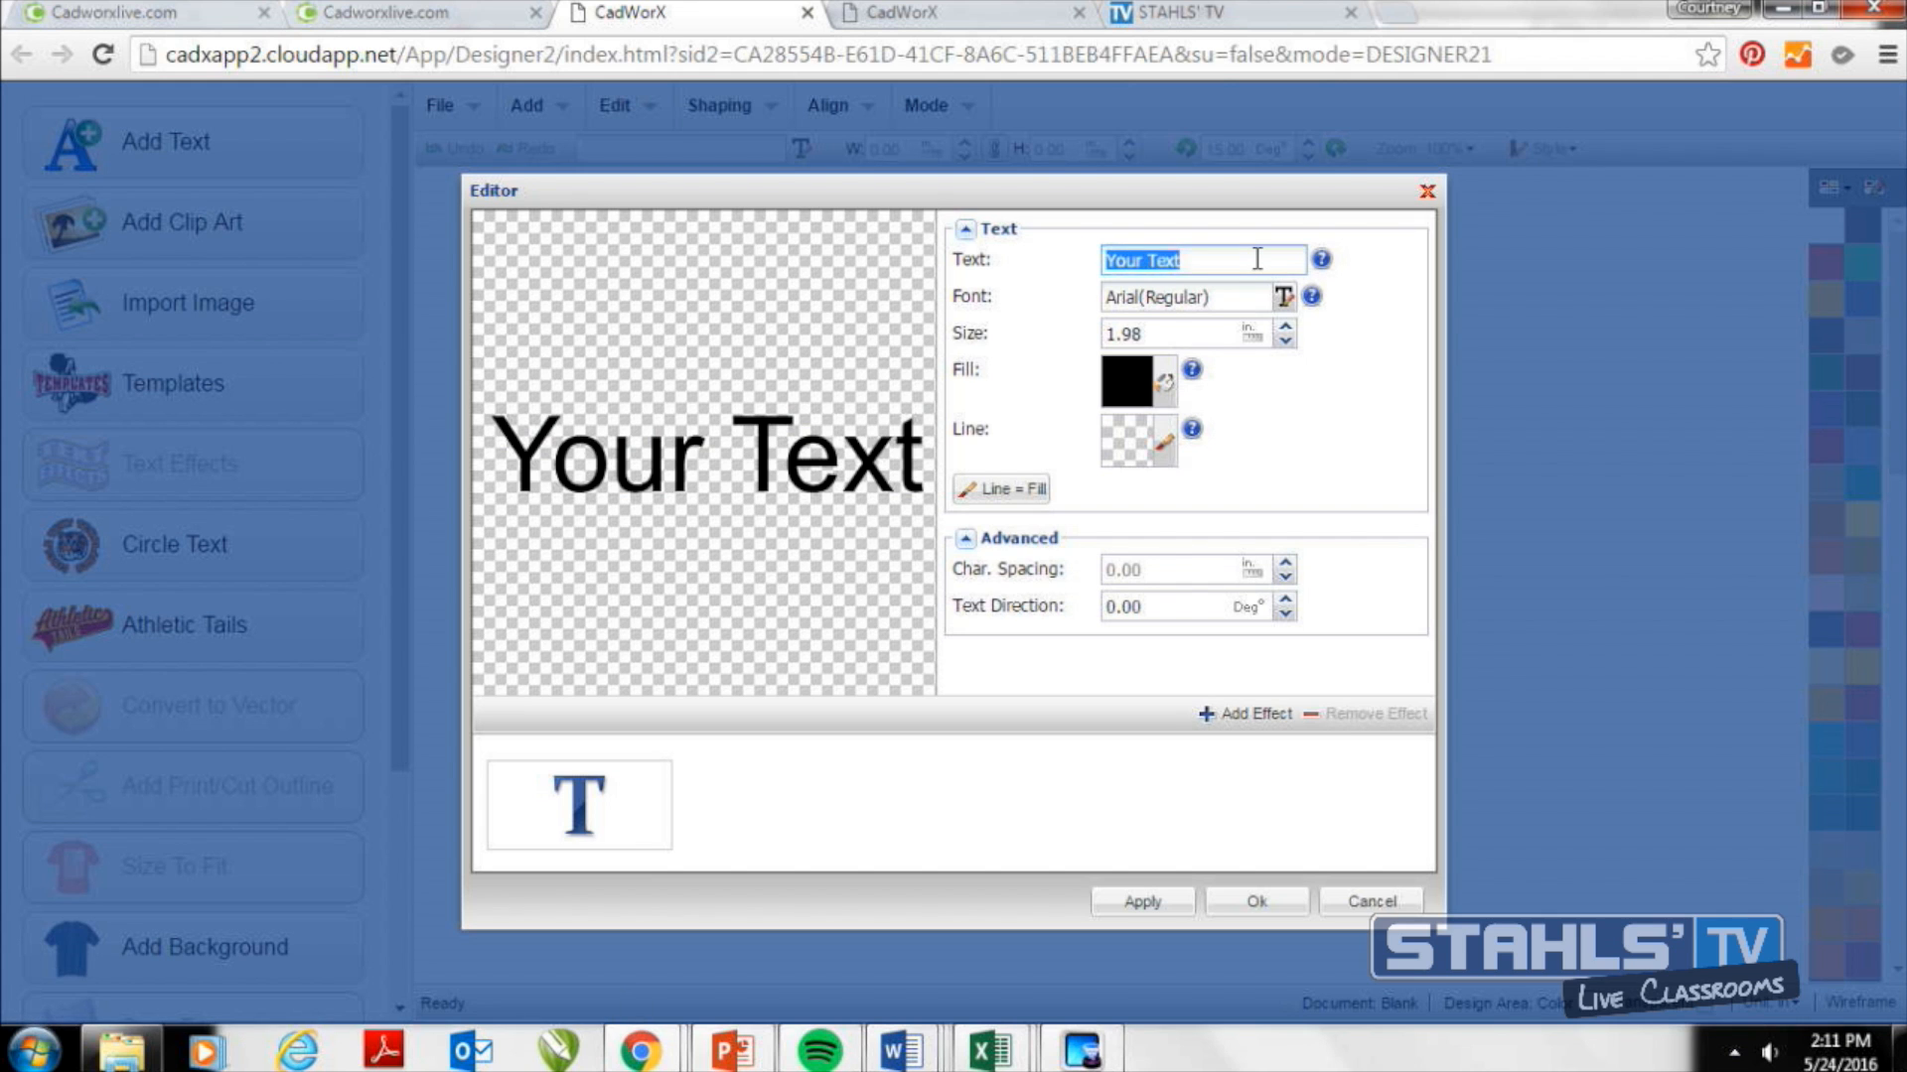
pyautogui.write('M')
pyautogui.click(1282, 300)
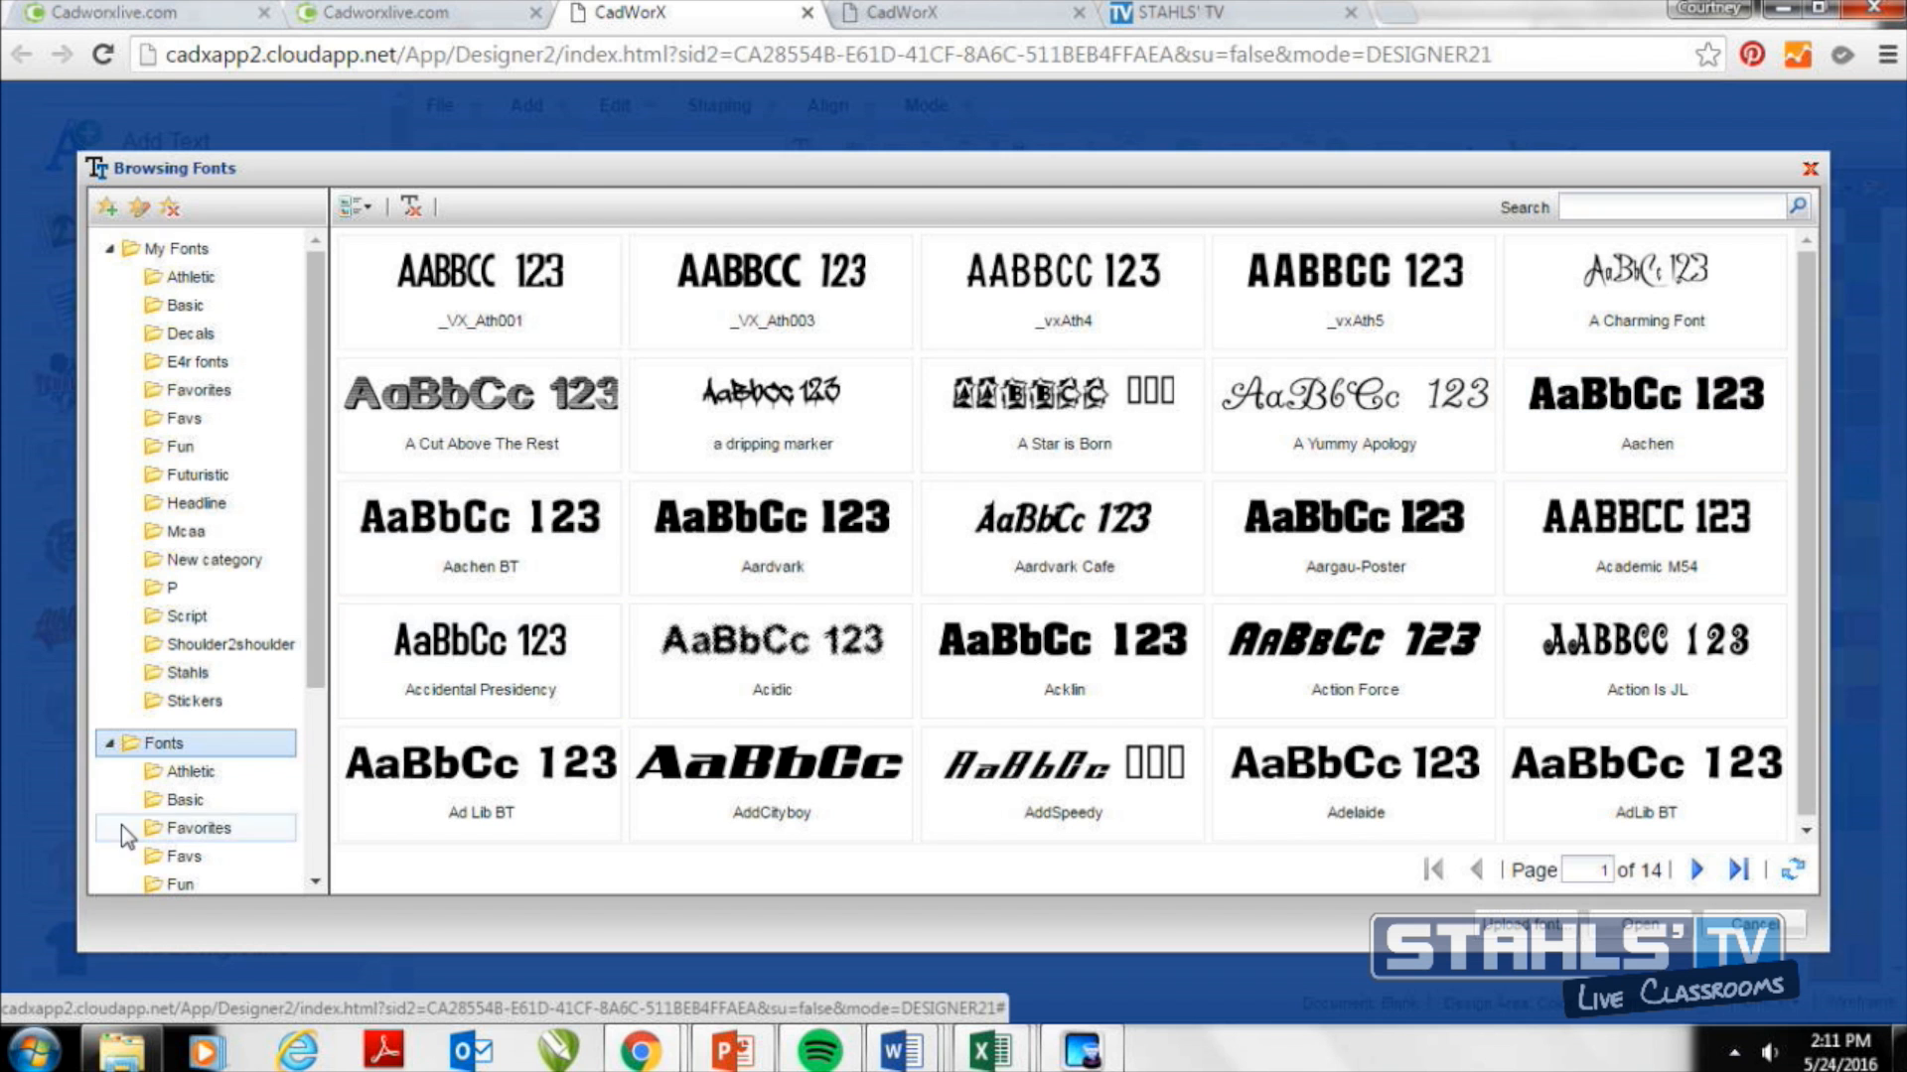
pyautogui.click(183, 773)
pyautogui.doubleClick(1643, 246)
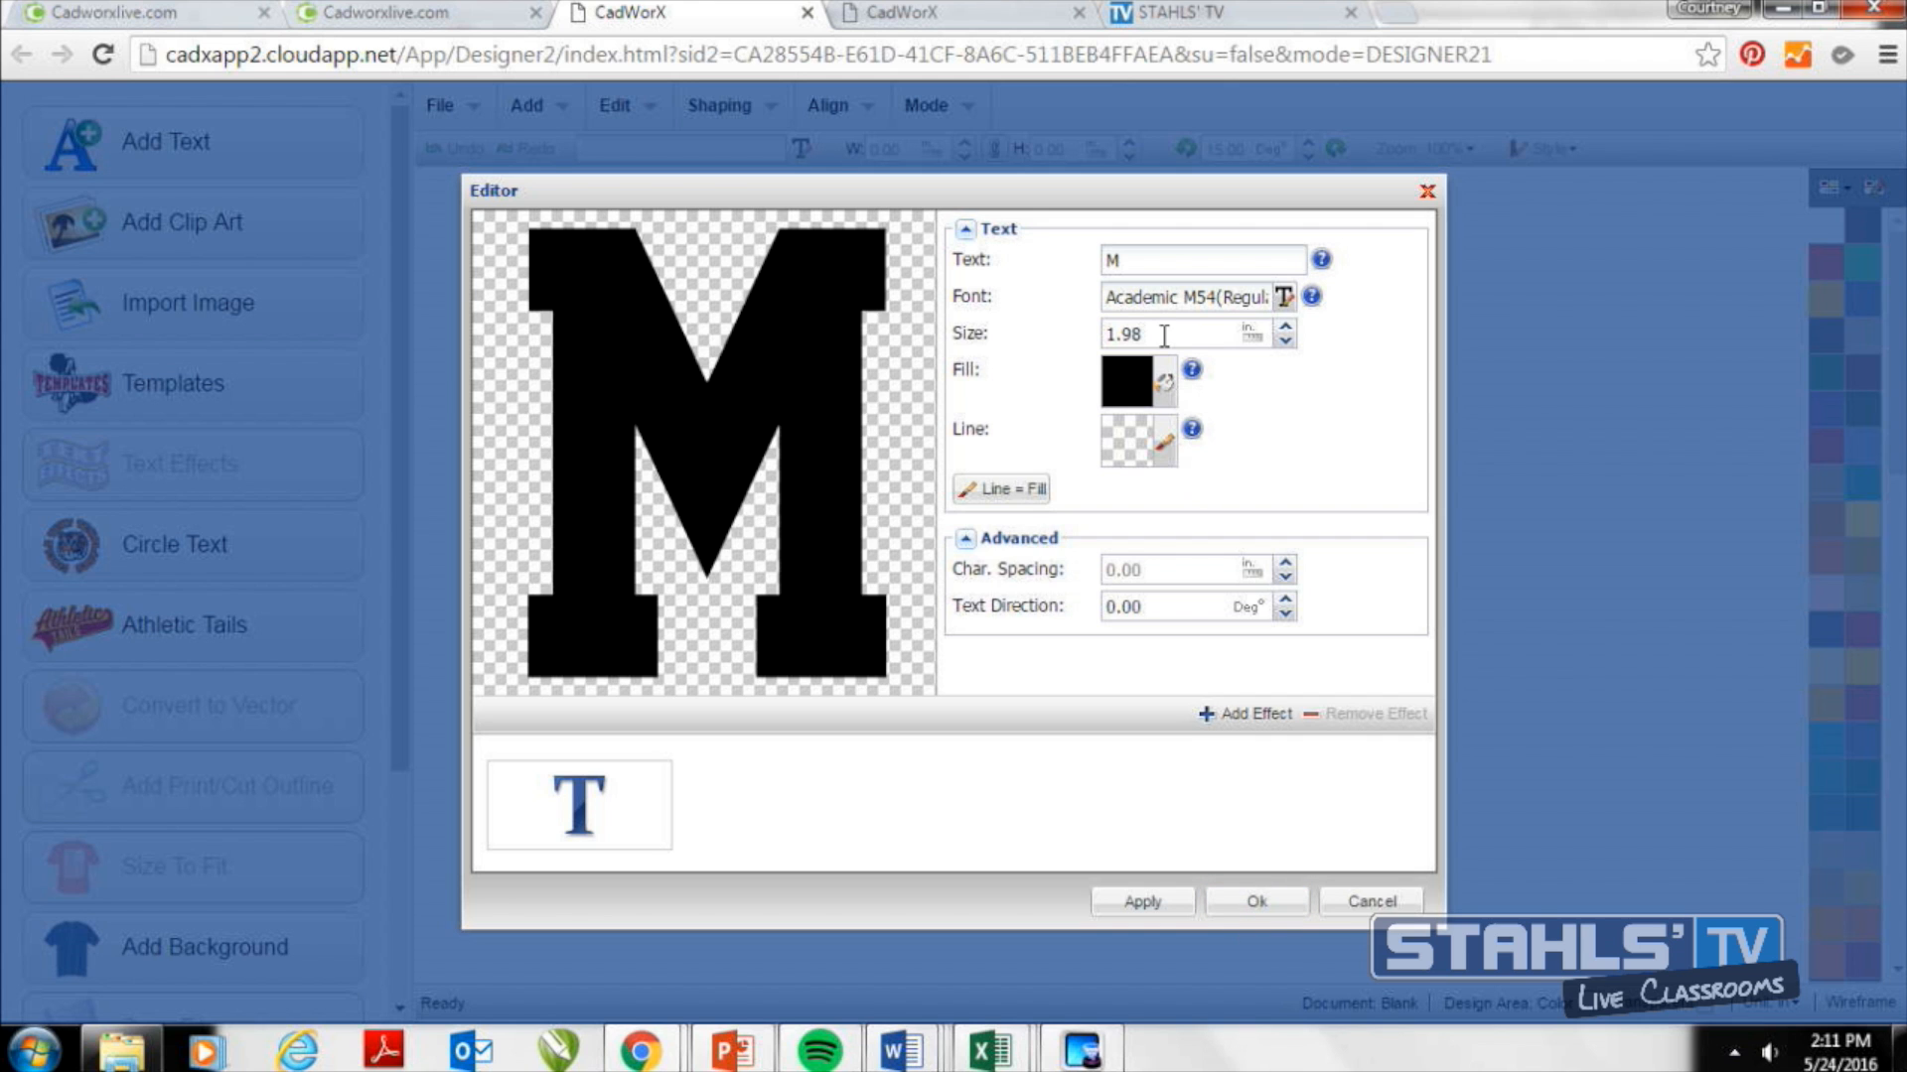
pyautogui.click(1257, 902)
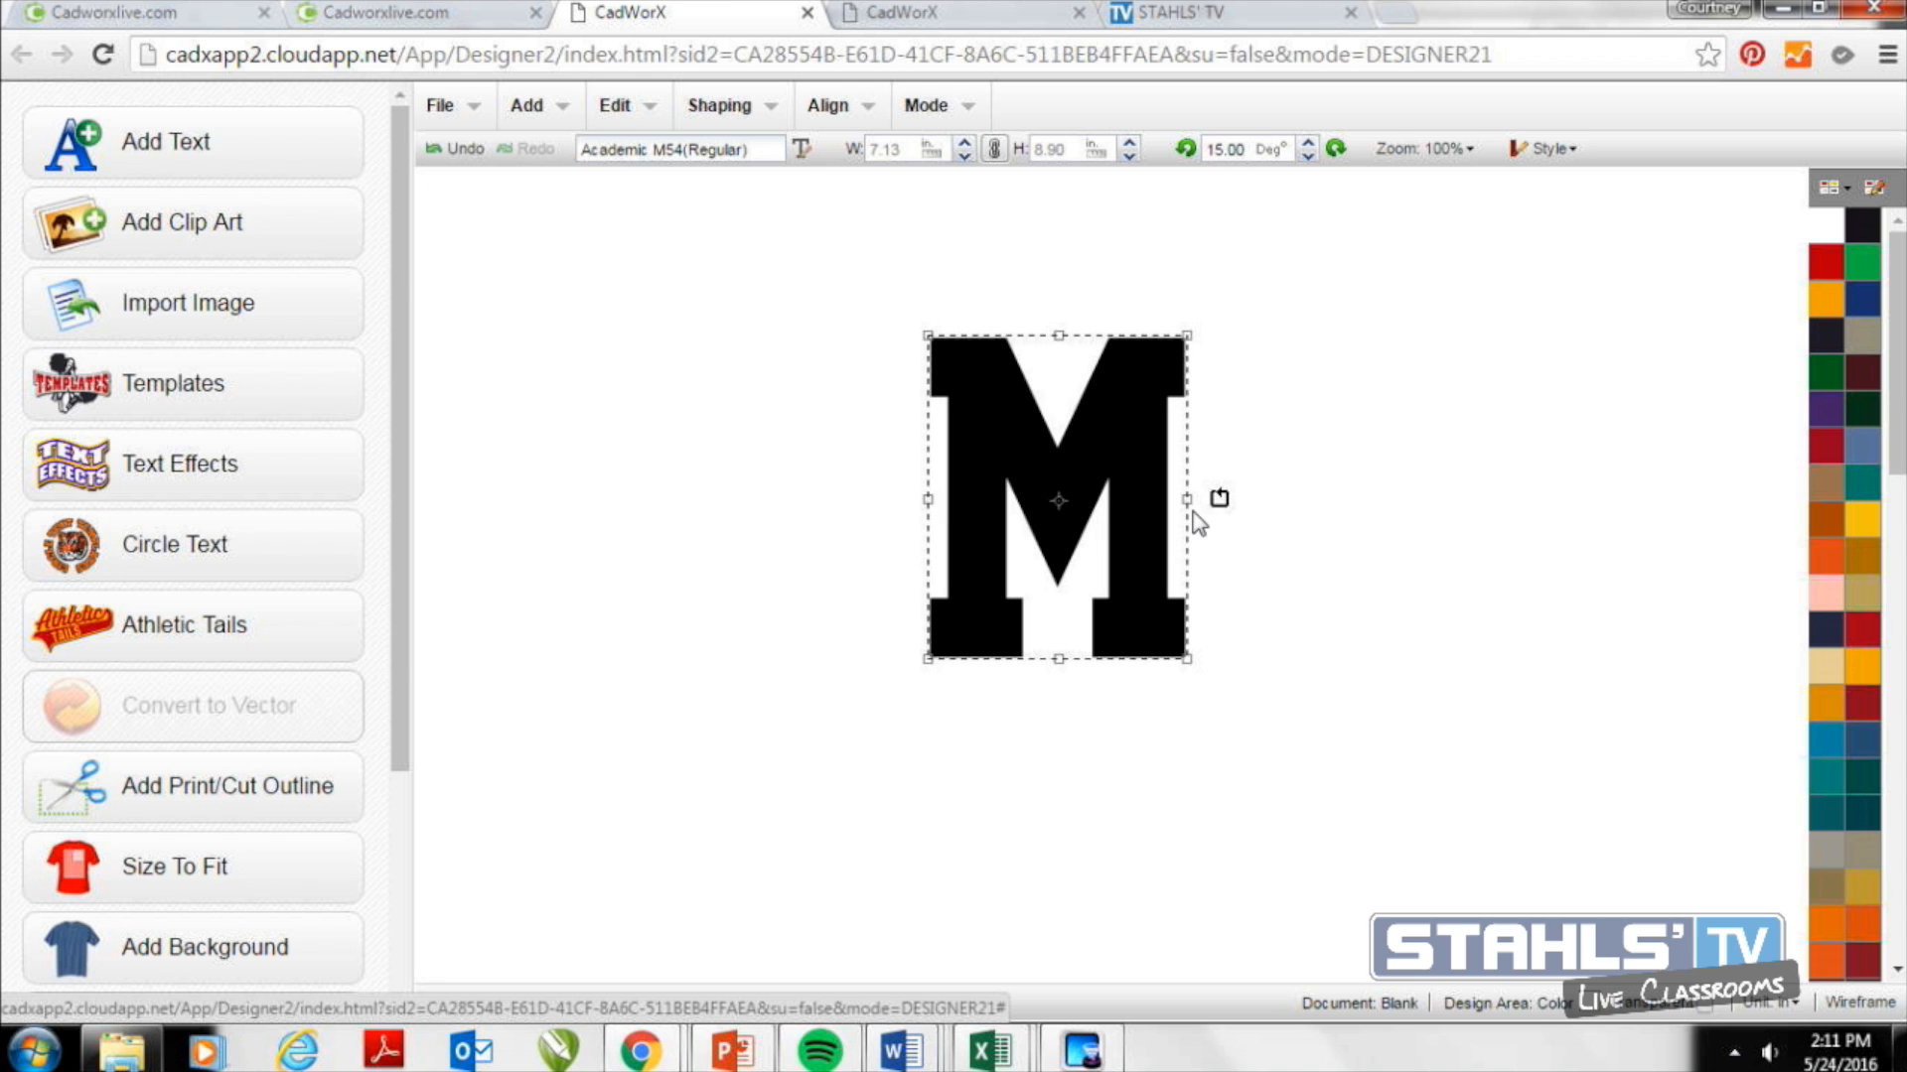
# Stretch the letter M horizontally to about 8.40 inches wide, keeping its height, and deselect it.
pyautogui.moveTo(1189, 498); pyautogui.dragTo(1236, 499)
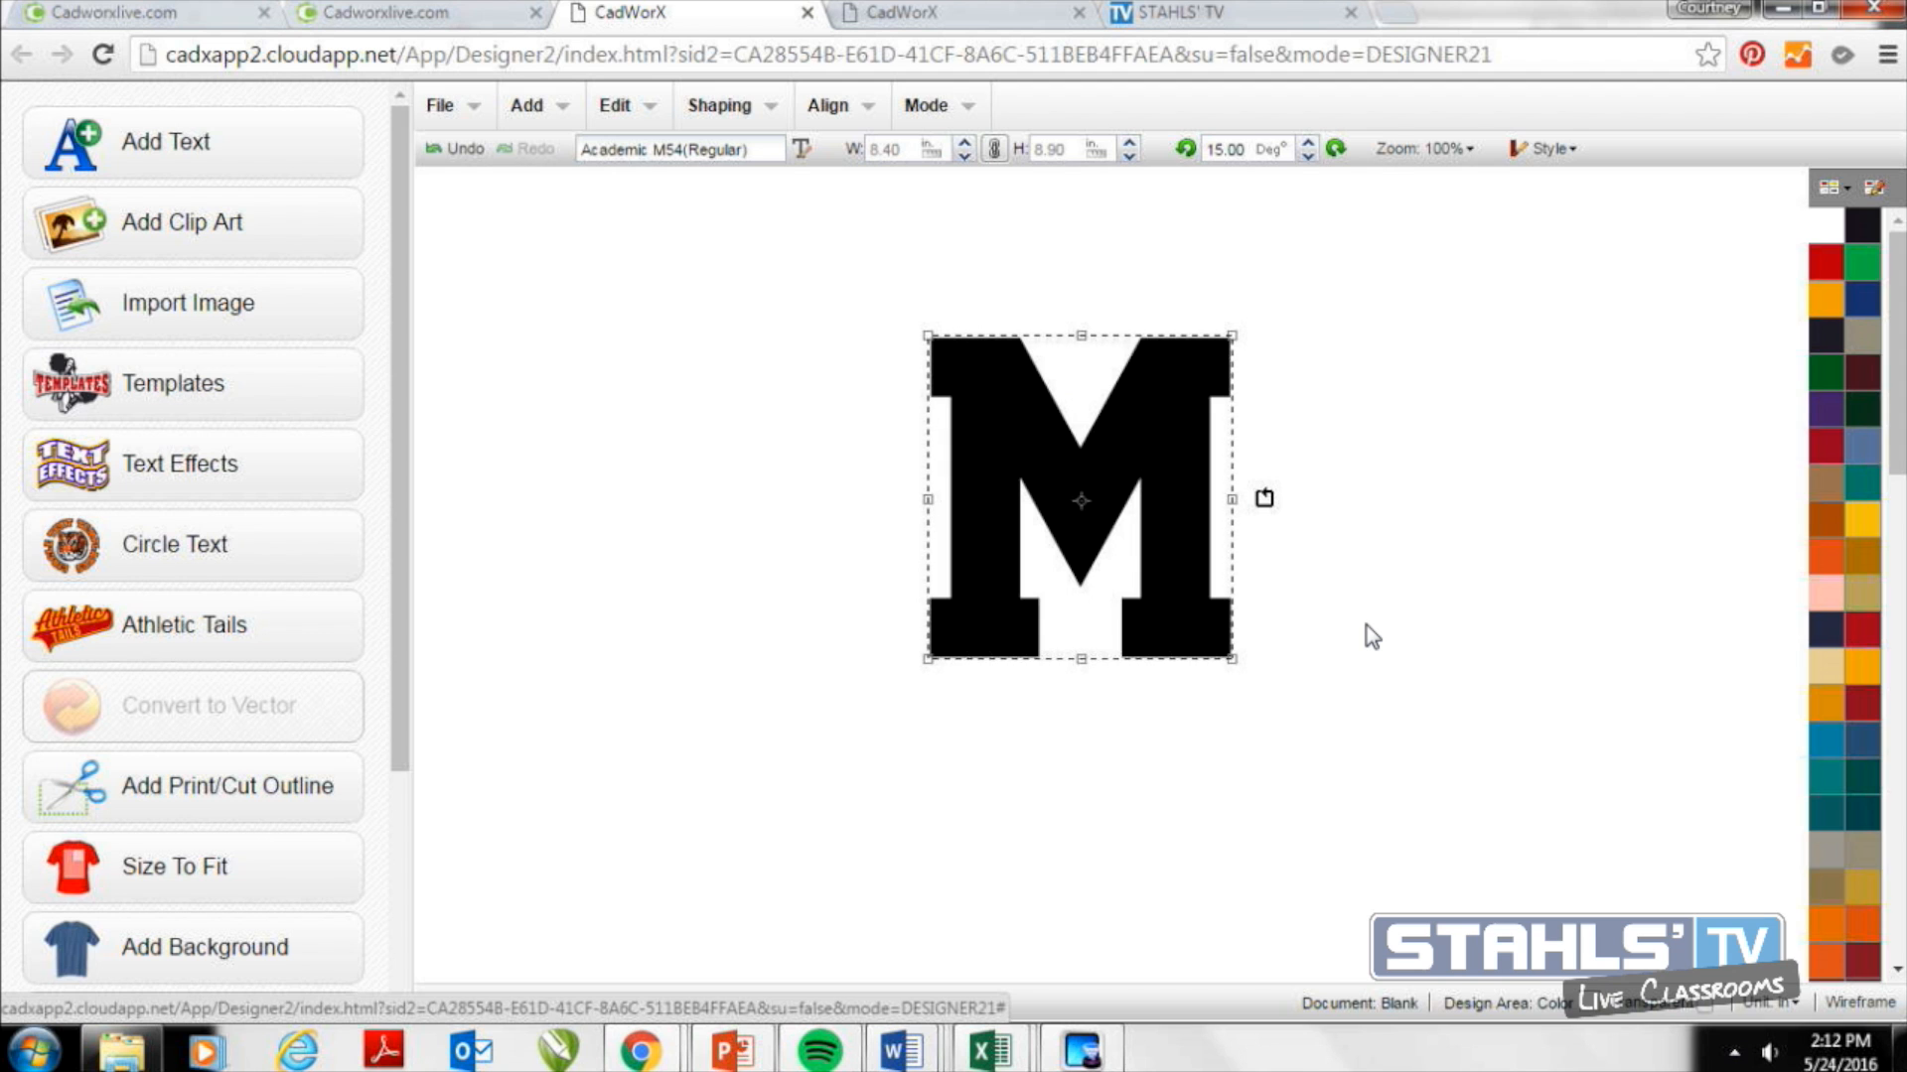
pyautogui.click(840, 471)
pyautogui.moveTo(834, 452); pyautogui.dragTo(1368, 545)
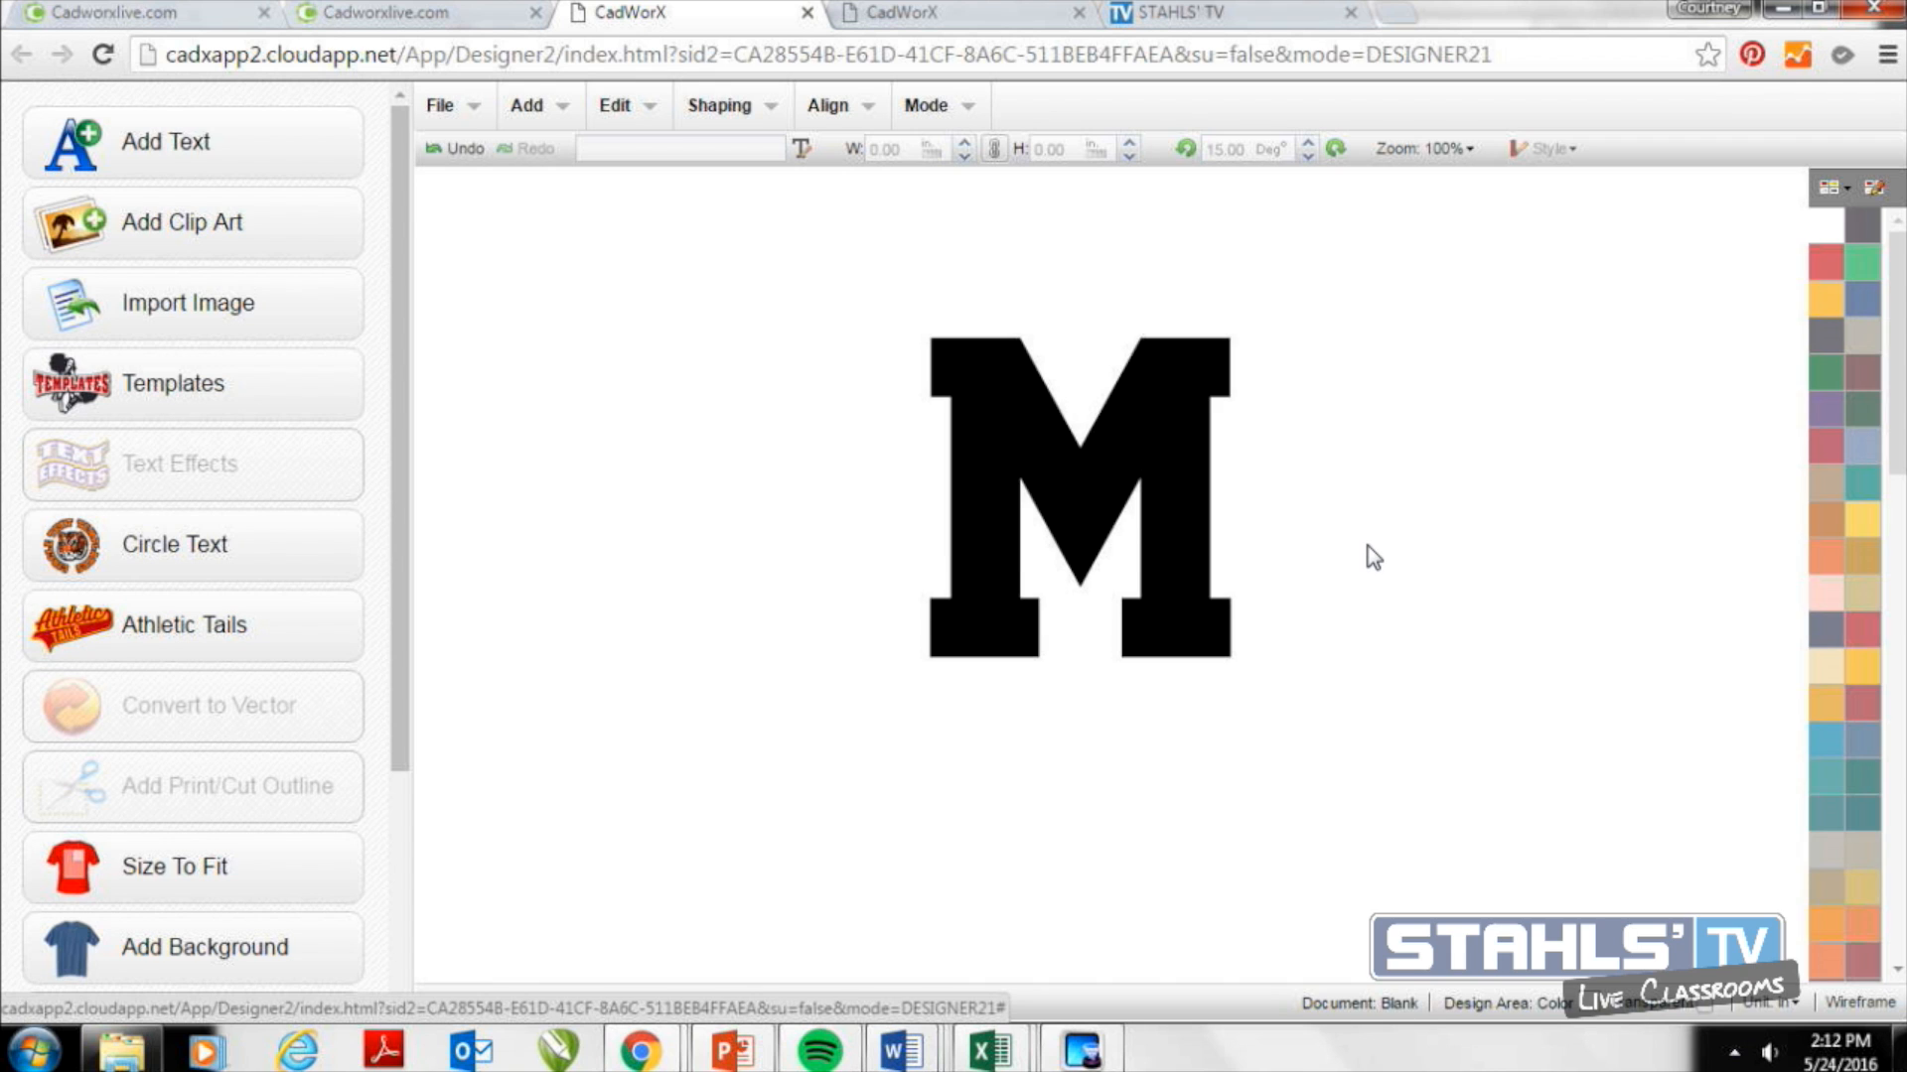
# Add the text "Mustangs" in the script font BrodyD.
pyautogui.click(314, 132)
pyautogui.tripleClick(1182, 263)
pyautogui.write('Mustangs')
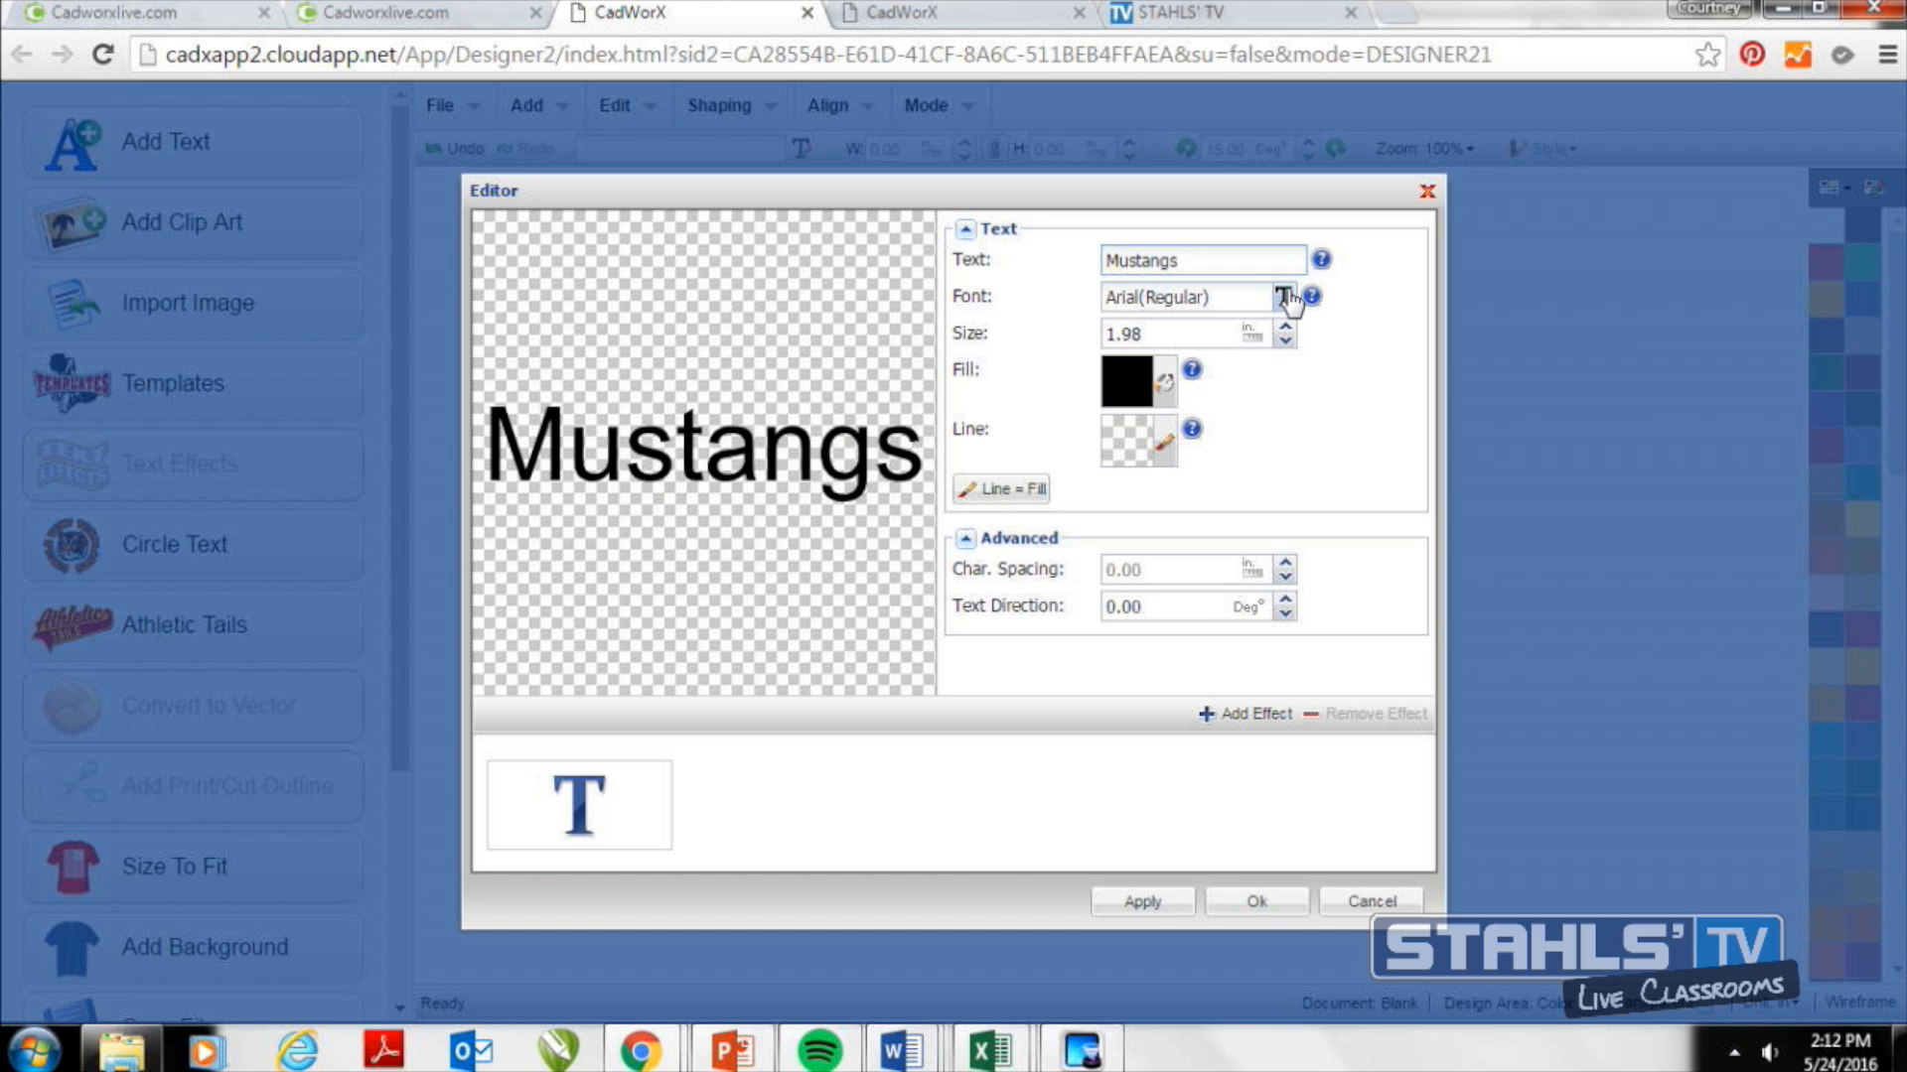
pyautogui.click(1284, 295)
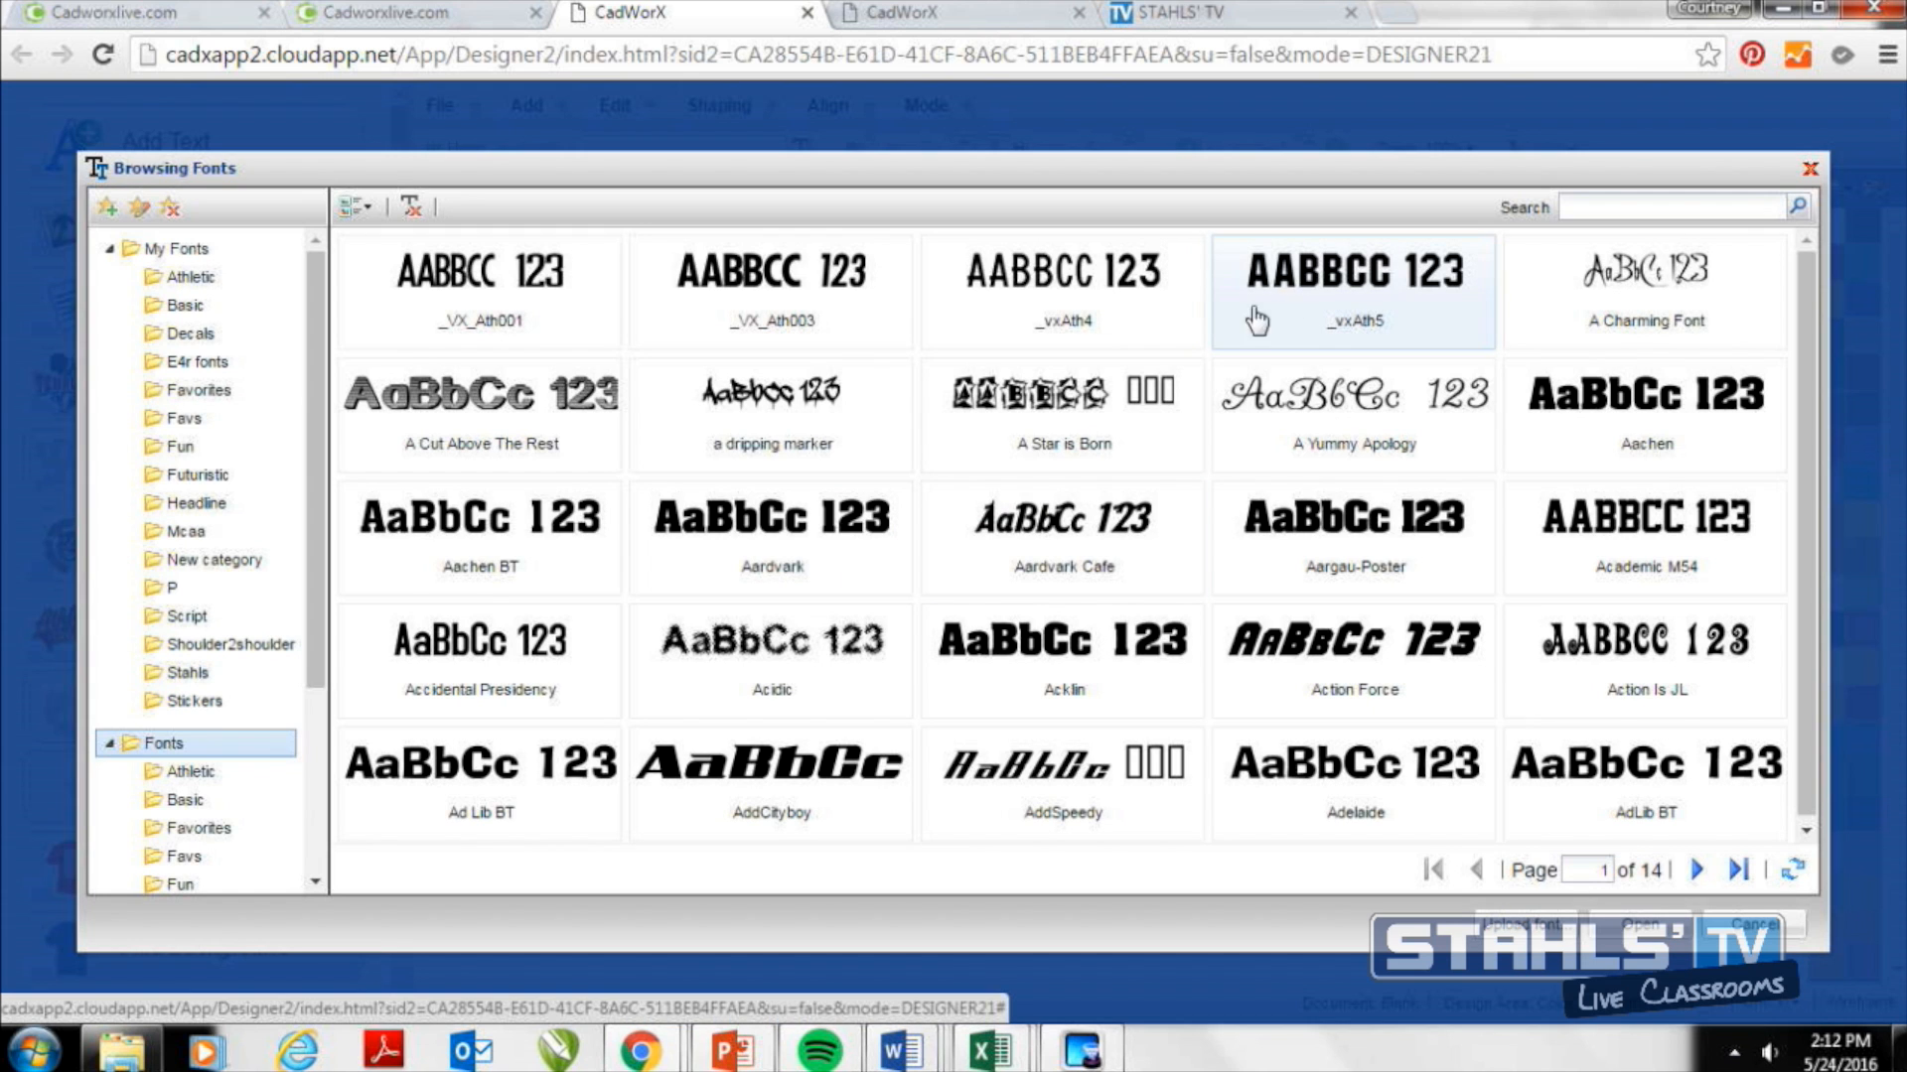
pyautogui.scroll(-3, 320, 803)
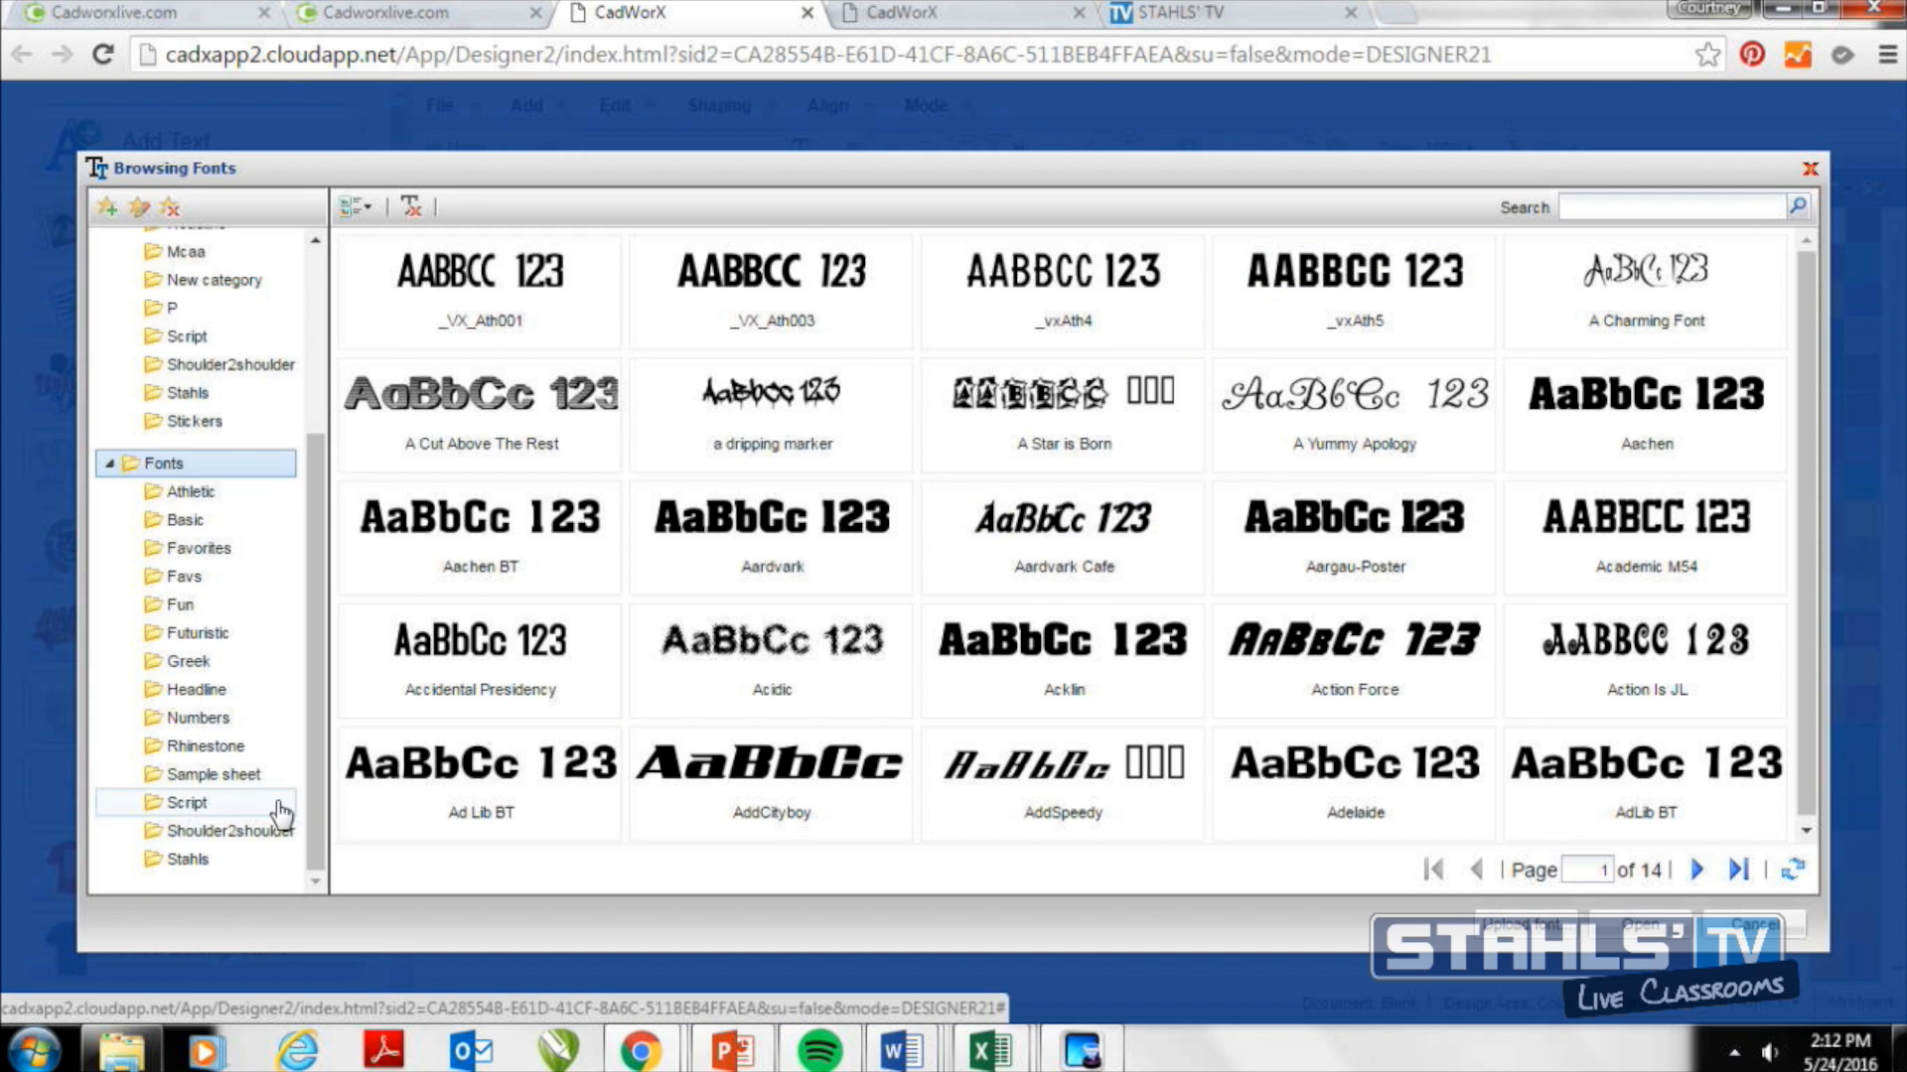
pyautogui.click(278, 805)
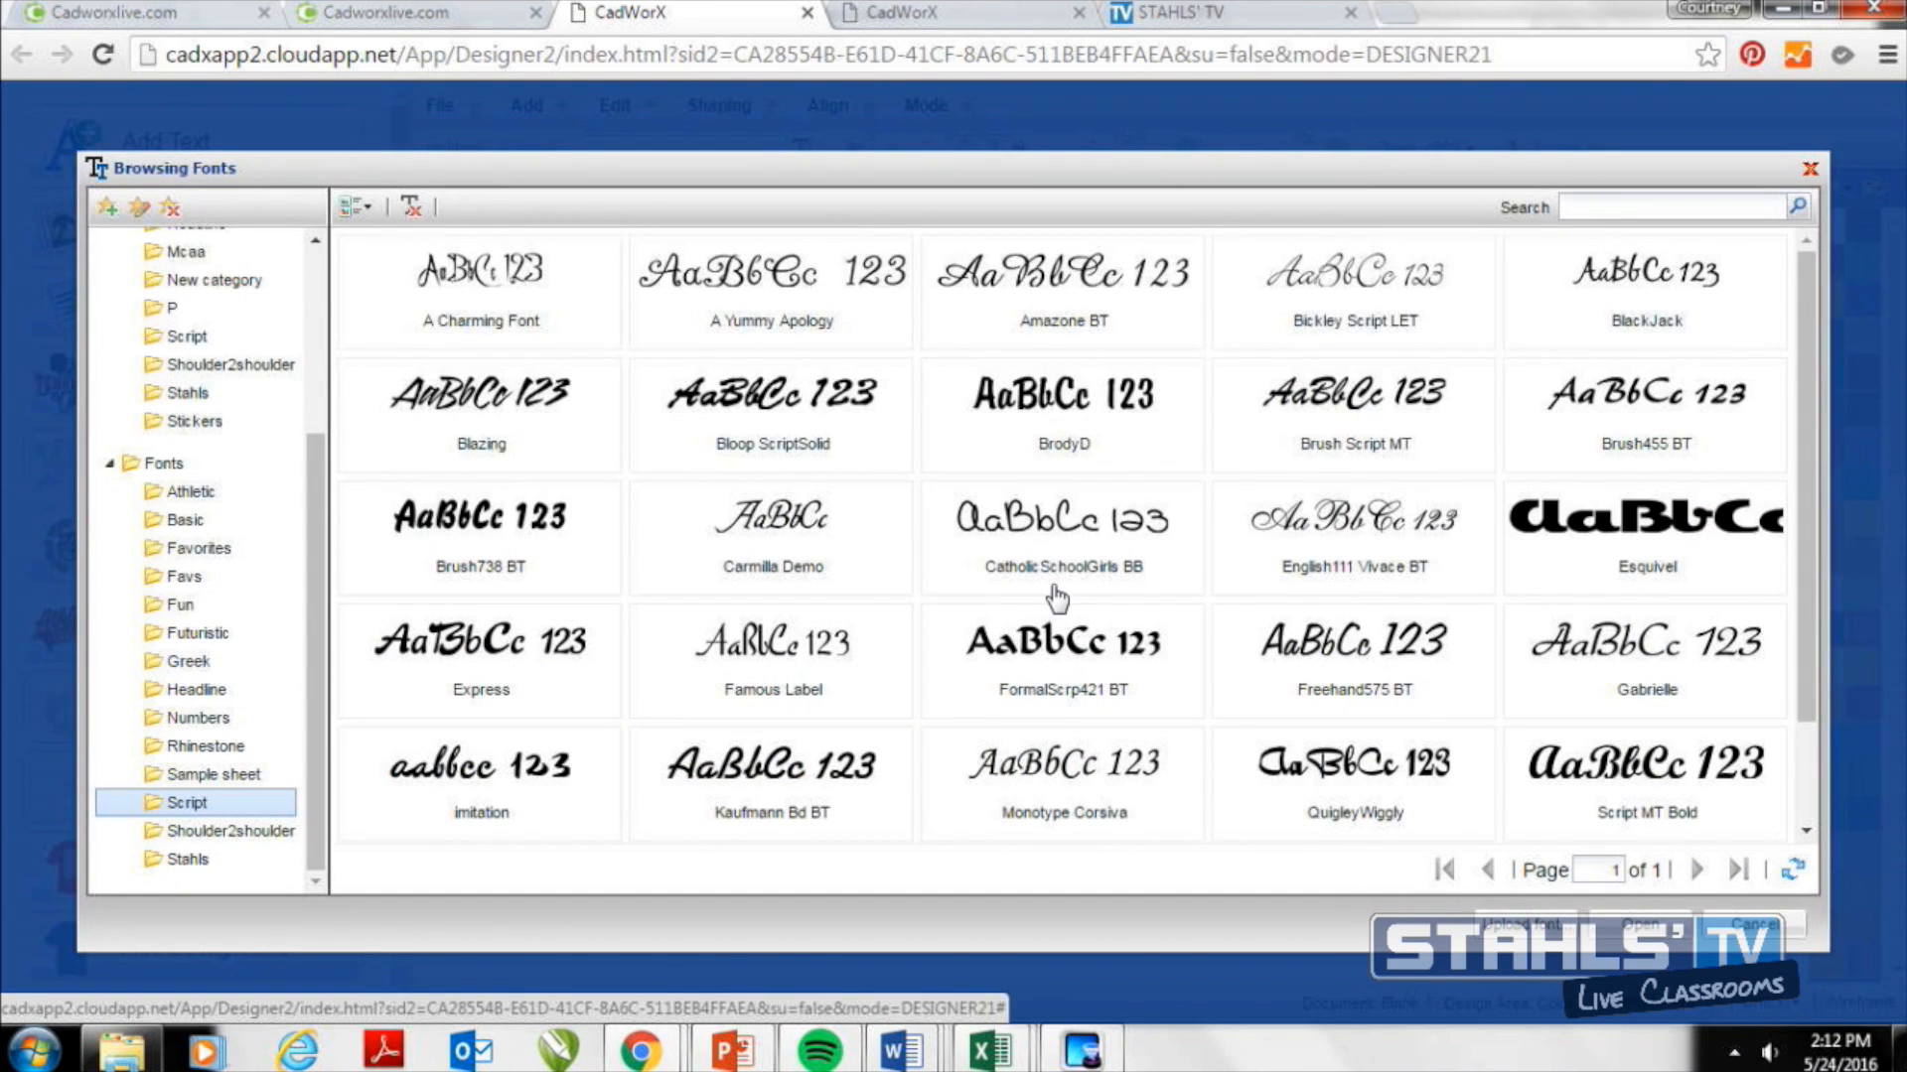
pyautogui.doubleClick(1043, 434)
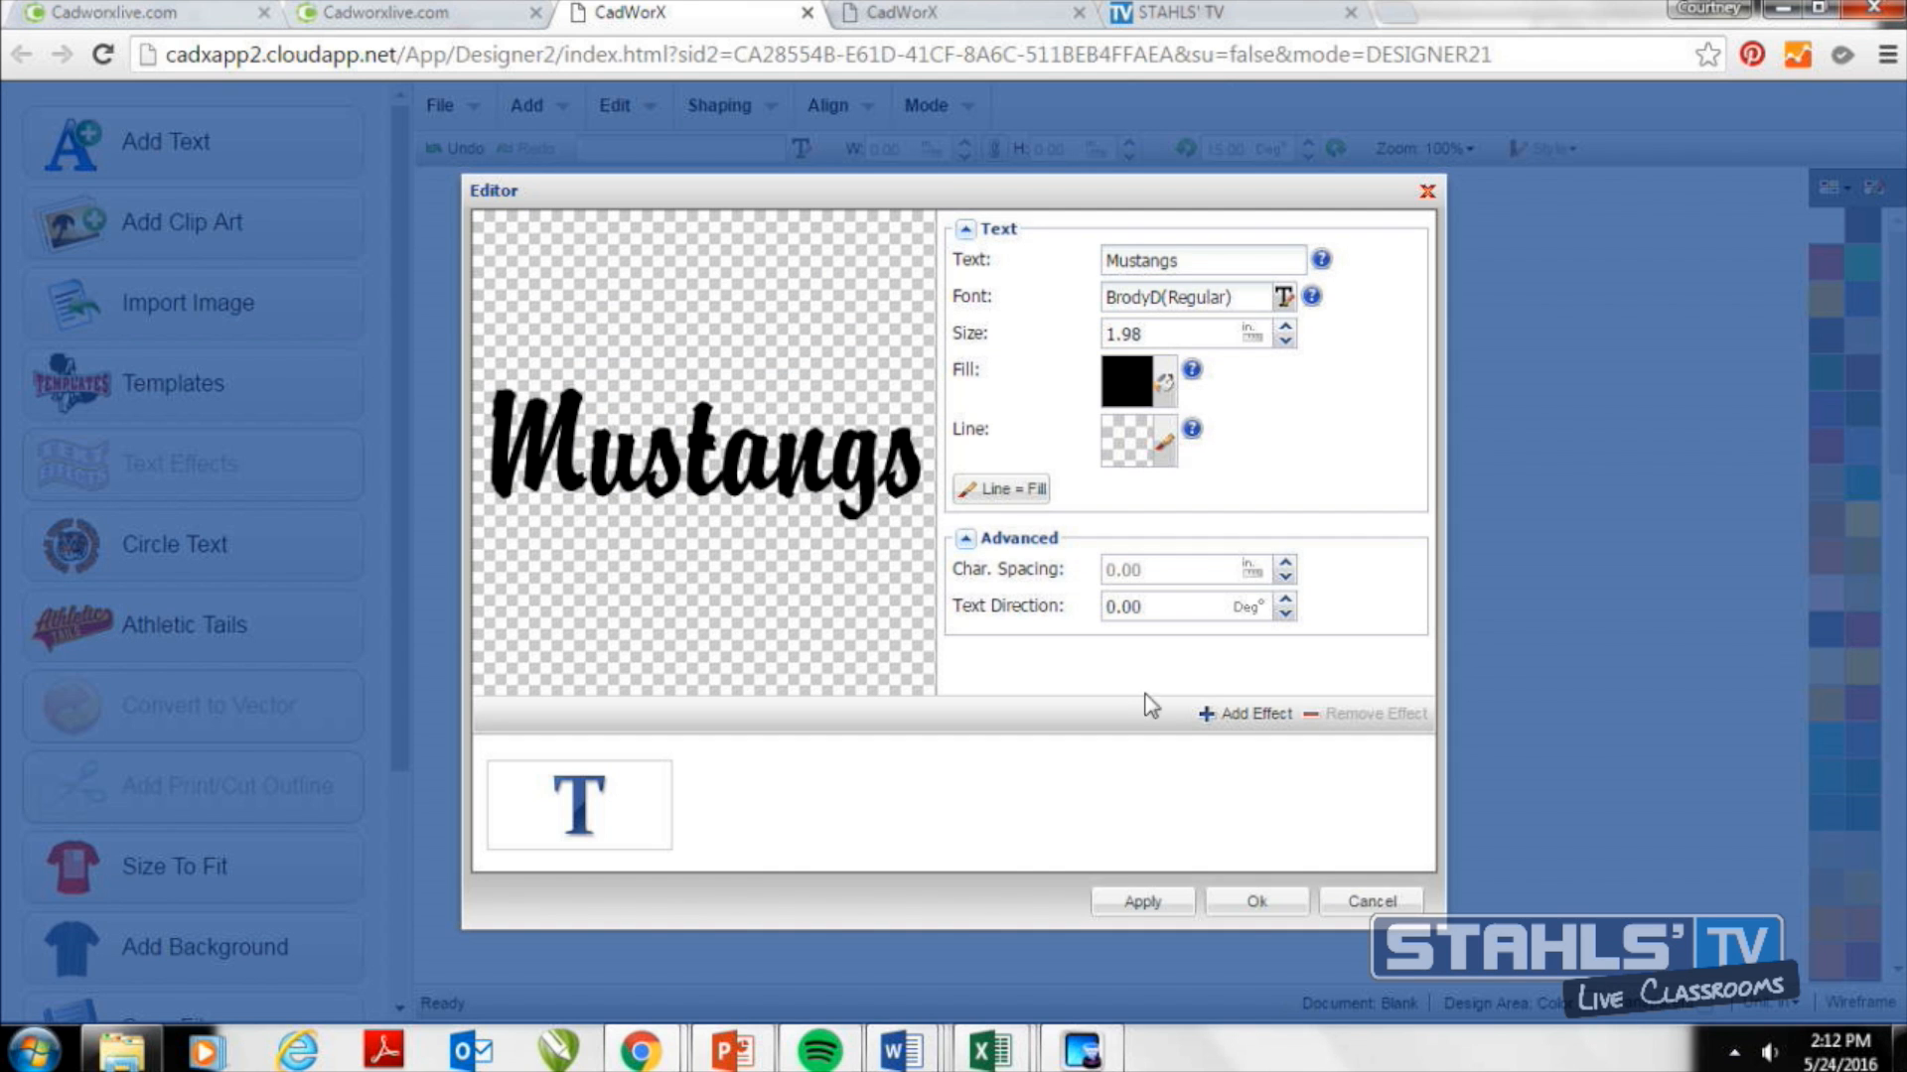
pyautogui.click(1257, 901)
# Shift the letter M slightly down and to the left, and color the Mustangs text red.
pyautogui.moveTo(1175, 634); pyautogui.dragTo(1144, 648)
pyautogui.click(1238, 594)
pyautogui.click(1813, 264)
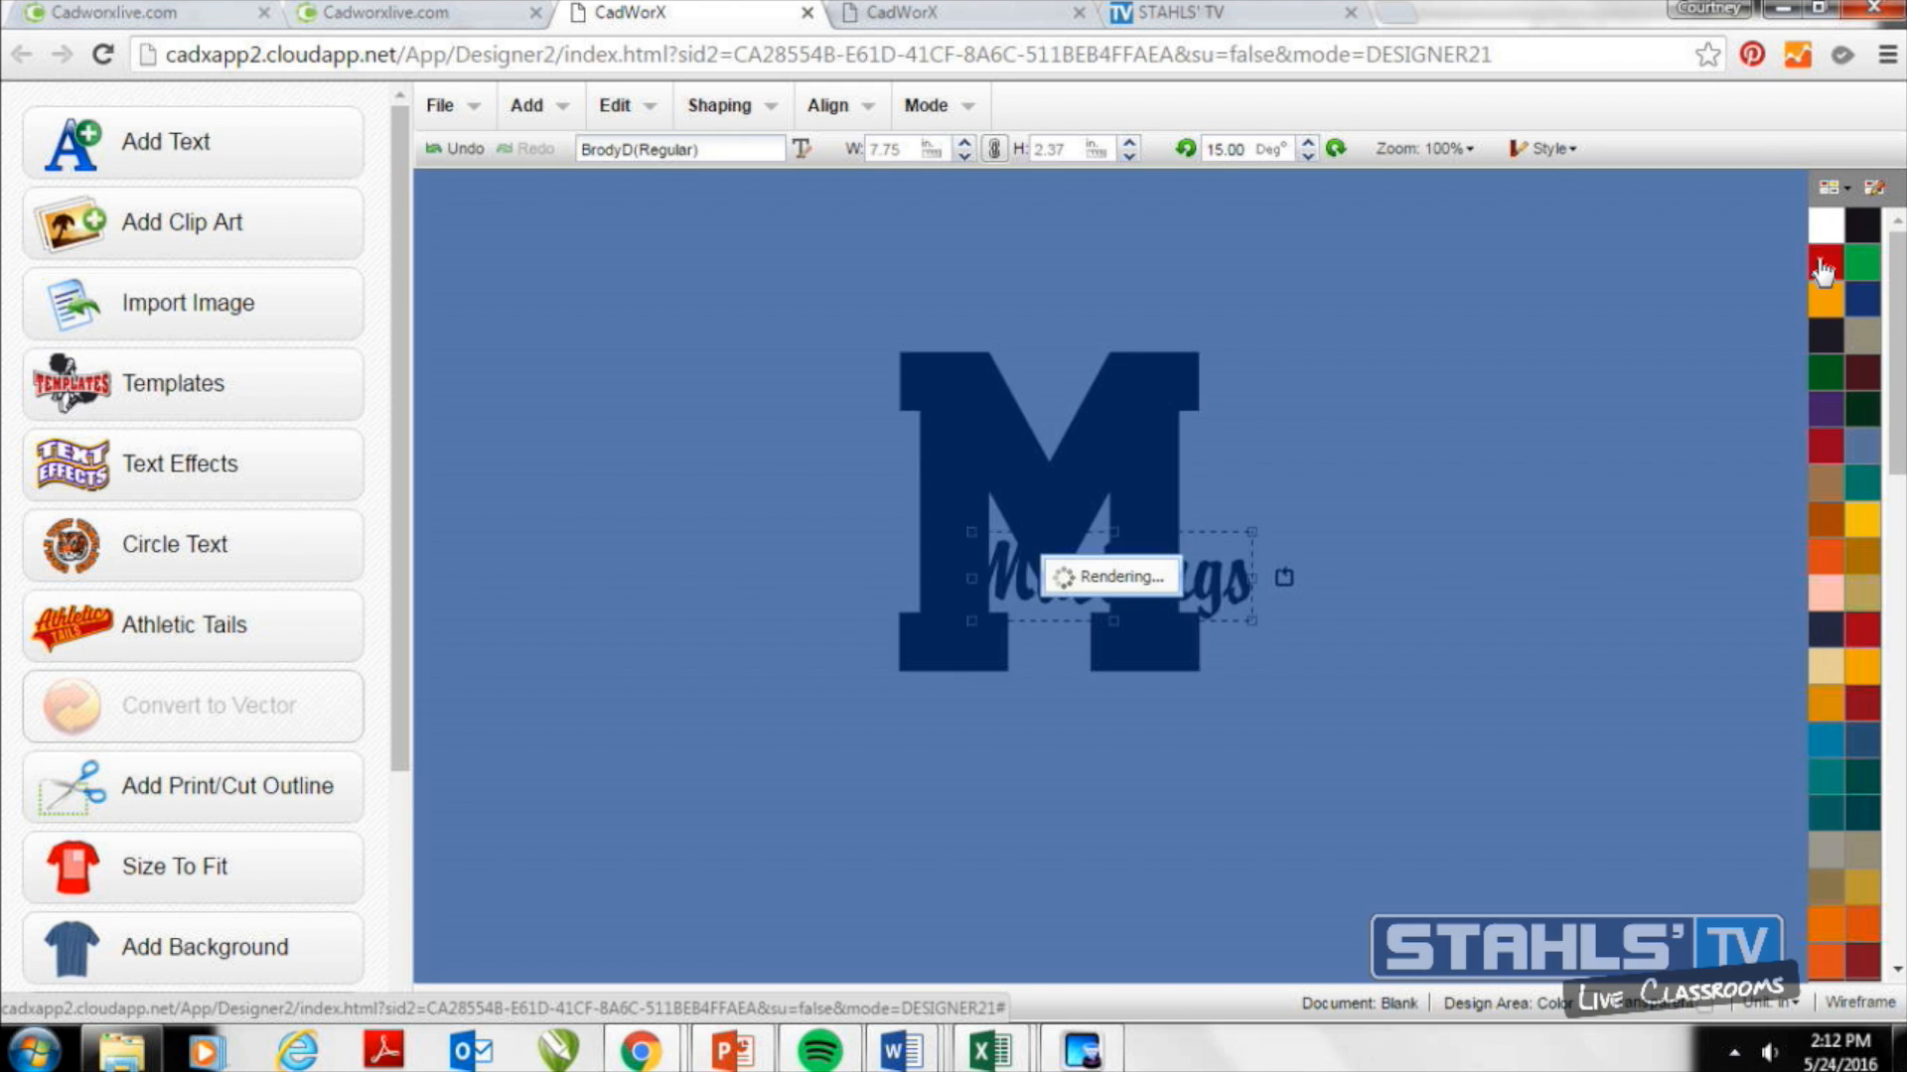
# Center the red Mustangs text across the middle of the M and enlarge it to about 9.33 by 2.86 inches.
pyautogui.moveTo(1218, 582); pyautogui.dragTo(1162, 523)
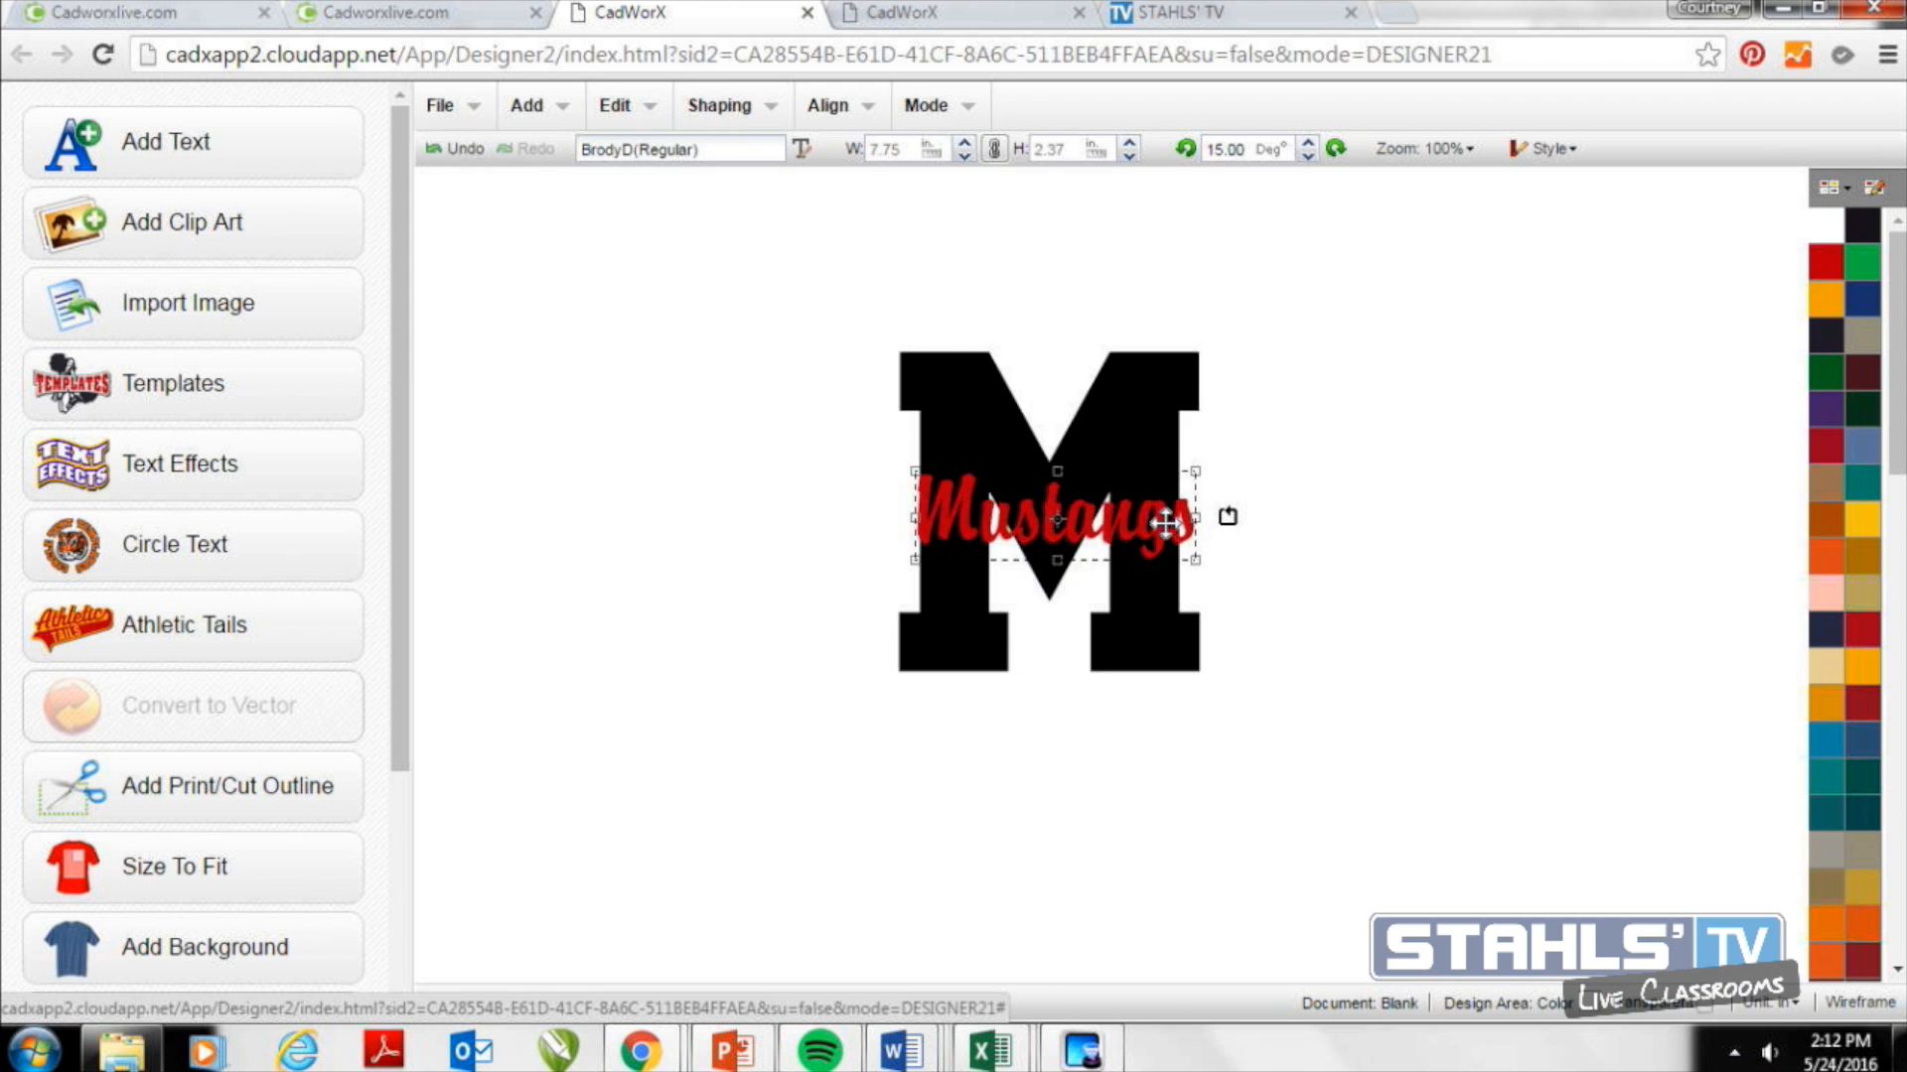
pyautogui.moveTo(1192, 561); pyautogui.dragTo(1164, 531)
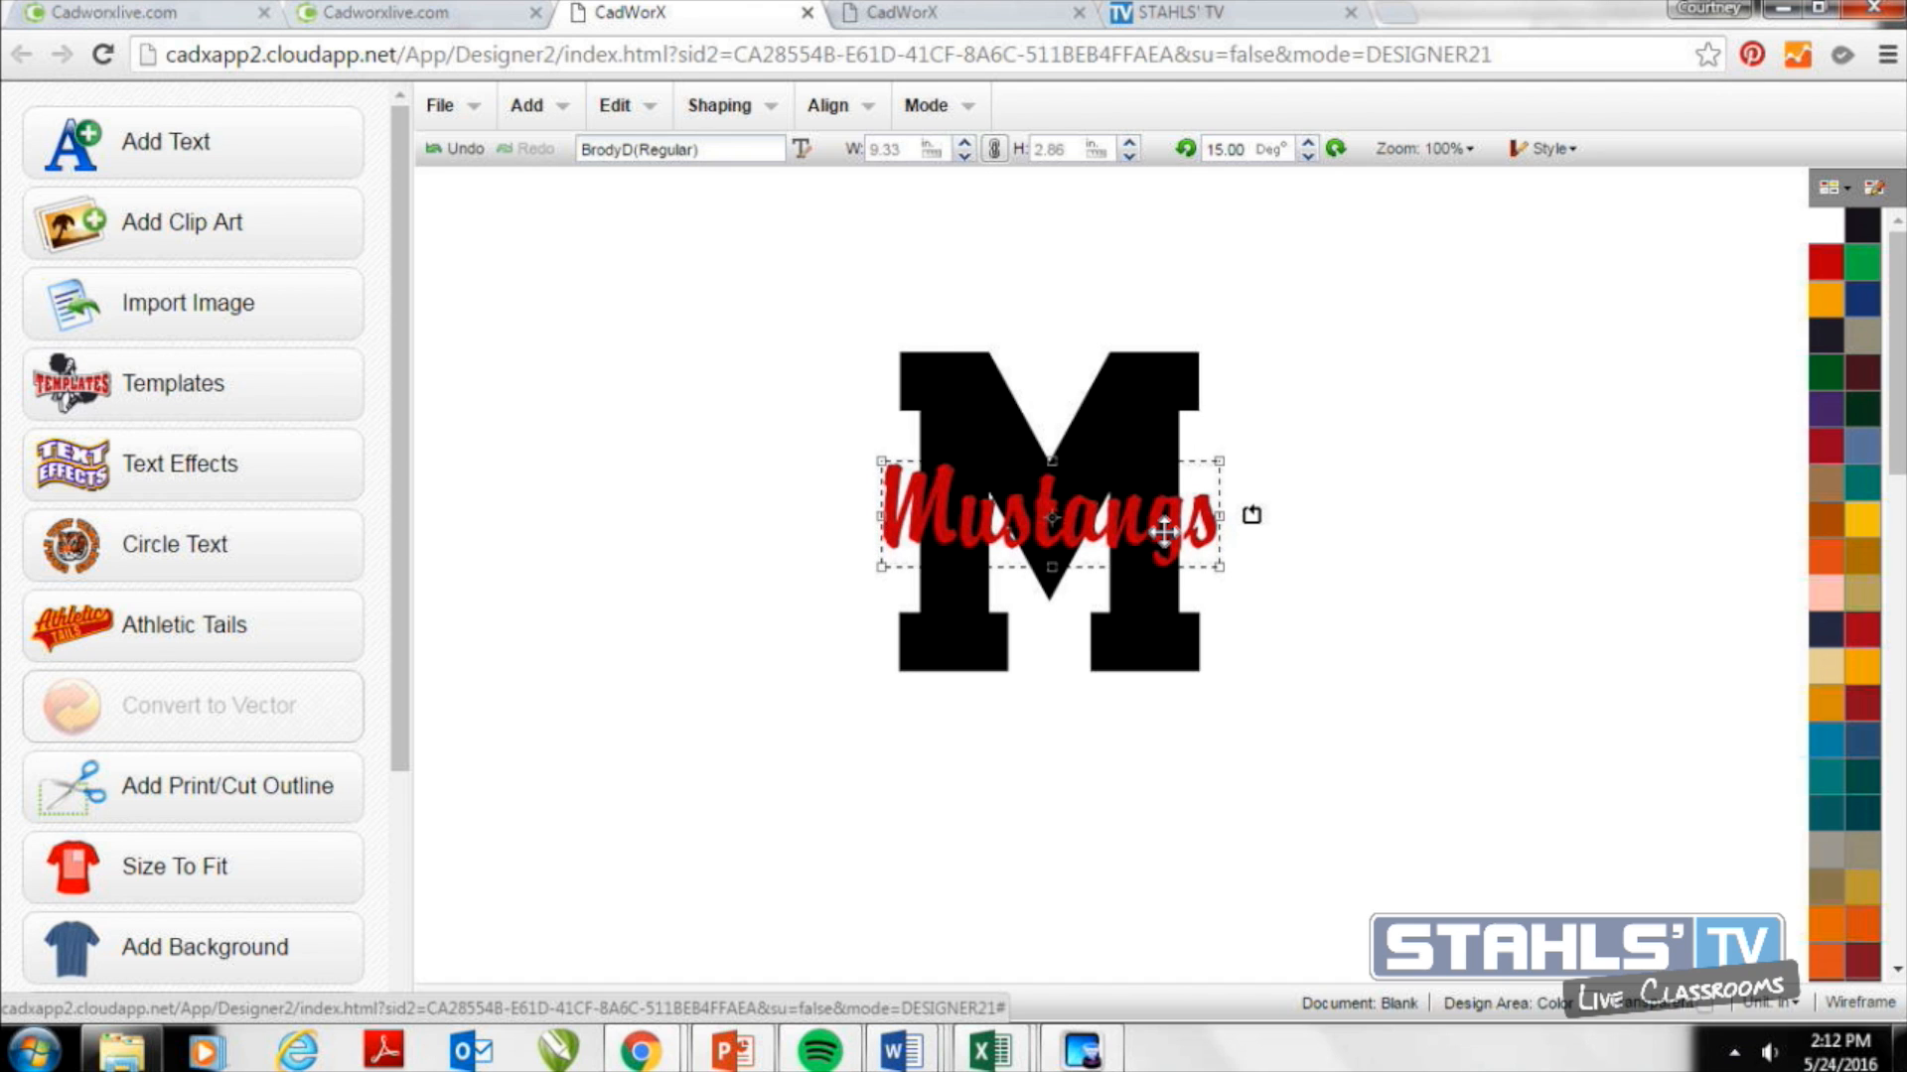
pyautogui.moveTo(1163, 532); pyautogui.dragTo(1163, 534)
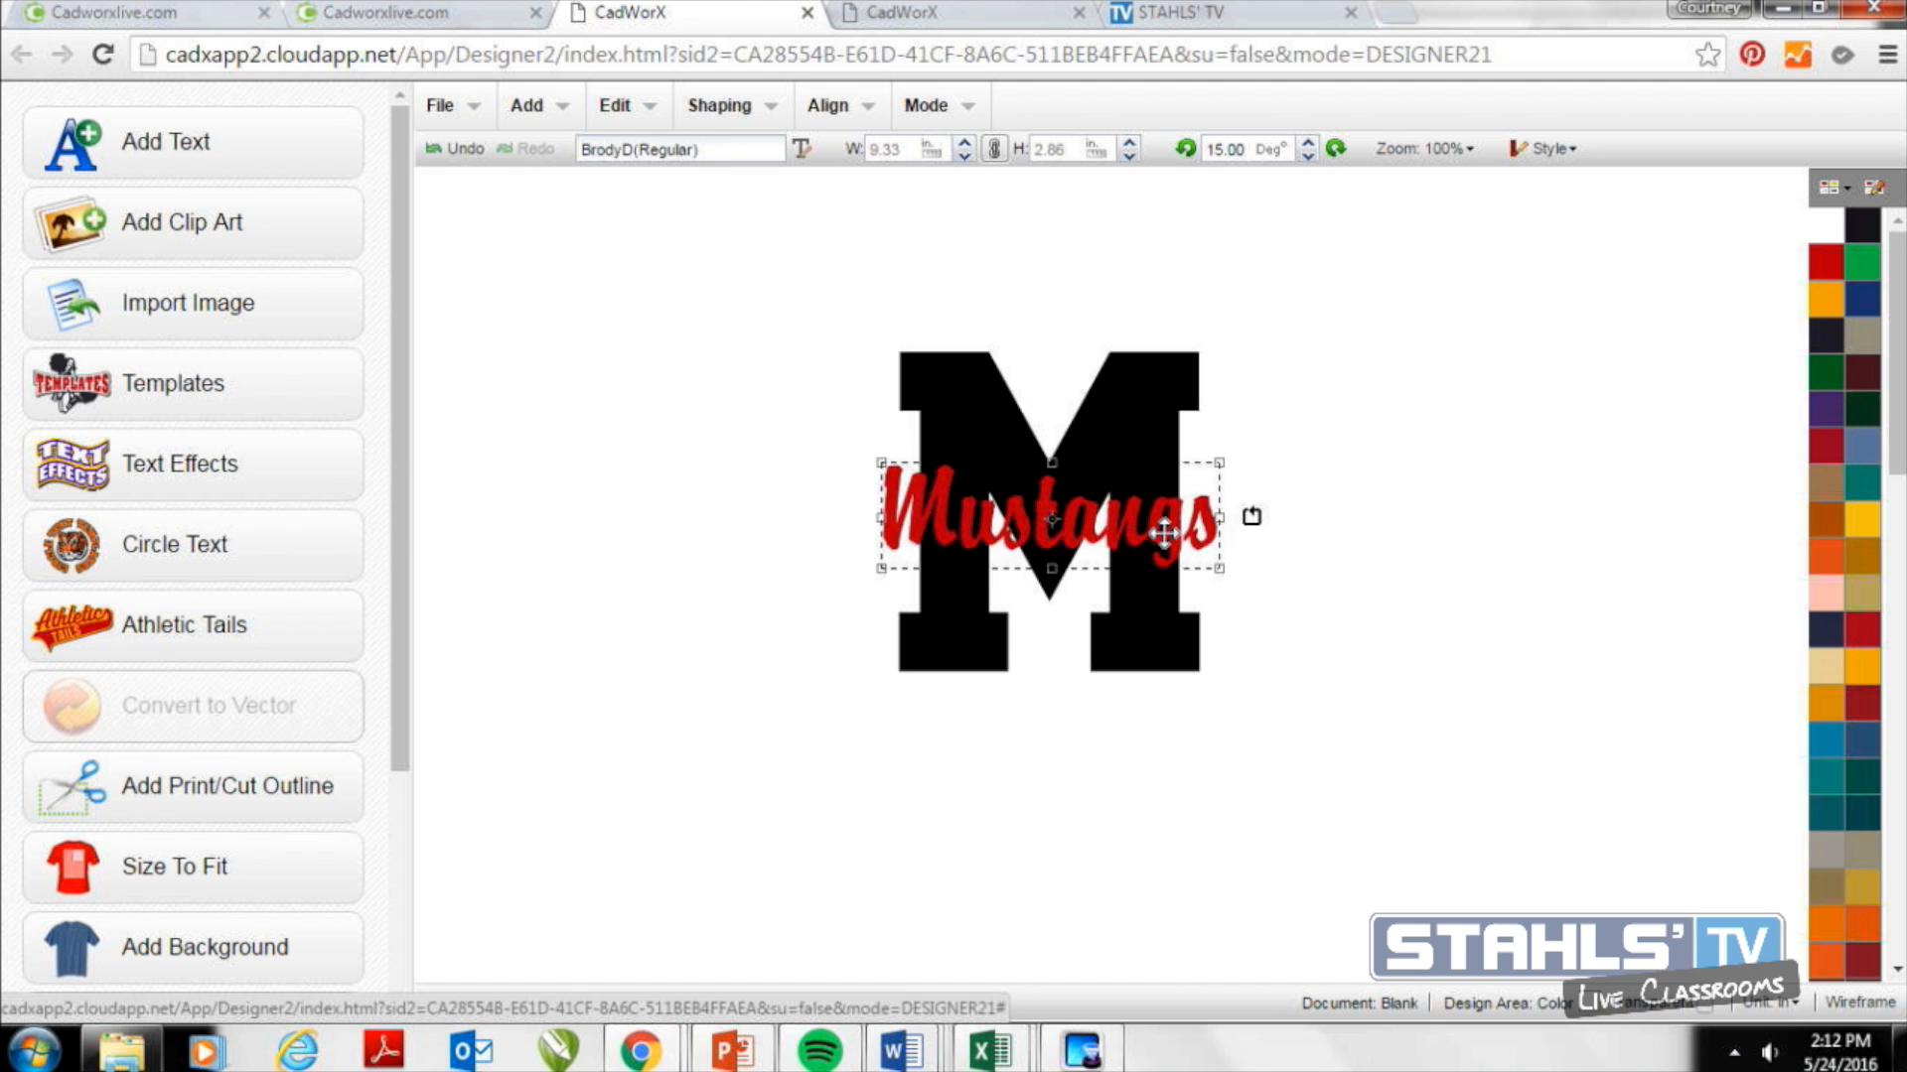
# Add the Large Contour effect to the Mustangs text.
pyautogui.doubleClick(1164, 532)
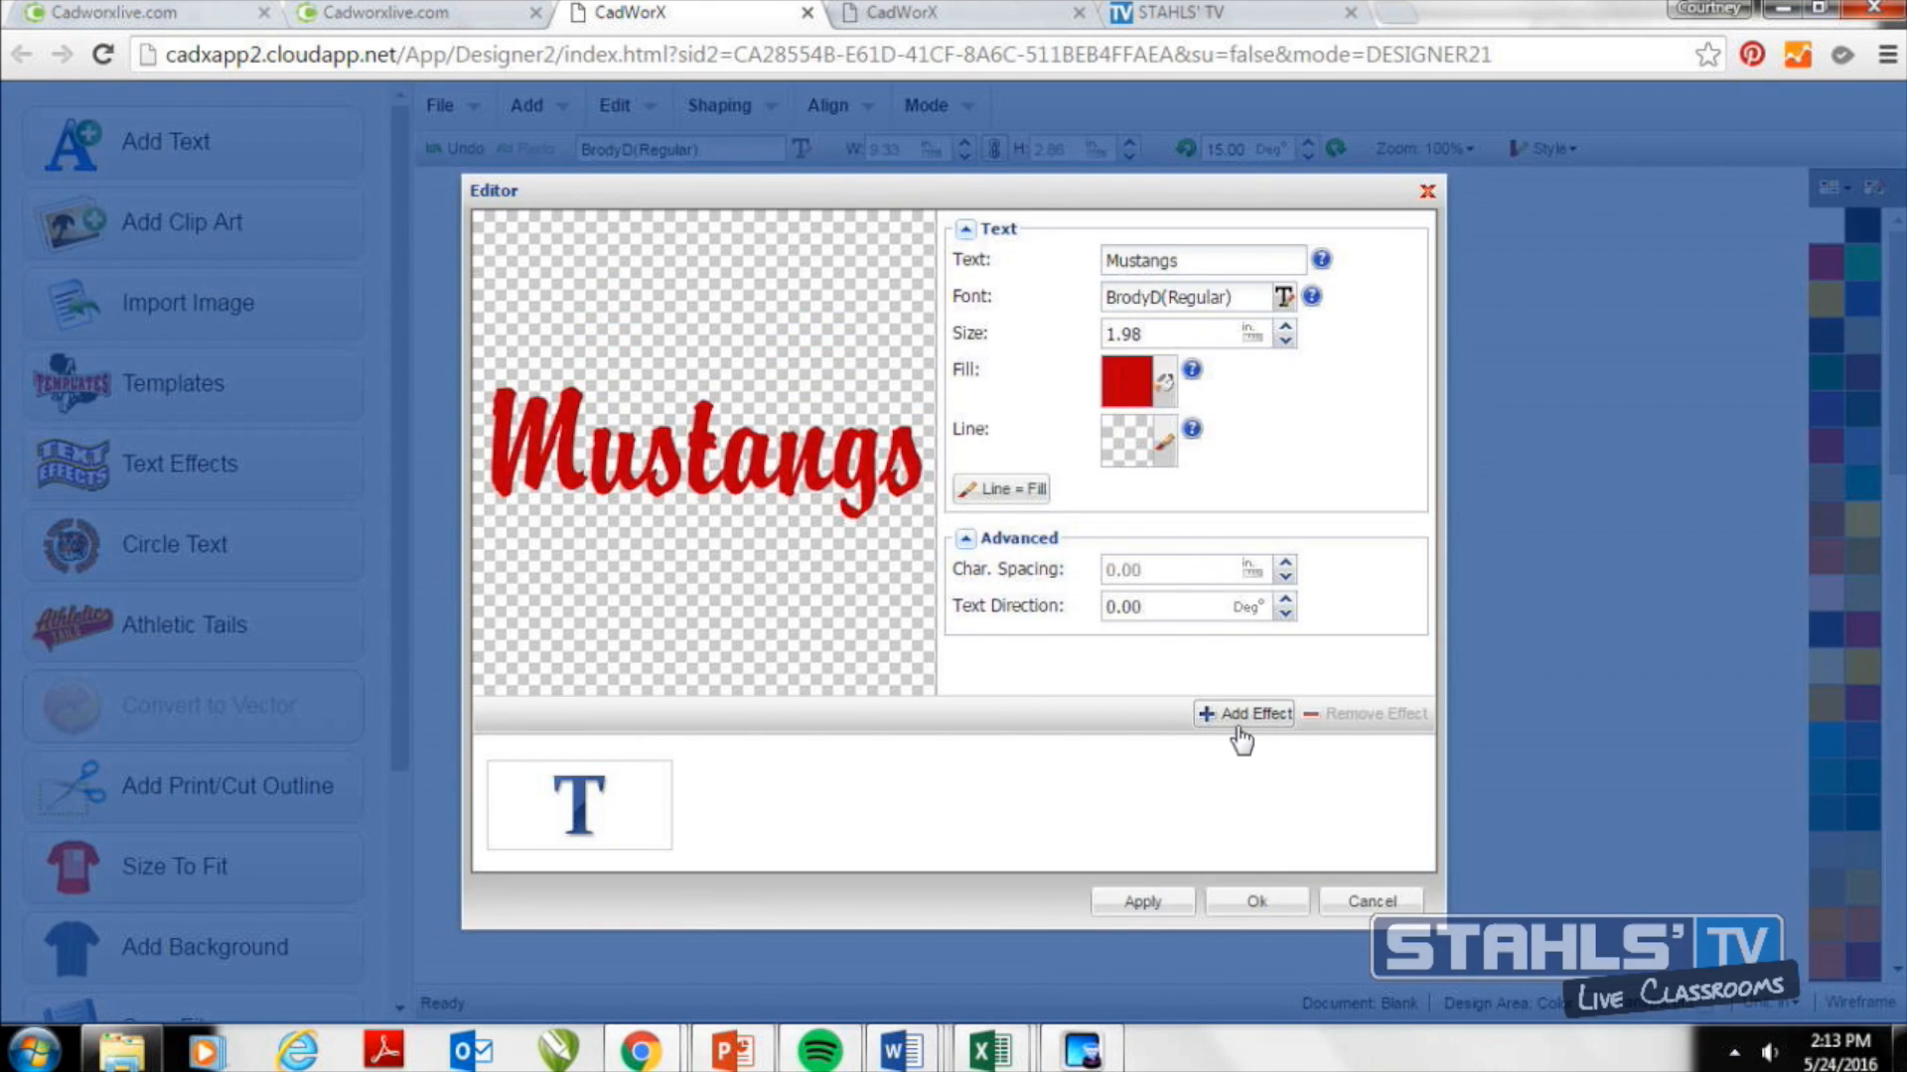
pyautogui.click(1238, 730)
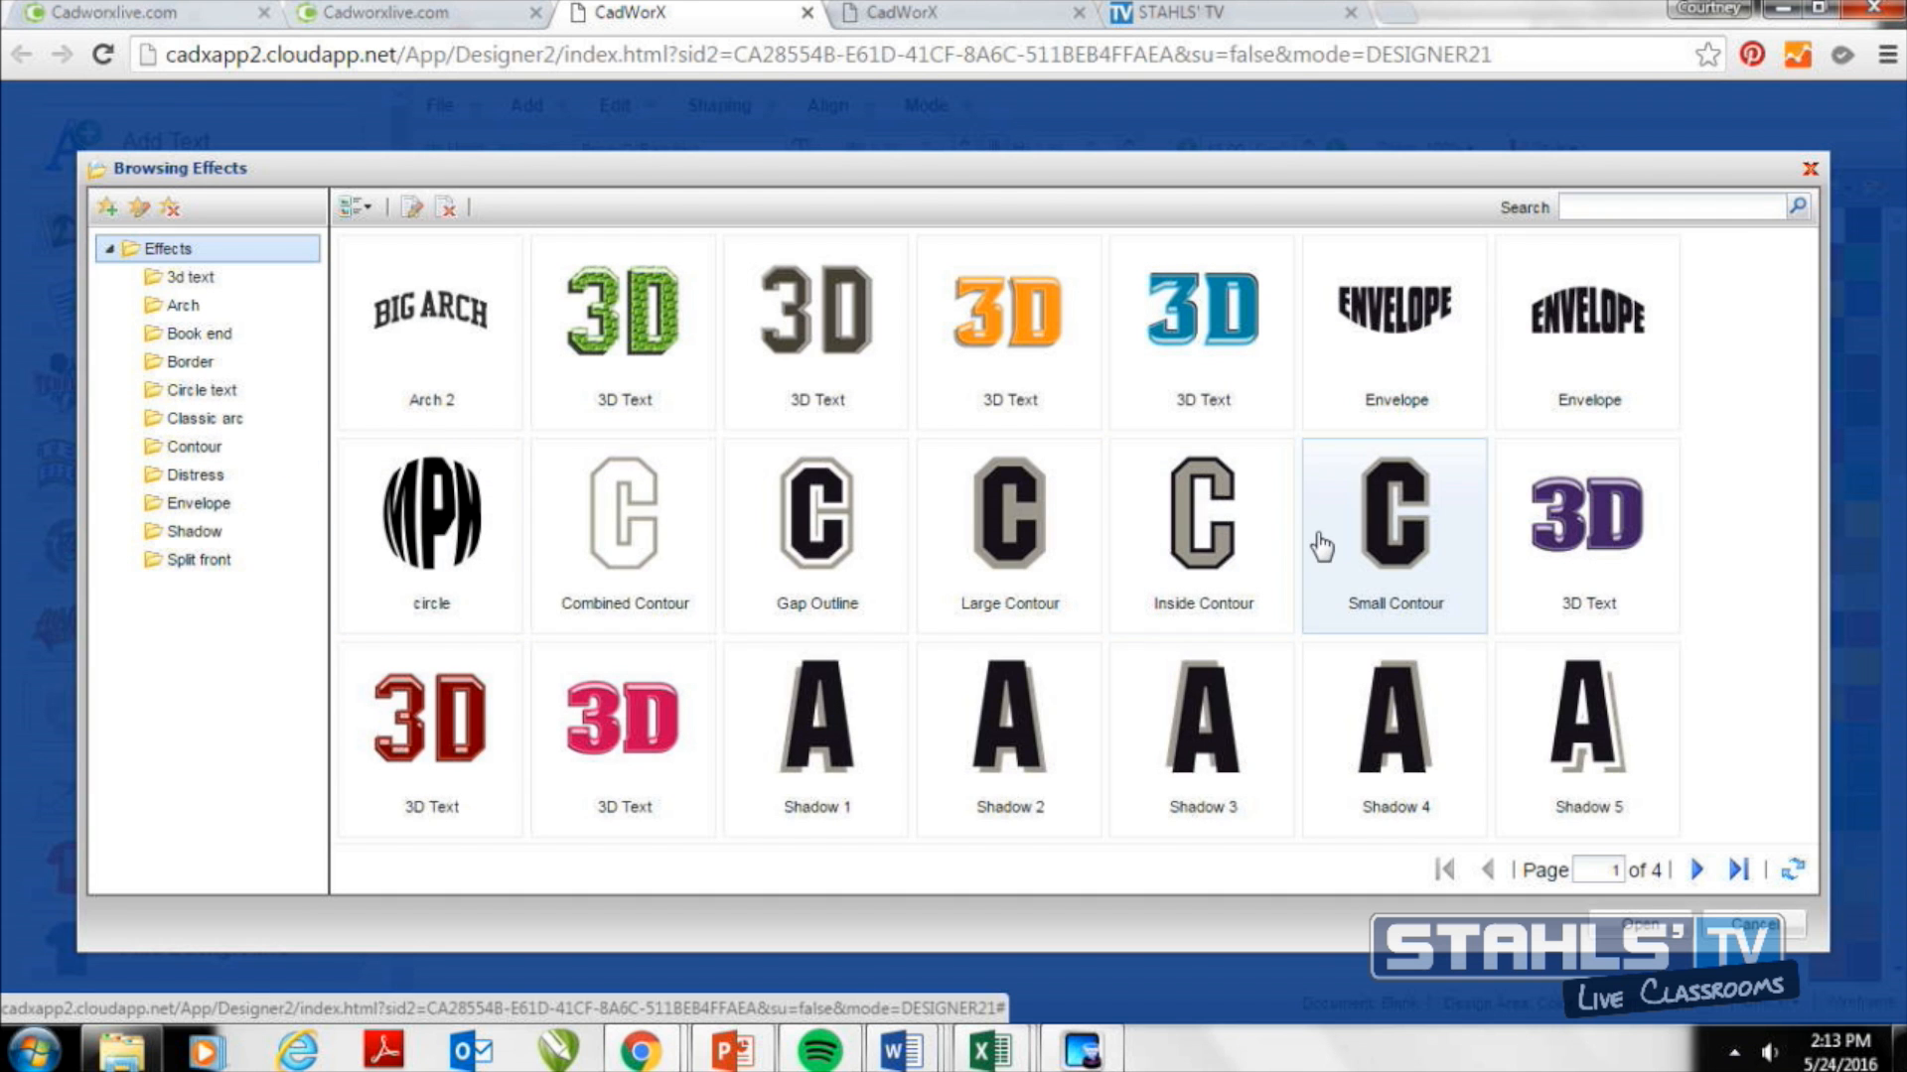
pyautogui.doubleClick(1028, 552)
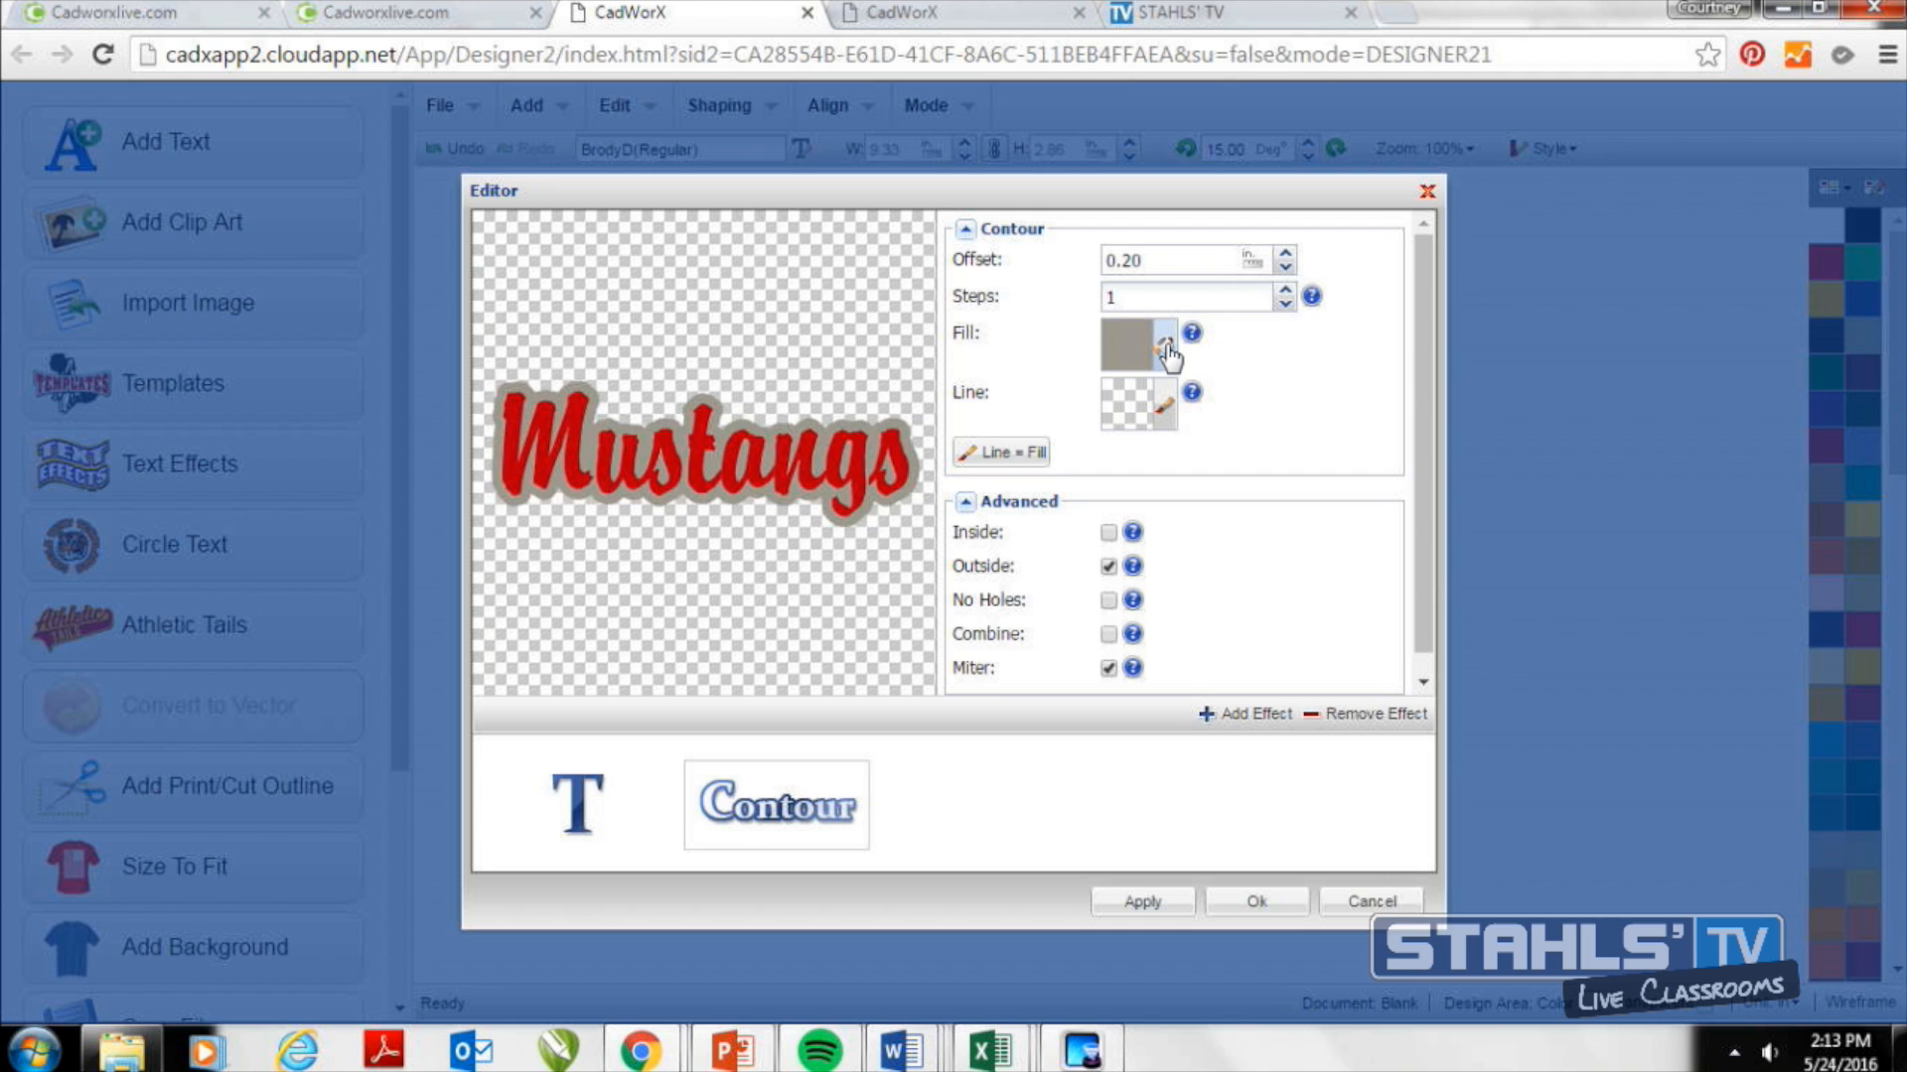
pyautogui.click(1226, 906)
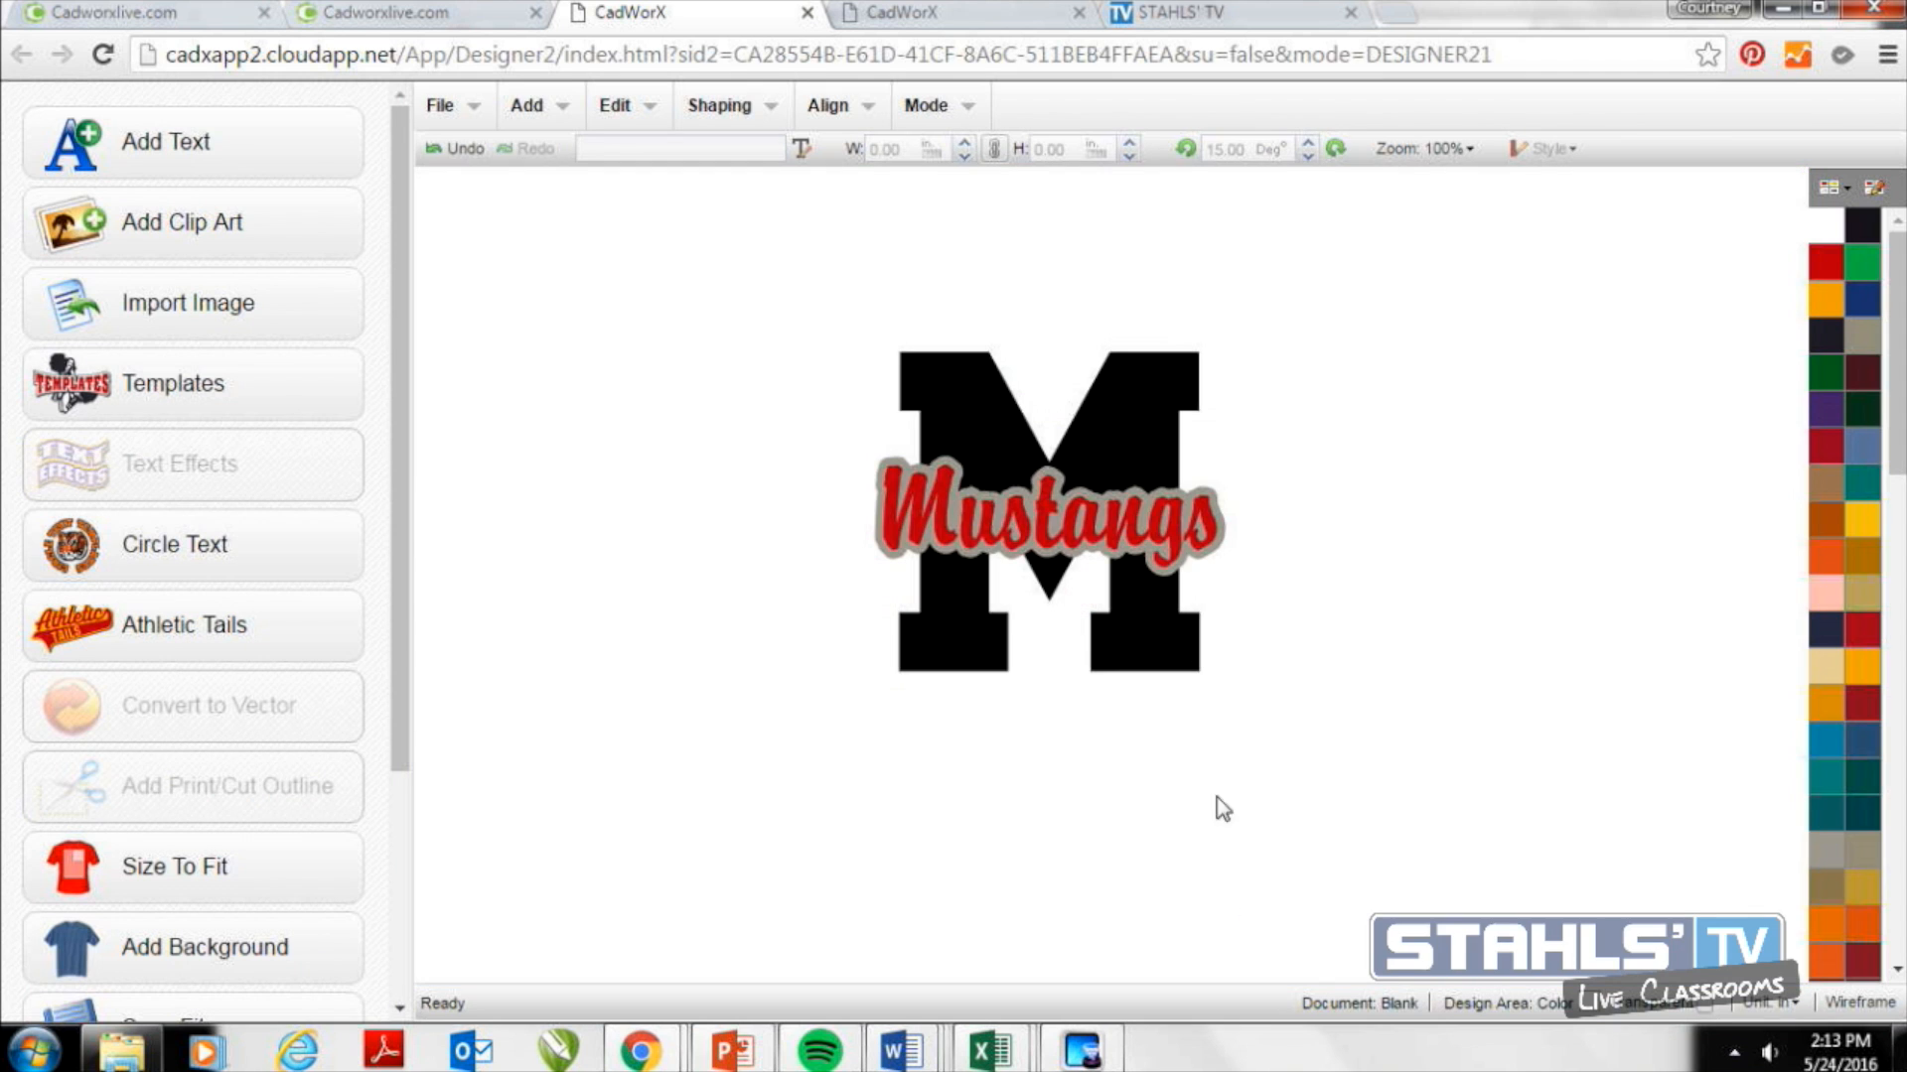
# Break the contoured Mustangs text apart by colors and move the red lettering off to the right of the M.
pyautogui.click(1172, 509)
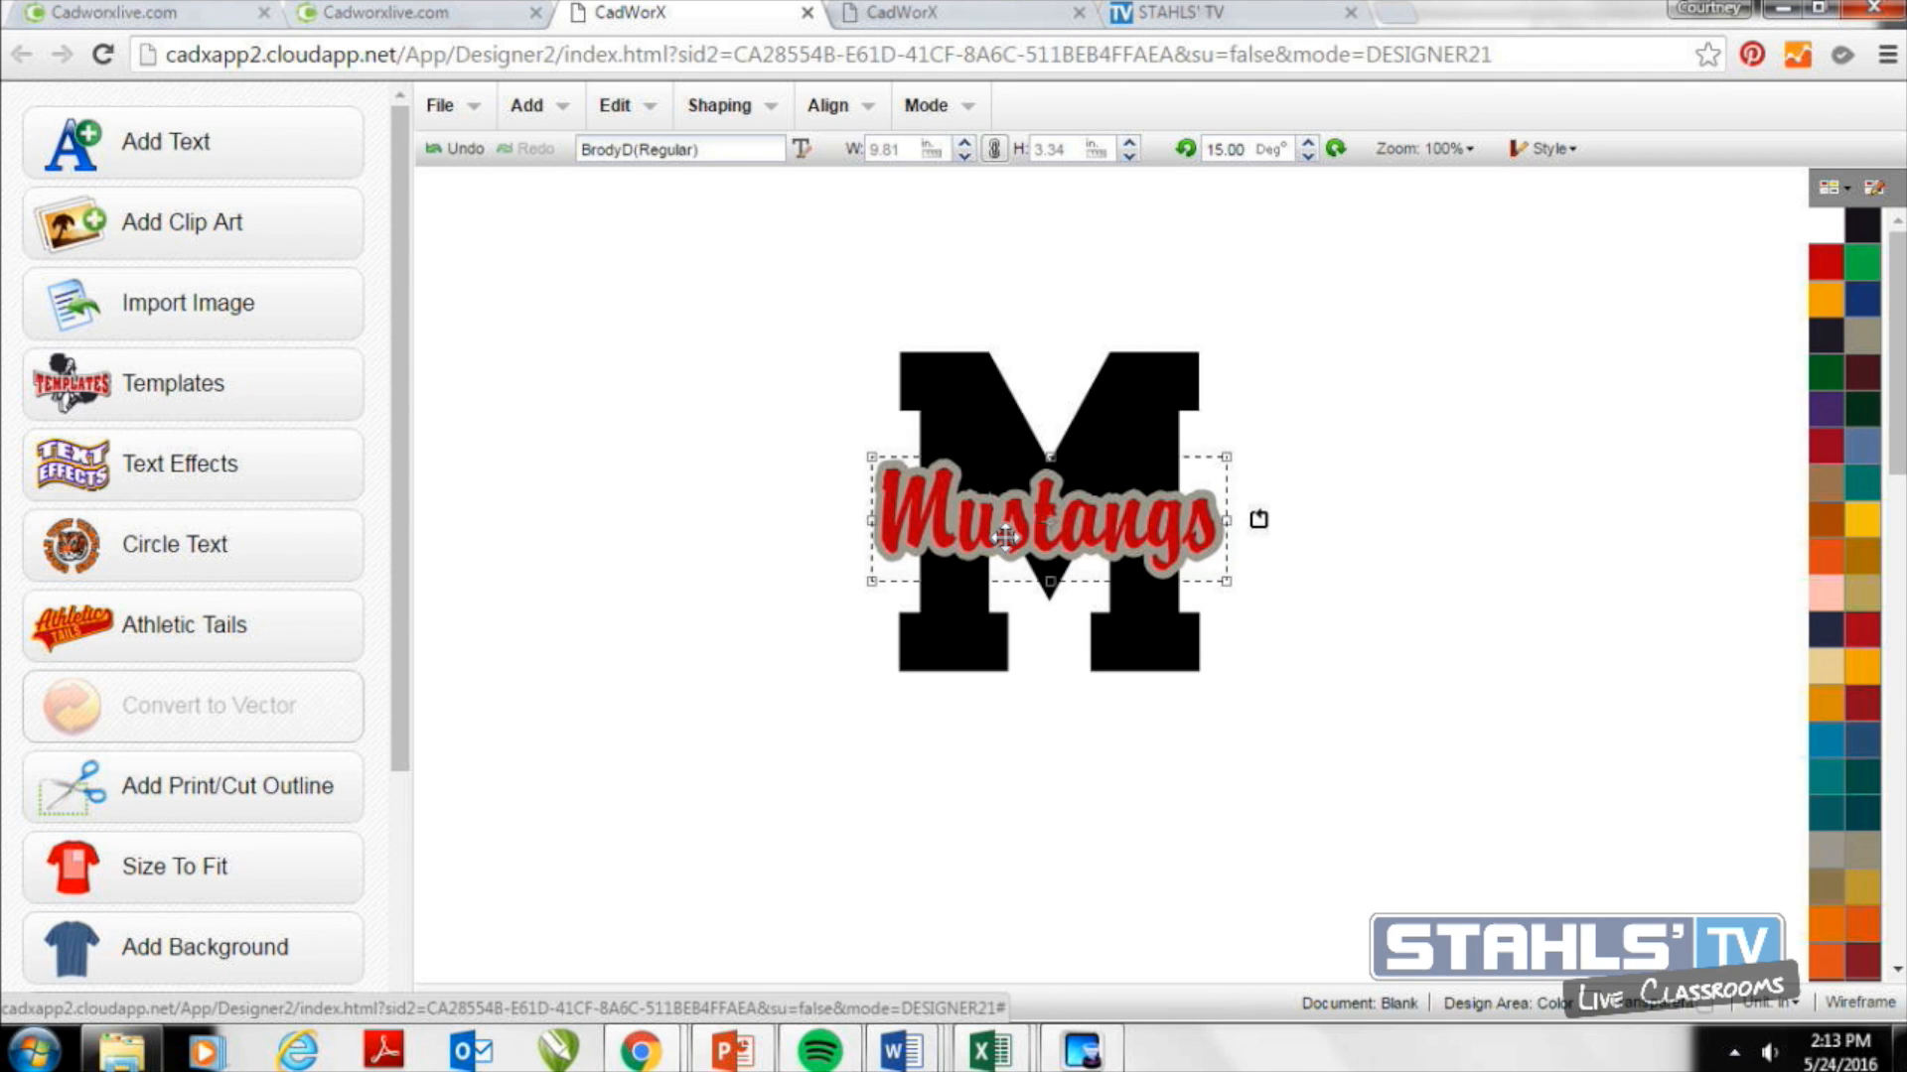
pyautogui.click(706, 110)
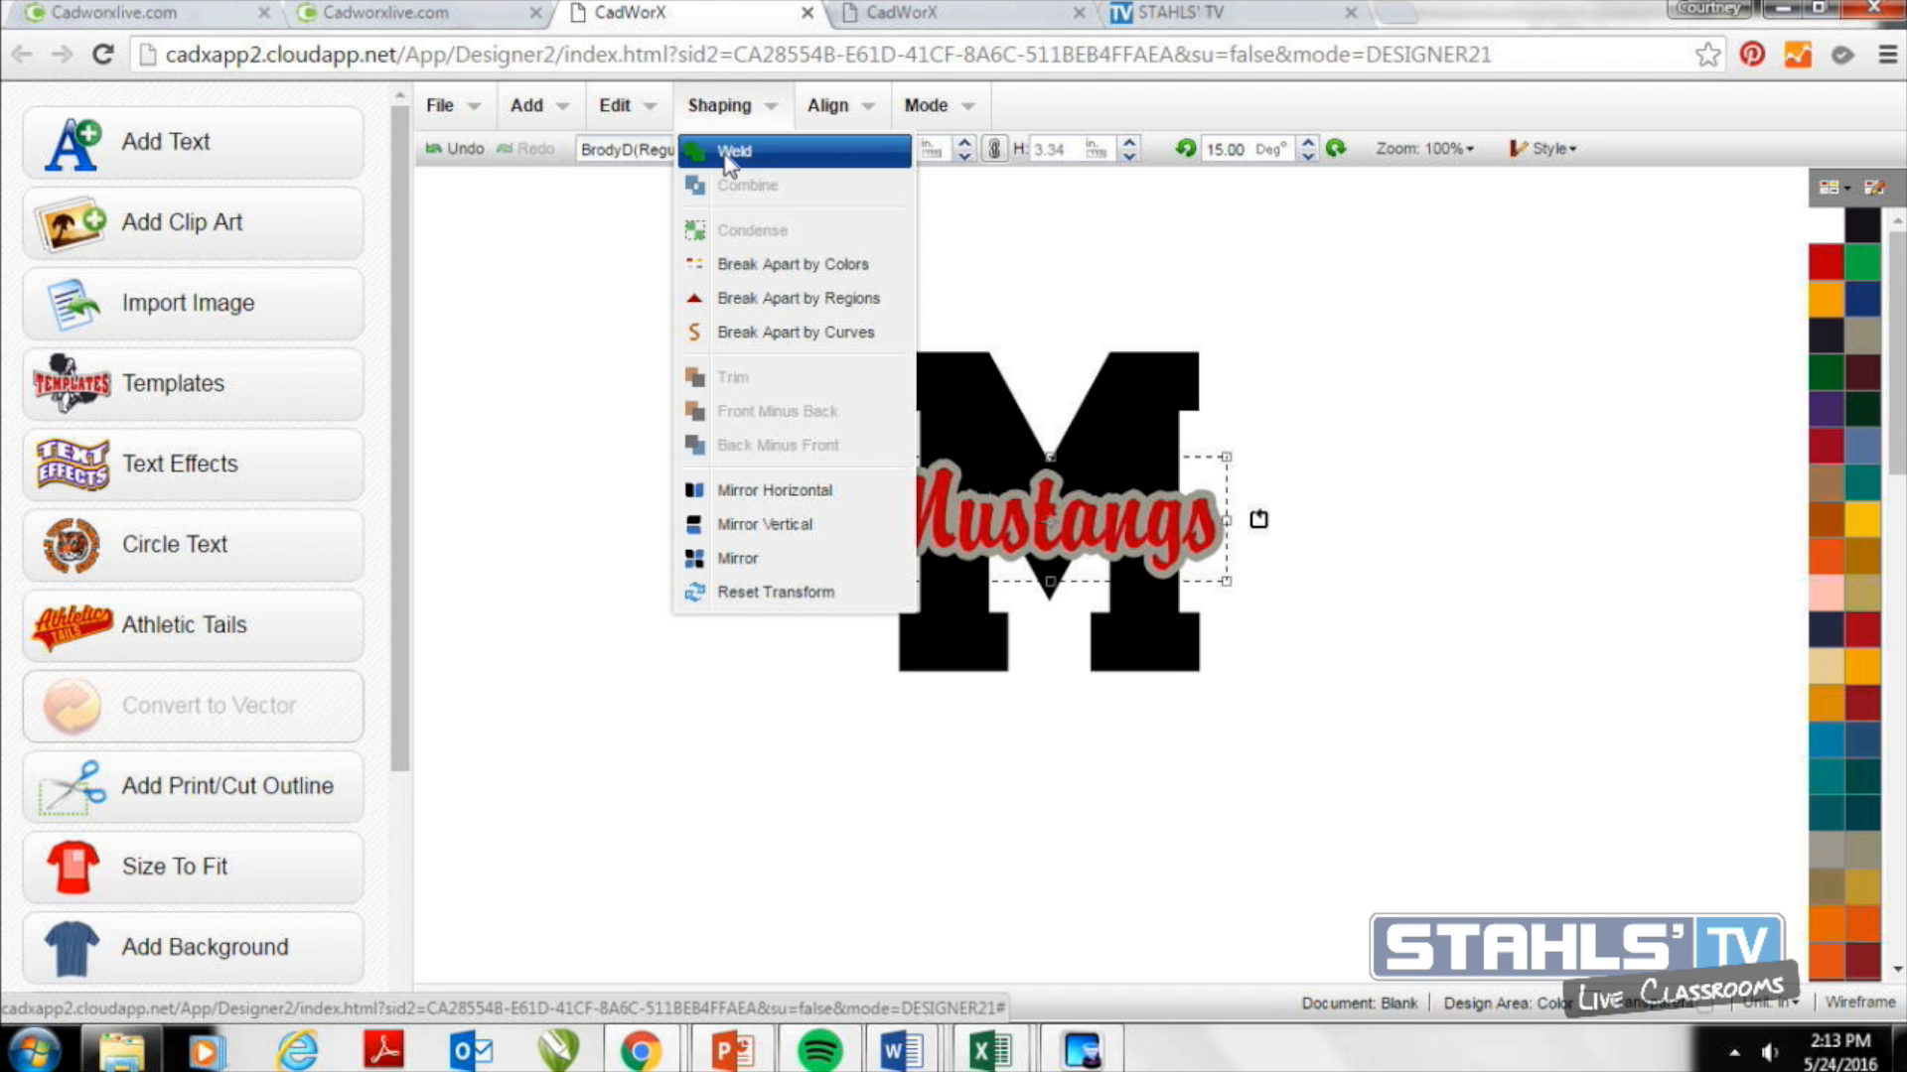
pyautogui.click(762, 264)
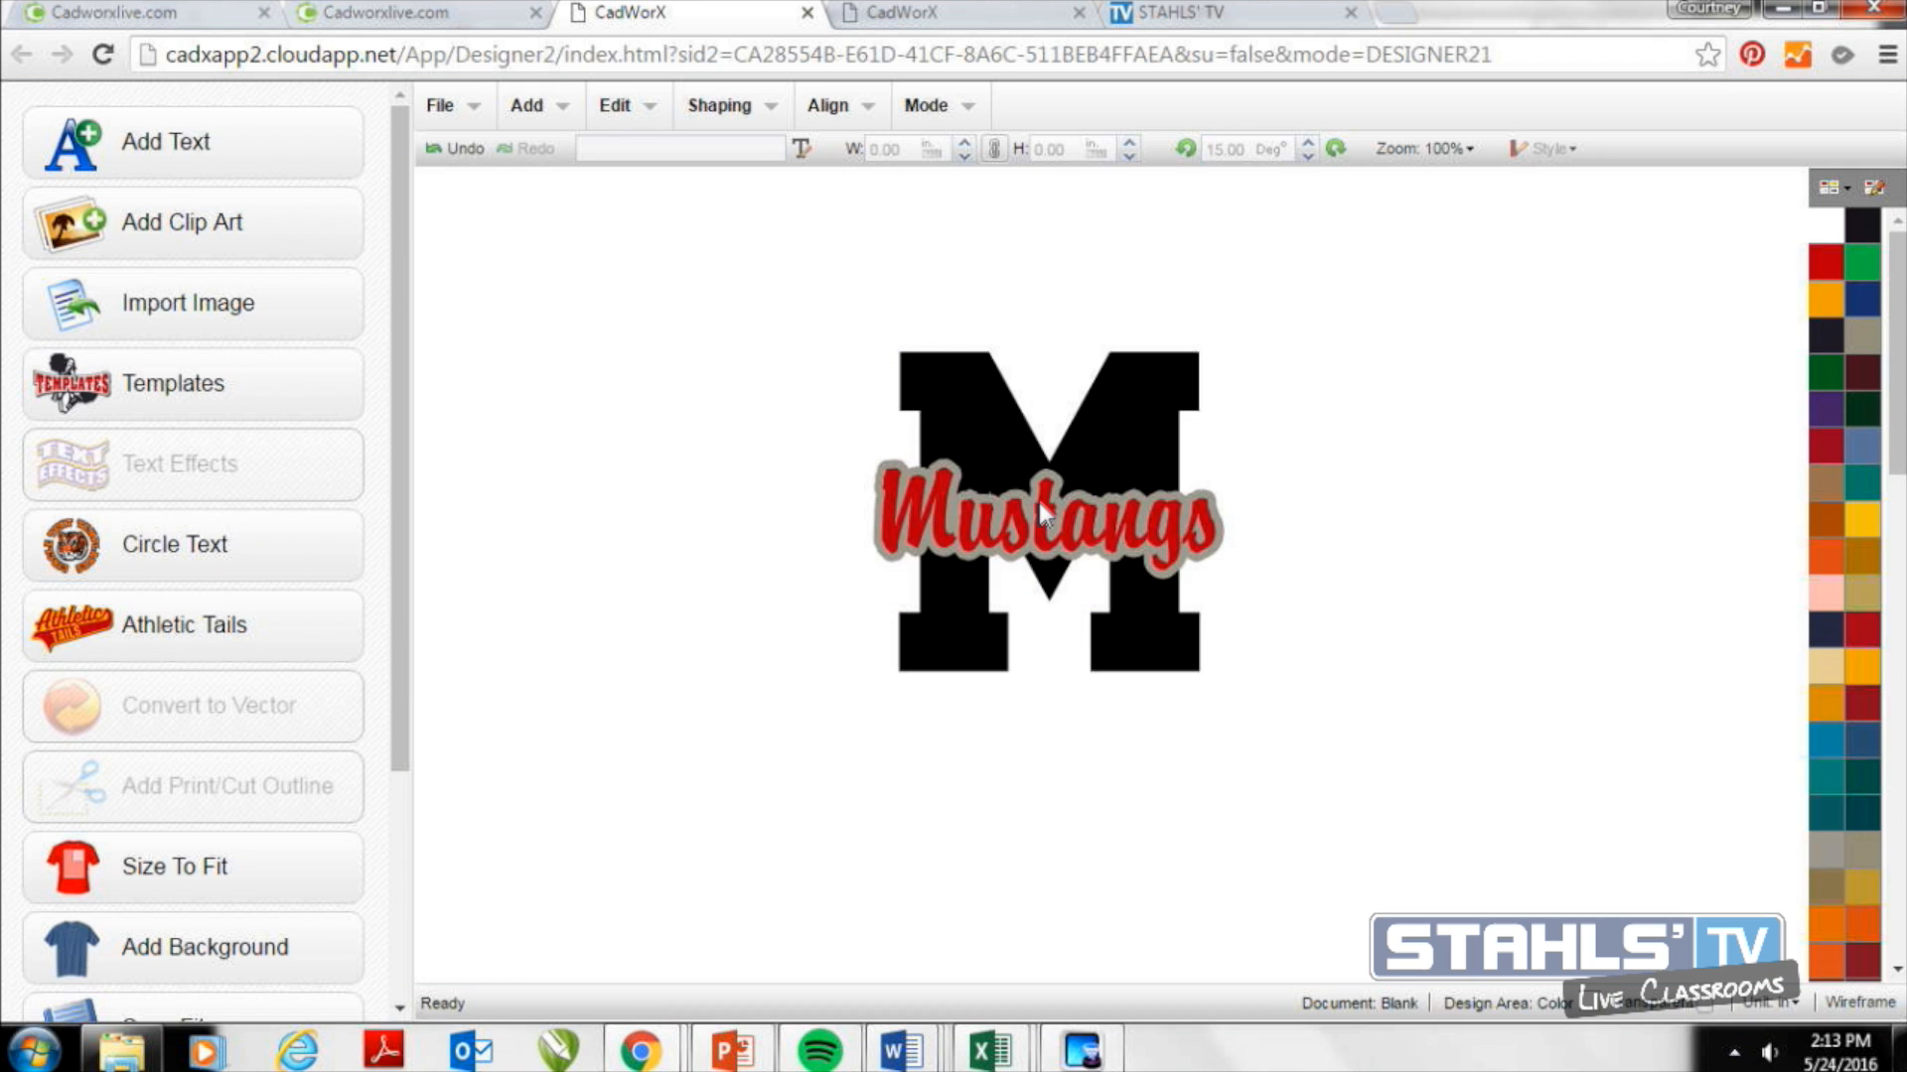
pyautogui.moveTo(1038, 502); pyautogui.dragTo(1534, 513)
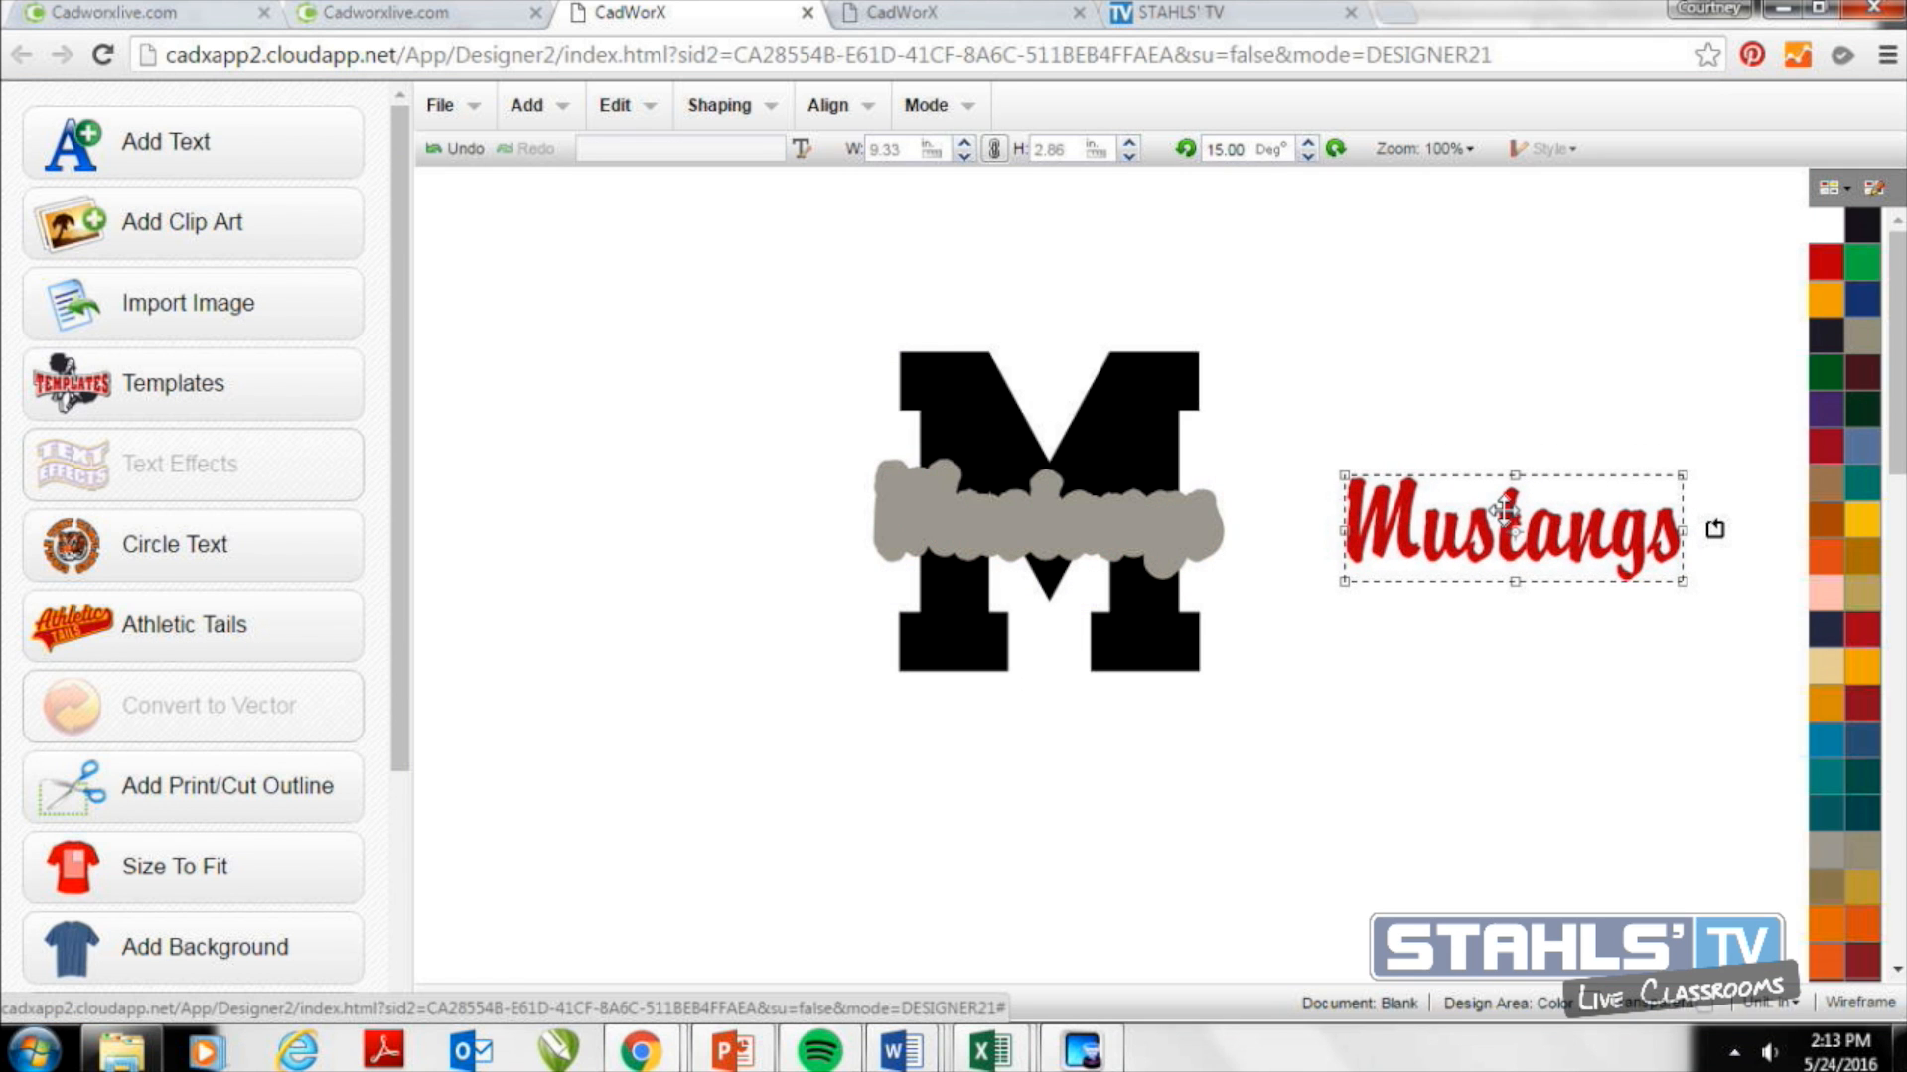
# Select the letter M and the gray contour together and cut the contour's shape out of the M with Back Minus Front.
pyautogui.moveTo(805, 286); pyautogui.dragTo(1306, 765)
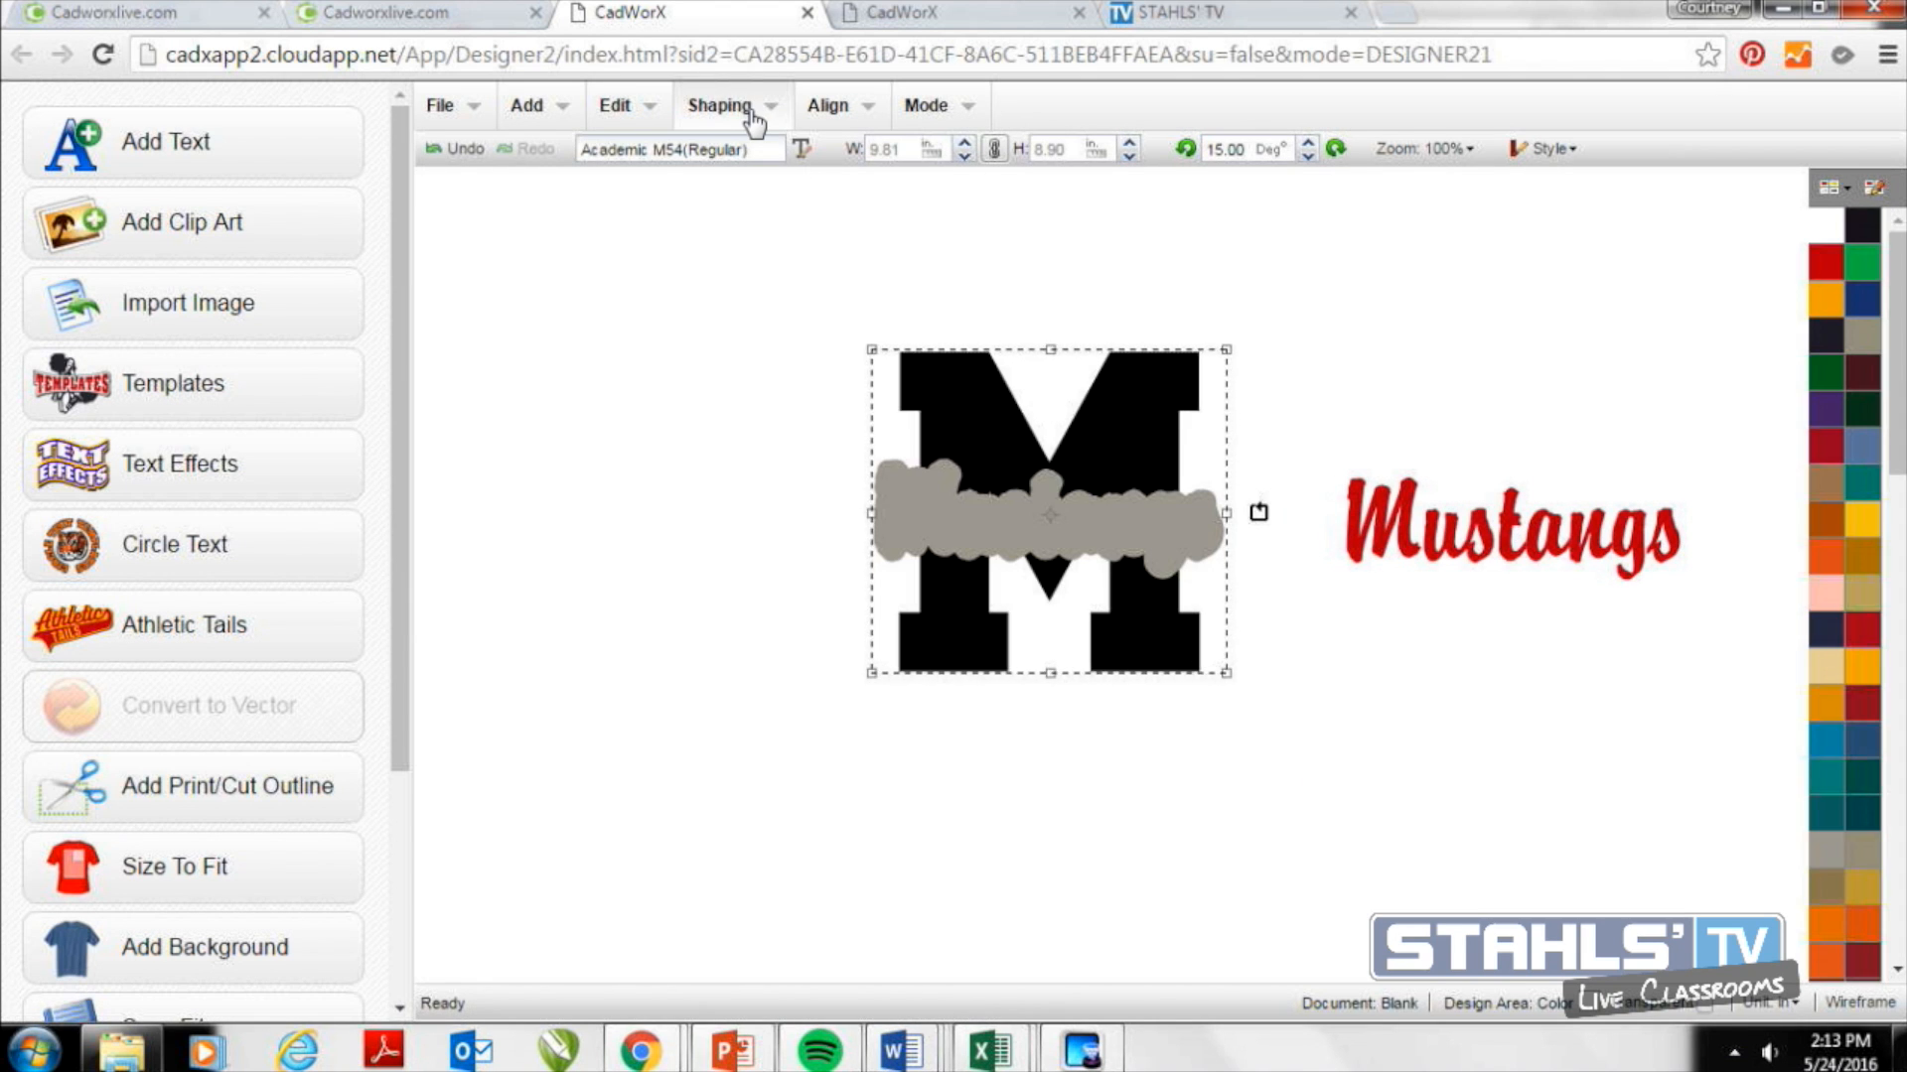
pyautogui.click(752, 121)
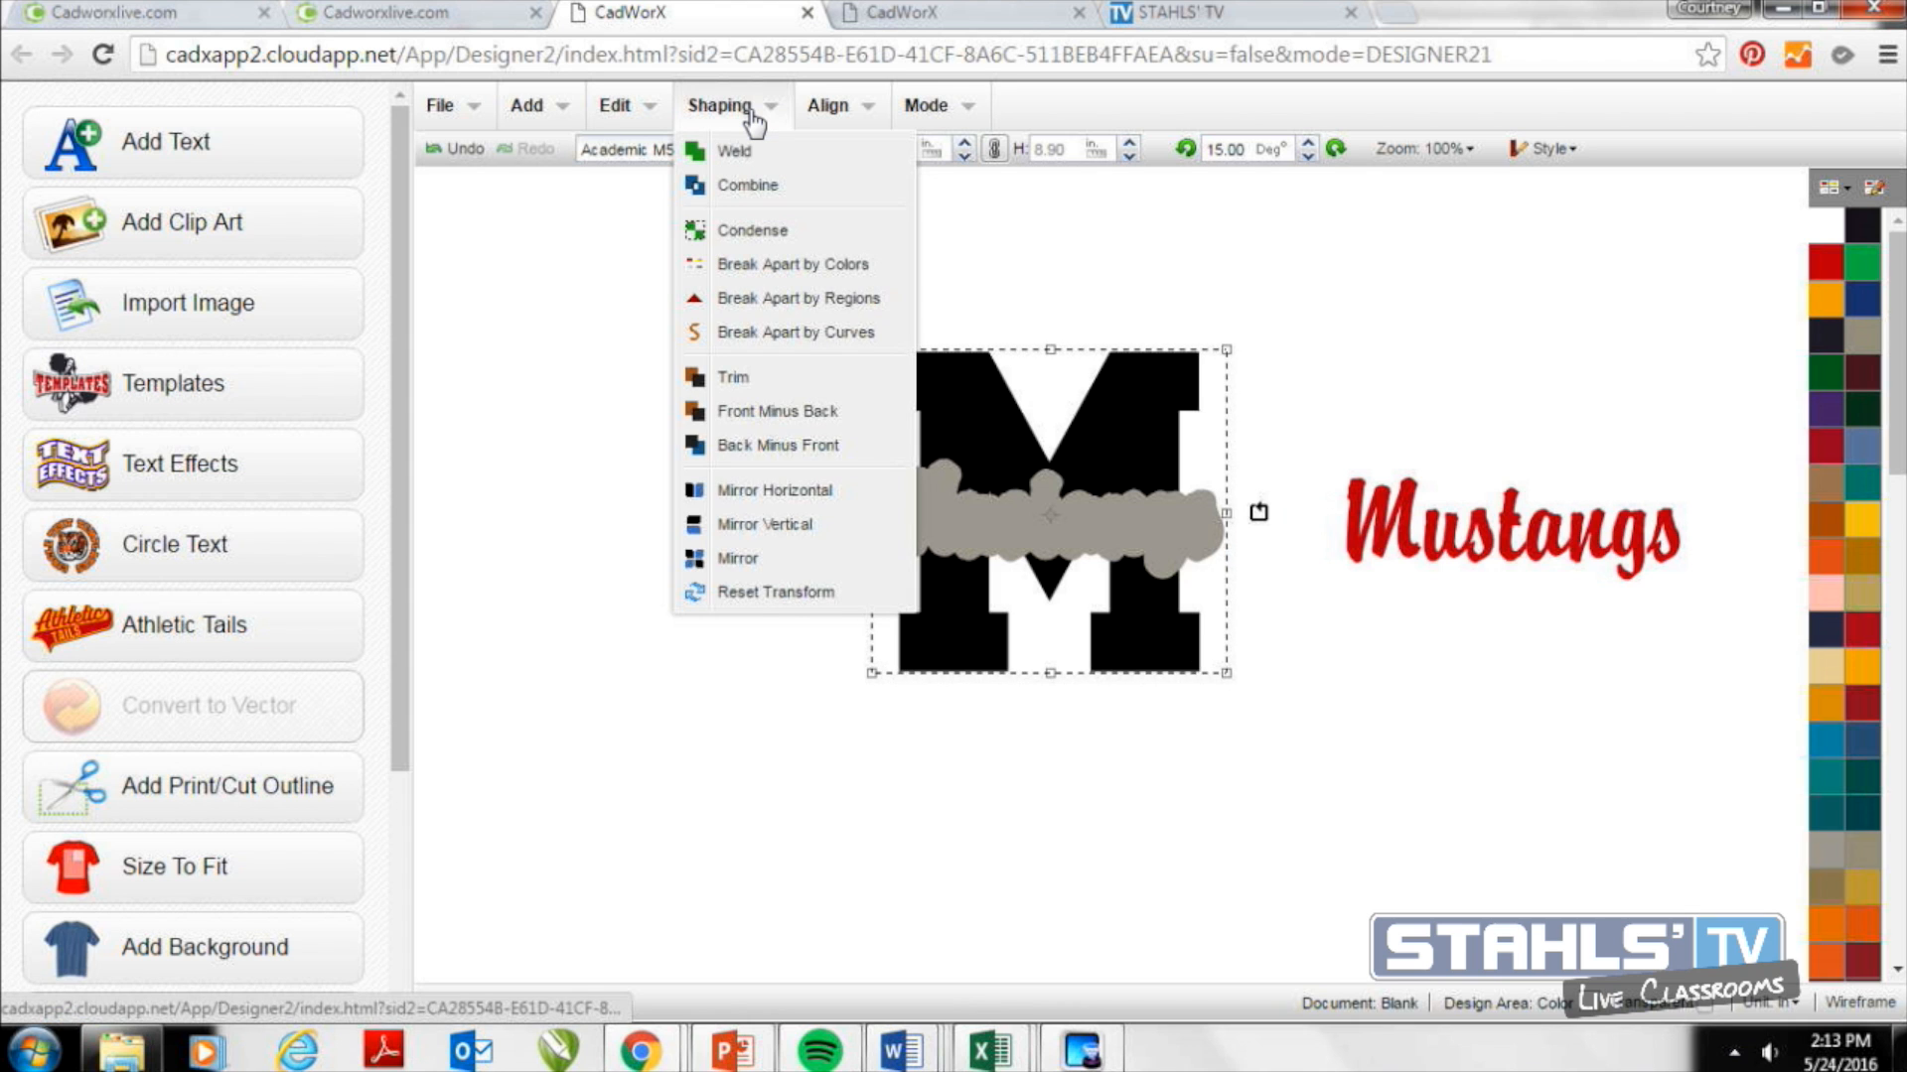
pyautogui.click(768, 447)
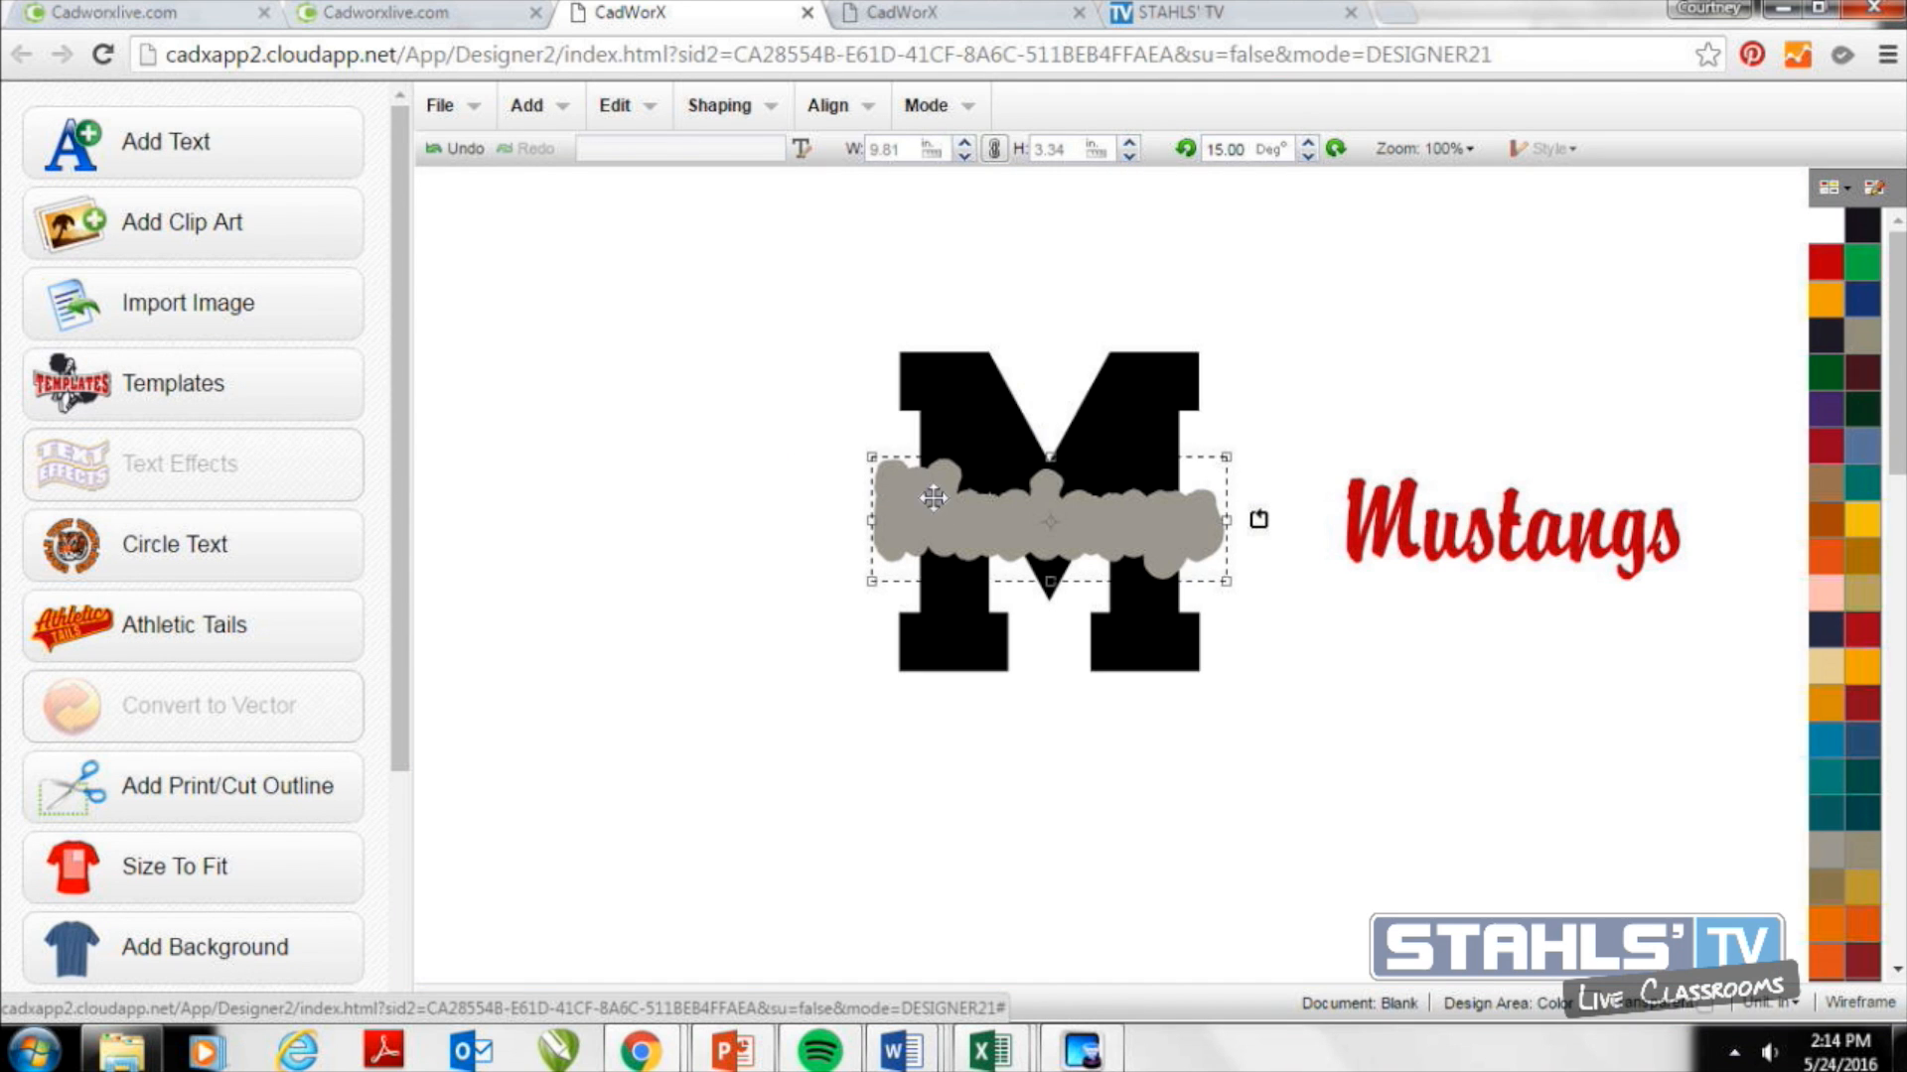
# Move the gray contour off the M to the left and delete it.
pyautogui.moveTo(897, 523); pyautogui.dragTo(484, 455)
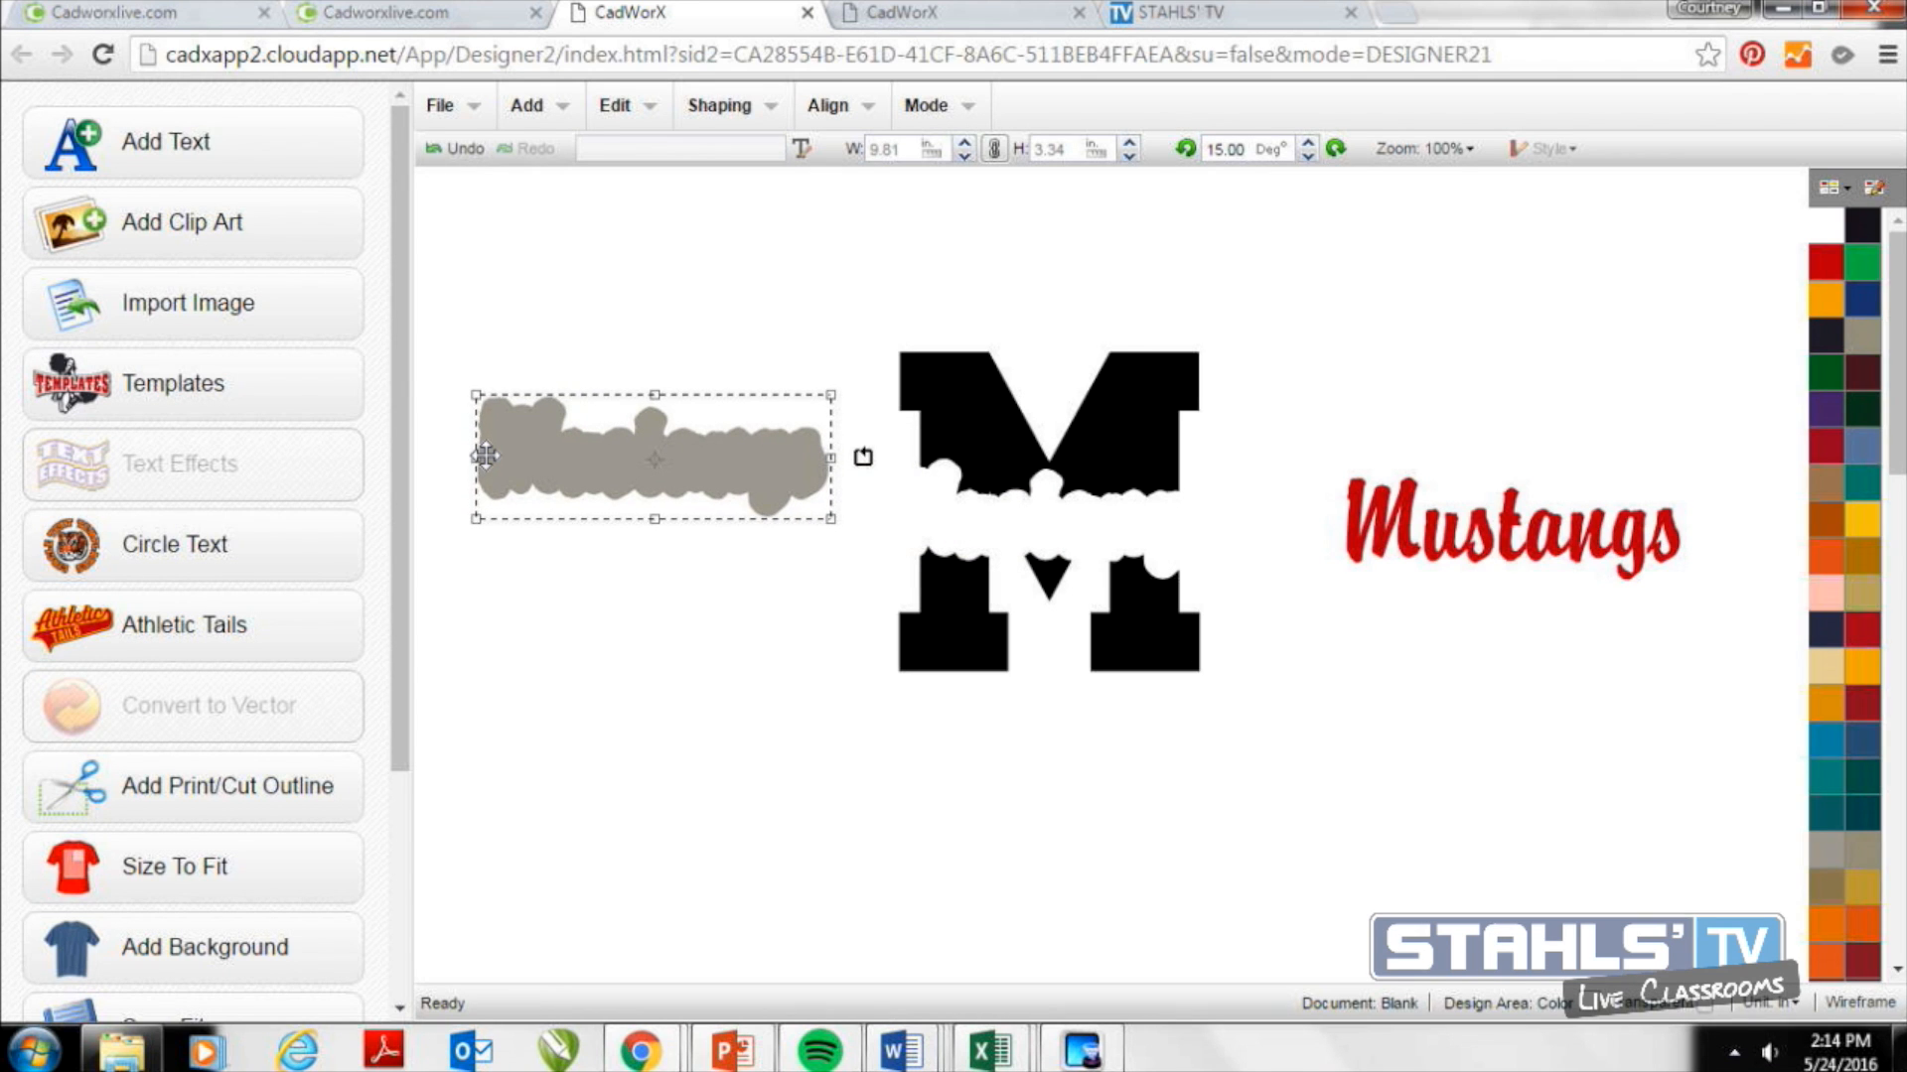
pyautogui.rightClick(557, 475)
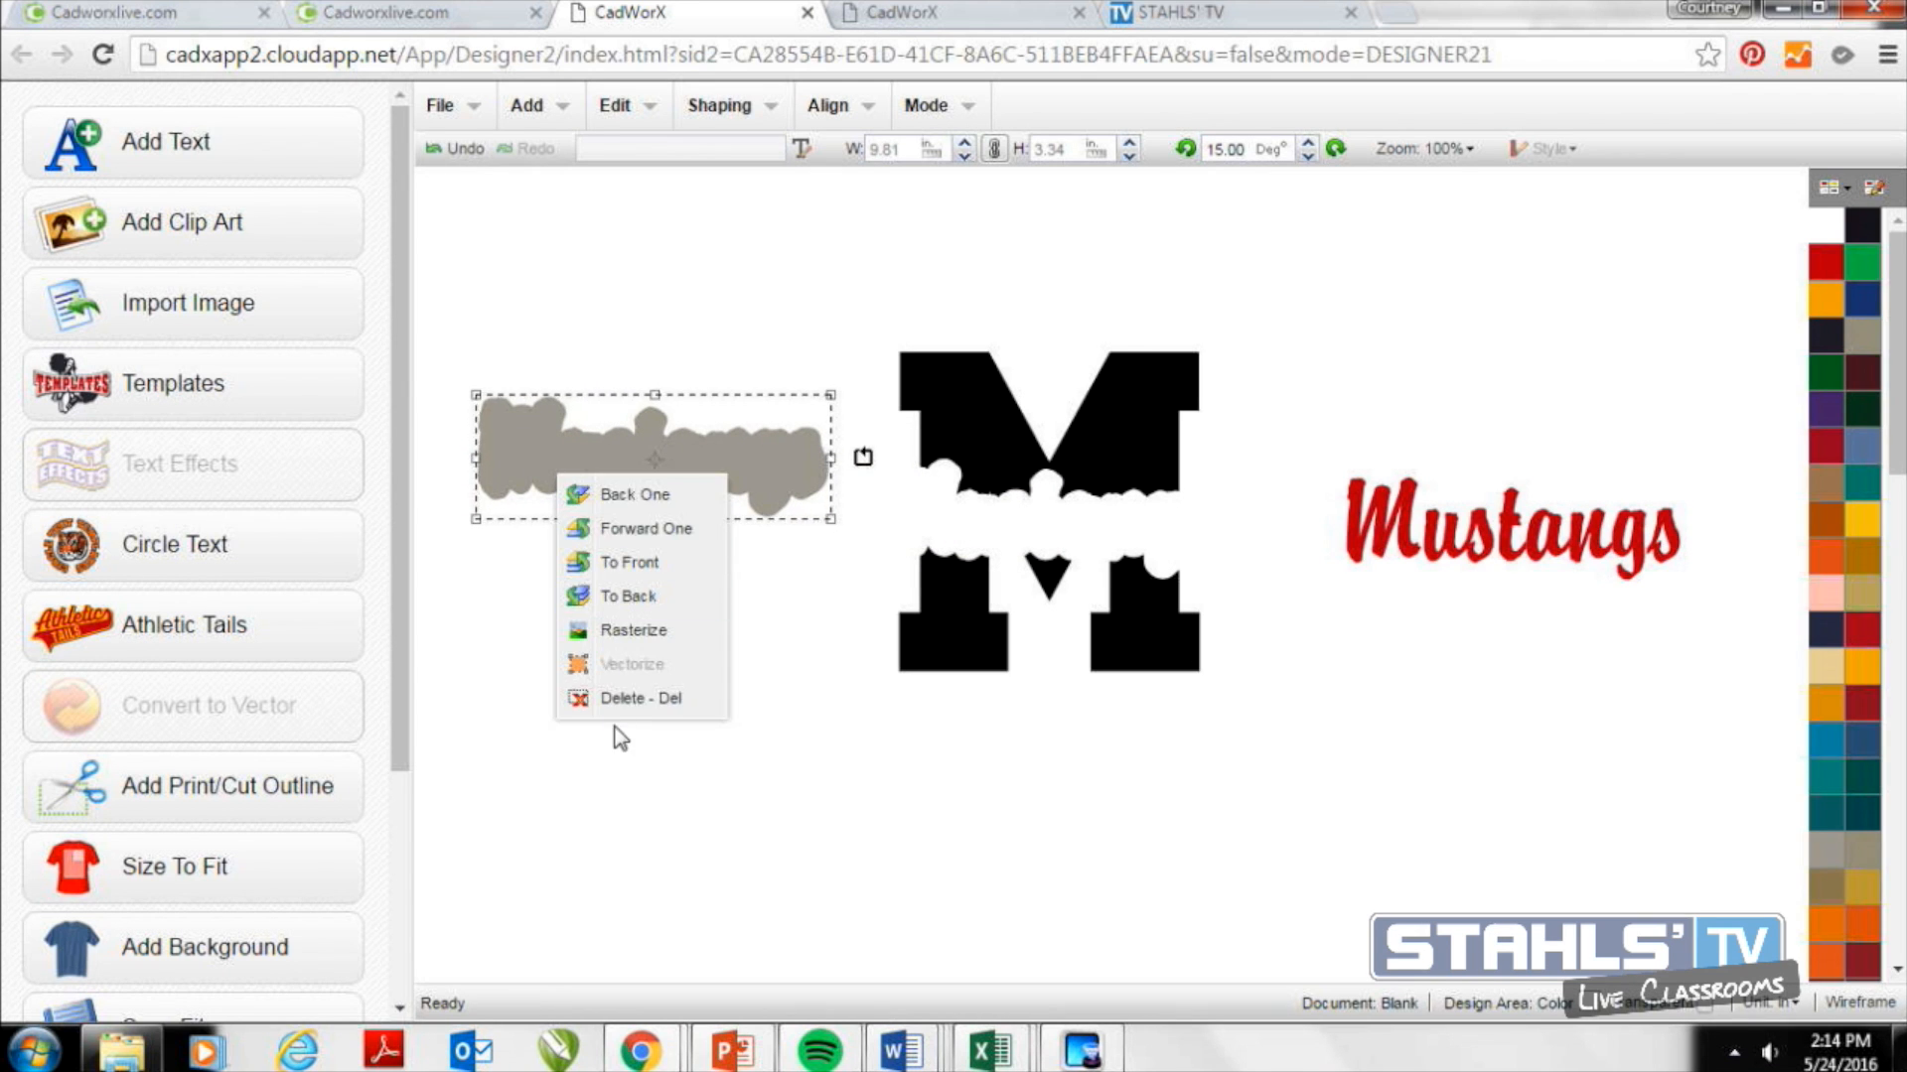
pyautogui.click(610, 698)
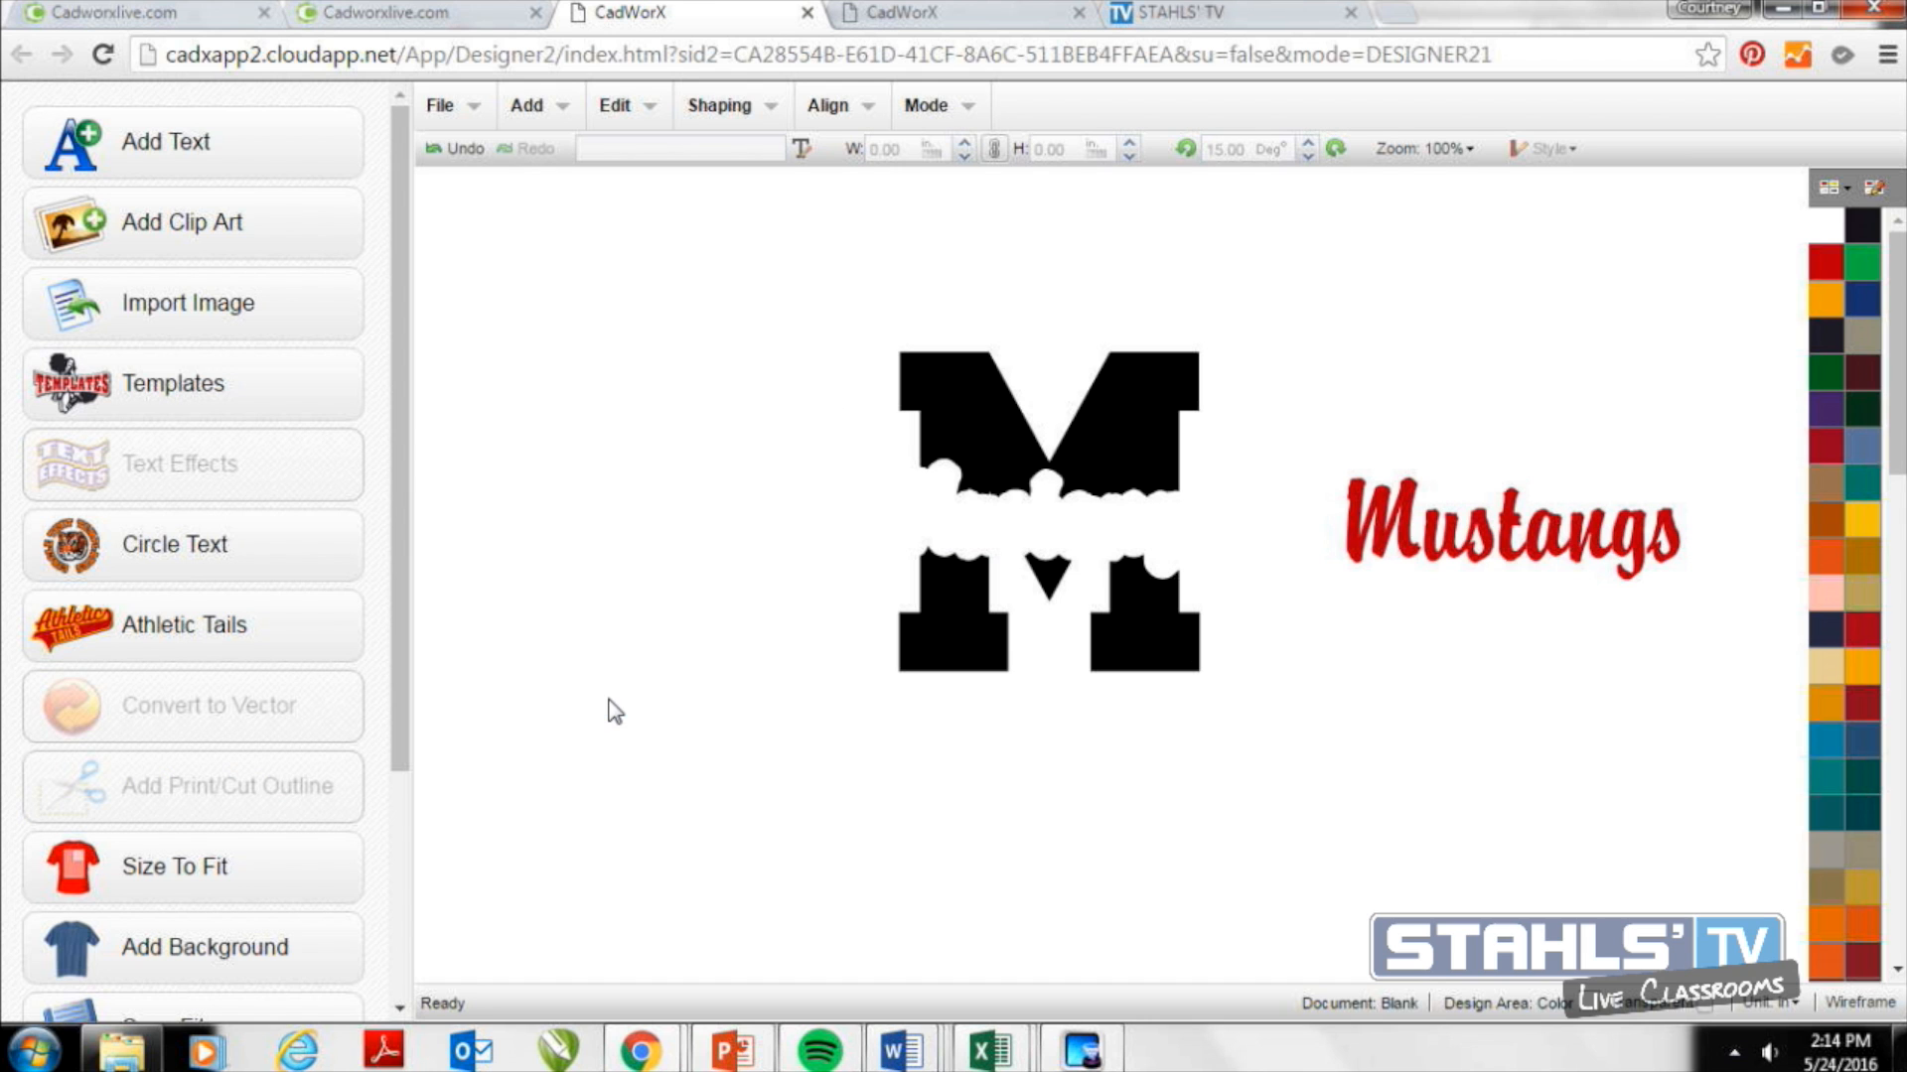
# Move the red Mustangs lettering back into the cut-out gap across the M.
pyautogui.moveTo(1615, 549); pyautogui.dragTo(1148, 531)
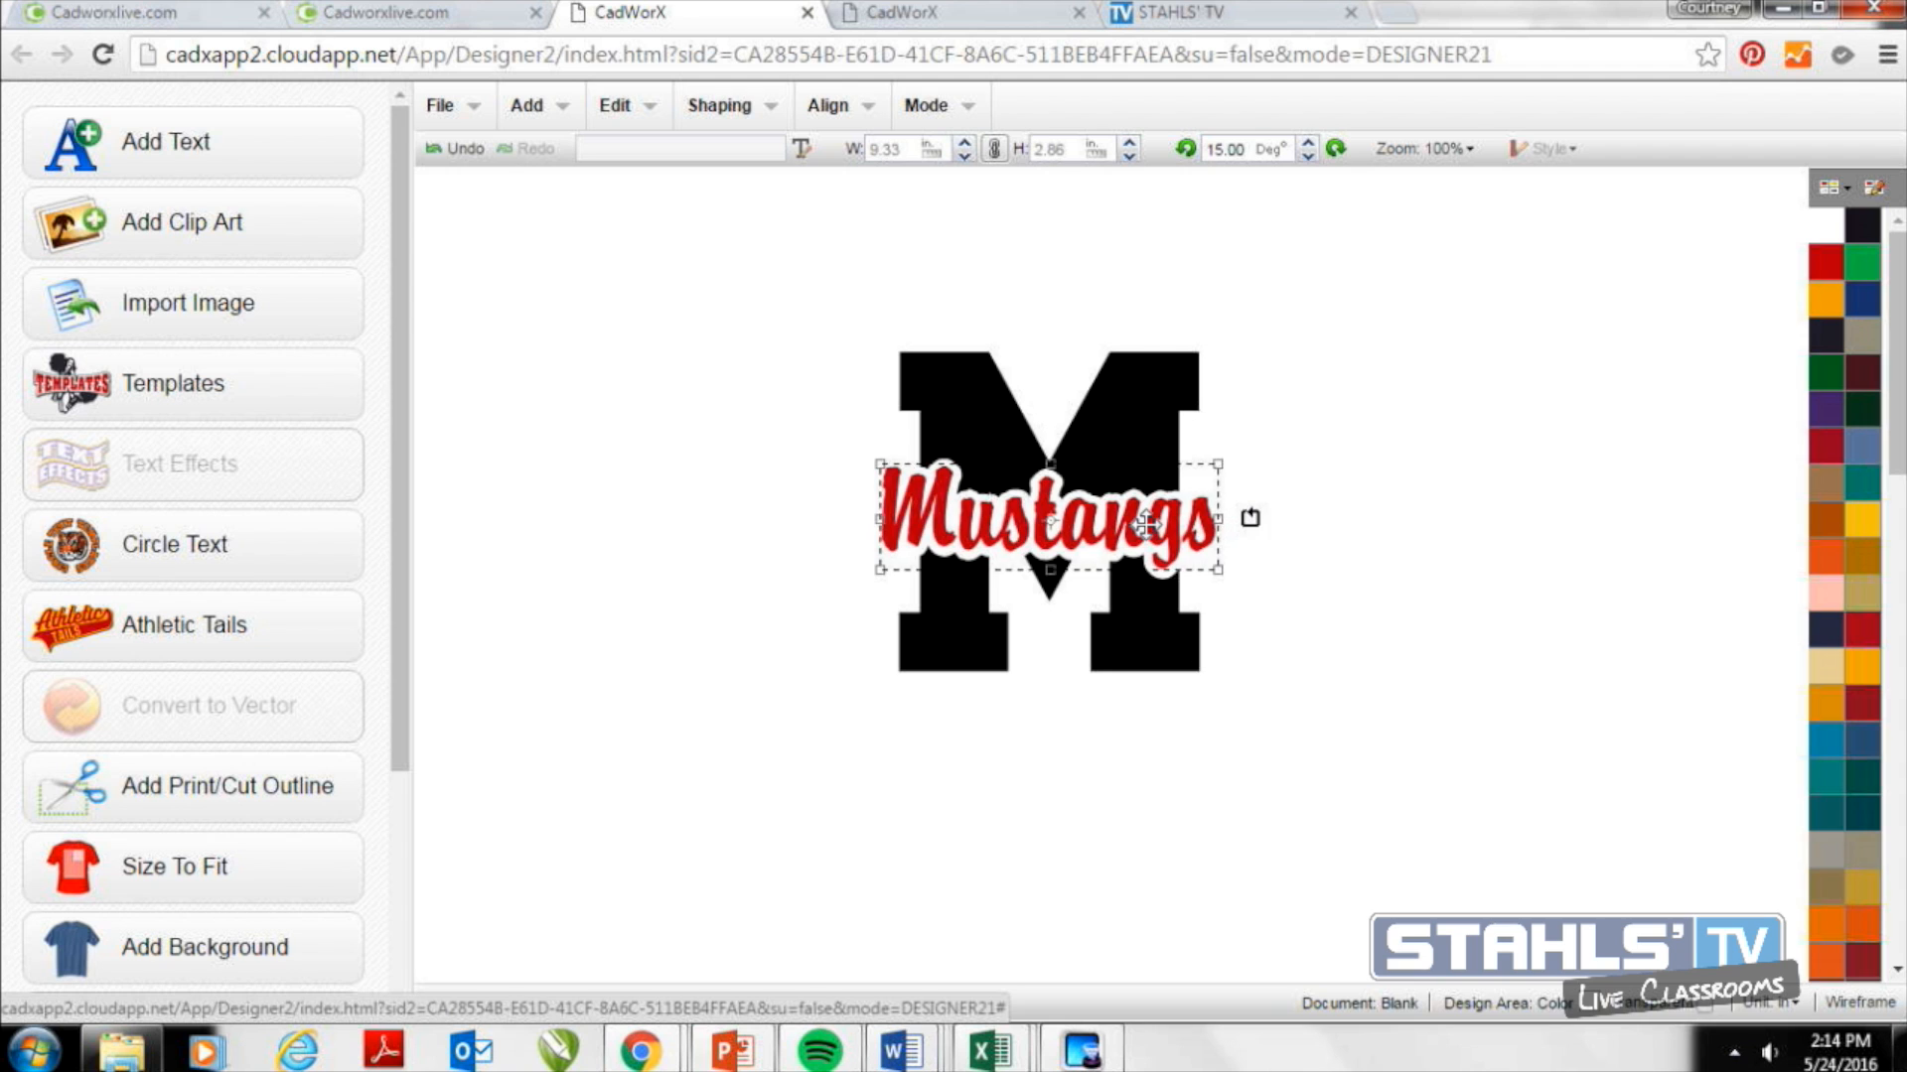
pyautogui.click(1382, 604)
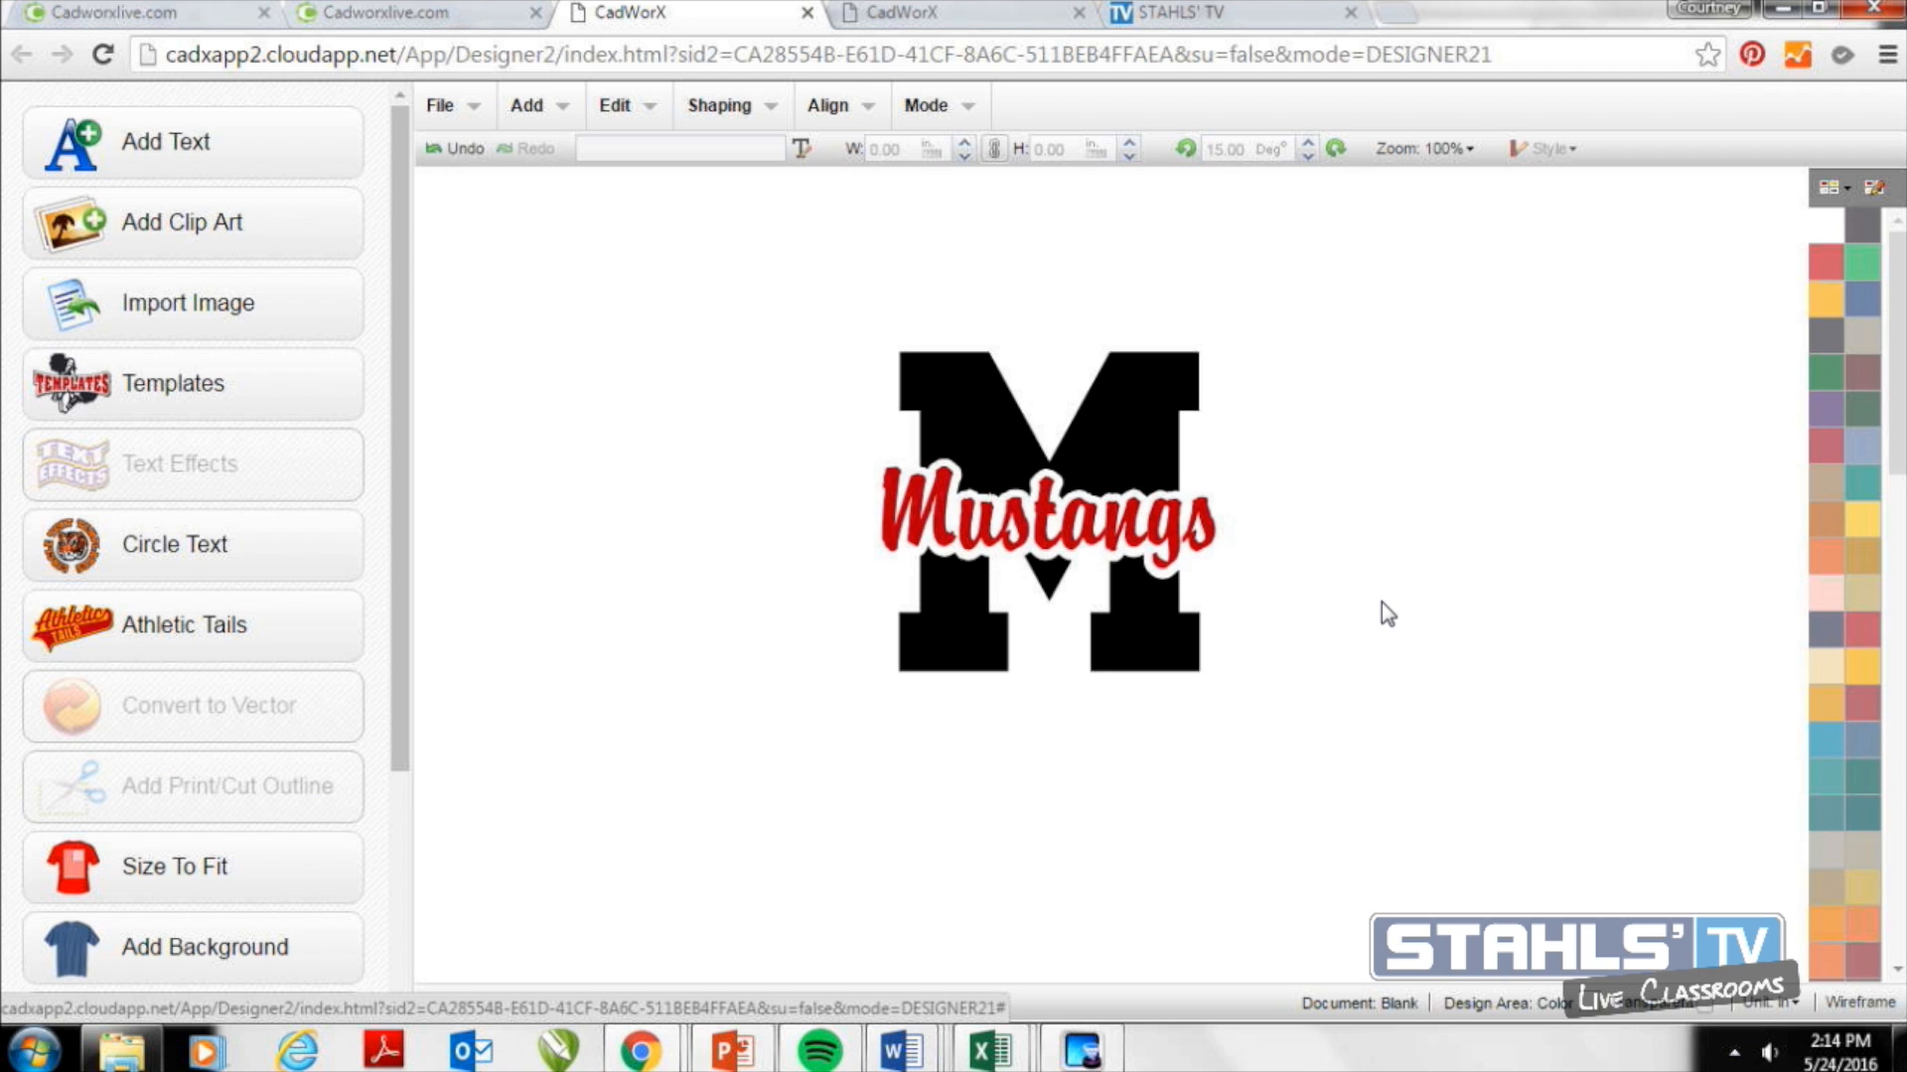
pyautogui.click(1029, 534)
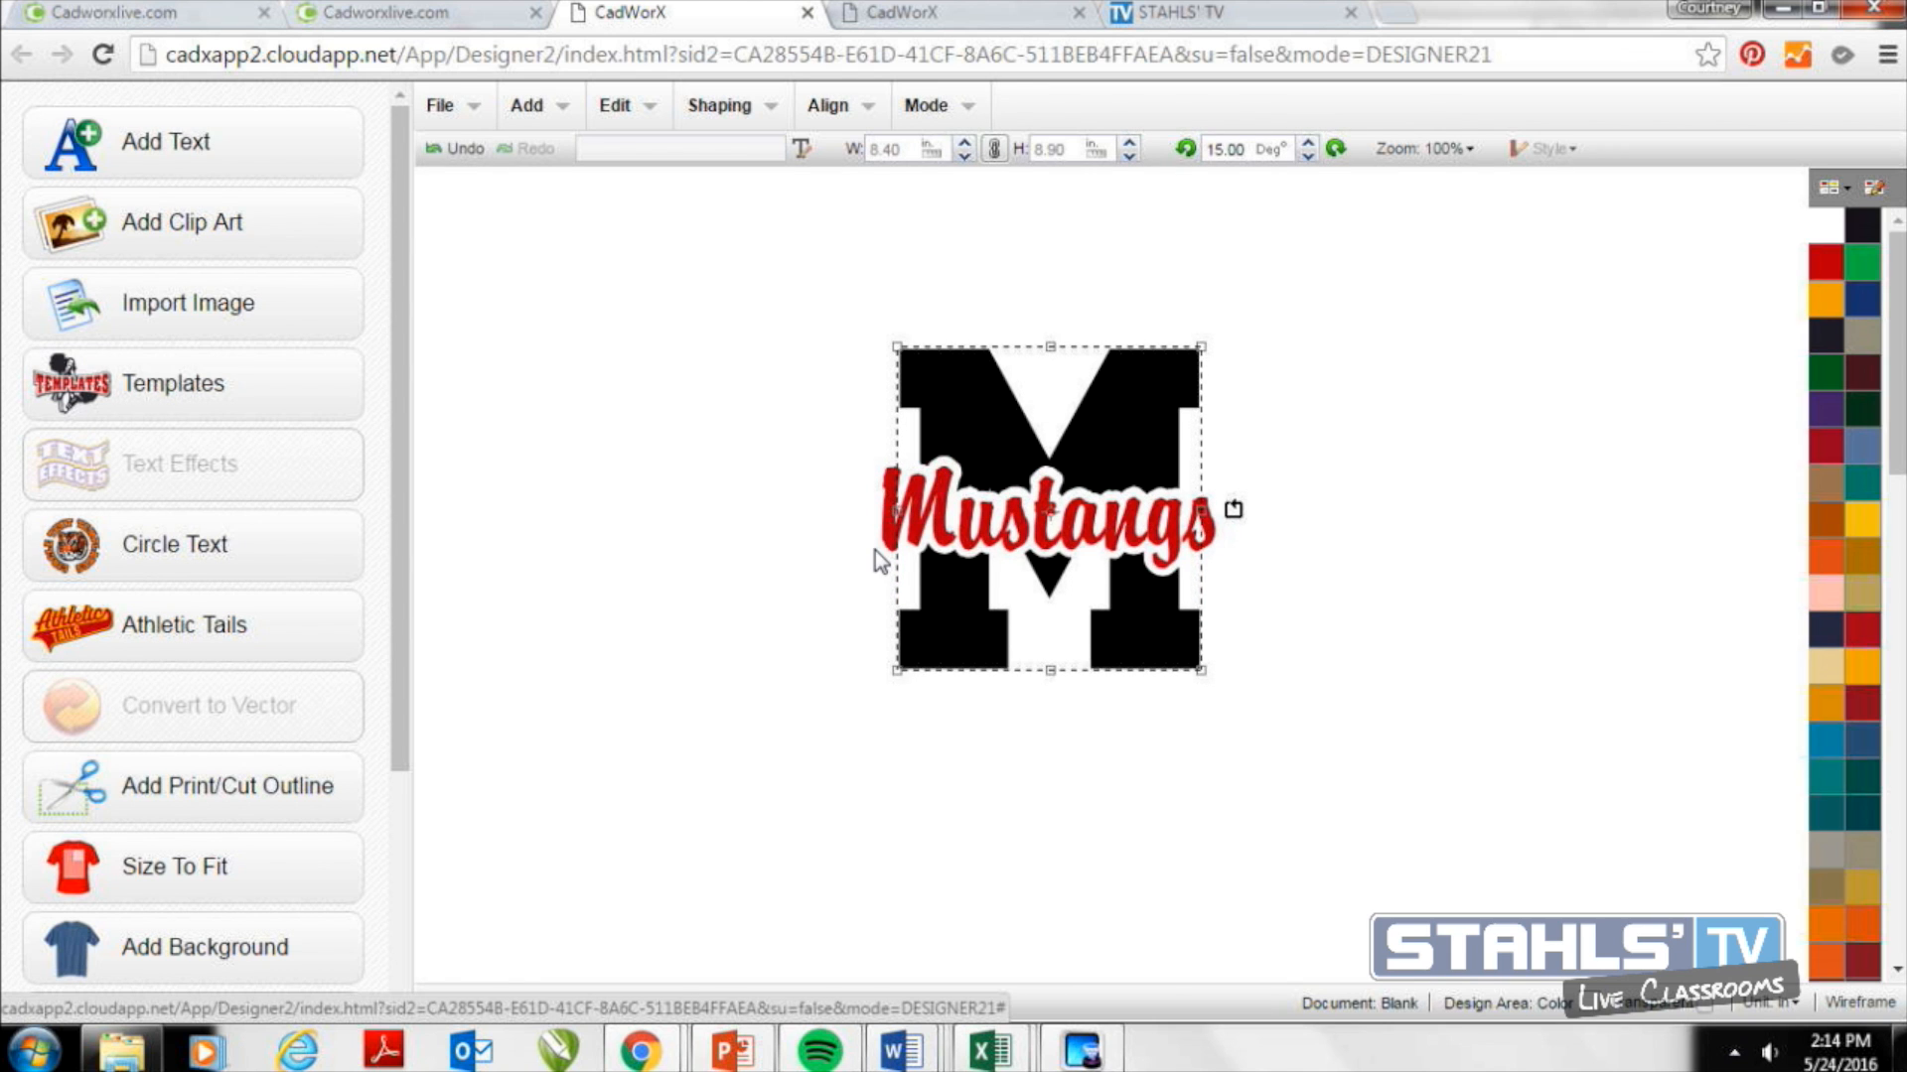
# Add the gray TShirt9 garment from the San mar backgrounds folder to the design.
pyautogui.click(260, 951)
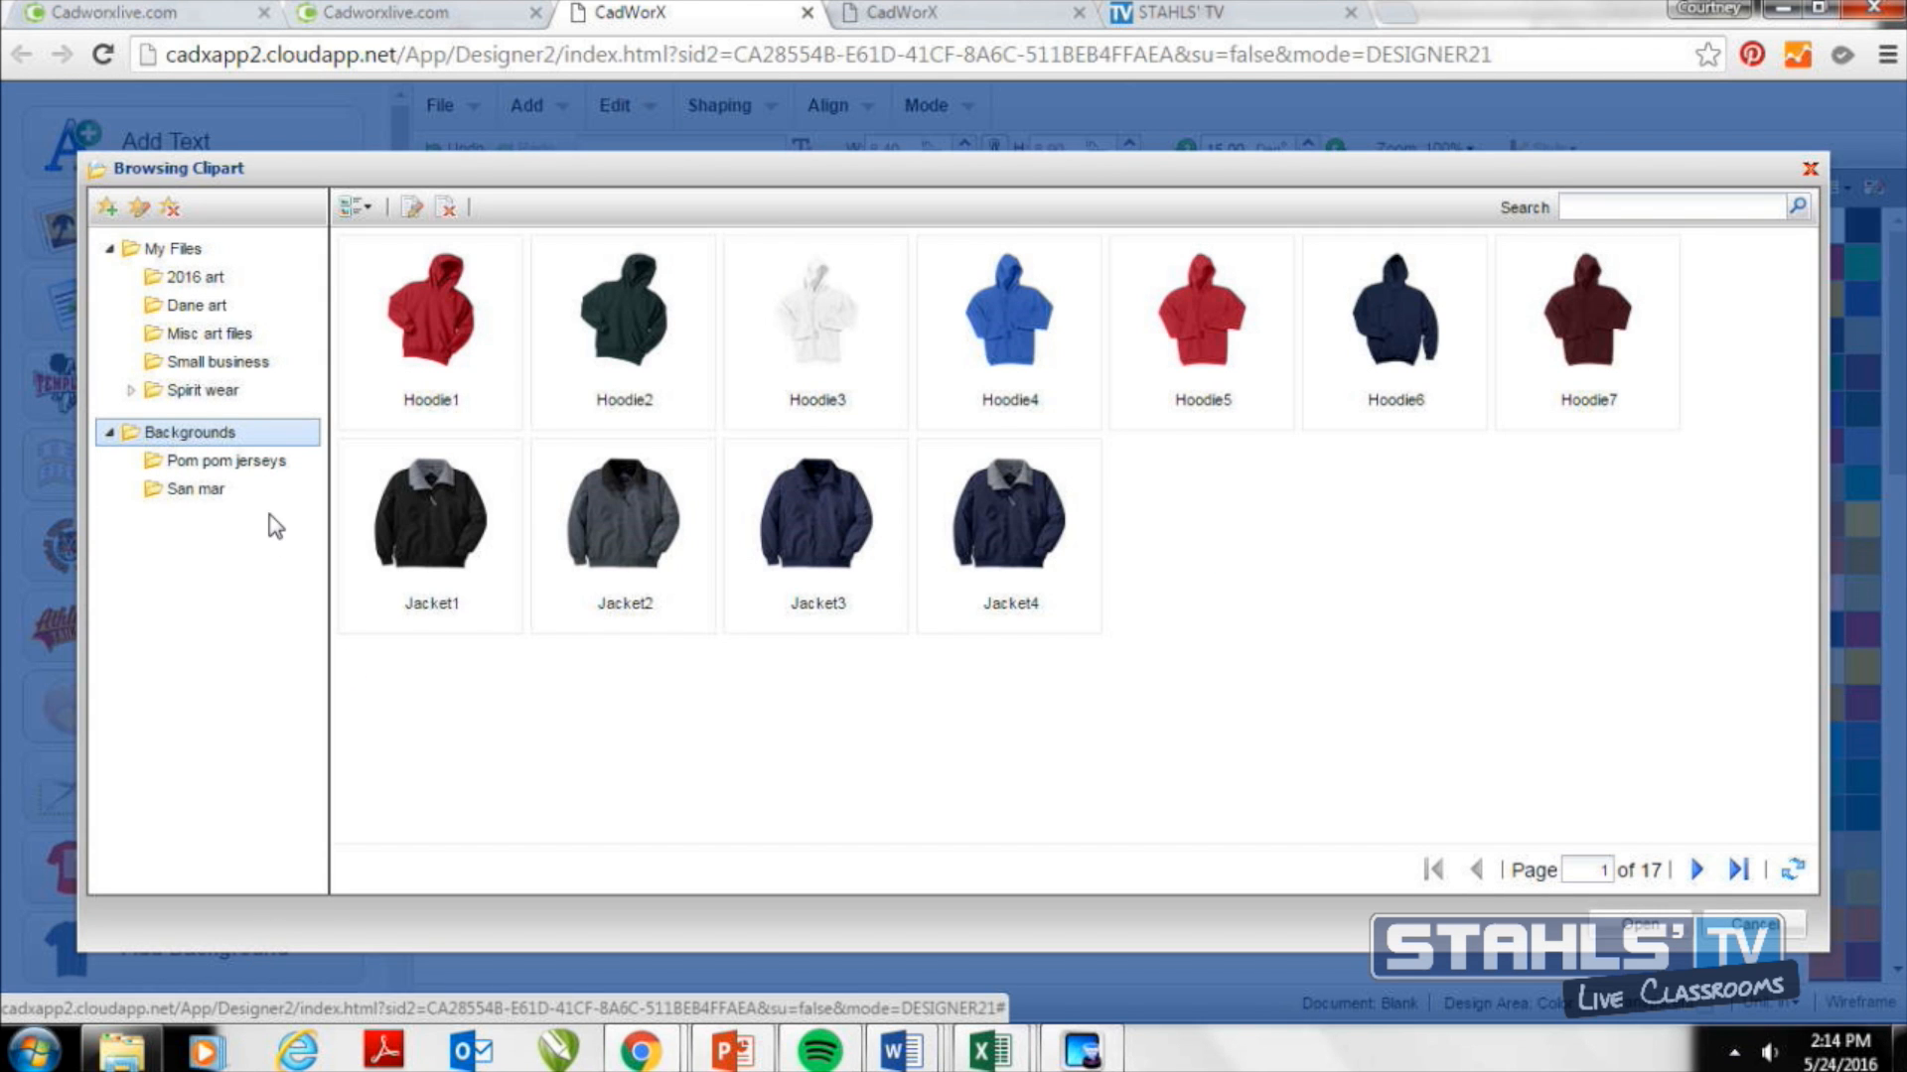
pyautogui.click(228, 491)
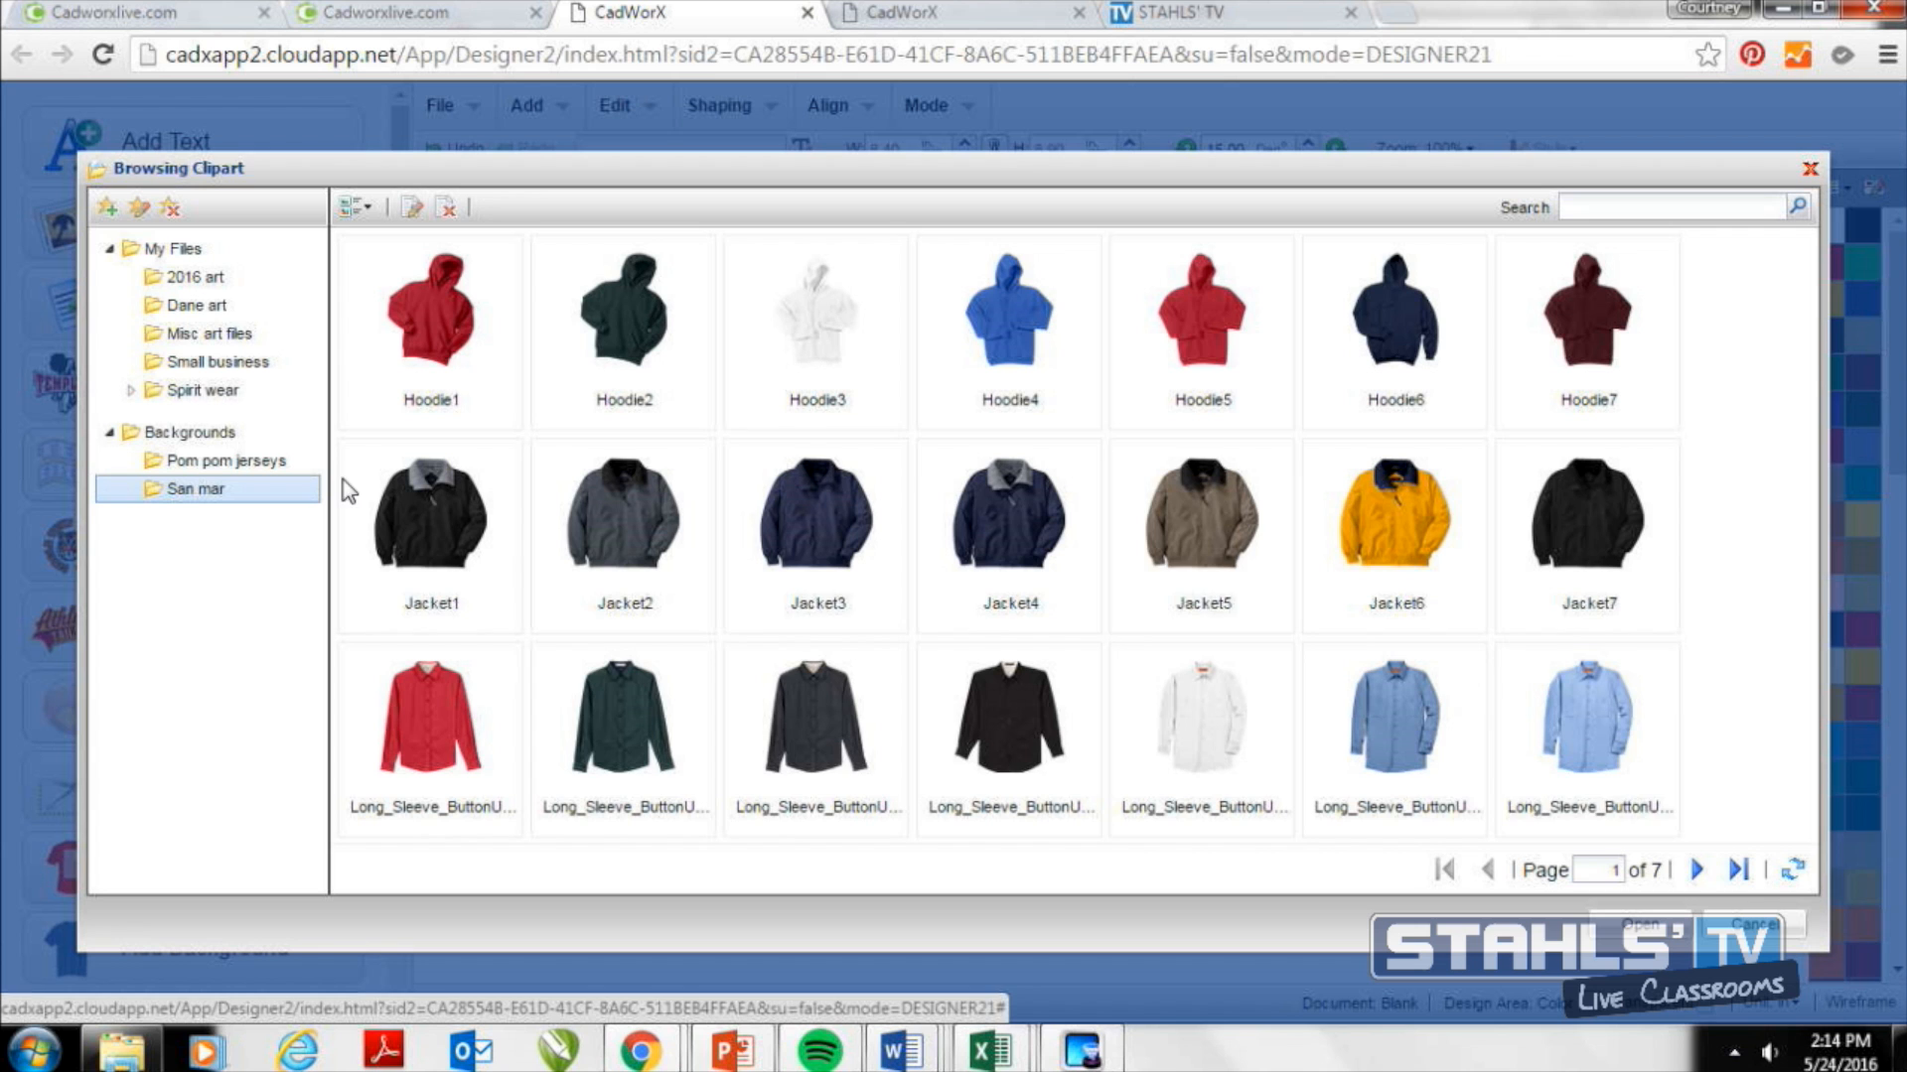
pyautogui.click(1696, 871)
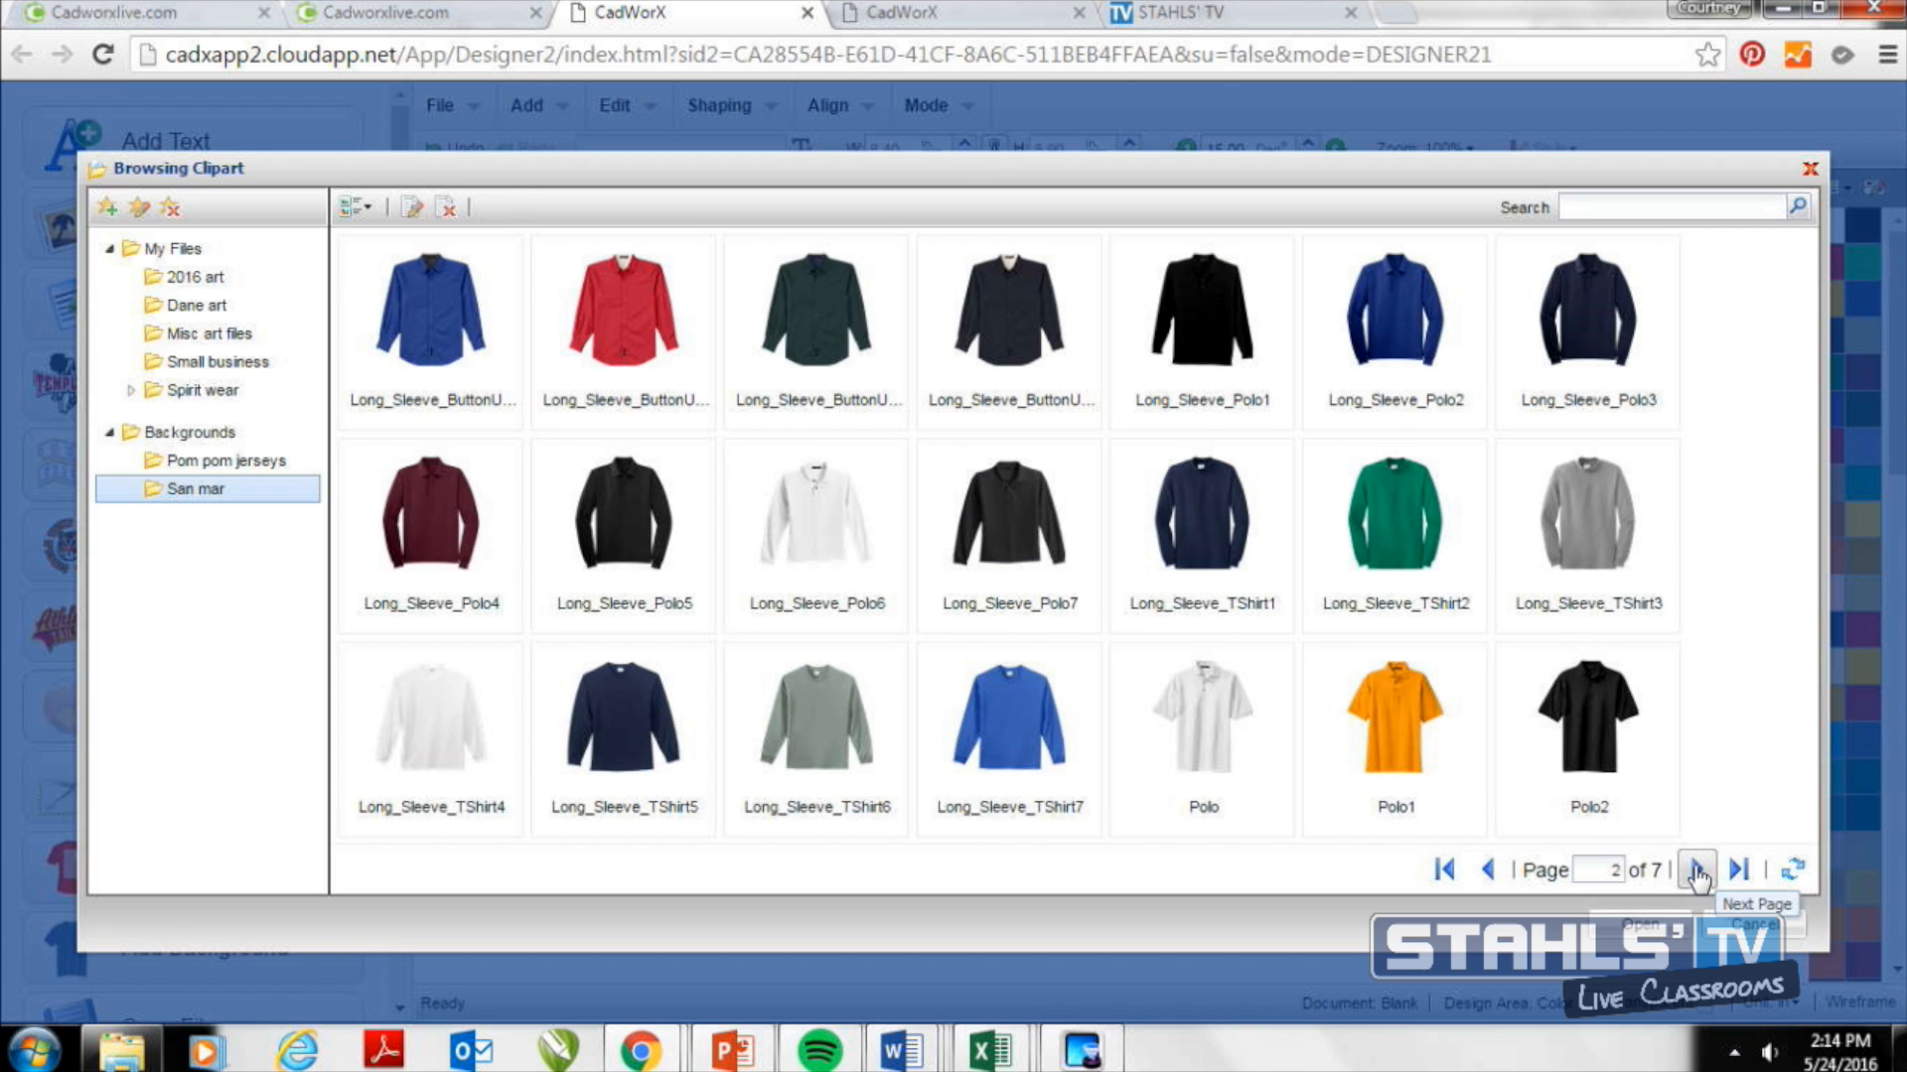
pyautogui.click(1696, 871)
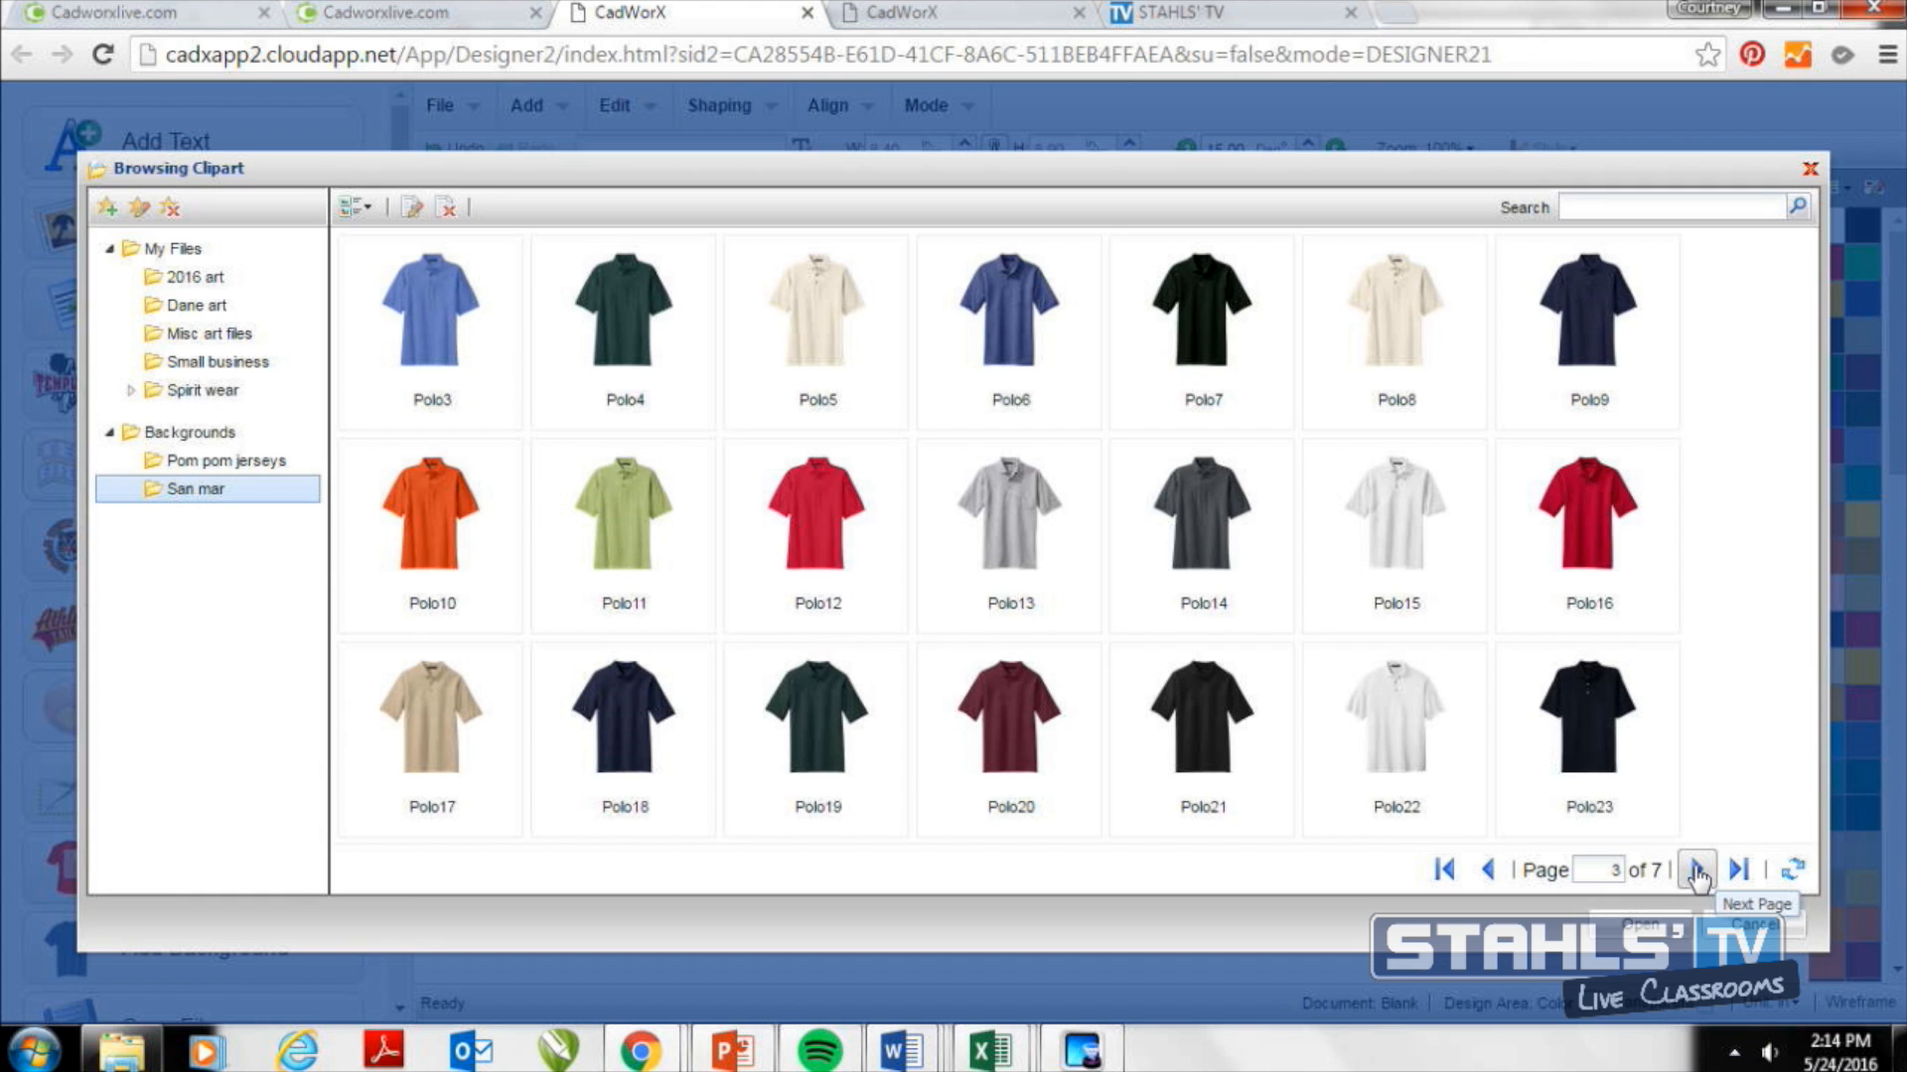
pyautogui.click(1696, 871)
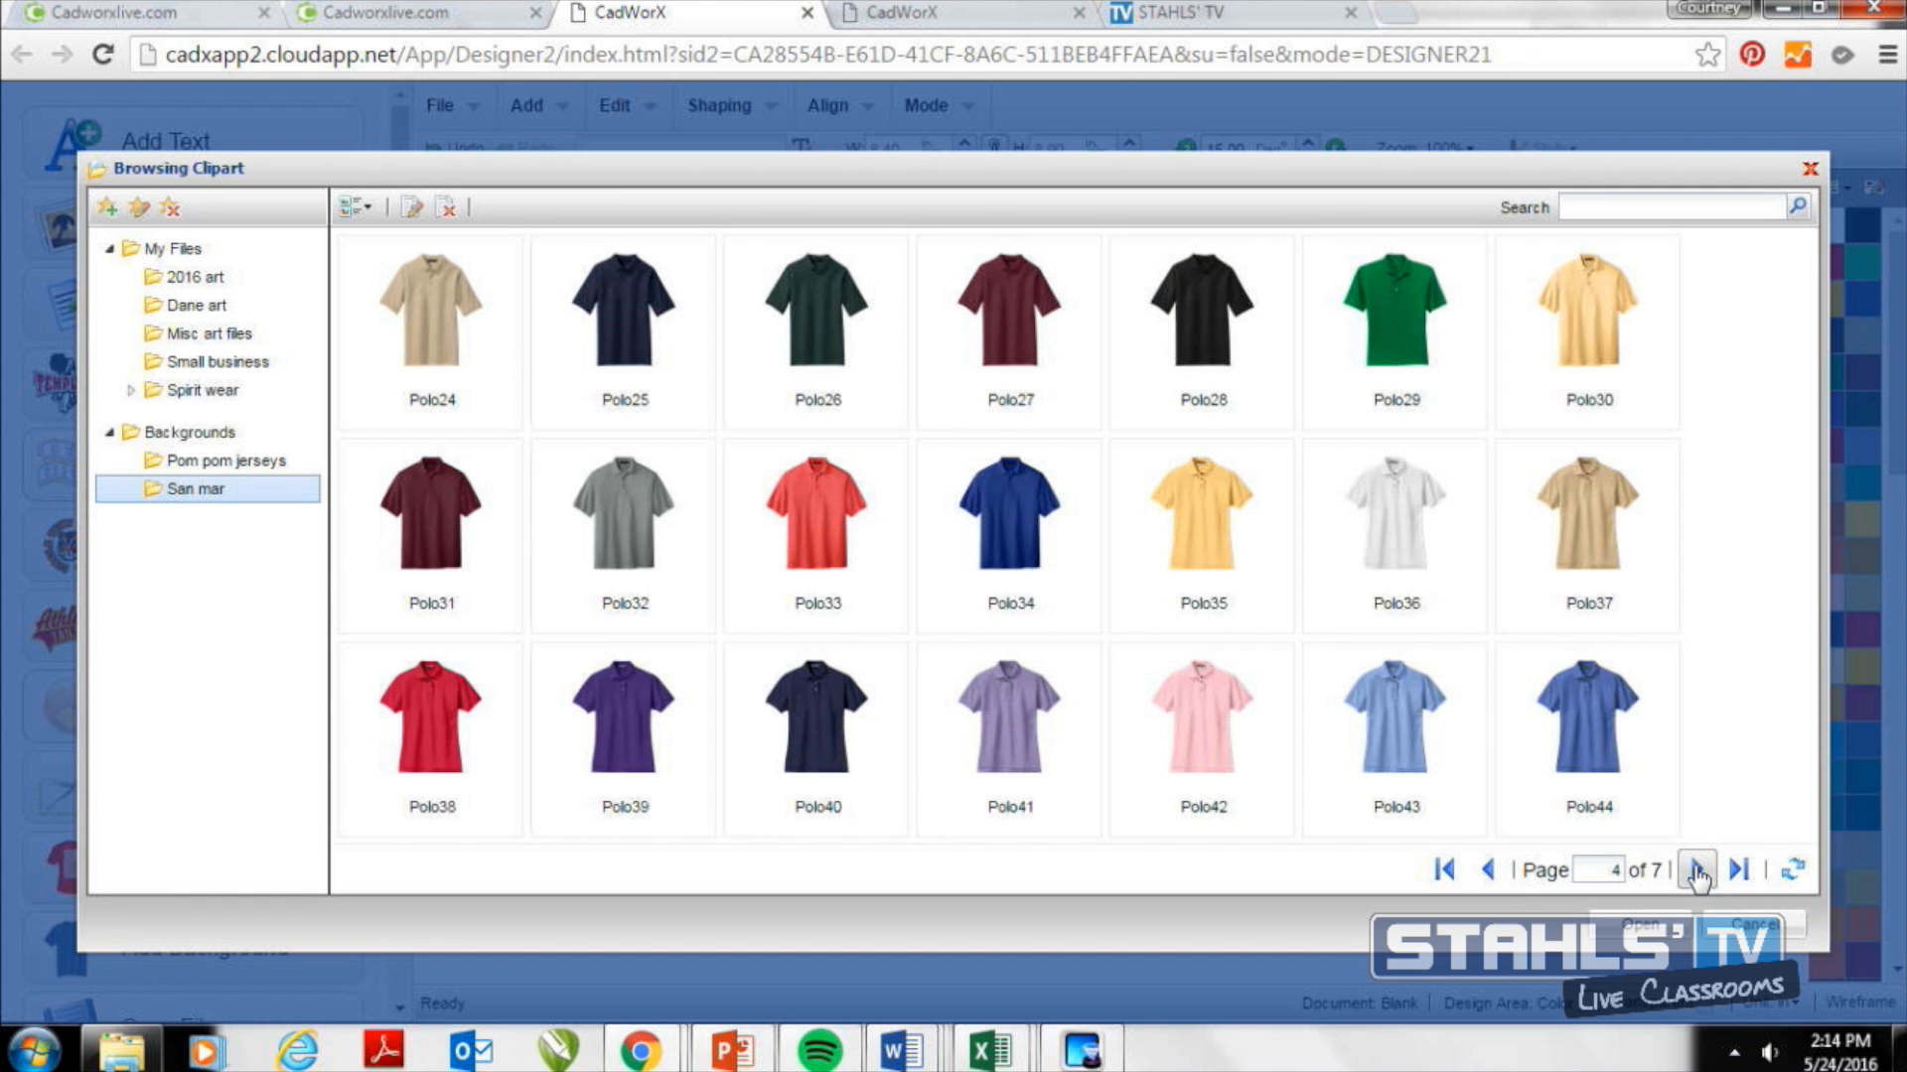
pyautogui.click(1696, 871)
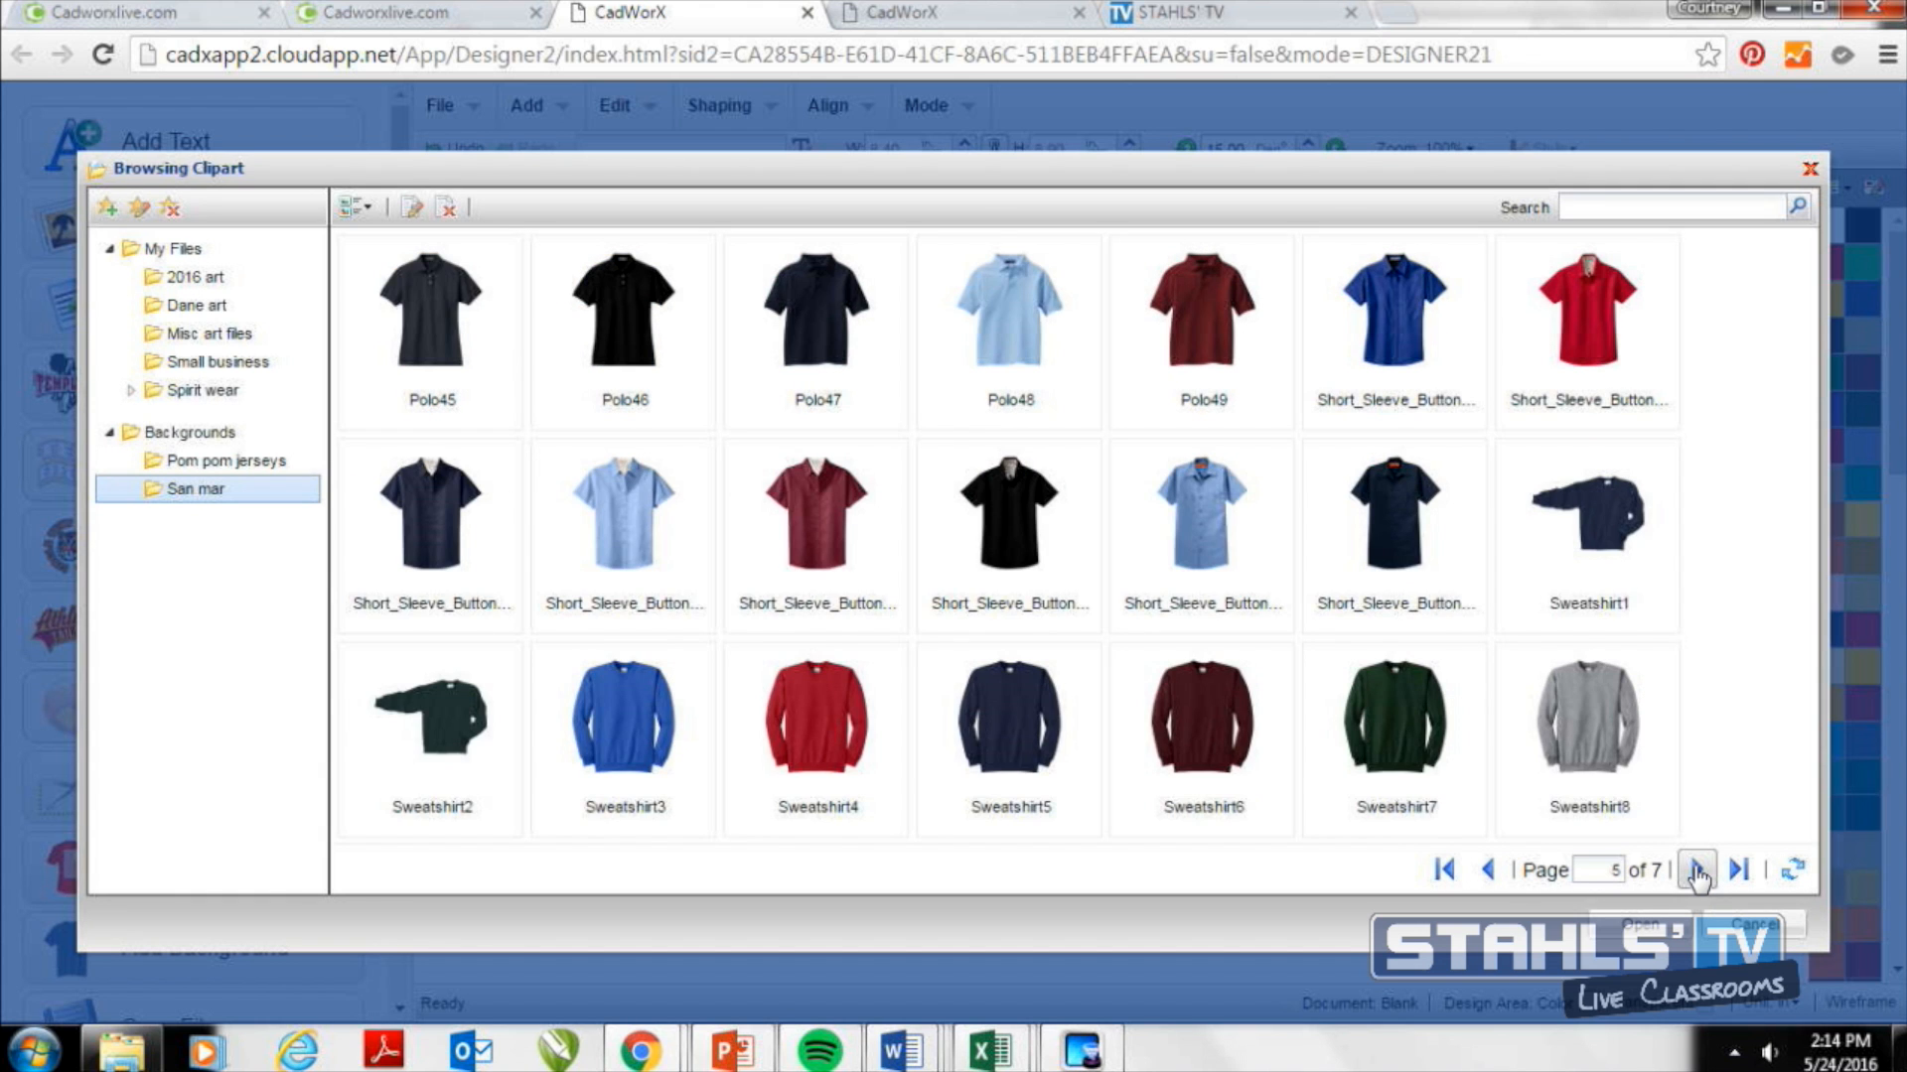
pyautogui.click(1696, 871)
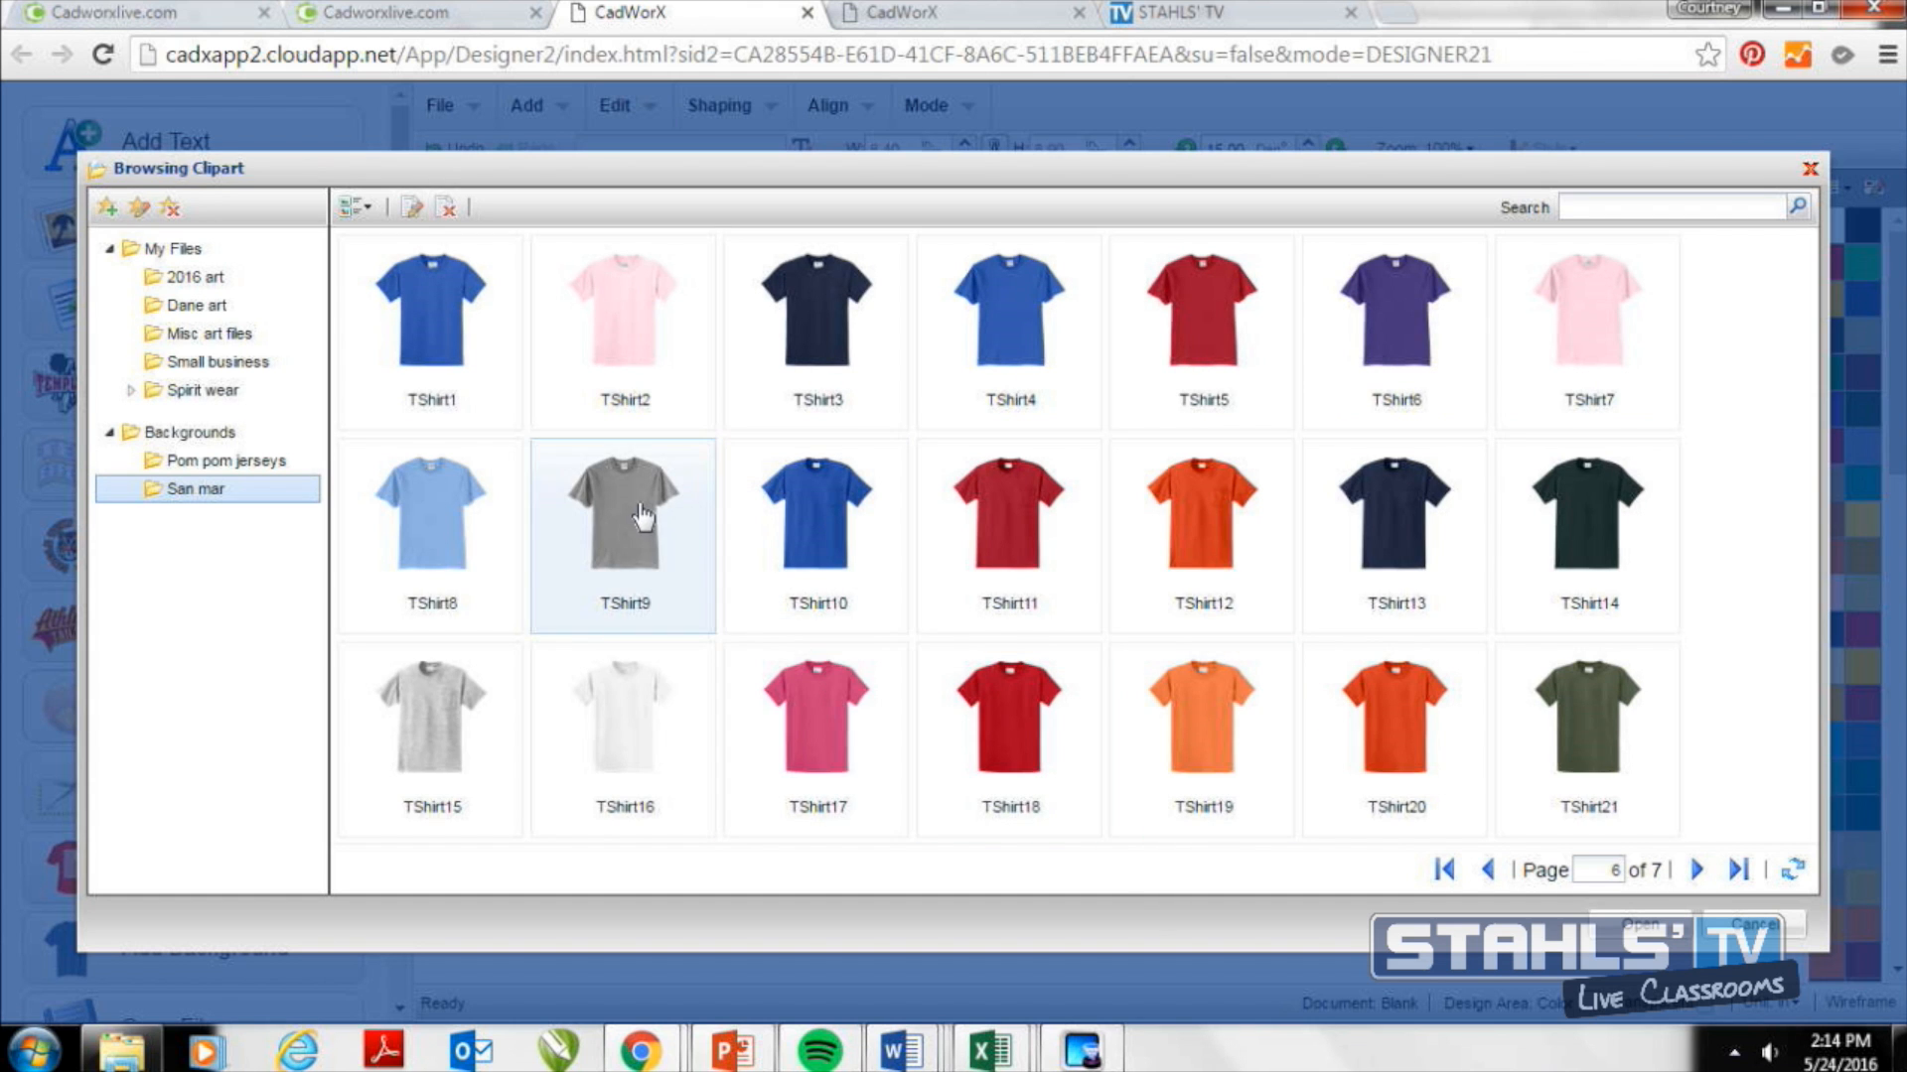
pyautogui.doubleClick(640, 517)
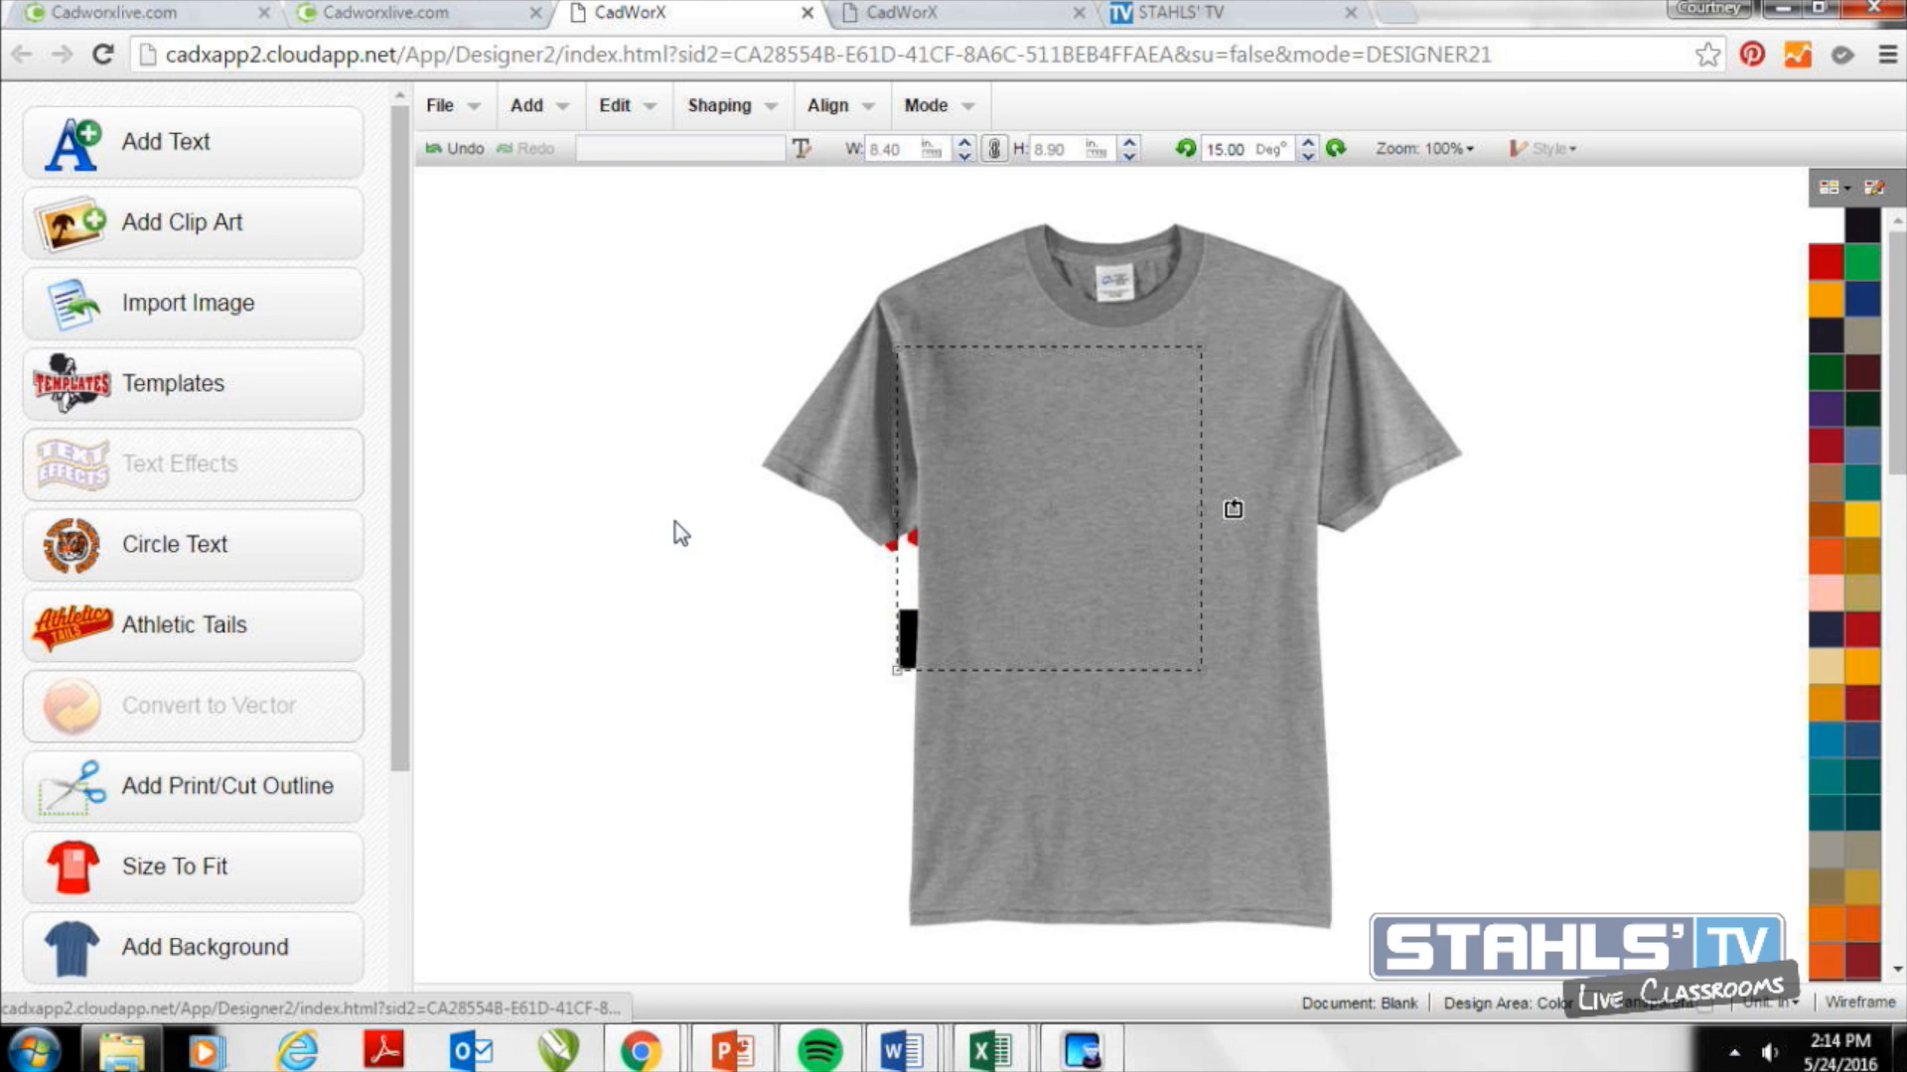
# Send the gray T-shirt to the back and position it so the M design sits centered on its chest.
pyautogui.moveTo(1277, 406); pyautogui.dragTo(1199, 403)
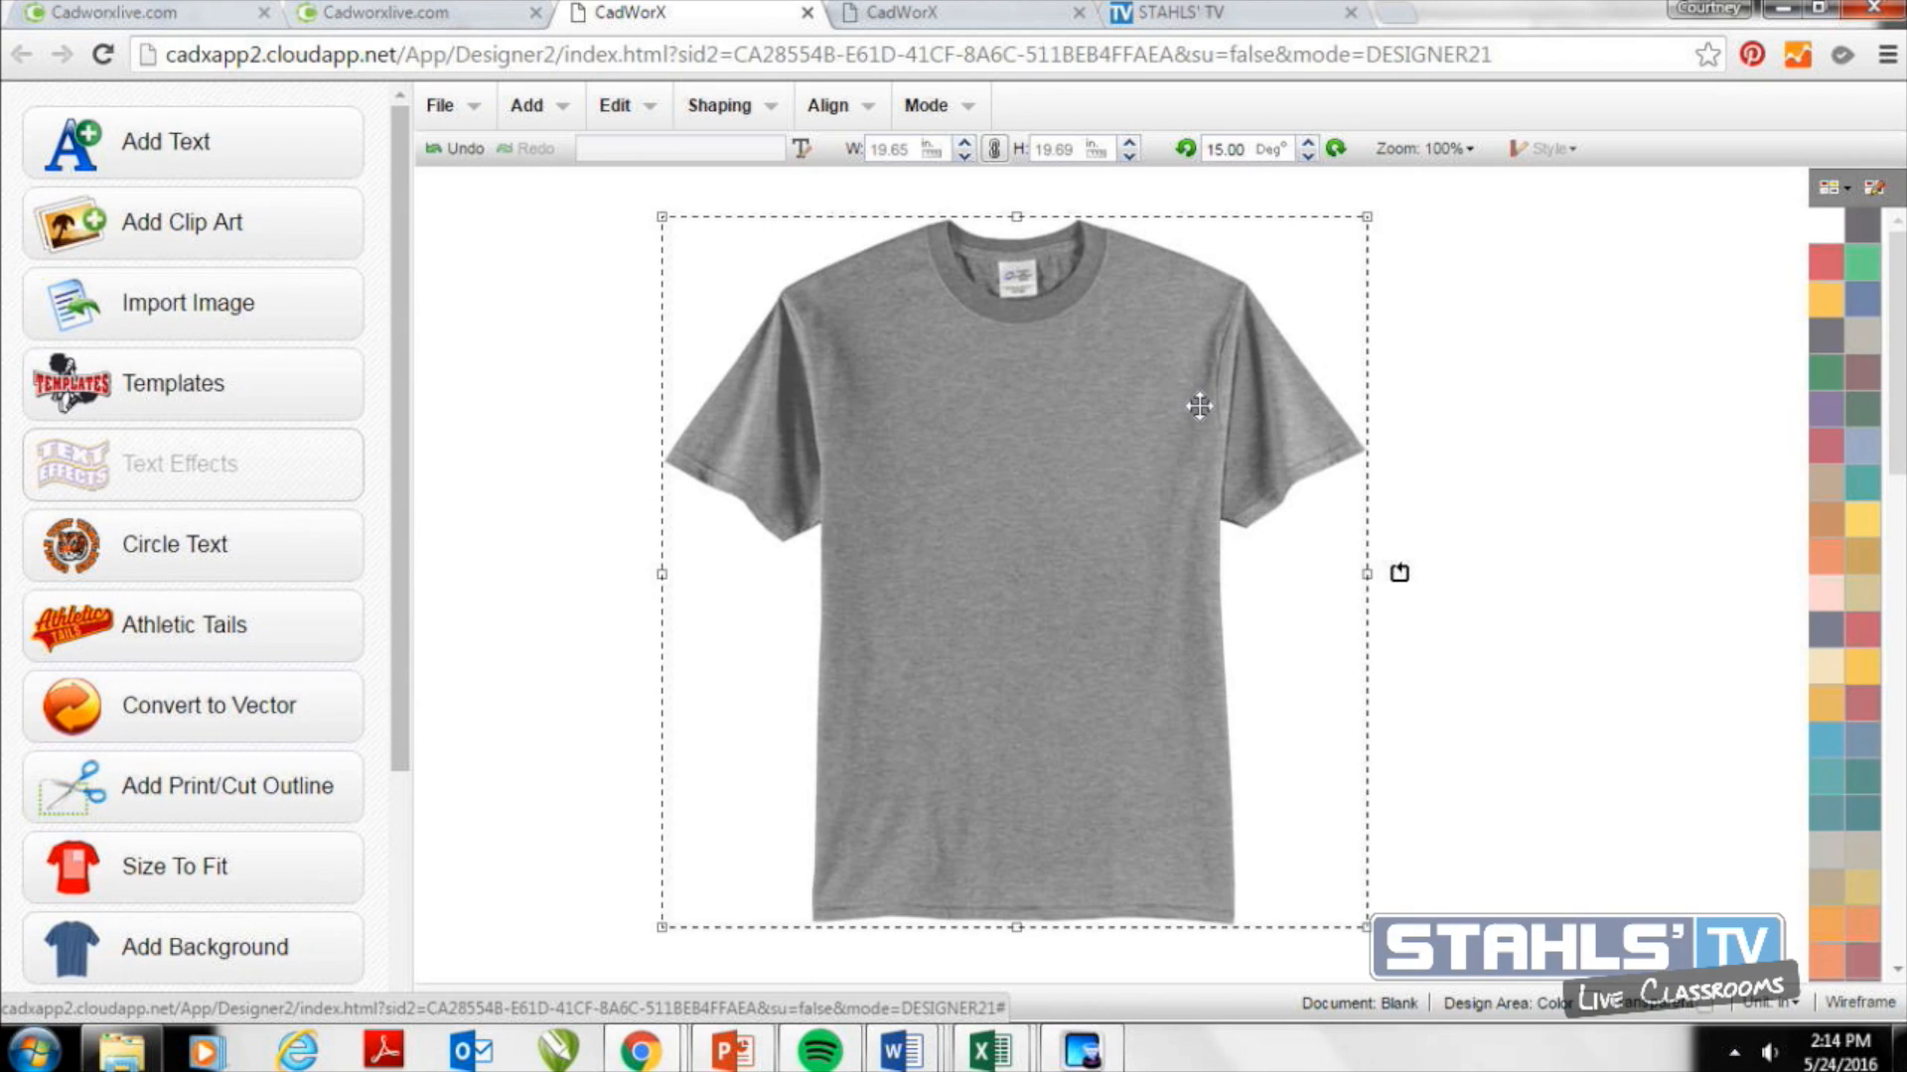
pyautogui.rightClick(1195, 399)
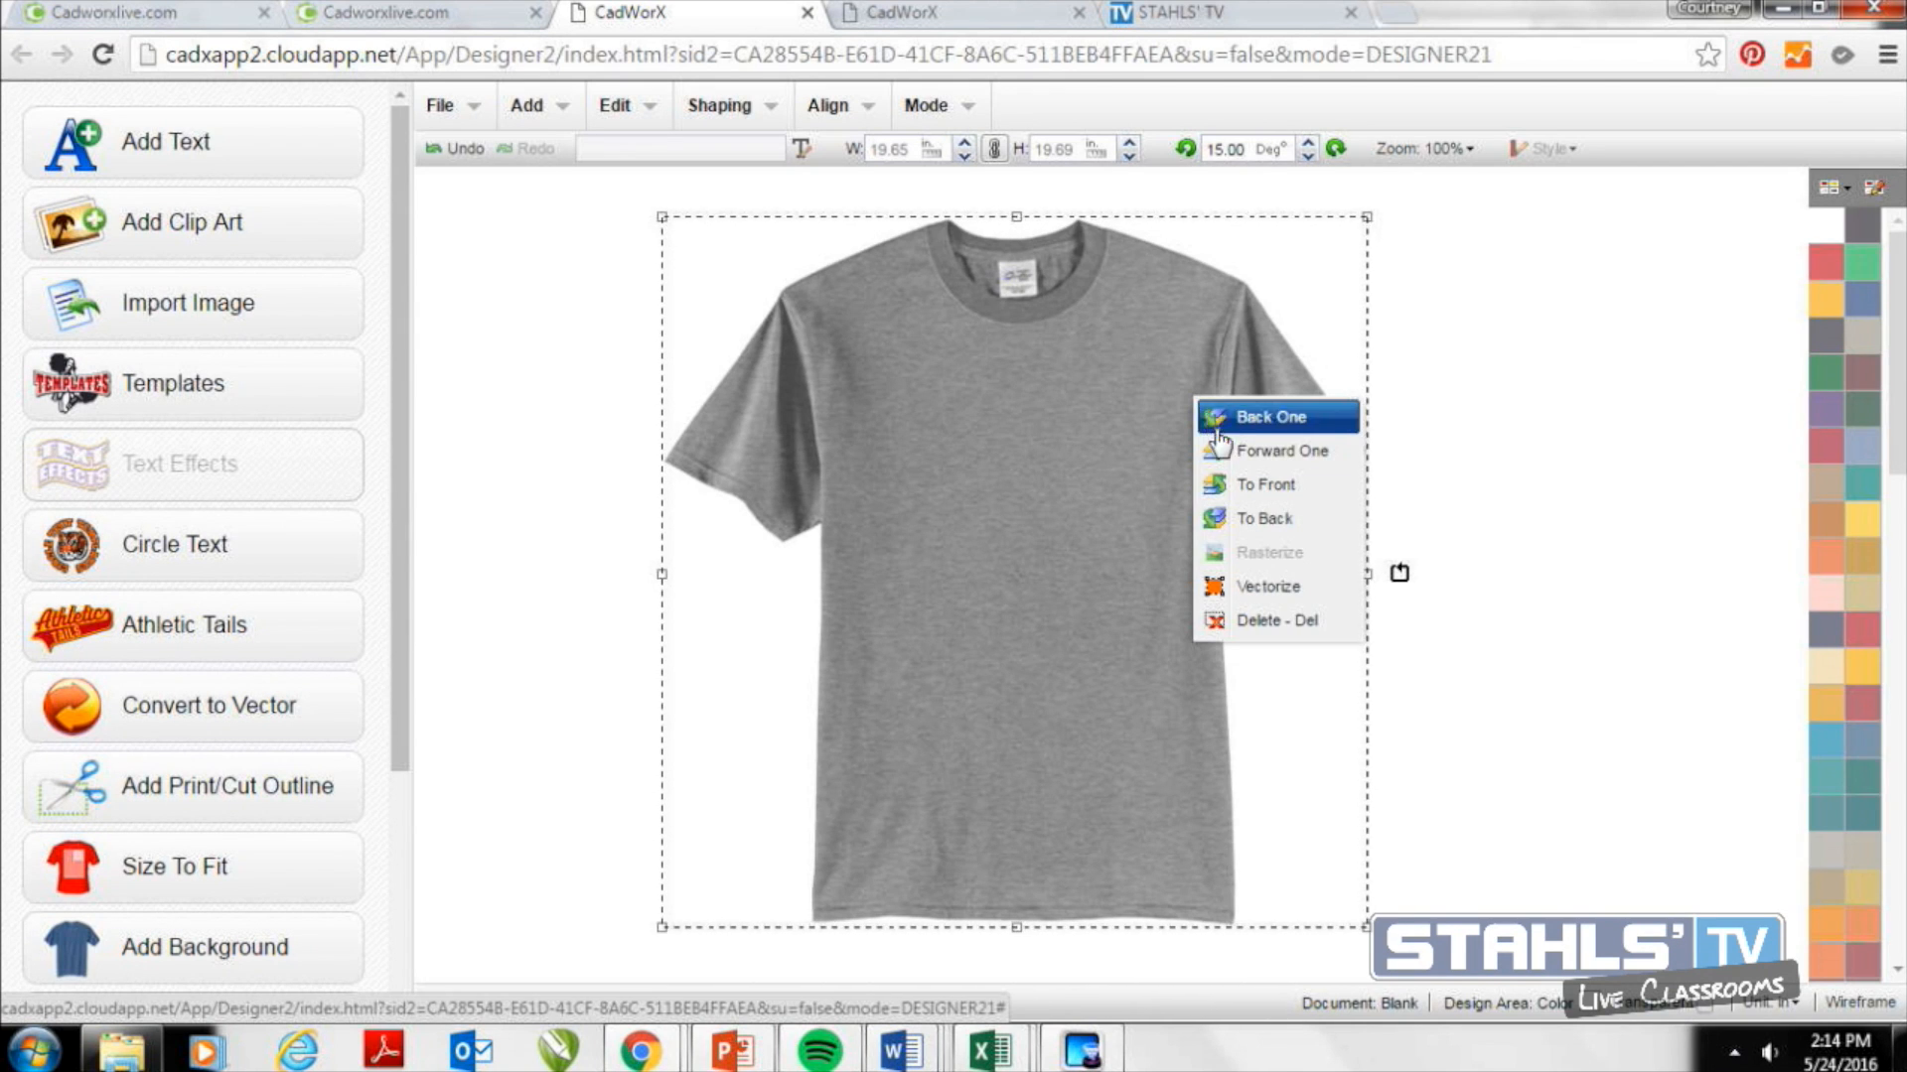
pyautogui.click(1245, 519)
pyautogui.moveTo(1304, 443); pyautogui.dragTo(1333, 425)
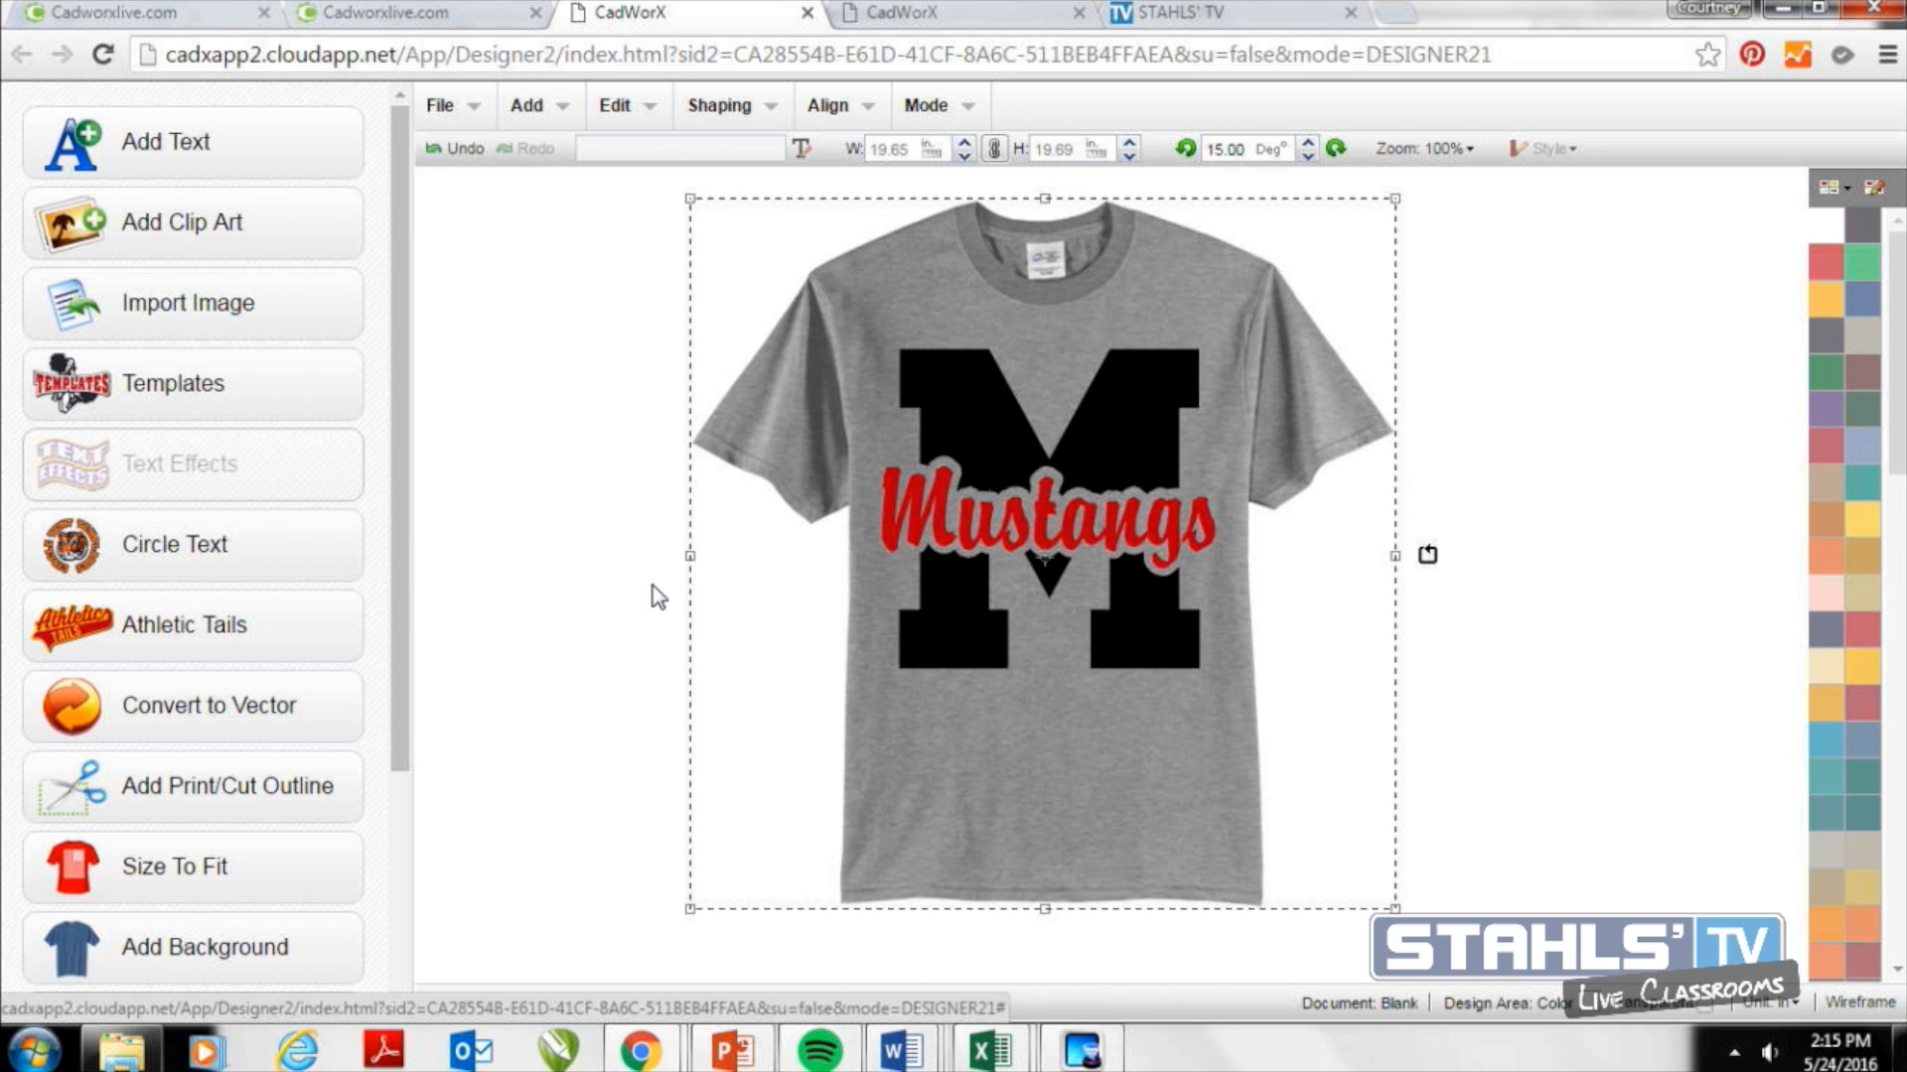
pyautogui.moveTo(925, 513); pyautogui.dragTo(925, 509)
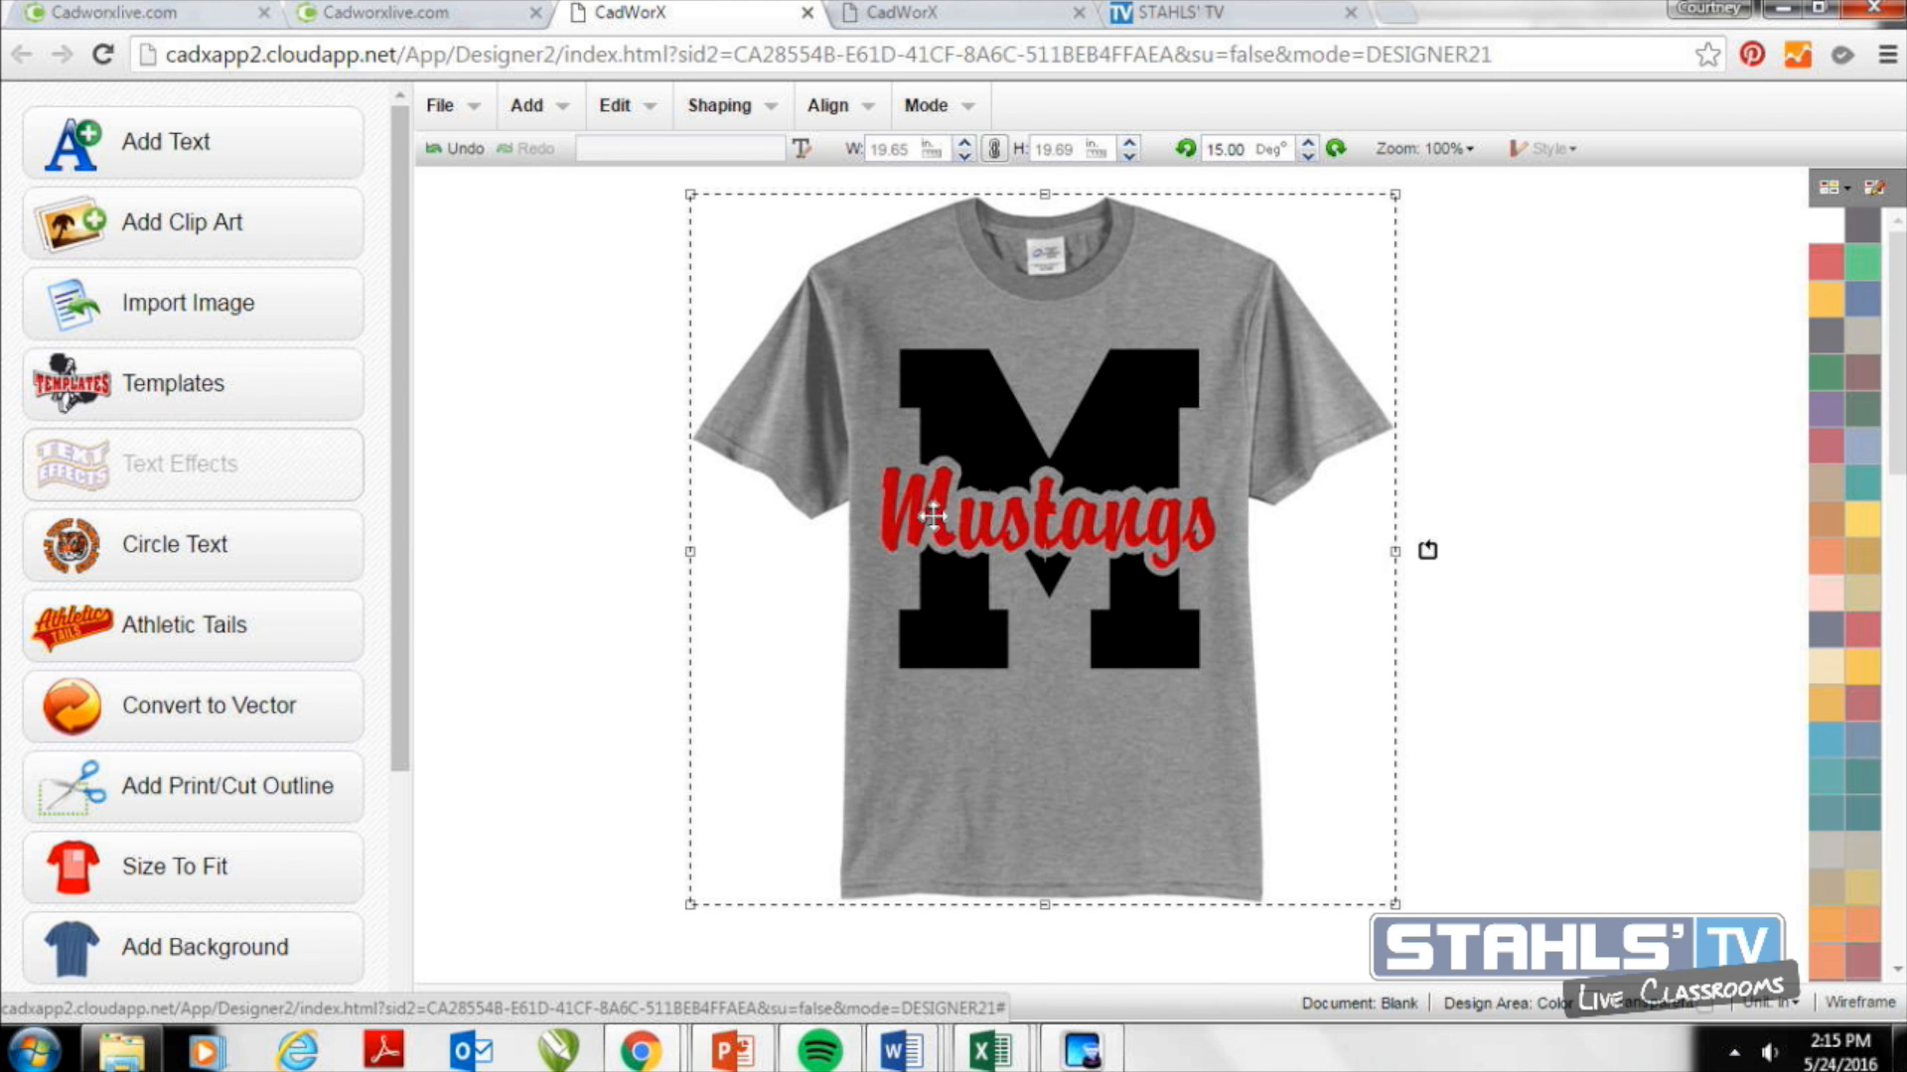
# Move the T-shirt off to the right of the M design, and start a new blank design.
pyautogui.moveTo(711, 545); pyautogui.dragTo(1183, 575)
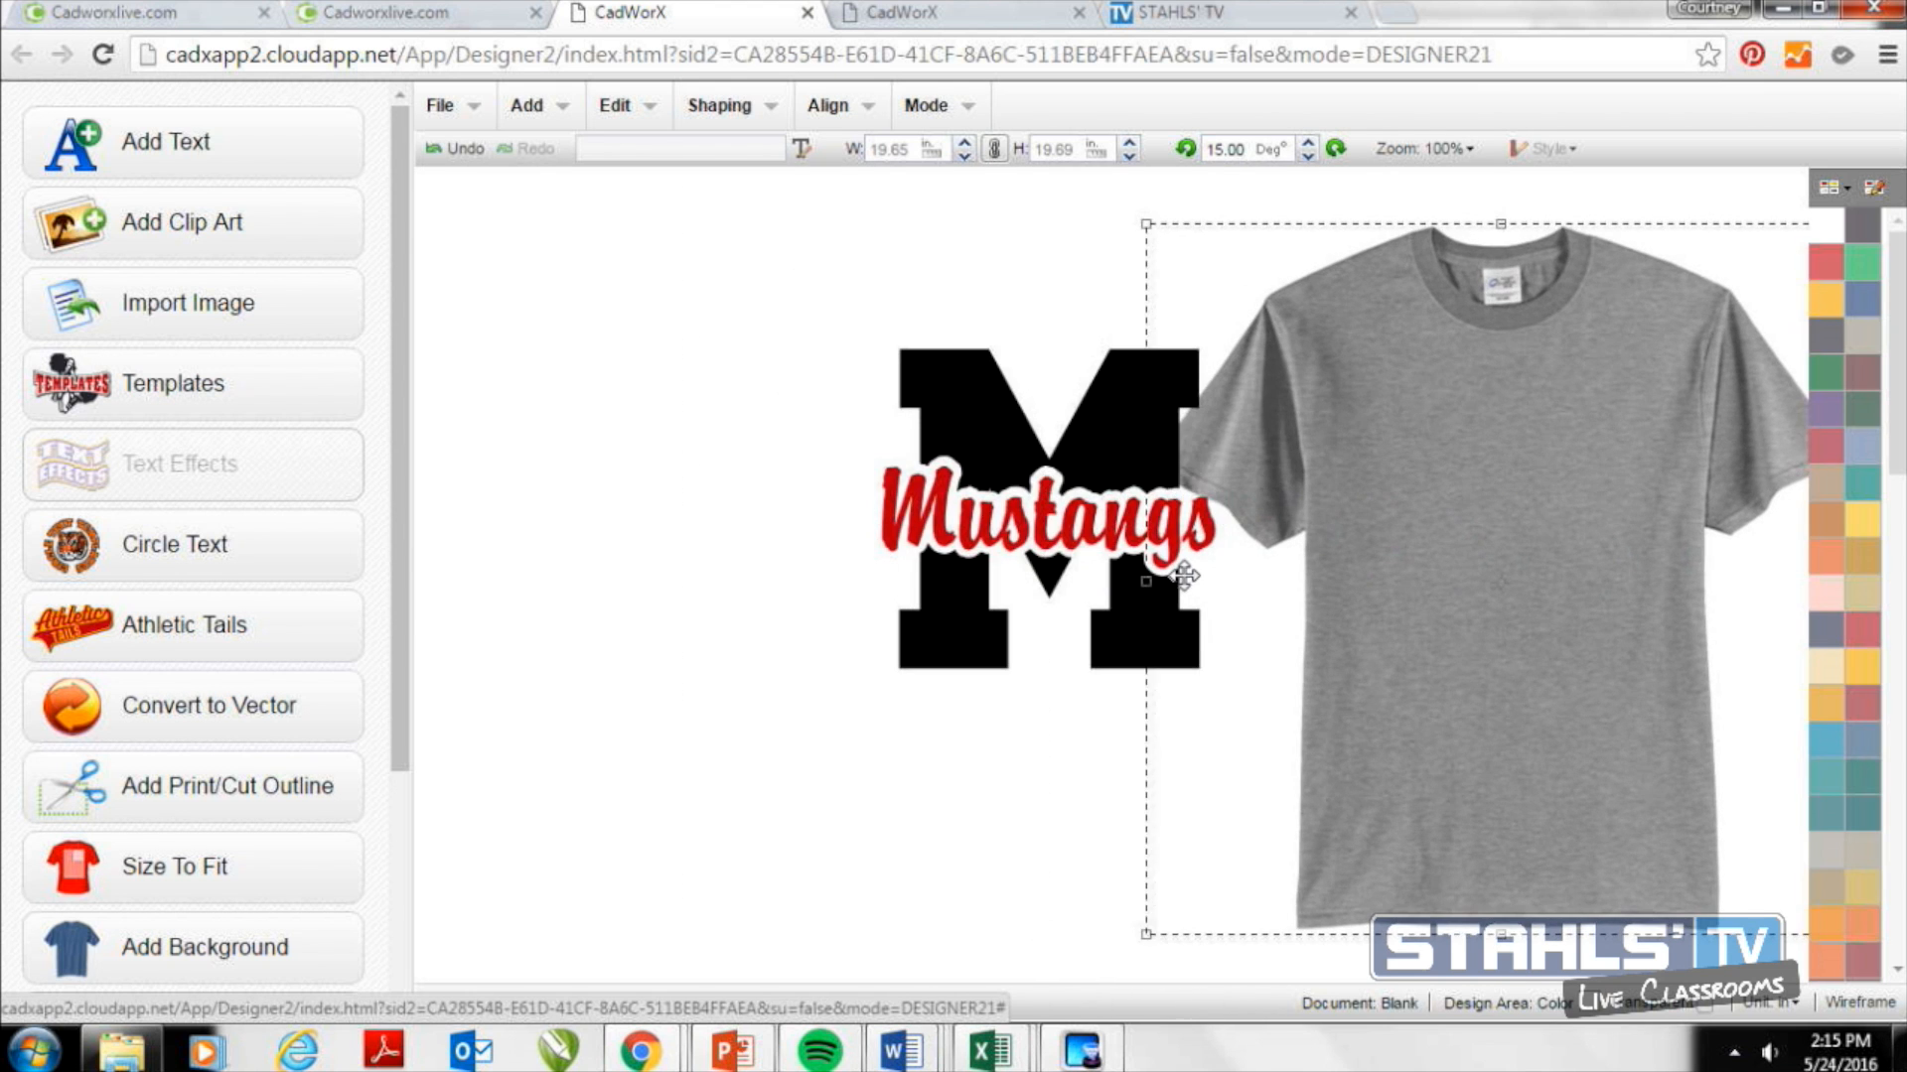
pyautogui.moveTo(1026, 526); pyautogui.dragTo(1021, 521)
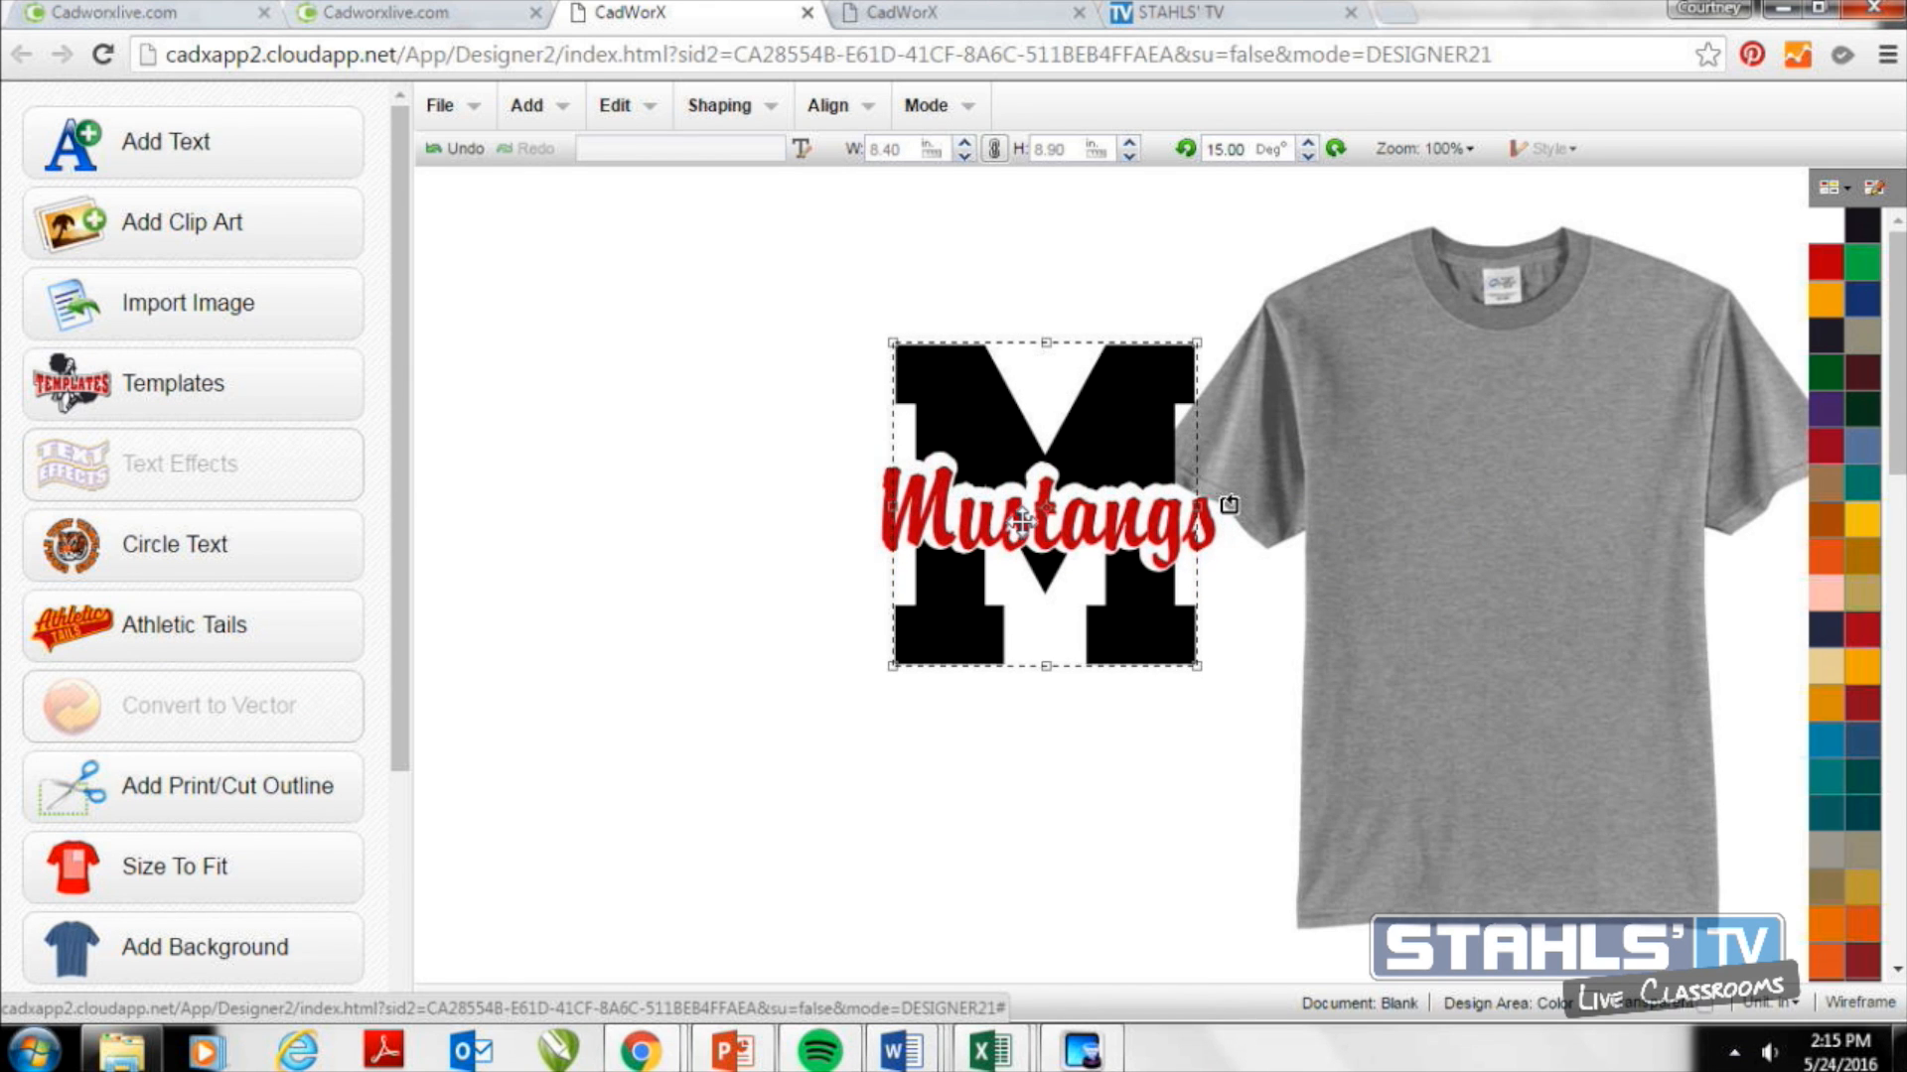
pyautogui.click(470, 126)
pyautogui.click(477, 150)
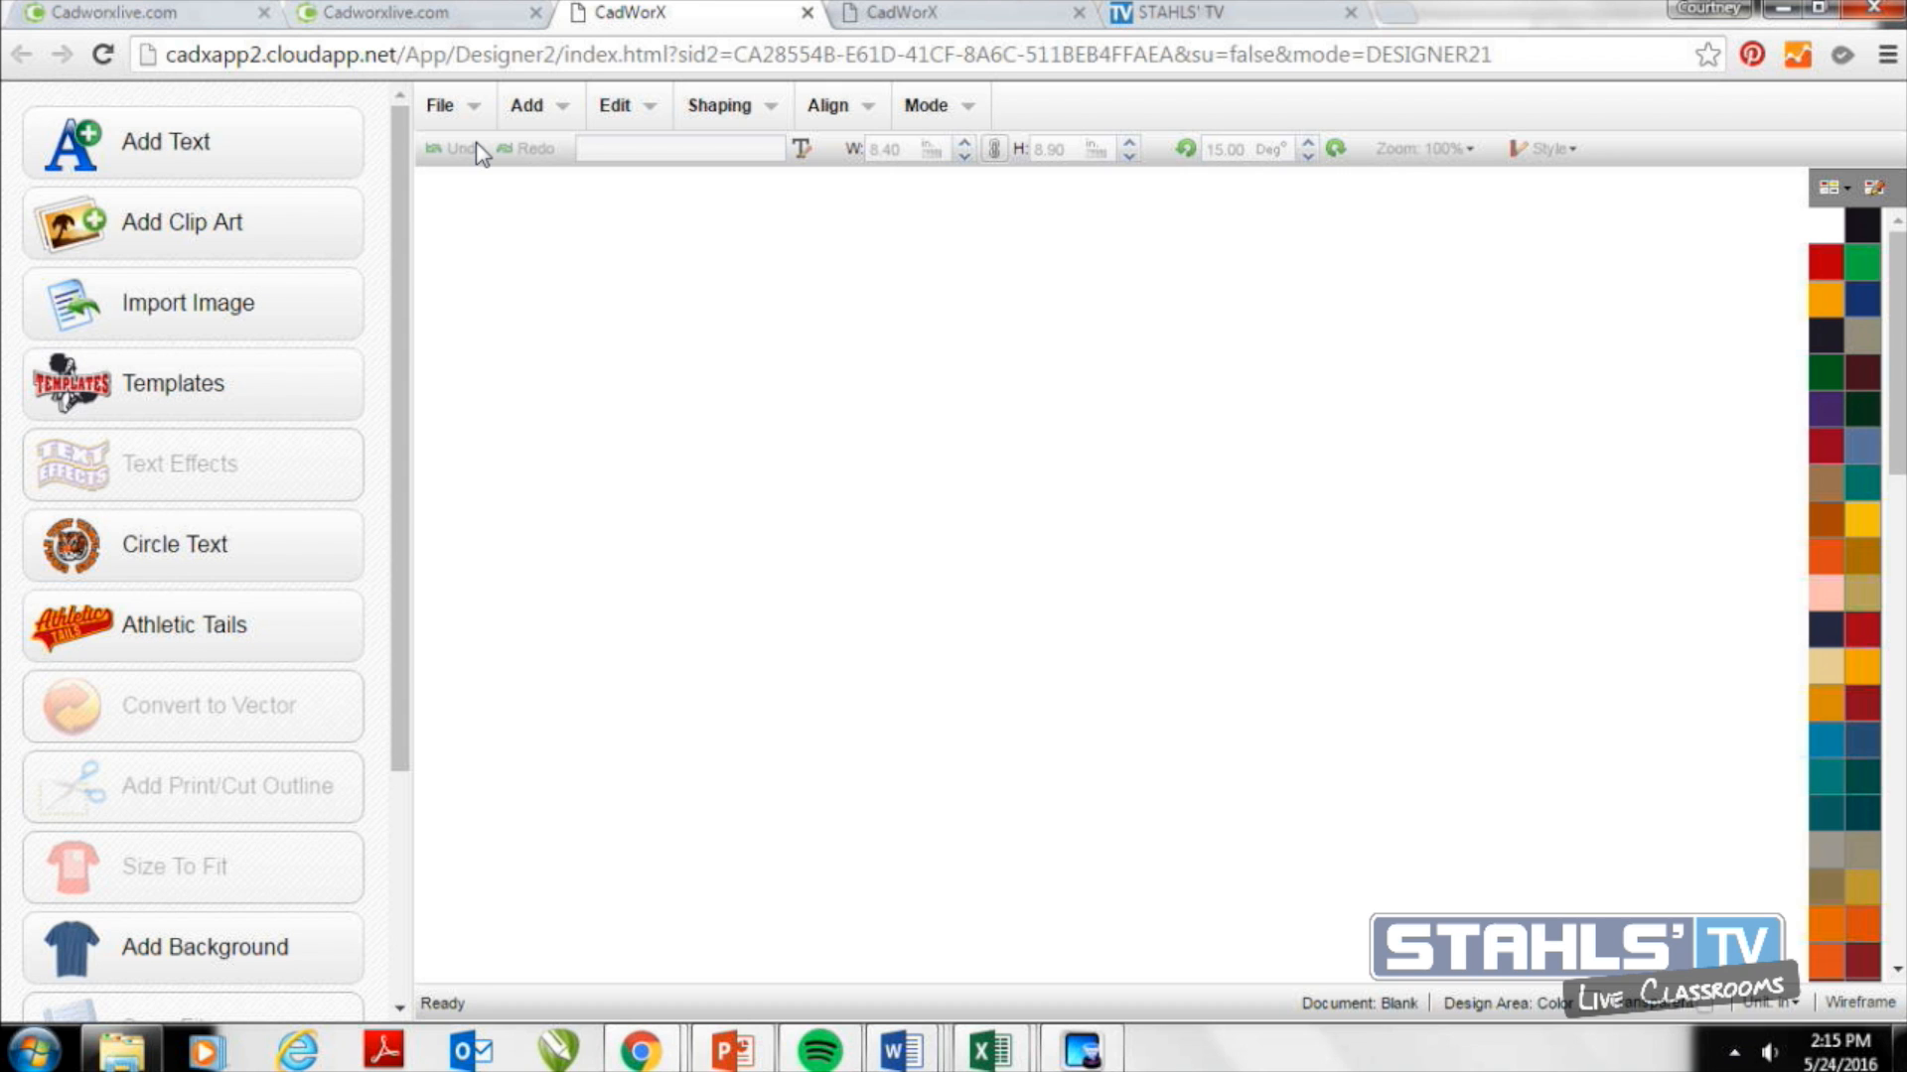
# Start a new text object and enter MUSTANG as its text.
pyautogui.click(299, 149)
pyautogui.tripleClick(1191, 260)
pyautogui.write('MUSTANG')
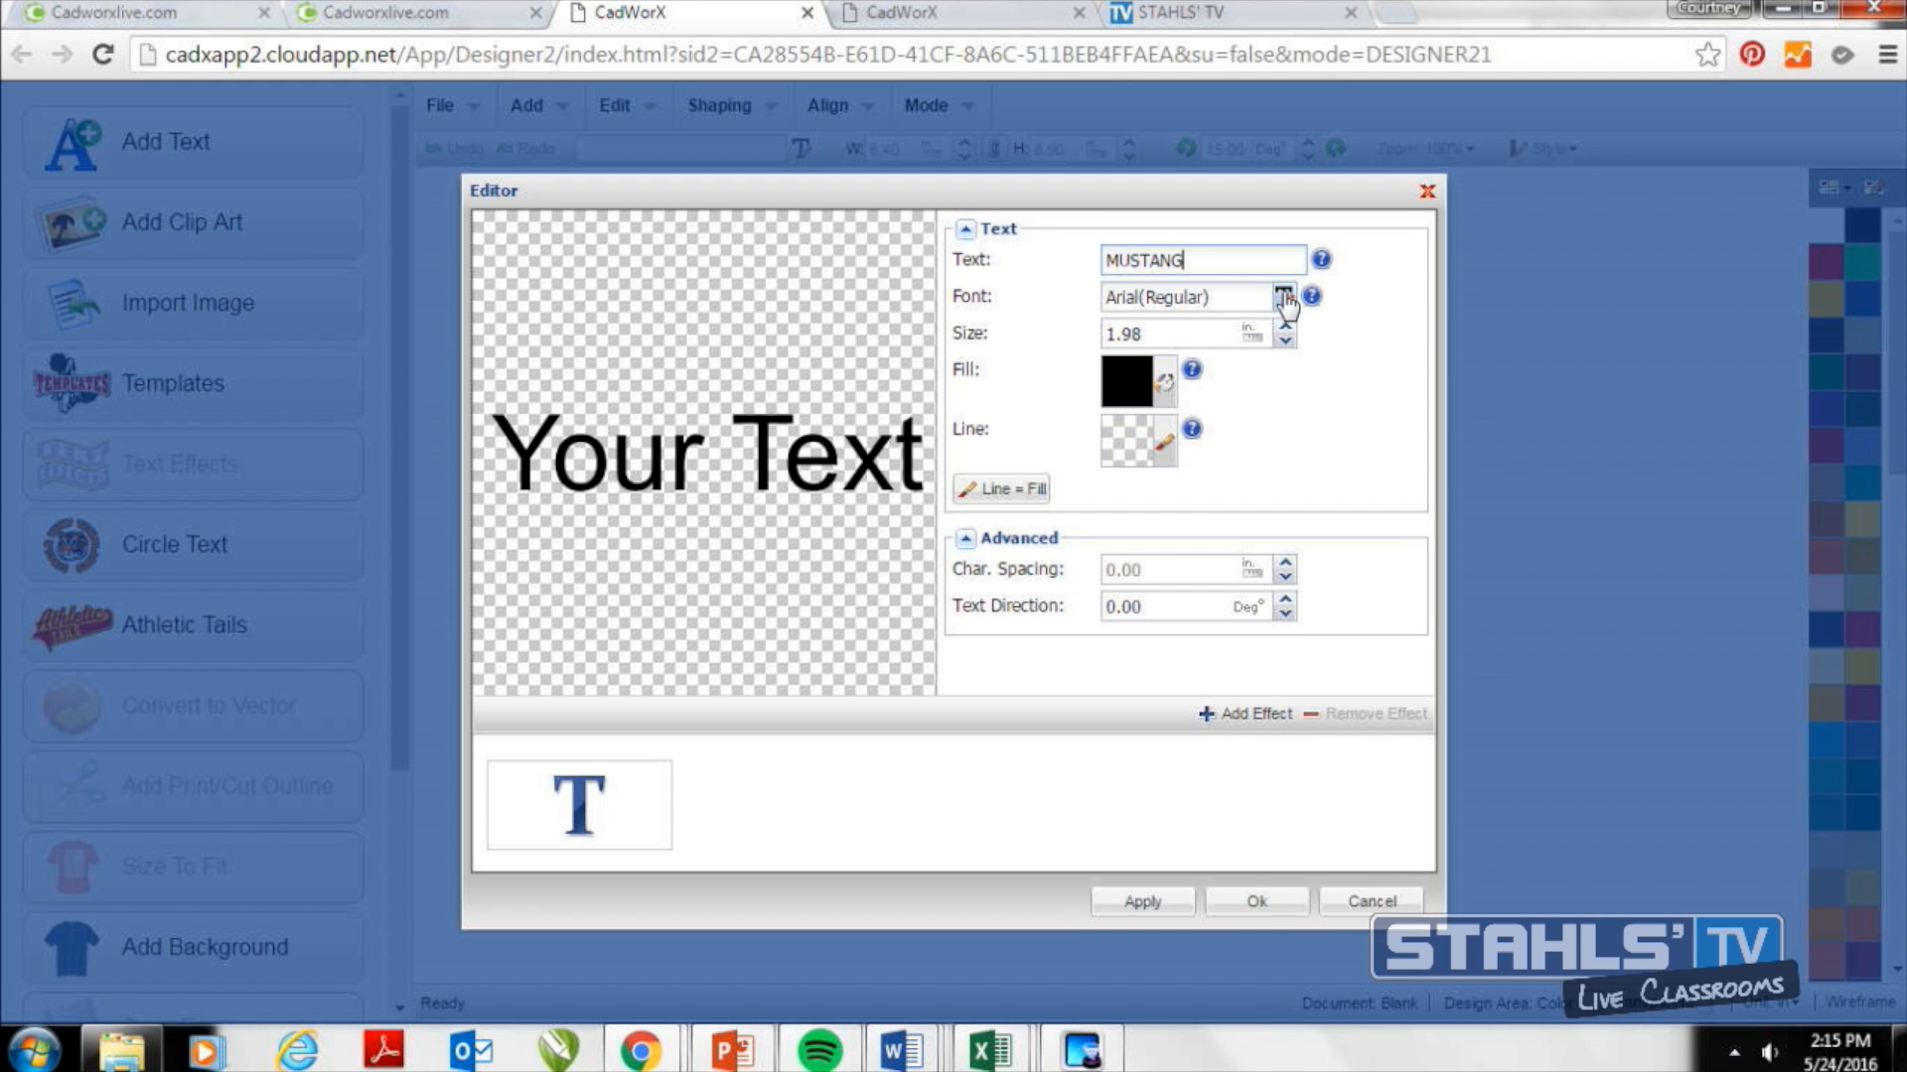
# Set the MUSTANG text in the Impact font, insert it, and move it to the upper middle of the canvas.
pyautogui.click(1285, 297)
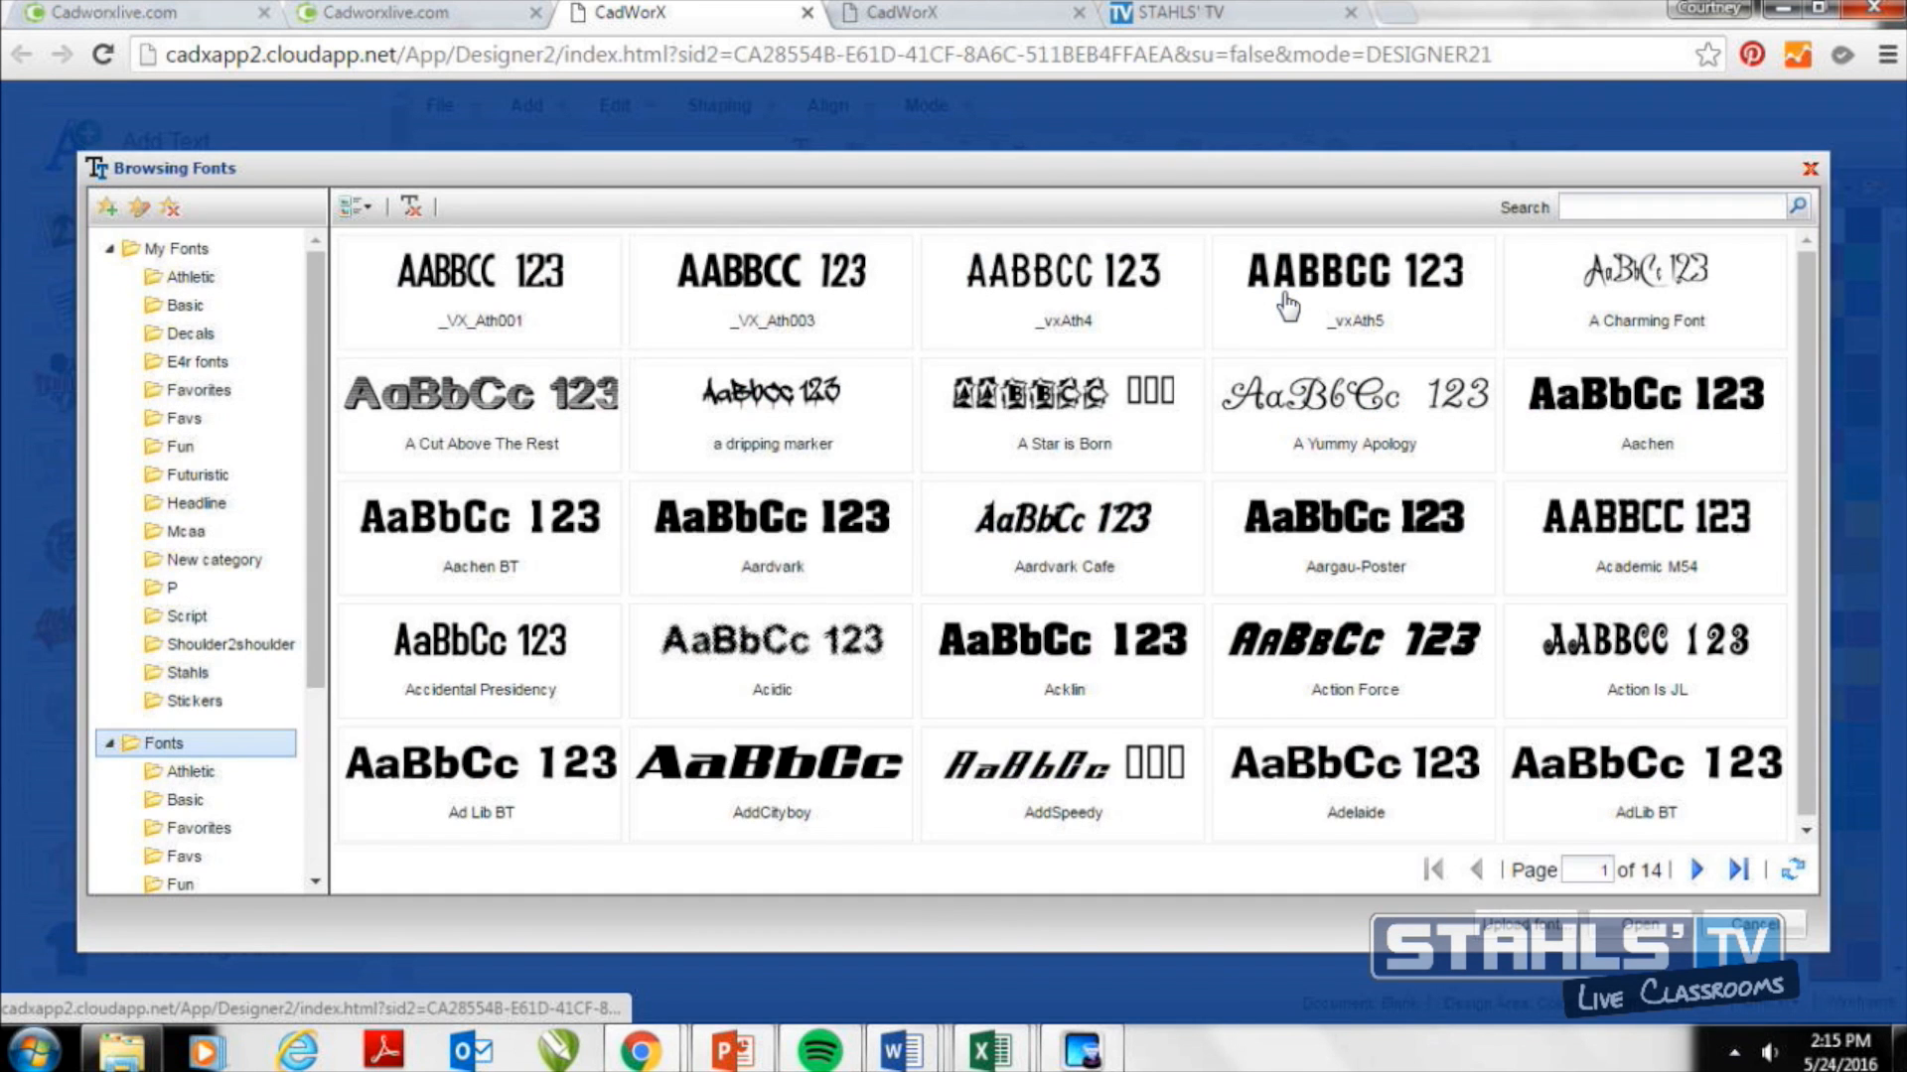
pyautogui.click(1615, 207)
pyautogui.write('impact')
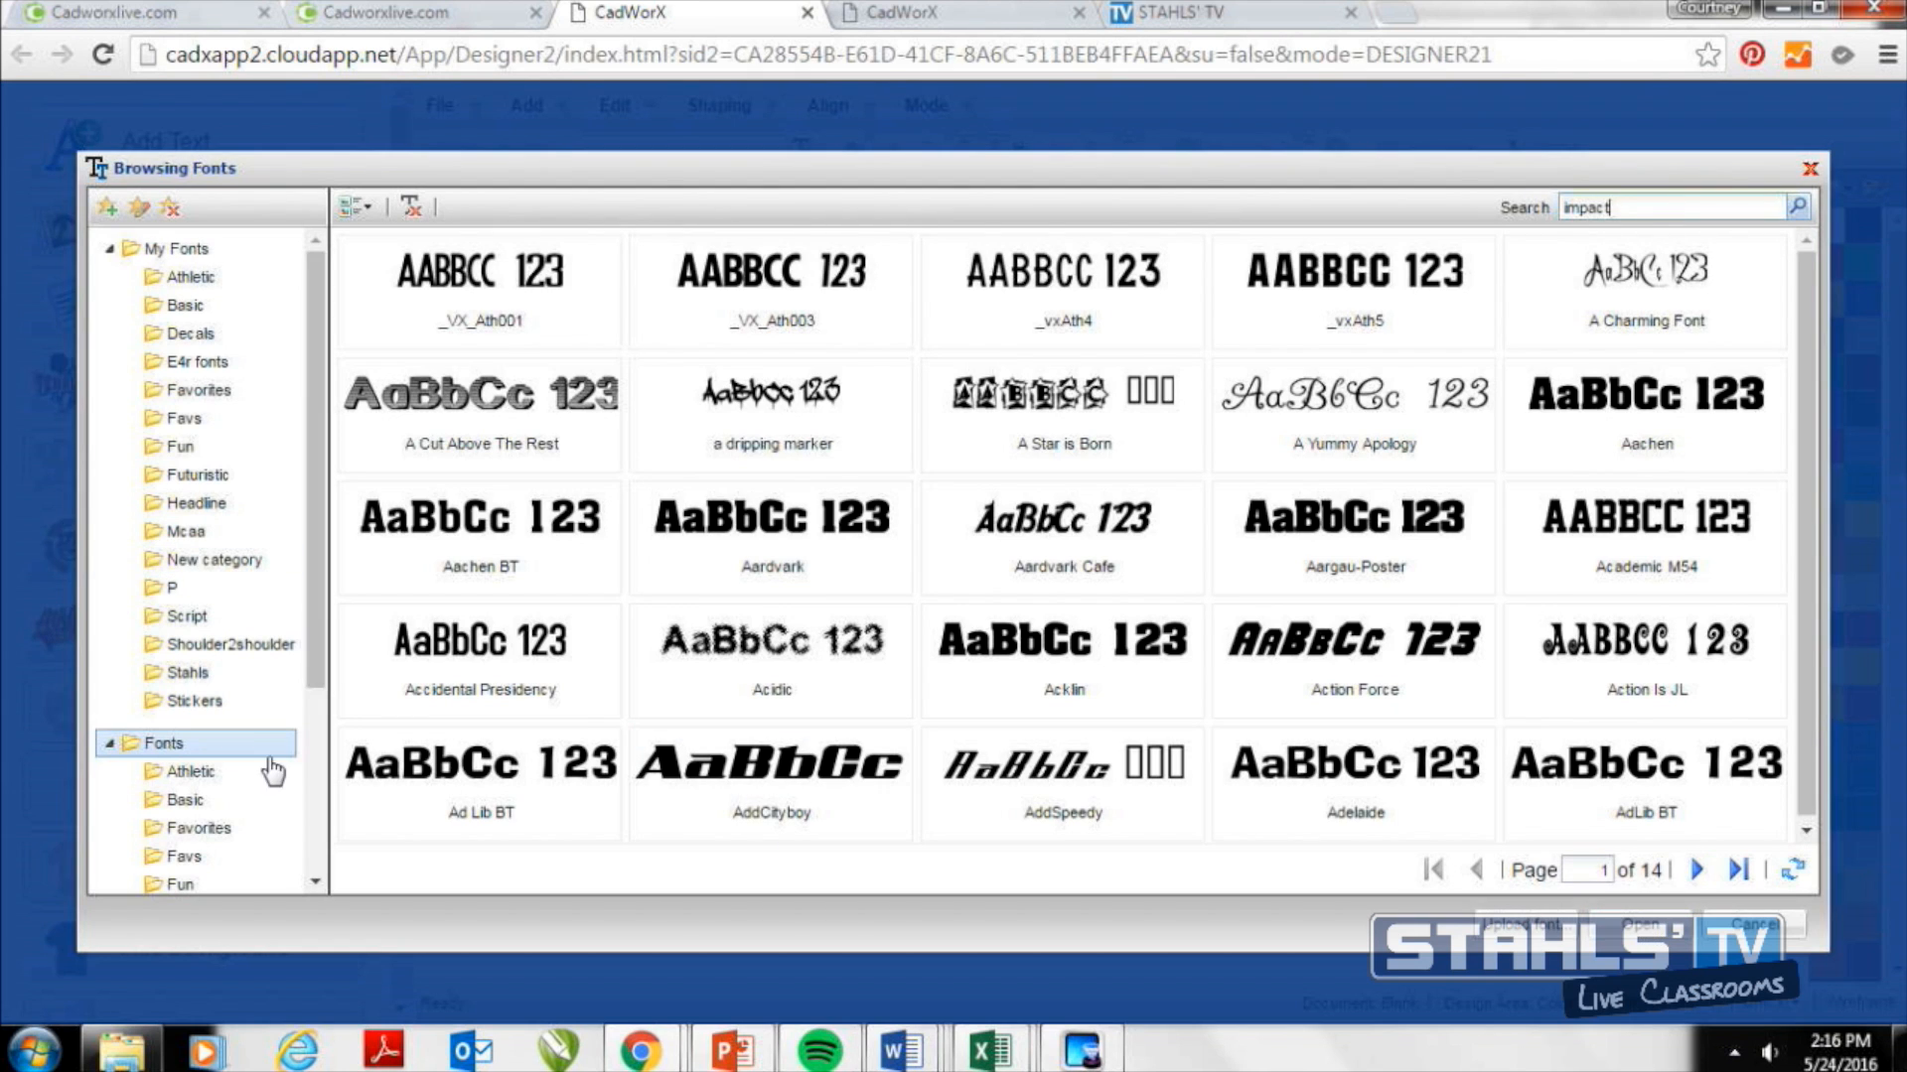
pyautogui.moveTo(1633, 205); pyautogui.dragTo(1556, 194)
pyautogui.press('Return')
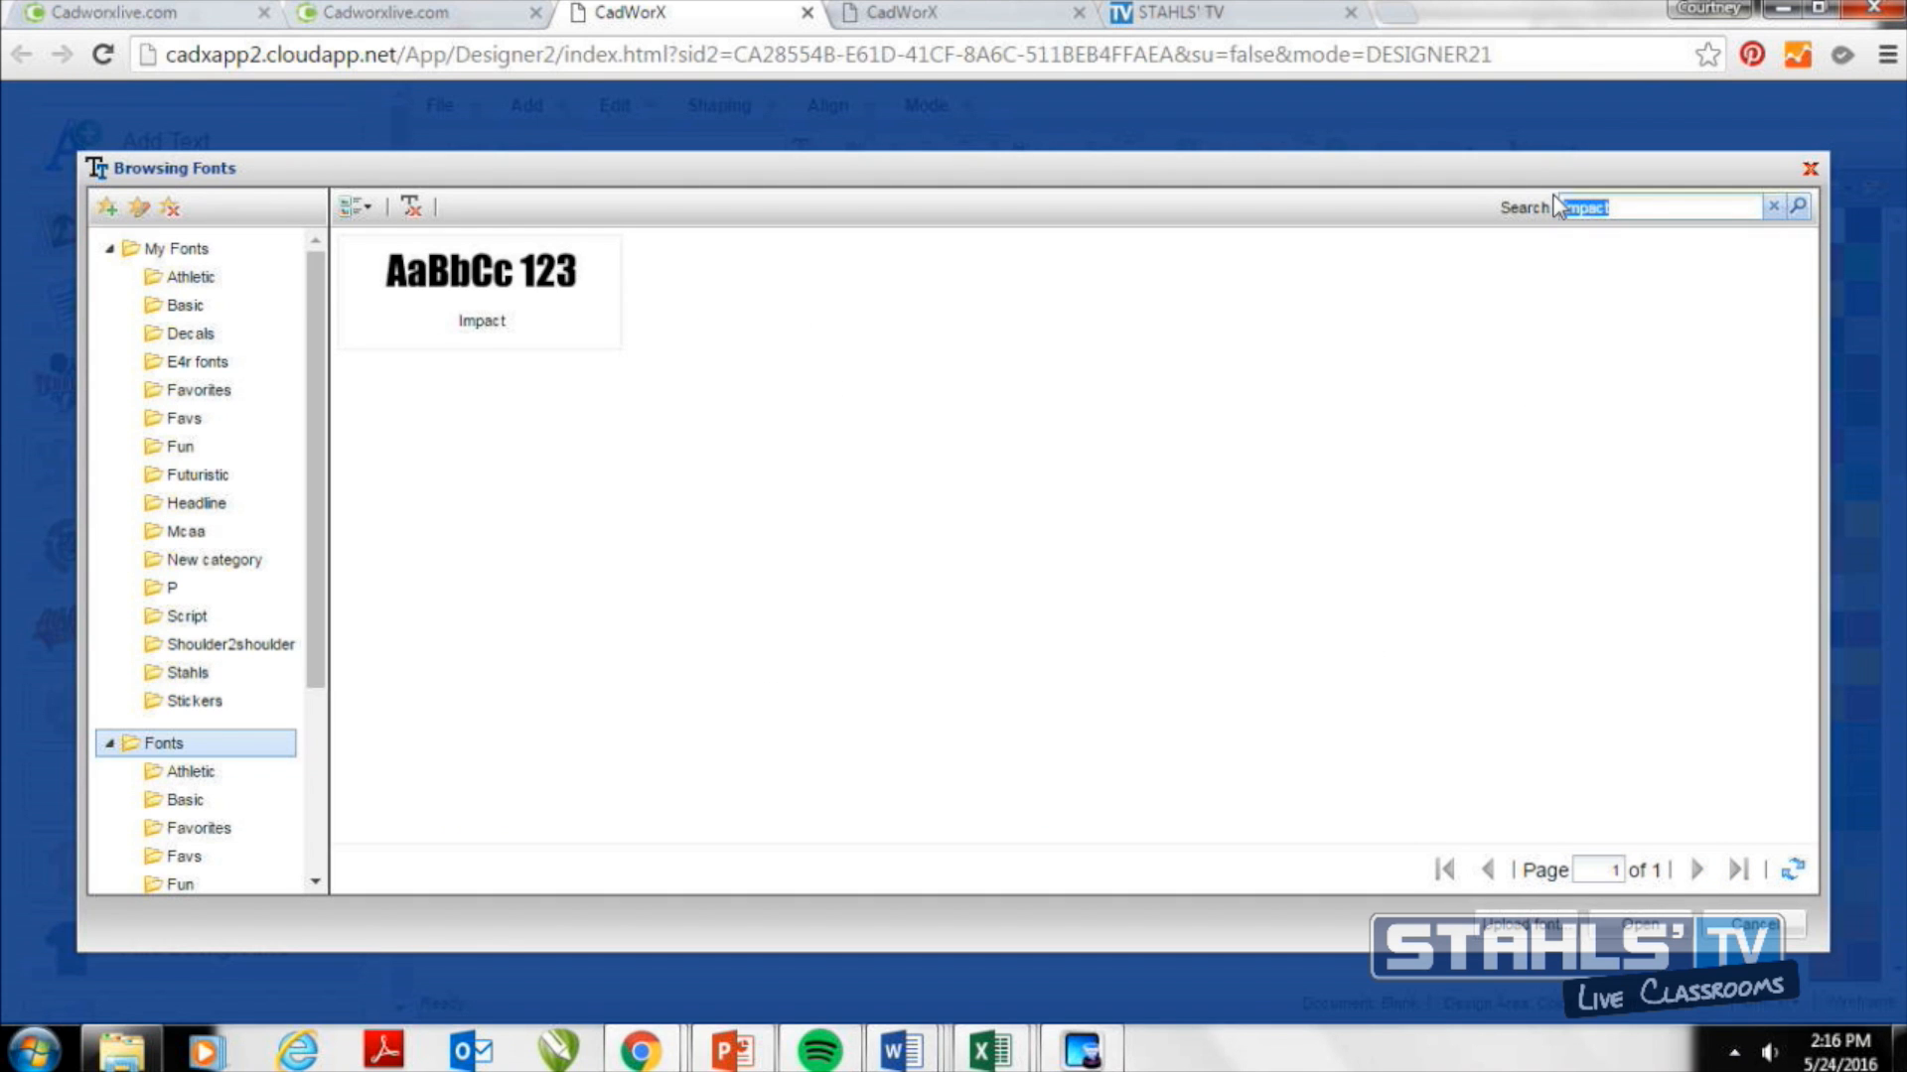
pyautogui.click(574, 297)
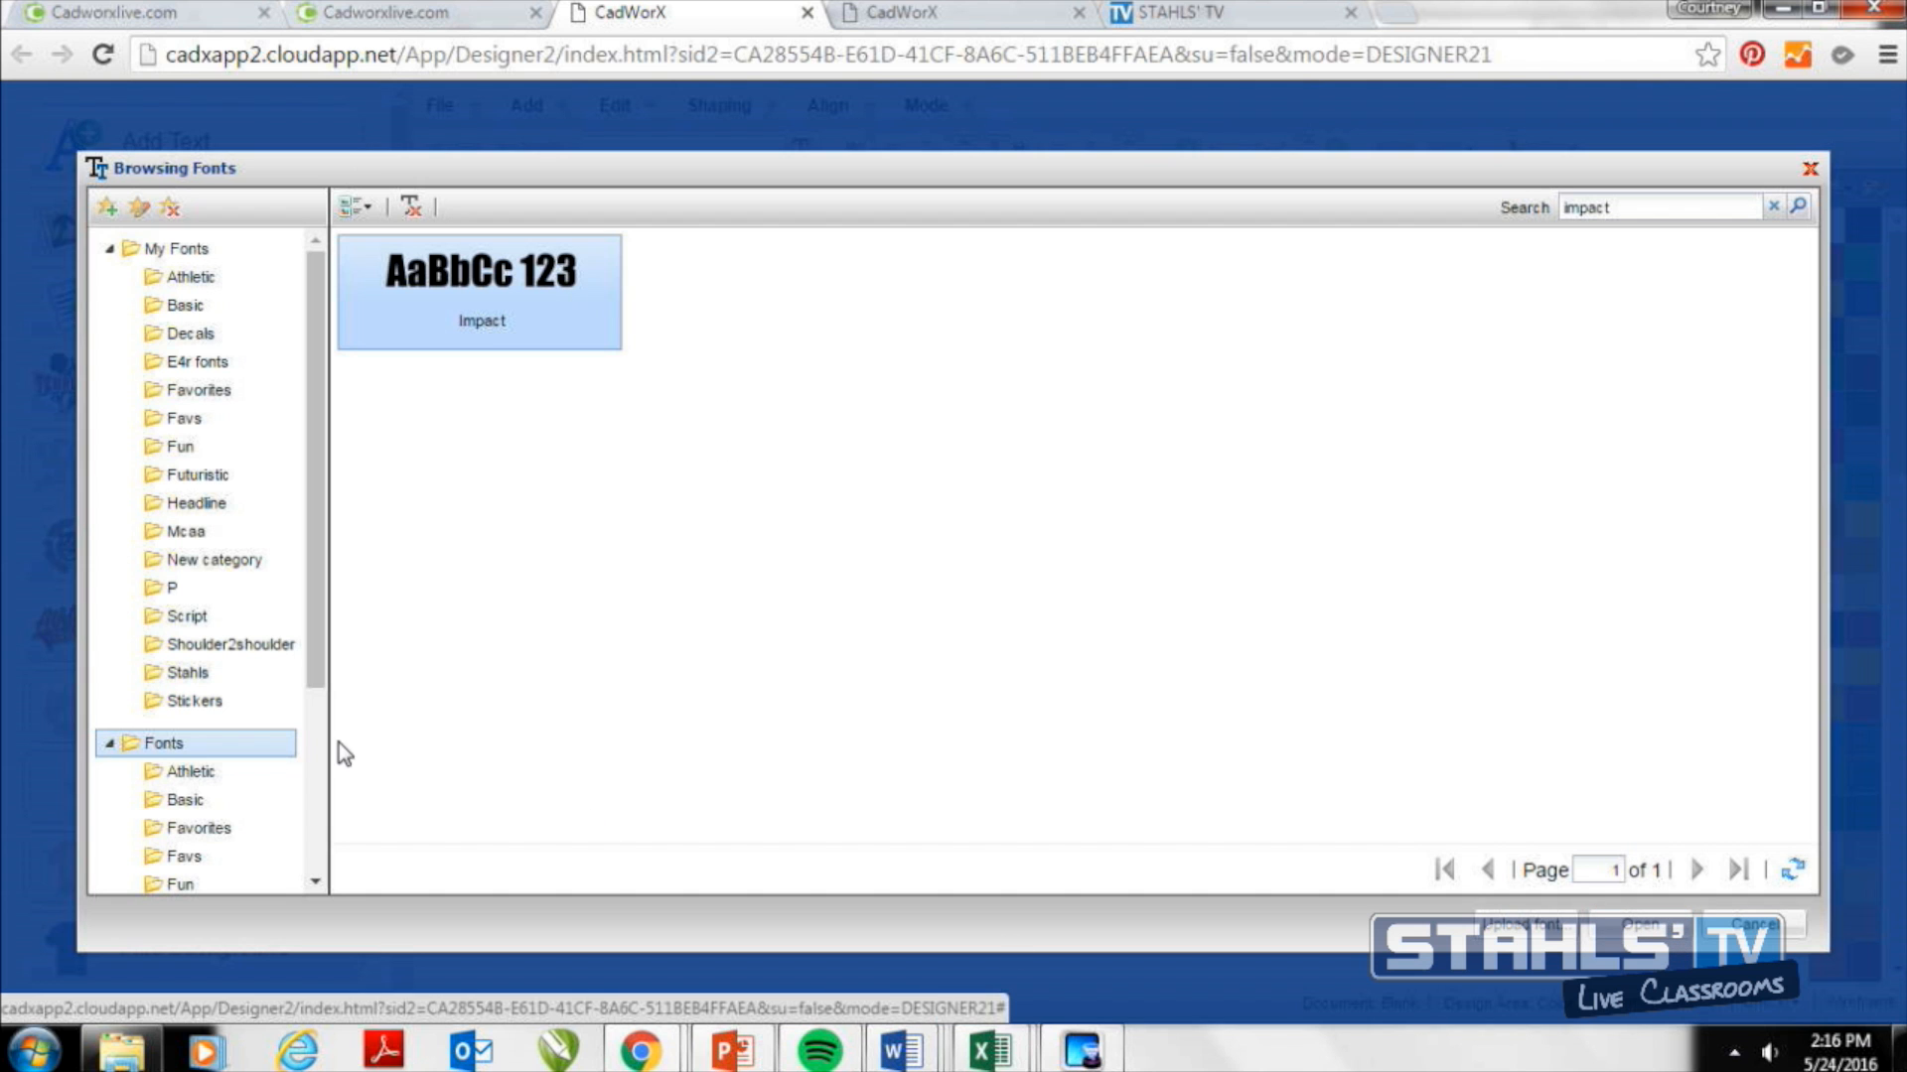
pyautogui.scroll(-3, 311, 671)
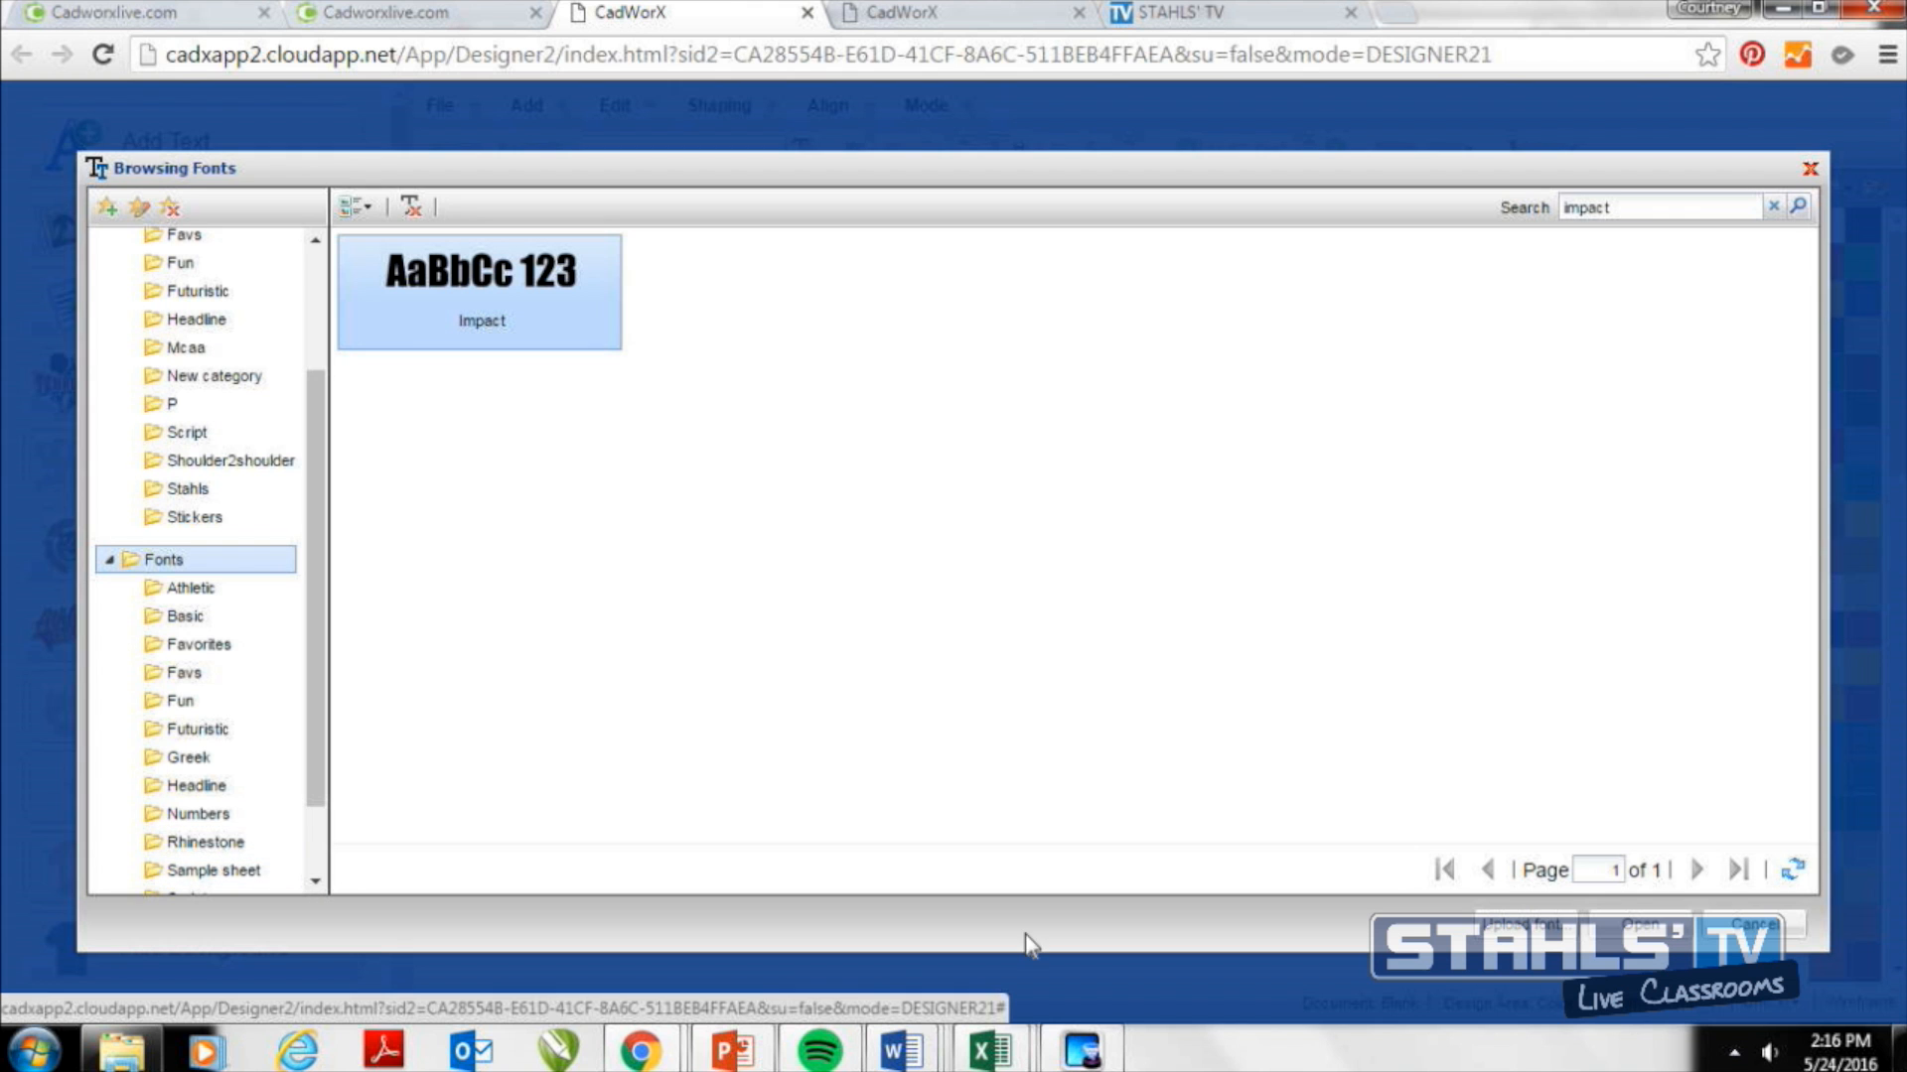
pyautogui.click(1646, 934)
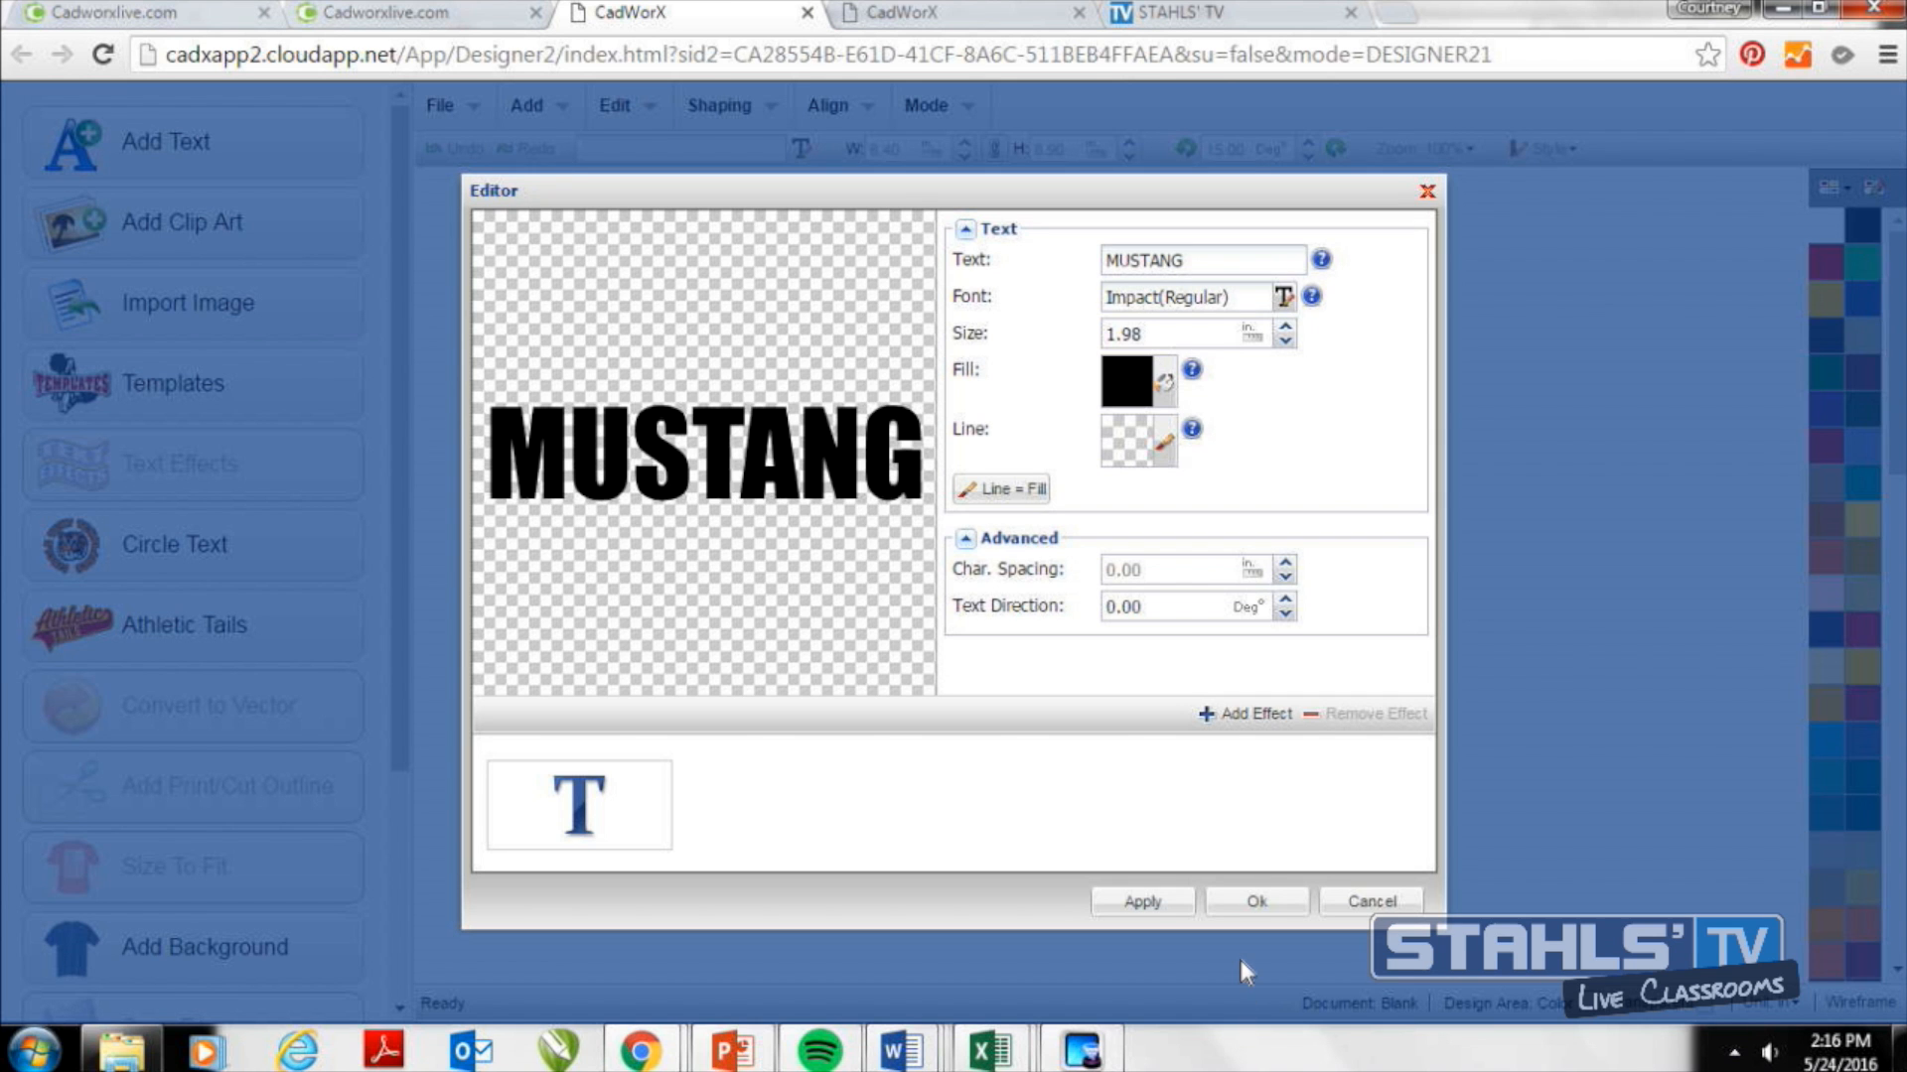
pyautogui.click(1263, 900)
pyautogui.moveTo(1141, 595); pyautogui.dragTo(1102, 437)
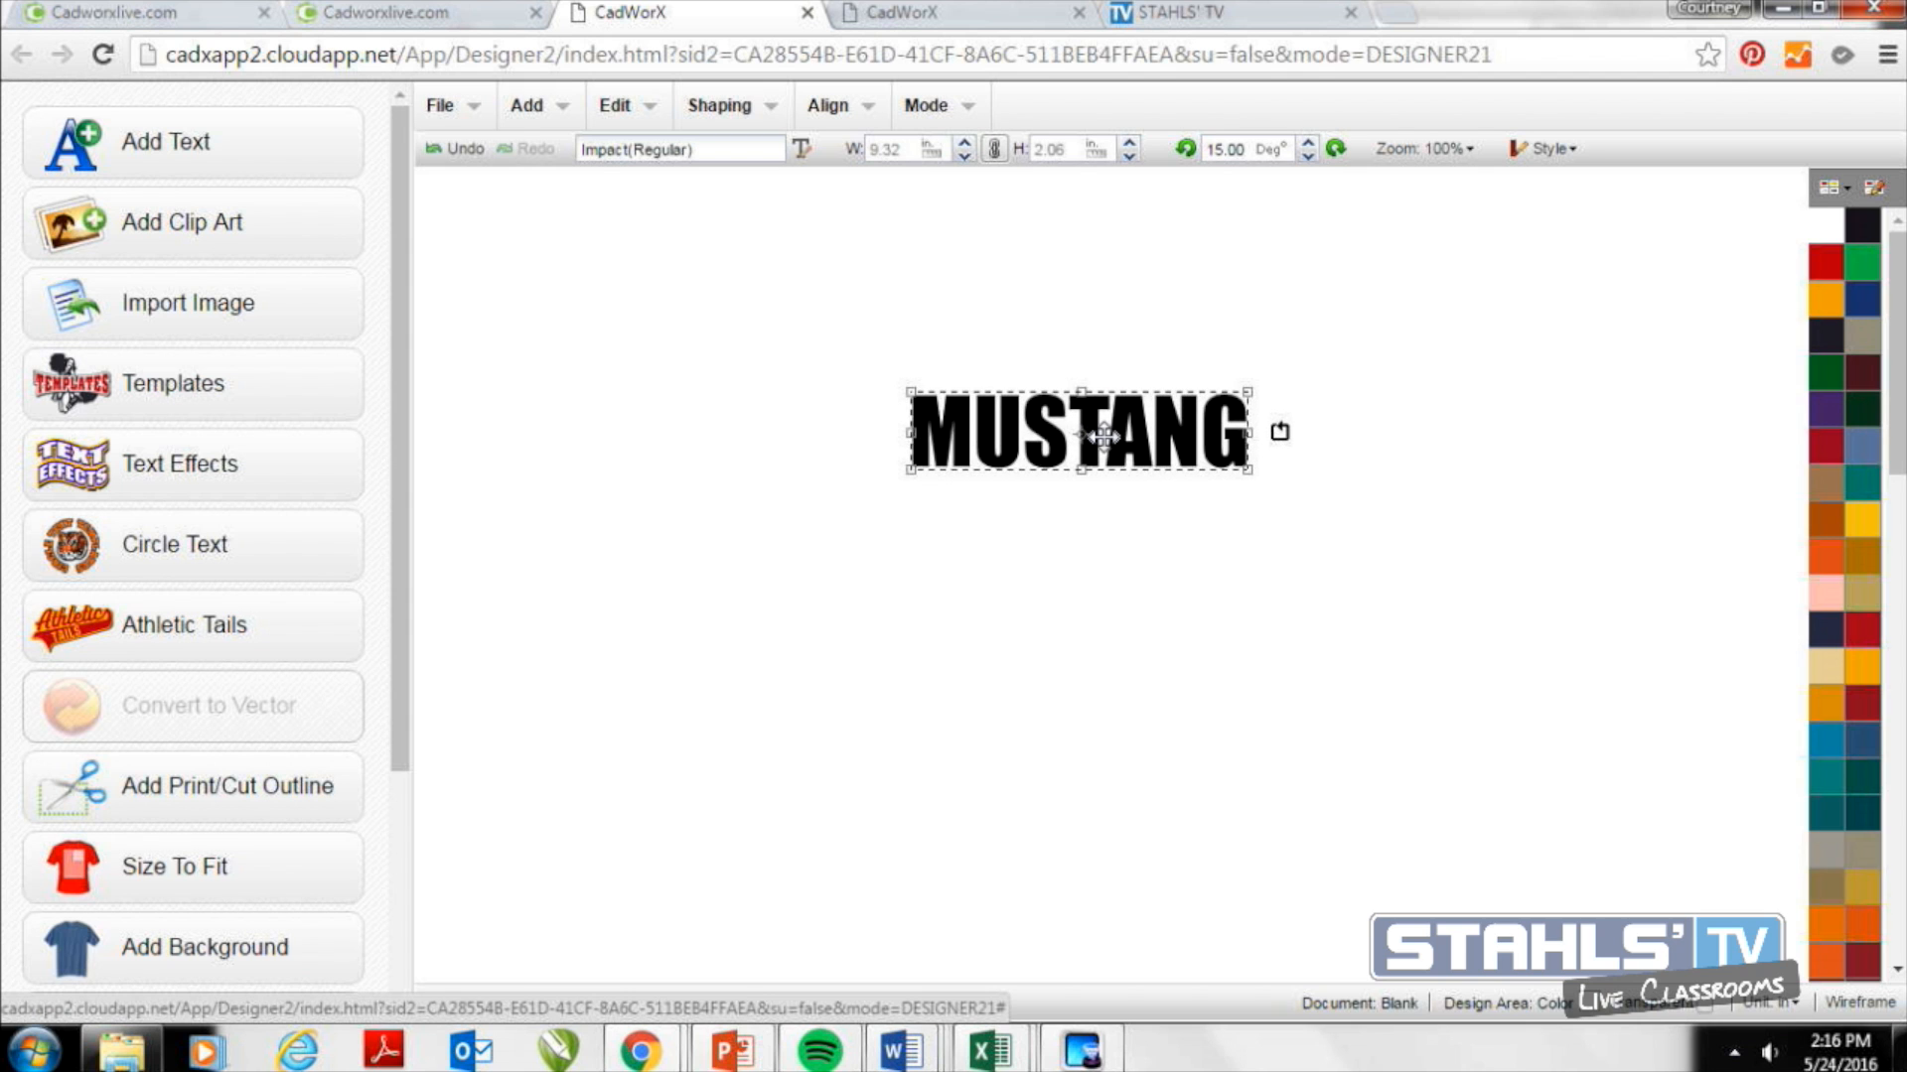
# Duplicate the MUSTANG text and place the copy directly beneath the original.
pyautogui.rightClick(1104, 441)
pyautogui.click(1066, 422)
pyautogui.click(699, 109)
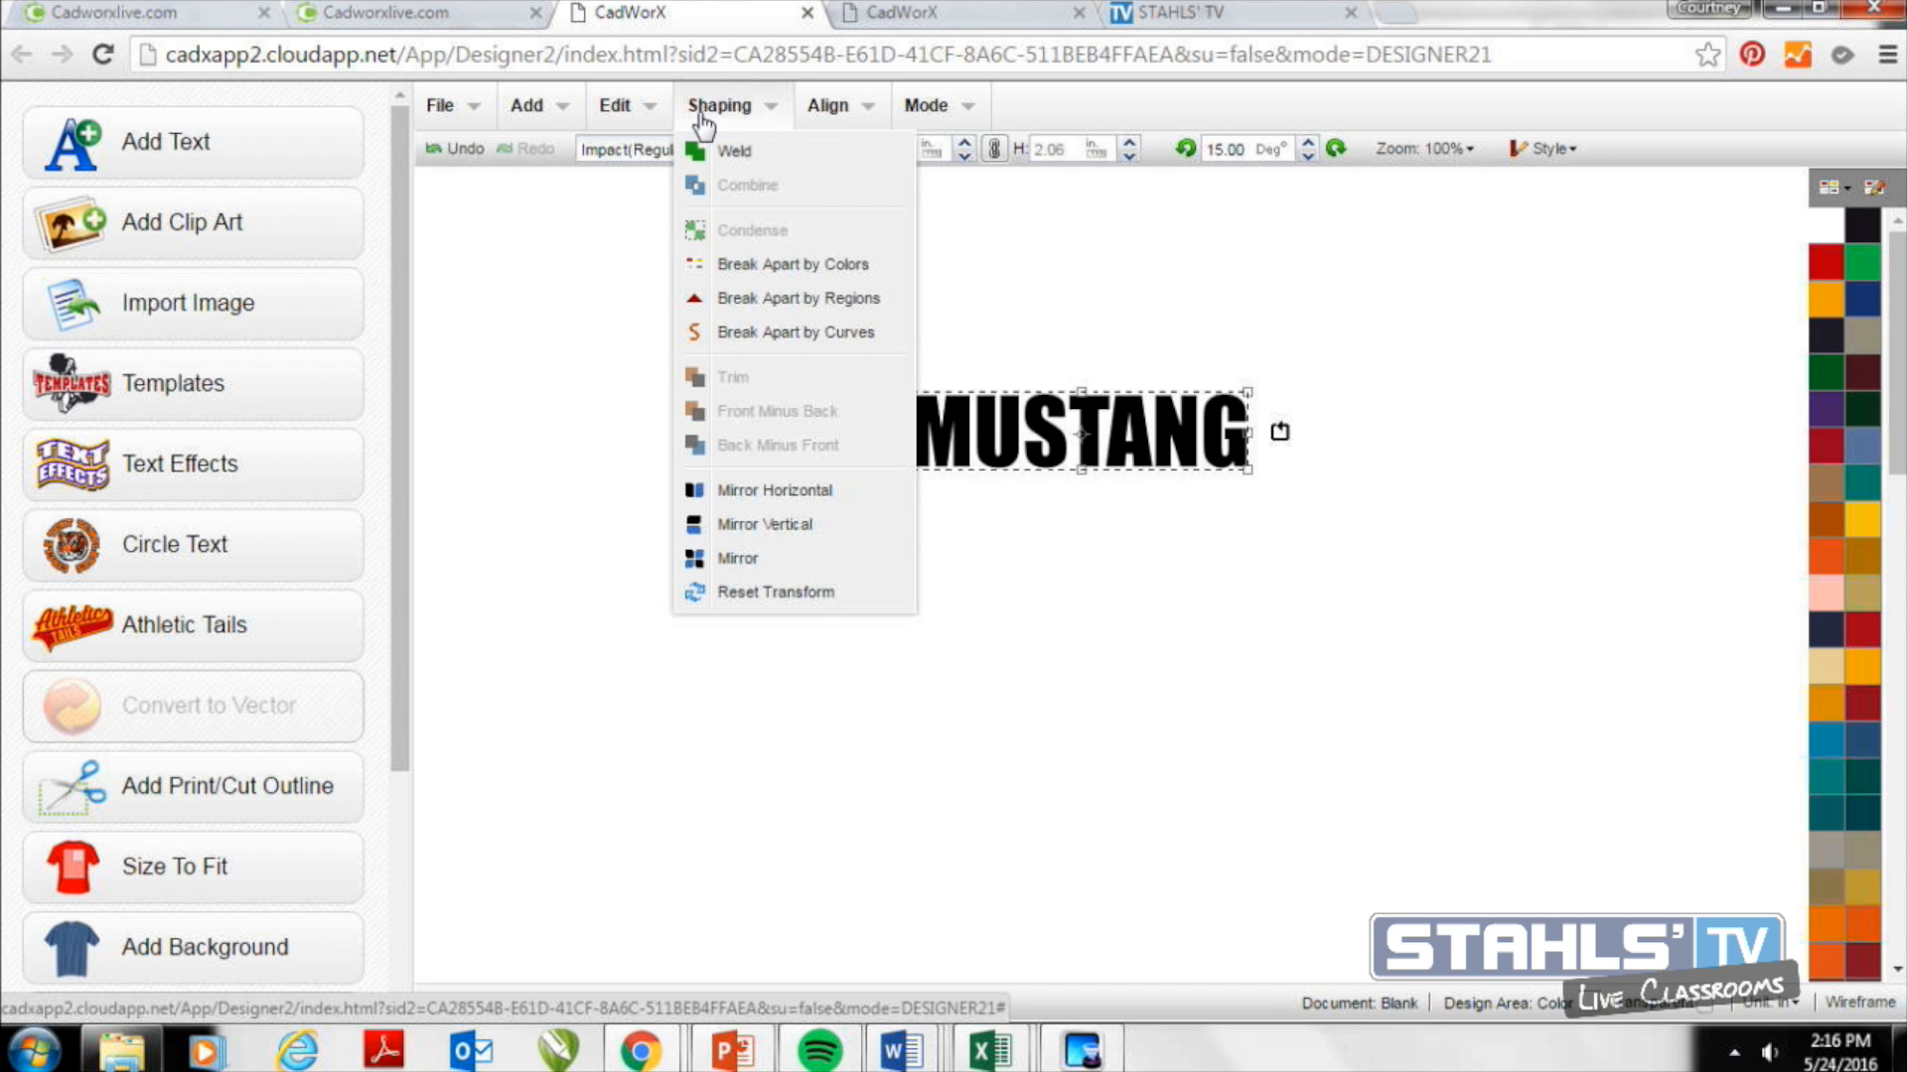
pyautogui.click(1008, 428)
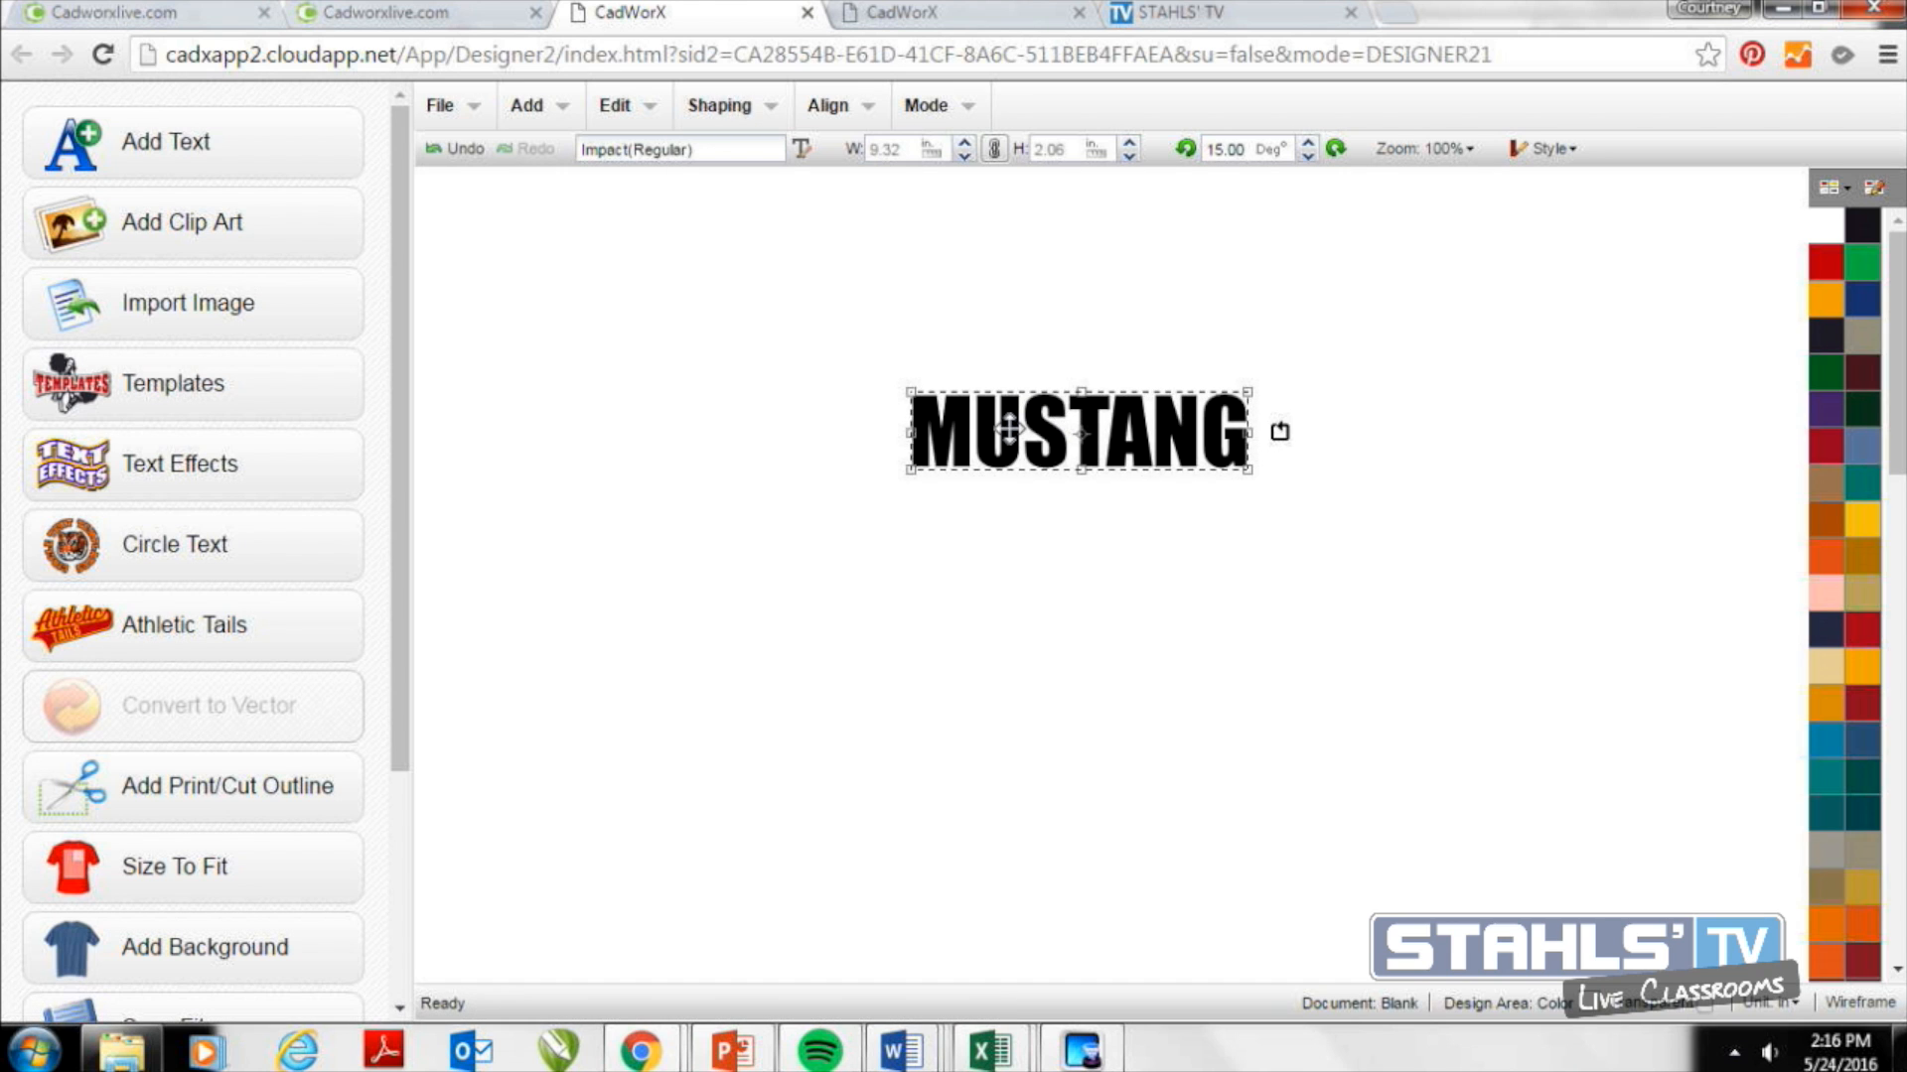
pyautogui.click(655, 119)
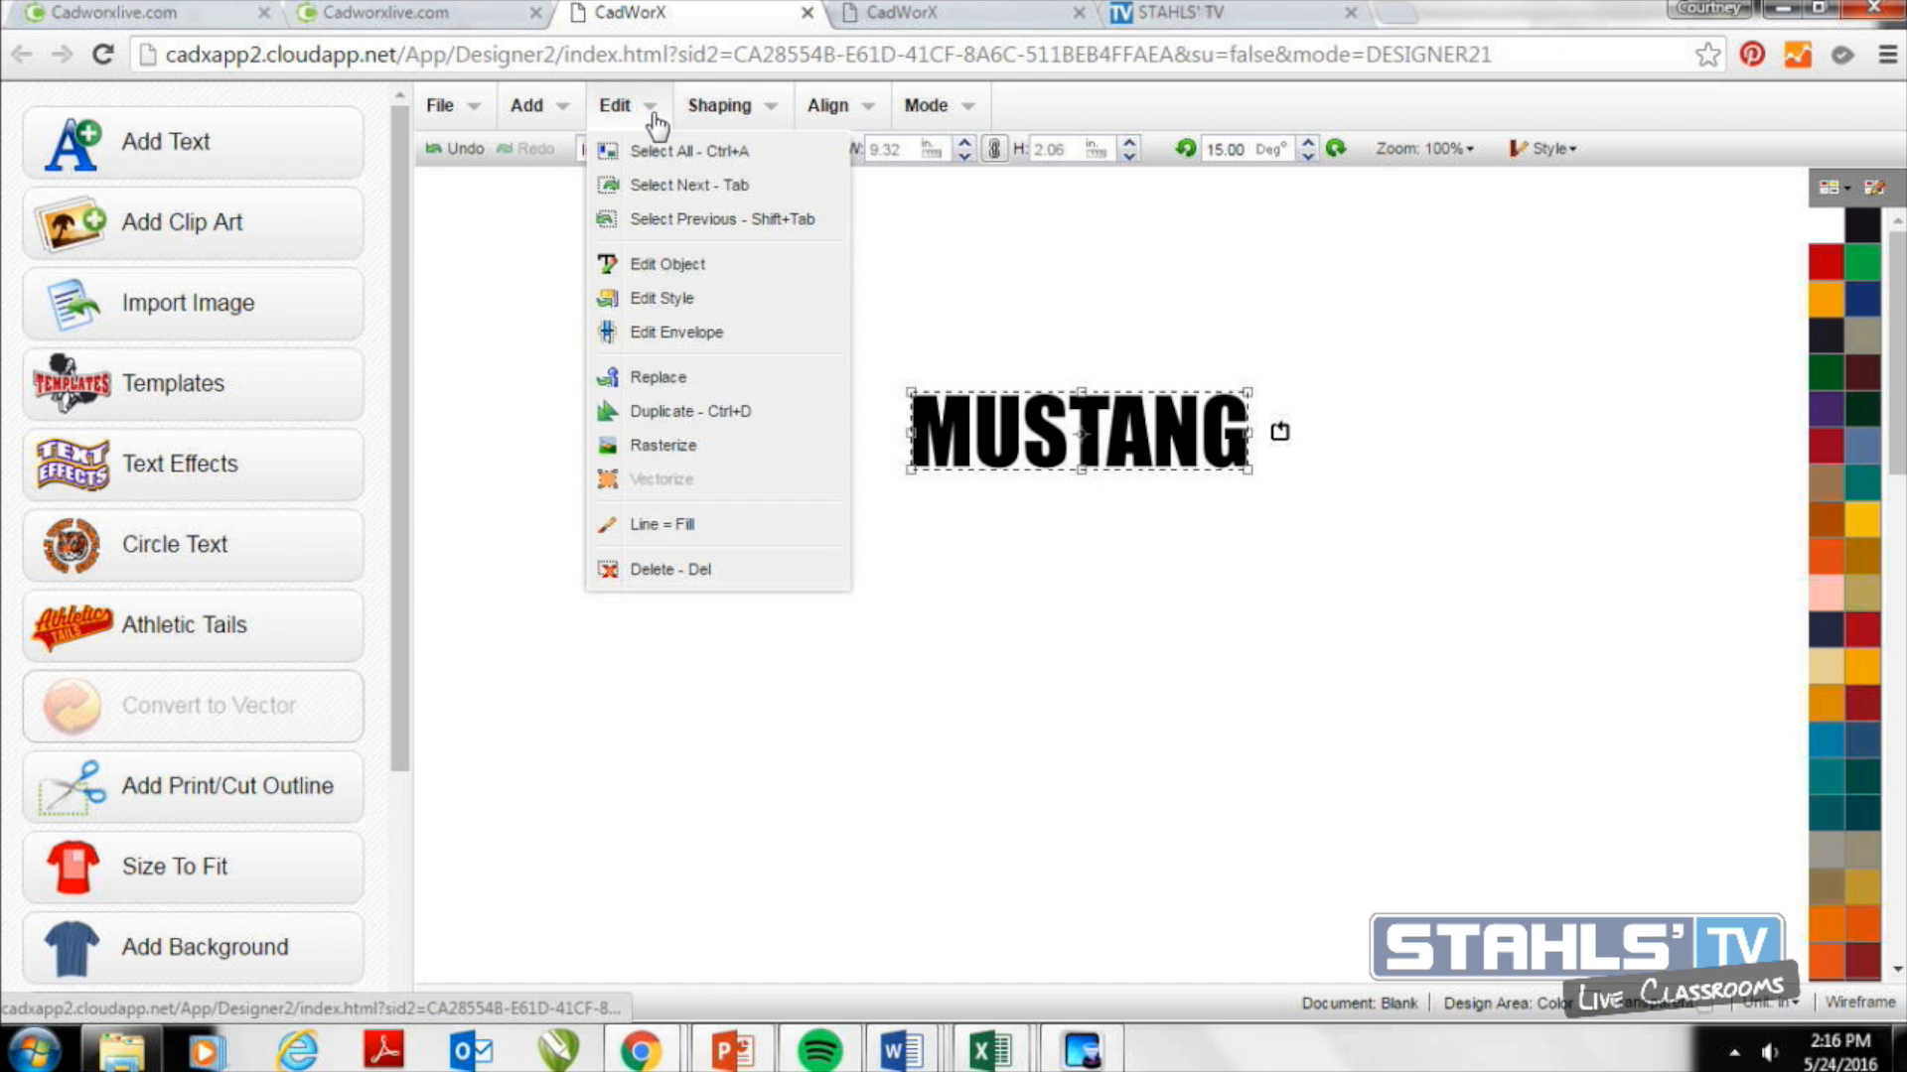
pyautogui.click(652, 412)
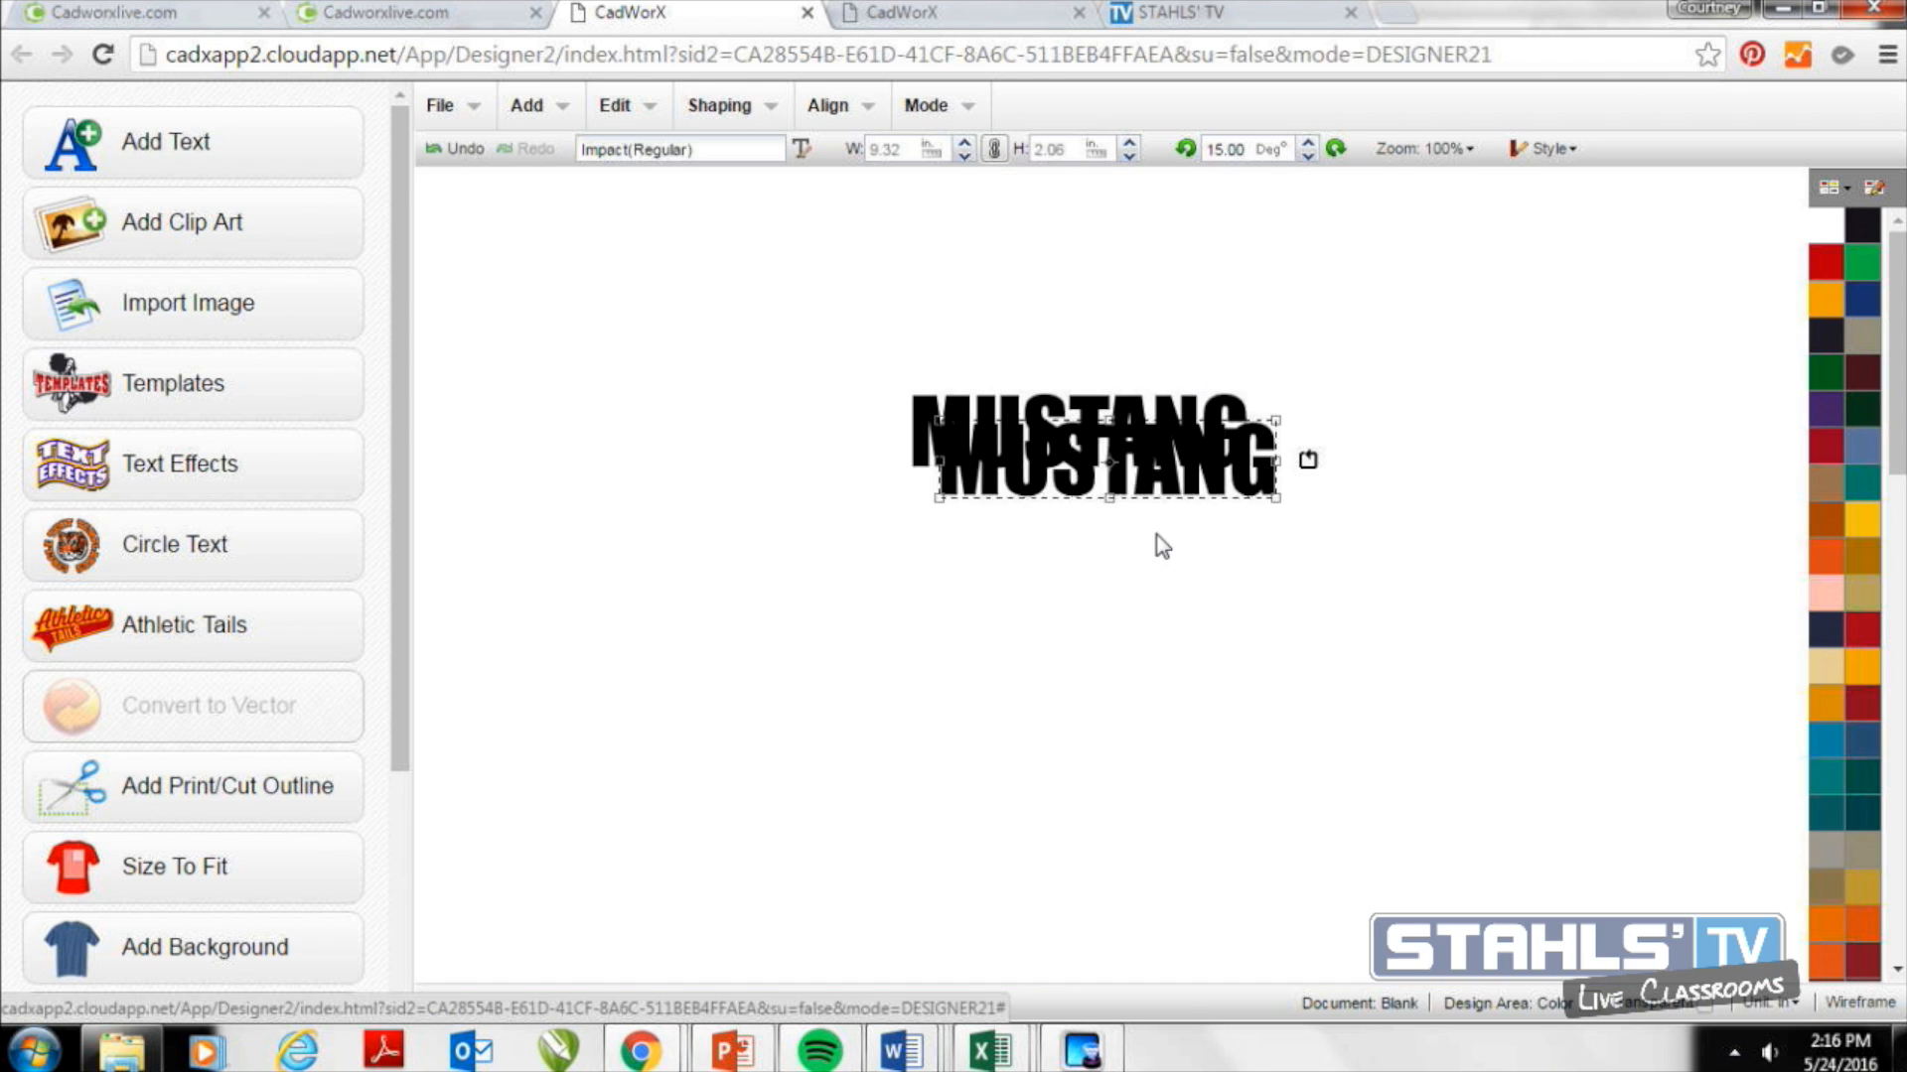
pyautogui.moveTo(1125, 487); pyautogui.dragTo(1119, 531)
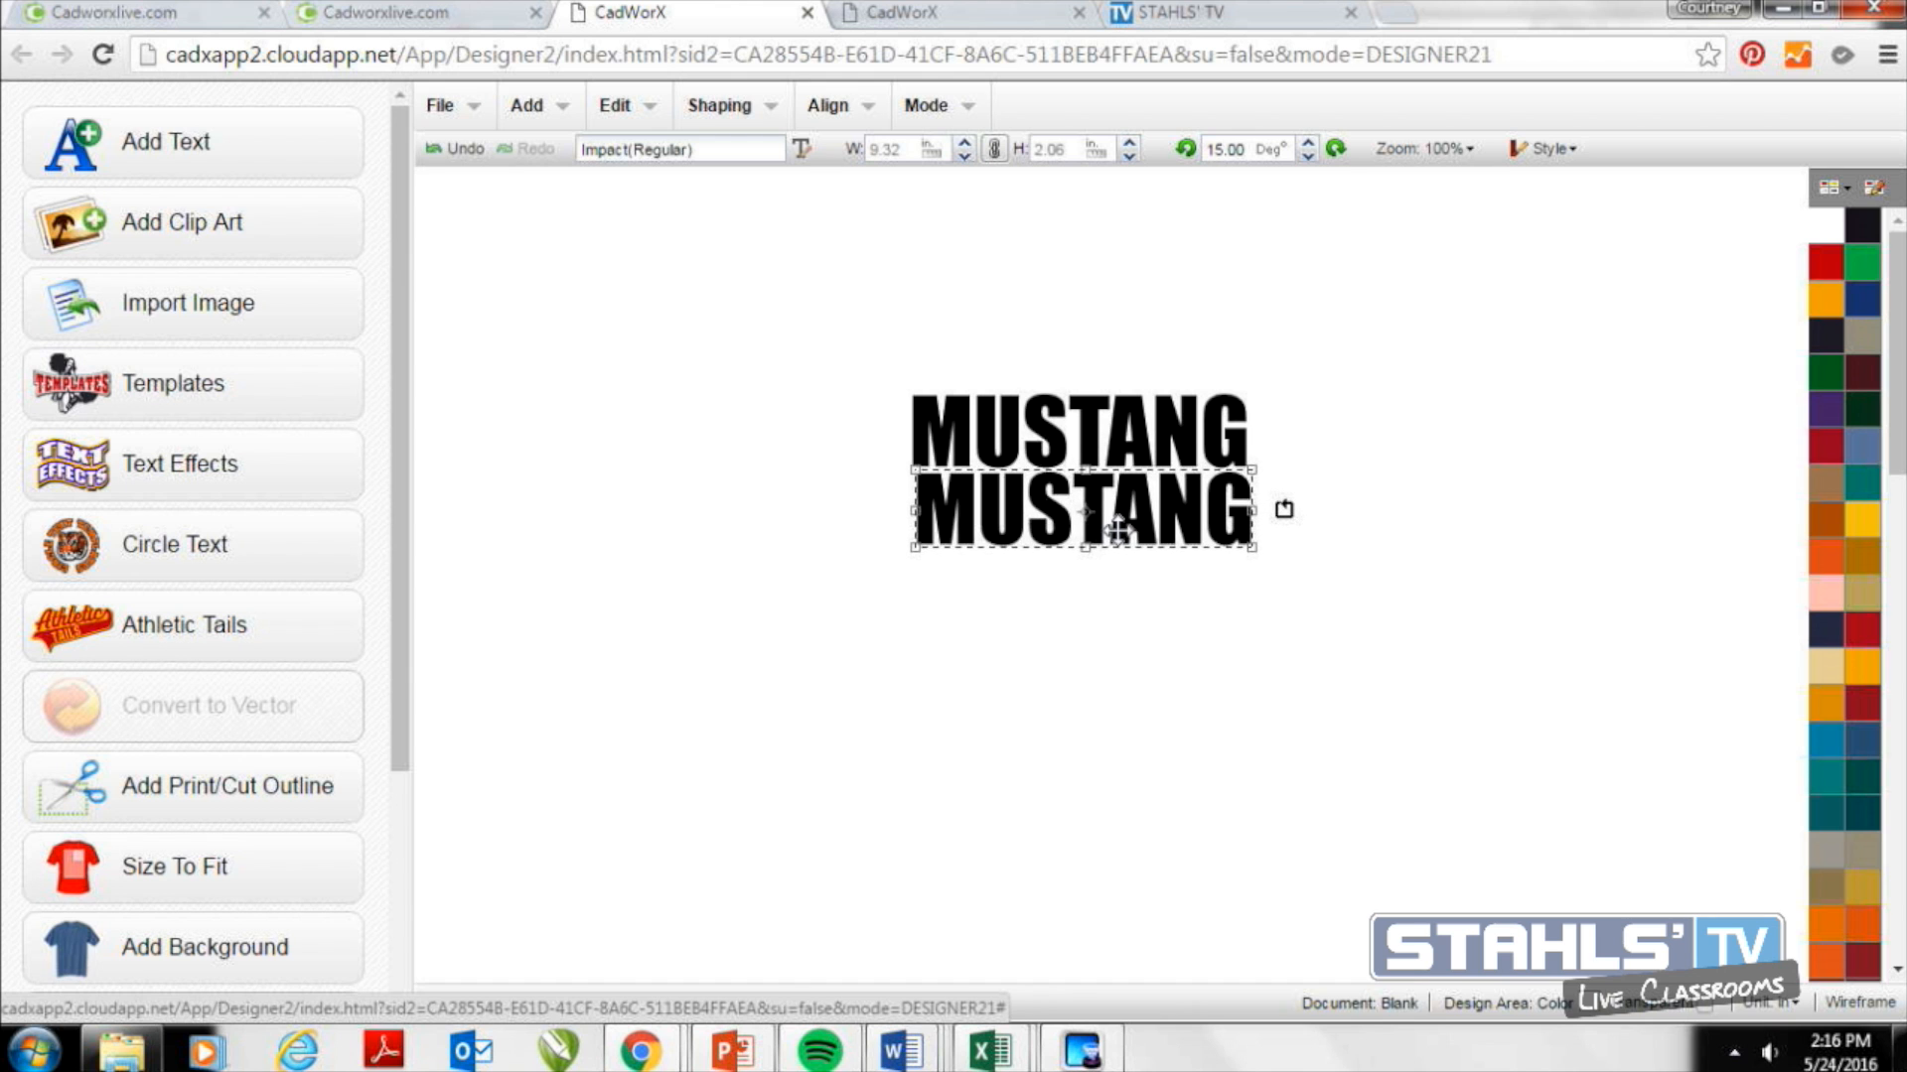
# Change the text of the lower MUSTANG copy to PRIDE.
pyautogui.doubleClick(1119, 532)
pyautogui.doubleClick(1178, 256)
pyautogui.write('PRIDE')
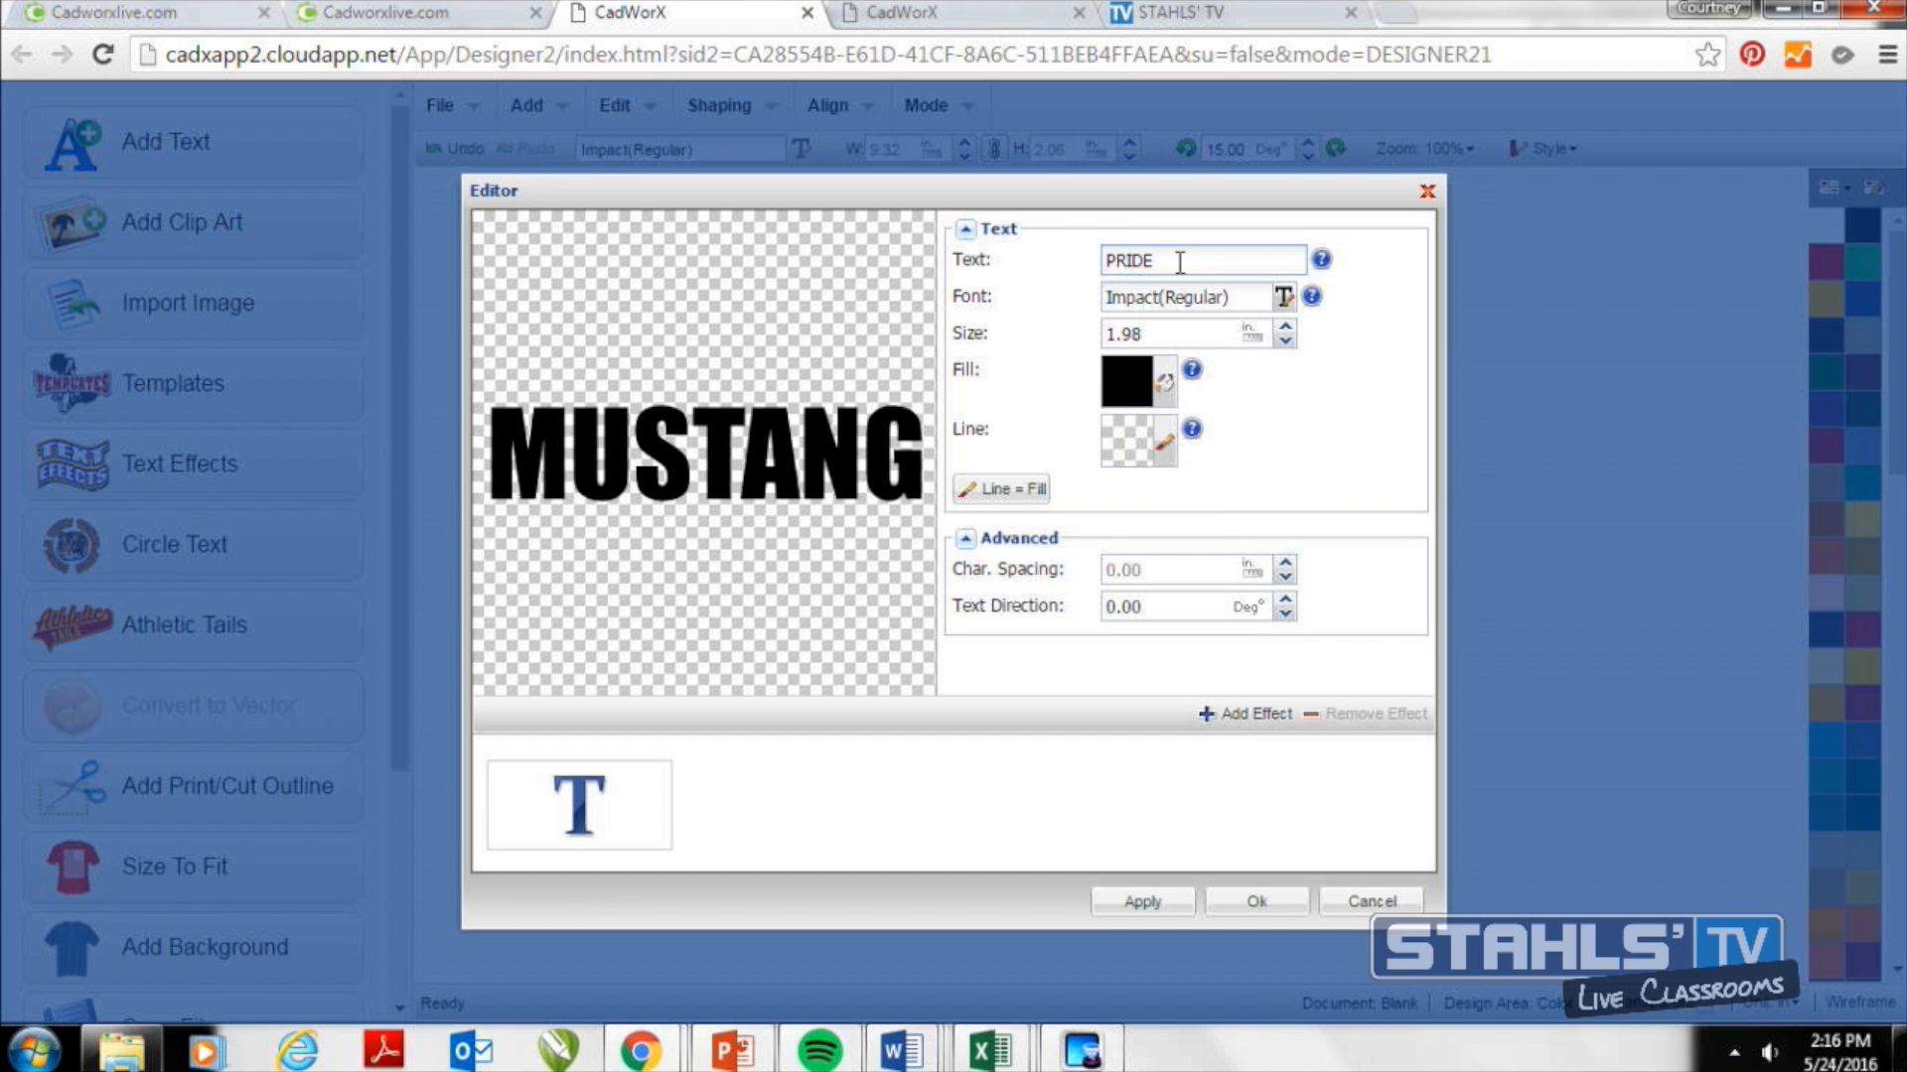
pyautogui.click(1257, 901)
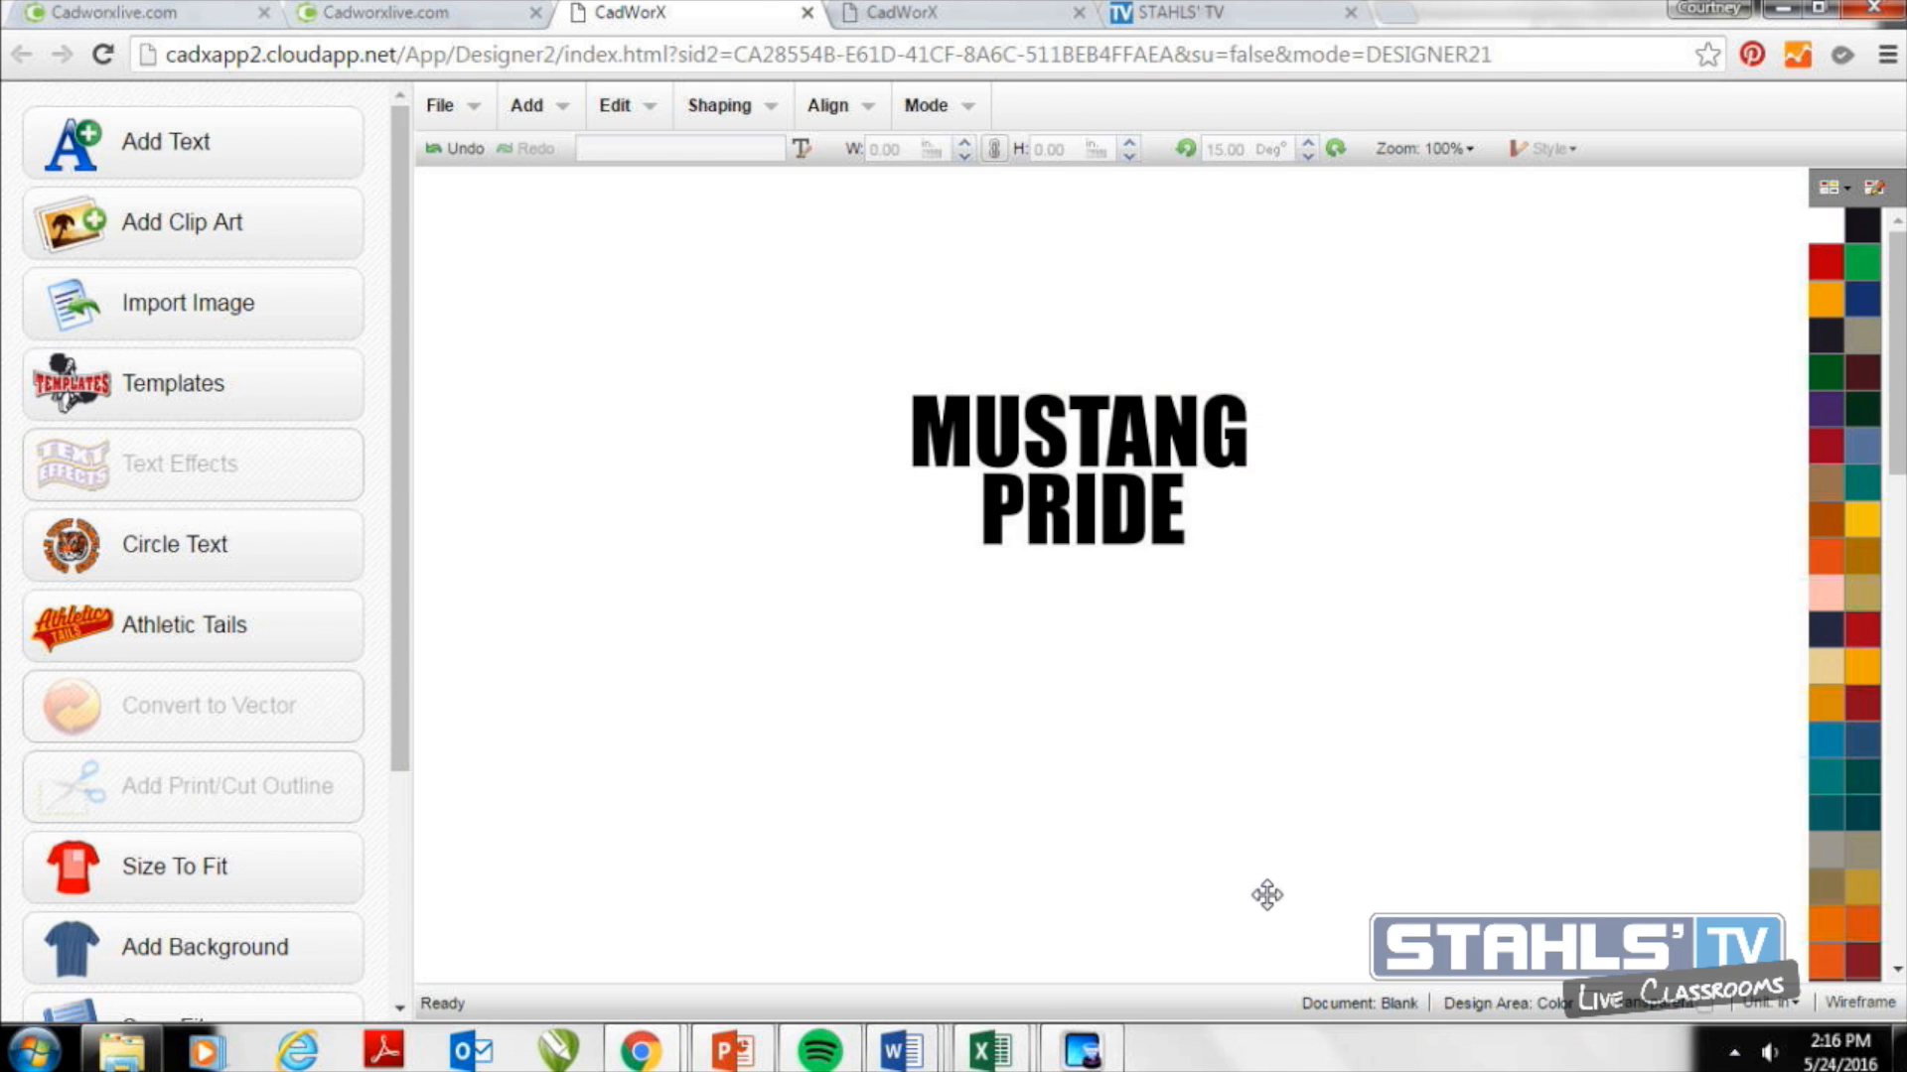
# Enlarge PRIDE to about 8.6 by 3.0 in, and resize MUSTANG above it to about 8.7 by 2.2 in so their edges line up.
pyautogui.click(1117, 541)
pyautogui.moveTo(1184, 547)
pyautogui.mouseDown()
pyautogui.moveTo(1294, 577)
pyautogui.moveTo(1194, 558)
pyautogui.mouseUp()
pyautogui.click(1175, 457)
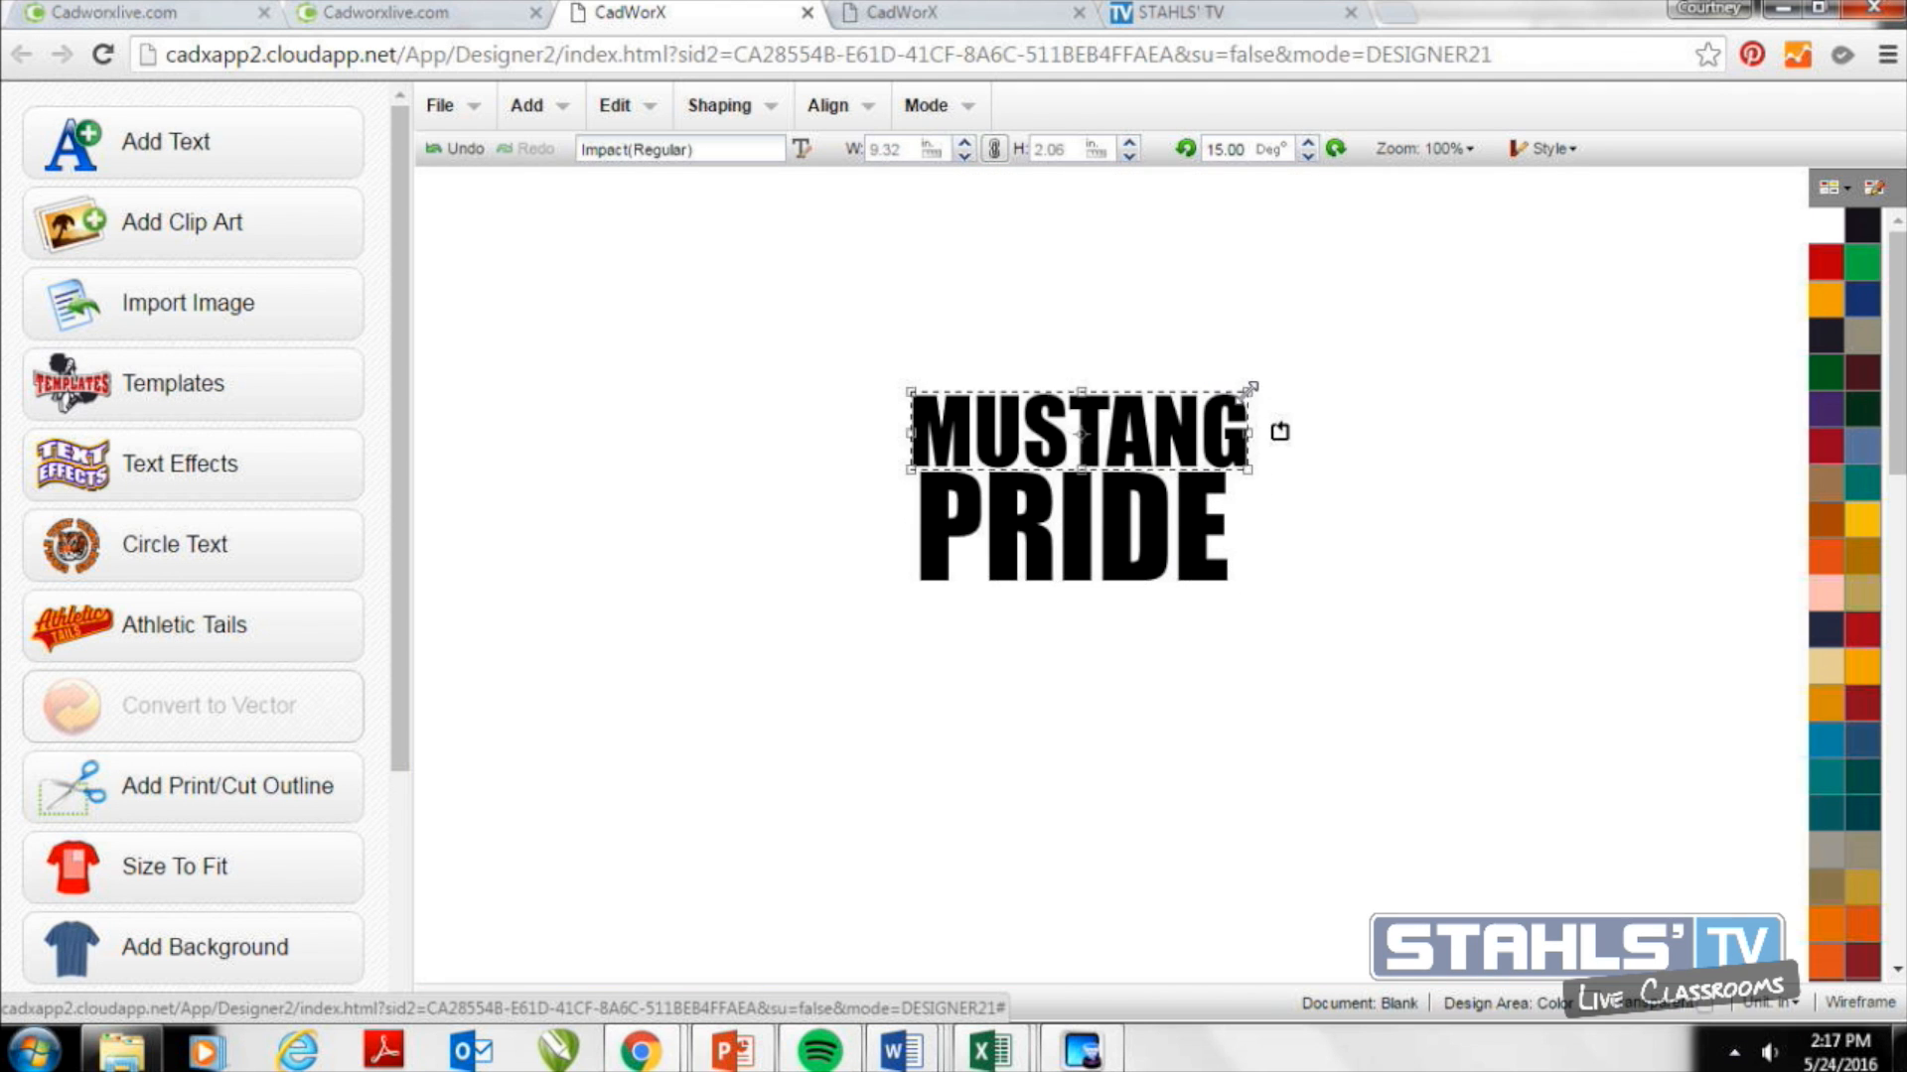
pyautogui.moveTo(1241, 393); pyautogui.dragTo(1226, 397)
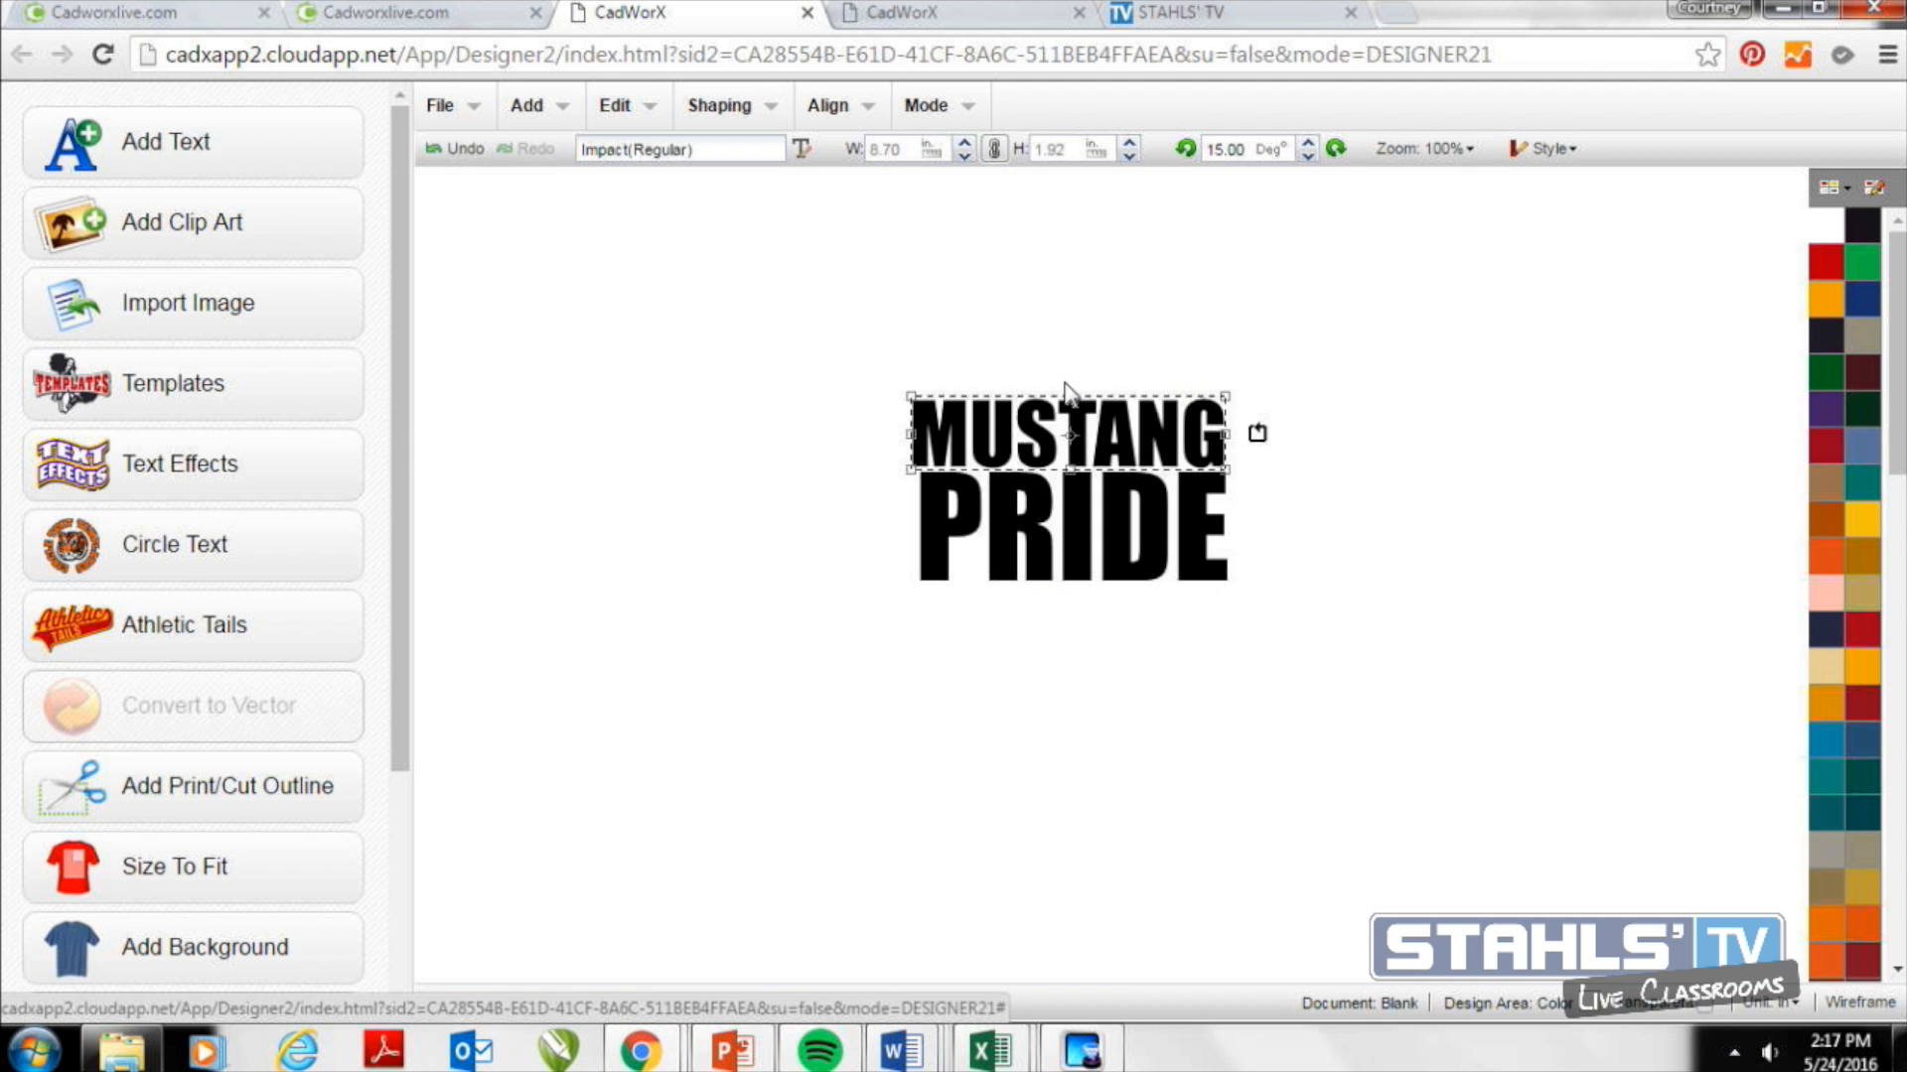
pyautogui.moveTo(1067, 390); pyautogui.dragTo(1073, 387)
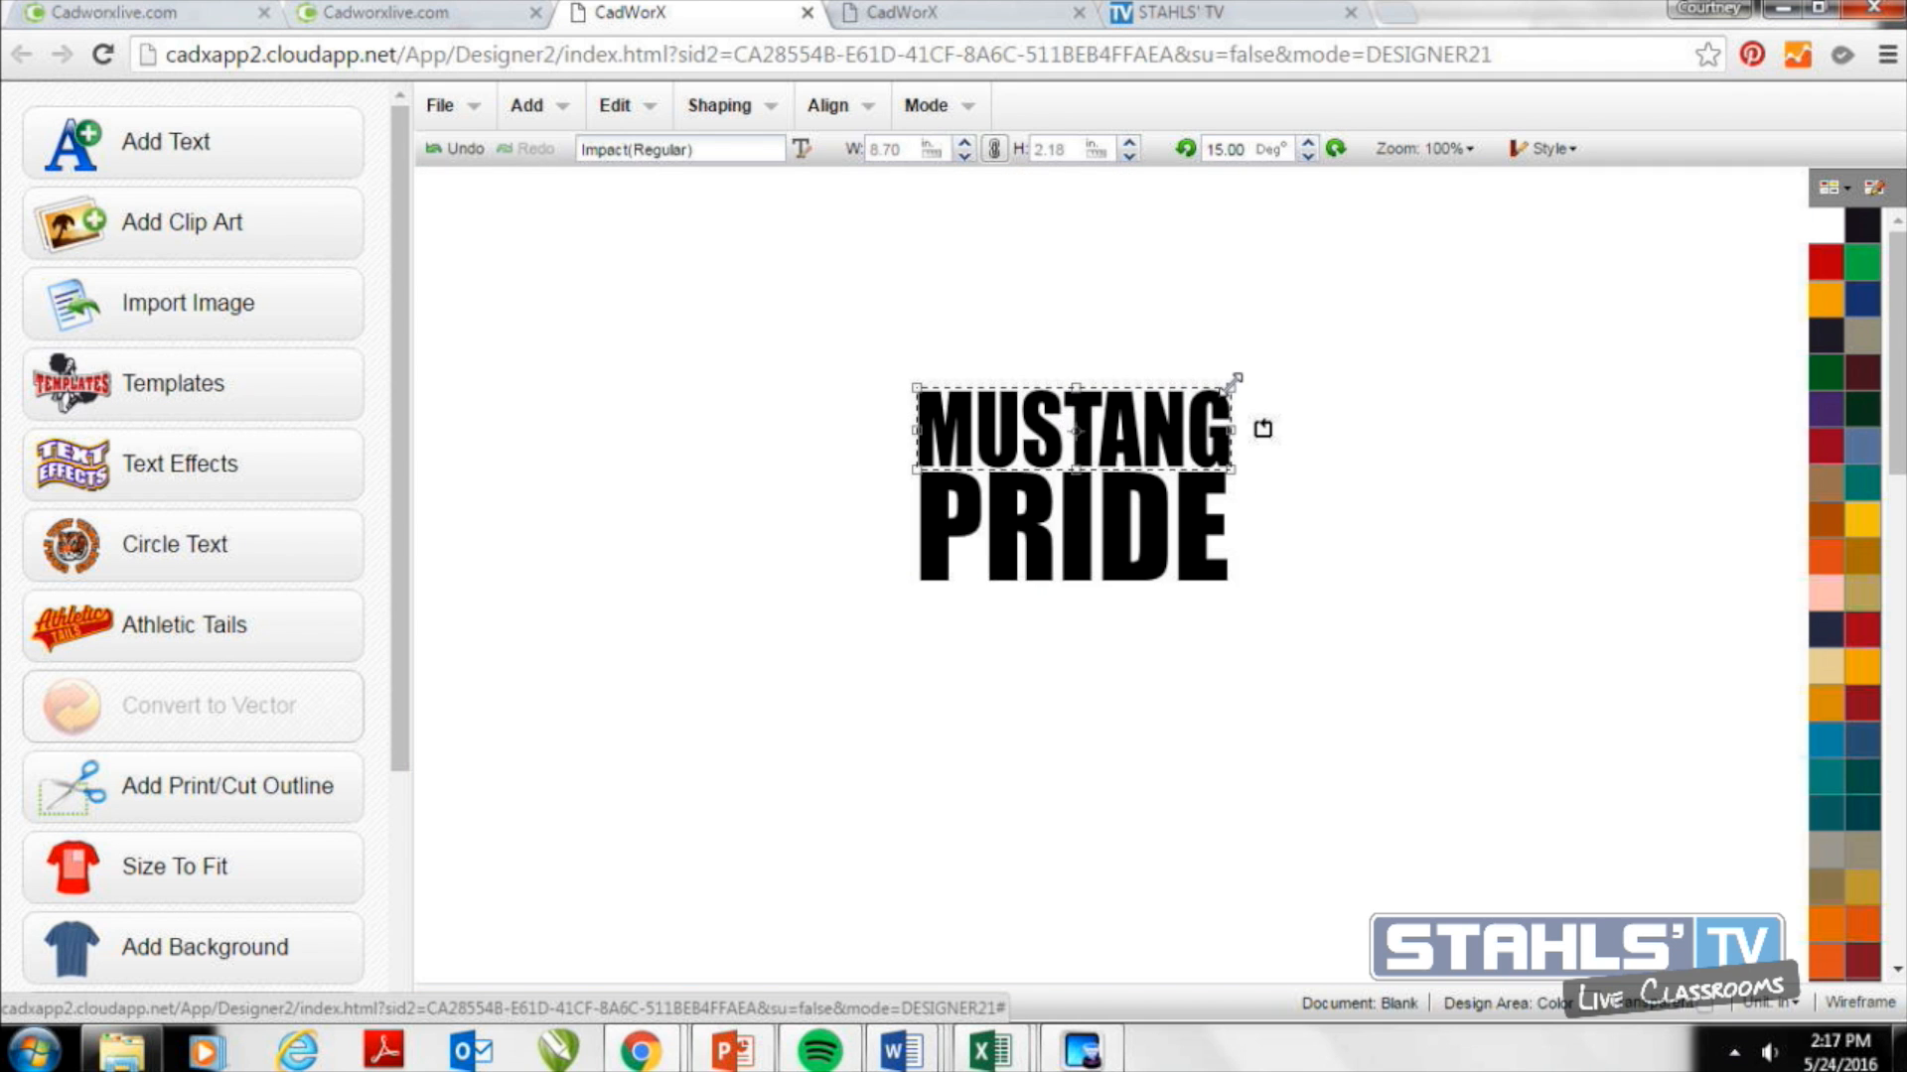
pyautogui.click(1337, 473)
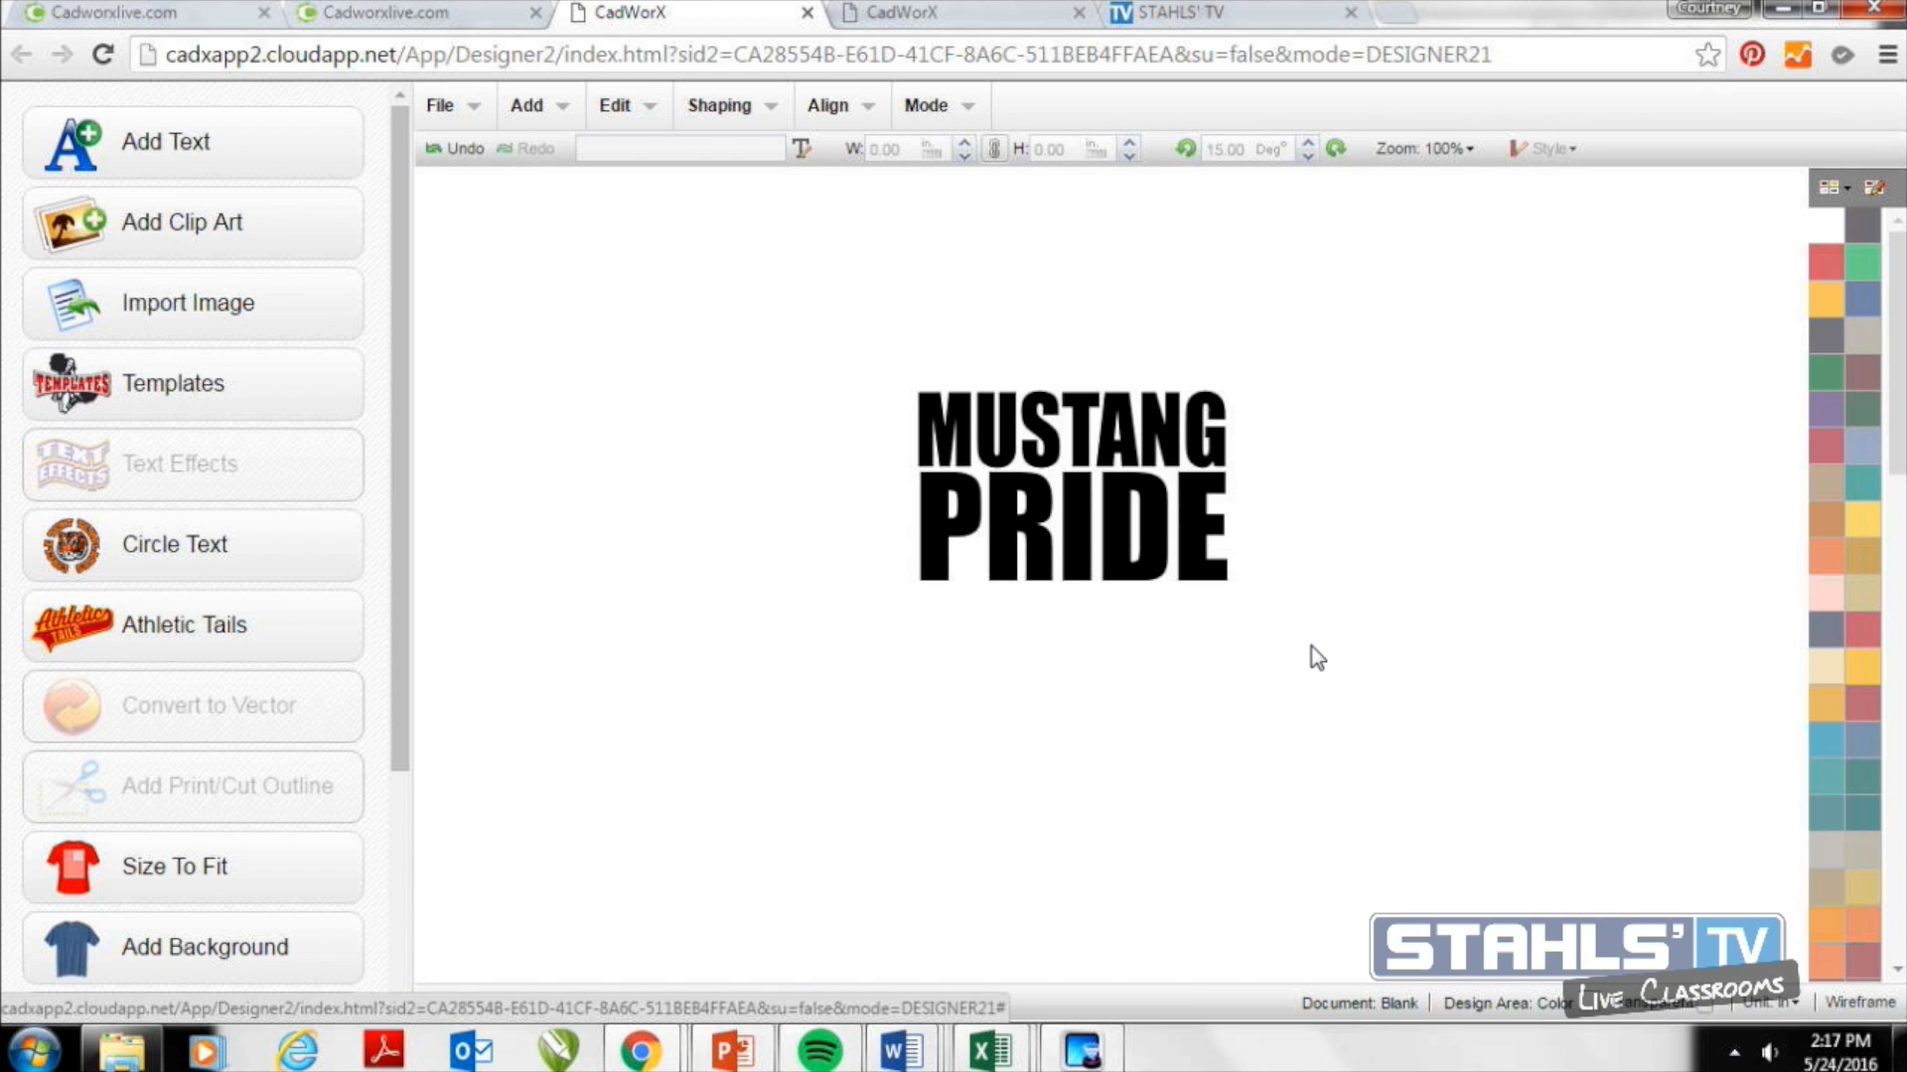
# Combine the MUSTANG and PRIDE texts into one shape and shift it slightly down and to the right.
pyautogui.moveTo(1306, 643); pyautogui.dragTo(854, 356)
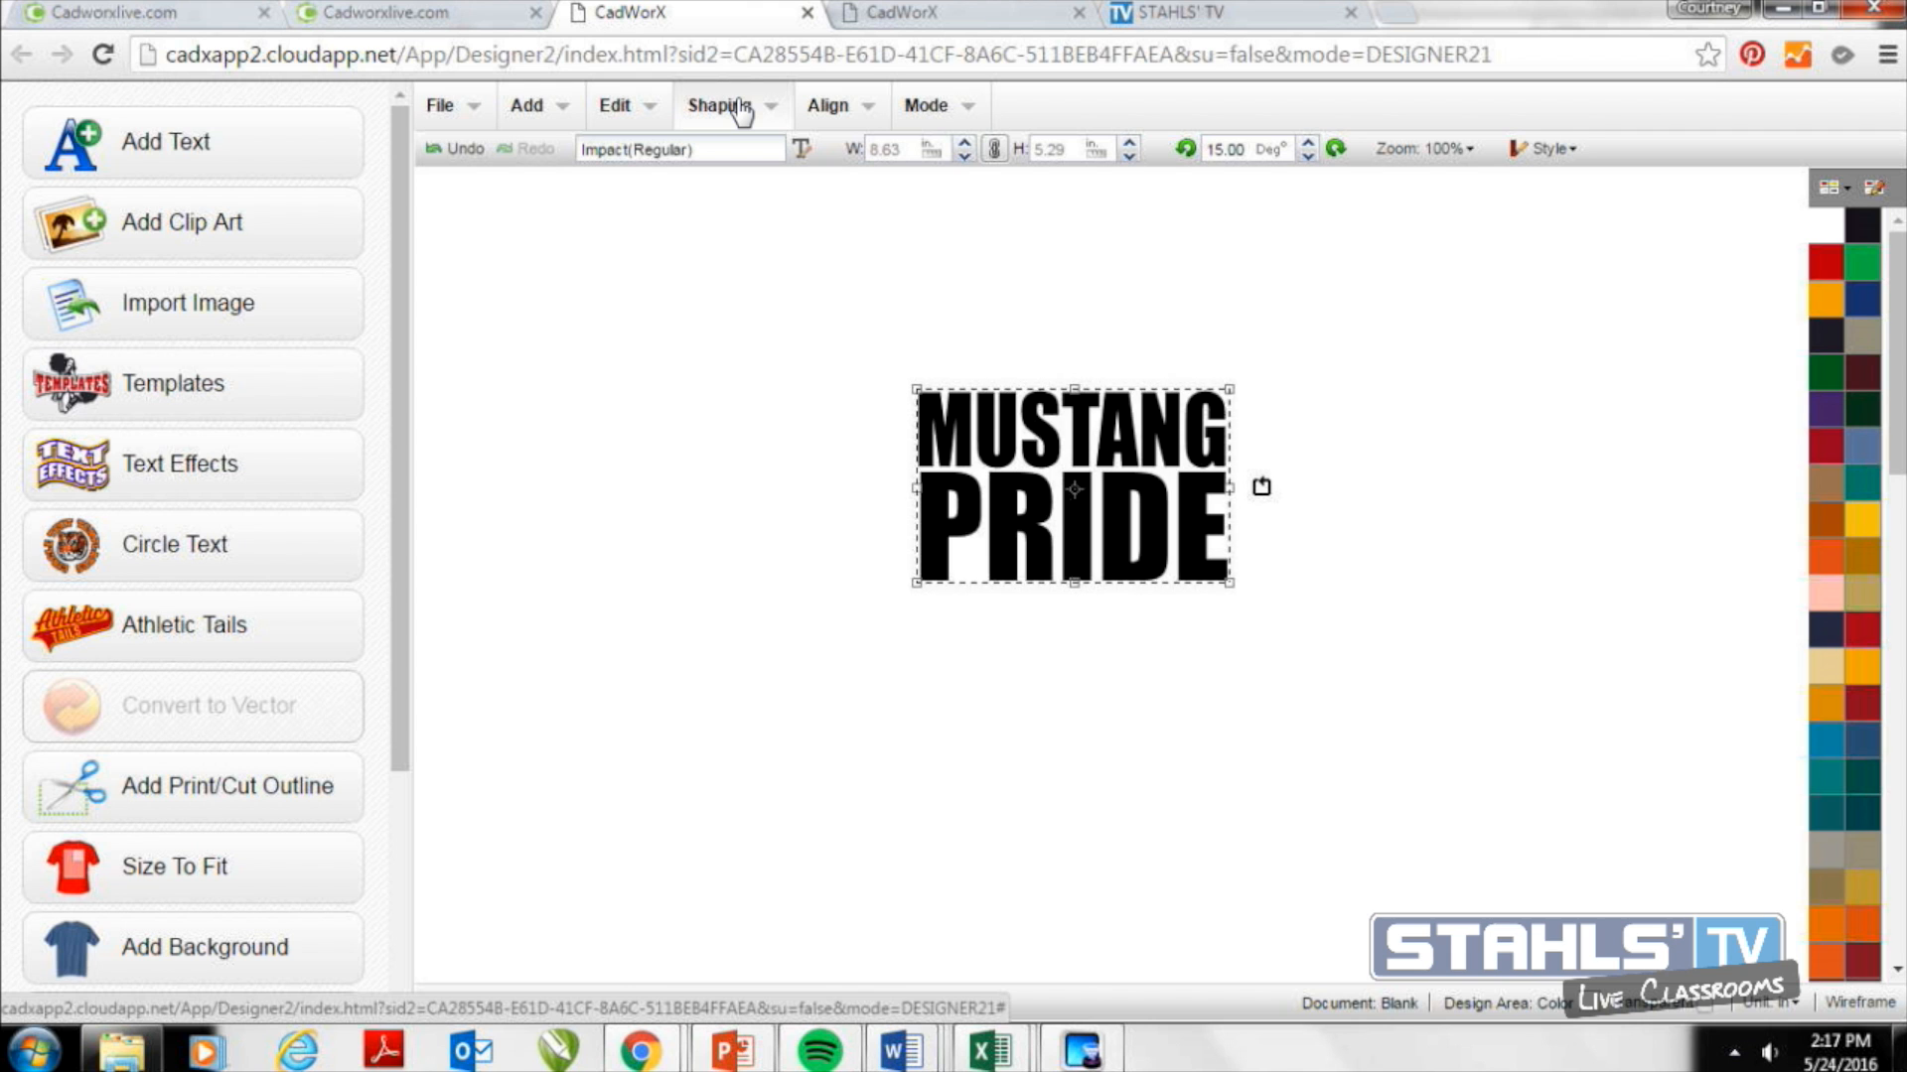
pyautogui.click(686, 515)
pyautogui.click(998, 417)
pyautogui.click(1013, 545)
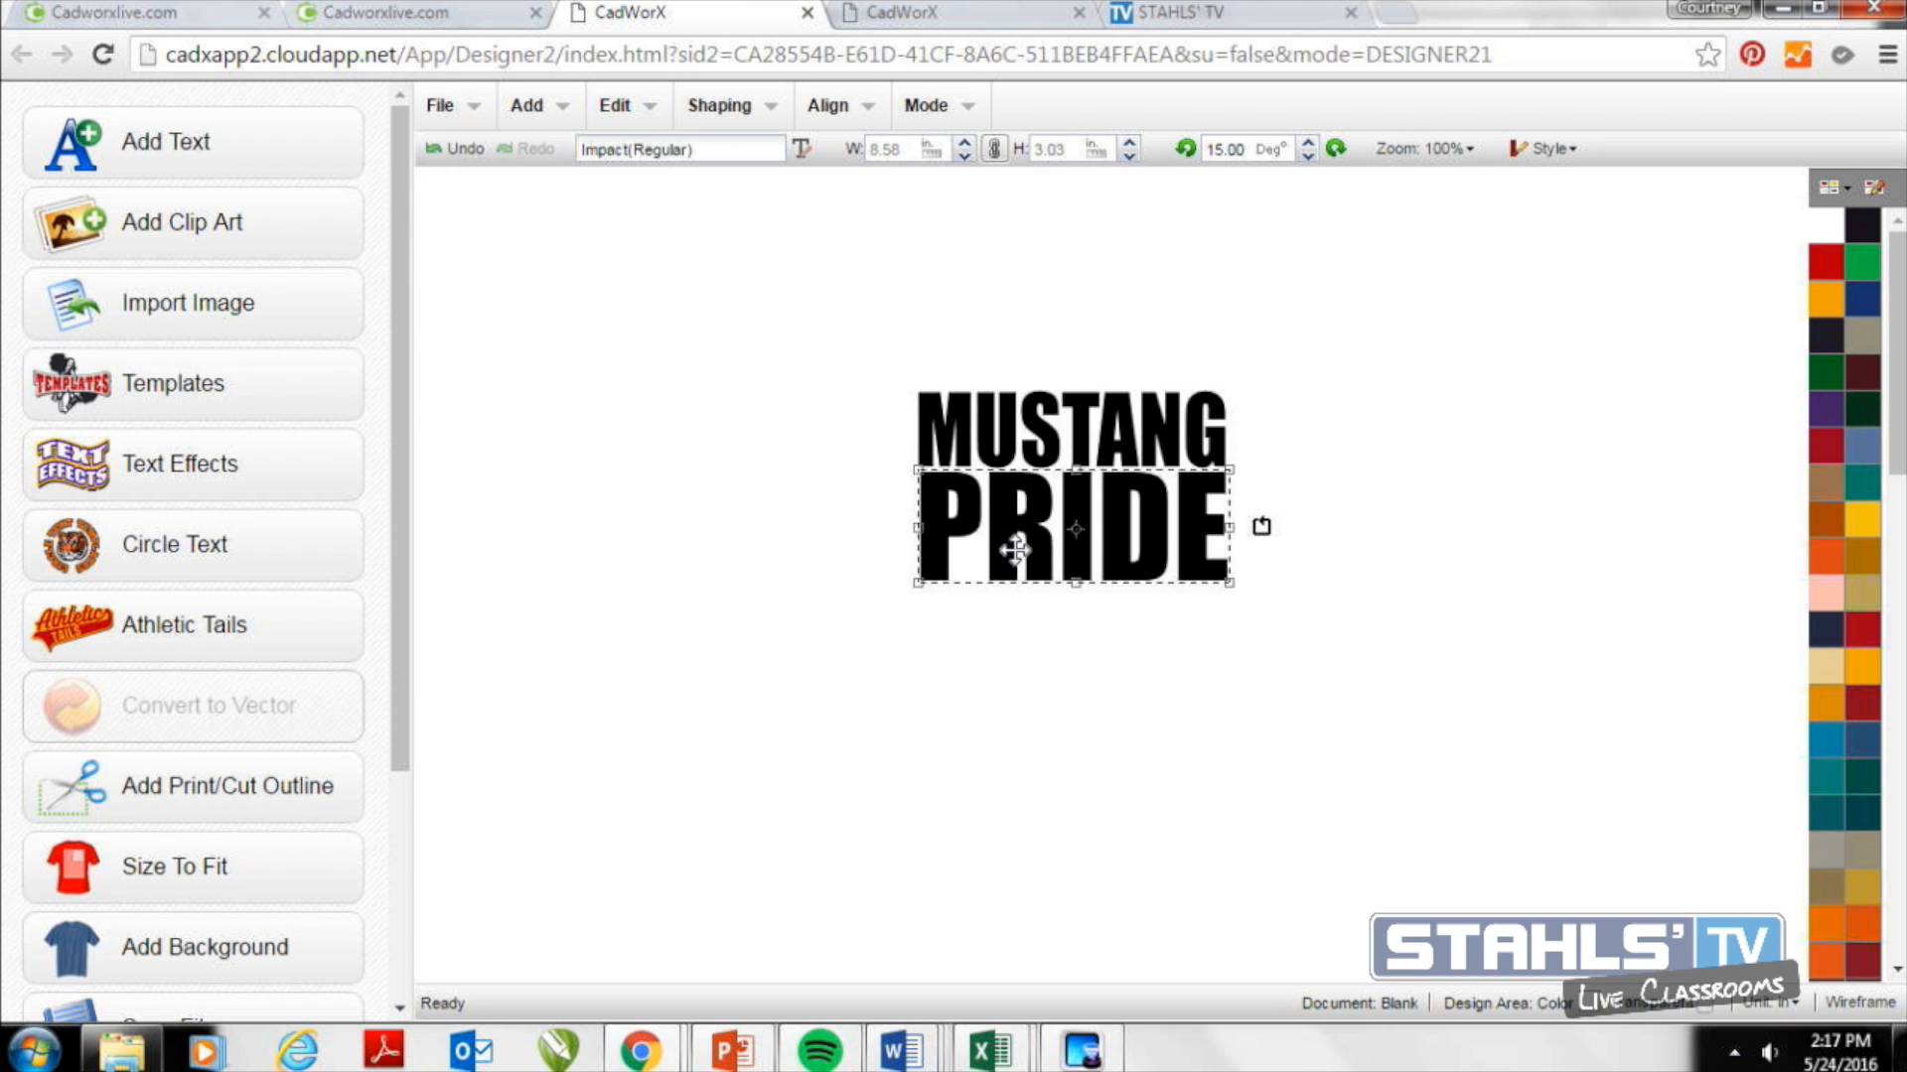
pyautogui.moveTo(881, 363); pyautogui.dragTo(1253, 613)
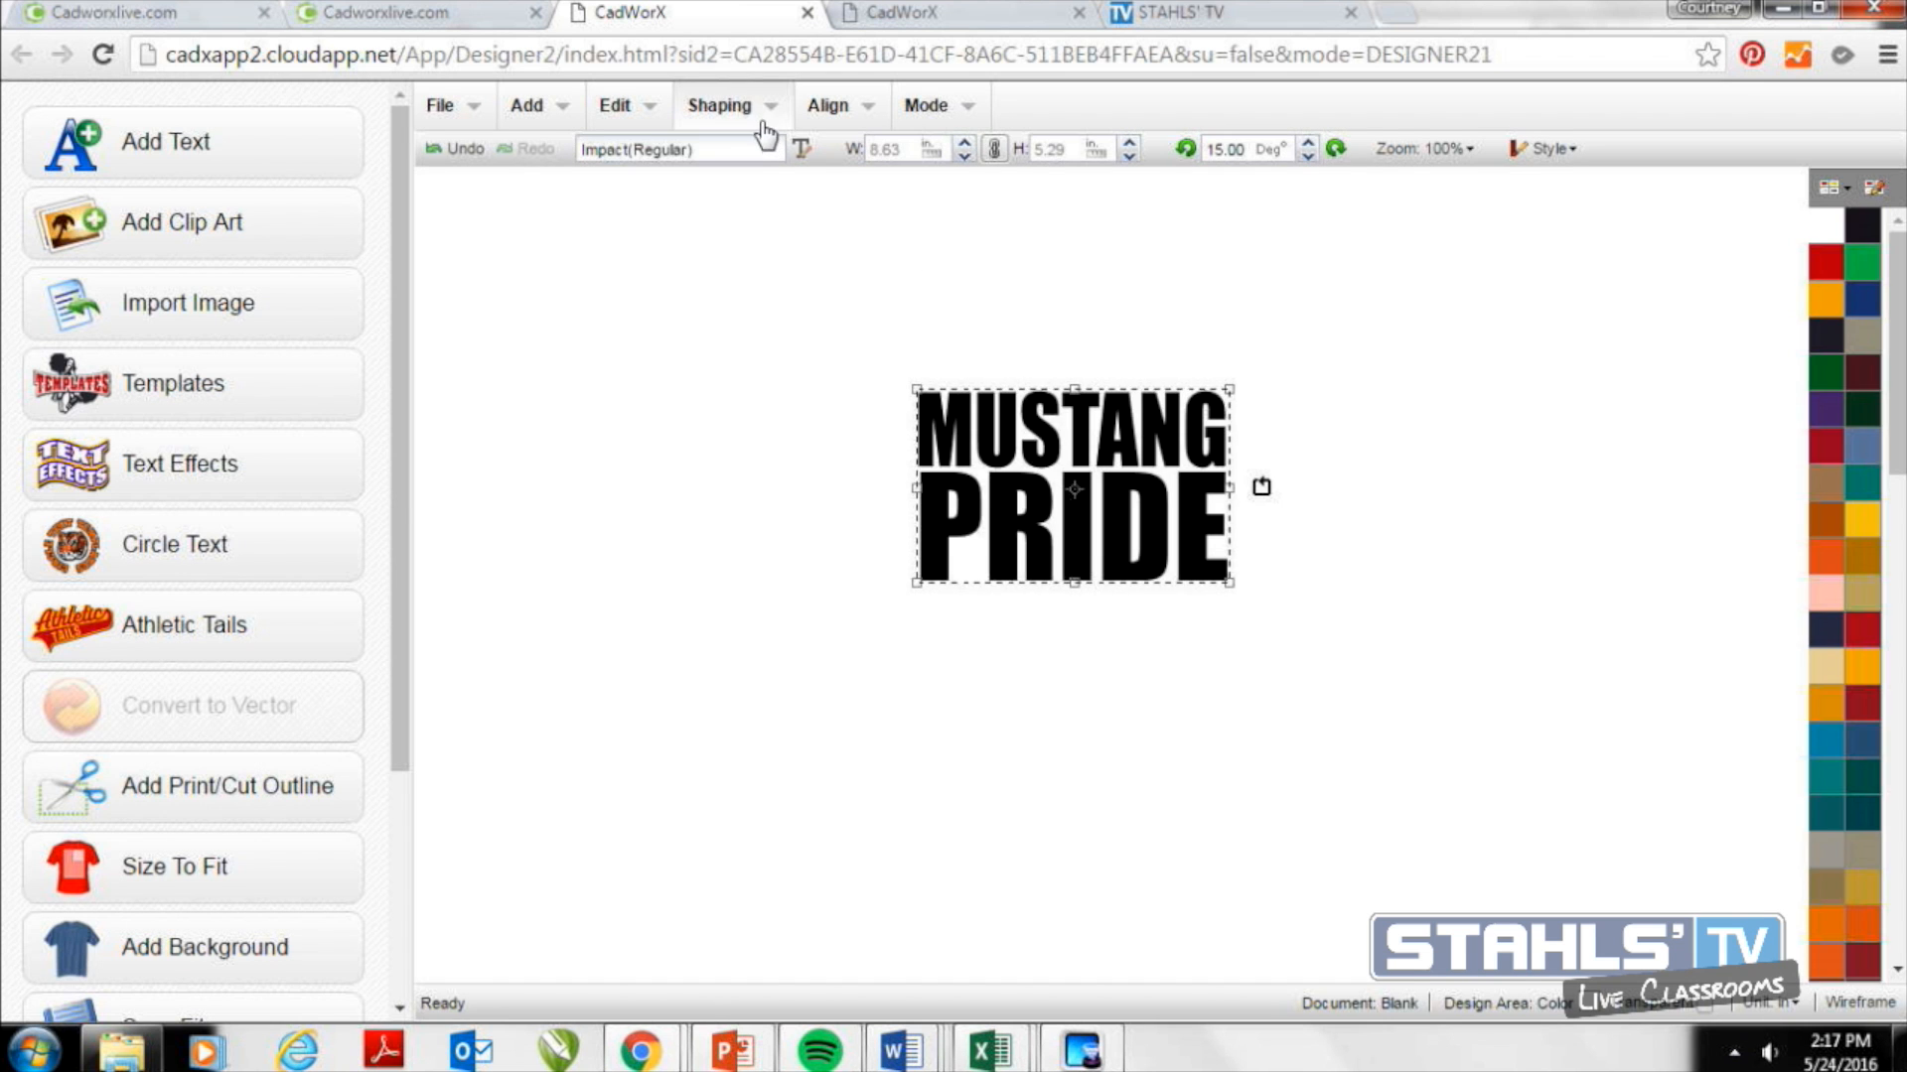
pyautogui.click(760, 111)
pyautogui.click(752, 186)
pyautogui.moveTo(1092, 487)
pyautogui.mouseDown()
pyautogui.moveTo(1108, 531)
pyautogui.moveTo(951, 523)
pyautogui.moveTo(1187, 546)
pyautogui.moveTo(1127, 601)
pyautogui.moveTo(1109, 498)
pyautogui.mouseUp()
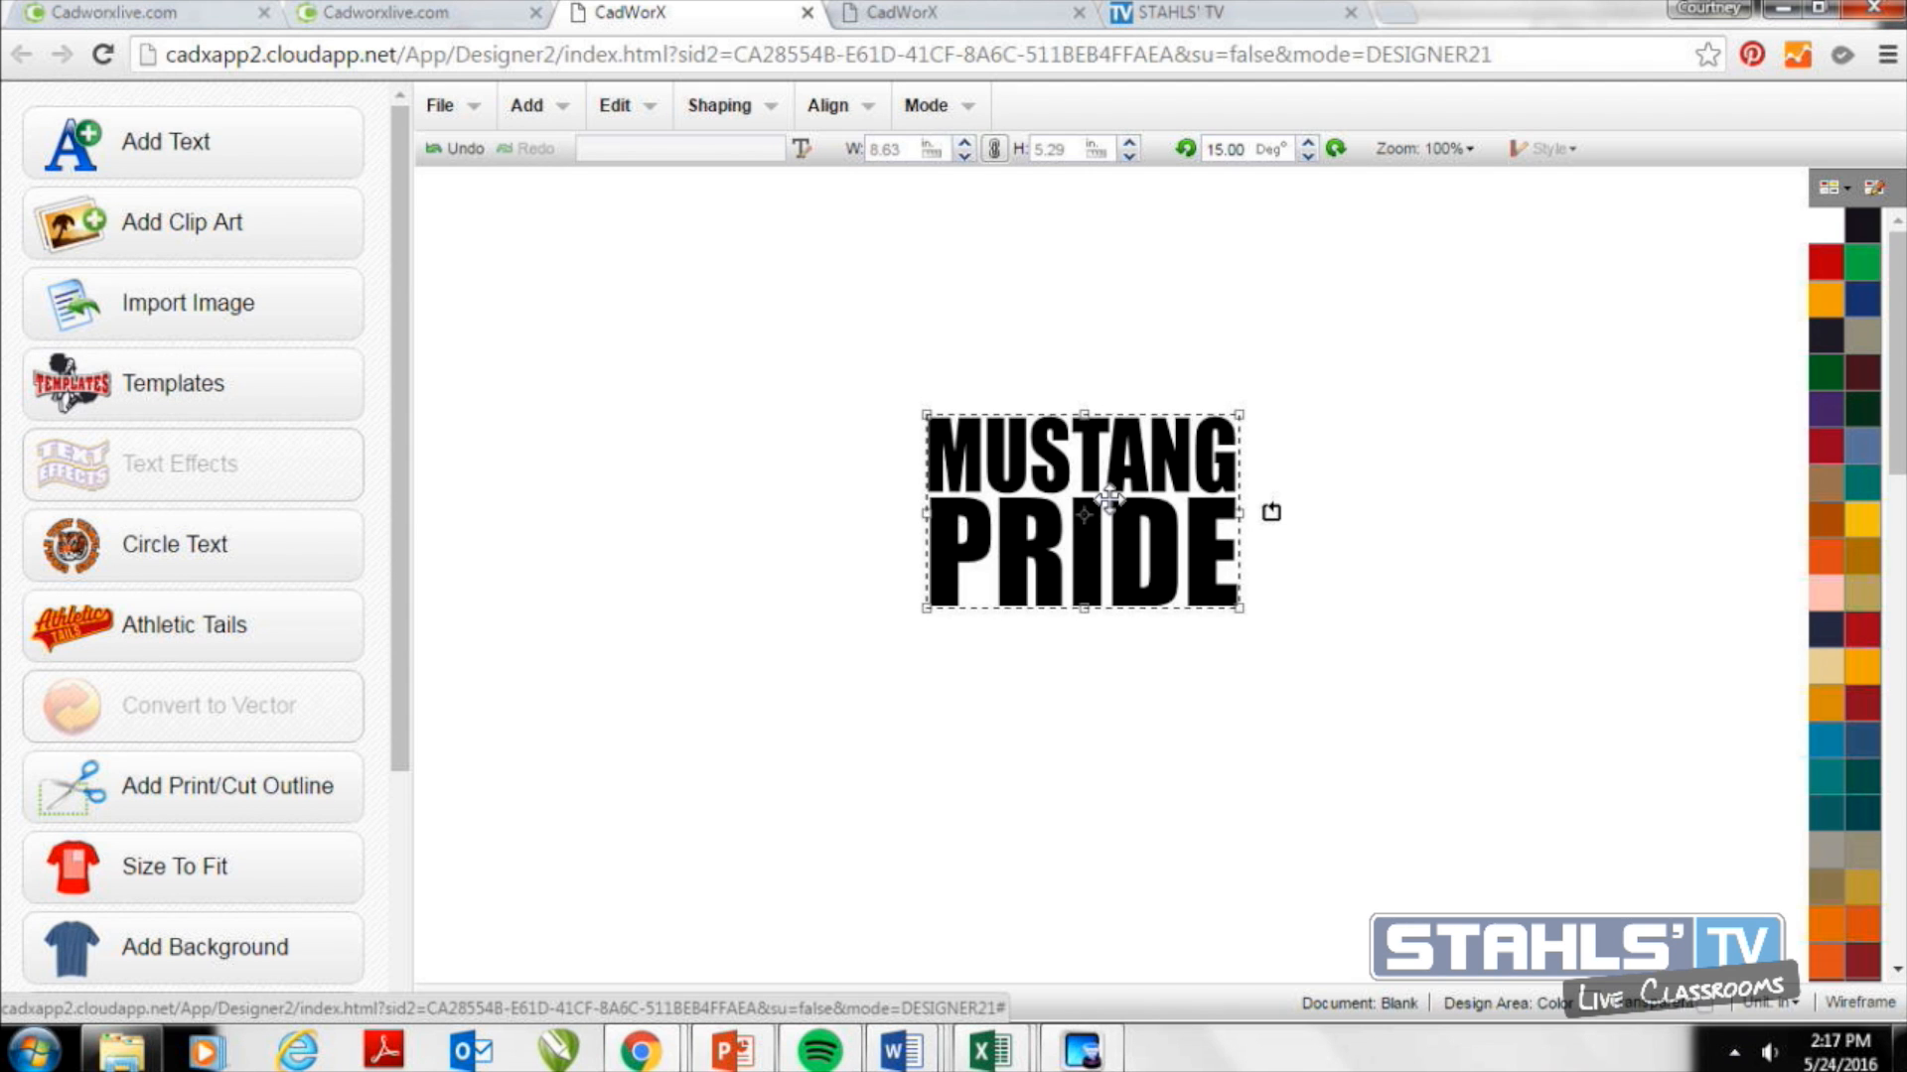
# Add a Small Contour effect to the combined MUSTANG PRIDE shape with an offset of 0.15 in.
pyautogui.doubleClick(1108, 500)
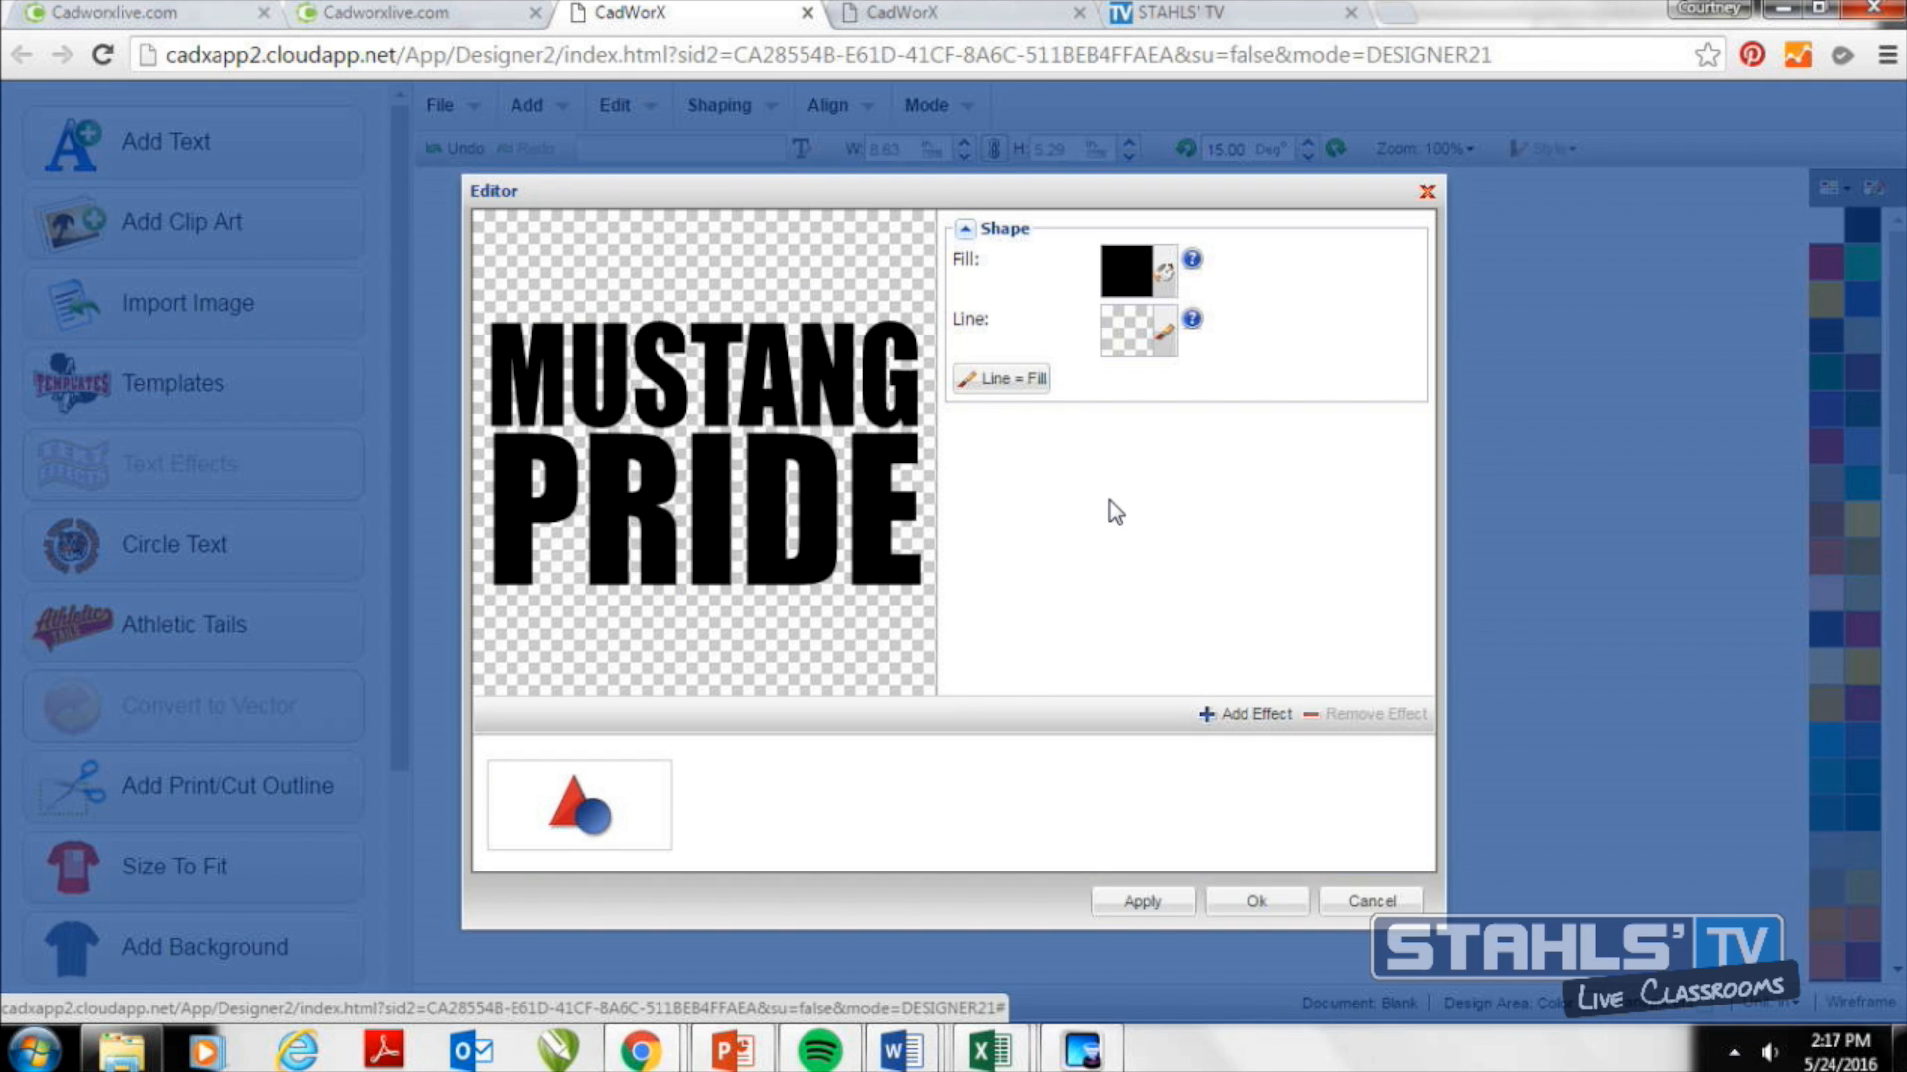
pyautogui.click(1248, 715)
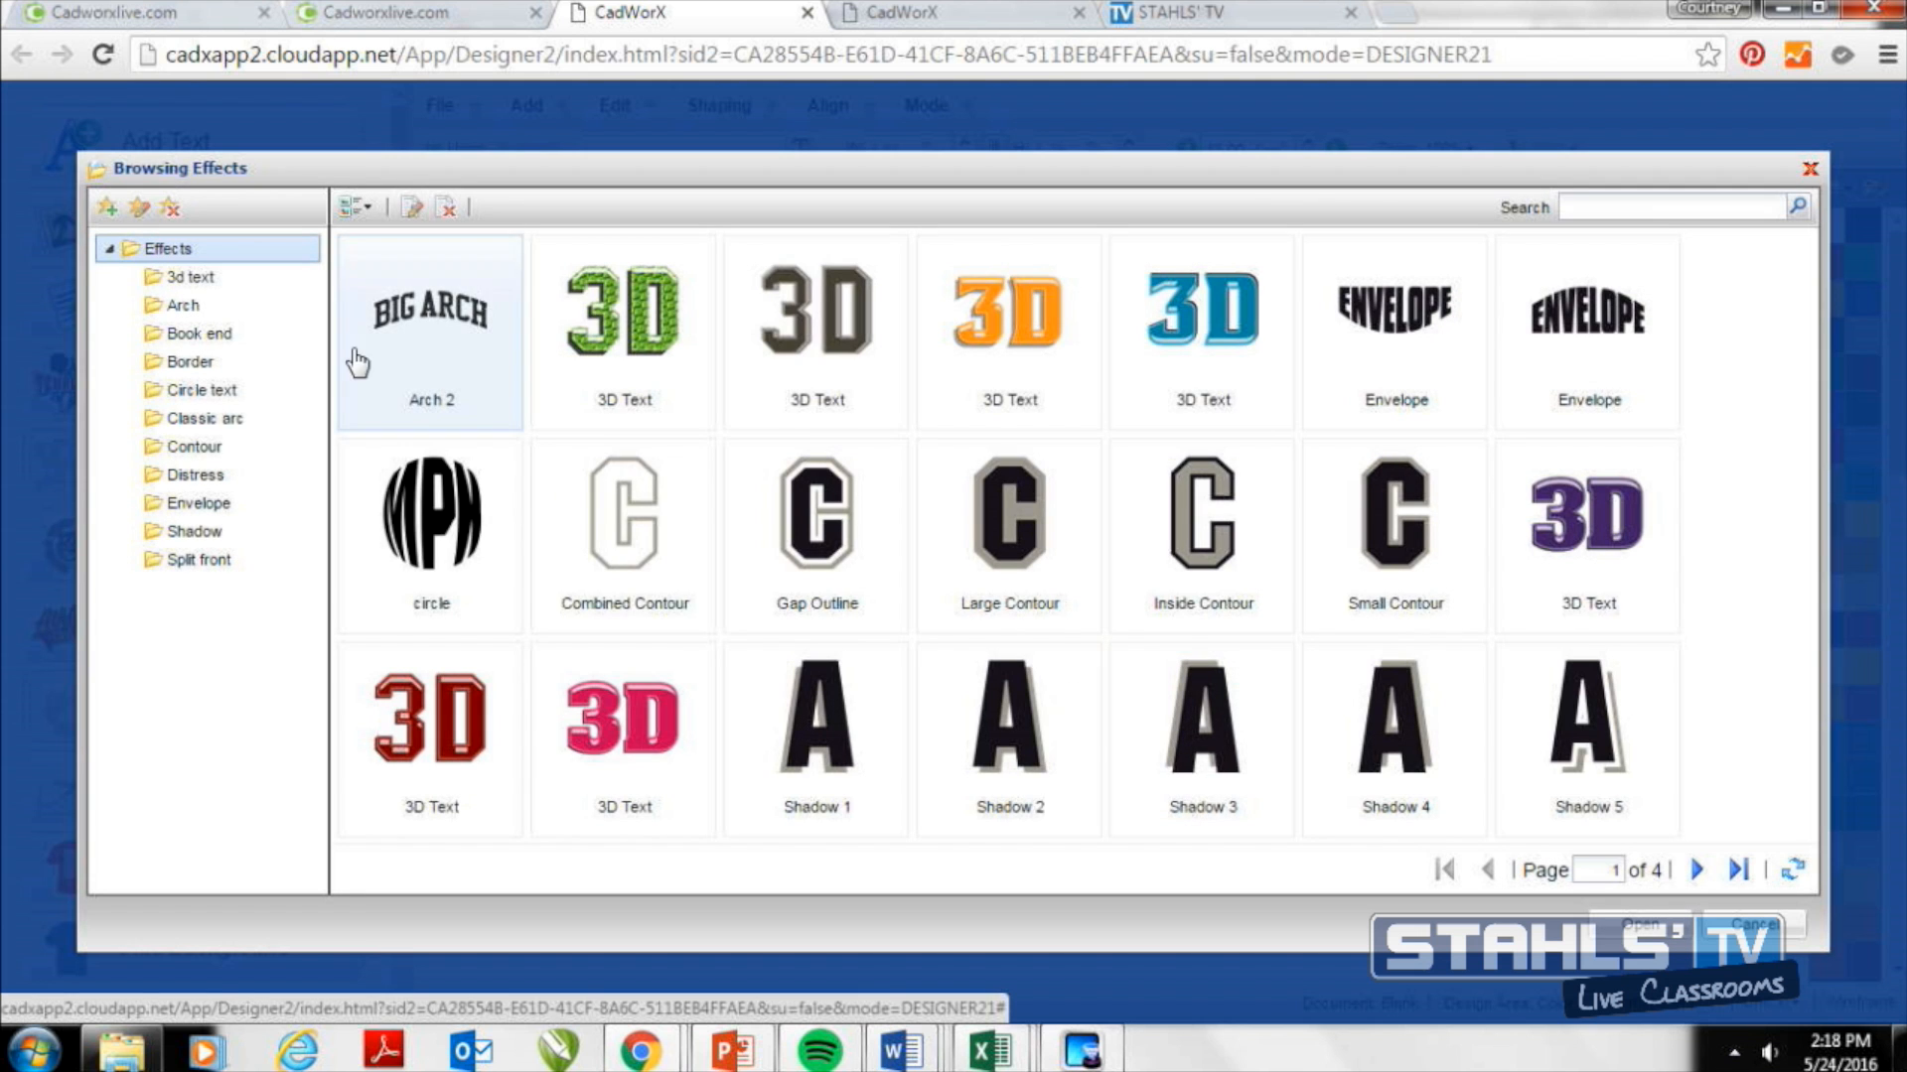
pyautogui.doubleClick(1440, 539)
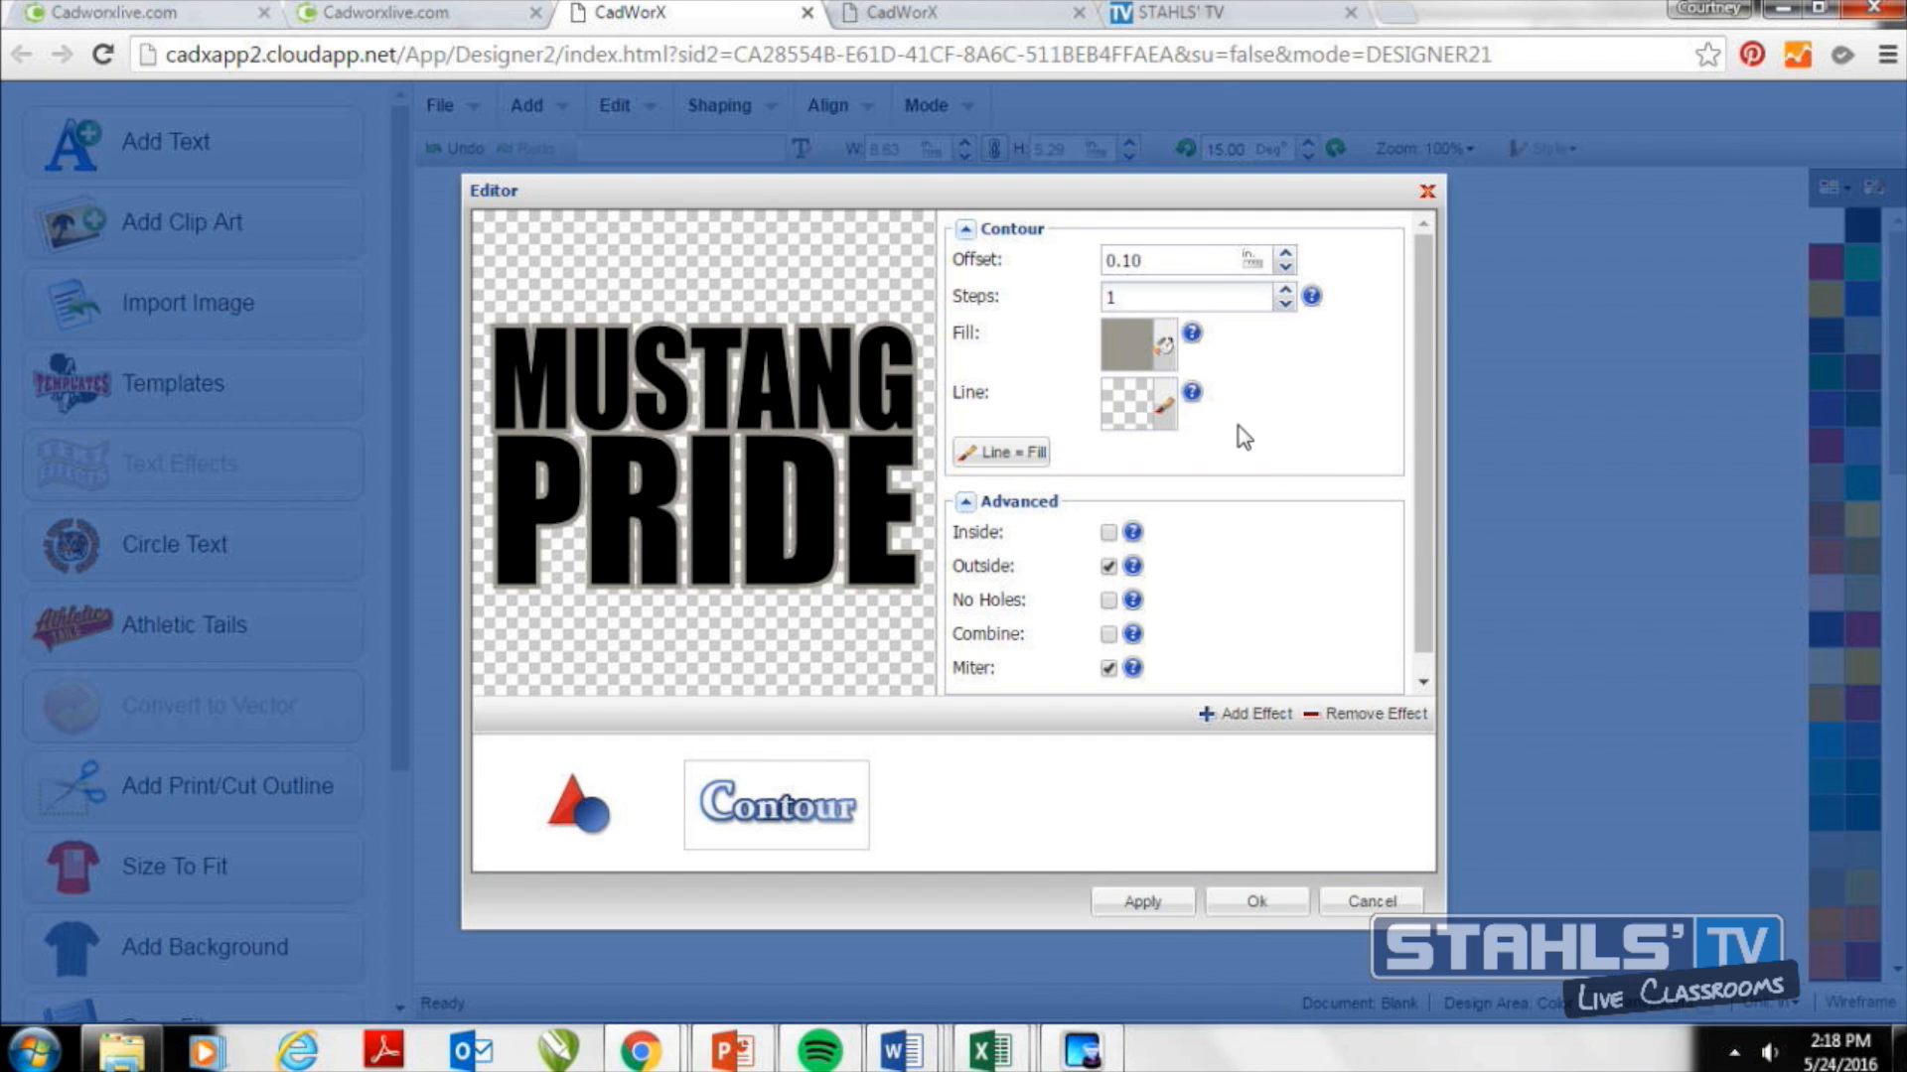
pyautogui.click(1181, 263)
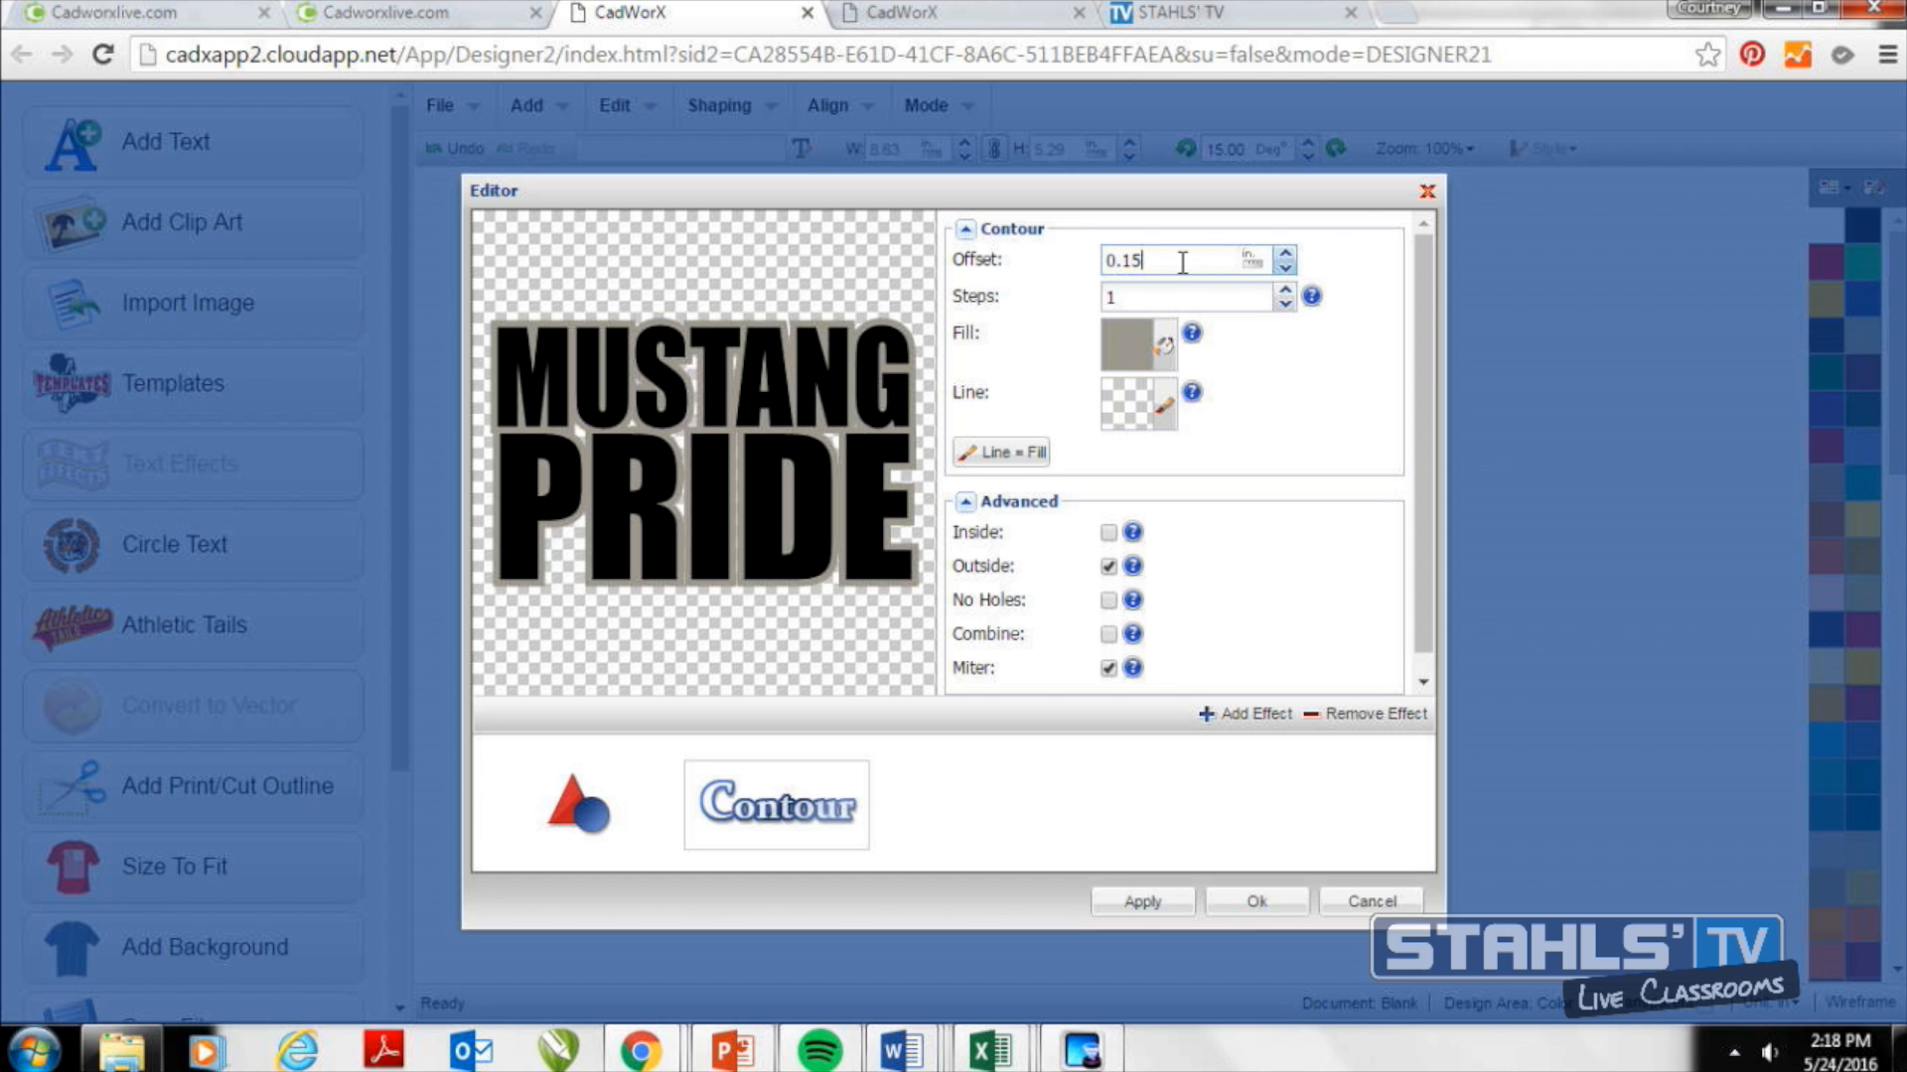
# Fill the contour with solid red from the Stahls' Digital palette and apply the effect to the design.
pyautogui.click(1160, 347)
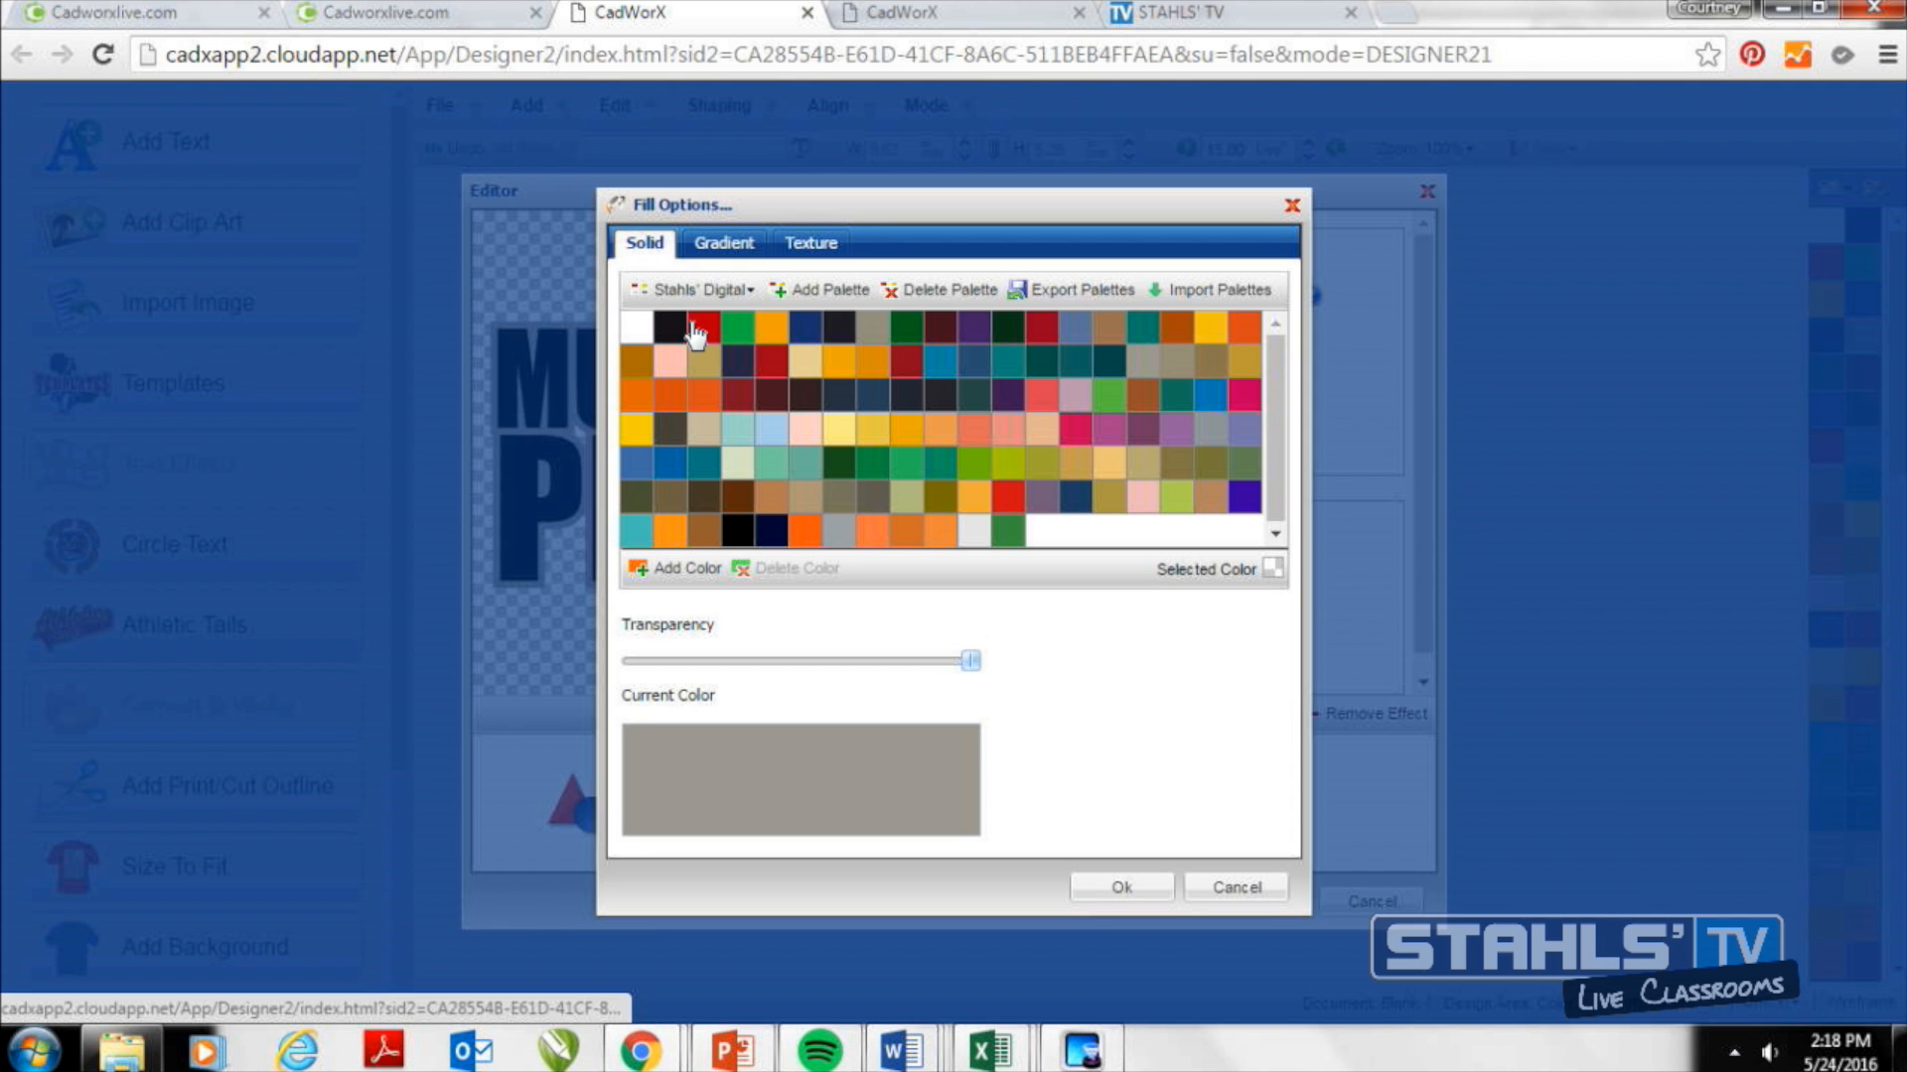
pyautogui.click(701, 328)
pyautogui.click(1123, 884)
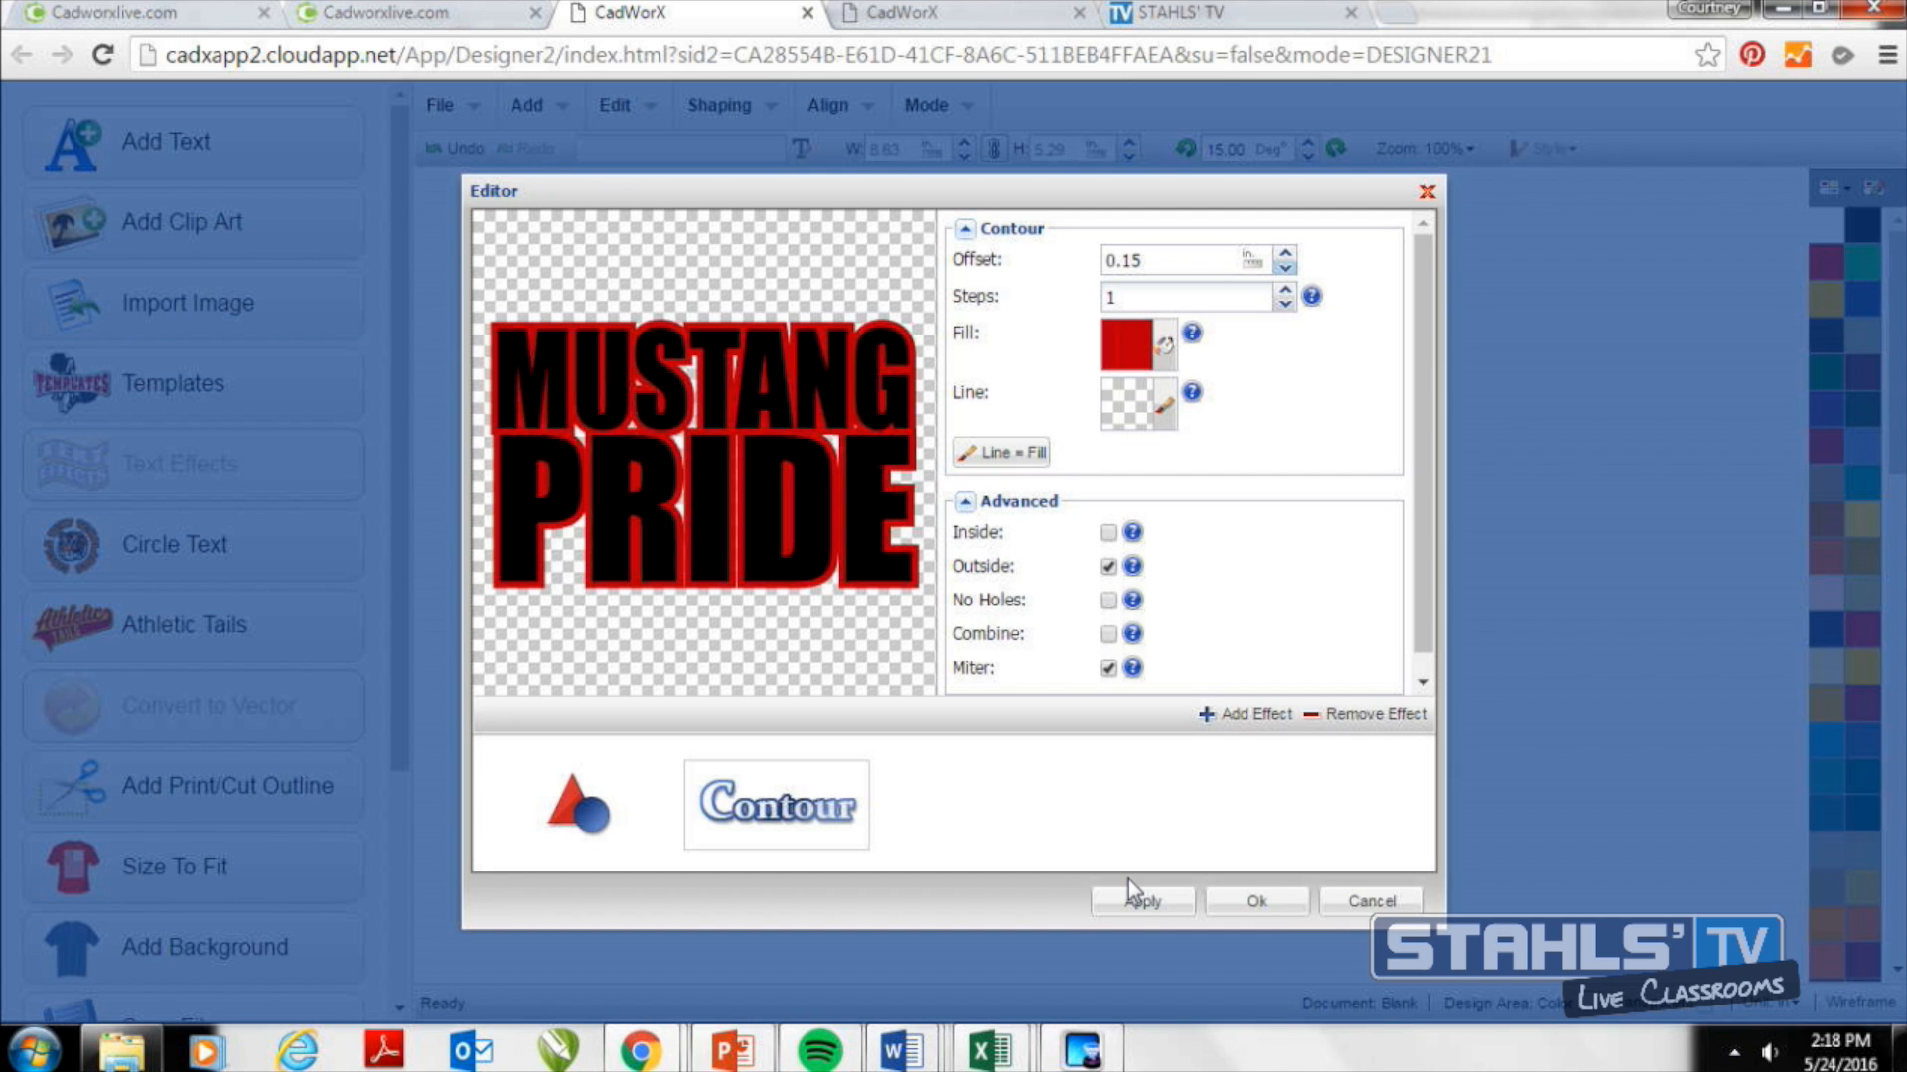
pyautogui.click(1259, 902)
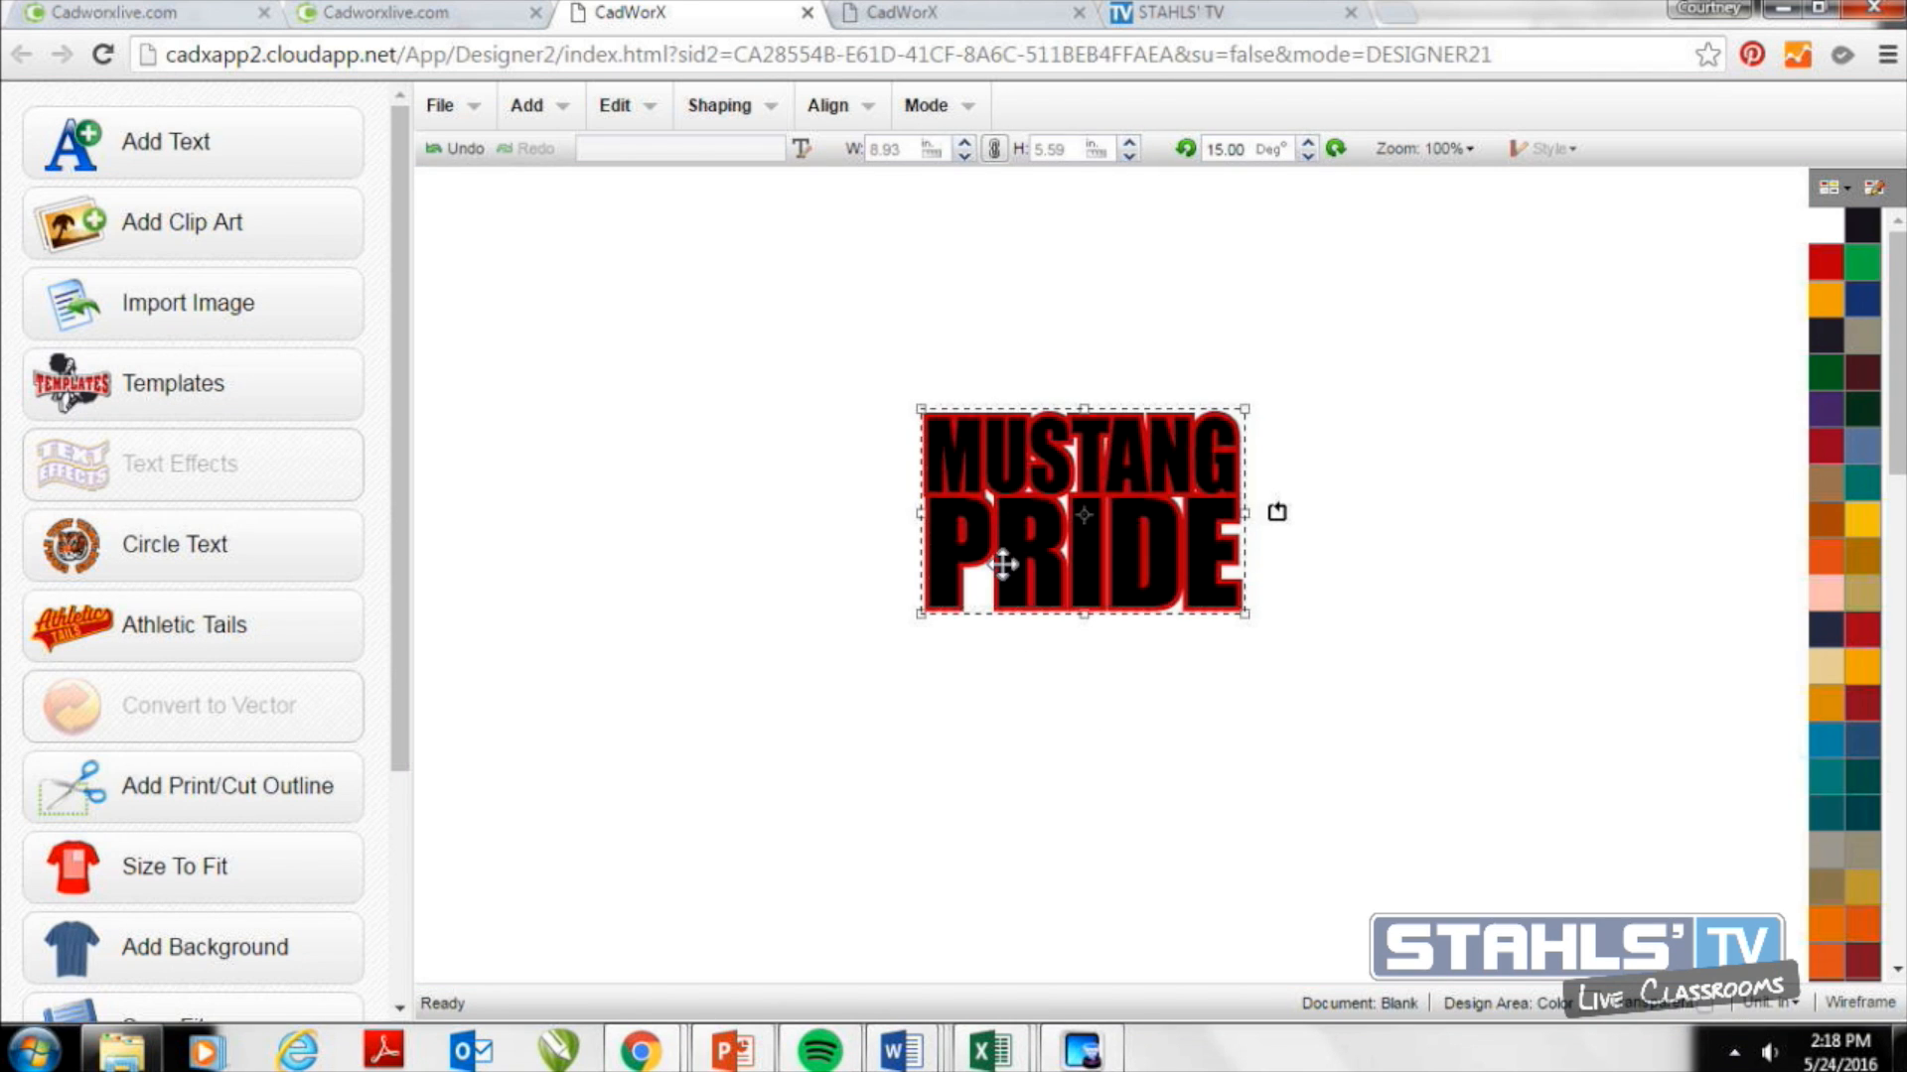
# Break the contoured design apart by colors and move the black lettering to the right, clear of the red contour.
pyautogui.click(746, 99)
pyautogui.click(760, 260)
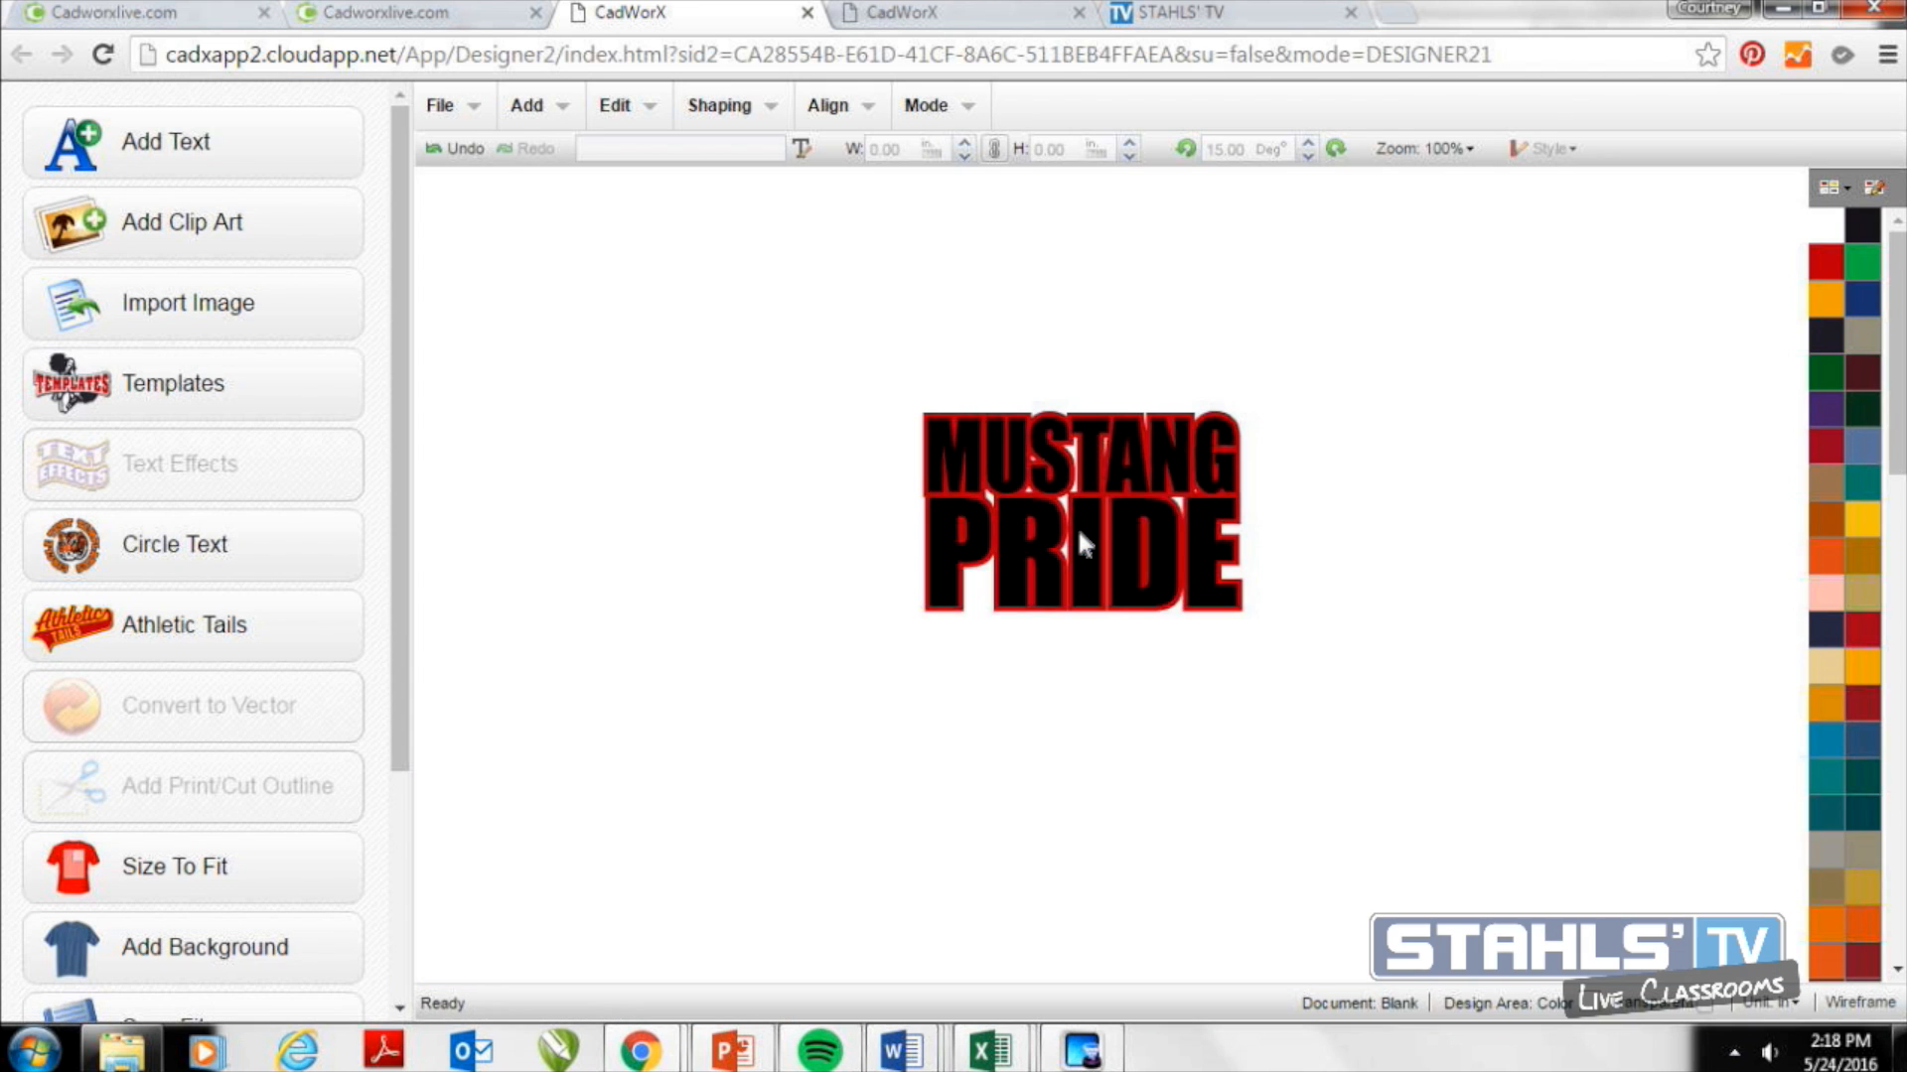
pyautogui.moveTo(1080, 536); pyautogui.dragTo(1289, 536)
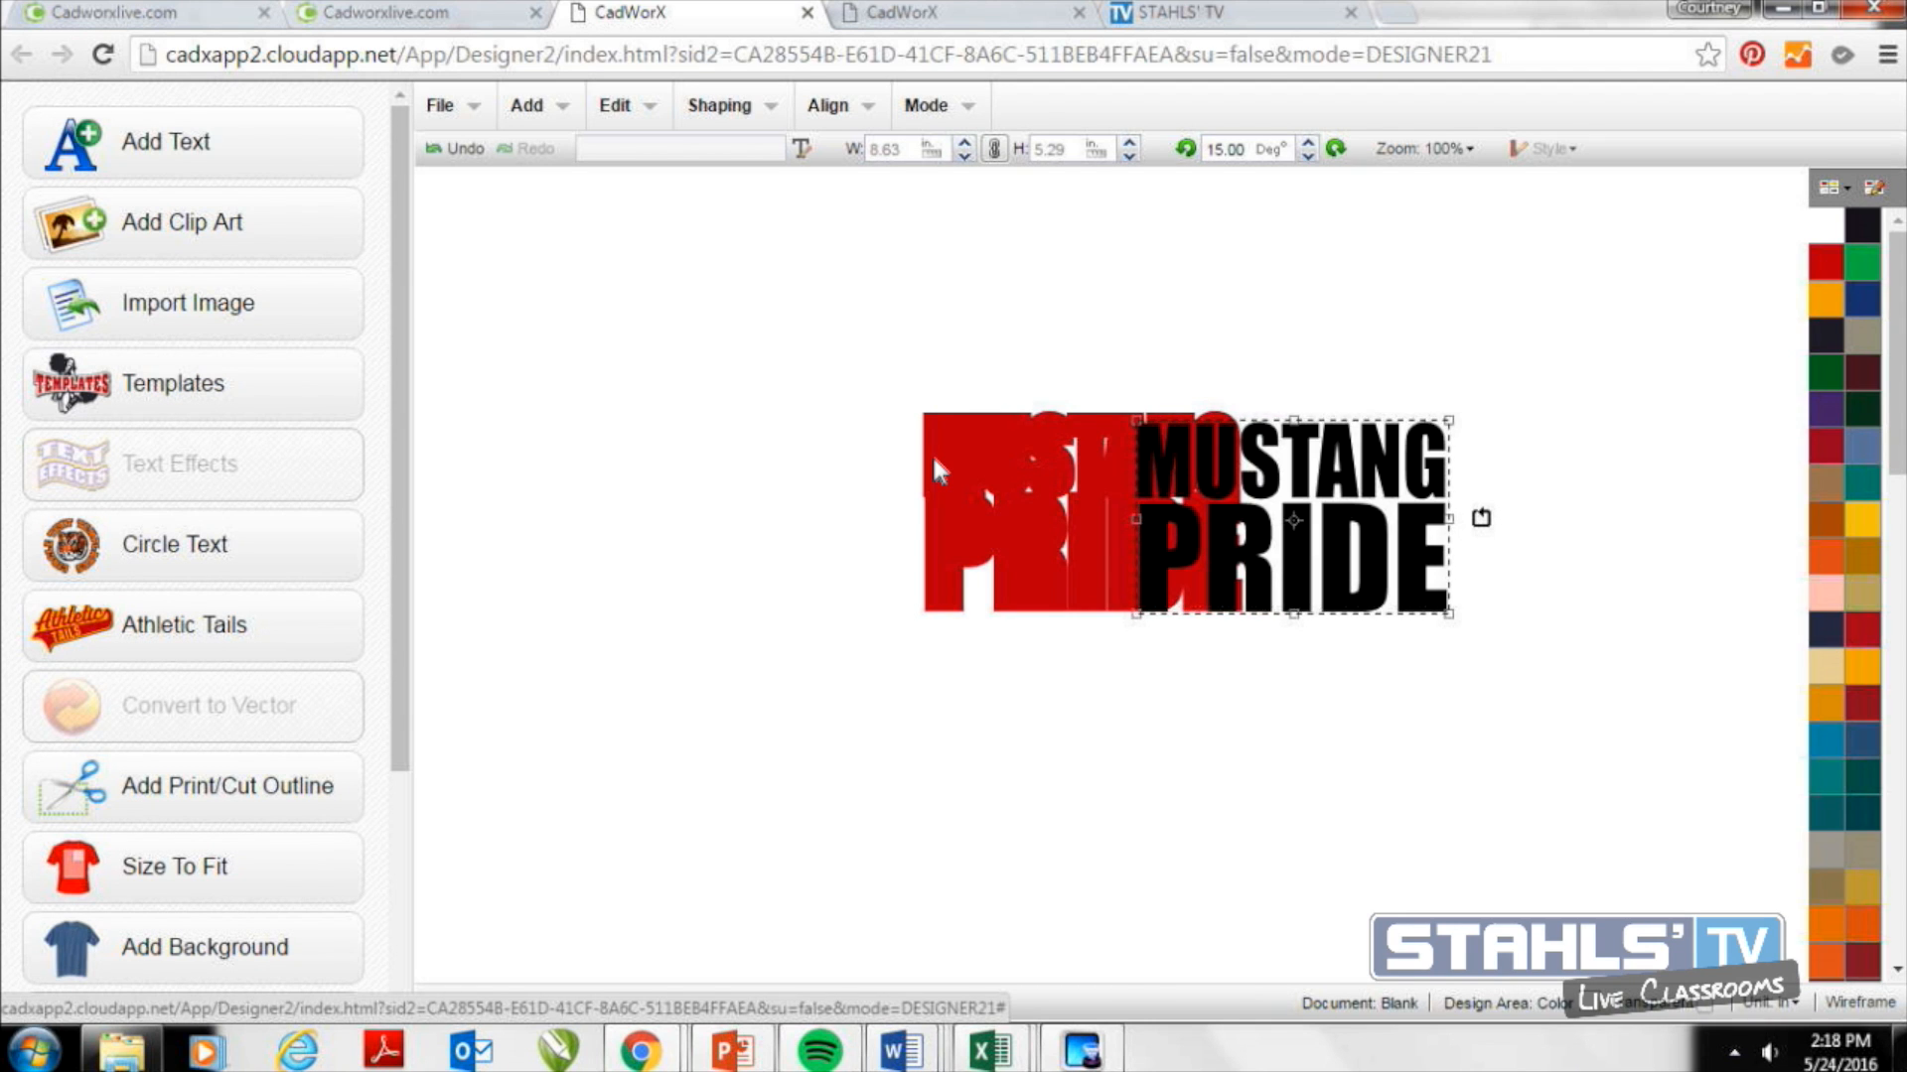
pyautogui.moveTo(1312, 512); pyautogui.dragTo(1132, 509)
pyautogui.click(1202, 664)
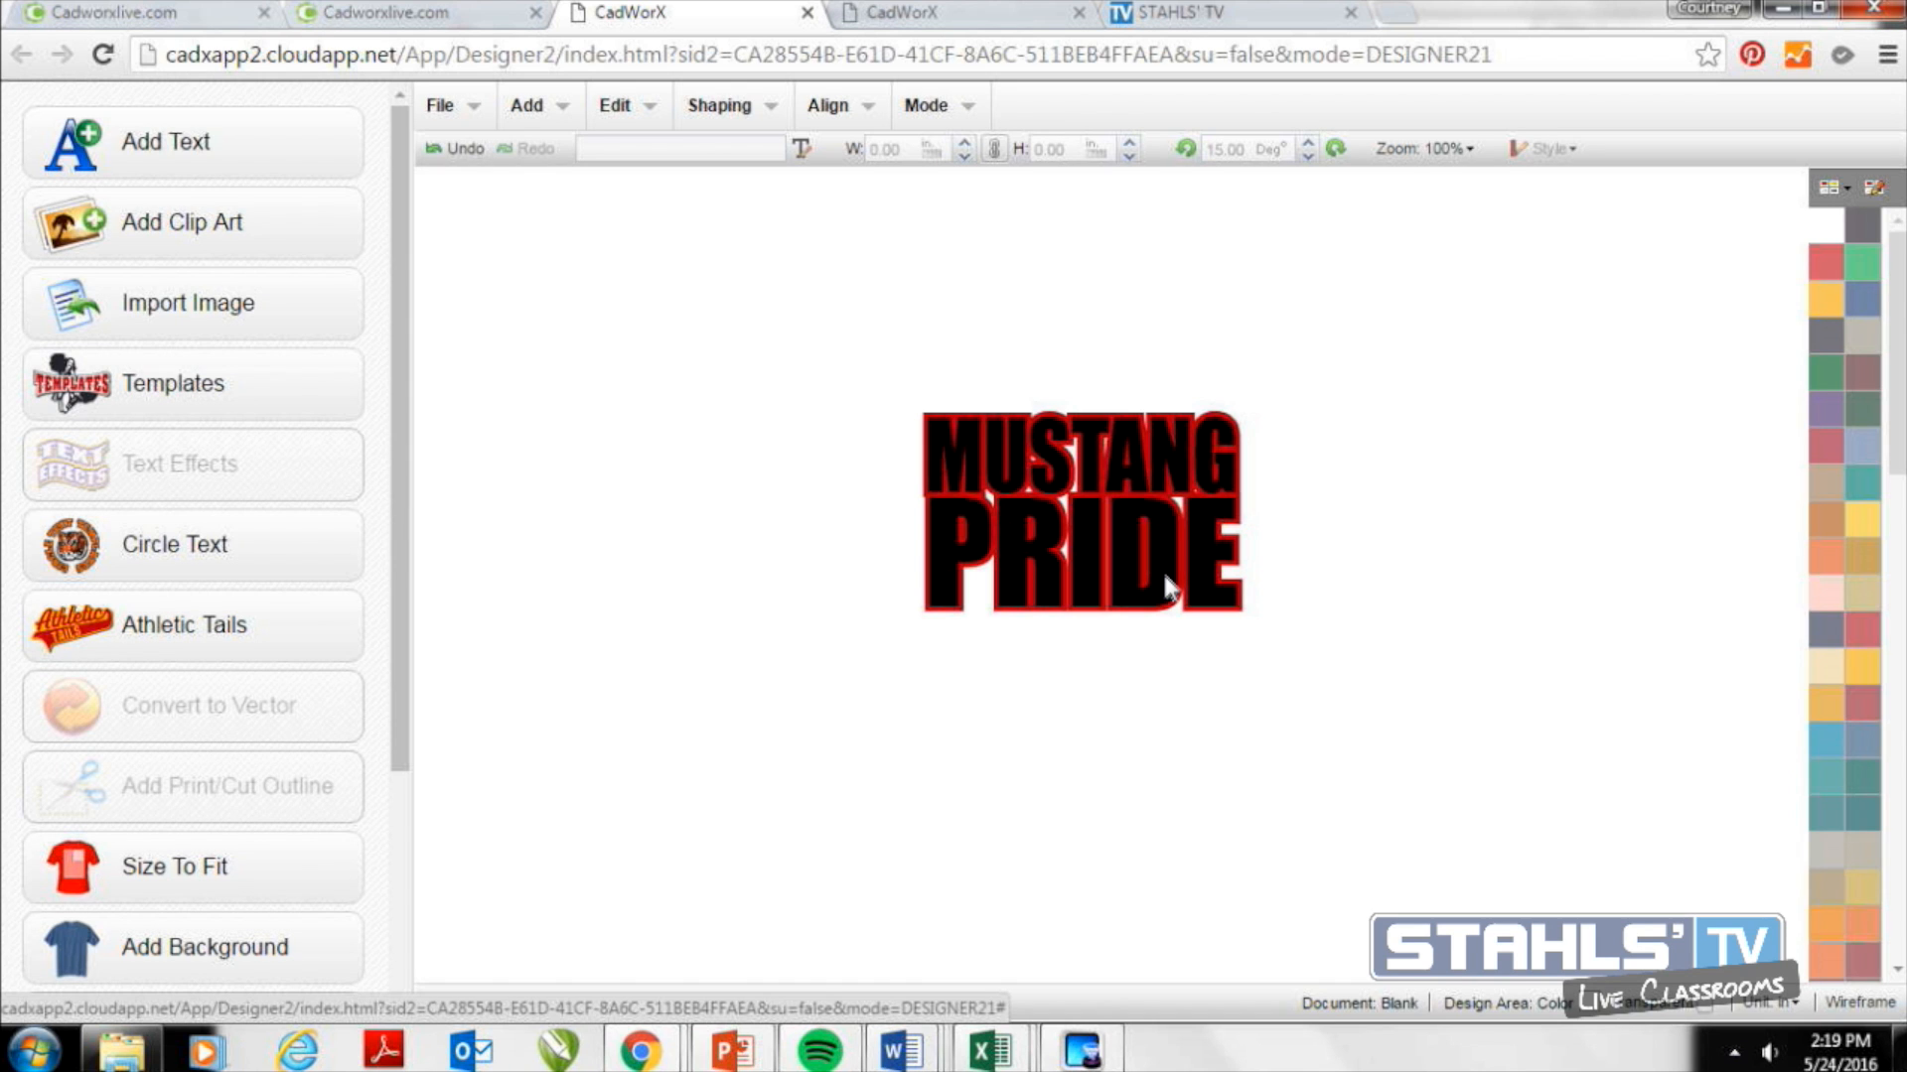
pyautogui.moveTo(1167, 588); pyautogui.dragTo(1539, 580)
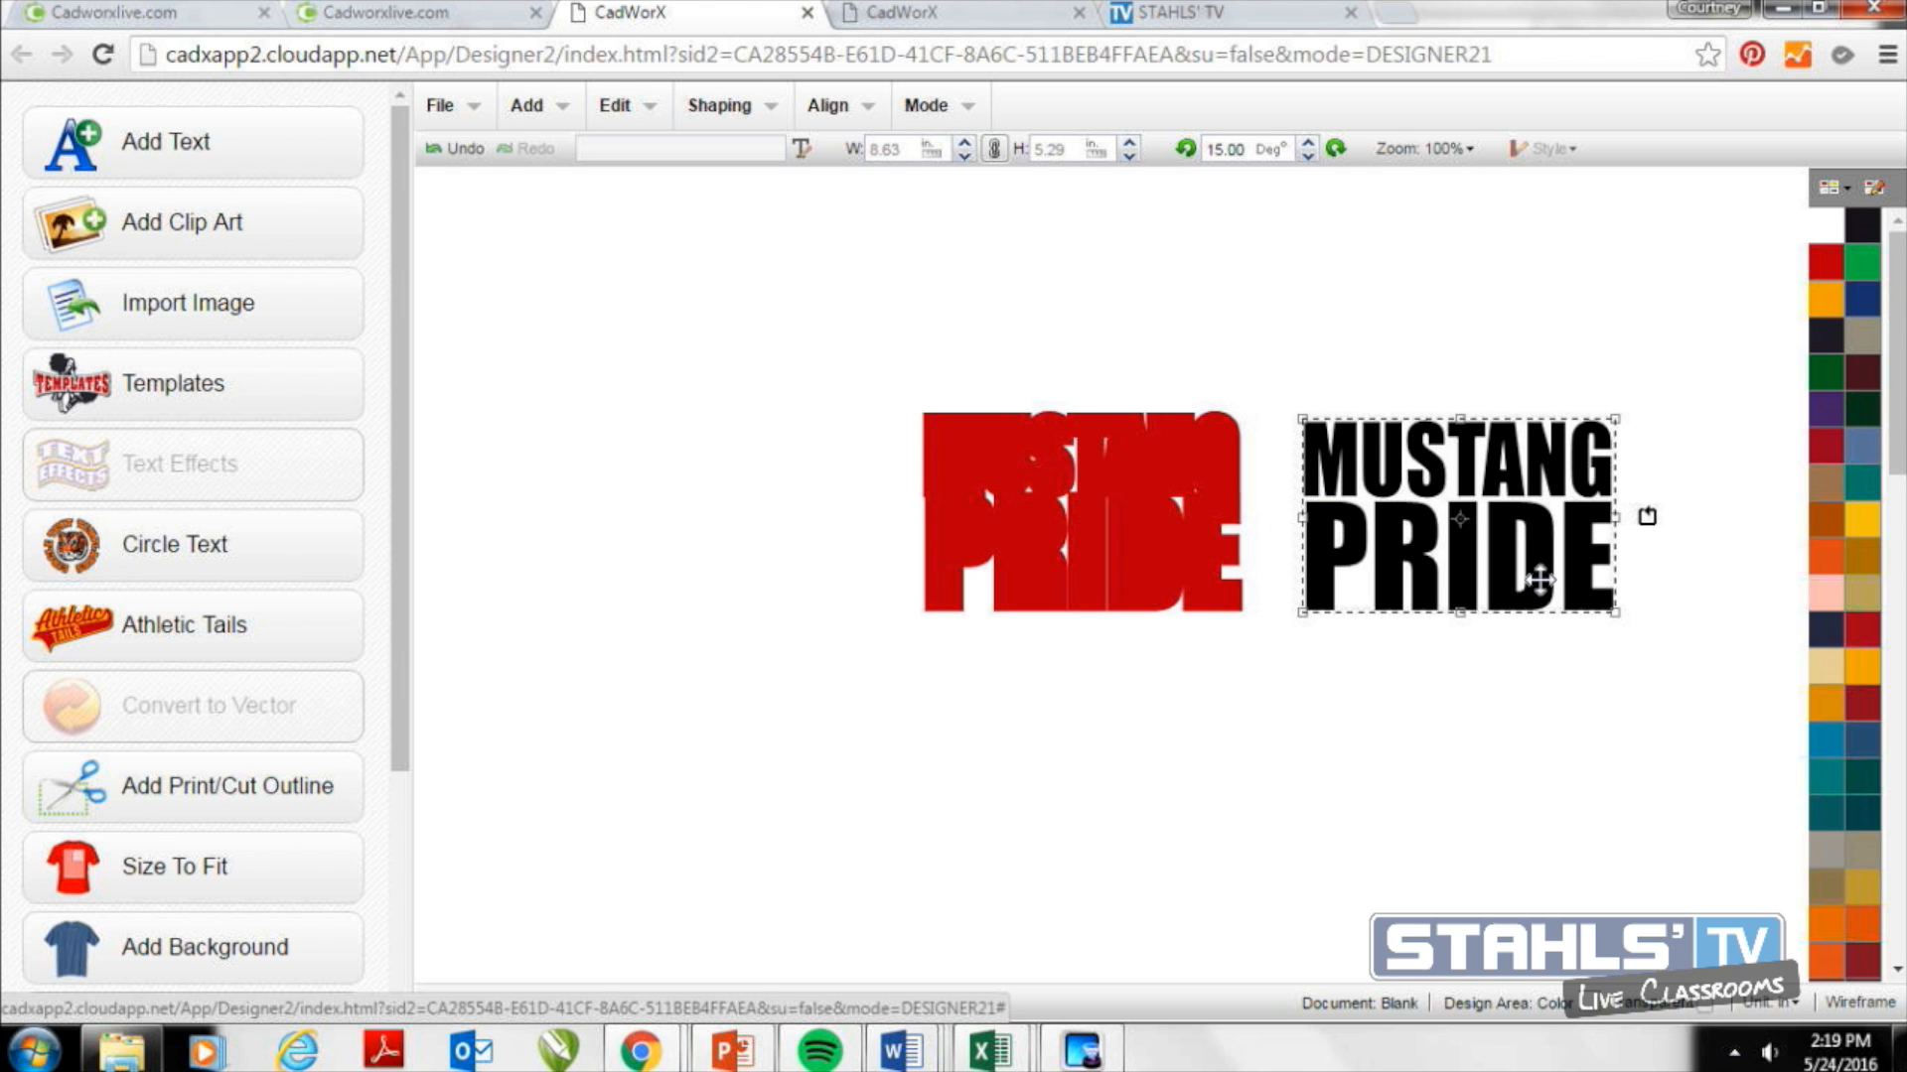
# Add a Small Contour effect to the separated black MUSTANG PRIDE lettering with an offset of 0.03 in.
pyautogui.doubleClick(1480, 551)
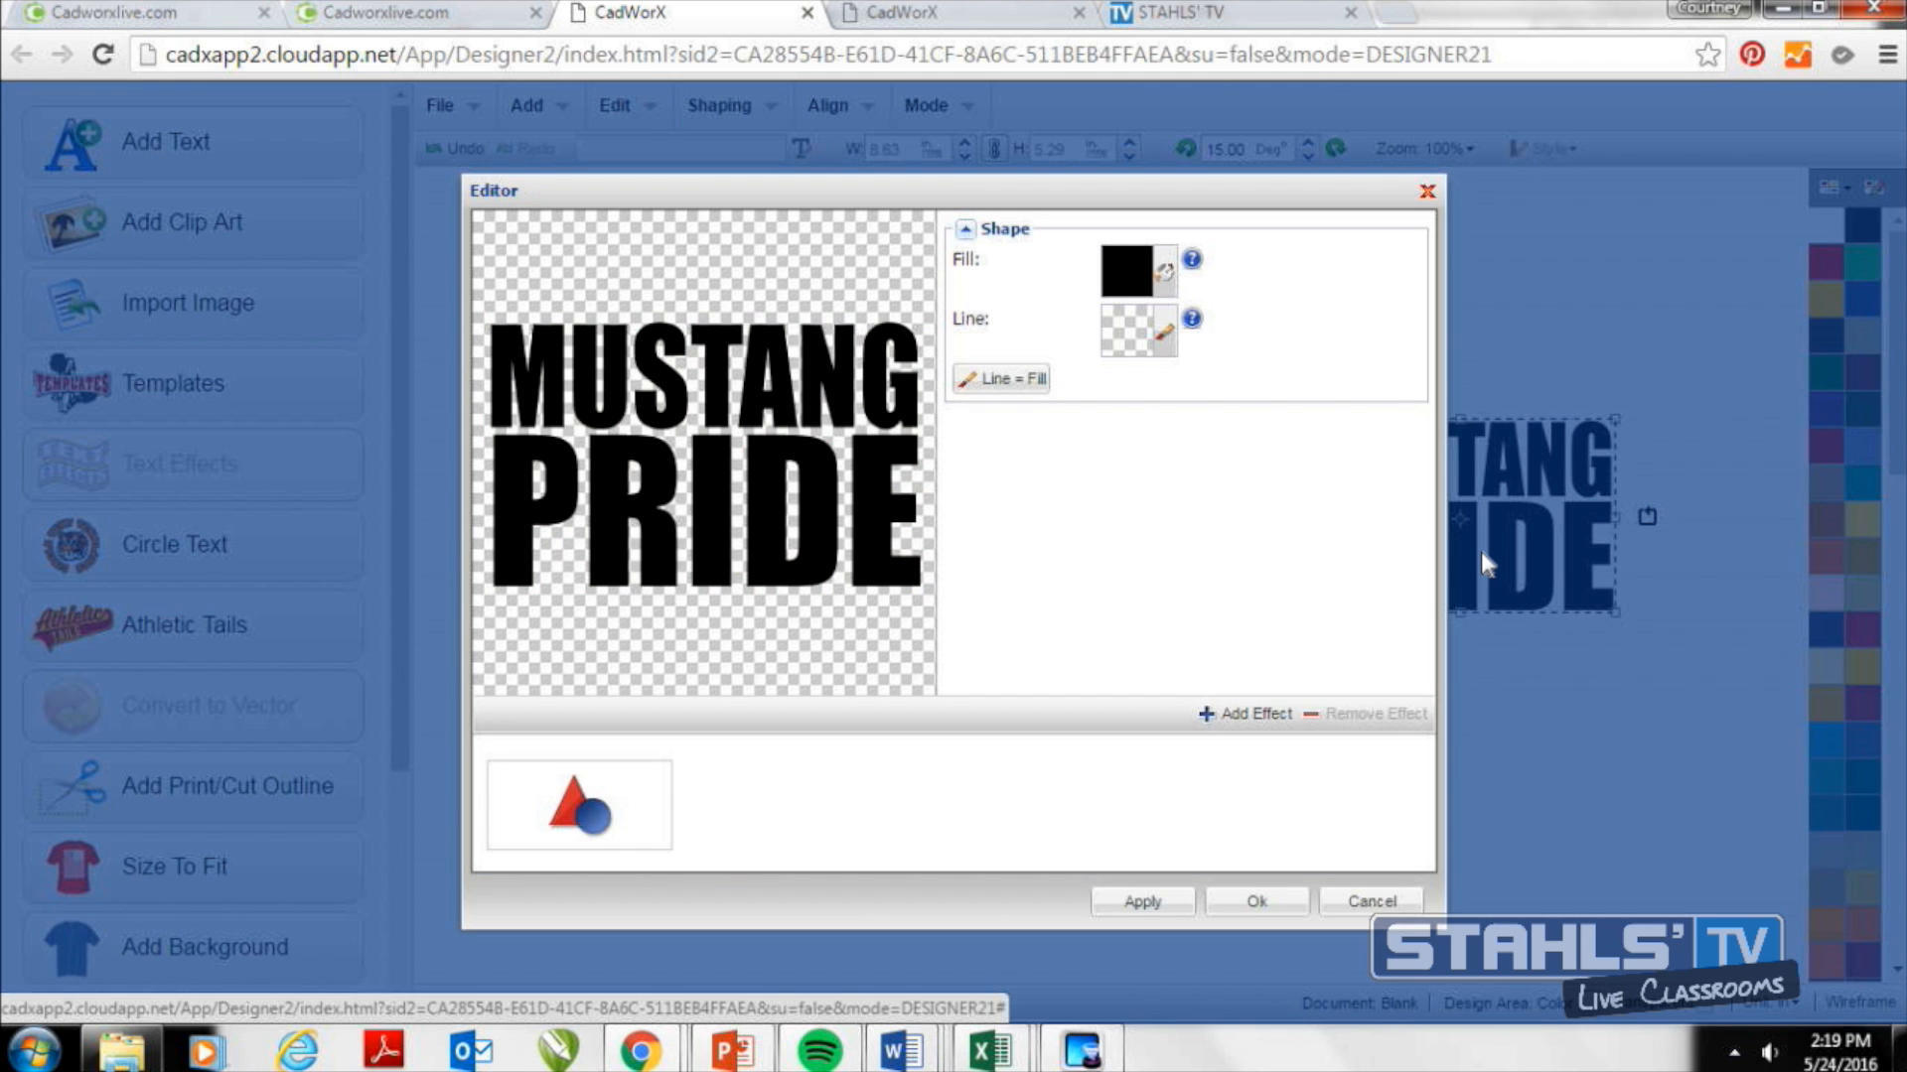
pyautogui.click(1247, 714)
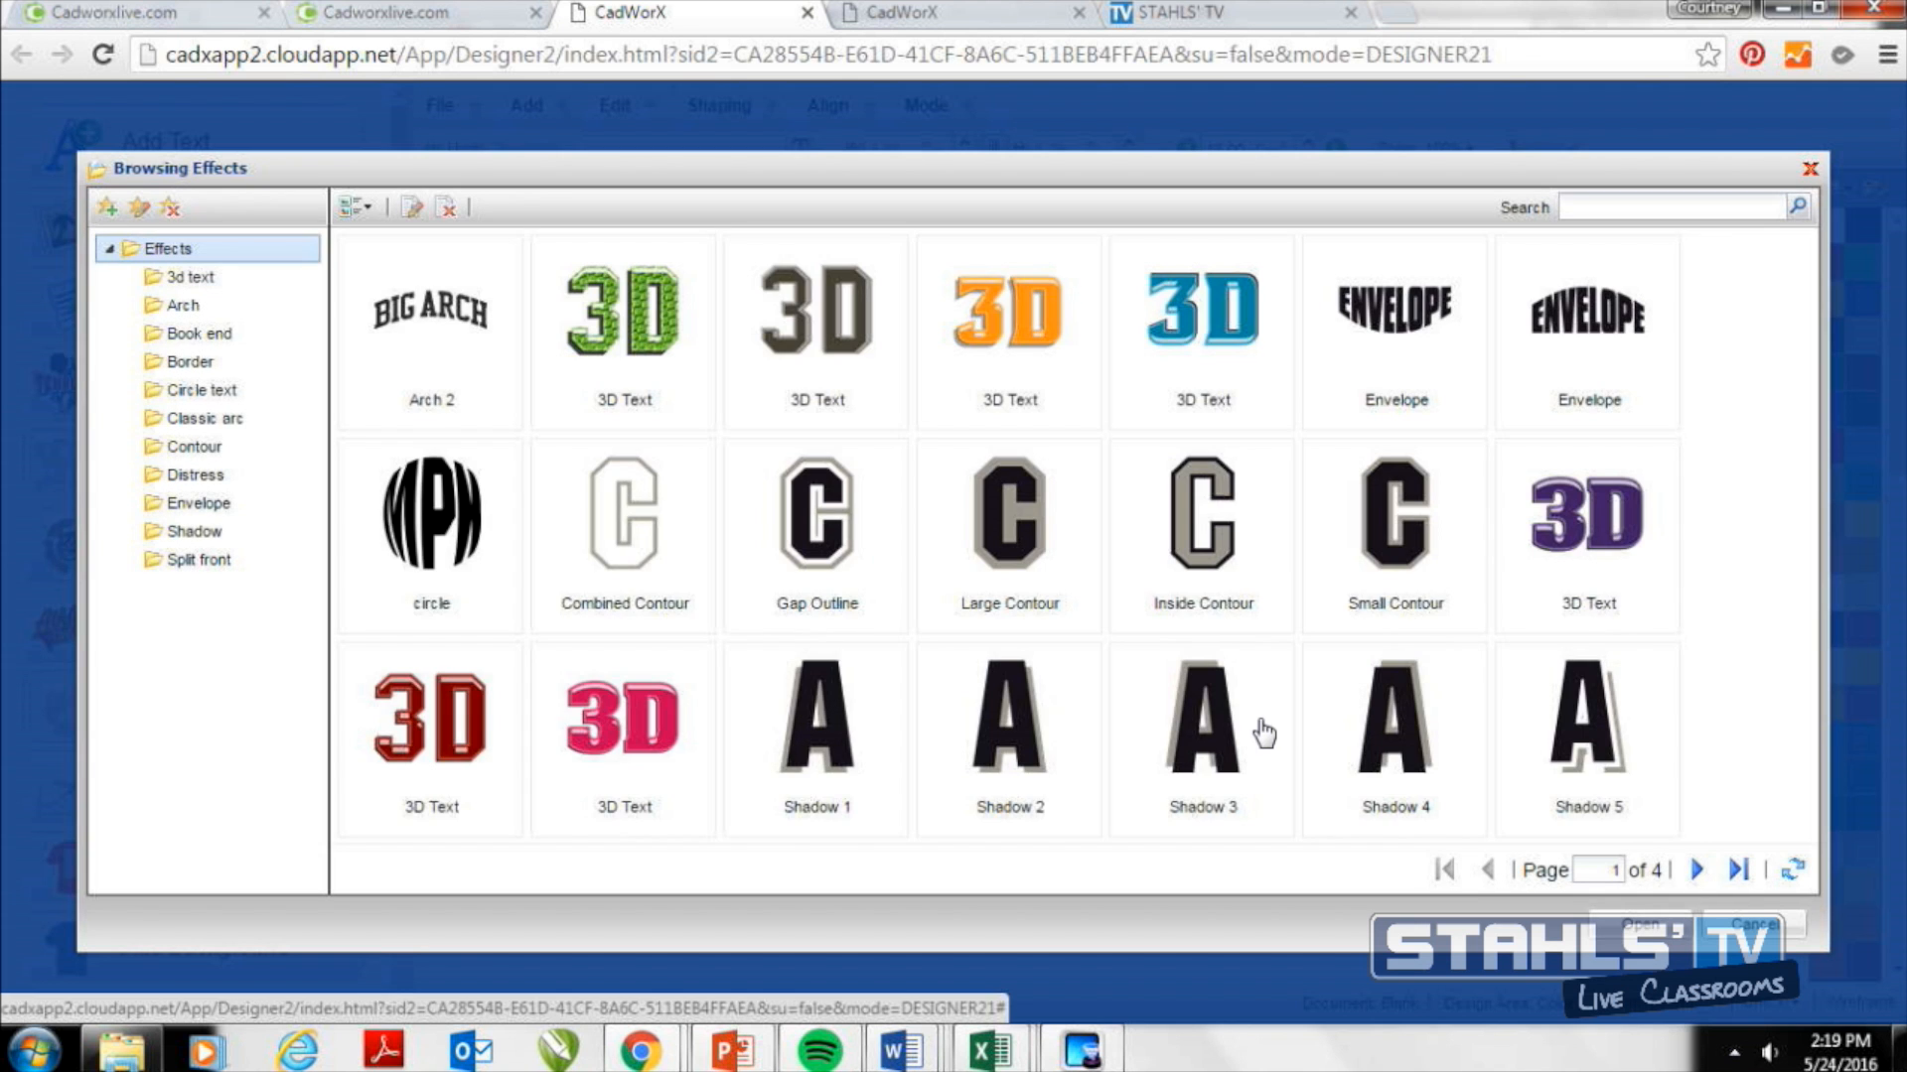
pyautogui.doubleClick(1366, 558)
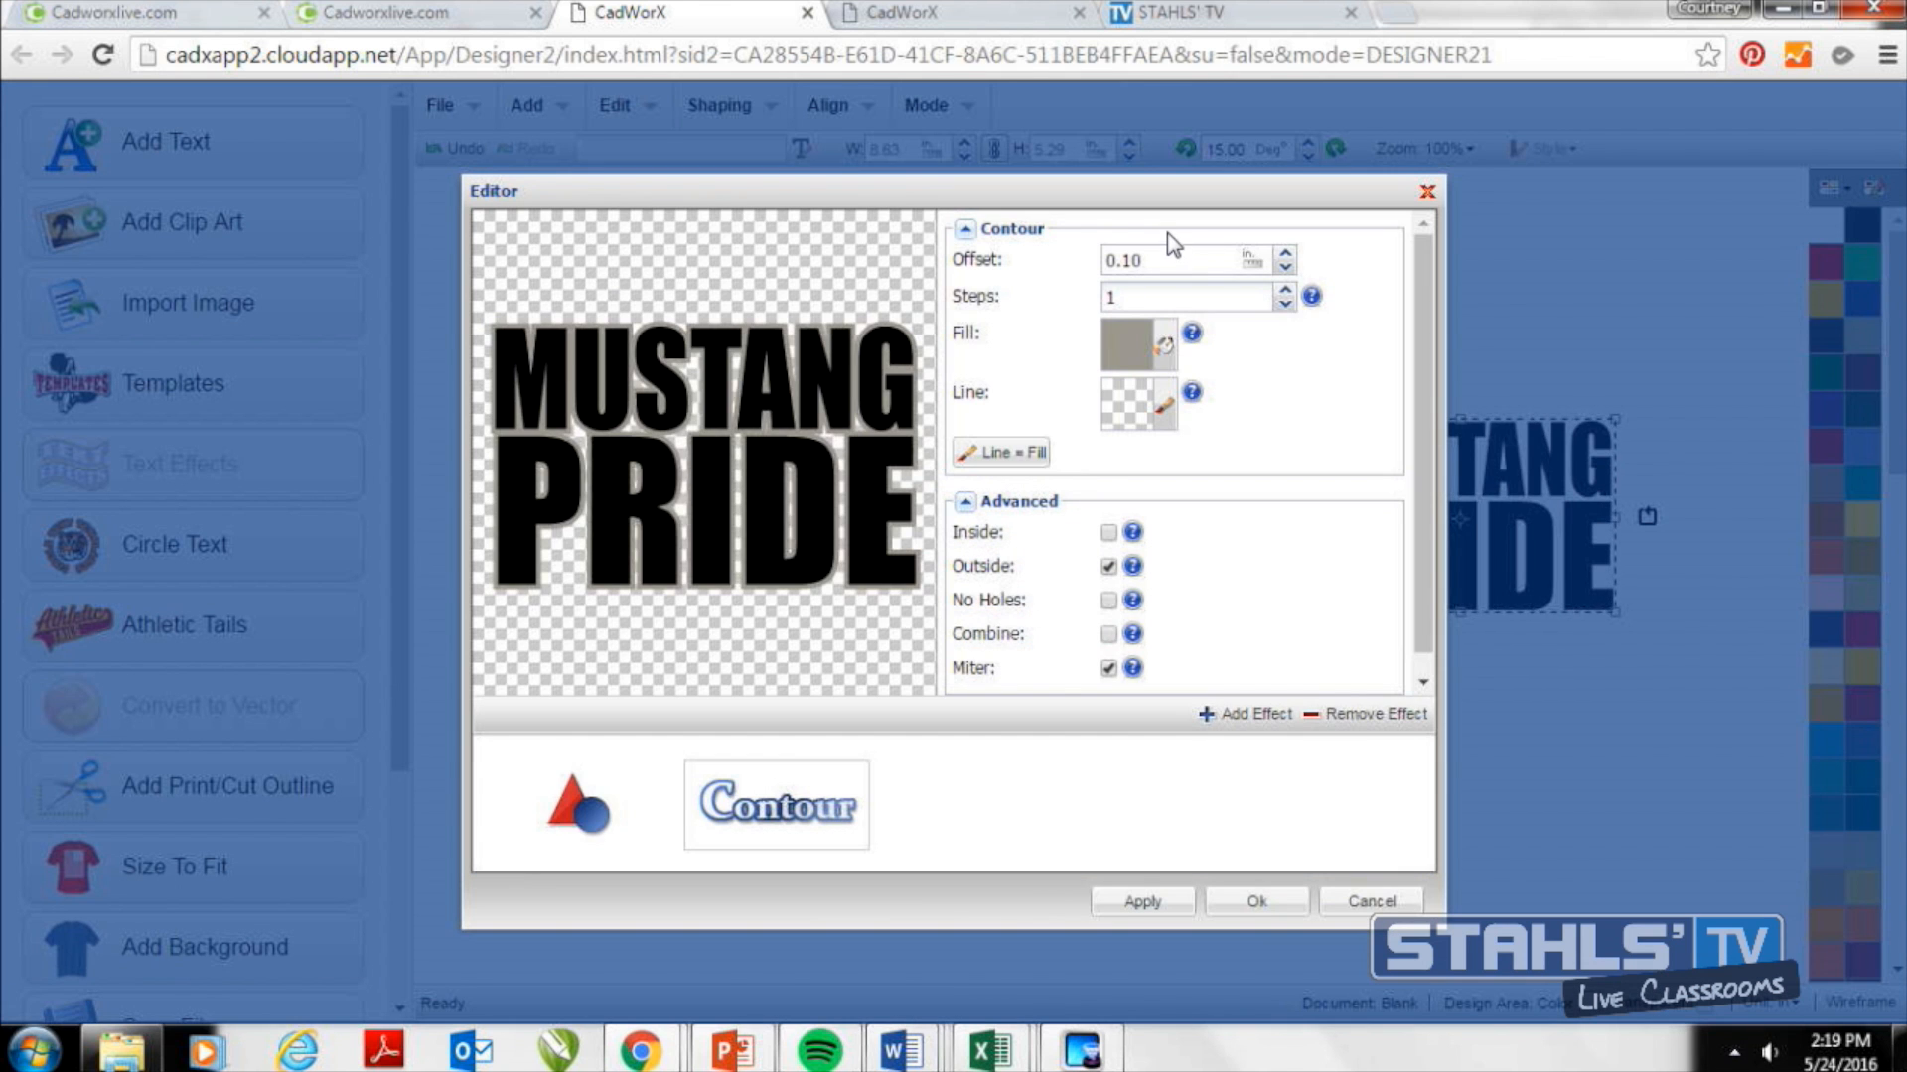
pyautogui.click(1169, 260)
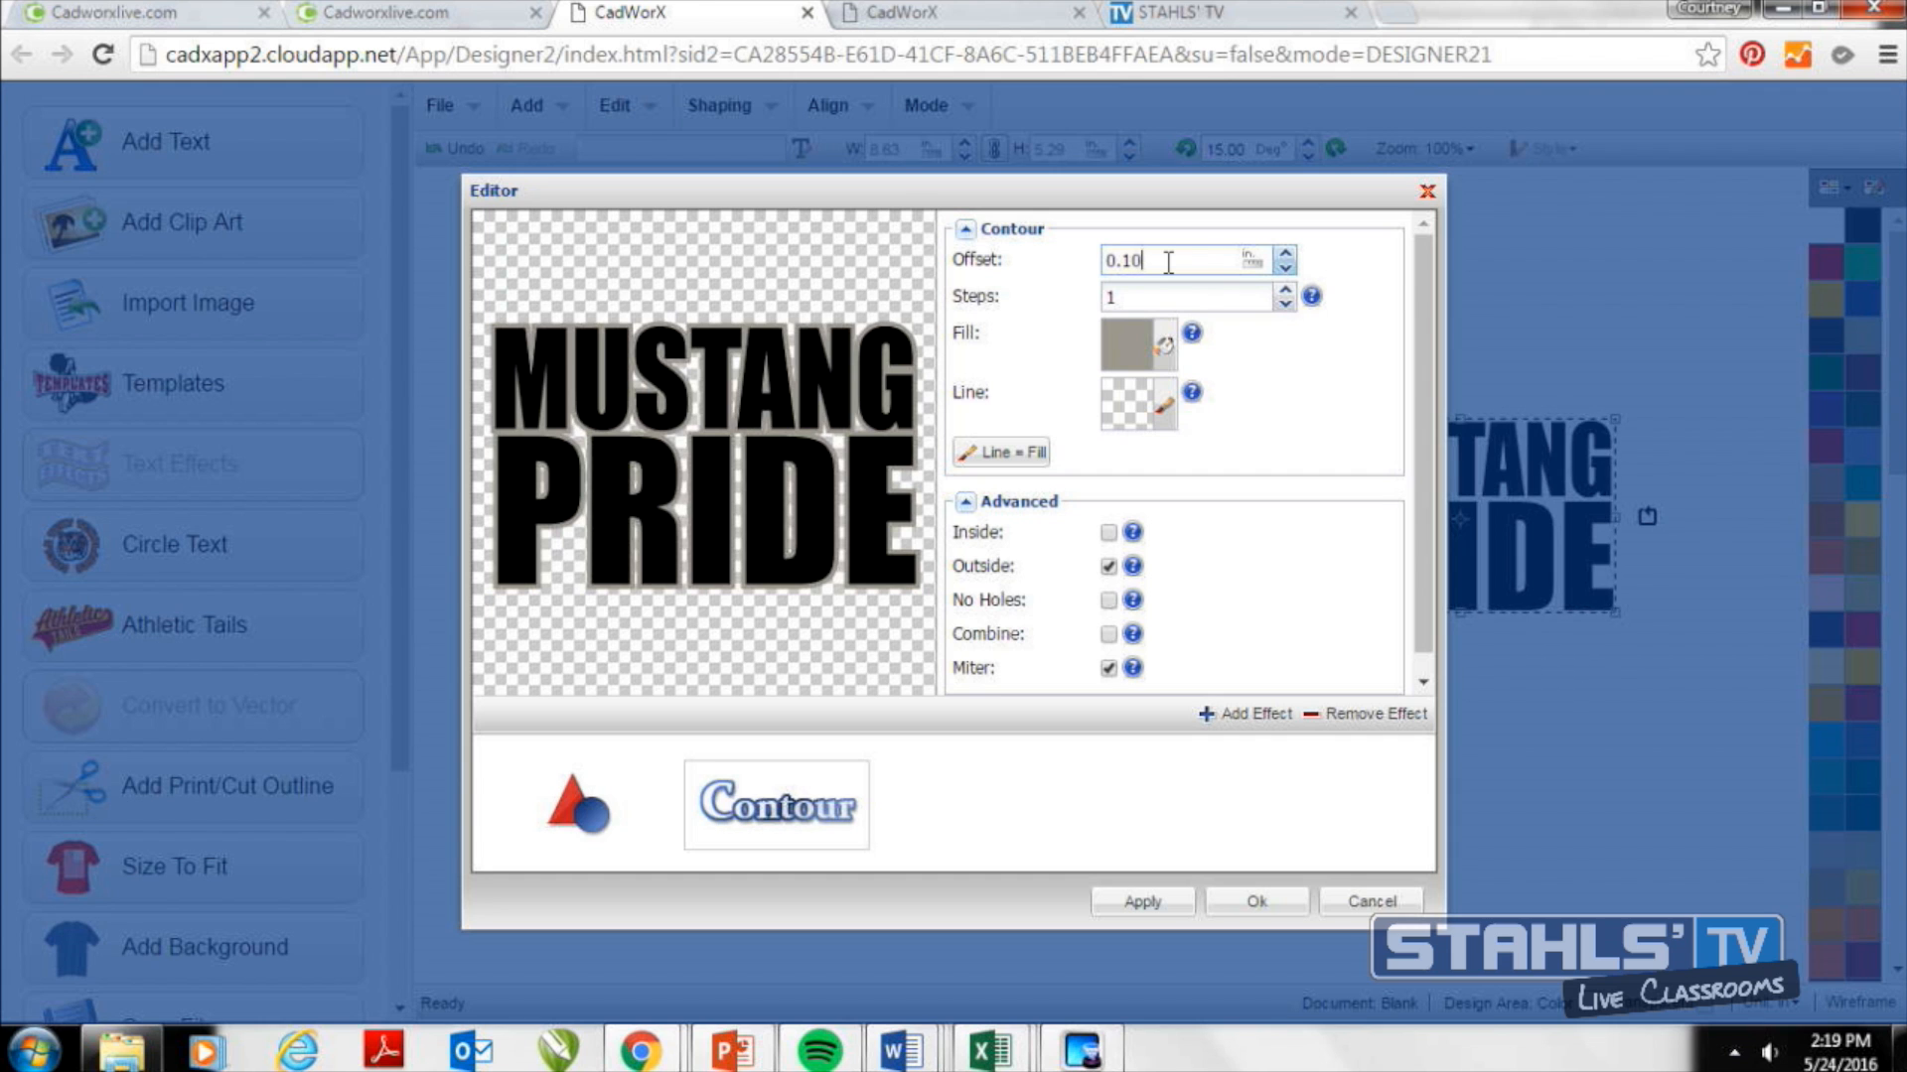
pyautogui.press('BackSpace')
pyautogui.press('BackSpace')
pyautogui.write('03')
pyautogui.press('Return')
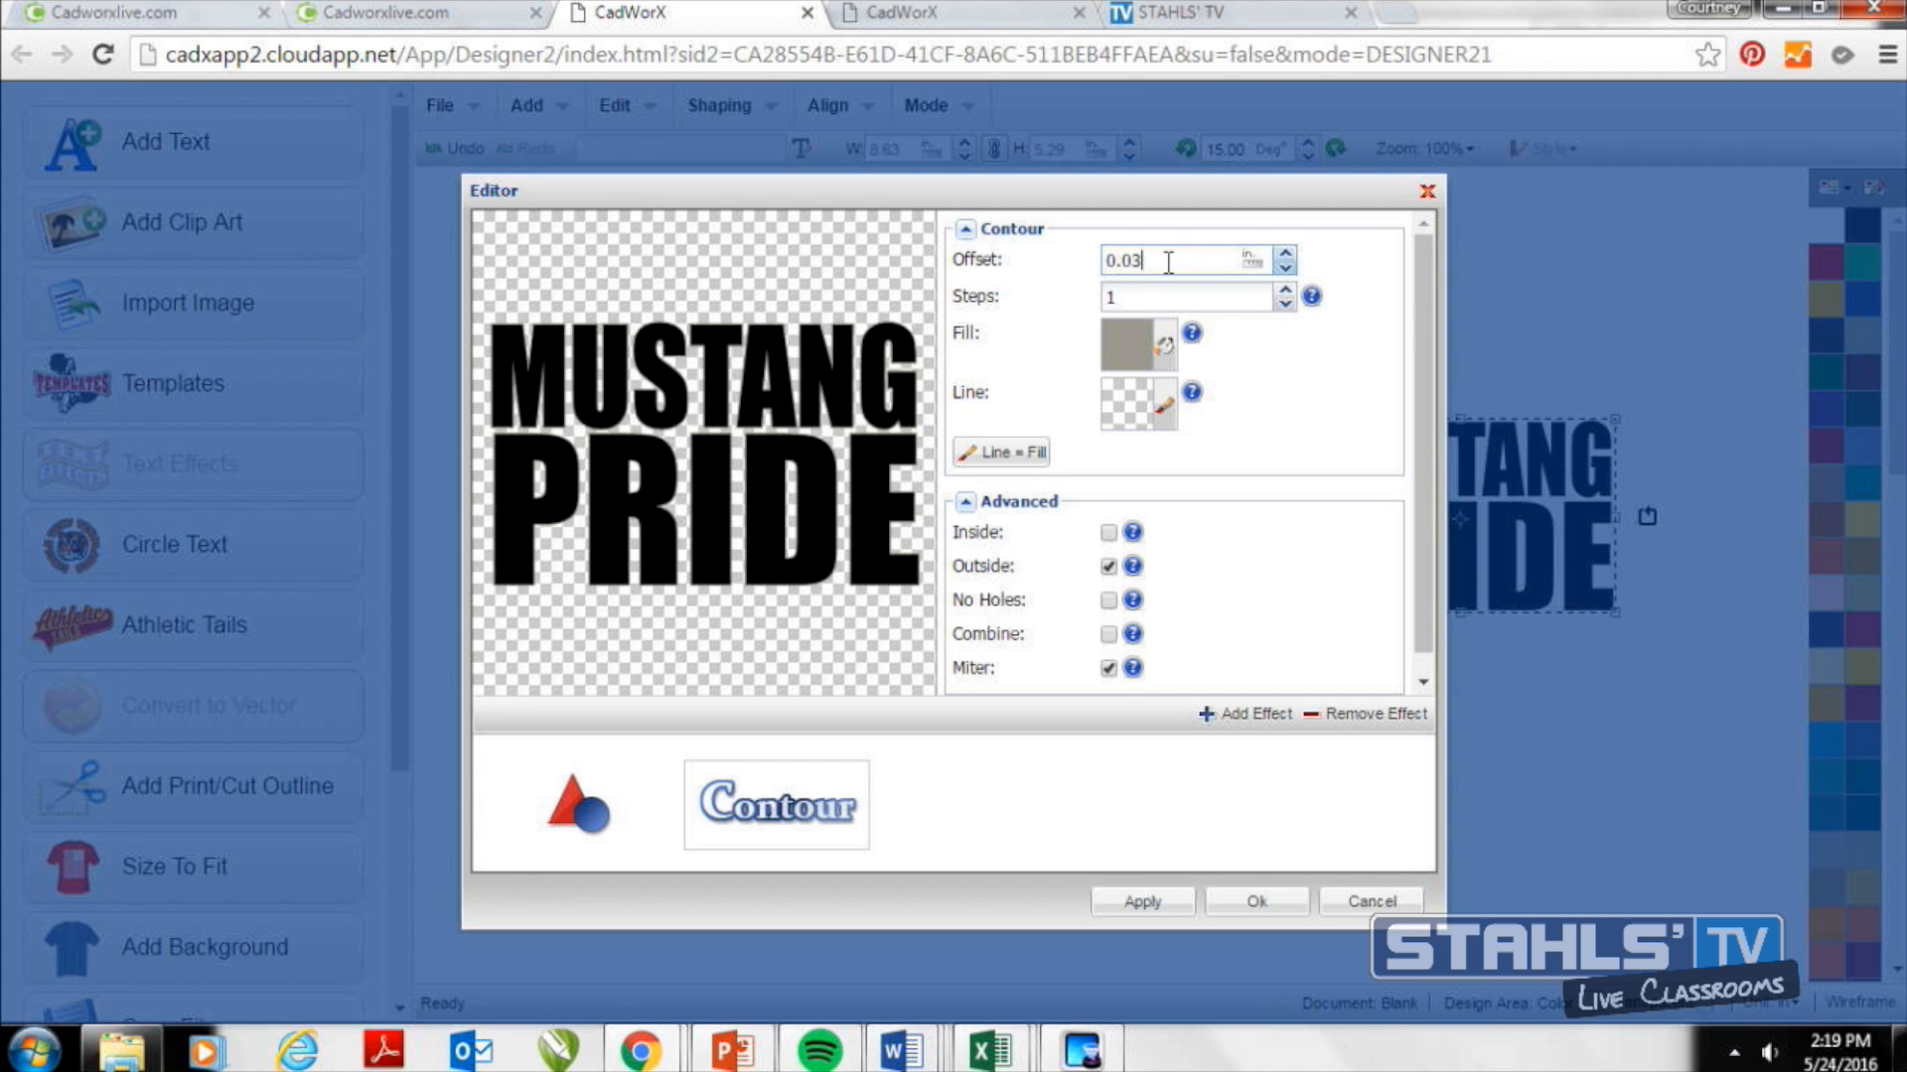
# Fill the thin contour with solid dark blue, apply the effect, and select the contoured black lettering on the canvas.
pyautogui.click(1176, 357)
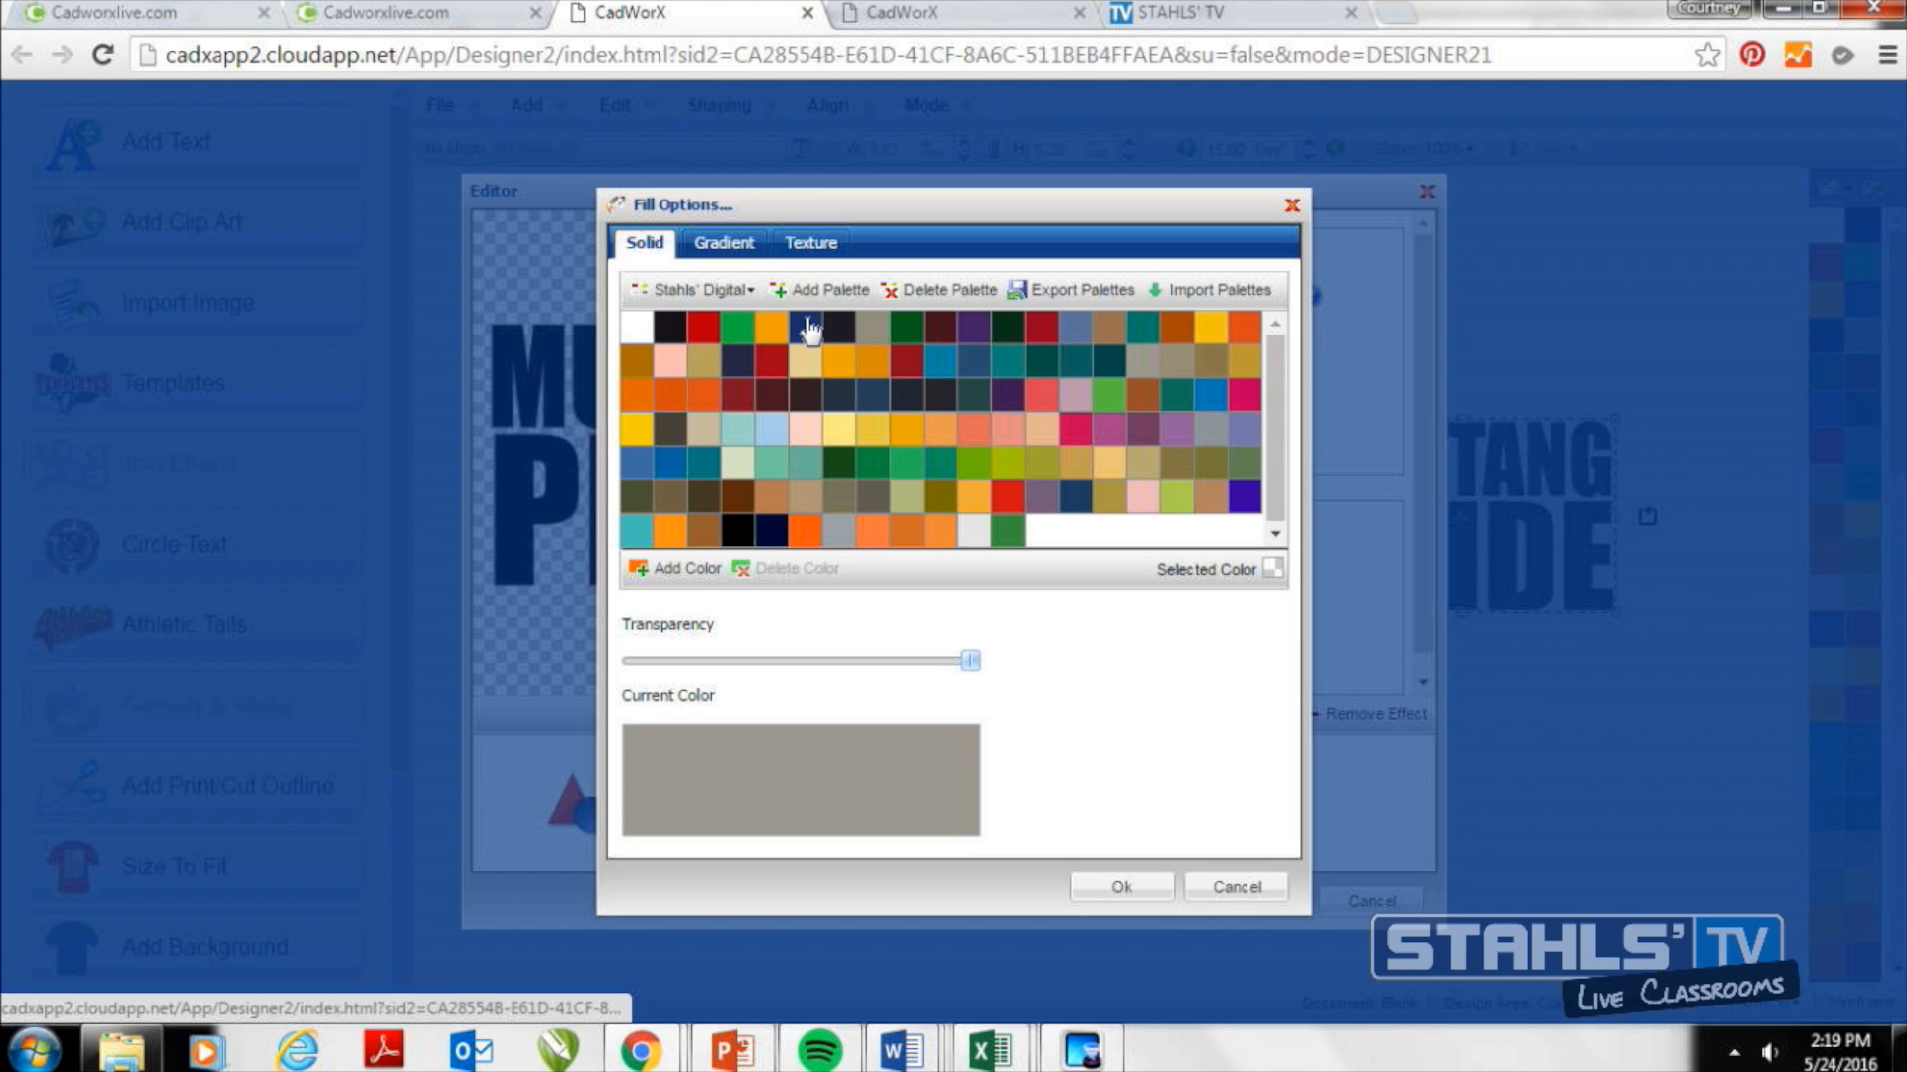
pyautogui.click(810, 330)
pyautogui.click(1124, 887)
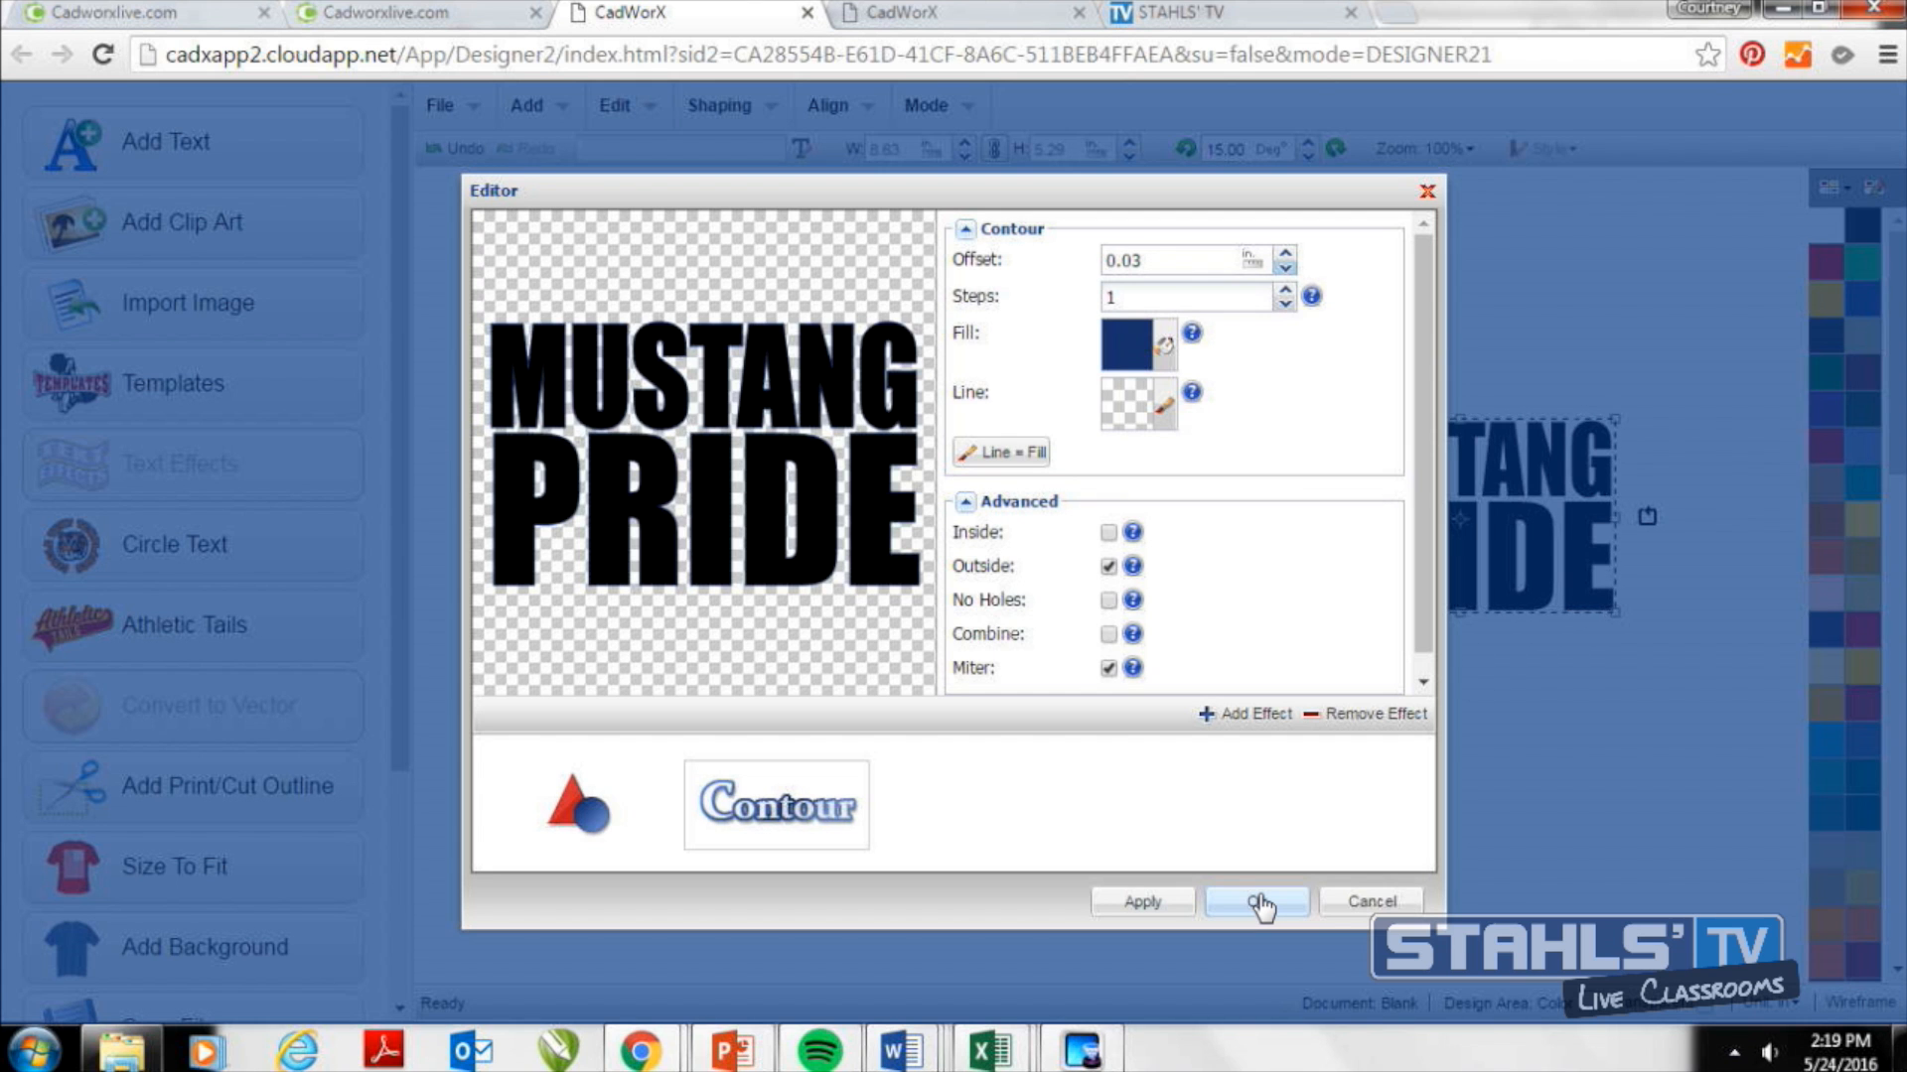
pyautogui.click(1259, 902)
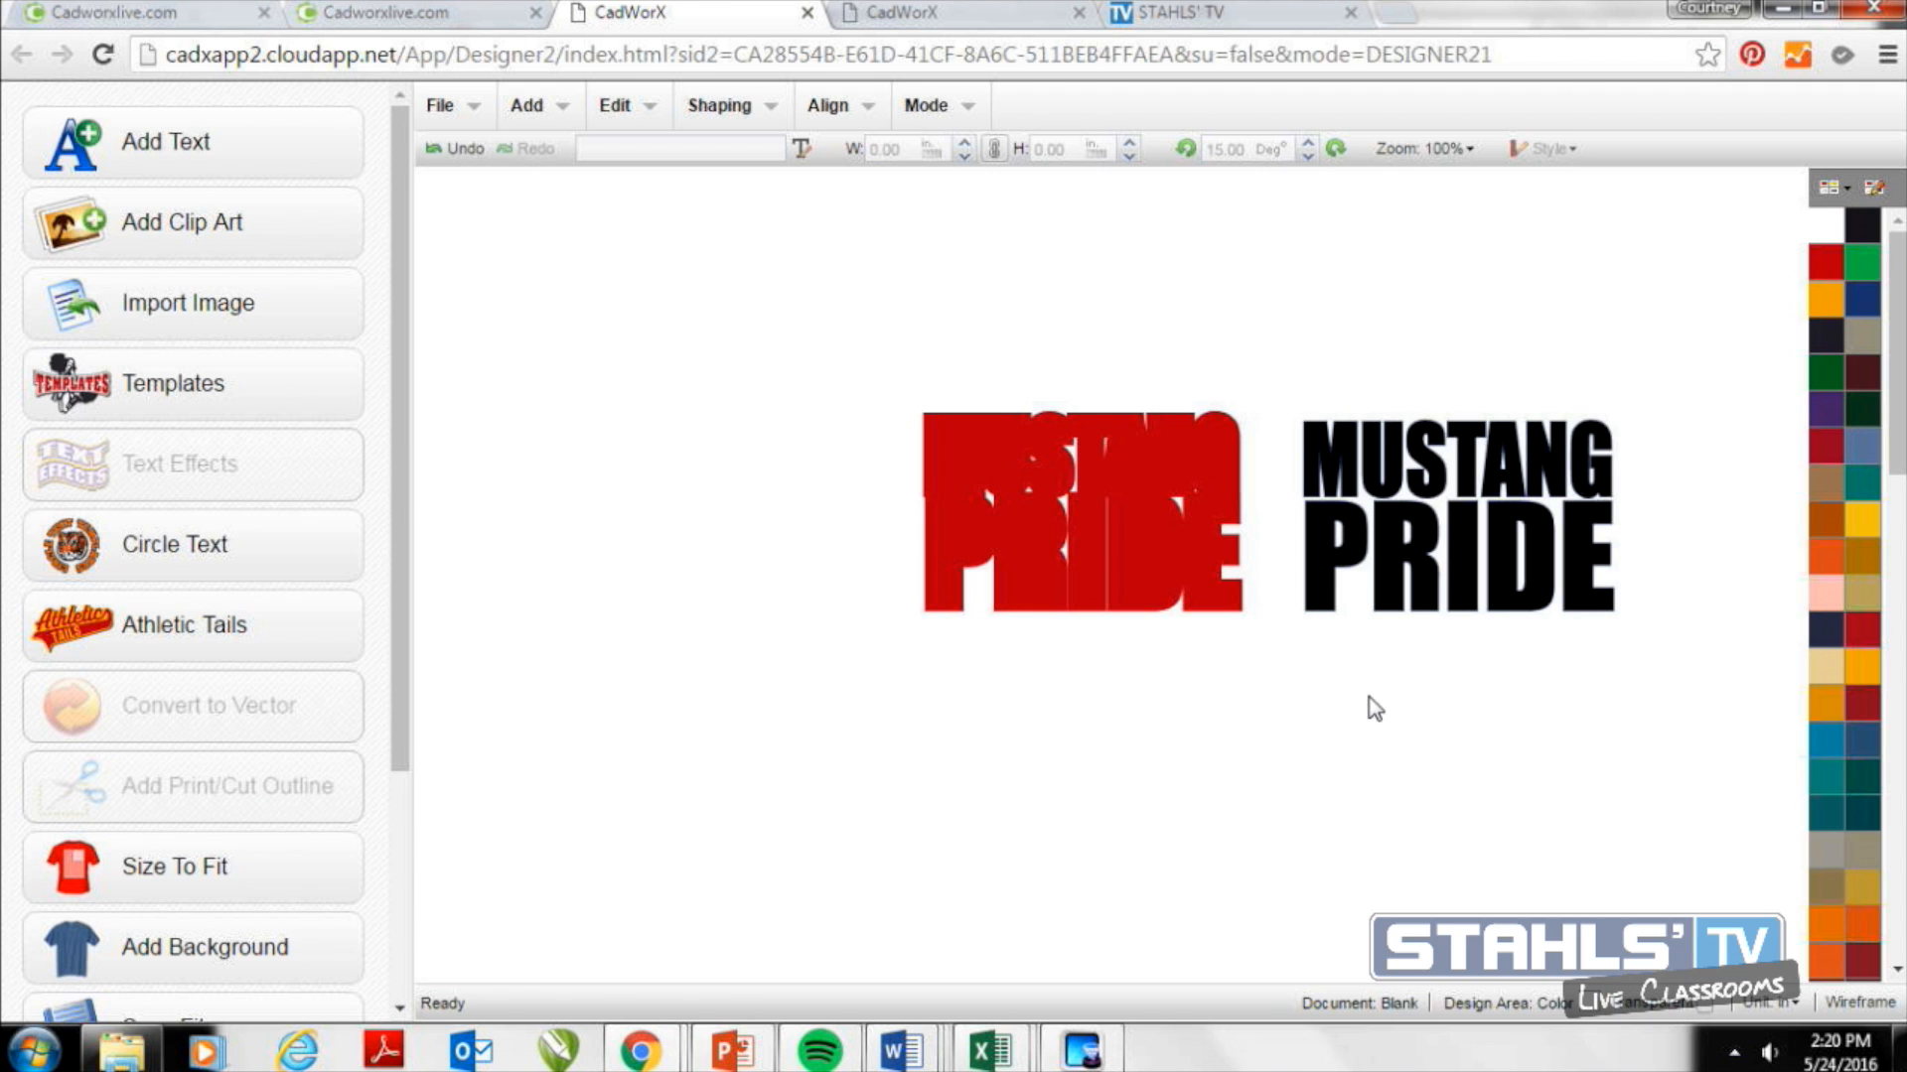
pyautogui.click(1387, 591)
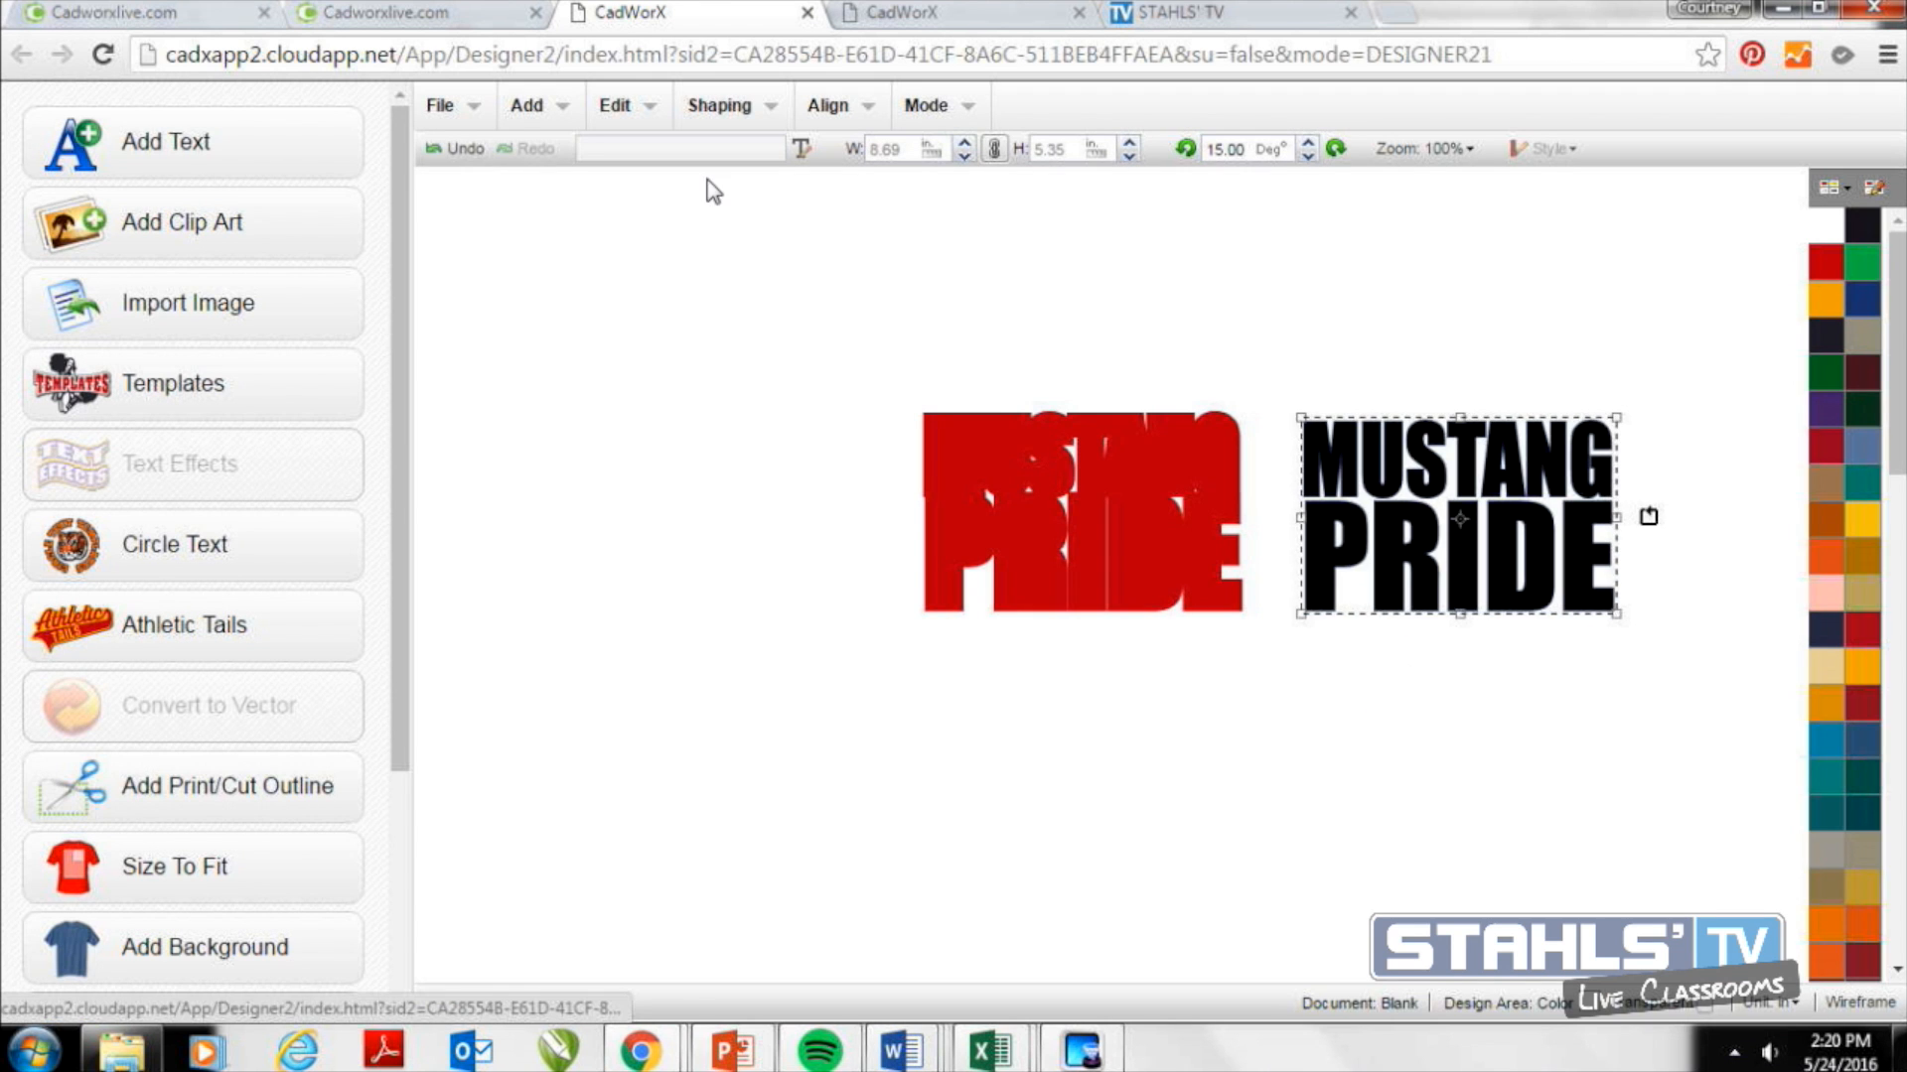
# Break the contoured black lettering apart by colors and move the black lettering down, clear of the blue contour.
pyautogui.click(728, 109)
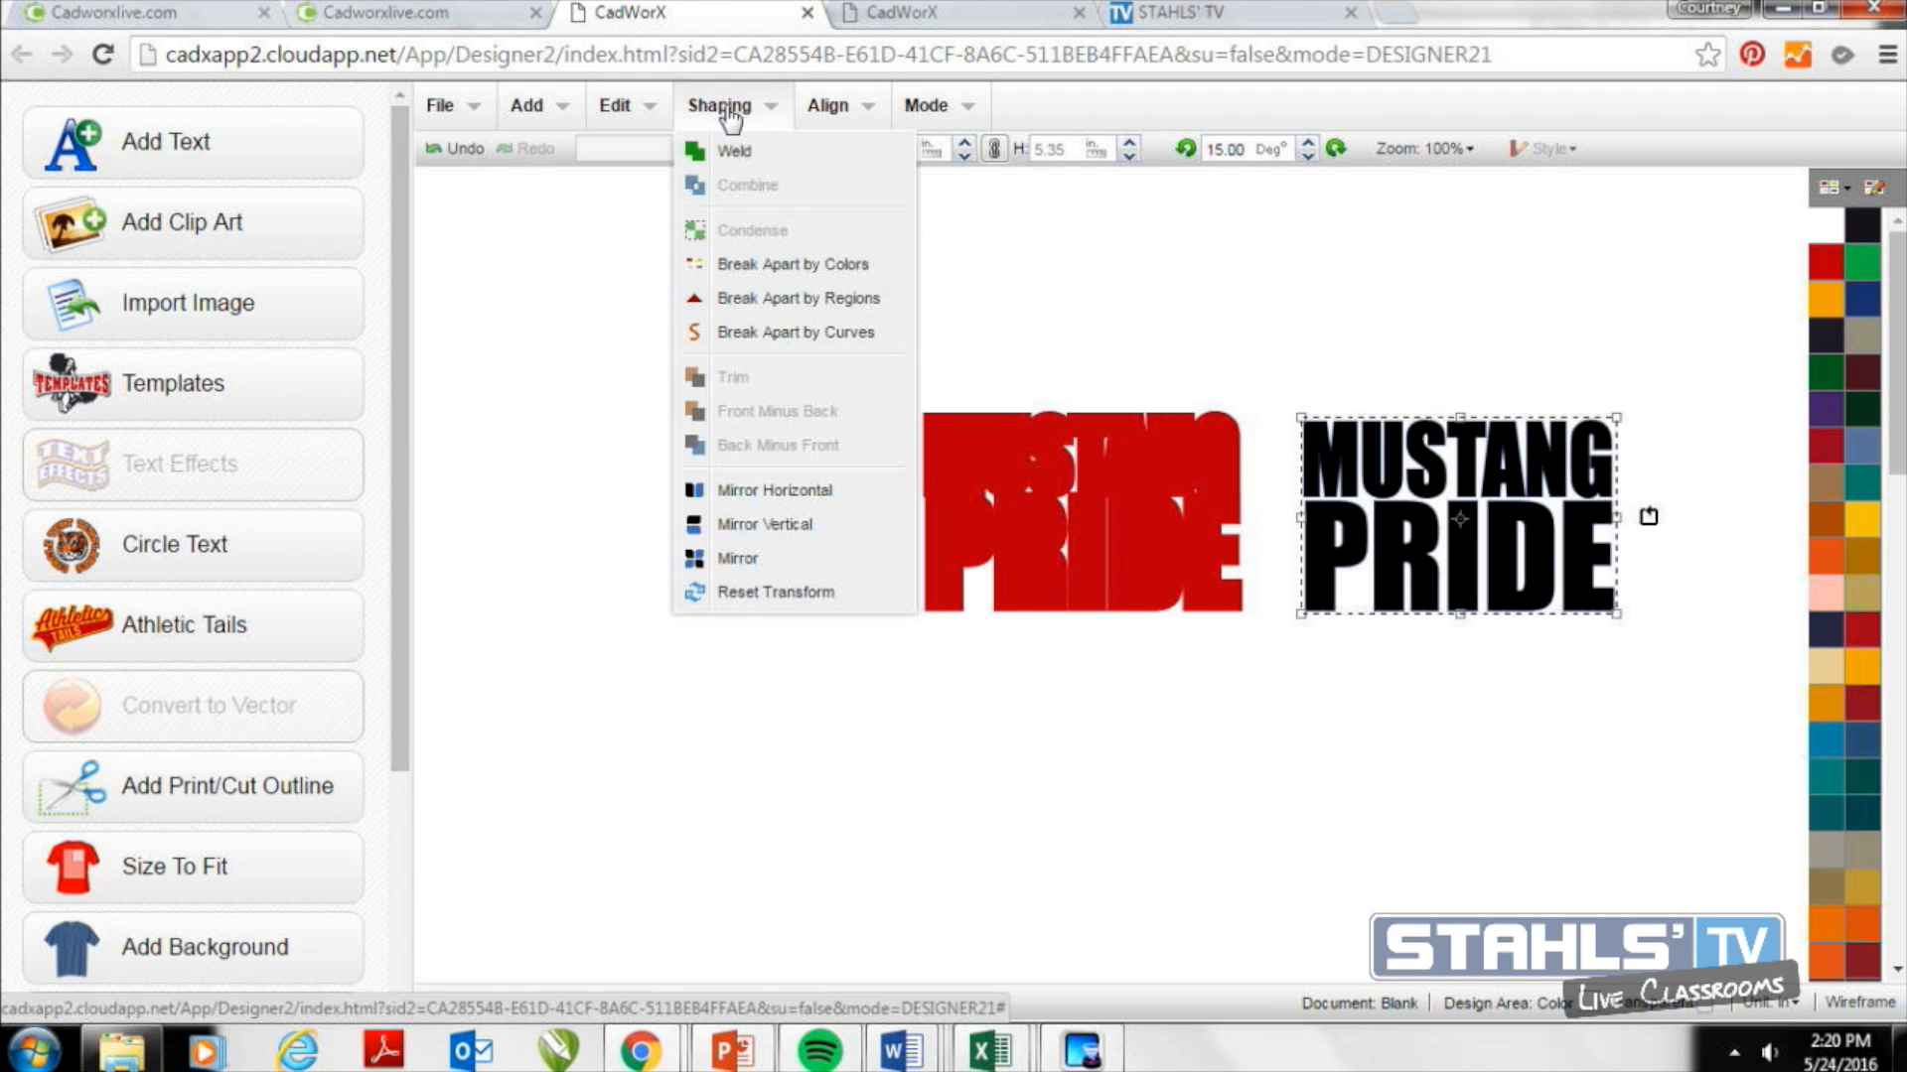
pyautogui.click(762, 260)
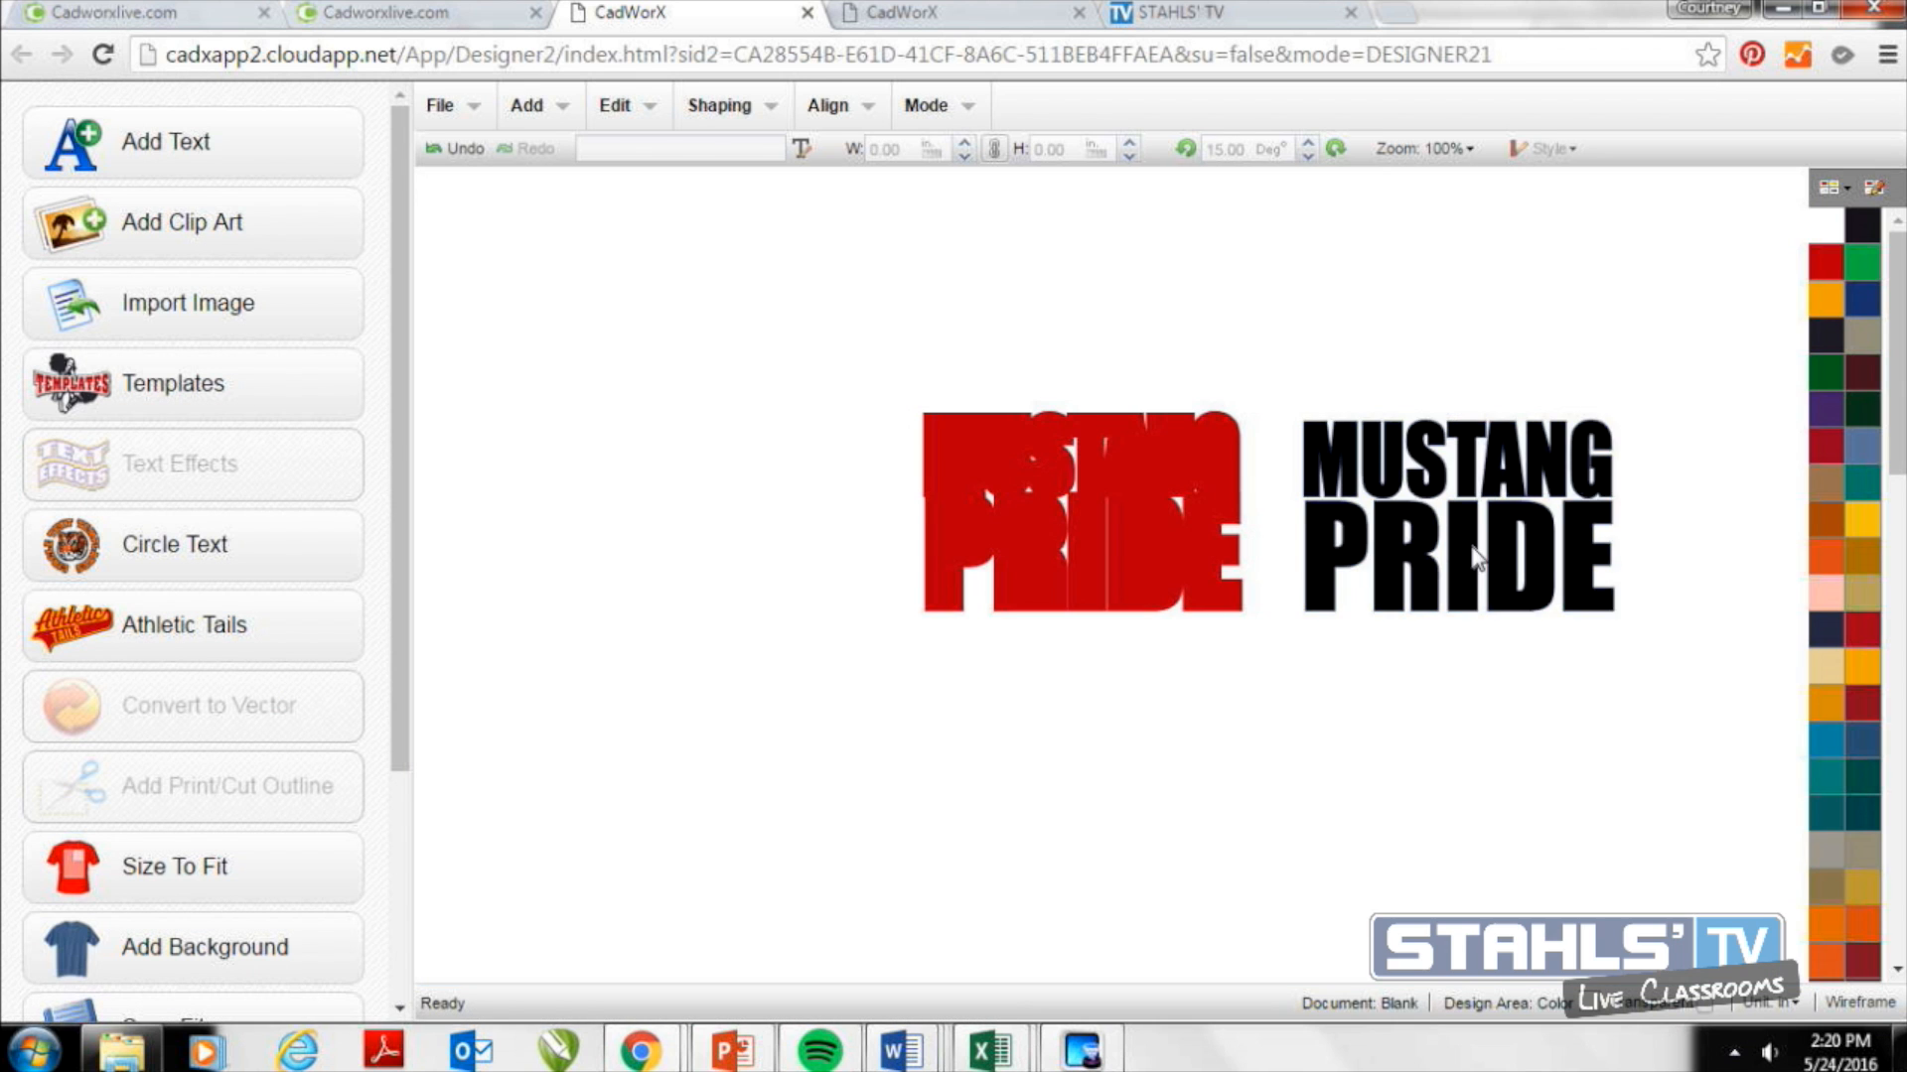
pyautogui.moveTo(1474, 560); pyautogui.dragTo(1476, 779)
# Place the blue contour lettering to the right of the red contour and lay the black lettering over the red contour.
pyautogui.moveTo(1445, 533); pyautogui.dragTo(1063, 513)
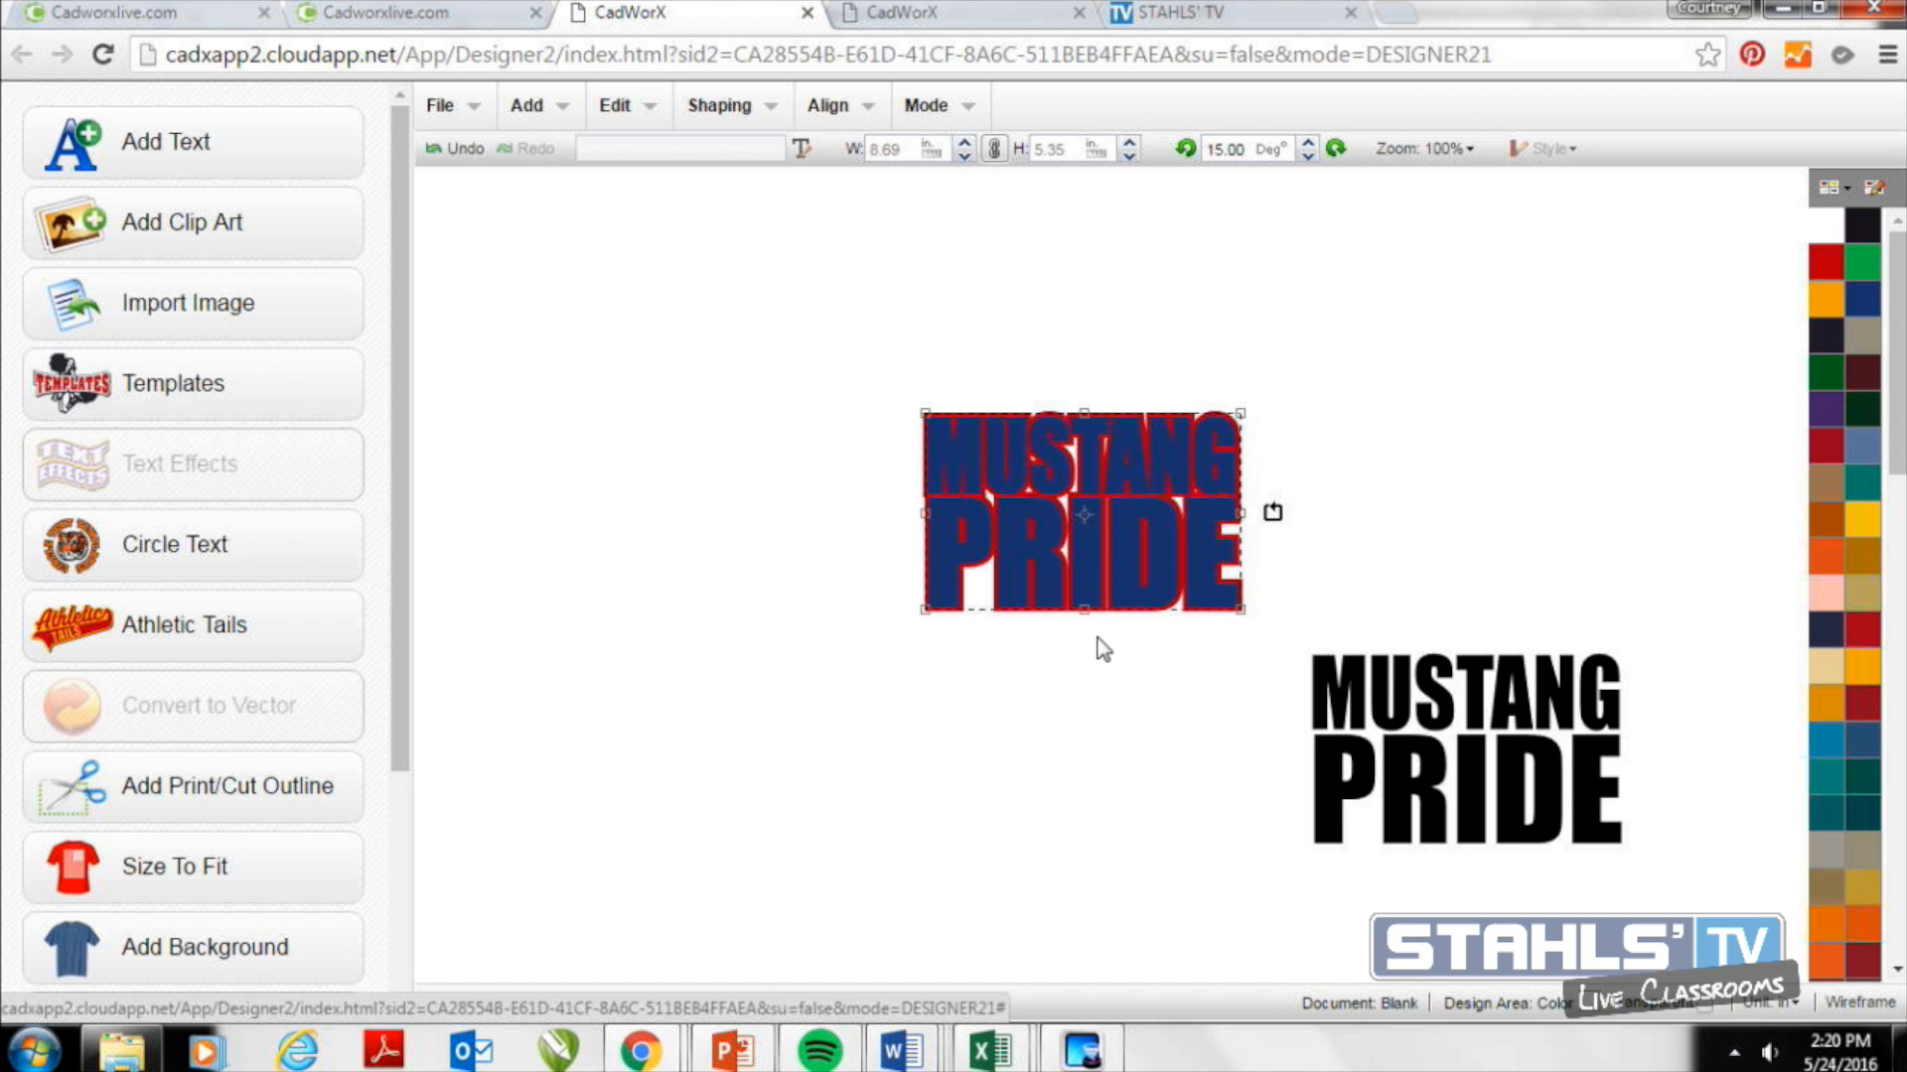
pyautogui.moveTo(1083, 562); pyautogui.dragTo(1433, 559)
pyautogui.moveTo(1397, 717); pyautogui.dragTo(1010, 468)
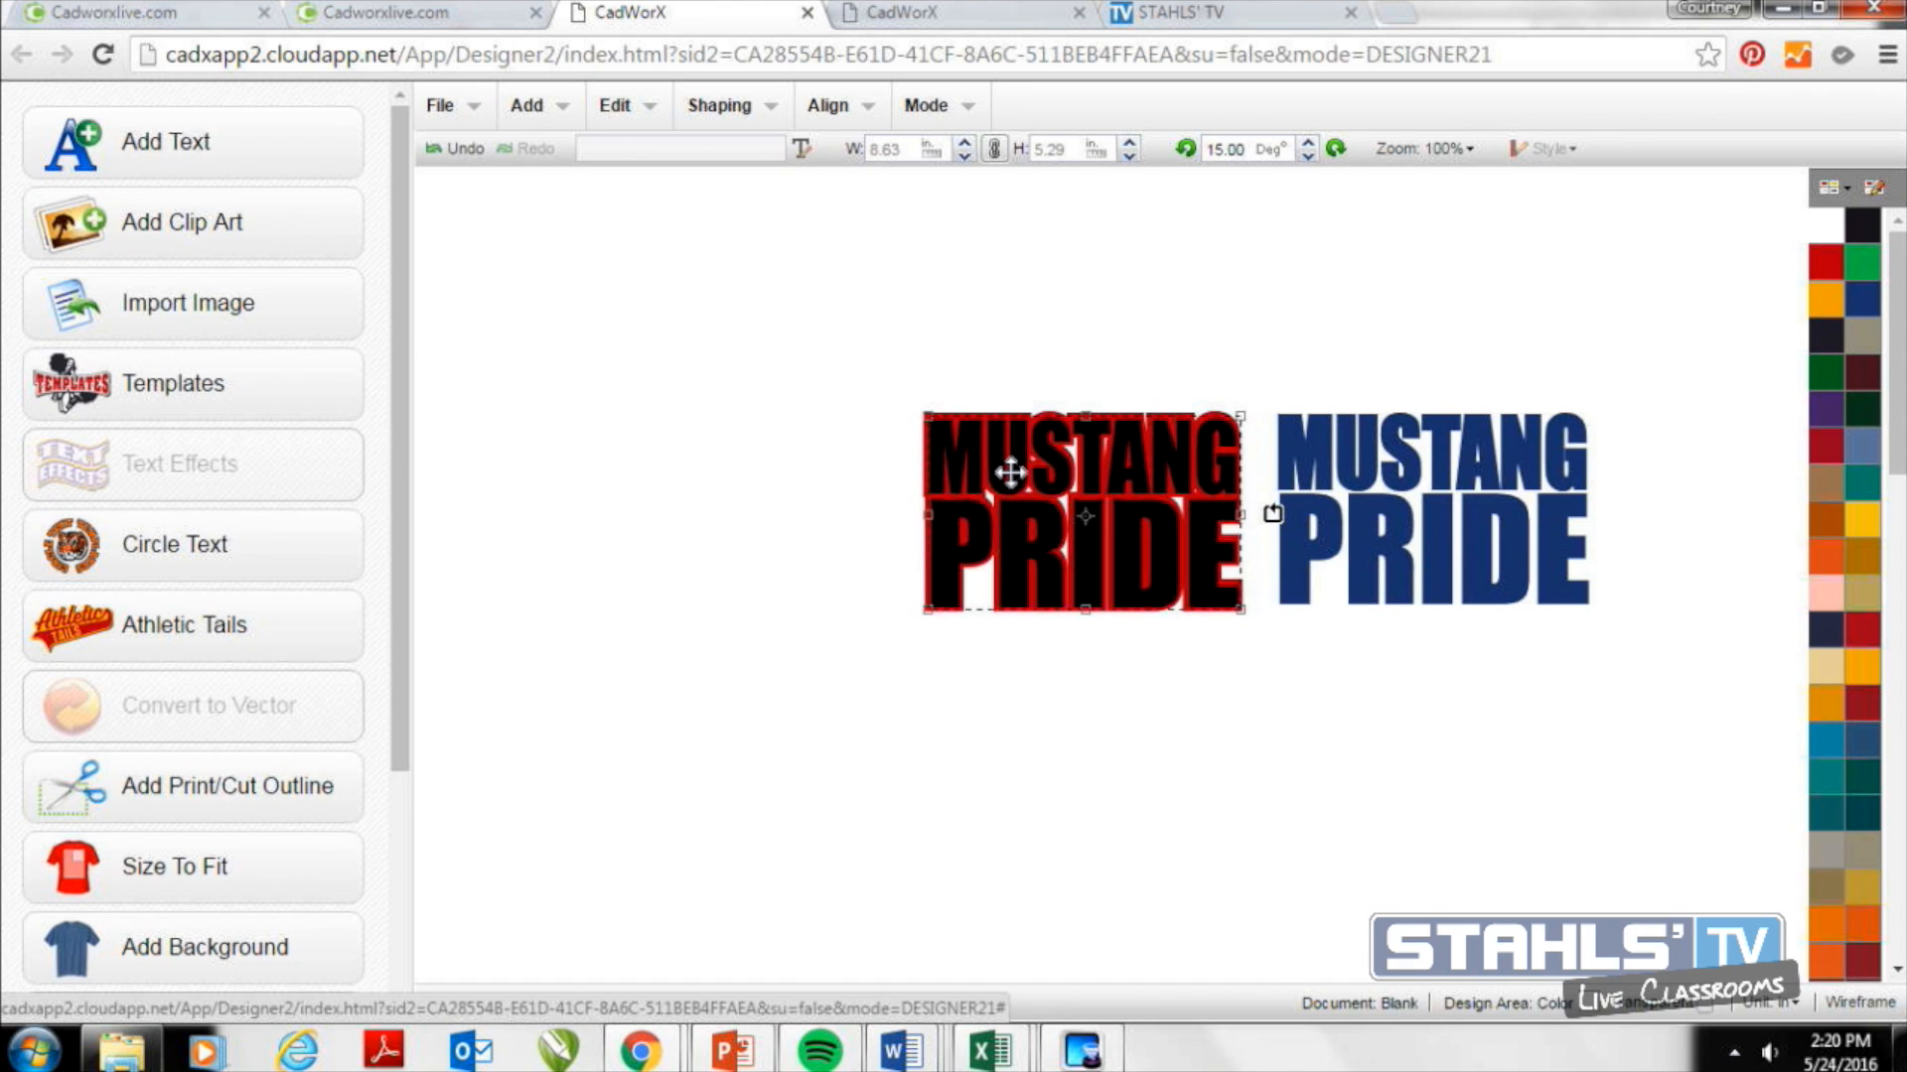
pyautogui.click(1043, 739)
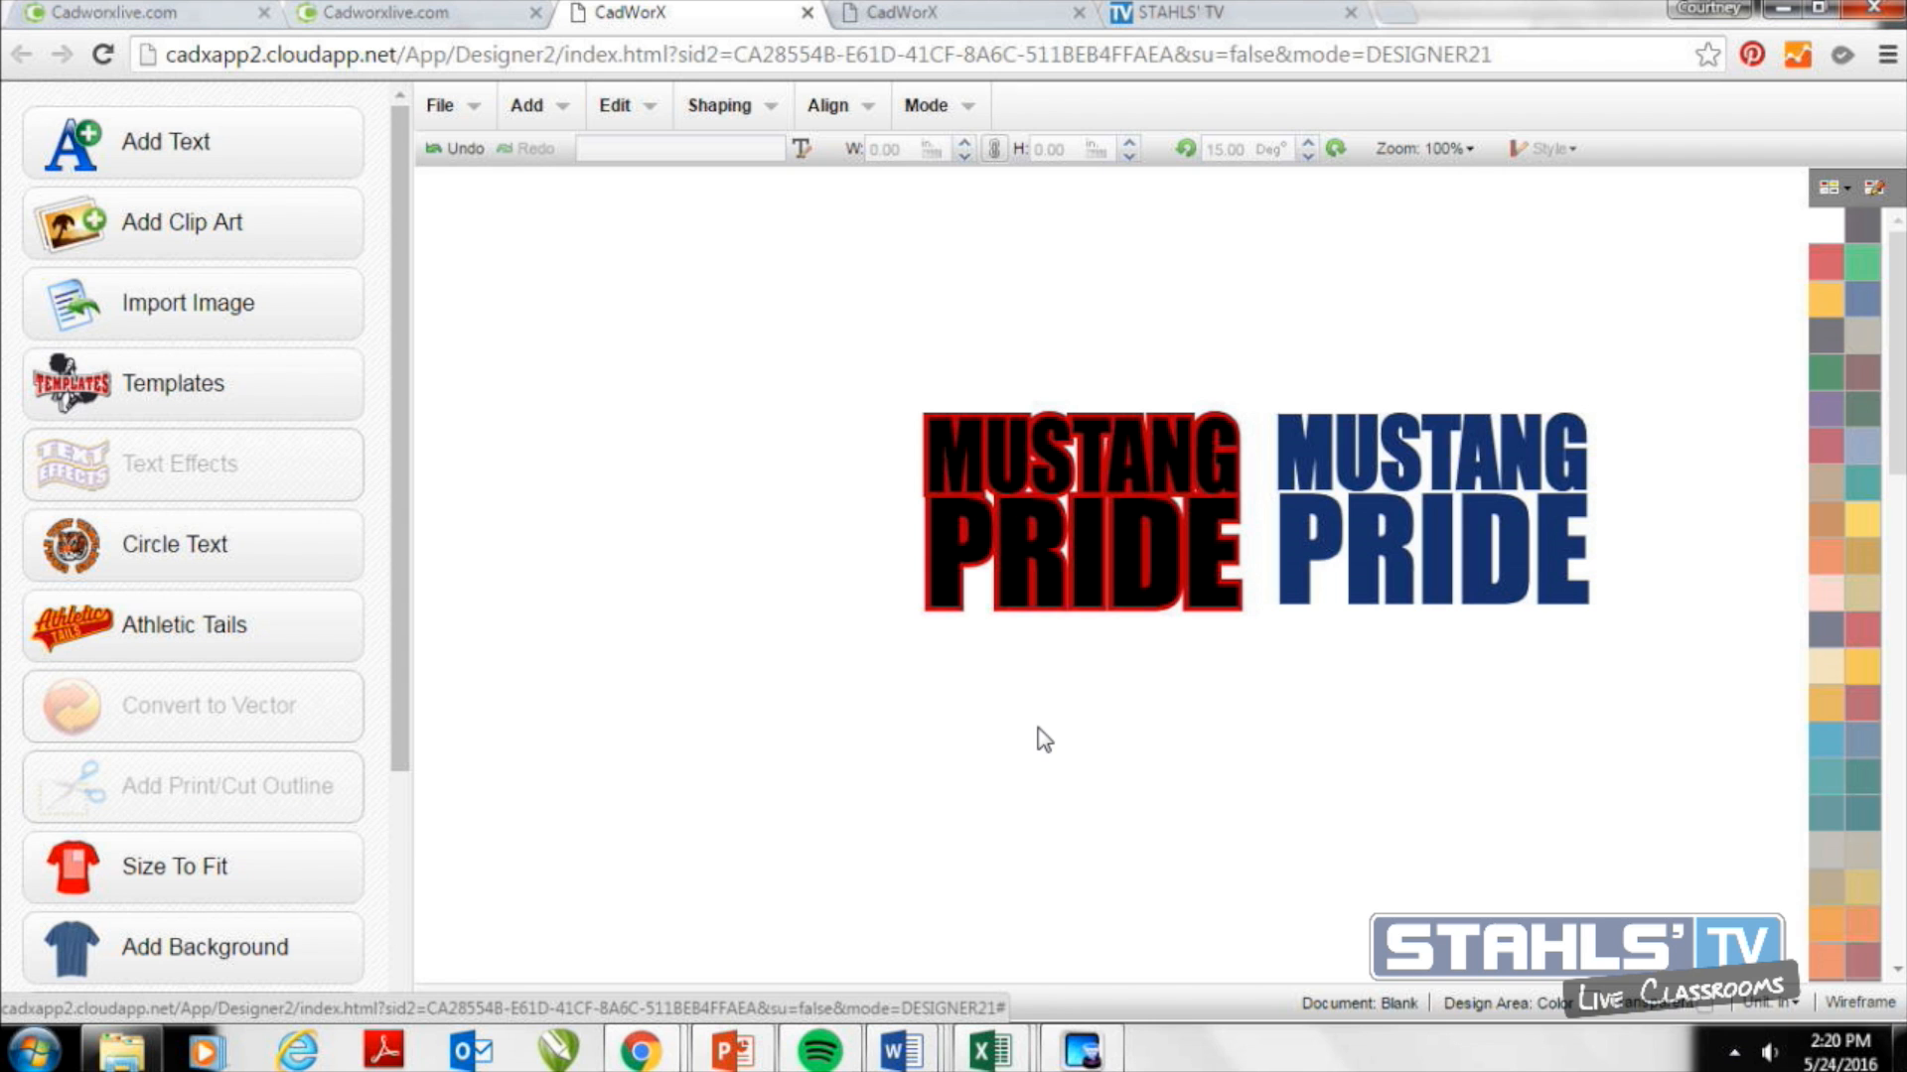
# Select the black lettering together with the red contour and align them Center Middle.
pyautogui.moveTo(861, 390); pyautogui.dragTo(1264, 706)
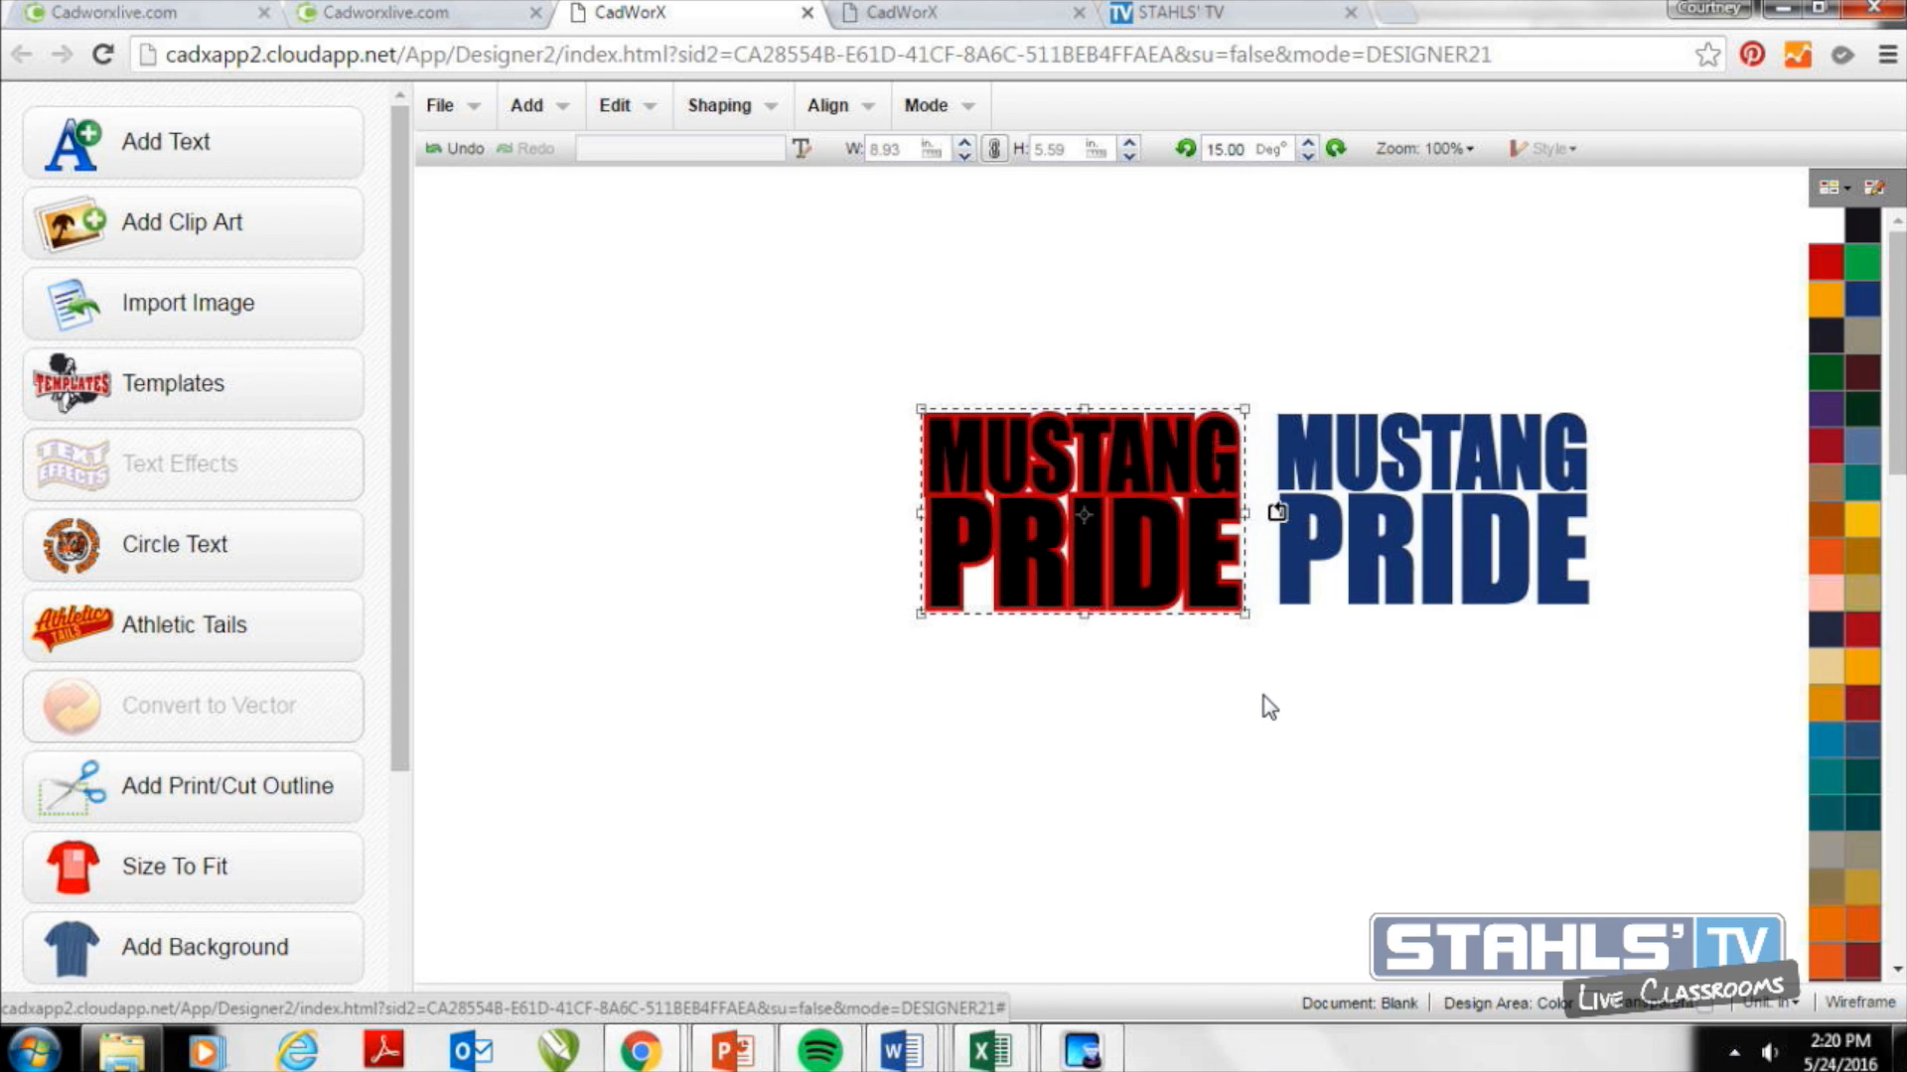
pyautogui.click(821, 119)
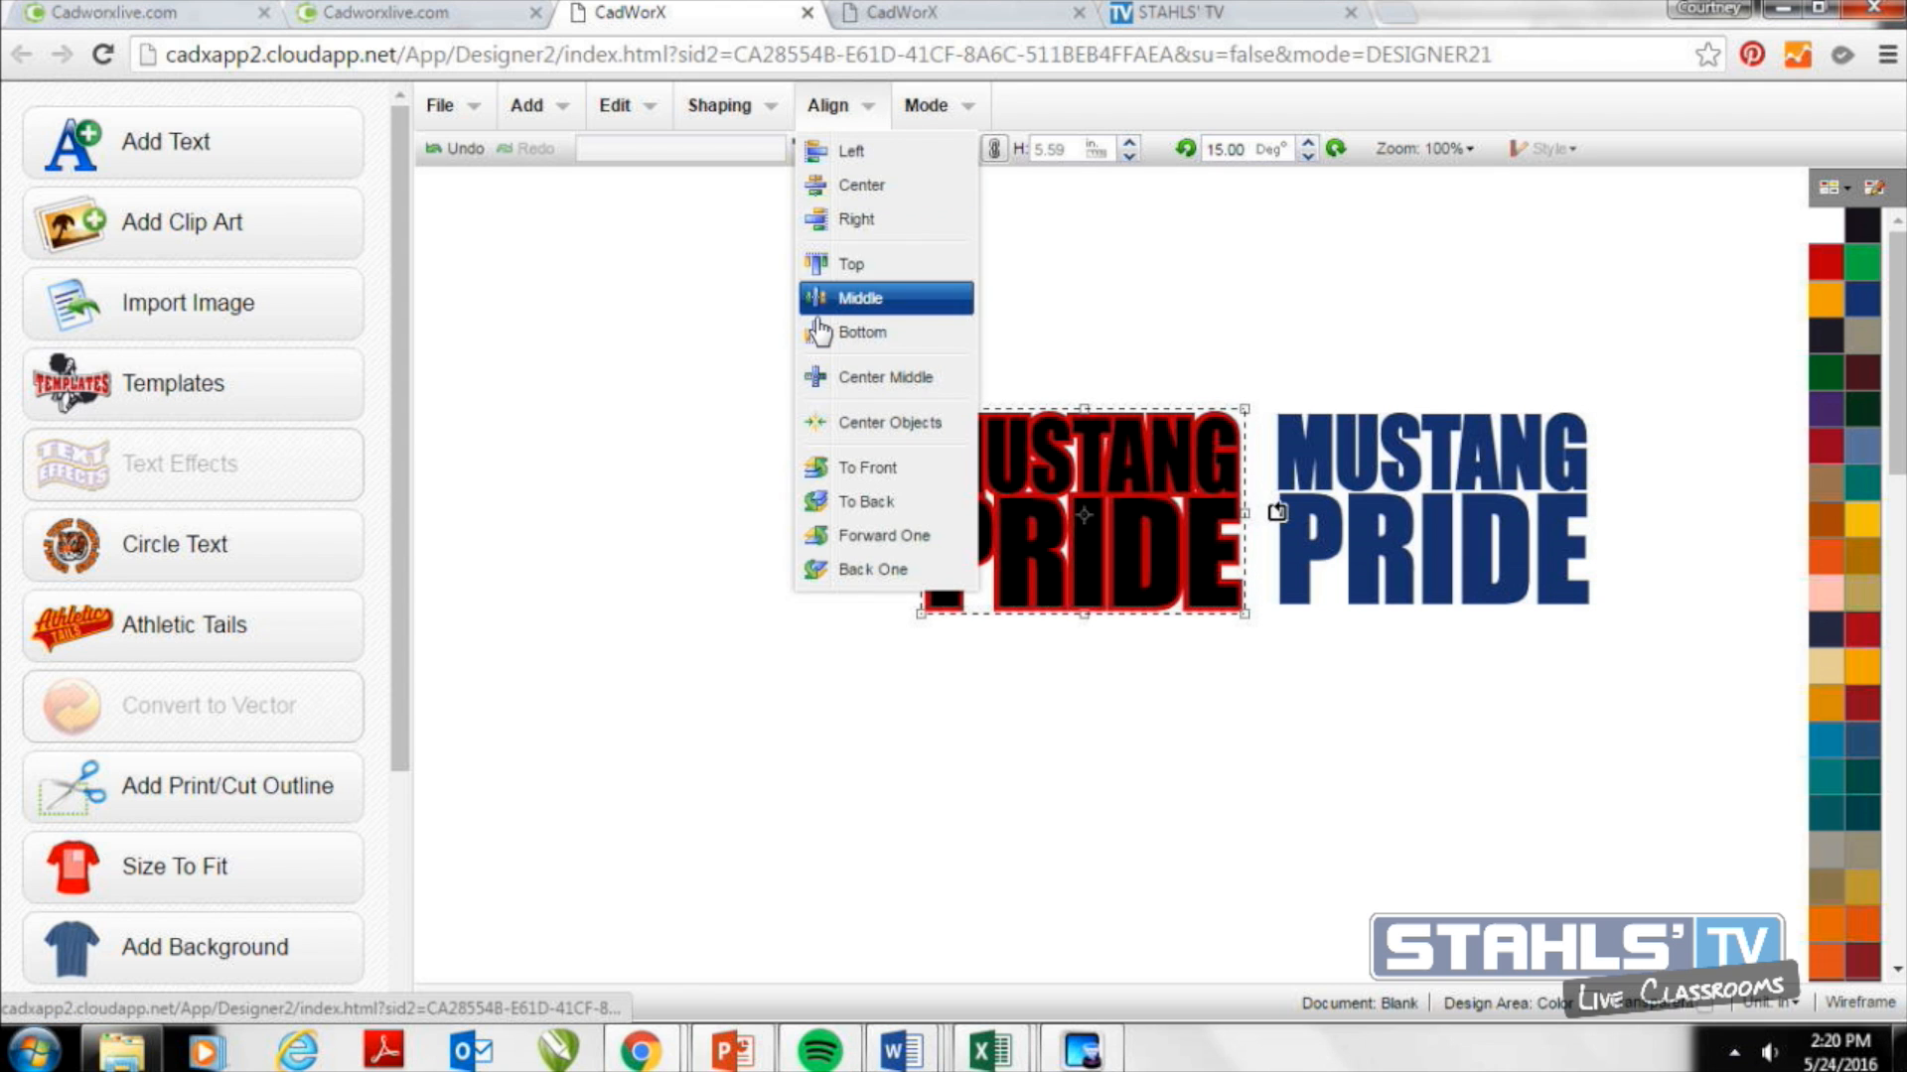
pyautogui.click(826, 380)
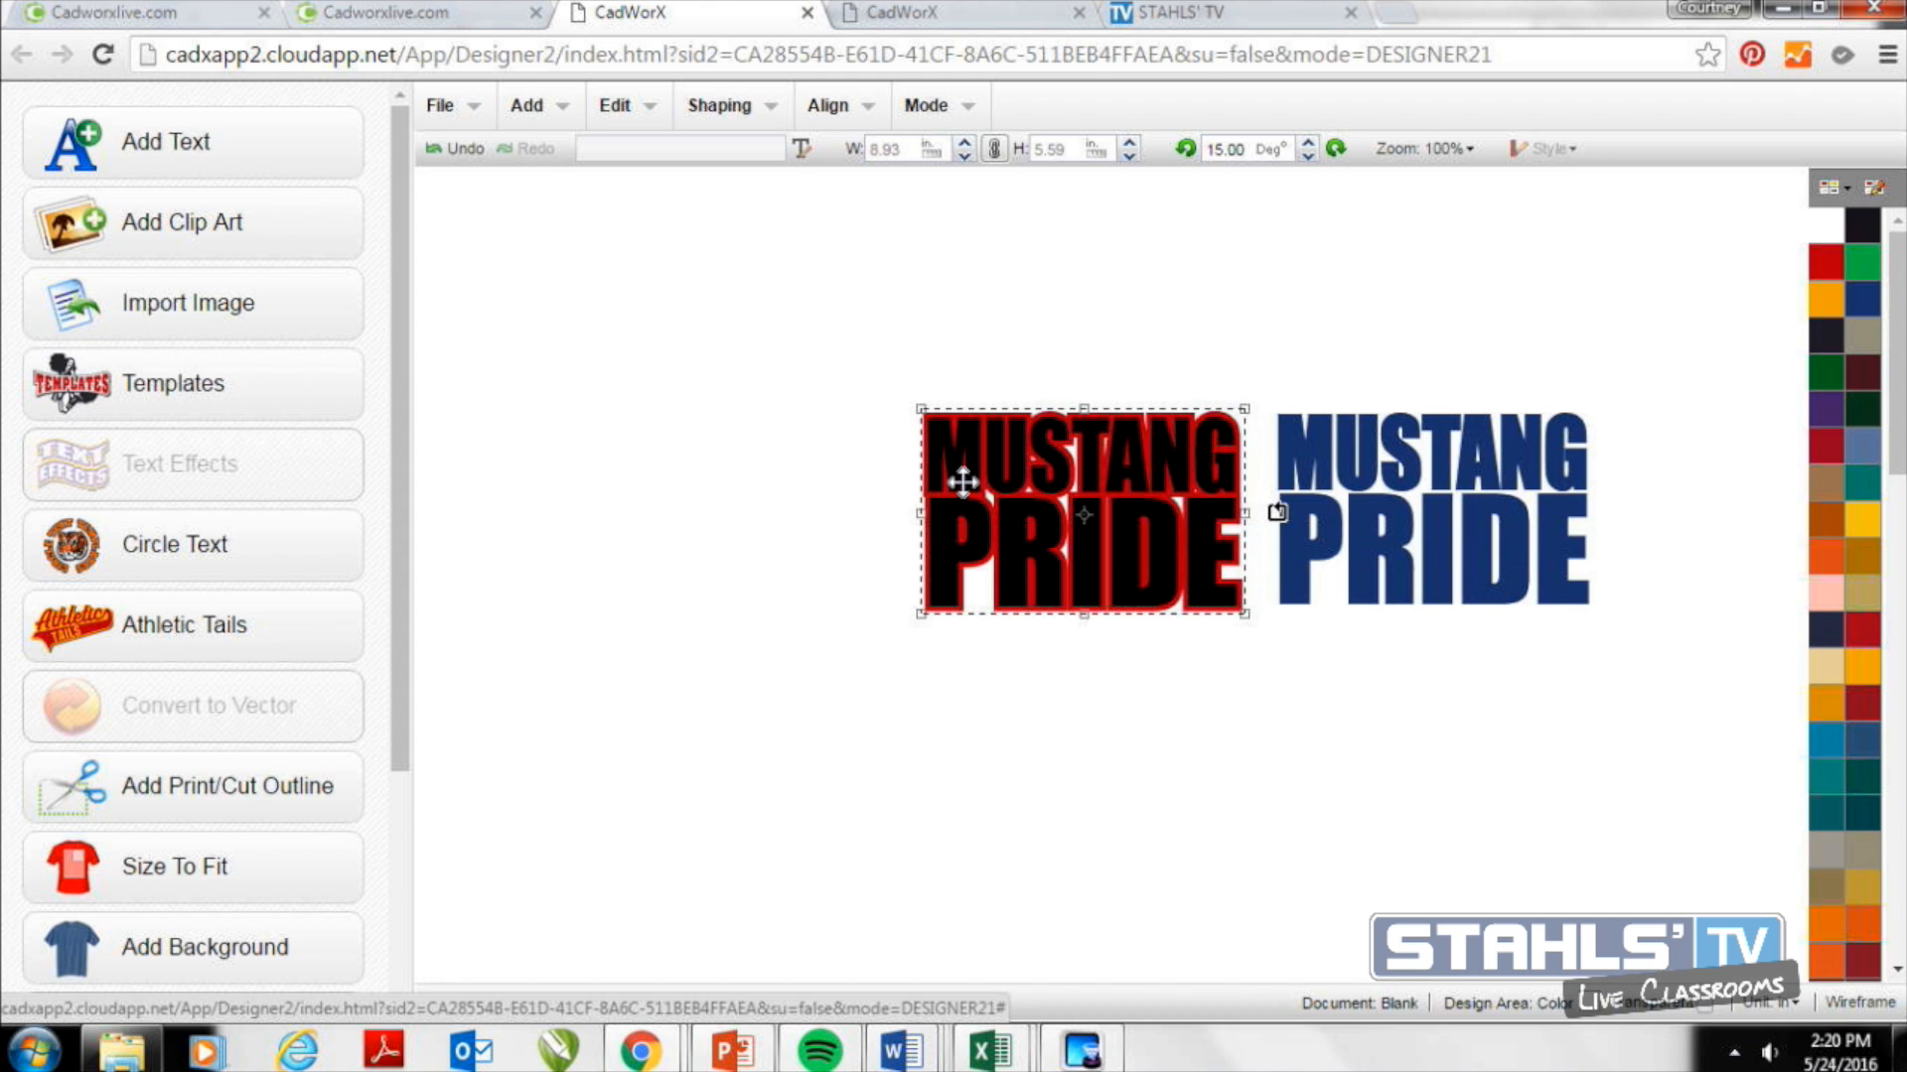
# Combine the black lettering with the red contour to knock the letters out, and check the cut lines in wireframe view.
pyautogui.moveTo(874, 354); pyautogui.dragTo(1263, 667)
pyautogui.click(730, 107)
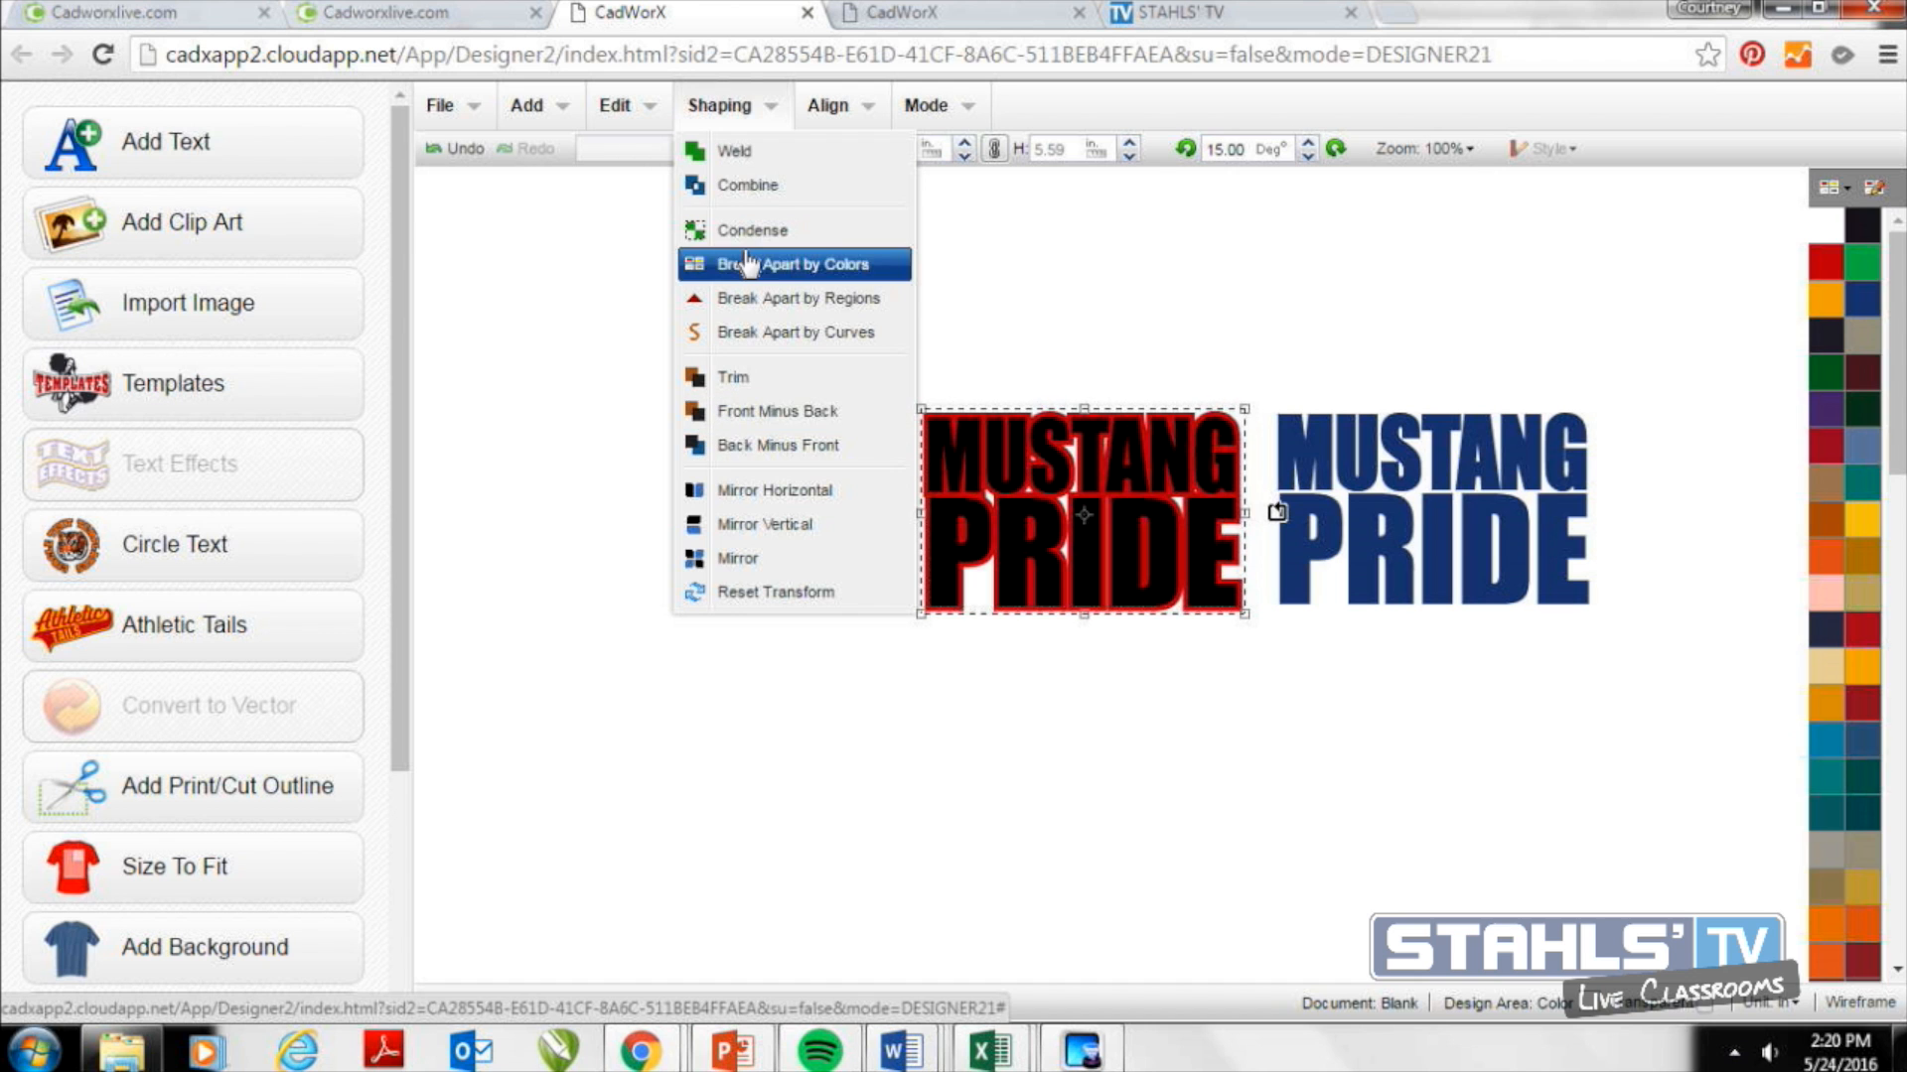
pyautogui.click(746, 192)
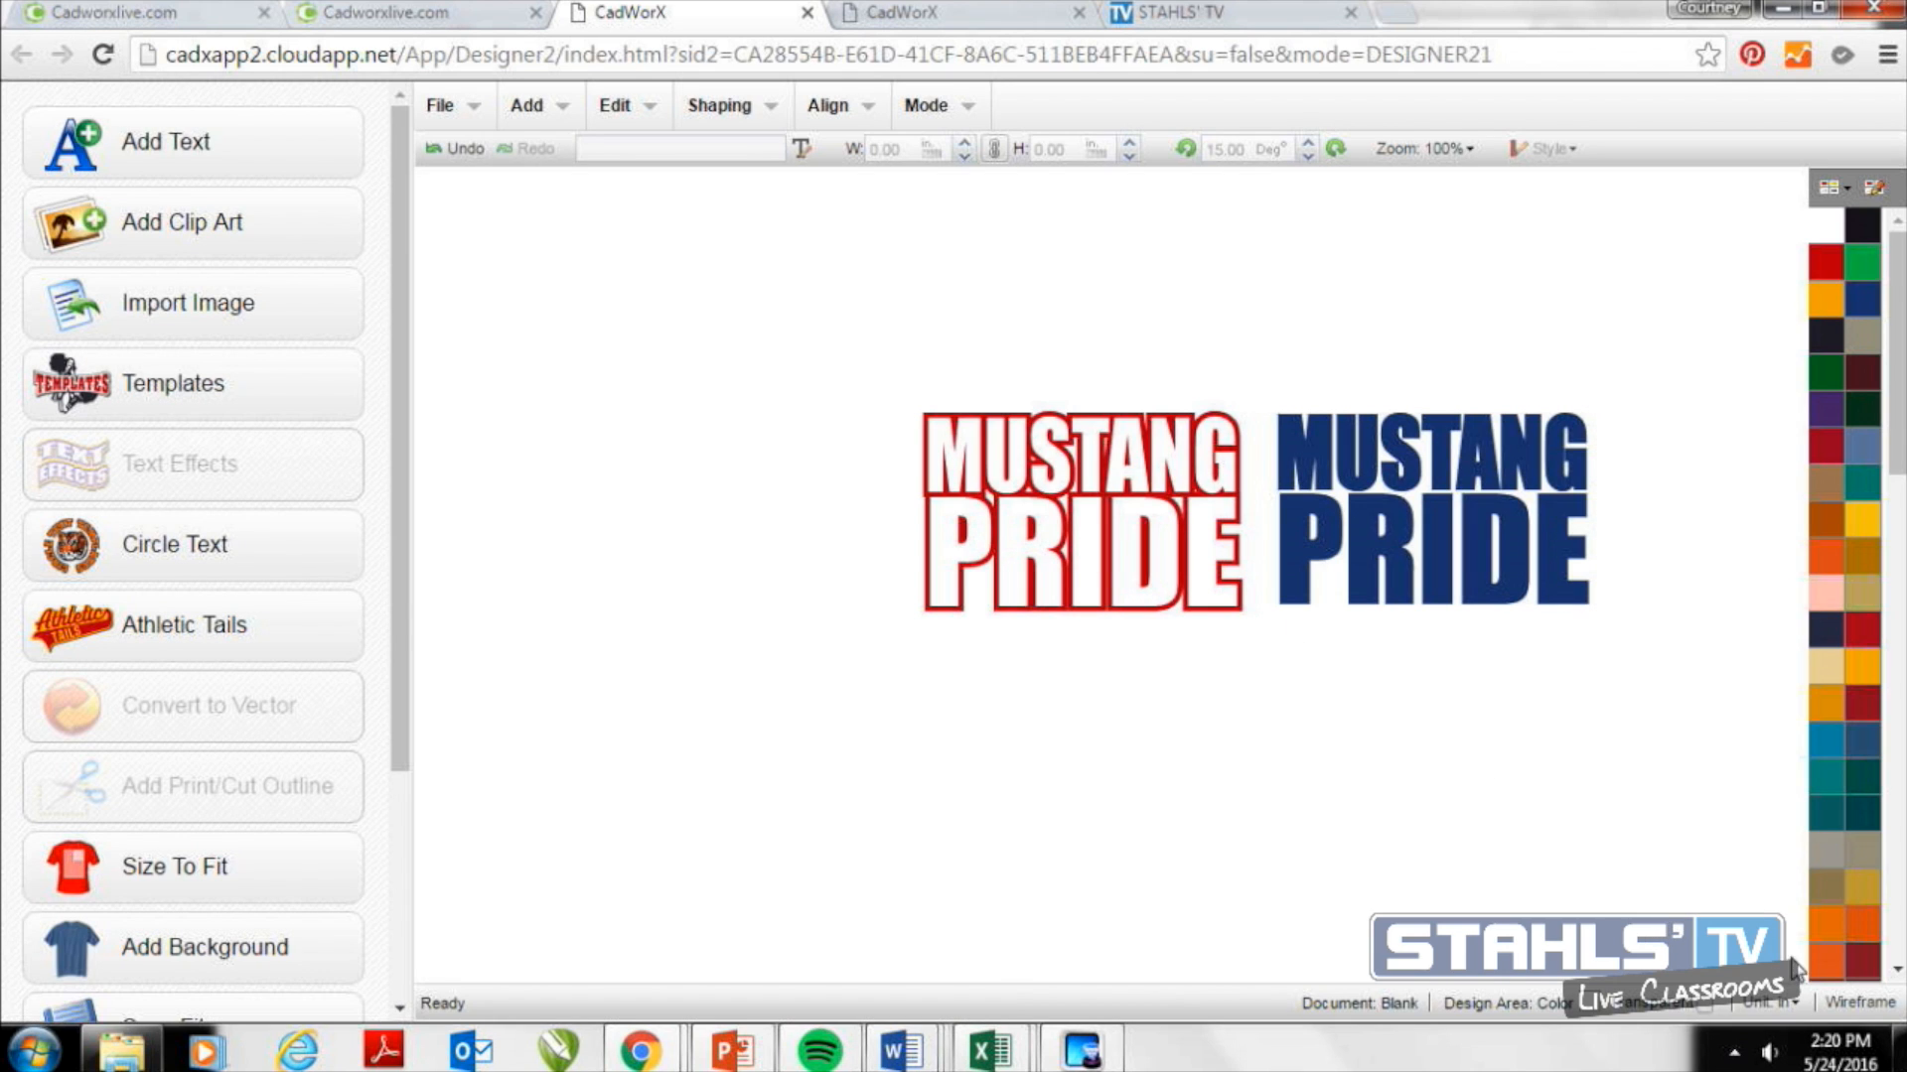
pyautogui.click(1837, 1003)
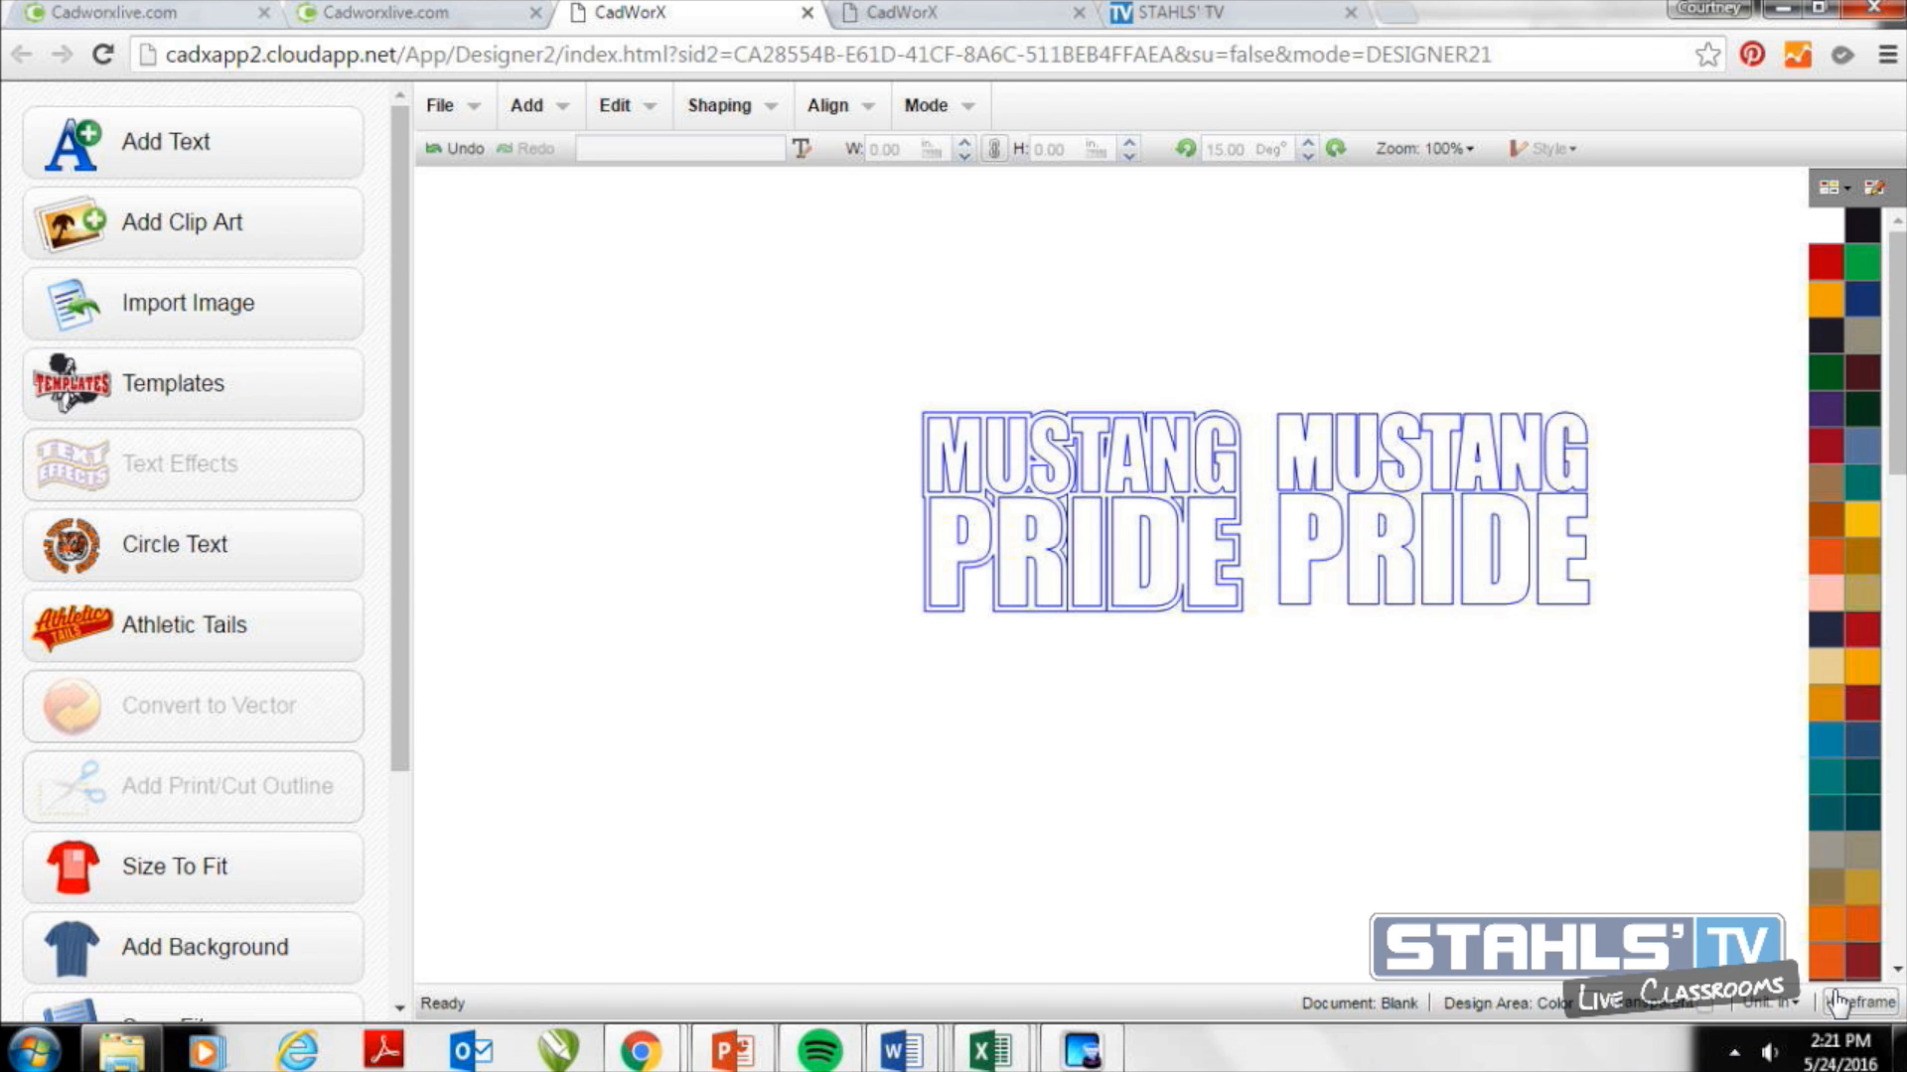
pyautogui.click(1835, 1003)
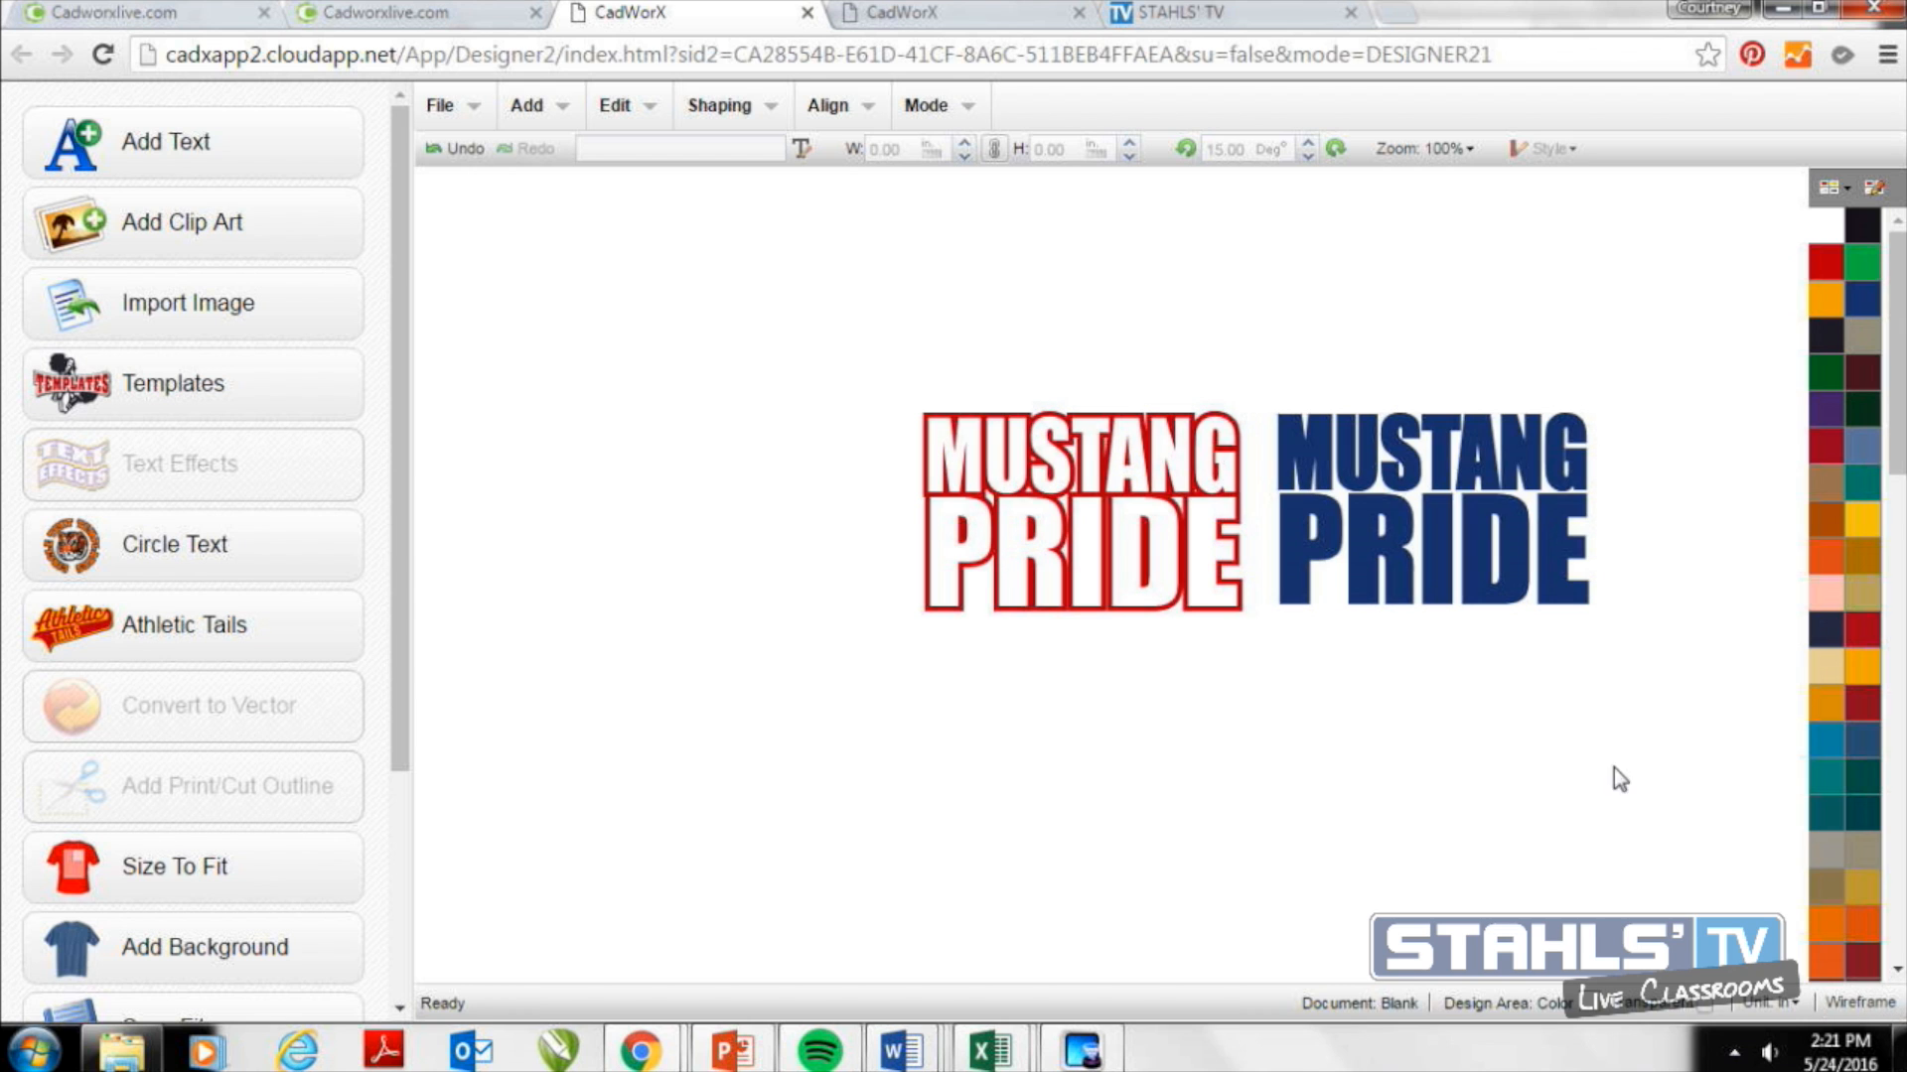
# Move the blue MUSTANG PRIDE lettering into place over the knocked-out red contour.
pyautogui.moveTo(1458, 461); pyautogui.dragTo(1108, 459)
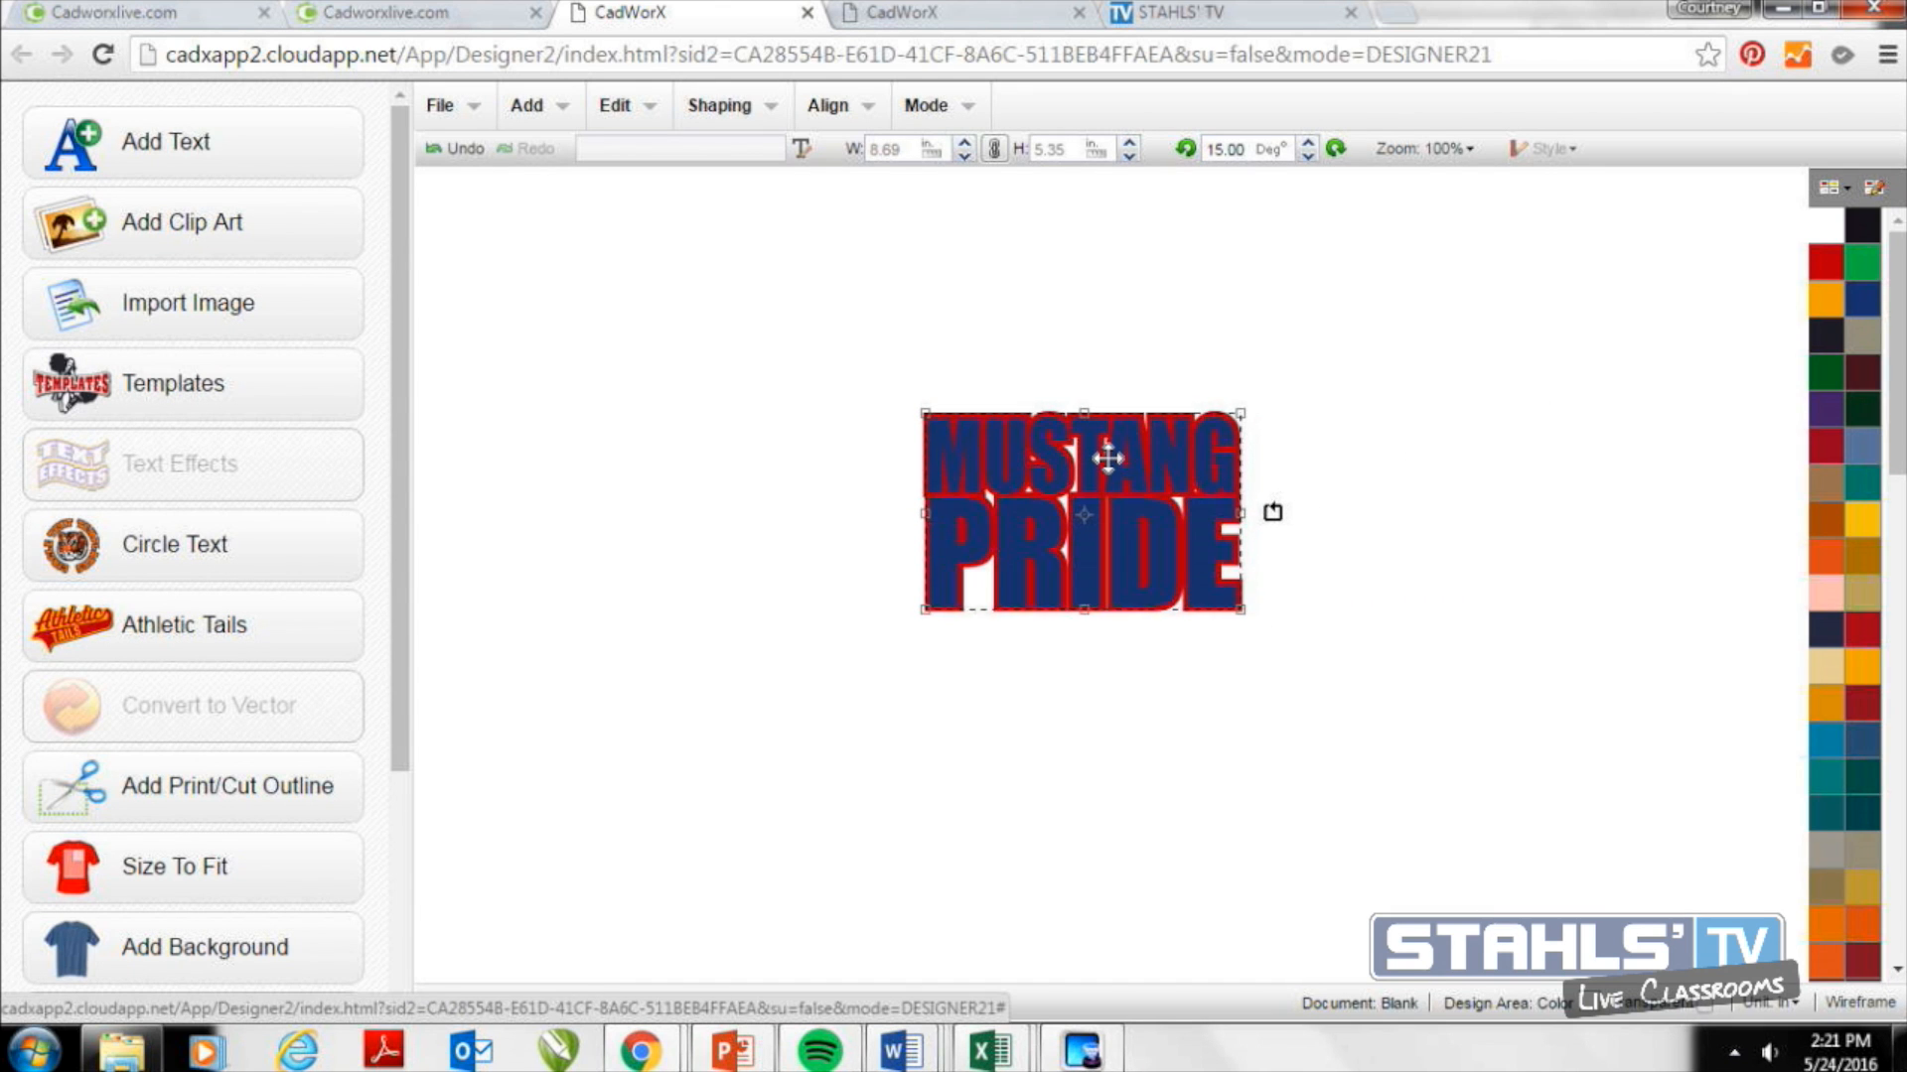
pyautogui.click(1176, 718)
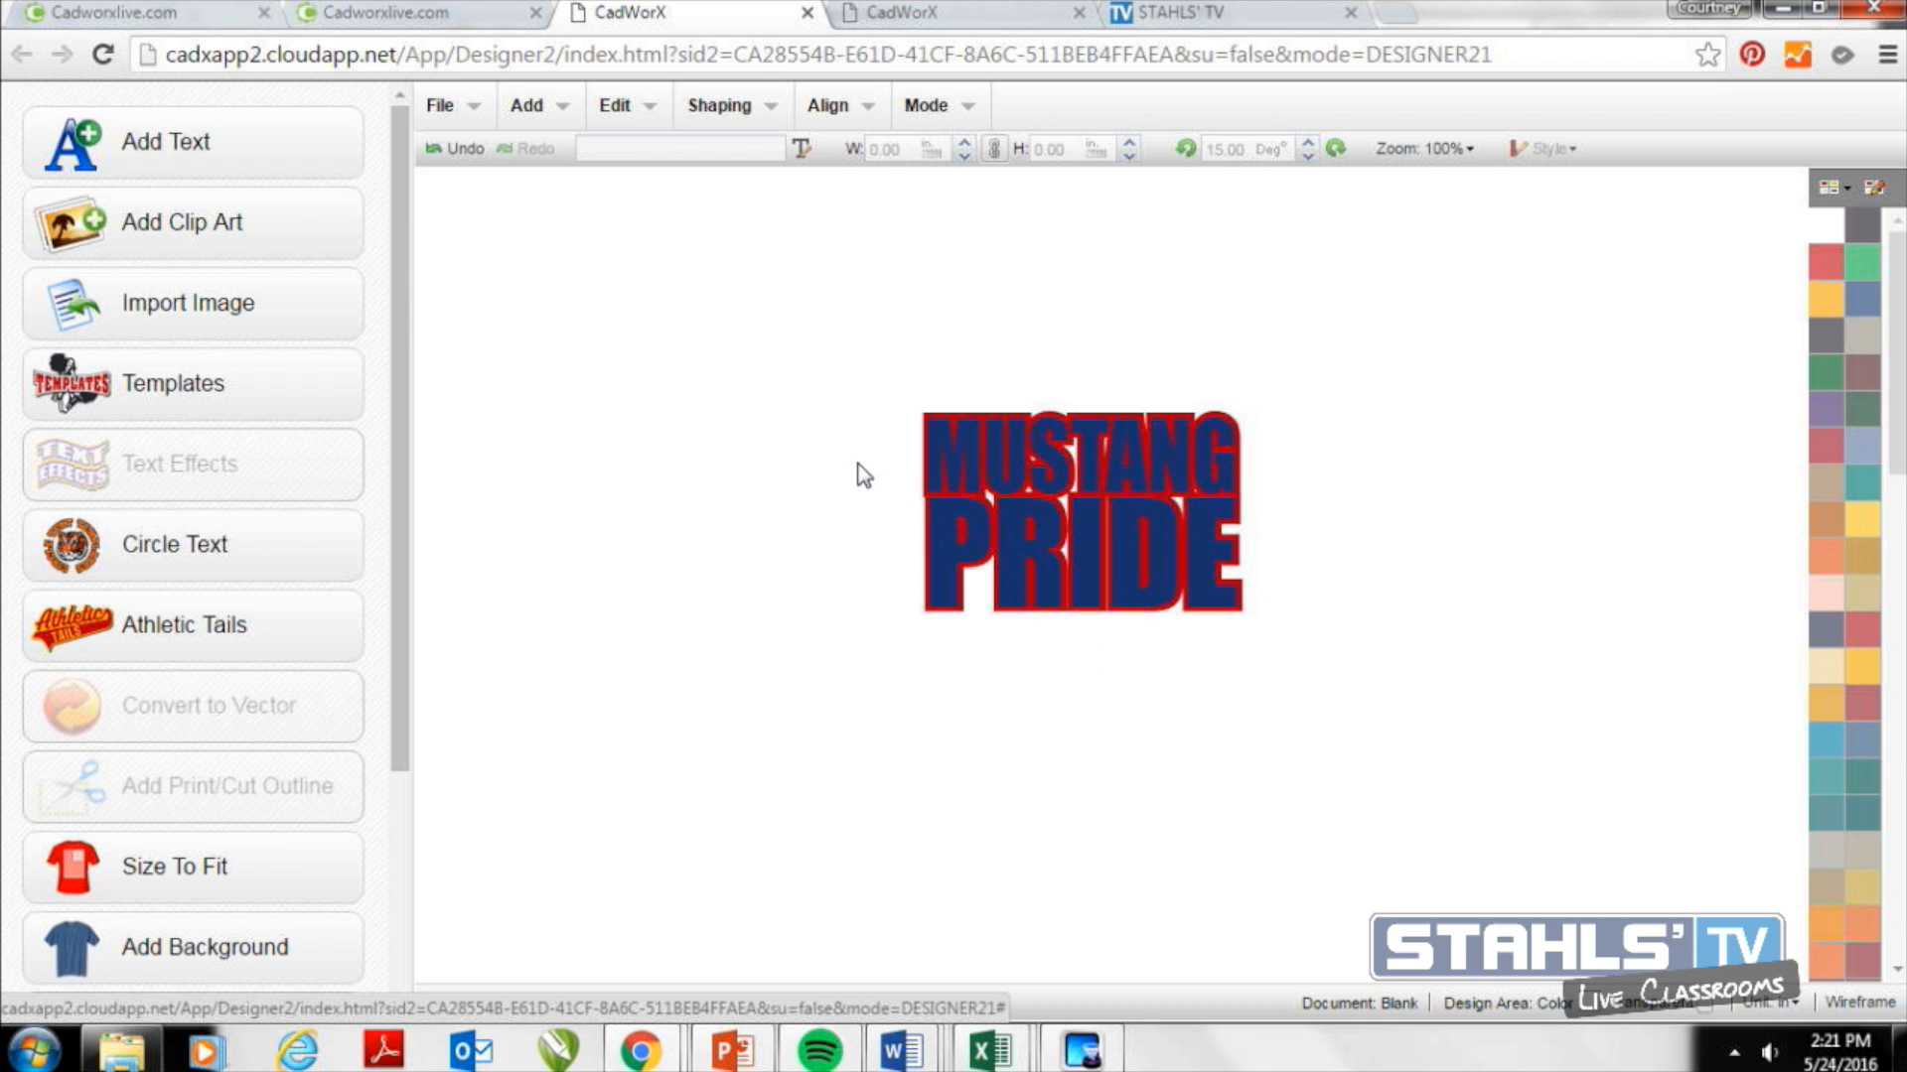
pyautogui.moveTo(811, 353); pyautogui.dragTo(1308, 661)
pyautogui.click(1308, 662)
# Start a new blank design and add a text object reading BDG.
pyautogui.click(451, 114)
pyautogui.click(456, 146)
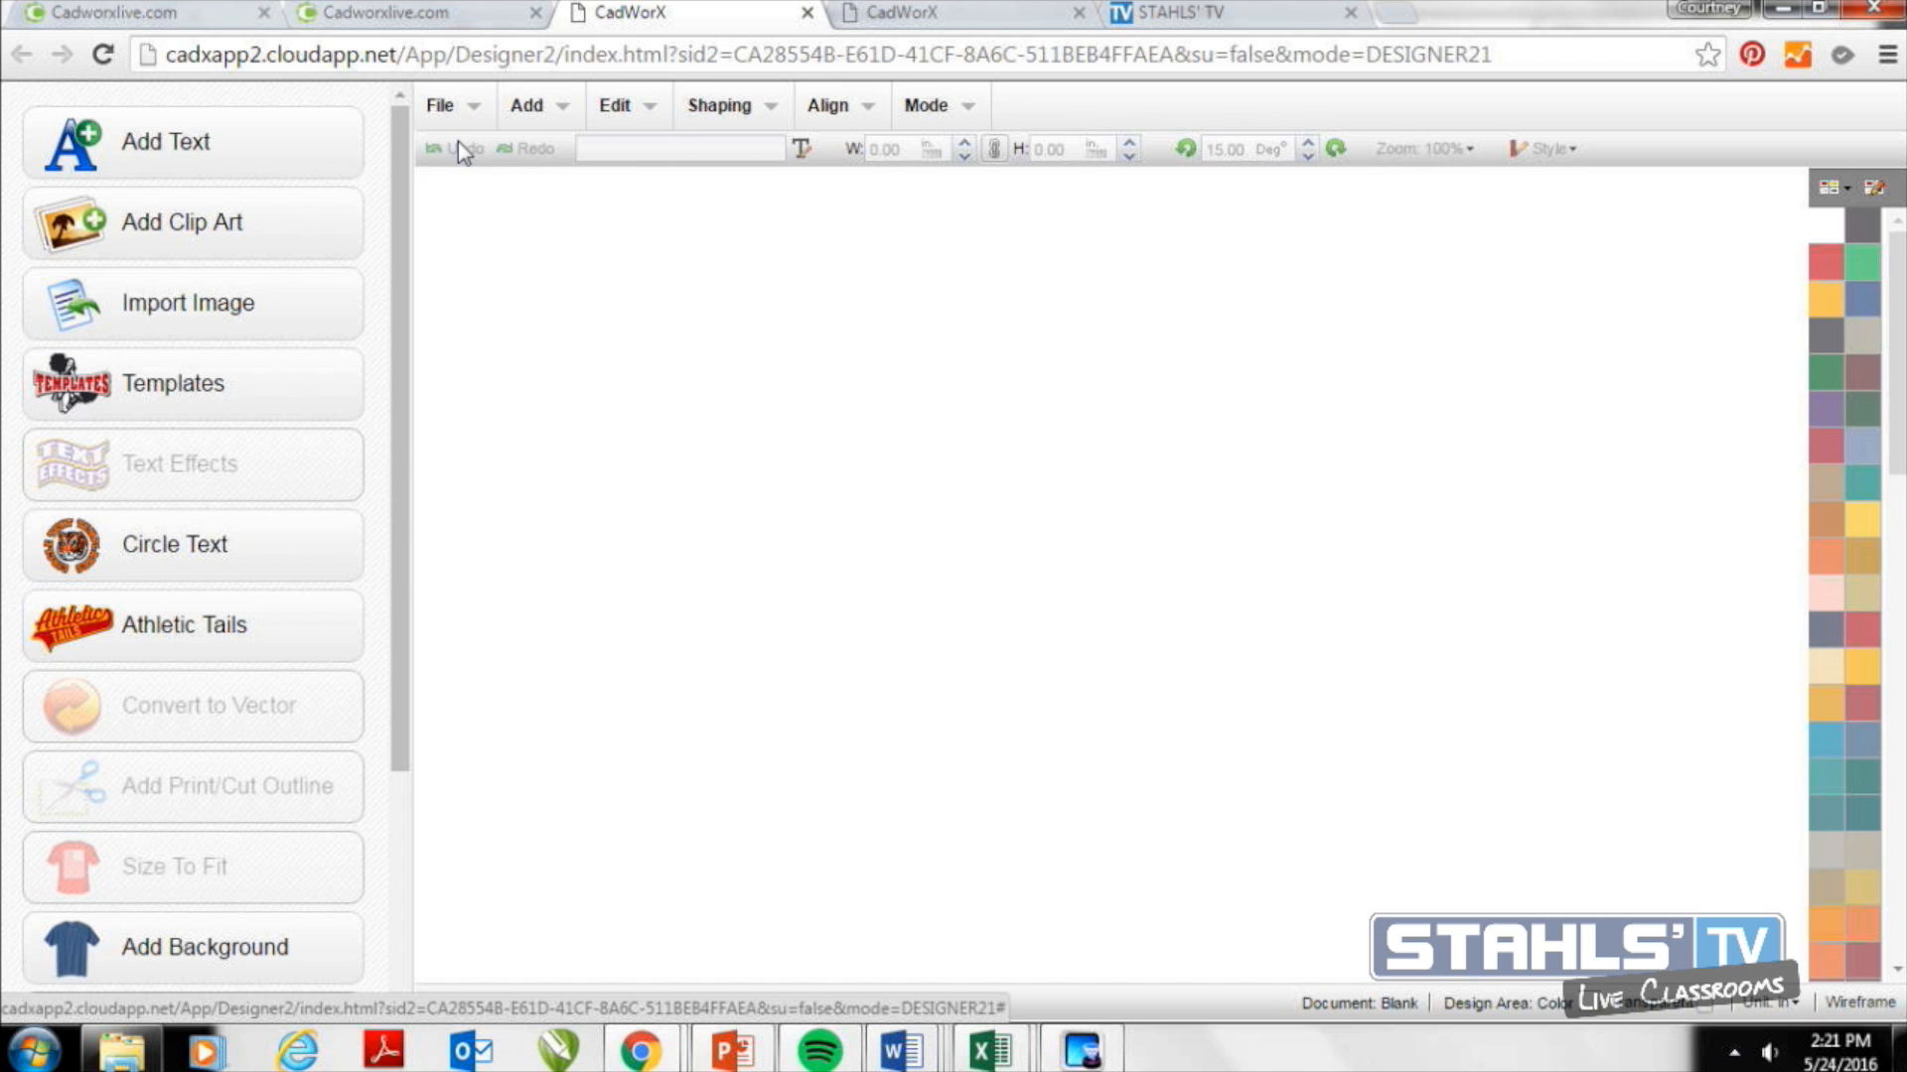
pyautogui.click(273, 162)
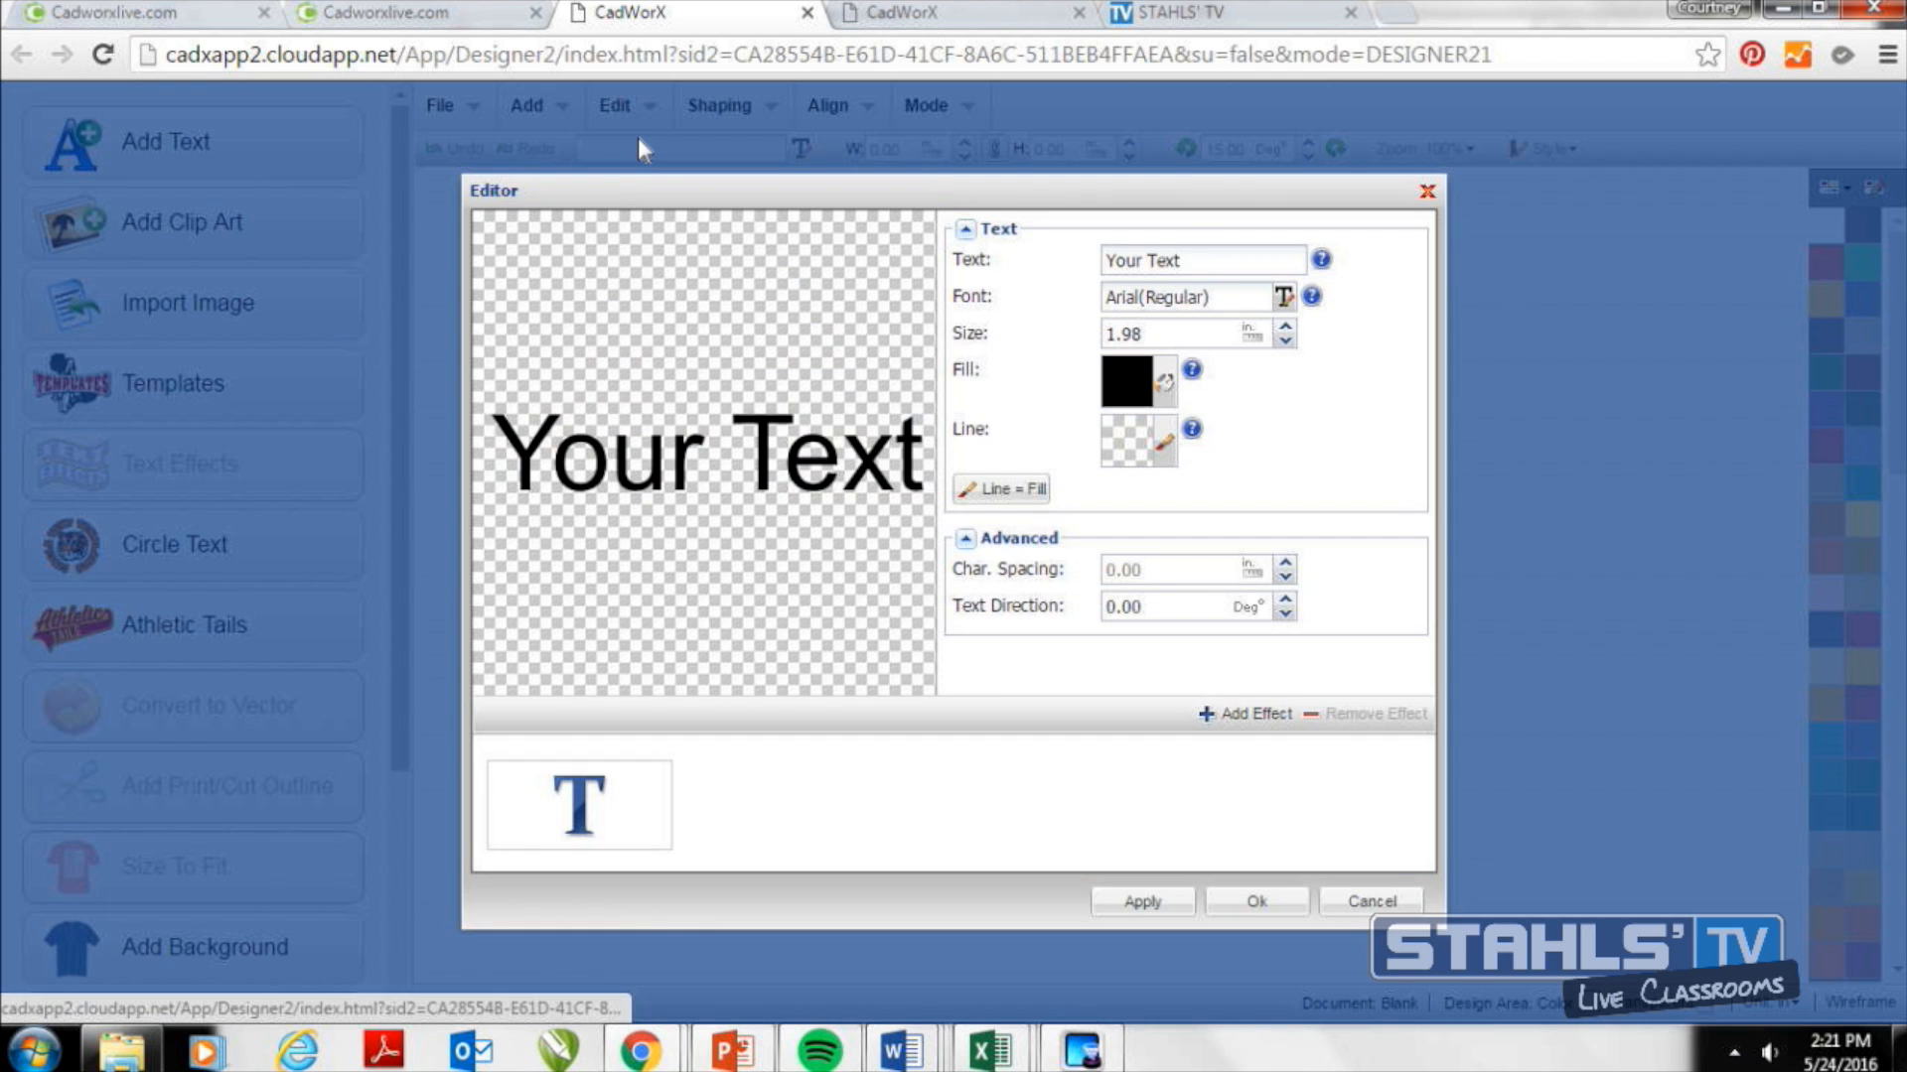
pyautogui.tripleClick(1184, 259)
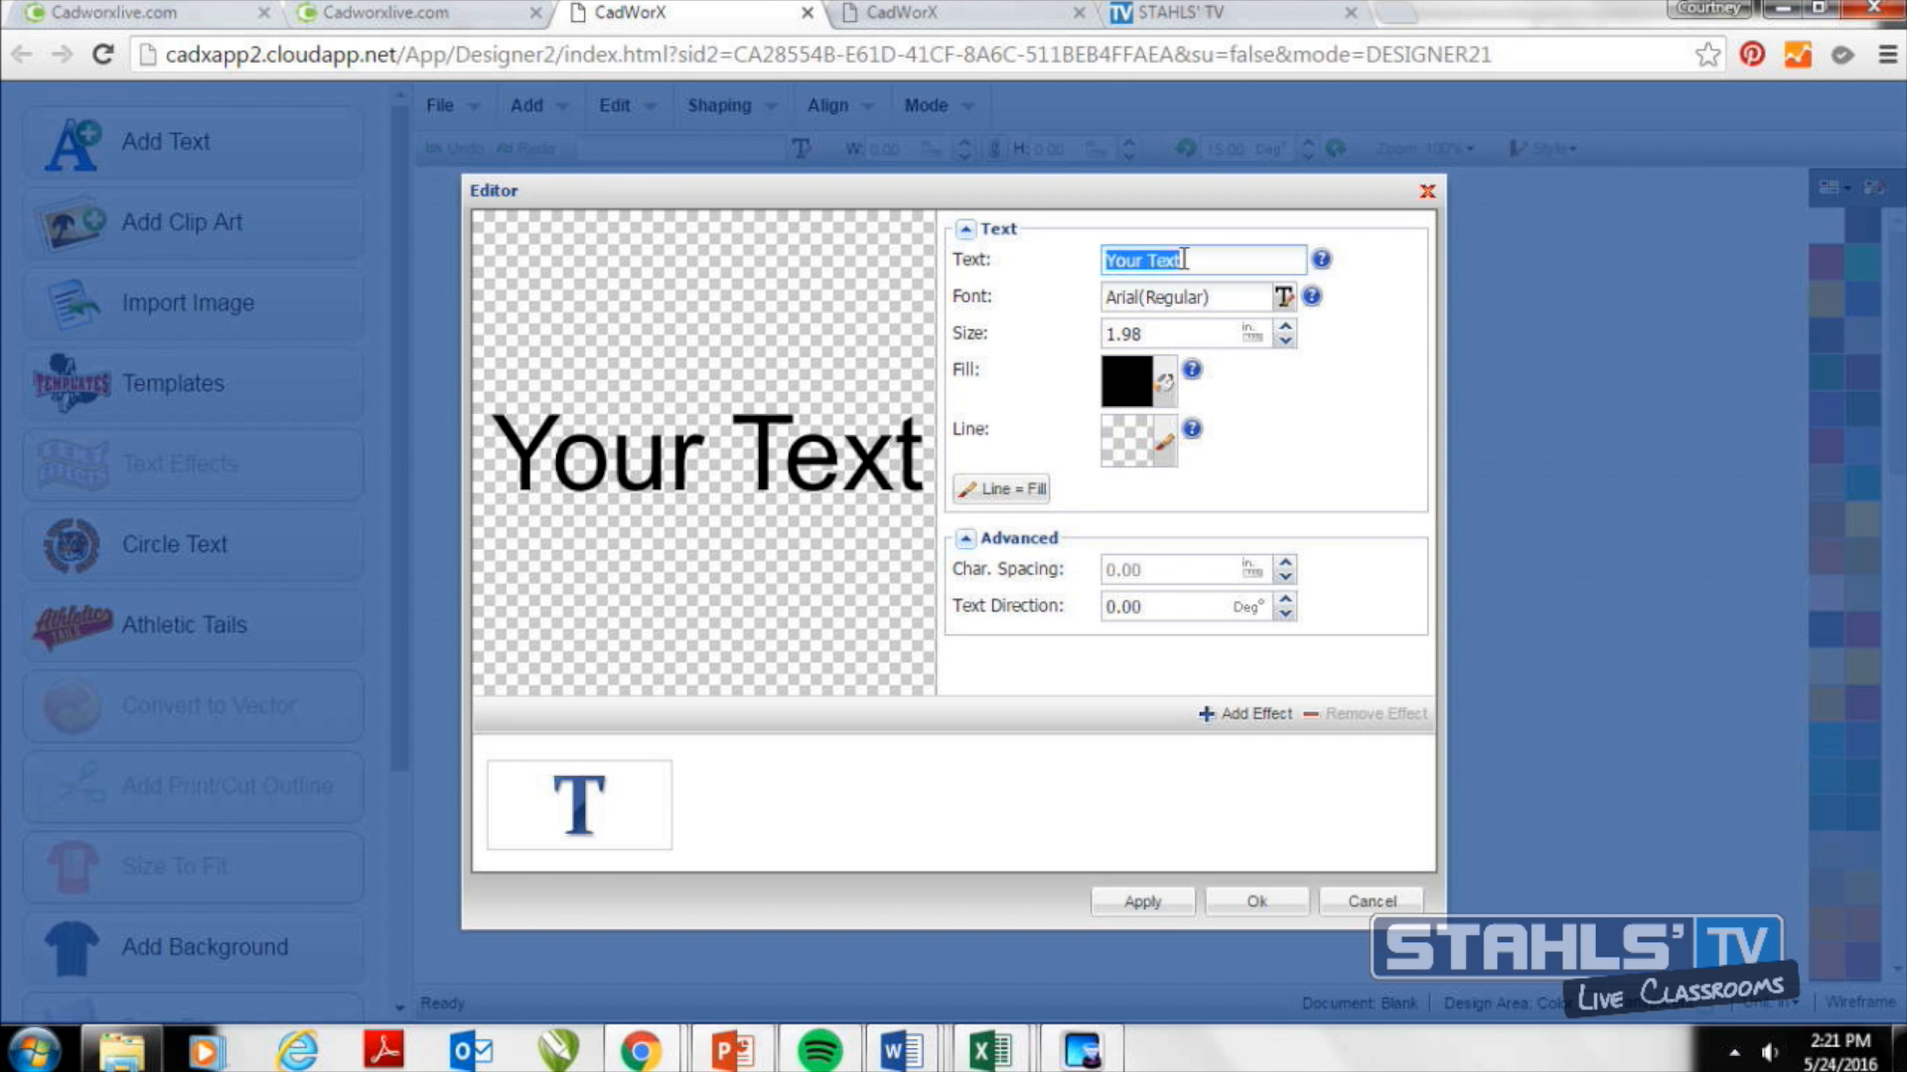
pyautogui.write('BDG')
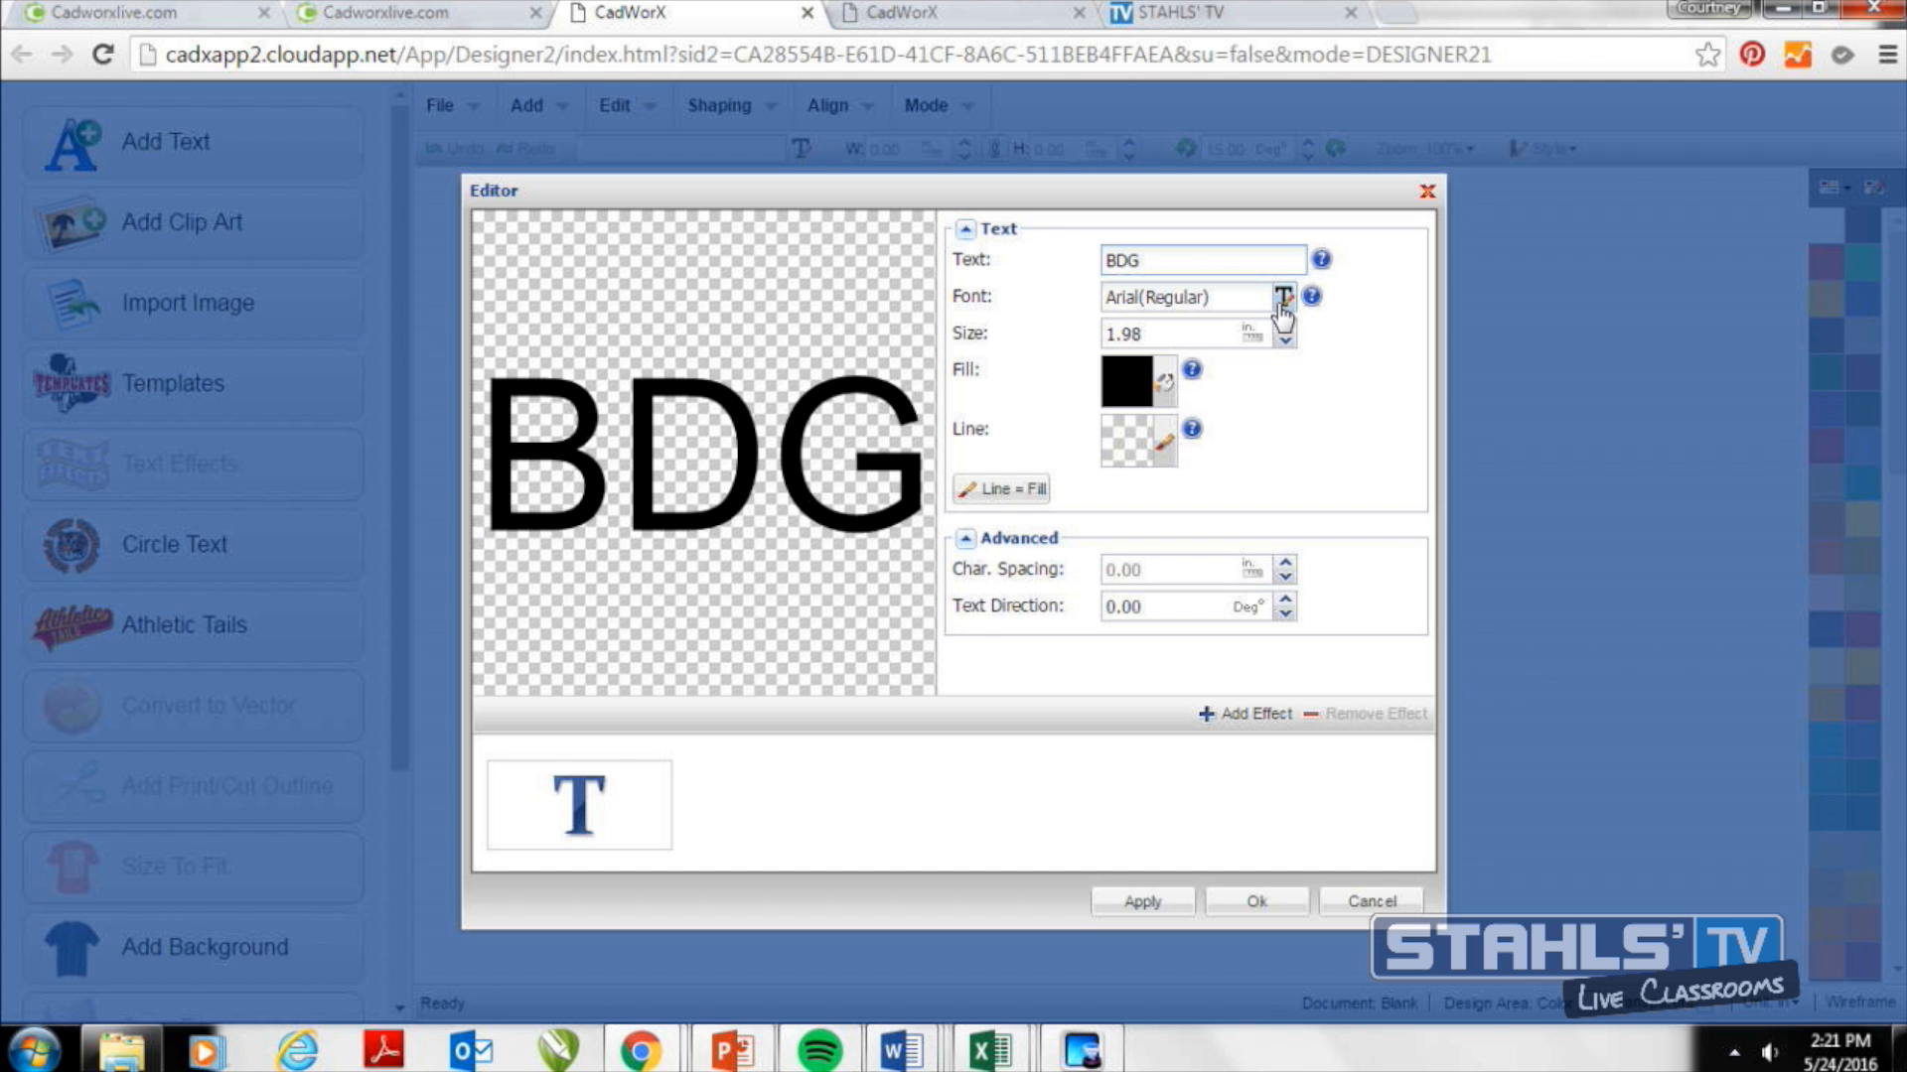
# Set the BDG text's font to Impact and insert the text into the design.
pyautogui.click(1282, 305)
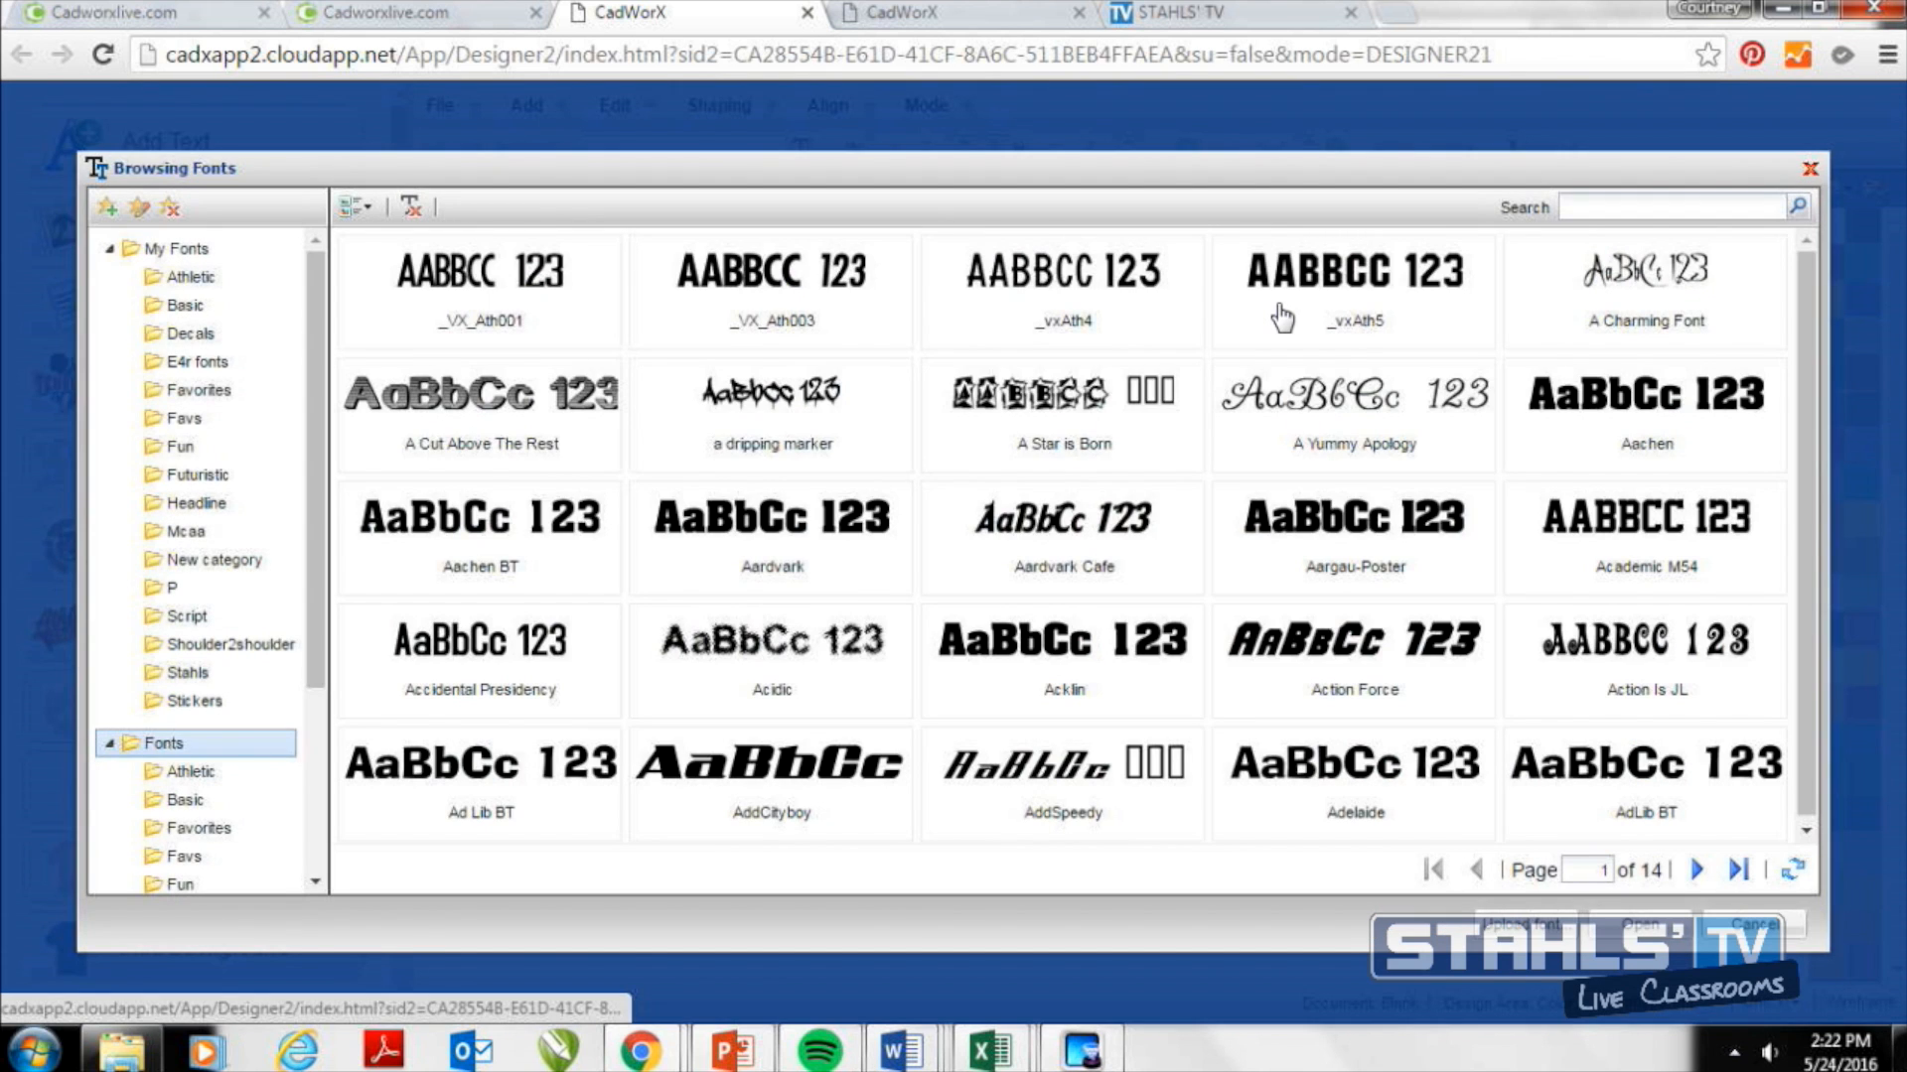
pyautogui.click(1573, 209)
pyautogui.write('ic')
pyautogui.write('pact')
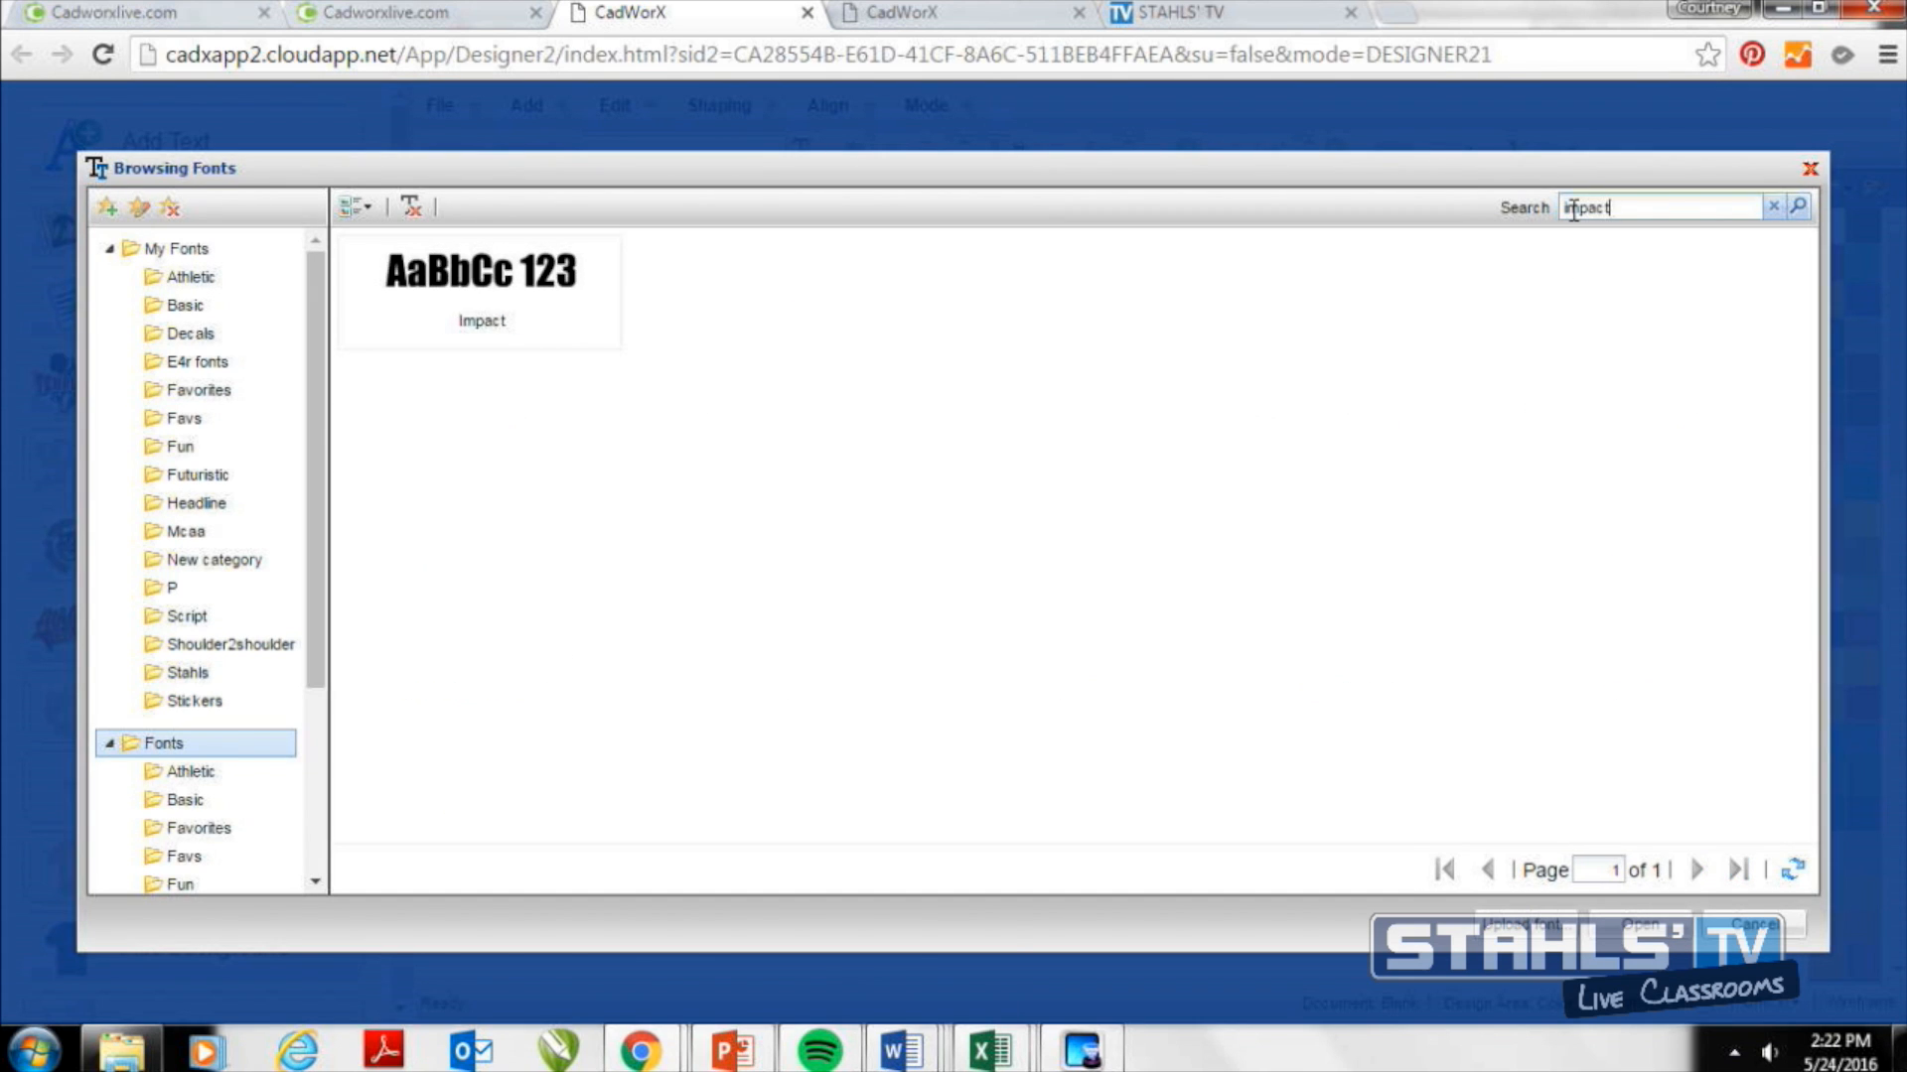
pyautogui.doubleClick(593, 294)
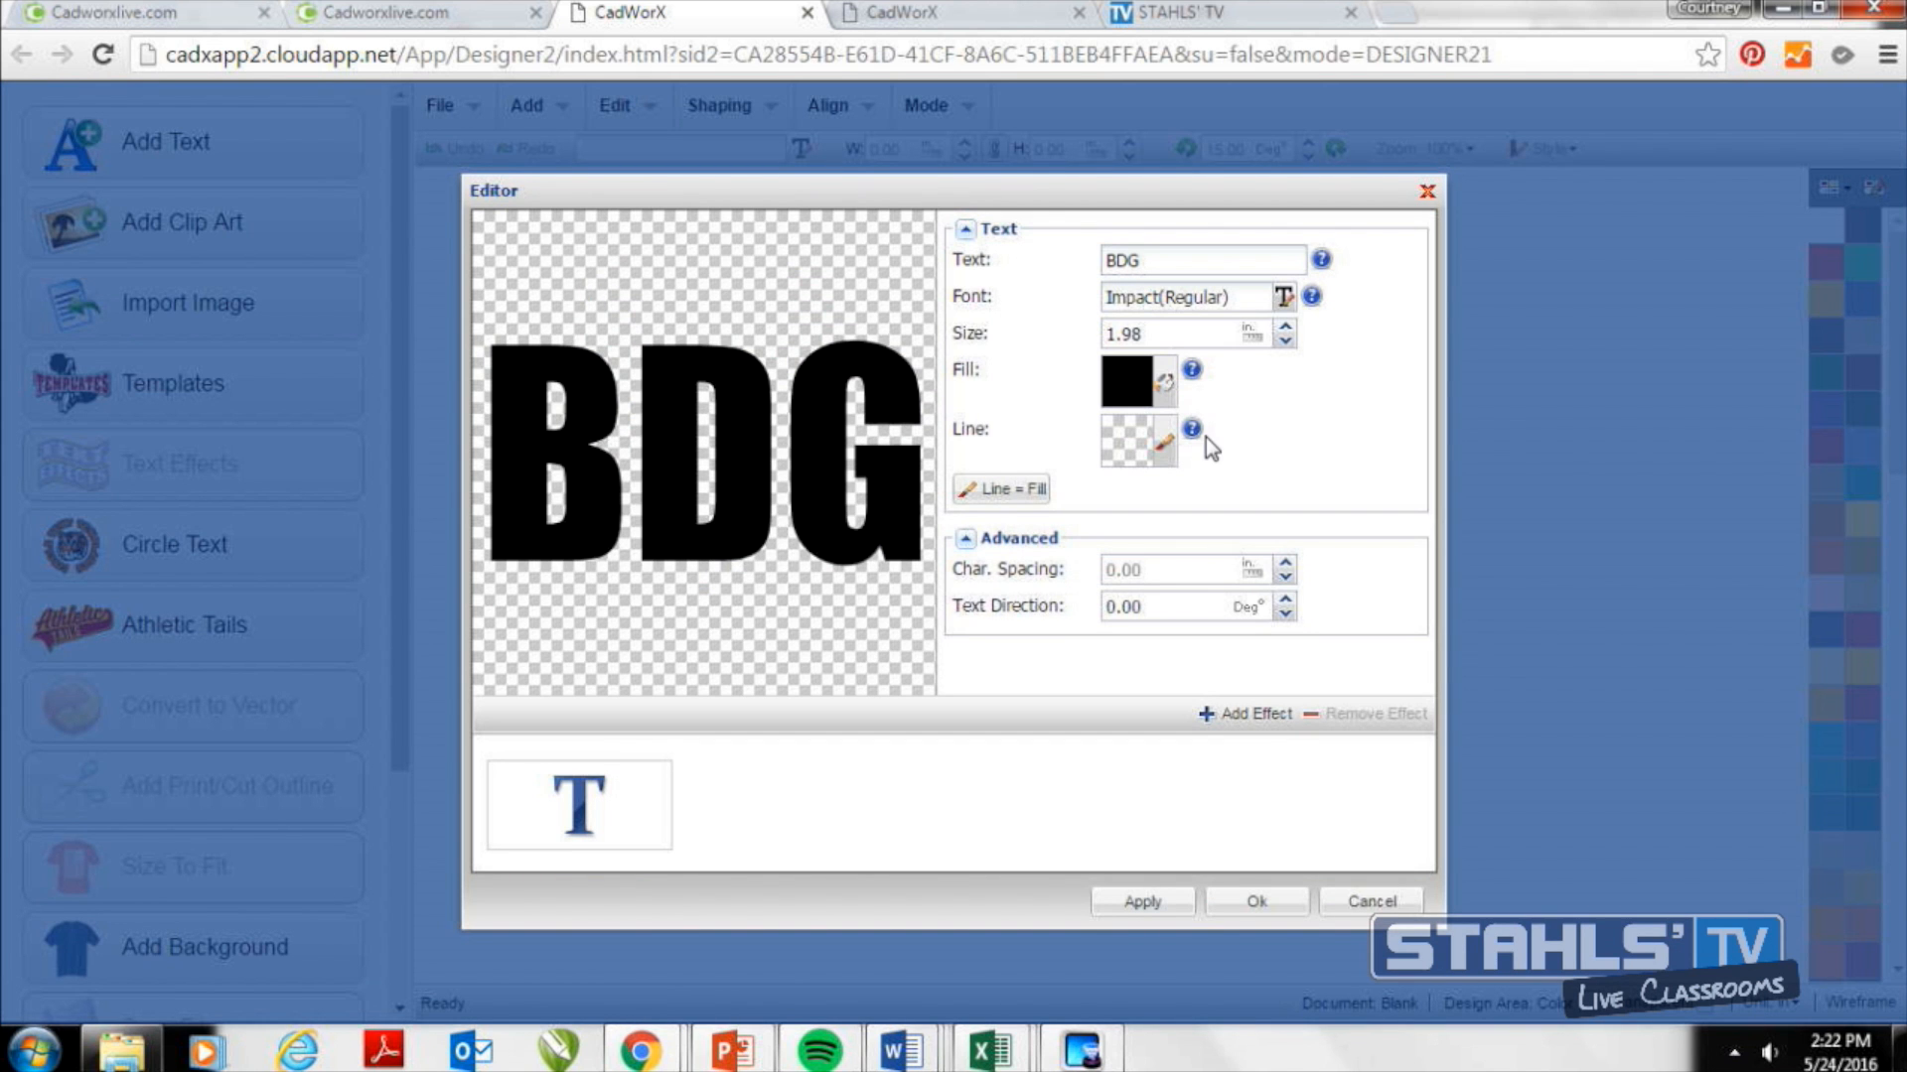
pyautogui.click(1256, 903)
# Enlarge the BDG text to about 8.95 by 4.68 in and move it near the middle of the canvas.
pyautogui.moveTo(1189, 535); pyautogui.dragTo(1362, 443)
pyautogui.moveTo(1286, 552); pyautogui.dragTo(1208, 509)
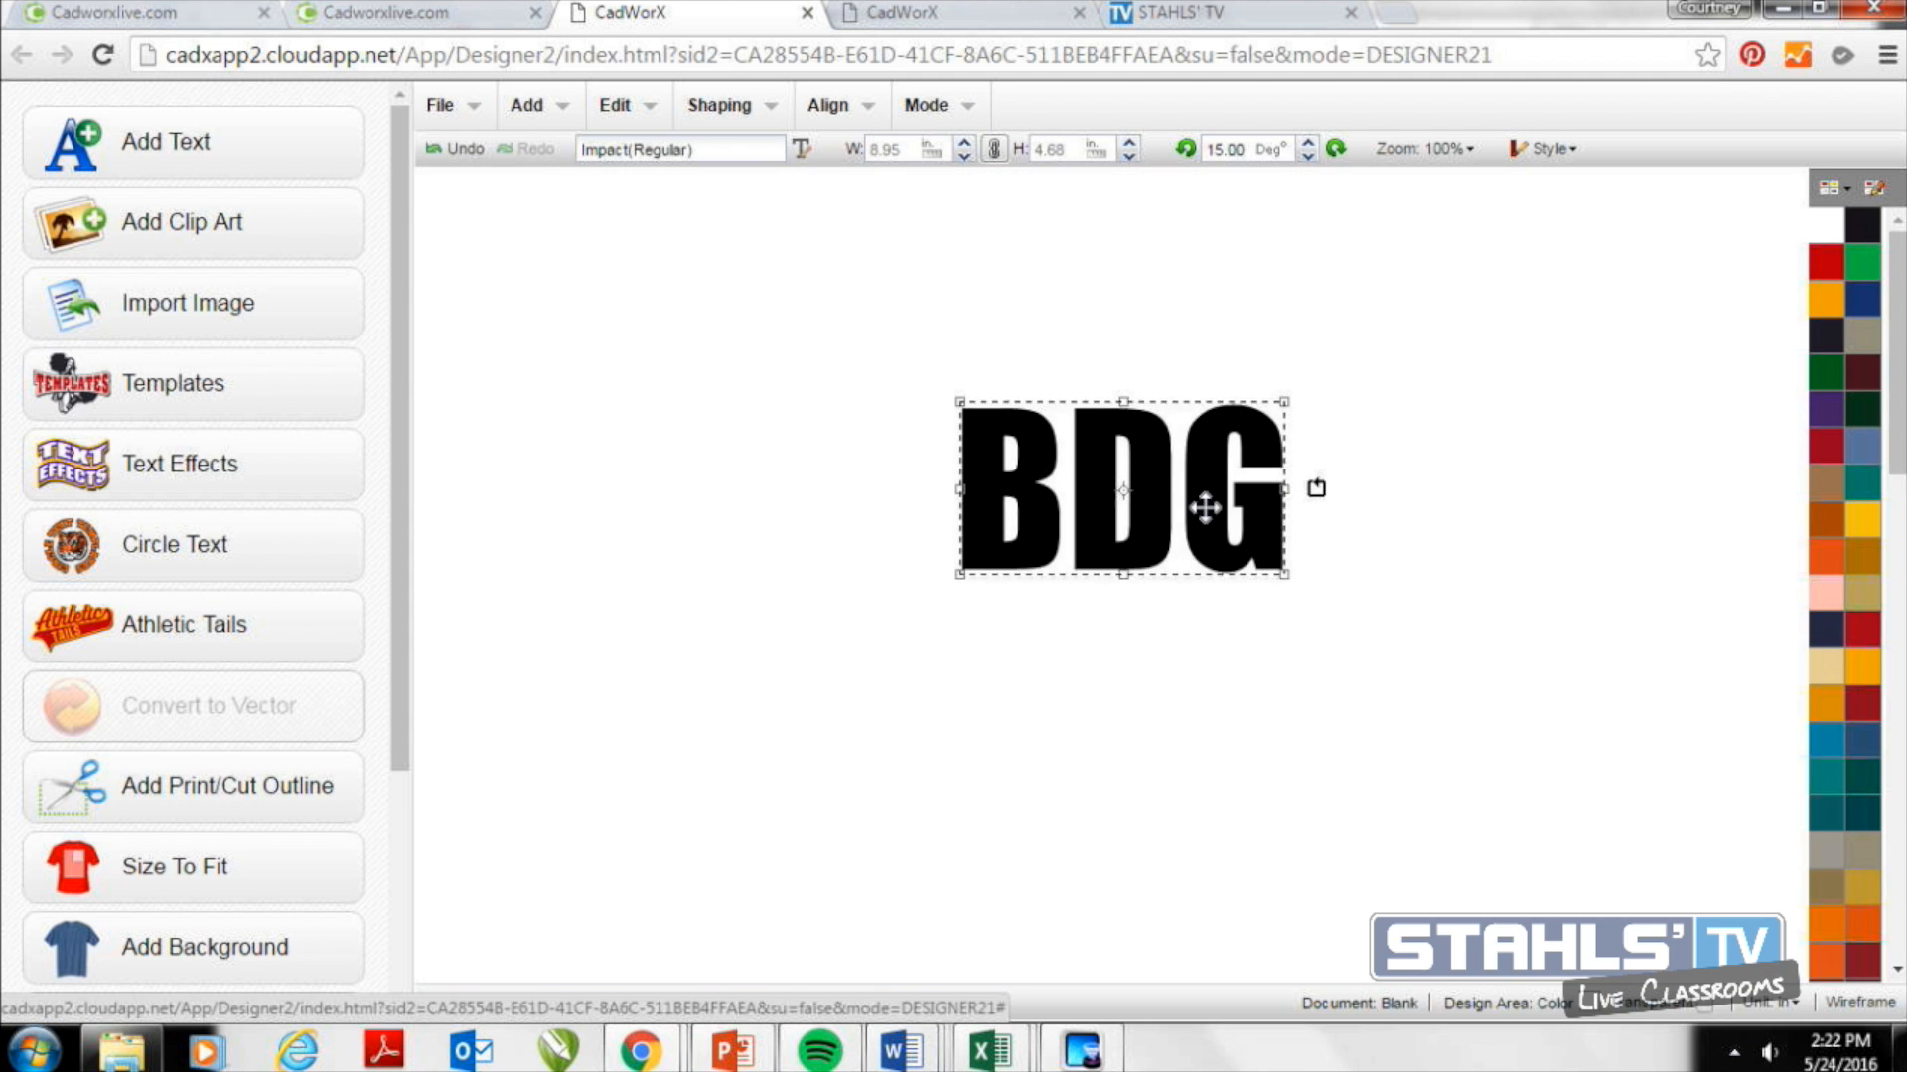
pyautogui.click(1251, 703)
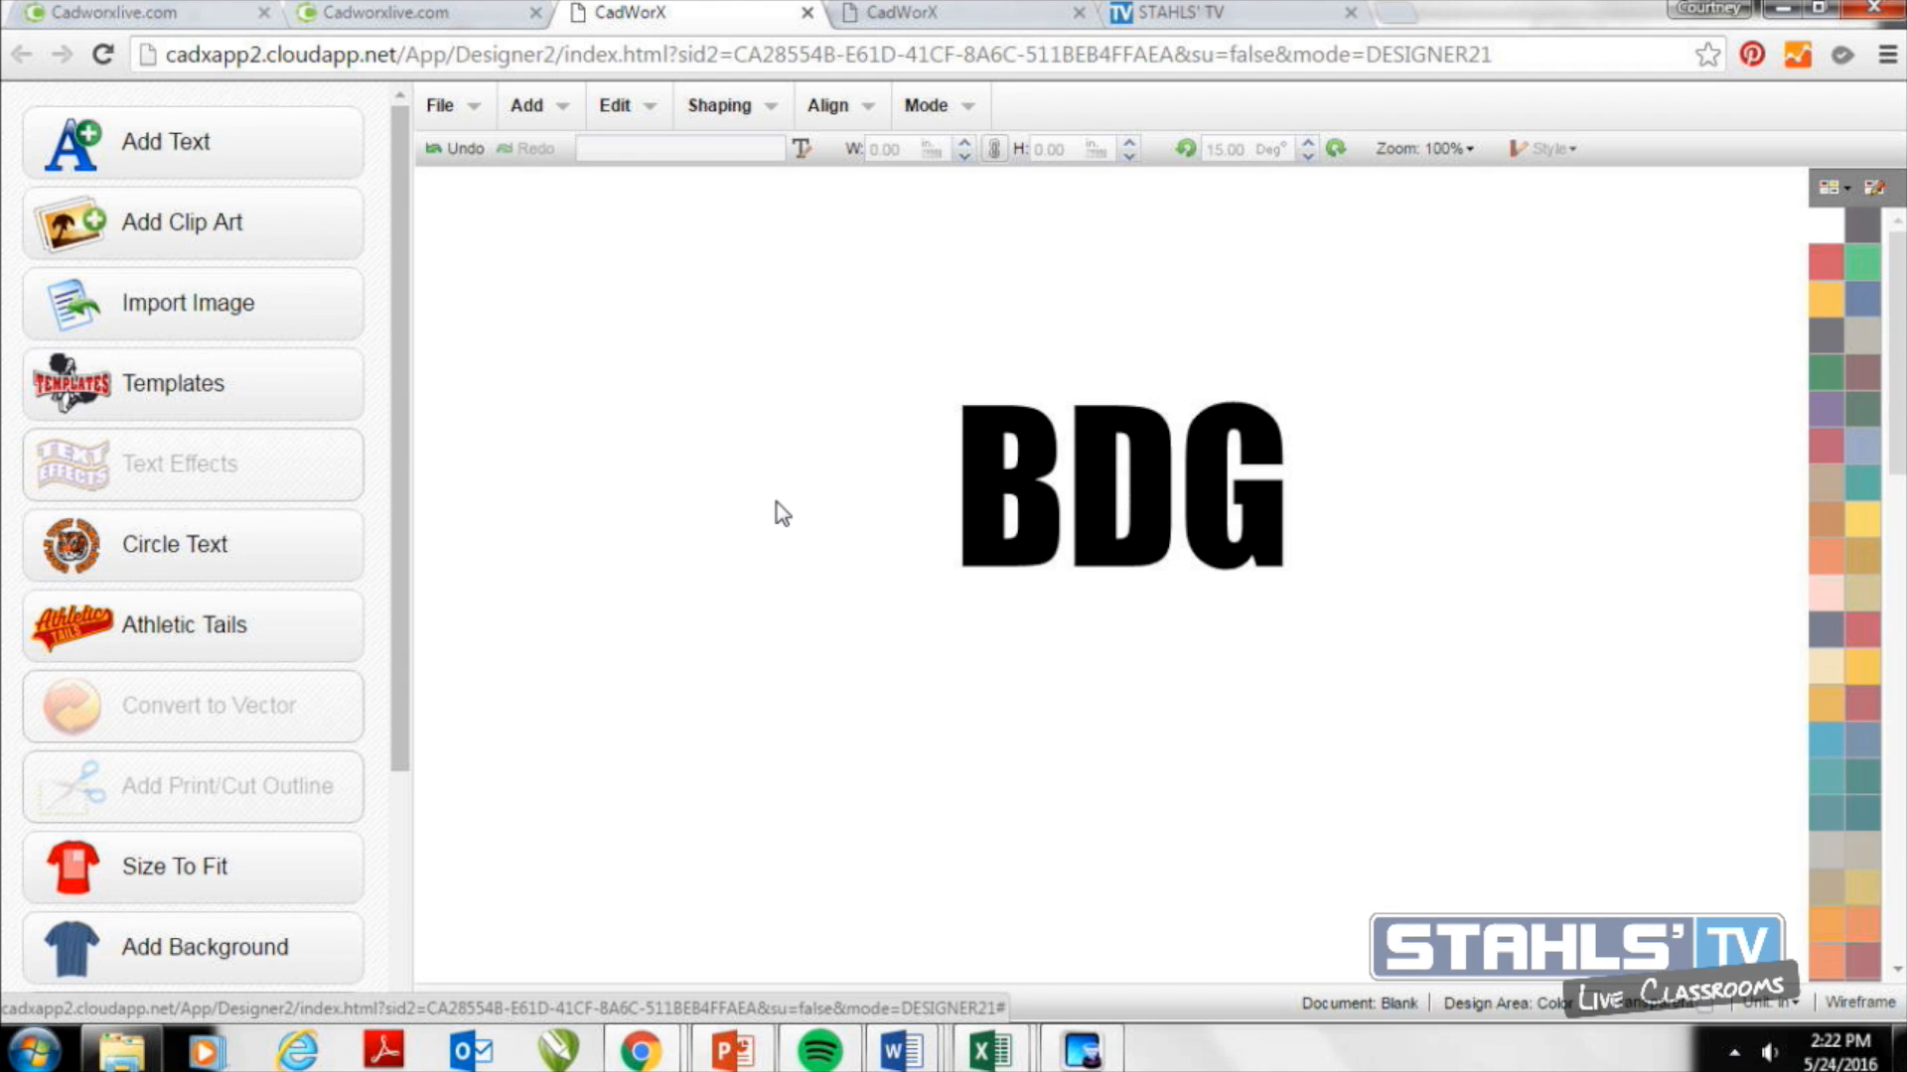
pyautogui.click(355, 250)
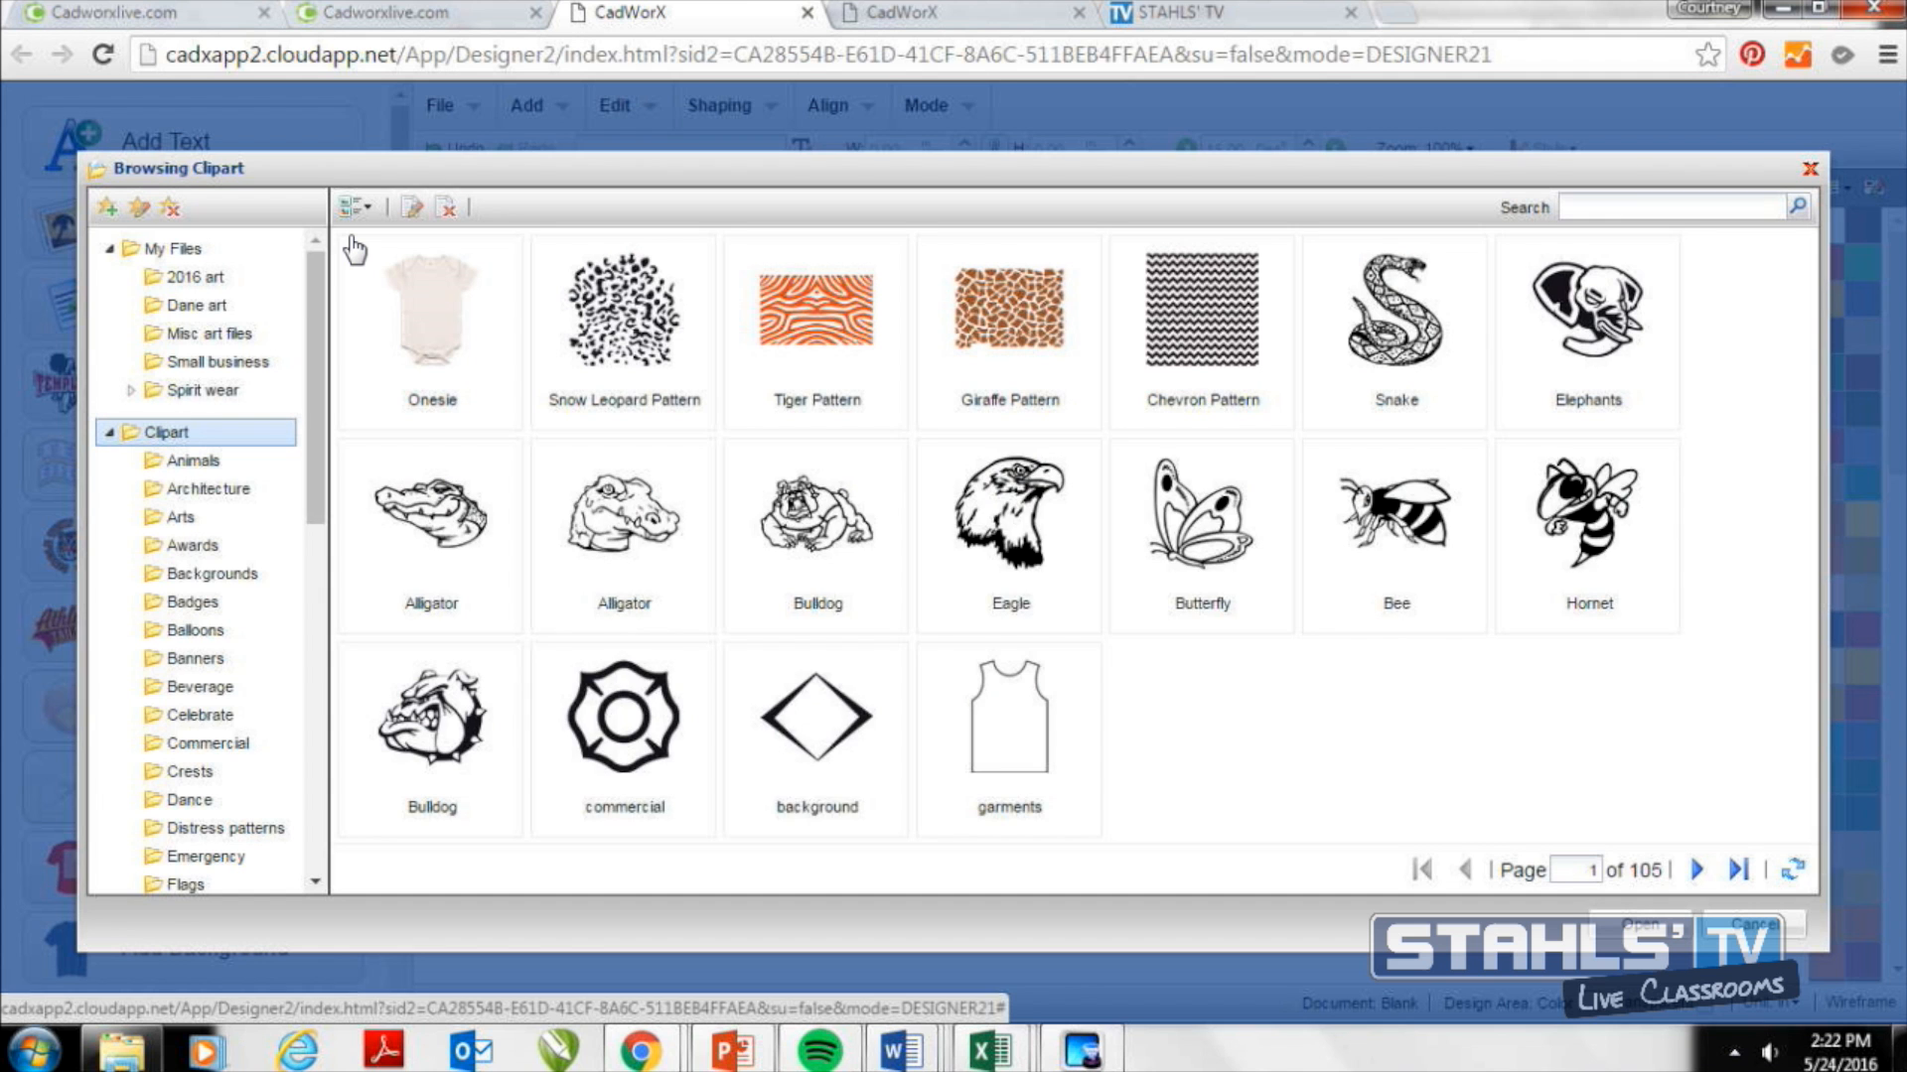
pyautogui.moveTo(307, 329)
pyautogui.mouseDown()
pyautogui.moveTo(318, 606)
pyautogui.moveTo(328, 342)
pyautogui.mouseUp()
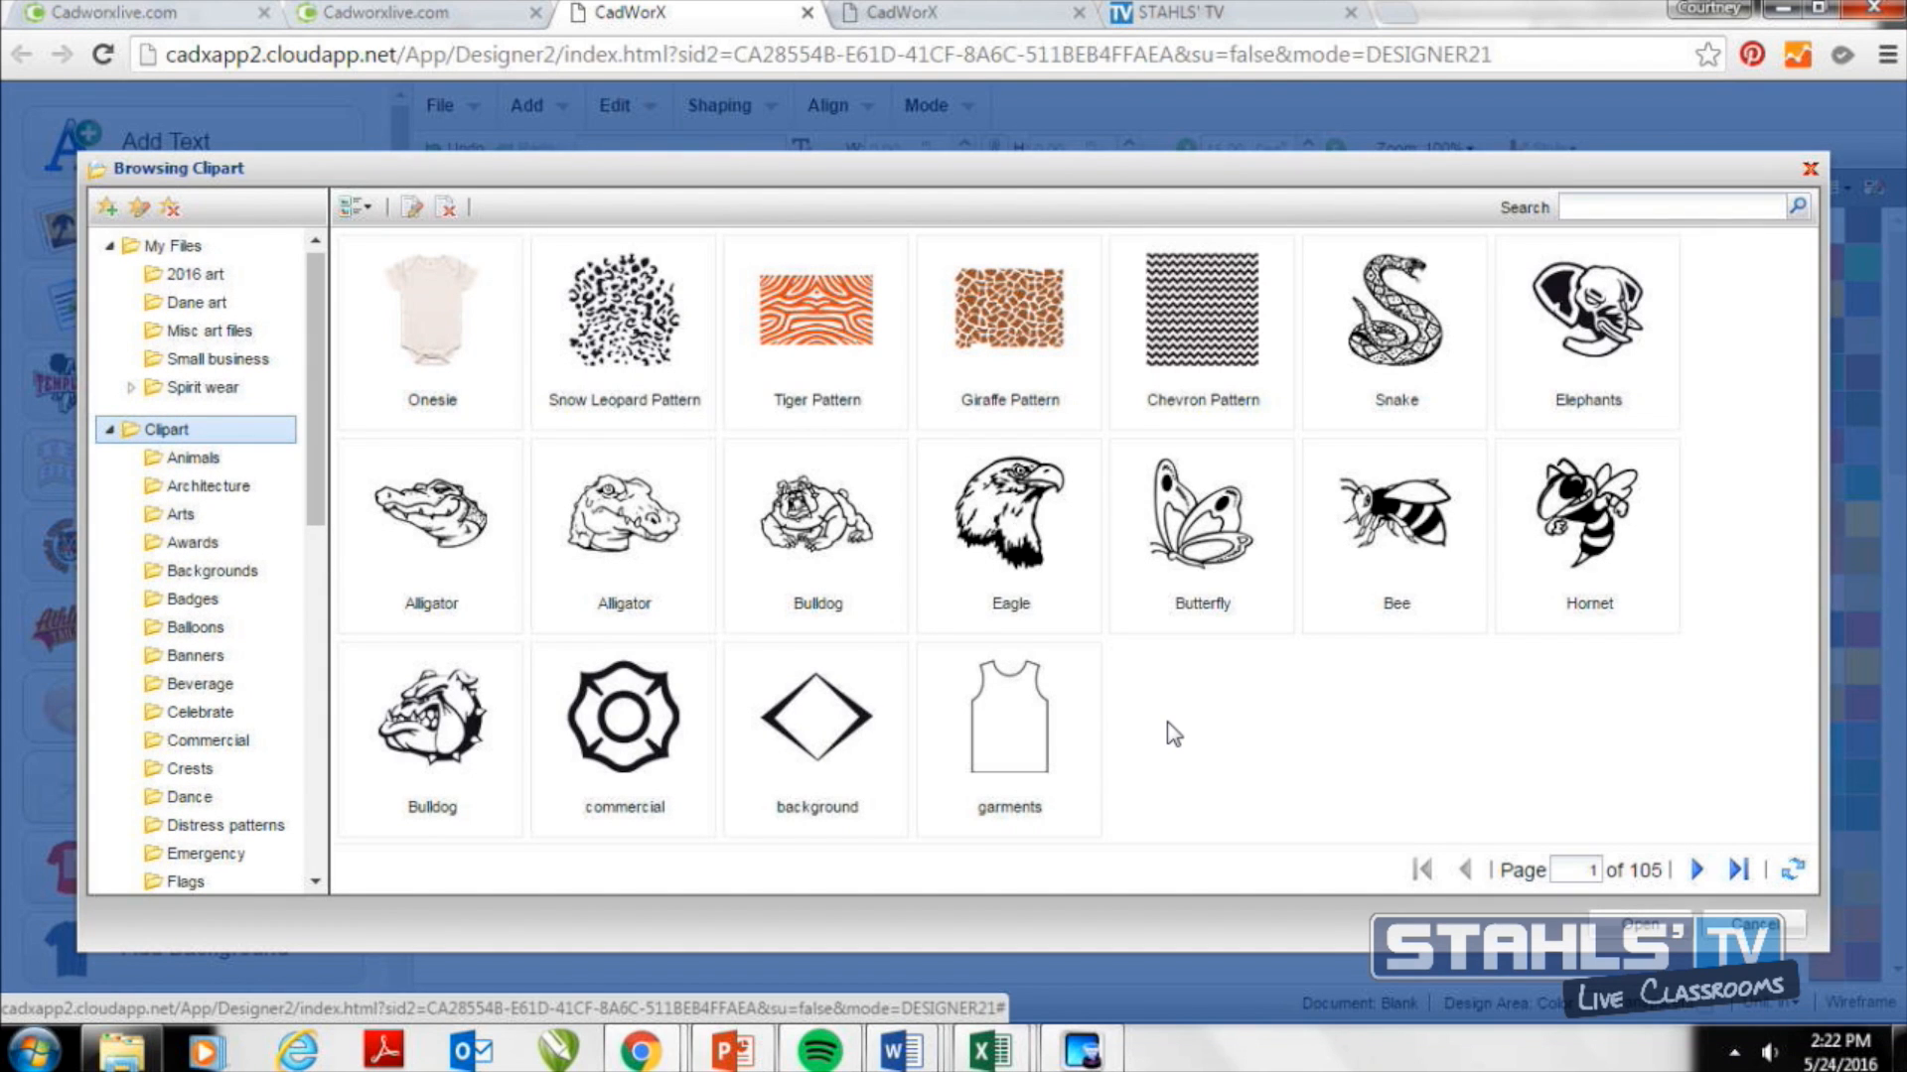
pyautogui.click(1755, 931)
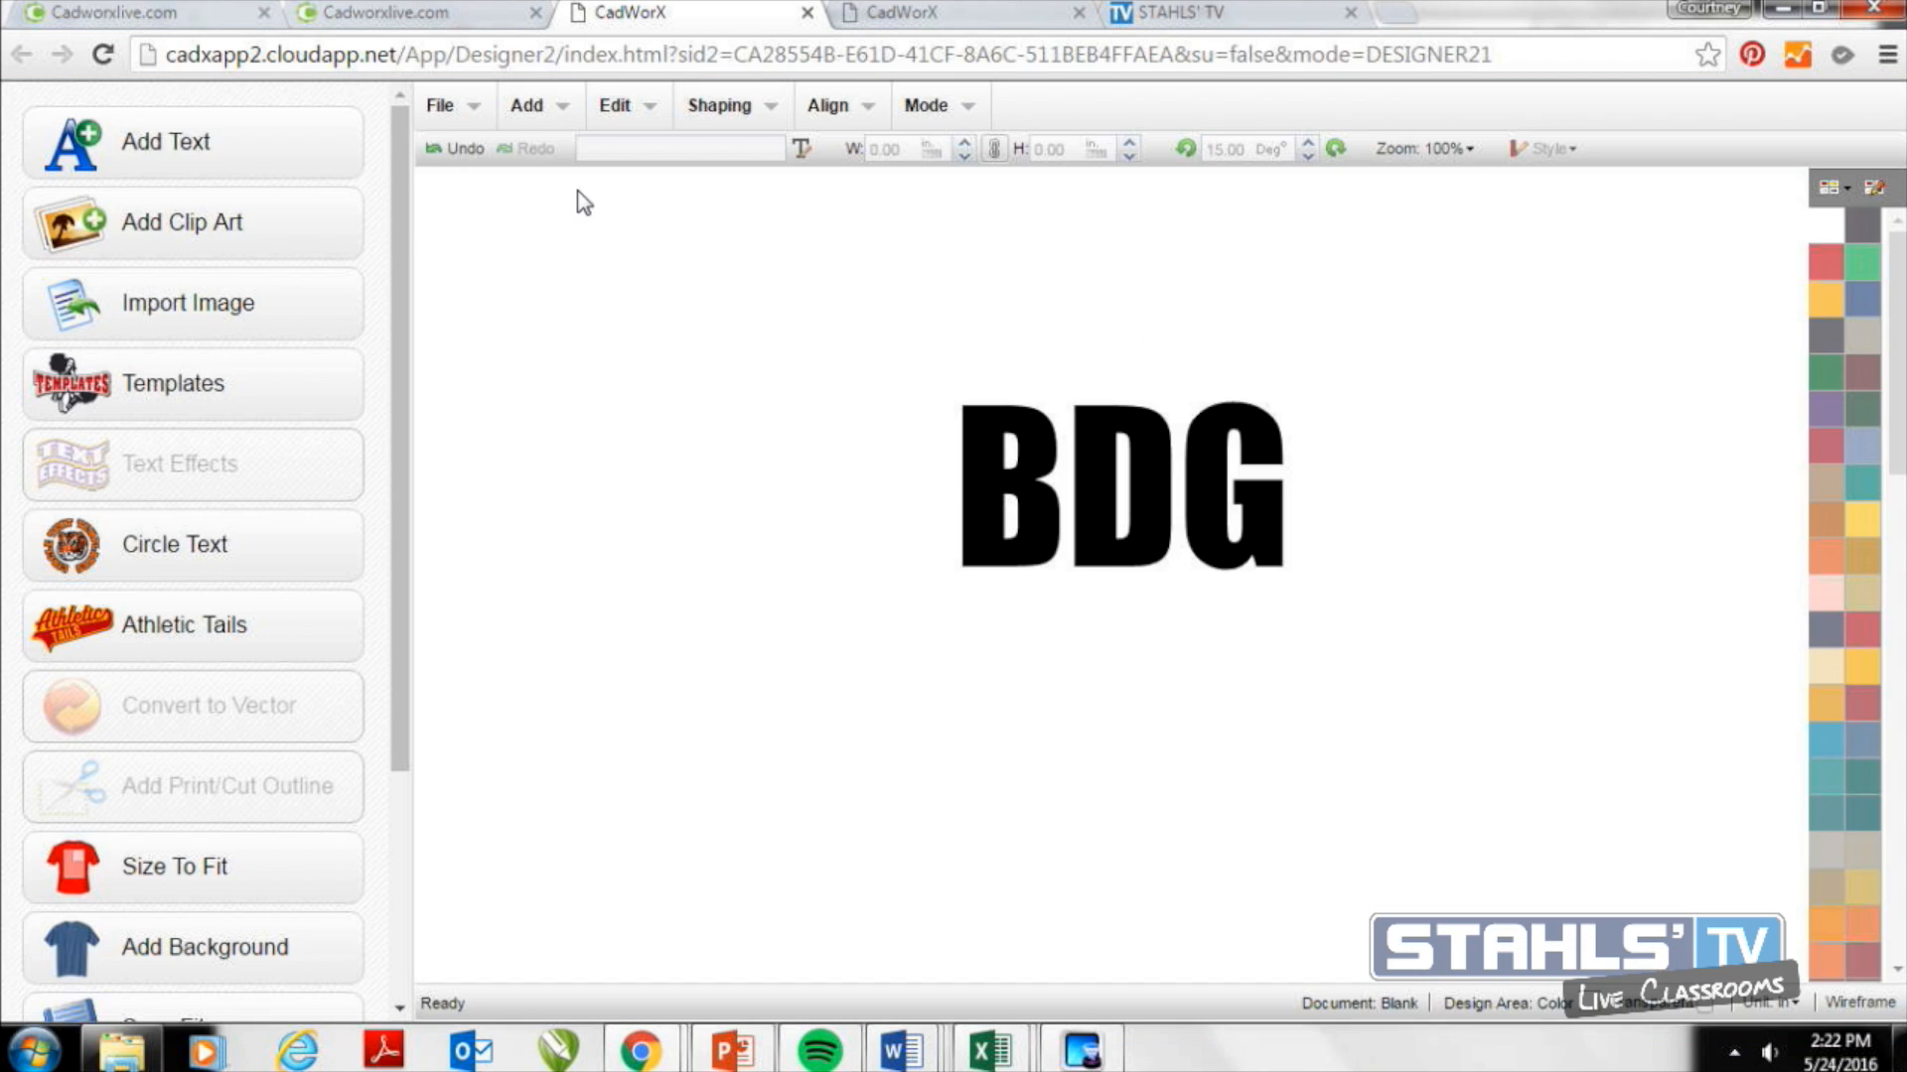
pyautogui.click(471, 121)
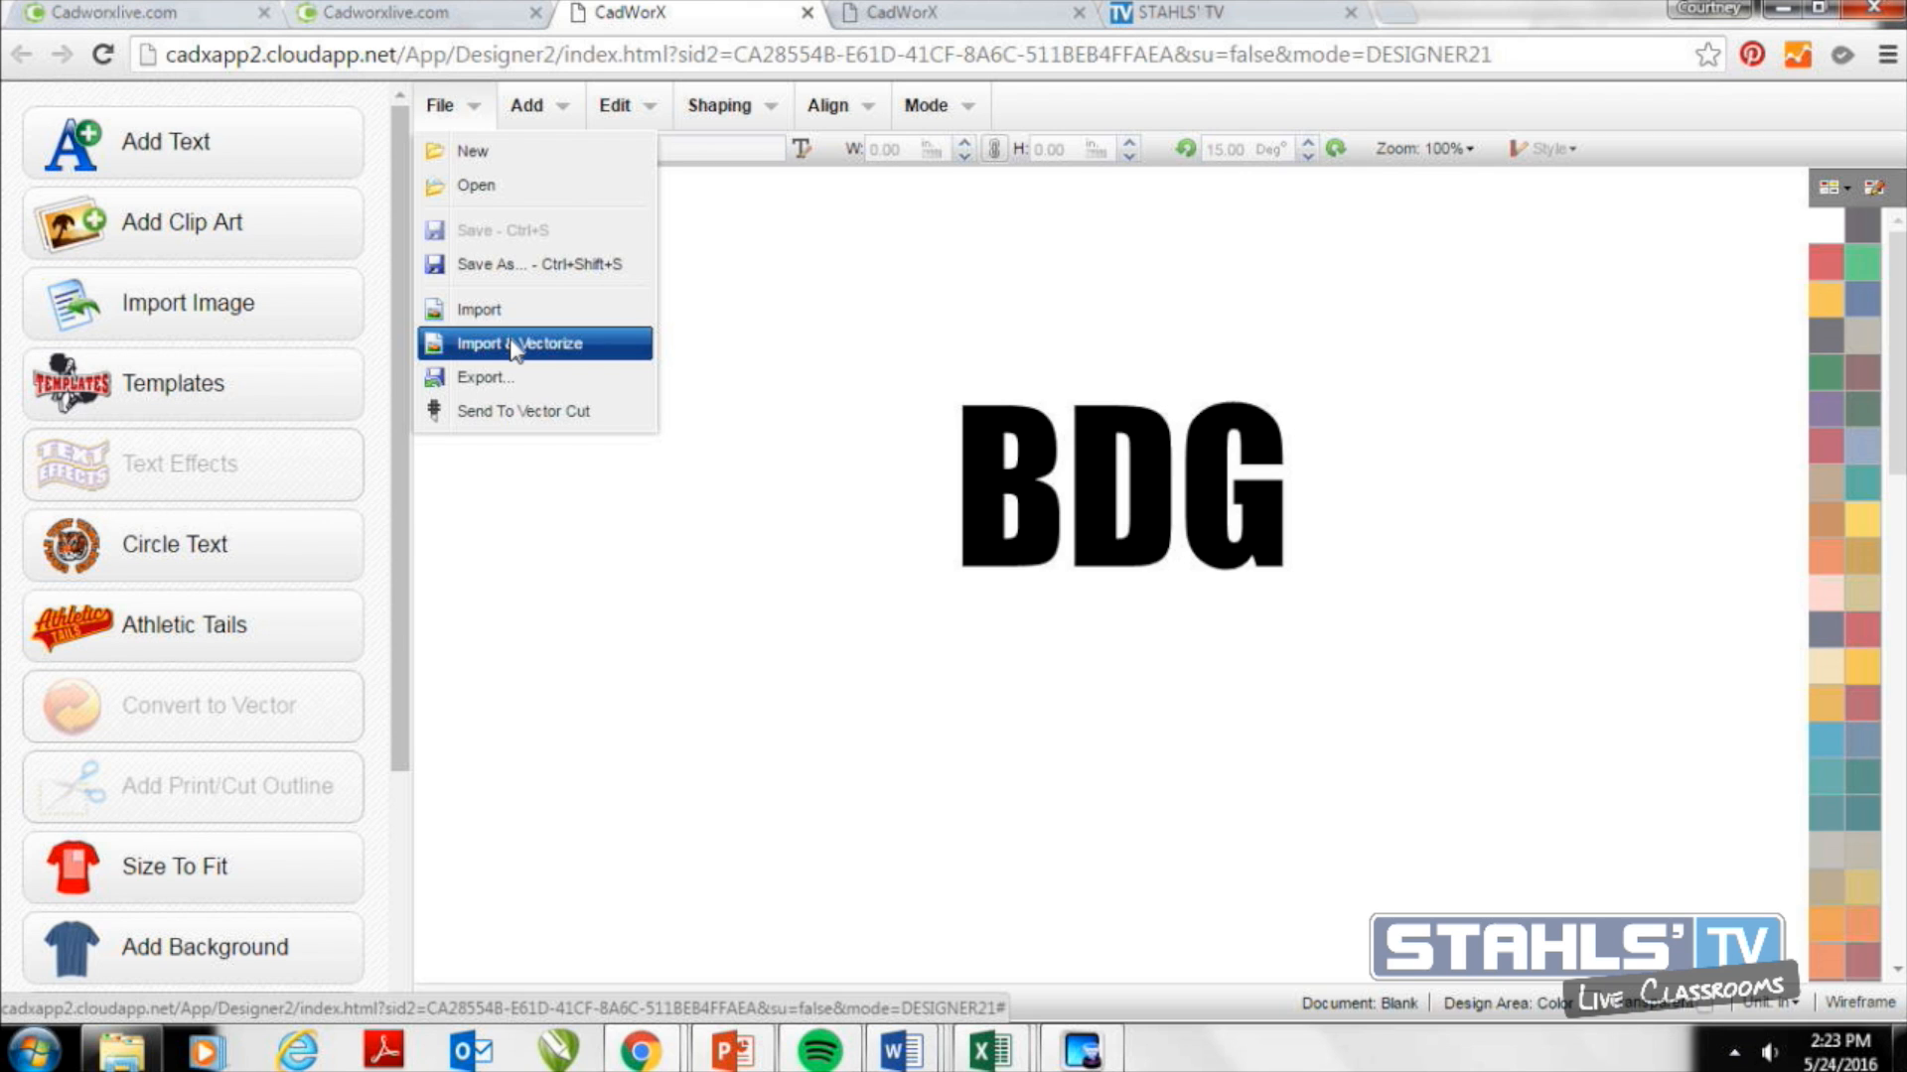
pyautogui.click(796, 264)
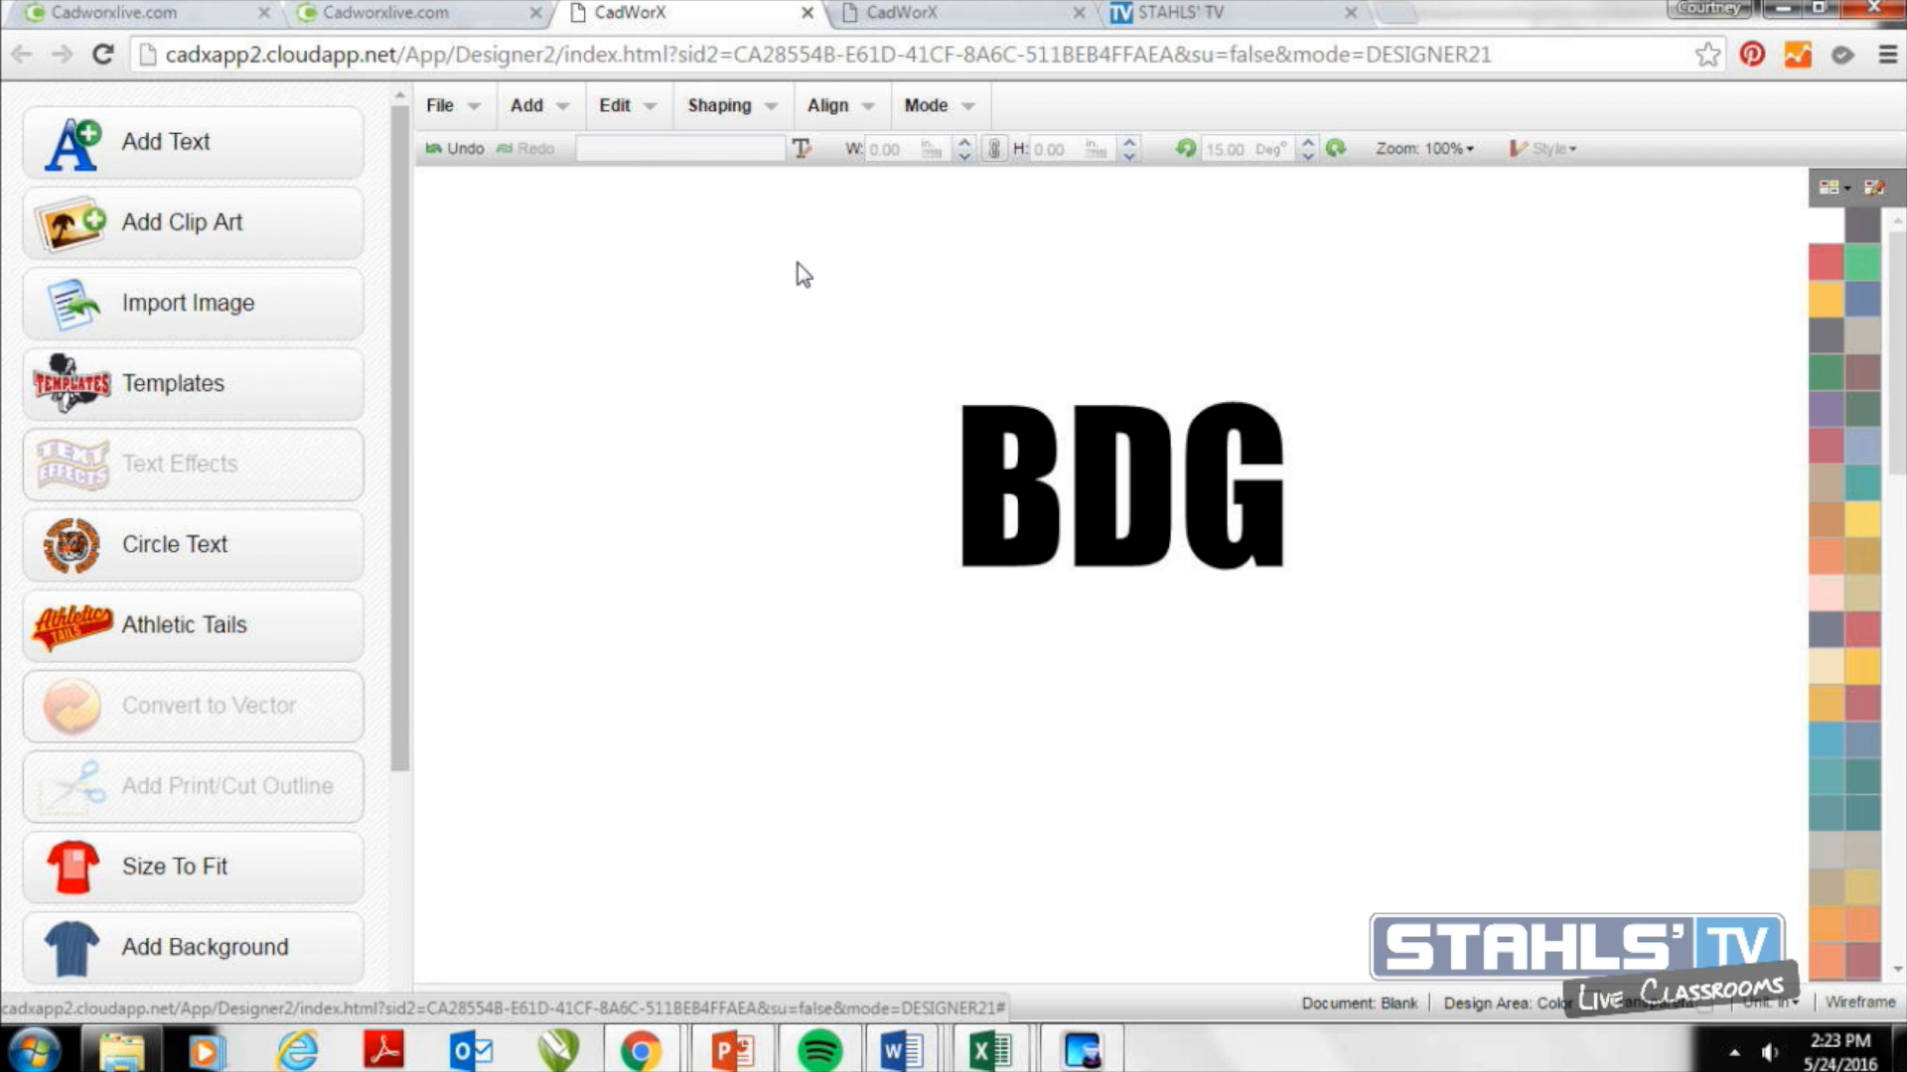
# Open the clip art library to choose artwork for the BDG design.
pyautogui.click(249, 256)
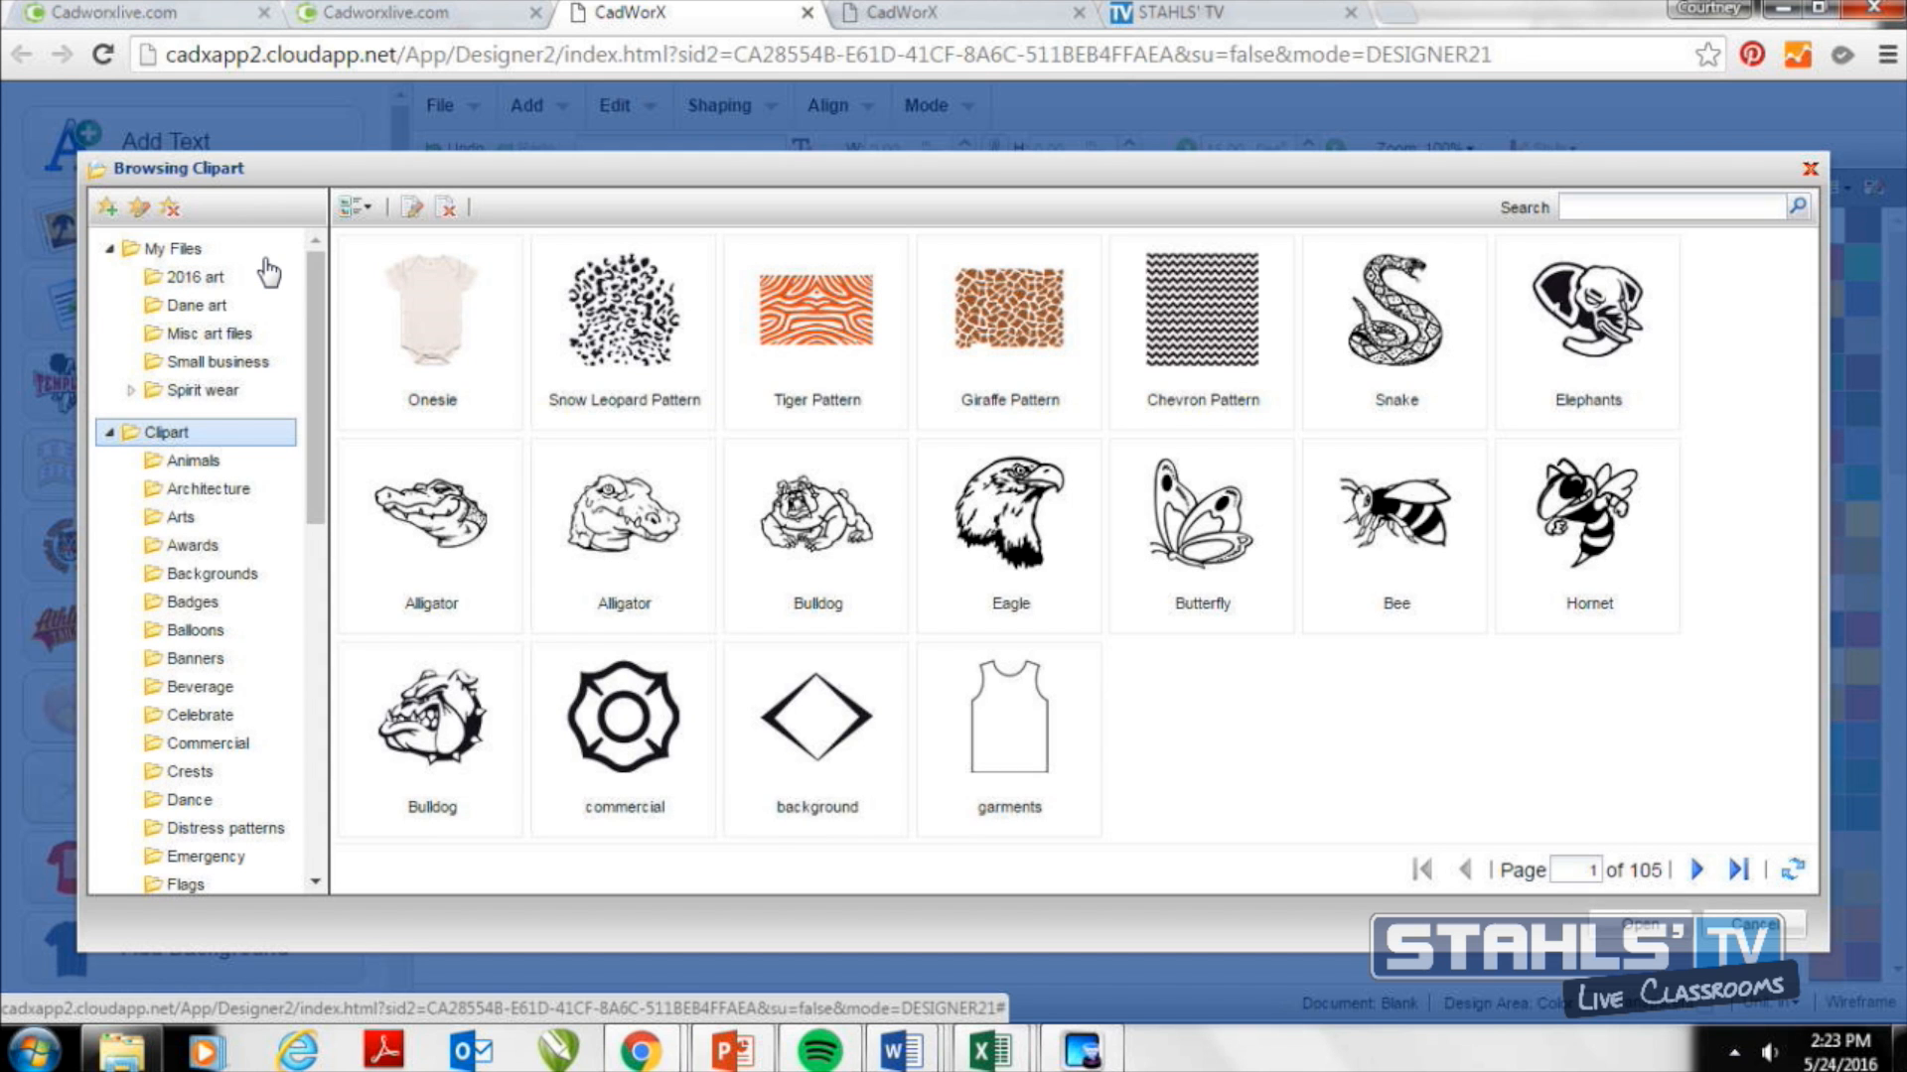
# Insert the Dance Team clip art from the Dane art folder and position it over the lower half of the BDG text.
pyautogui.click(199, 334)
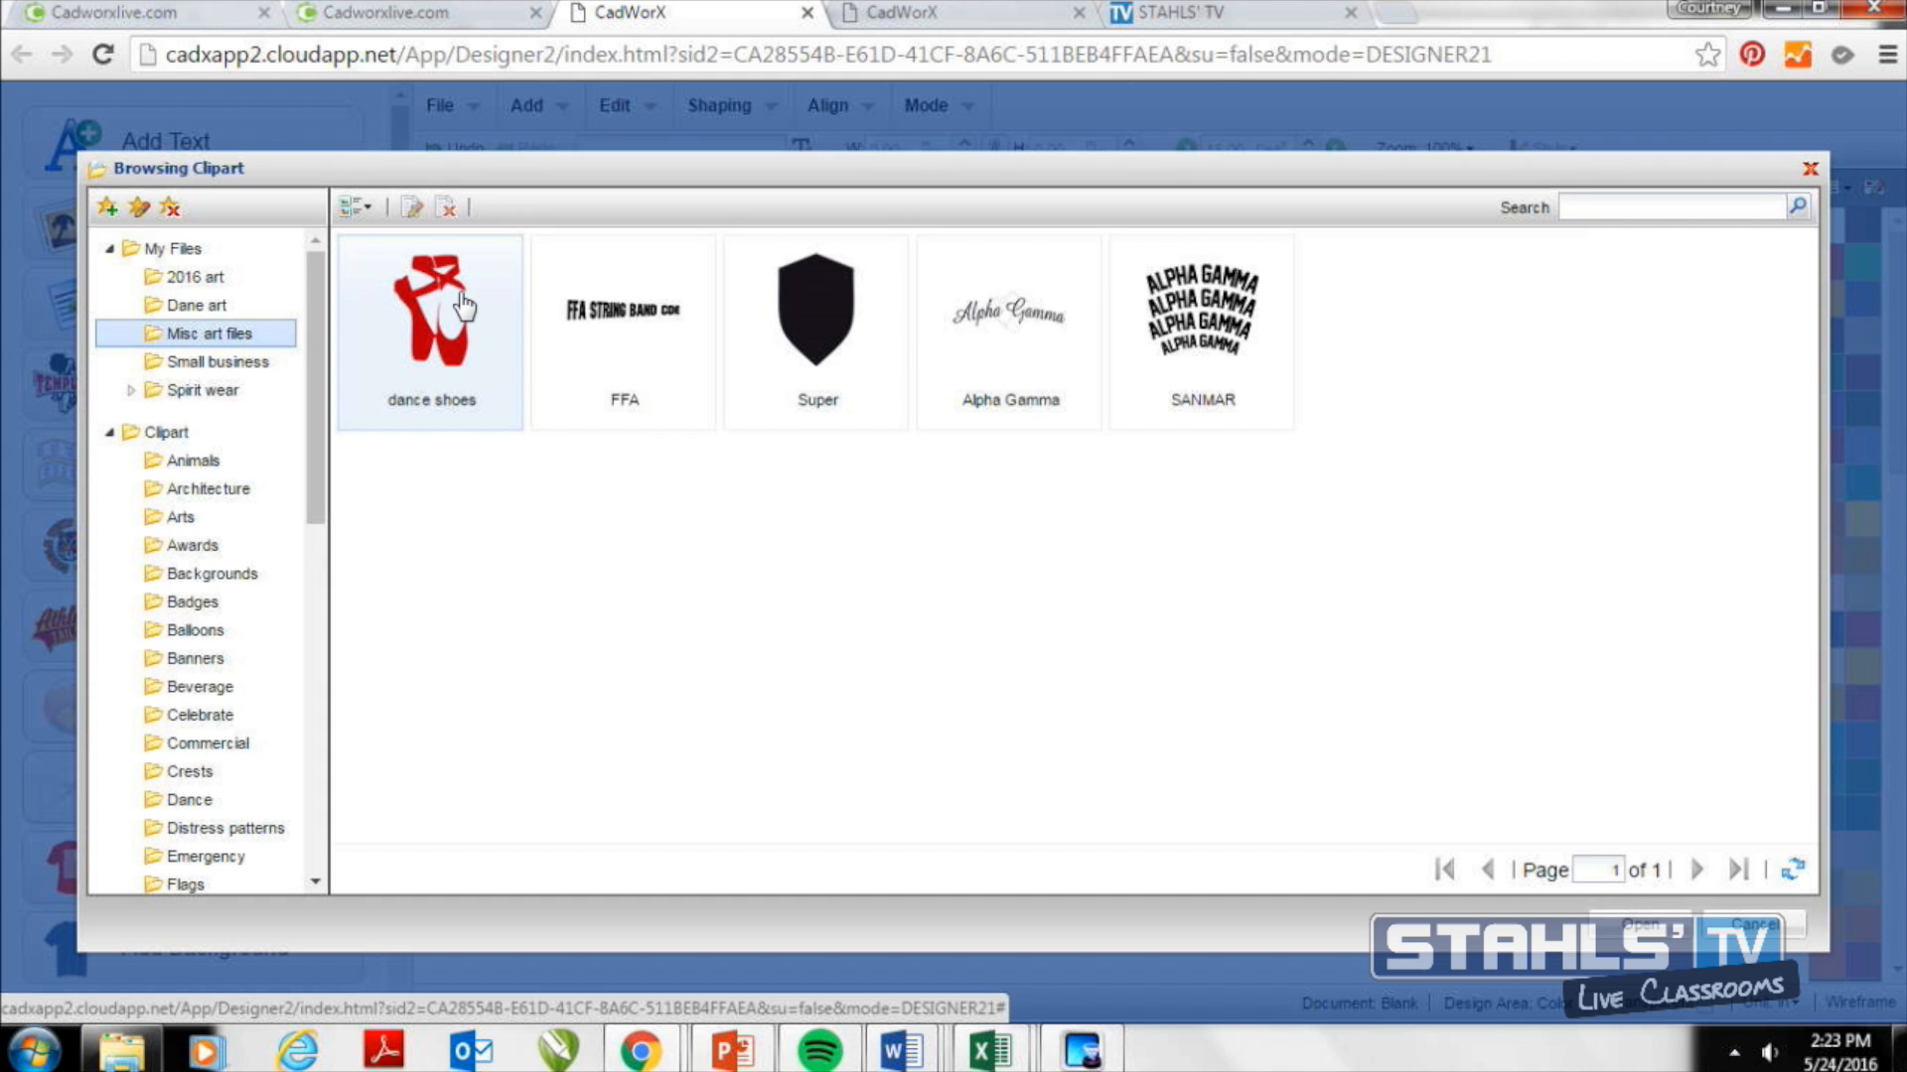
pyautogui.click(255, 306)
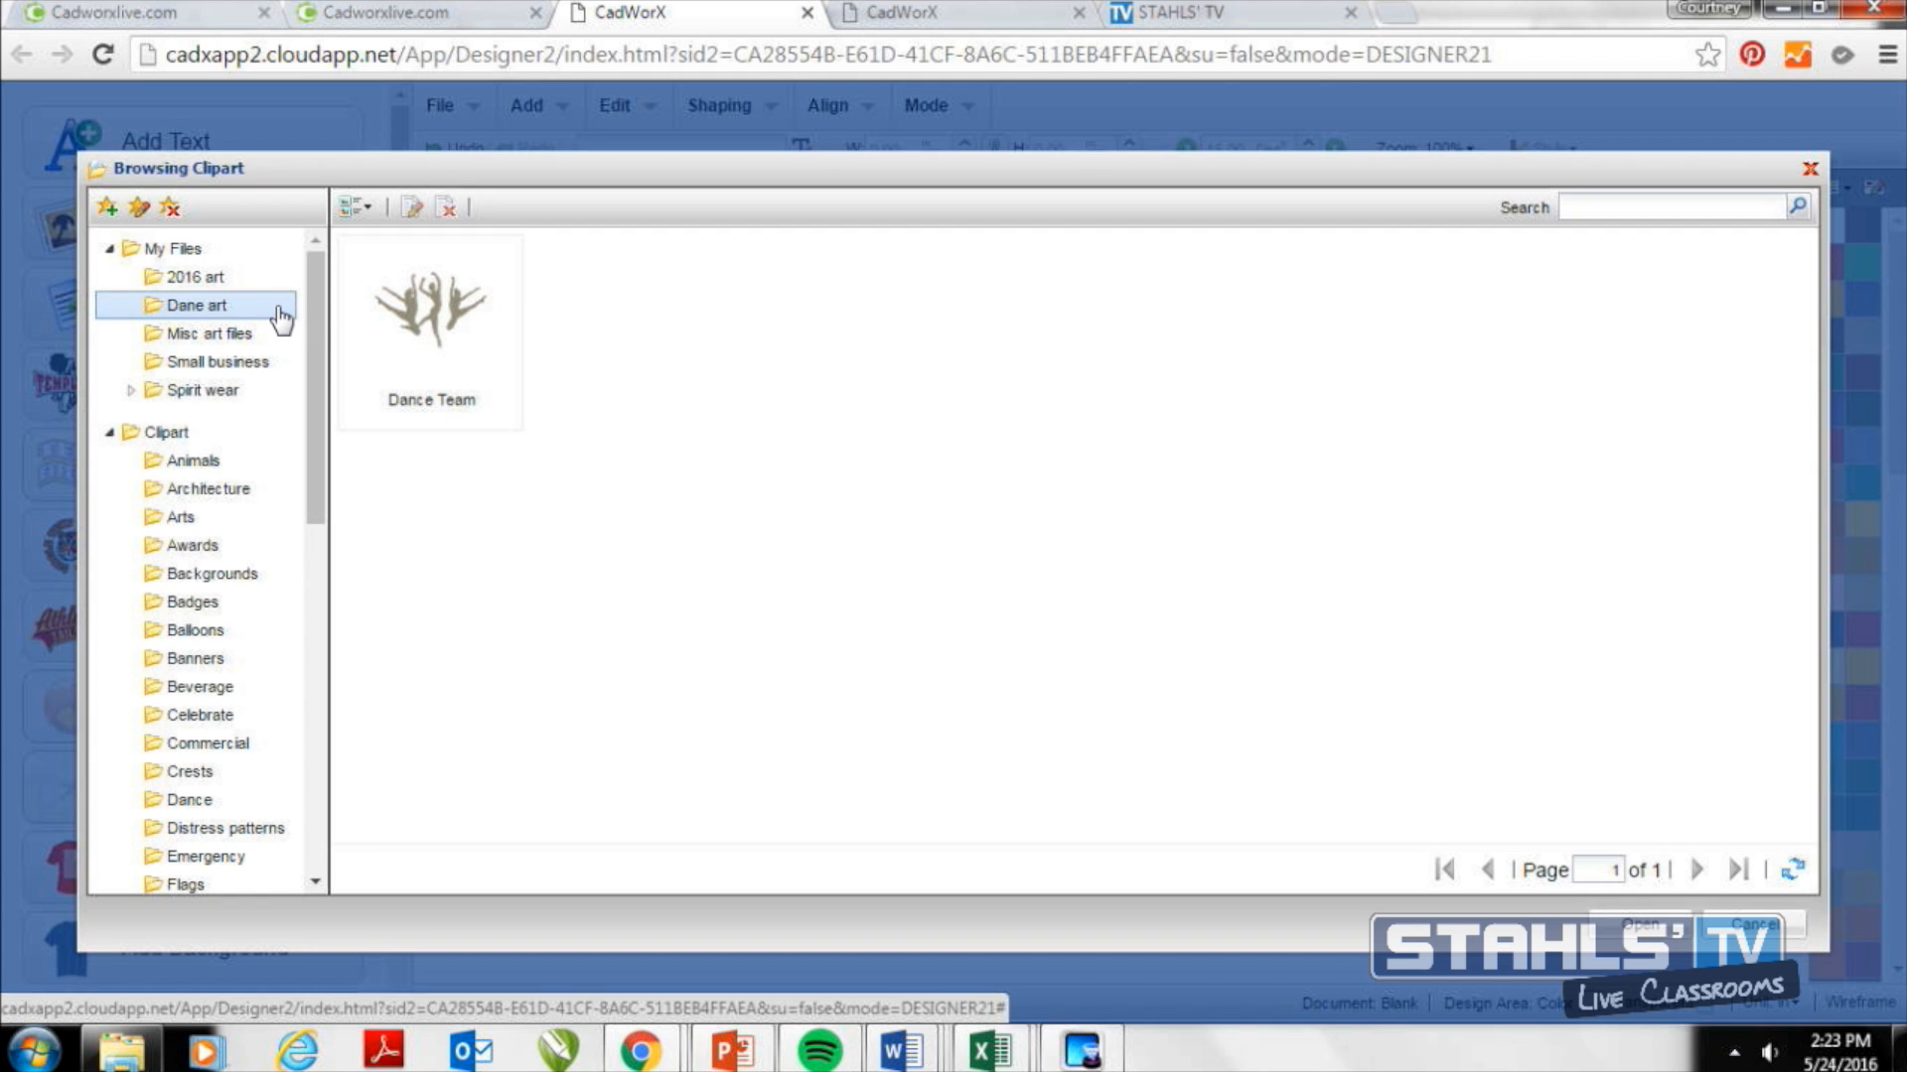
pyautogui.doubleClick(443, 388)
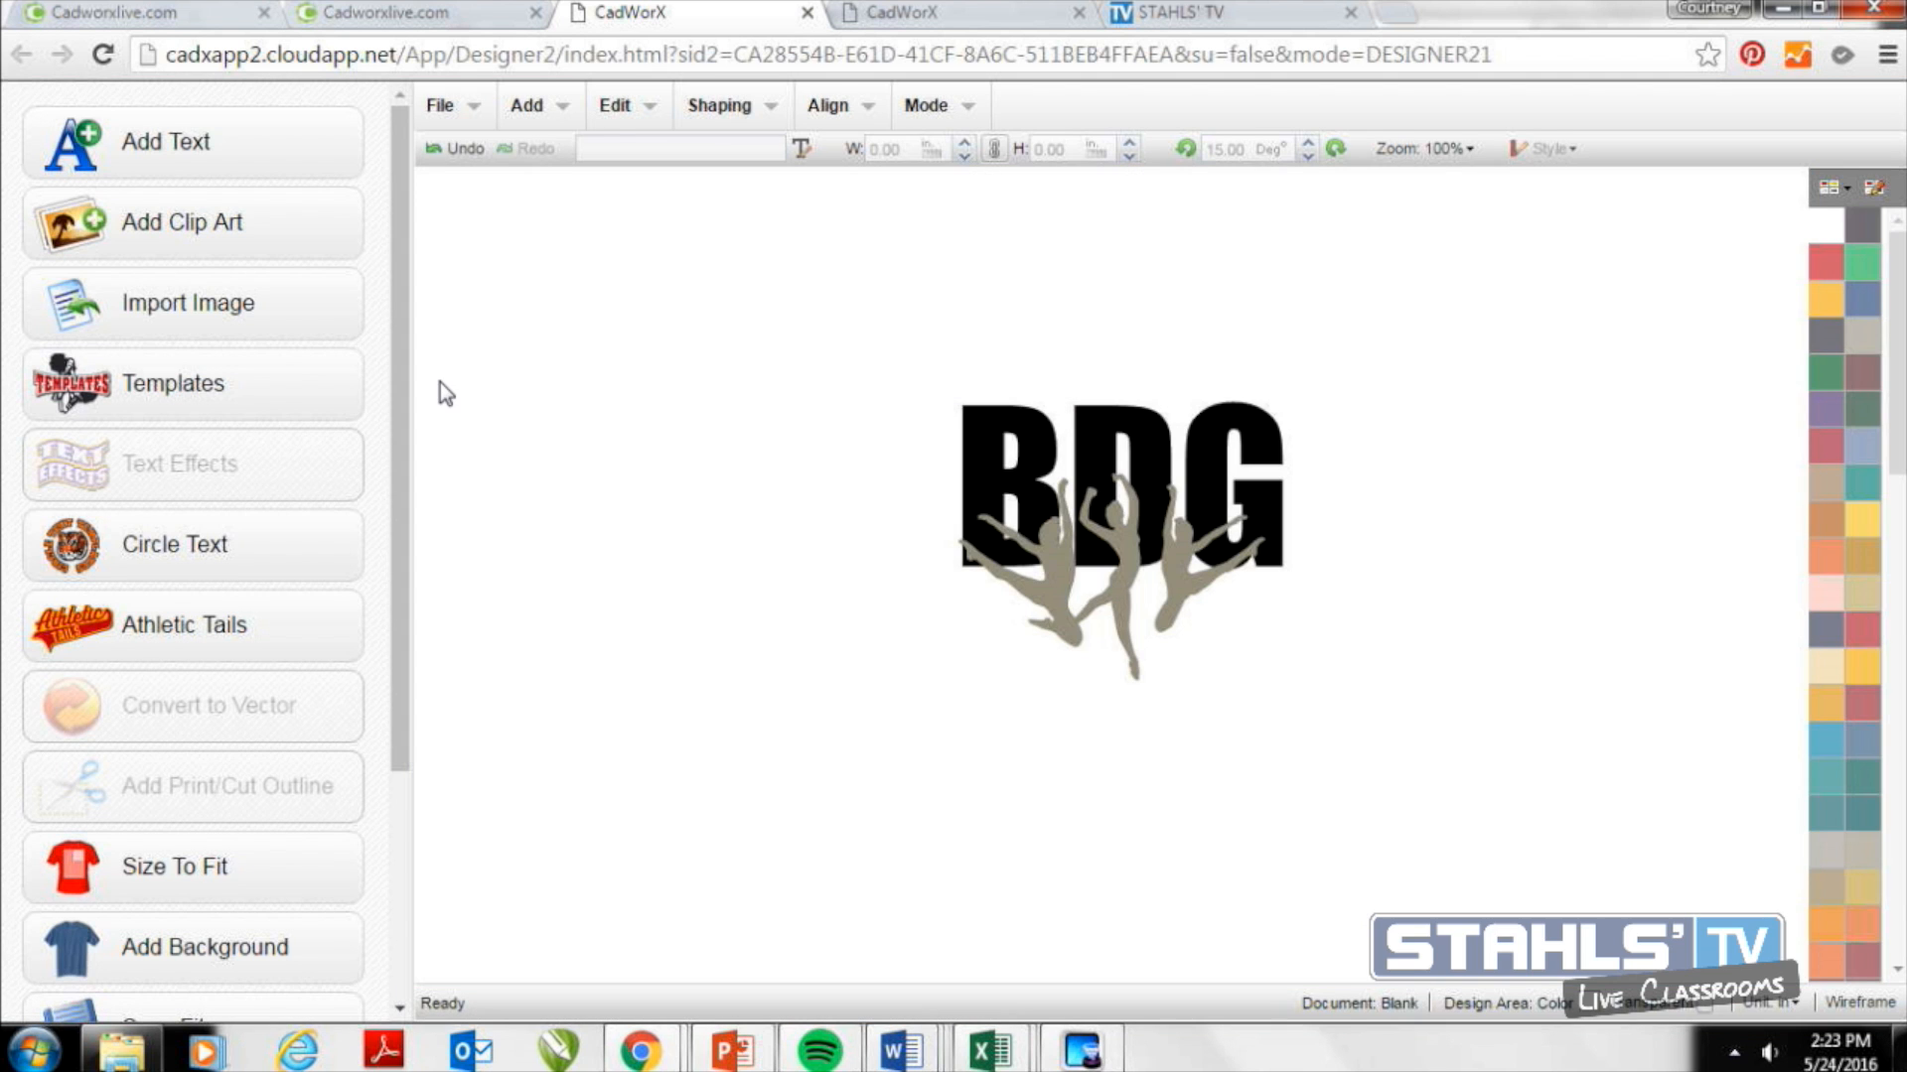
pyautogui.moveTo(951, 467); pyautogui.dragTo(906, 438)
pyautogui.moveTo(1158, 577); pyautogui.dragTo(1169, 576)
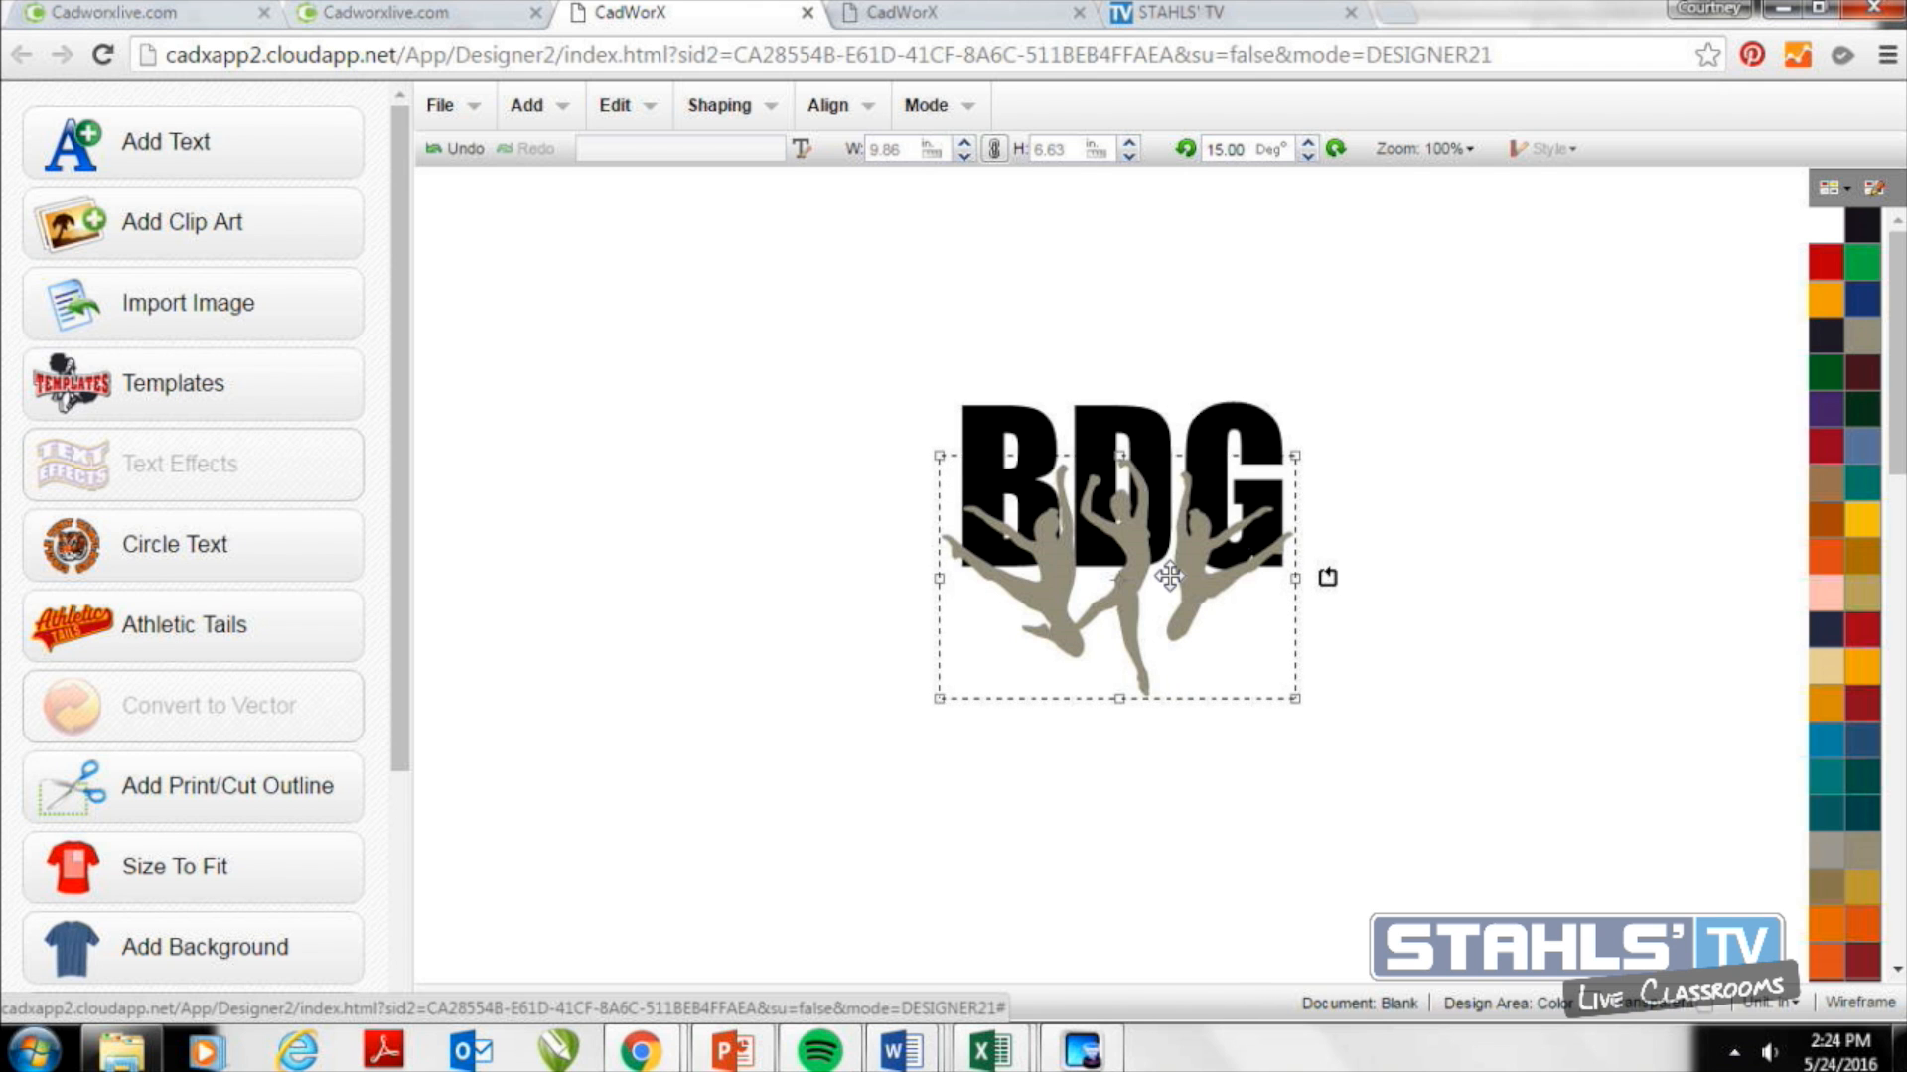
# Add a Large Contour effect to the dancers and fill the contour with solid red.
pyautogui.doubleClick(1168, 576)
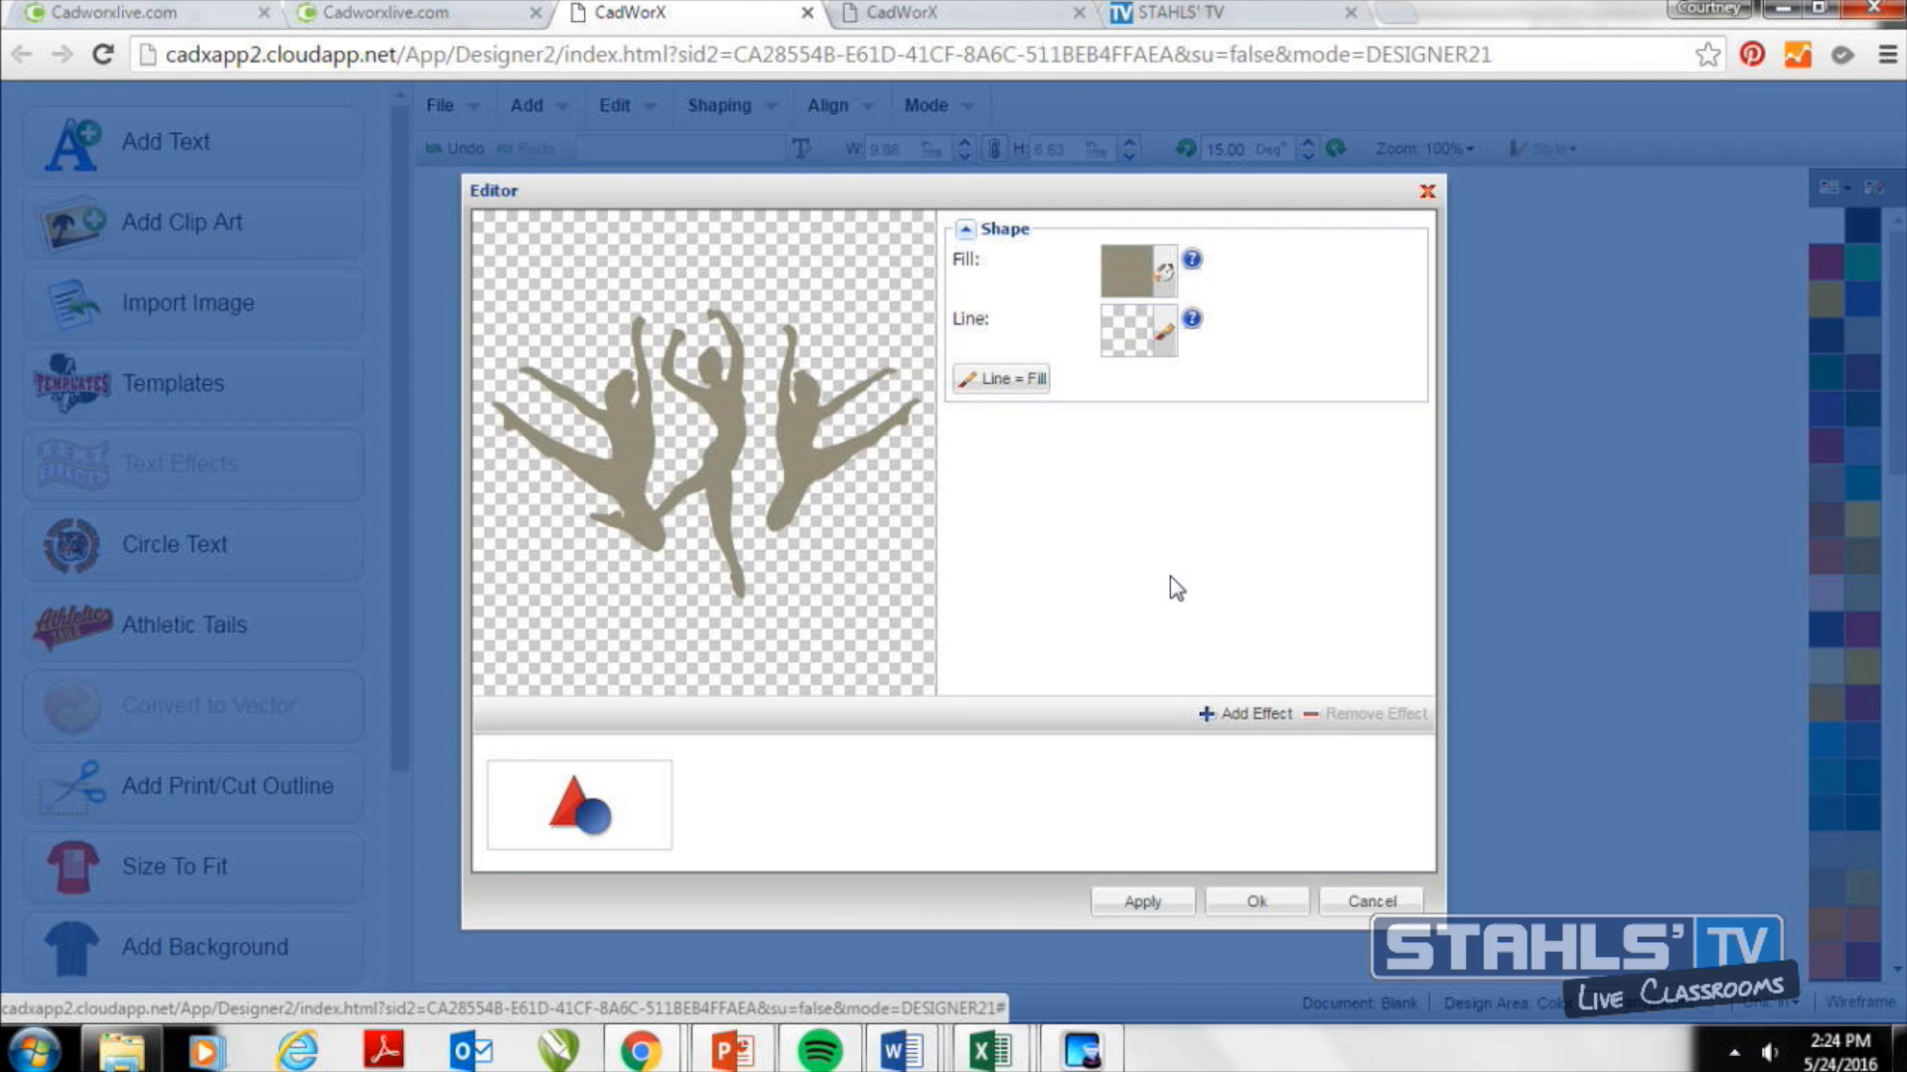
pyautogui.click(1232, 715)
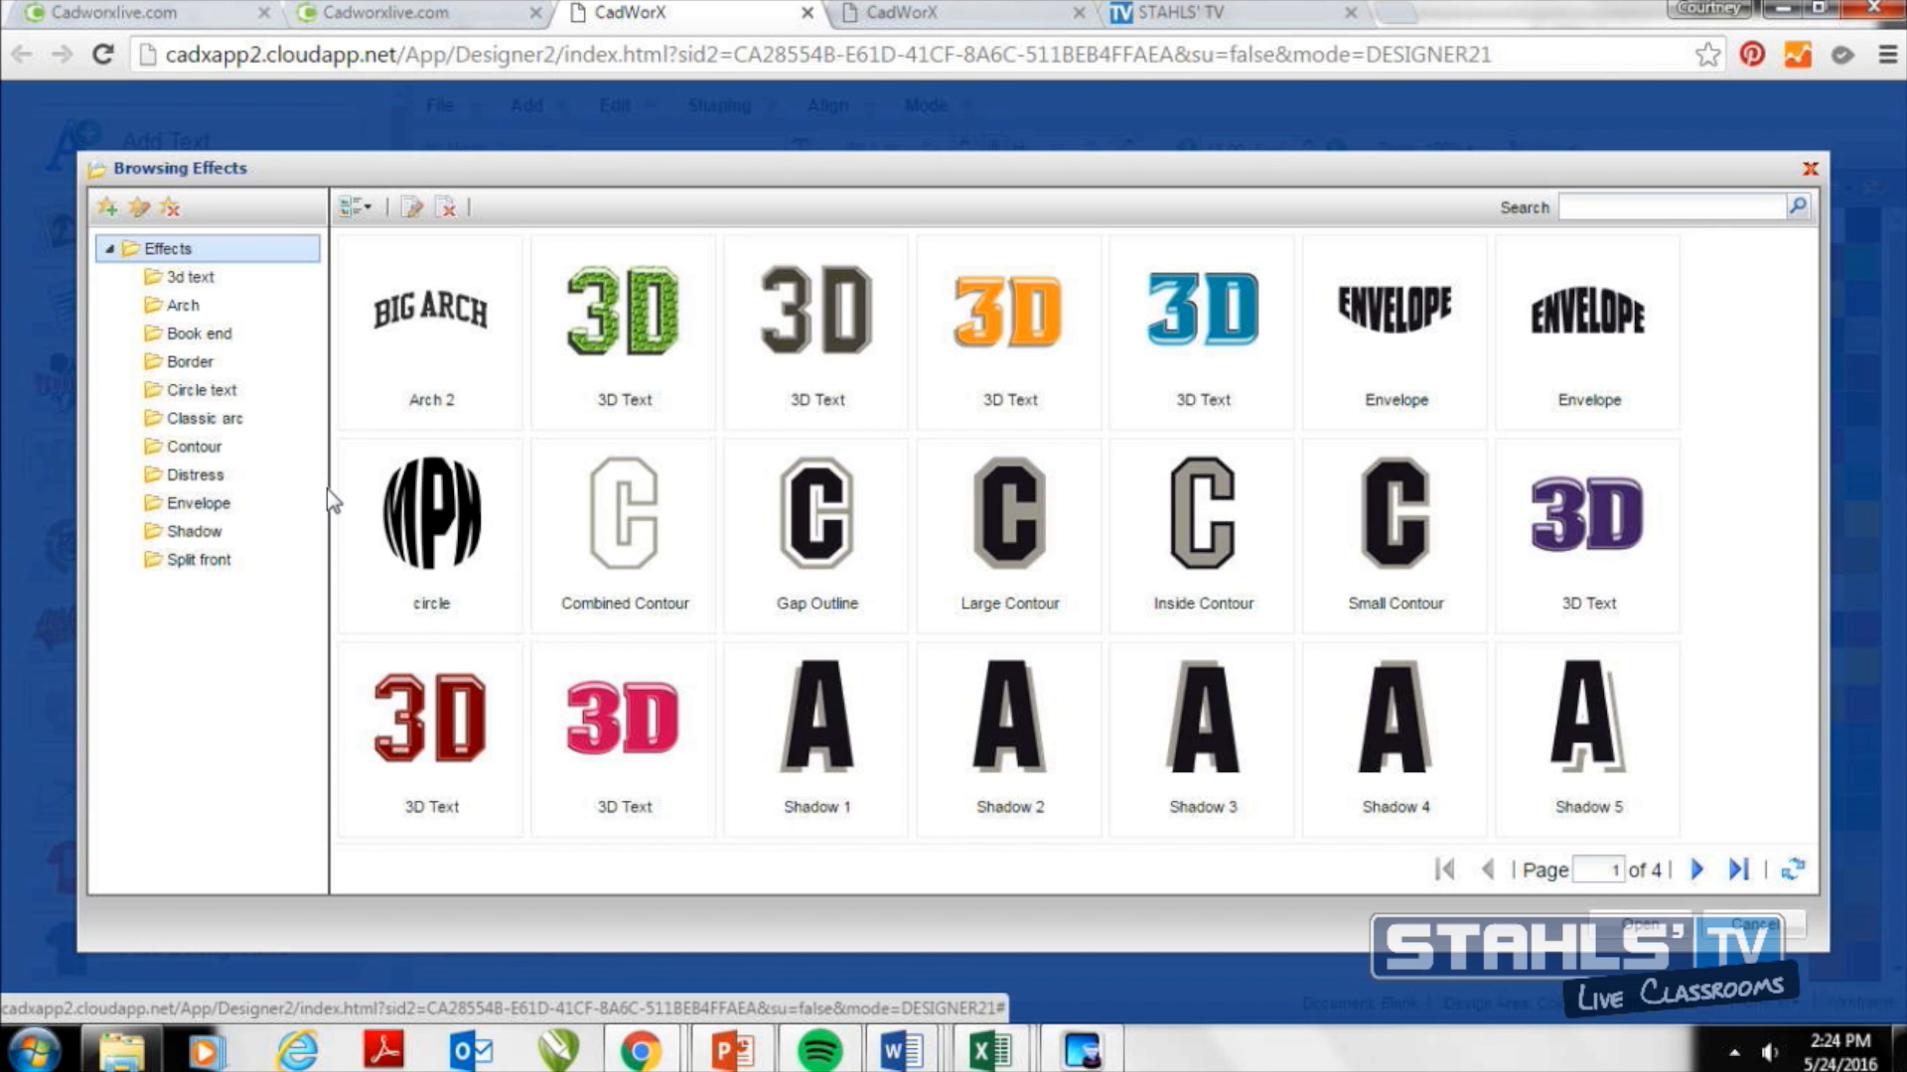
pyautogui.doubleClick(943, 576)
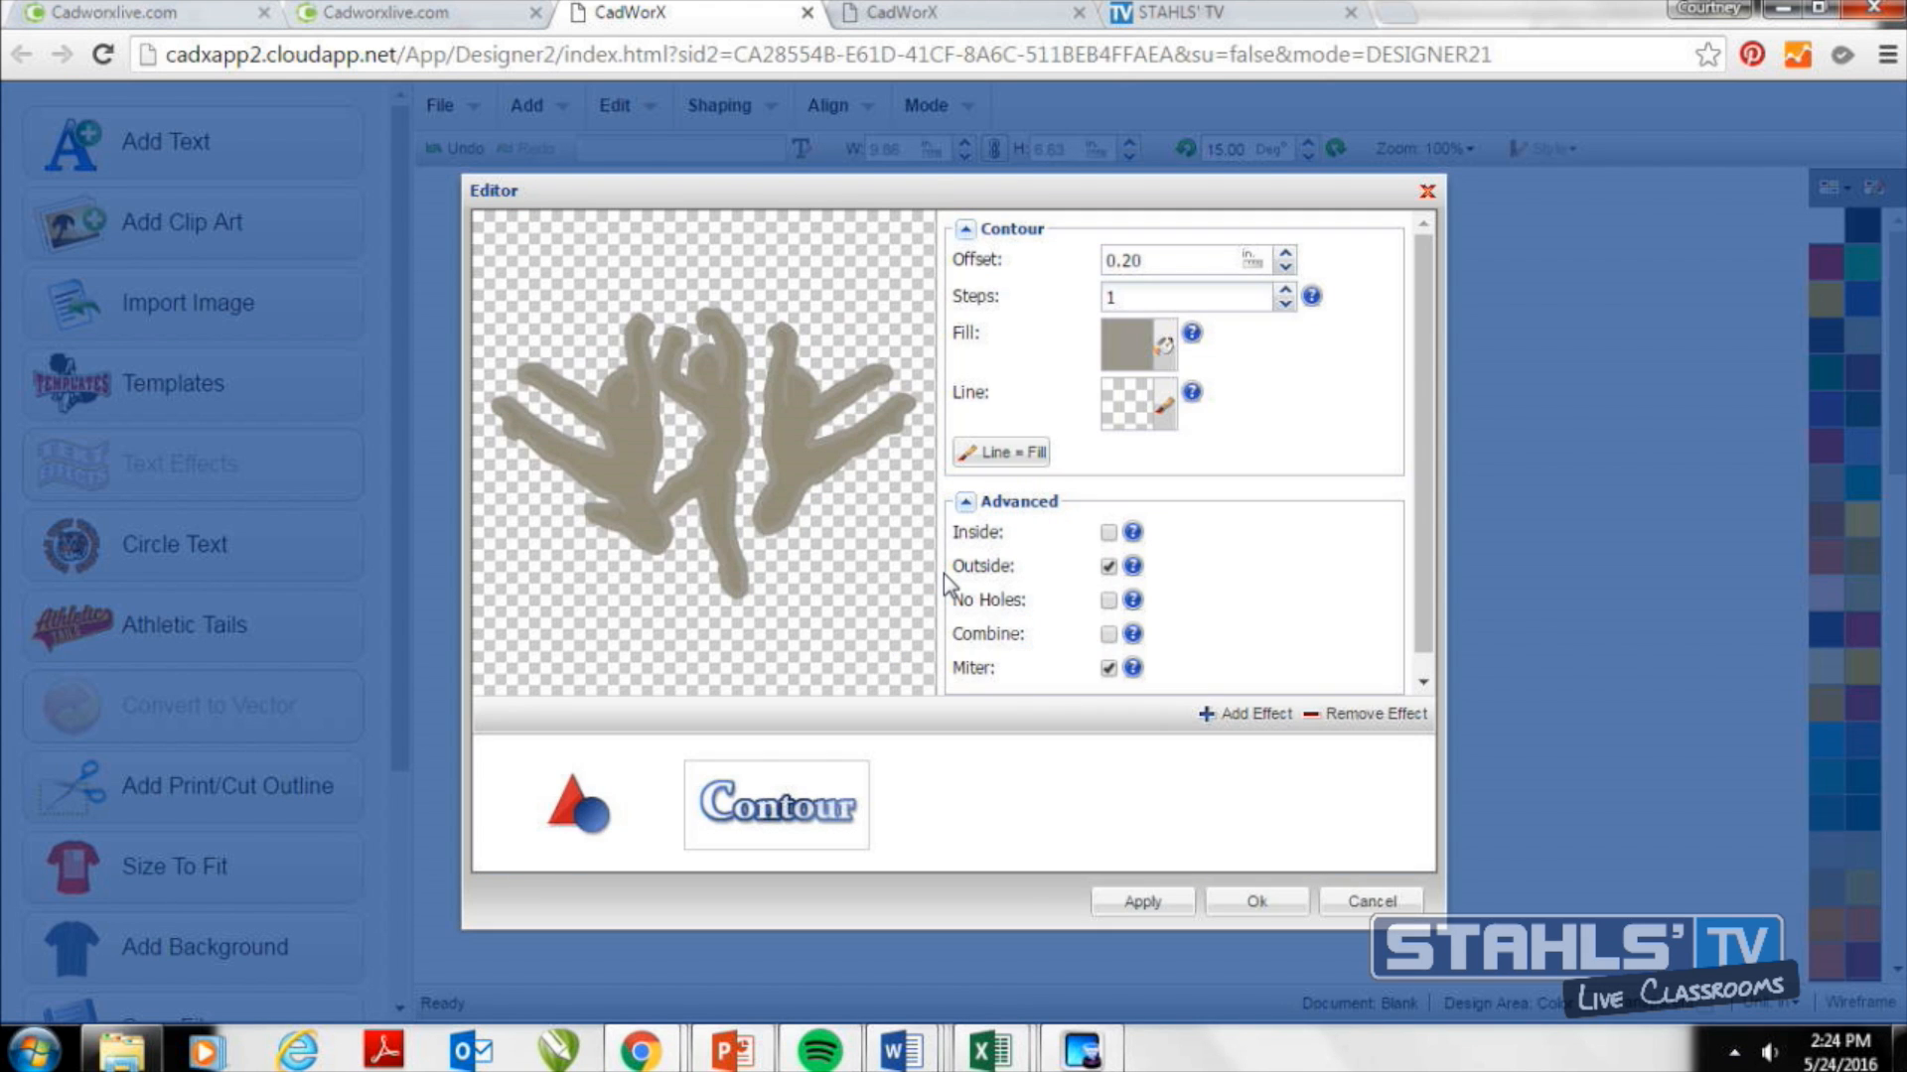
pyautogui.click(1168, 349)
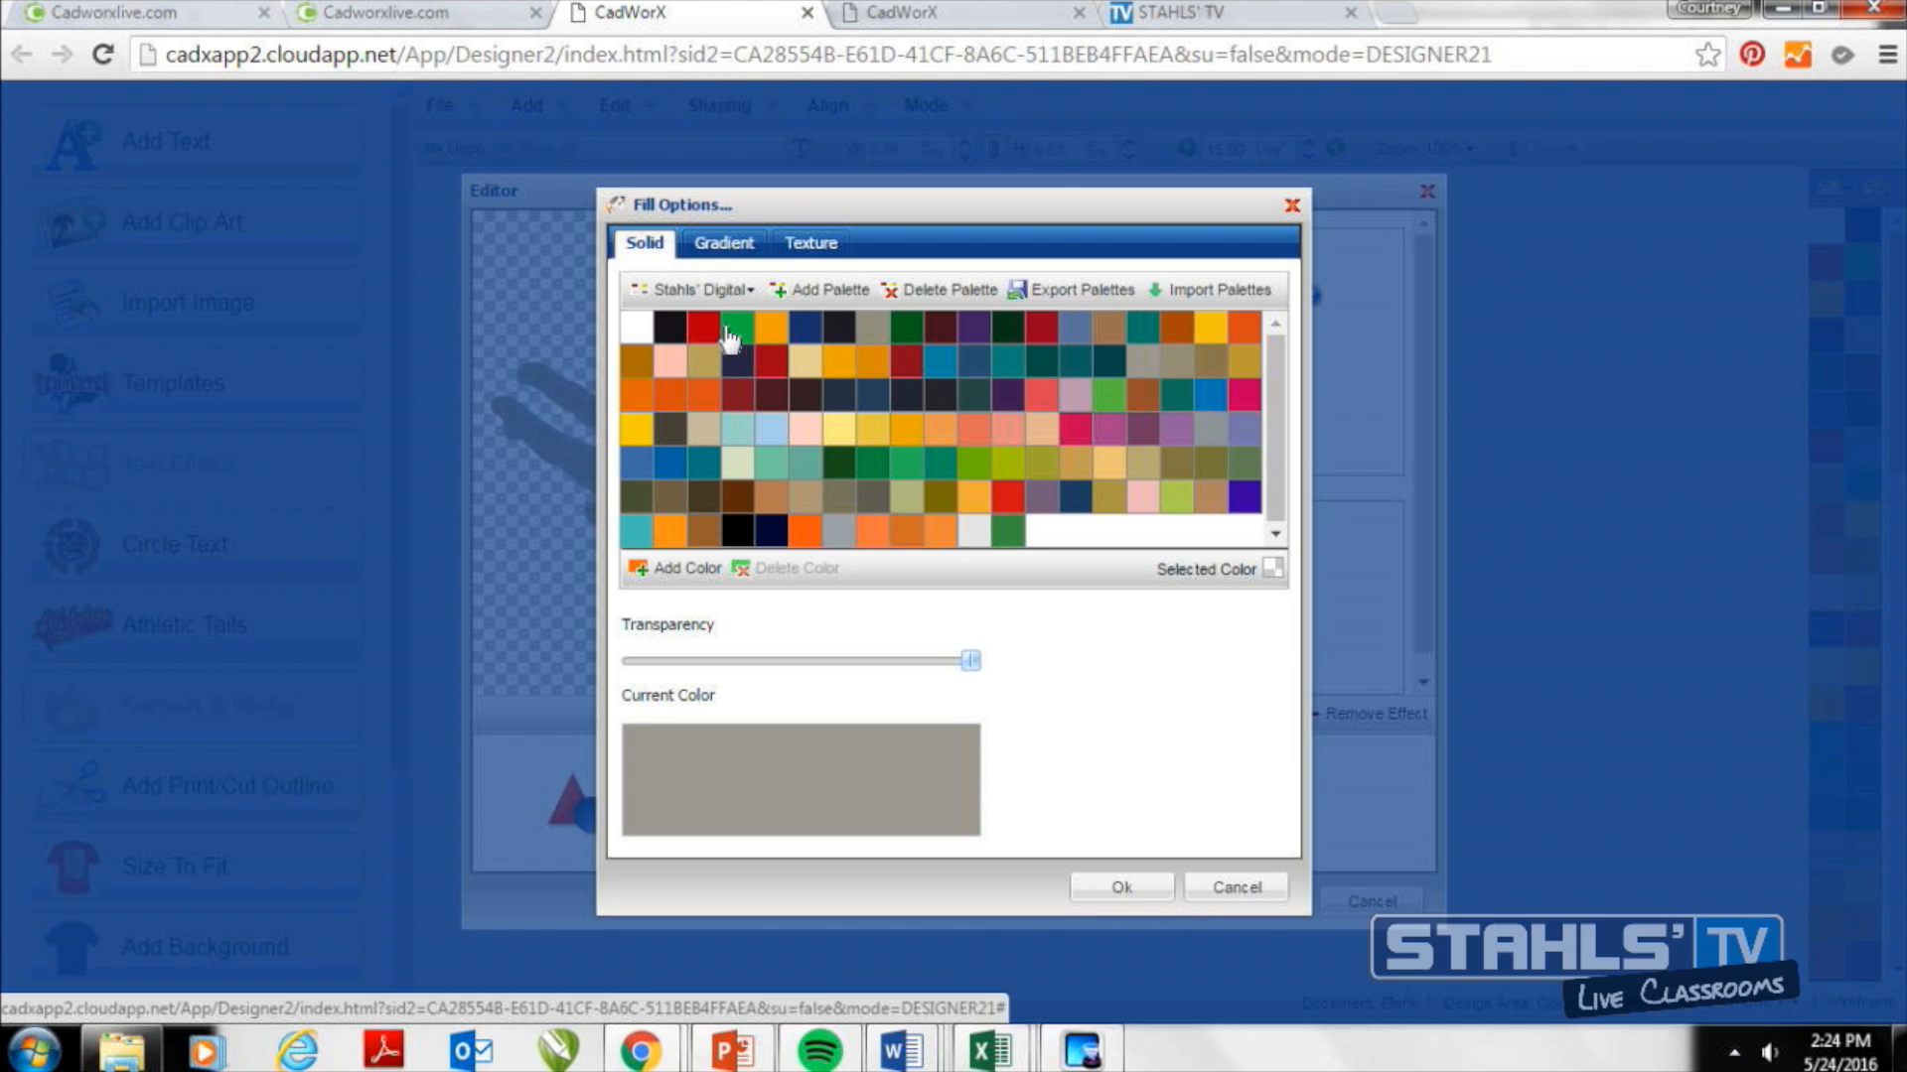
pyautogui.click(705, 328)
pyautogui.click(1117, 887)
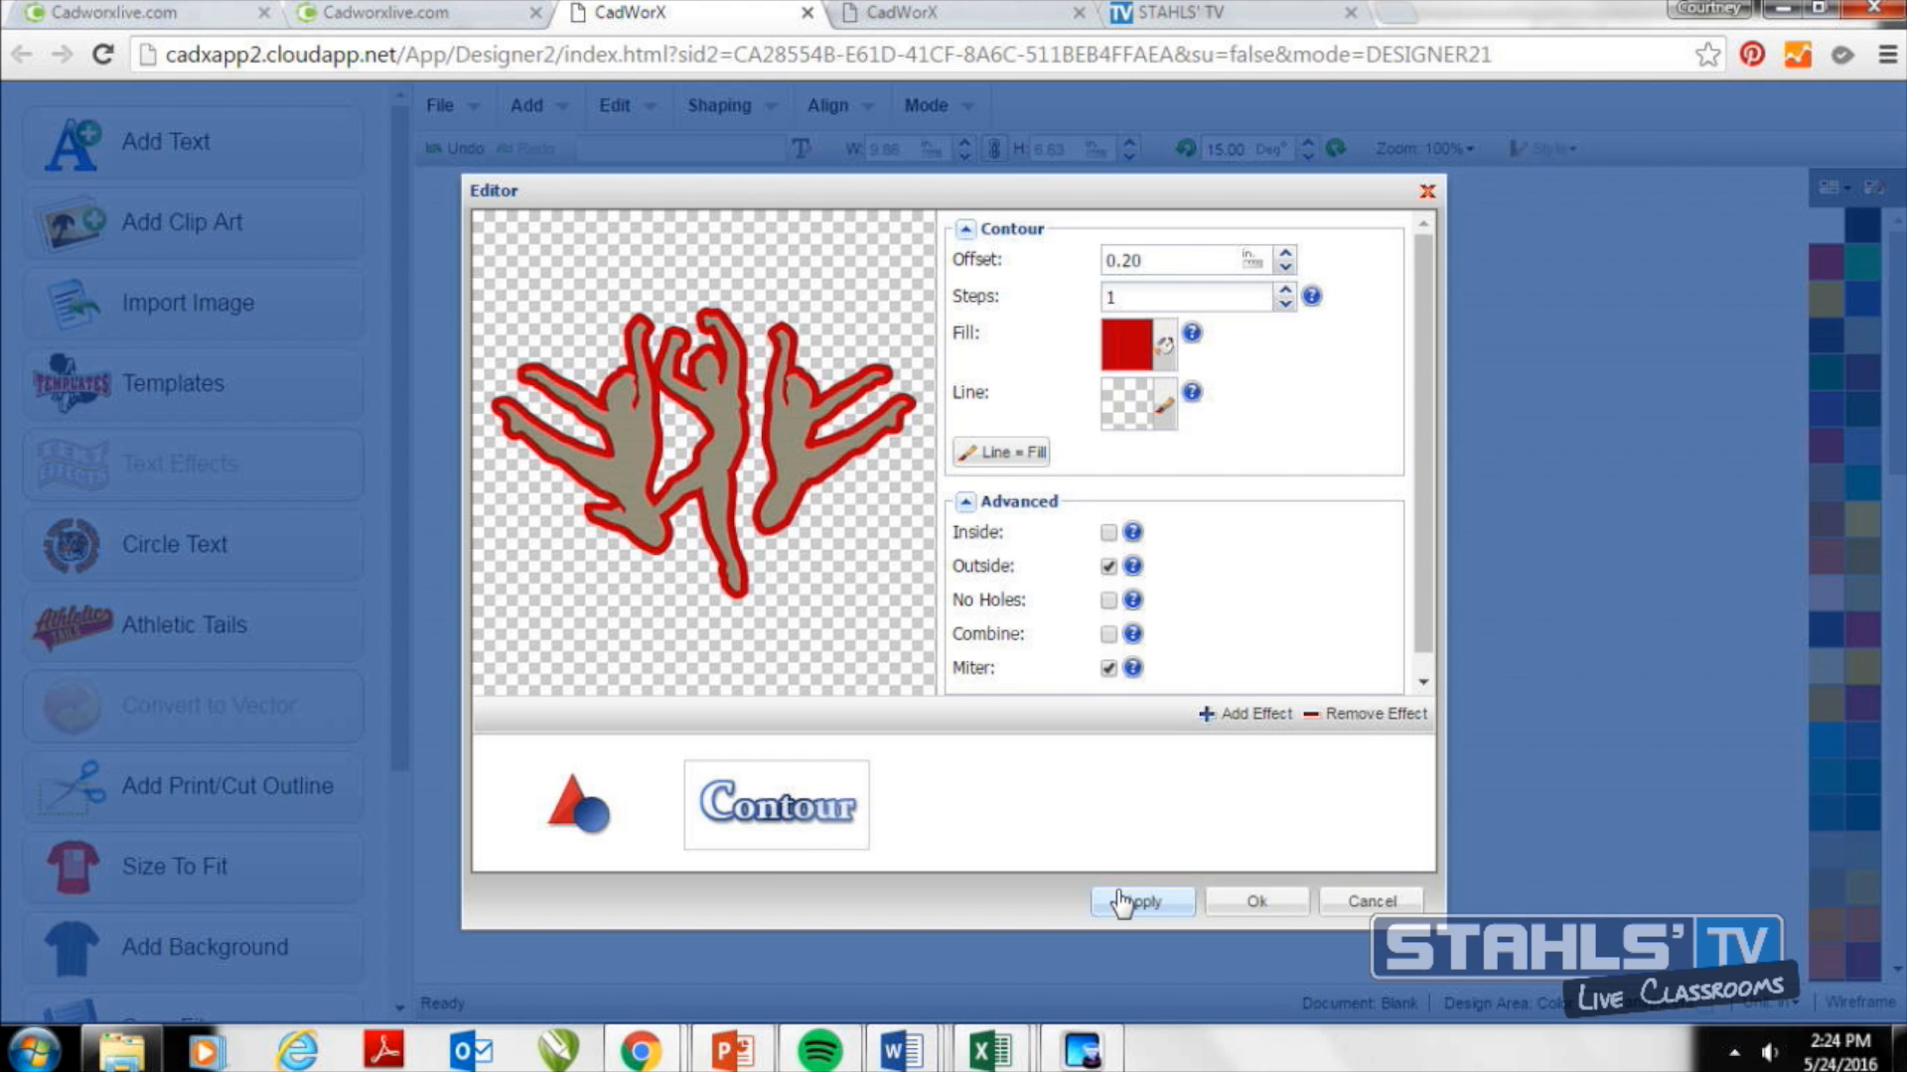
pyautogui.click(1238, 906)
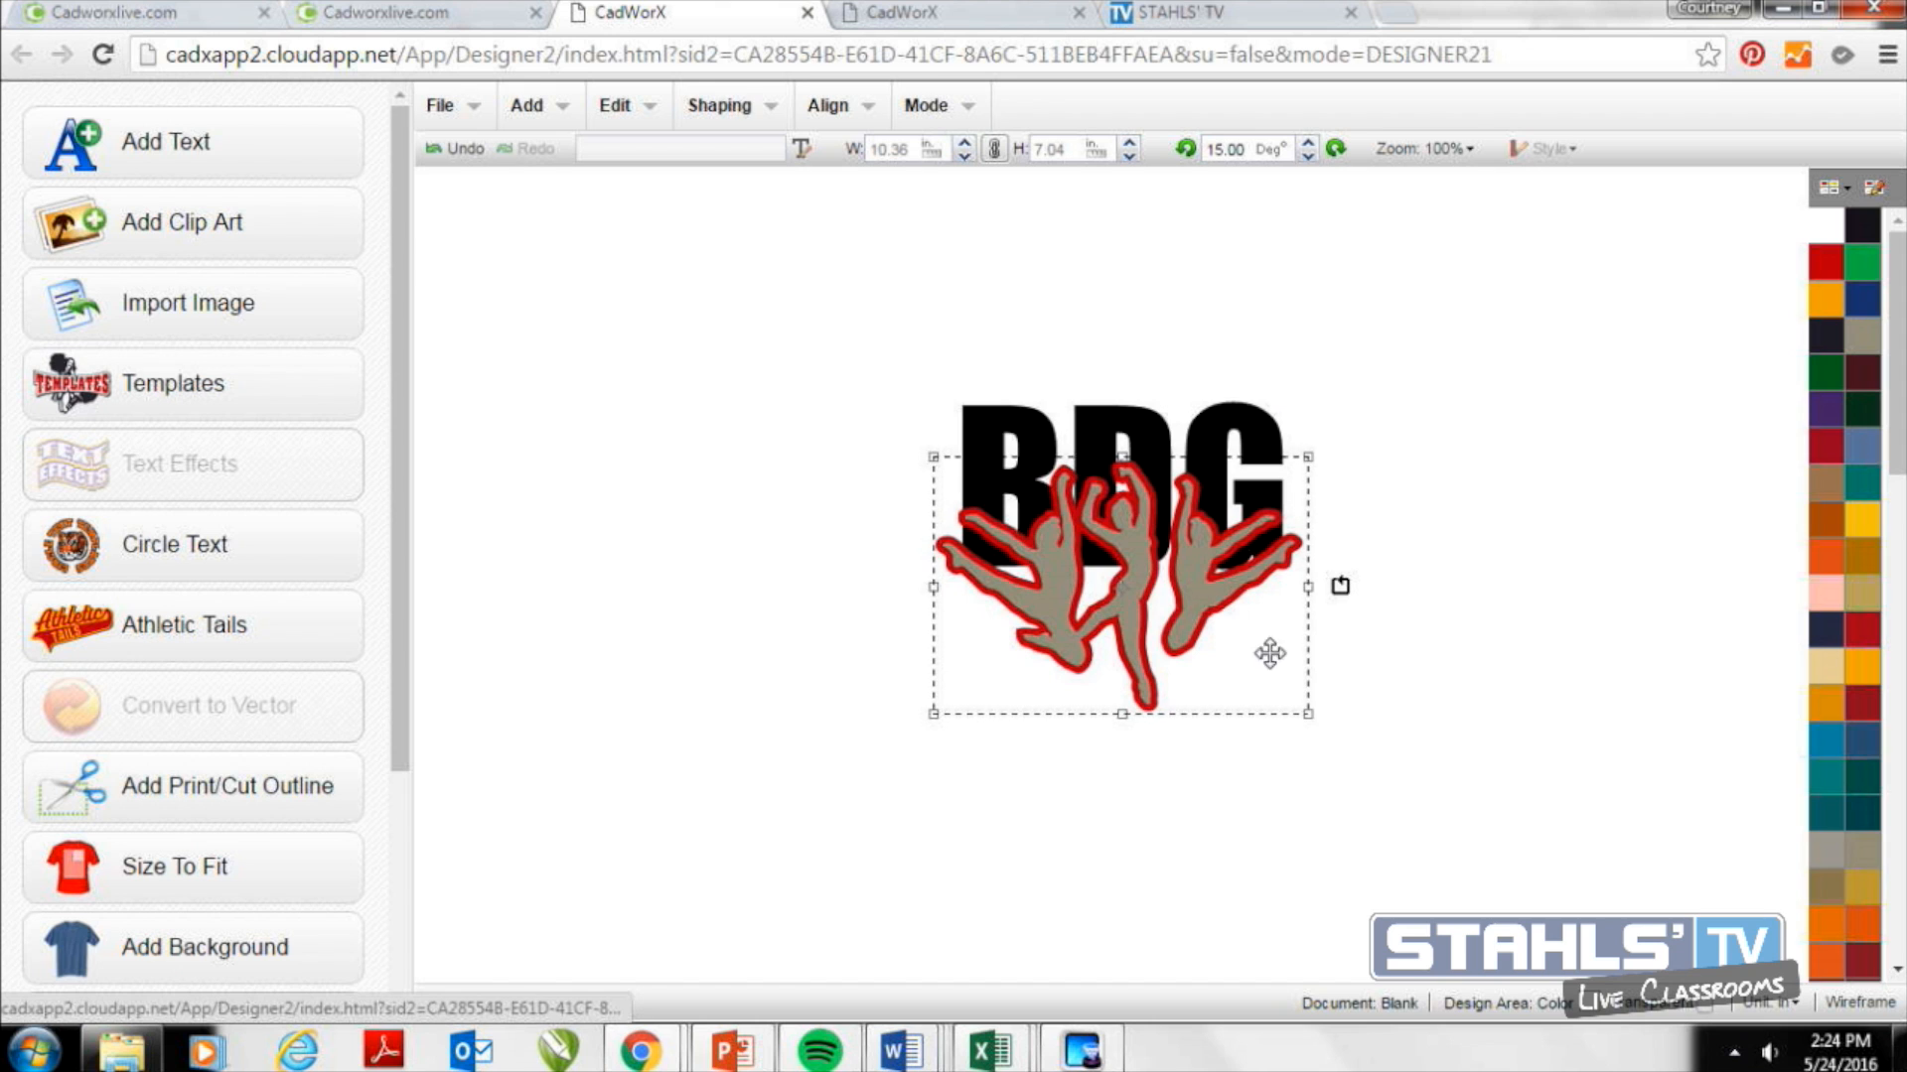
# Break the contoured dancers apart by colors and move the gray dancers aside to the left of the BDG text.
pyautogui.click(743, 121)
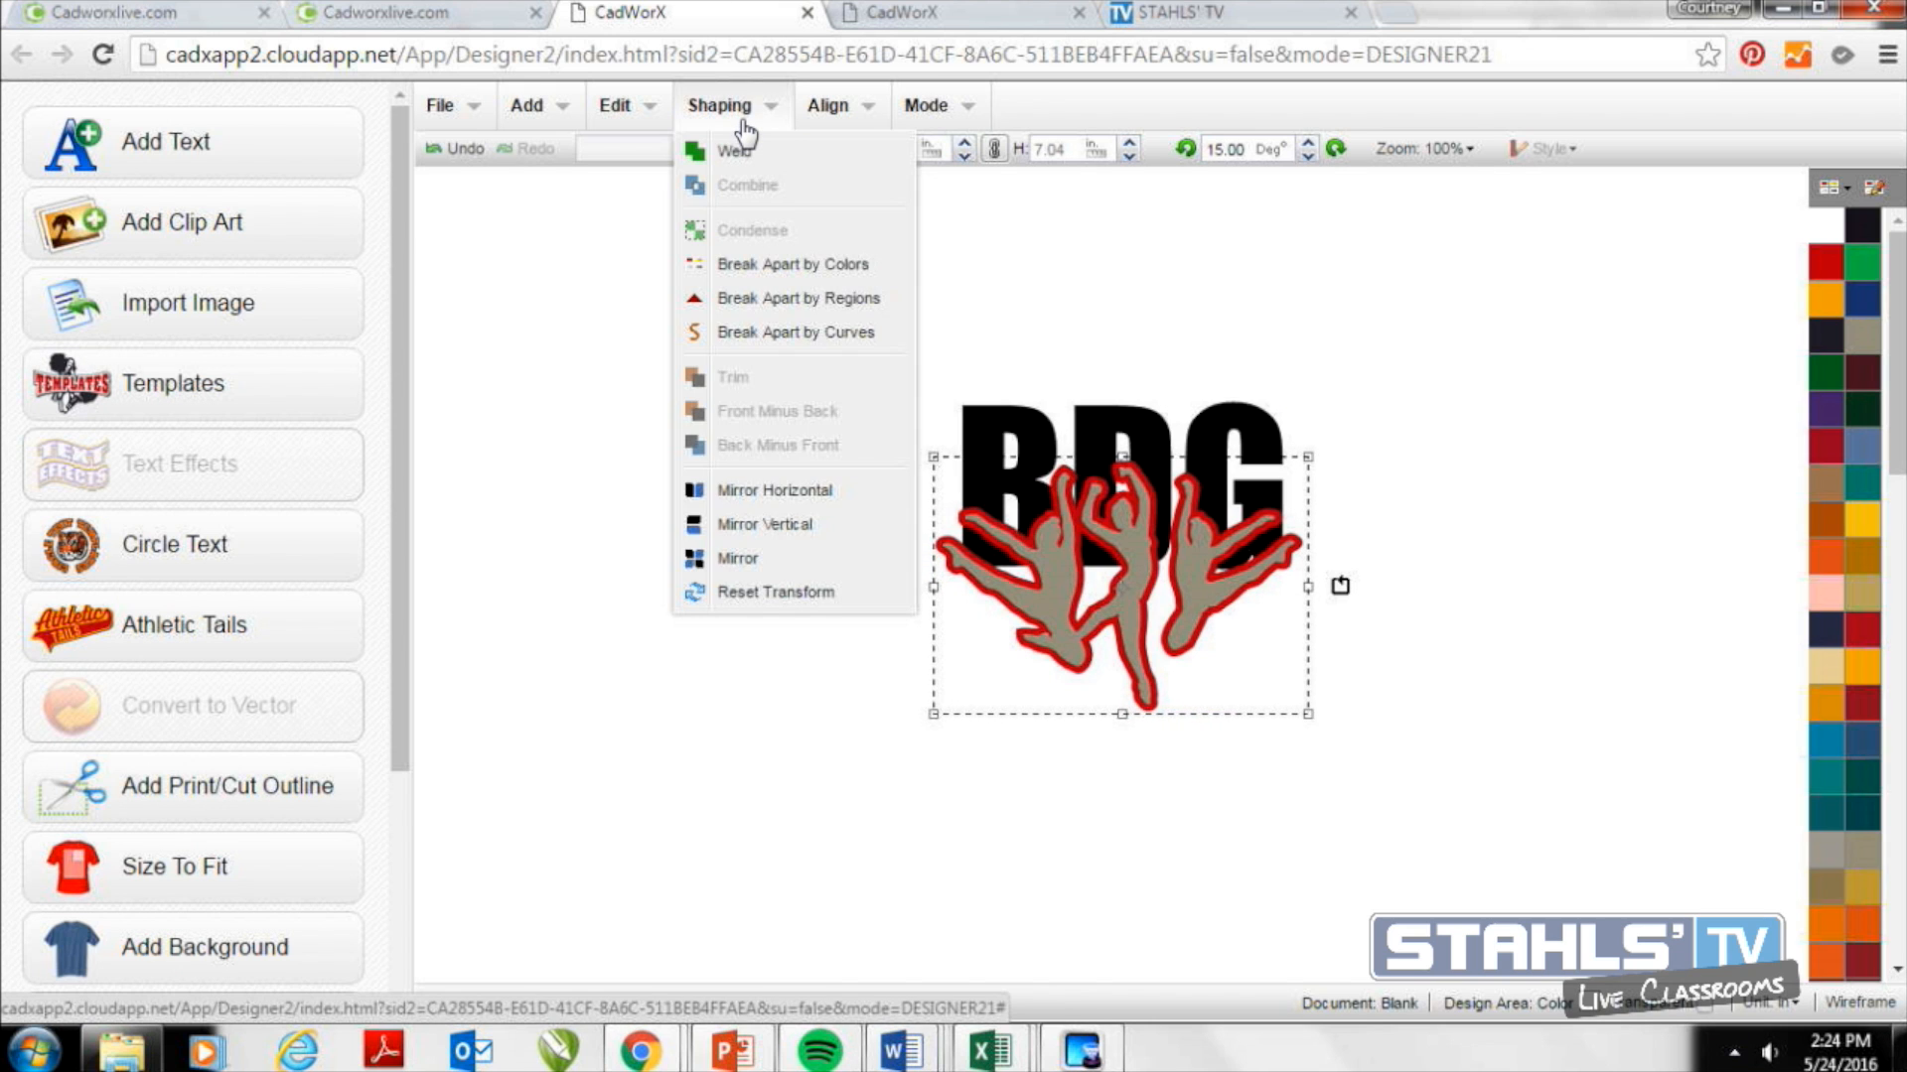
pyautogui.click(781, 265)
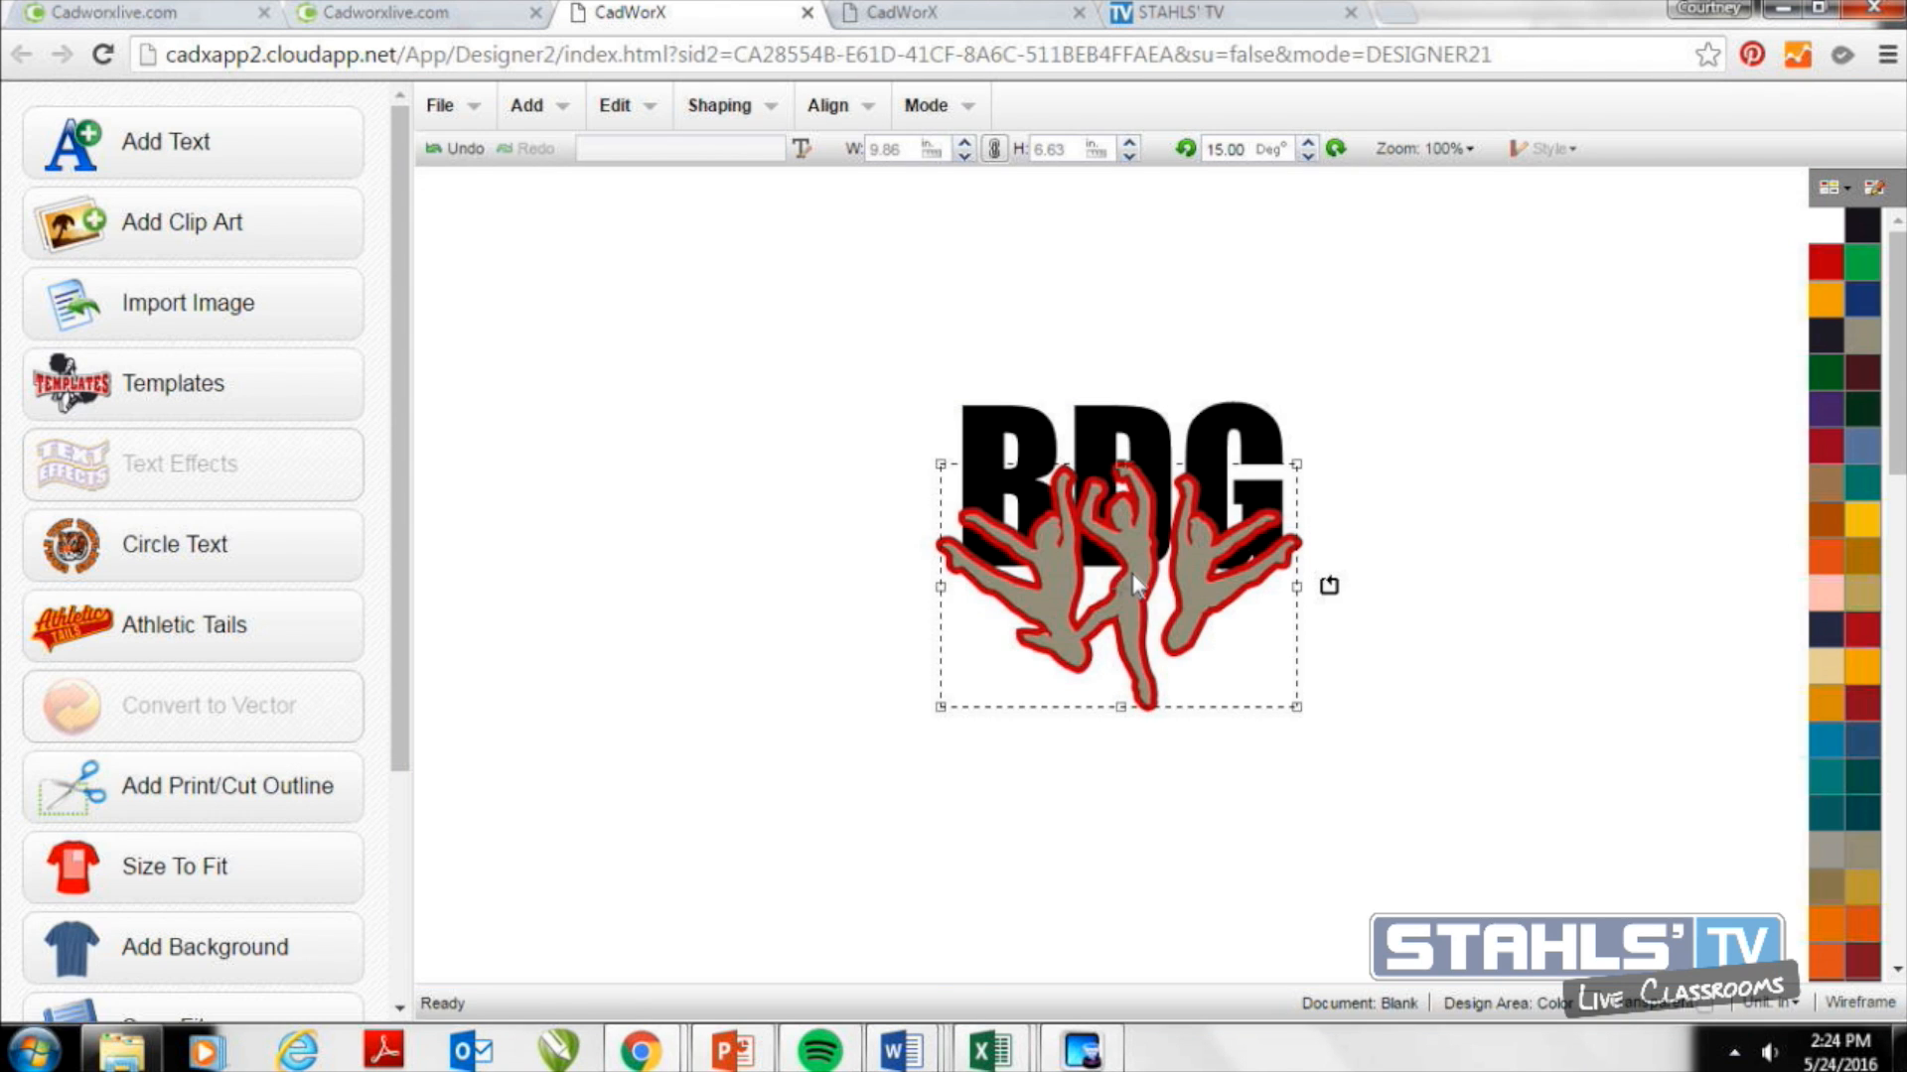
pyautogui.moveTo(1133, 576); pyautogui.dragTo(705, 546)
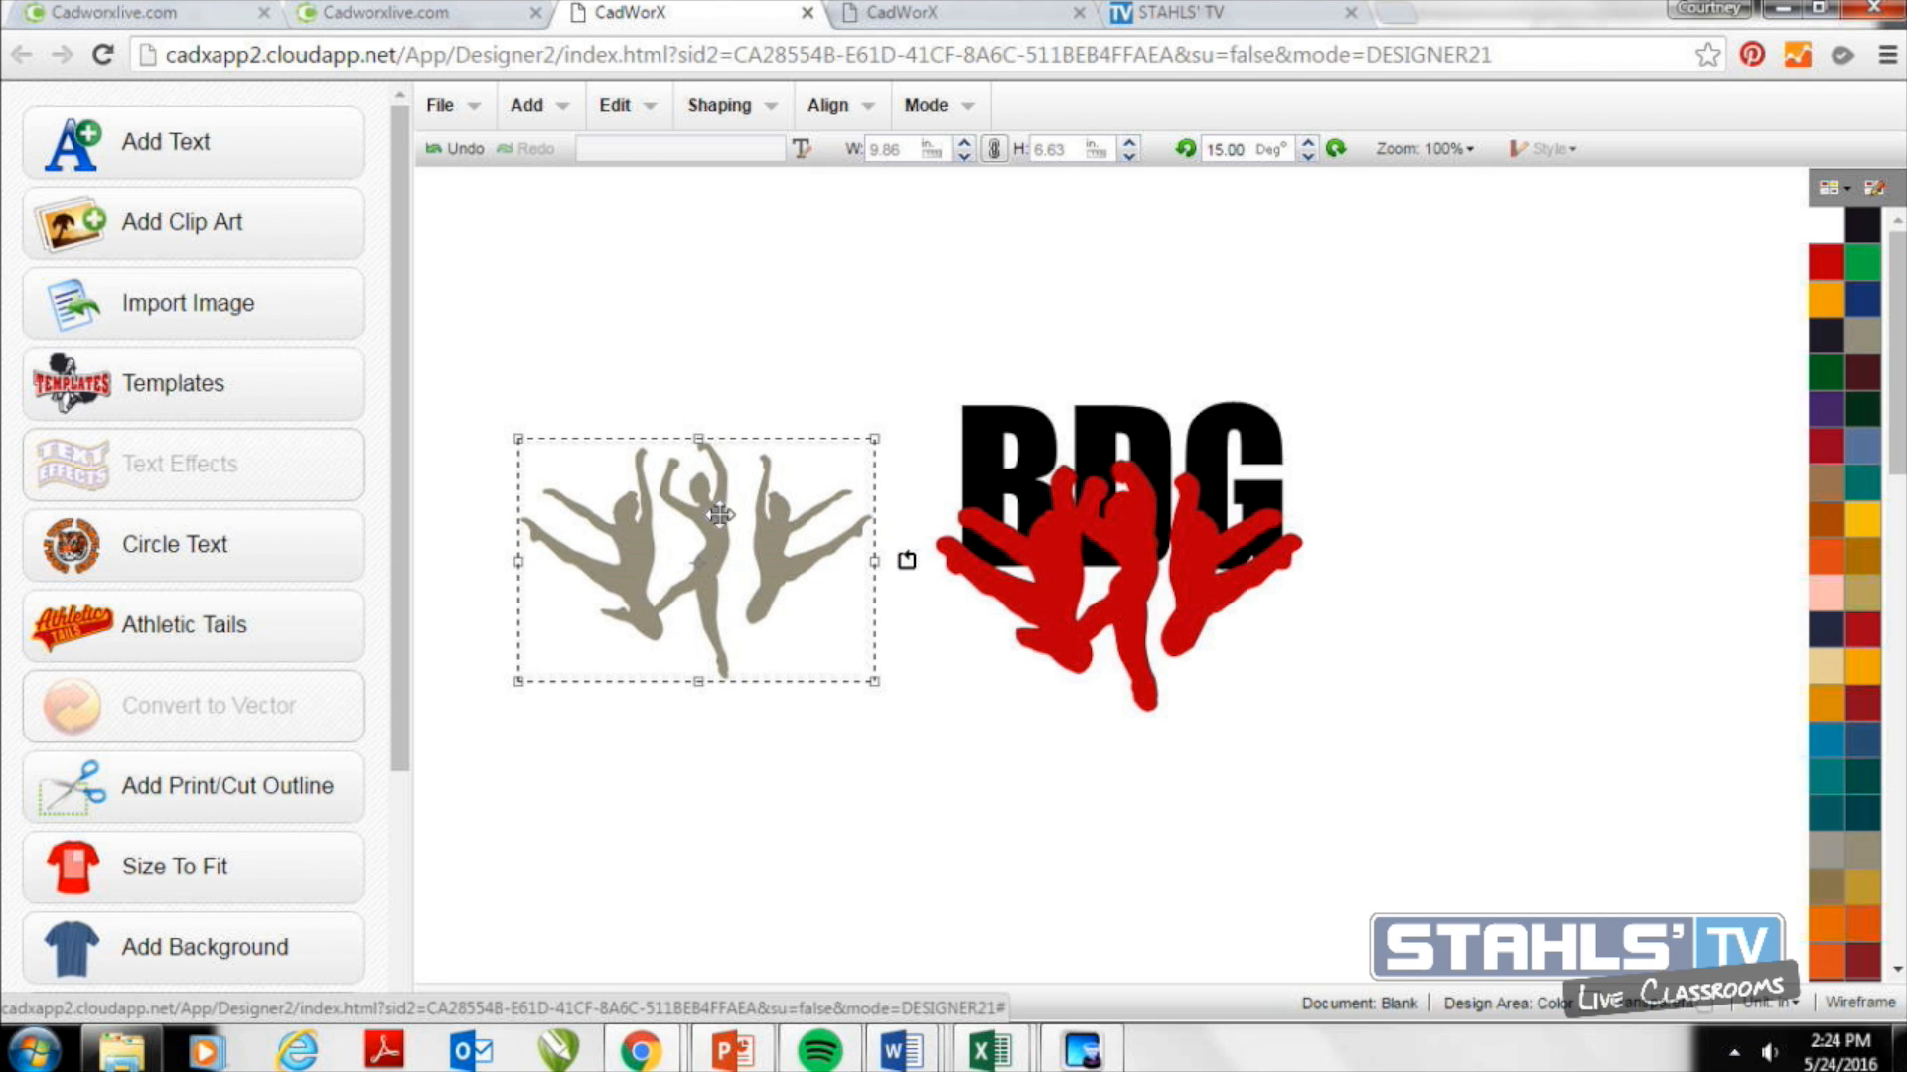
pyautogui.click(830, 354)
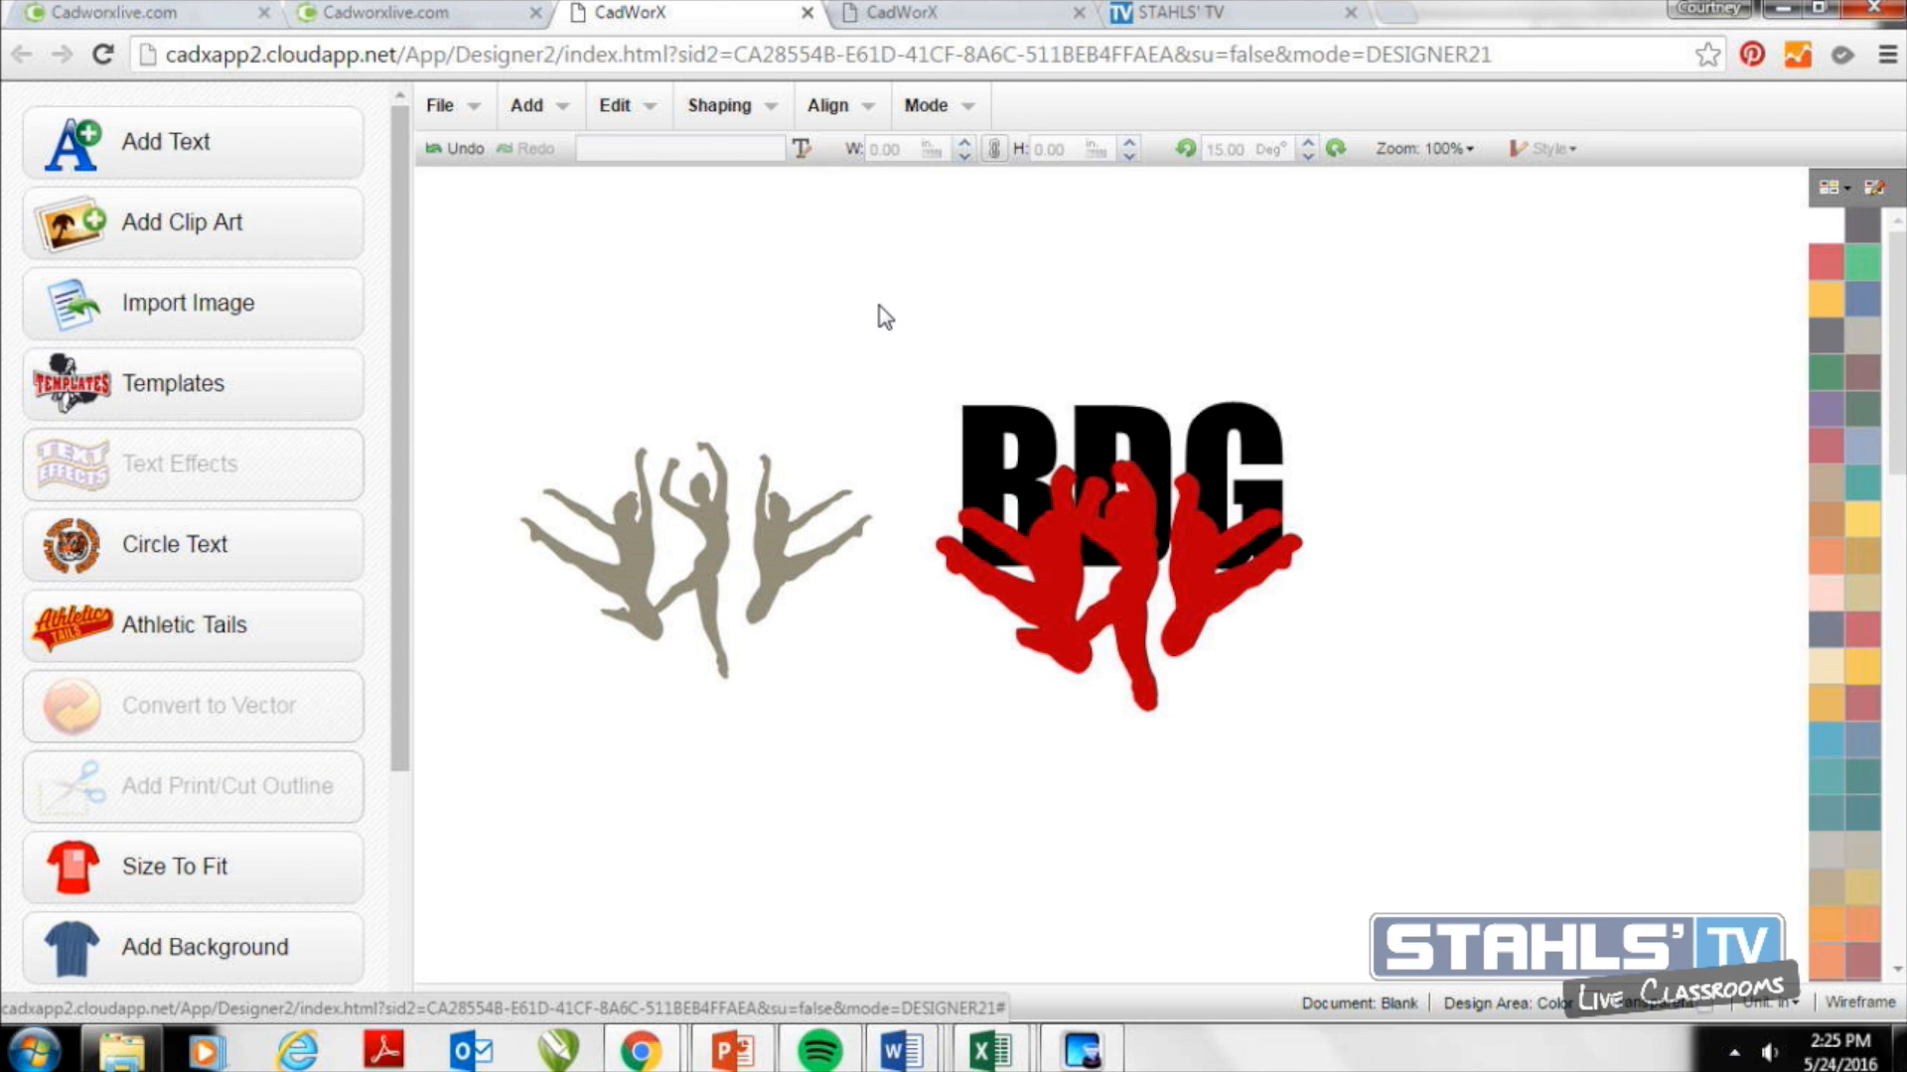
# Cut the red contour shape out of the BDG text with Back Minus Front, and delete the red shape.
pyautogui.moveTo(902, 331); pyautogui.dragTo(1380, 780)
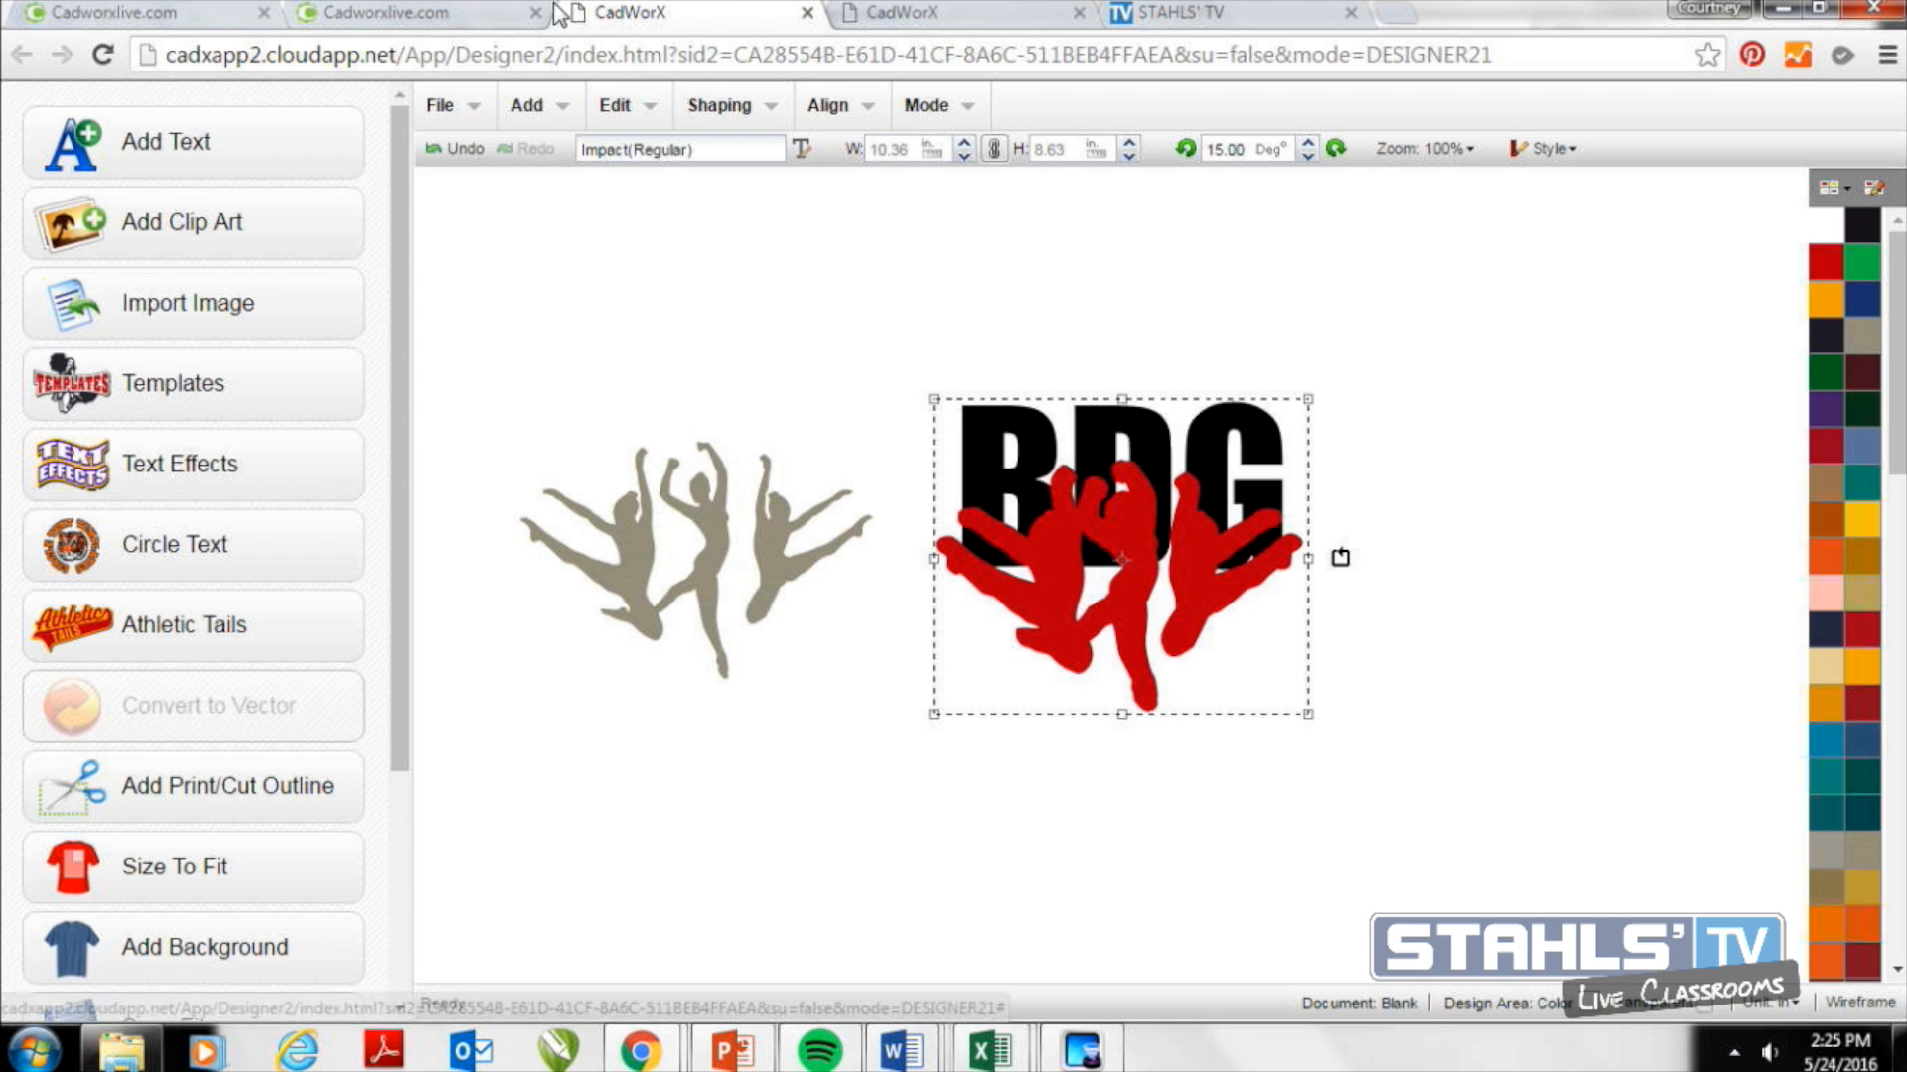
pyautogui.click(713, 107)
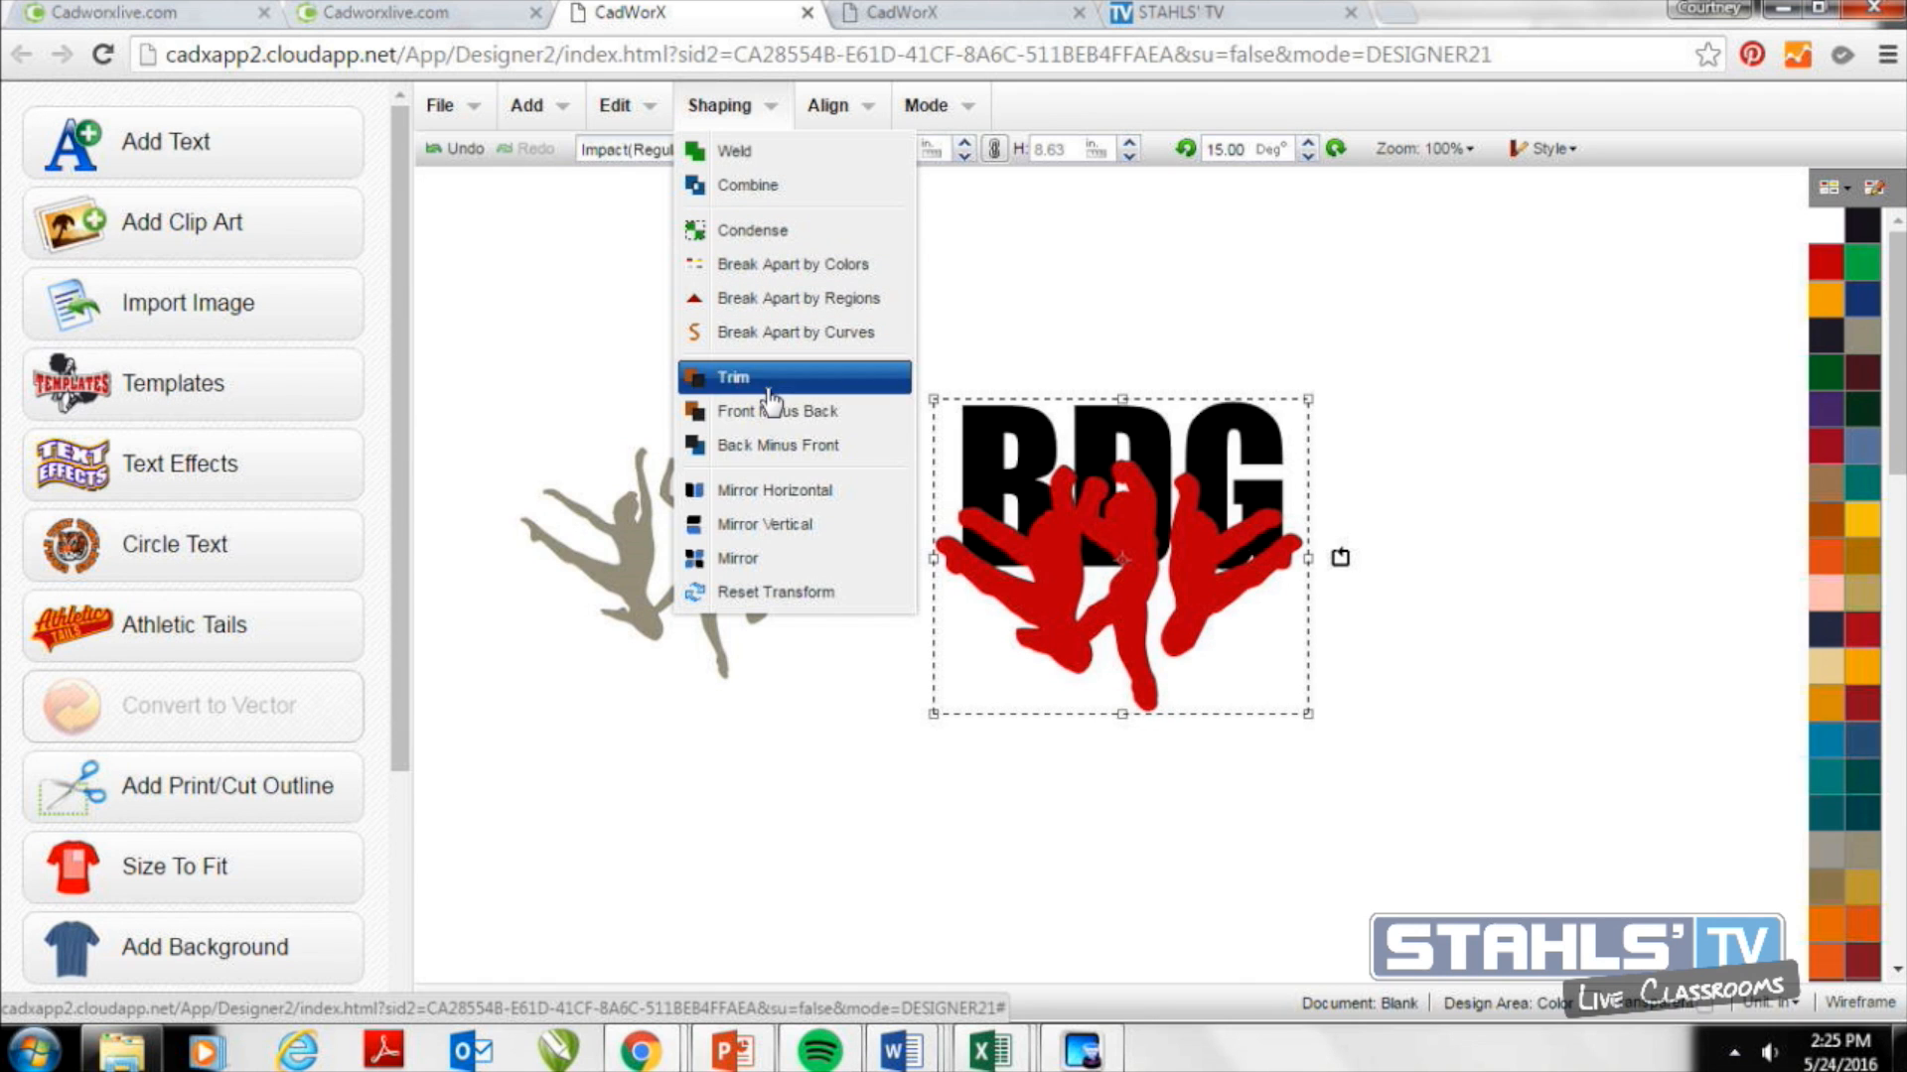
pyautogui.click(778, 449)
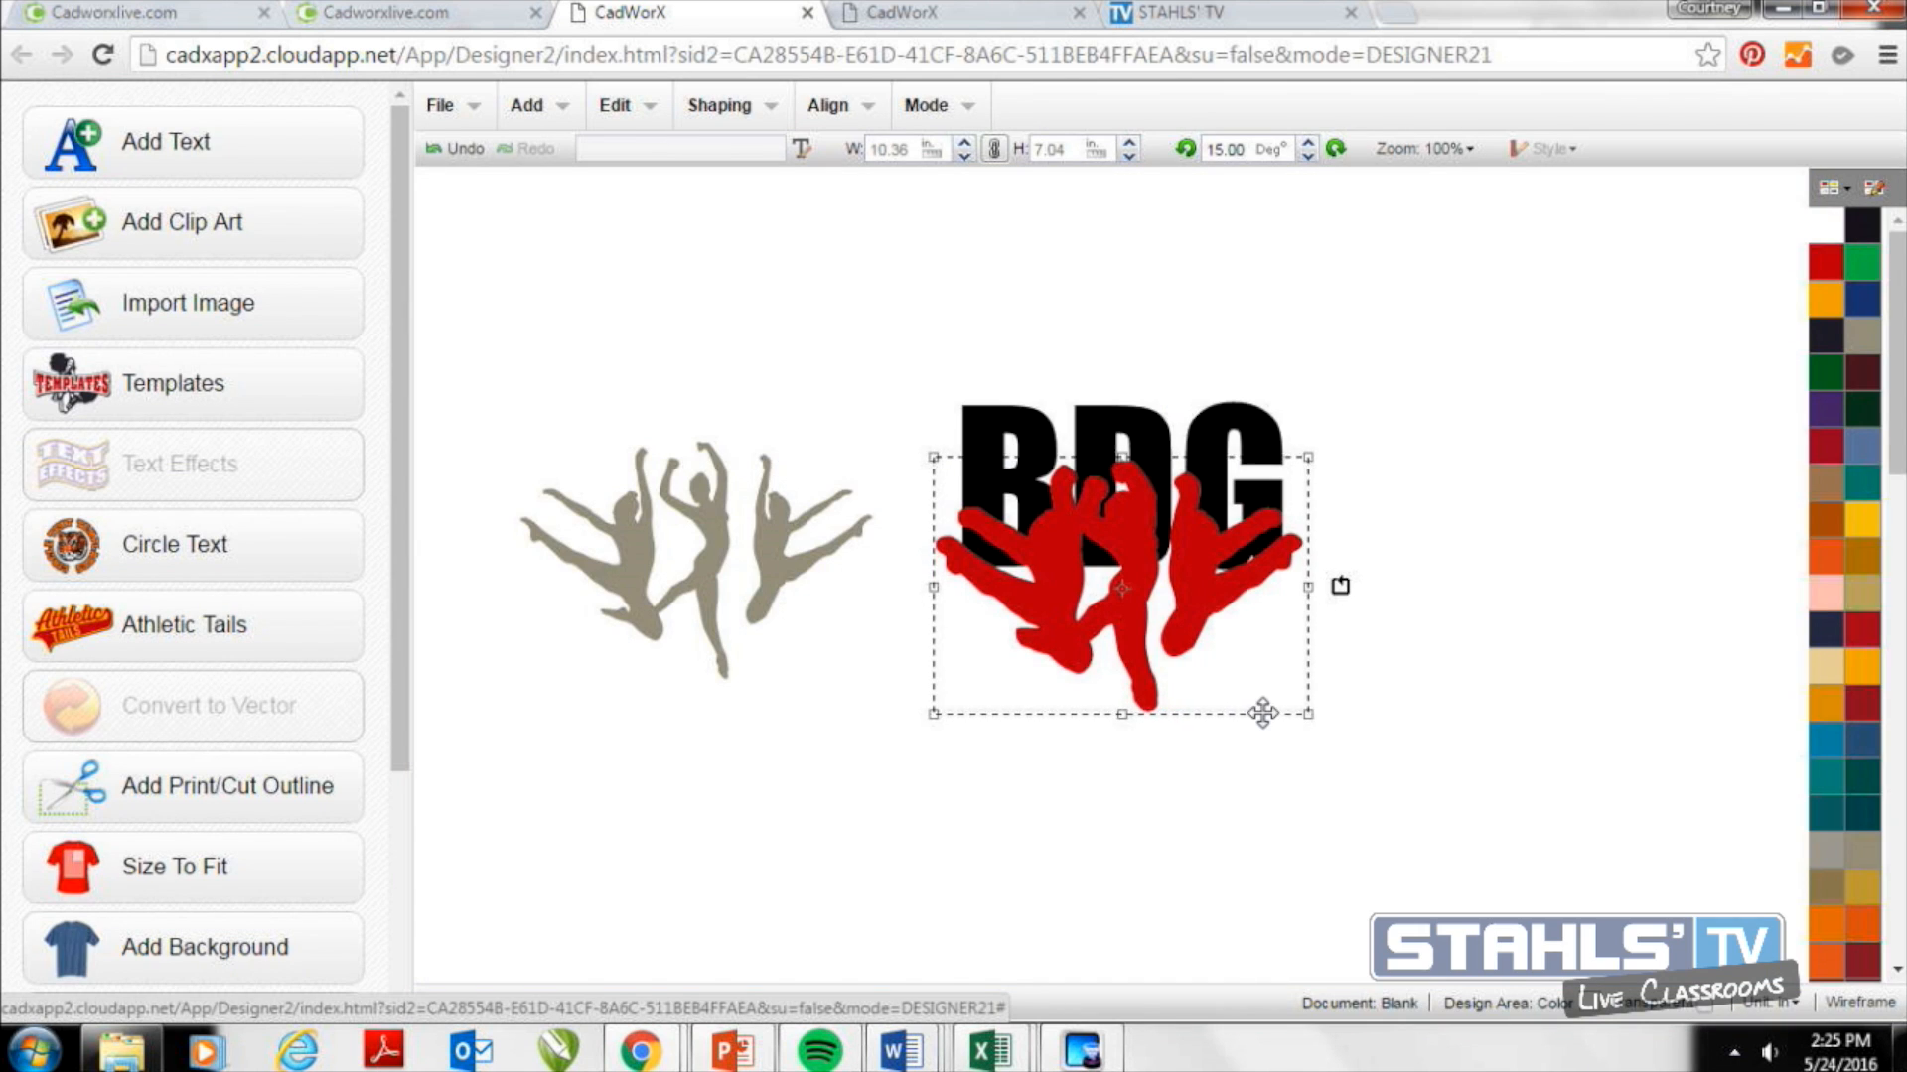
pyautogui.moveTo(1359, 617); pyautogui.dragTo(1643, 643)
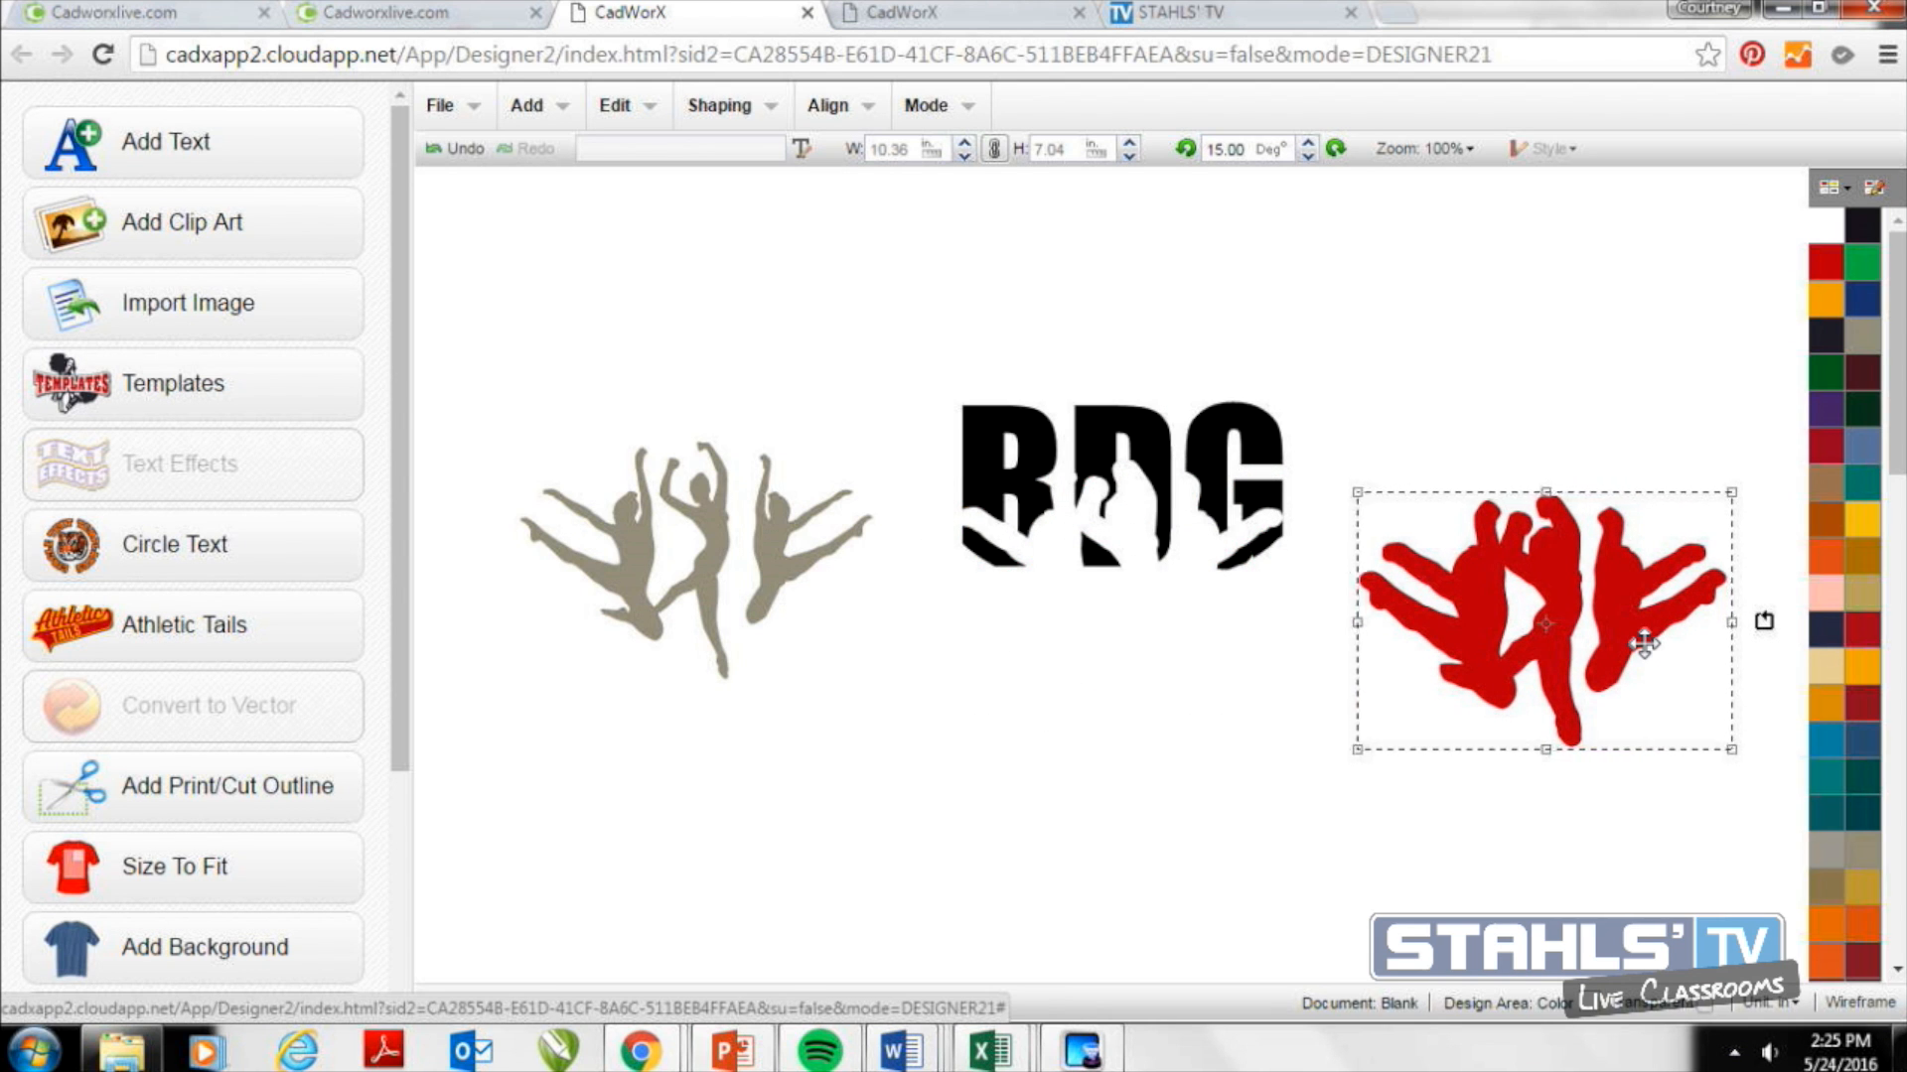
pyautogui.press('Delete')
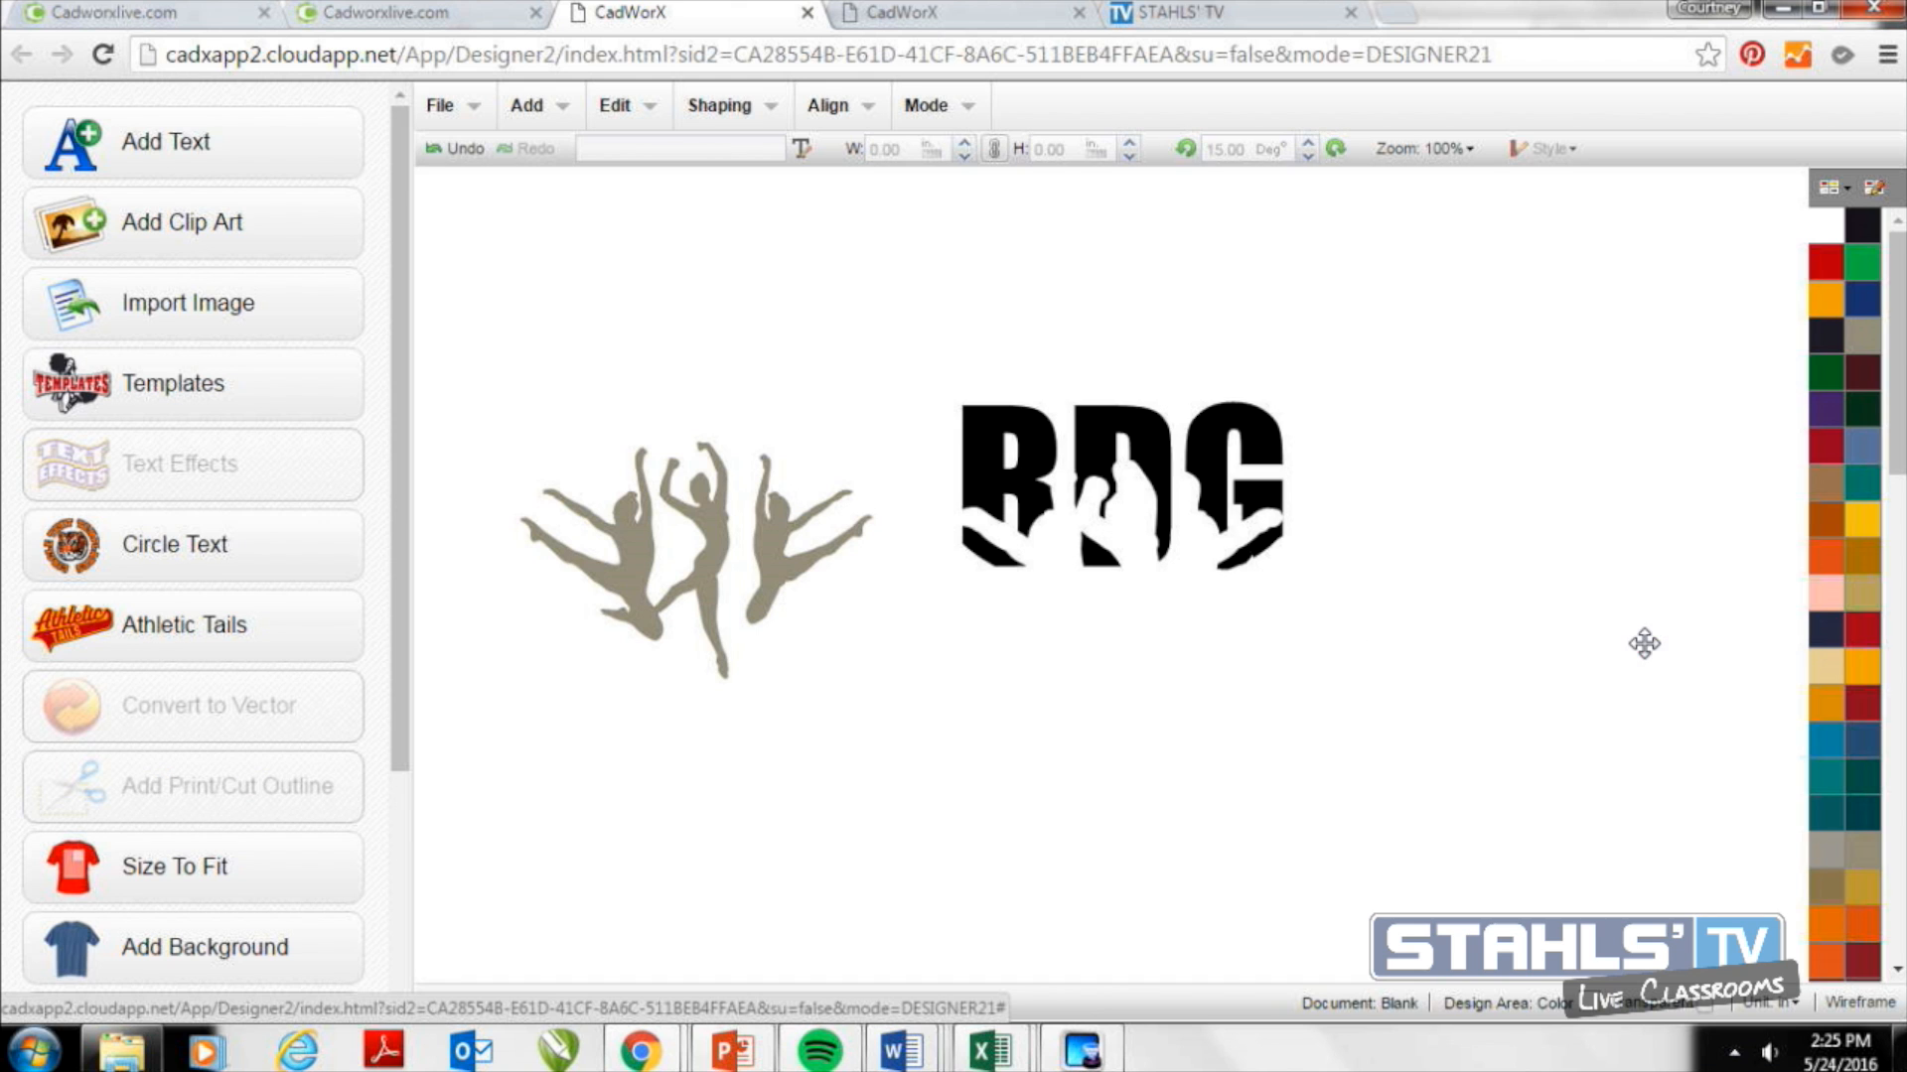
# Move the gray dancers back into the cut-out in the BDG text.
pyautogui.click(766, 533)
pyautogui.moveTo(766, 533); pyautogui.dragTo(1186, 559)
pyautogui.click(1387, 817)
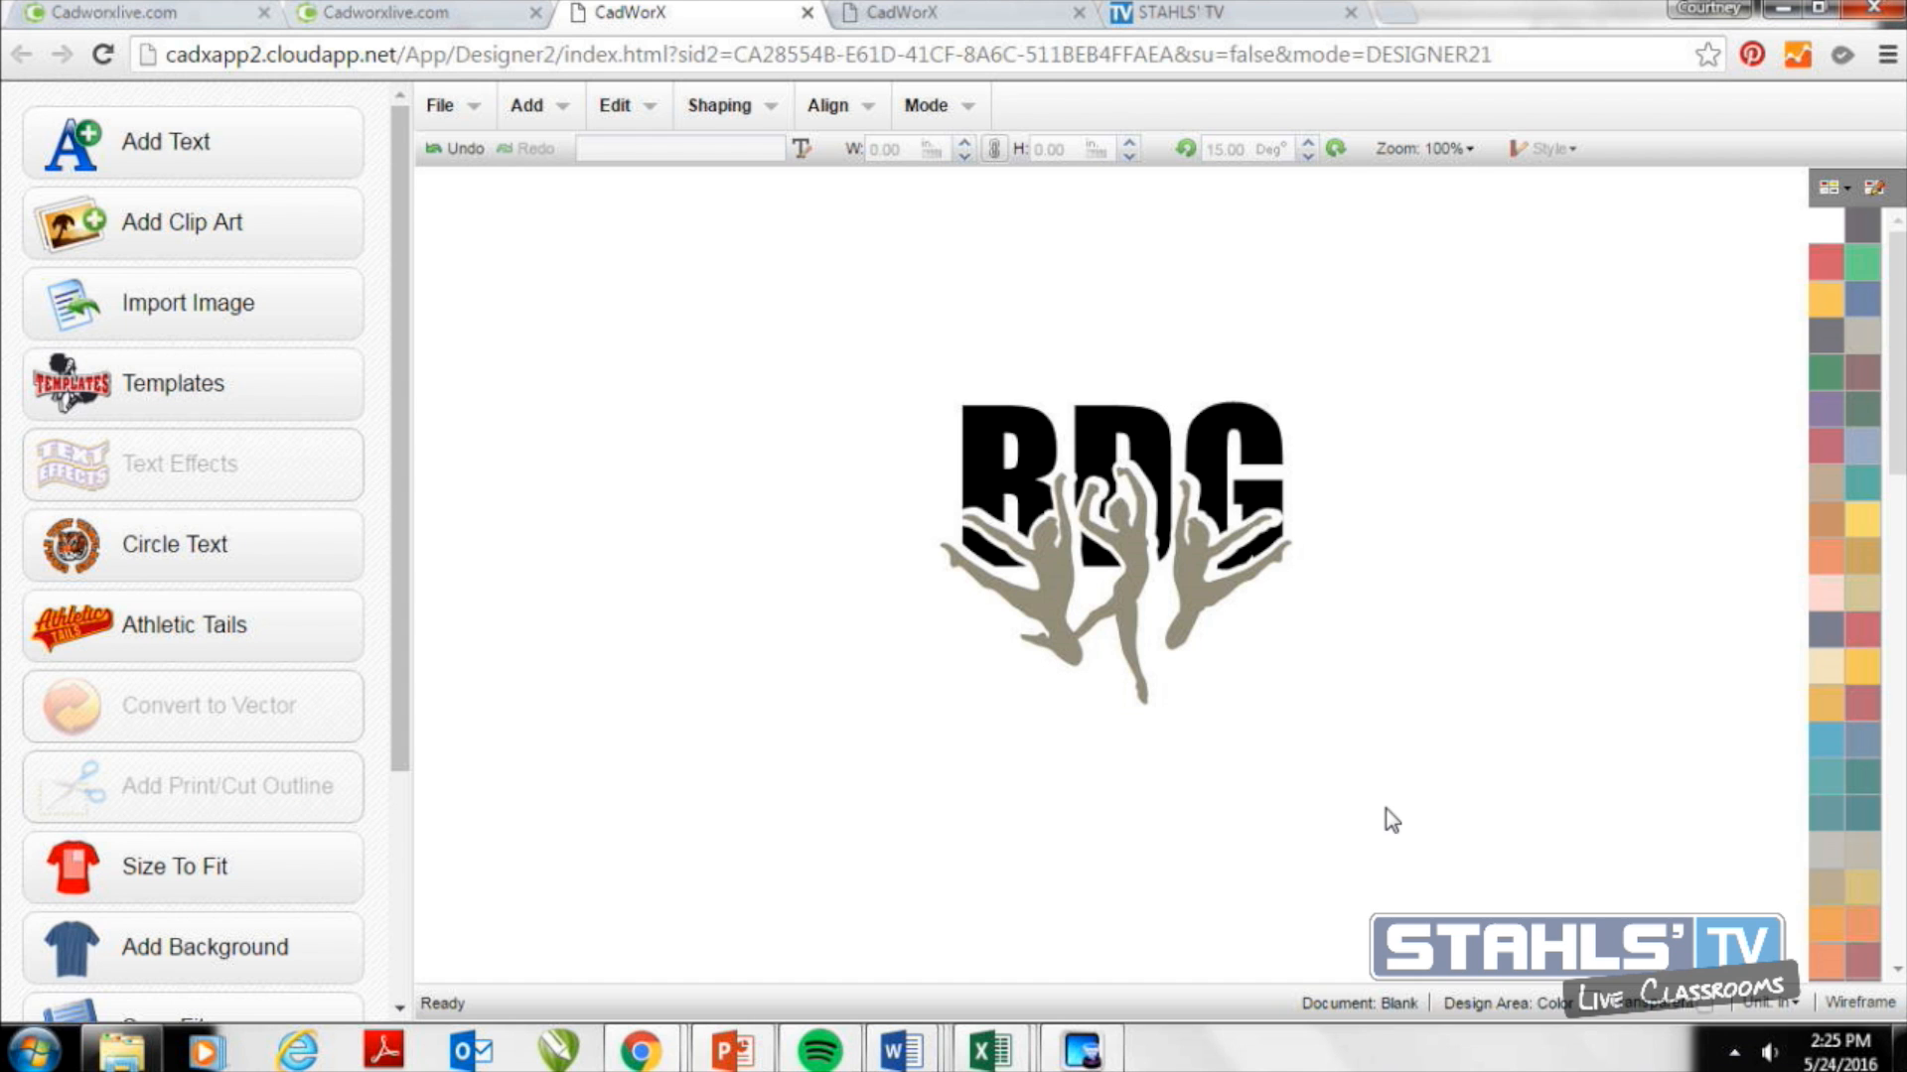
pyautogui.click(1174, 601)
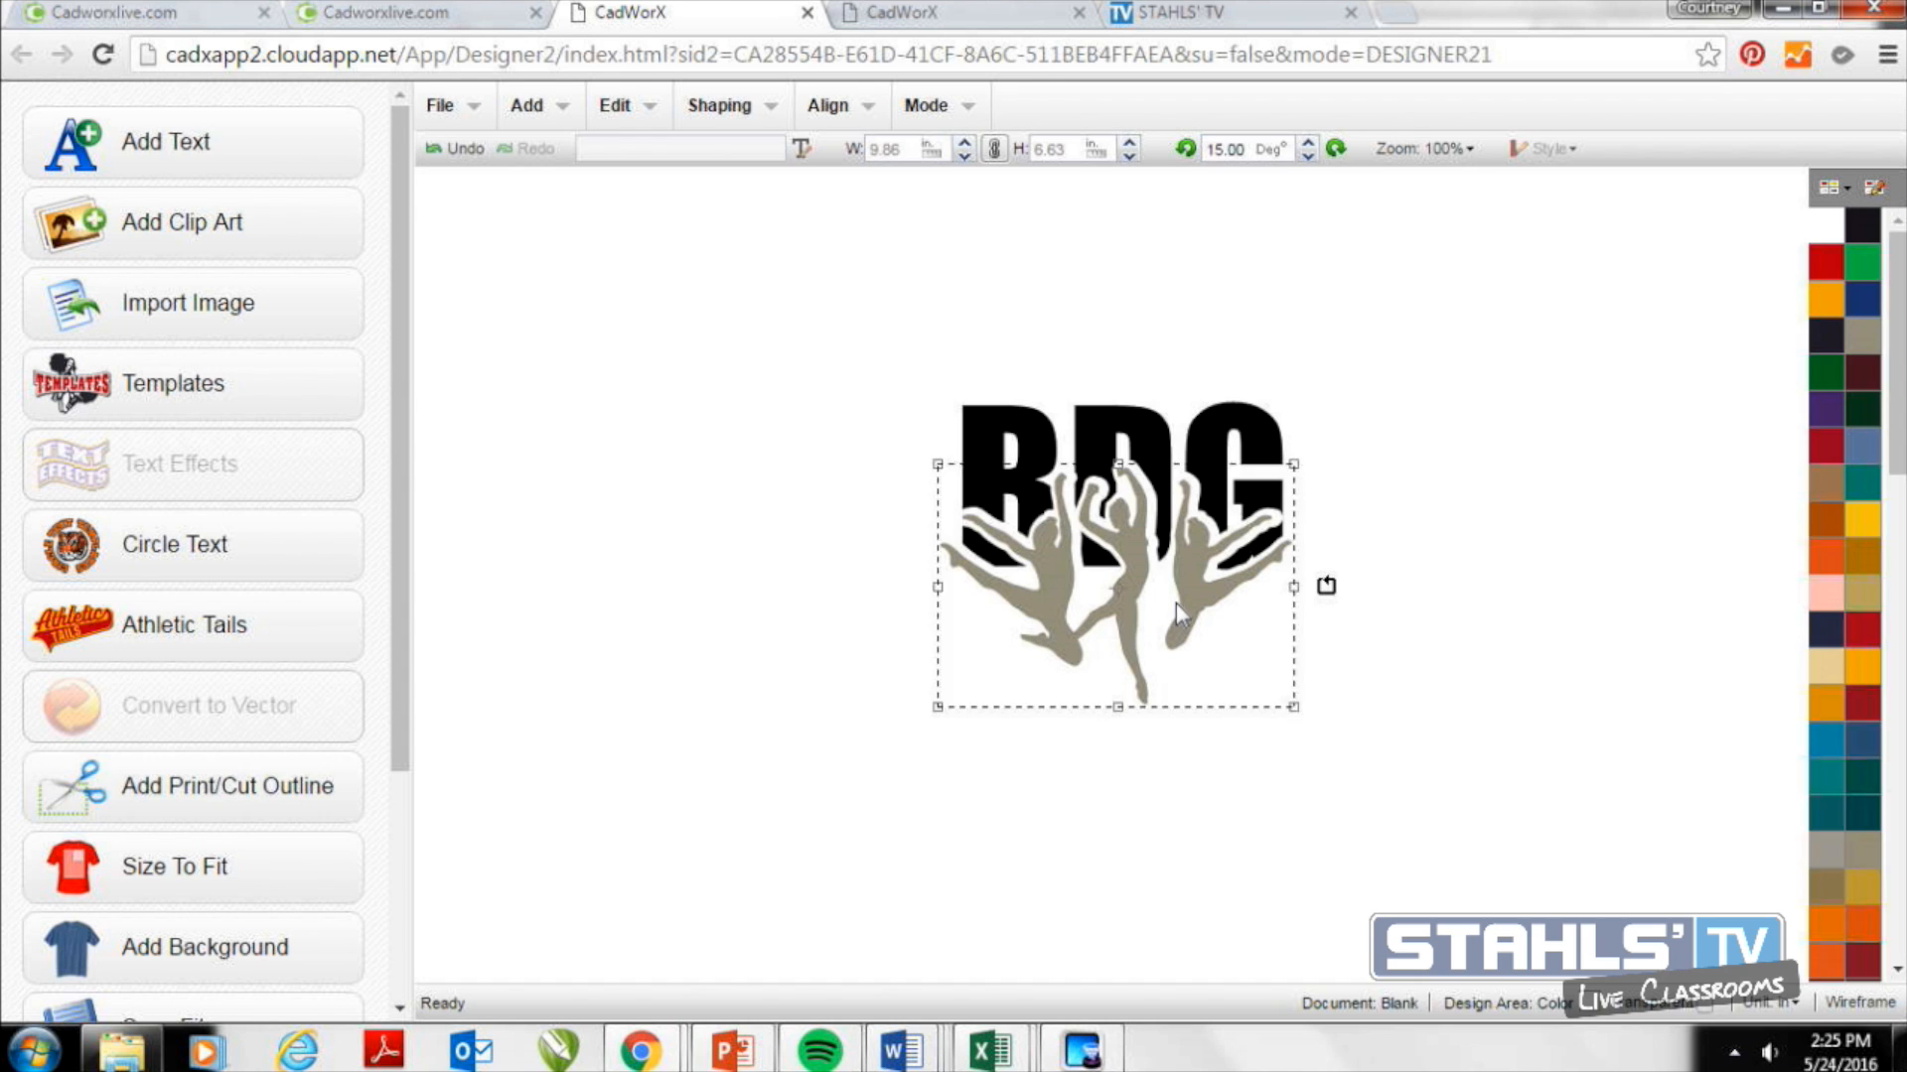
pyautogui.click(1224, 734)
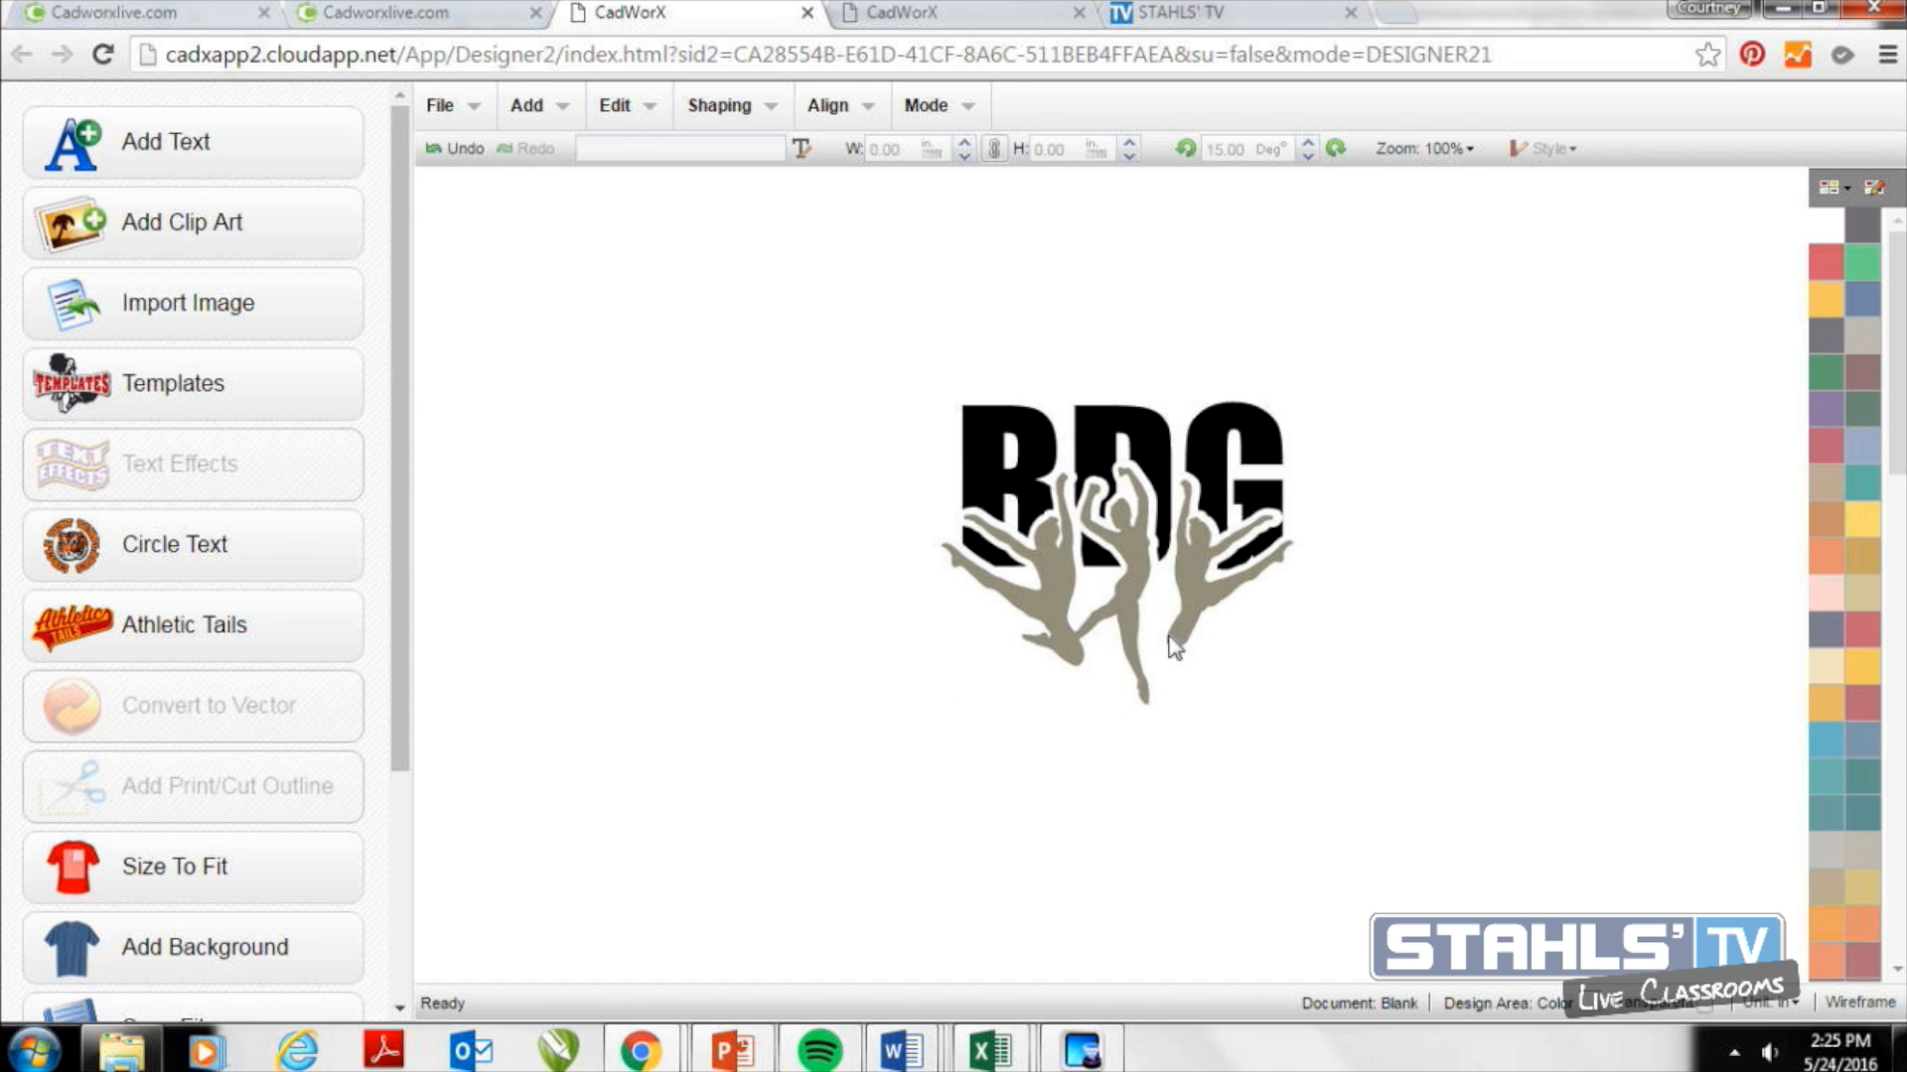
# Fill the dancers with the red glitter texture.
pyautogui.doubleClick(1130, 574)
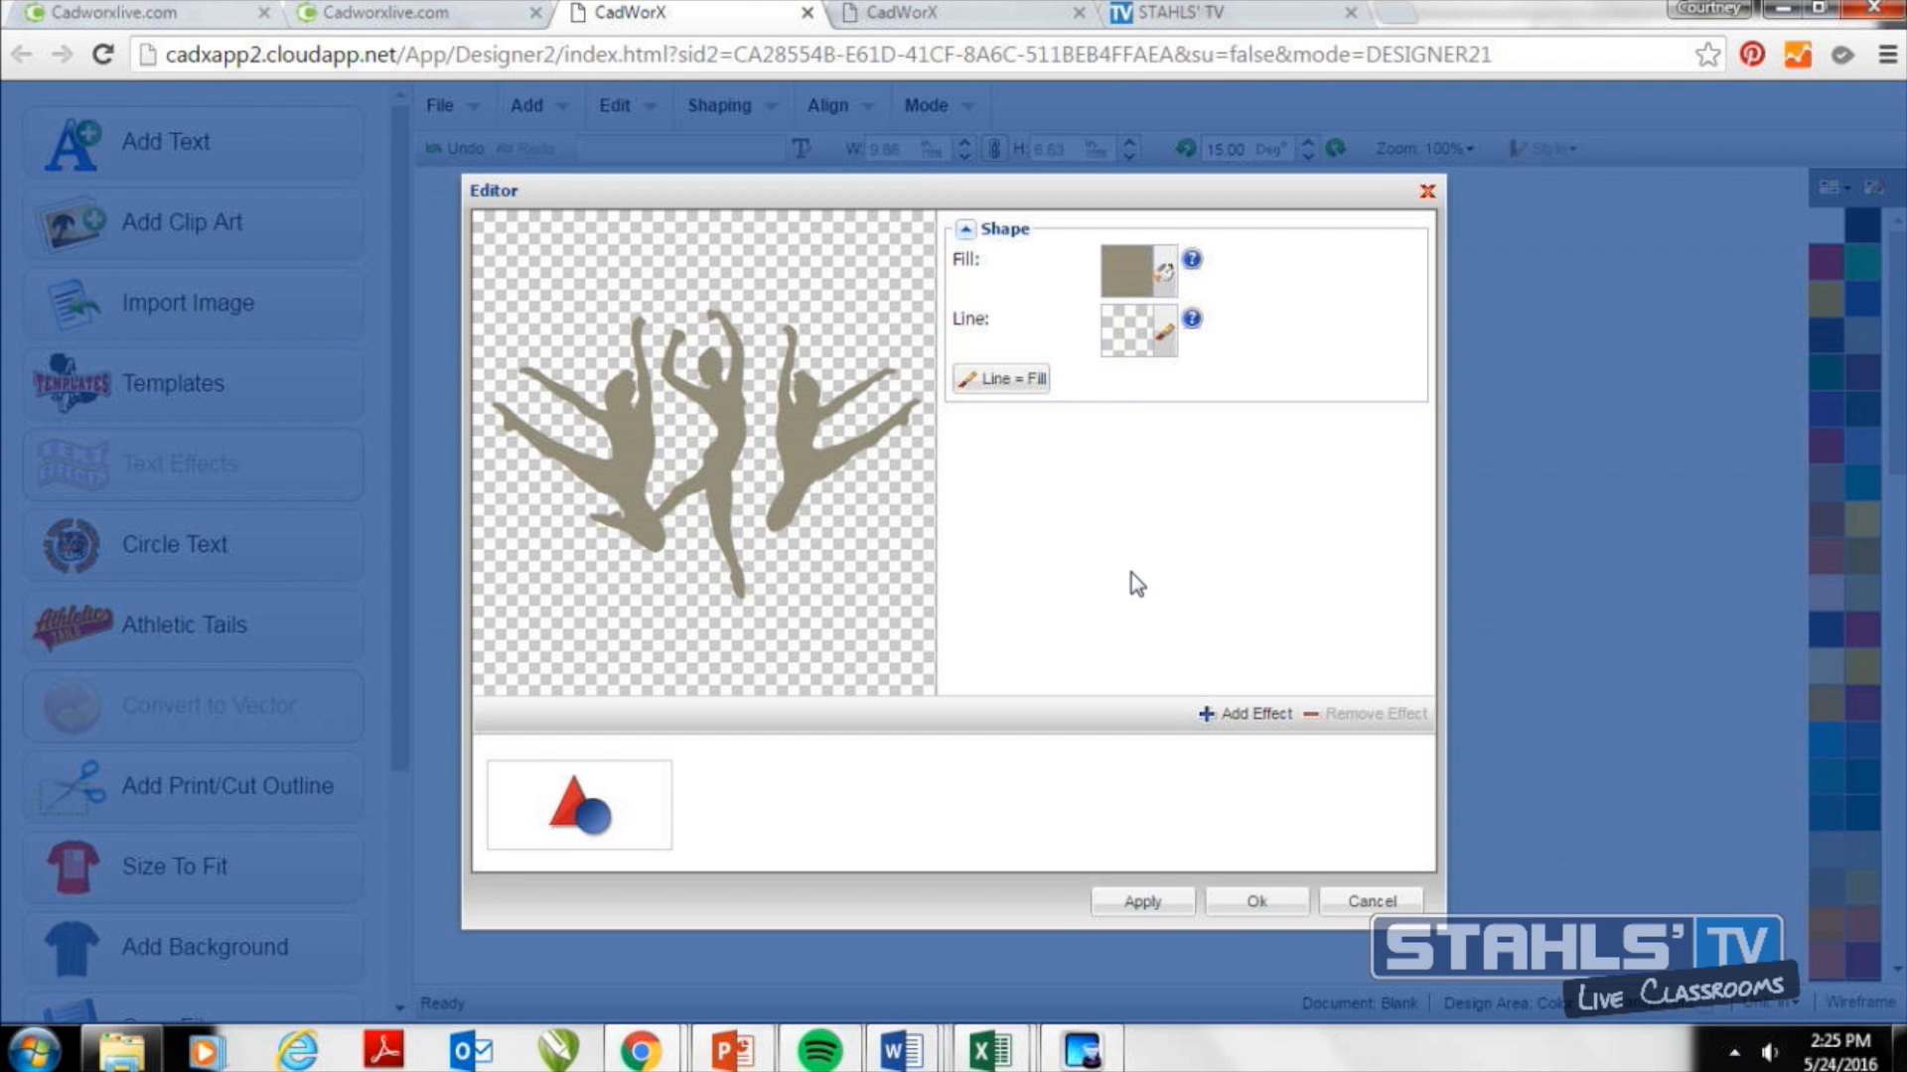
pyautogui.click(1162, 278)
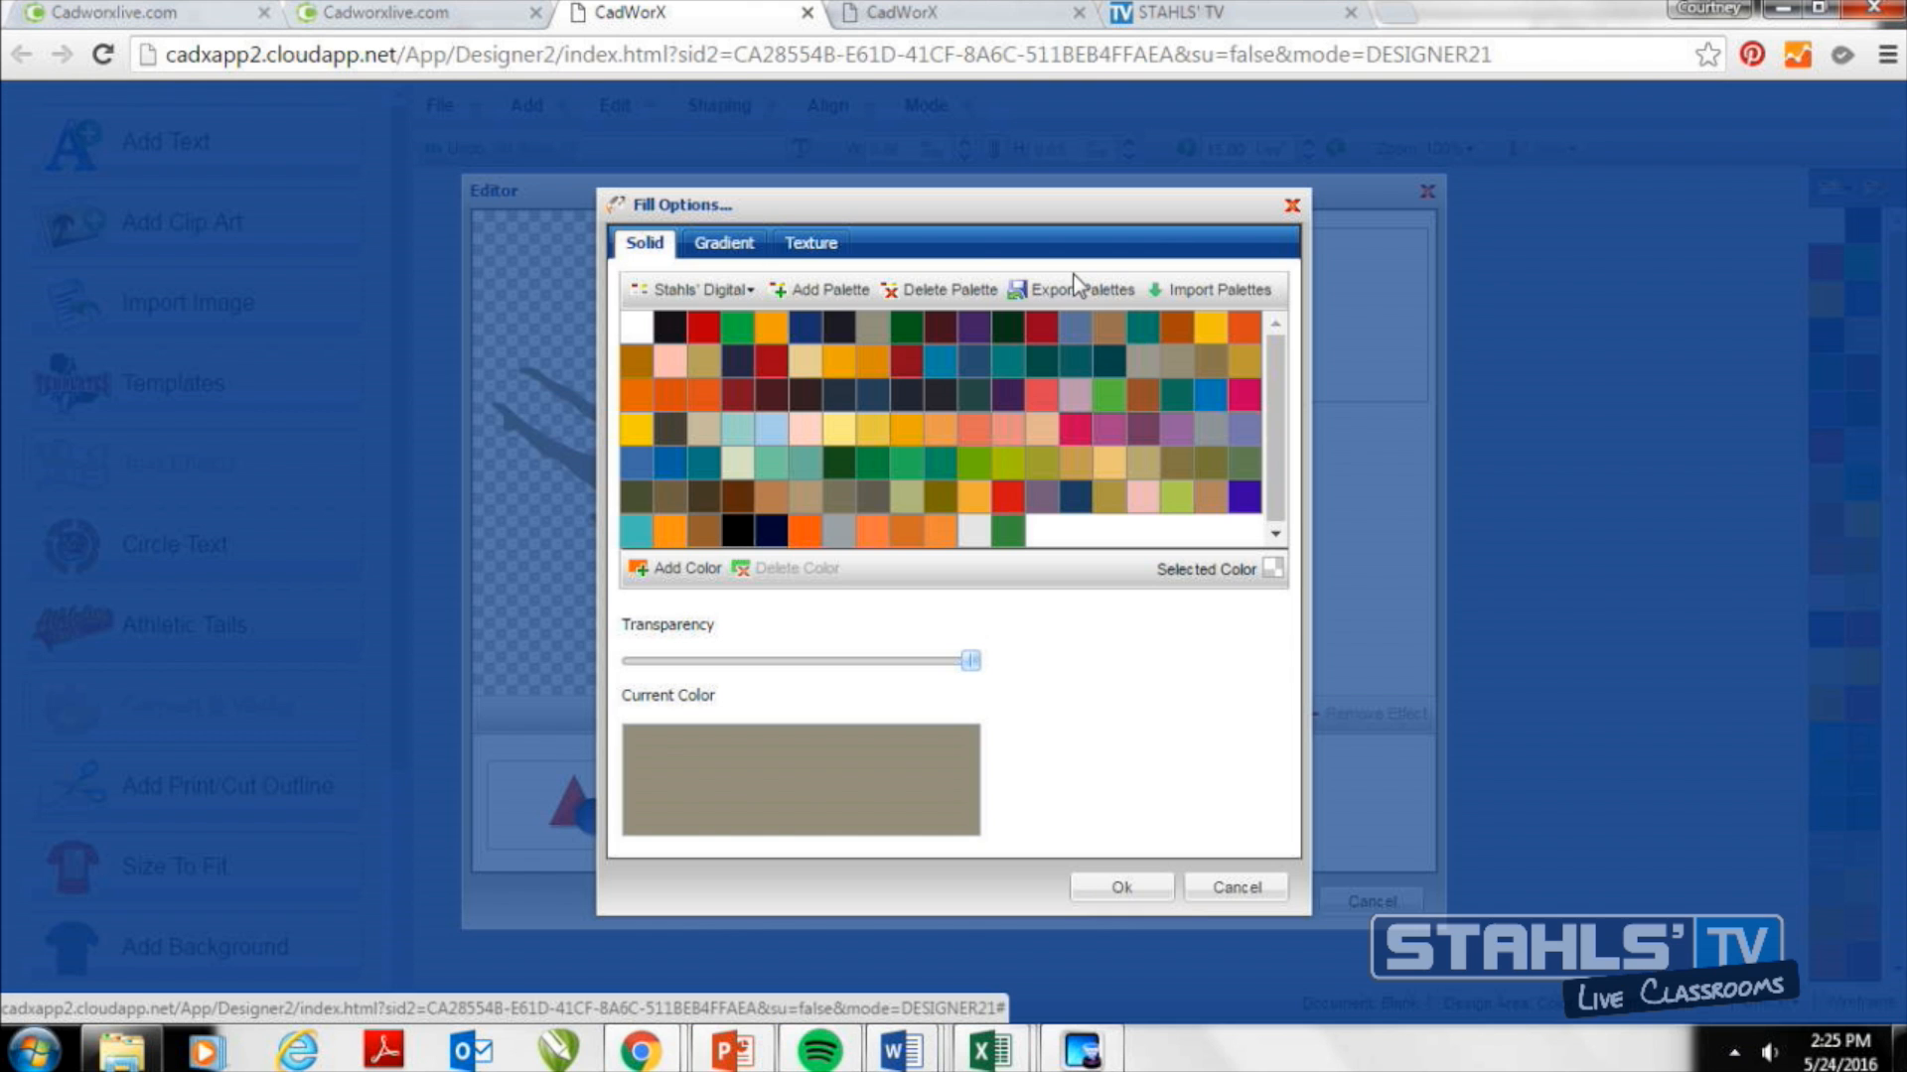
pyautogui.click(811, 246)
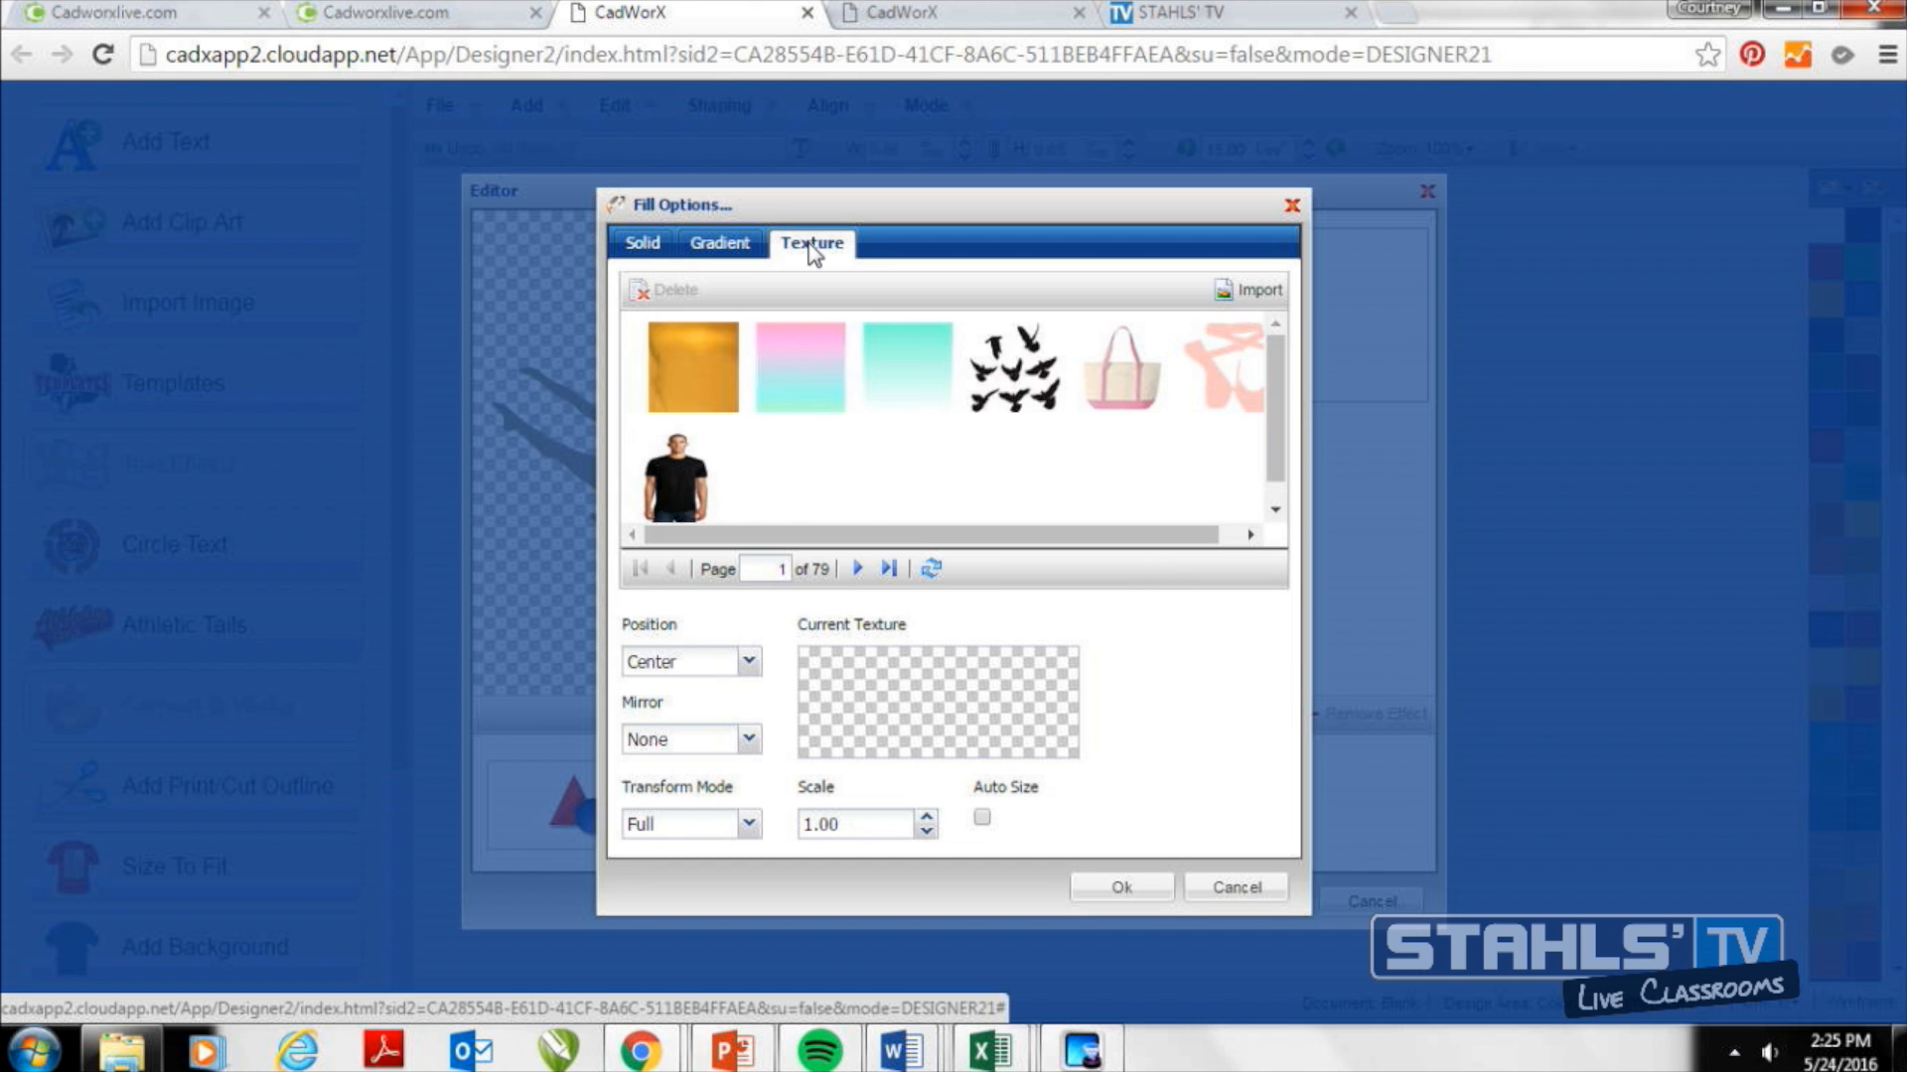
pyautogui.click(854, 570)
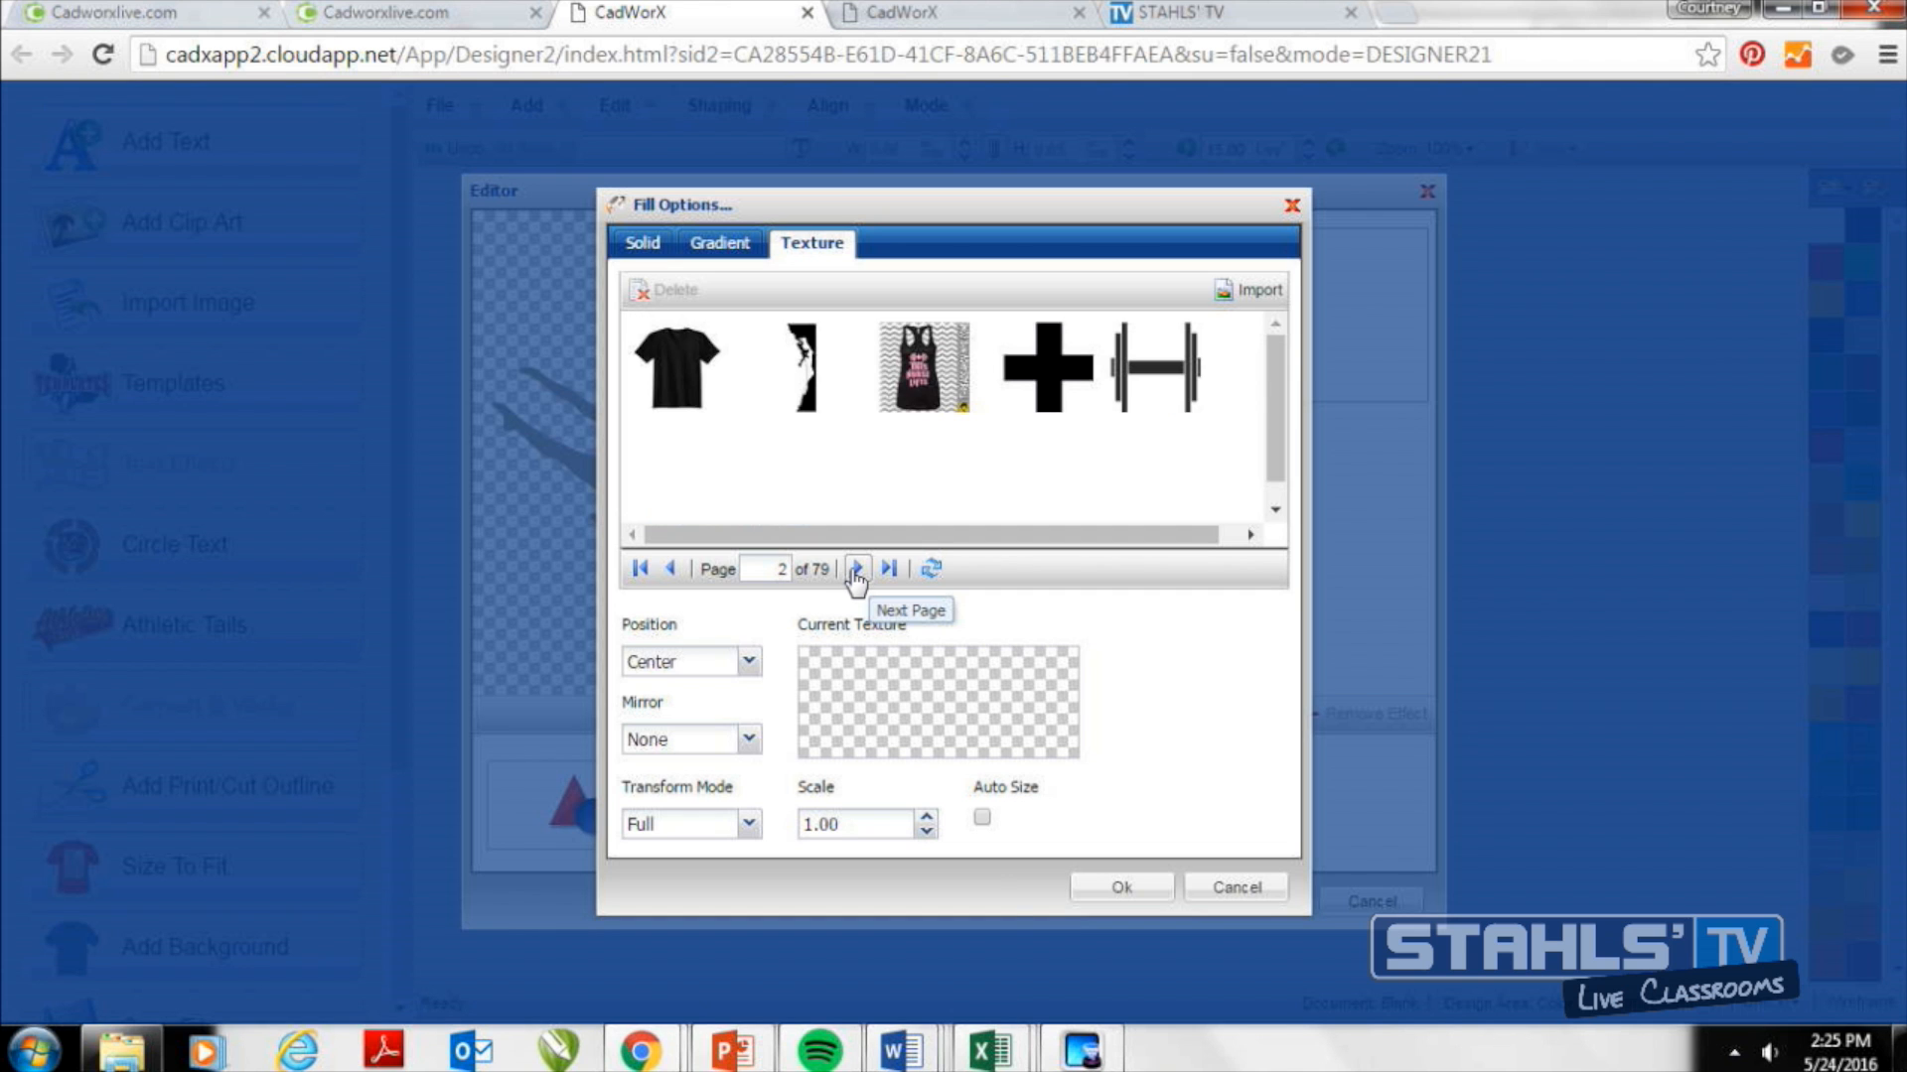
pyautogui.click(855, 570)
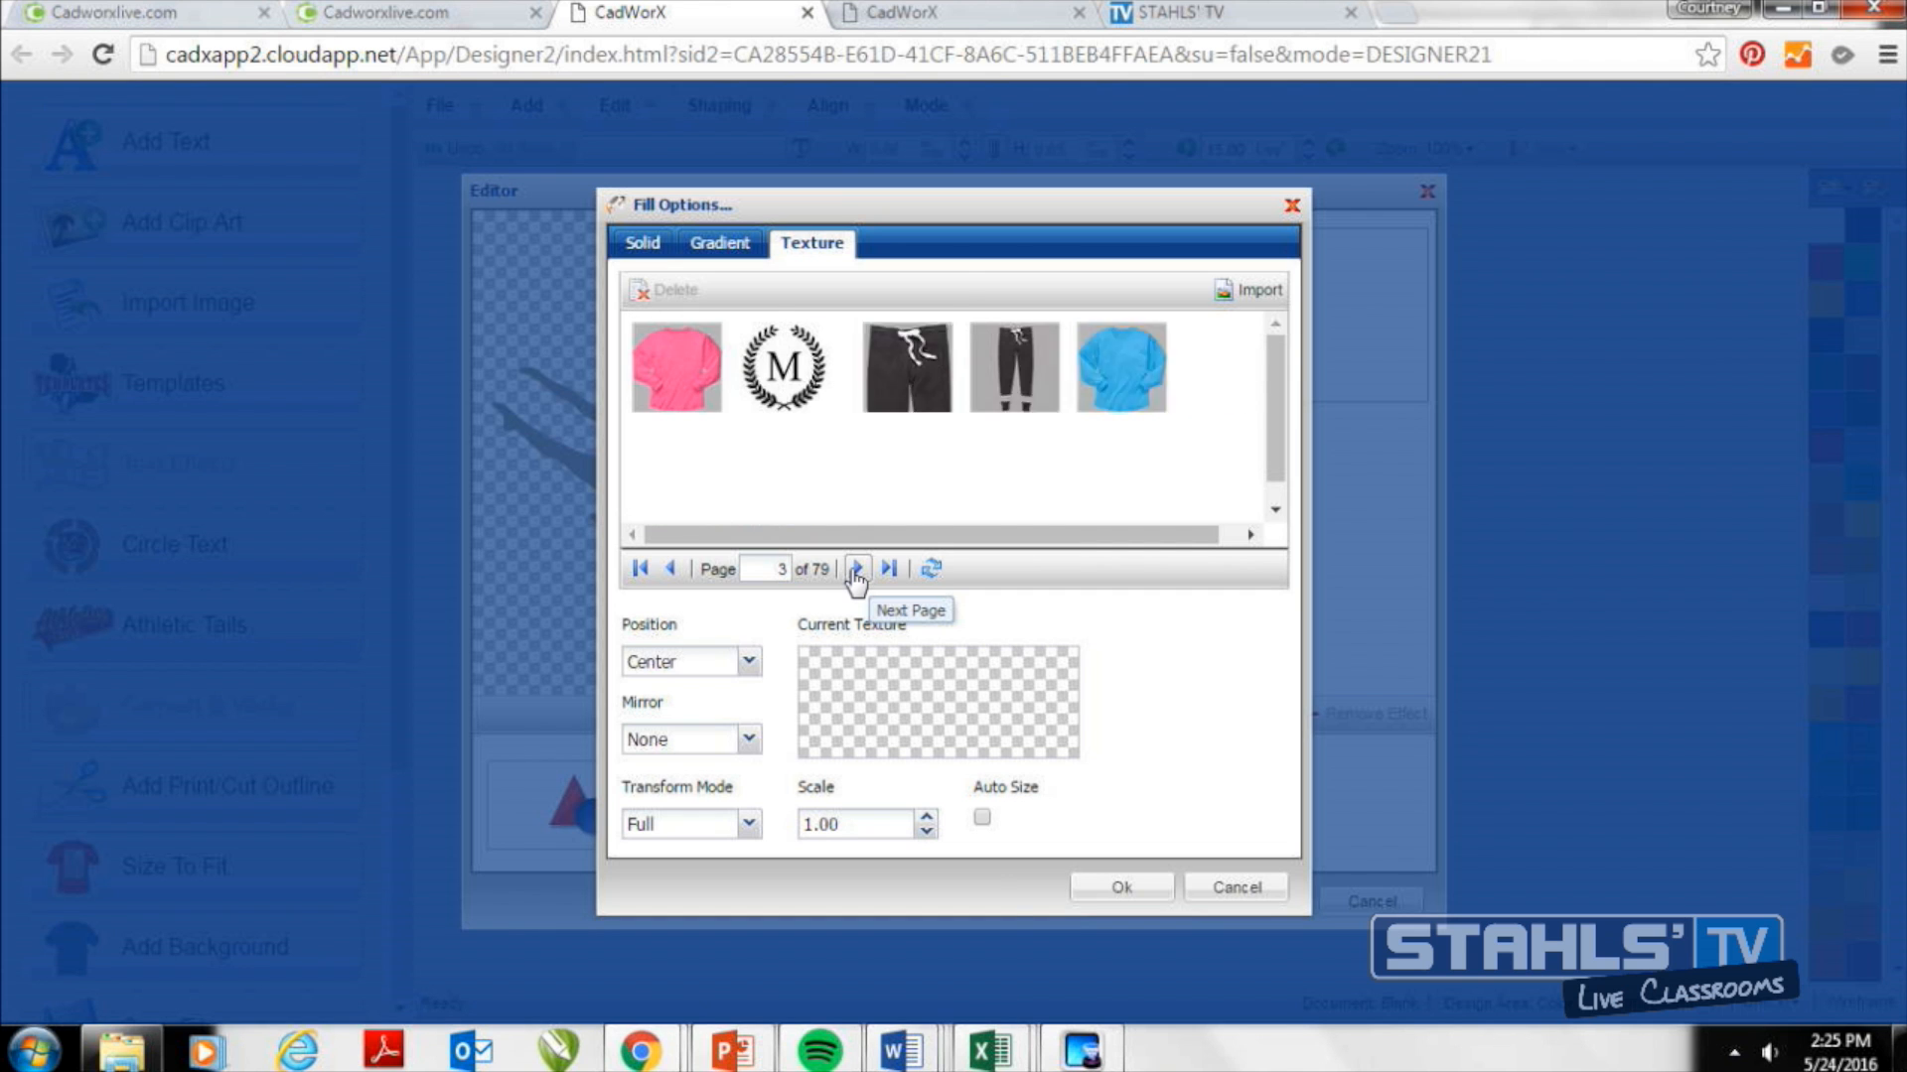
pyautogui.click(671, 568)
pyautogui.click(973, 380)
pyautogui.doubleClick(974, 380)
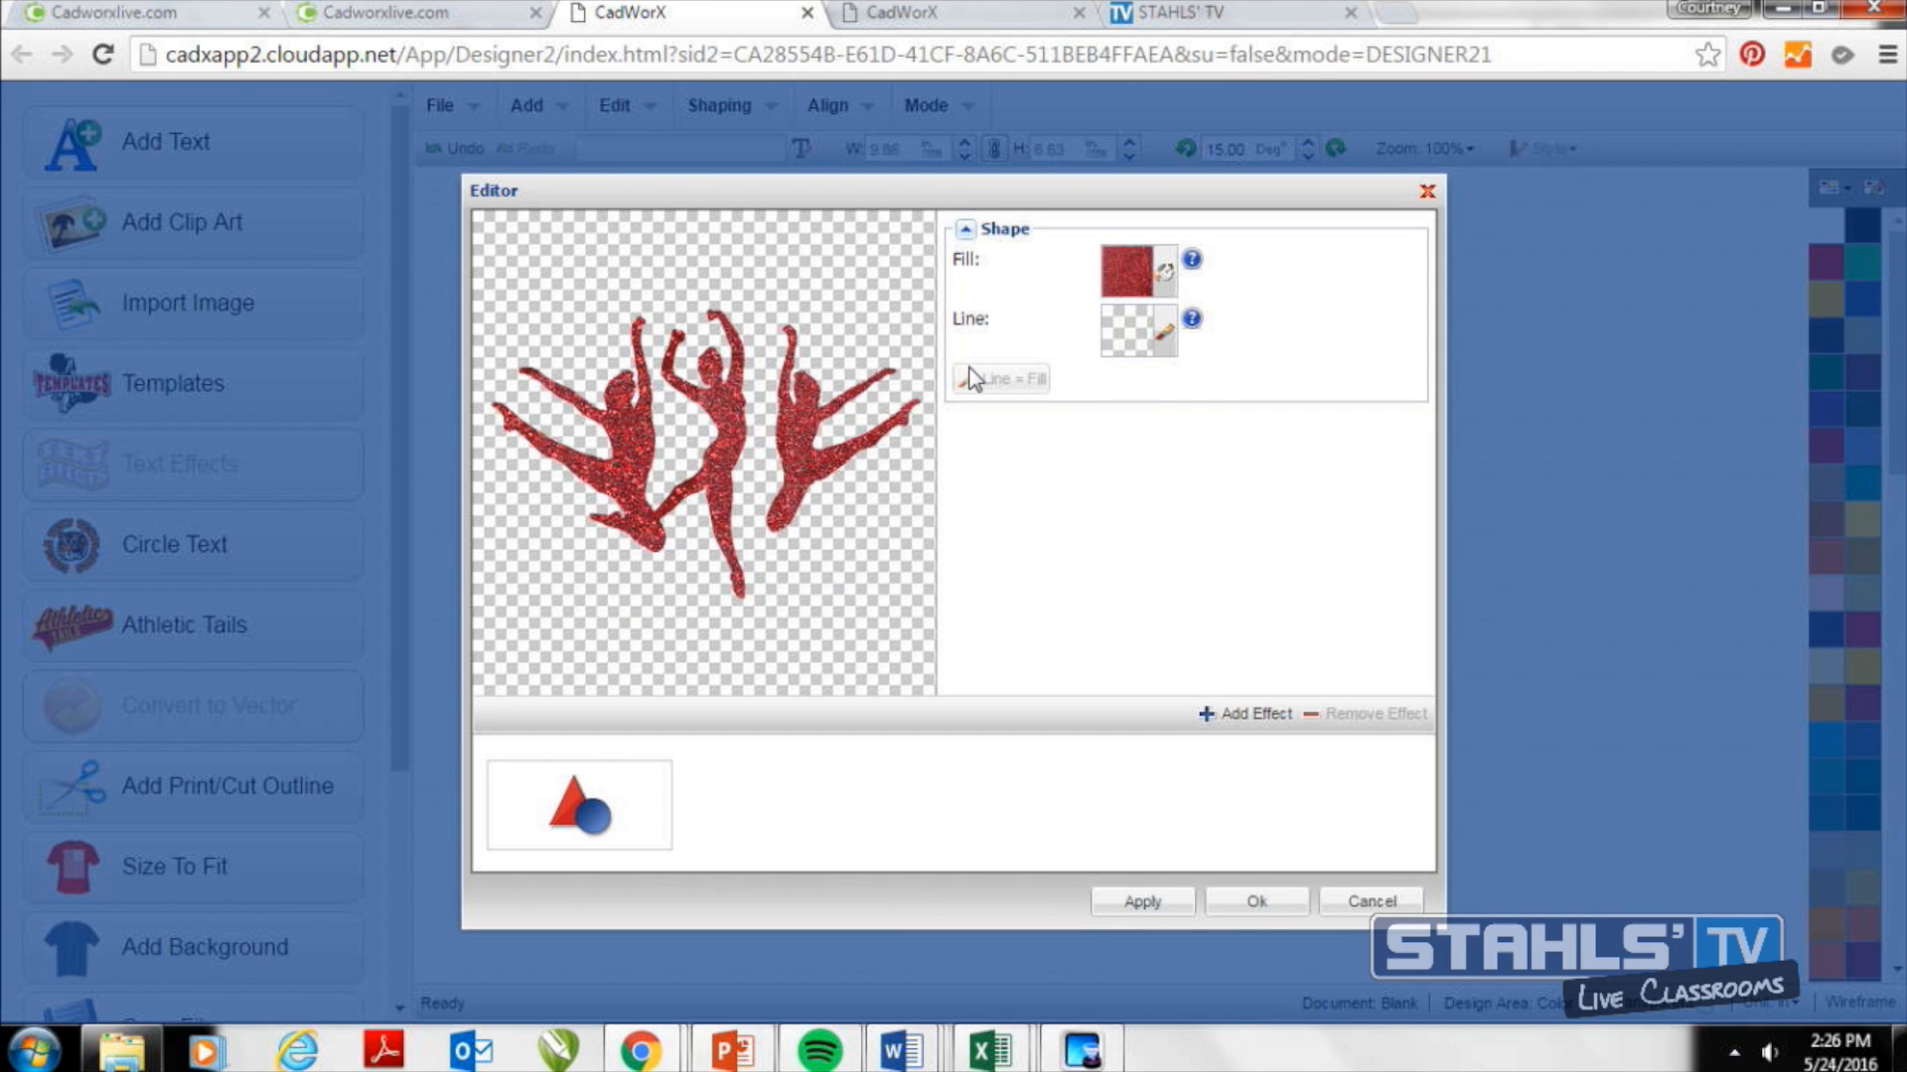
pyautogui.click(1255, 919)
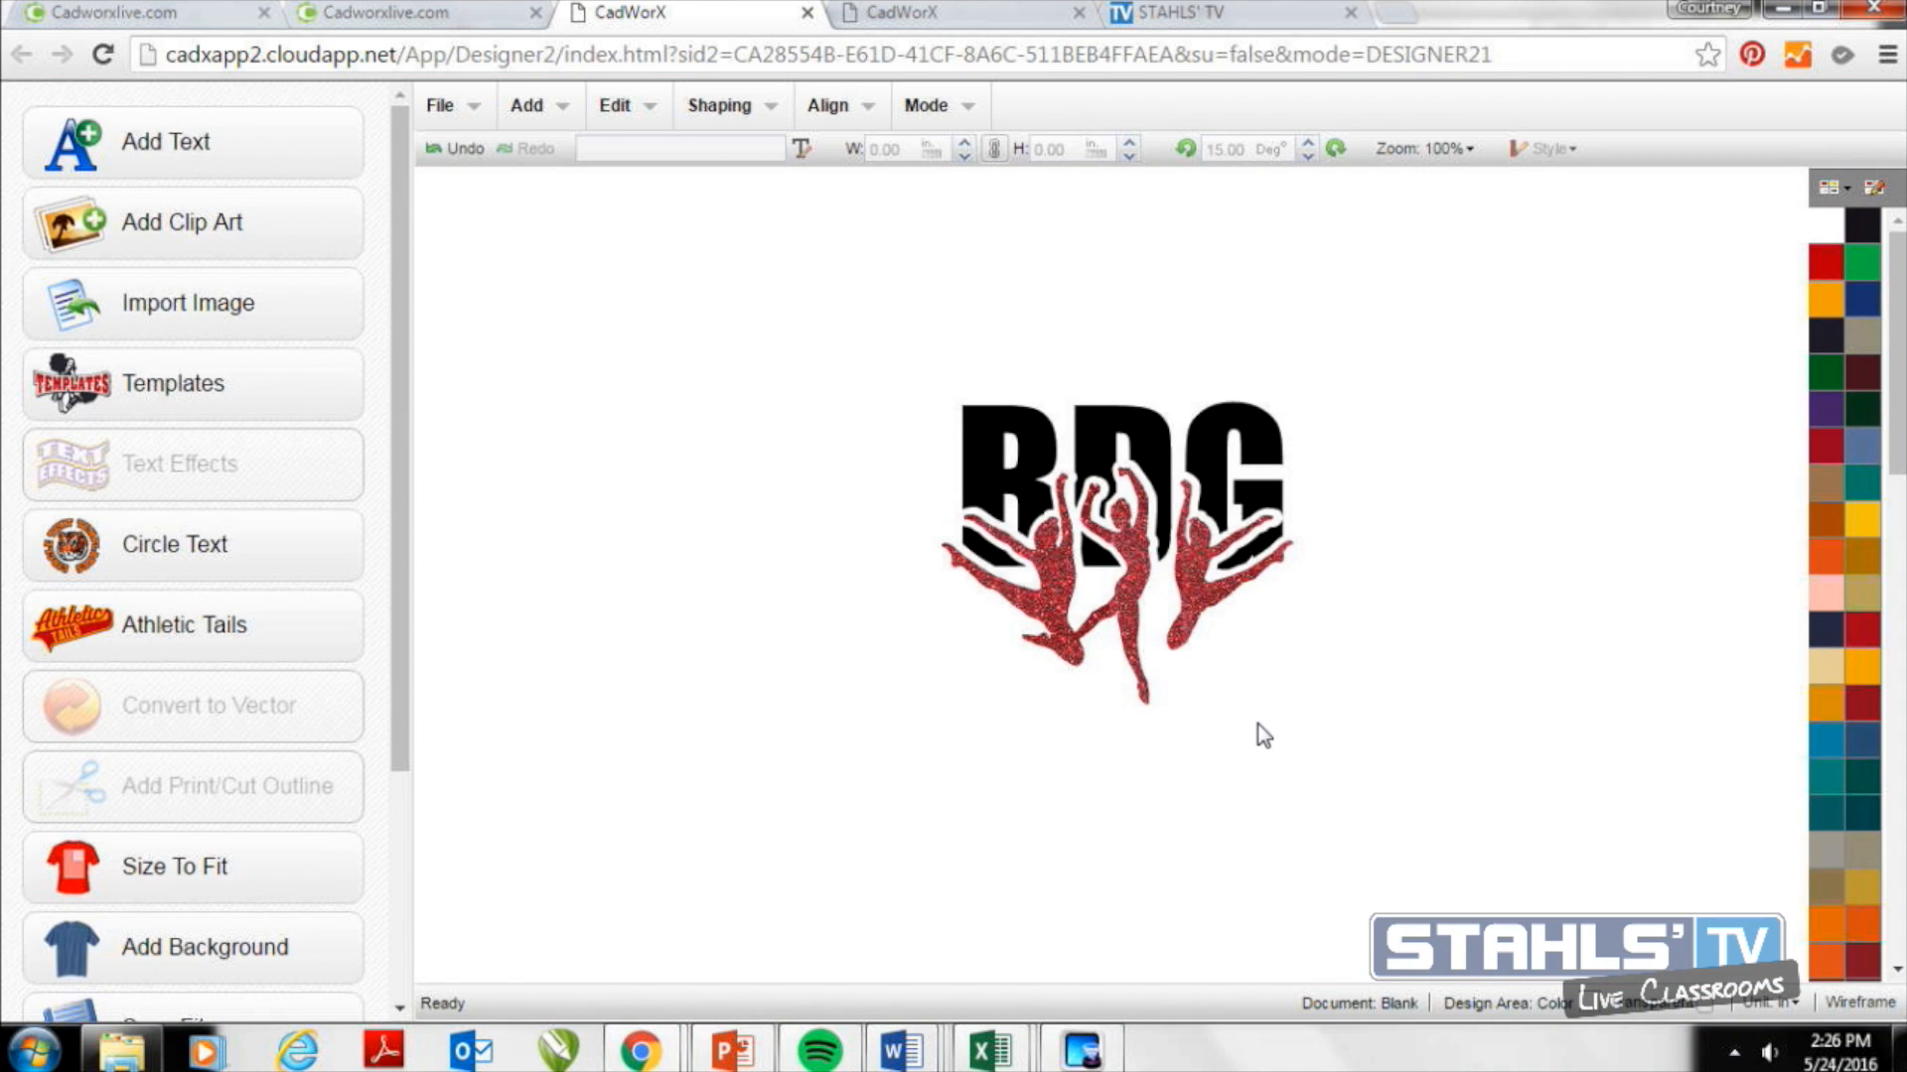
# Nudge the glitter dancers slightly to the right within the cut-out, and select the BDG lettering.
pyautogui.click(1226, 612)
pyautogui.moveTo(1225, 612); pyautogui.dragTo(1229, 602)
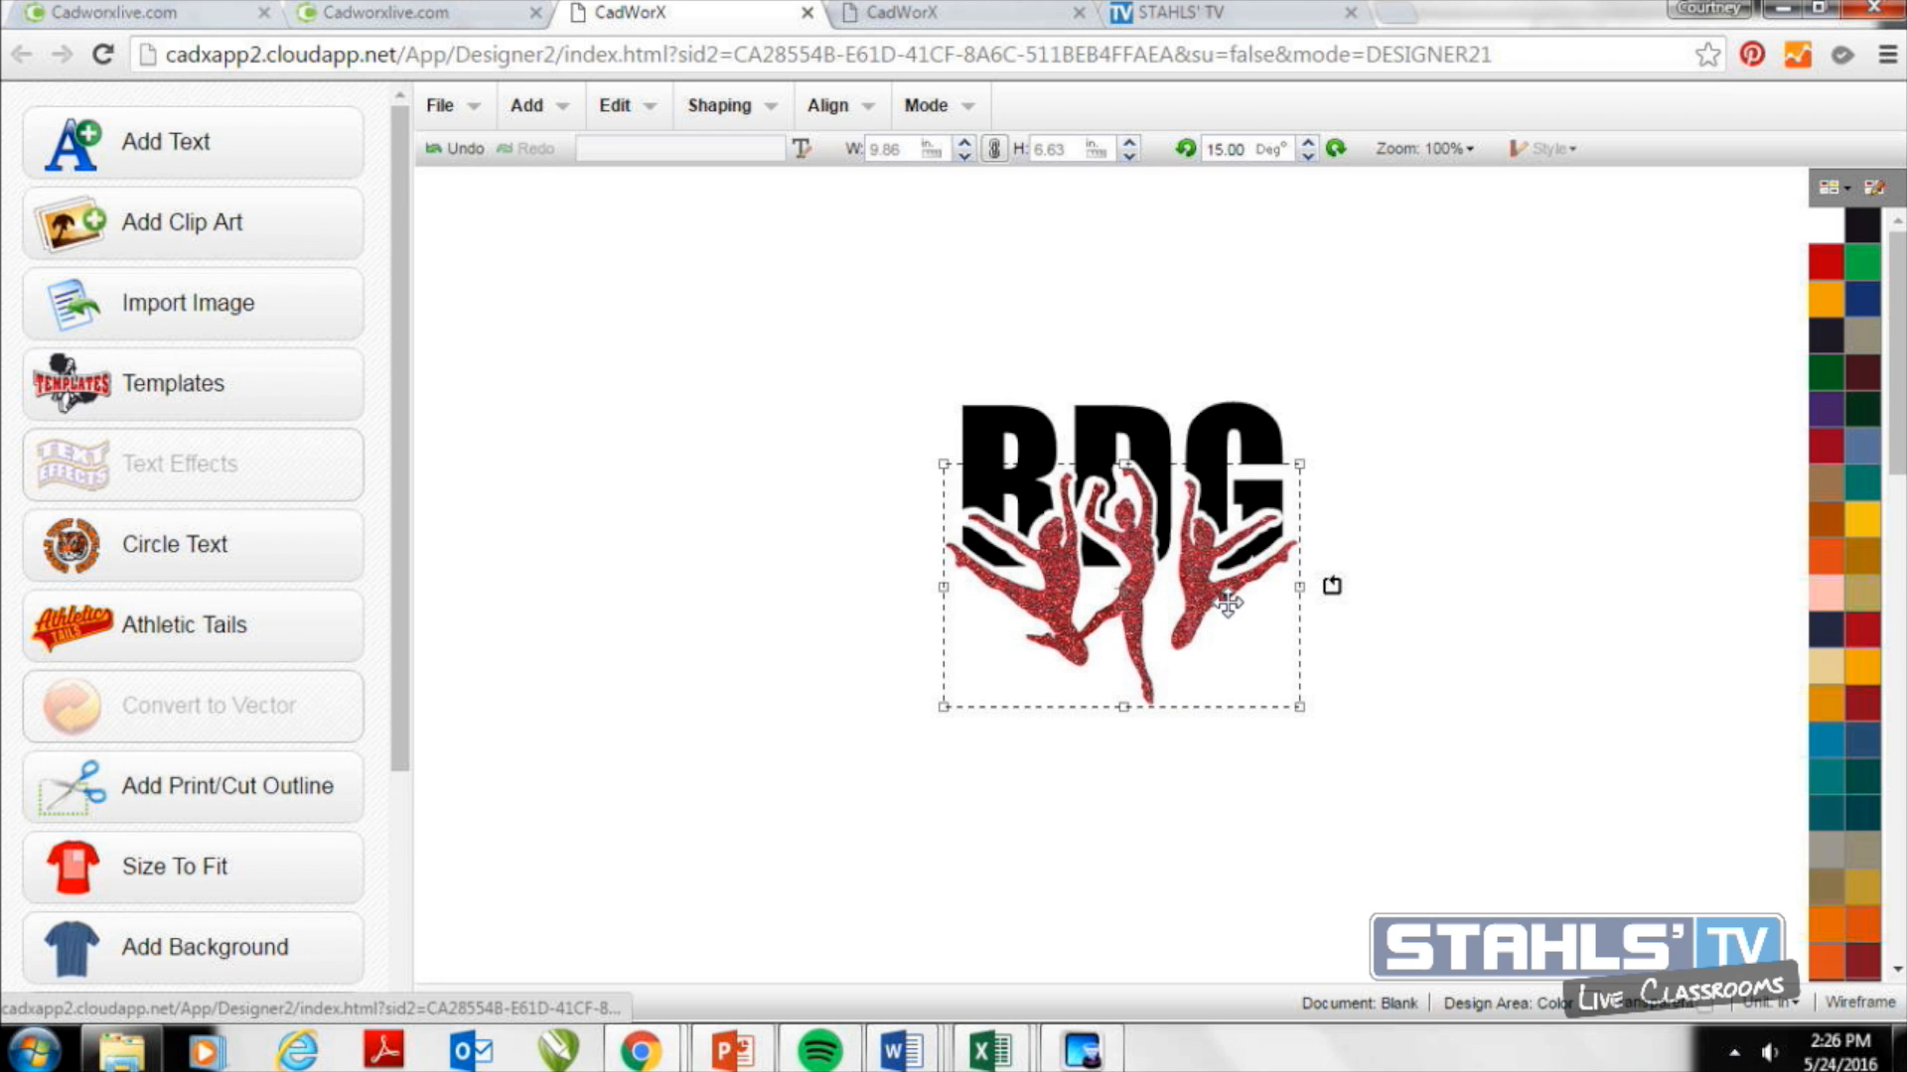
pyautogui.click(1248, 743)
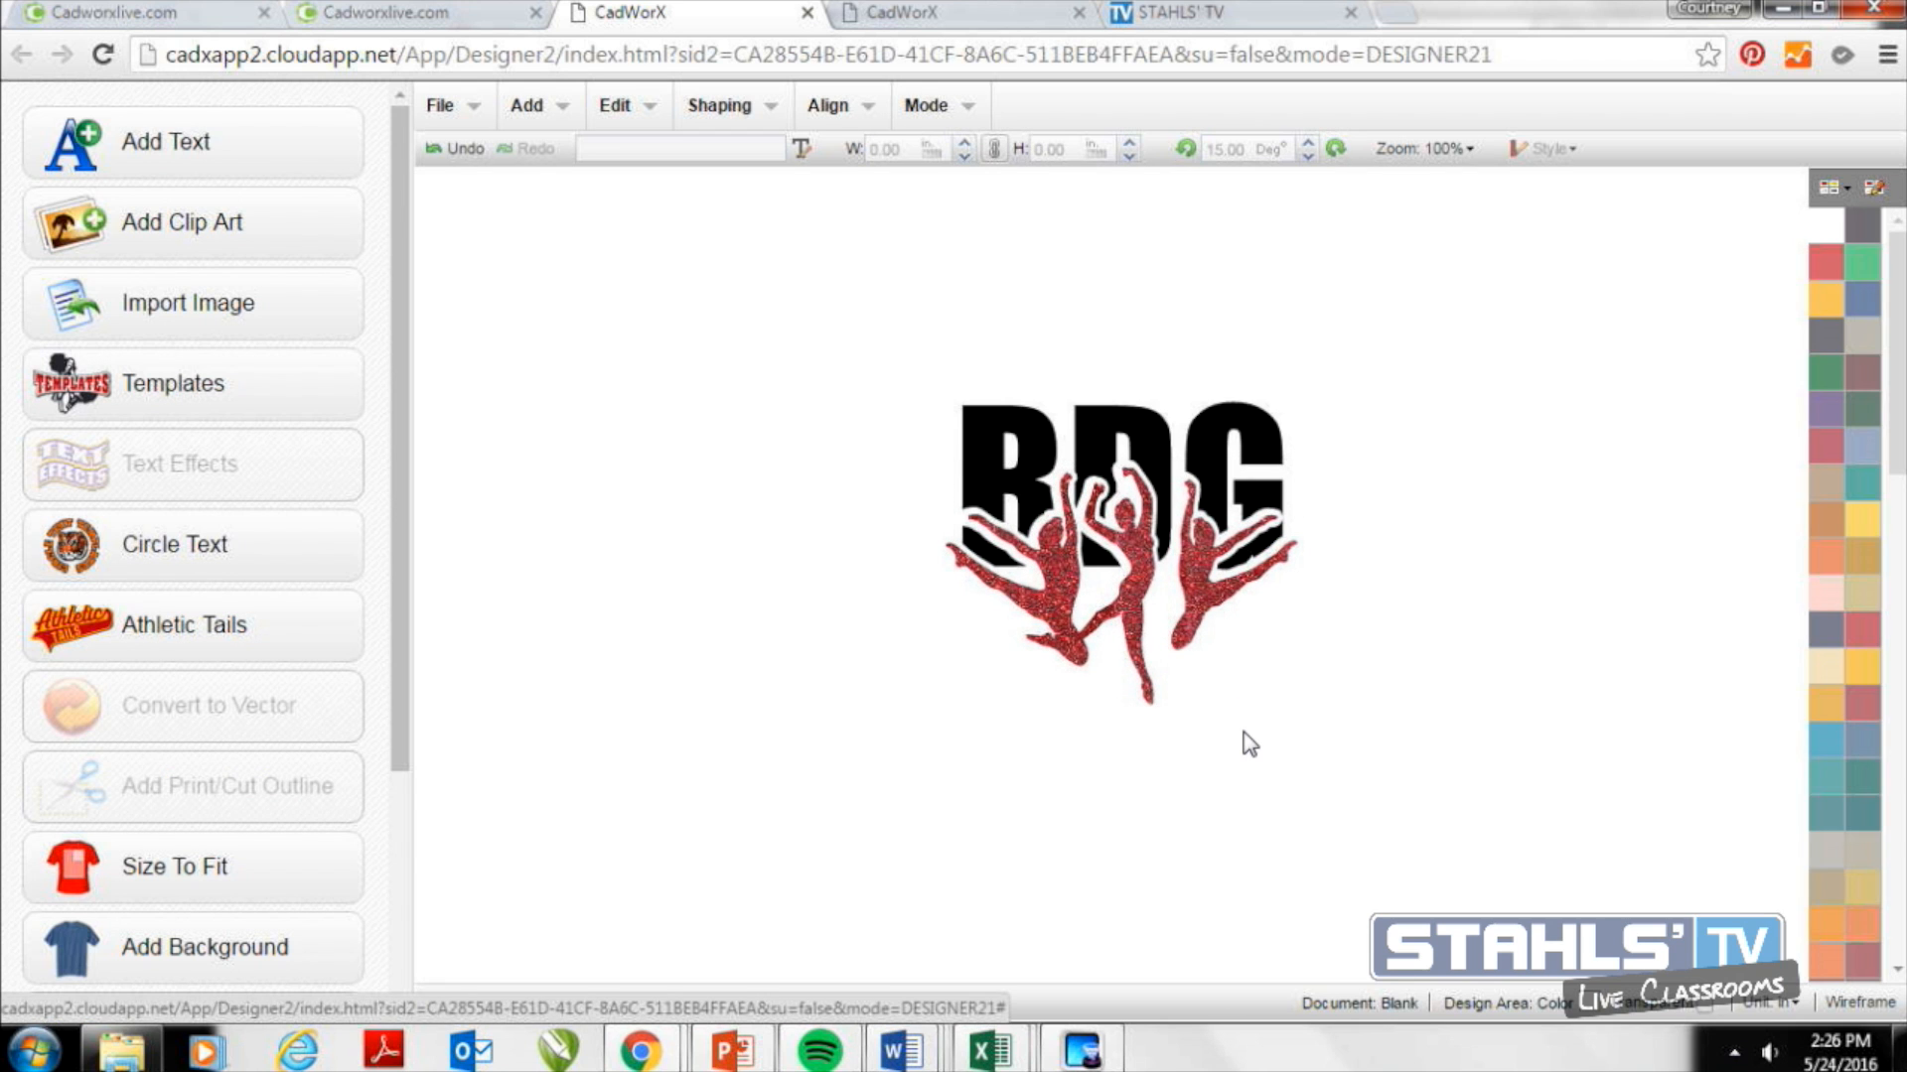
pyautogui.click(1013, 459)
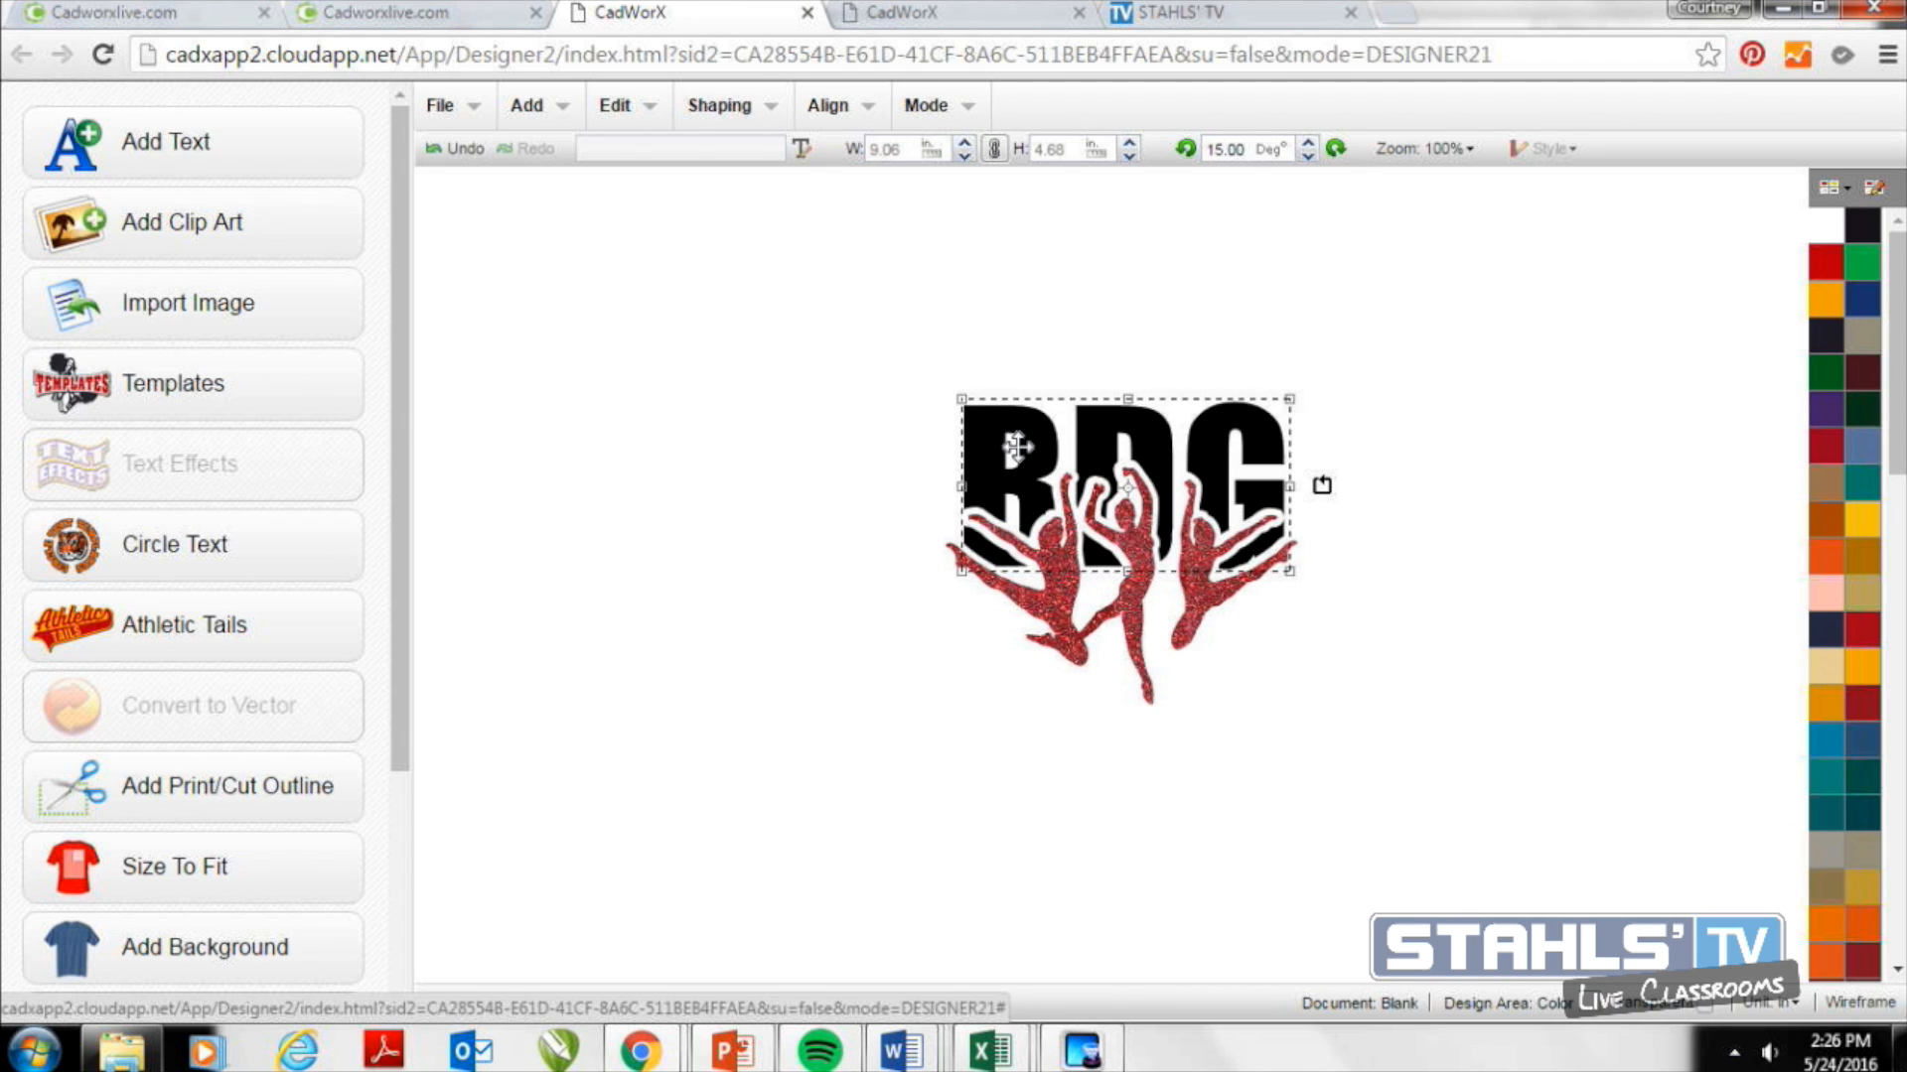
# Switch to the STAHLS' TV website and look through its resources for the CAD-CUT Glitter Flake downloadable JPEG.
pyautogui.click(1256, 10)
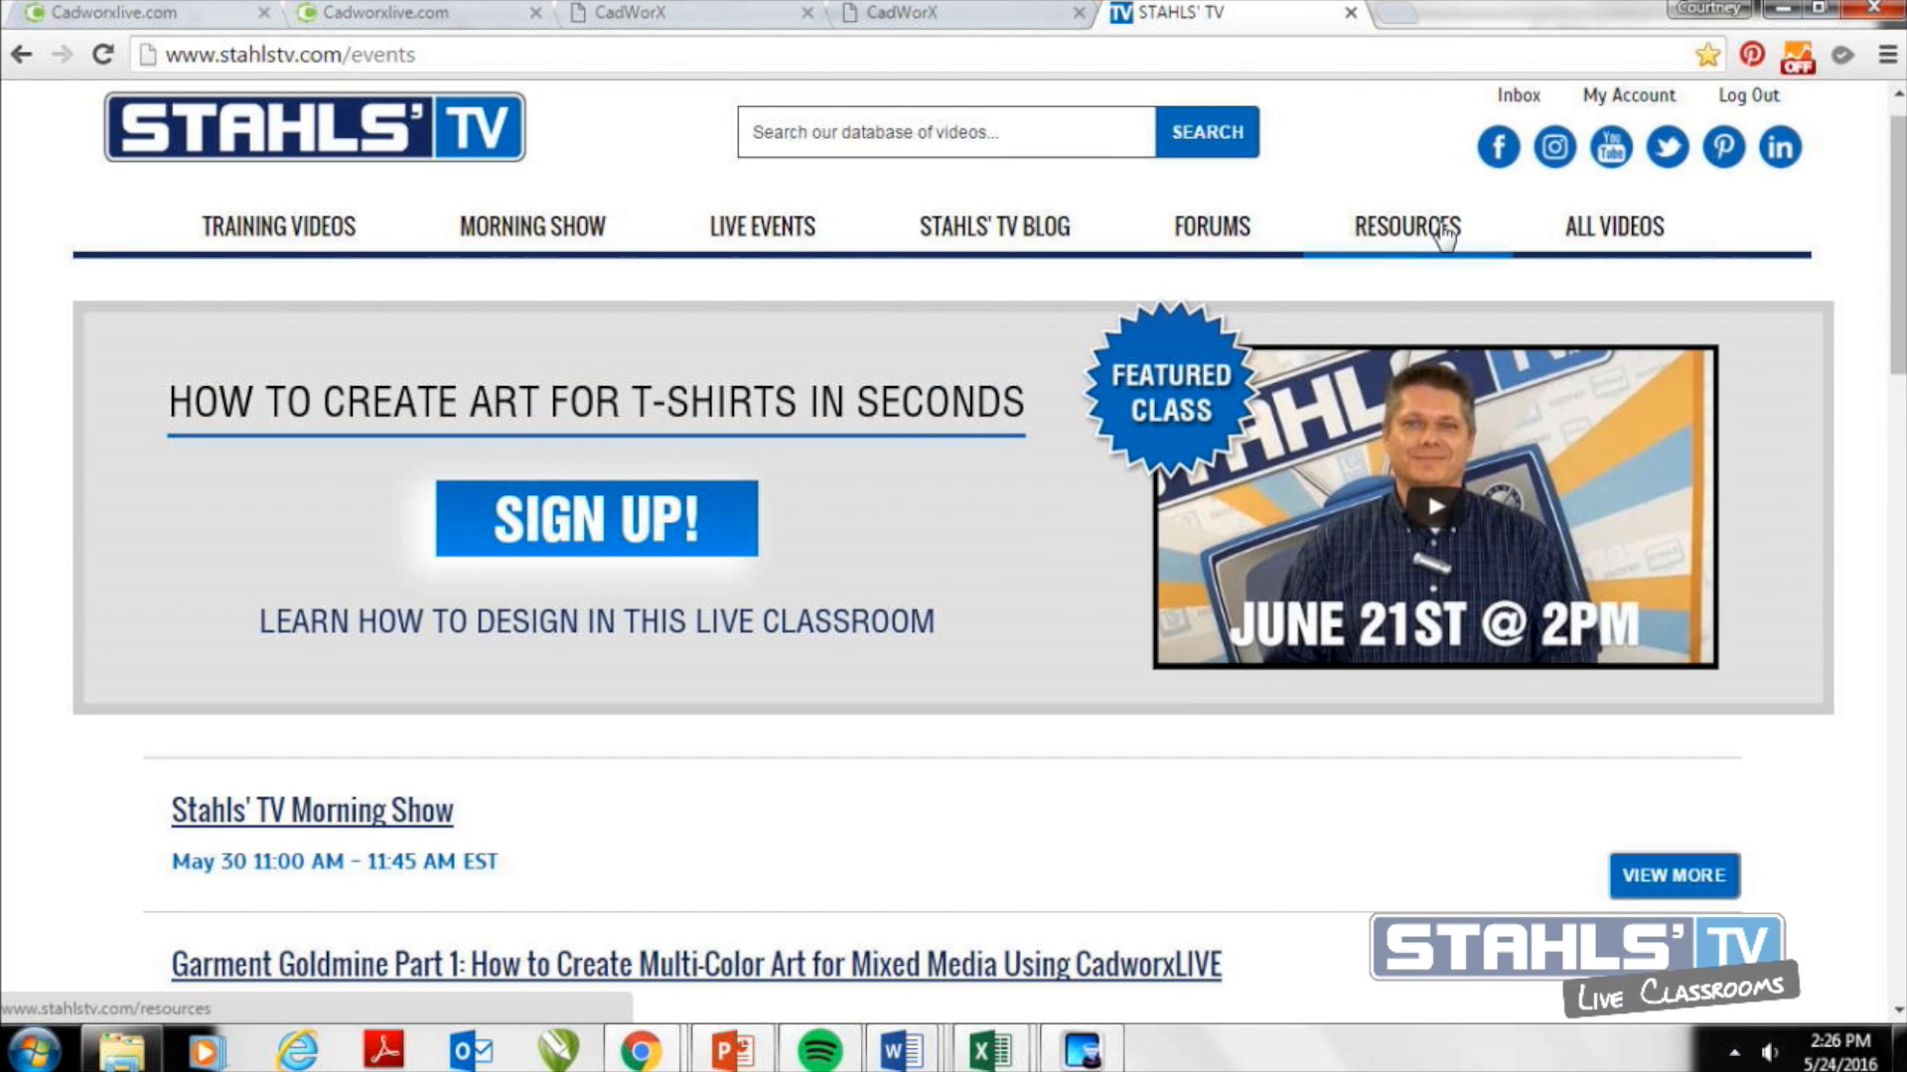
pyautogui.click(1445, 234)
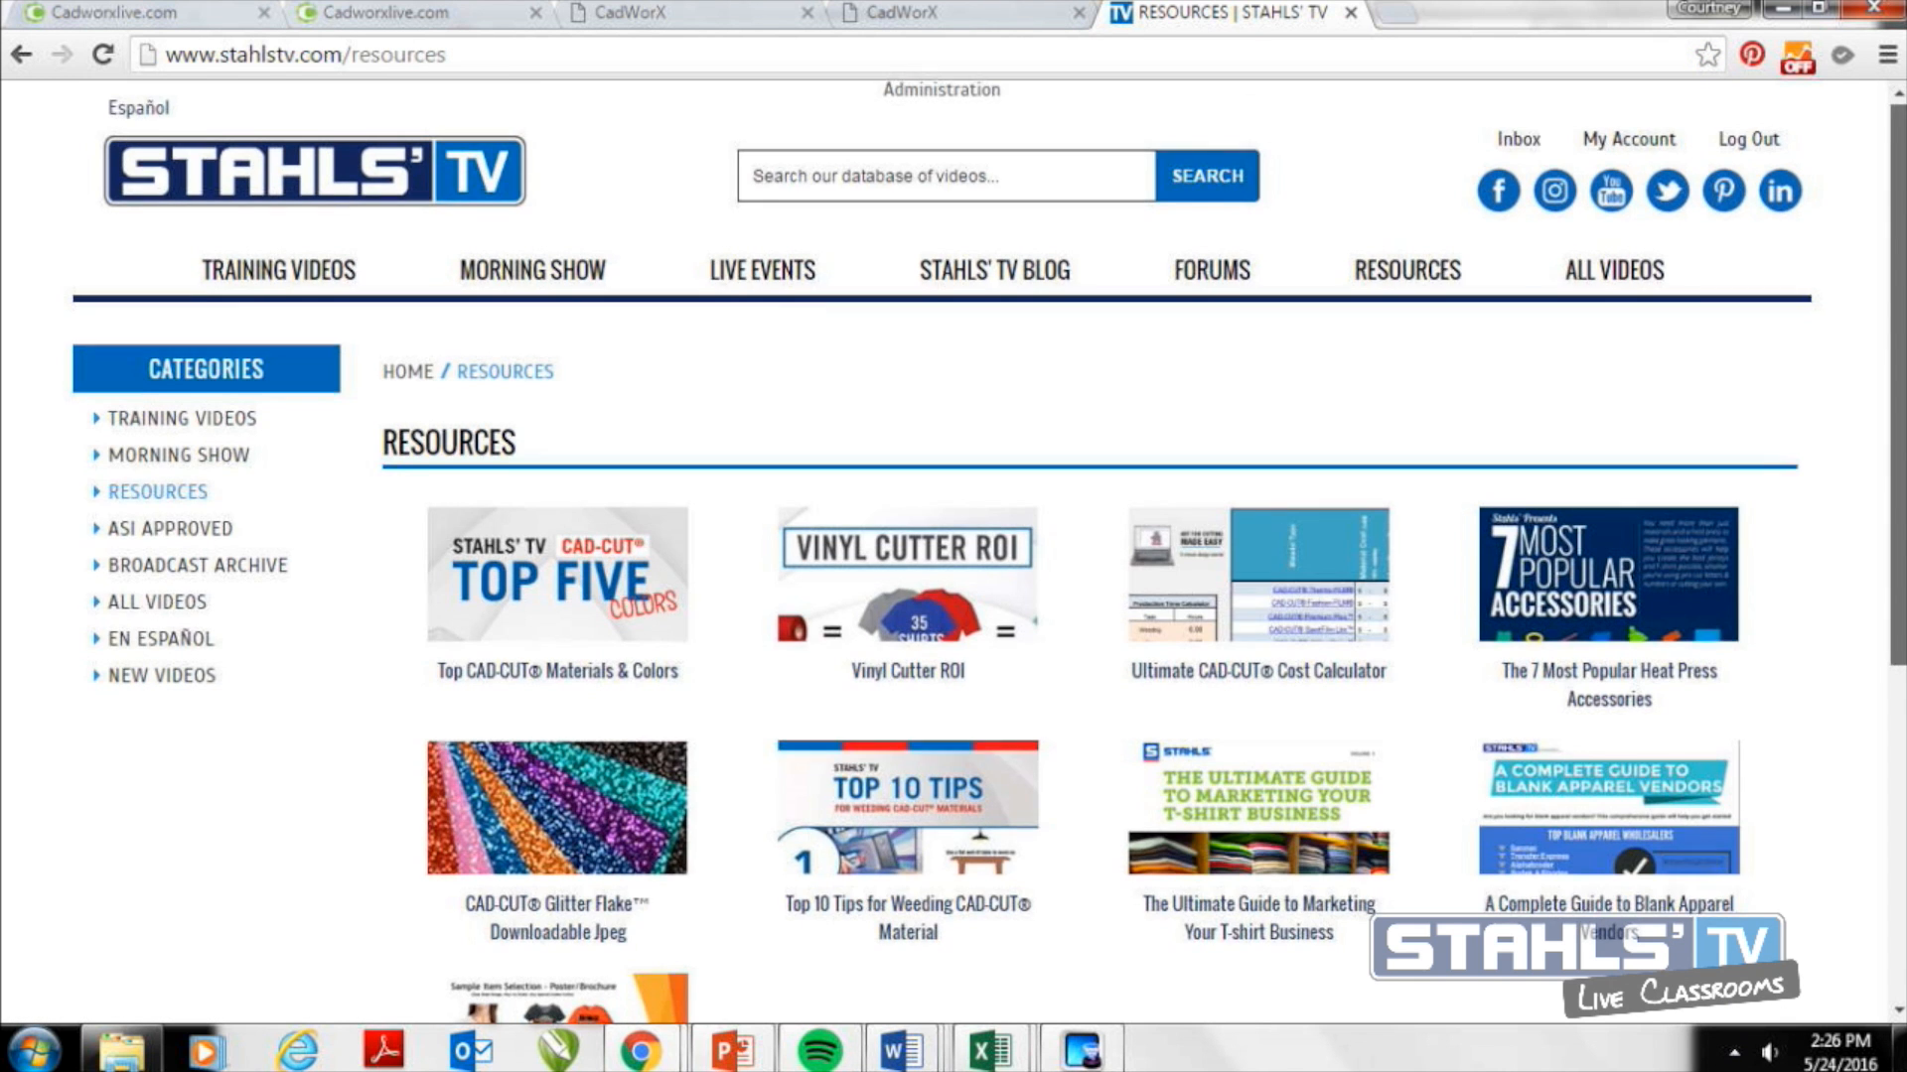
pyautogui.moveTo(1897, 283); pyautogui.dragTo(1898, 415)
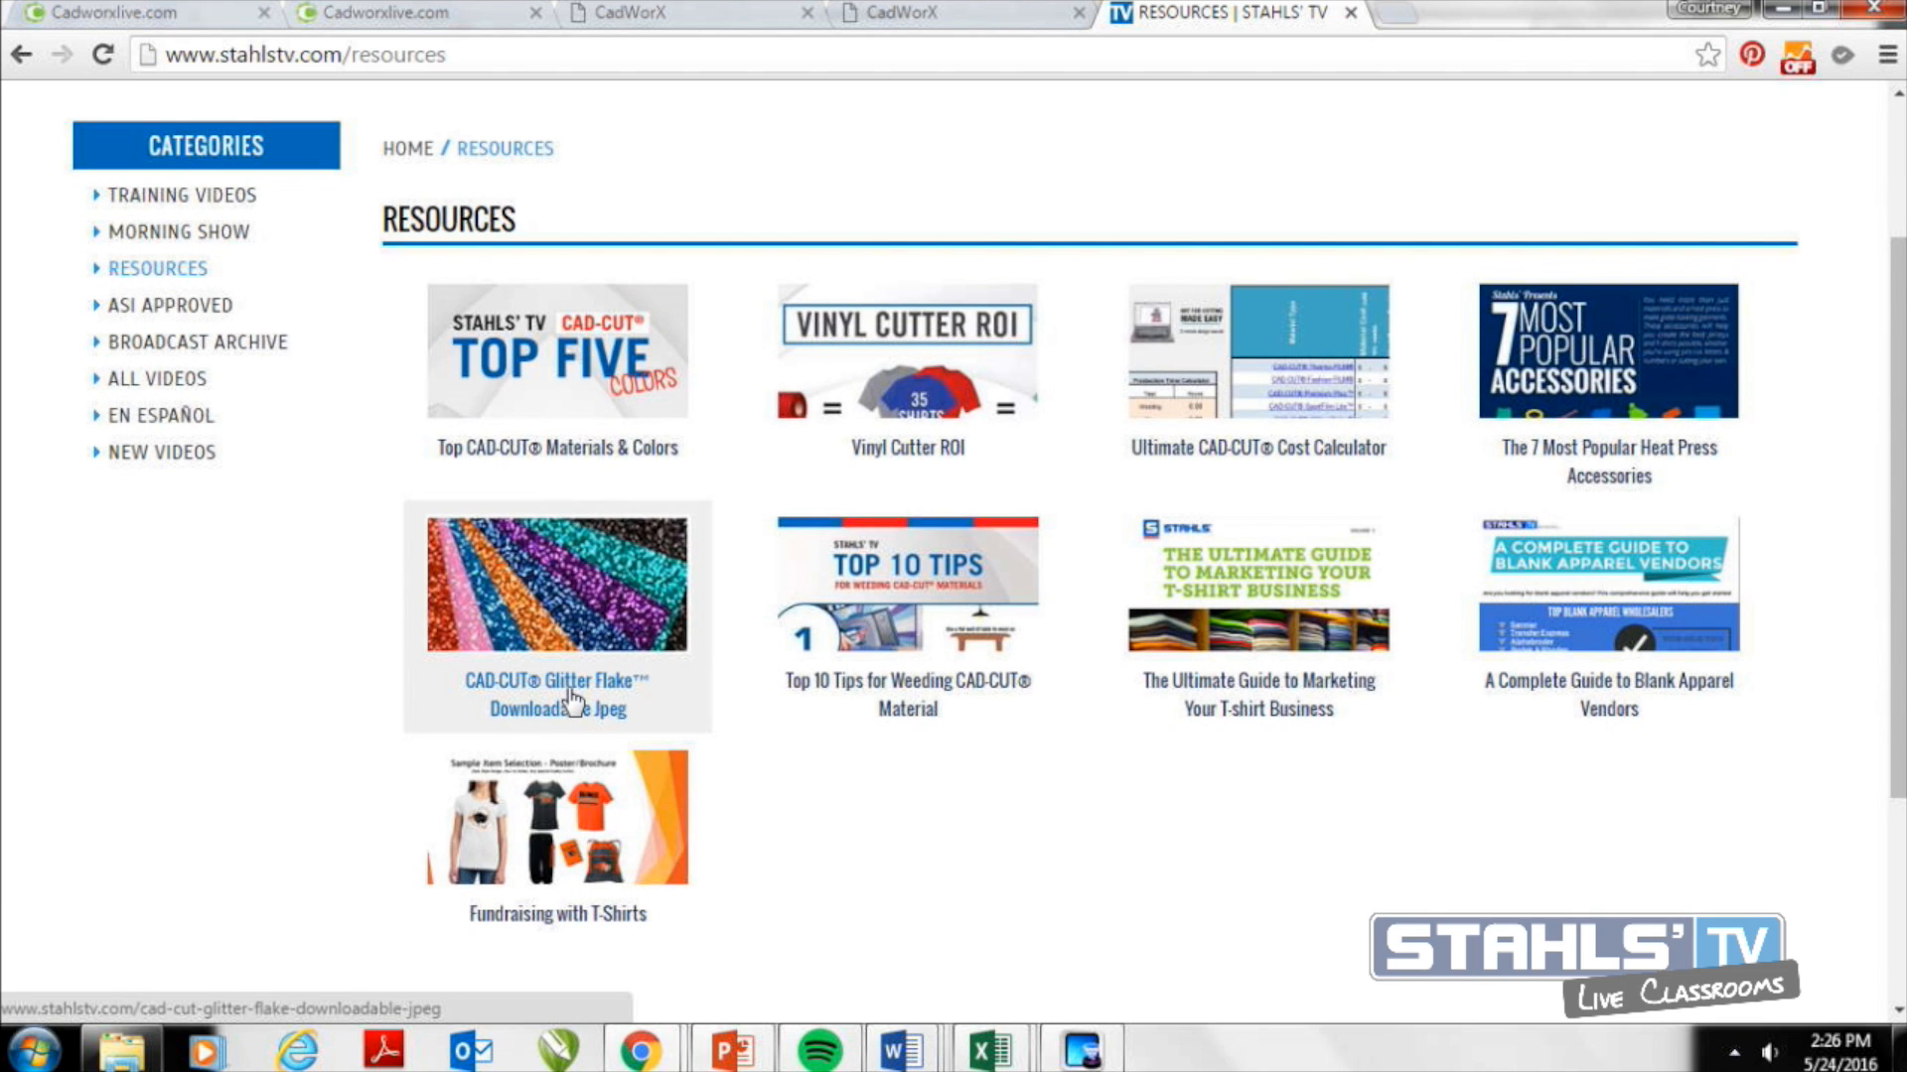
# Switch back to the CadWorX designer with the BDG dance artwork and select the whole design.
pyautogui.click(884, 10)
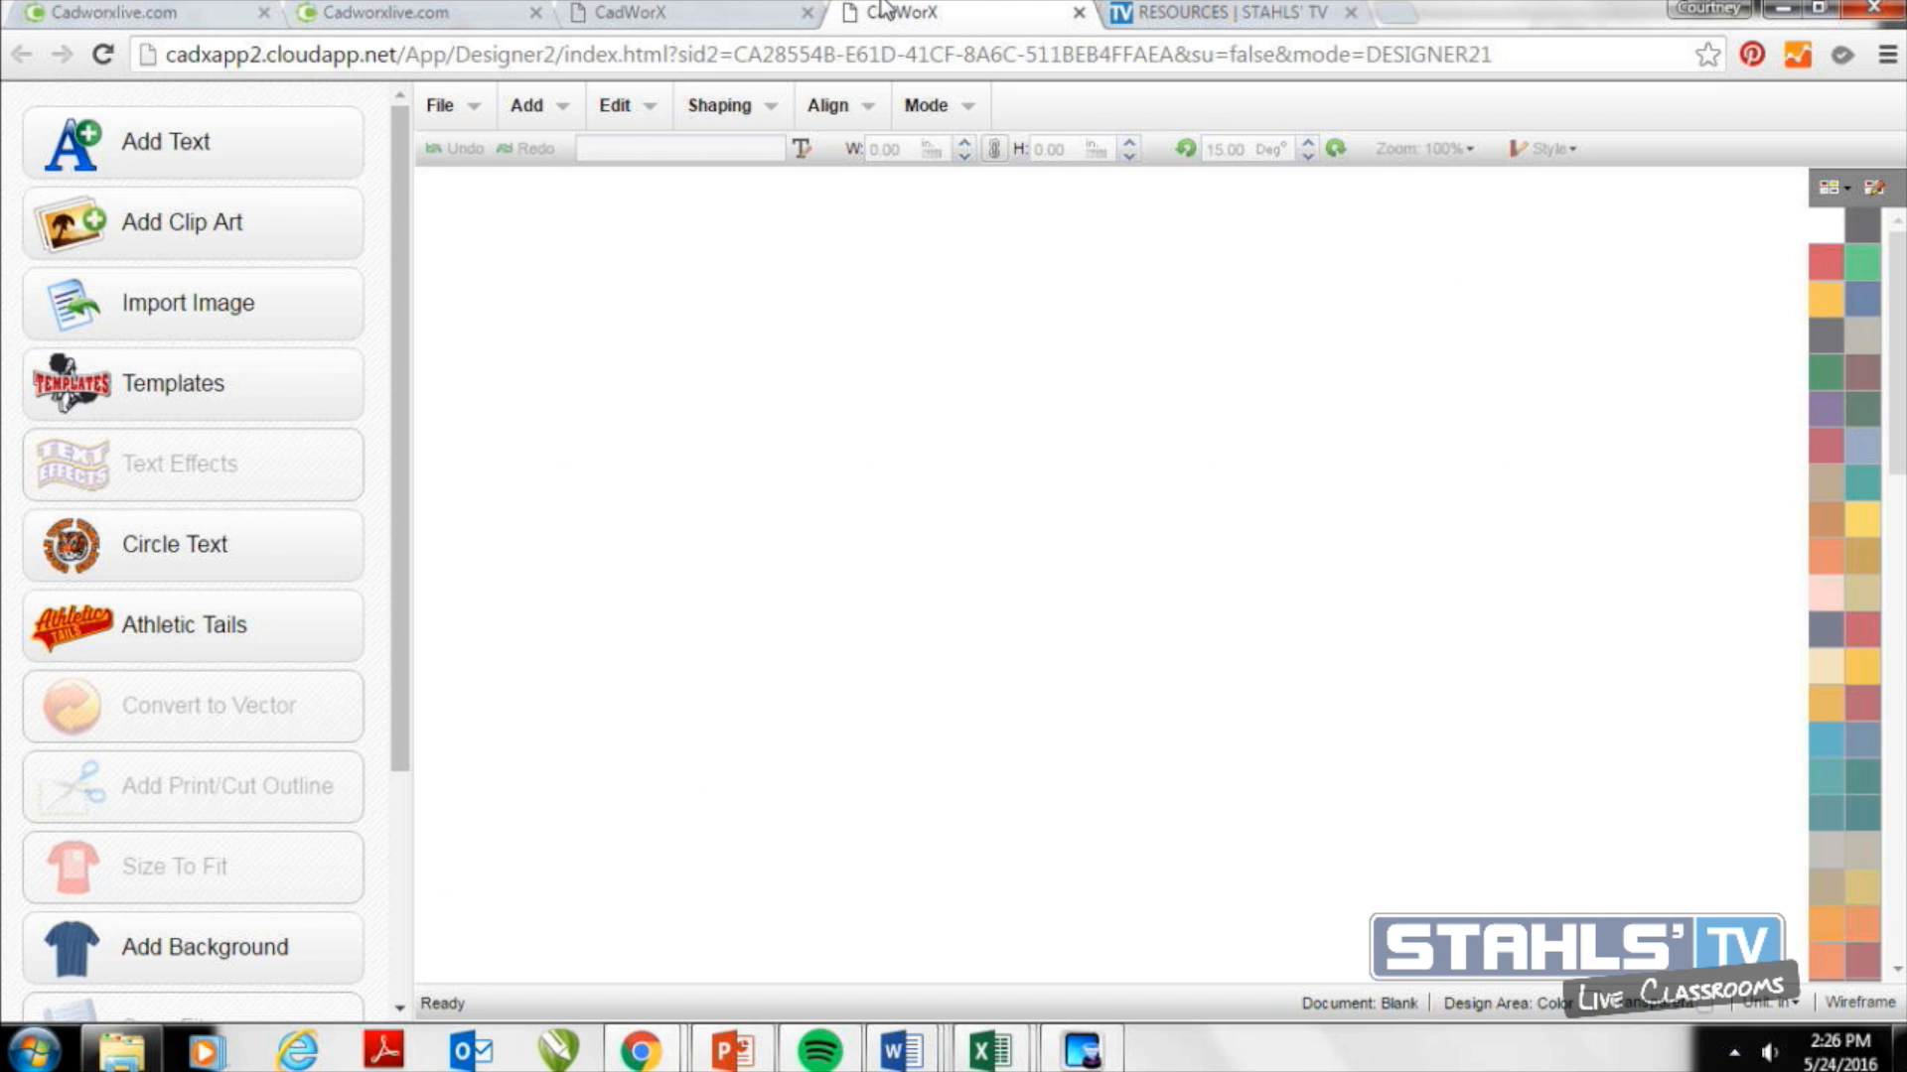
pyautogui.click(631, 12)
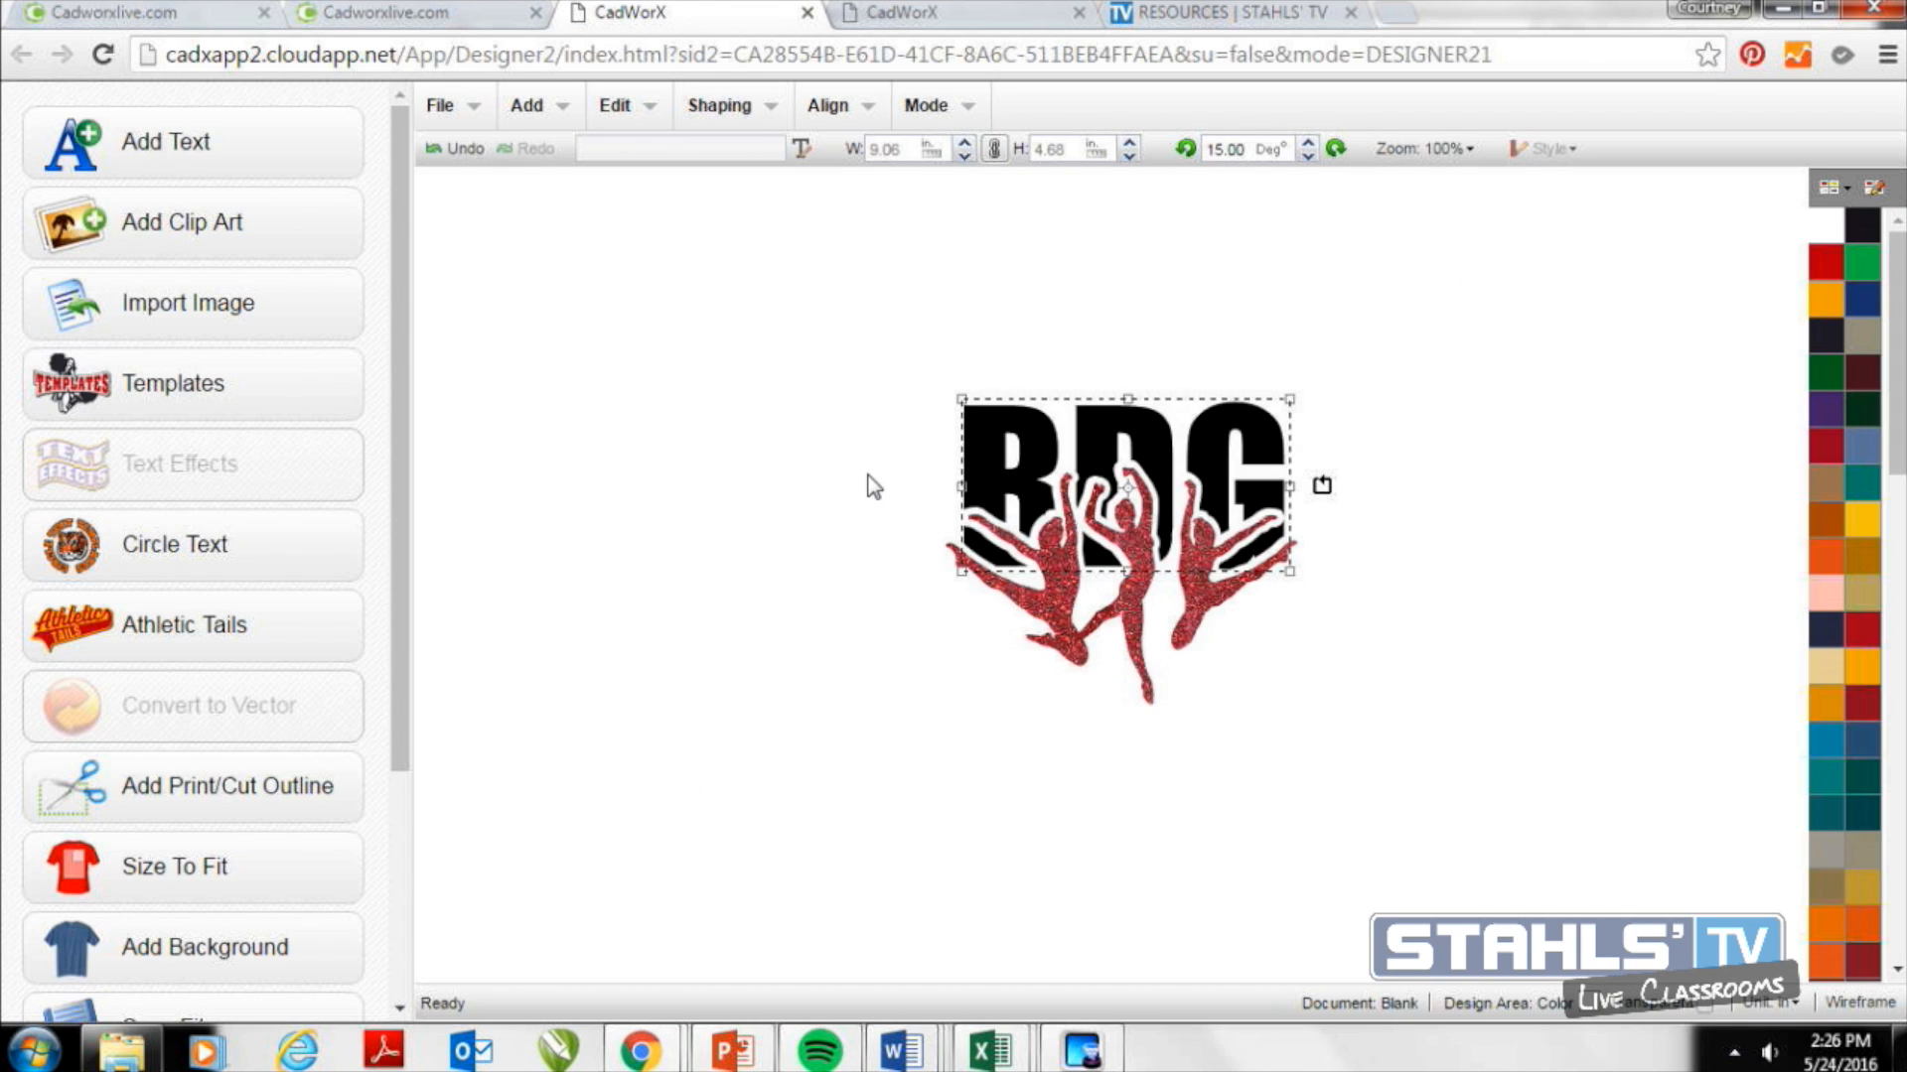
pyautogui.click(774, 480)
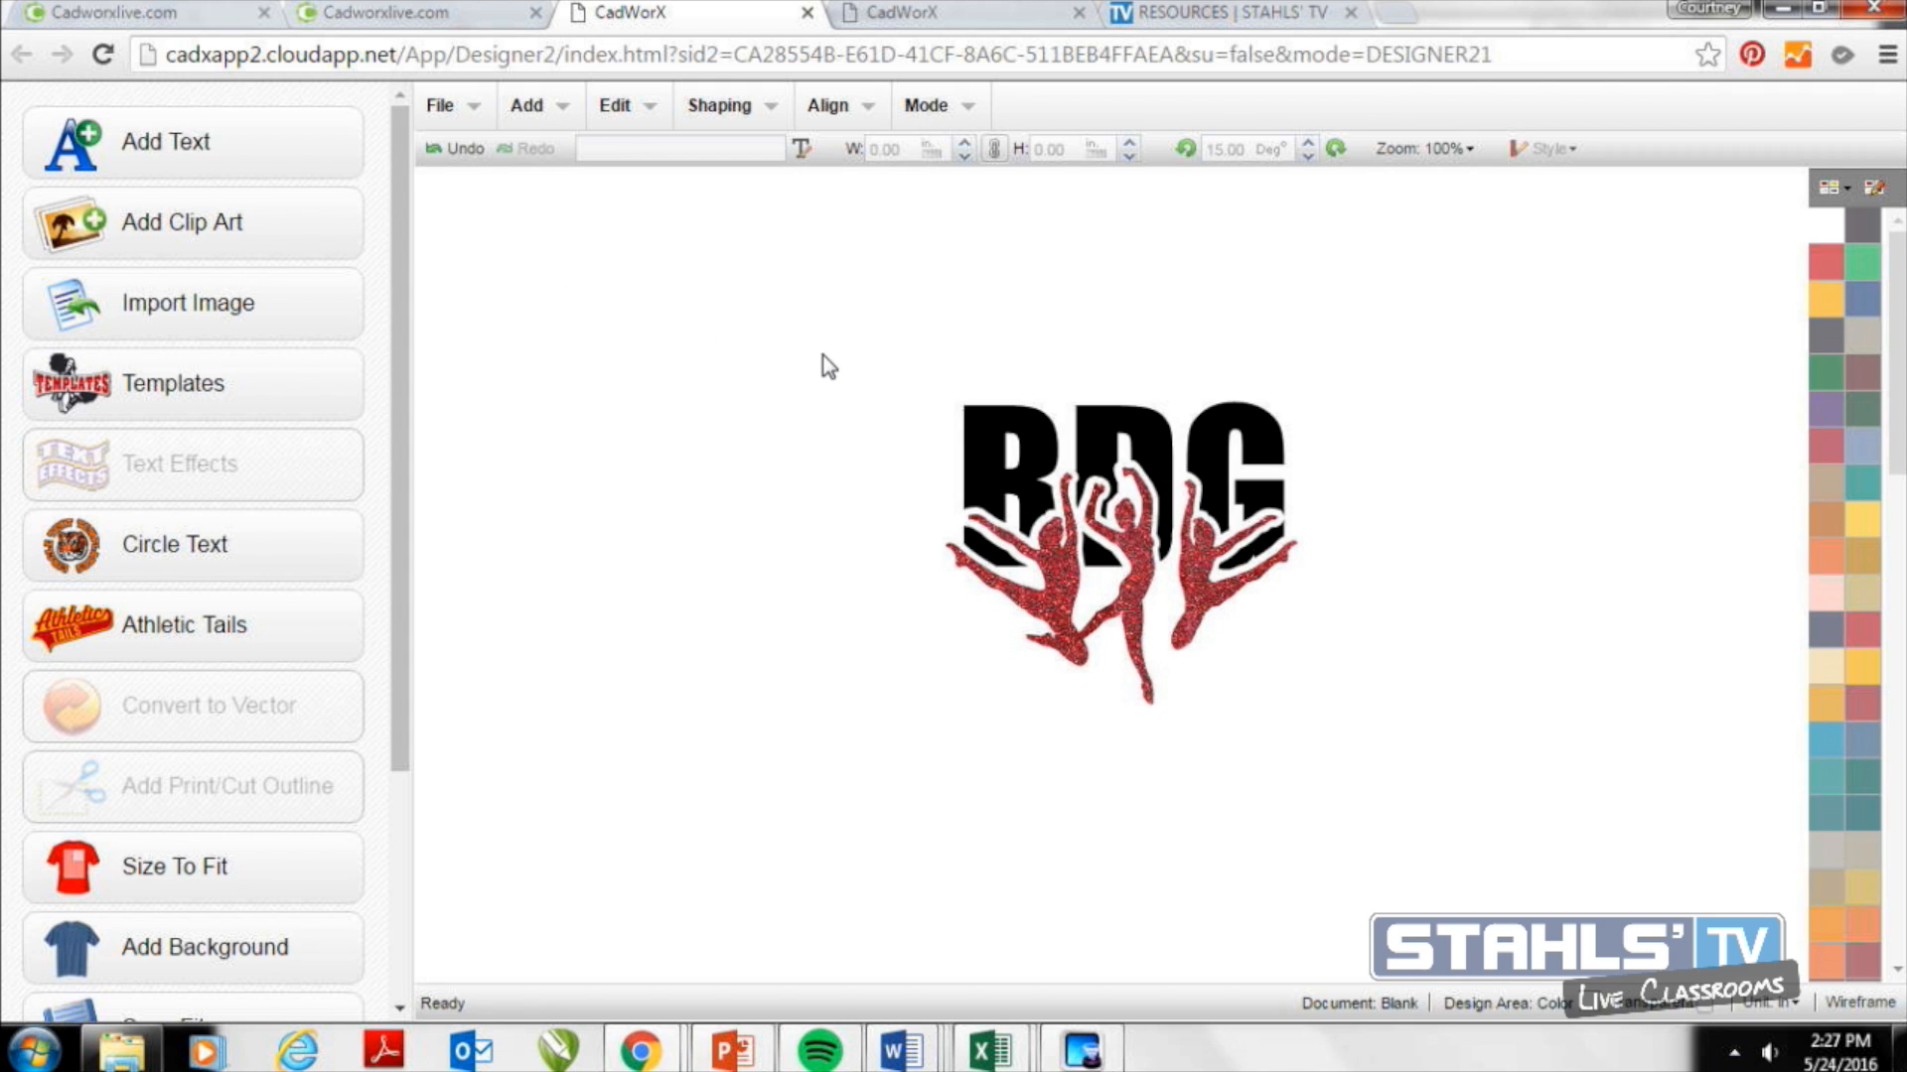
pyautogui.moveTo(840, 338); pyautogui.dragTo(1386, 747)
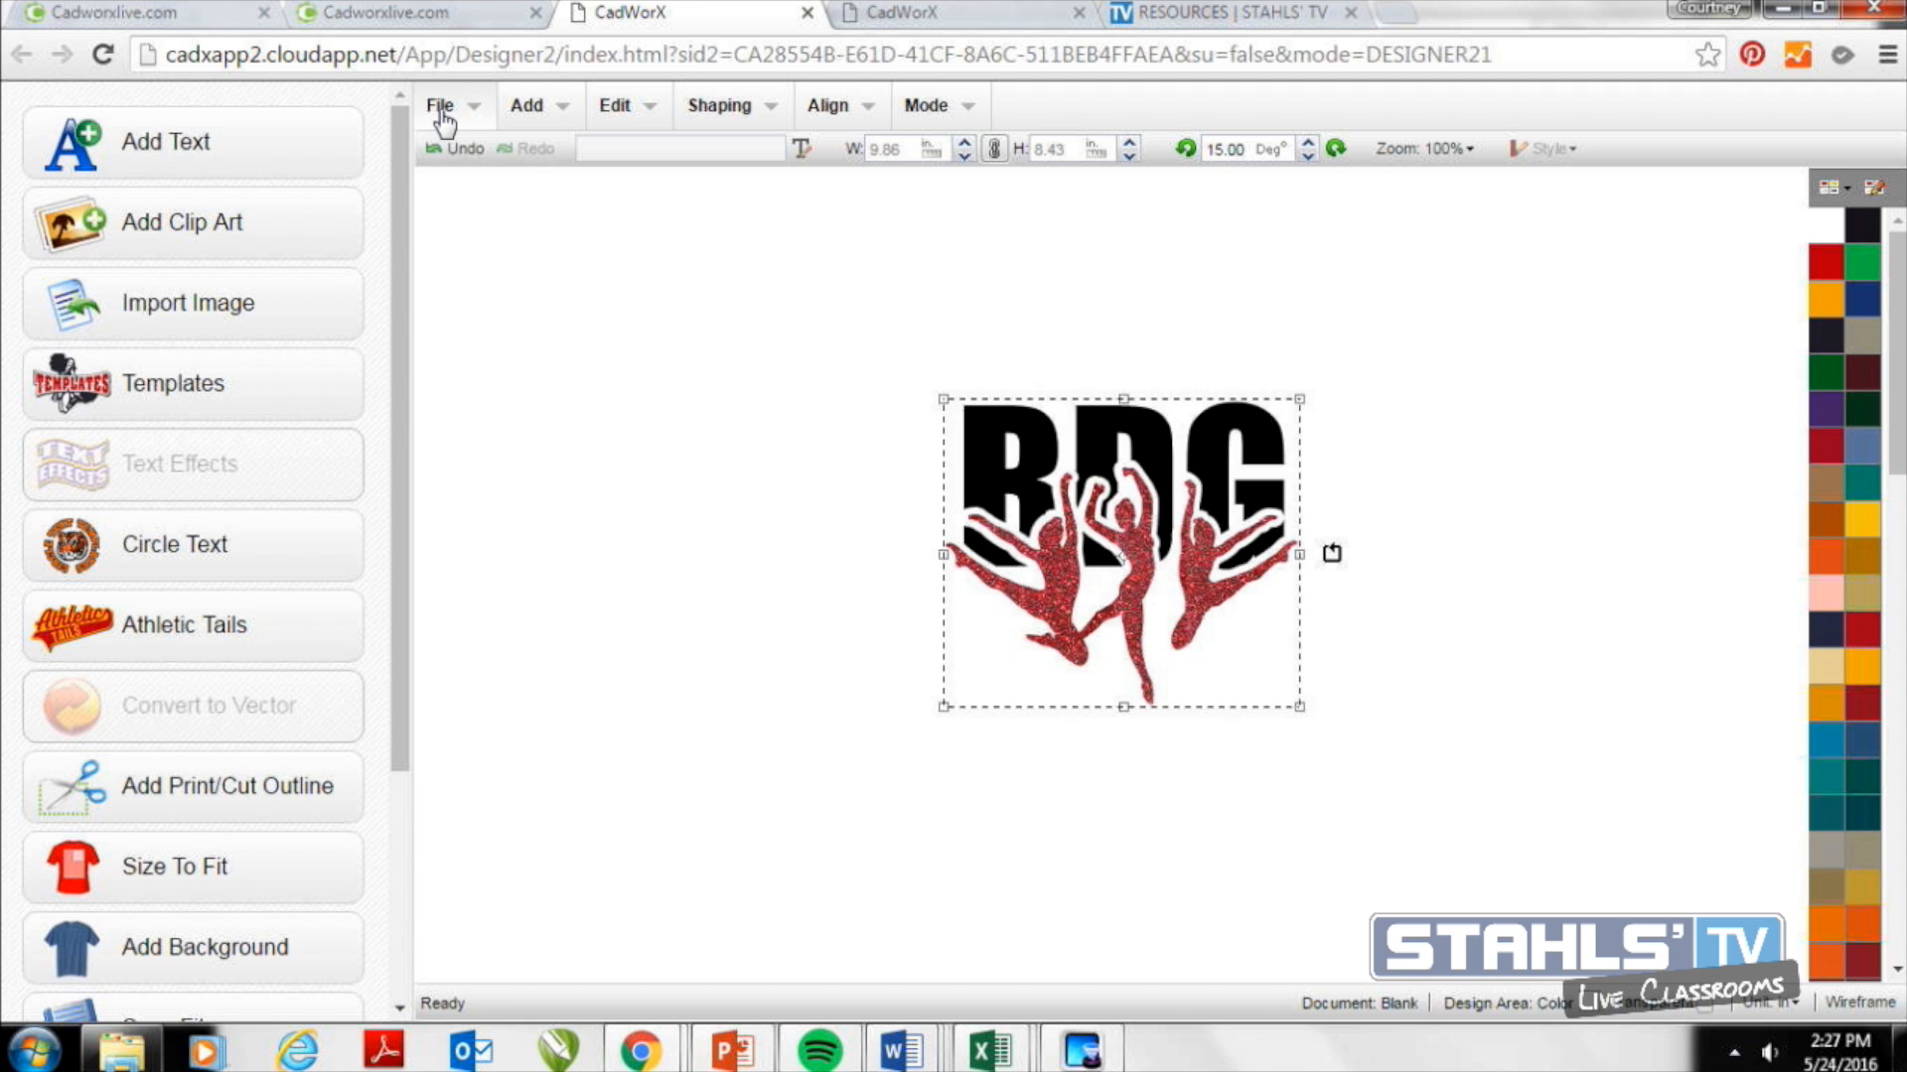
# Open the saved "lions softball" design and delete all of its artwork from the canvas.
pyautogui.click(440, 106)
pyautogui.click(469, 187)
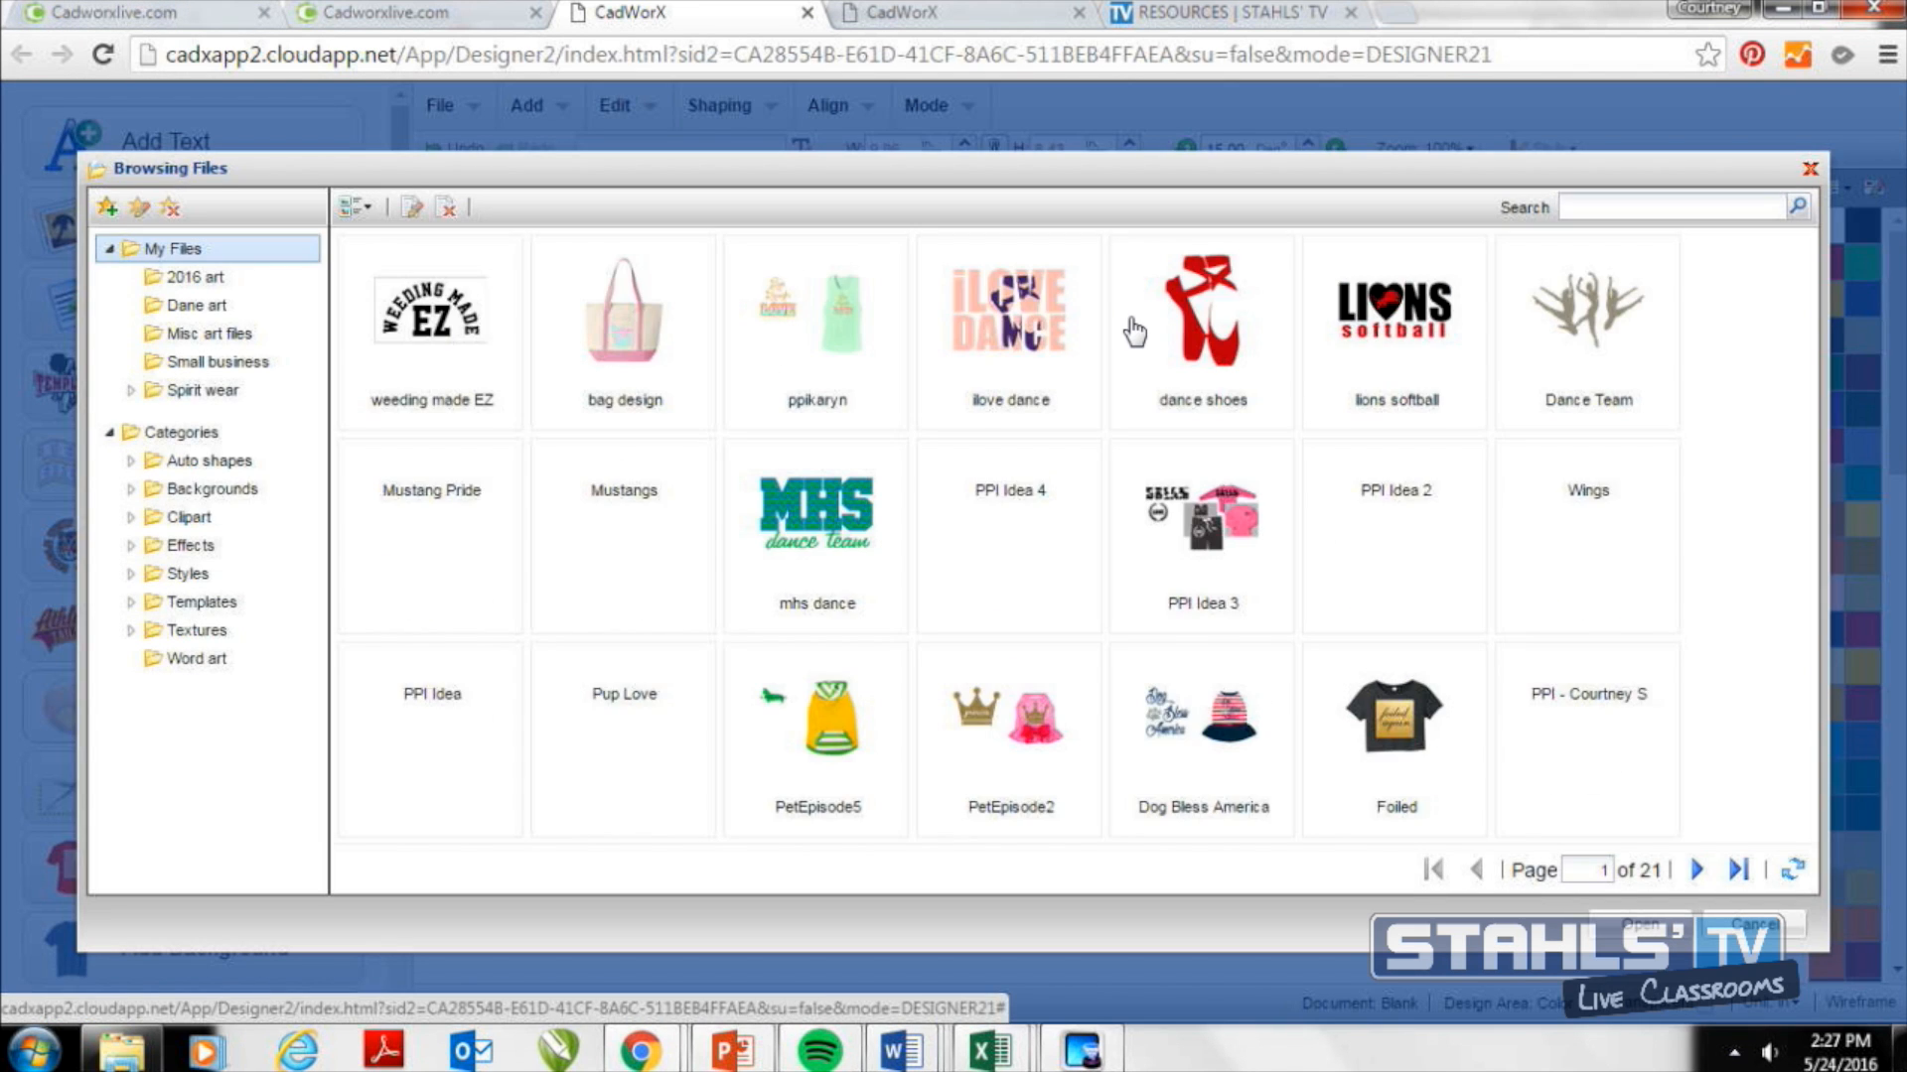
pyautogui.doubleClick(1410, 320)
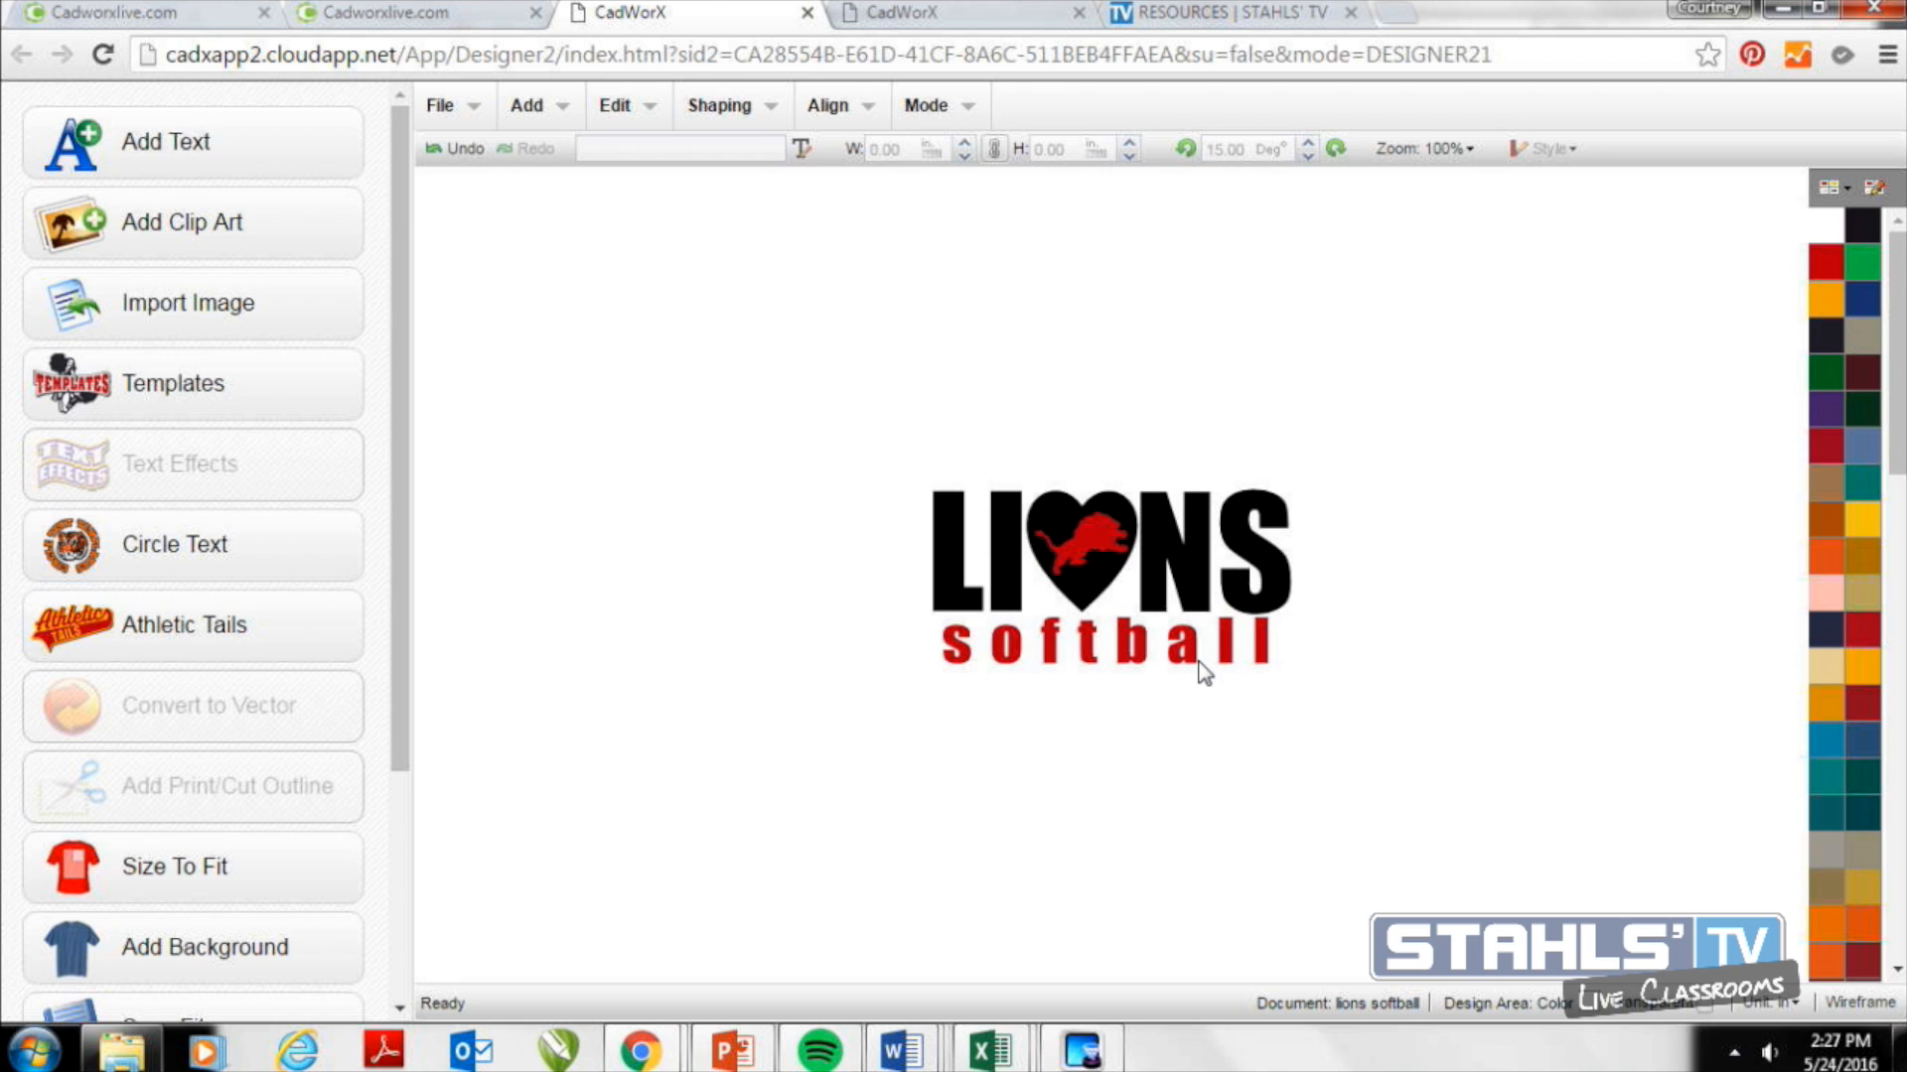
pyautogui.moveTo(815, 425); pyautogui.dragTo(1370, 749)
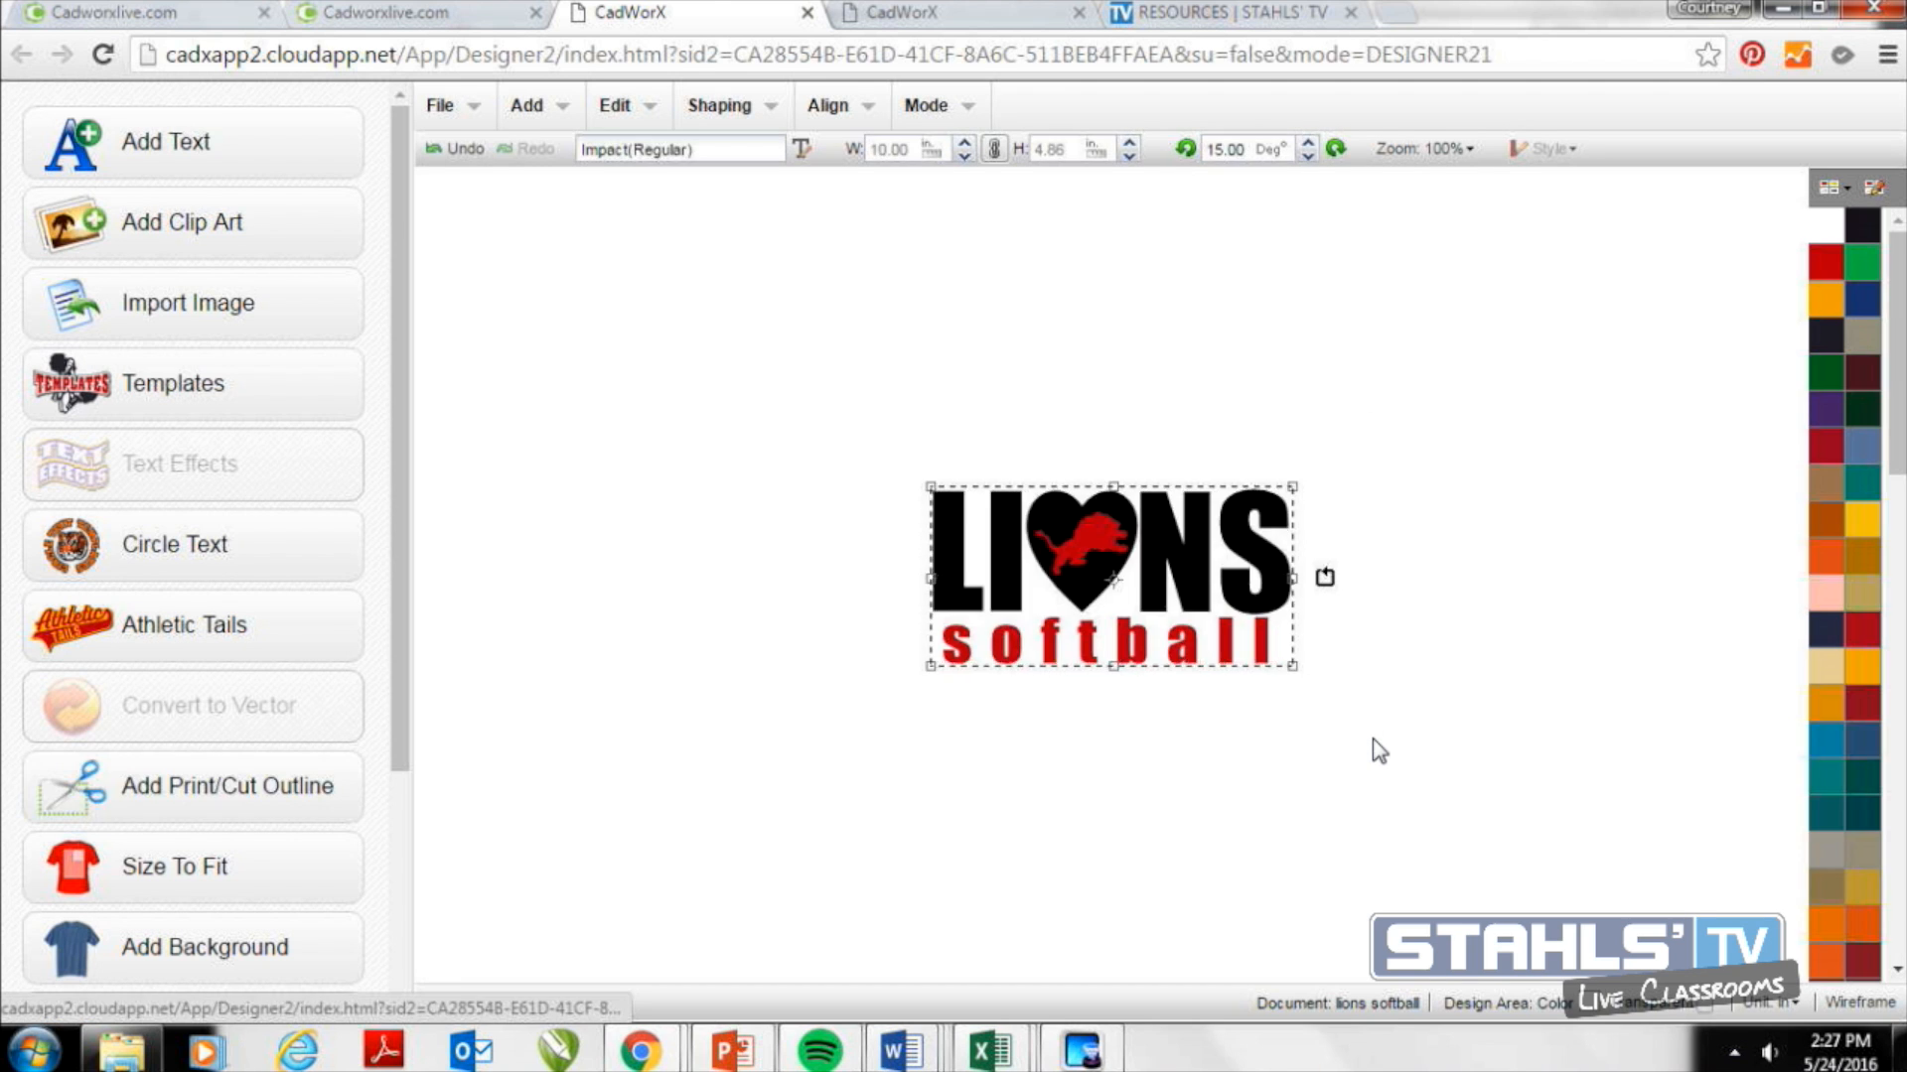
pyautogui.press('Delete')
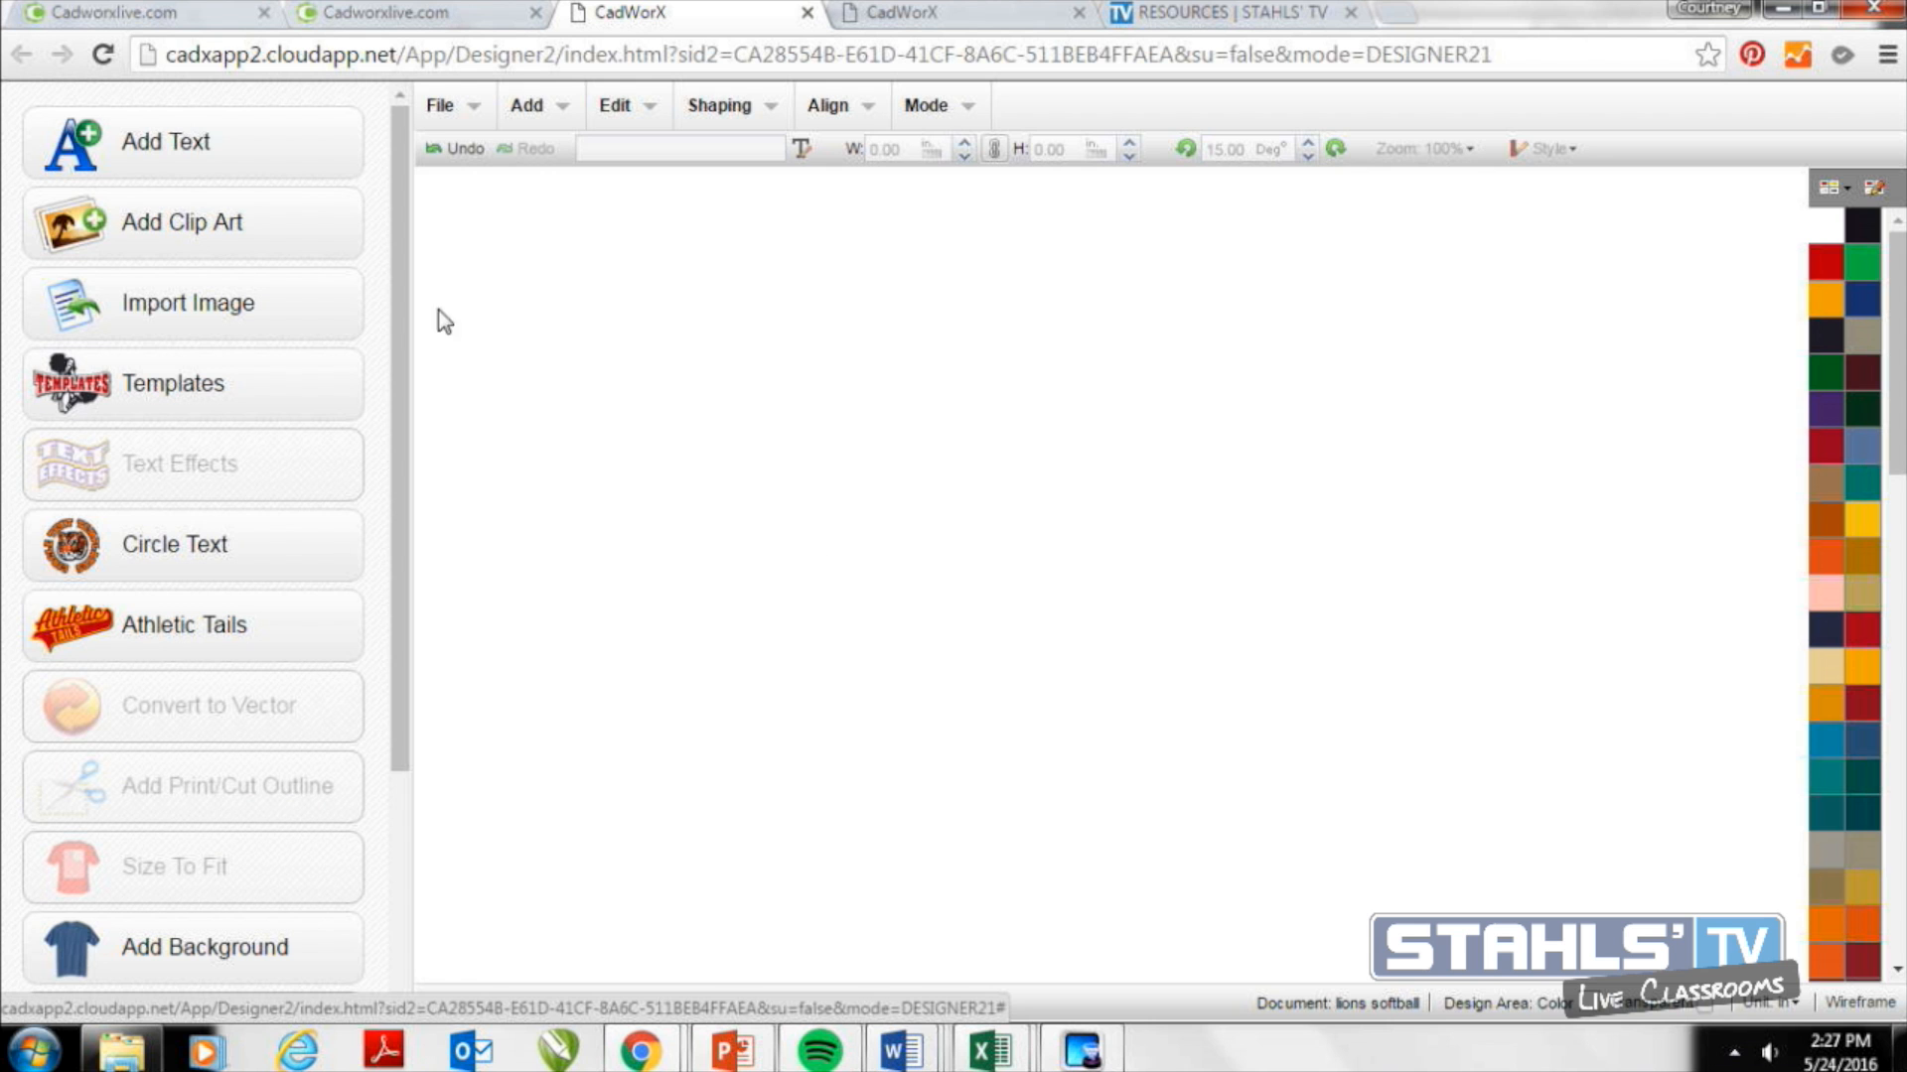
# Add the text "LIONS" in the Impact font and place it in the upper middle of the canvas.
pyautogui.click(264, 149)
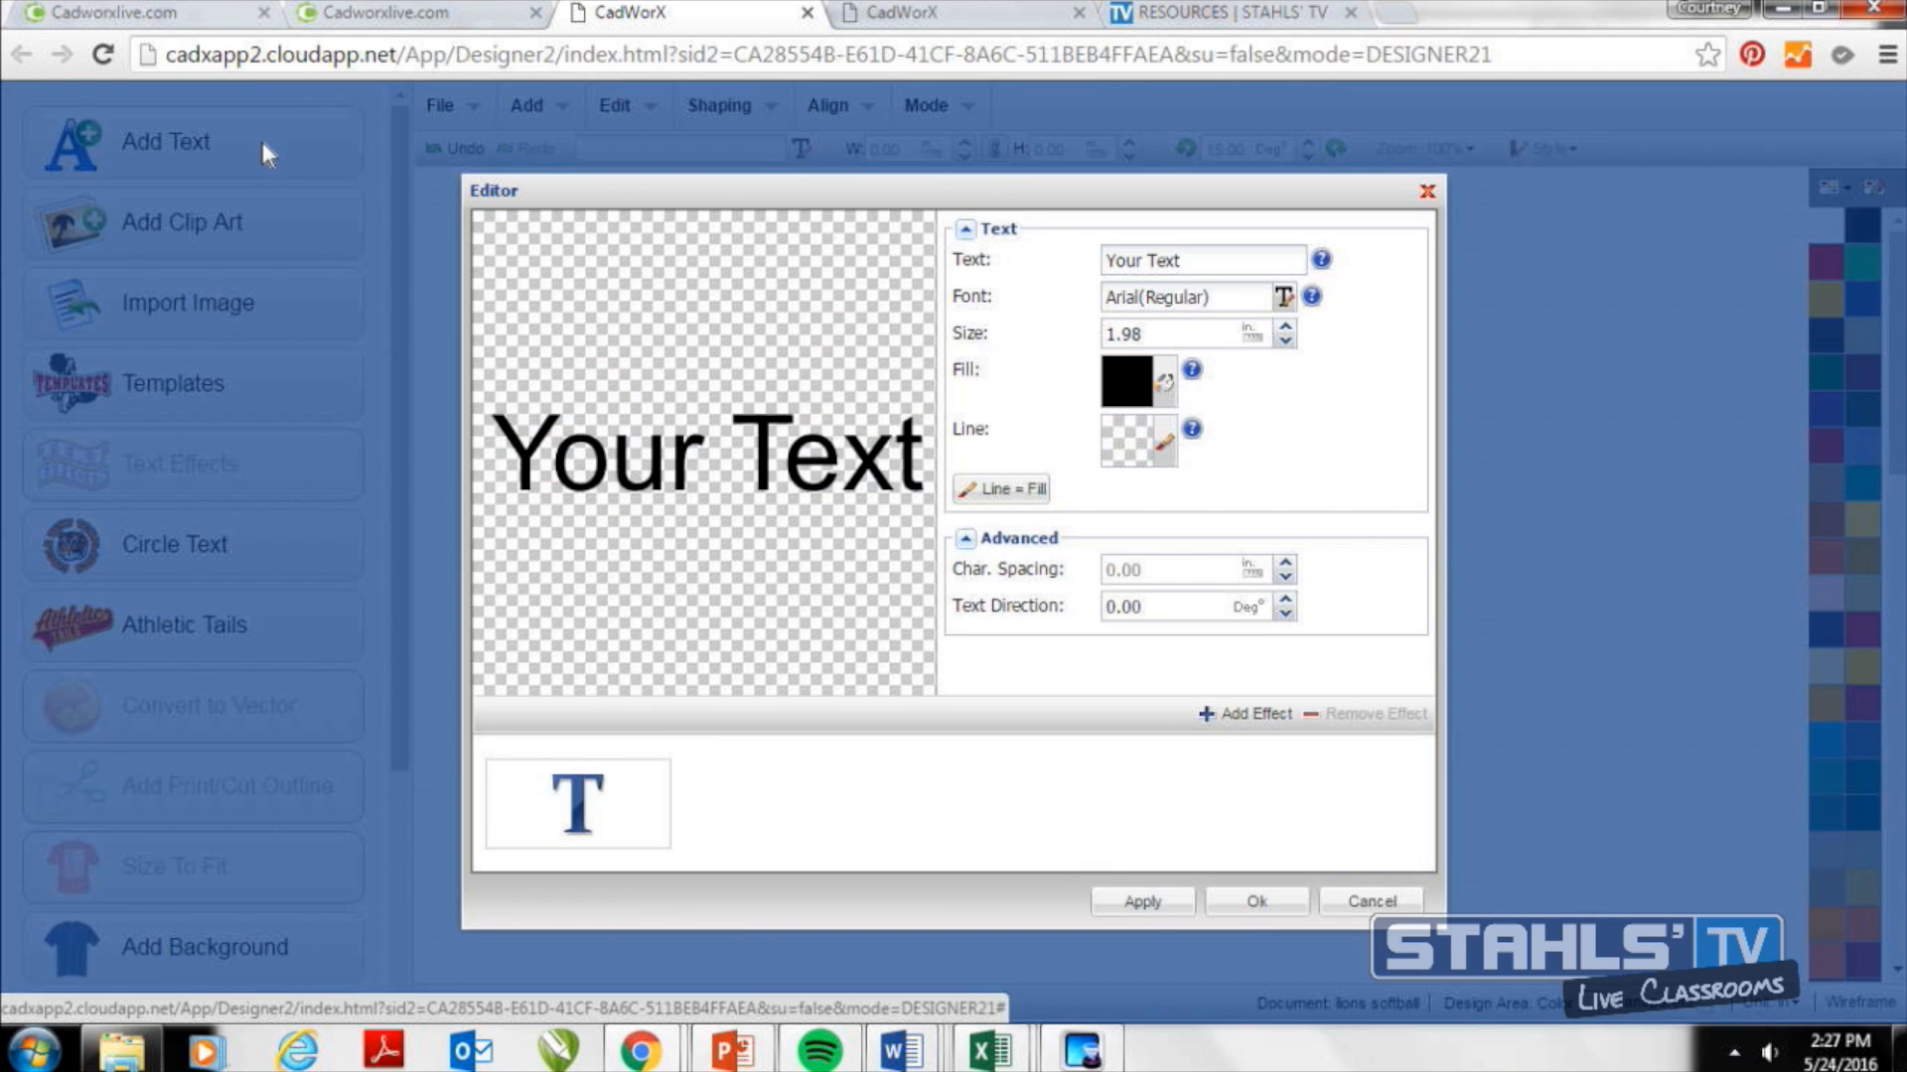
pyautogui.tripleClick(1192, 256)
pyautogui.write('LIONS')
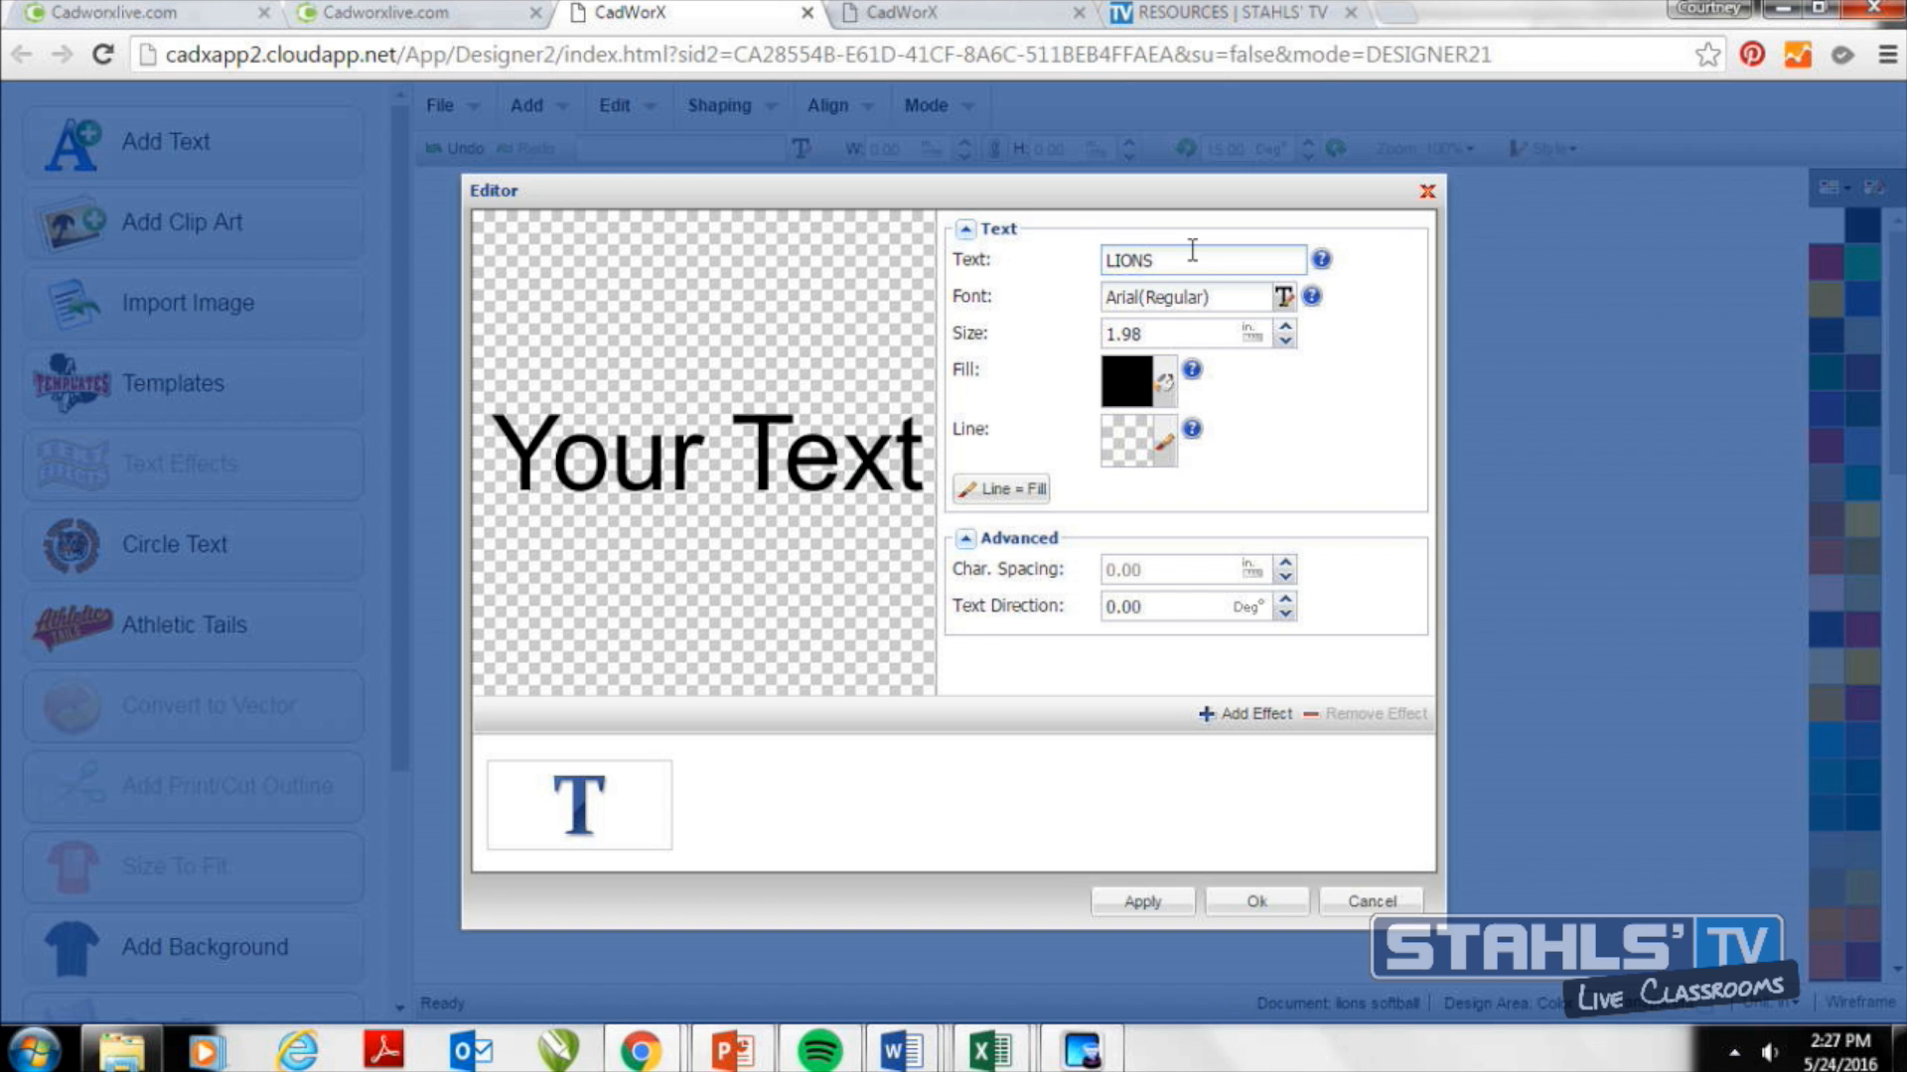
pyautogui.click(1283, 297)
pyautogui.click(1692, 207)
pyautogui.write('impact')
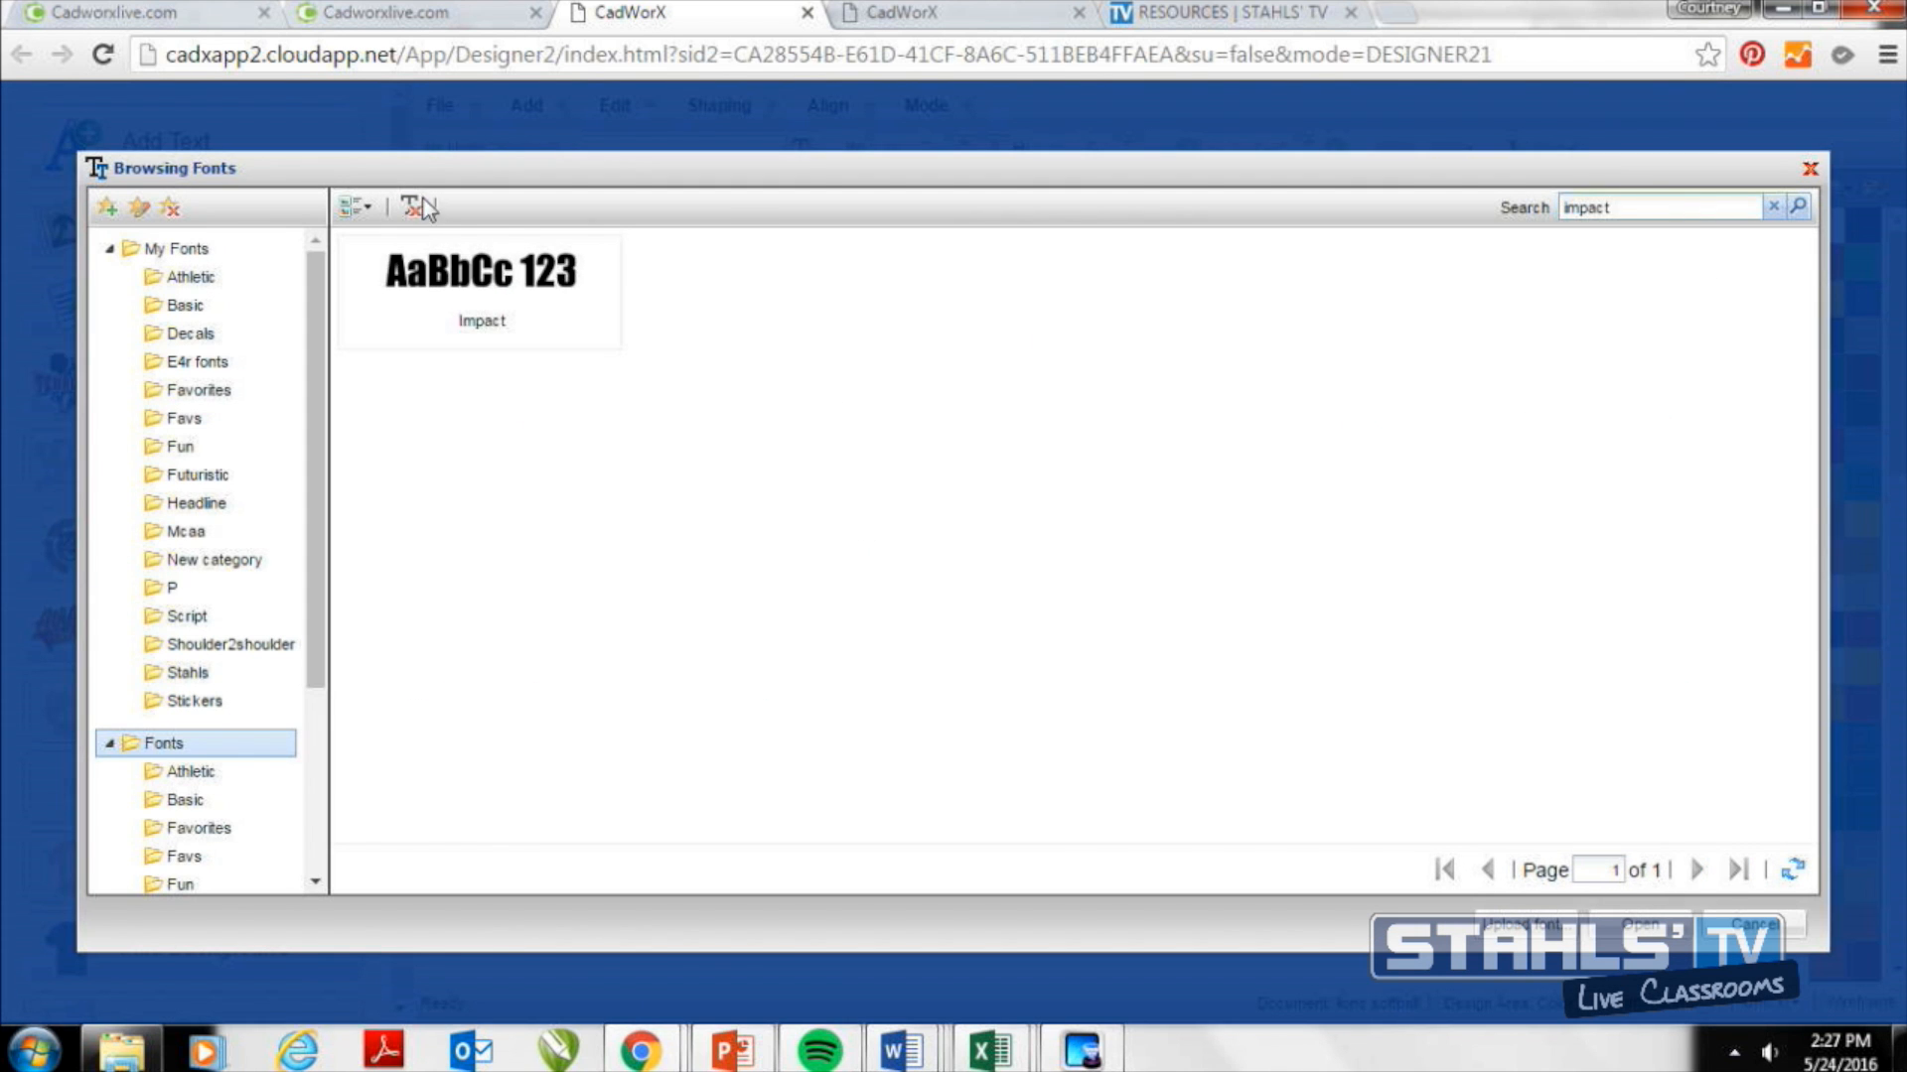
pyautogui.doubleClick(480, 338)
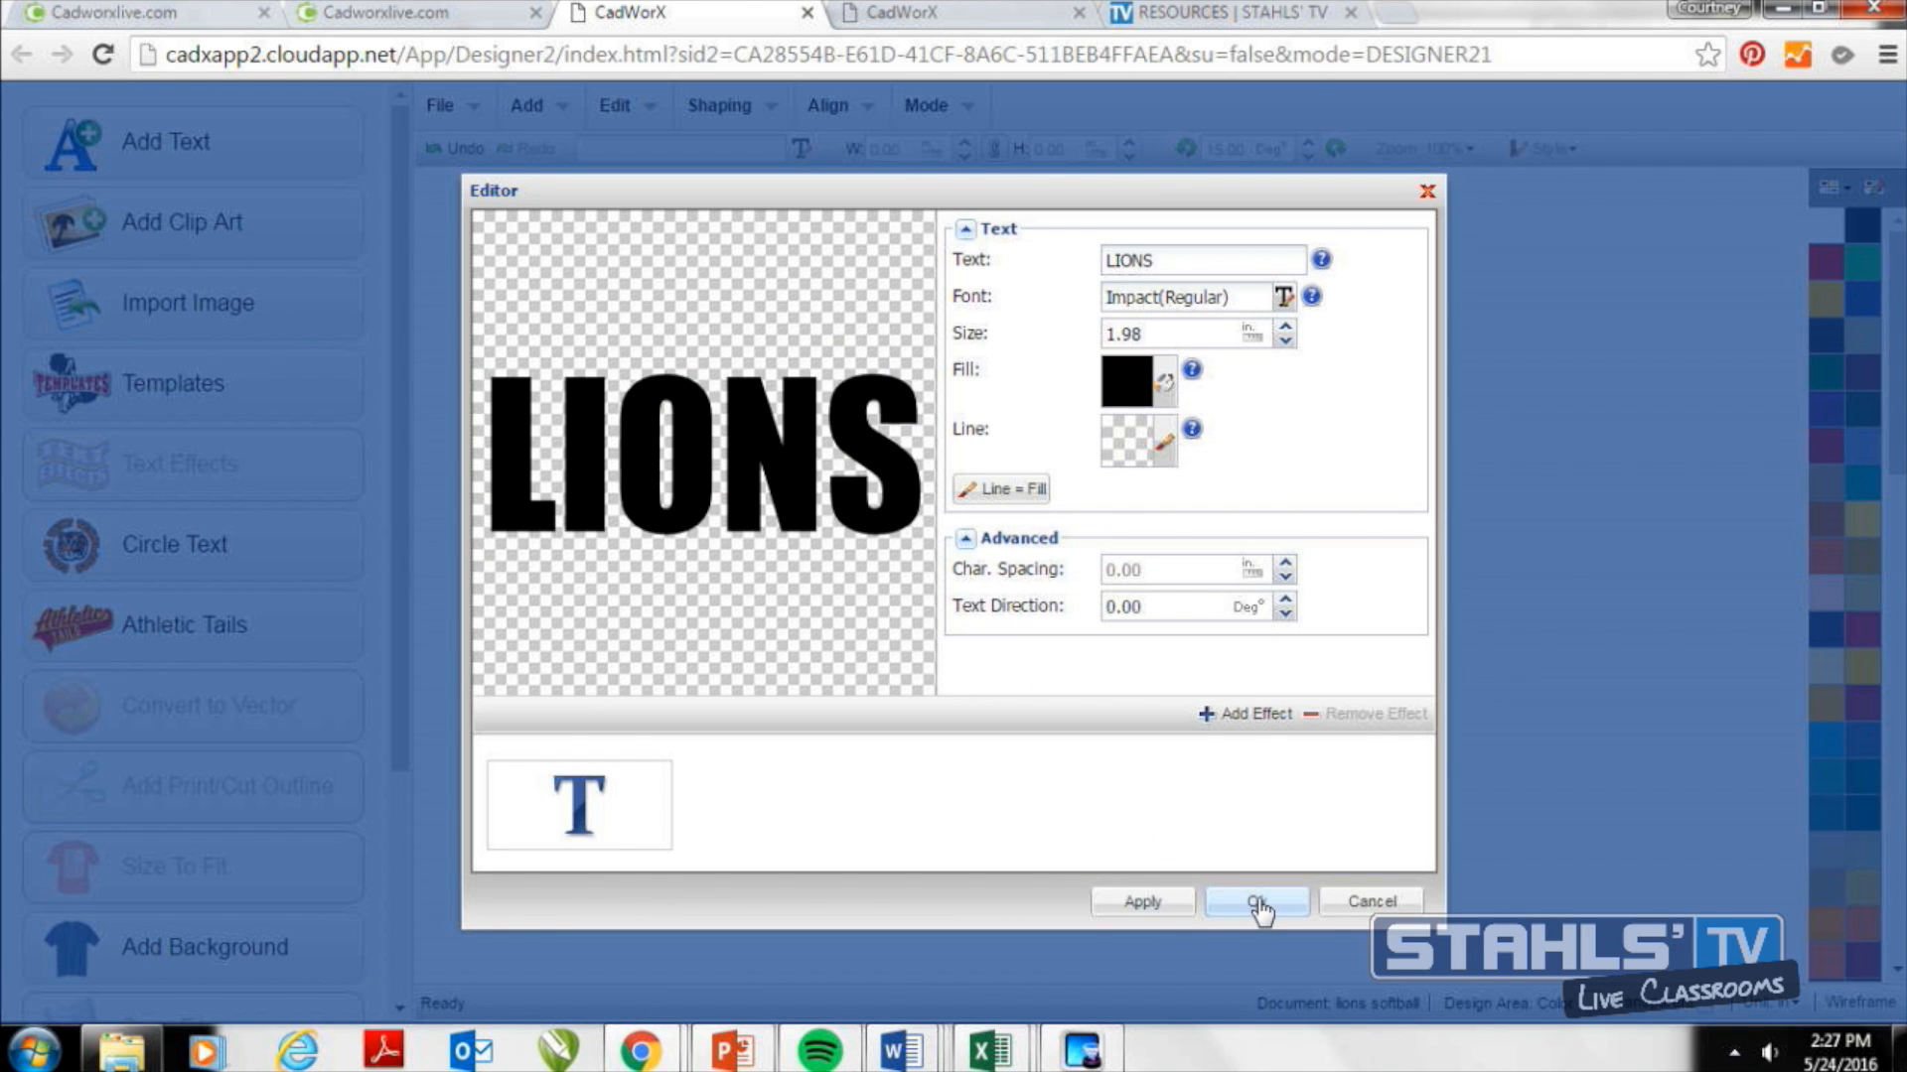
pyautogui.click(1257, 904)
pyautogui.moveTo(1120, 587); pyautogui.dragTo(1049, 429)
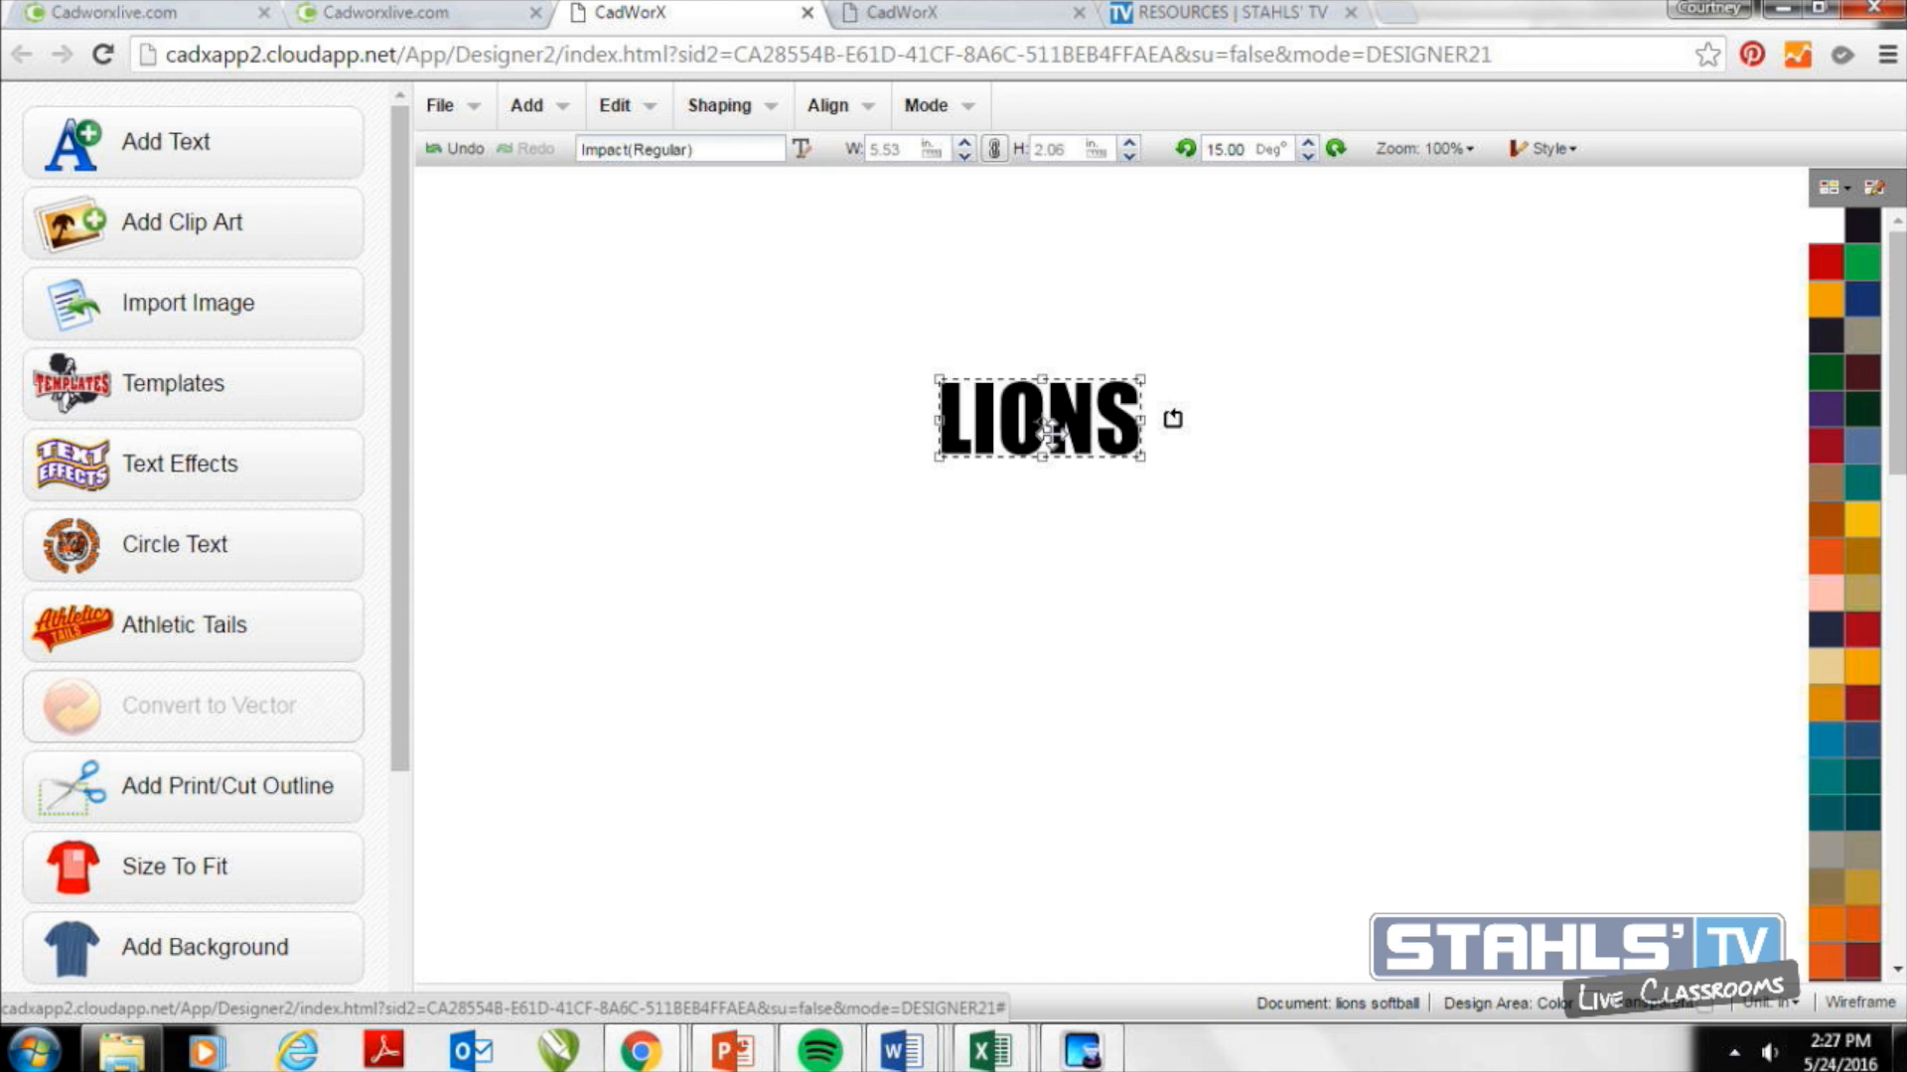
# Start a second text reading "softball" and give it the Blue Highway font from the Basic fonts.
pyautogui.click(285, 174)
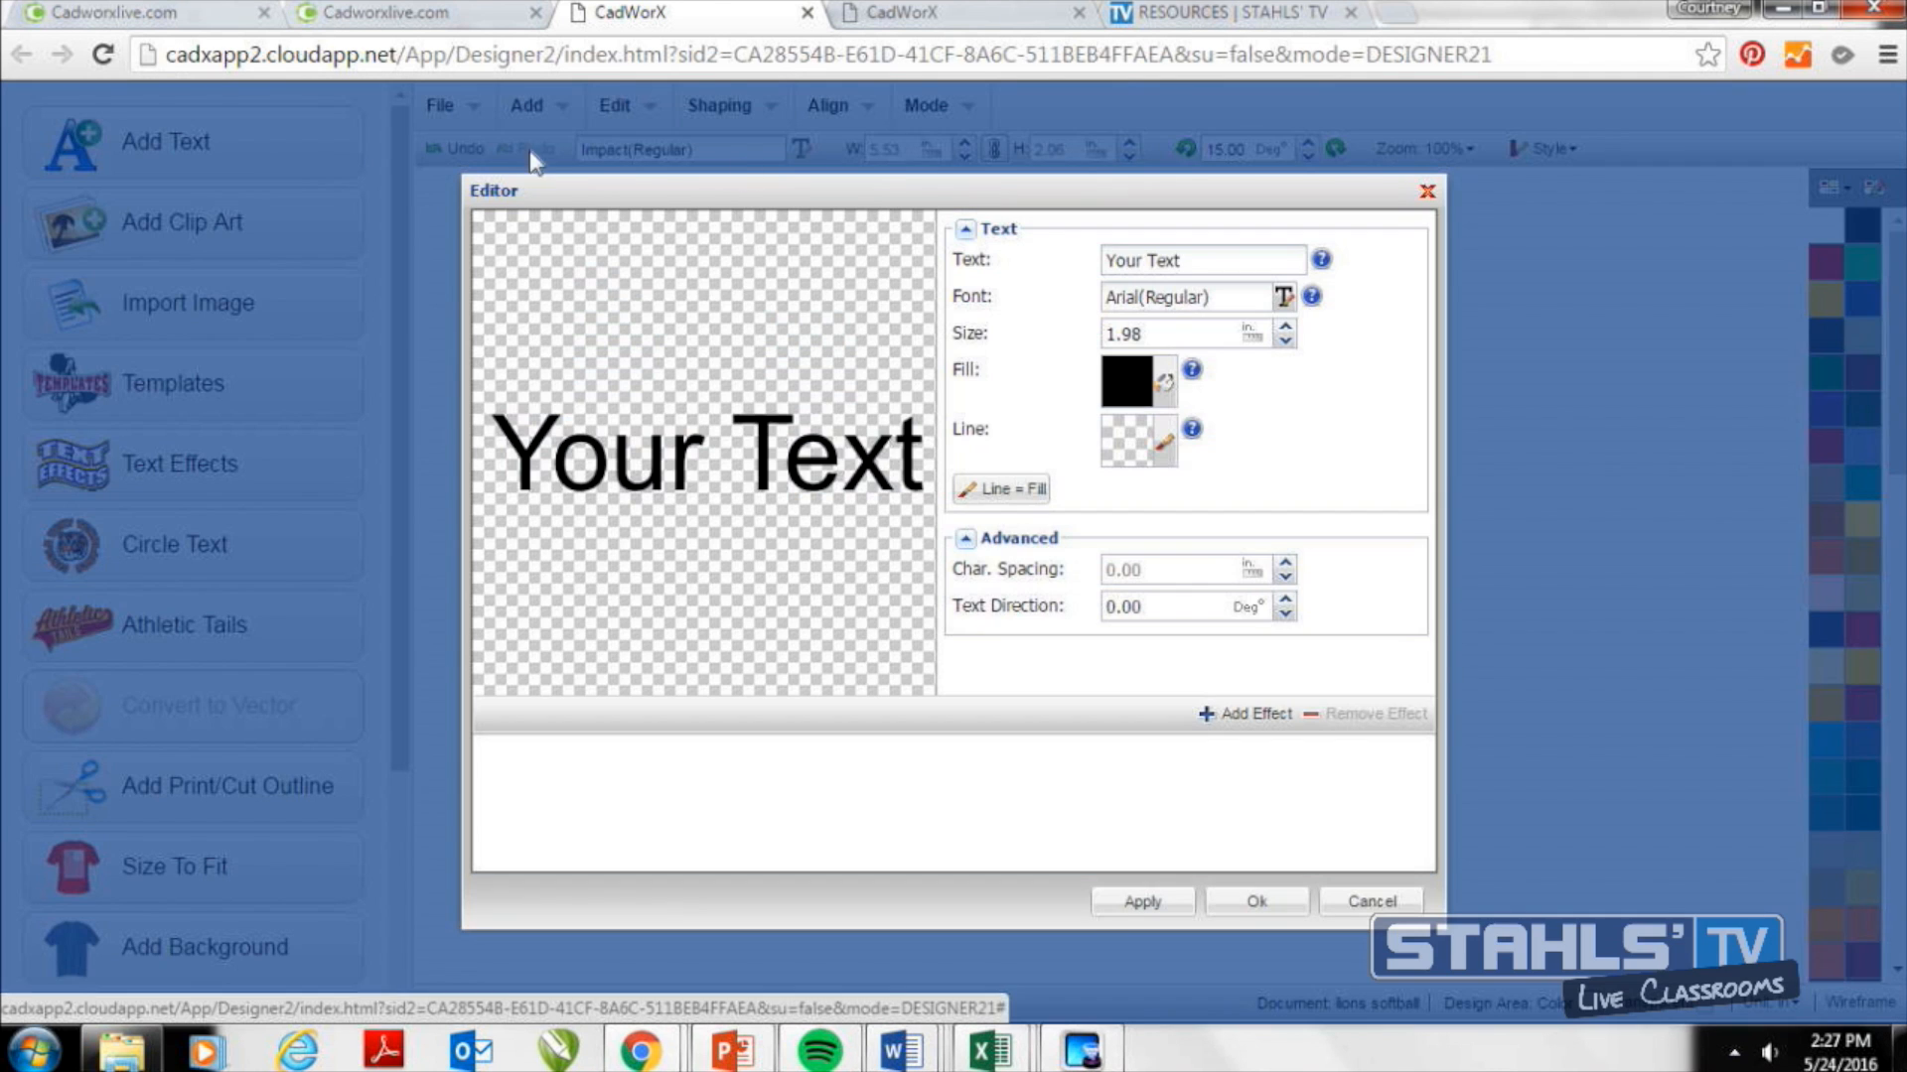
pyautogui.tripleClick(1209, 261)
pyautogui.write('sof')
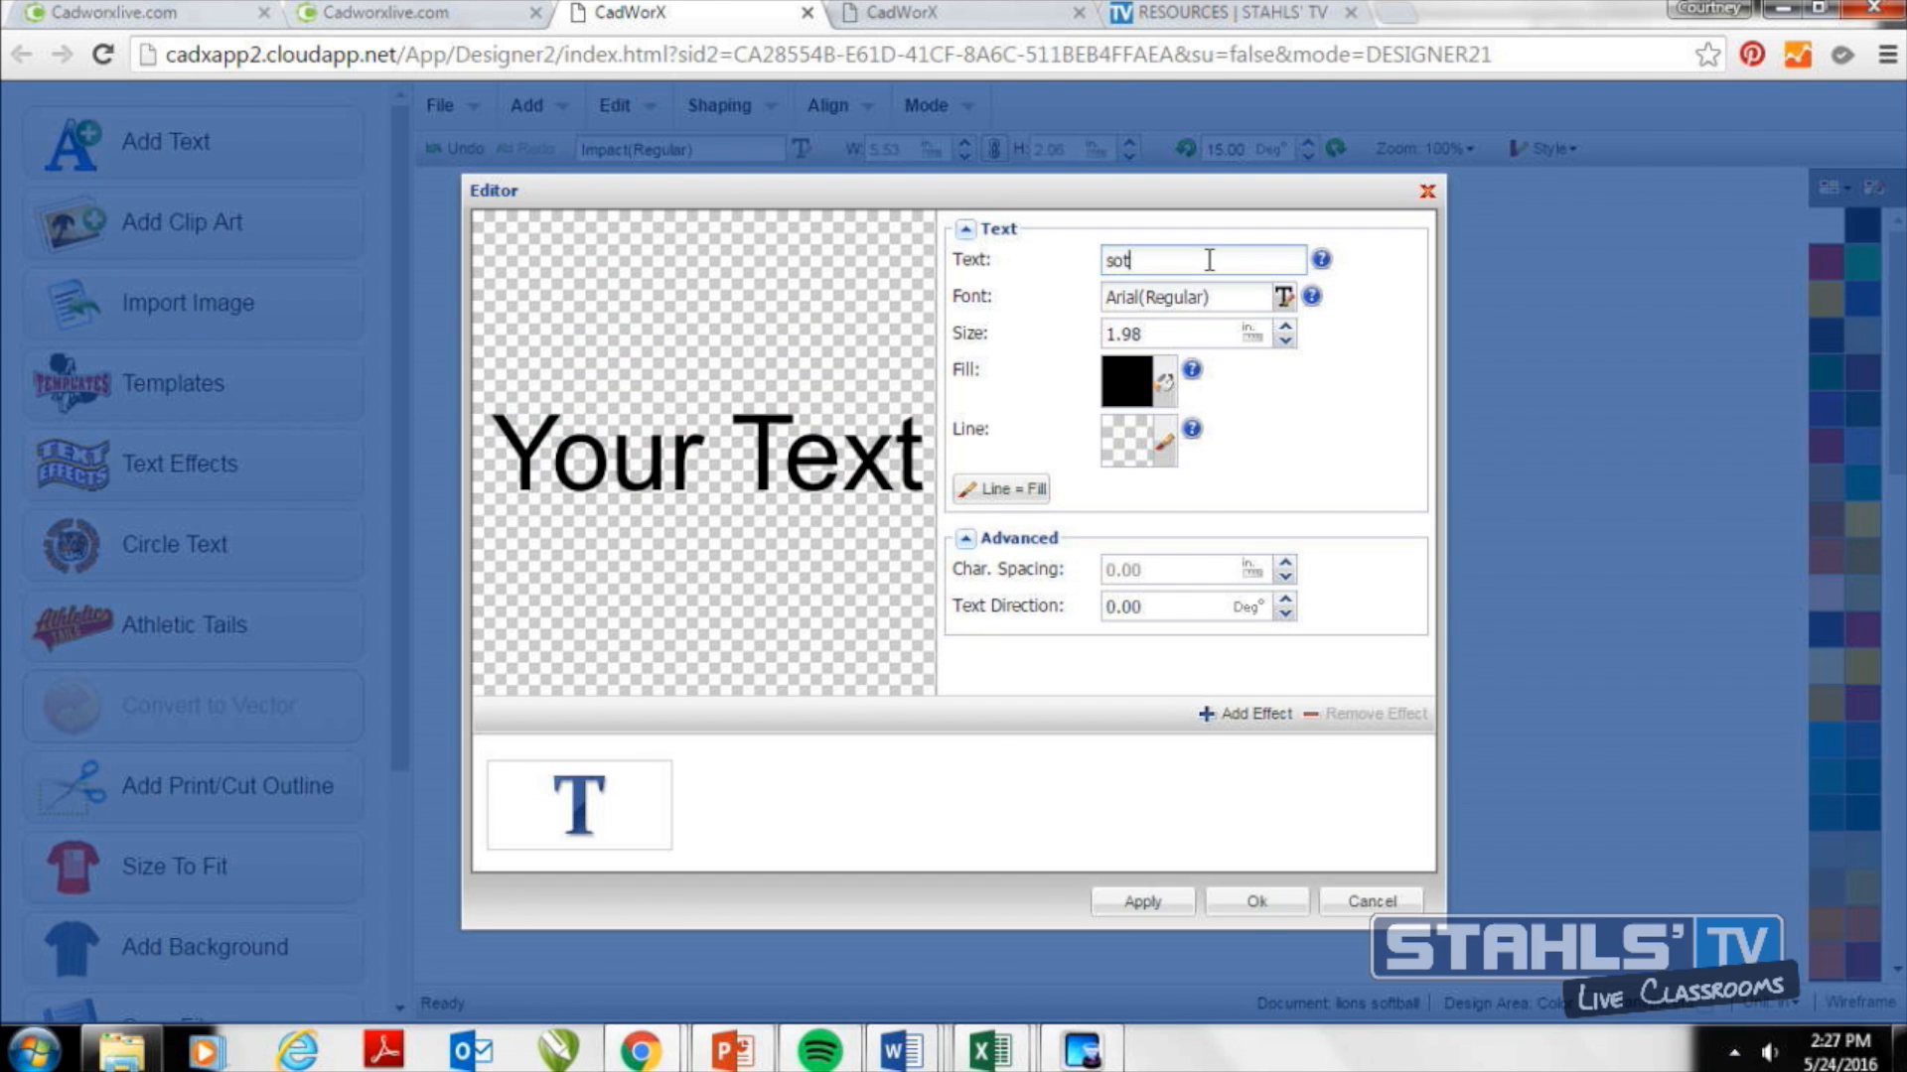
pyautogui.write('tball')
pyautogui.click(1285, 298)
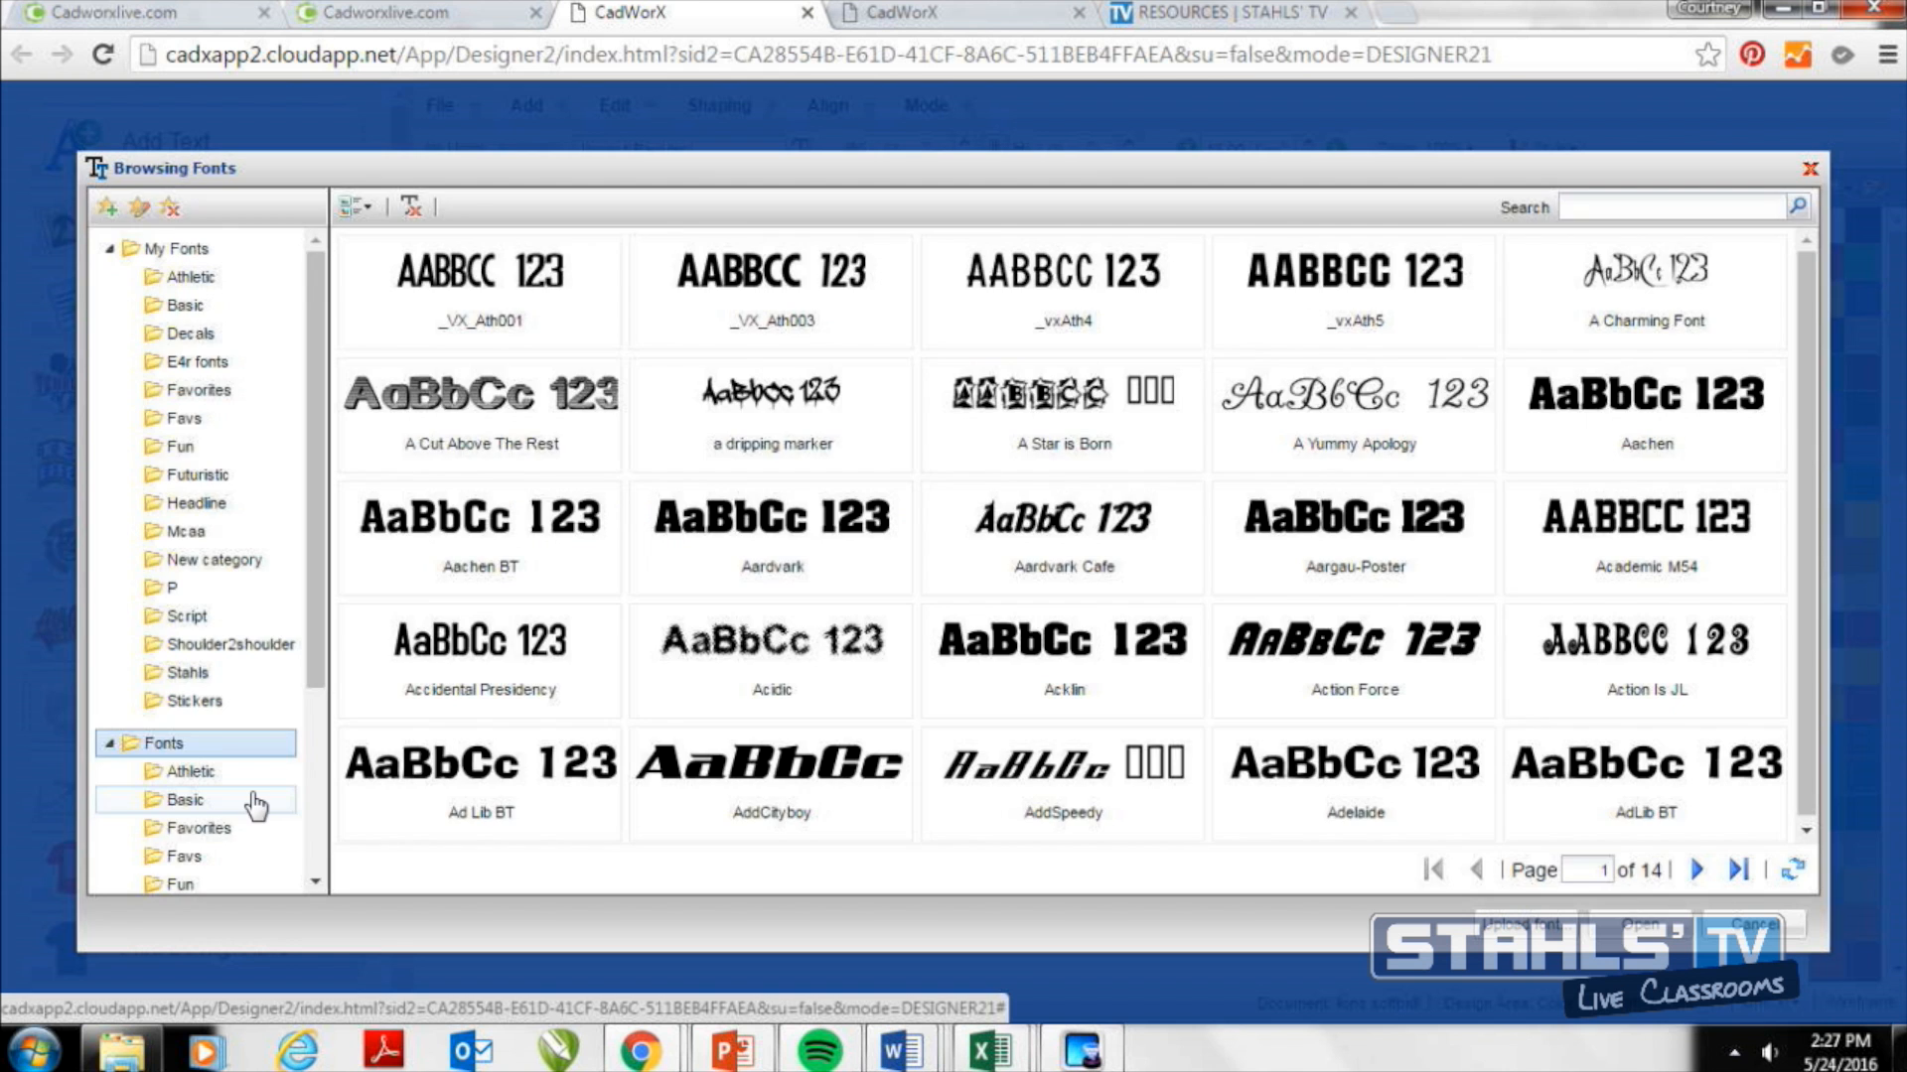
pyautogui.click(185, 799)
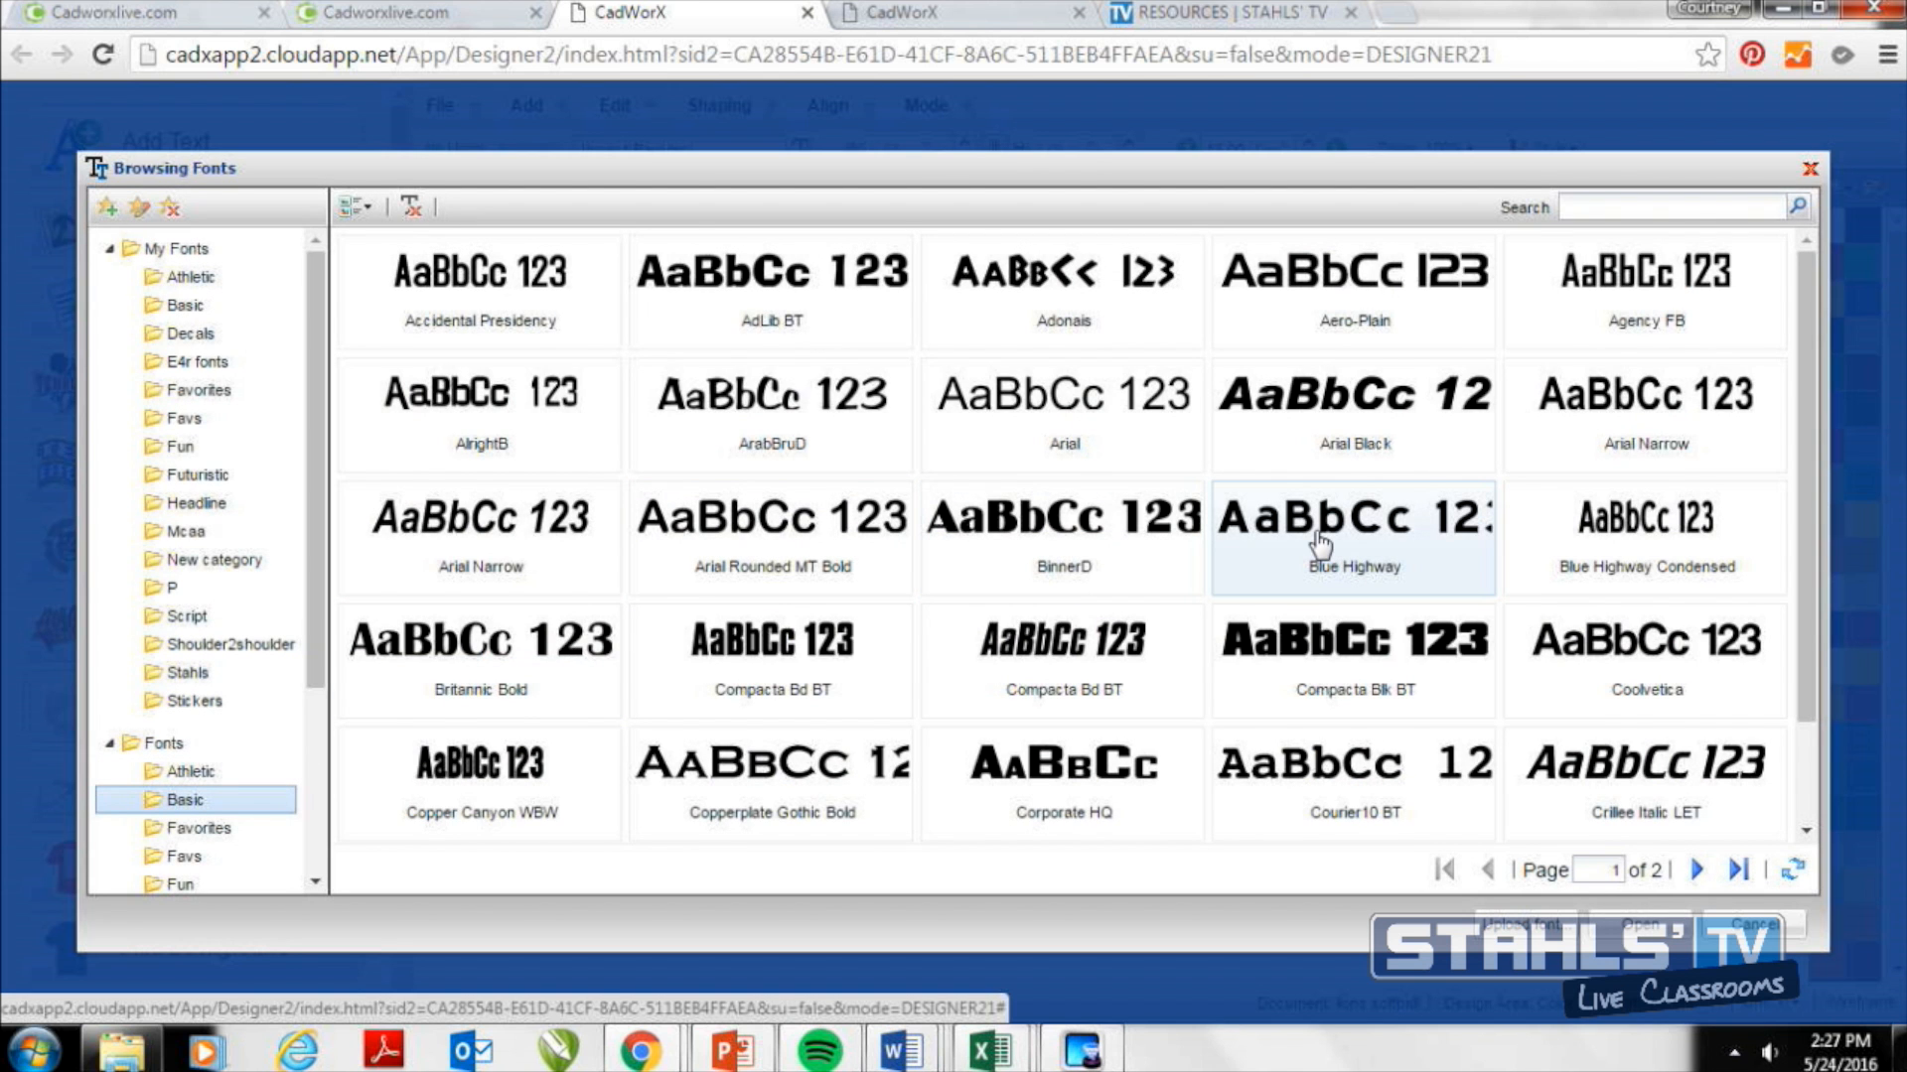
pyautogui.doubleClick(1321, 545)
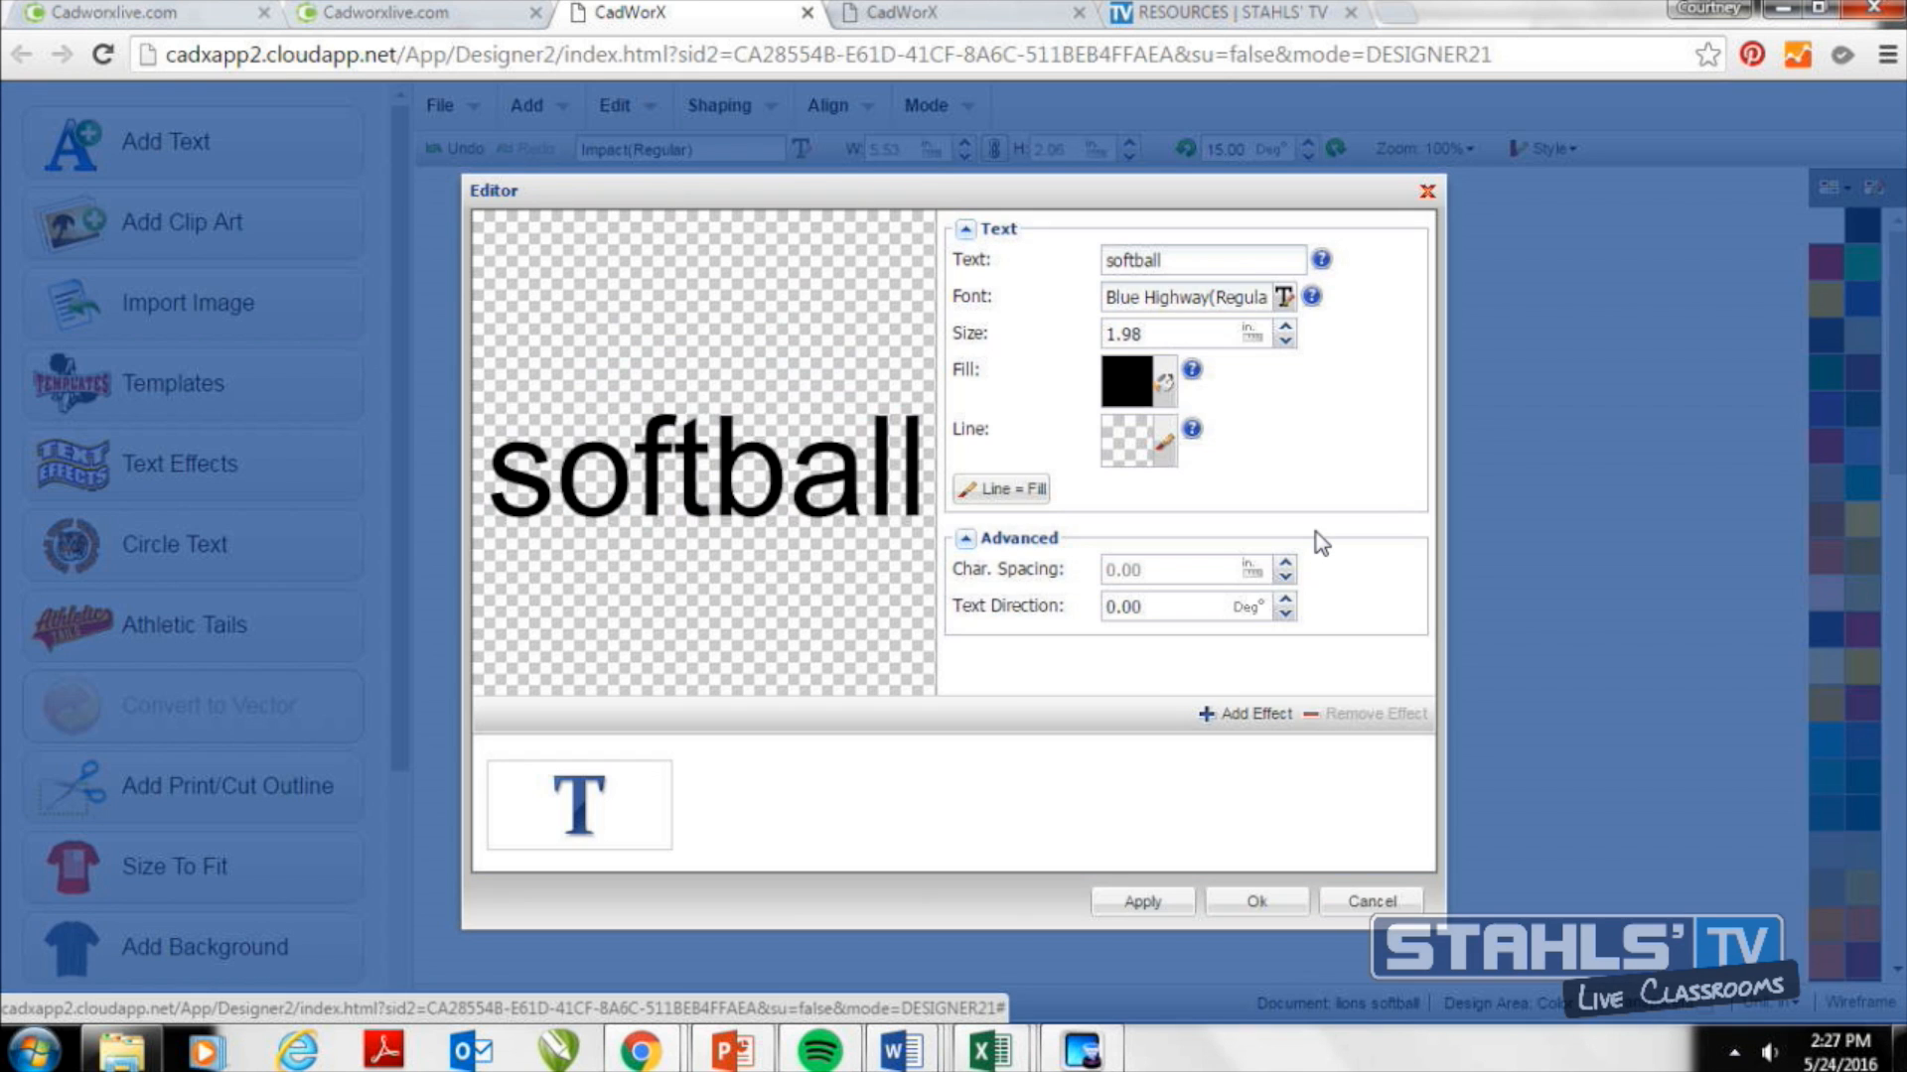
# Set the softball text's character spacing to 0.8 in and add the text to the design.
pyautogui.click(1153, 574)
pyautogui.press('BackSpace')
pyautogui.press('BackSpace')
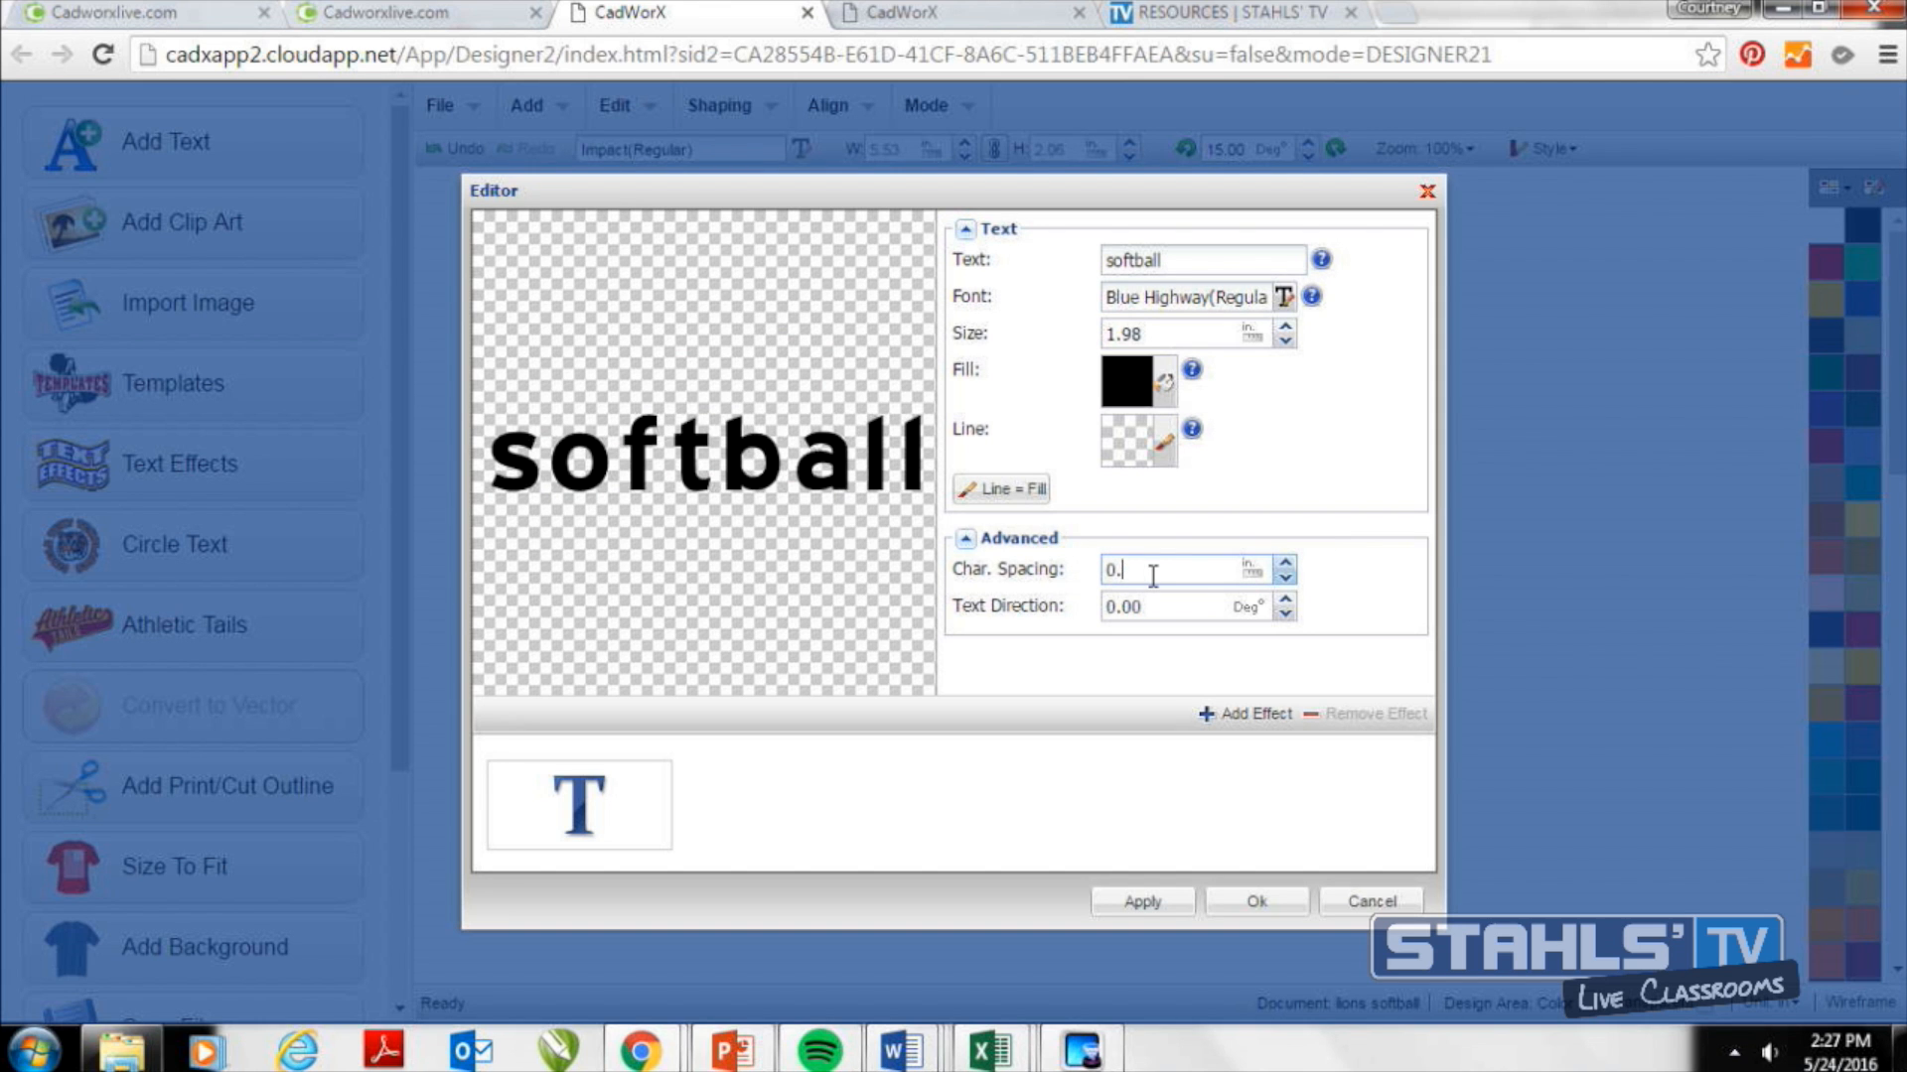
pyautogui.write('5')
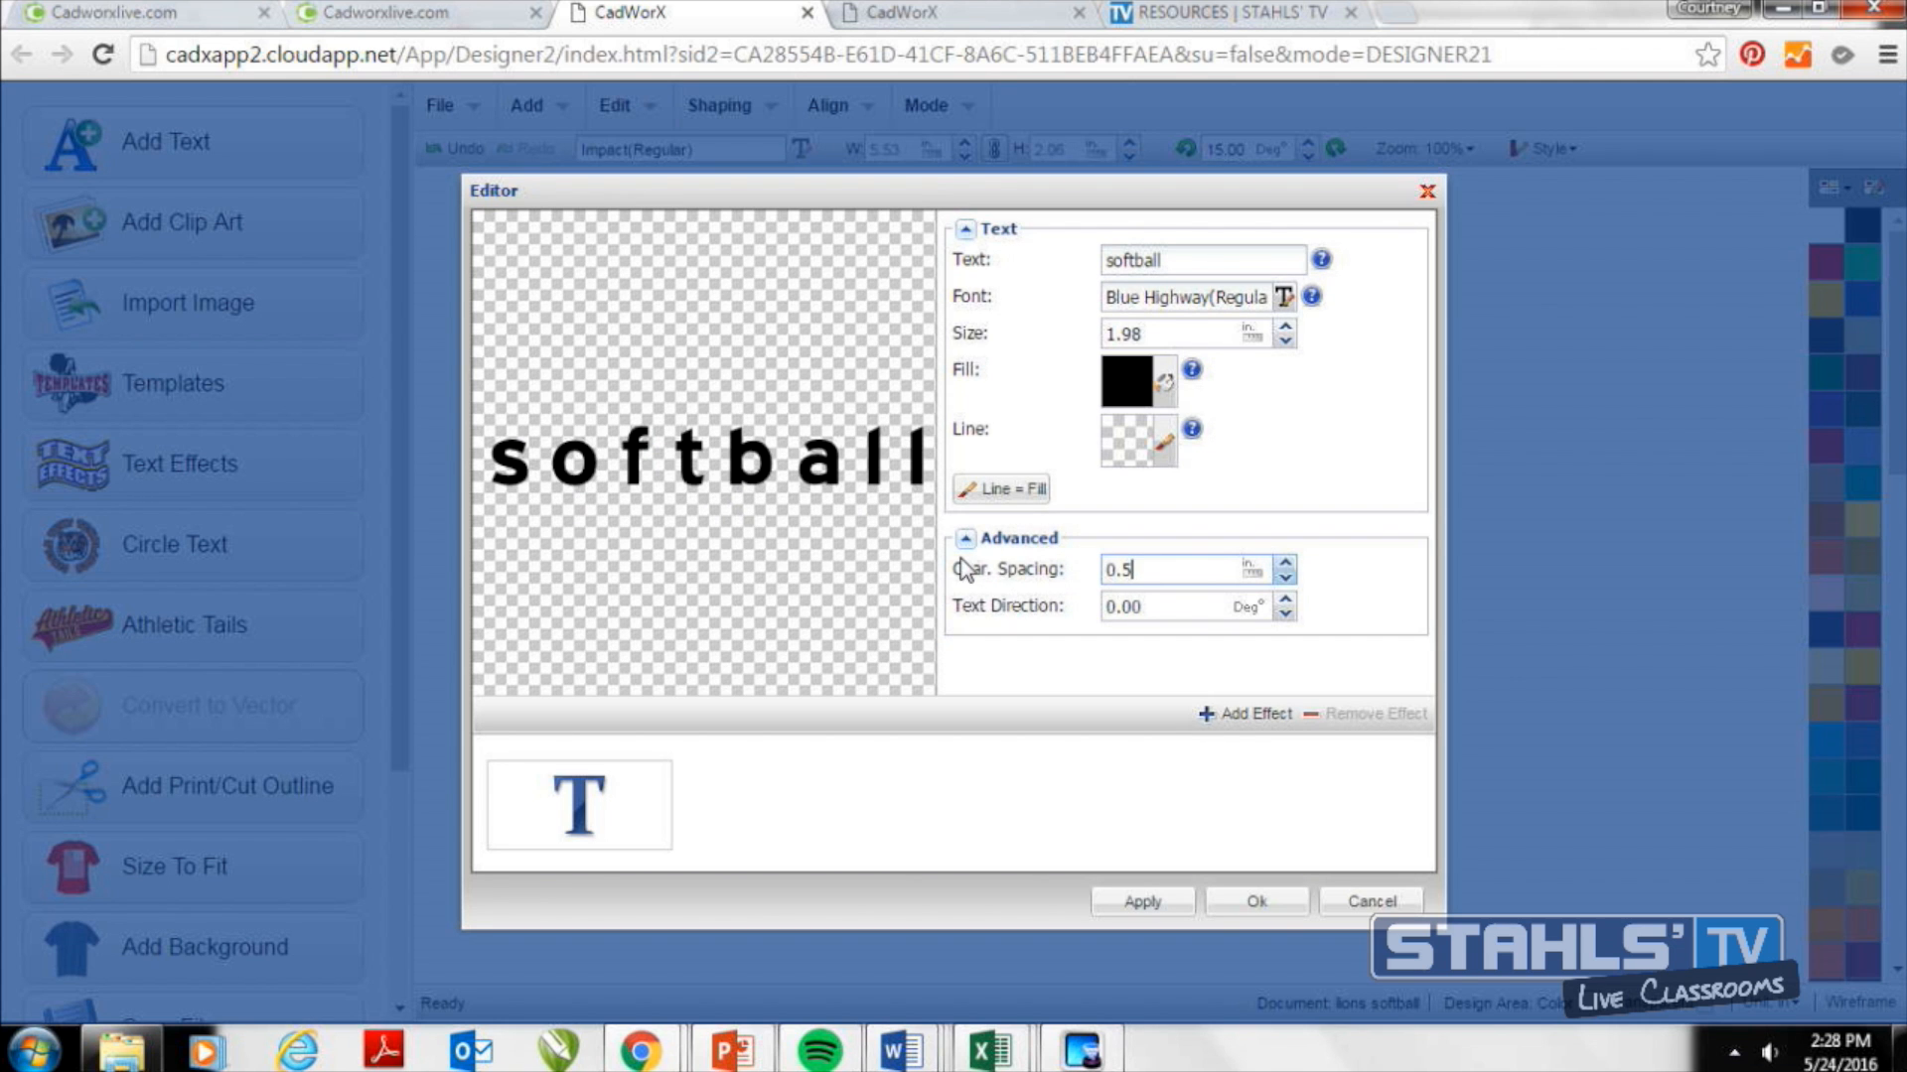
pyautogui.press('BackSpace')
pyautogui.write('8')
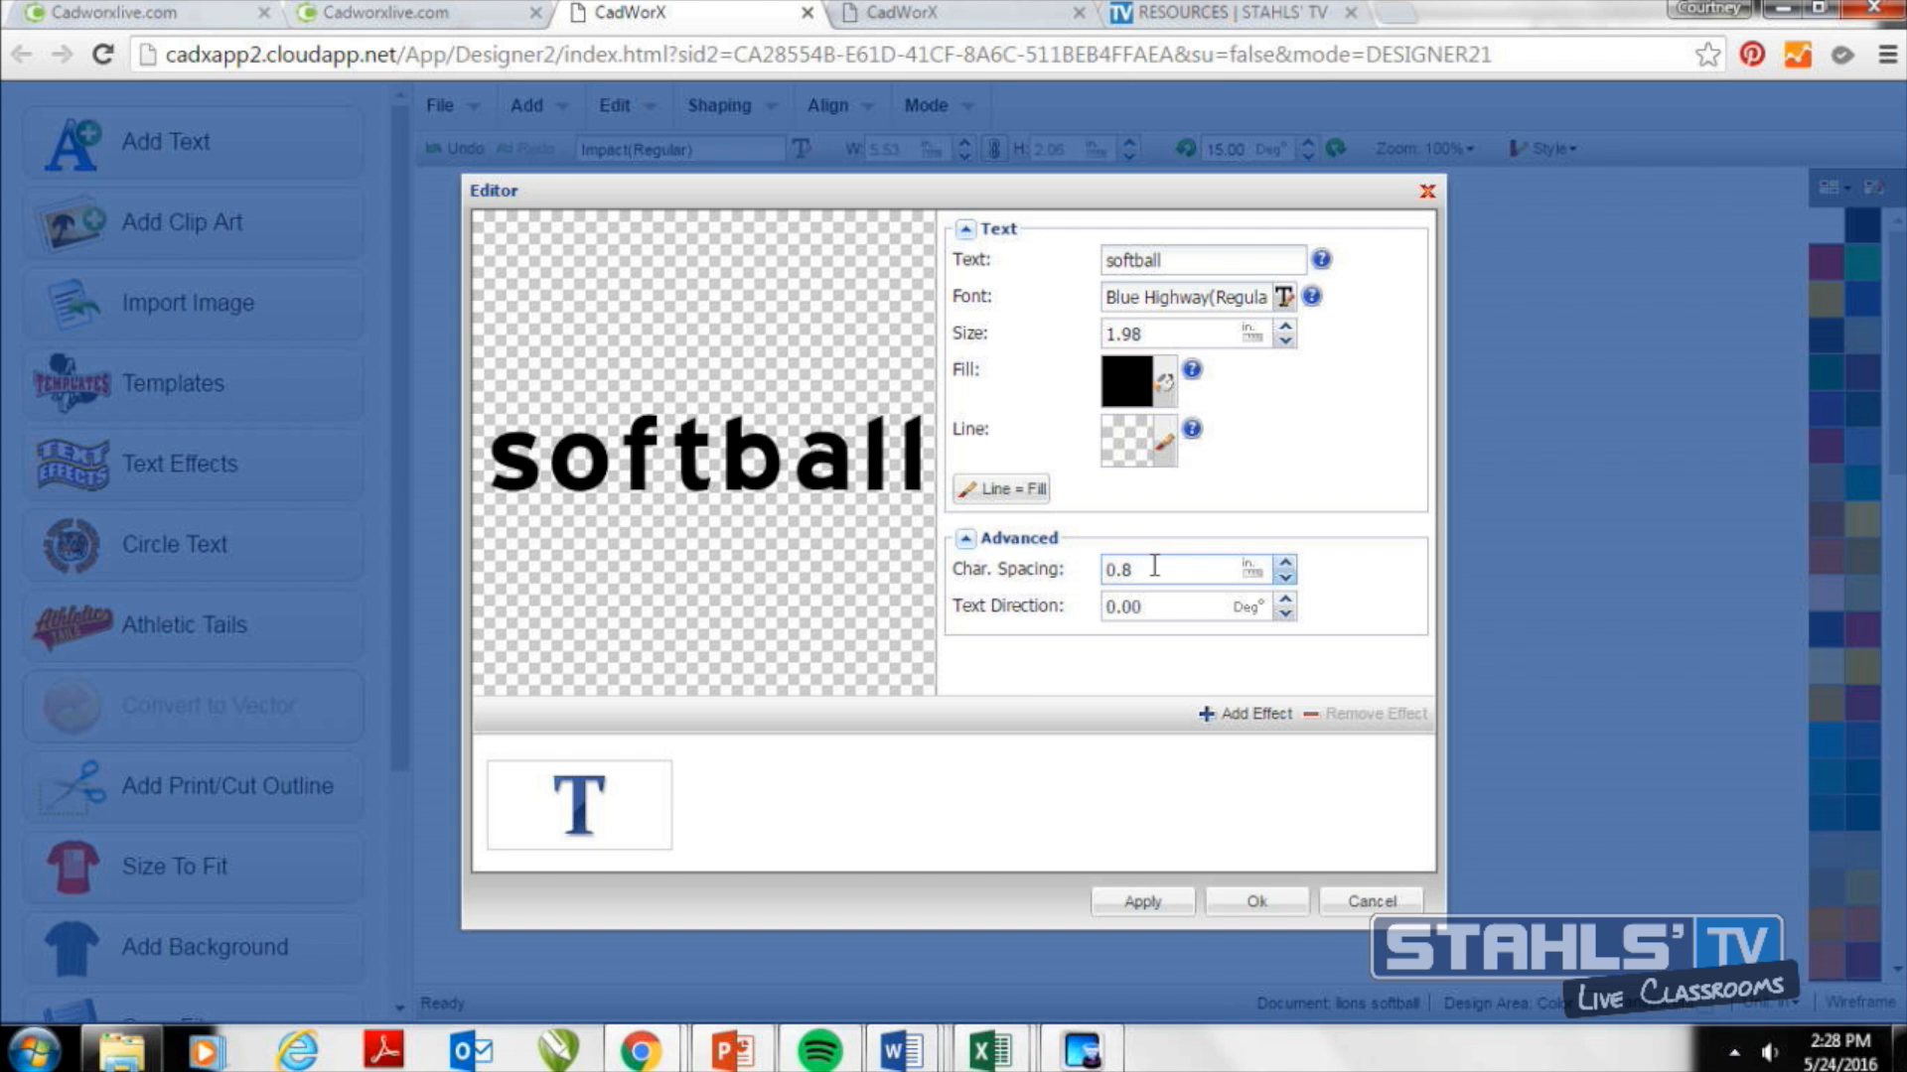
pyautogui.click(1257, 902)
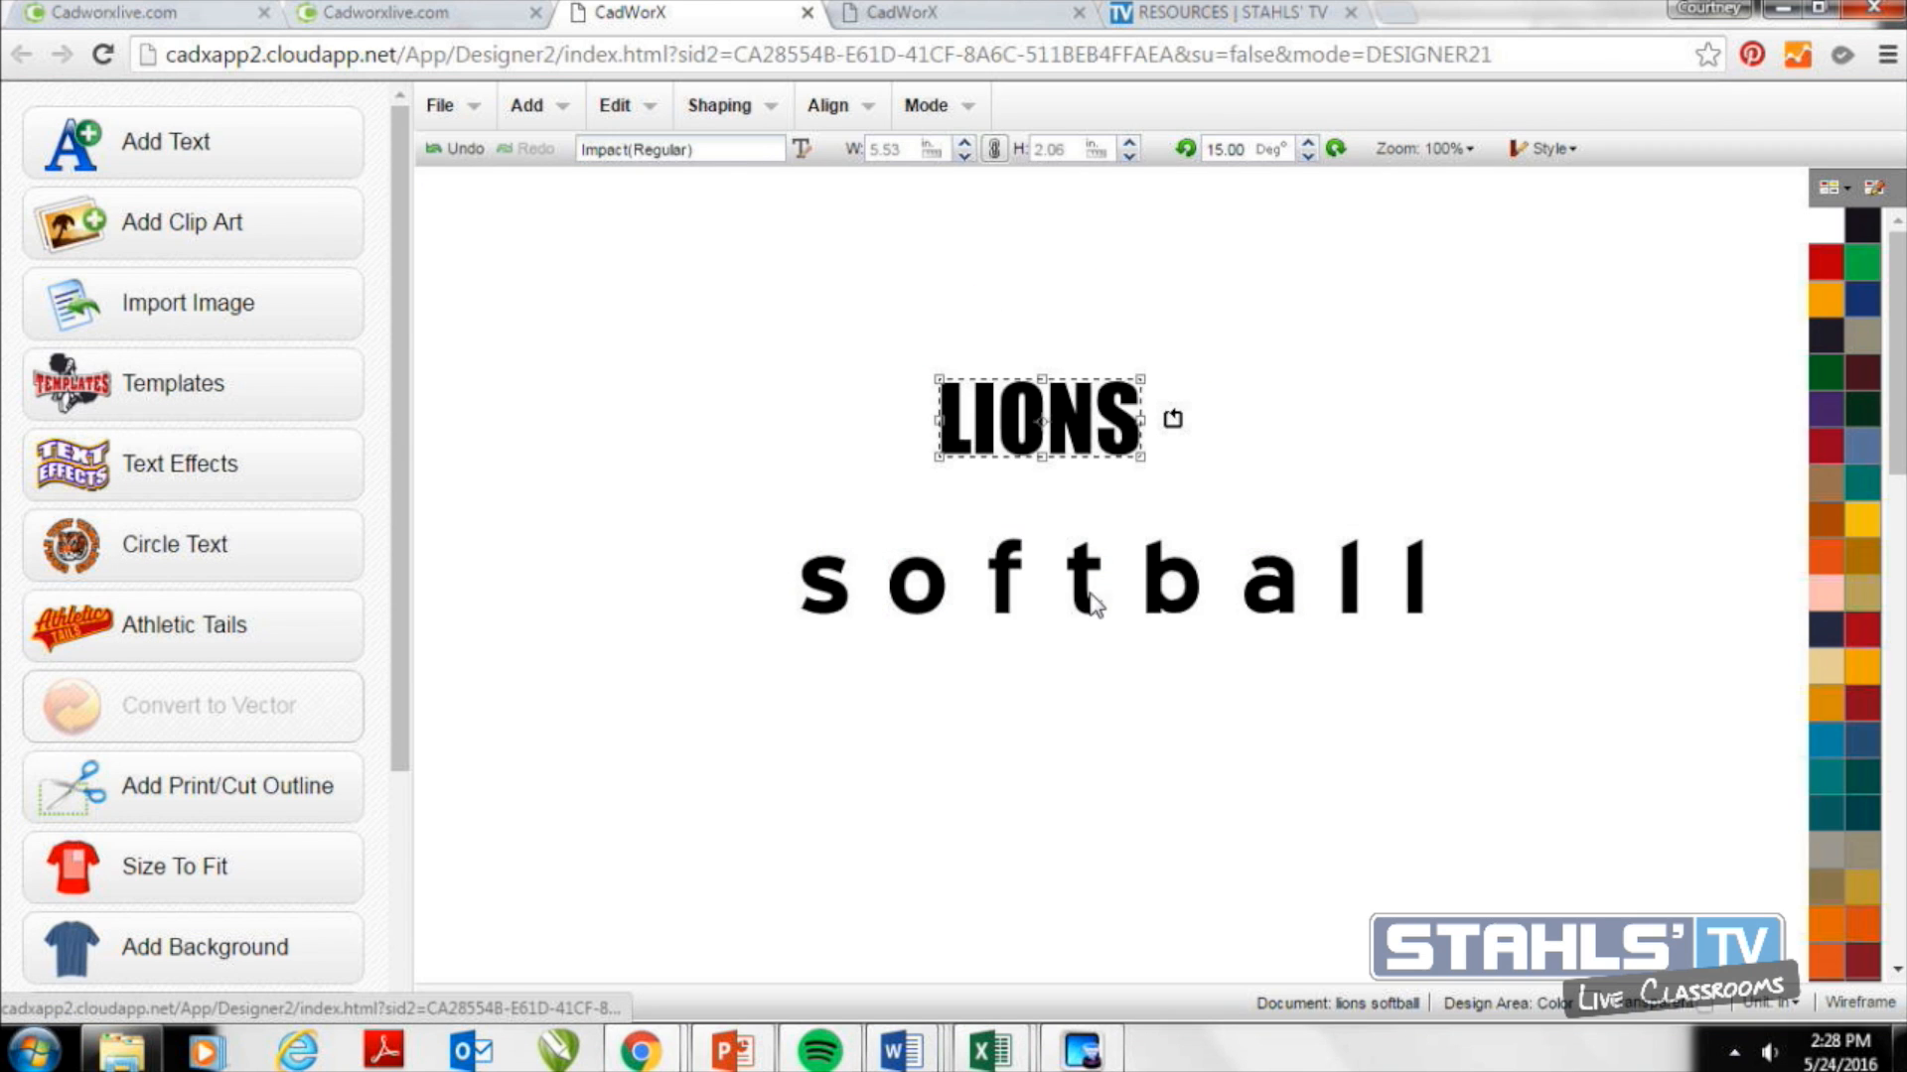
# Shrink softball to about 9.07 in wide, enlarge LIONS to about 9.63 in wide, and stack LIONS directly above softball.
pyautogui.moveTo(795, 540); pyautogui.dragTo(1094, 566)
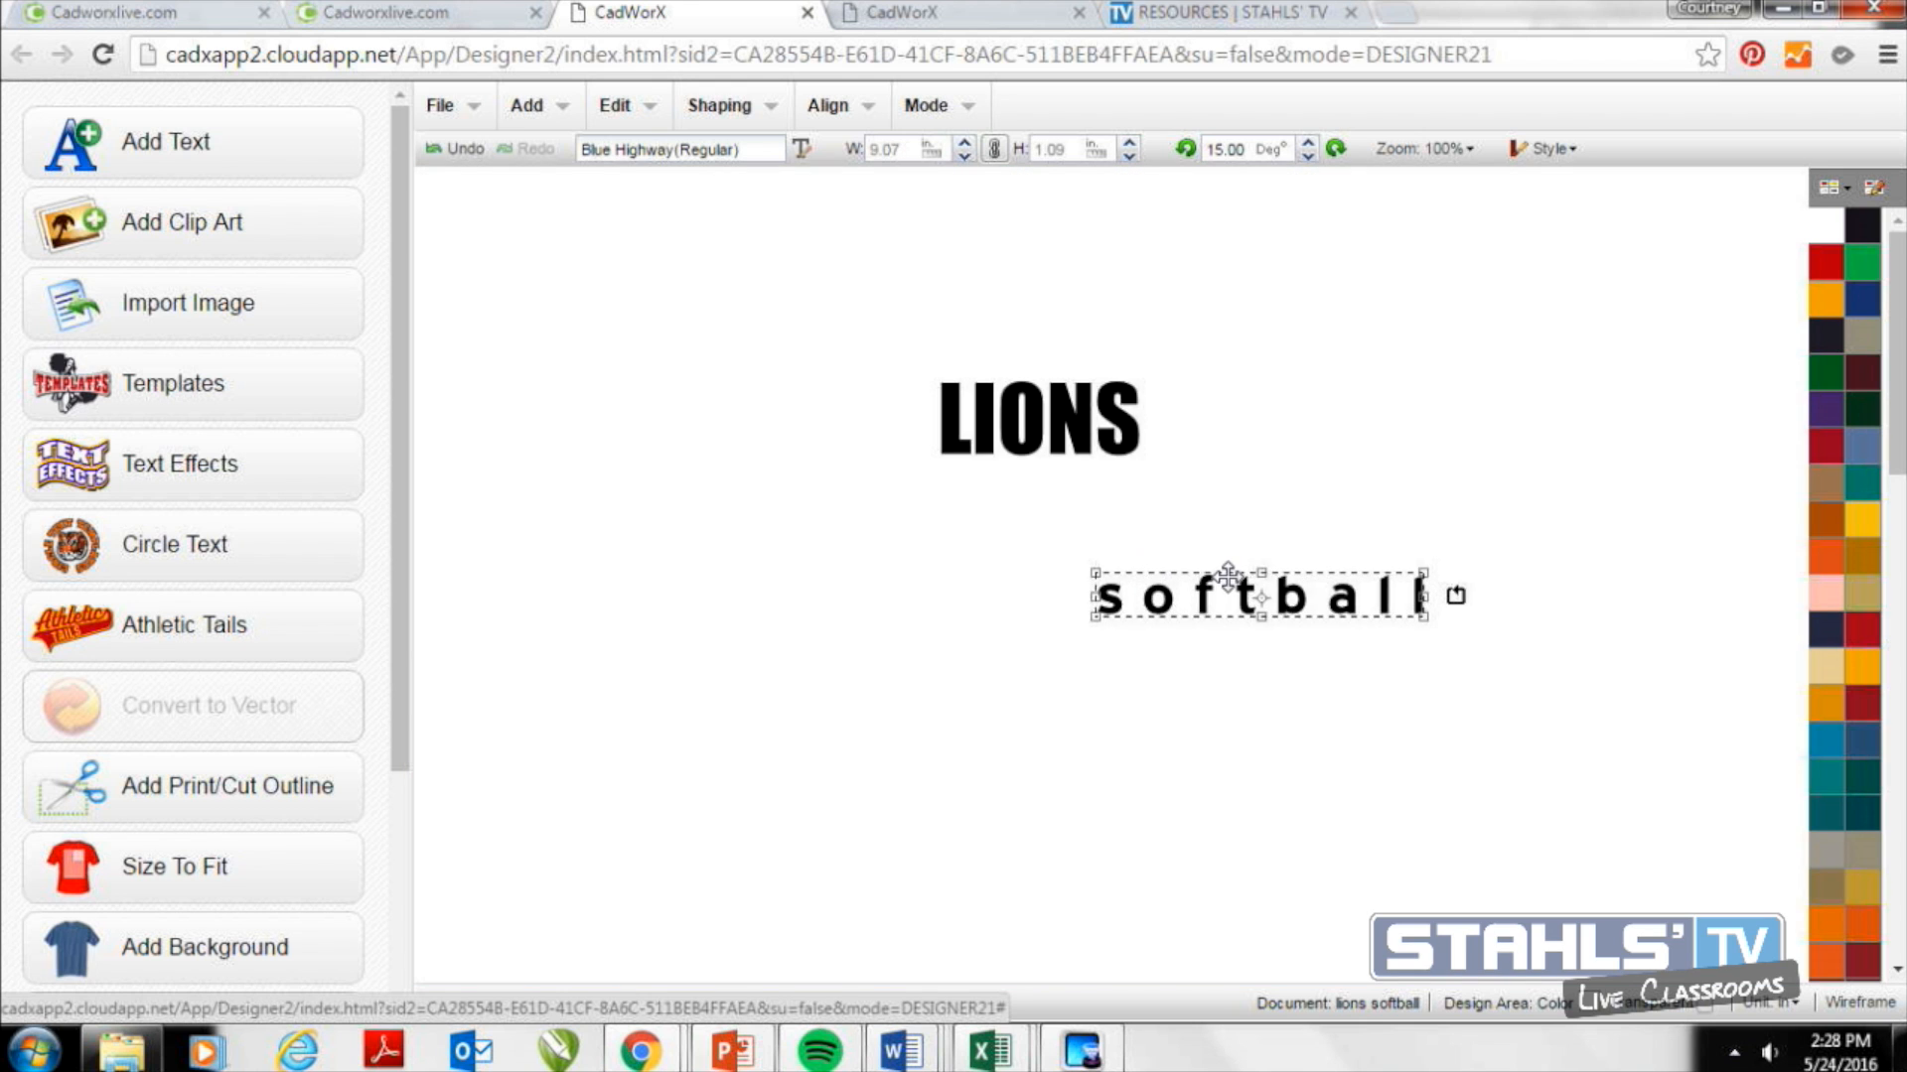
pyautogui.moveTo(1231, 566); pyautogui.dragTo(1050, 574)
pyautogui.click(1132, 393)
pyautogui.moveTo(1142, 383); pyautogui.dragTo(1289, 301)
pyautogui.moveTo(1188, 348); pyautogui.dragTo(1175, 488)
# Color the softball text red and deselect it.
pyautogui.click(1183, 593)
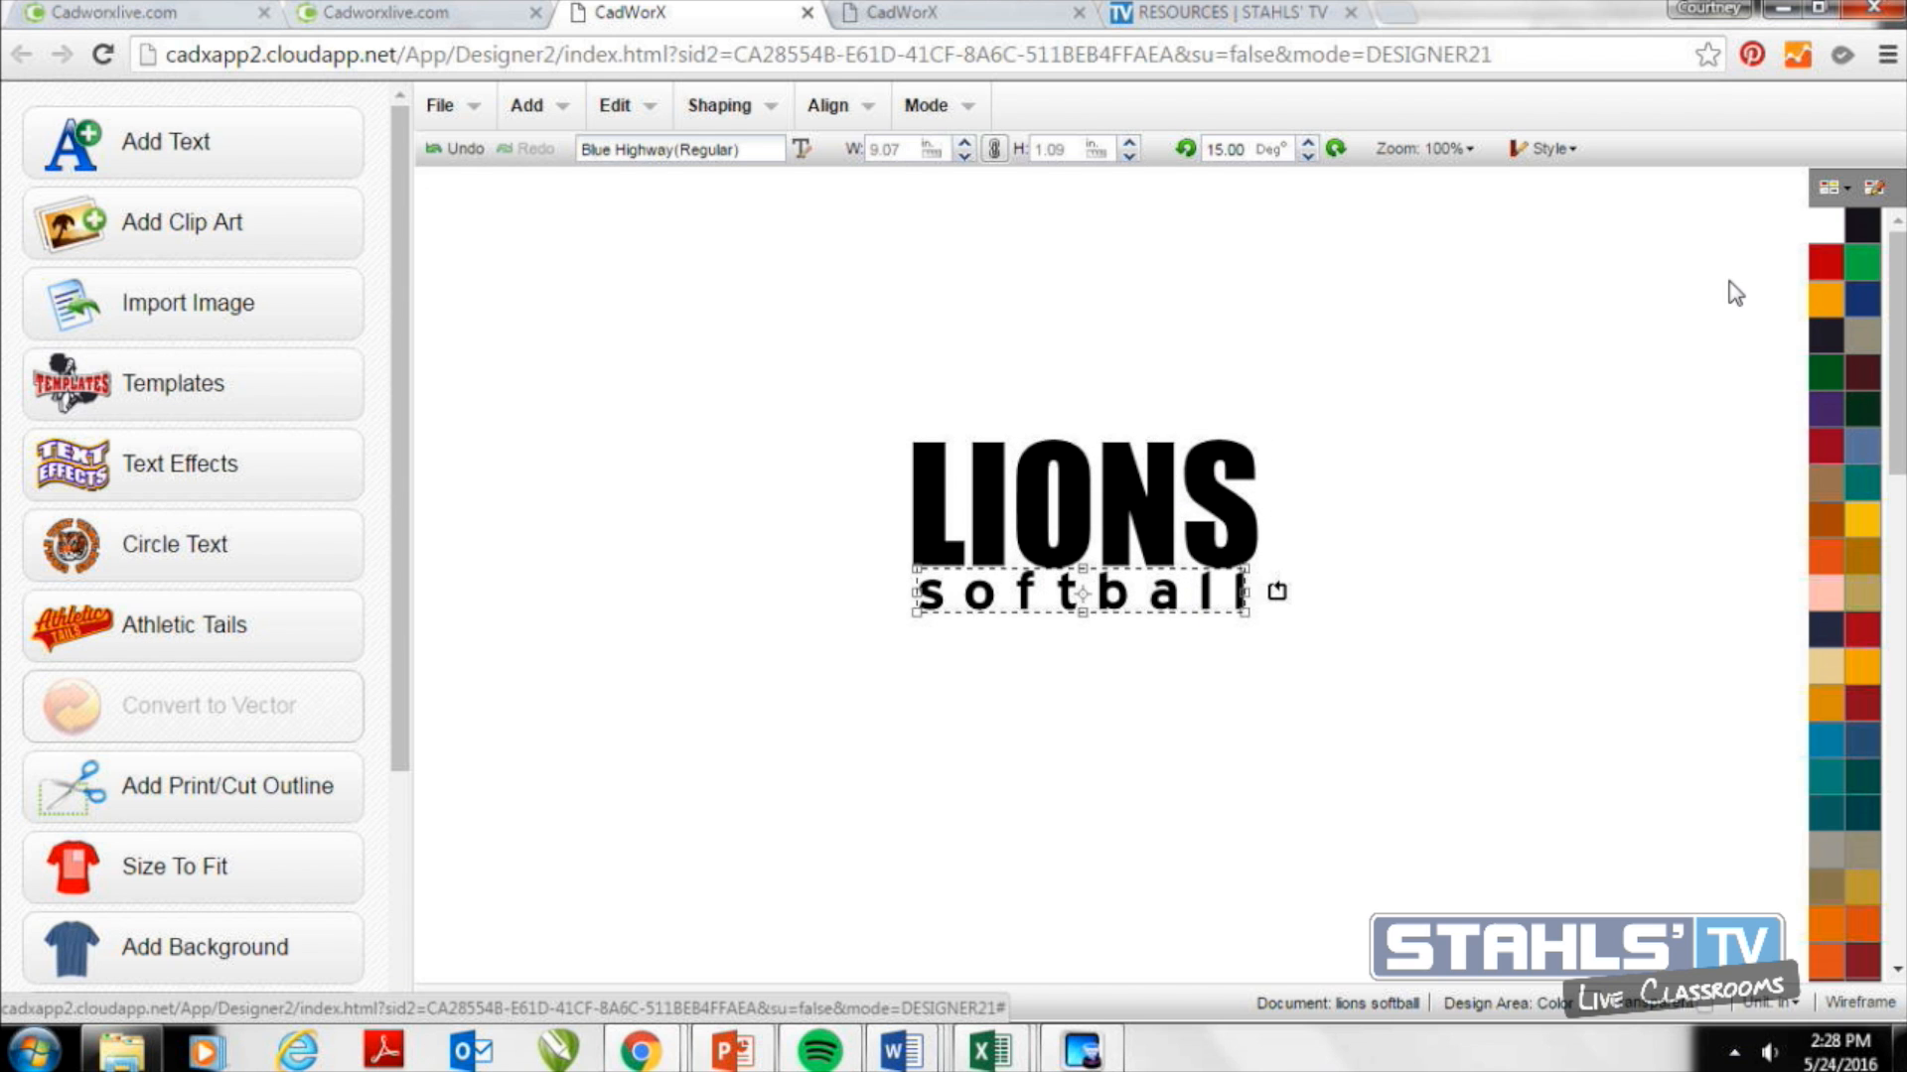
pyautogui.click(1837, 266)
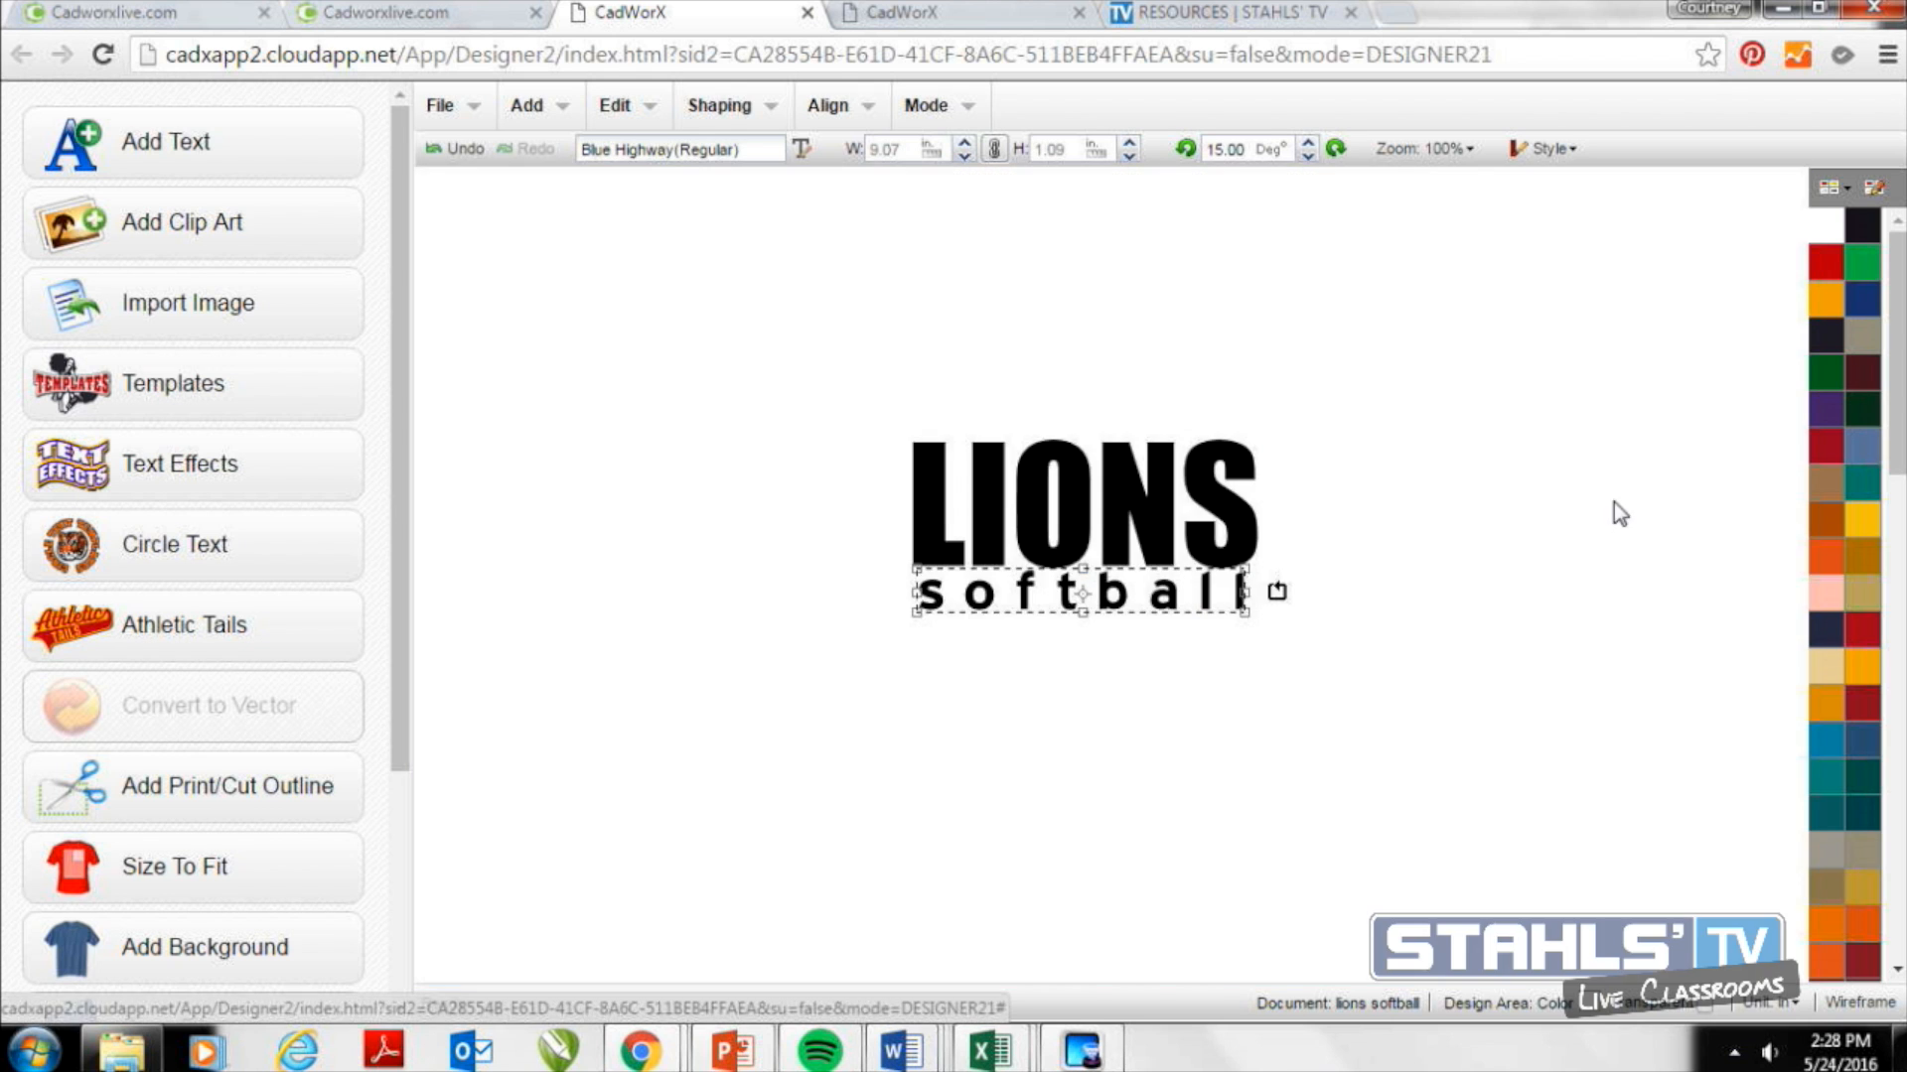
pyautogui.click(1220, 840)
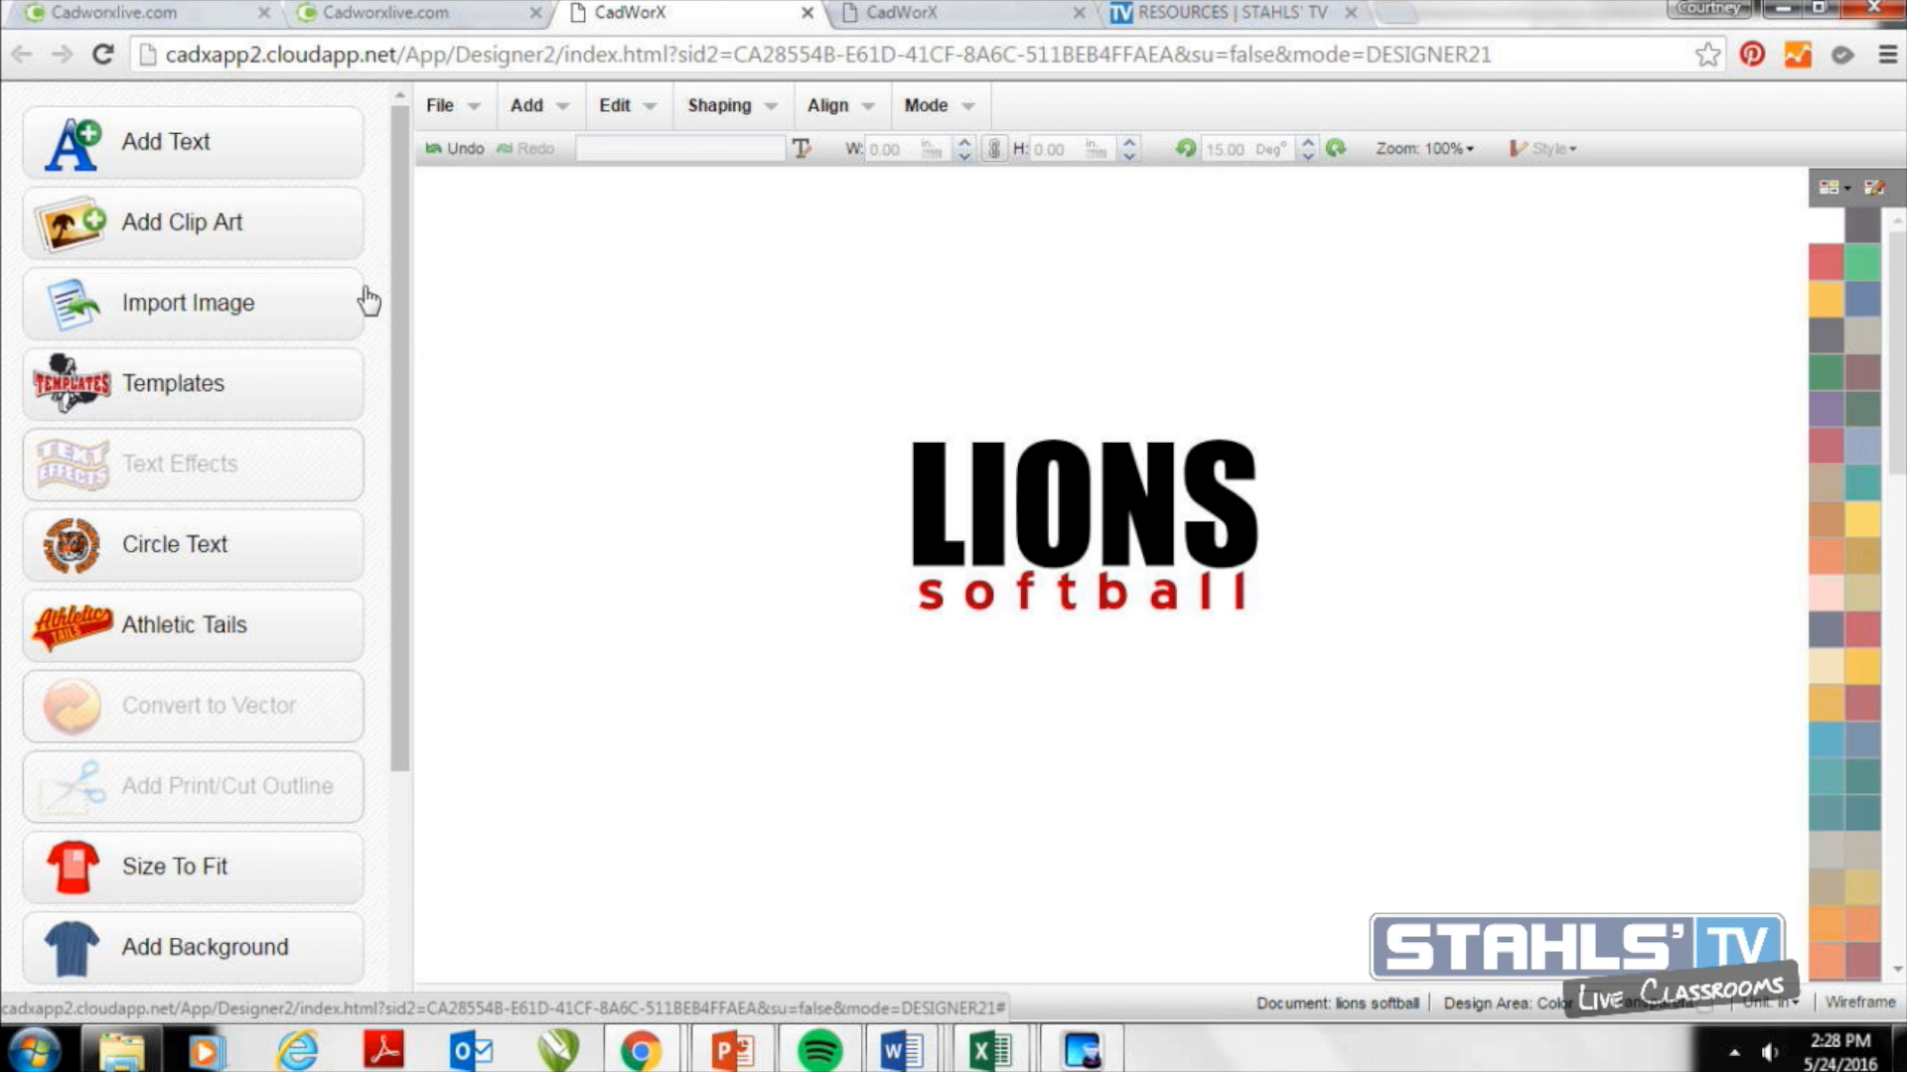
# Search the clip art for "heart", insert the solid black heart, and place it above LIONS at about 3.6 in wide.
pyautogui.click(303, 258)
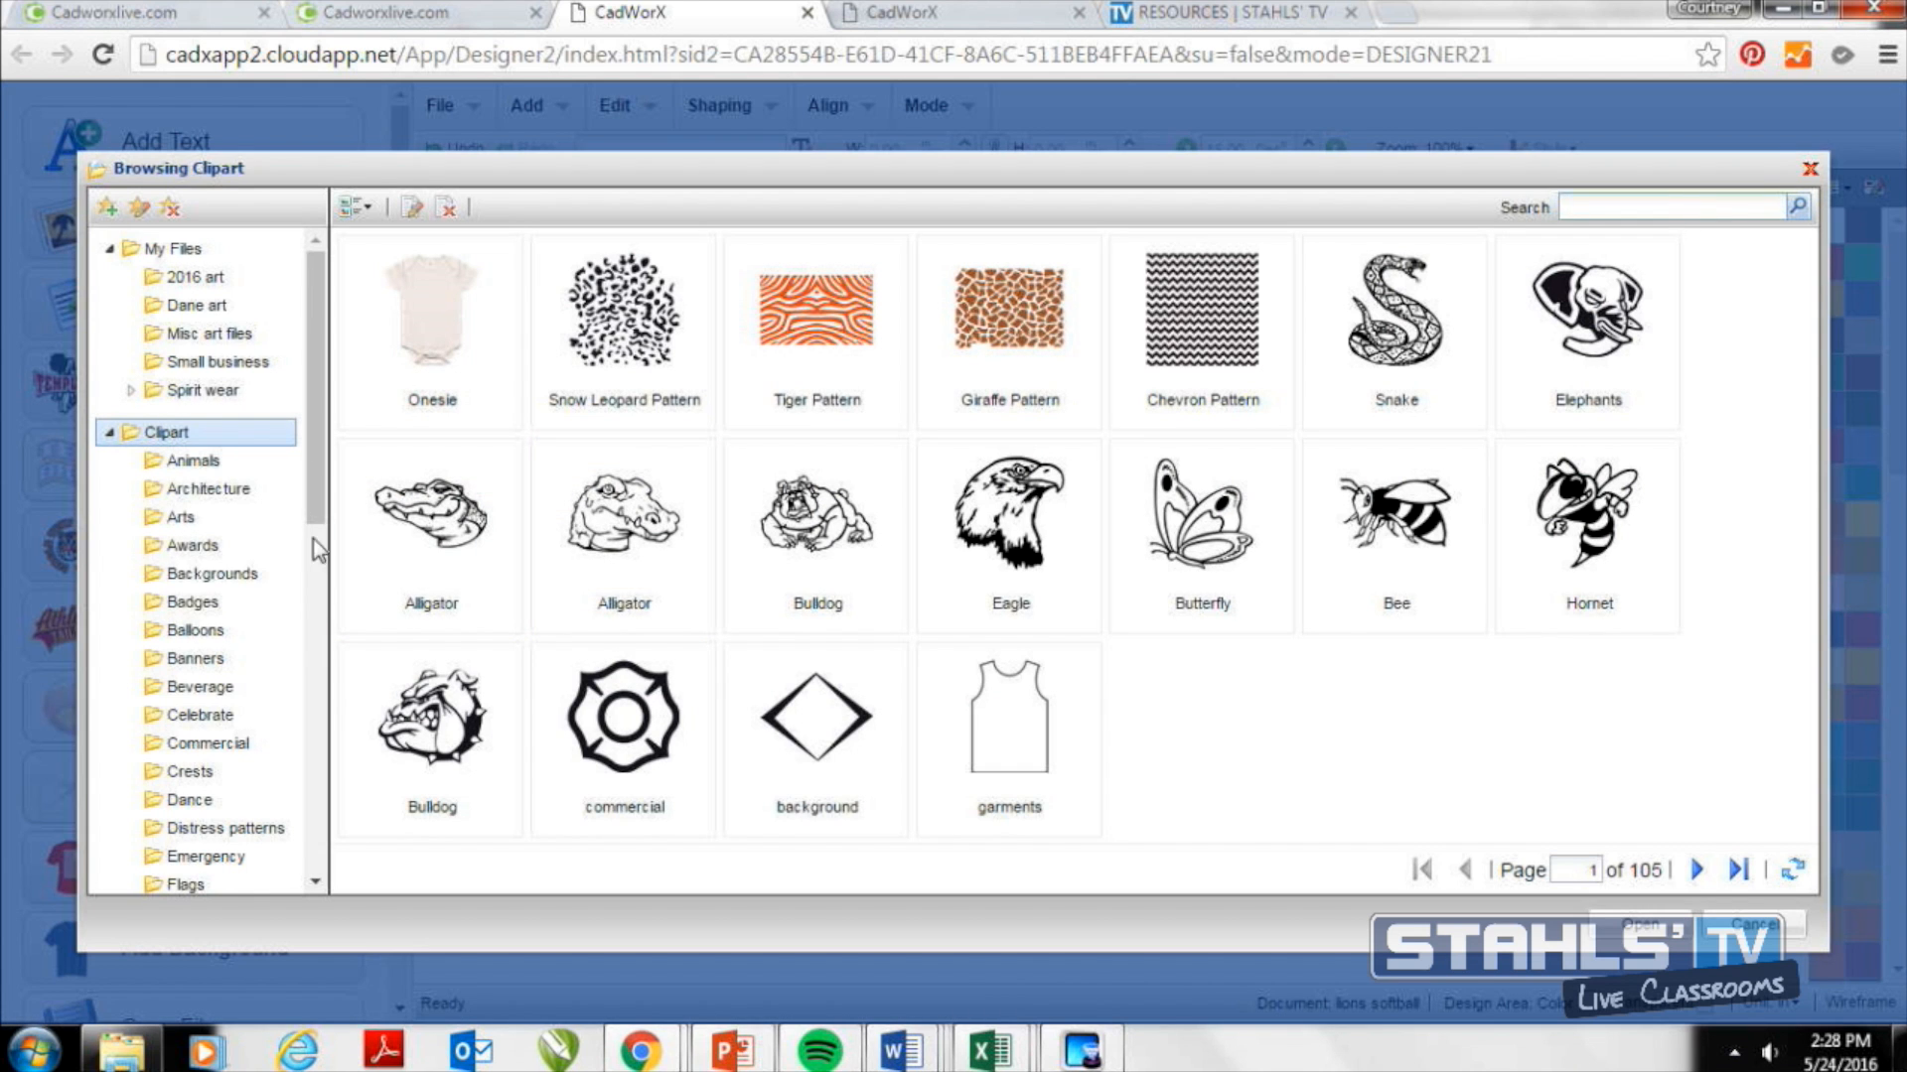
pyautogui.scroll(-5, 243, 713)
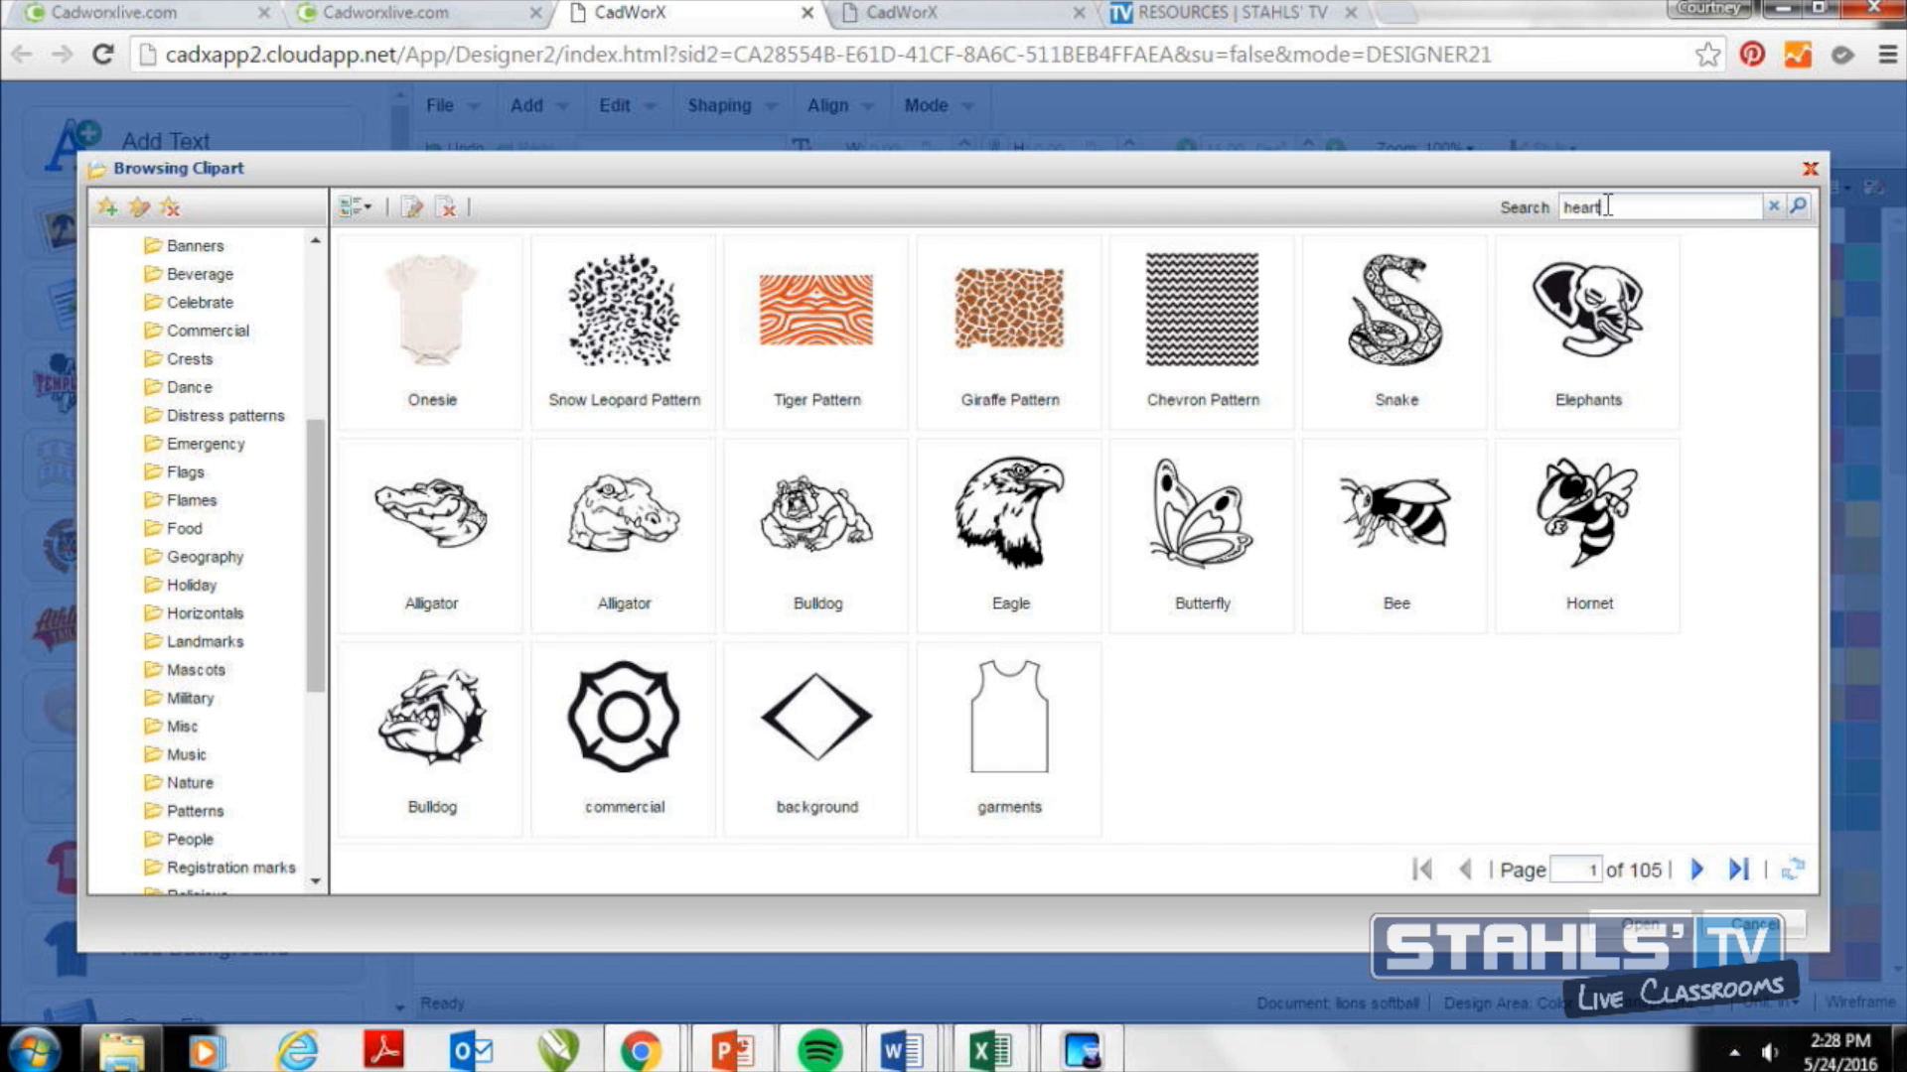
pyautogui.press('Return')
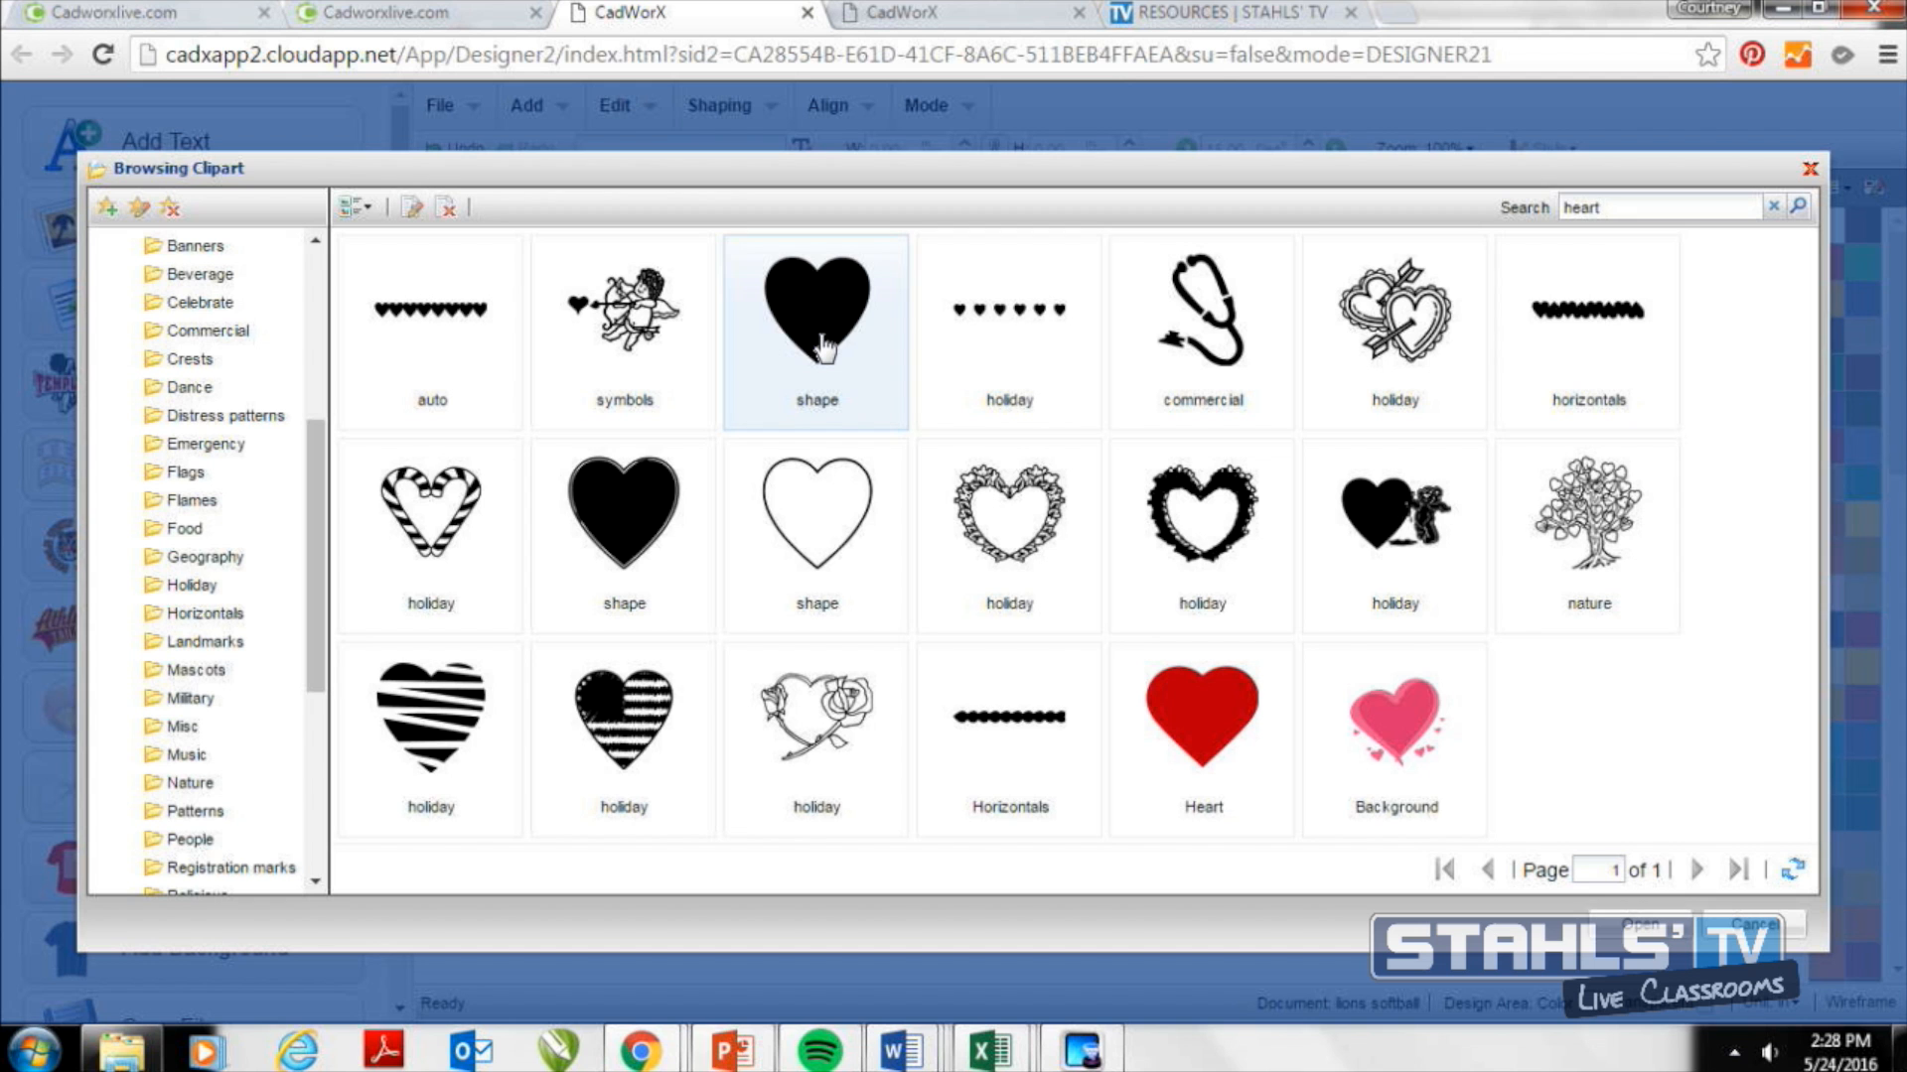
pyautogui.doubleClick(822, 347)
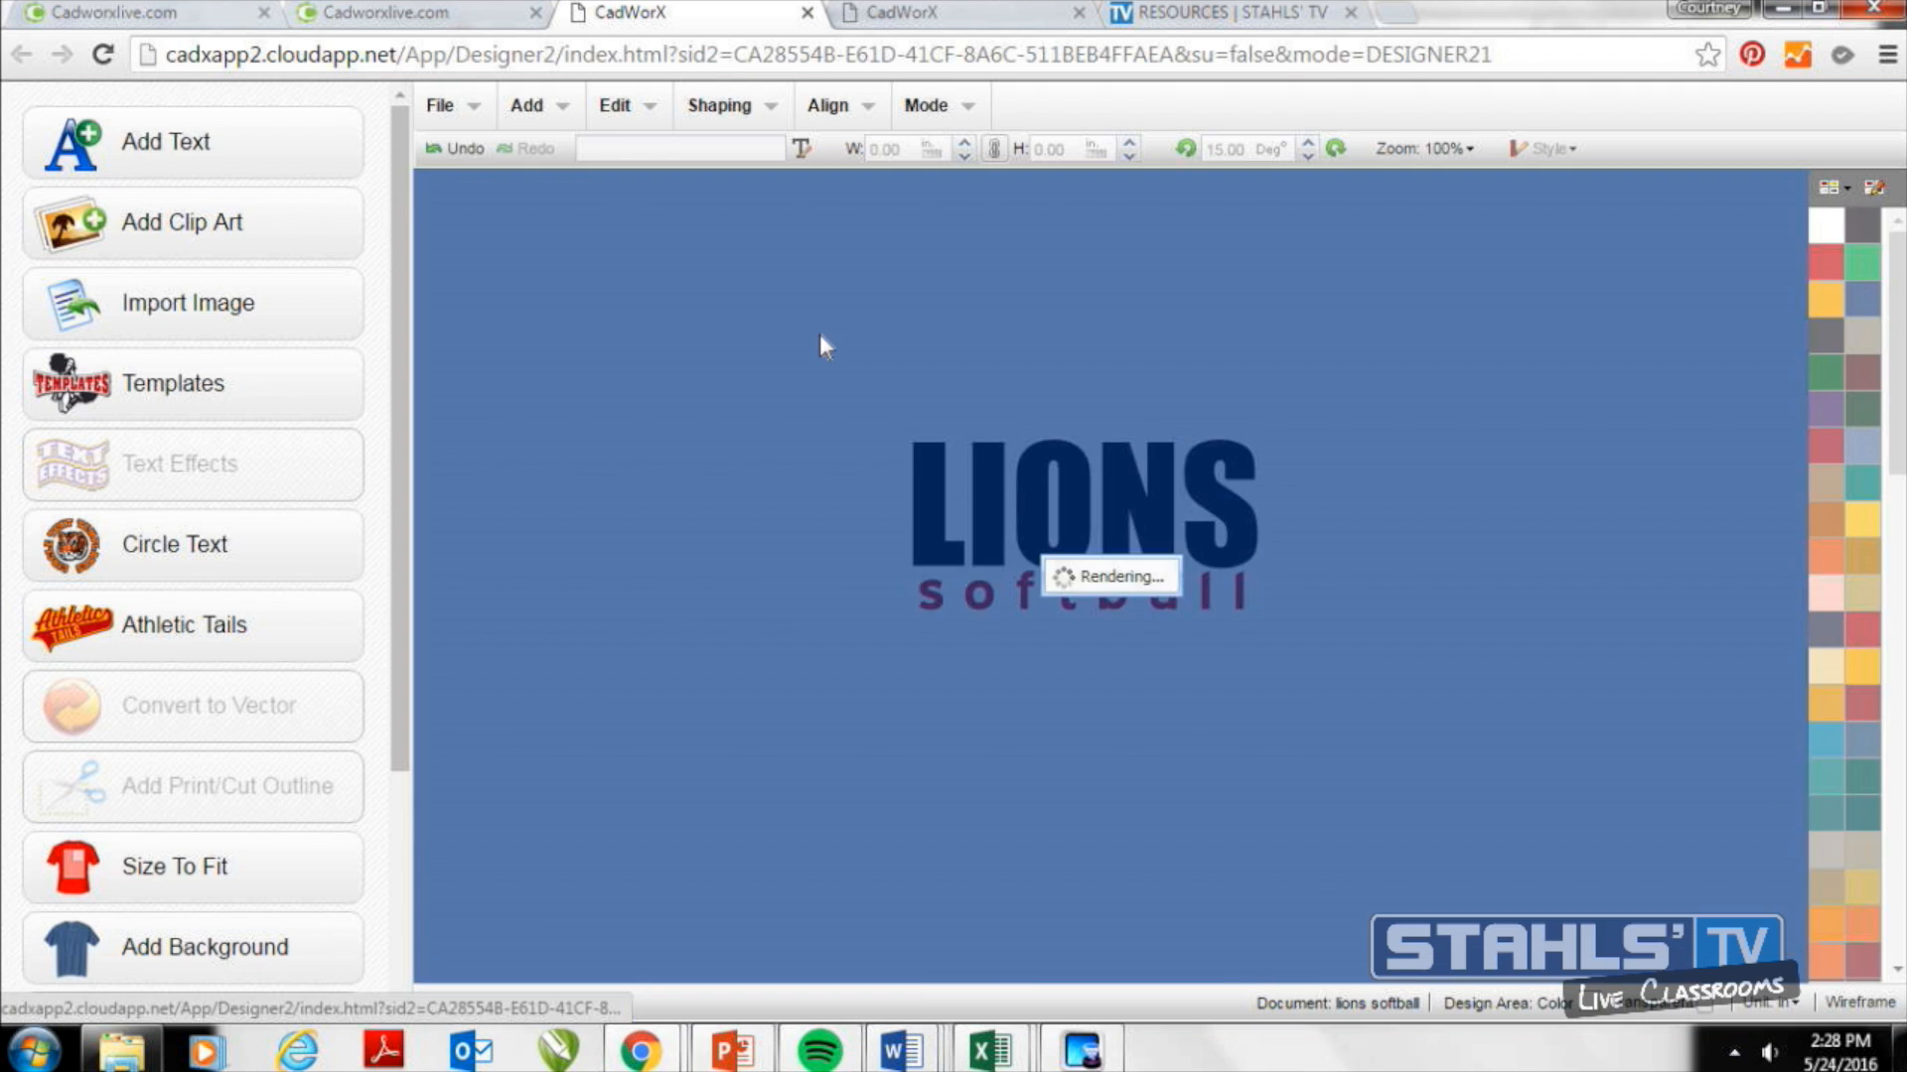
pyautogui.moveTo(1159, 608); pyautogui.dragTo(1109, 546)
pyautogui.moveTo(981, 427); pyautogui.dragTo(1006, 452)
pyautogui.moveTo(1088, 499); pyautogui.dragTo(1047, 339)
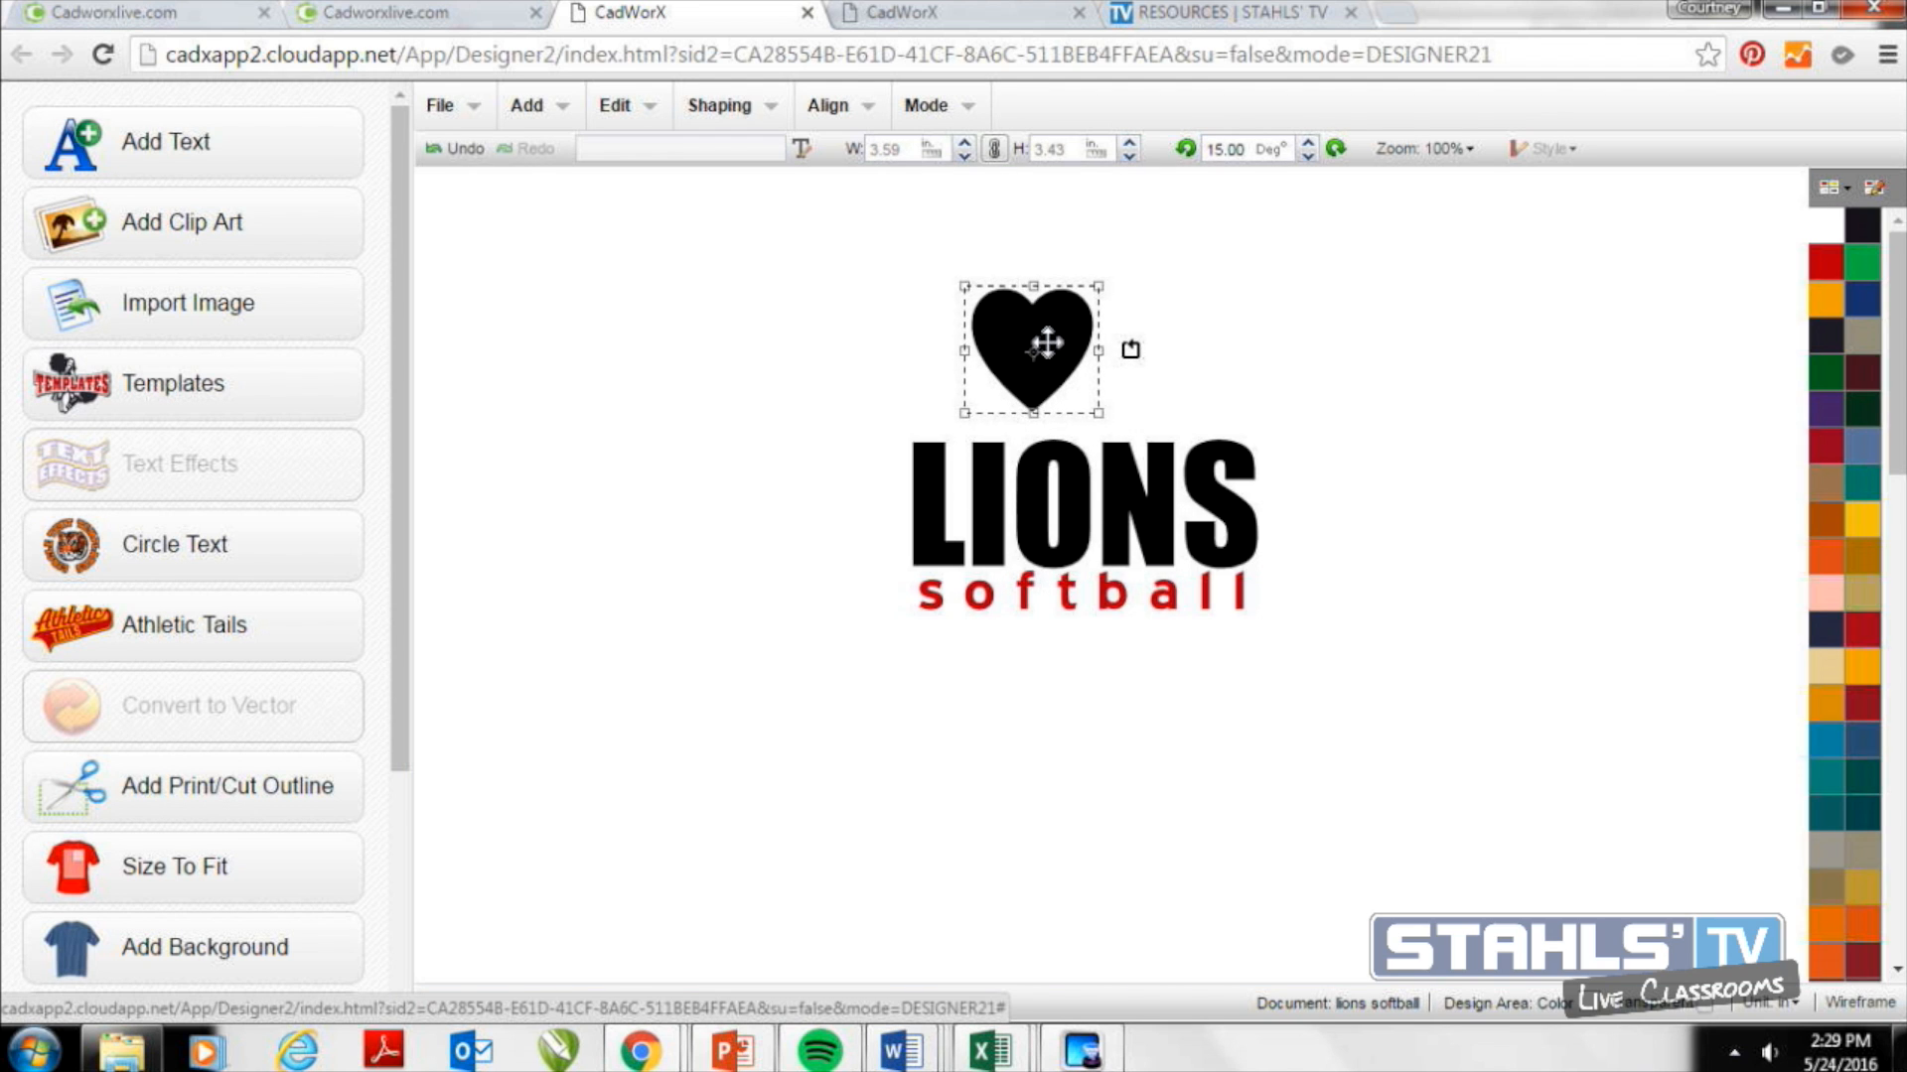
# Break the LIONS text apart by regions so that each letter can be selected separately.
pyautogui.click(1095, 484)
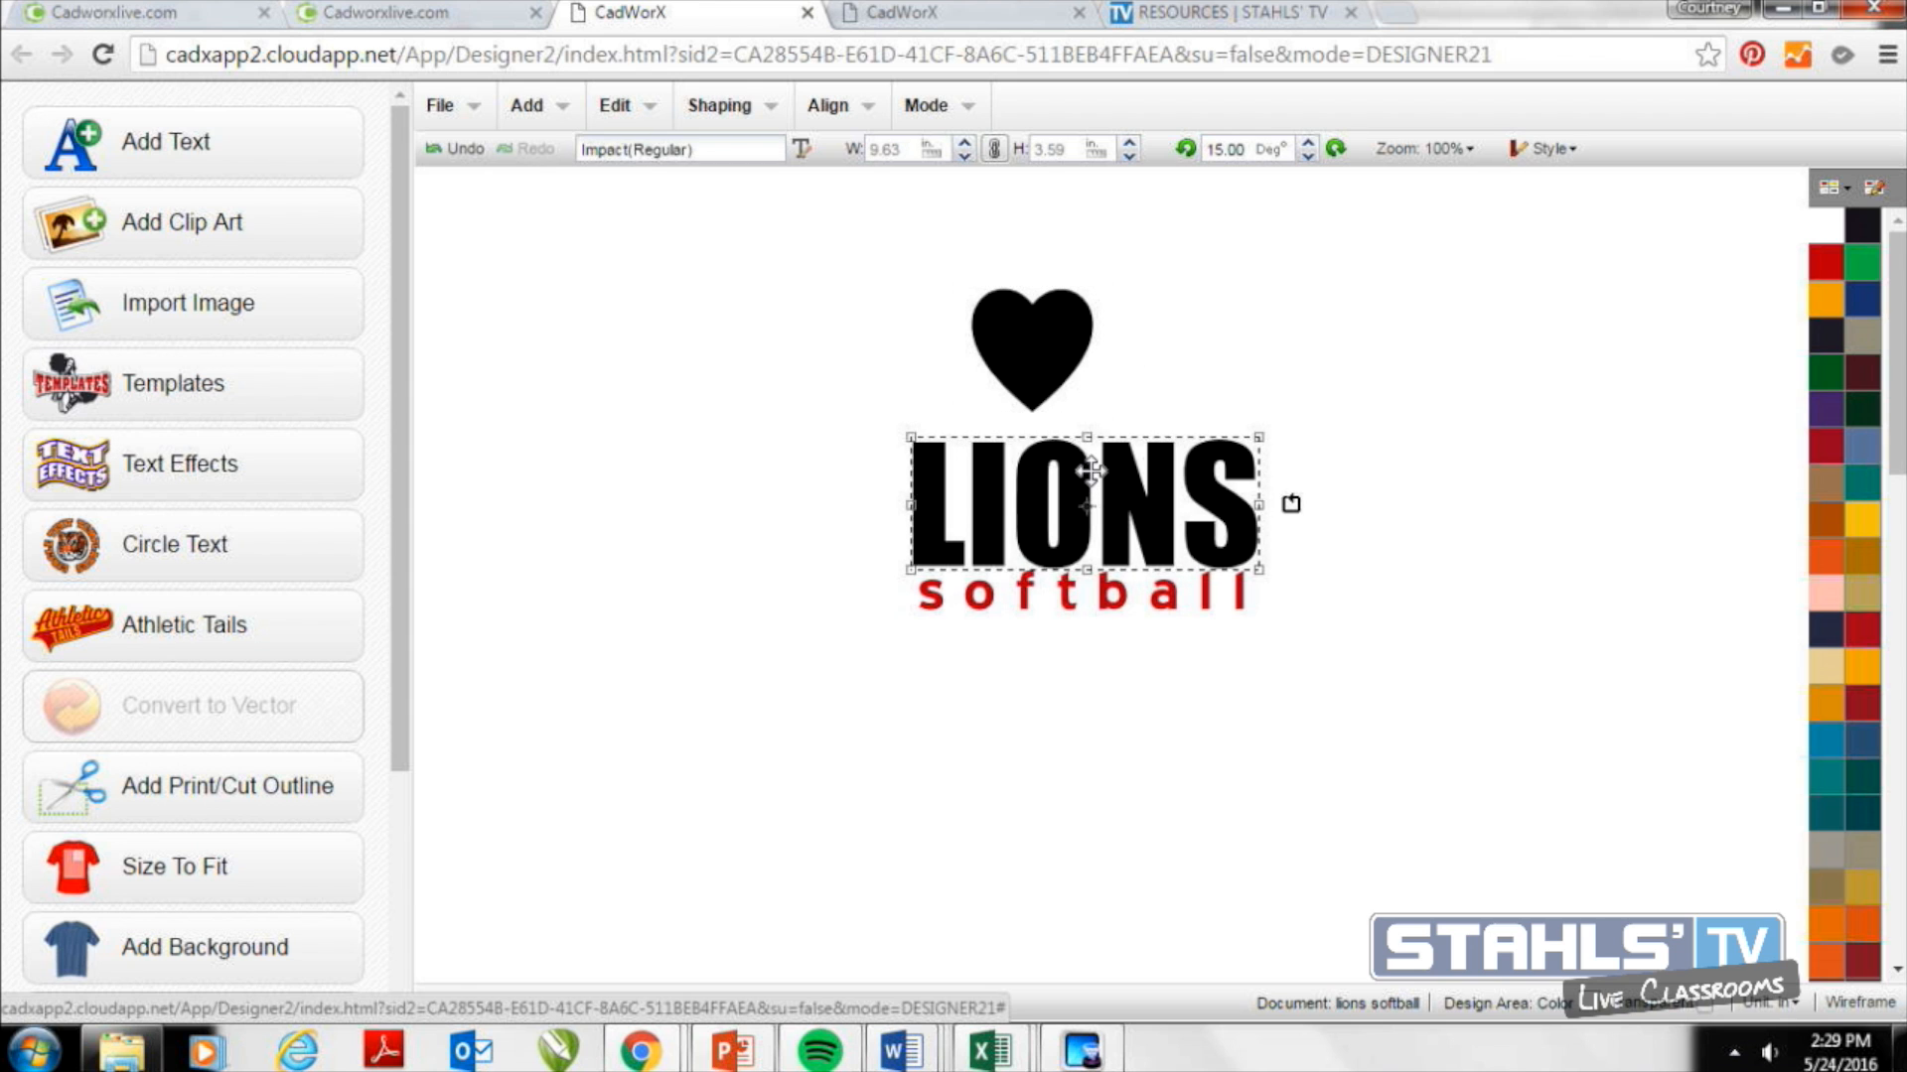
pyautogui.click(746, 106)
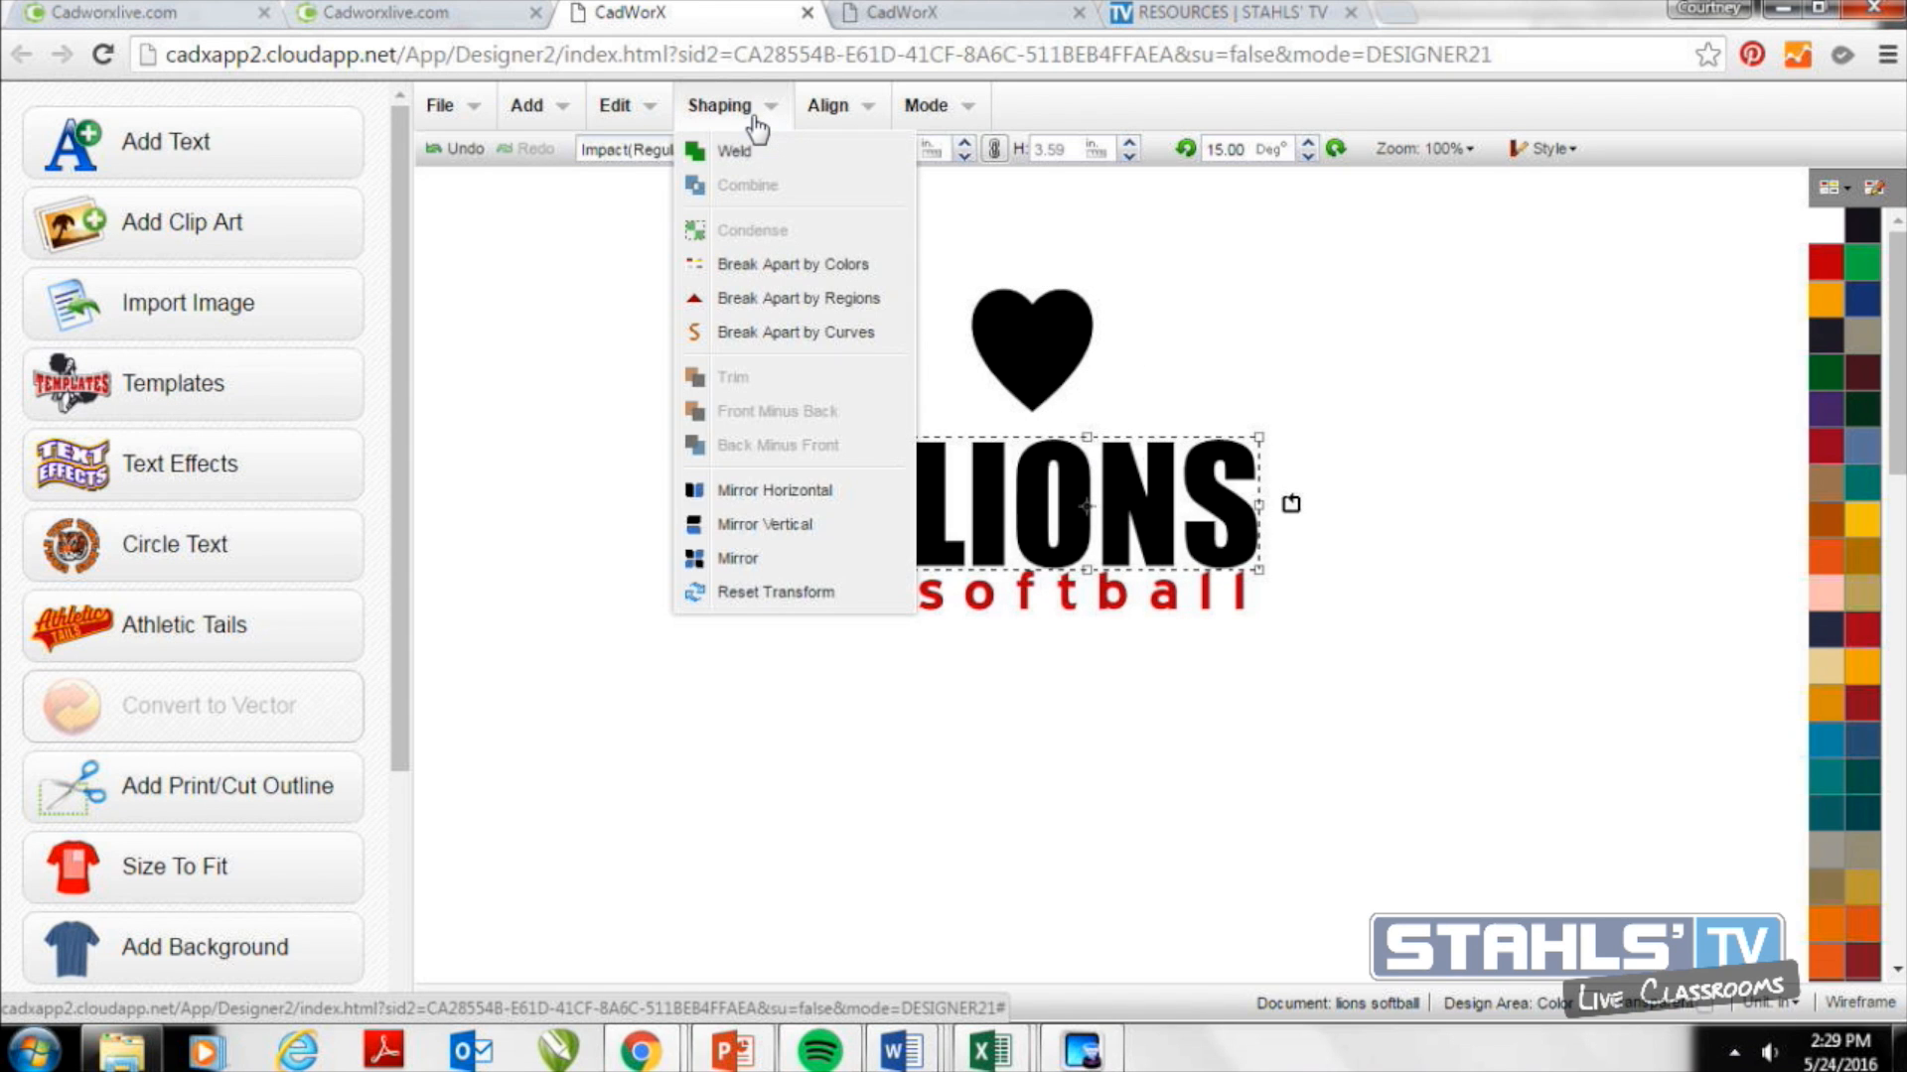
pyautogui.click(789, 300)
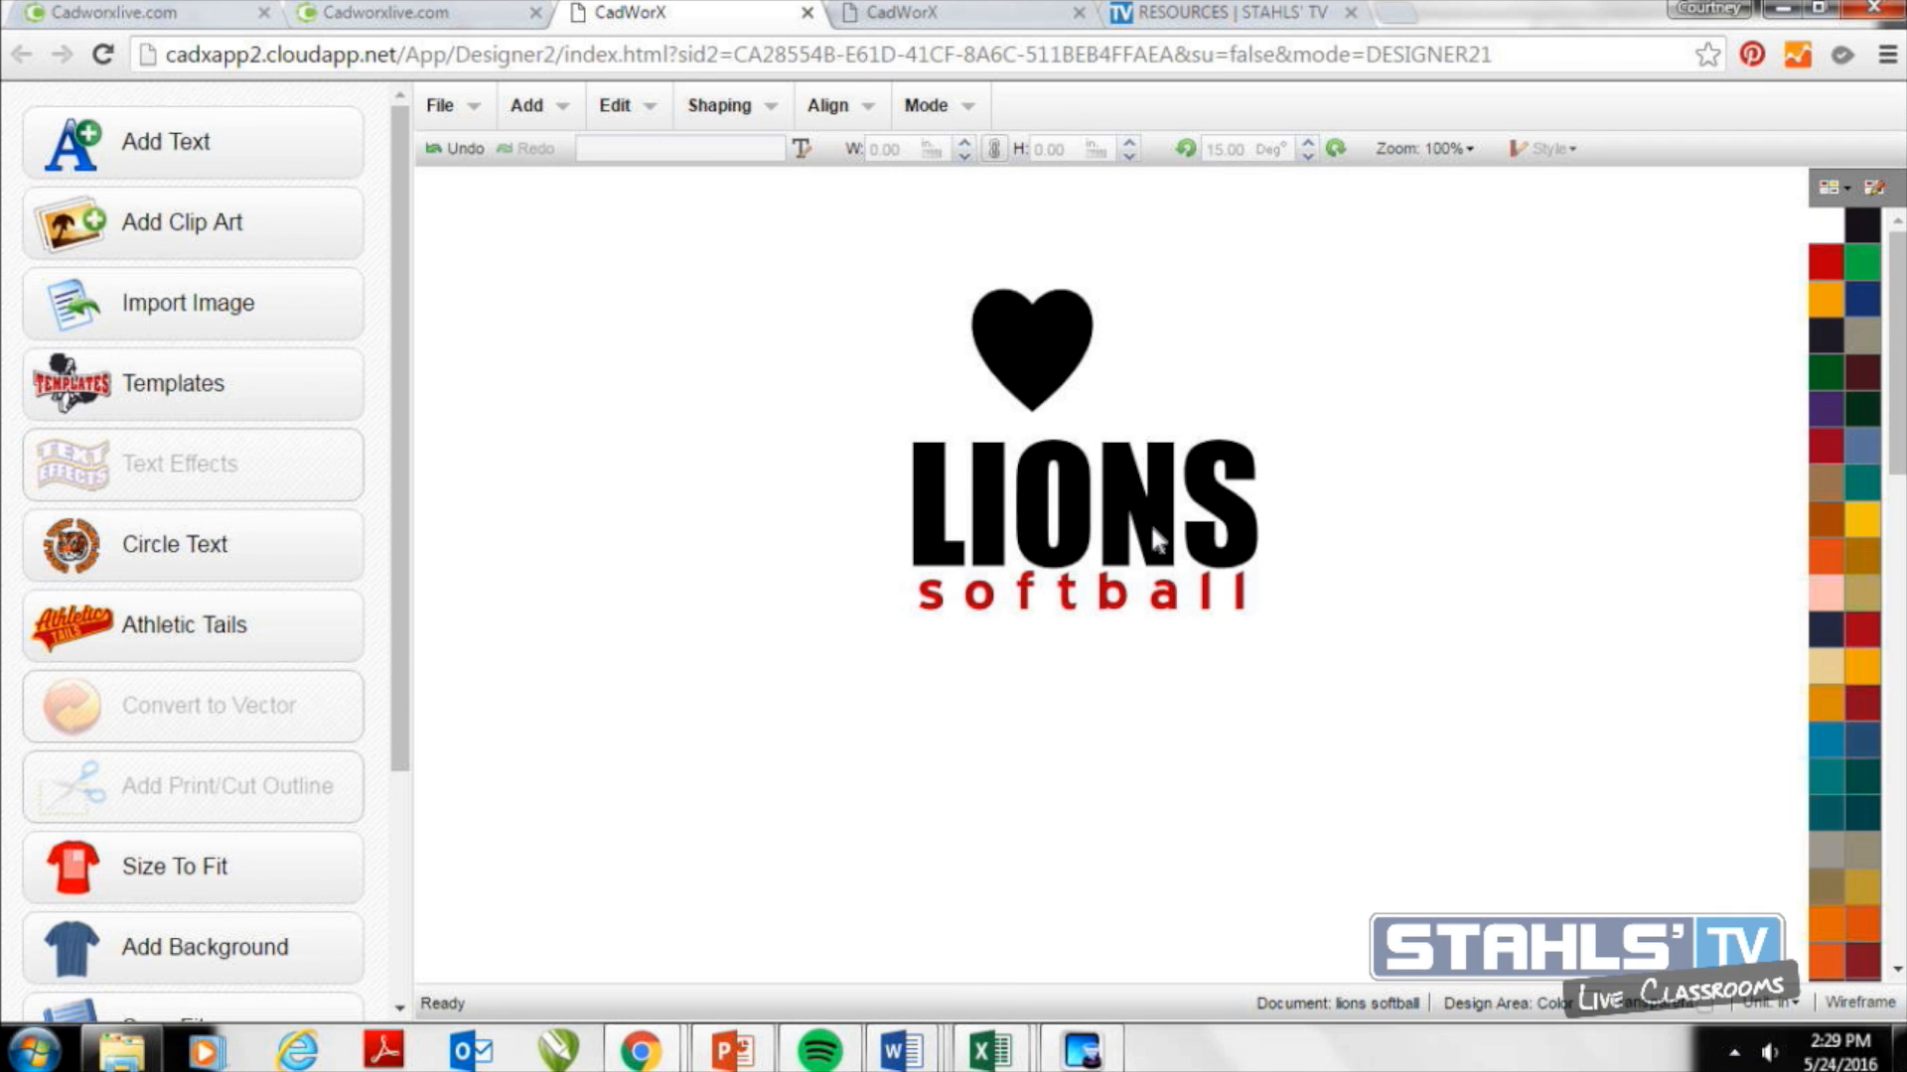
pyautogui.click(1148, 512)
pyautogui.click(1259, 514)
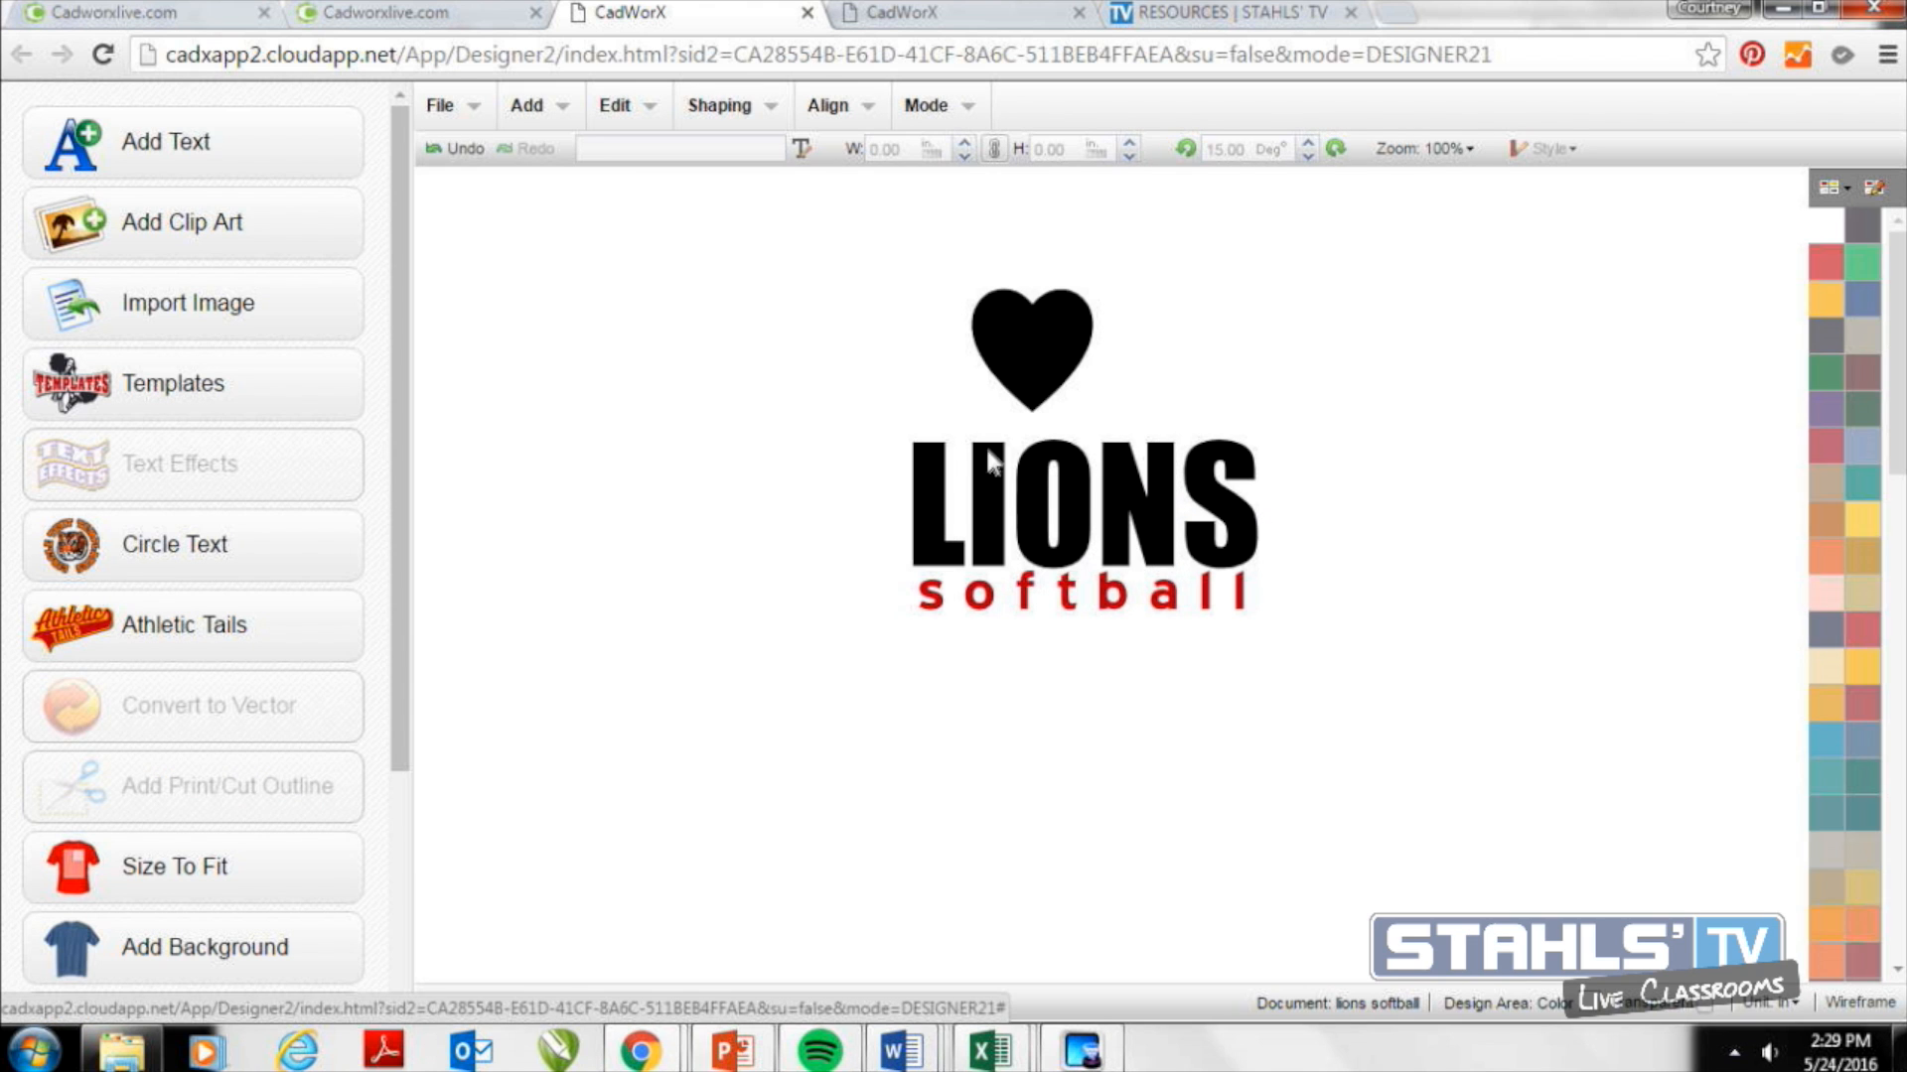
# Move the letters L and I left and N and S right to open space around the O.
pyautogui.moveTo(862, 419); pyautogui.dragTo(1041, 601)
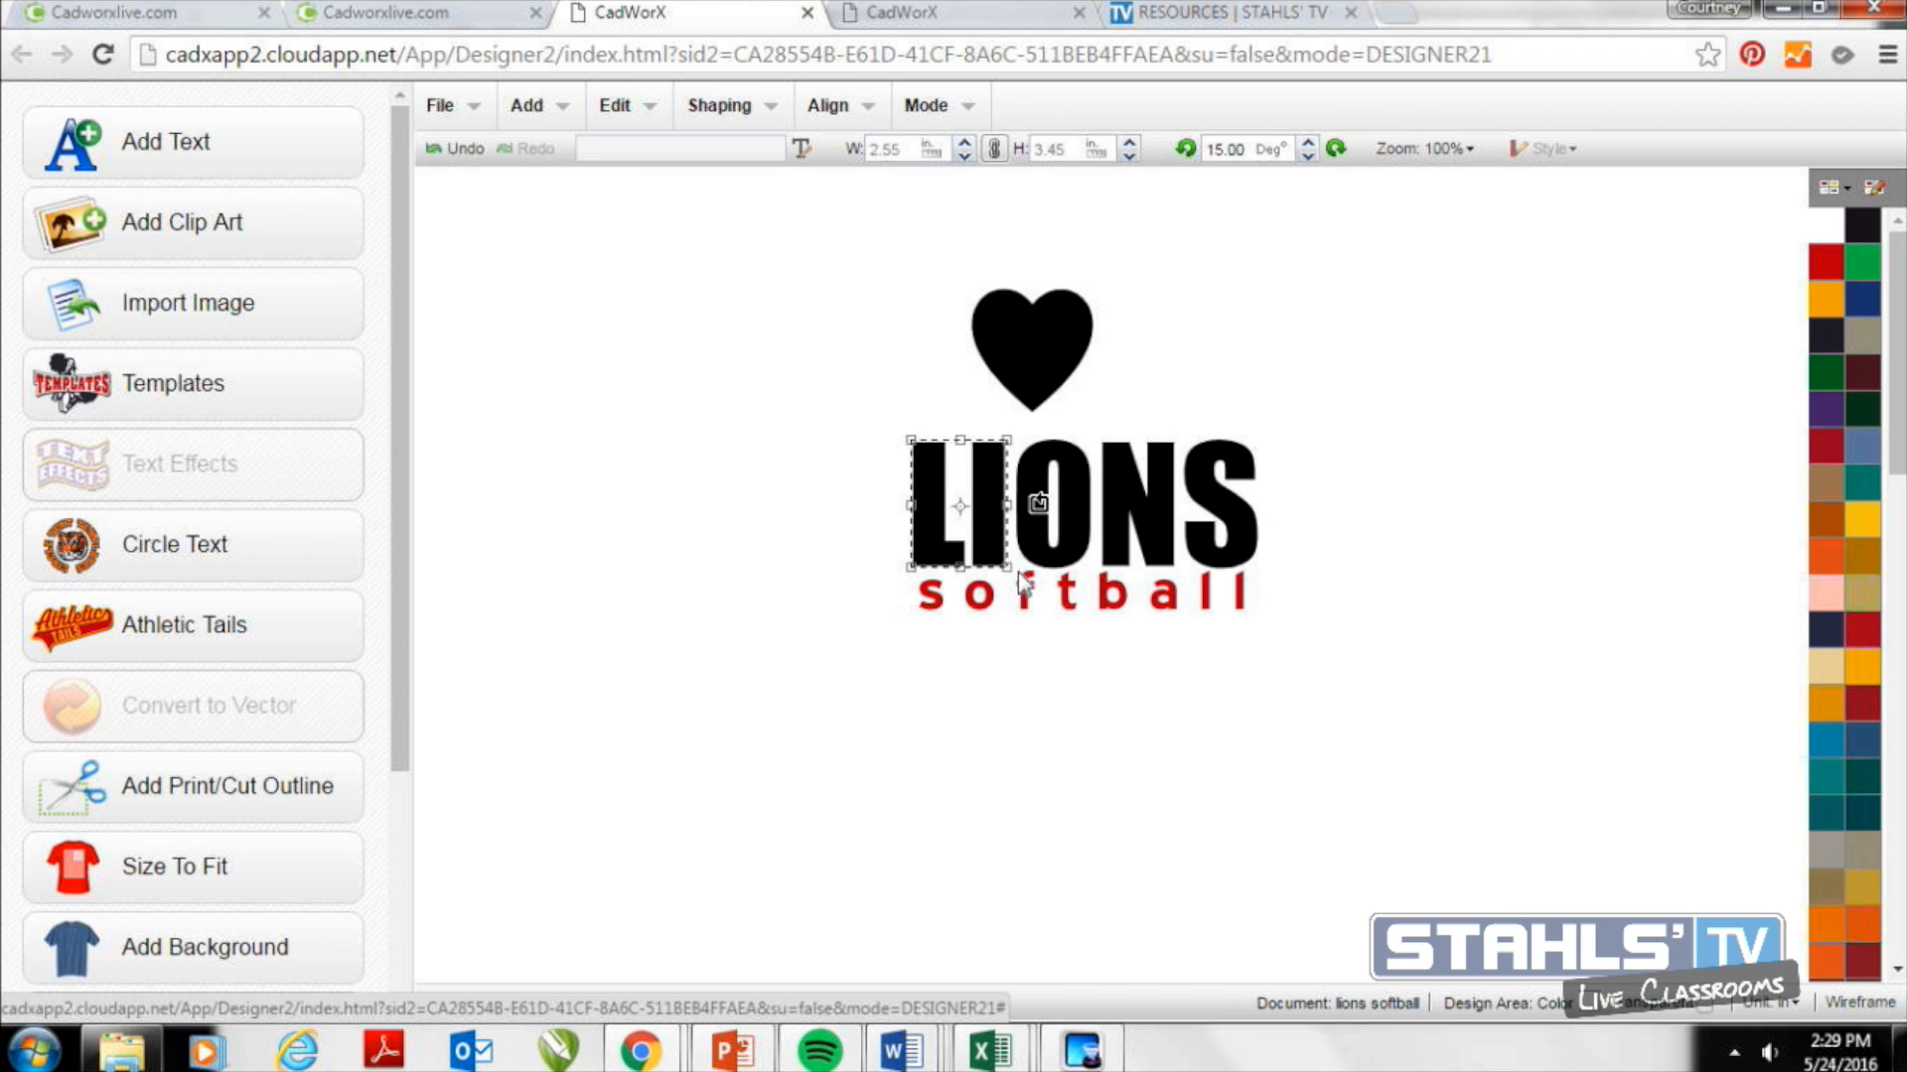
pyautogui.moveTo(998, 534); pyautogui.dragTo(972, 534)
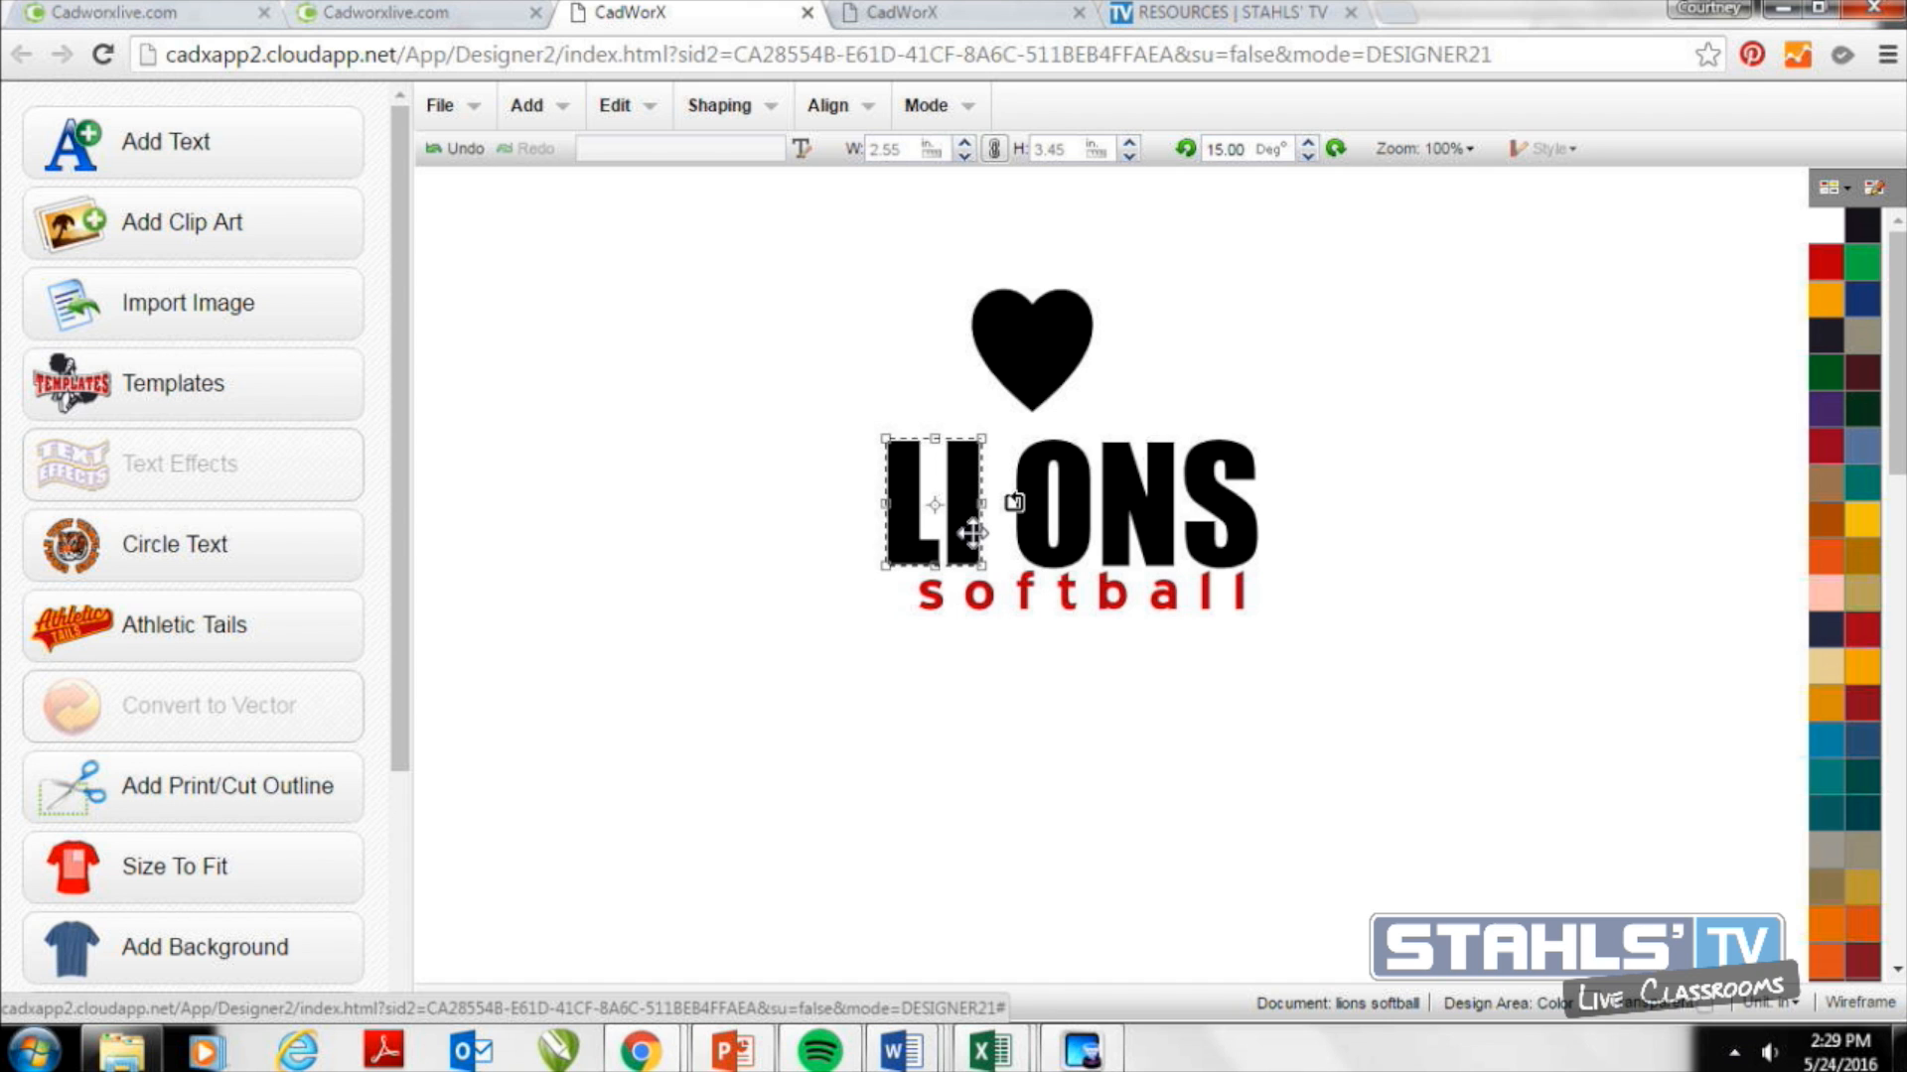
pyautogui.click(1116, 429)
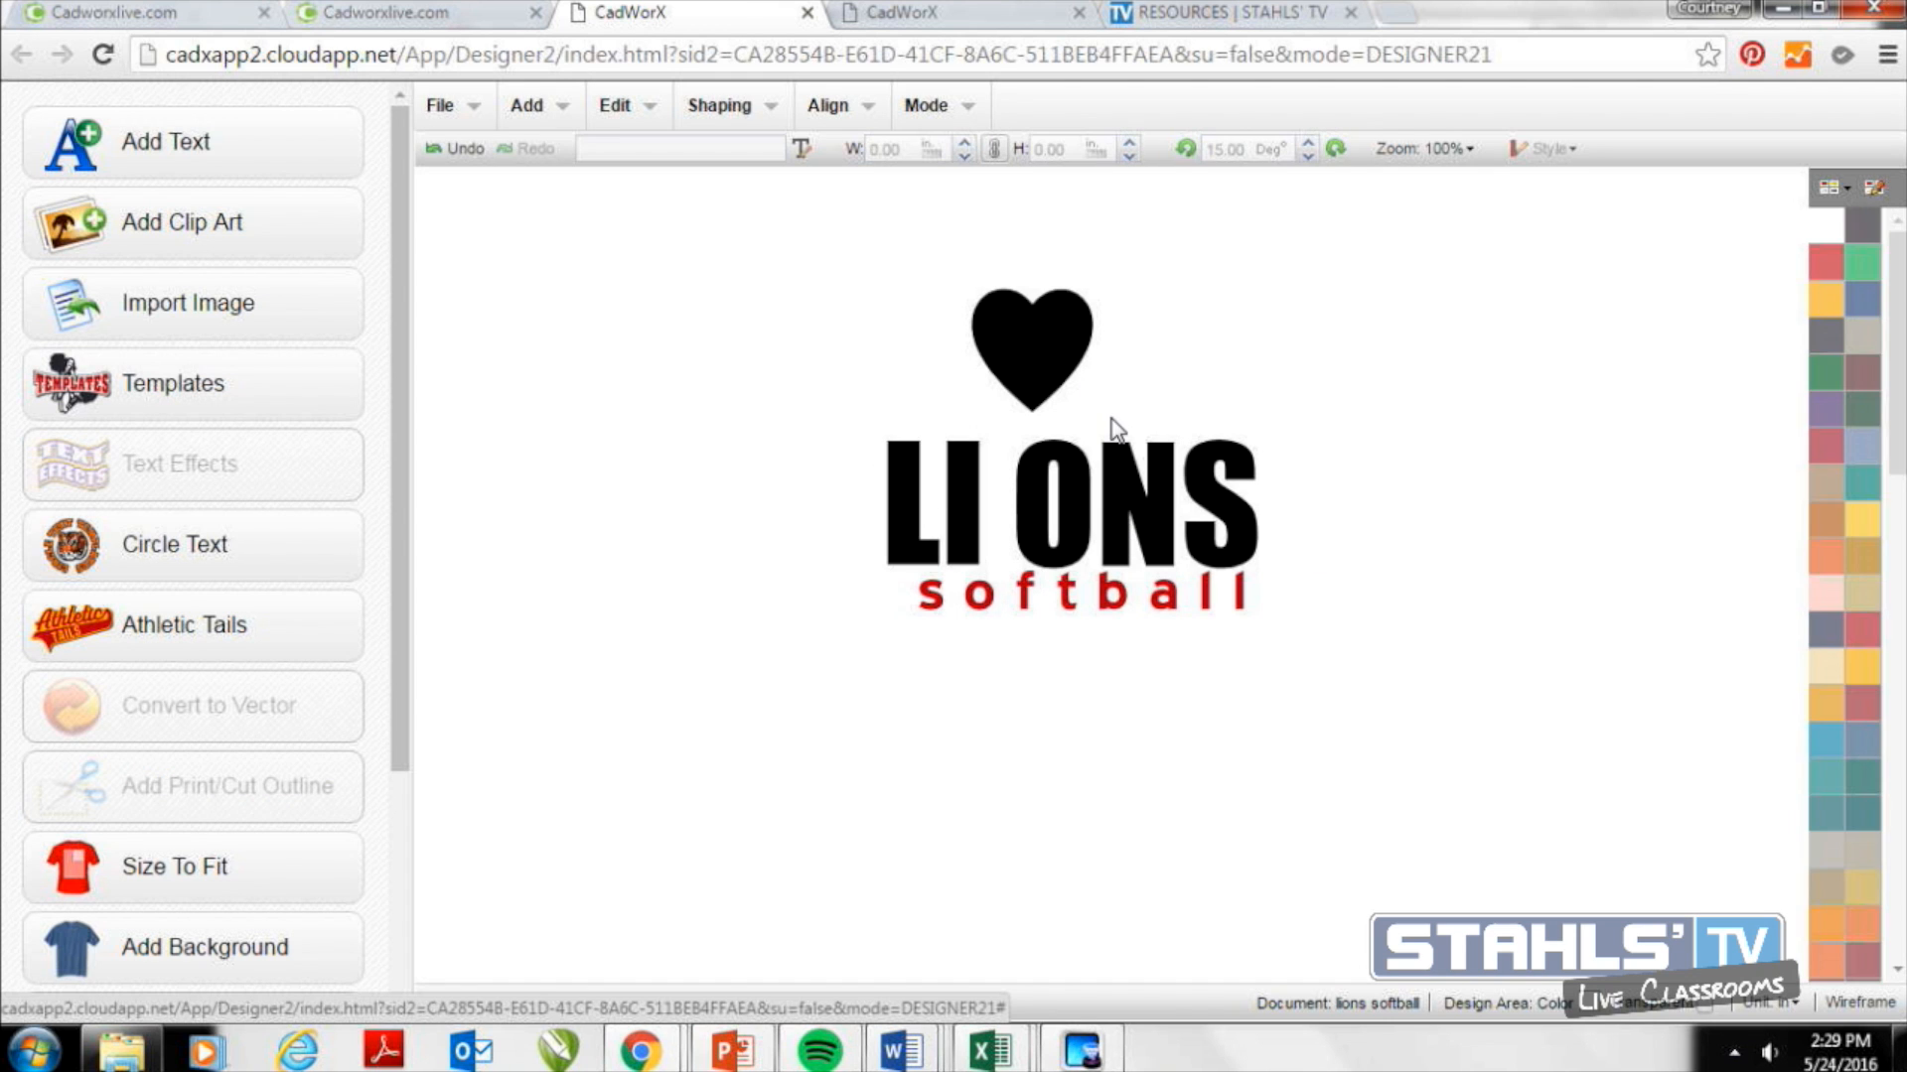
pyautogui.moveTo(1104, 421); pyautogui.dragTo(1279, 586)
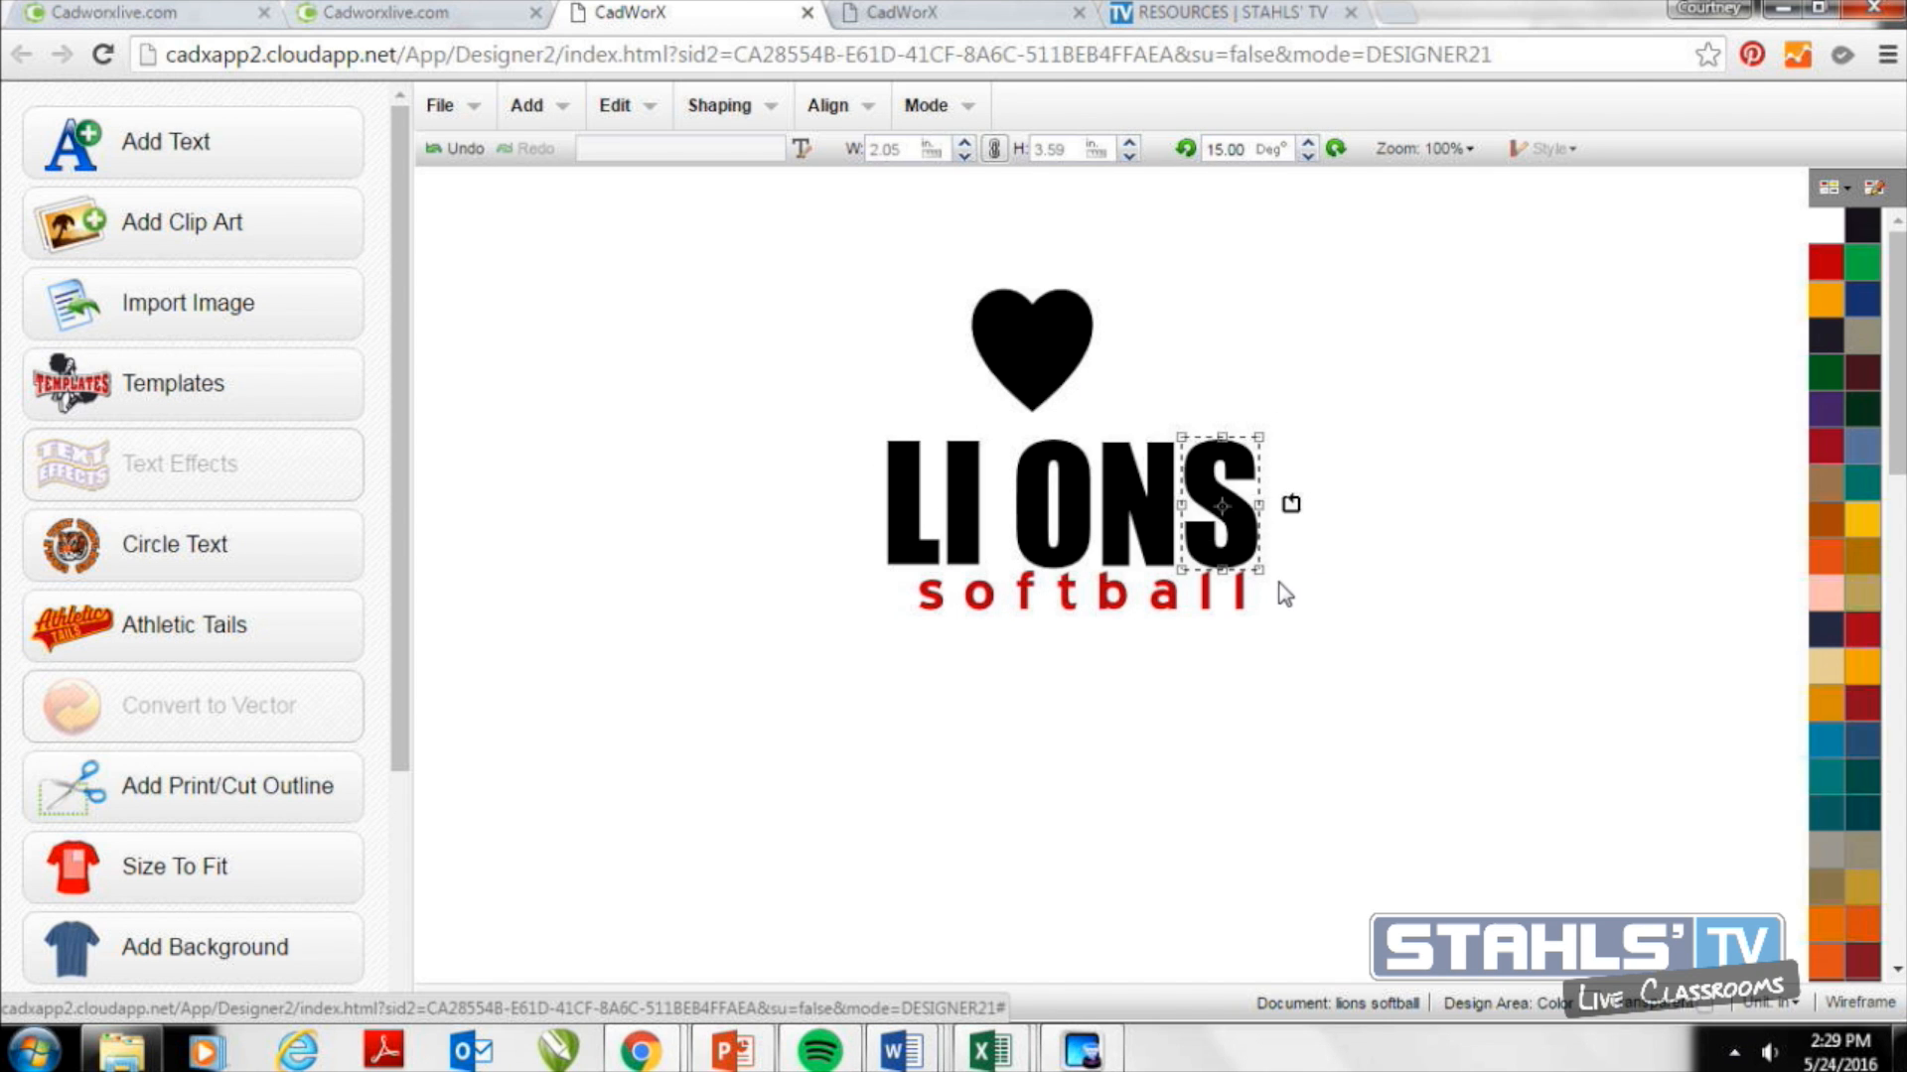
pyautogui.moveTo(1089, 403); pyautogui.dragTo(1289, 582)
pyautogui.moveTo(1150, 502); pyautogui.dragTo(1174, 501)
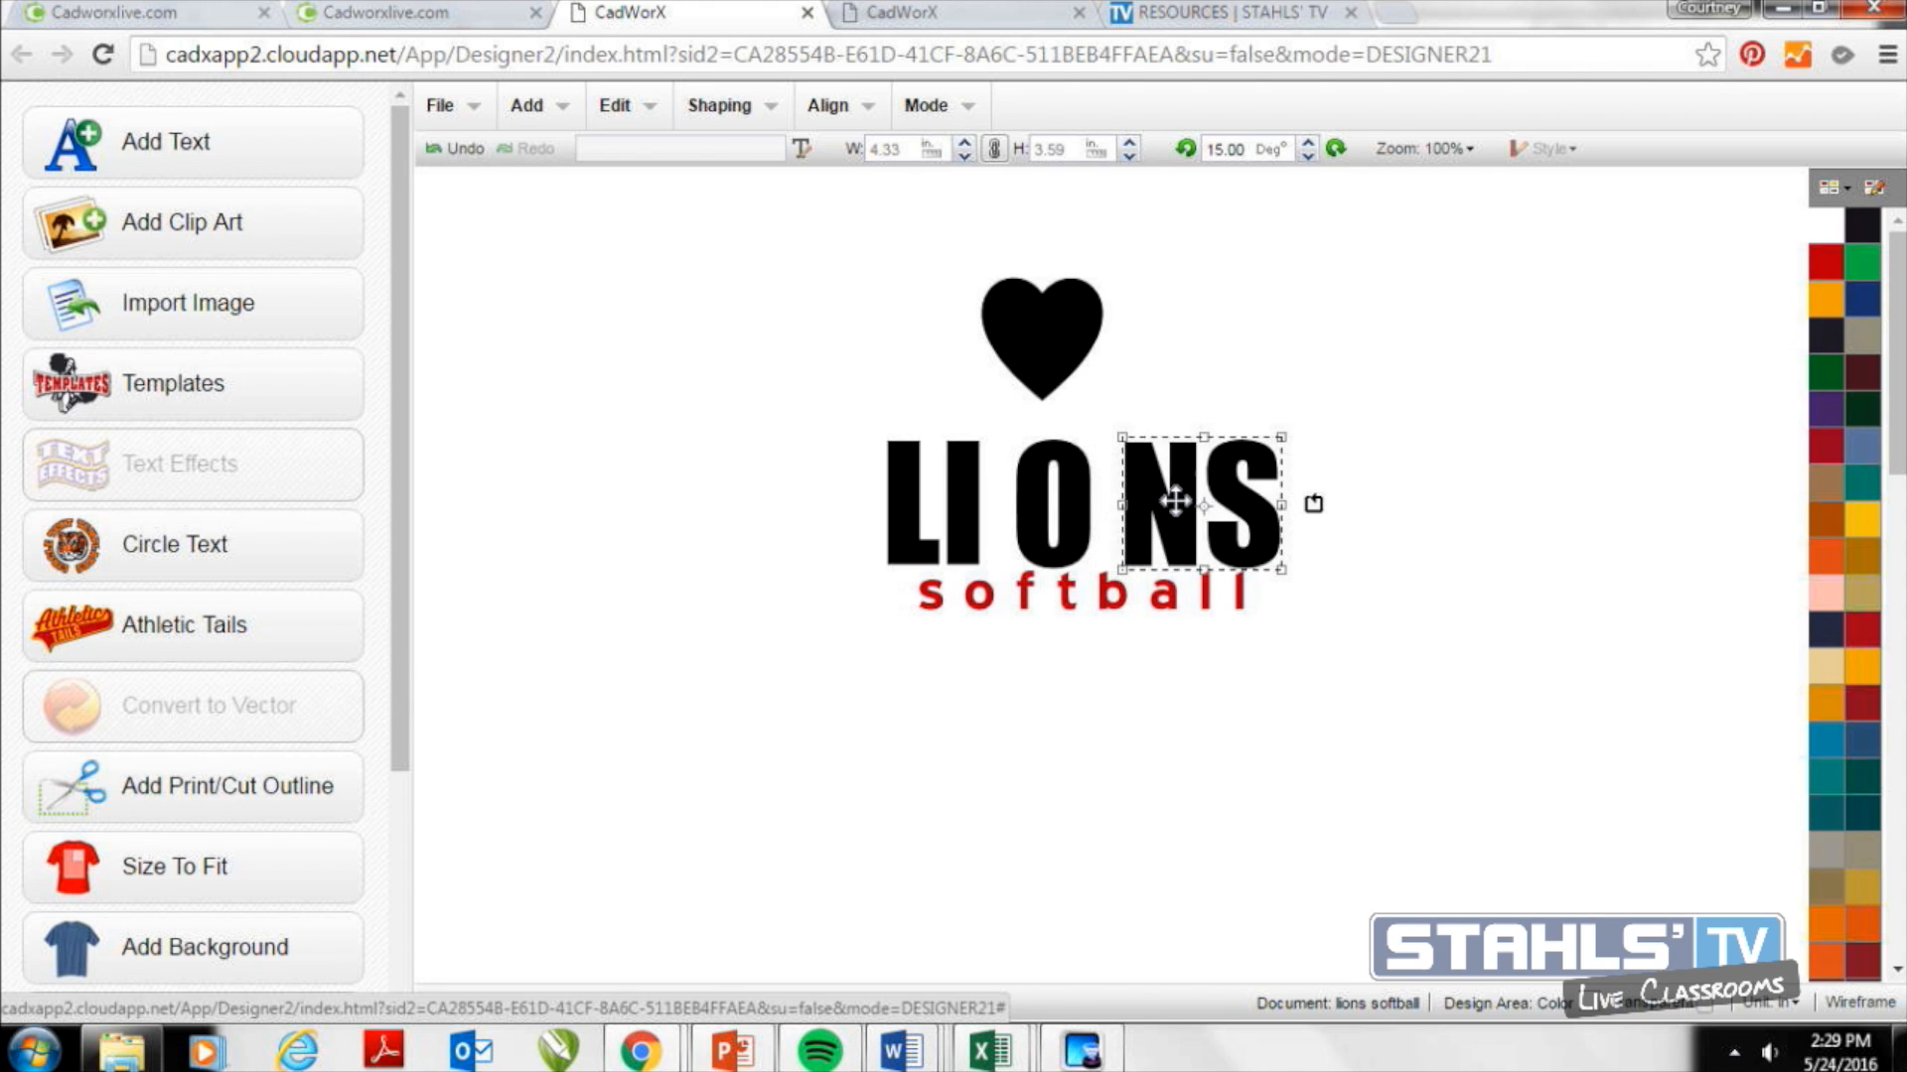
# Delete the O and put the black heart in its place, sized to about 3.32 by 3.52 in.
pyautogui.click(1068, 487)
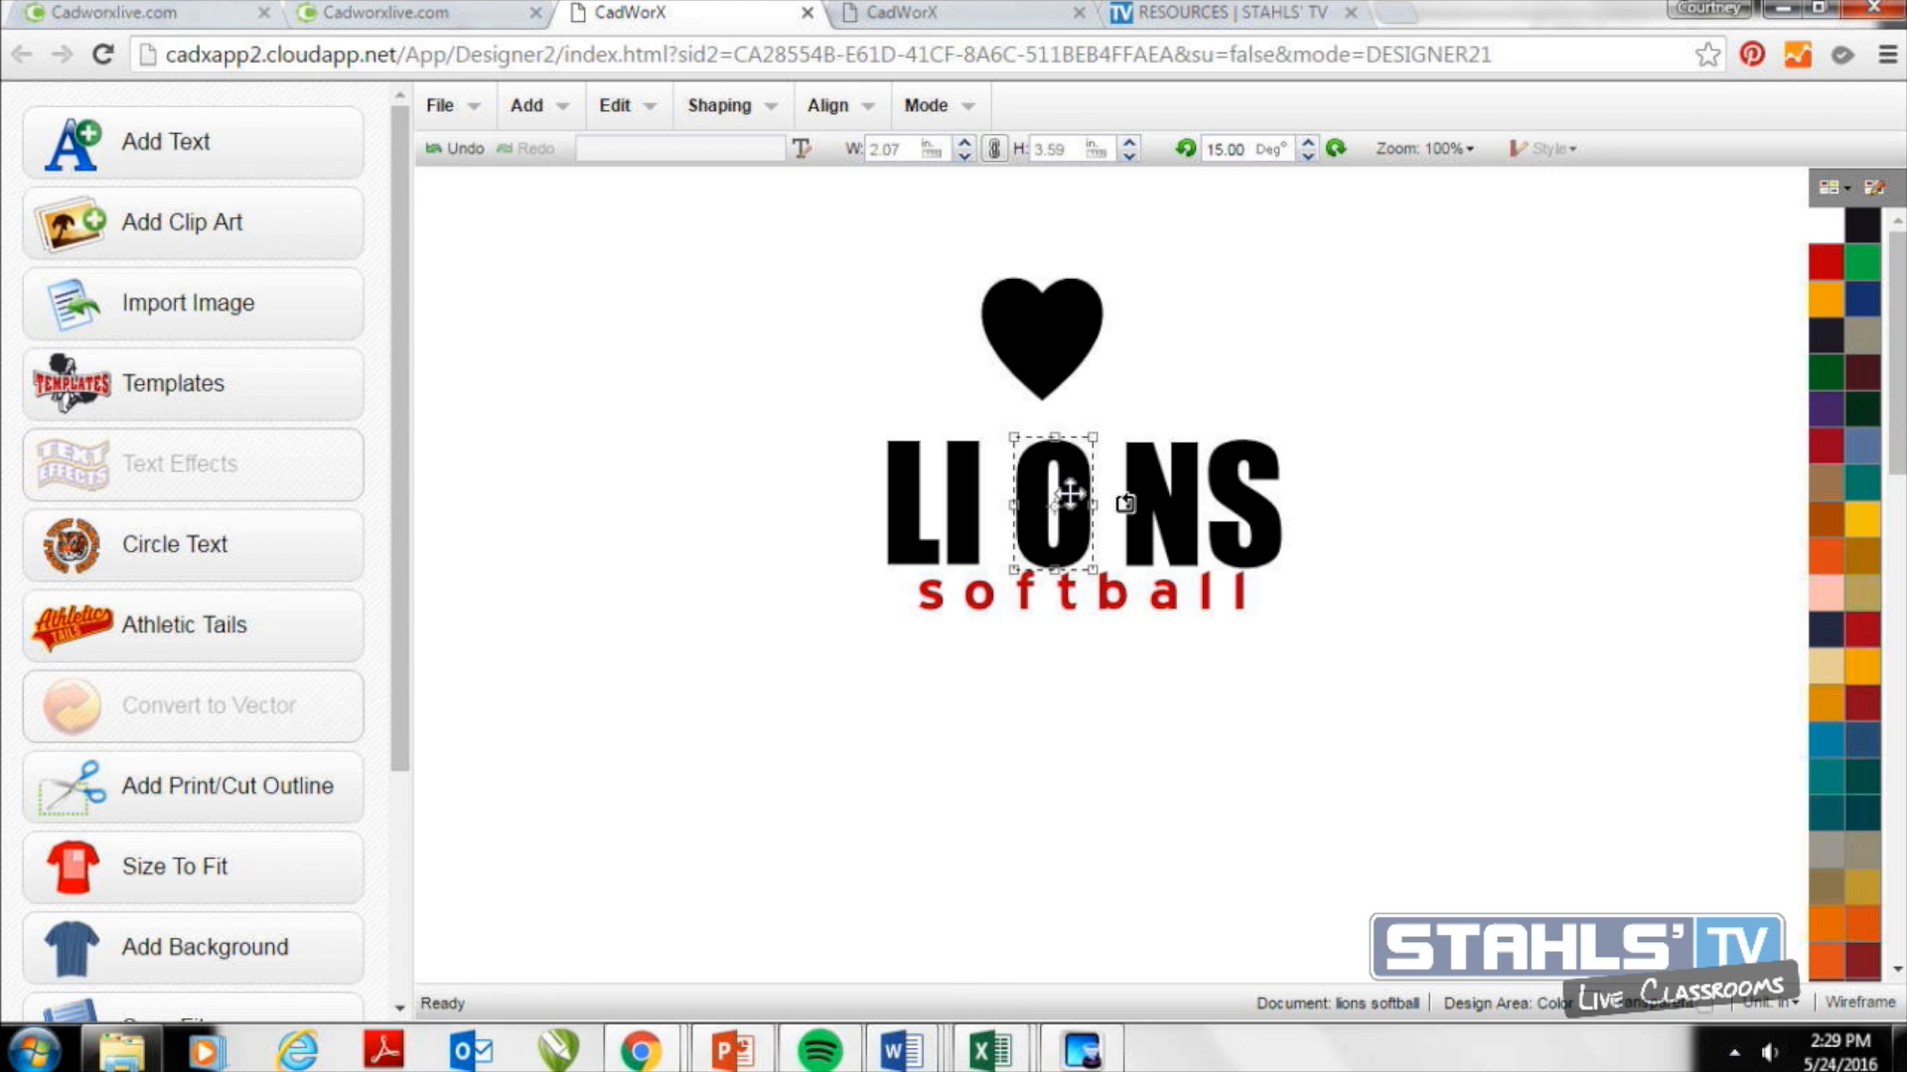
pyautogui.press('Delete')
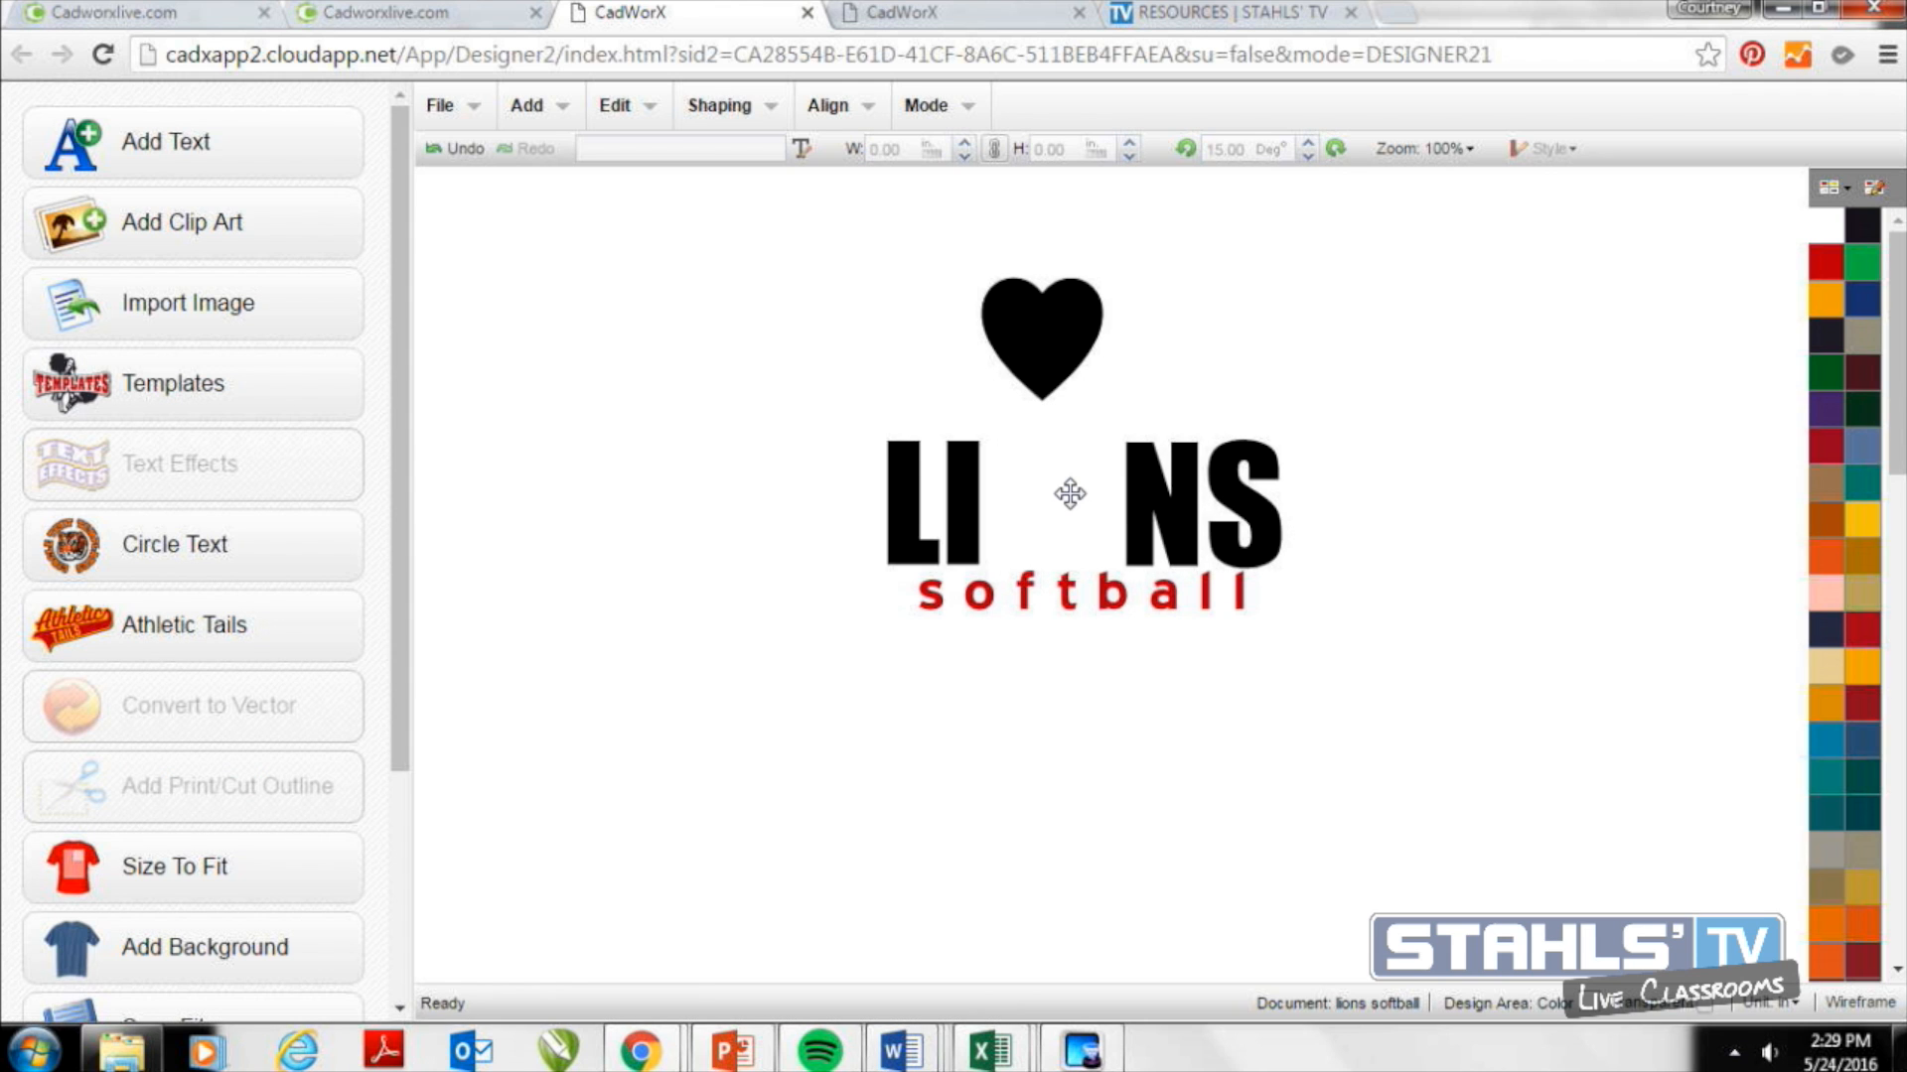
pyautogui.moveTo(1076, 380); pyautogui.dragTo(1070, 506)
pyautogui.moveTo(1119, 440); pyautogui.dragTo(1070, 446)
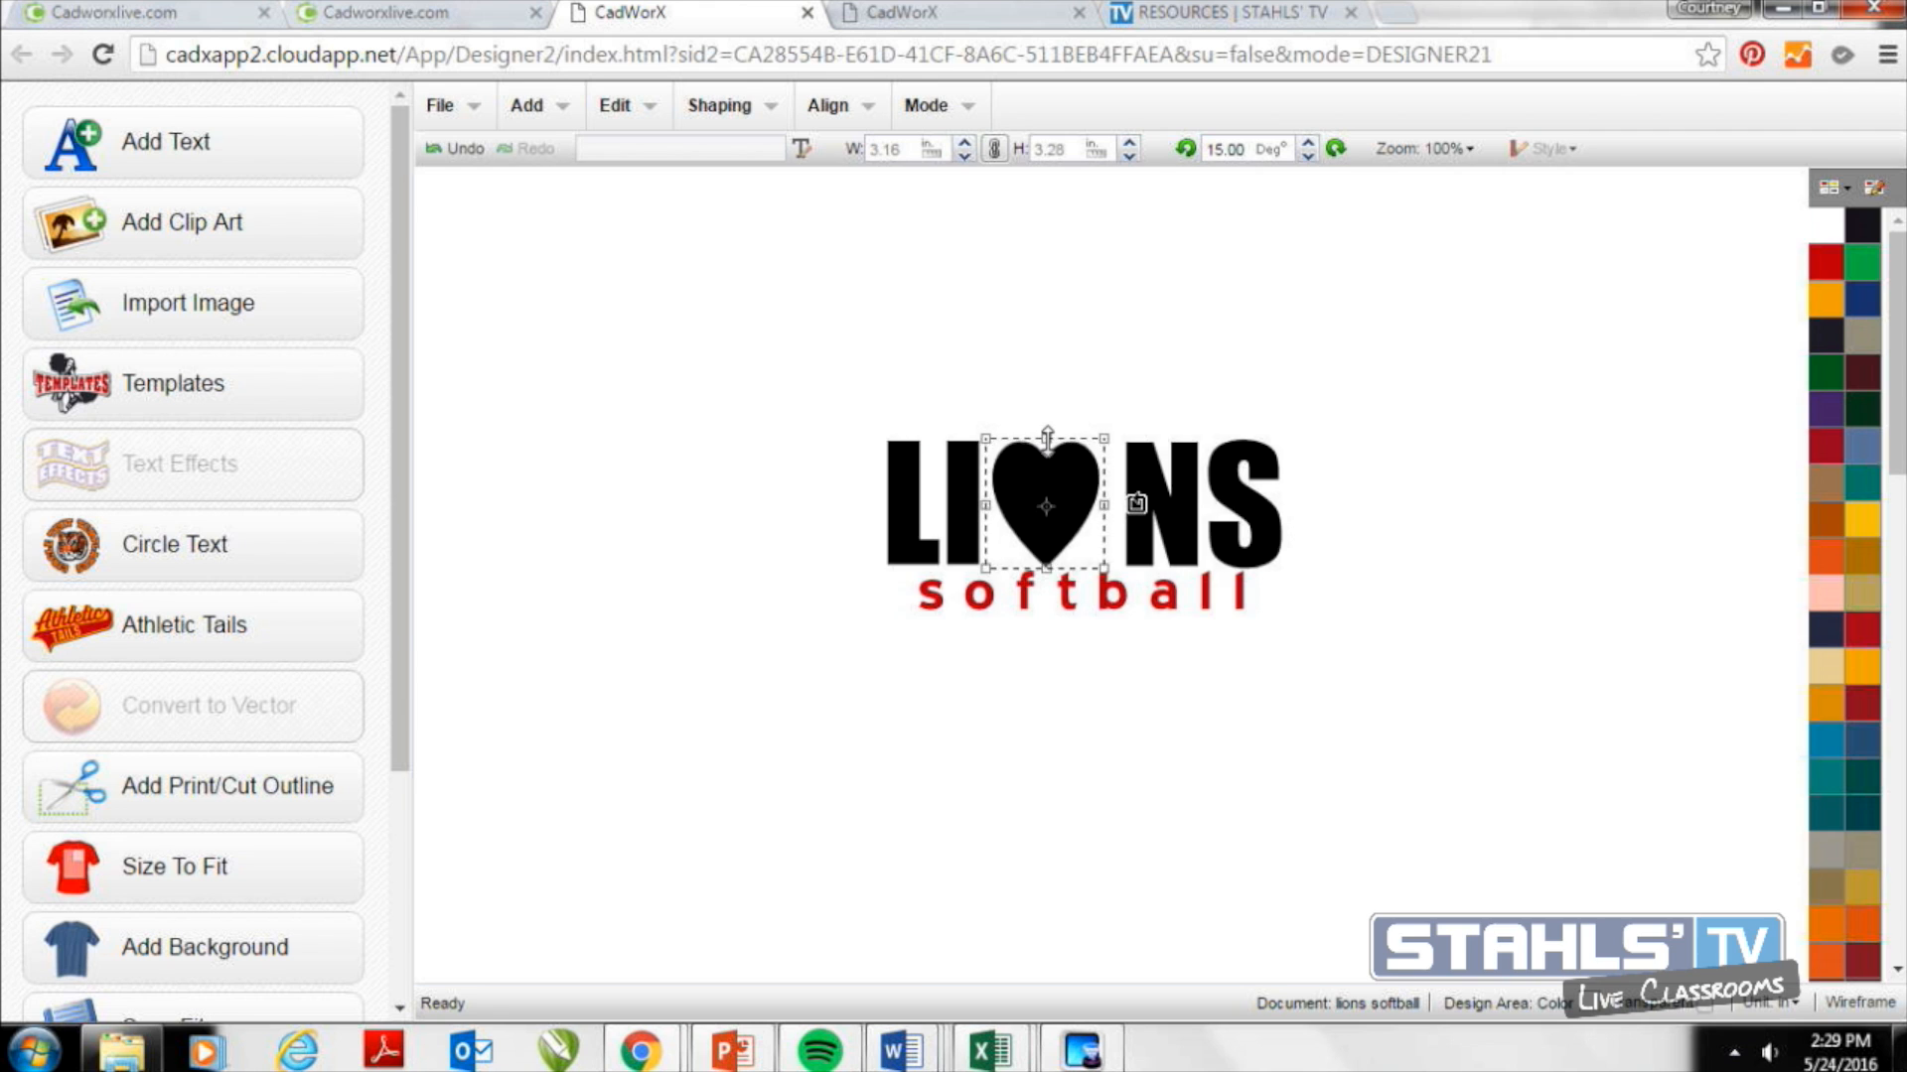
pyautogui.moveTo(1101, 502); pyautogui.dragTo(1073, 497)
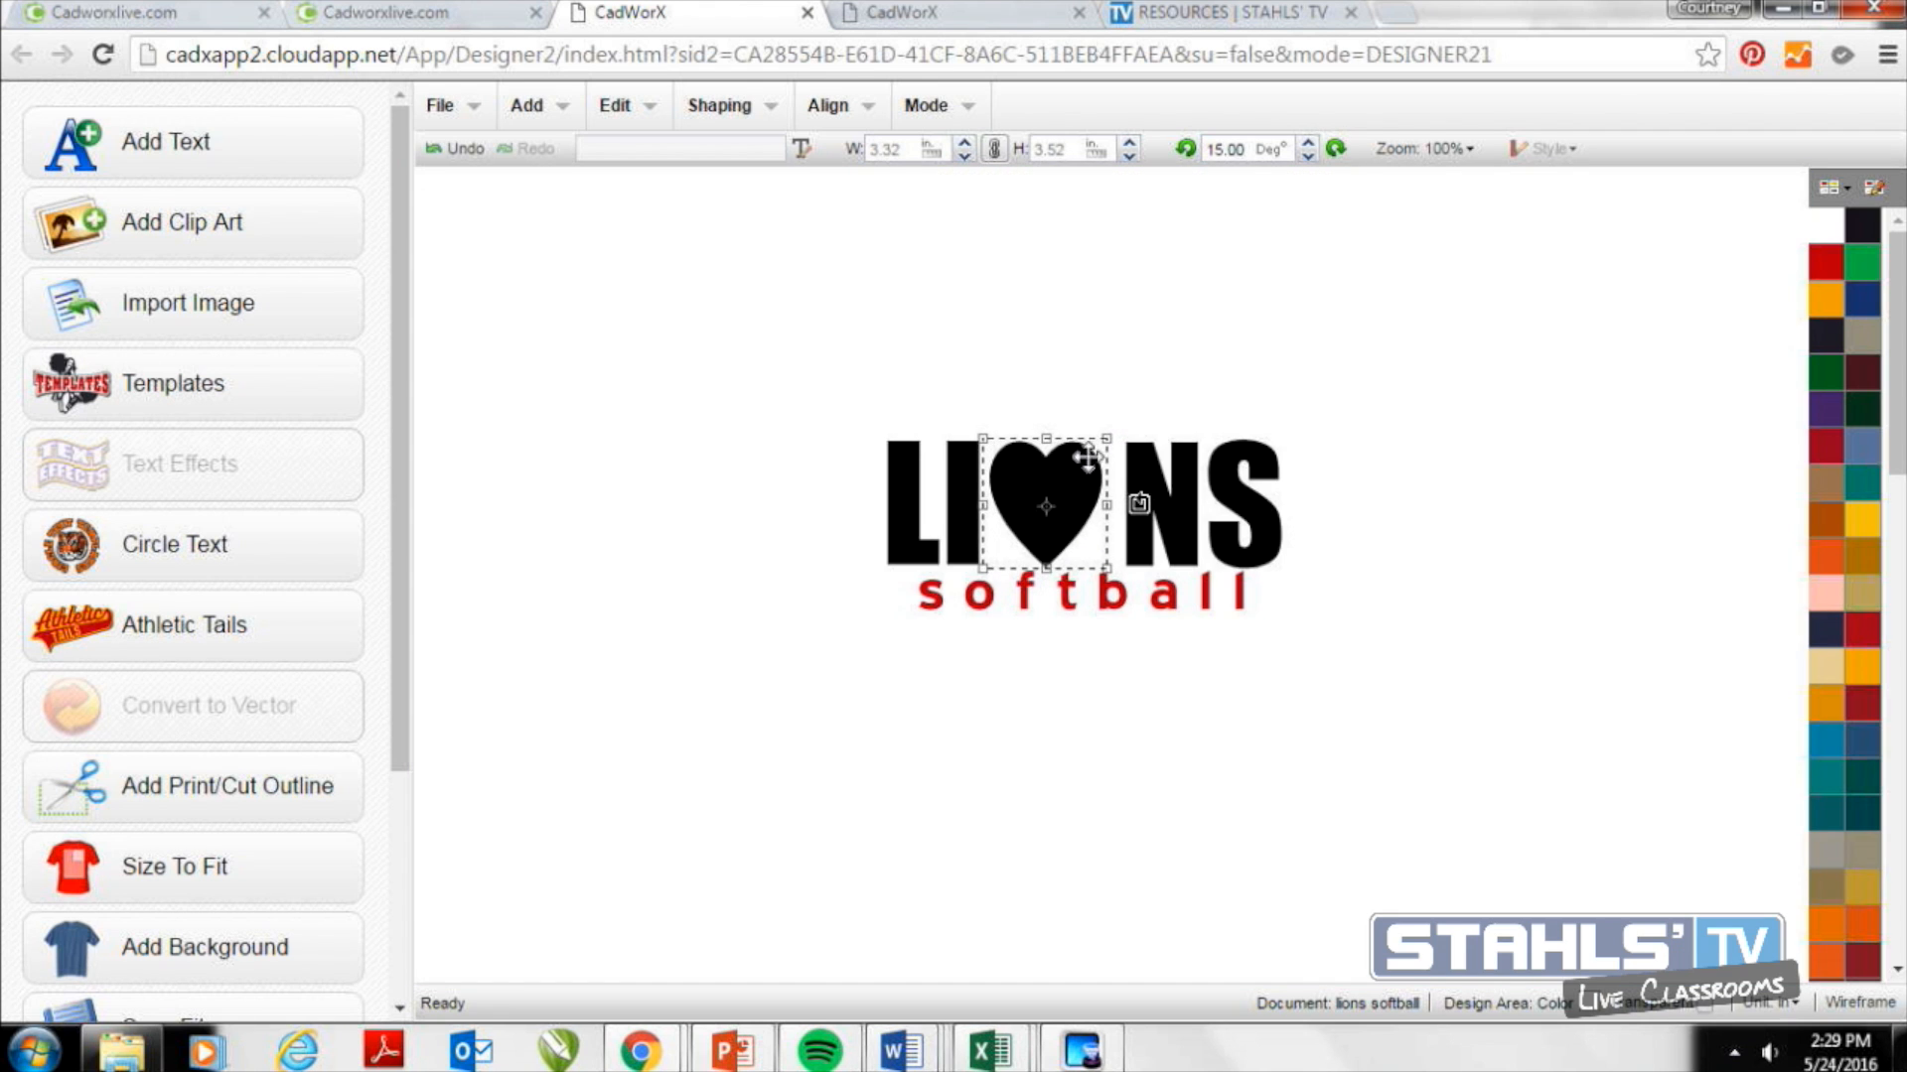
# Move the letters N and S closer to the heart, and align all of LIONS and the heart by their middles.
pyautogui.moveTo(1122, 363); pyautogui.dragTo(1313, 594)
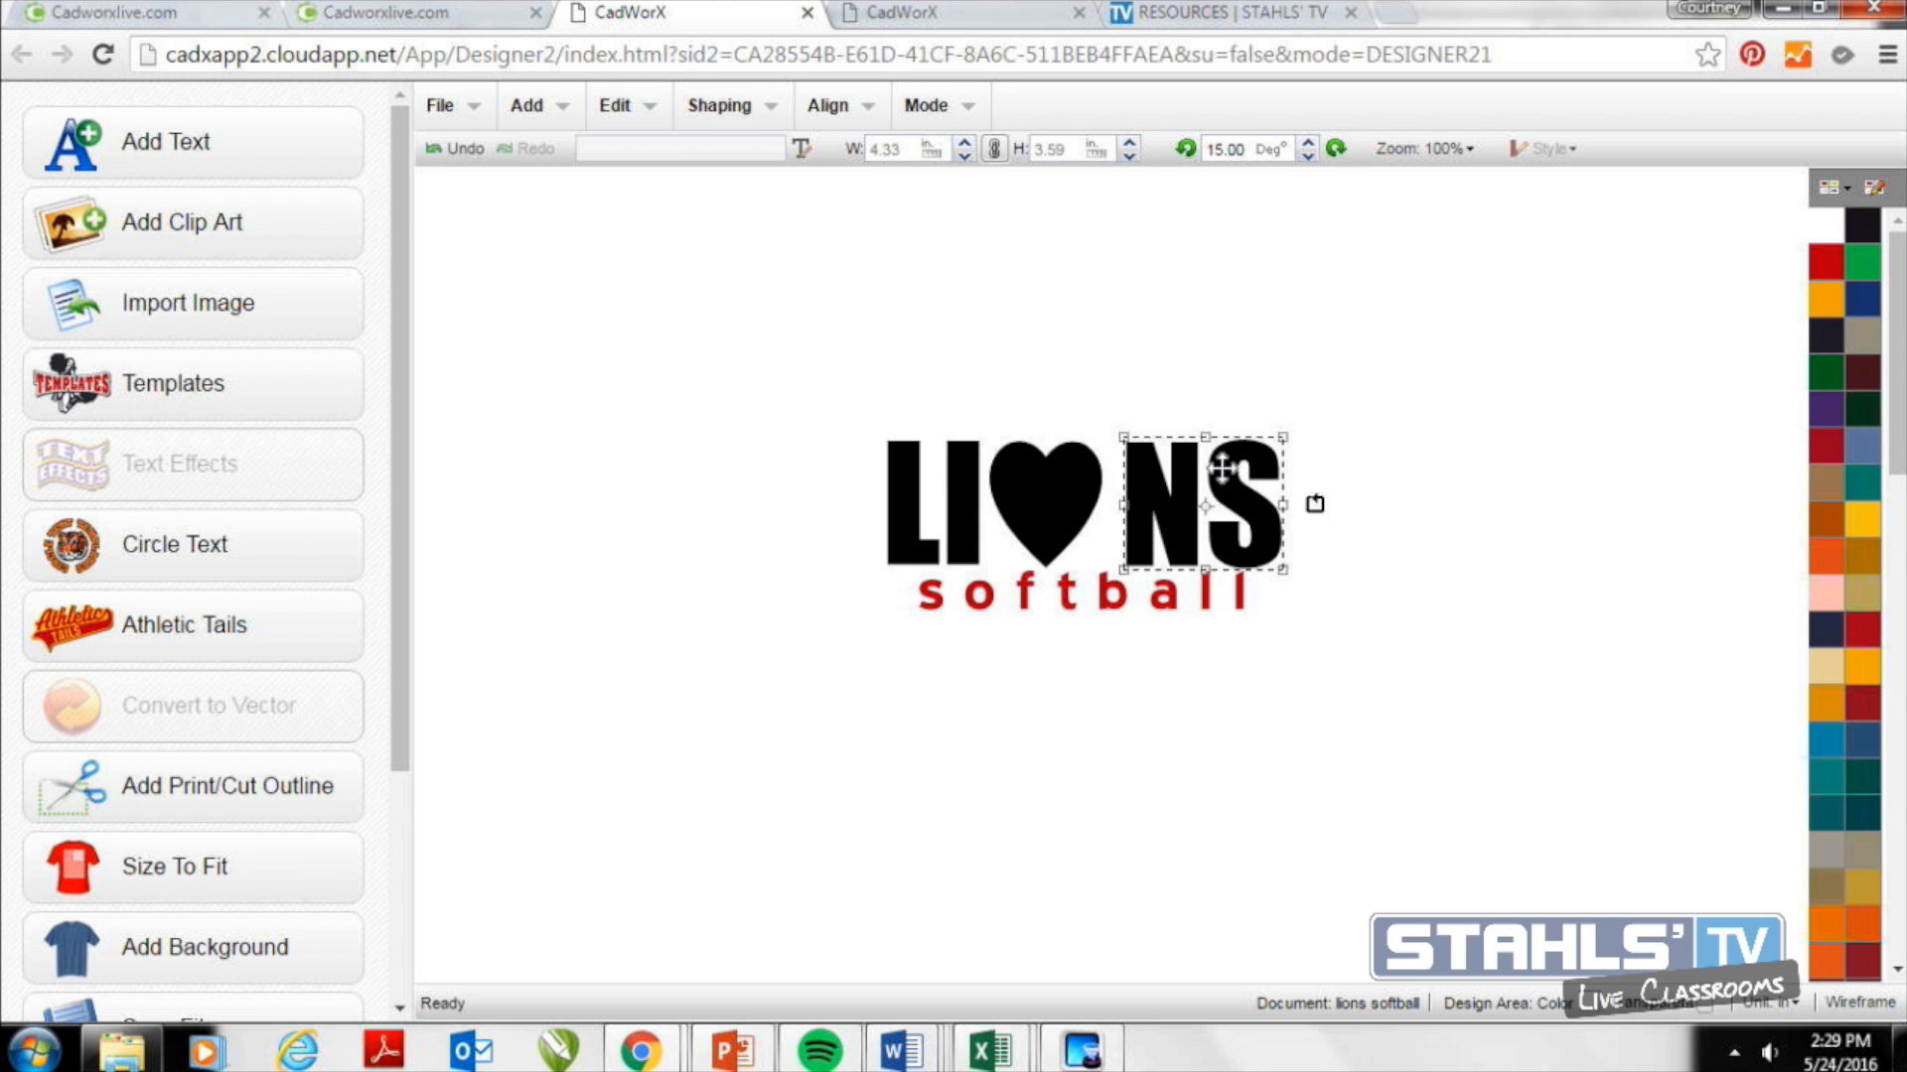
pyautogui.moveTo(1222, 482); pyautogui.dragTo(1209, 482)
pyautogui.click(1410, 596)
pyautogui.moveTo(852, 409); pyautogui.dragTo(1309, 600)
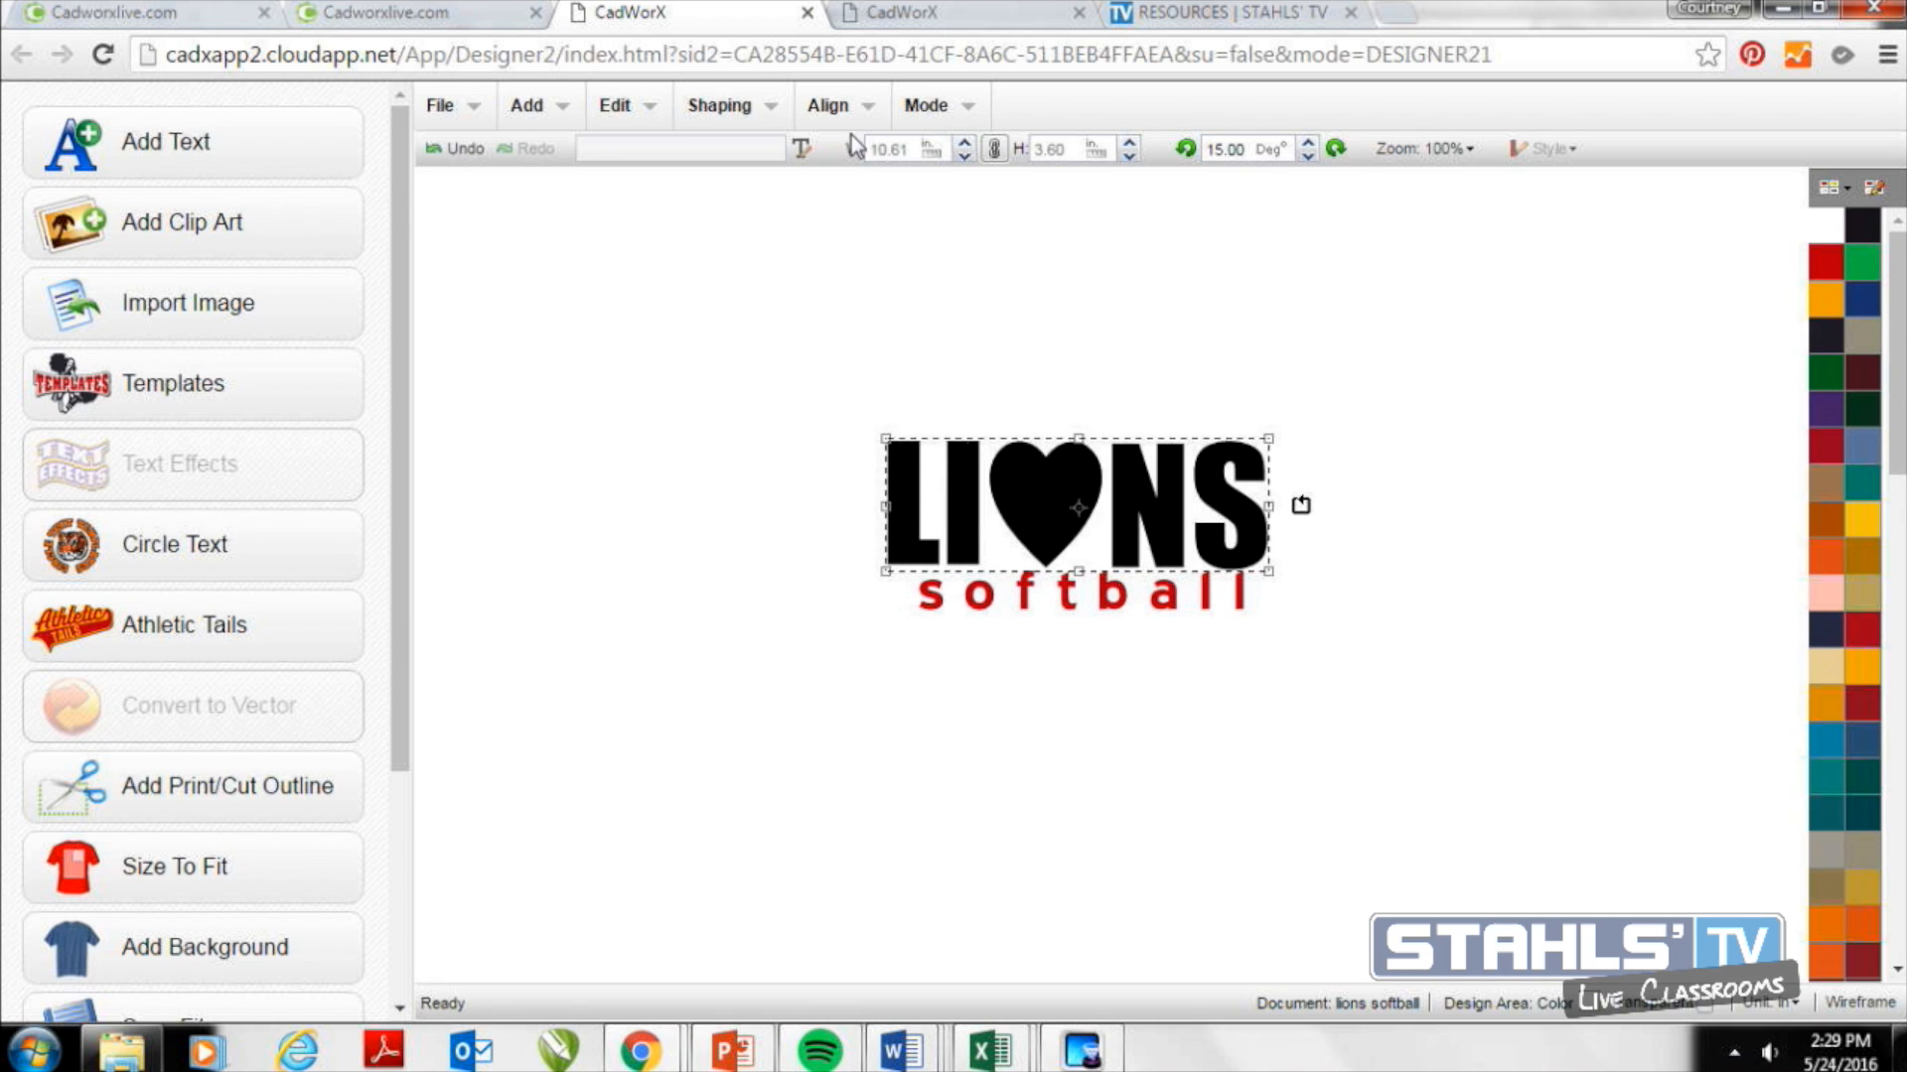
pyautogui.click(840, 108)
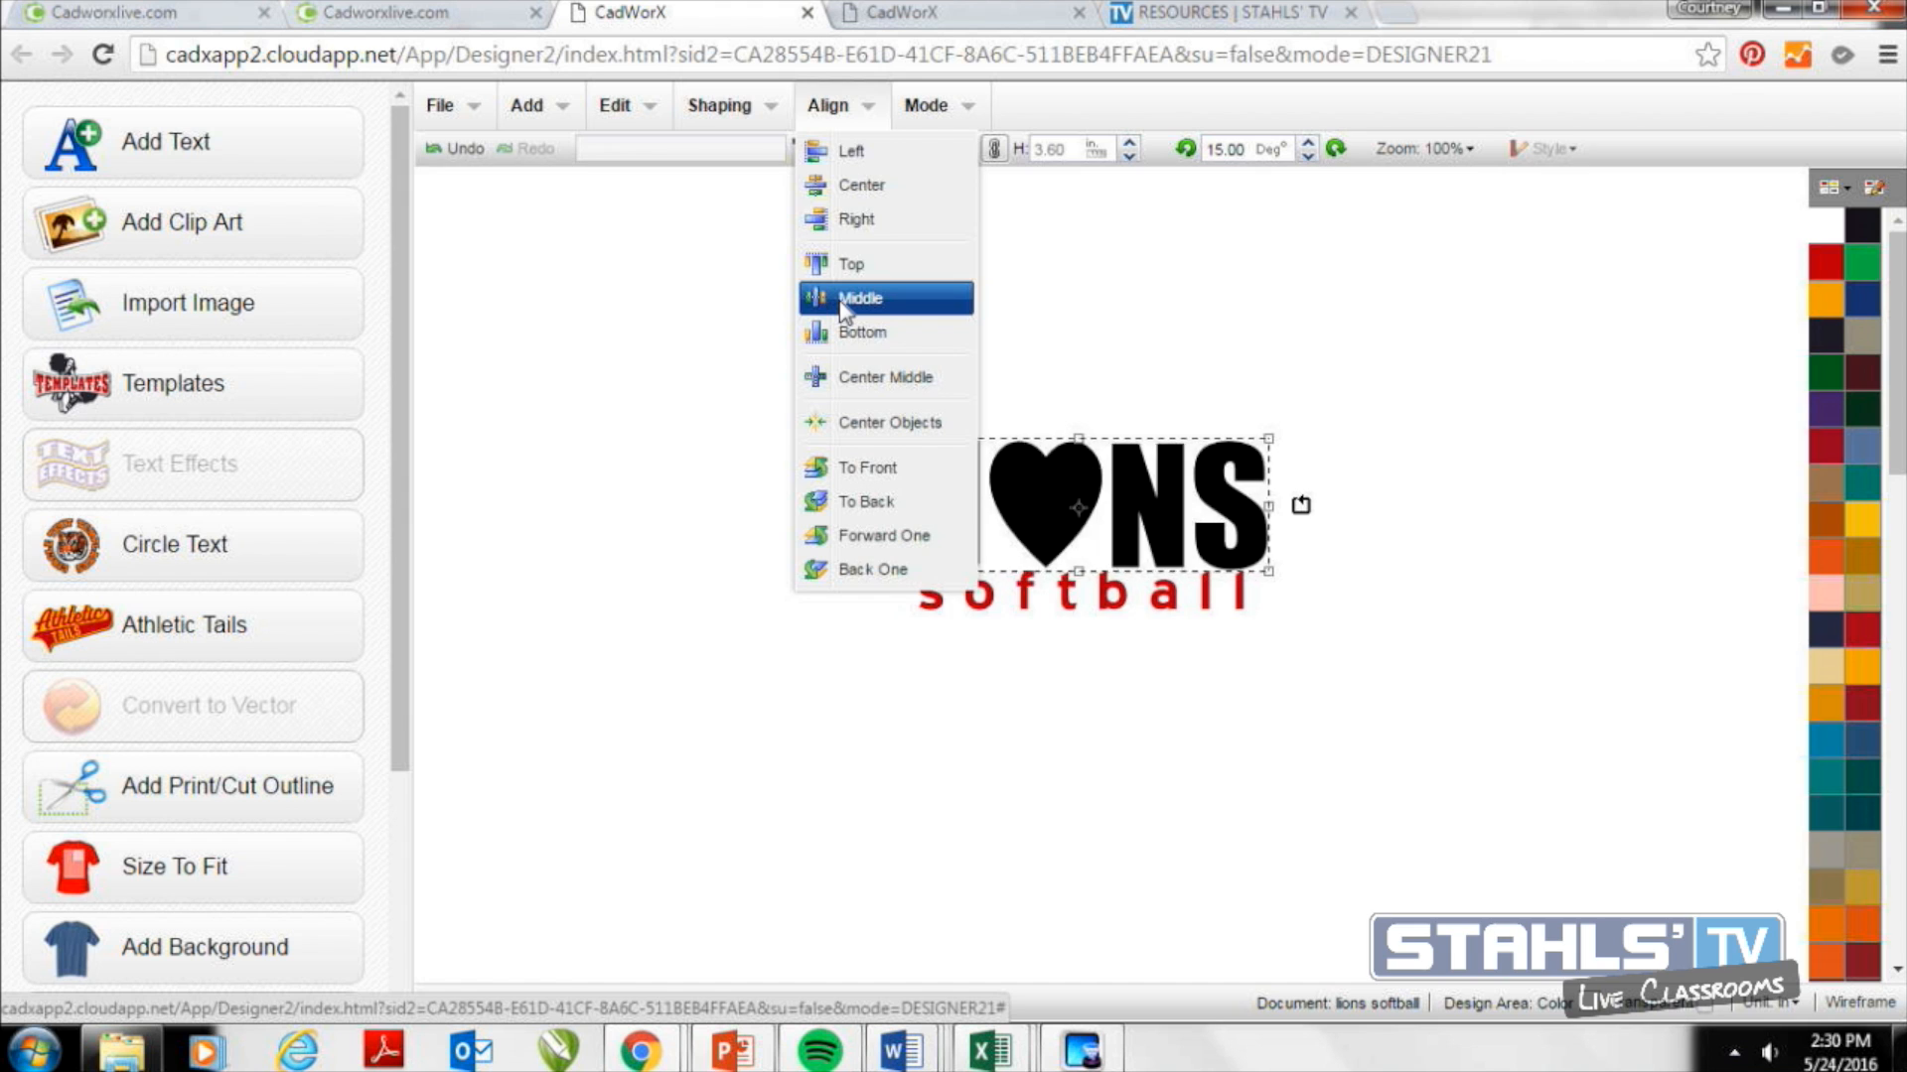
pyautogui.click(840, 304)
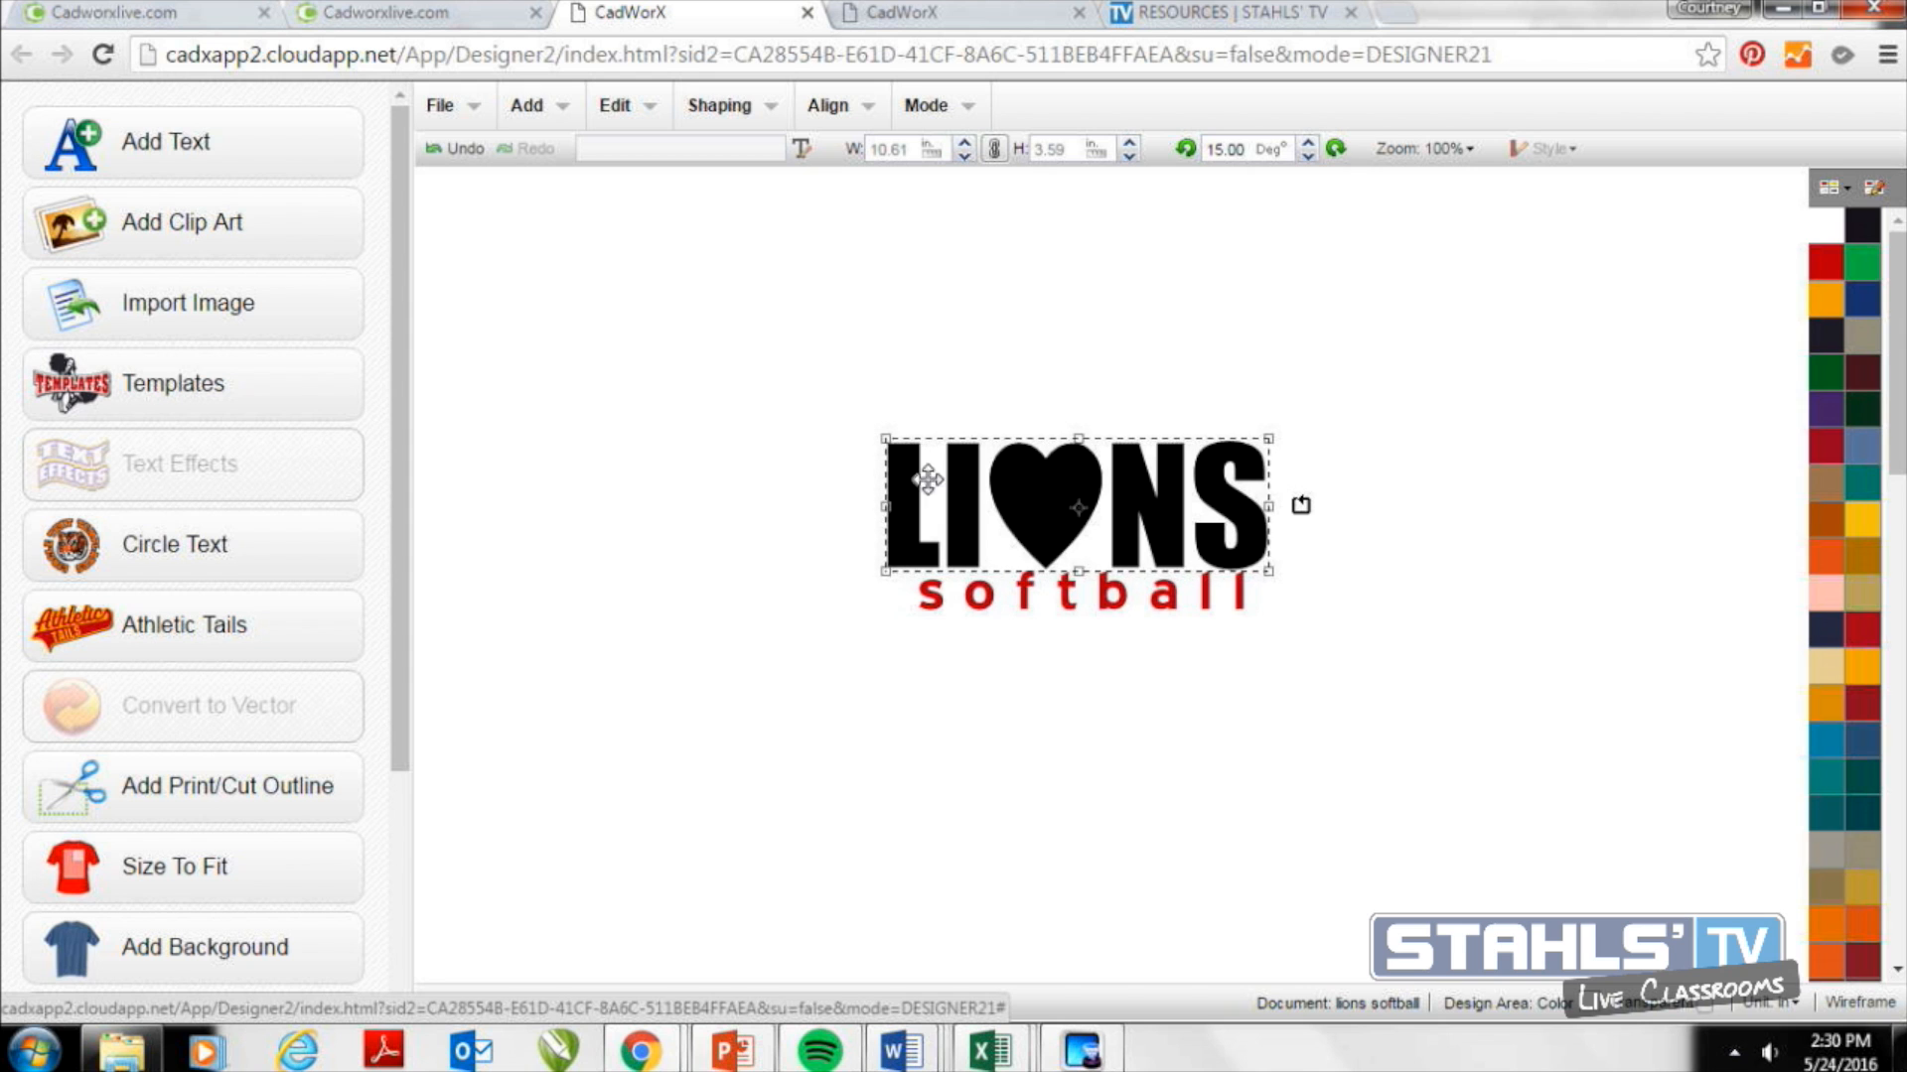
# Shift softball slightly left under LIONS, weld the letters and heart into one shape, and nudge that shape slightly up.
pyautogui.moveTo(1085, 596); pyautogui.dragTo(1074, 599)
pyautogui.moveTo(800, 388); pyautogui.dragTo(1330, 580)
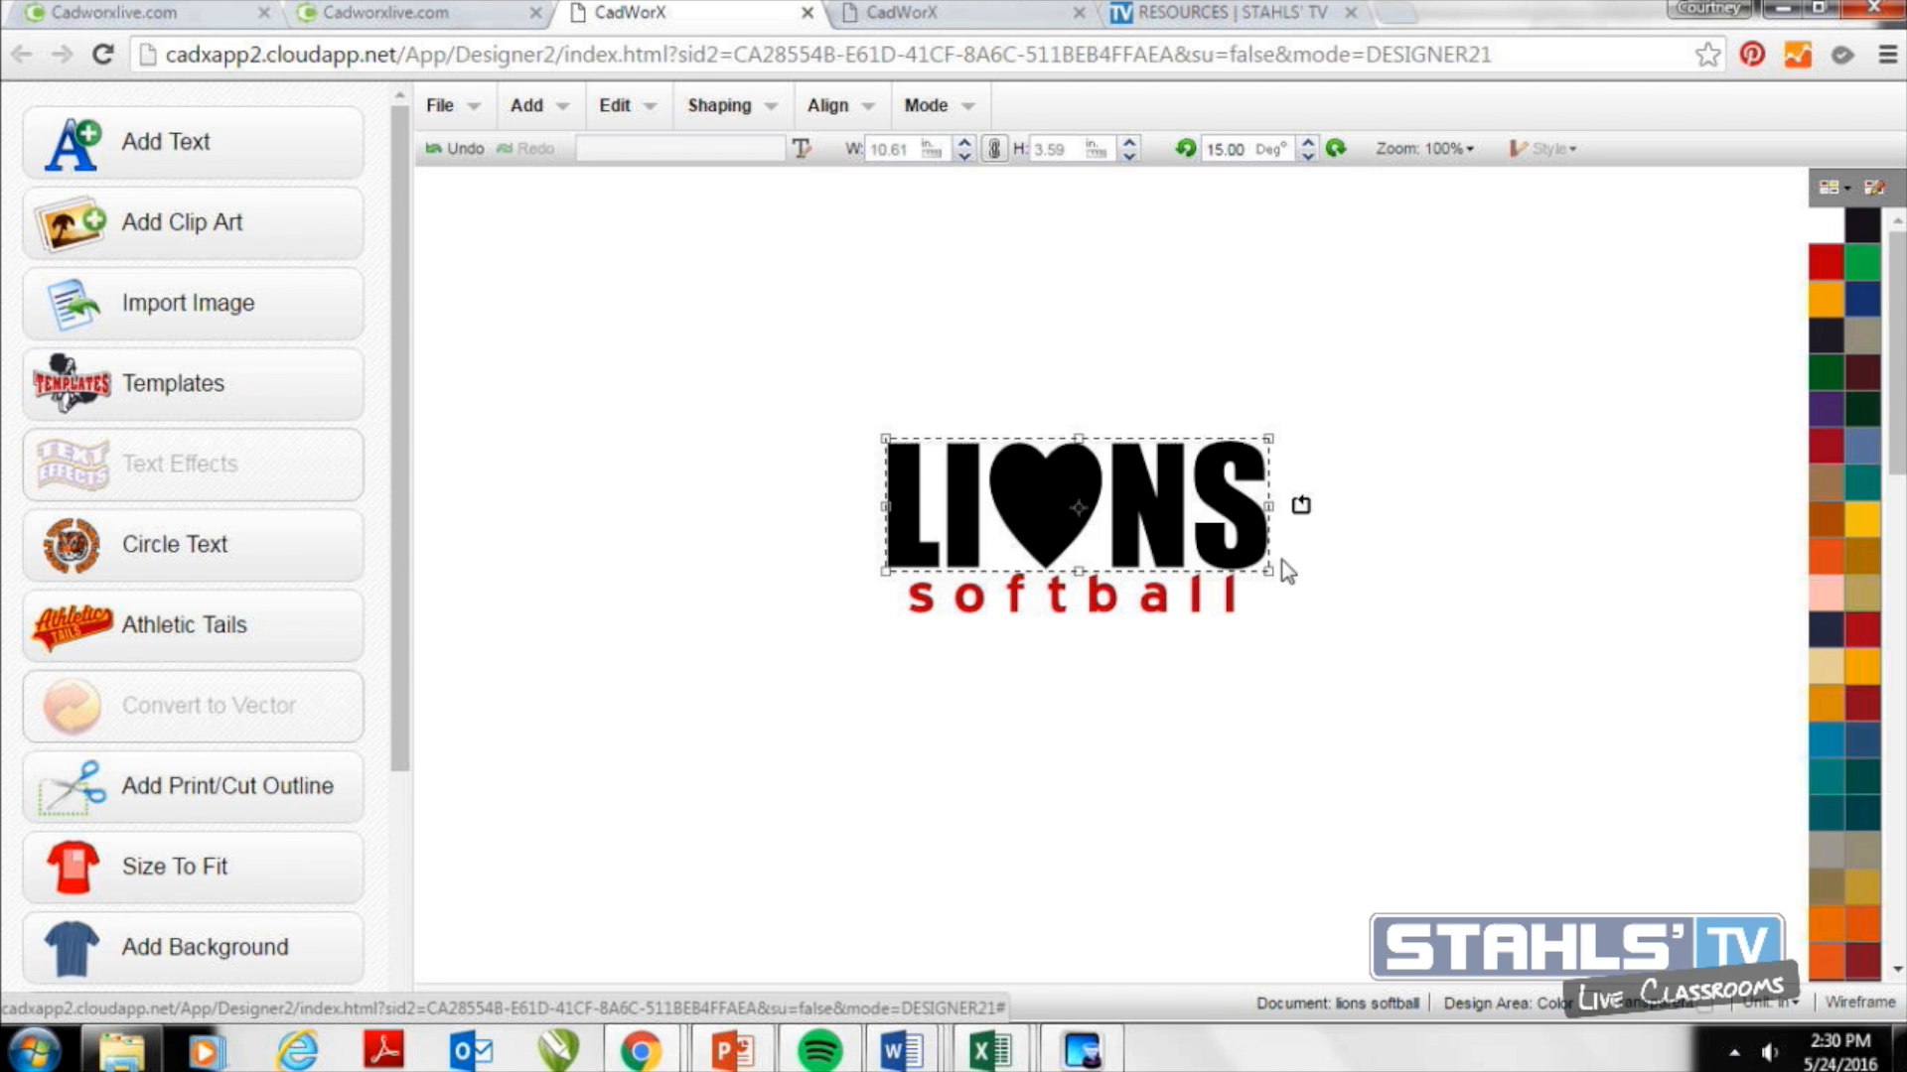
pyautogui.click(717, 105)
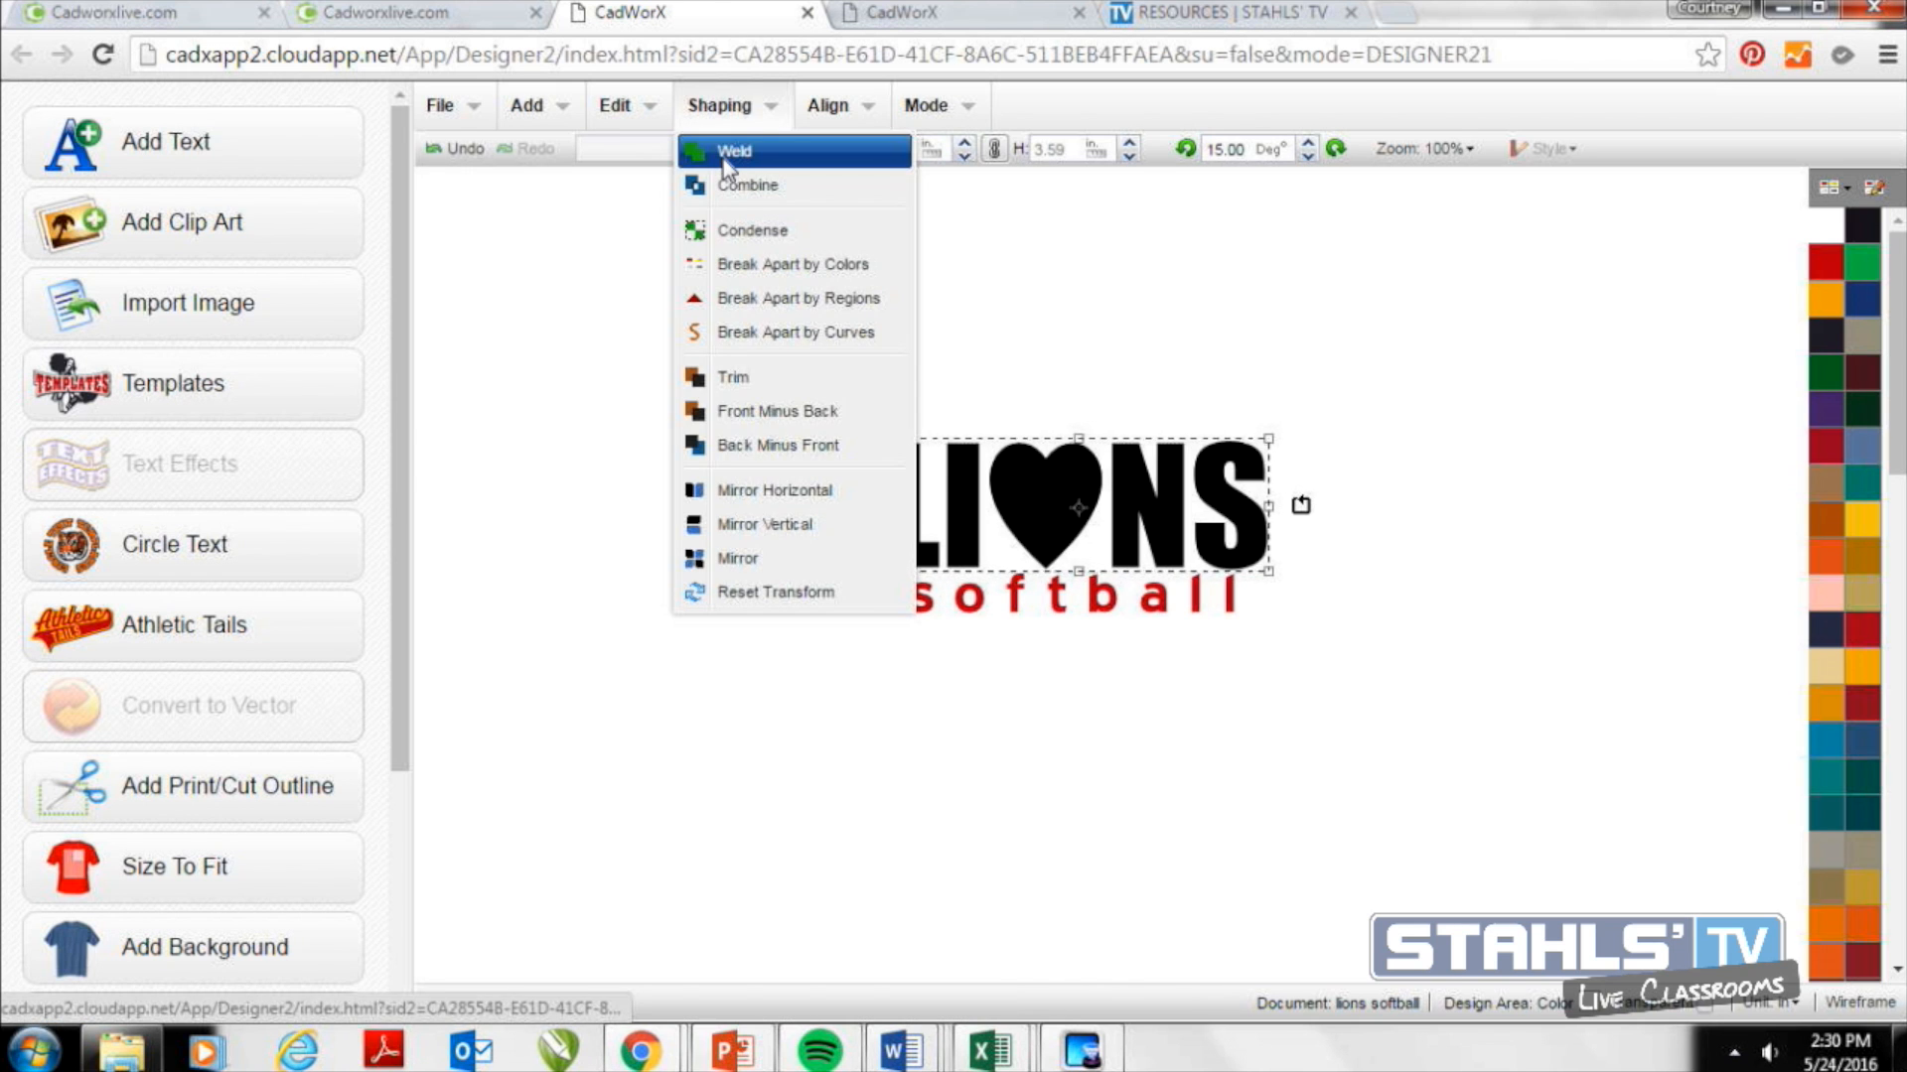
pyautogui.click(722, 159)
pyautogui.click(945, 475)
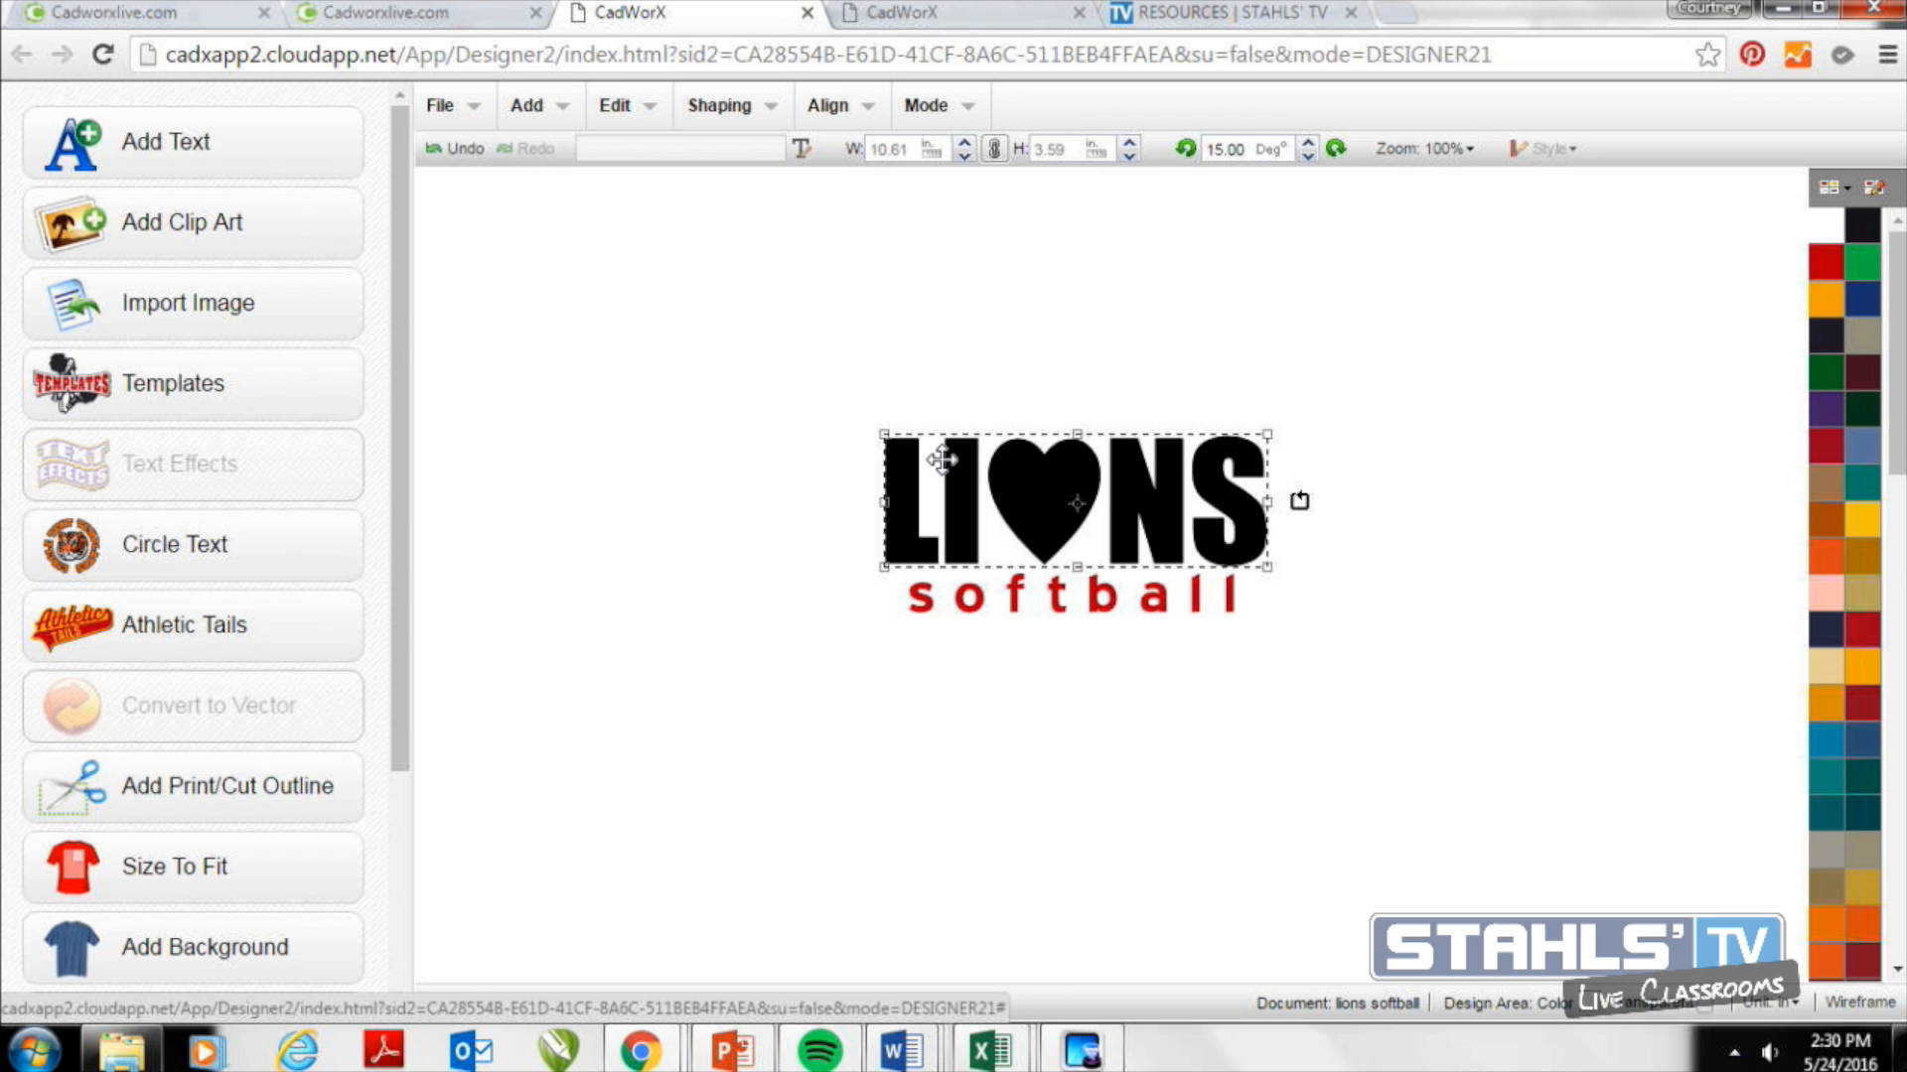
pyautogui.click(1066, 655)
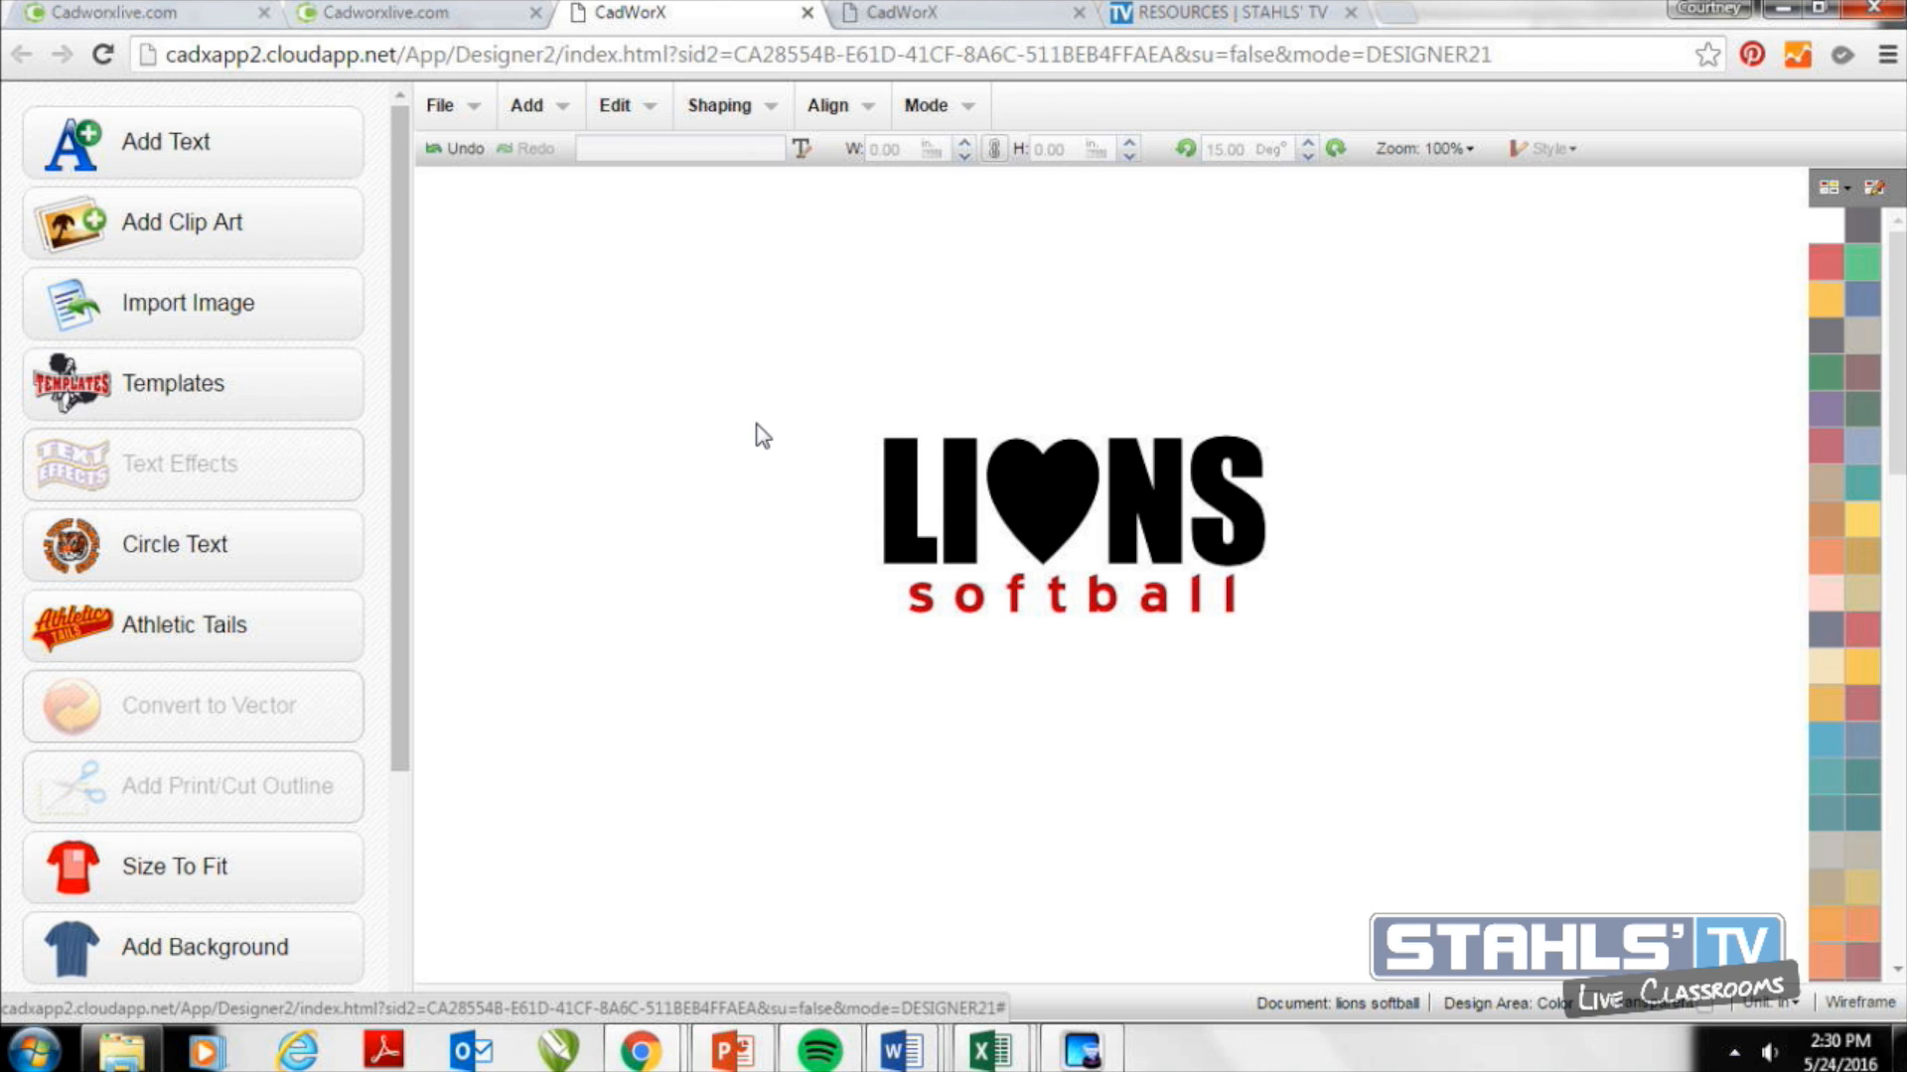
# Search the clip art for "lion" and insert the solid black leaping lion silhouette.
pyautogui.click(316, 242)
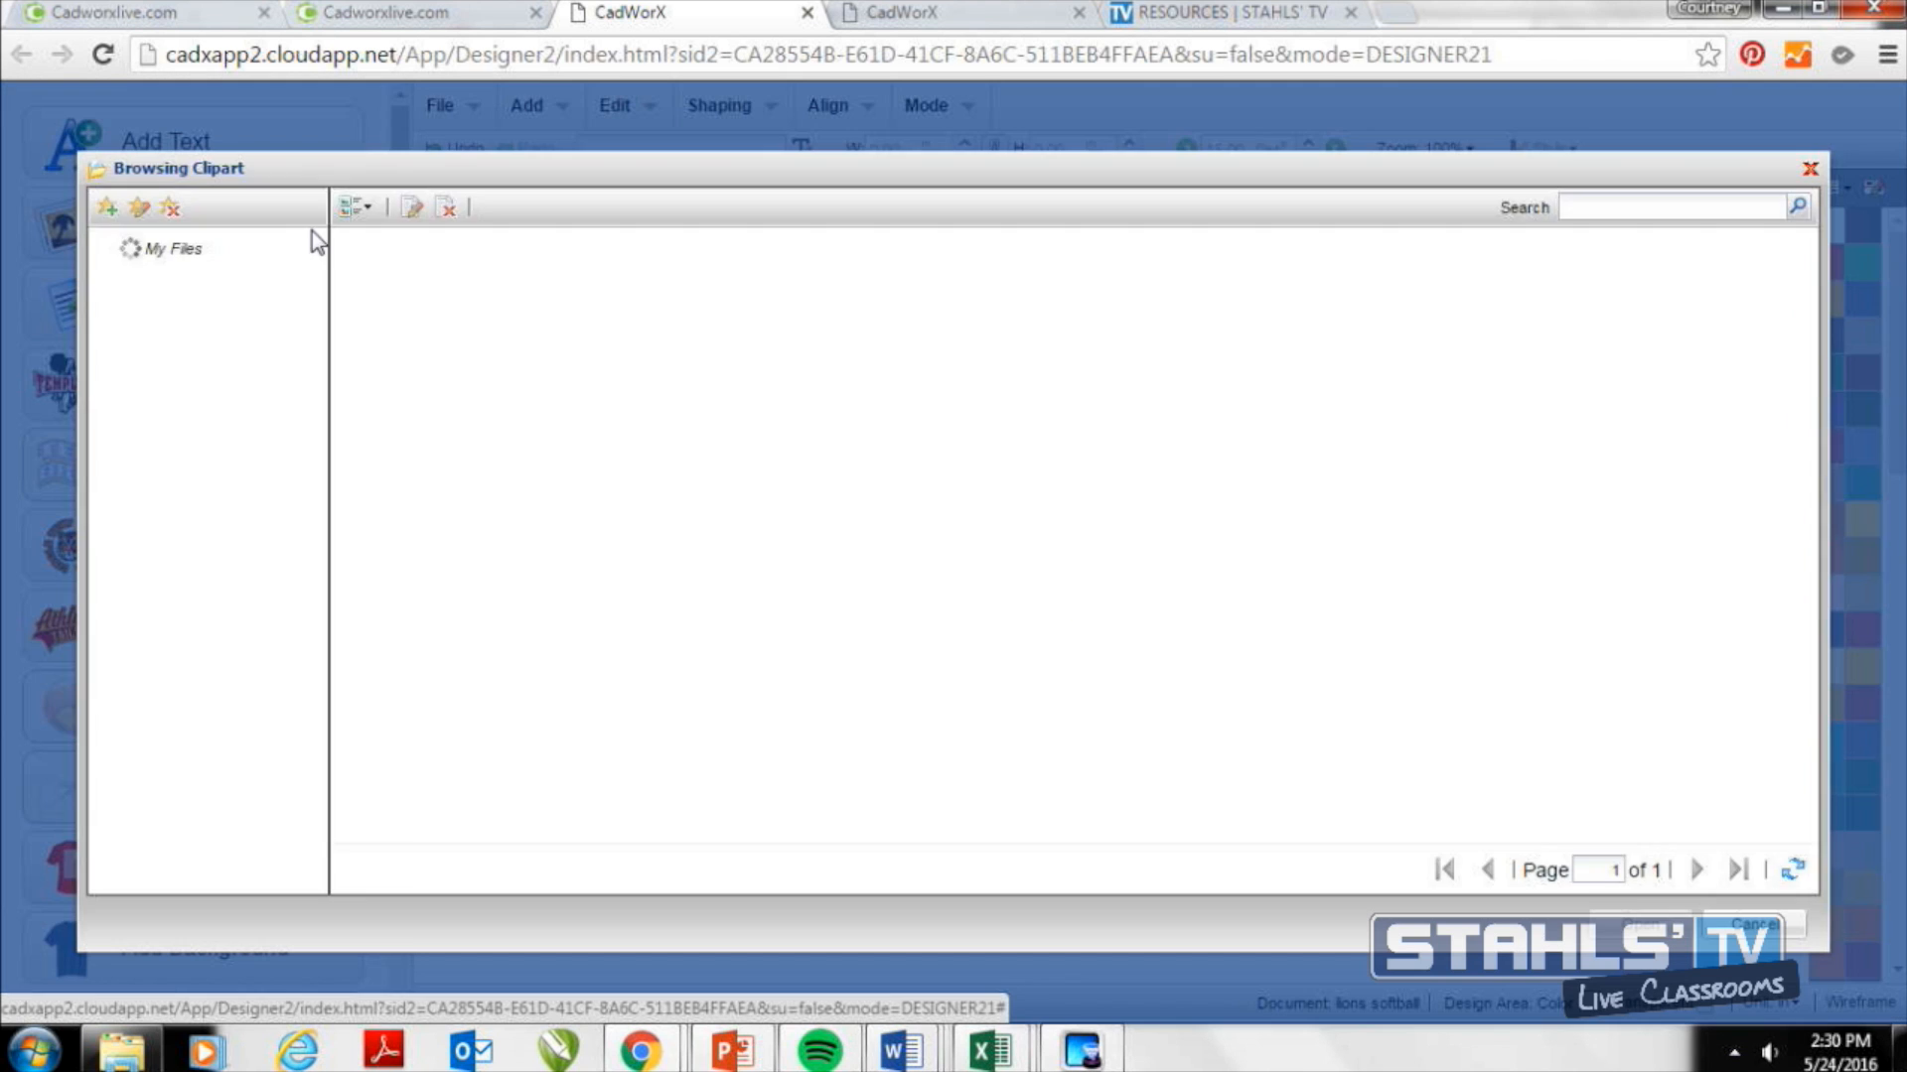
pyautogui.click(1627, 208)
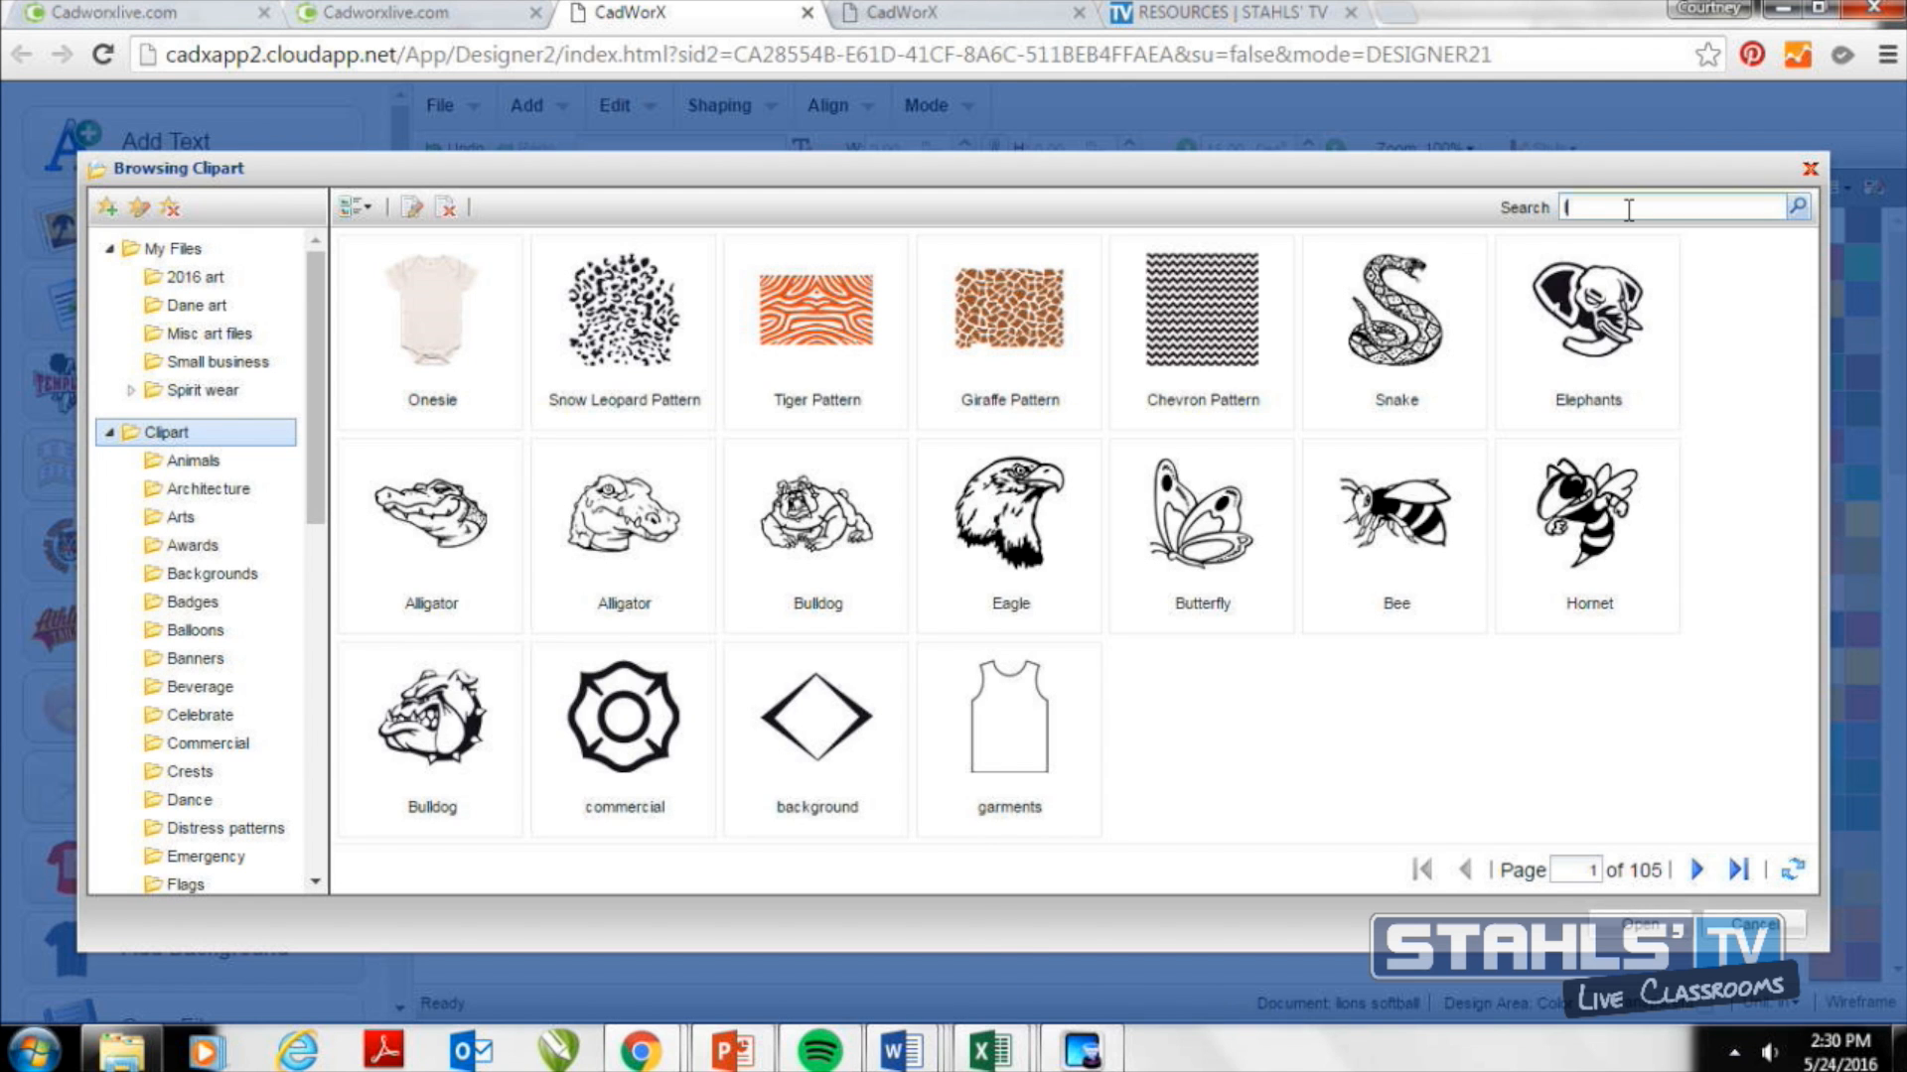
pyautogui.press('Return')
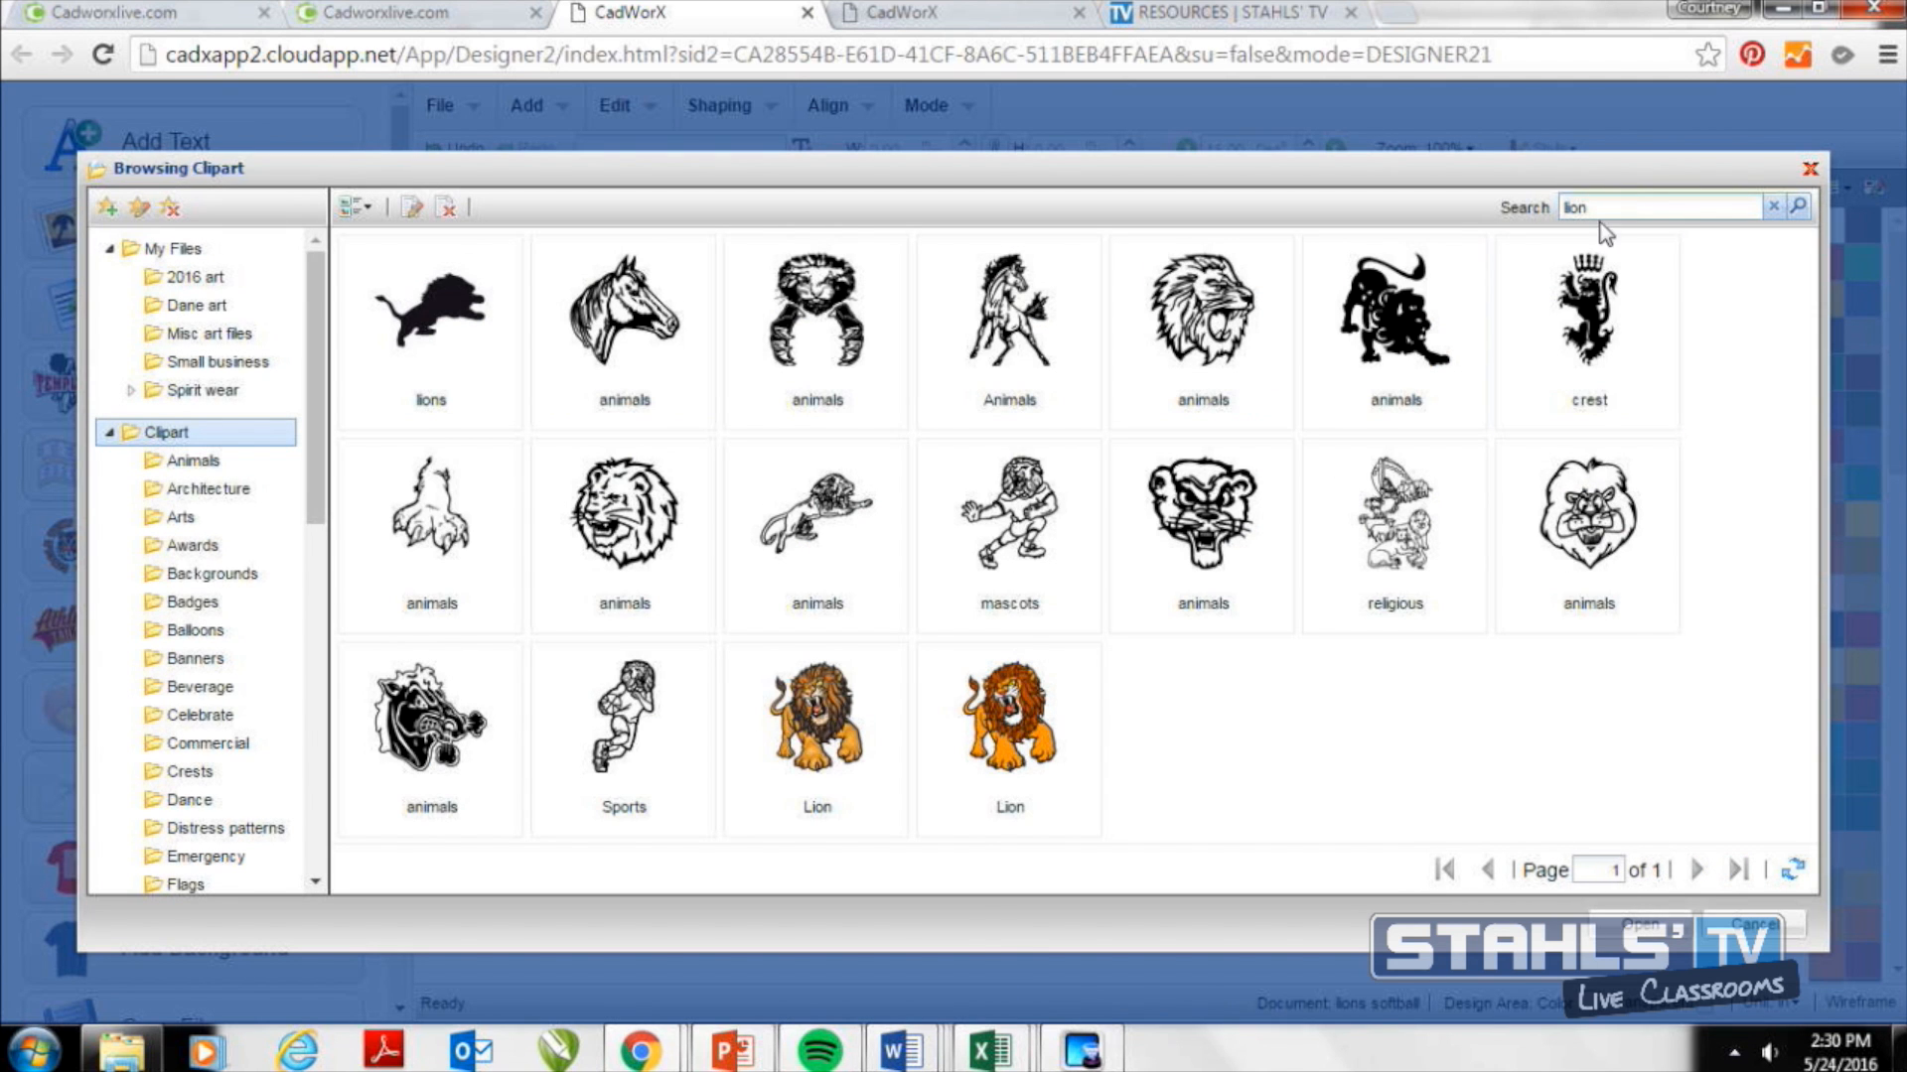
pyautogui.doubleClick(460, 404)
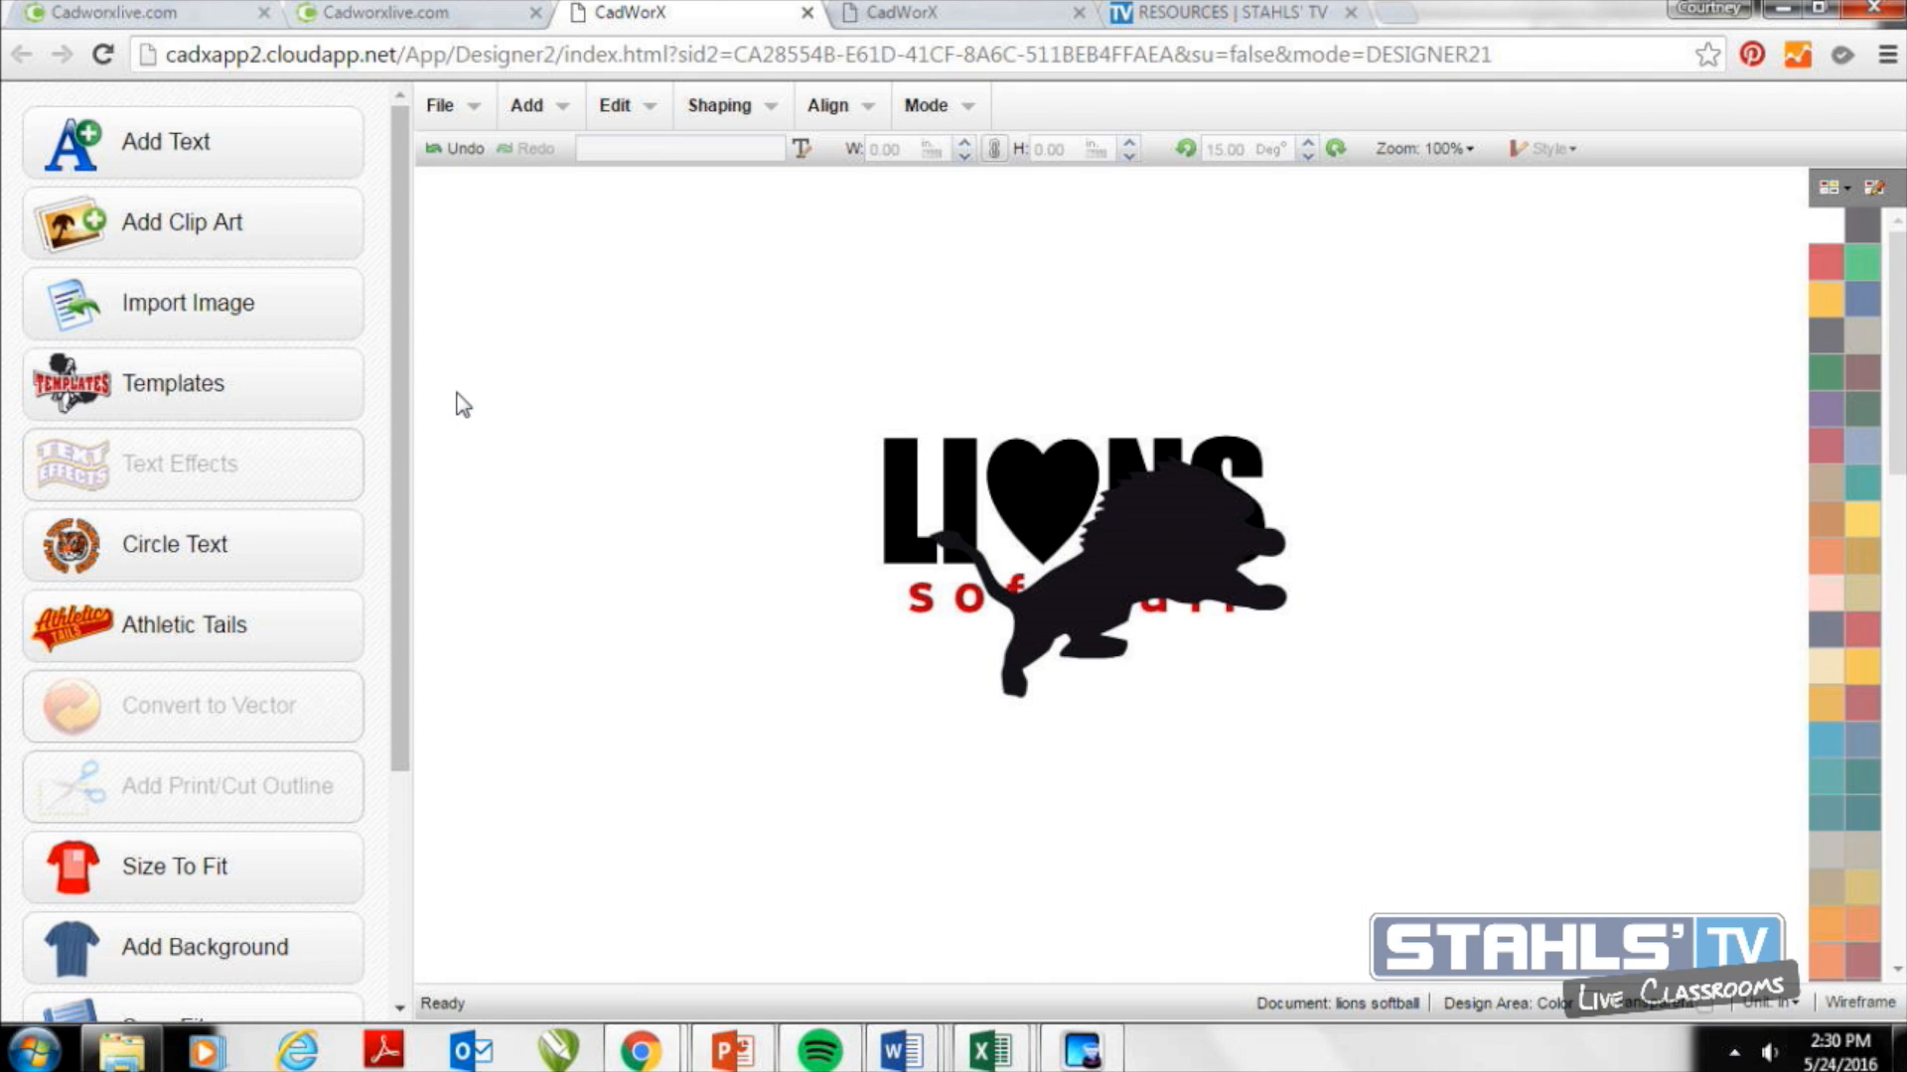
# Color the lion red, shrink it to about 2.83 in wide, and place it inside the heart.
pyautogui.moveTo(1219, 517); pyautogui.dragTo(1597, 475)
pyautogui.moveTo(1671, 405); pyautogui.dragTo(1479, 532)
pyautogui.click(1825, 268)
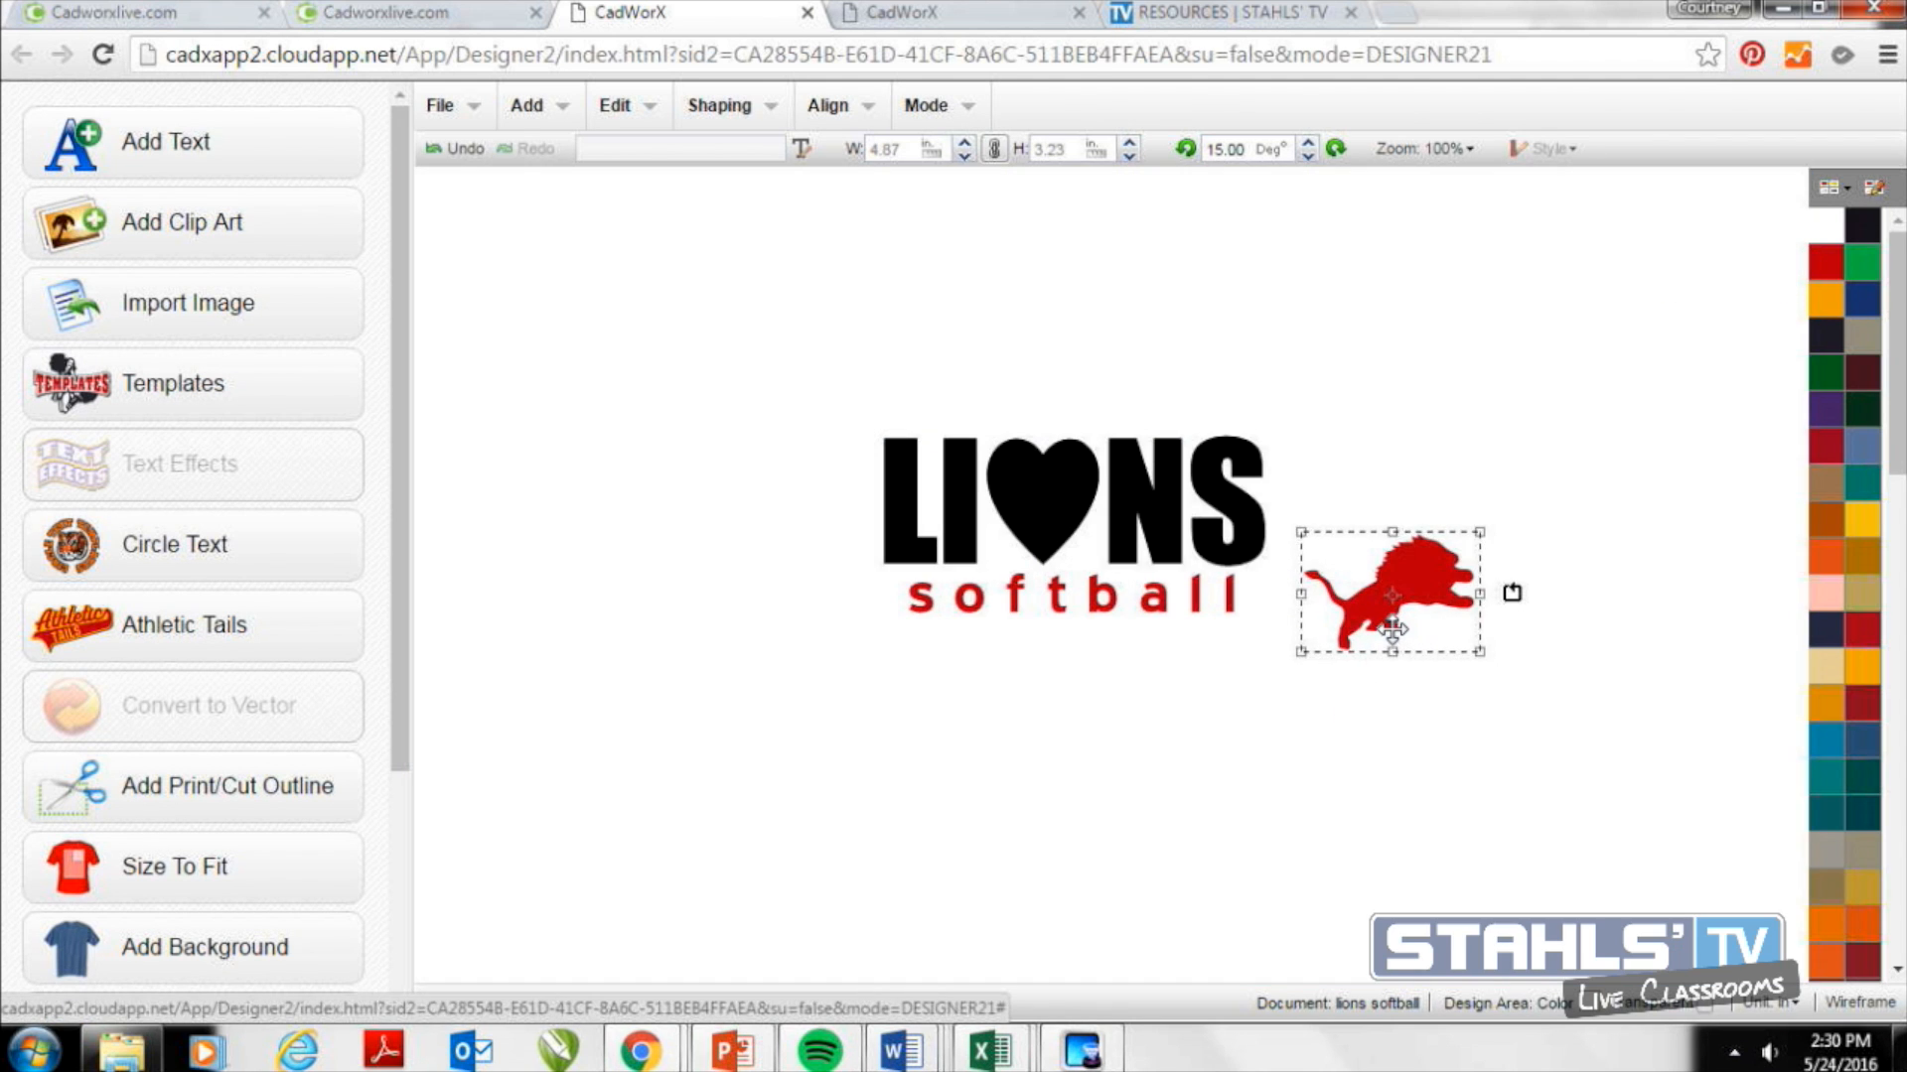
pyautogui.moveTo(1392, 627); pyautogui.dragTo(1043, 494)
pyautogui.moveTo(950, 429); pyautogui.dragTo(1043, 478)
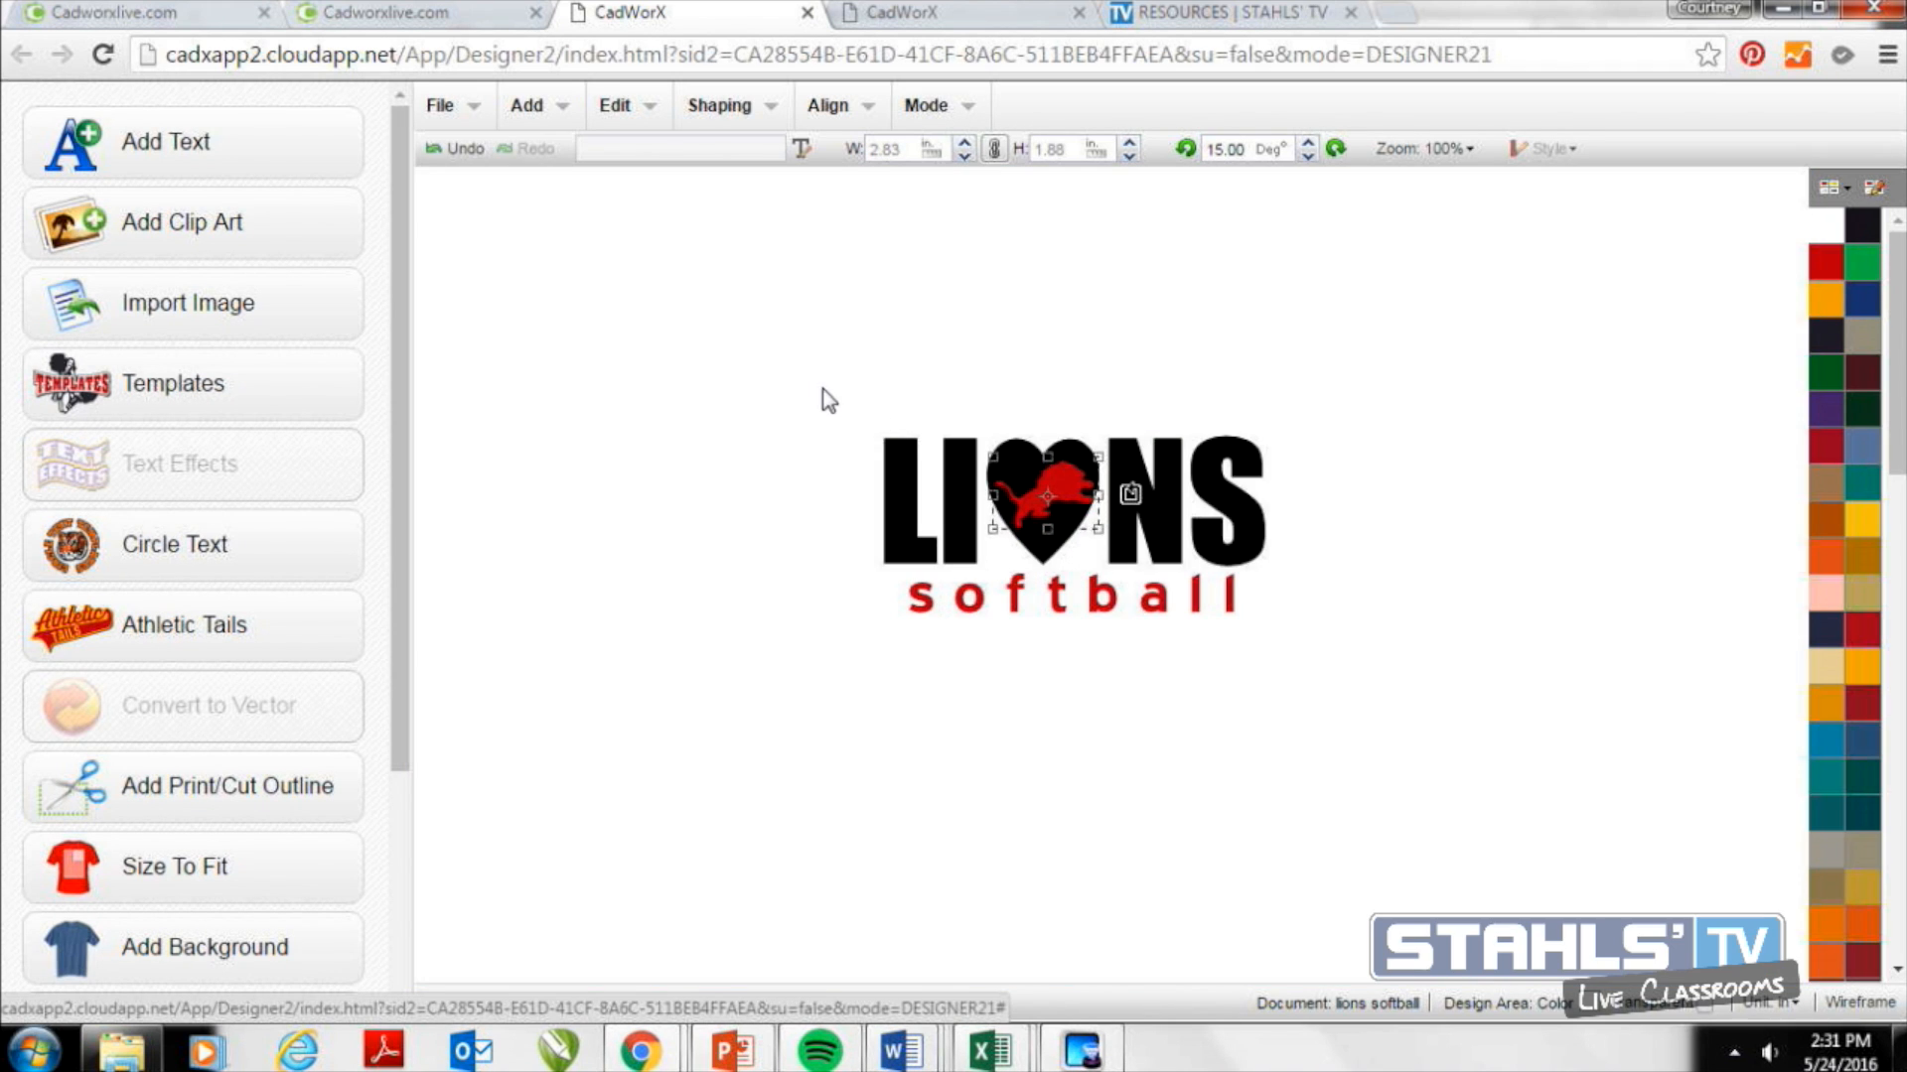
# Select the whole logo, enlarge it proportionally across the design area, and deselect it.
pyautogui.moveTo(829, 400); pyautogui.dragTo(1589, 765)
pyautogui.moveTo(1396, 634); pyautogui.dragTo(1277, 574)
pyautogui.click(1434, 872)
# Shrink the red lion to about 4.87 in wide and center it within the heart.
pyautogui.click(1082, 481)
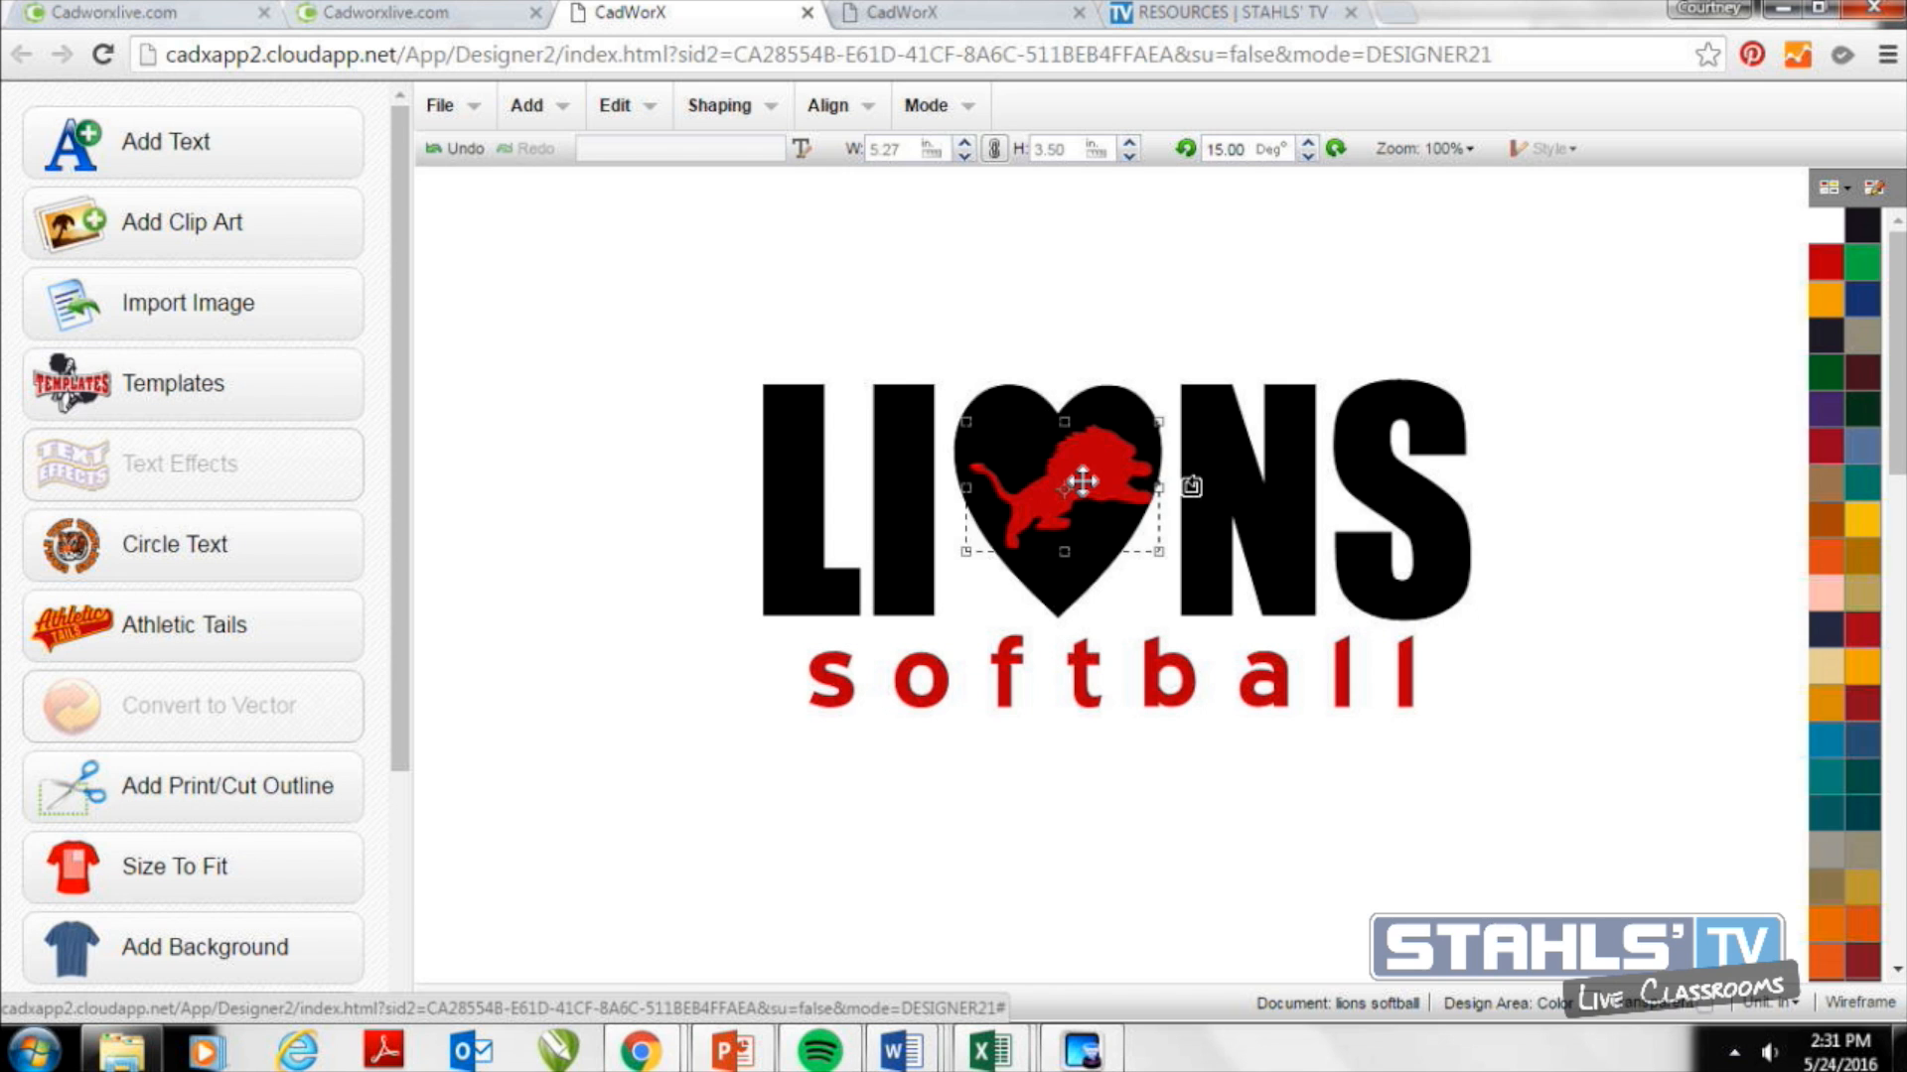
pyautogui.moveTo(1154, 420); pyautogui.dragTo(1143, 430)
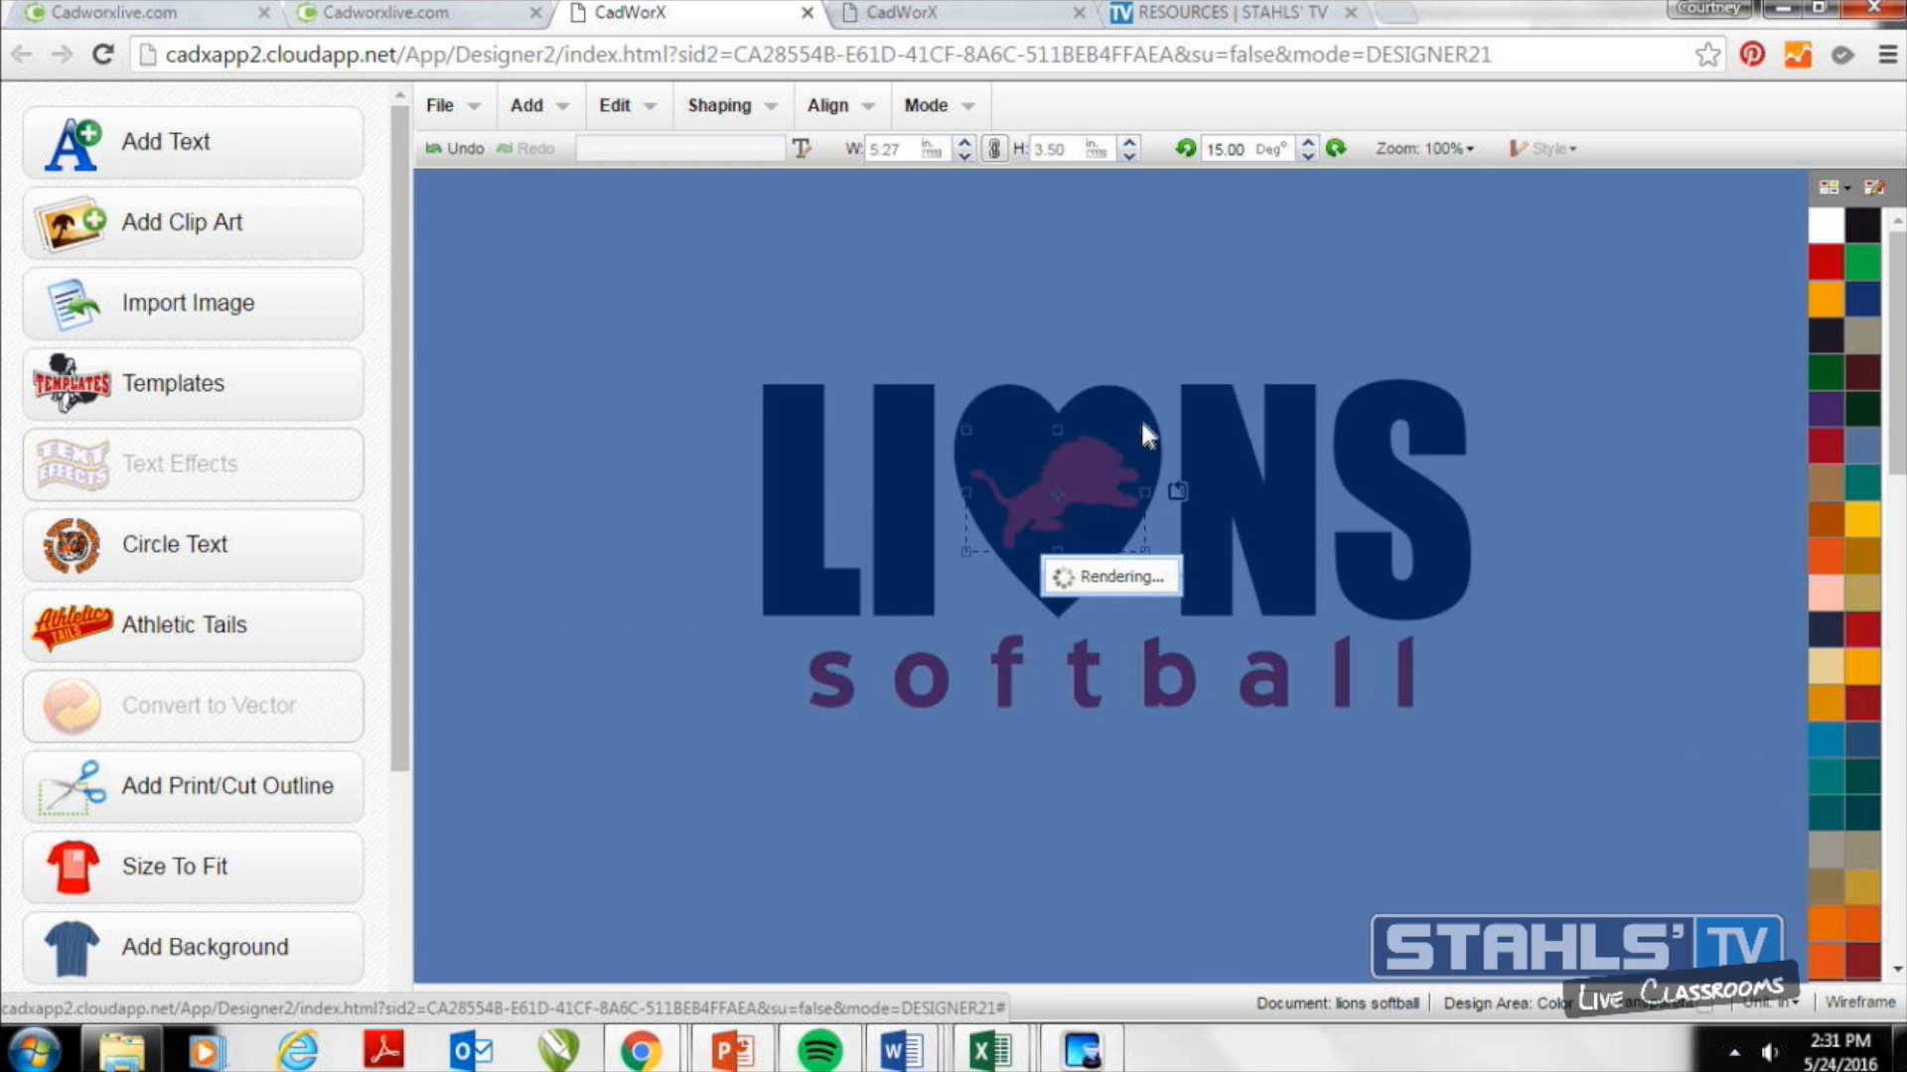
pyautogui.moveTo(1067, 484); pyautogui.dragTo(1068, 479)
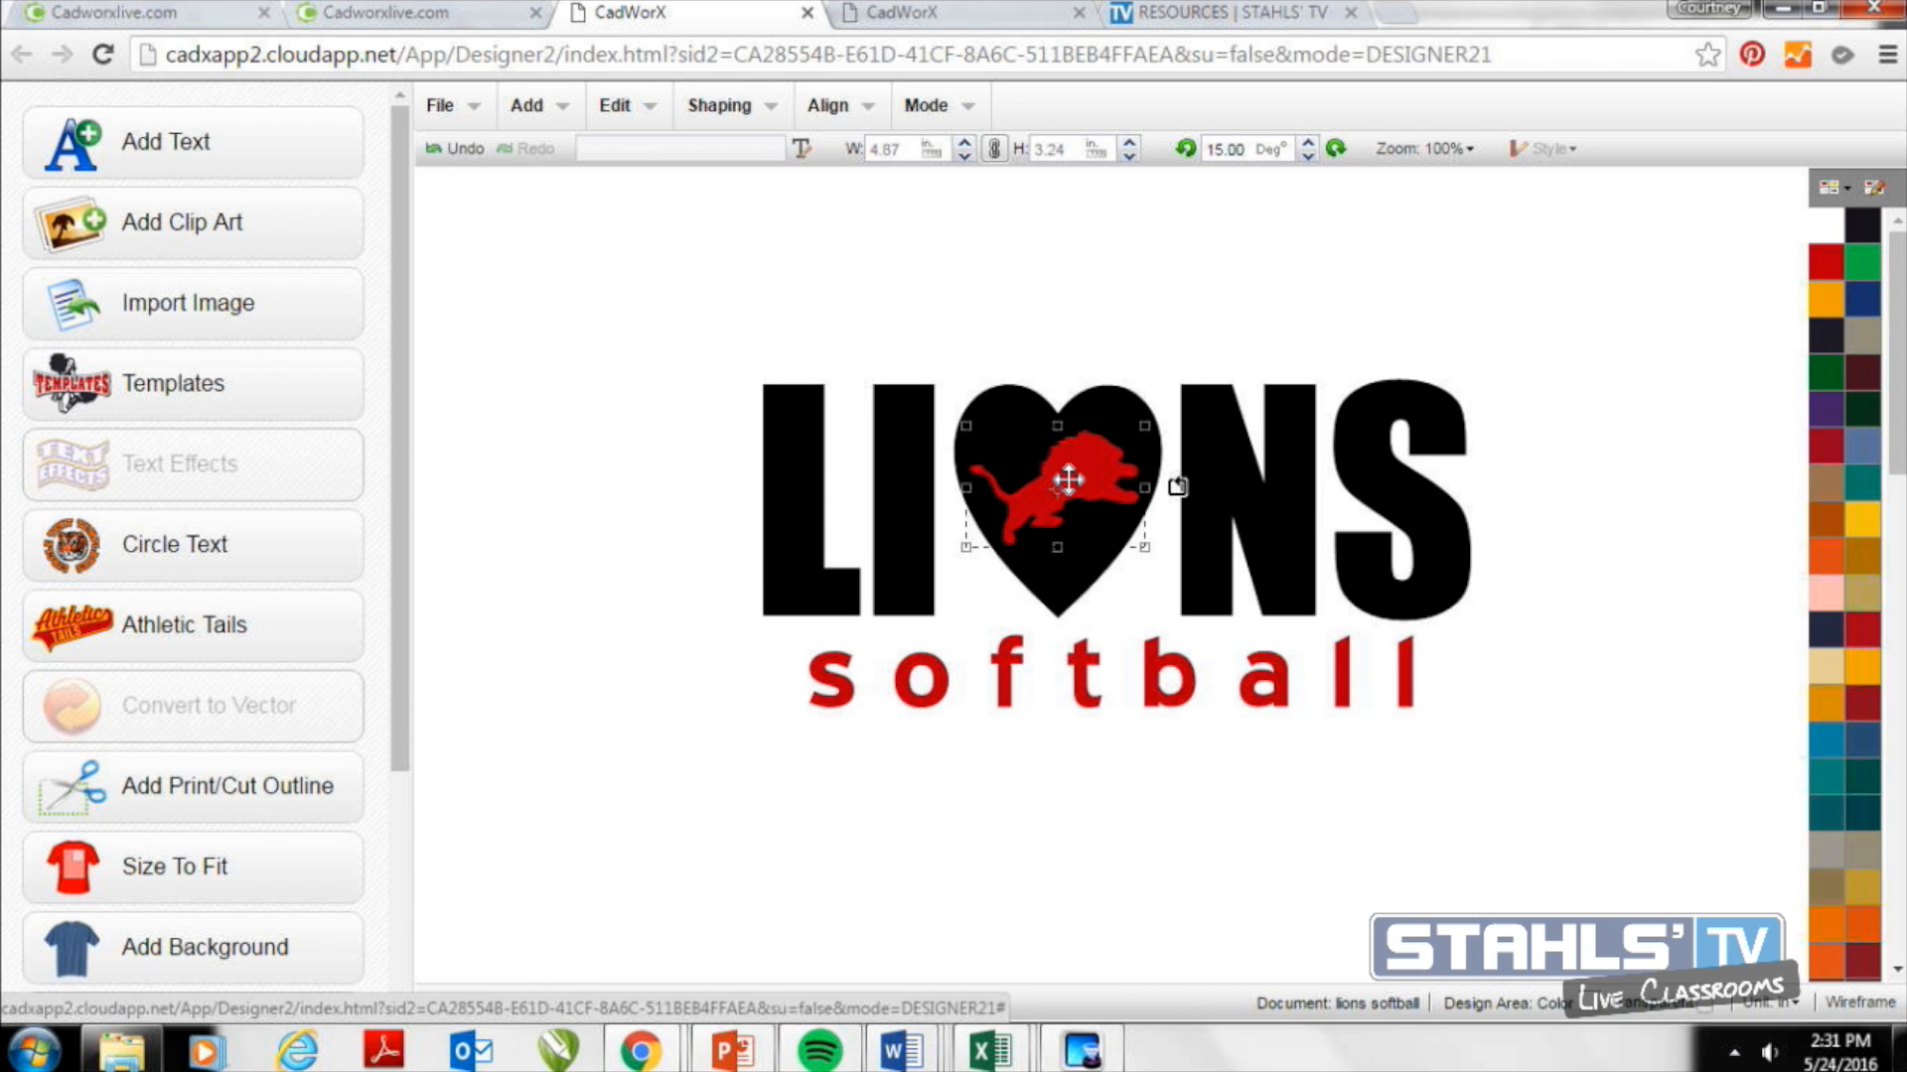
pyautogui.moveTo(1067, 479)
pyautogui.mouseDown()
pyautogui.moveTo(1070, 500)
pyautogui.moveTo(1072, 480)
pyautogui.mouseUp()
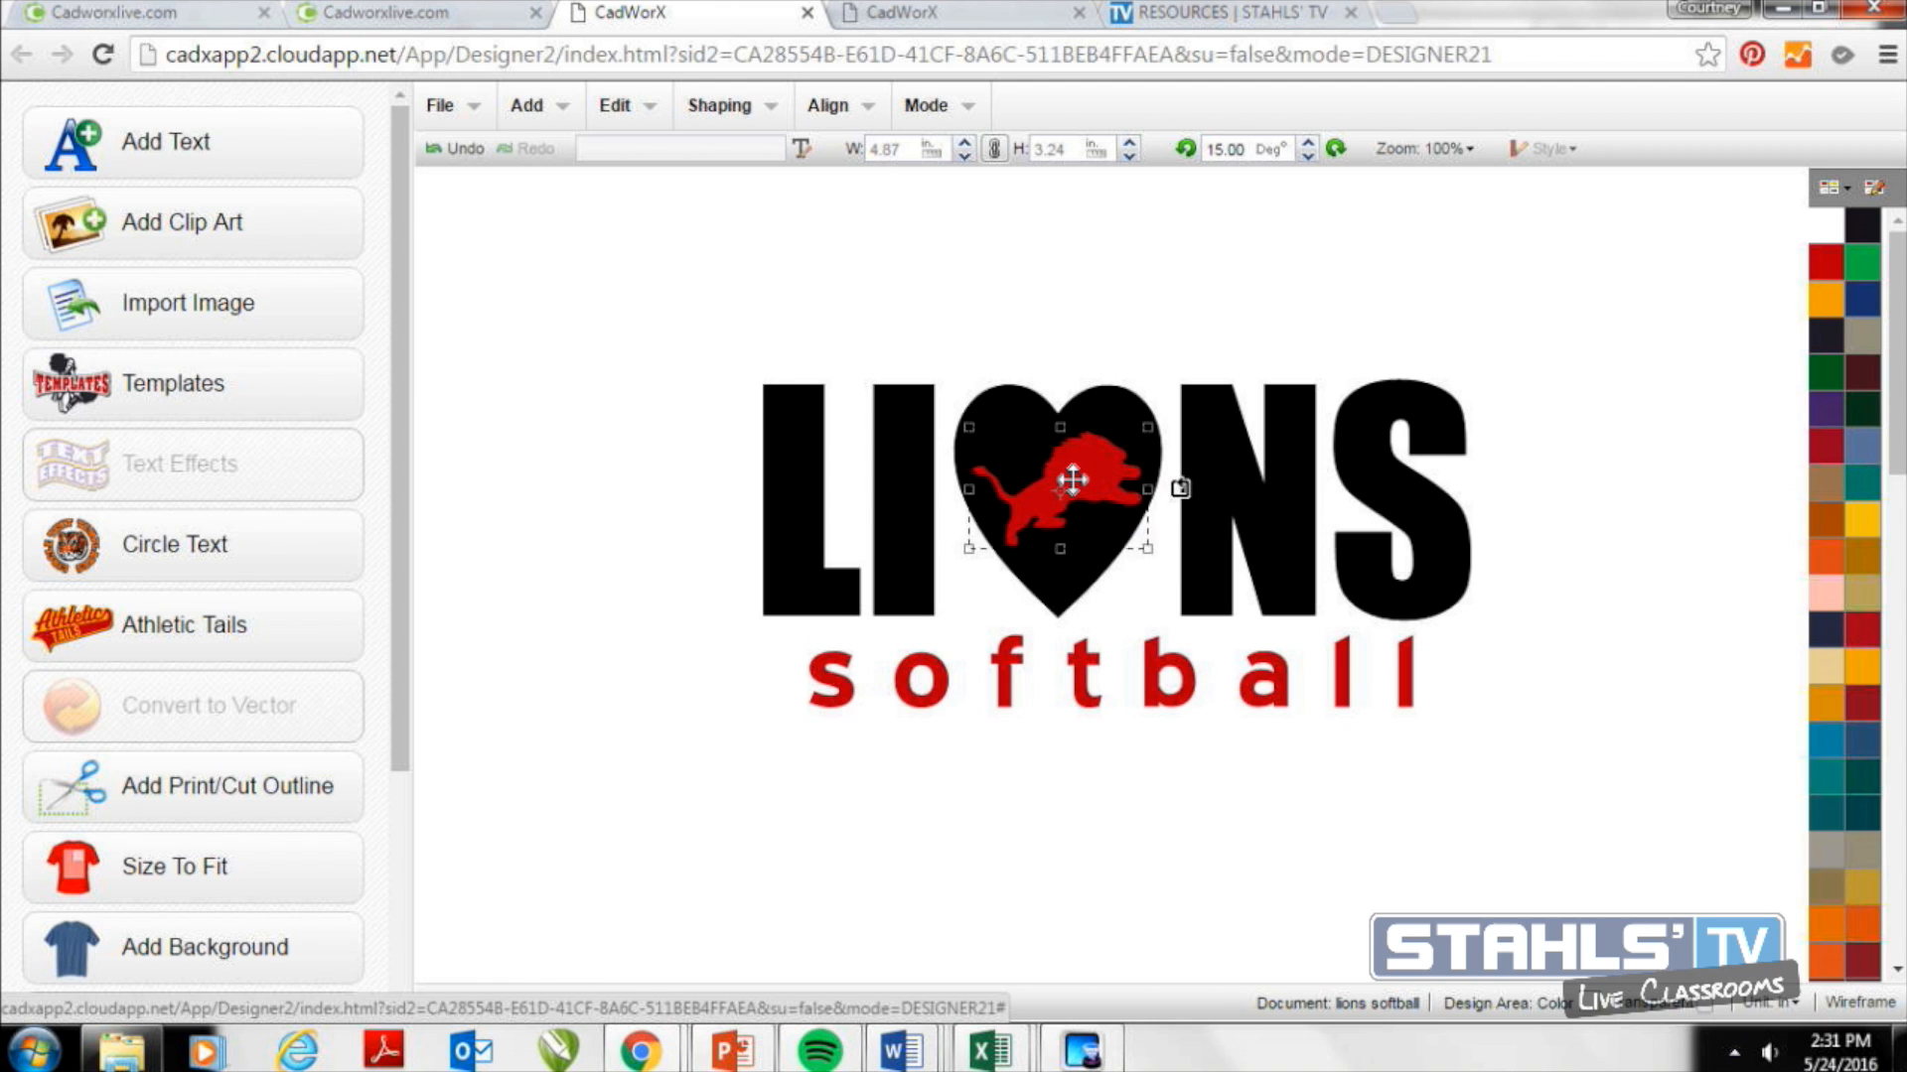
# Add the Small Contour effect to the lion with an offset of 0.03 in.
pyautogui.doubleClick(1072, 480)
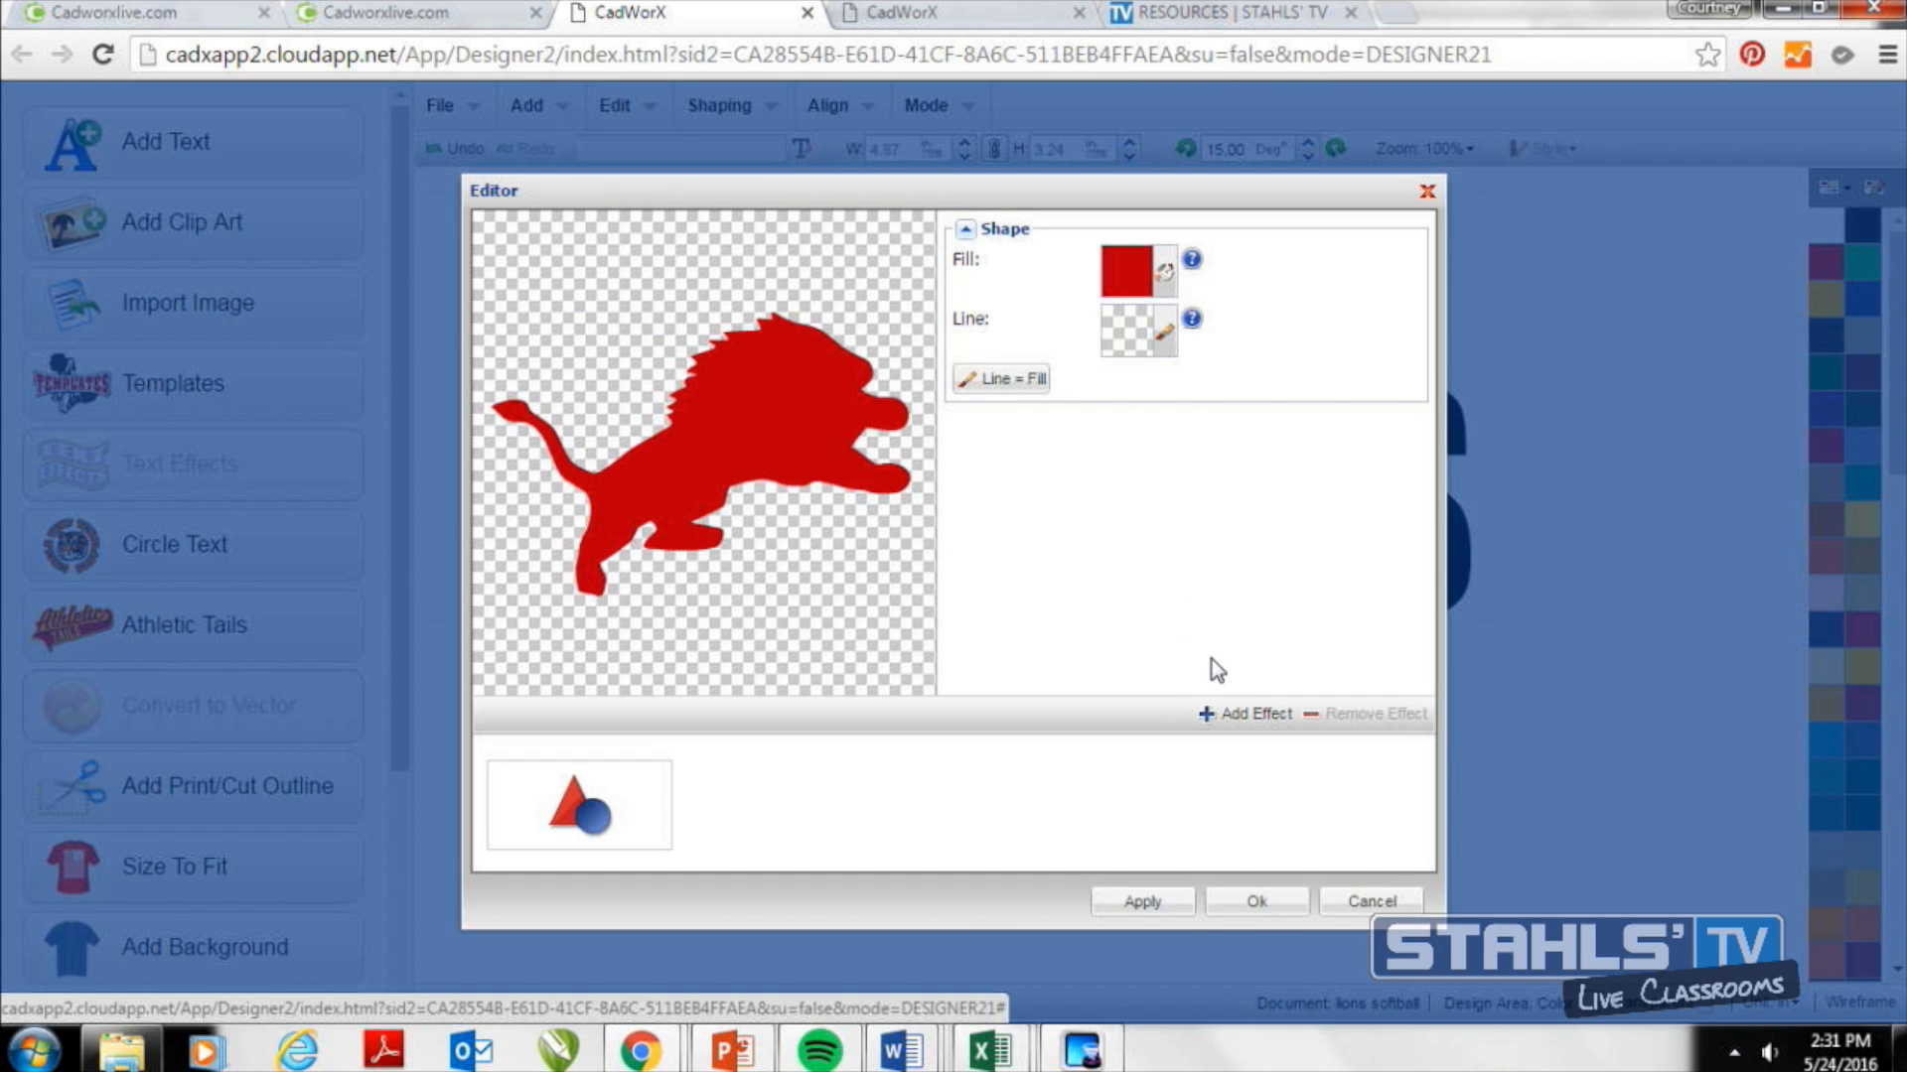
pyautogui.click(1248, 715)
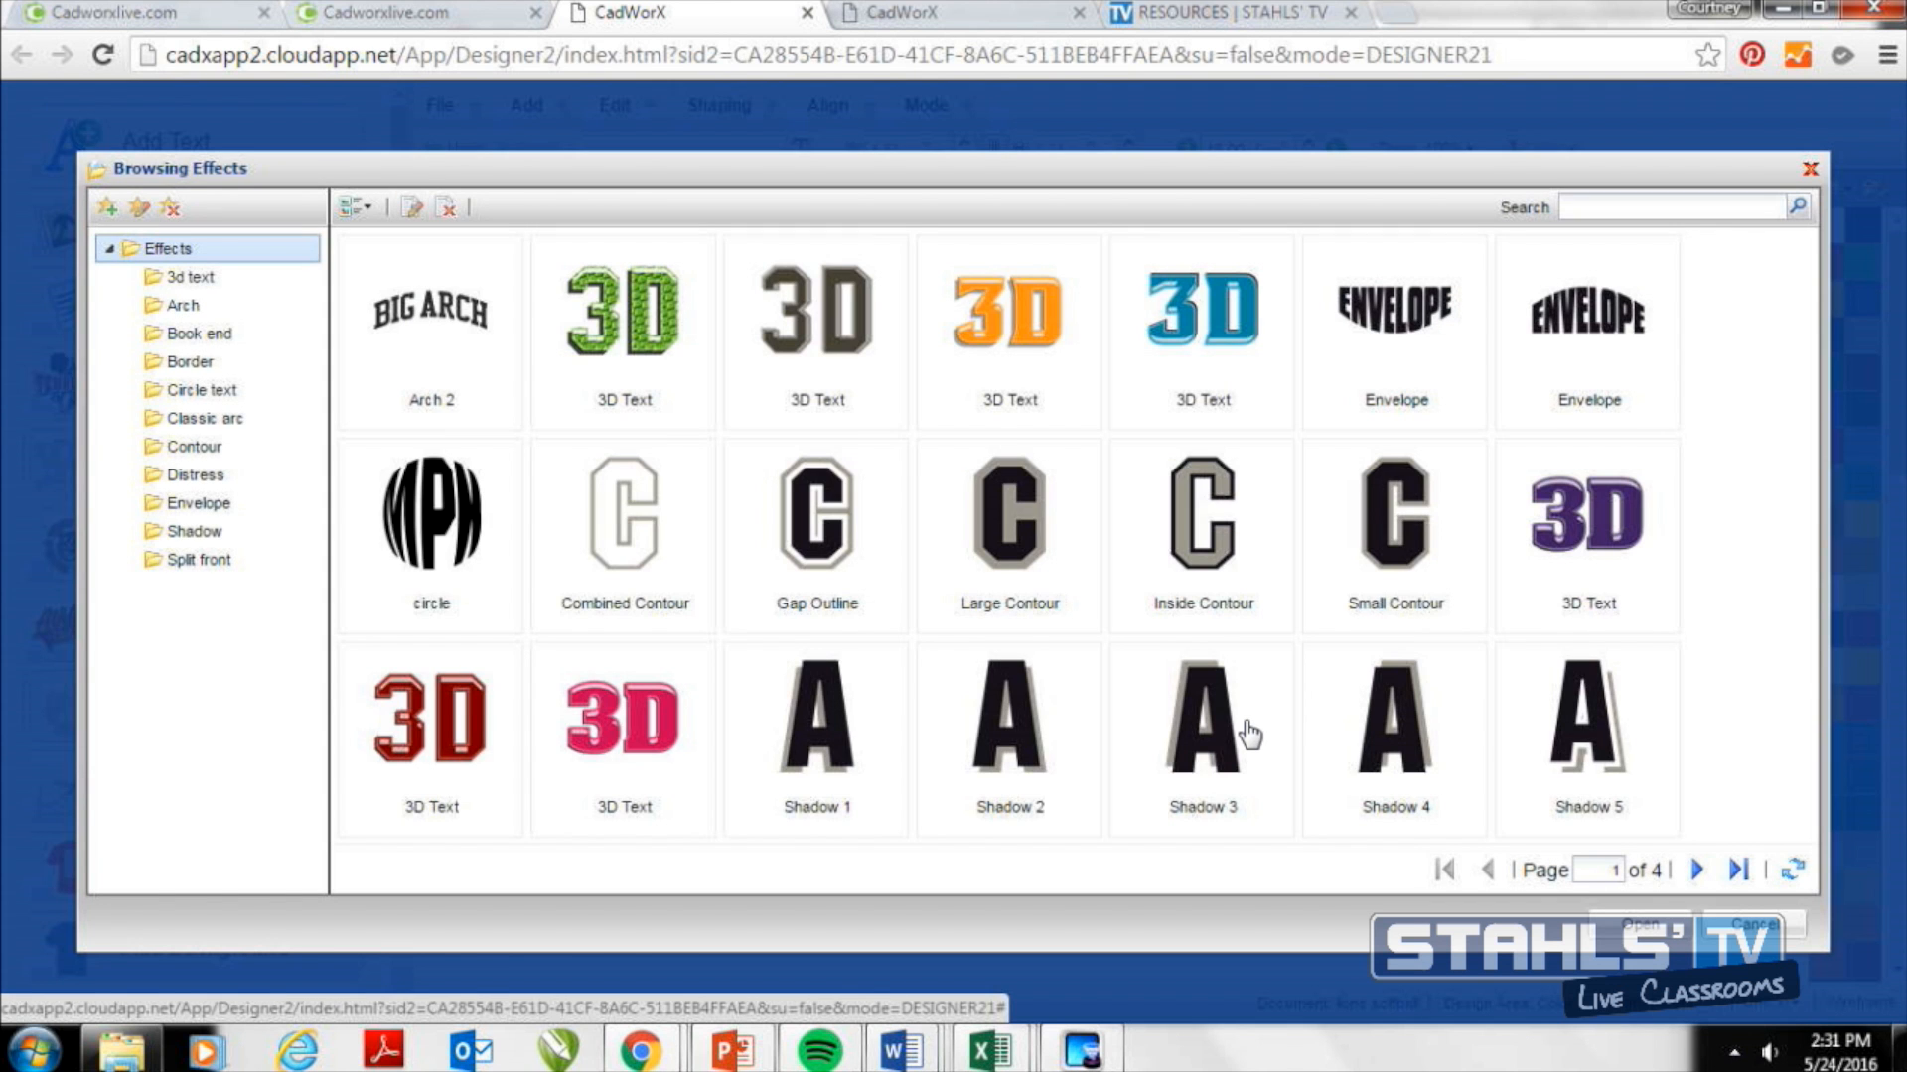
pyautogui.doubleClick(1396, 556)
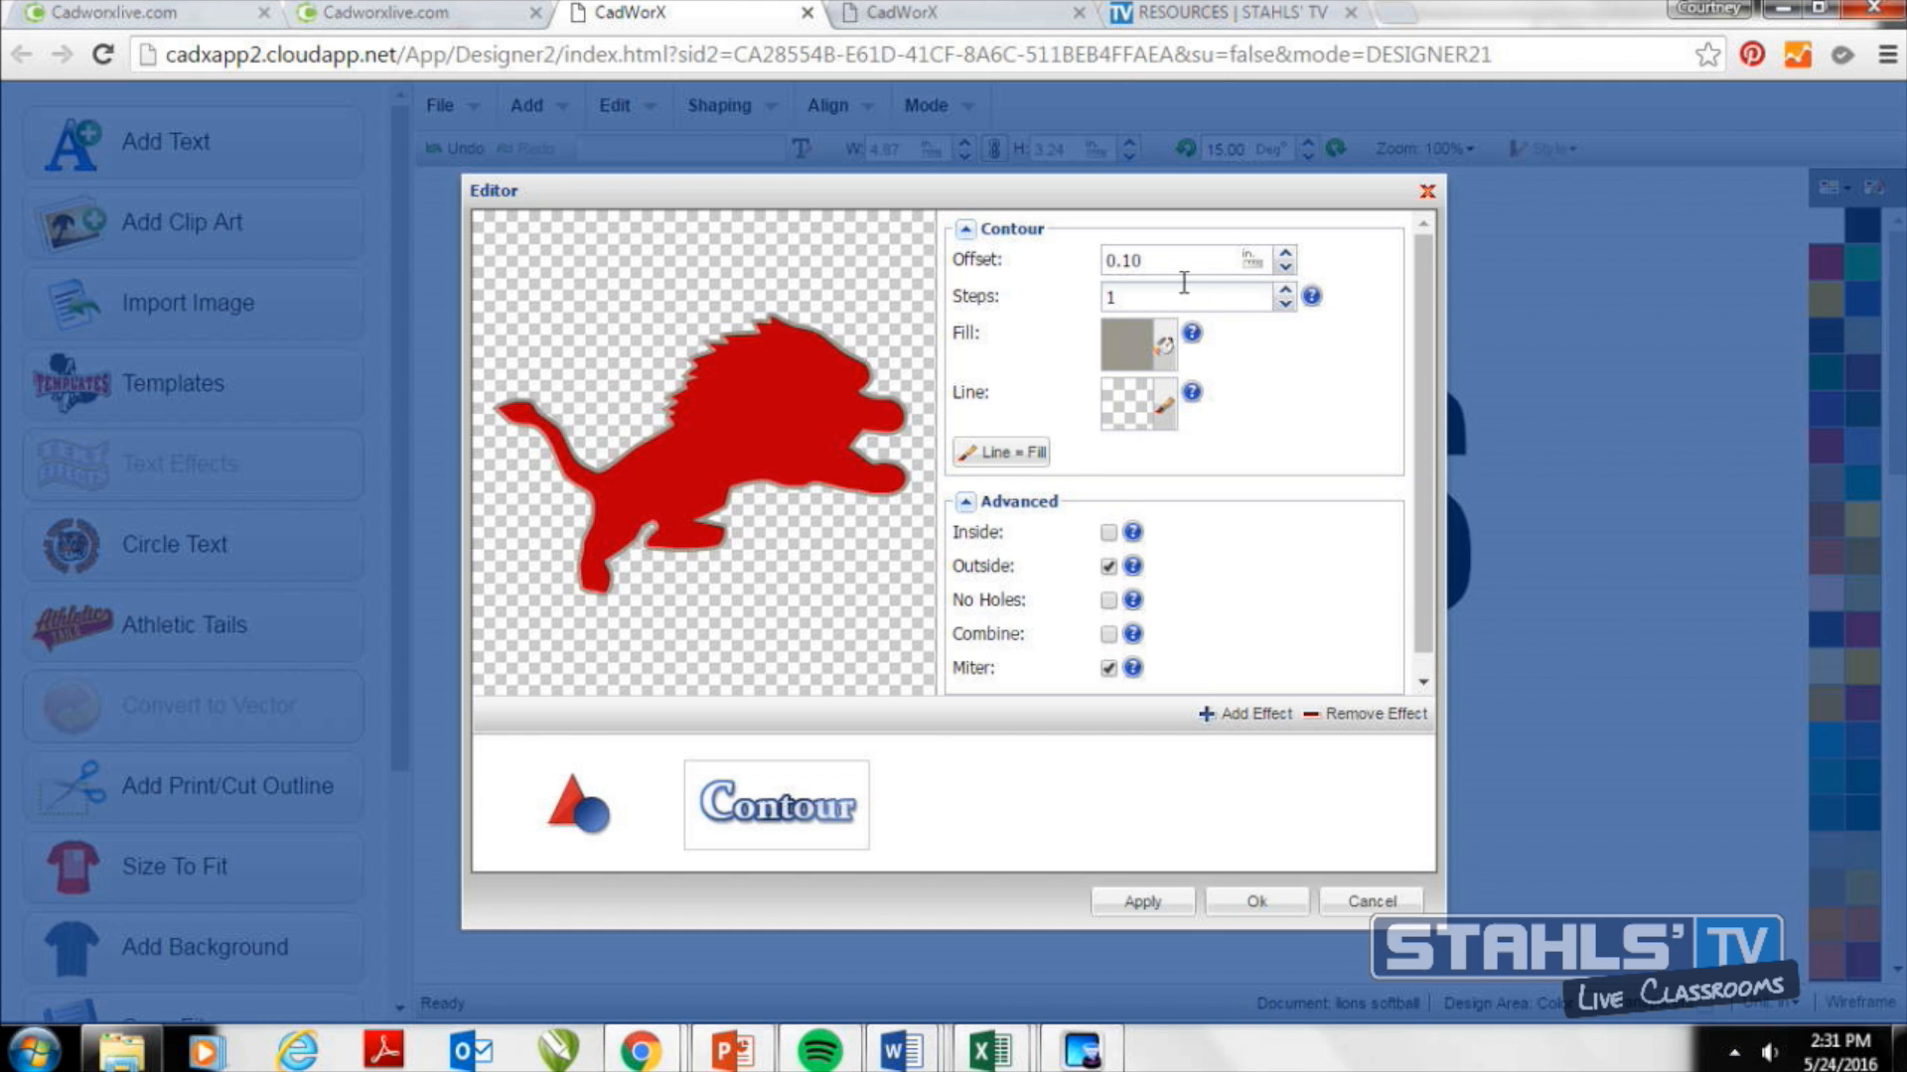
pyautogui.click(1174, 261)
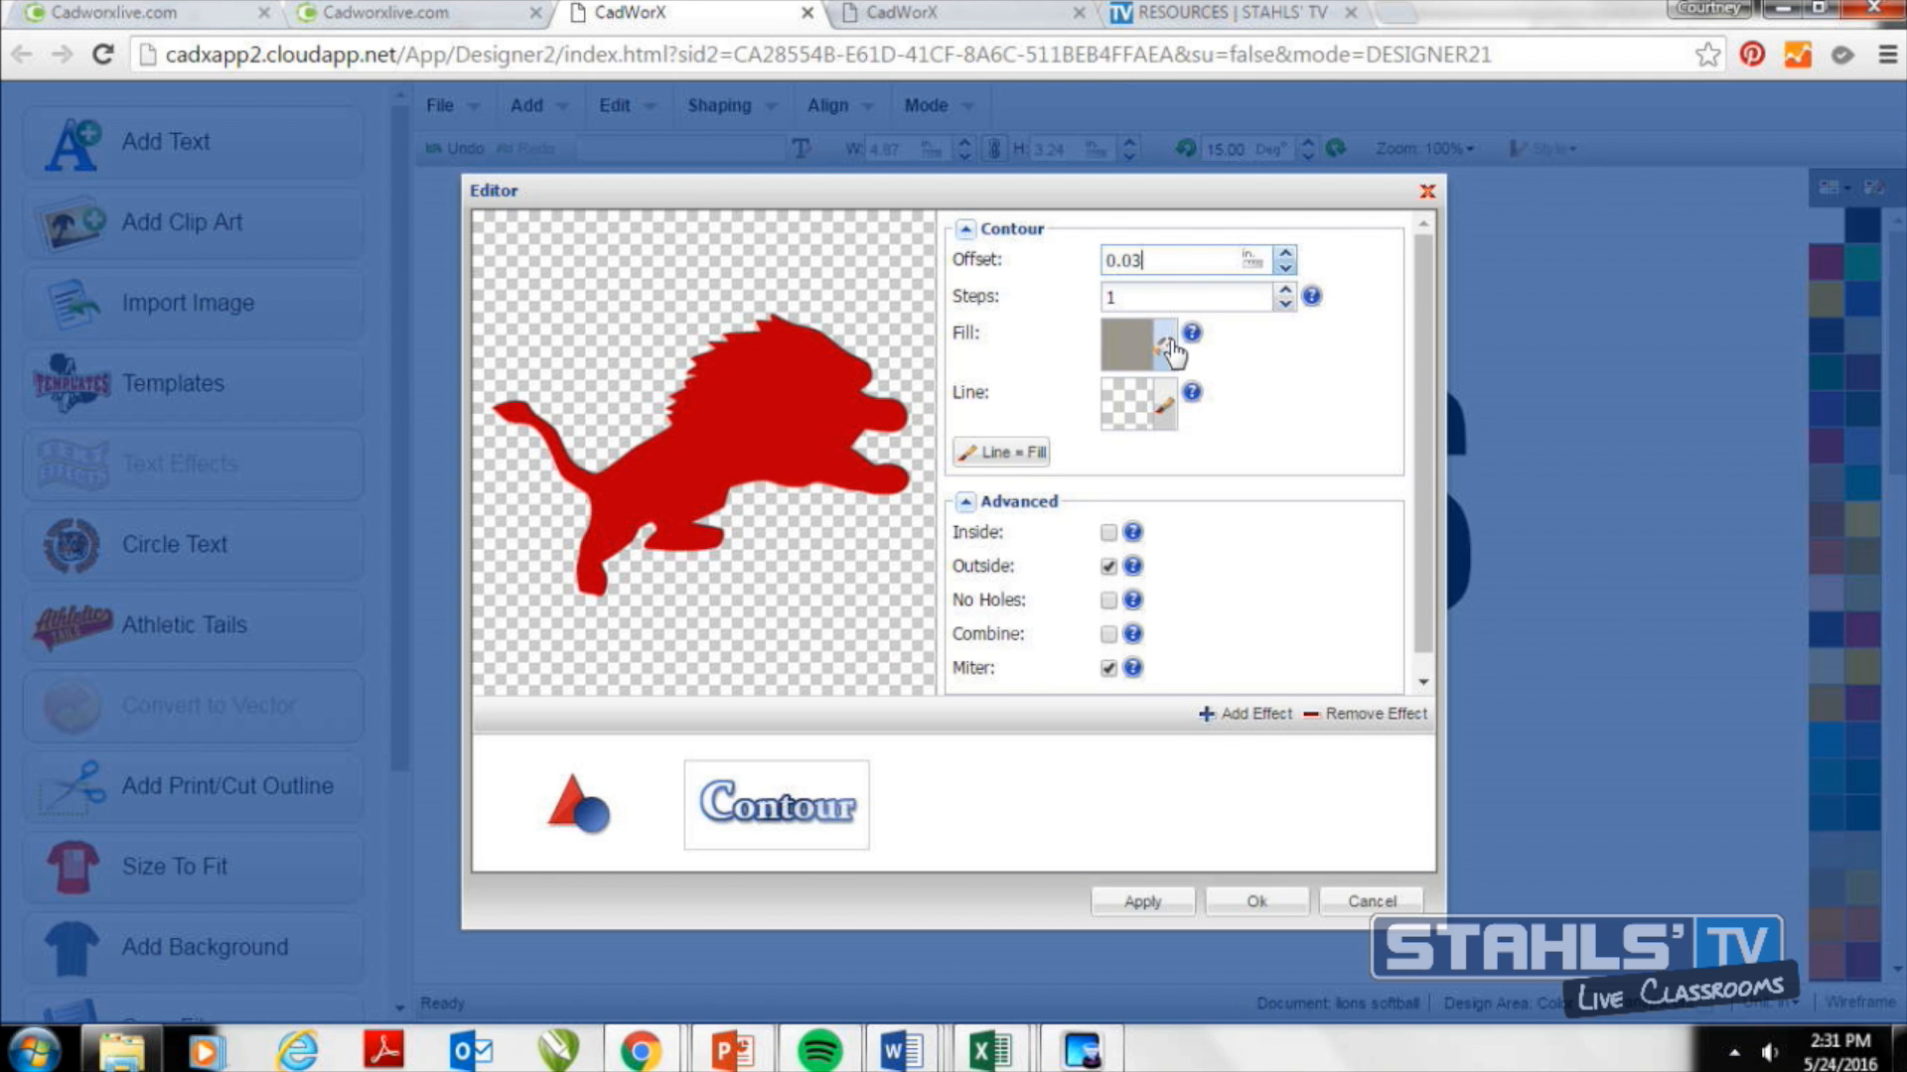
pyautogui.click(1257, 902)
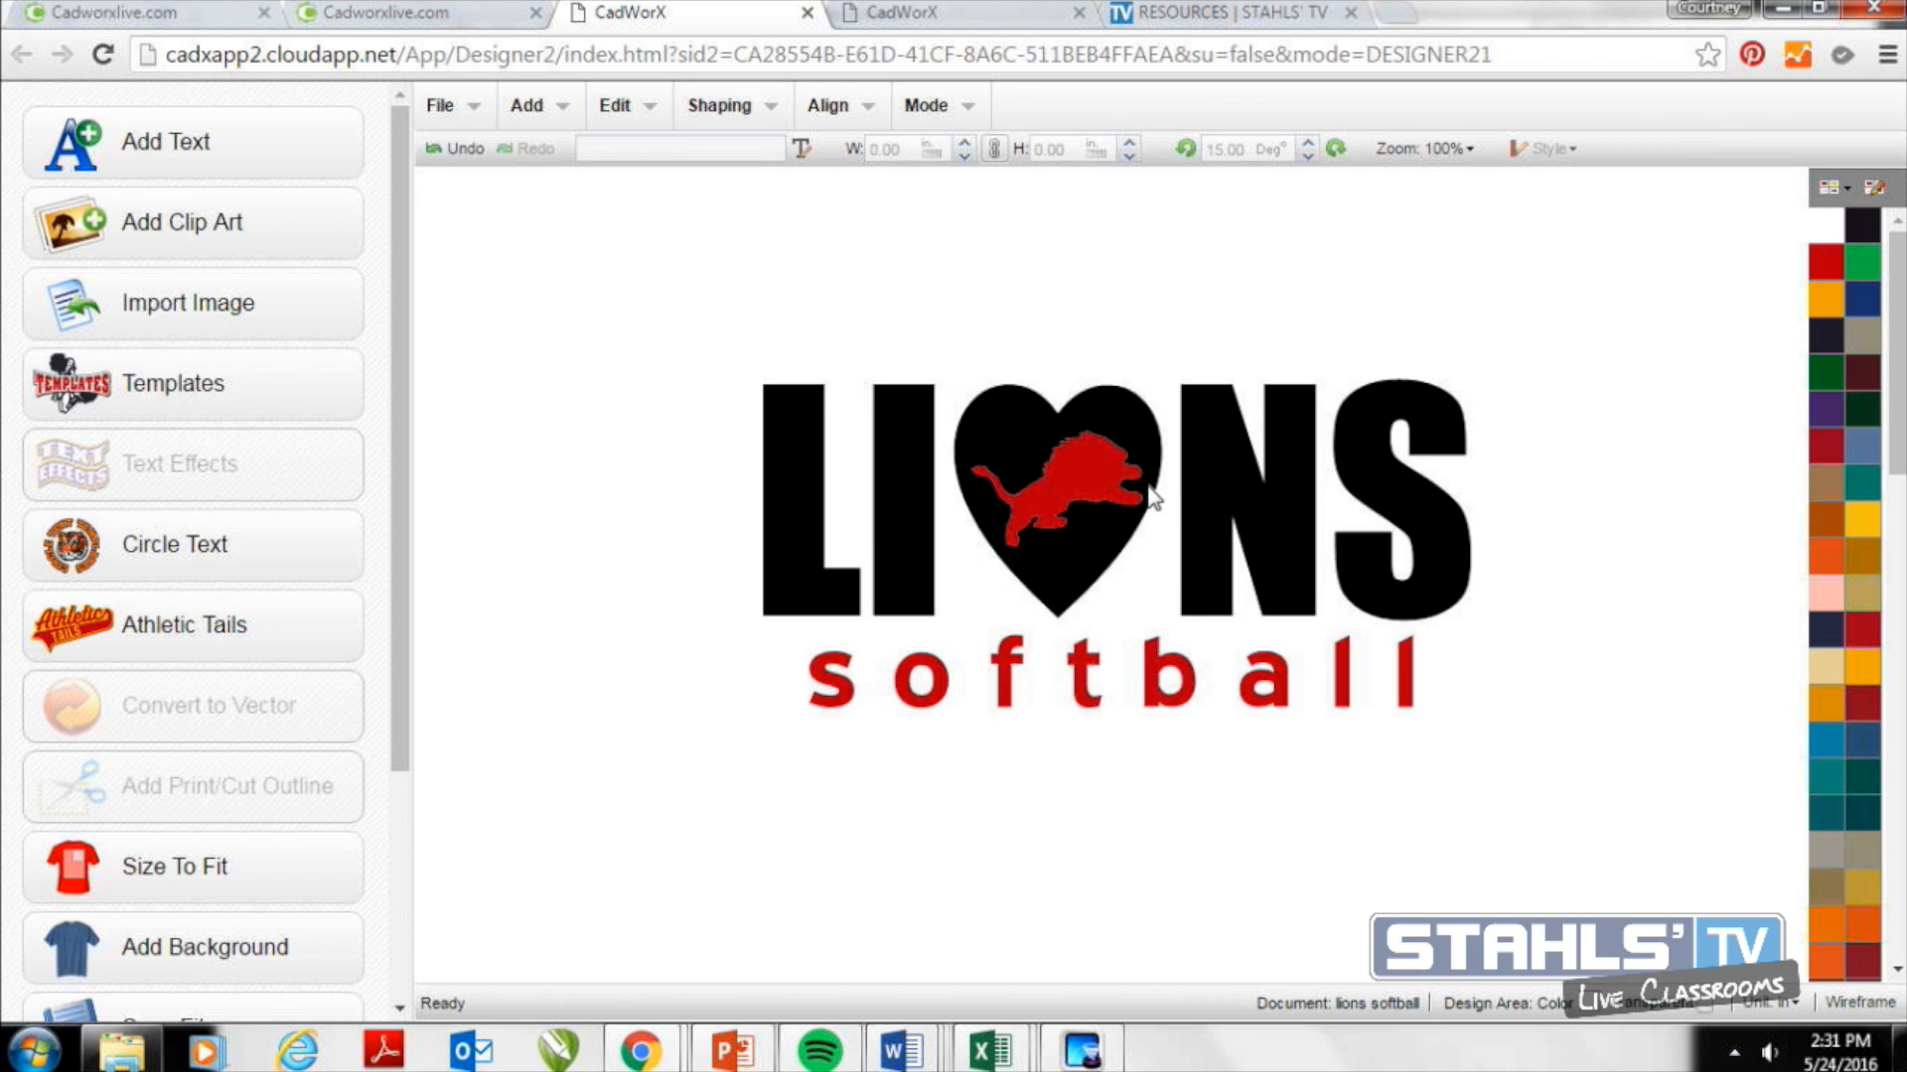
# Break the contoured lion apart by colors so that its outline and fill are separate.
pyautogui.click(1056, 469)
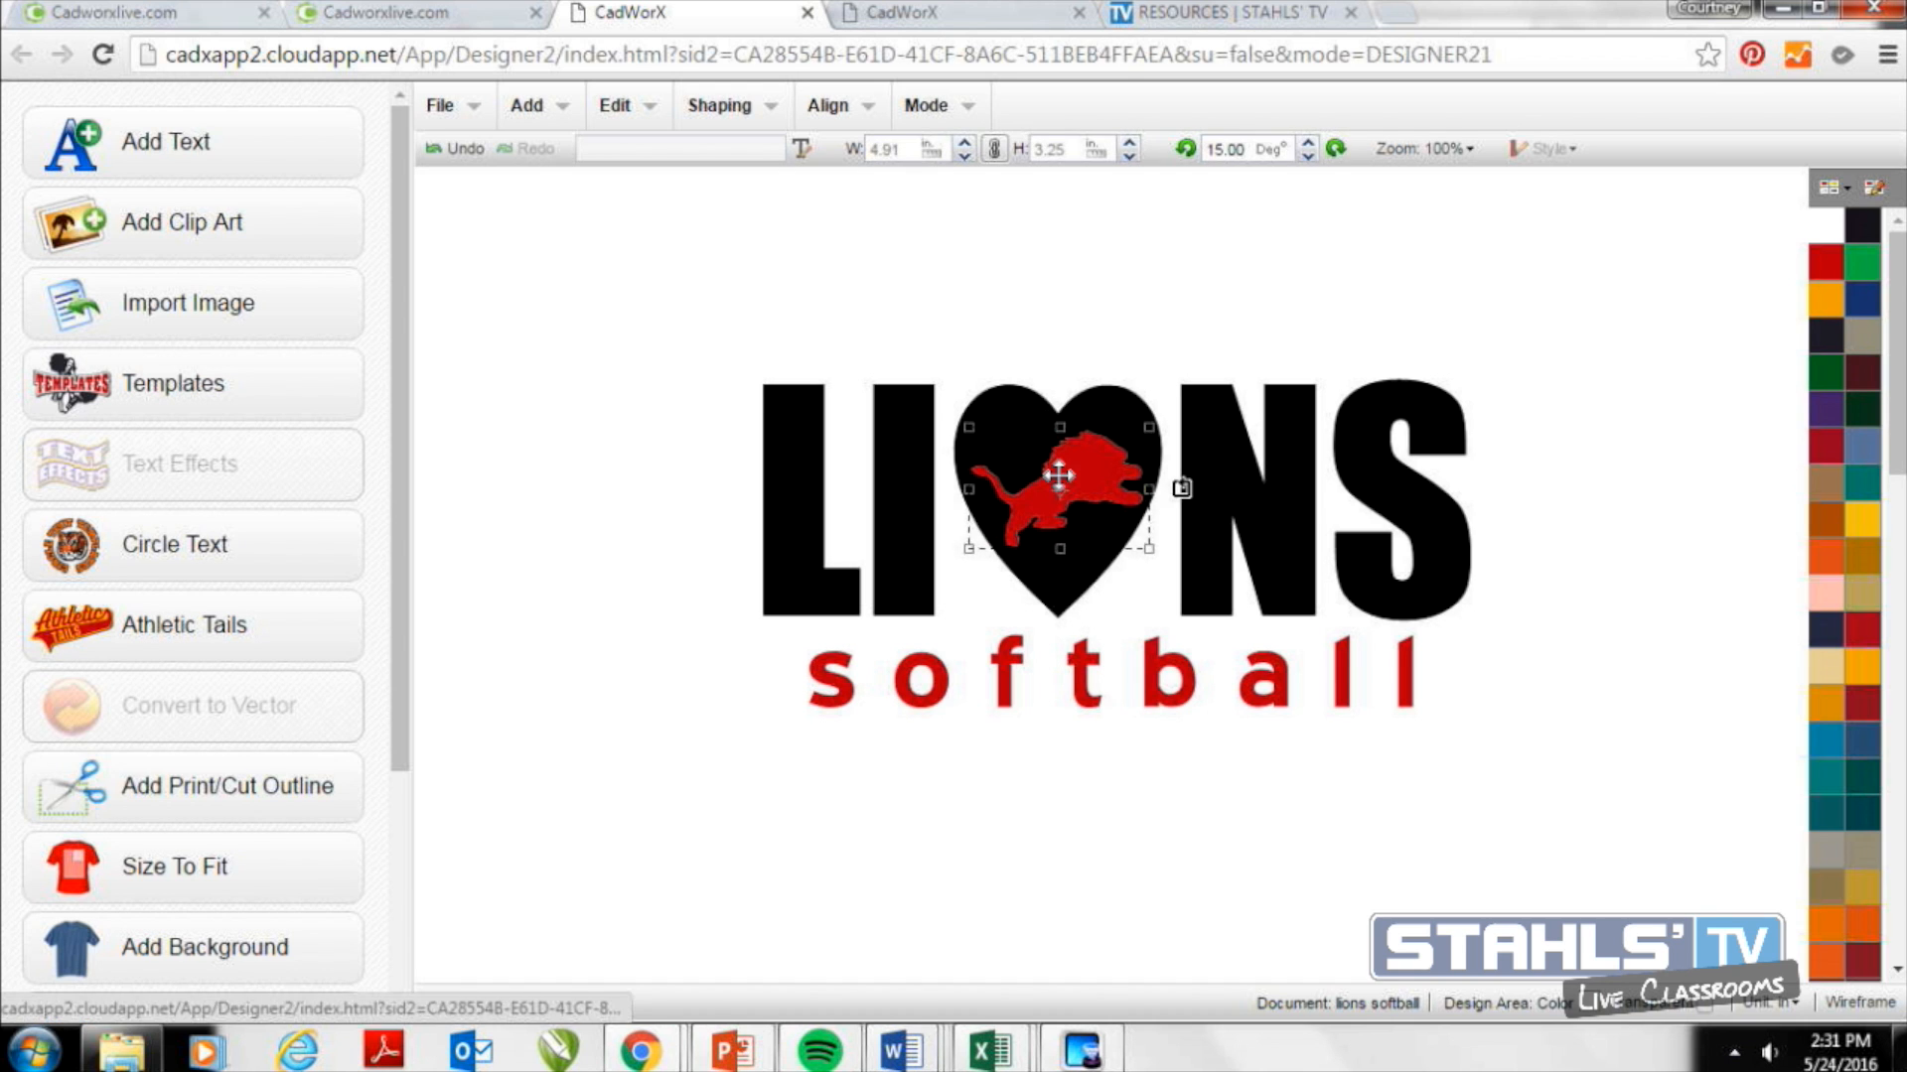
pyautogui.click(728, 106)
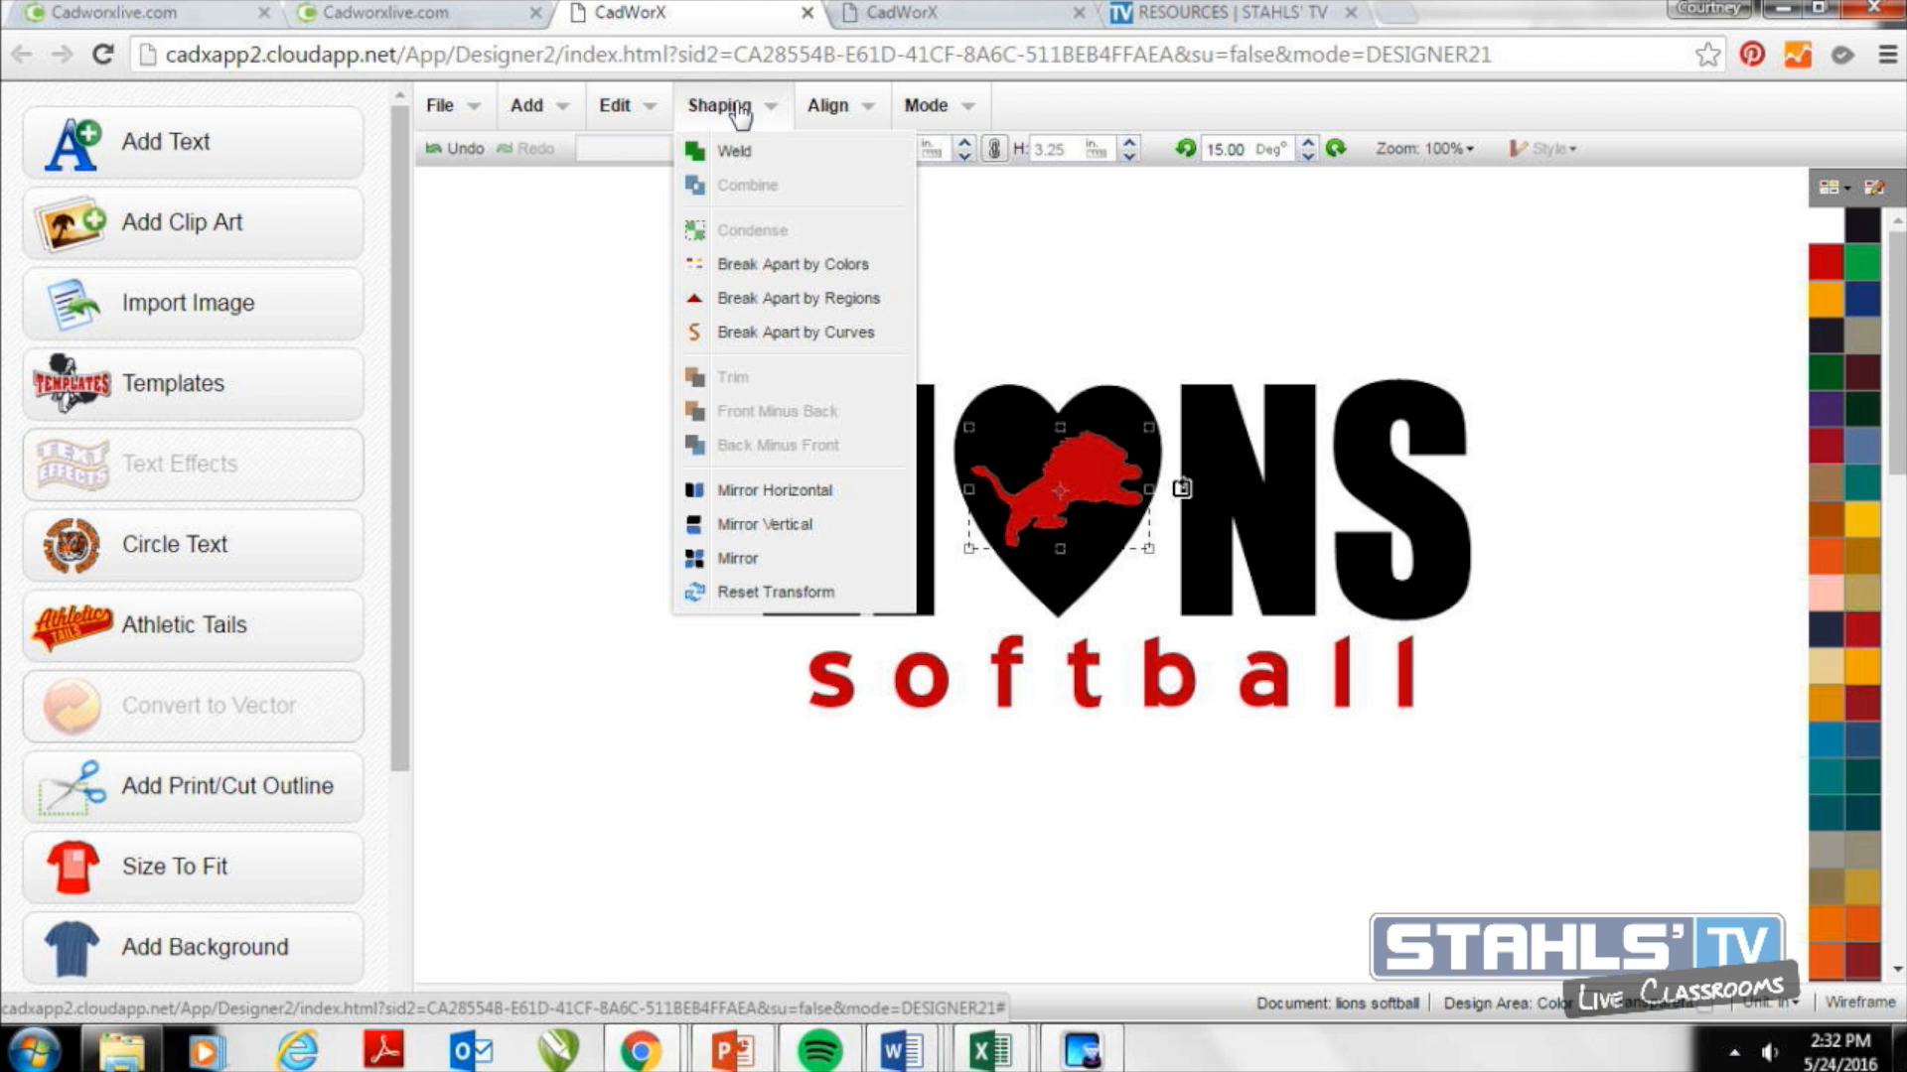
pyautogui.click(786, 264)
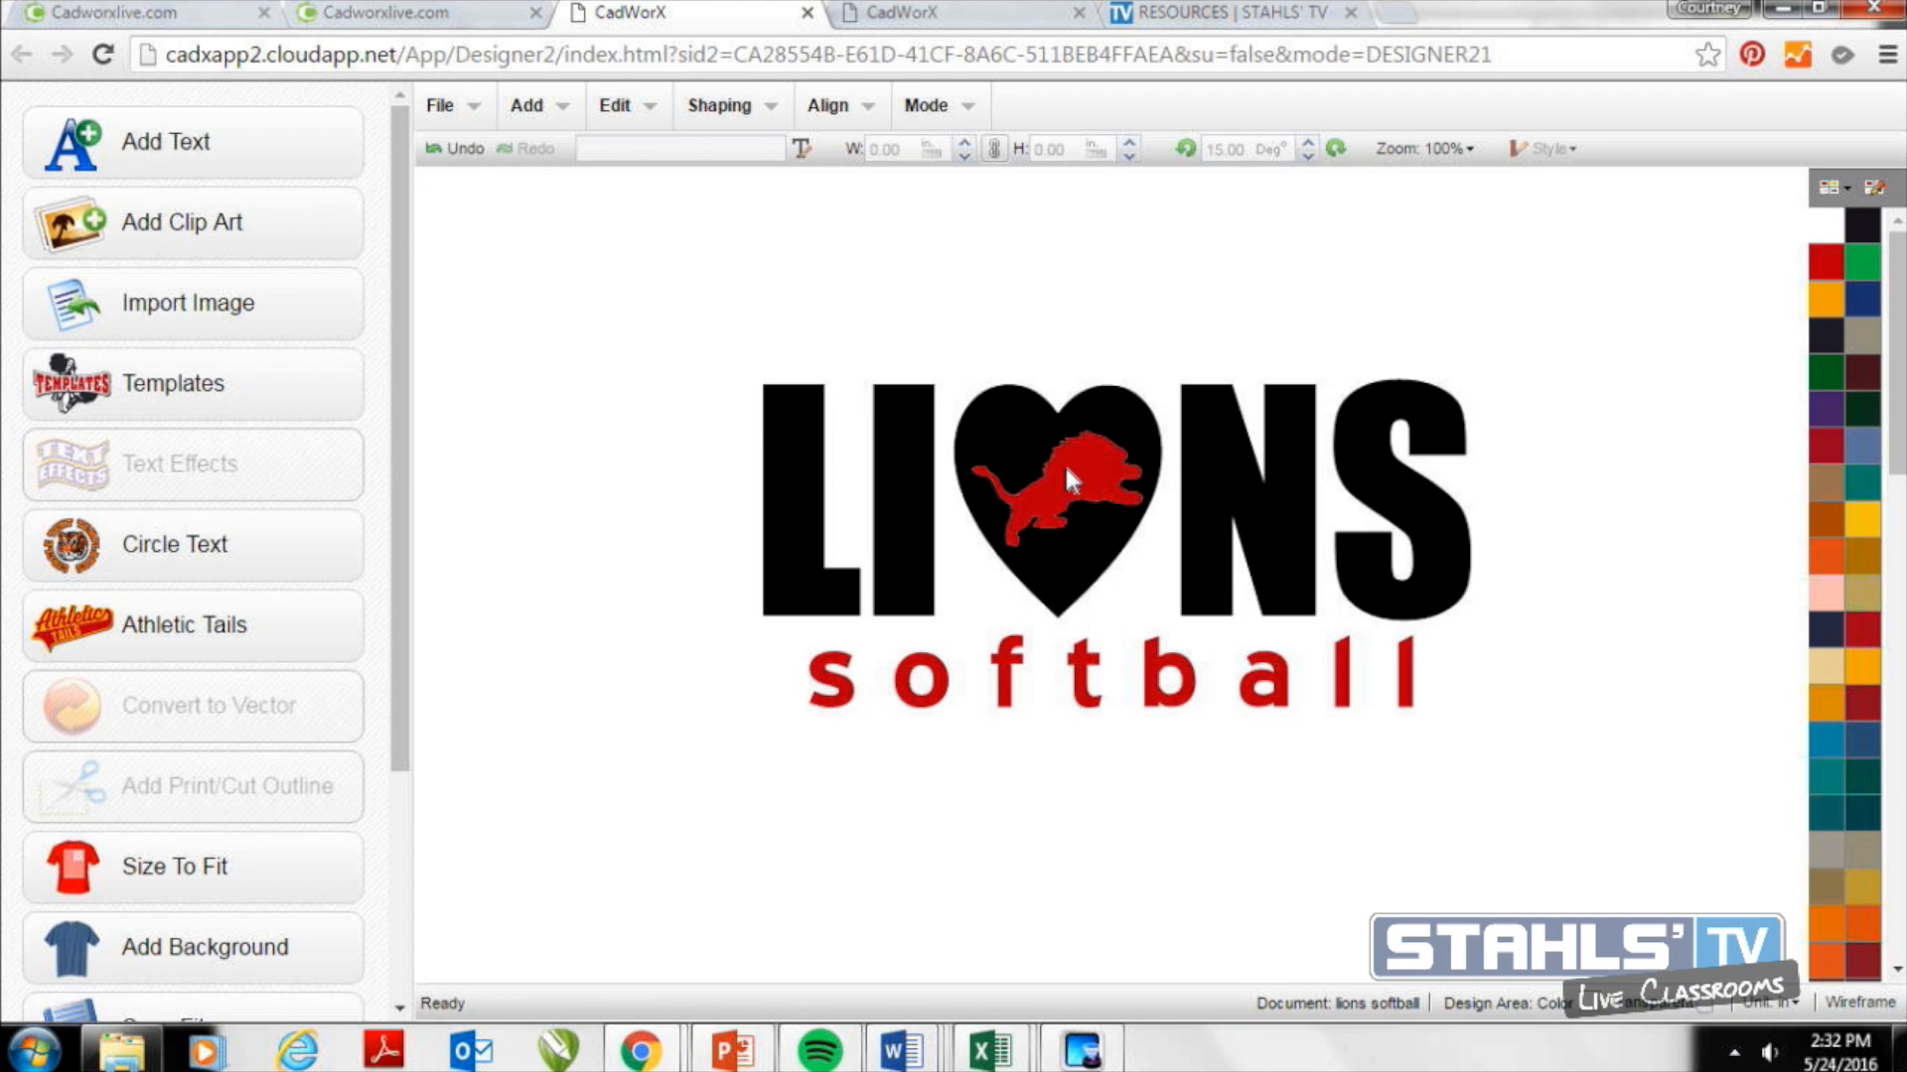
# Move the gray contour lion off the logo and combine the red lion with the LIONS lettering to cut it out of the heart.
pyautogui.moveTo(1074, 442); pyautogui.dragTo(661, 325)
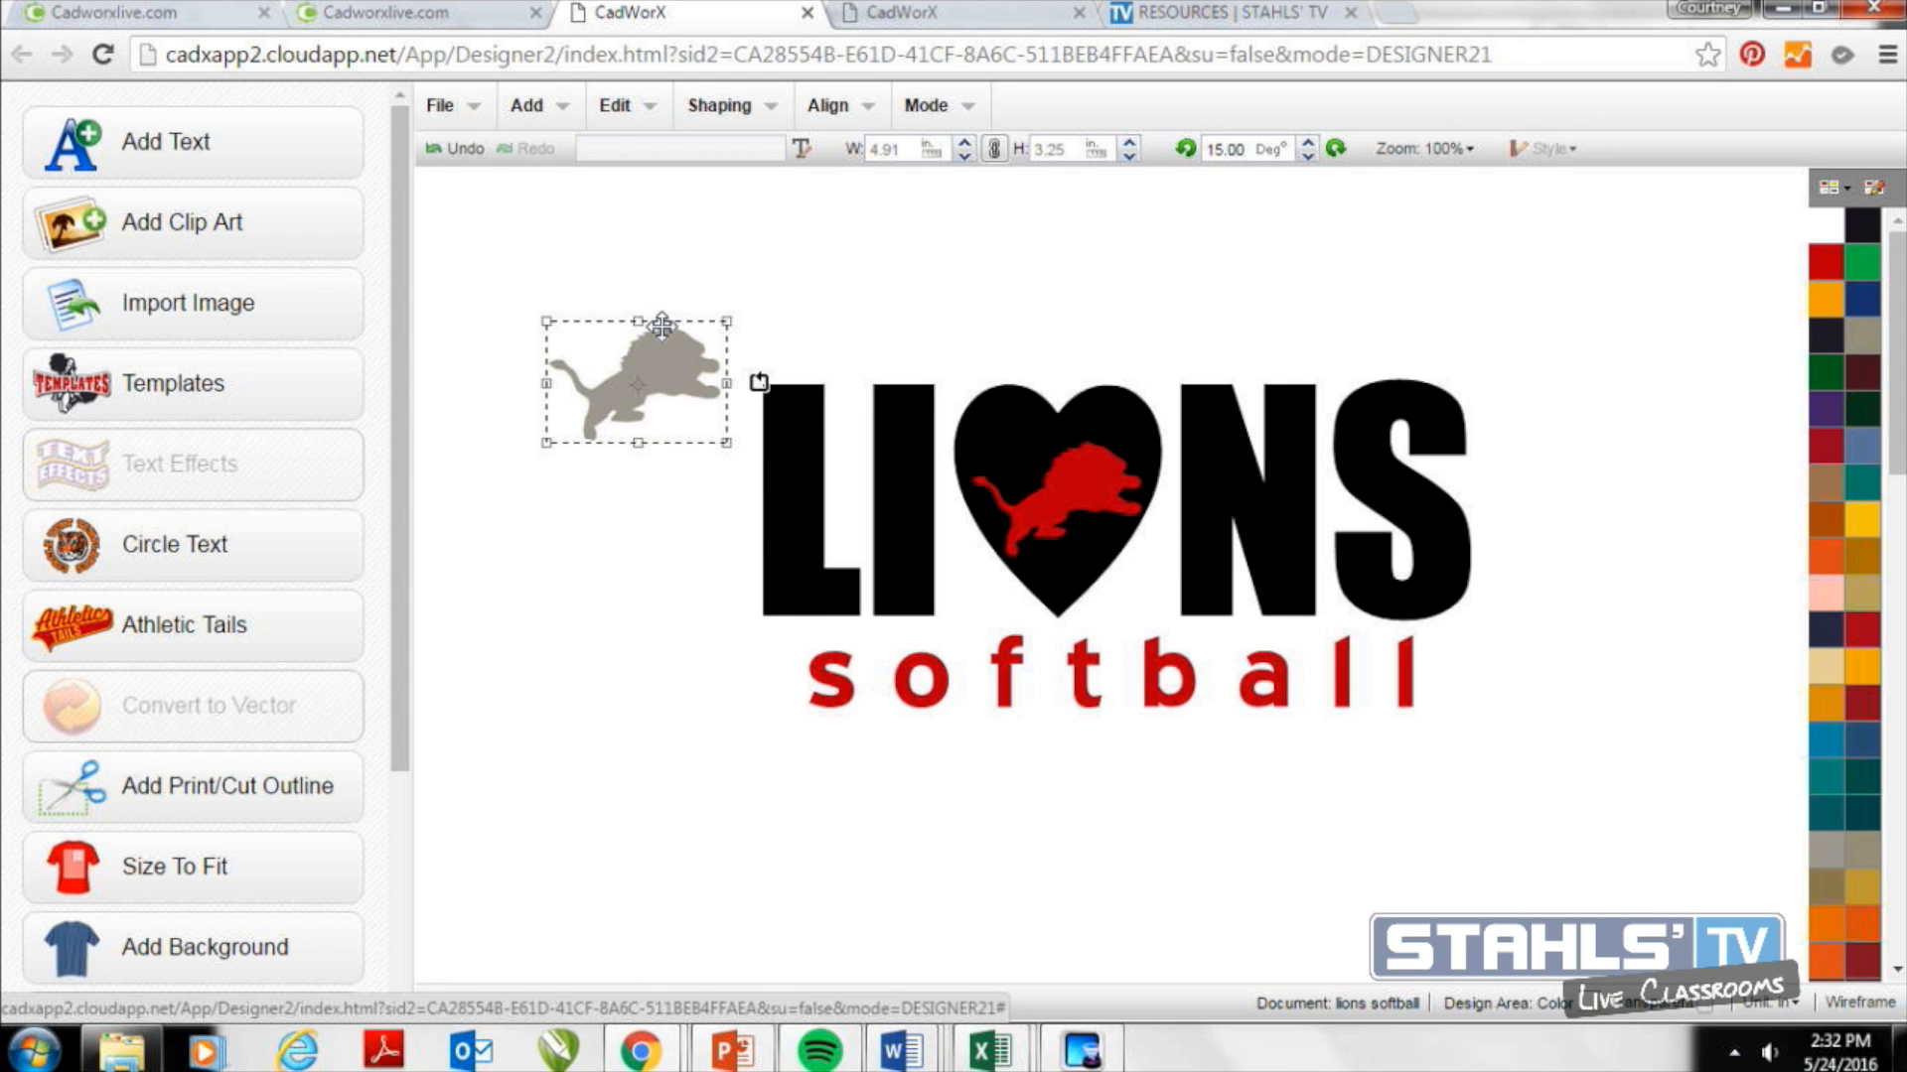
pyautogui.click(1077, 461)
pyautogui.moveTo(1077, 461); pyautogui.dragTo(1081, 456)
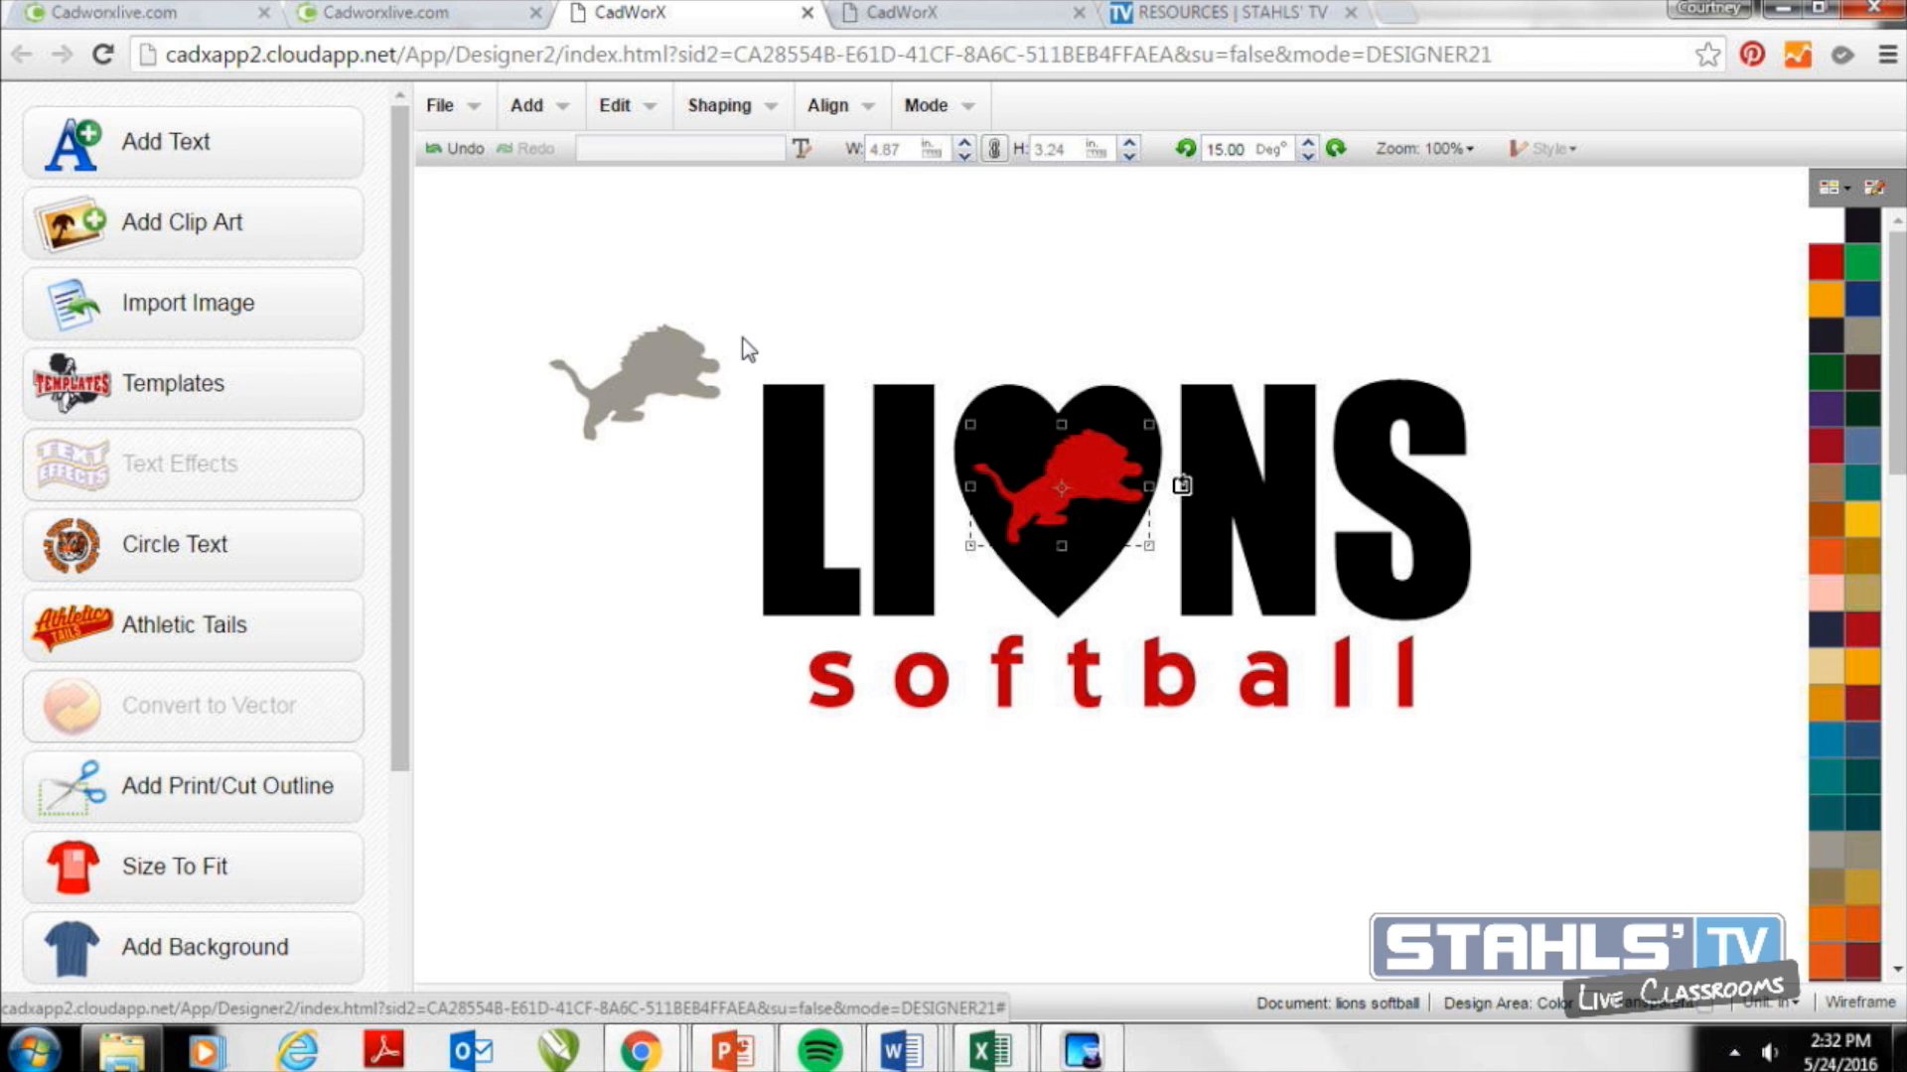
pyautogui.moveTo(740, 330); pyautogui.dragTo(1527, 654)
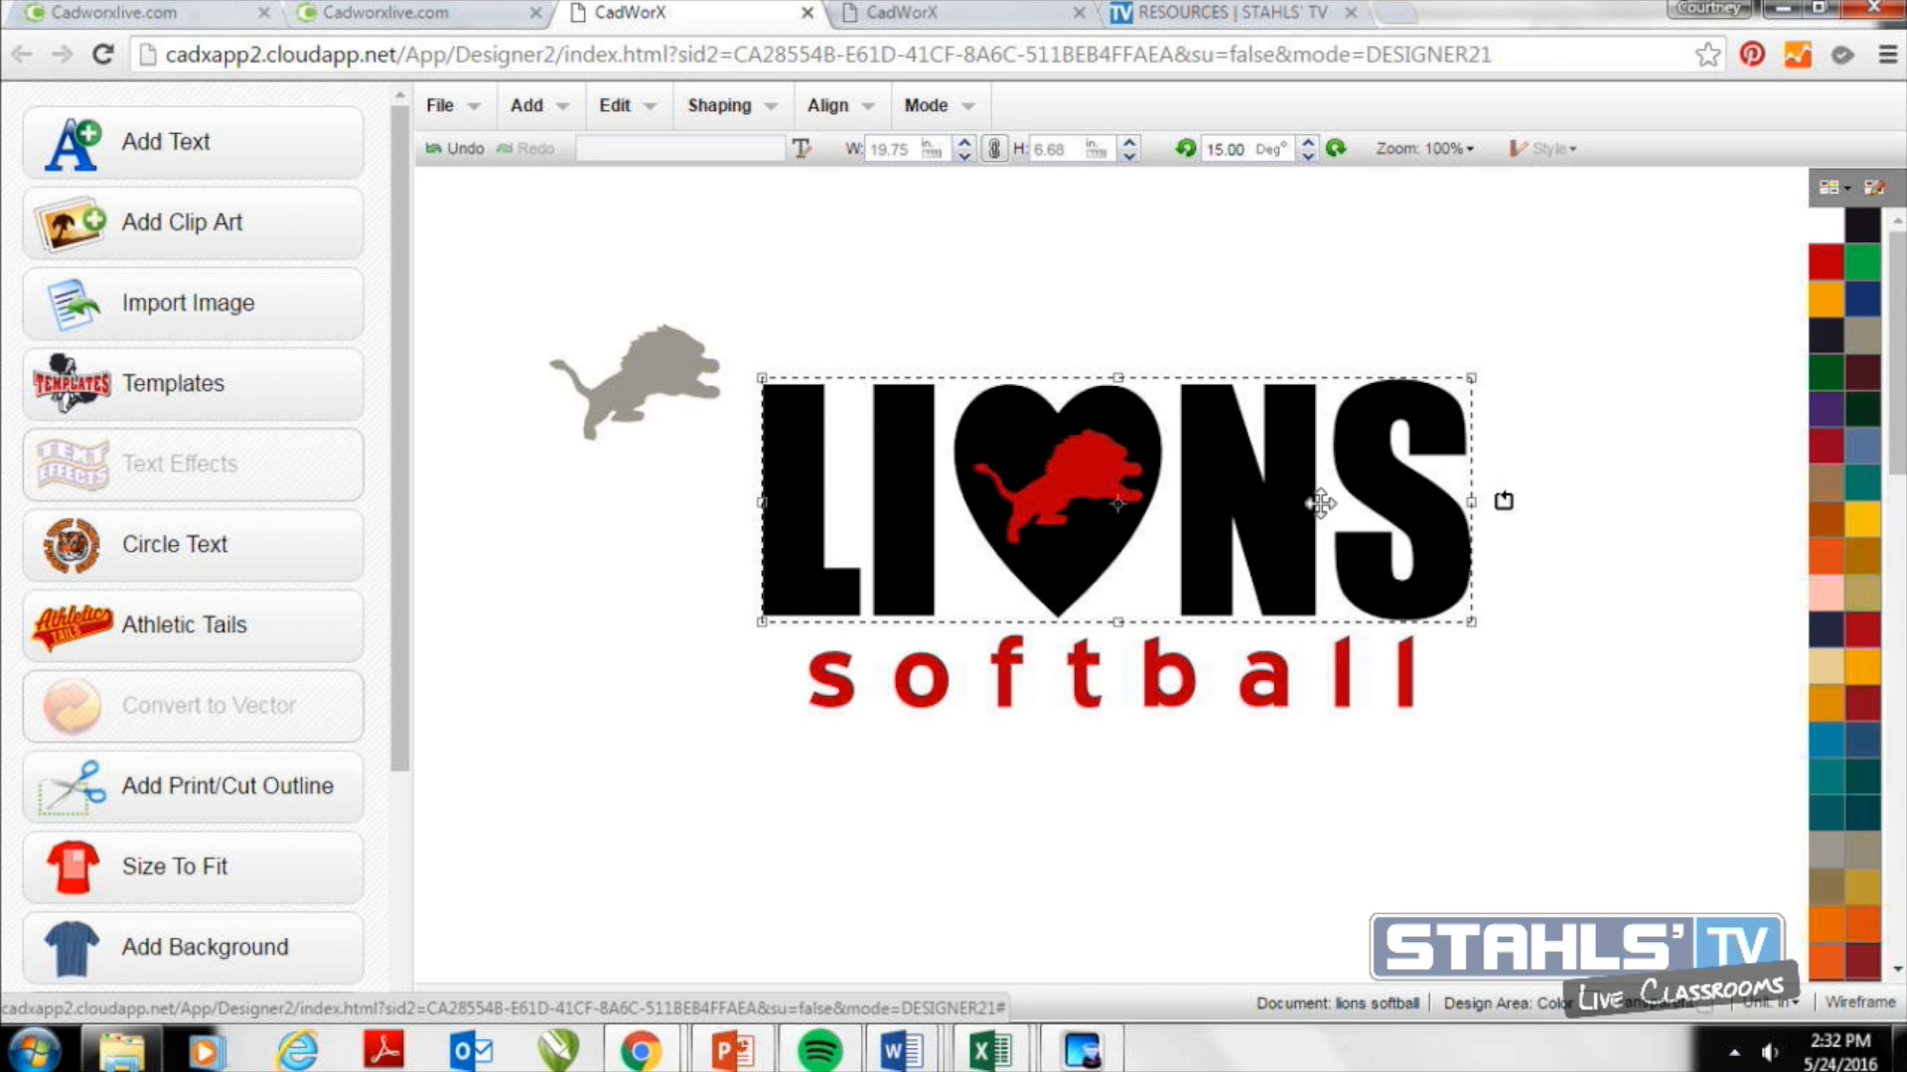
pyautogui.click(716, 105)
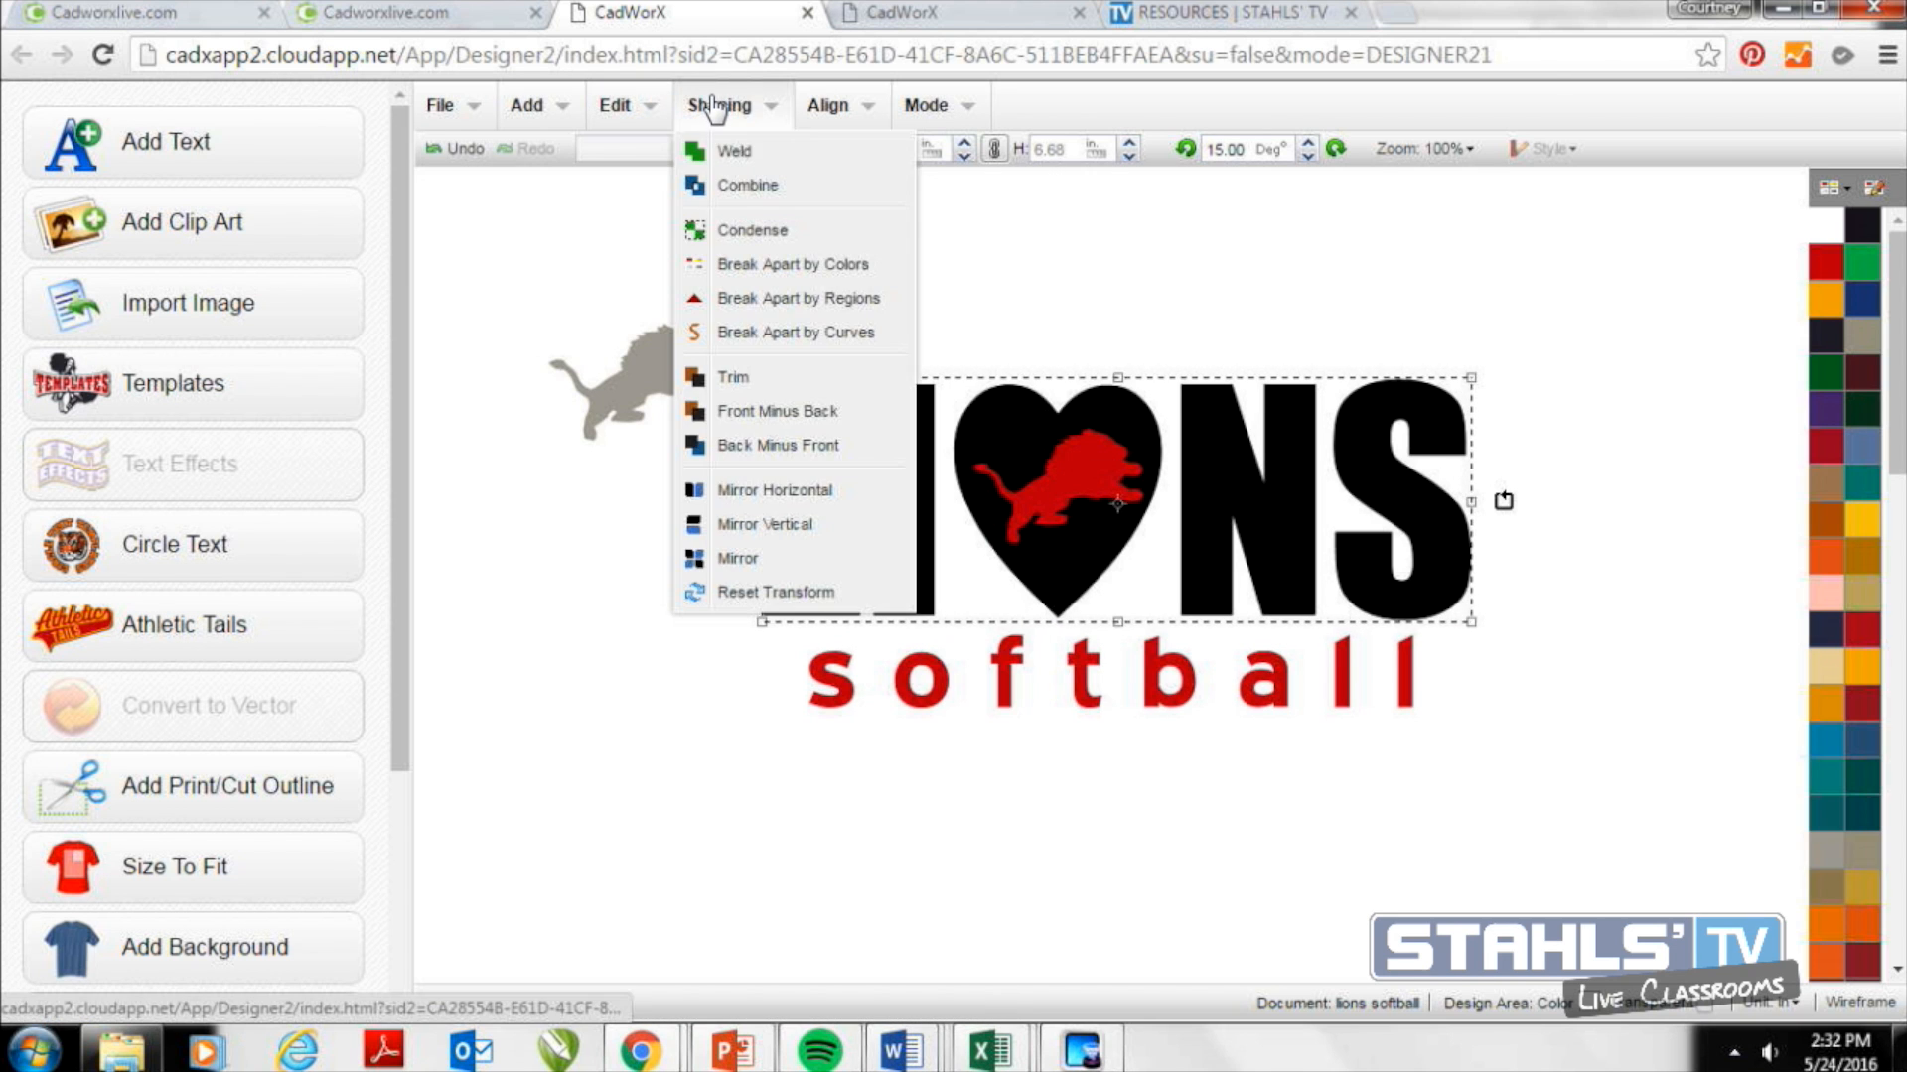
pyautogui.click(758, 190)
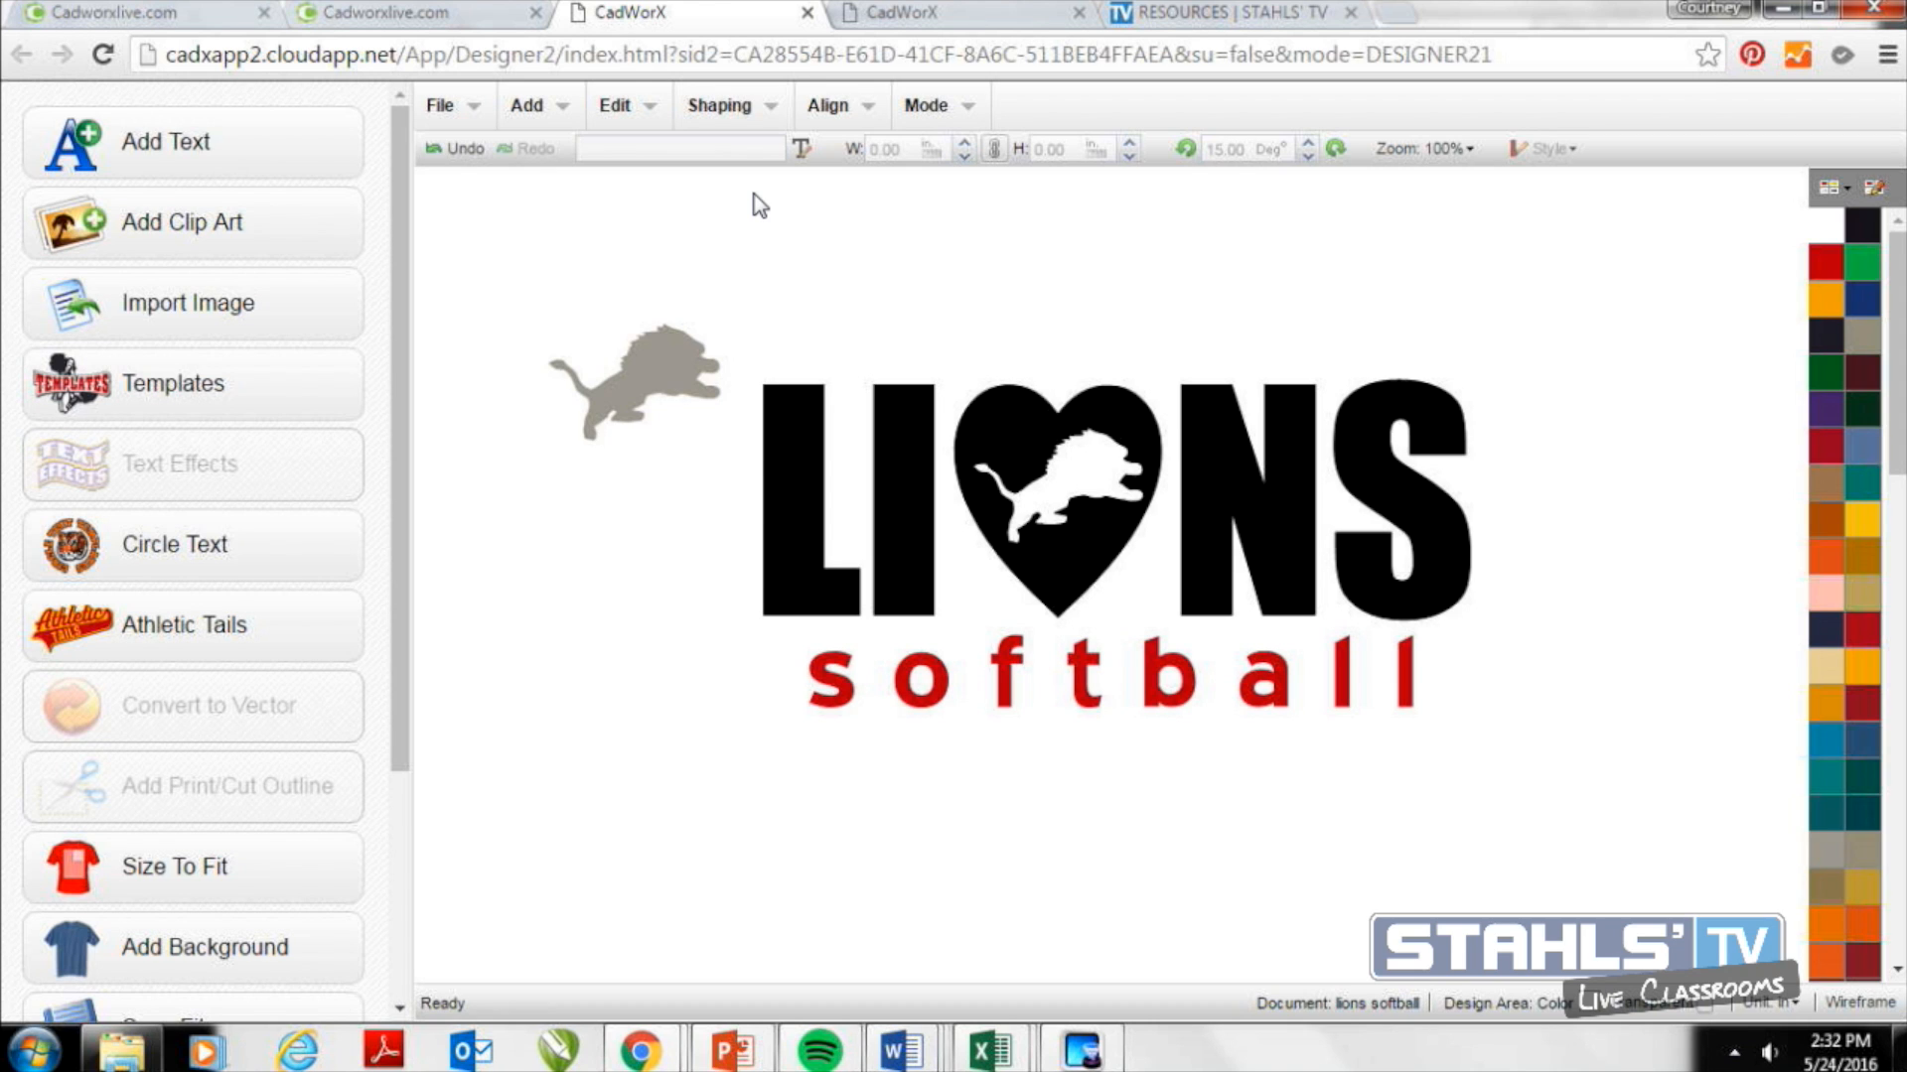
# Place the gray lion over the cut-out in the heart and recolor it red.
pyautogui.moveTo(662, 343); pyautogui.dragTo(1084, 445)
pyautogui.click(1825, 262)
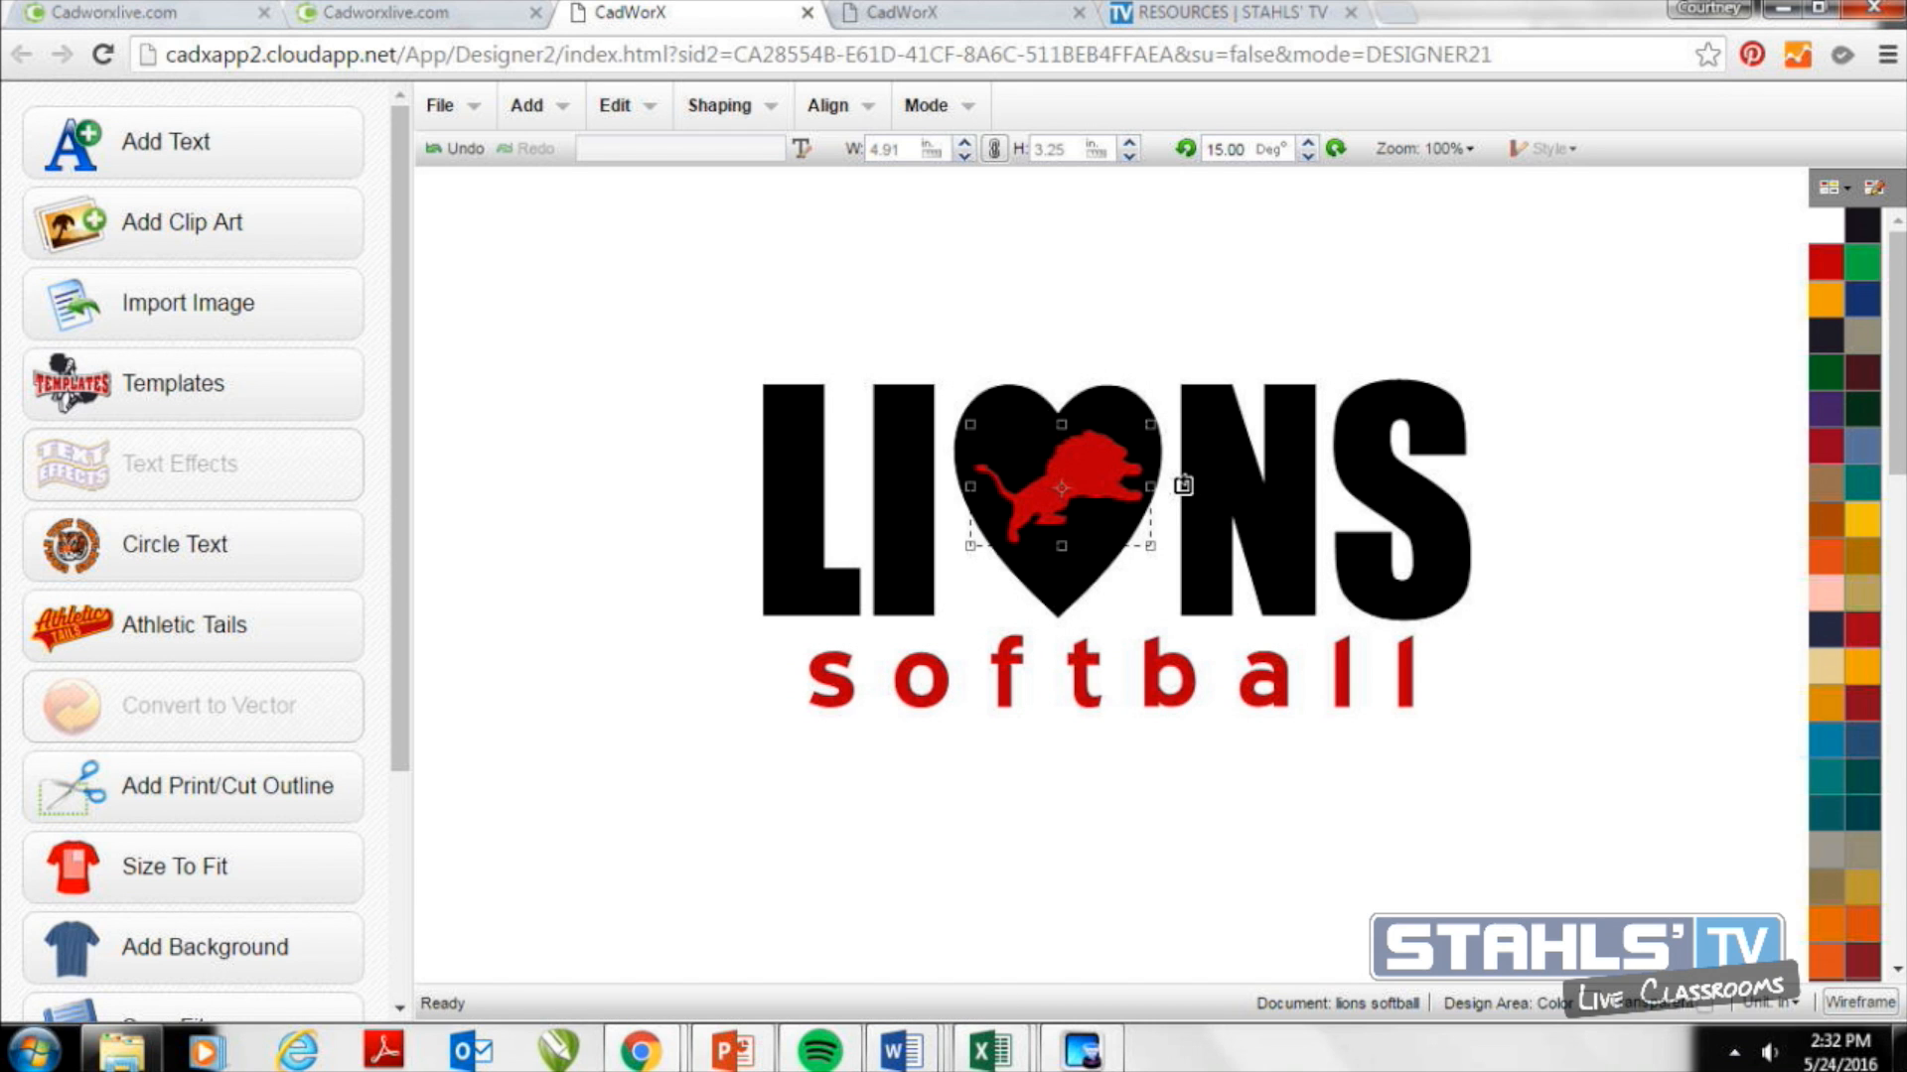
# Inspect the lion cut-out in wireframe and full color with the LIONS lettering shifted upward, and undo the shift.
pyautogui.click(1859, 1003)
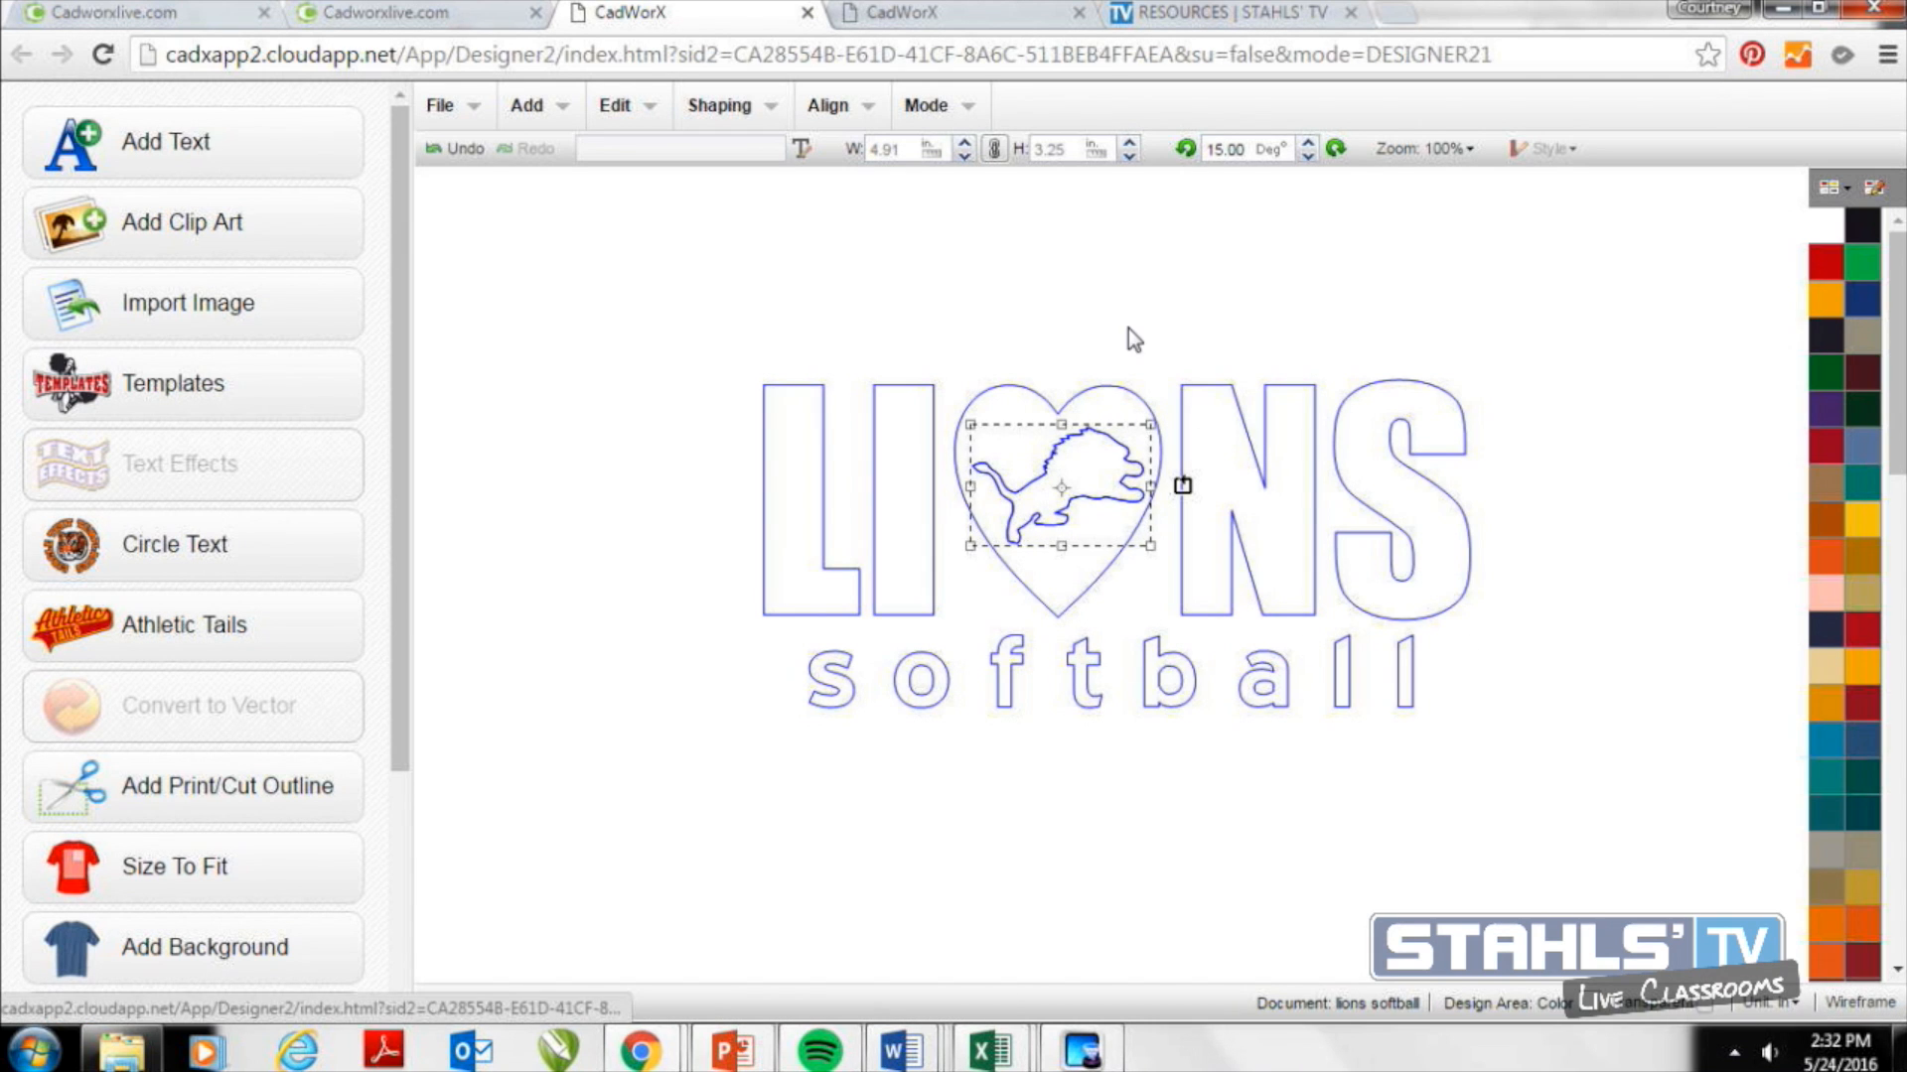
pyautogui.click(1107, 449)
pyautogui.moveTo(1083, 486); pyautogui.dragTo(1082, 333)
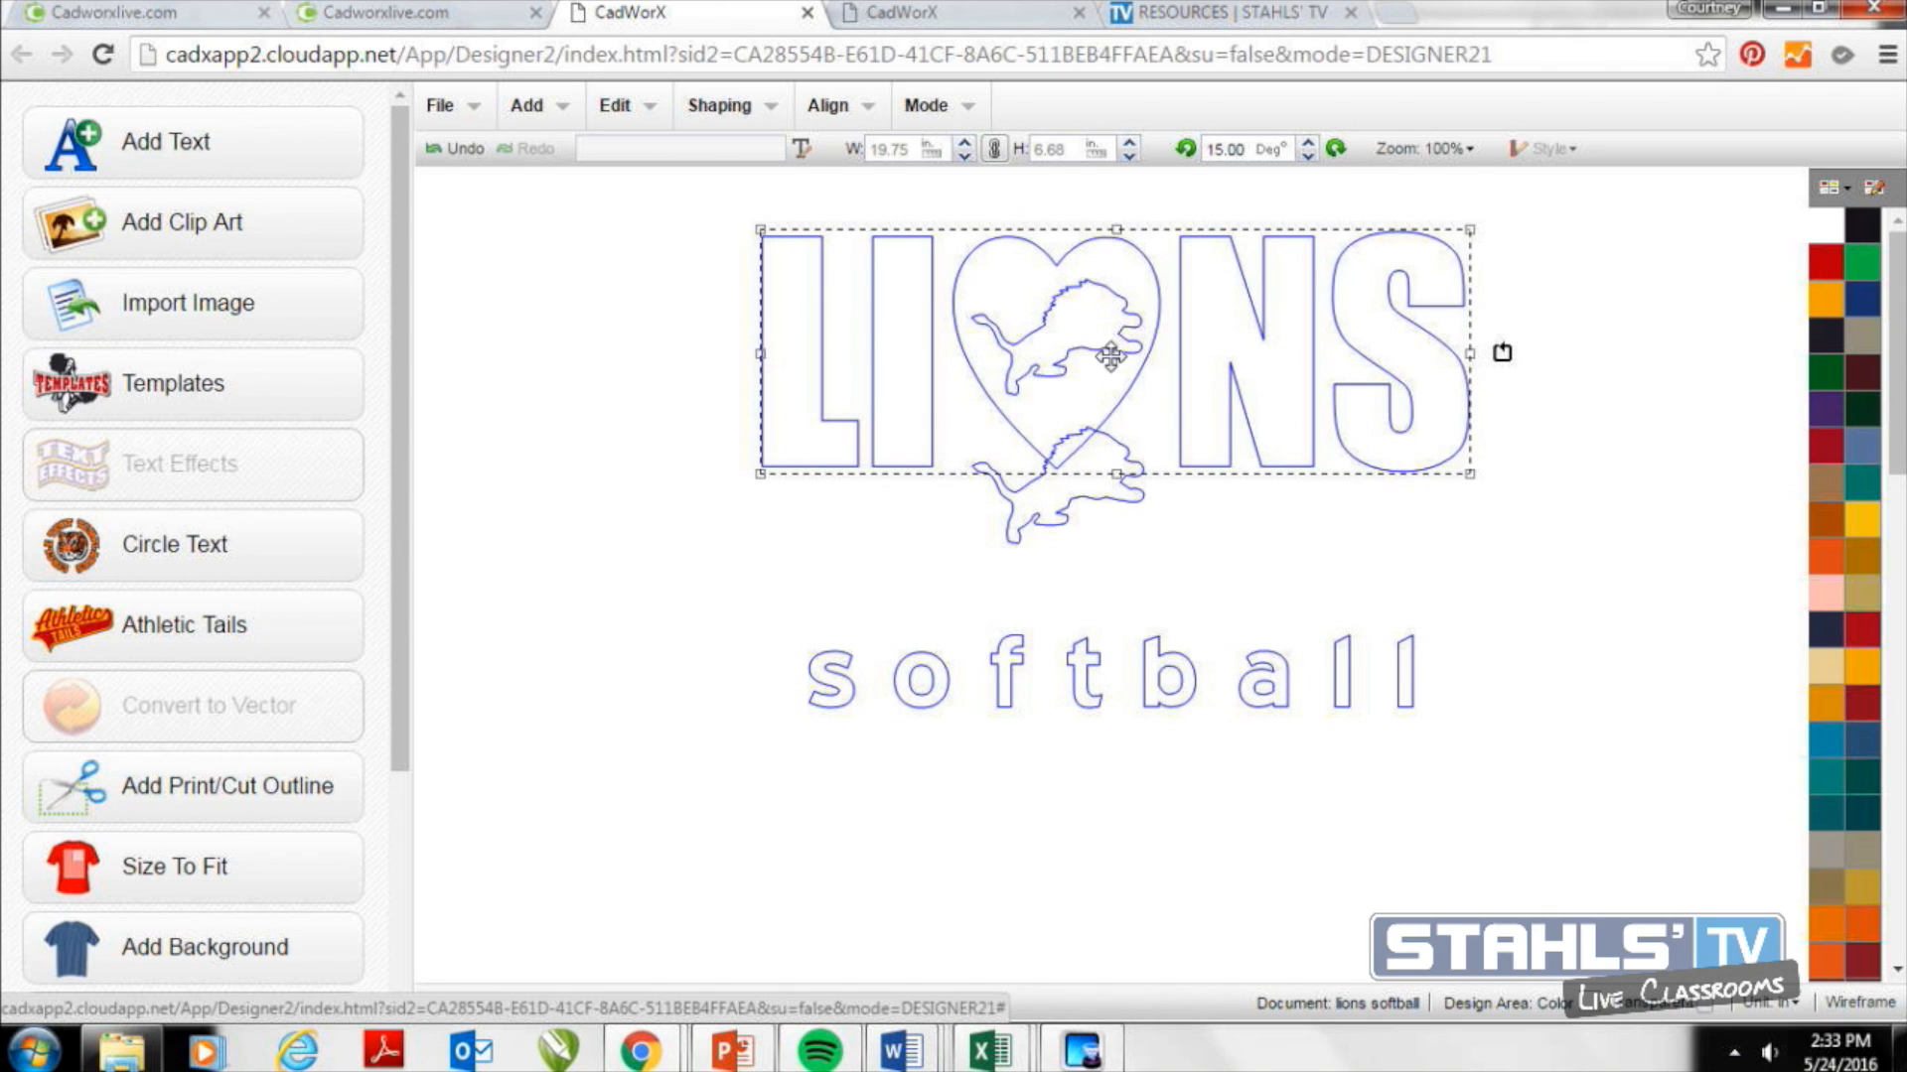
pyautogui.click(1861, 1003)
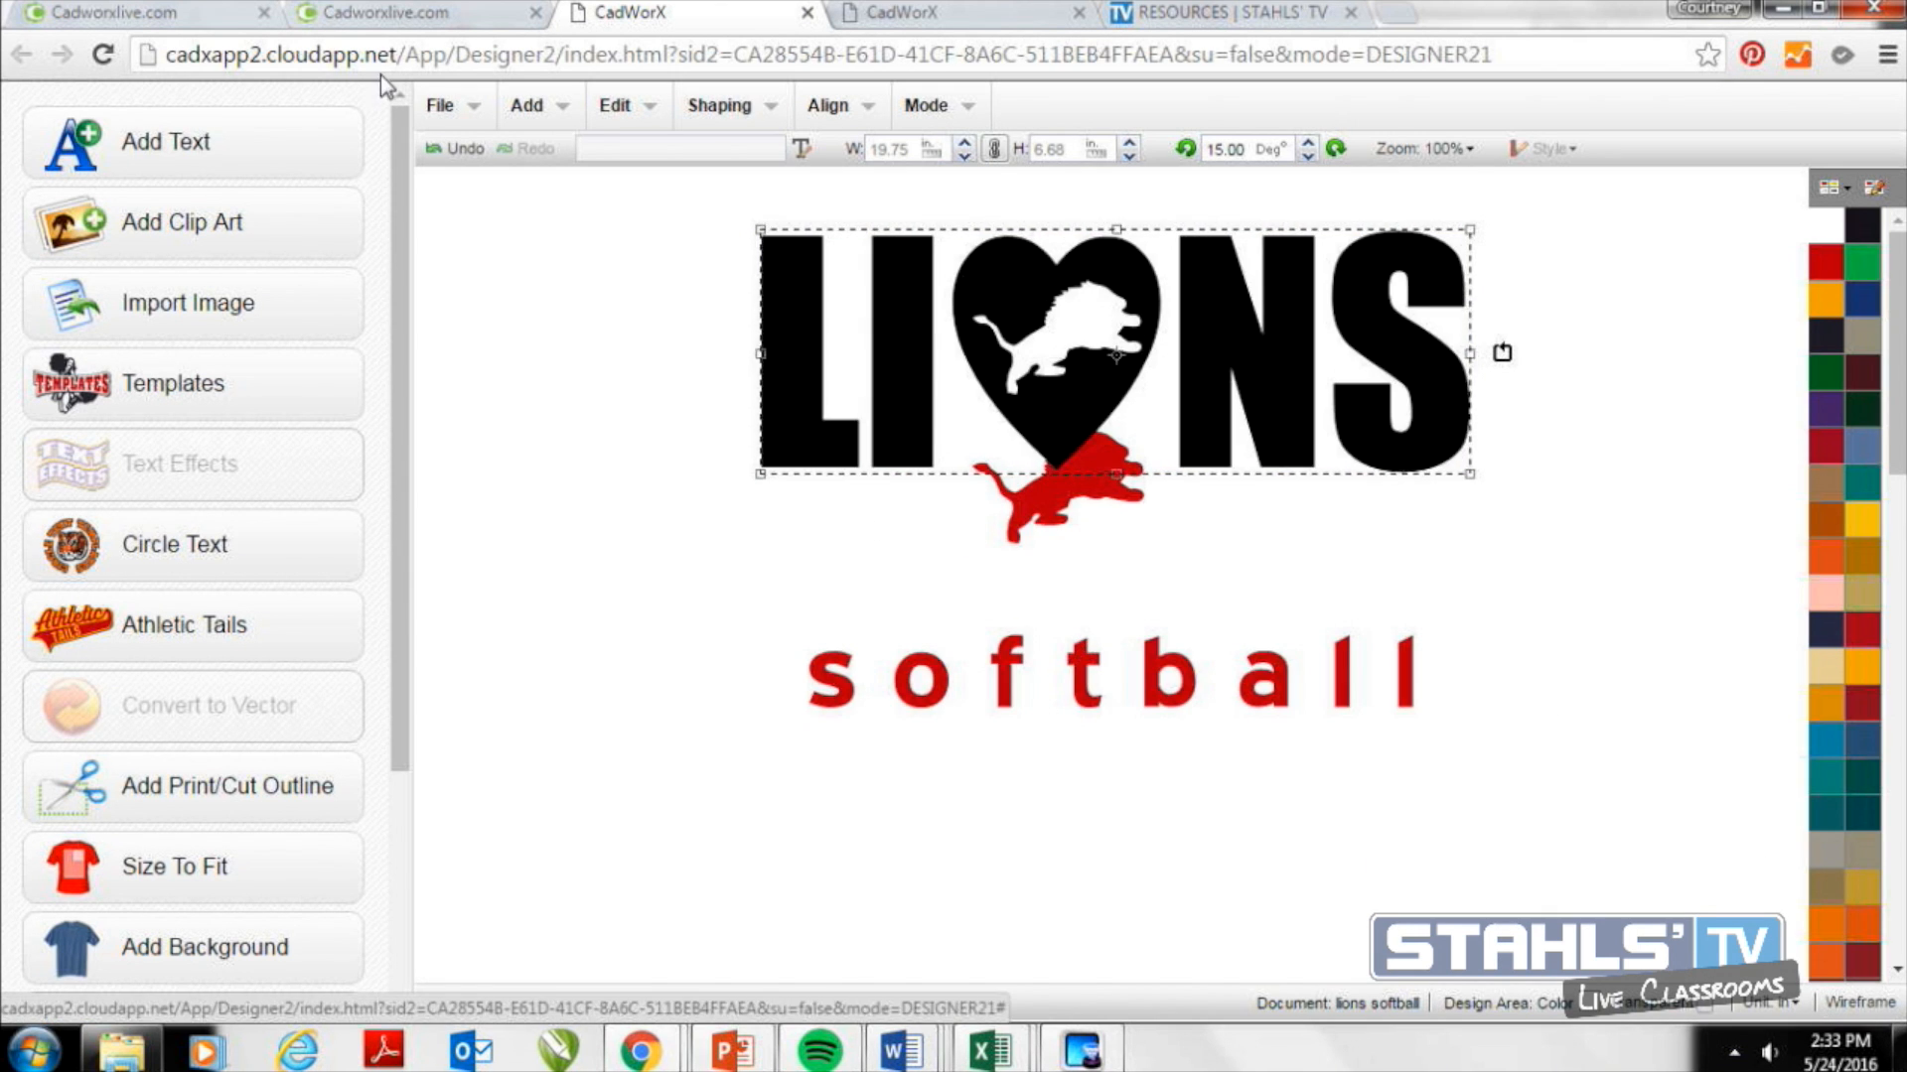
pyautogui.click(448, 148)
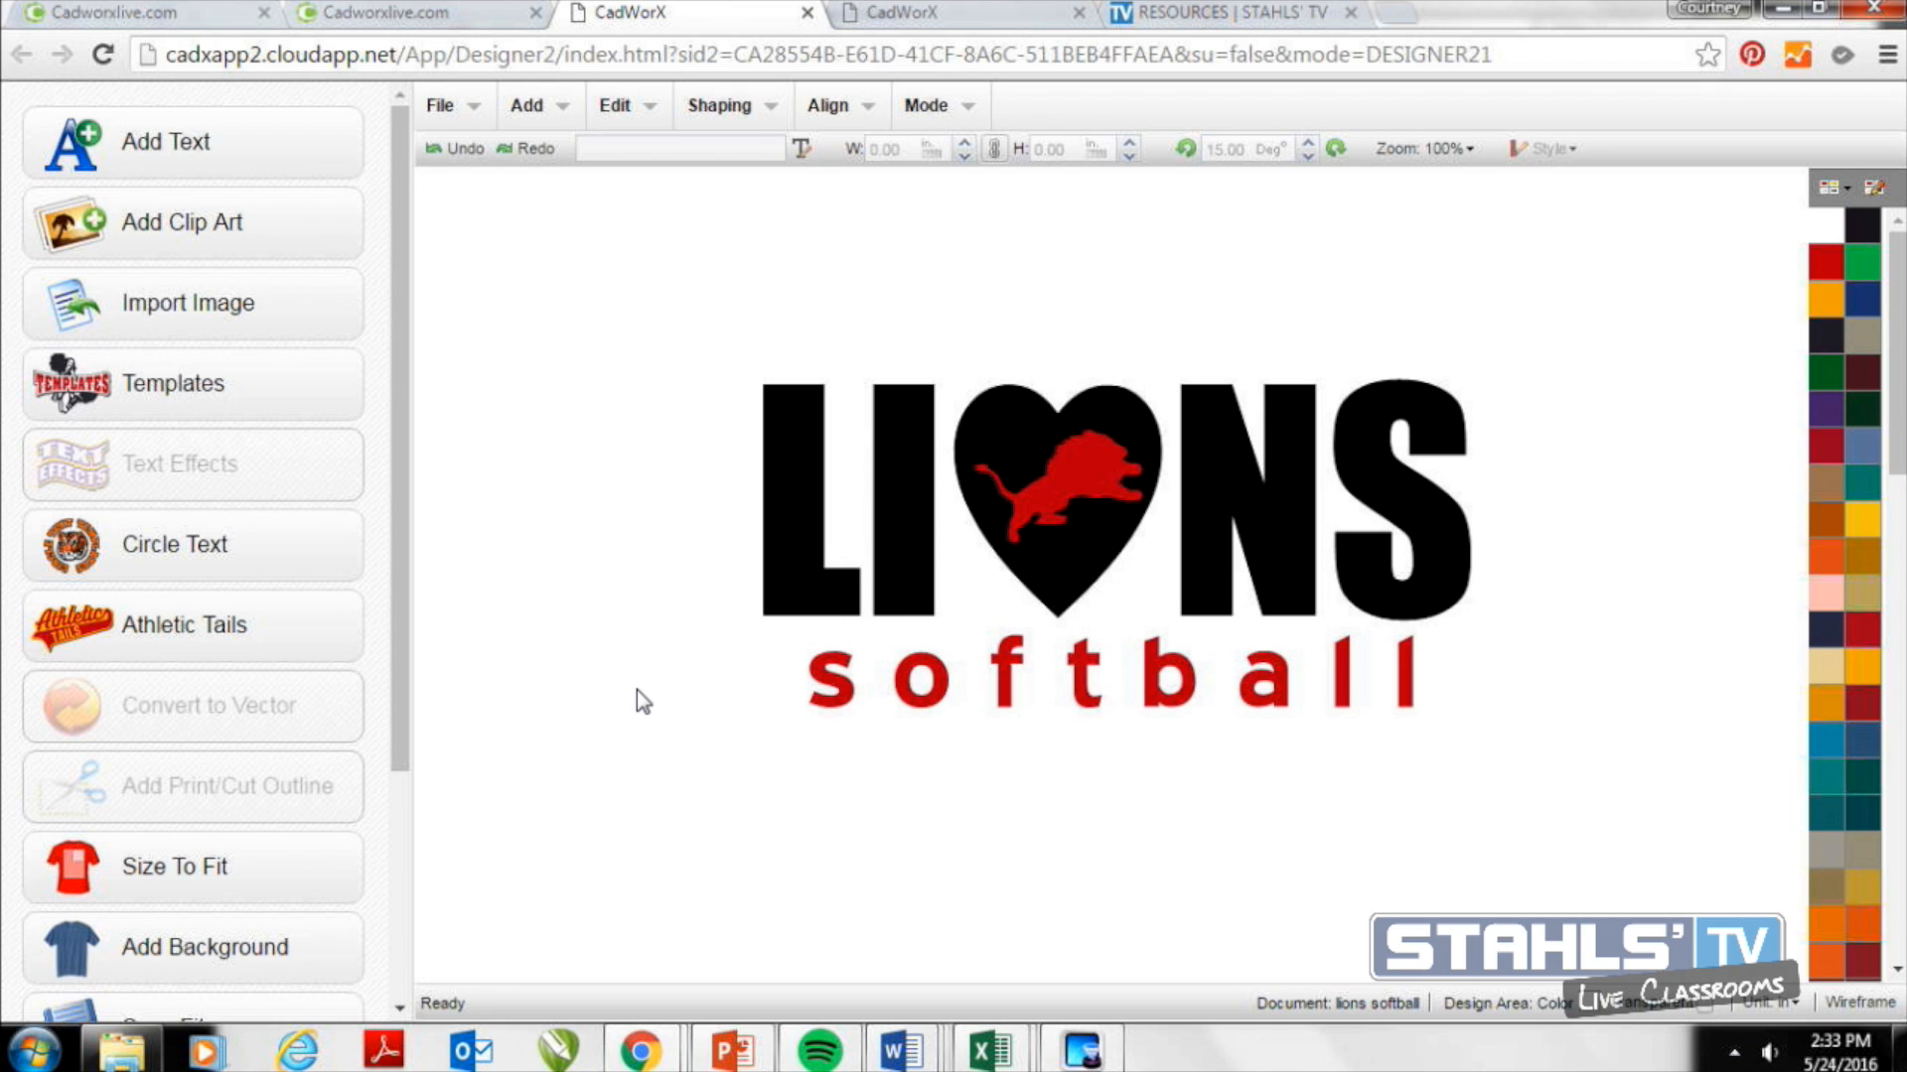
# Open the saved ilove dance design and delete all of its artwork.
pyautogui.click(442, 106)
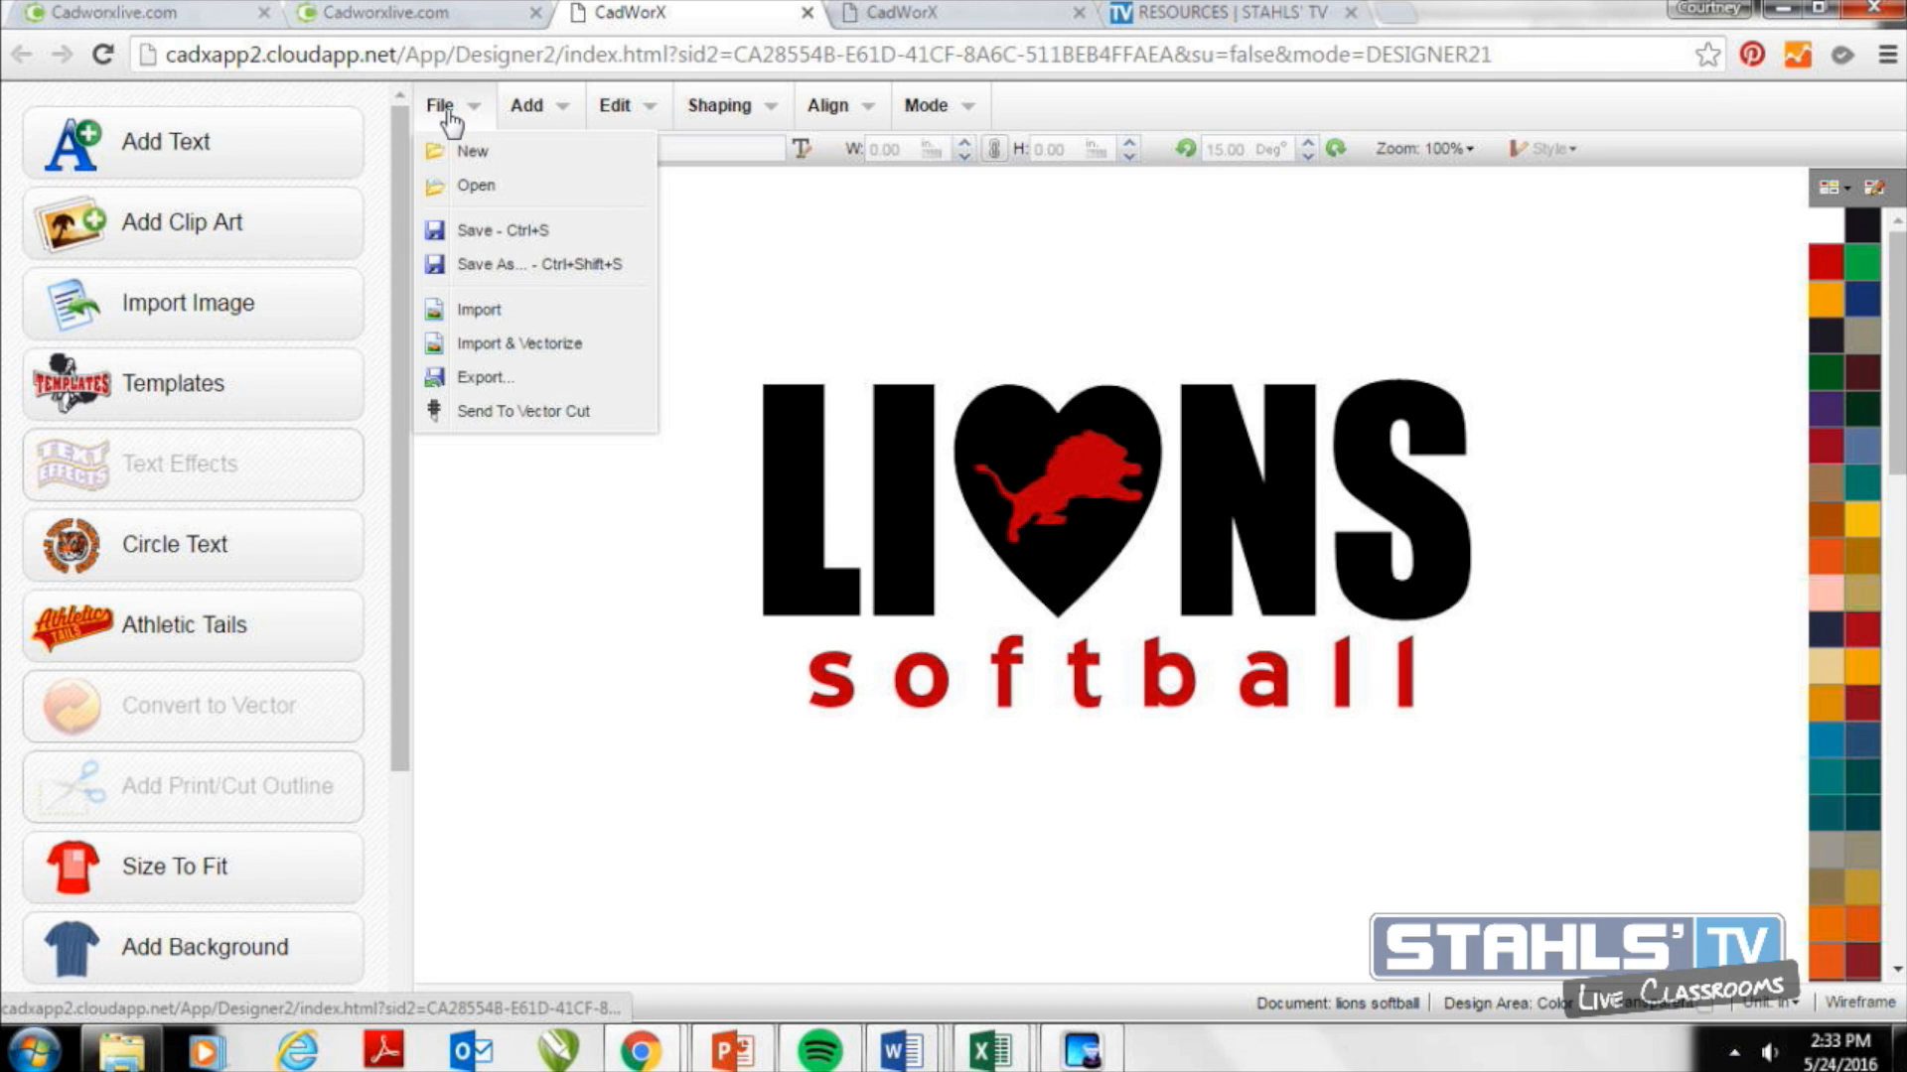
pyautogui.click(469, 185)
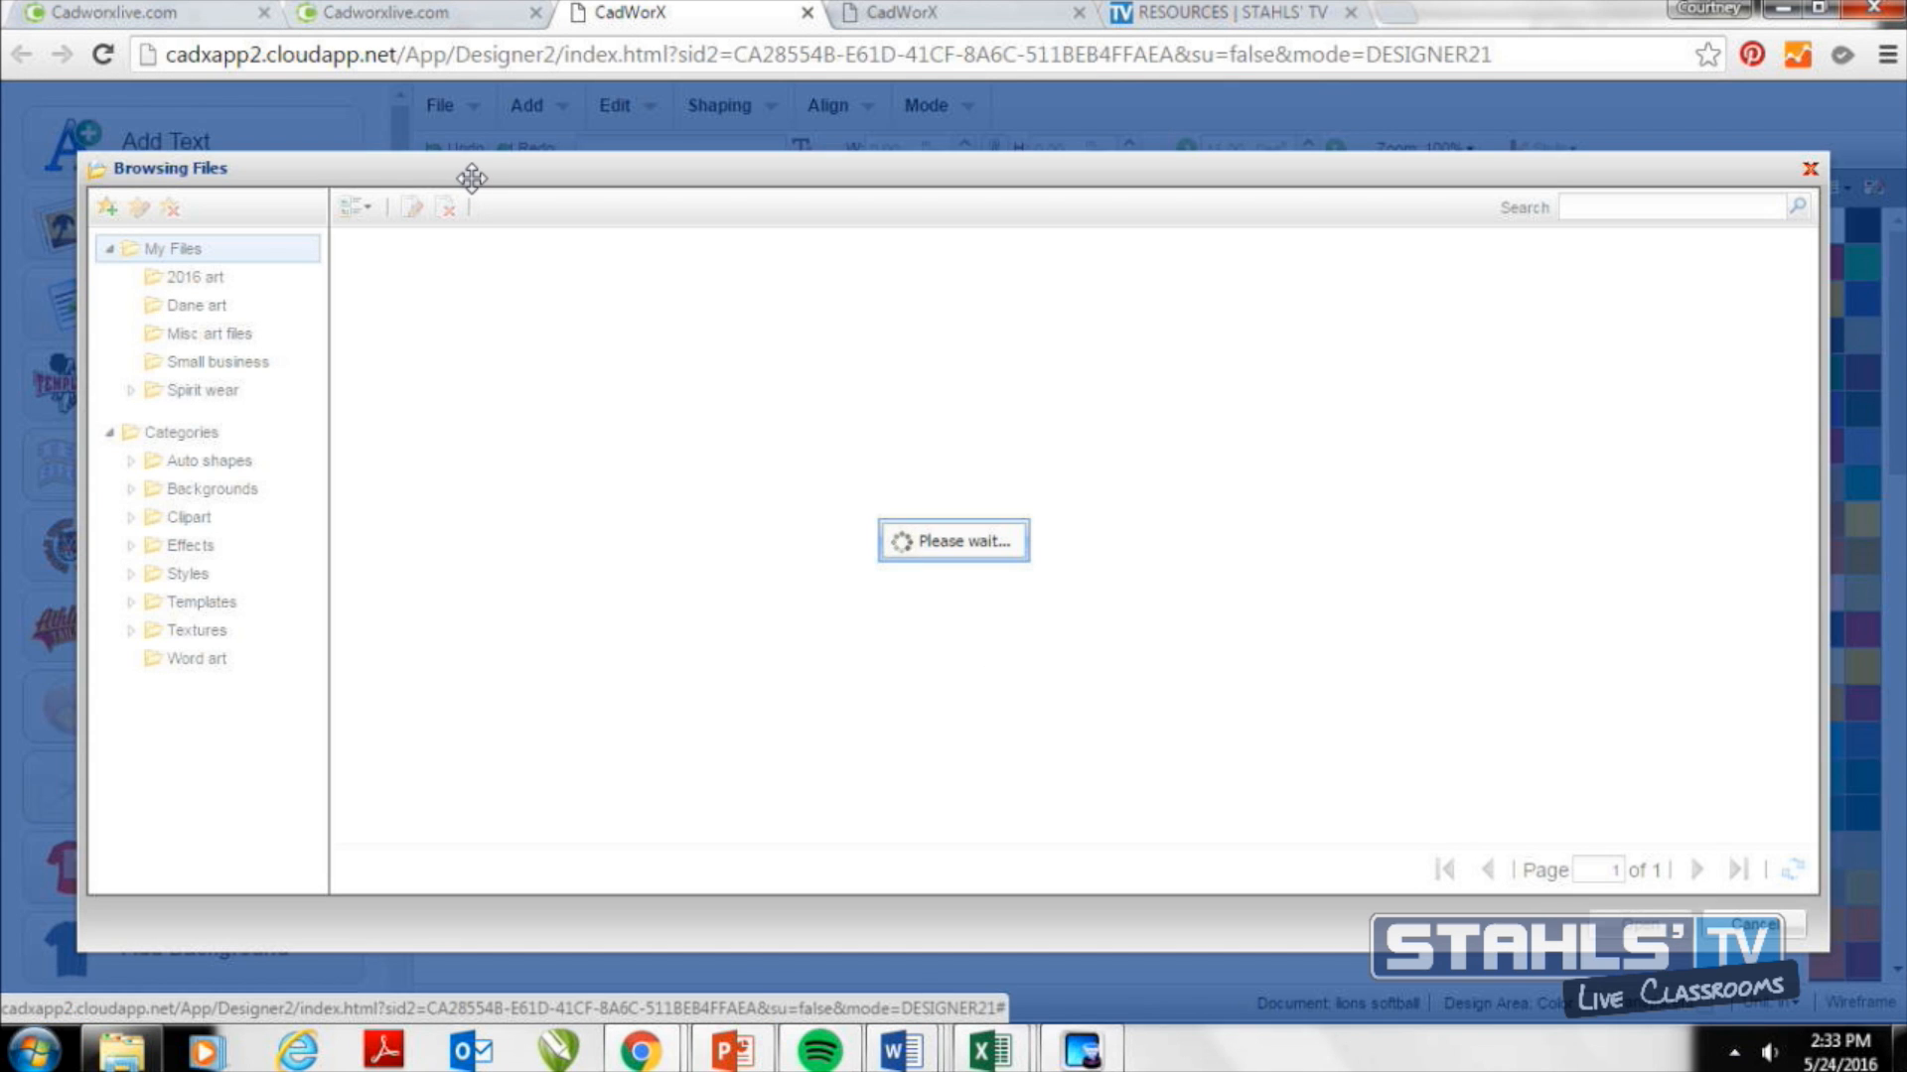
pyautogui.doubleClick(1014, 359)
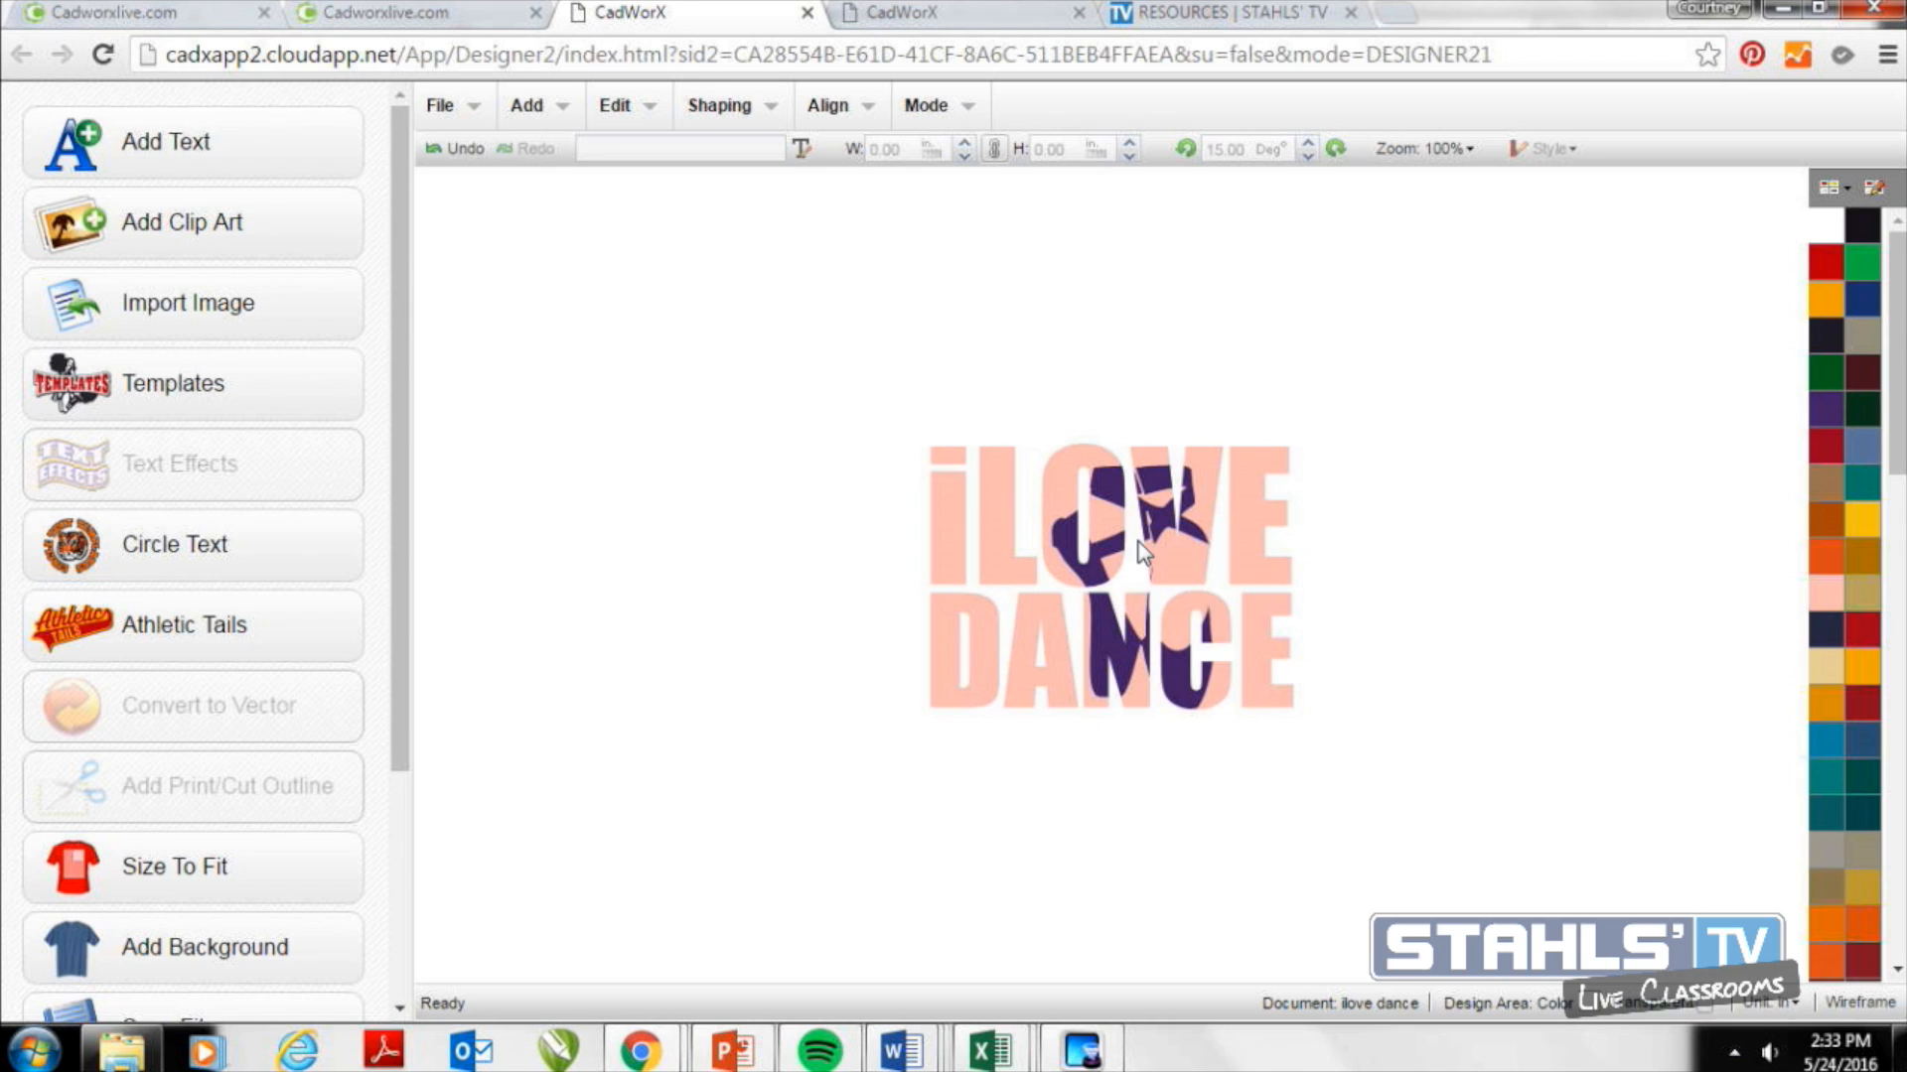
pyautogui.moveTo(868, 381); pyautogui.dragTo(1358, 762)
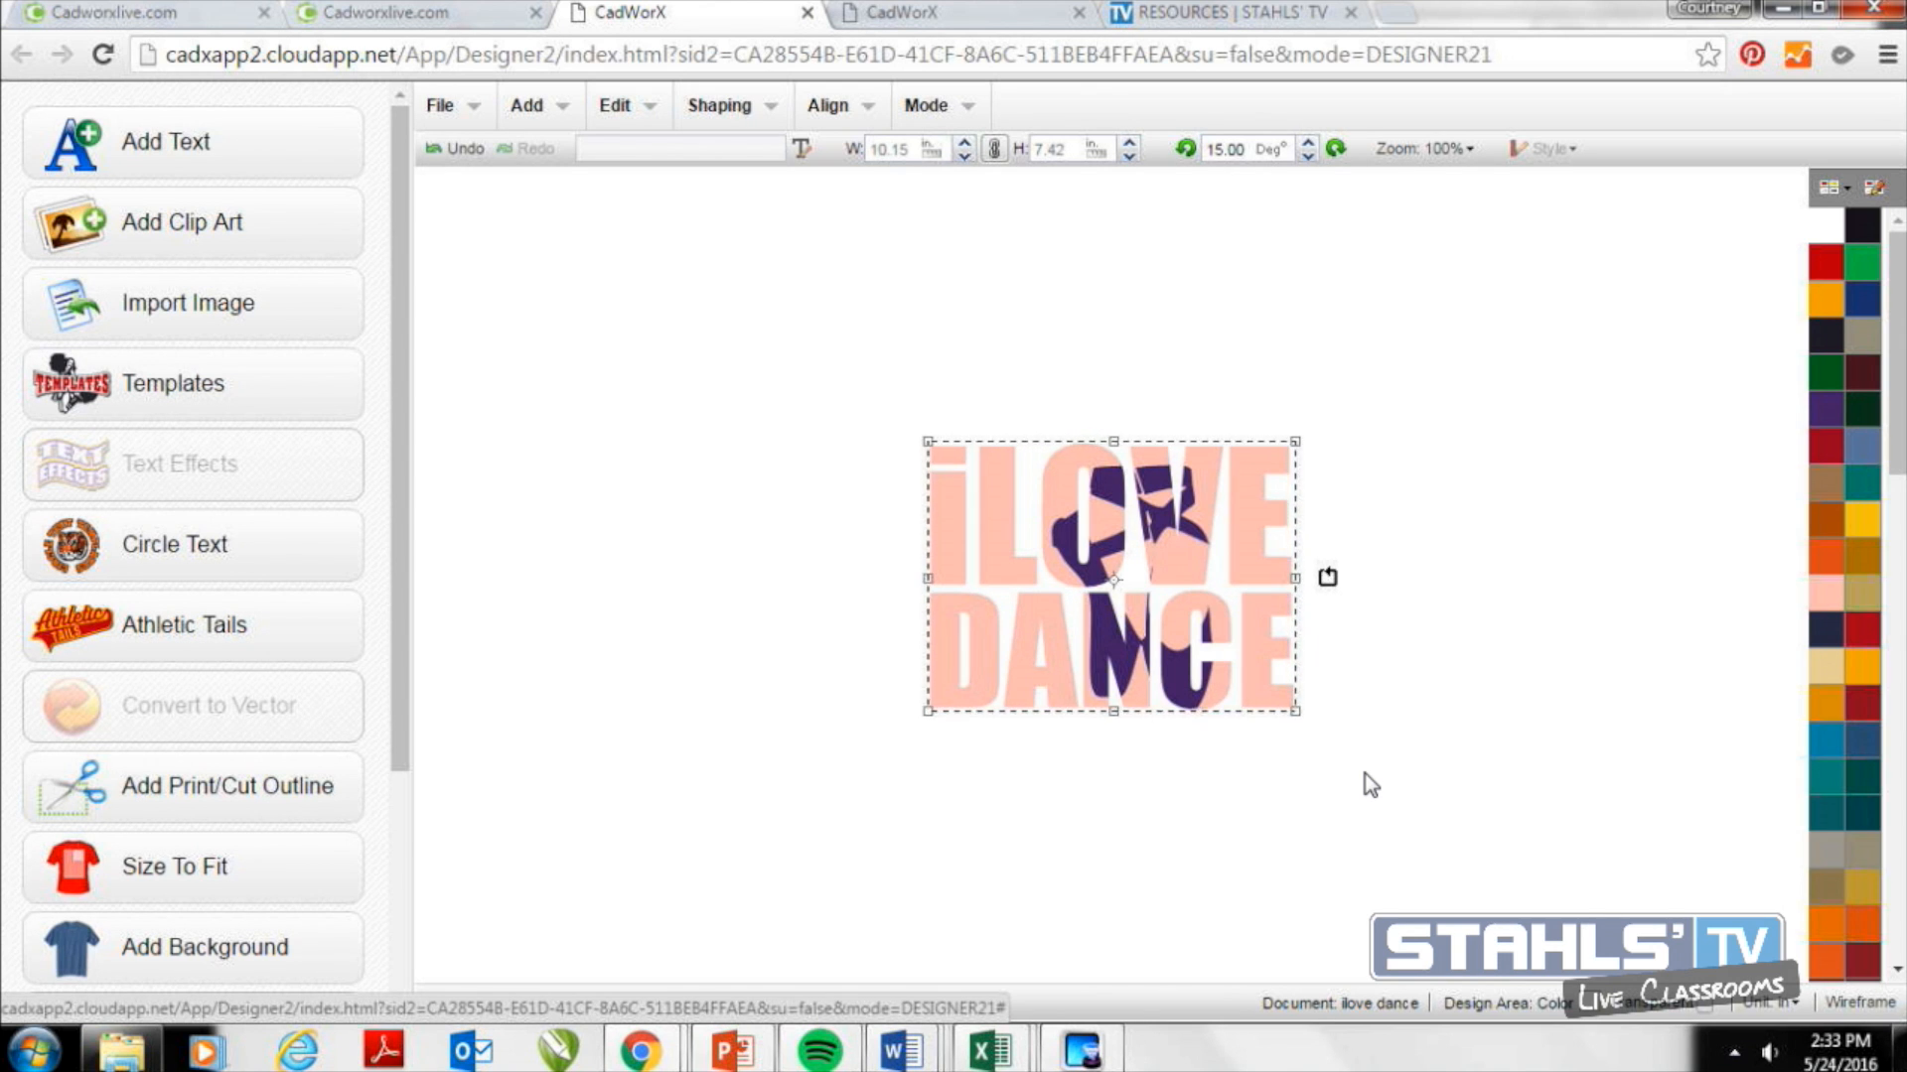
pyautogui.press('Delete')
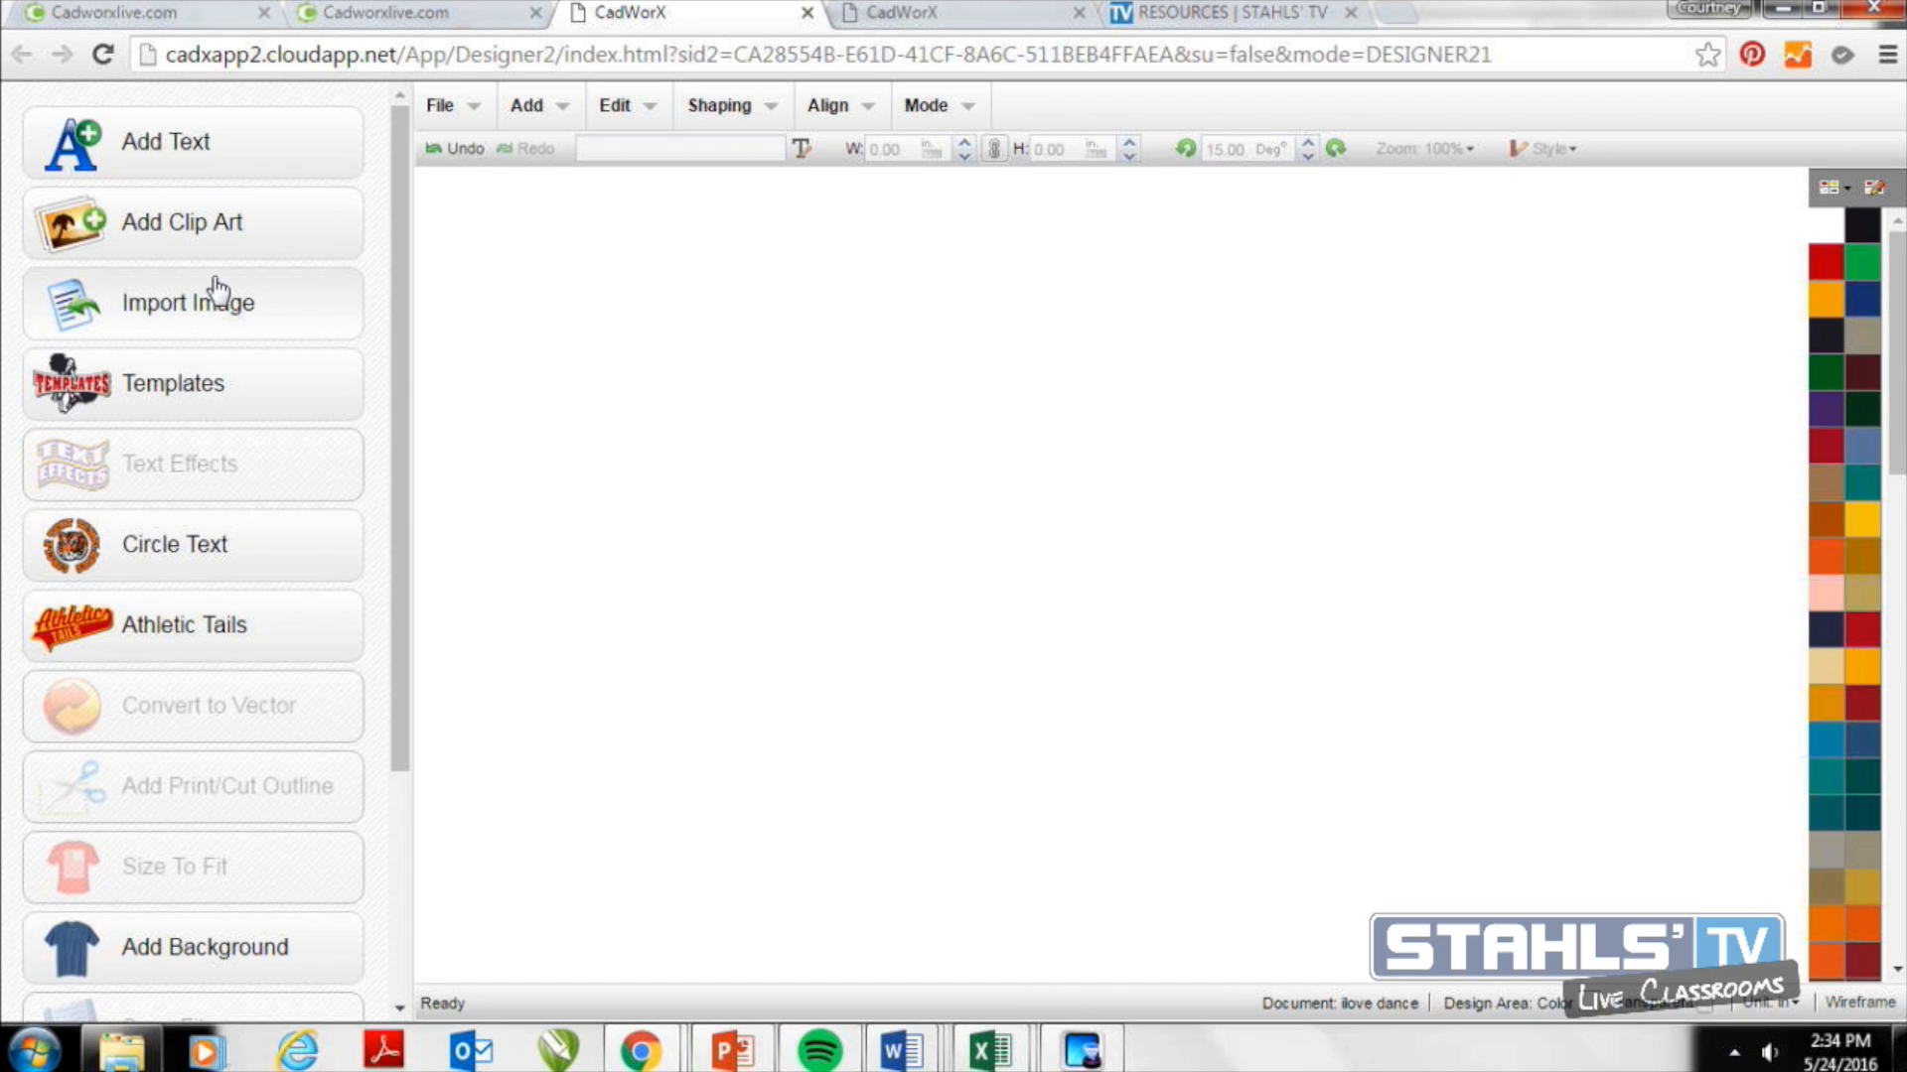
# Create a new text object reading iLove and set its font to Impact.
pyautogui.click(227, 173)
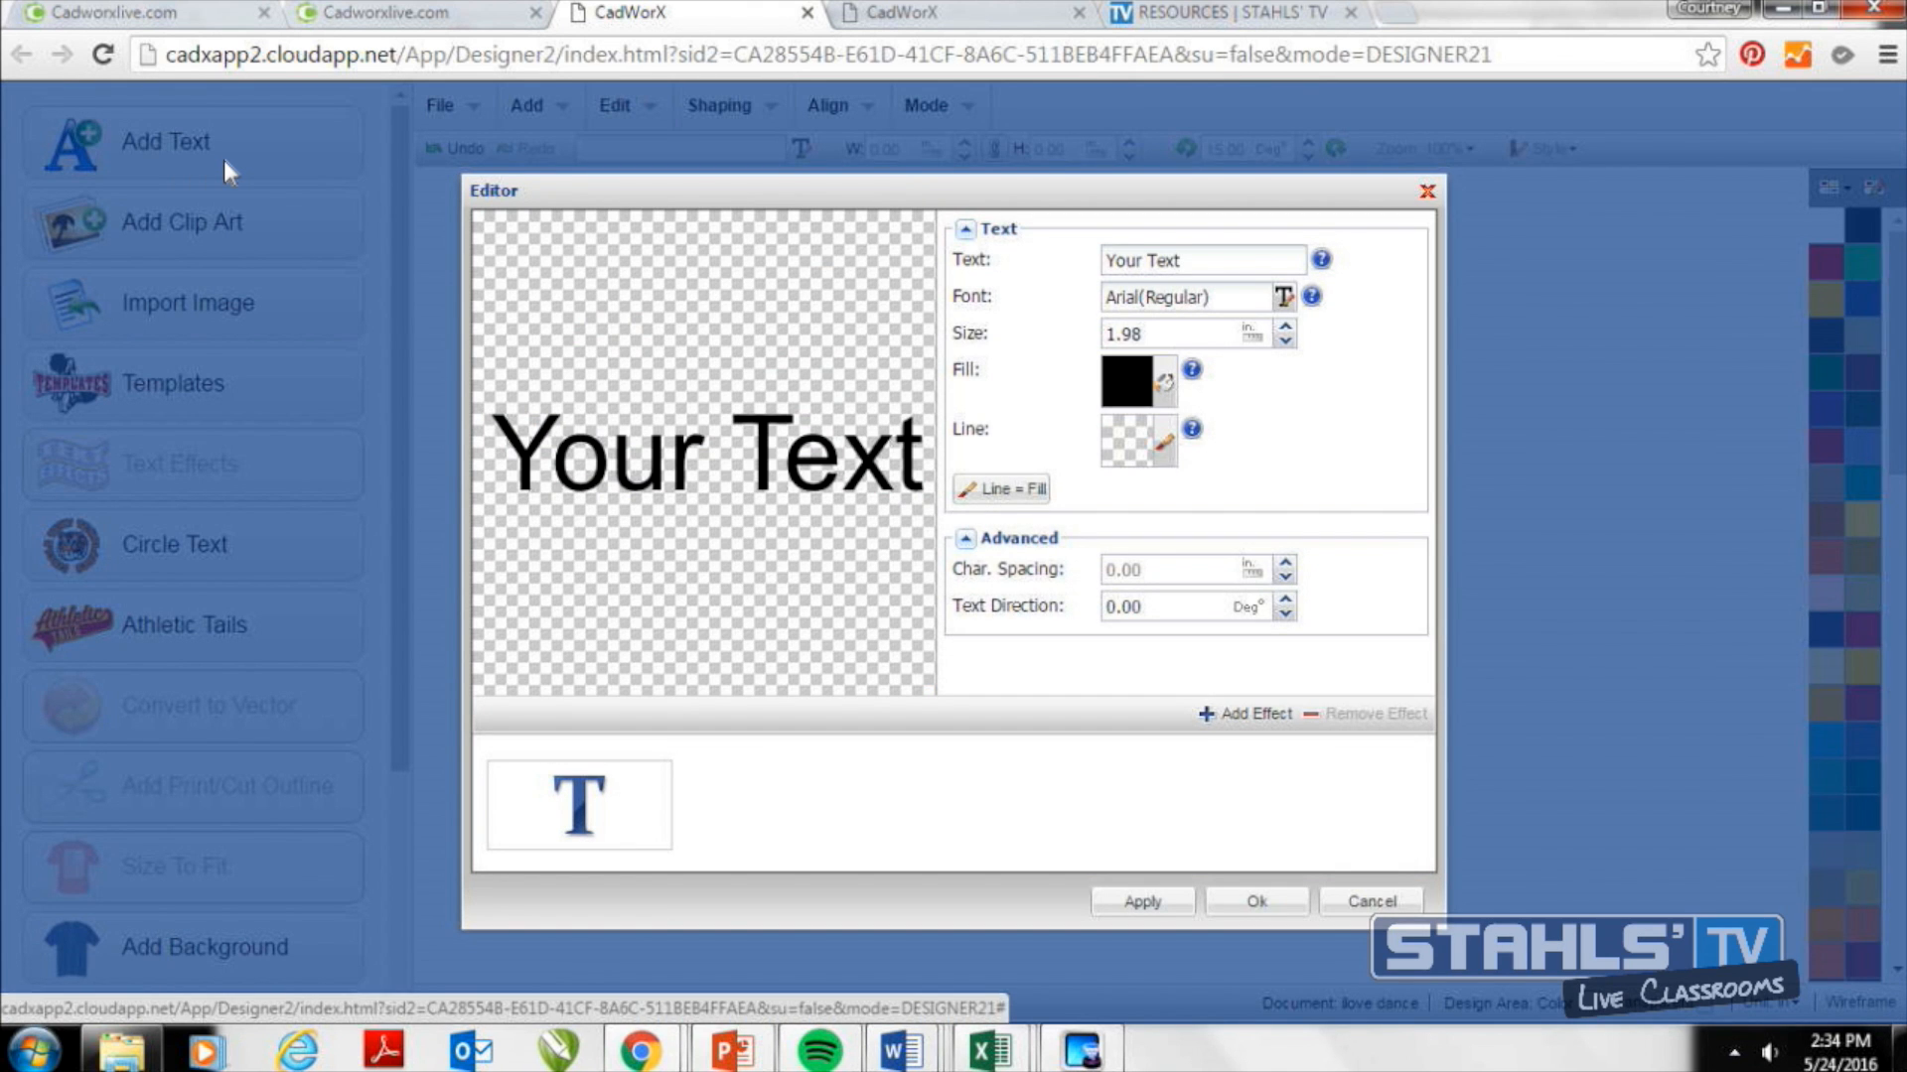
pyautogui.tripleClick(1155, 259)
pyautogui.press('BackSpace')
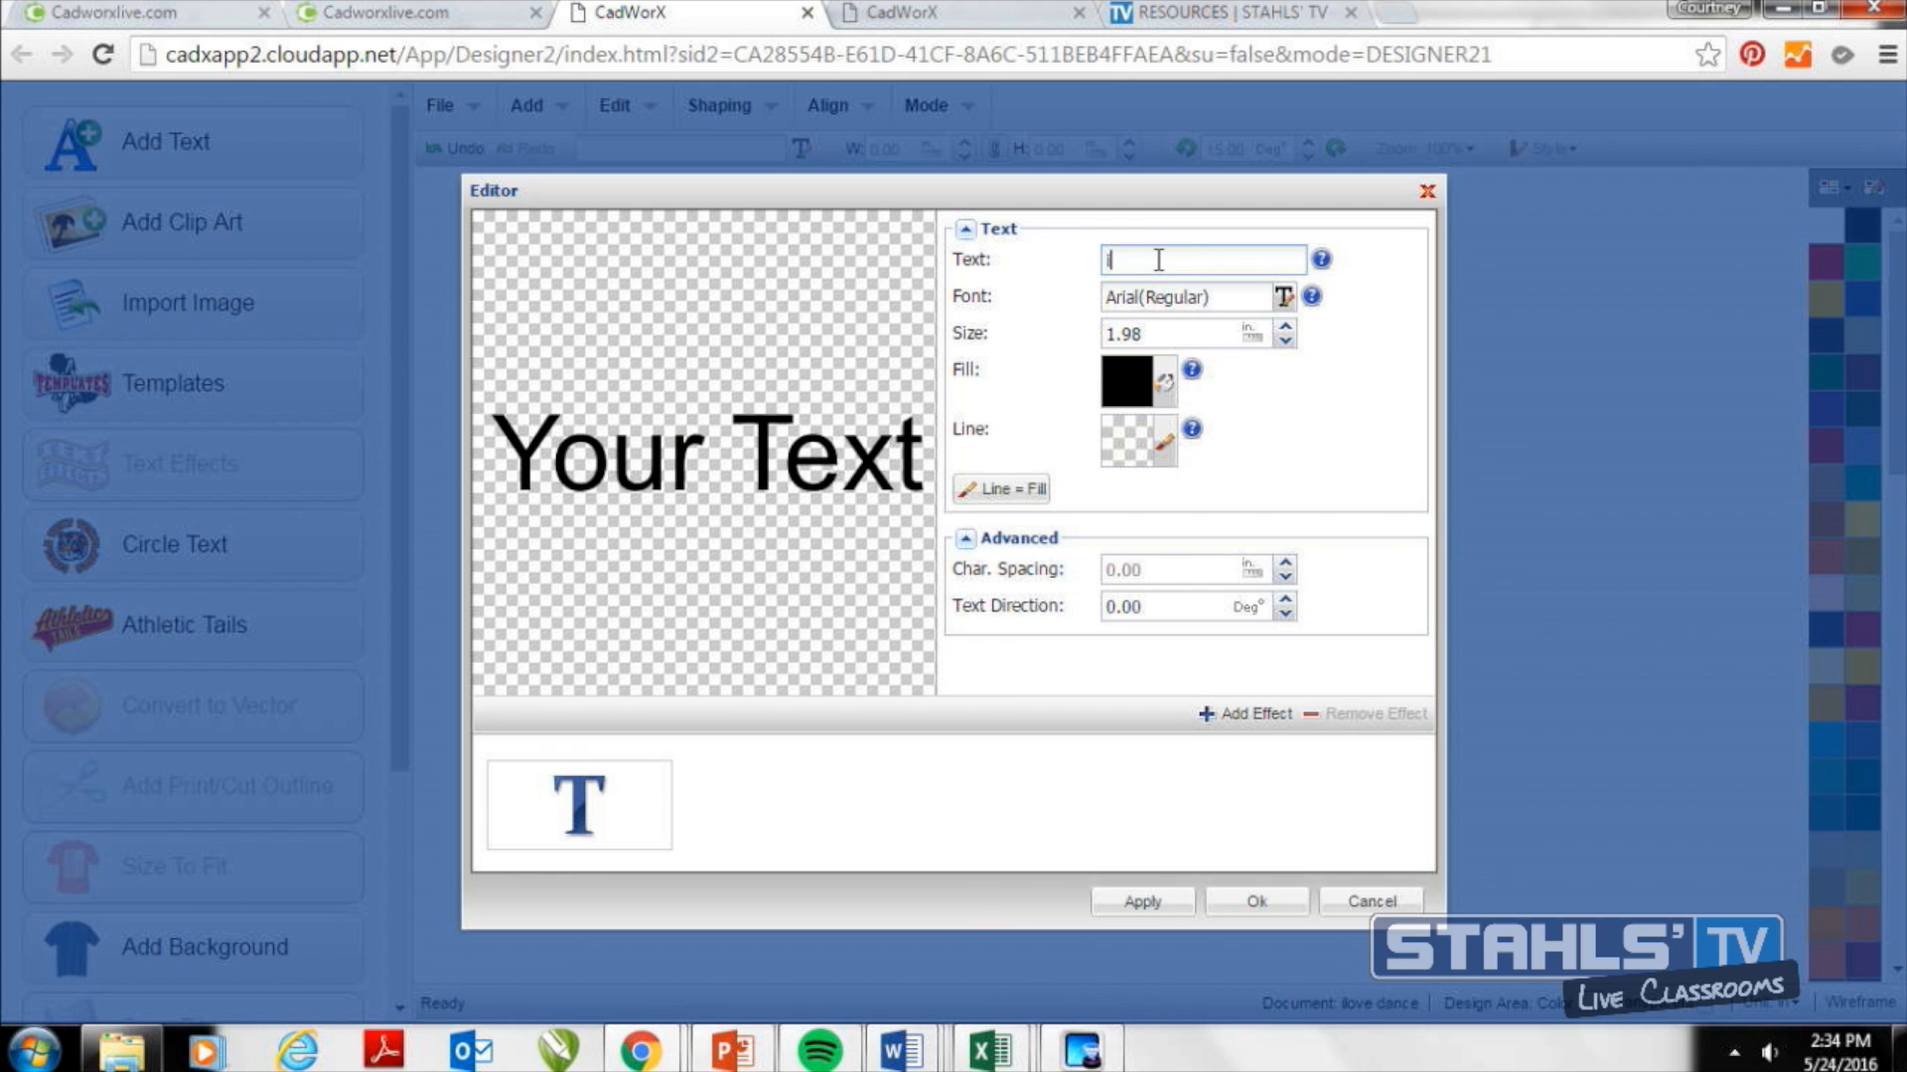
pyautogui.click(1283, 296)
pyautogui.write('impact')
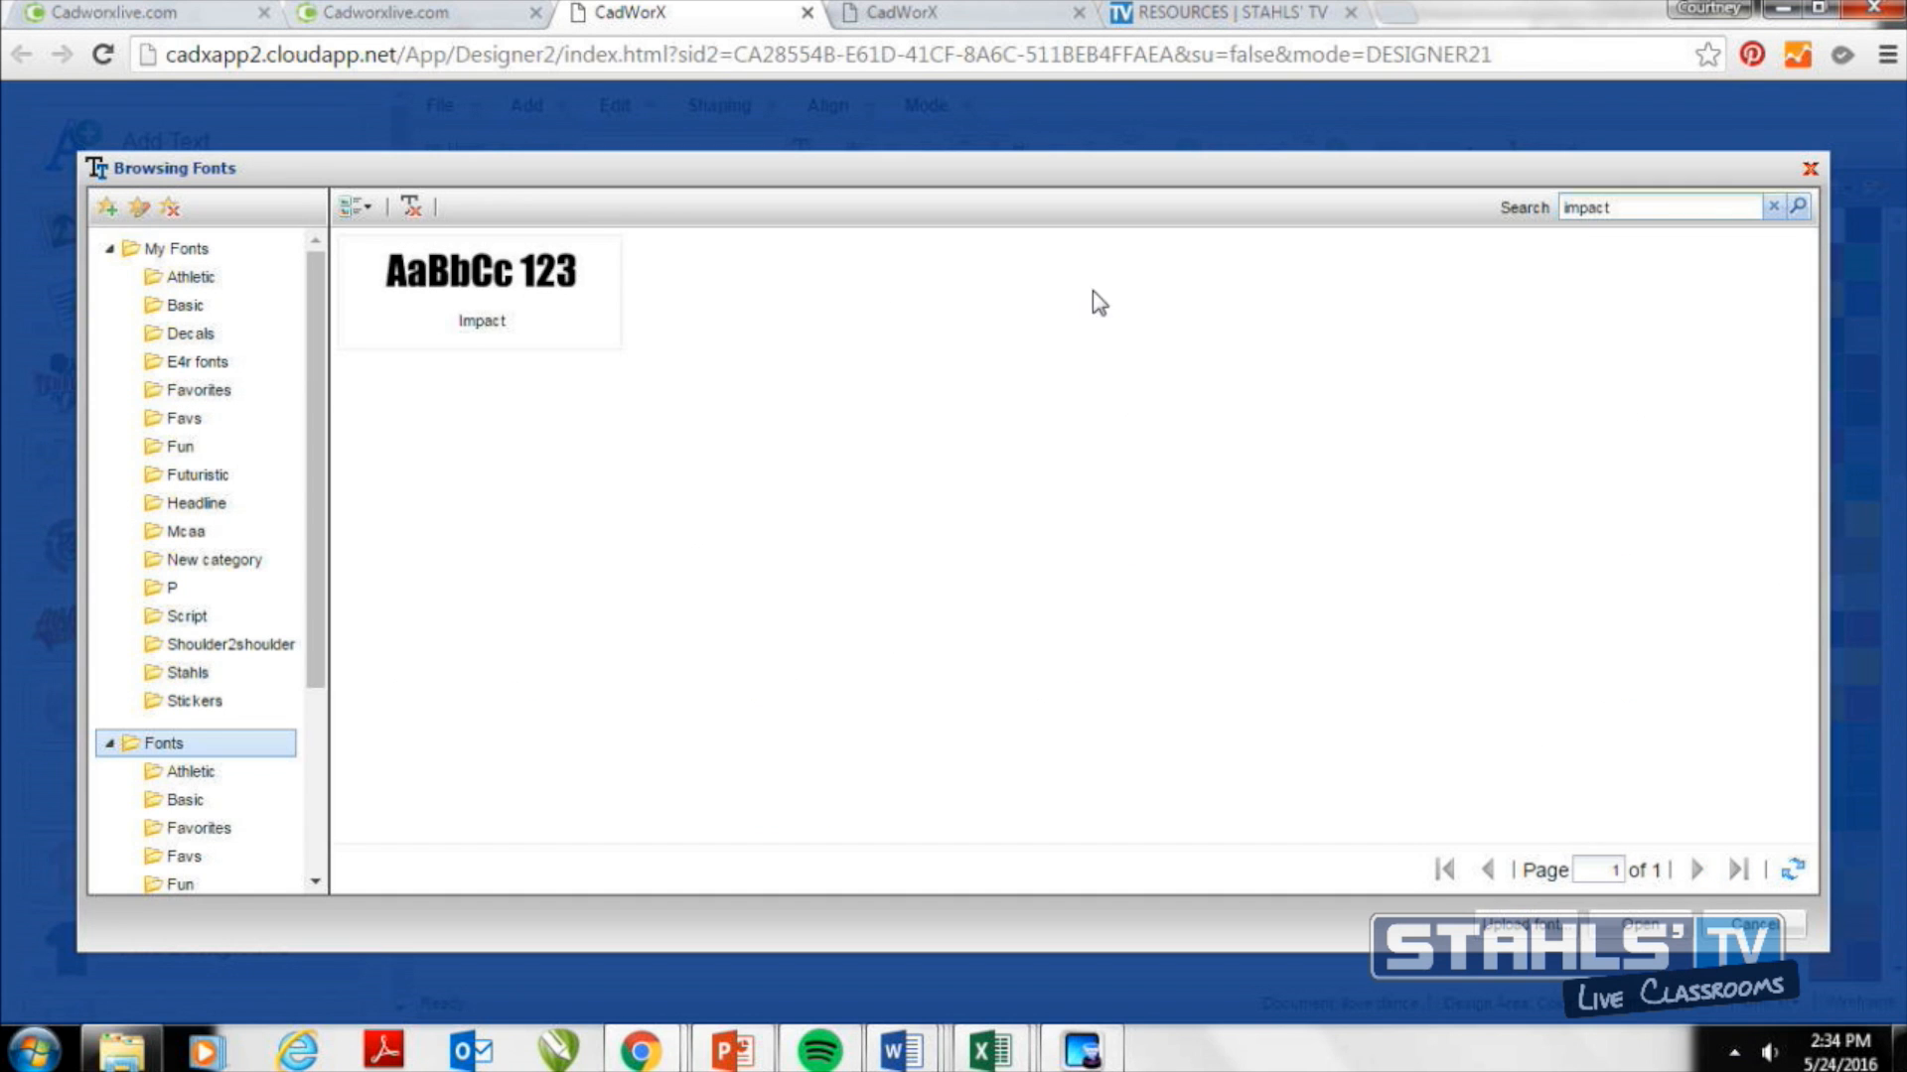
pyautogui.doubleClick(455, 331)
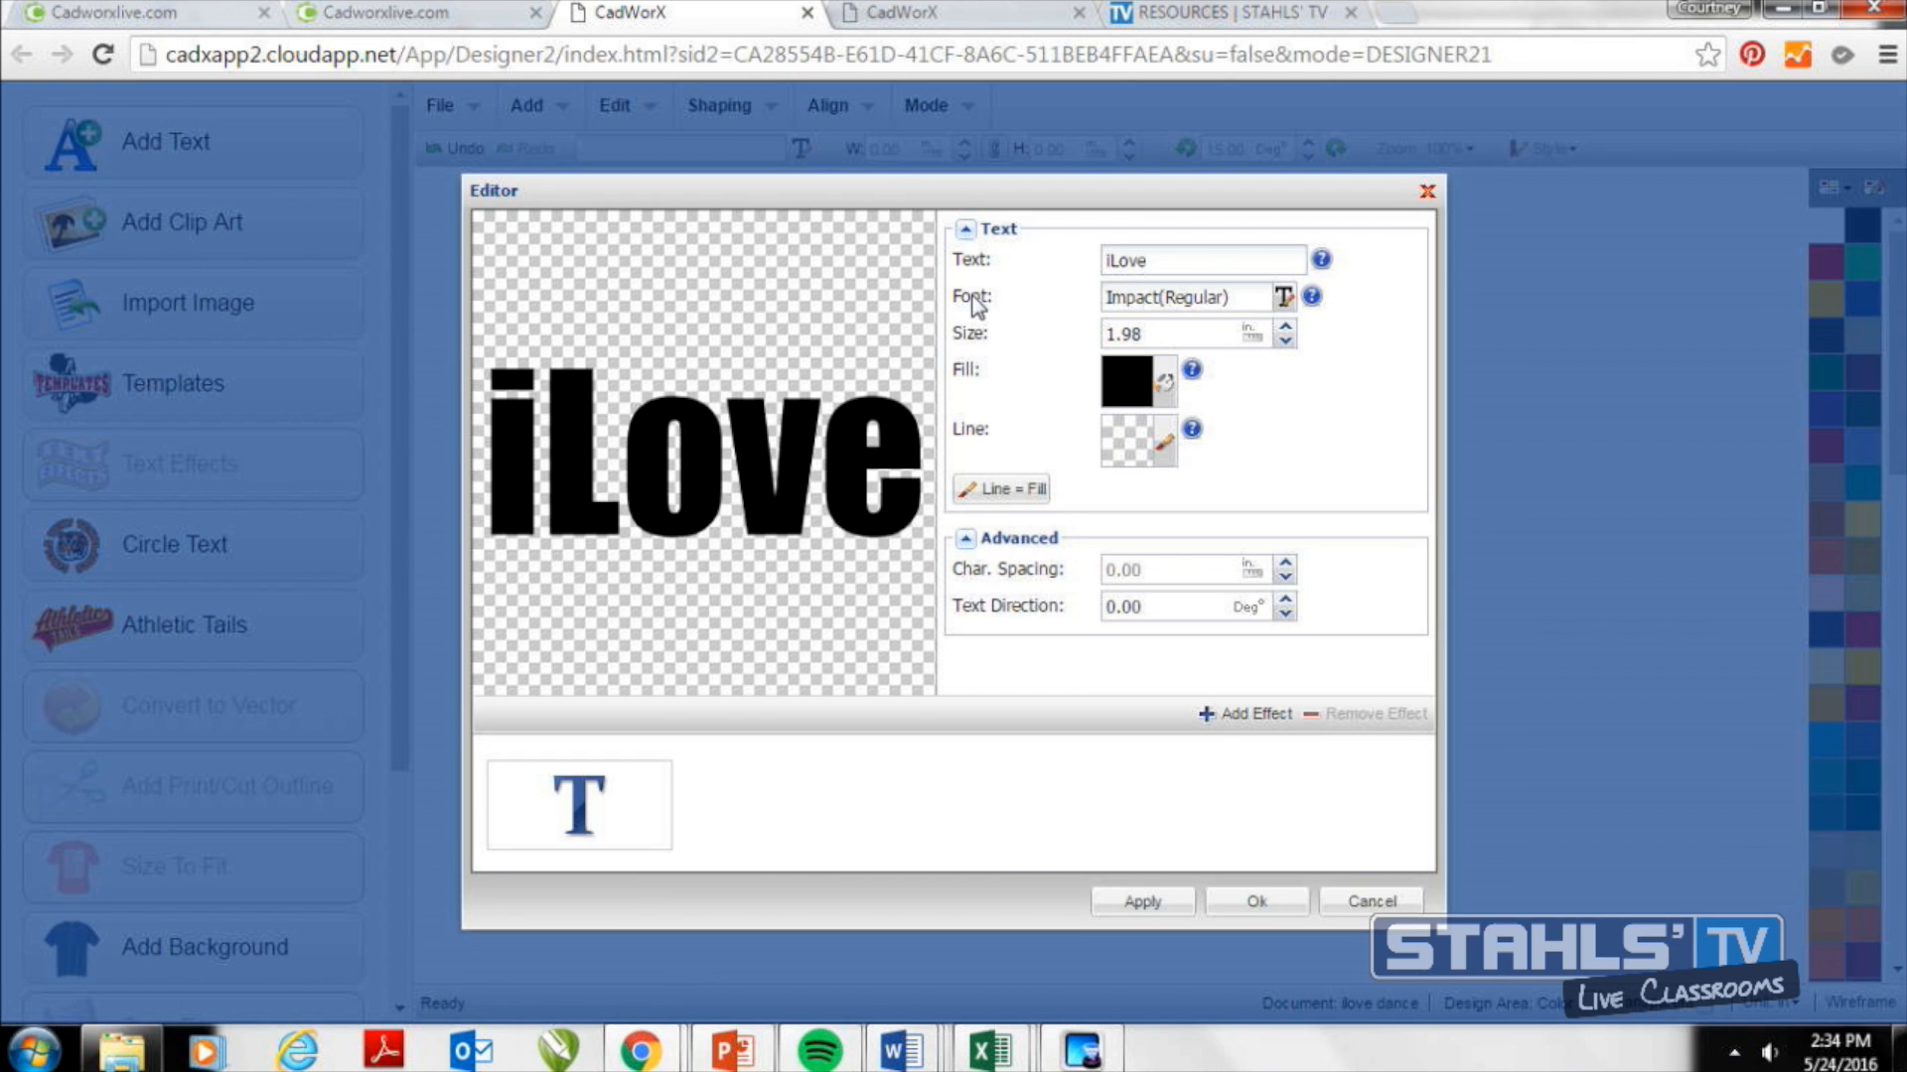
# Change the wording to iLOVE with LOVE in capitals and add the text to the design.
pyautogui.doubleClick(1151, 262)
pyautogui.click(1151, 263)
pyautogui.press('BackSpace')
pyautogui.press('BackSpace')
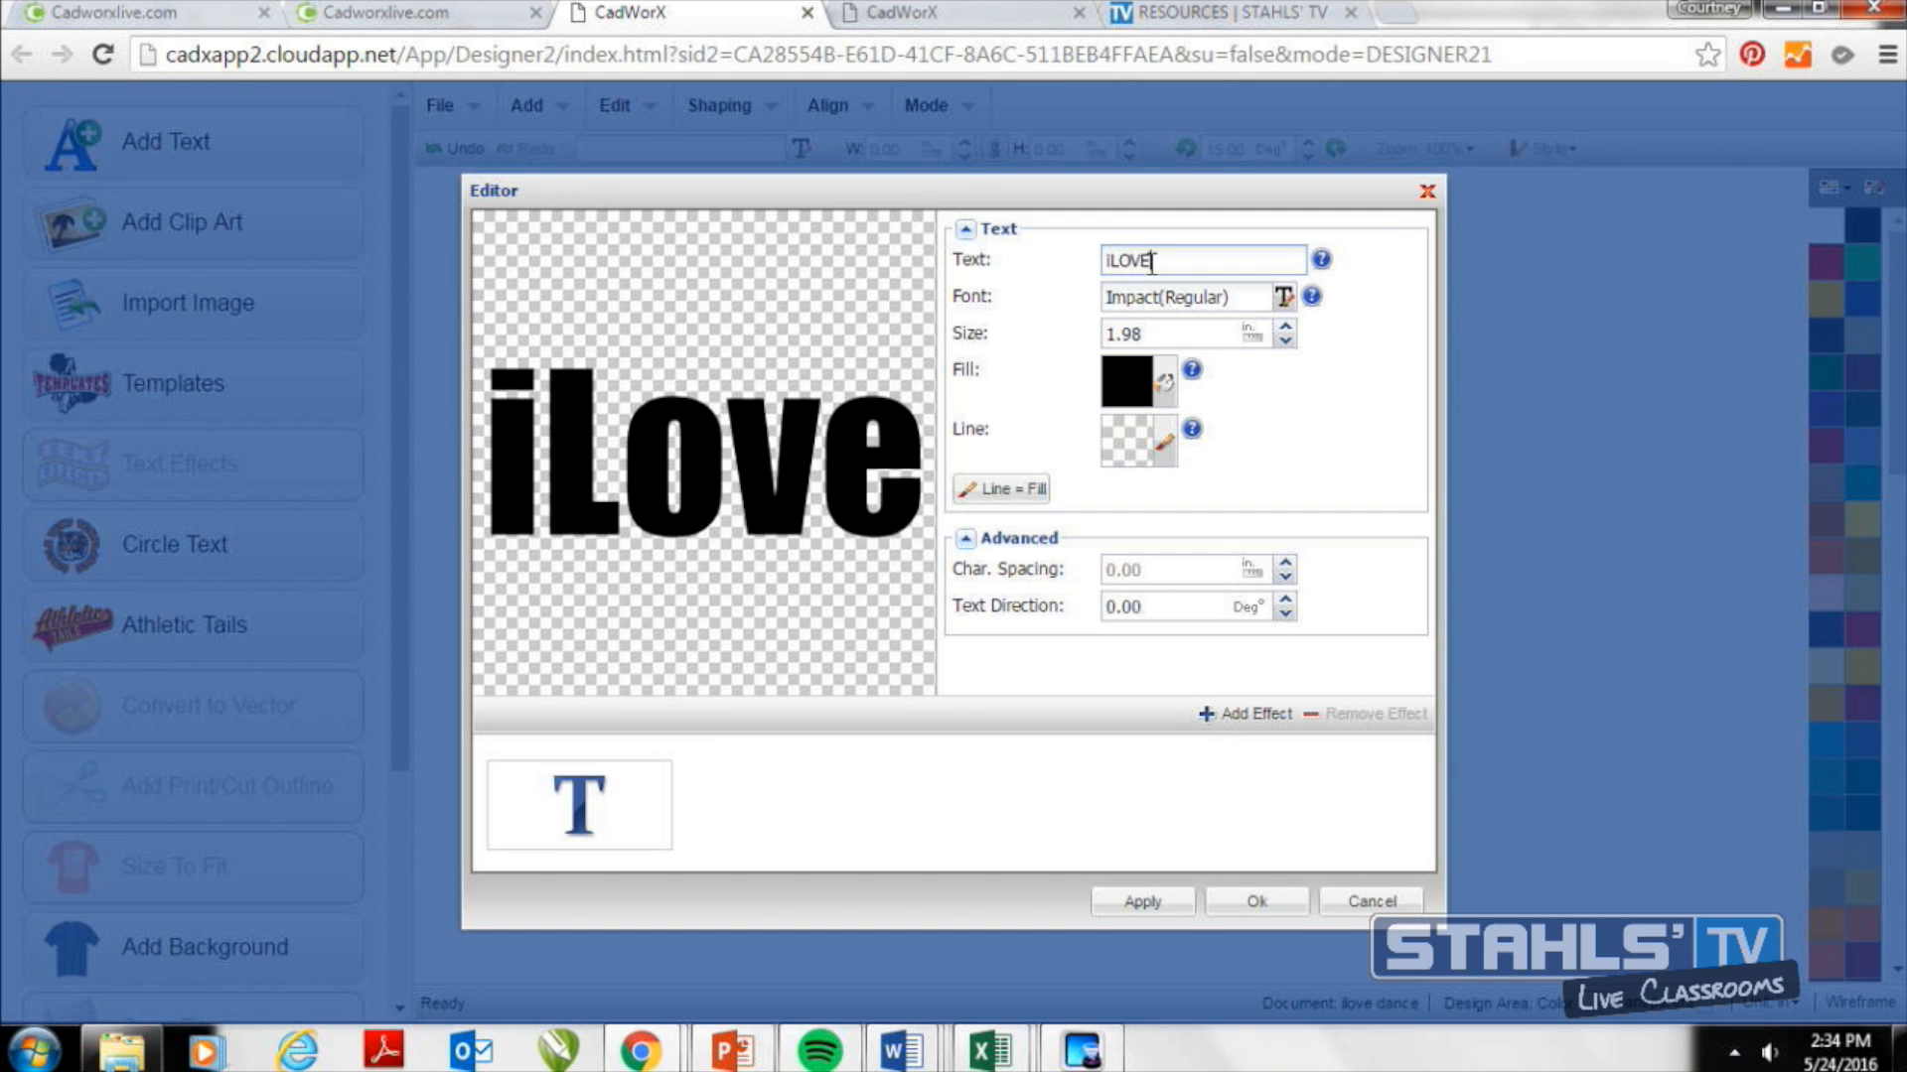
pyautogui.click(1296, 397)
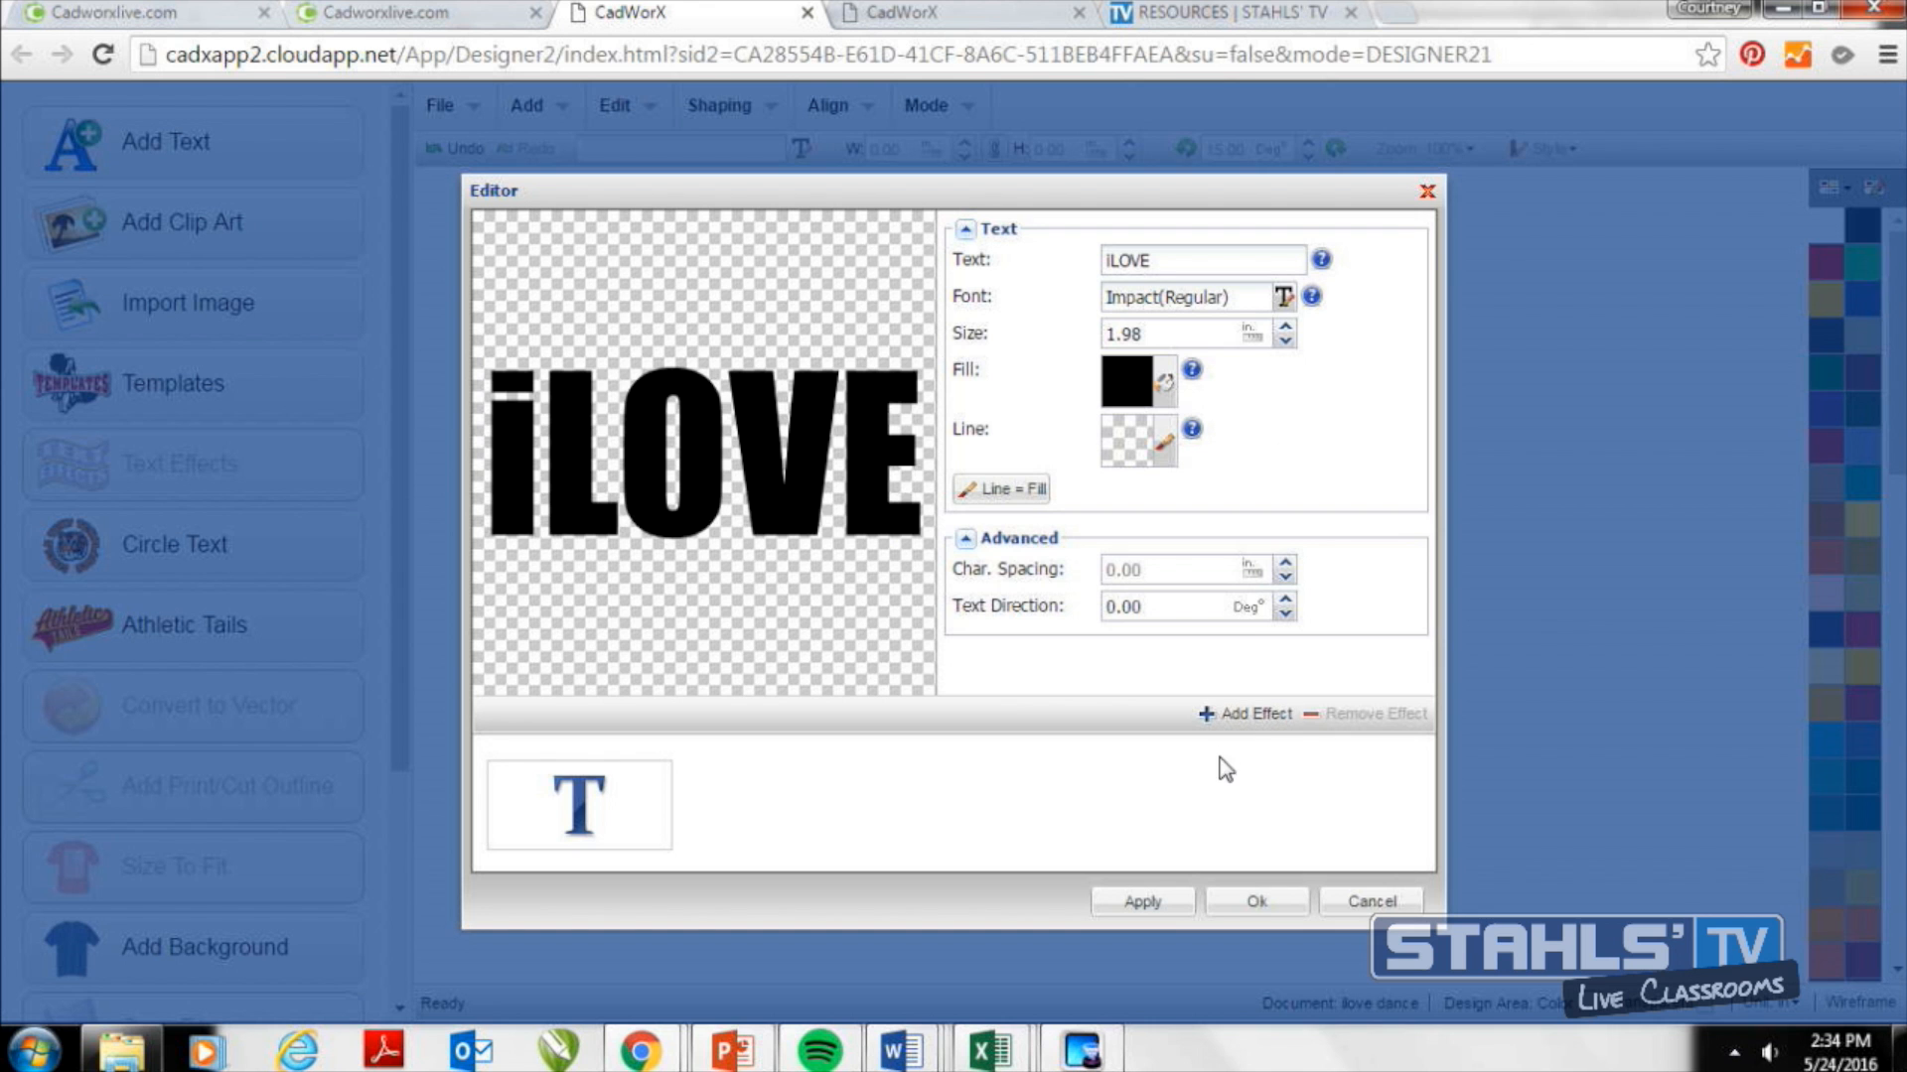
pyautogui.click(1256, 903)
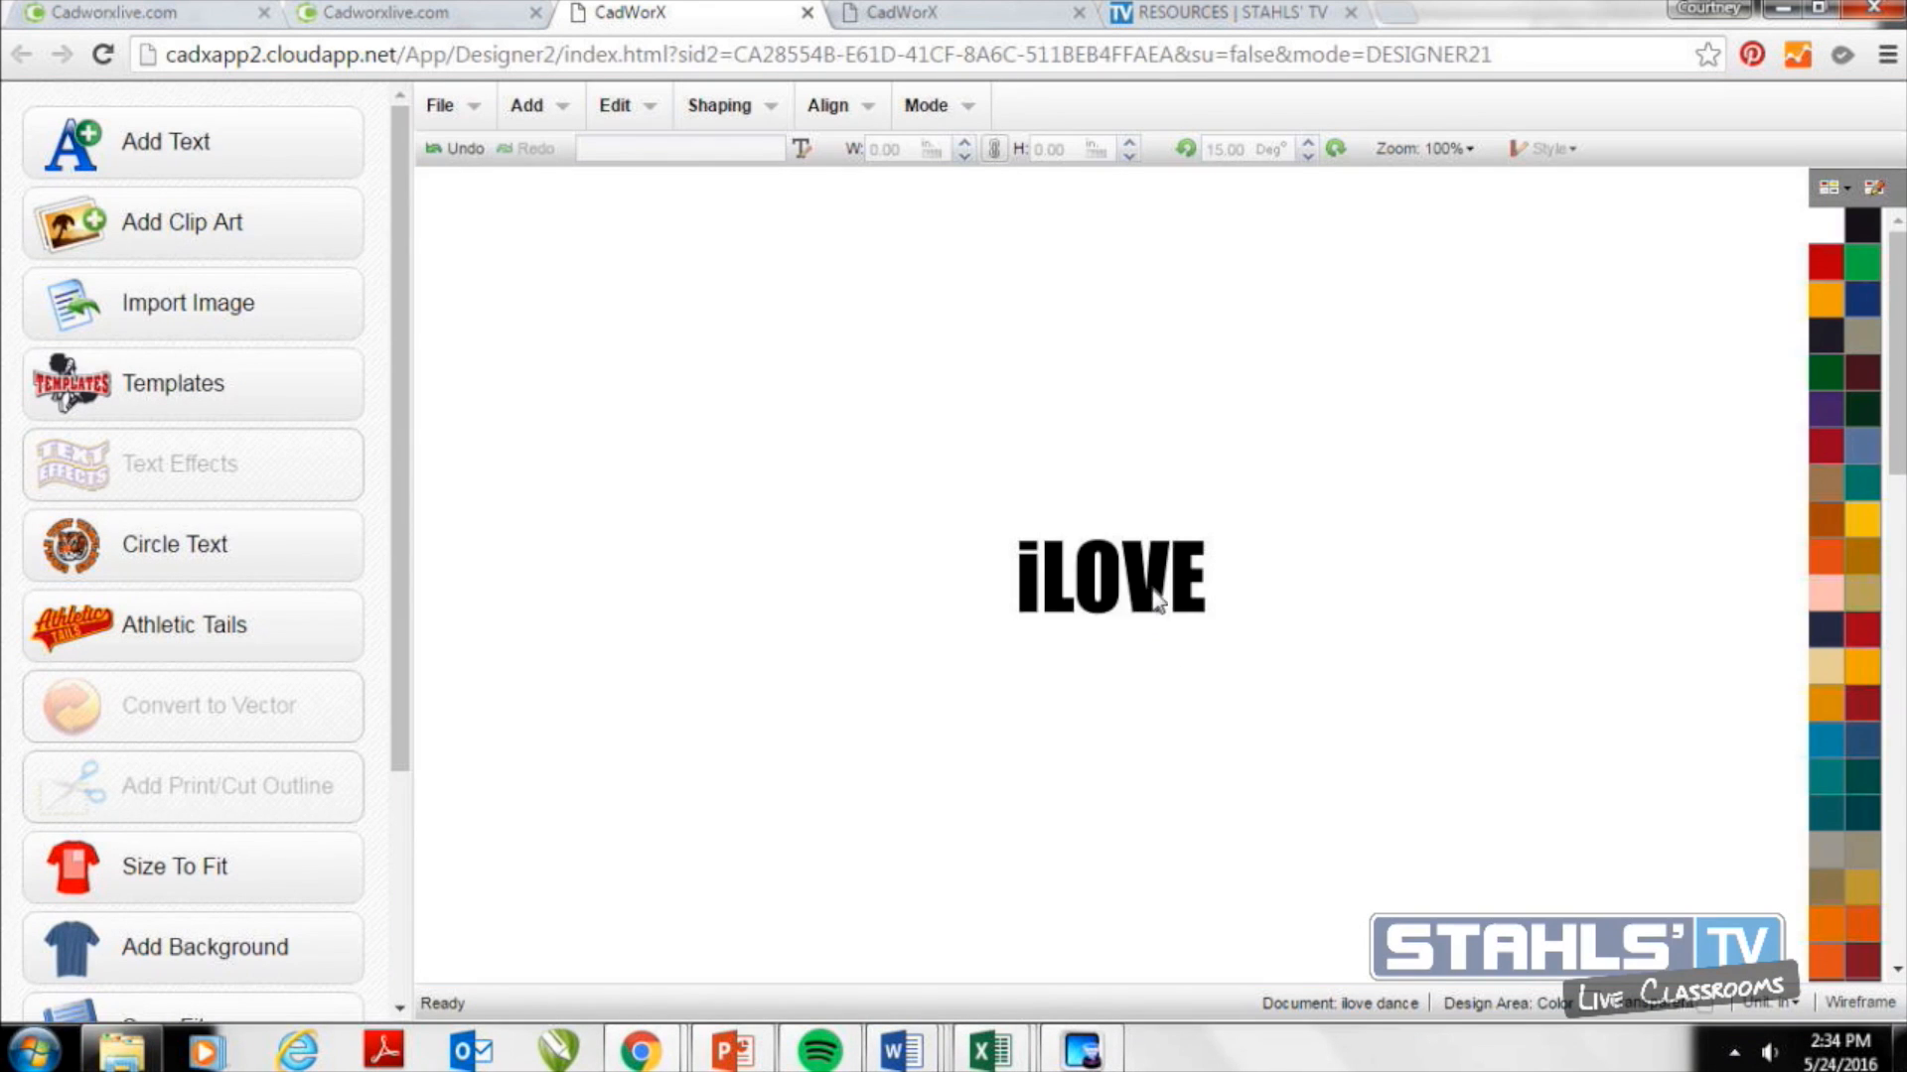
# Enlarge iLOVE to about 9 in wide, higher in the design area, and place a duplicate directly beneath it.
pyautogui.moveTo(1155, 466); pyautogui.dragTo(1206, 486)
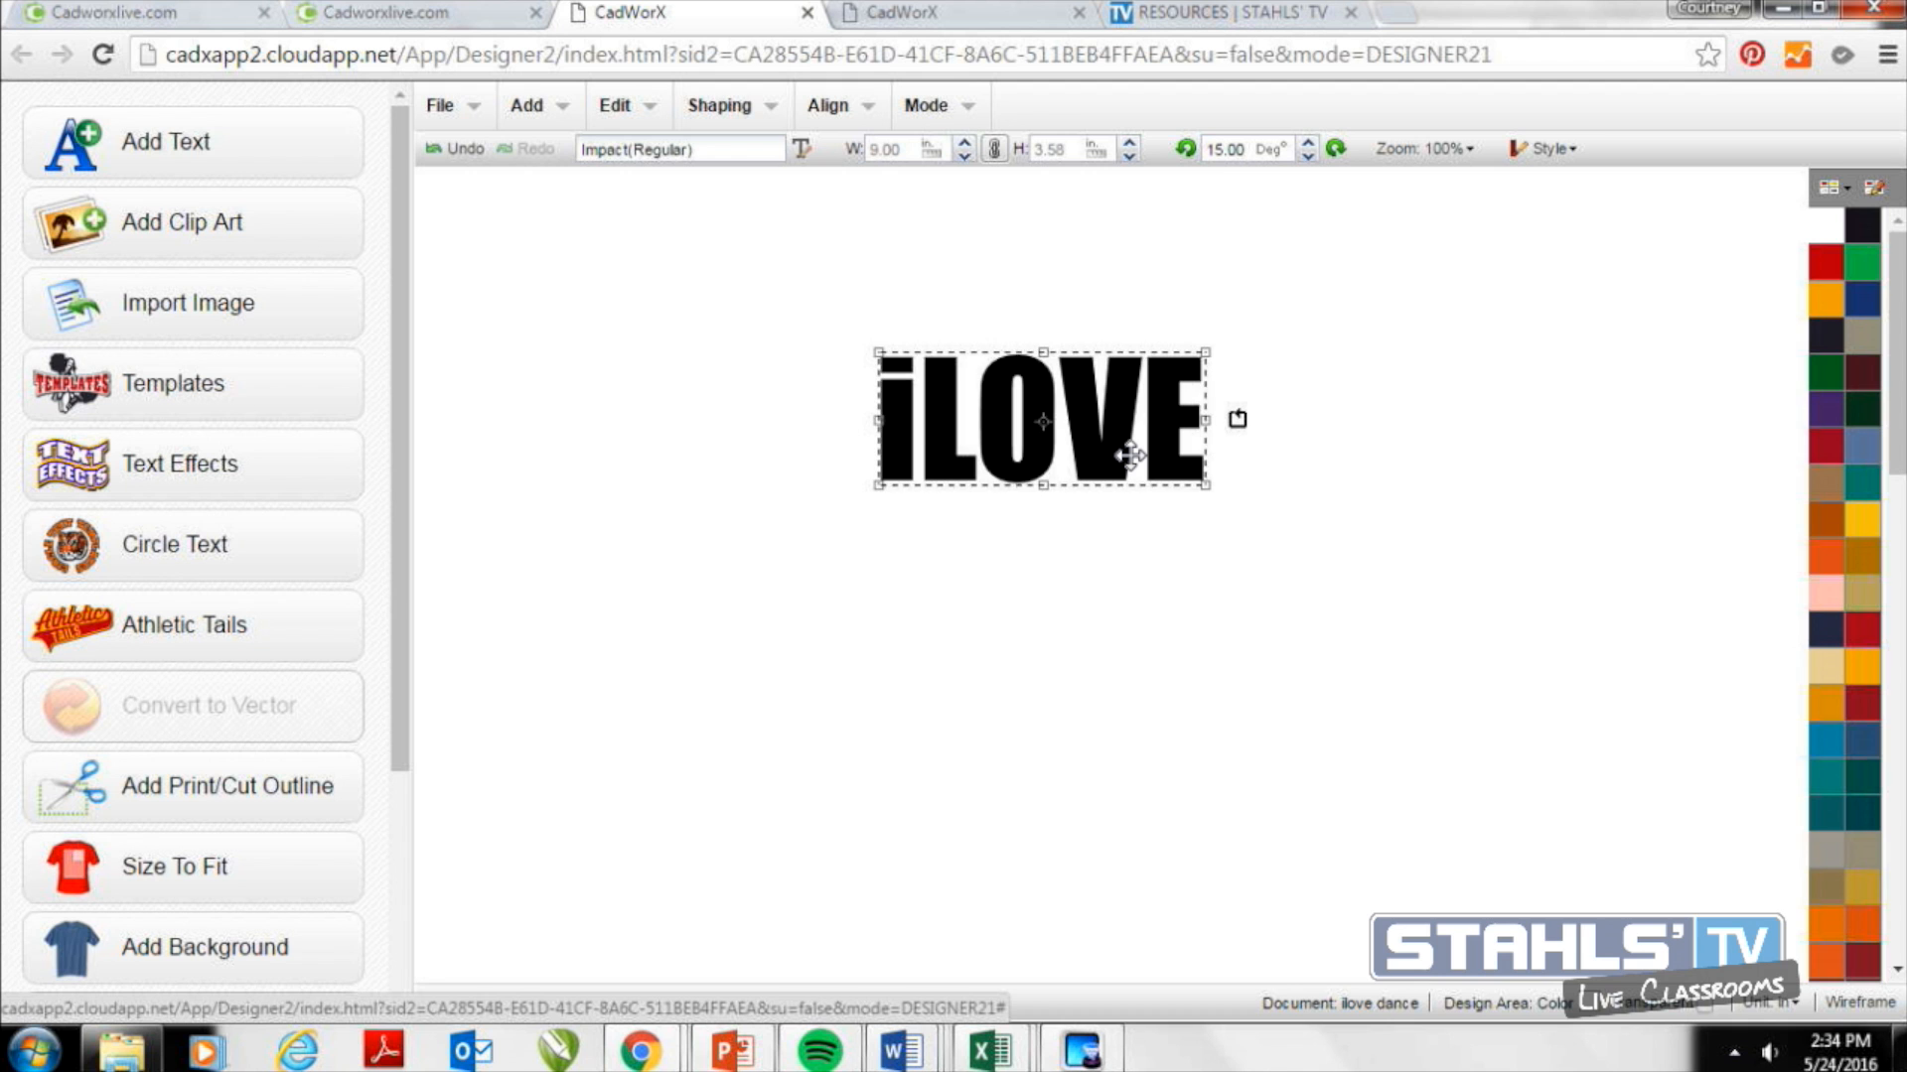
pyautogui.hotkey('ctrl', 'd')
pyautogui.moveTo(1130, 455); pyautogui.dragTo(1104, 553)
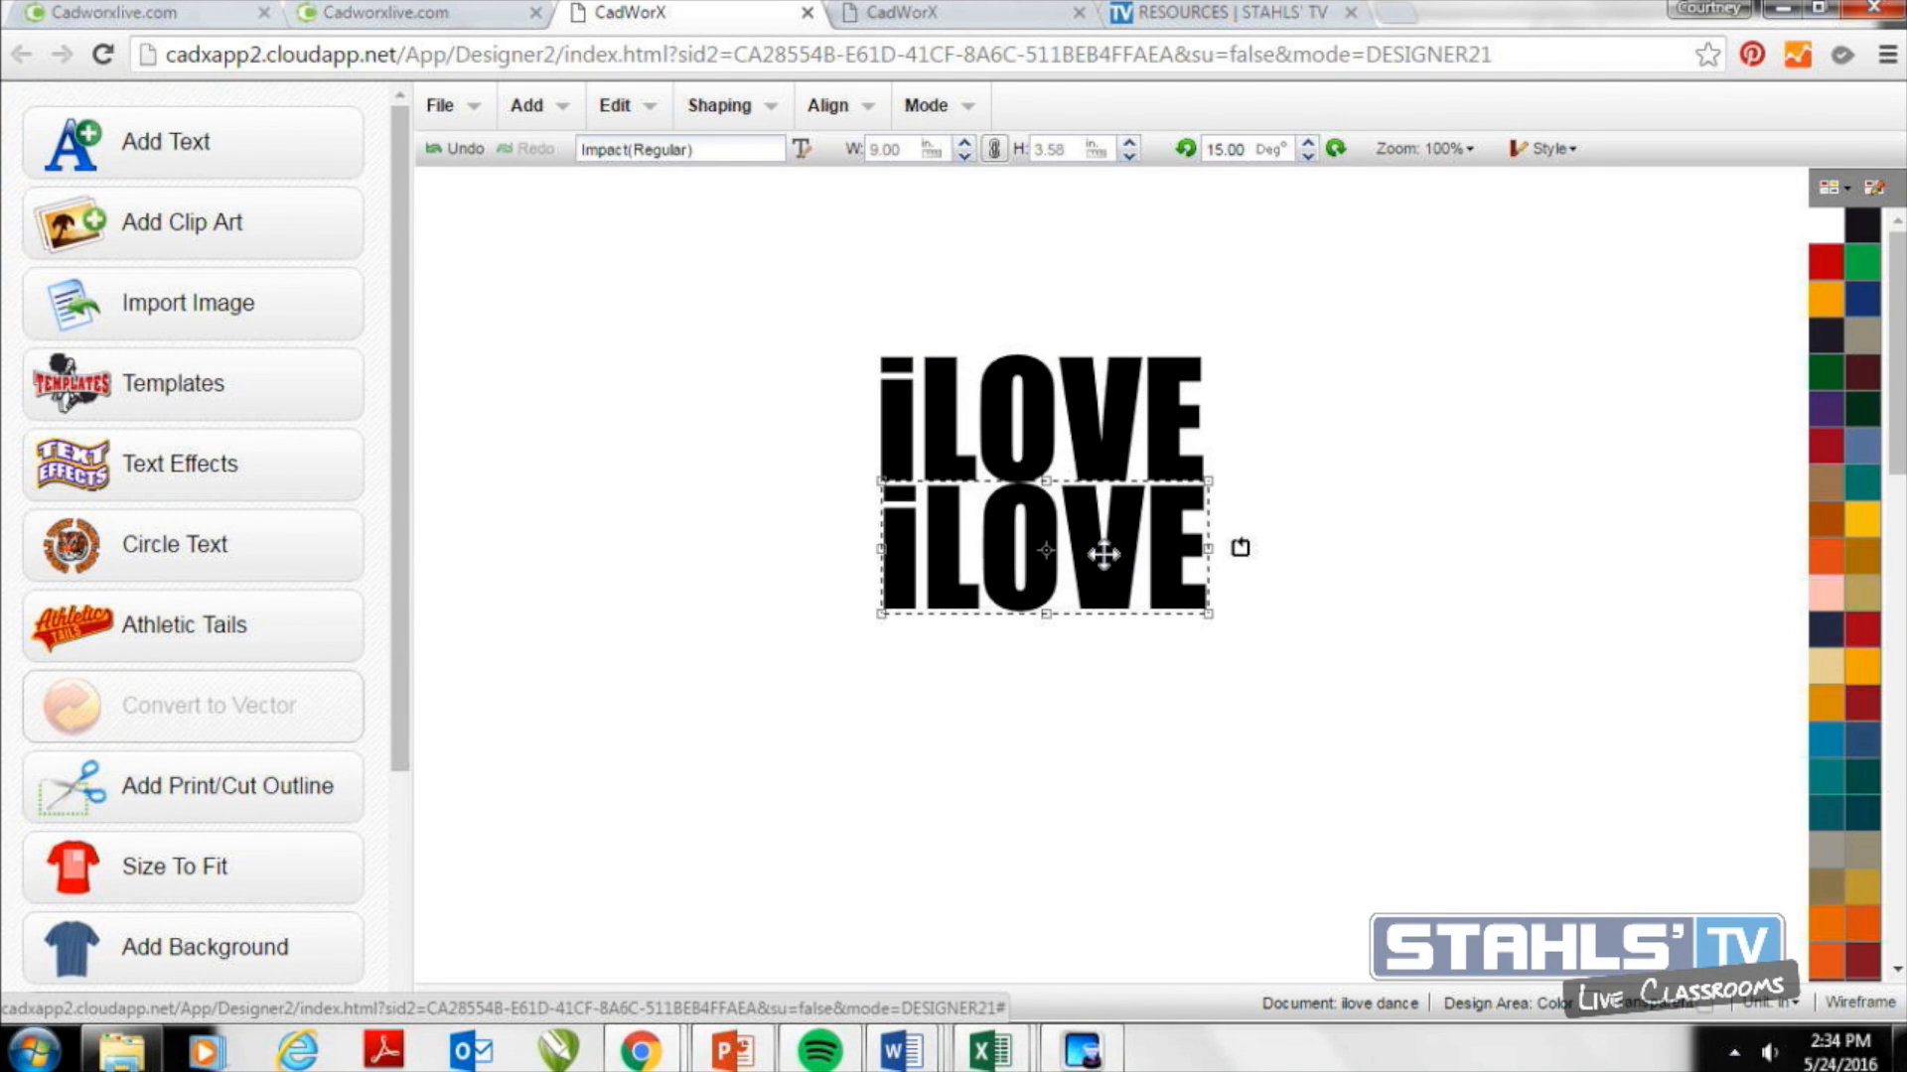
pyautogui.click(618, 106)
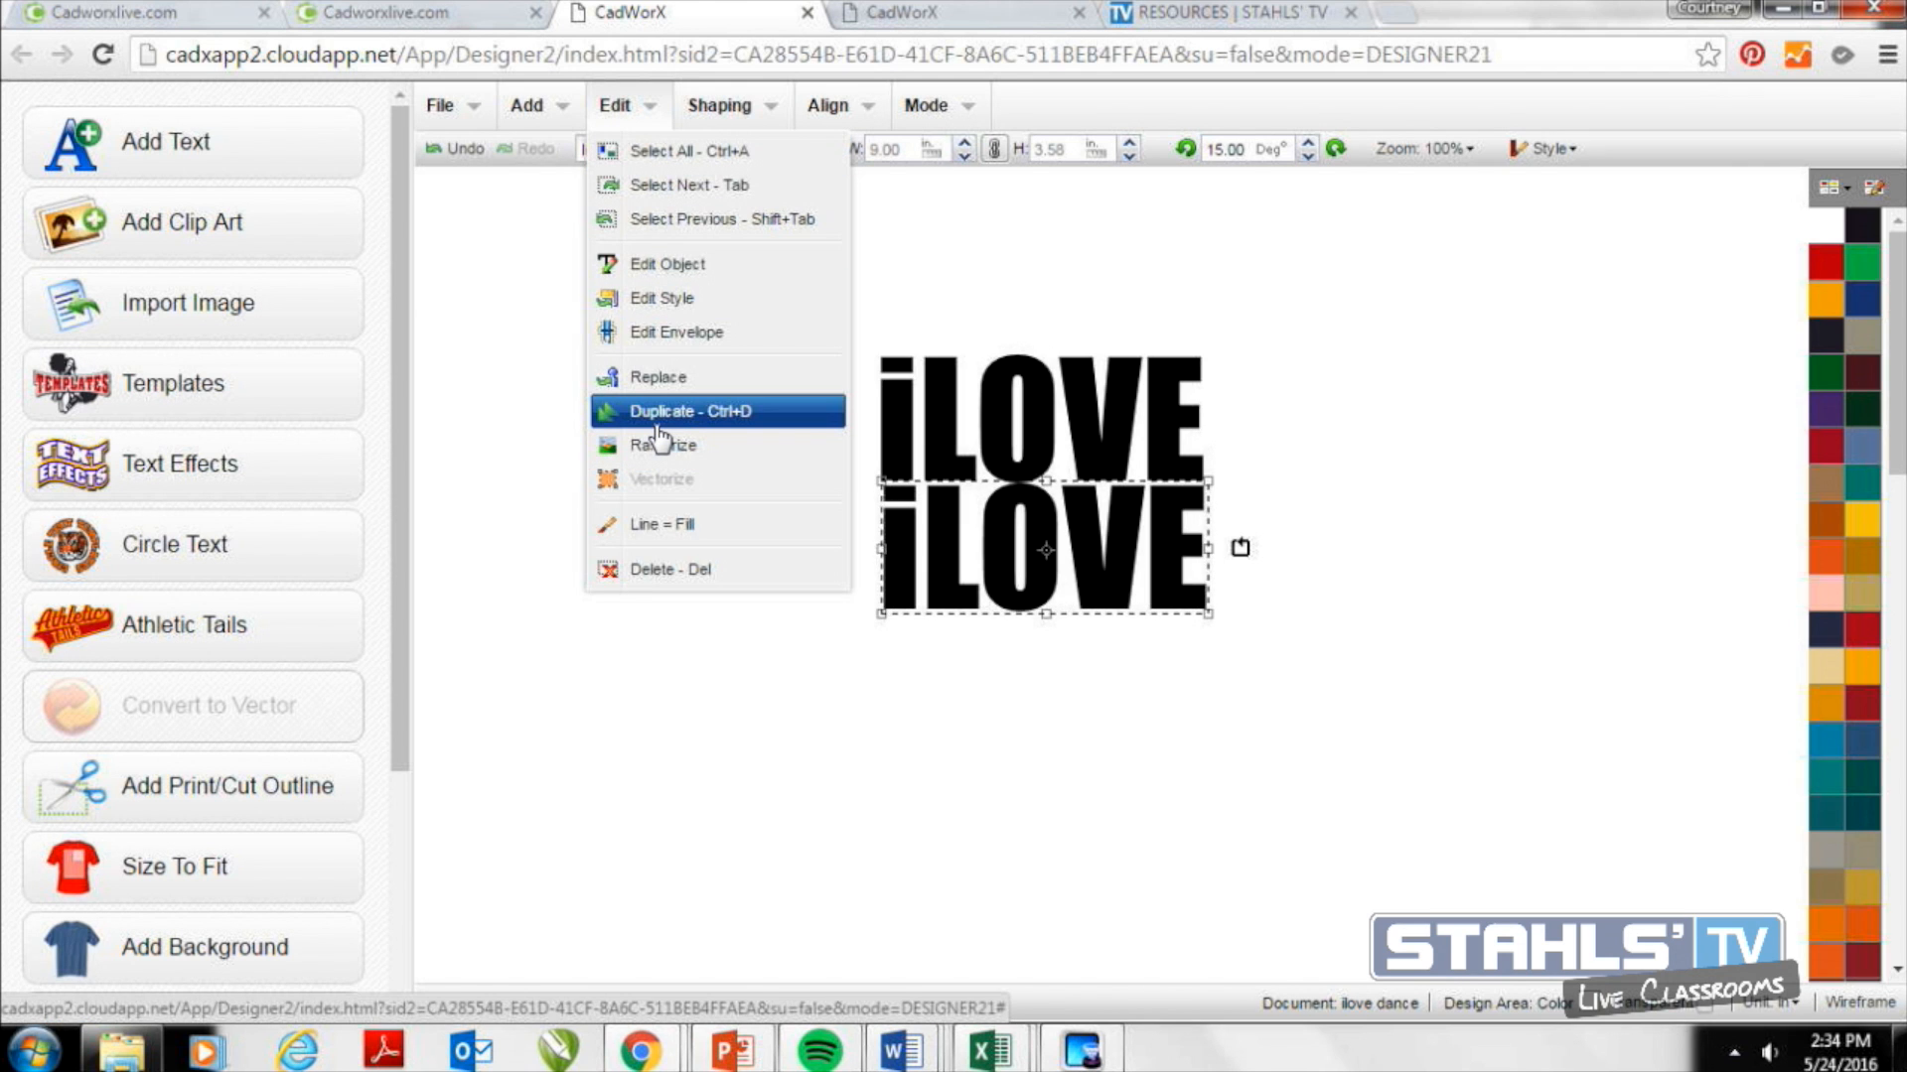
# Change the wording of the lower iLOVE copy to DANCE.
pyautogui.click(1059, 541)
pyautogui.doubleClick(1059, 541)
pyautogui.doubleClick(1152, 261)
pyautogui.write('DANCE')
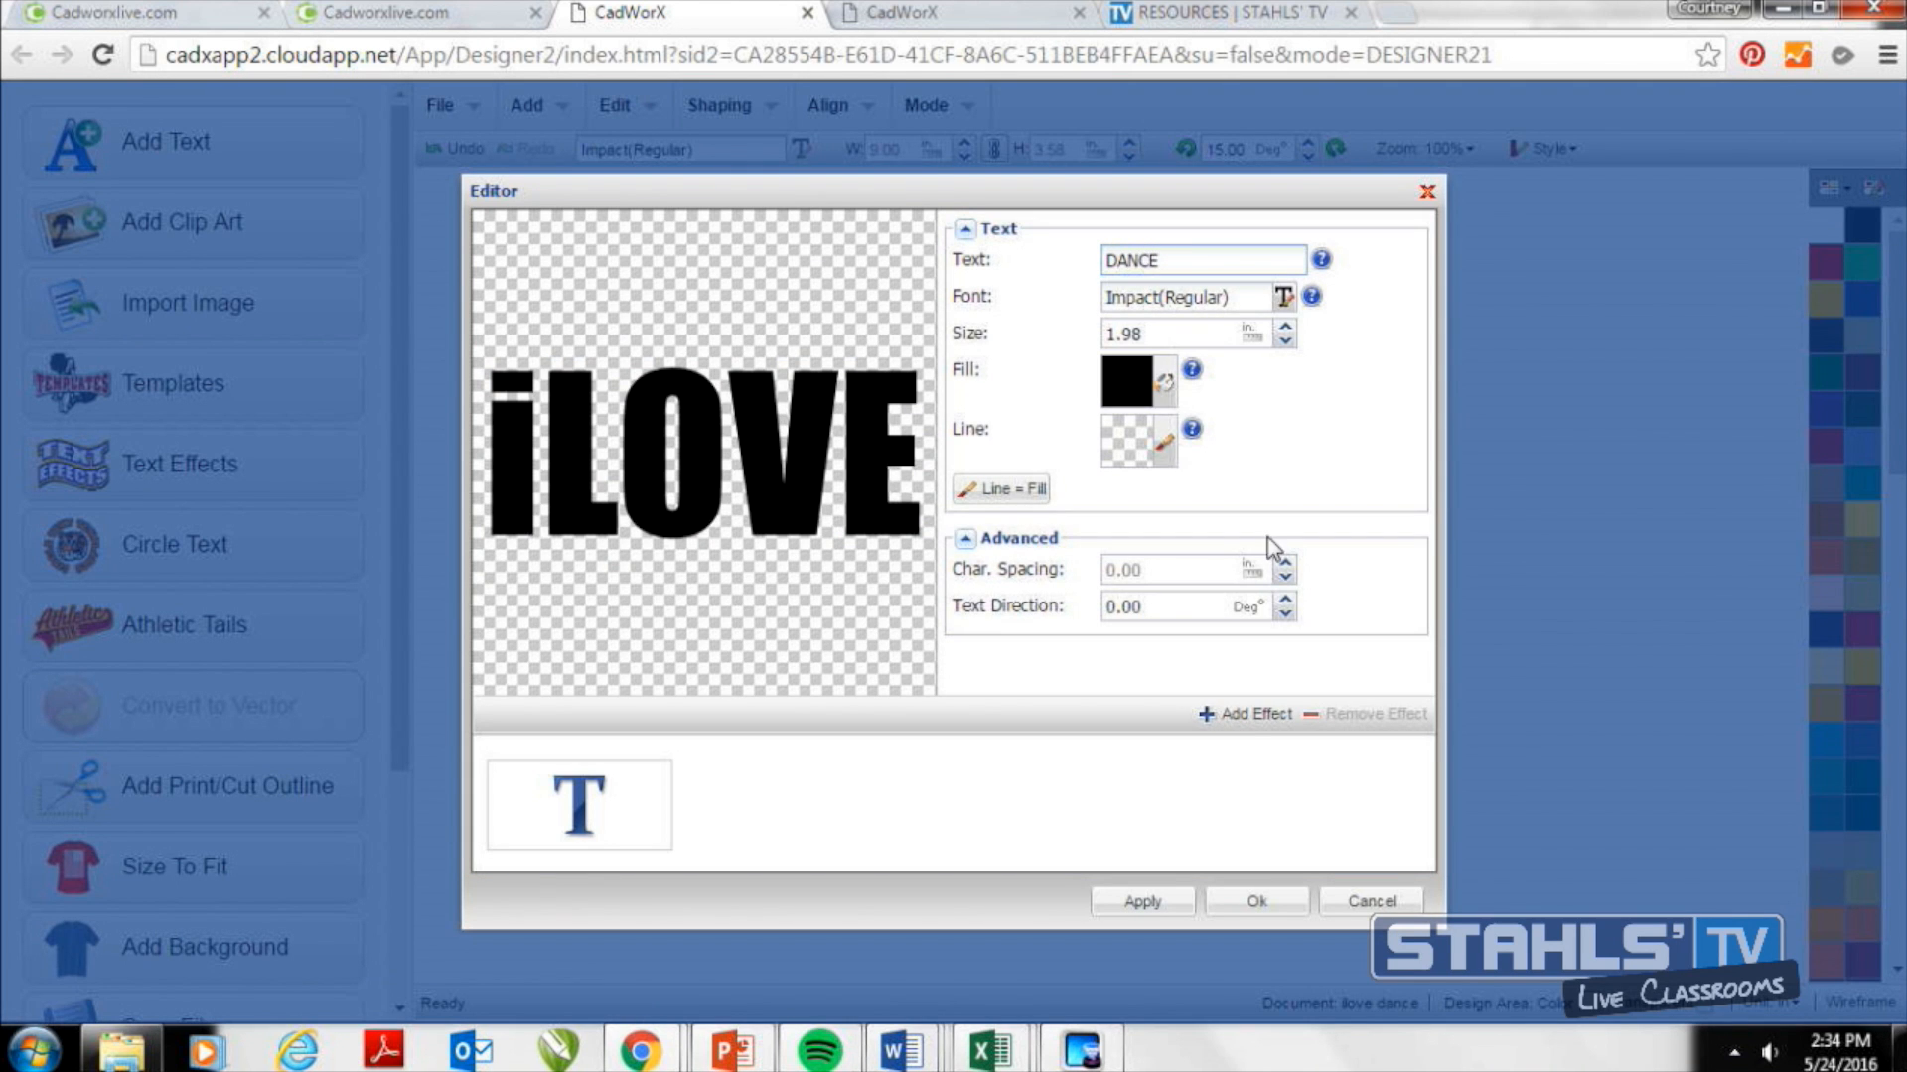
pyautogui.click(1274, 902)
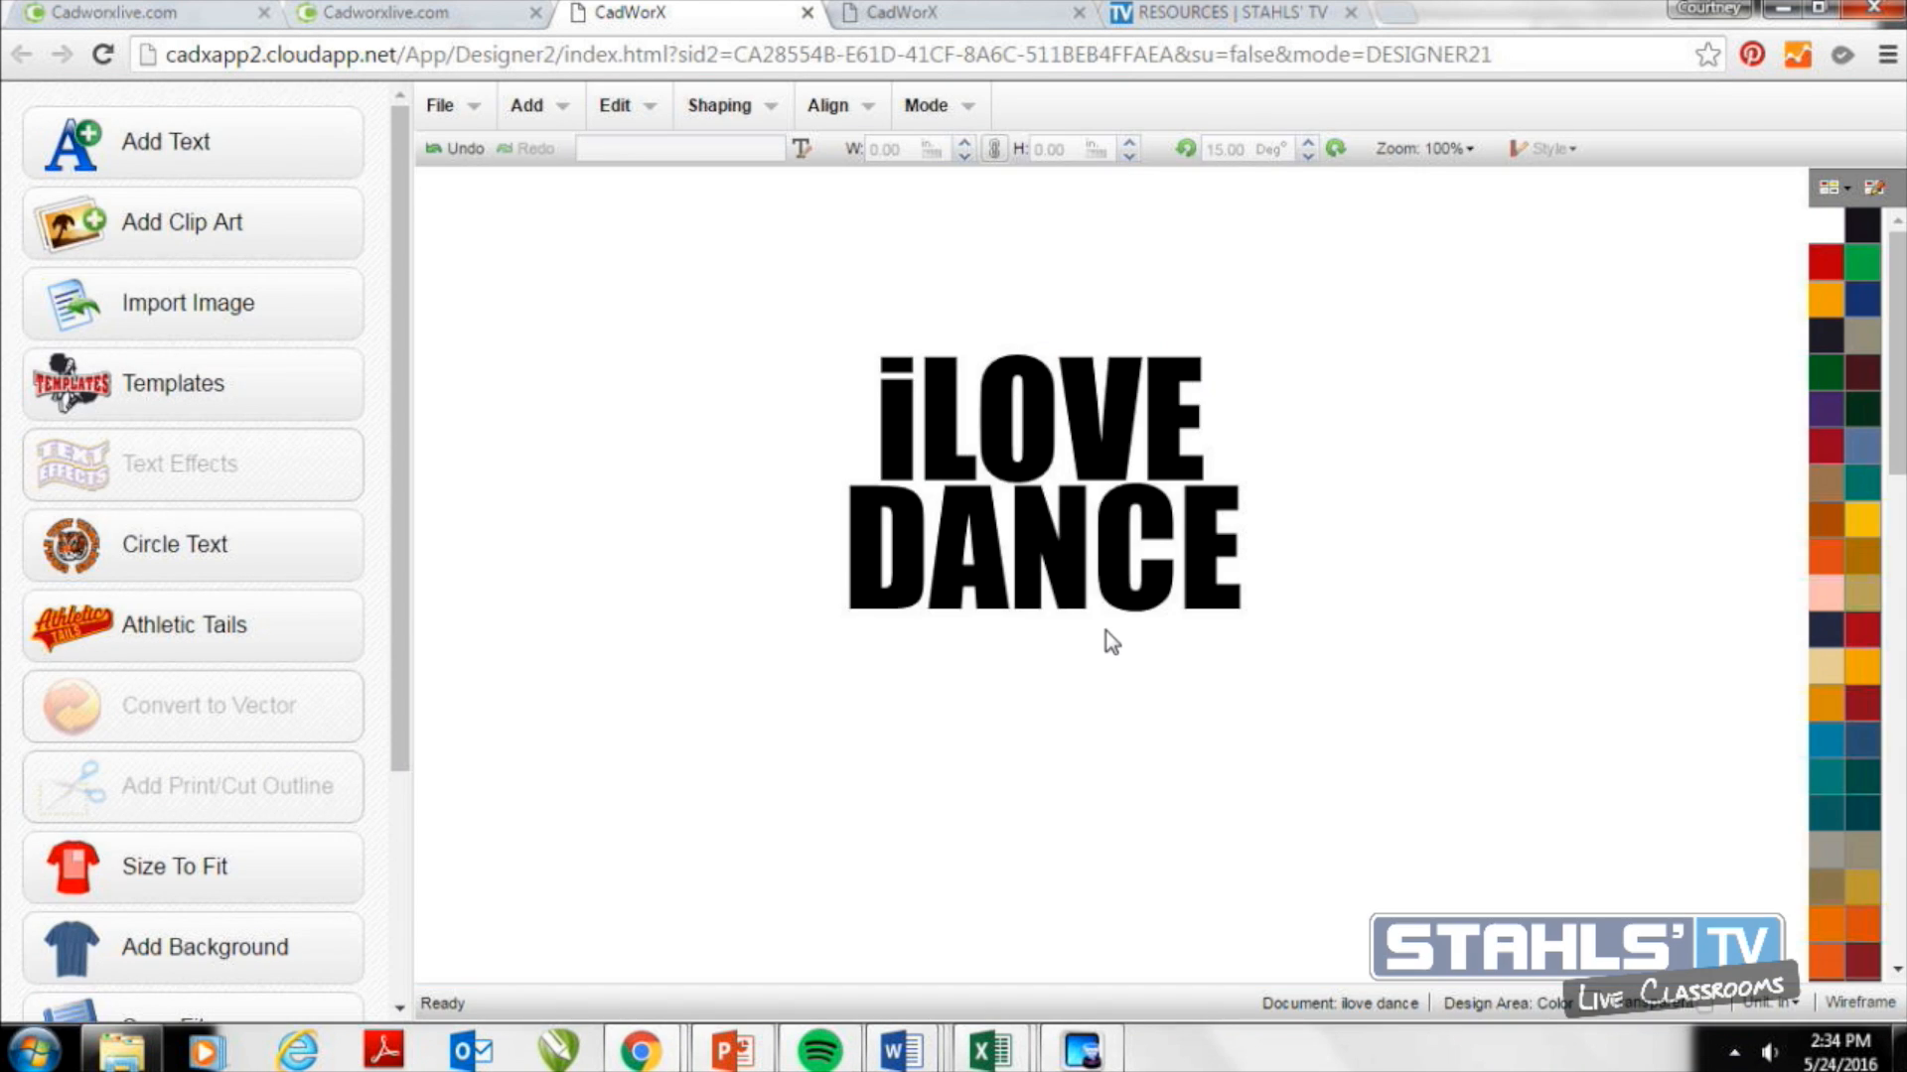
# Shrink DANCE proportionally to about 9.18 in wide and center it under iLOVE.
pyautogui.click(1083, 596)
pyautogui.moveTo(846, 482); pyautogui.dragTo(865, 487)
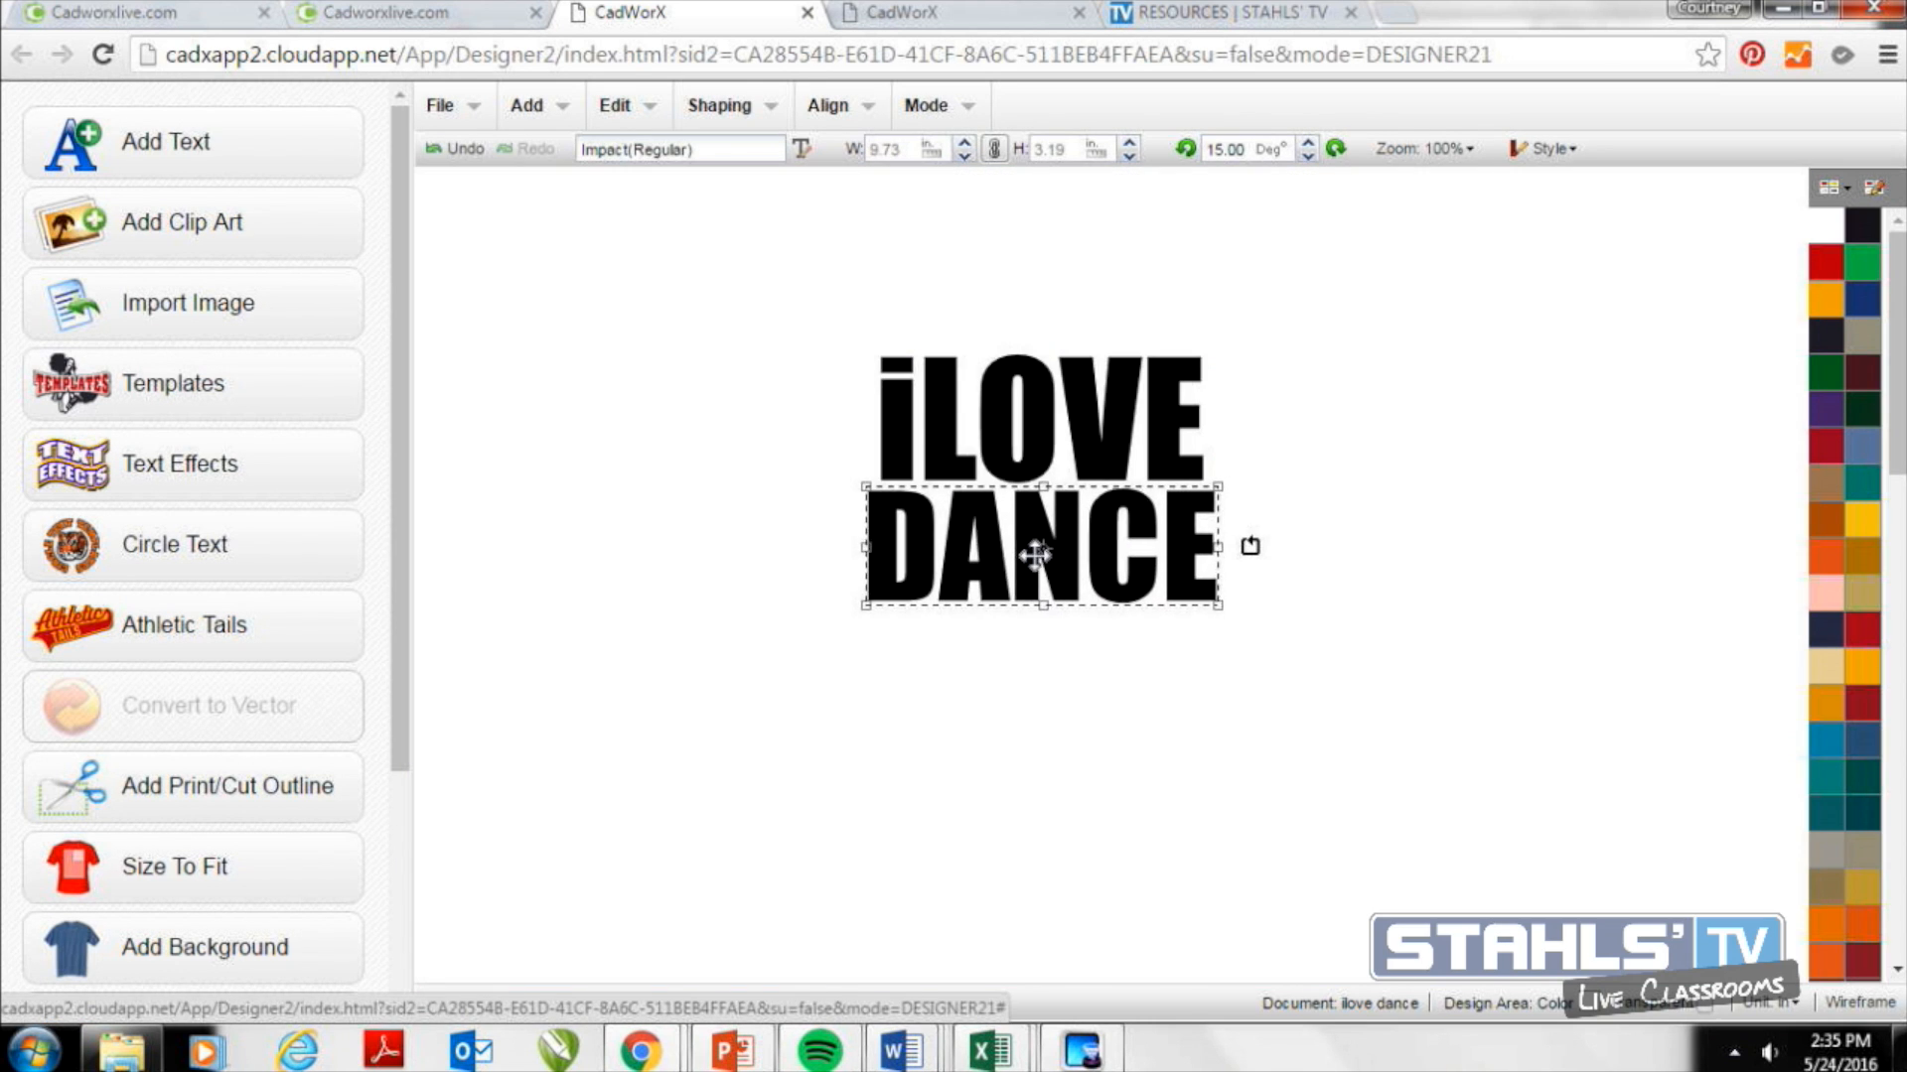
pyautogui.moveTo(866, 605); pyautogui.dragTo(880, 601)
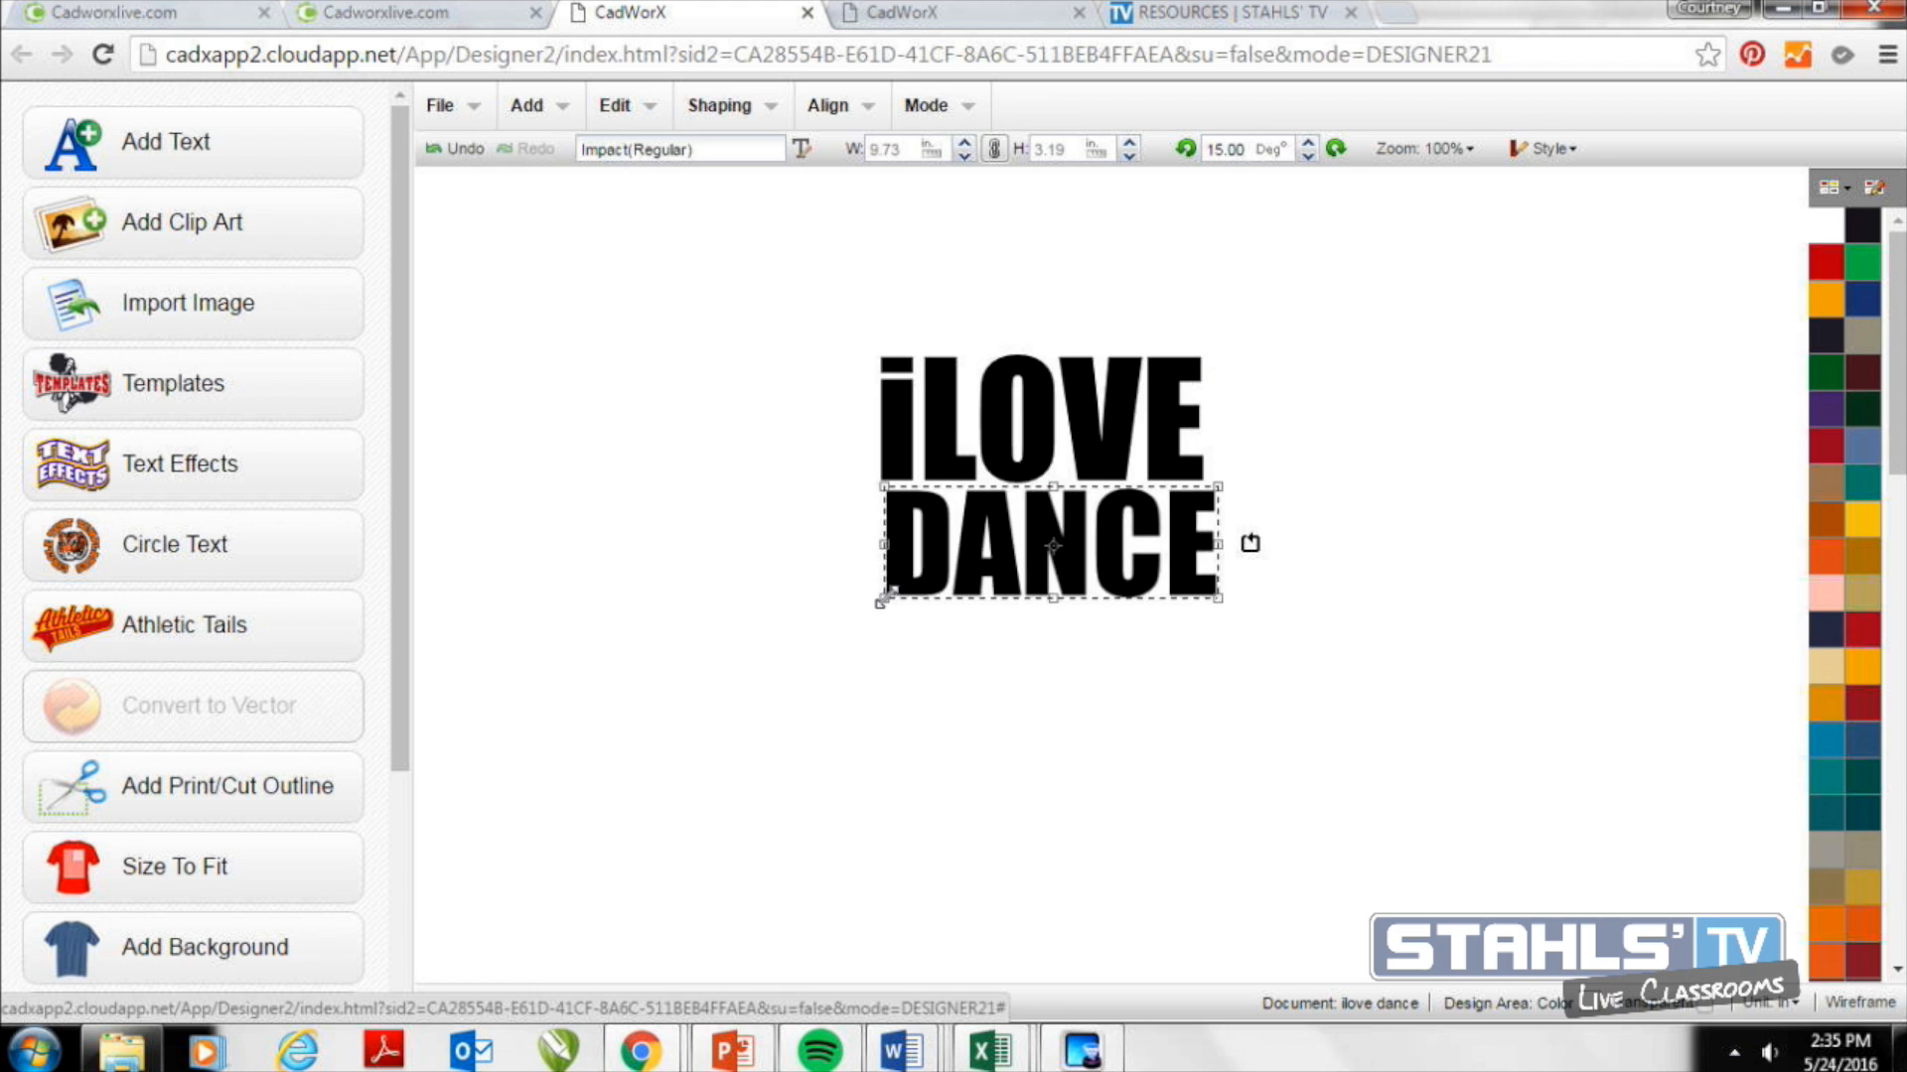
pyautogui.moveTo(1002, 559); pyautogui.dragTo(994, 560)
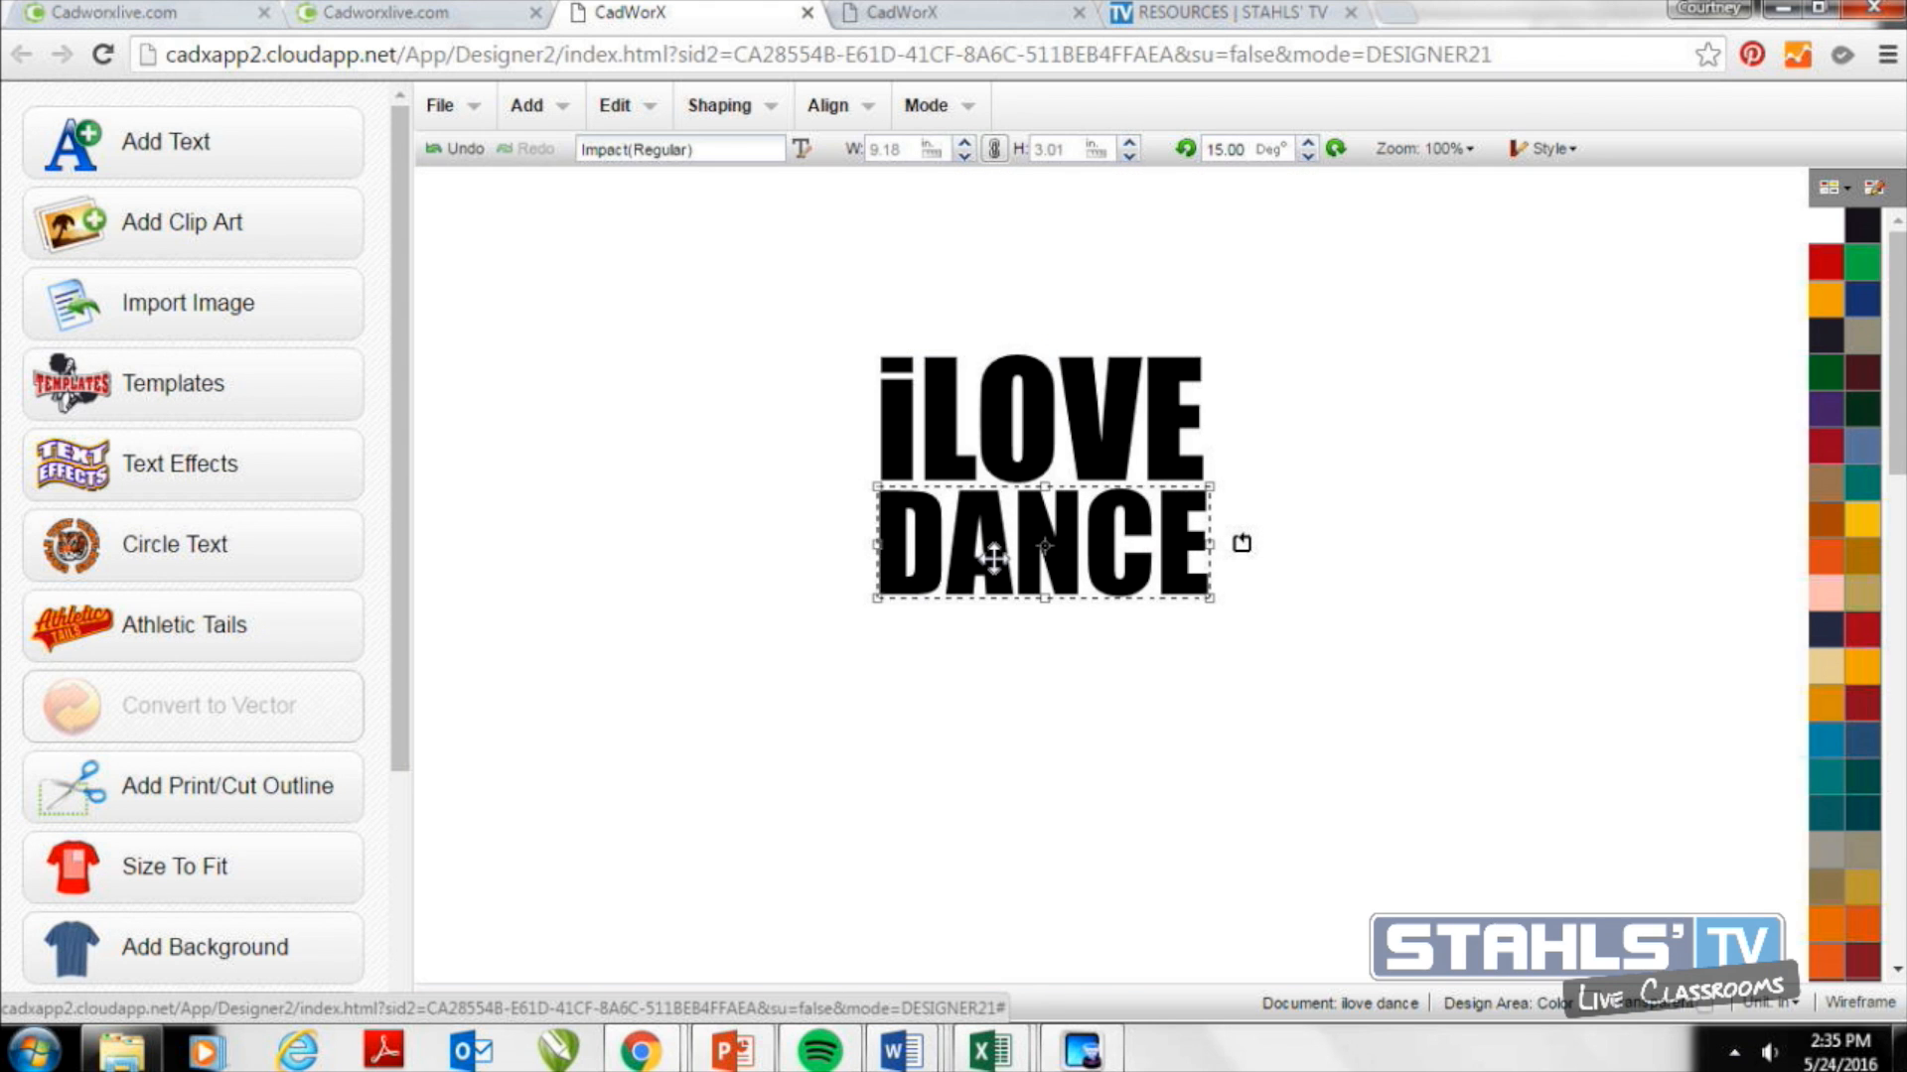
# Set the width of iLOVE to 9.18 in to match DANCE, and deselect it.
pyautogui.click(992, 438)
pyautogui.click(988, 559)
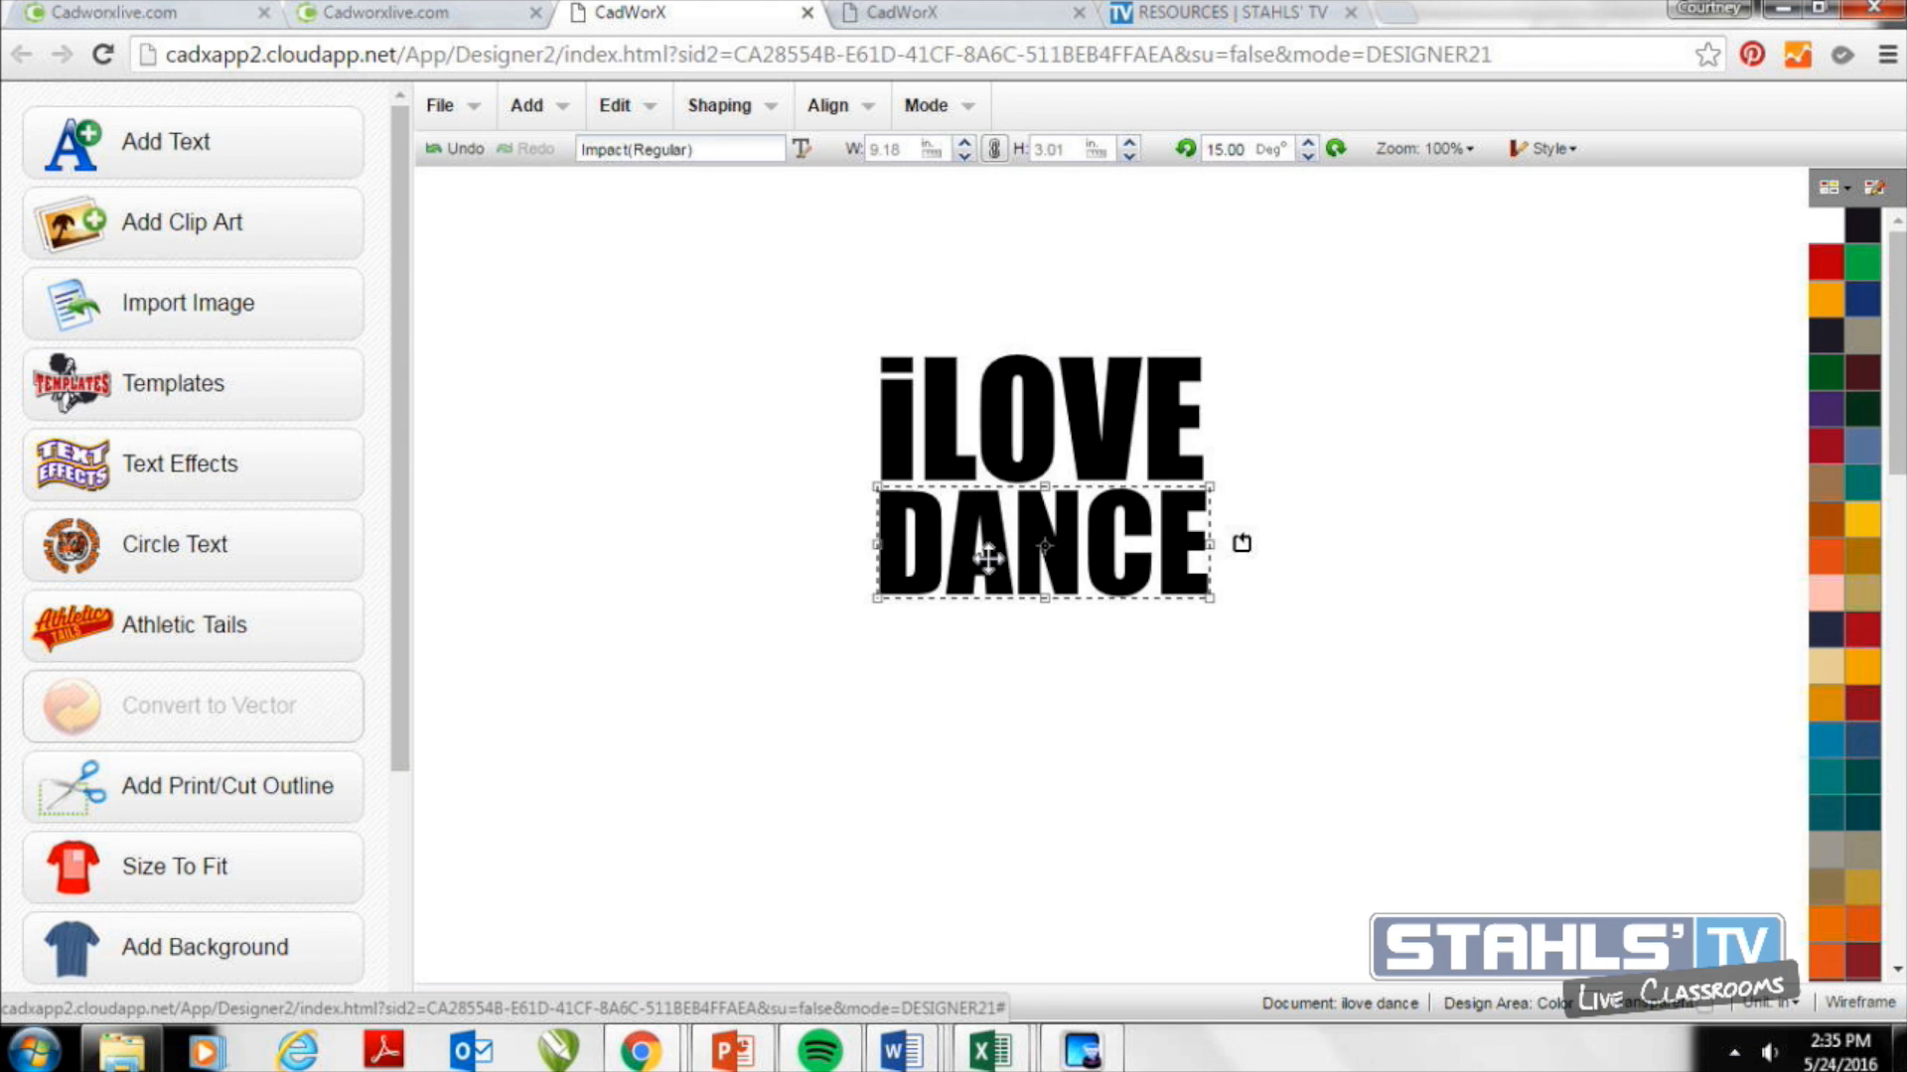
pyautogui.click(987, 433)
pyautogui.click(903, 150)
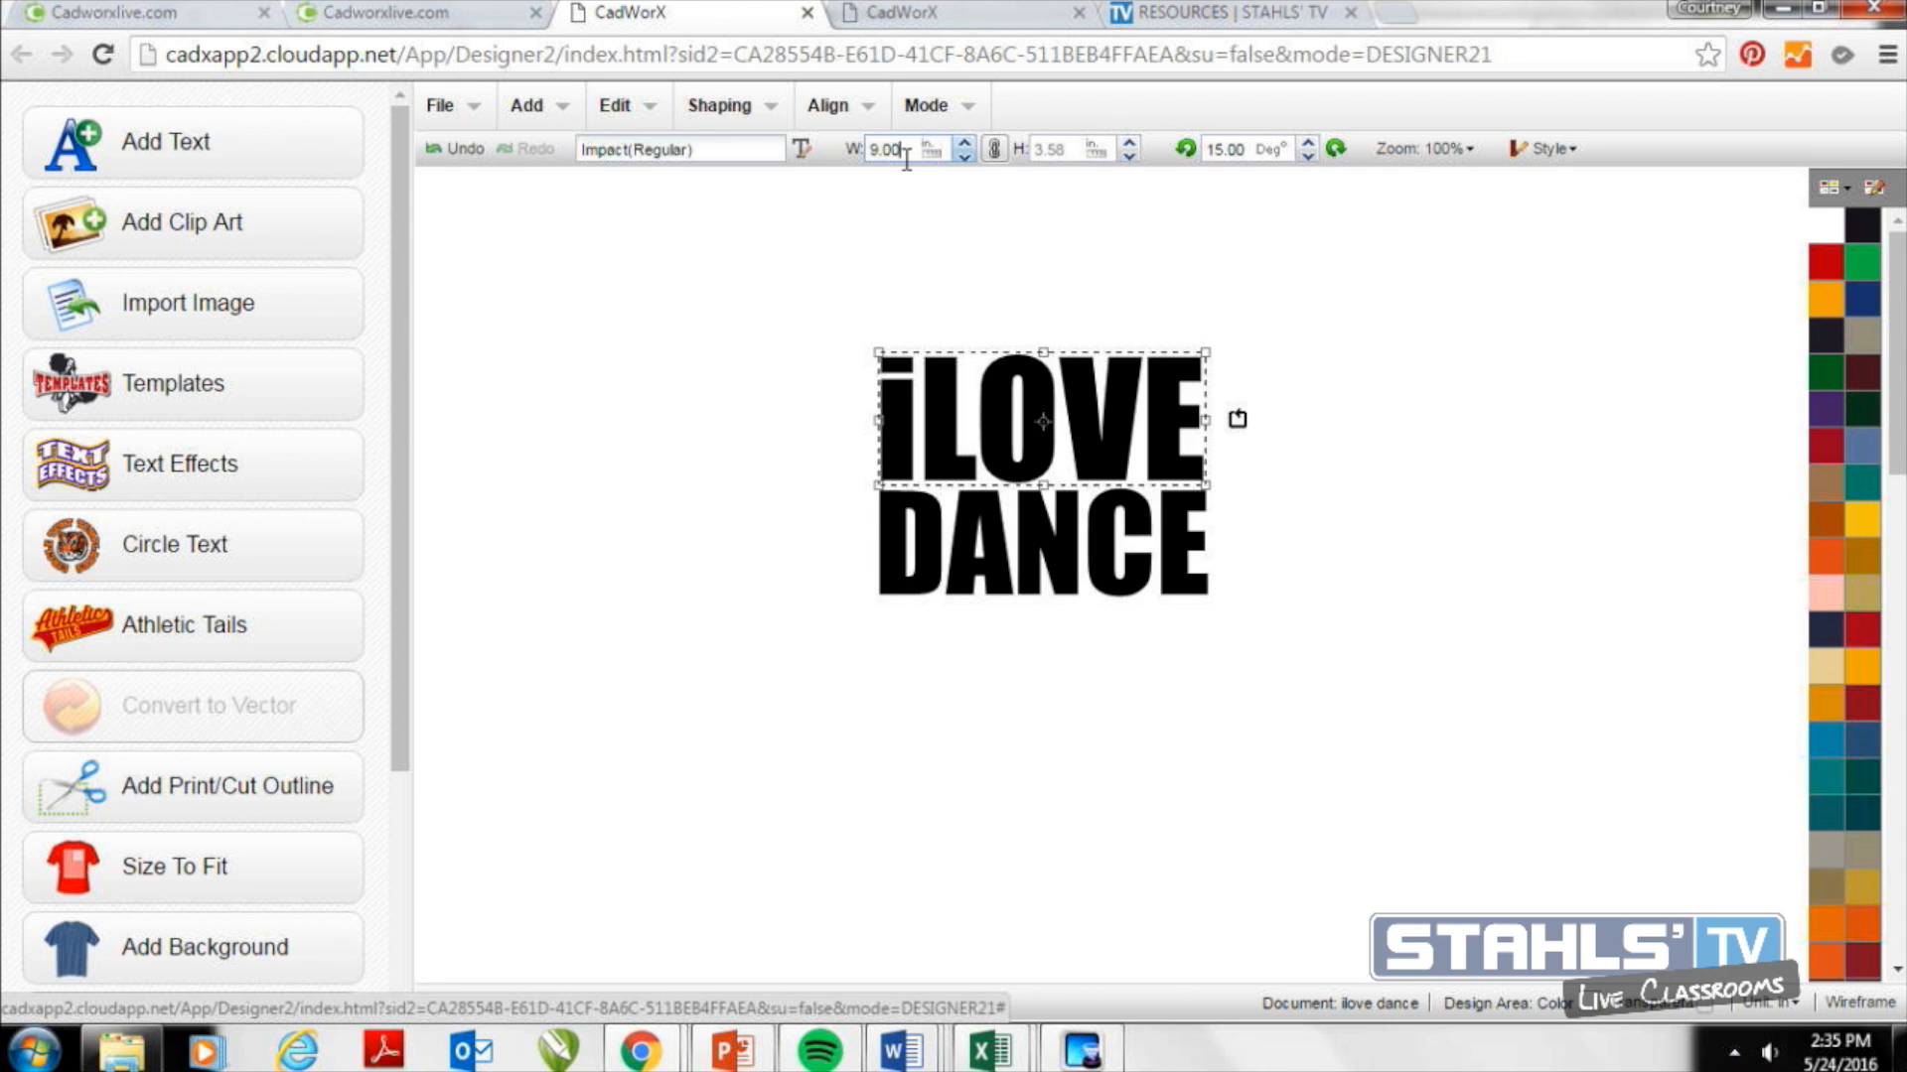
pyautogui.press('BackSpace')
pyautogui.press('BackSpace')
pyautogui.write('18')
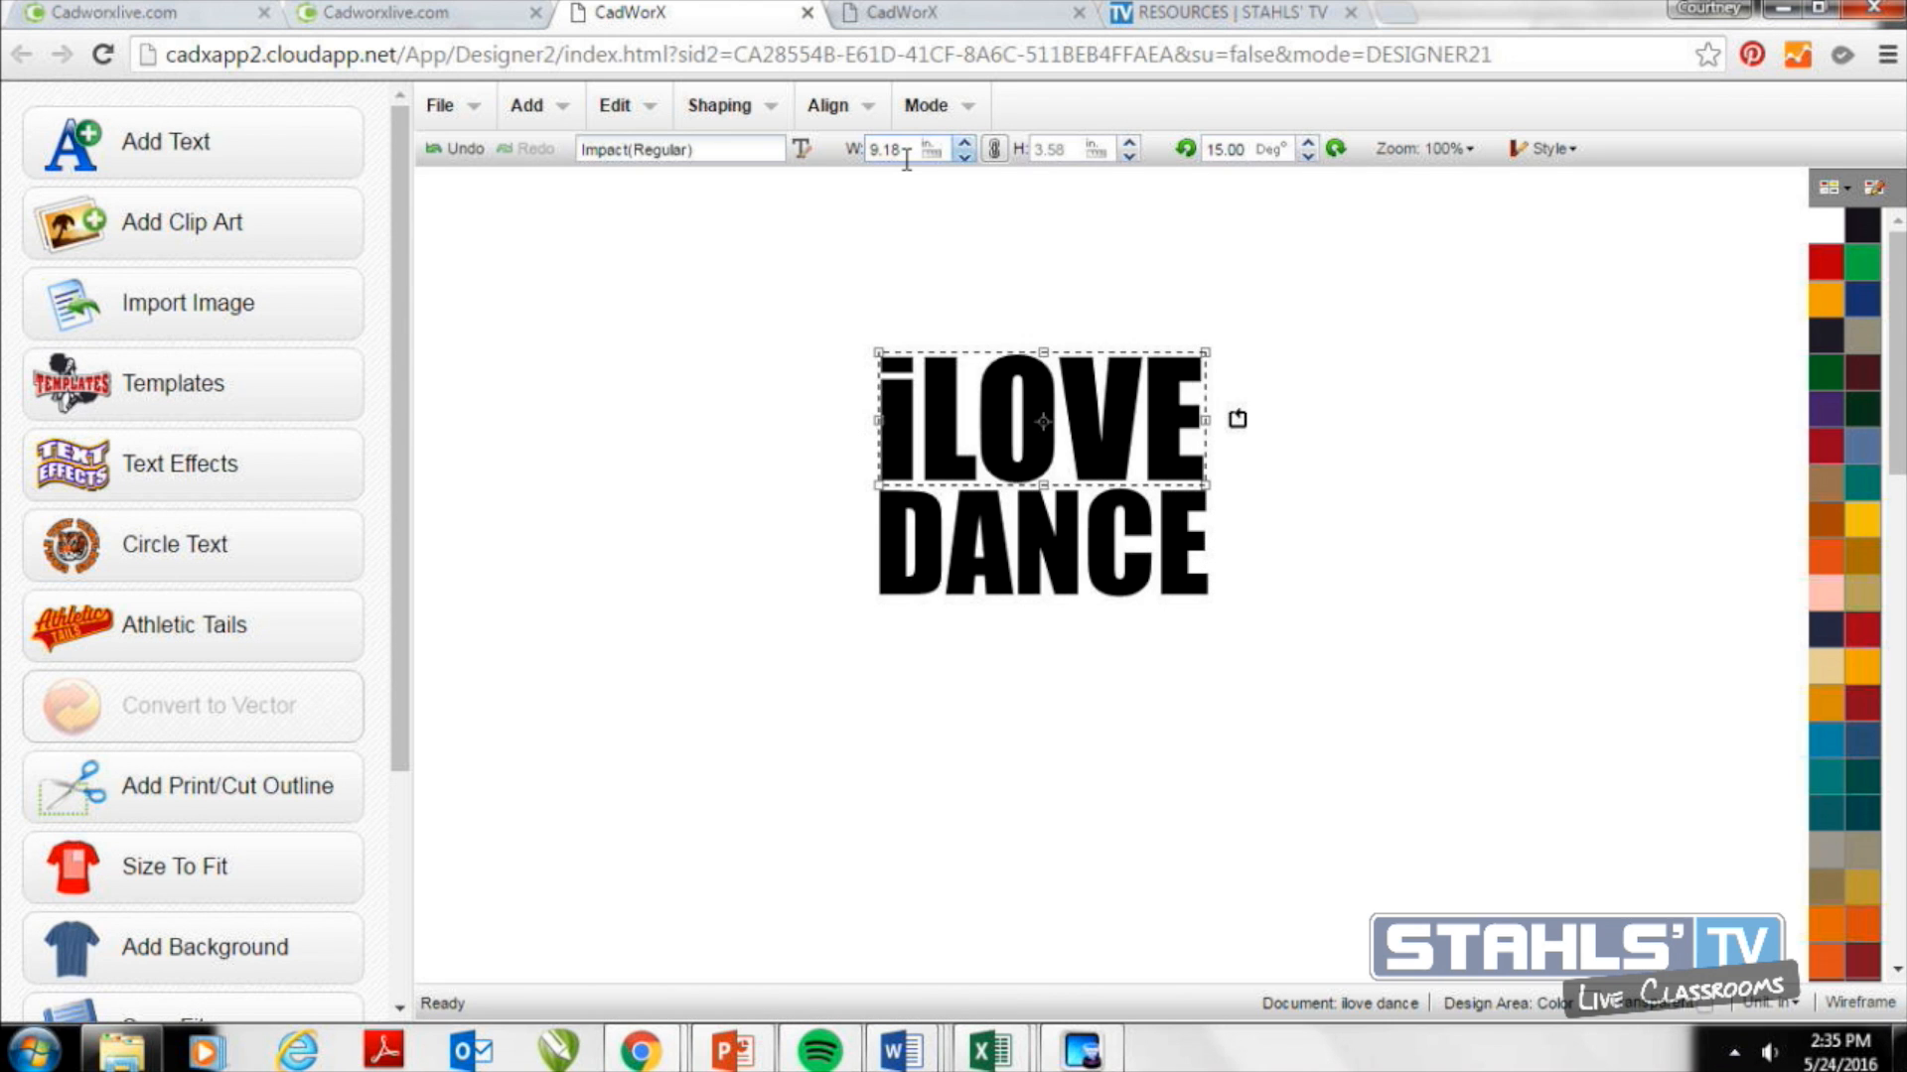
pyautogui.click(996, 470)
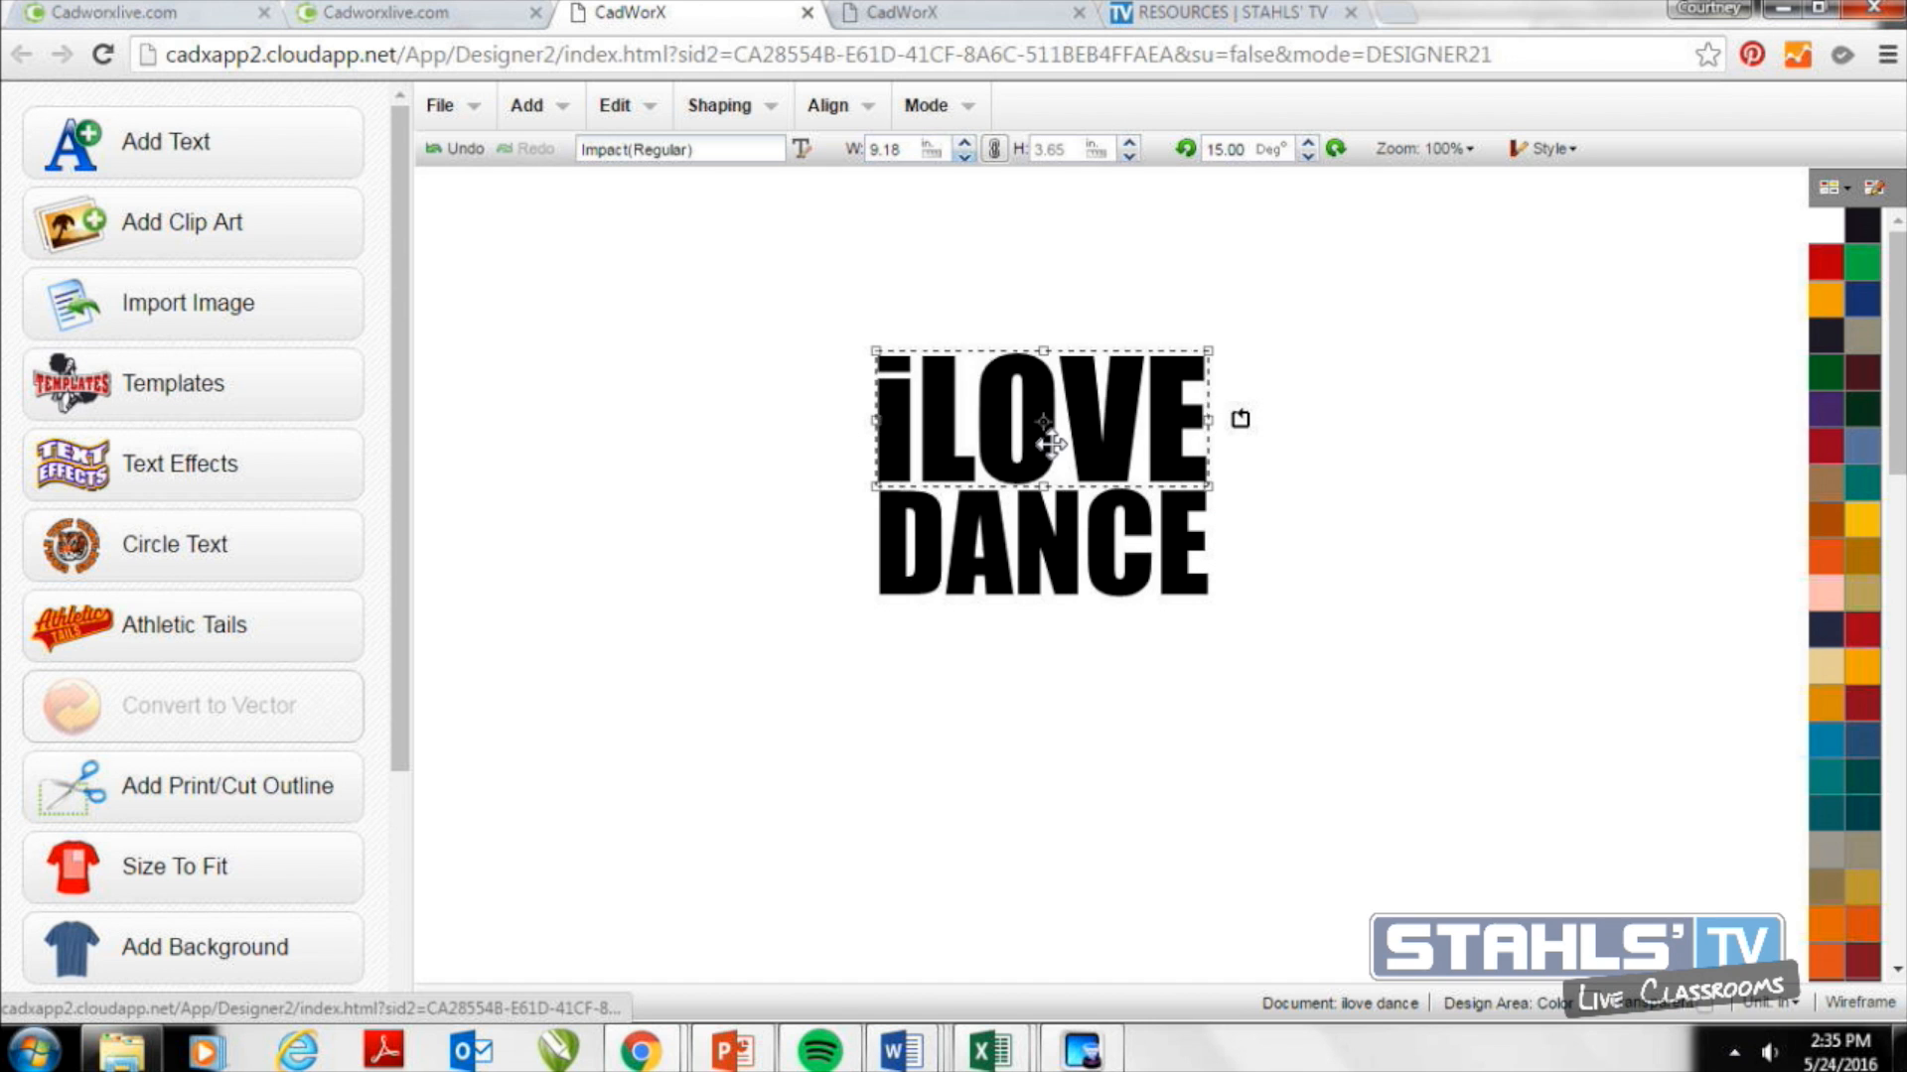
pyautogui.click(1120, 683)
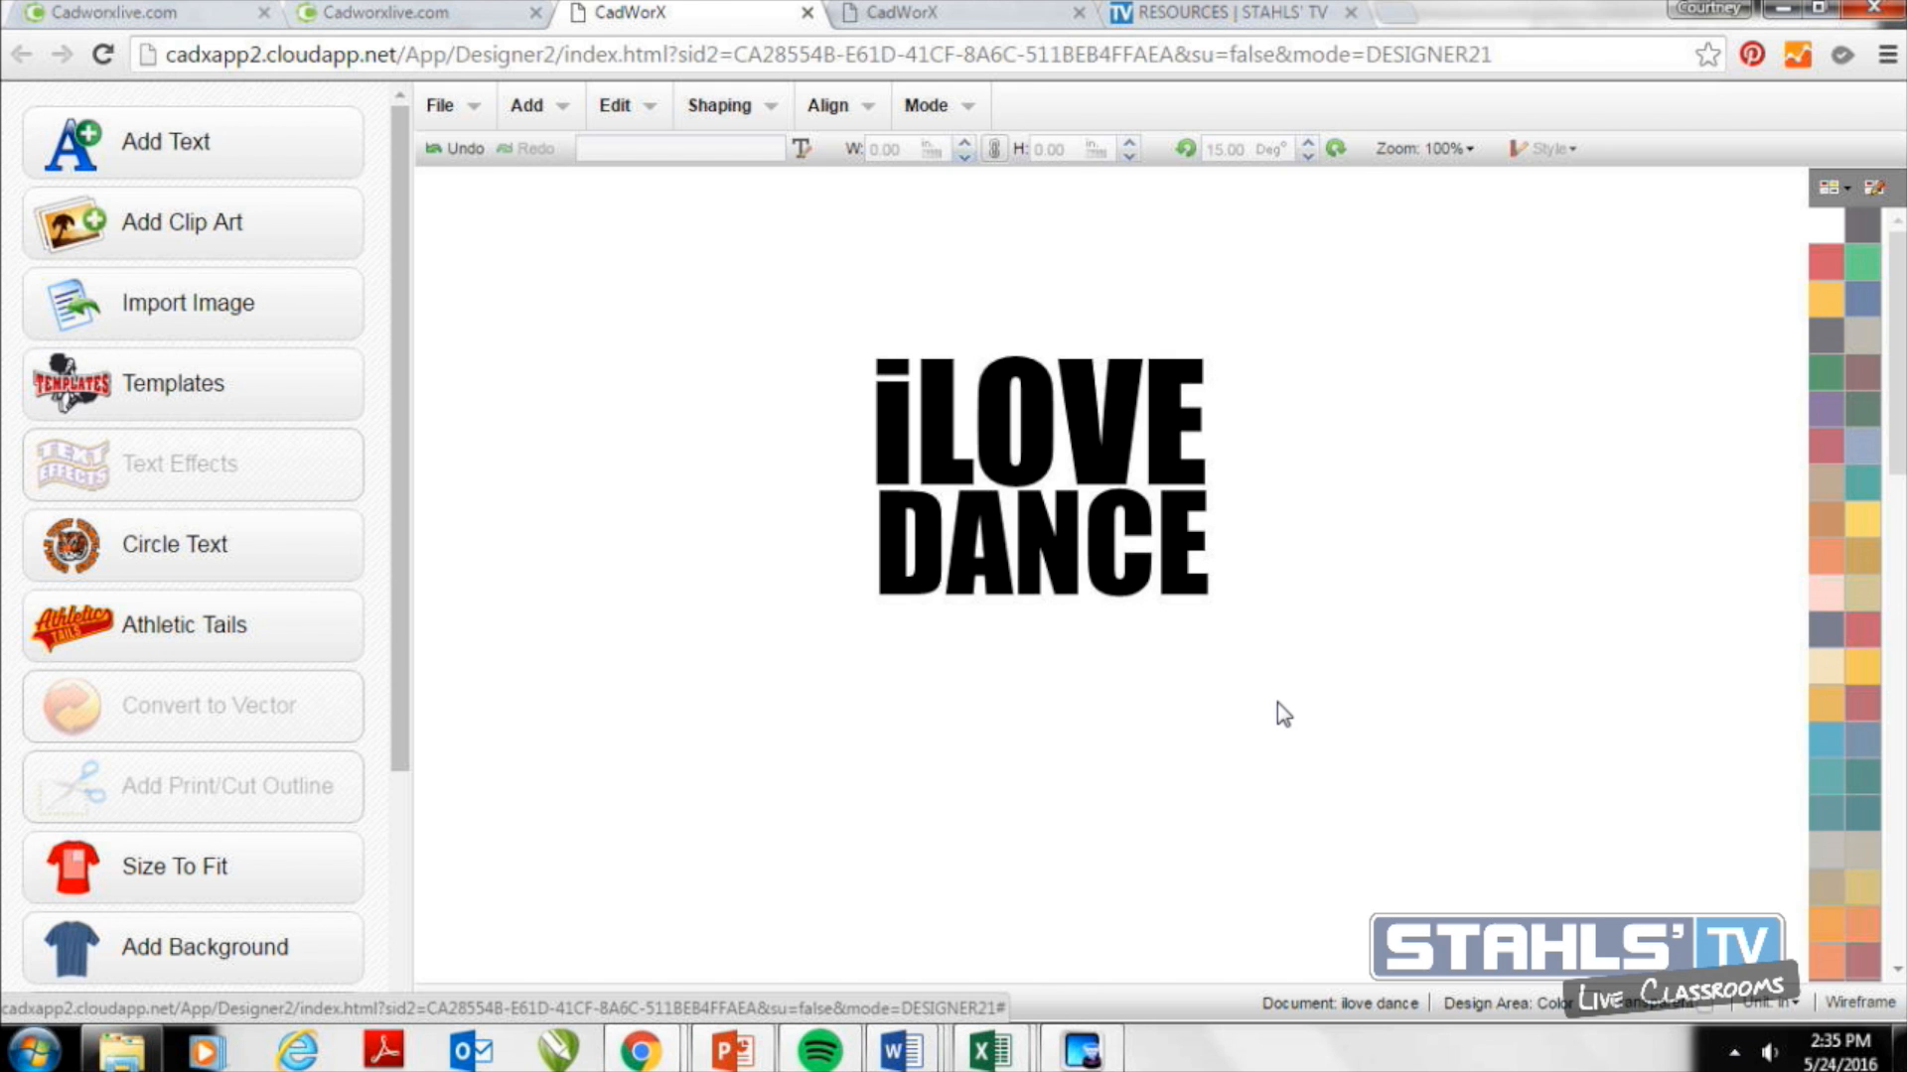
# Combine the iLOVE and DANCE text into a single object, and deselect it.
pyautogui.moveTo(820, 289); pyautogui.dragTo(1264, 646)
pyautogui.click(688, 107)
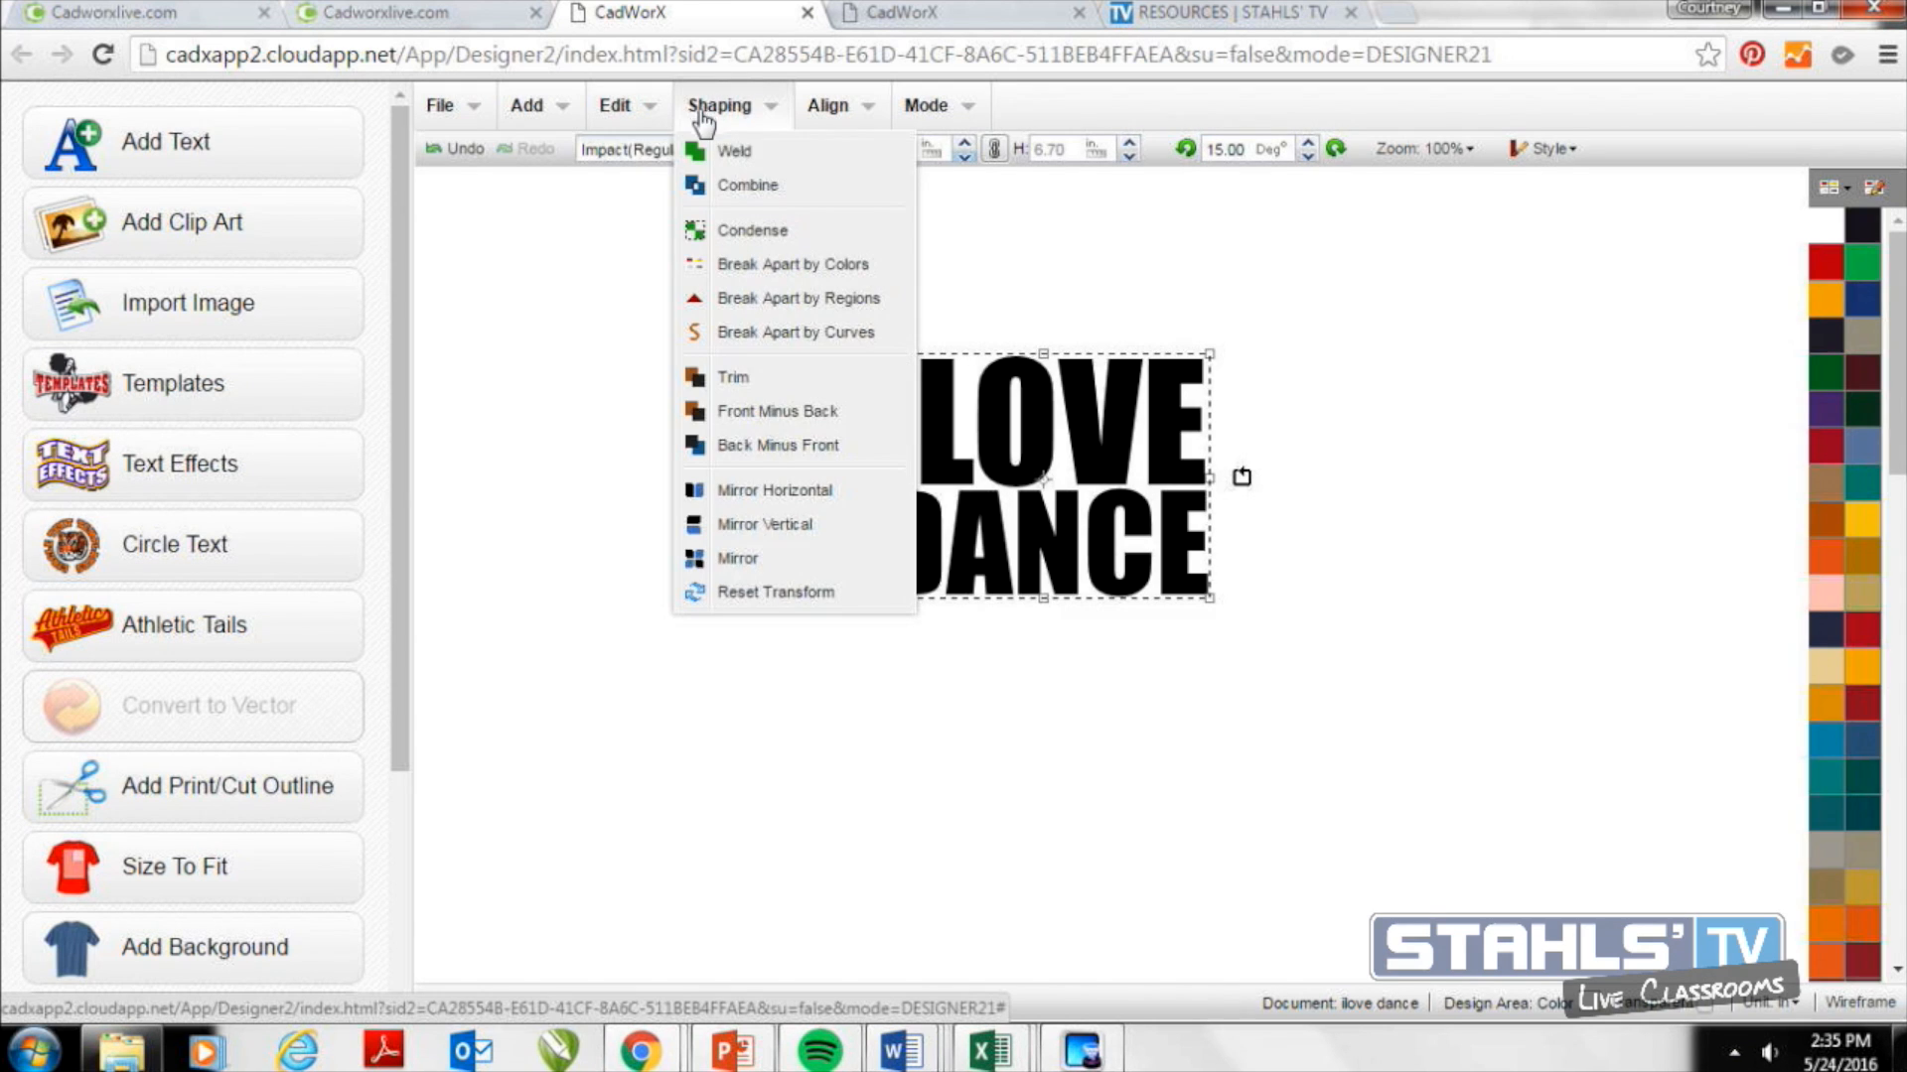
pyautogui.click(723, 188)
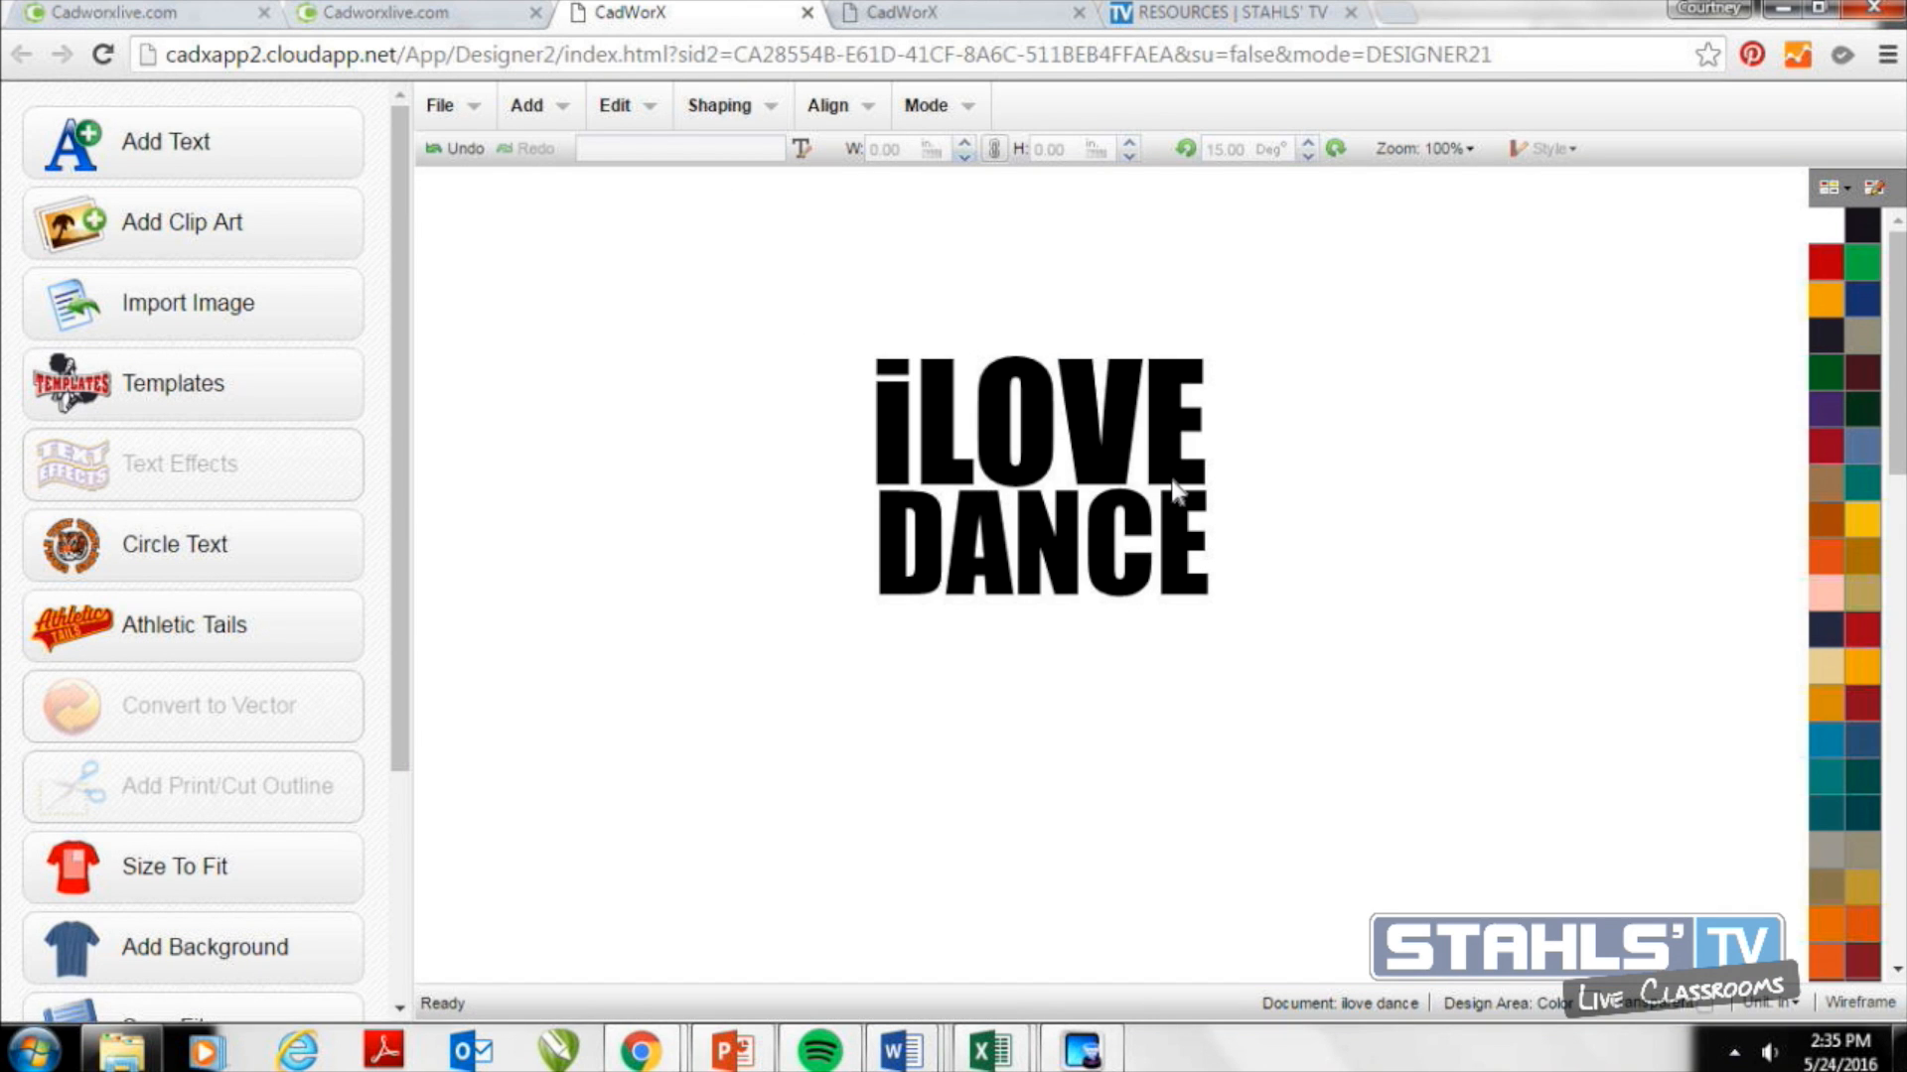
pyautogui.click(1175, 510)
pyautogui.click(1361, 503)
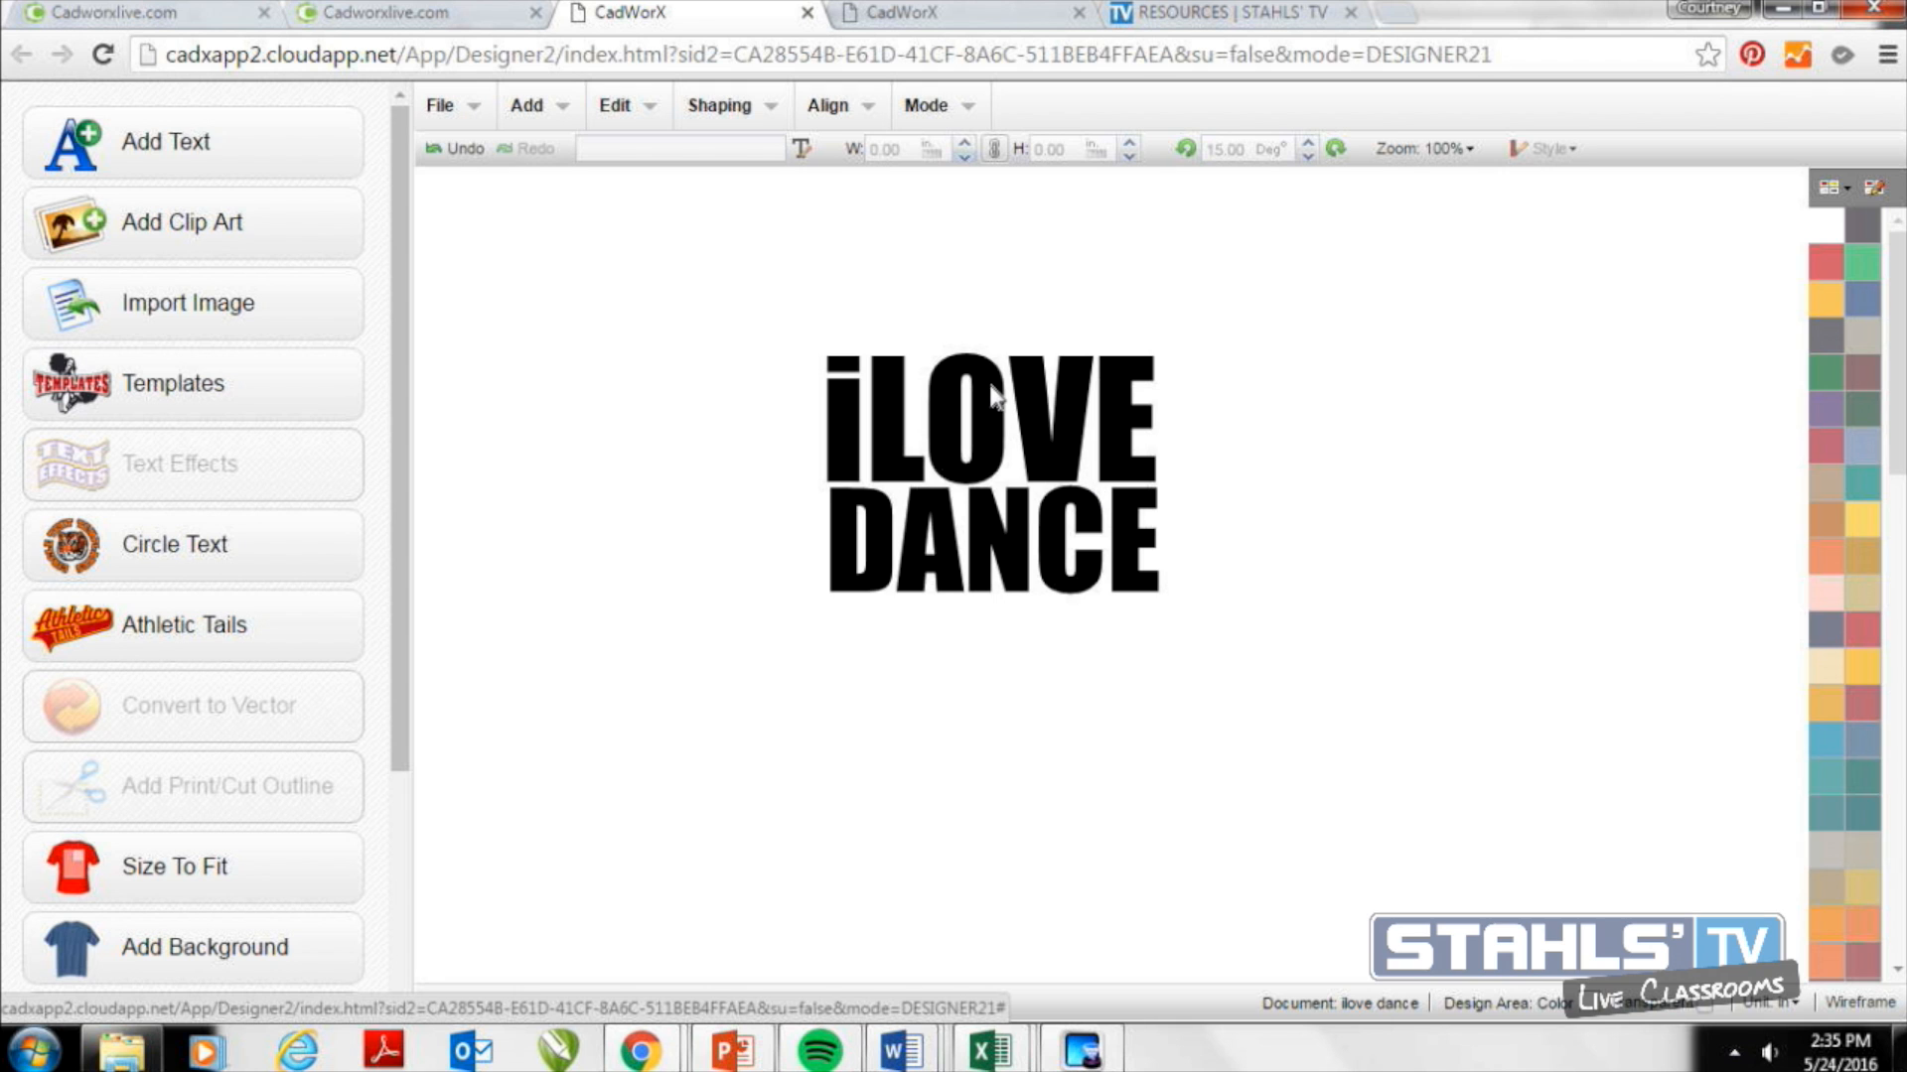
# Move the combined iLOVE DANCE artwork toward the left of the design area and place a duplicate to its right.
pyautogui.click(981, 489)
pyautogui.moveTo(965, 459)
pyautogui.mouseDown()
pyautogui.moveTo(1013, 456)
pyautogui.moveTo(980, 464)
pyautogui.mouseUp()
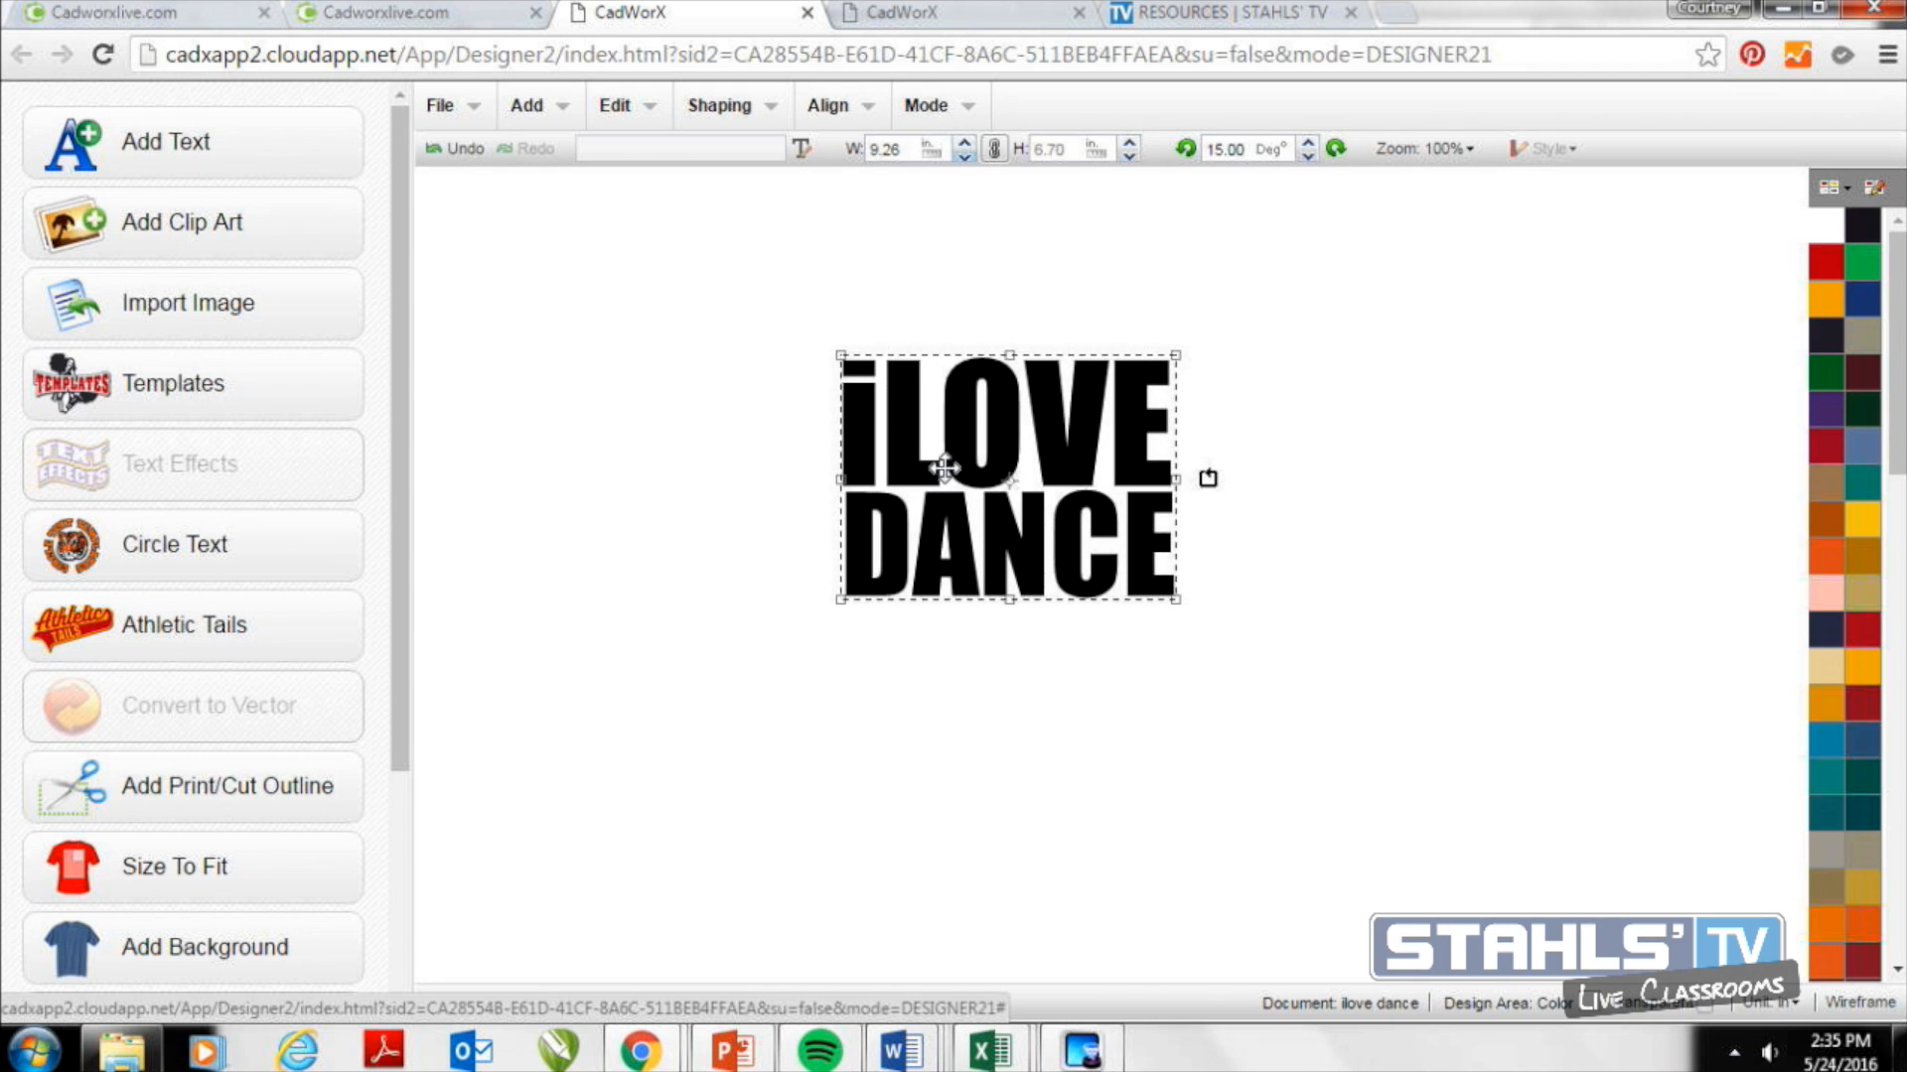
pyautogui.moveTo(1013, 468); pyautogui.dragTo(900, 459)
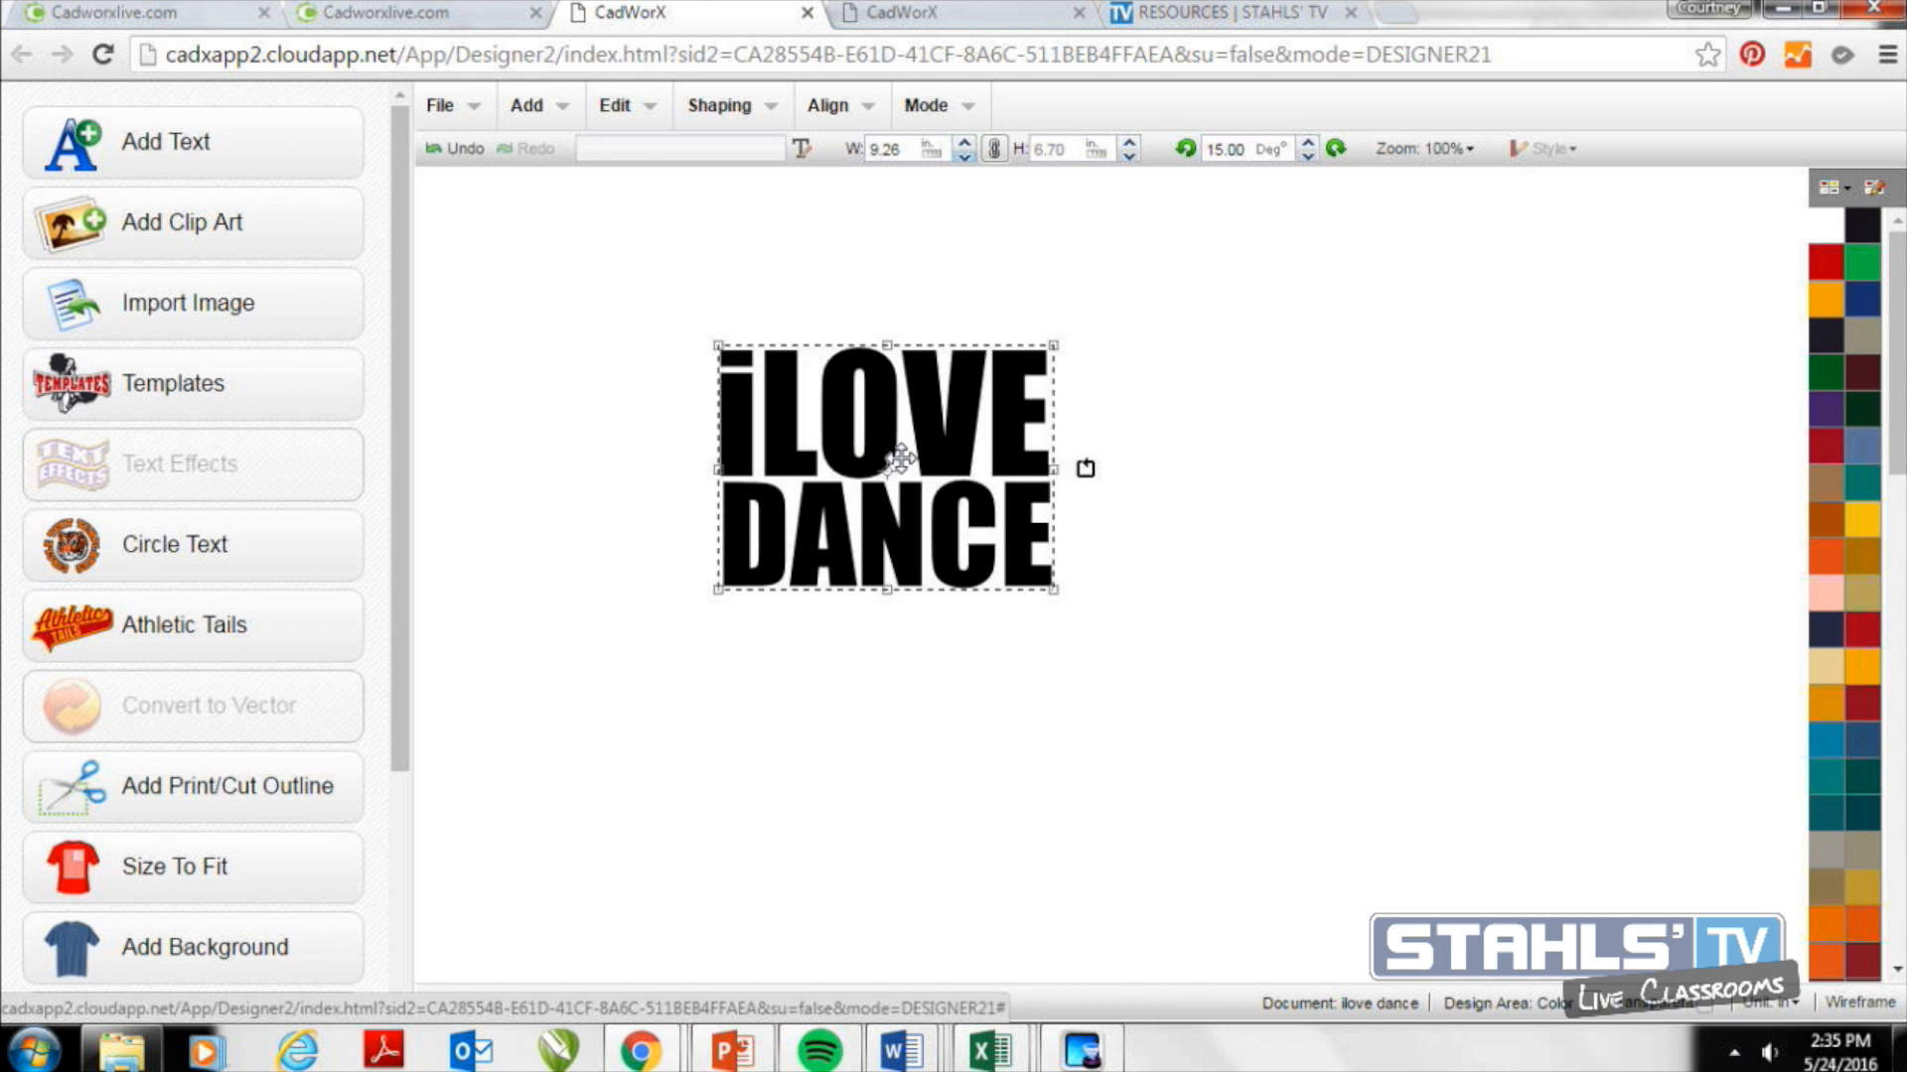
pyautogui.moveTo(900, 457); pyautogui.dragTo(1342, 428)
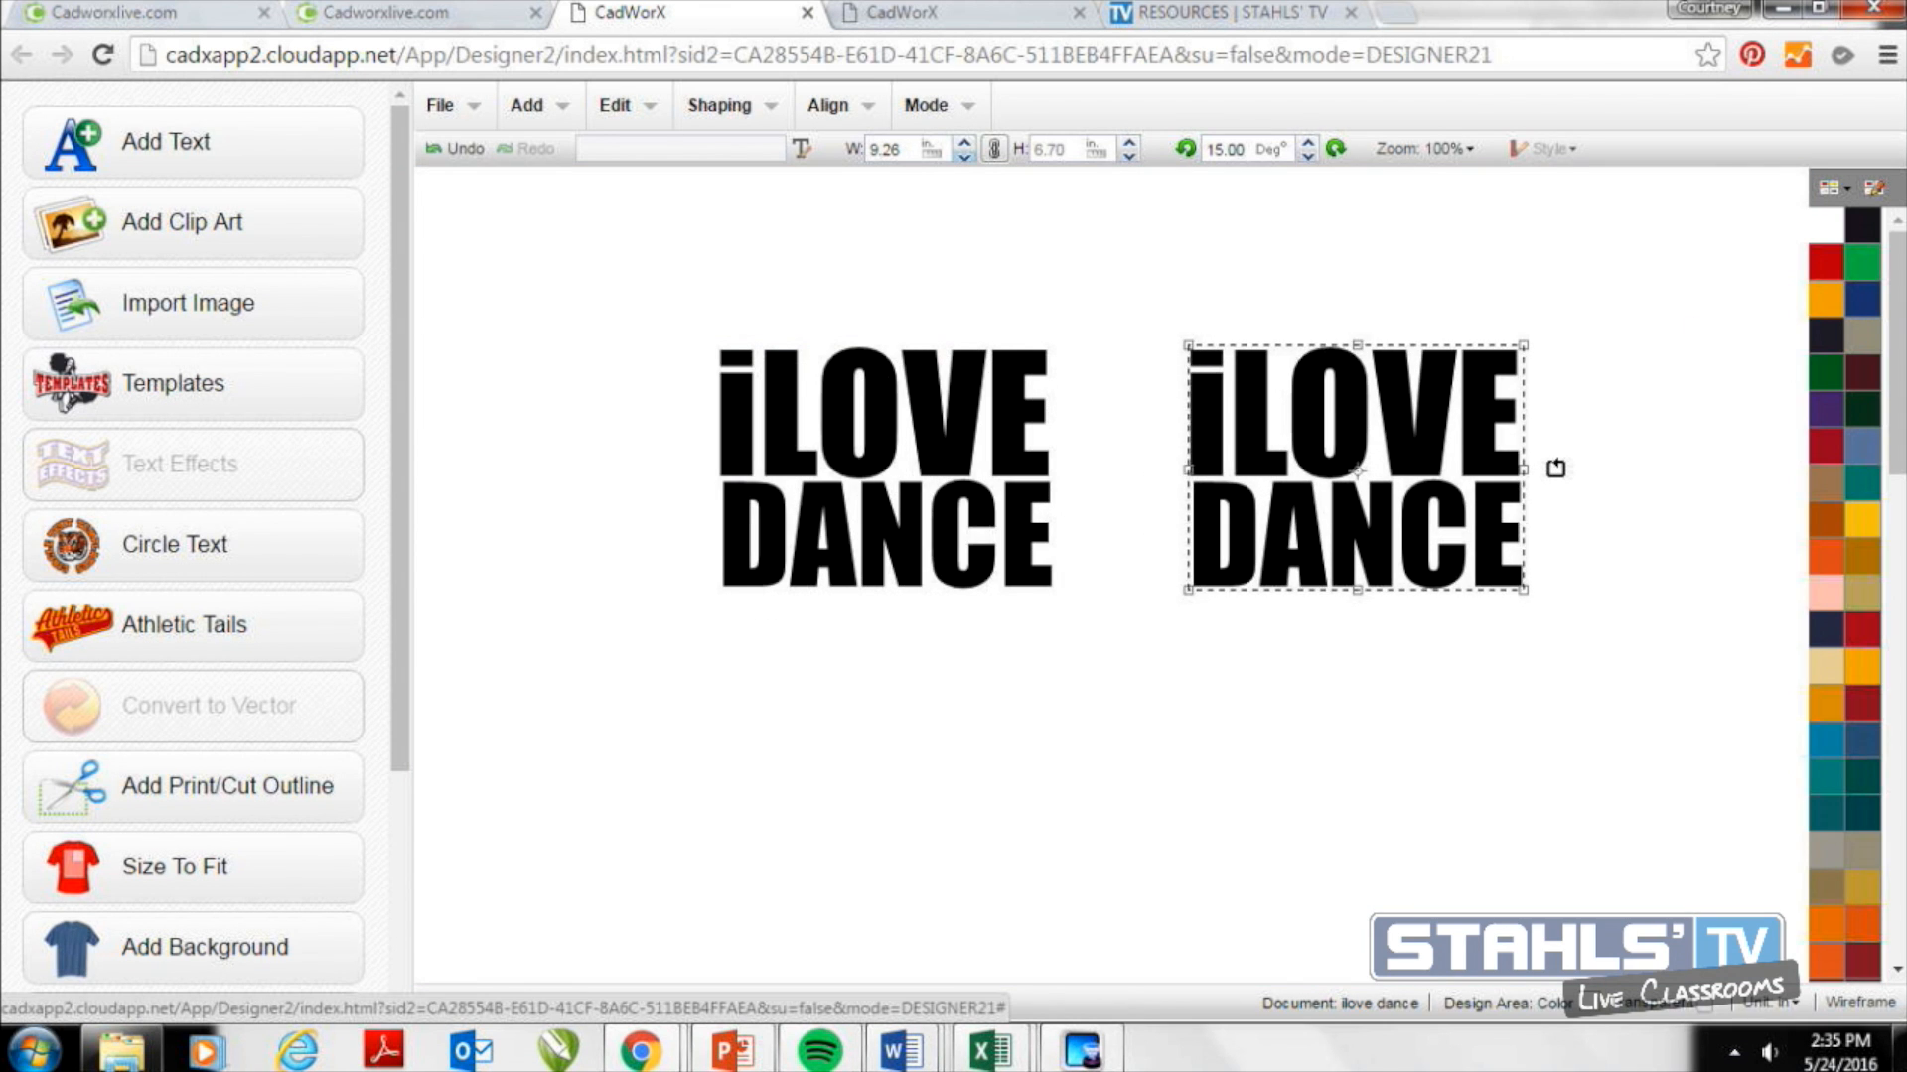
# Color the duplicate iLOVE DANCE light pink and the original dark purple, and shift the purple one slightly closer to the copy.
pyautogui.click(1863, 298)
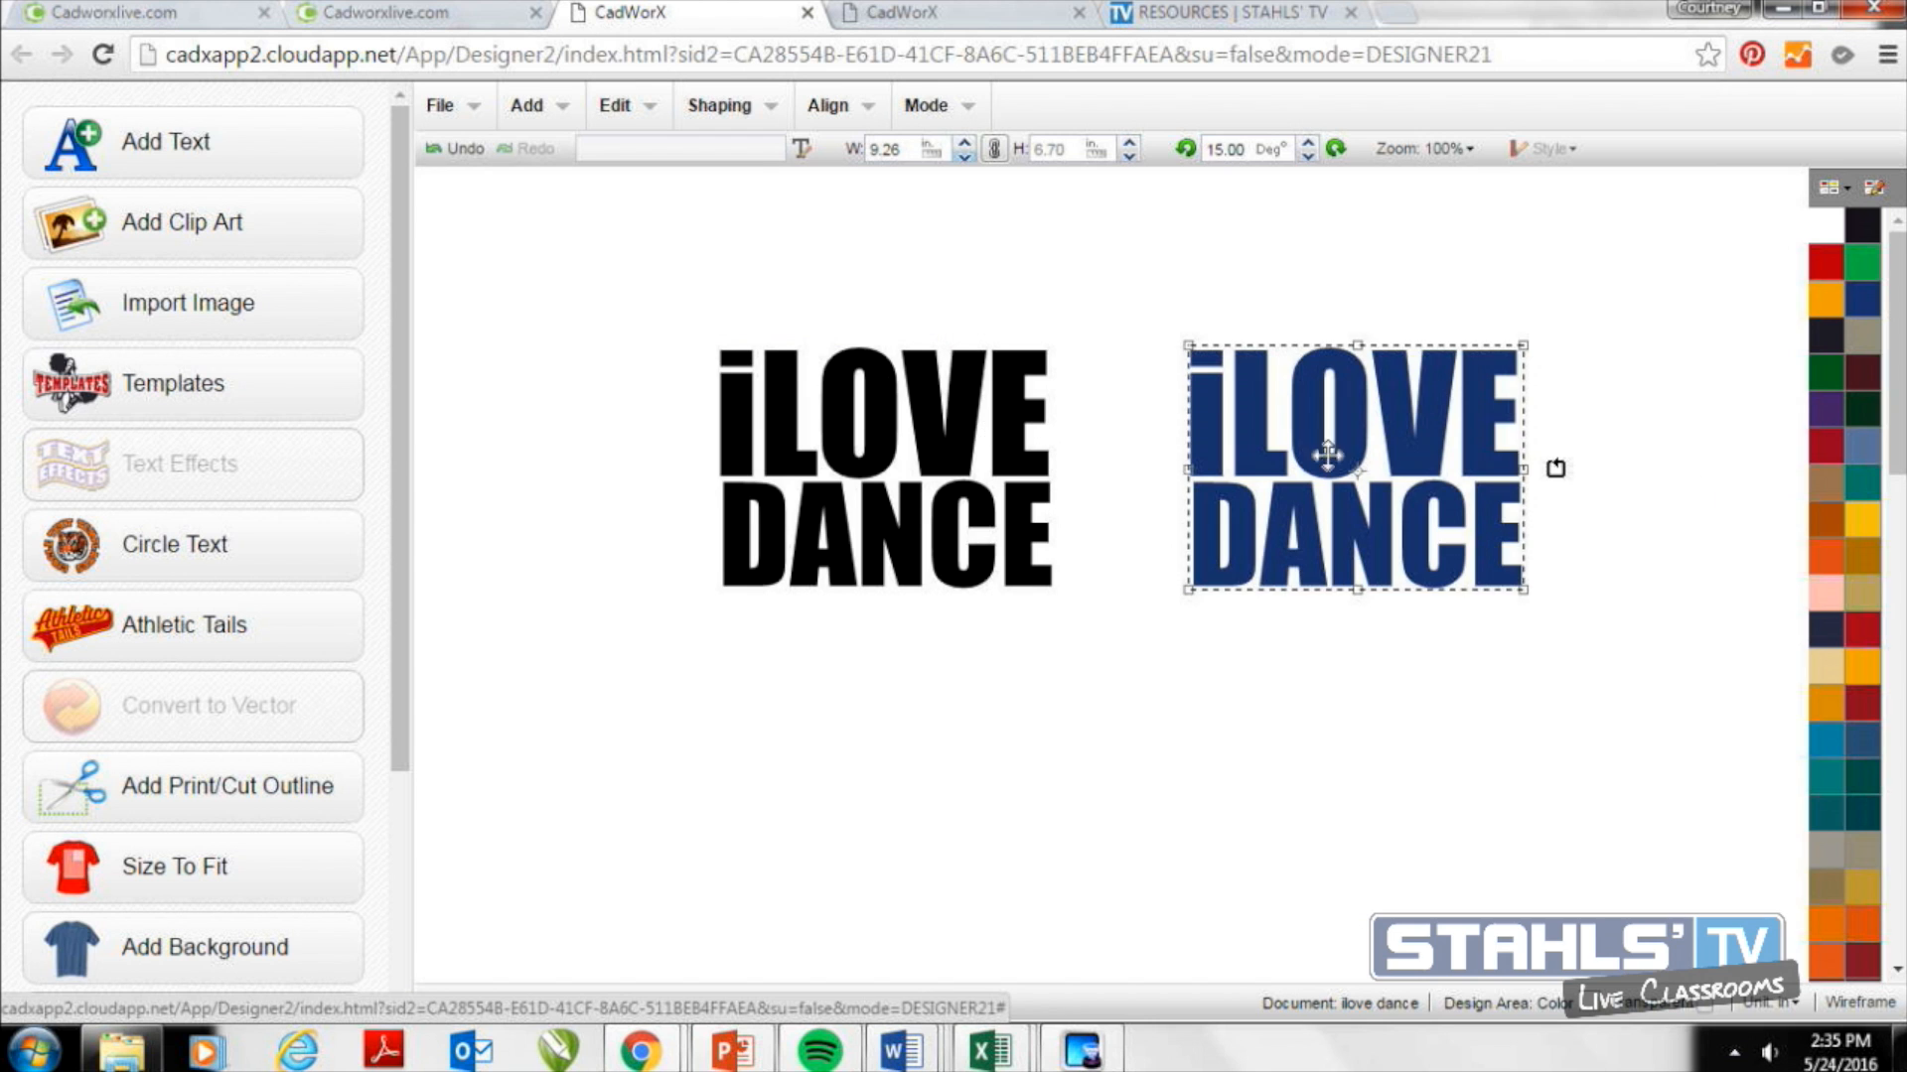
pyautogui.click(1826, 594)
pyautogui.click(888, 462)
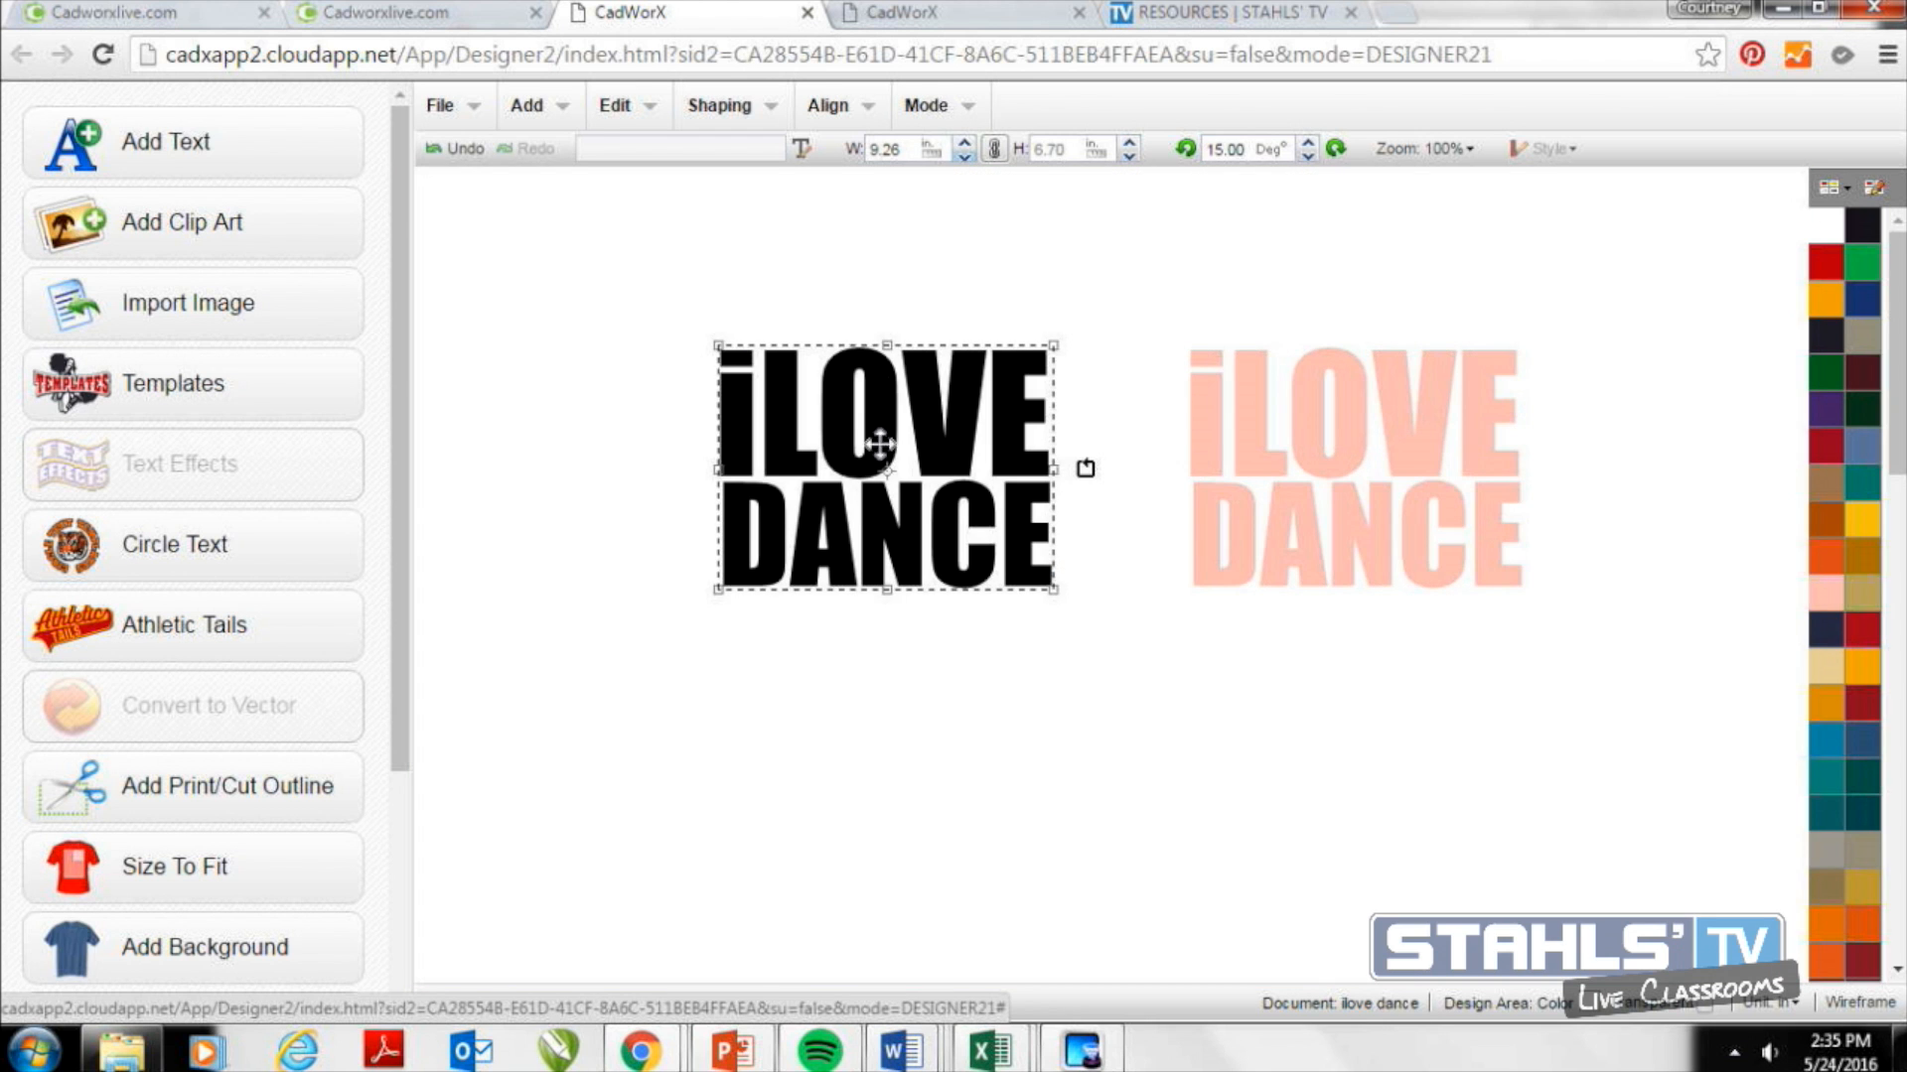
pyautogui.click(1821, 417)
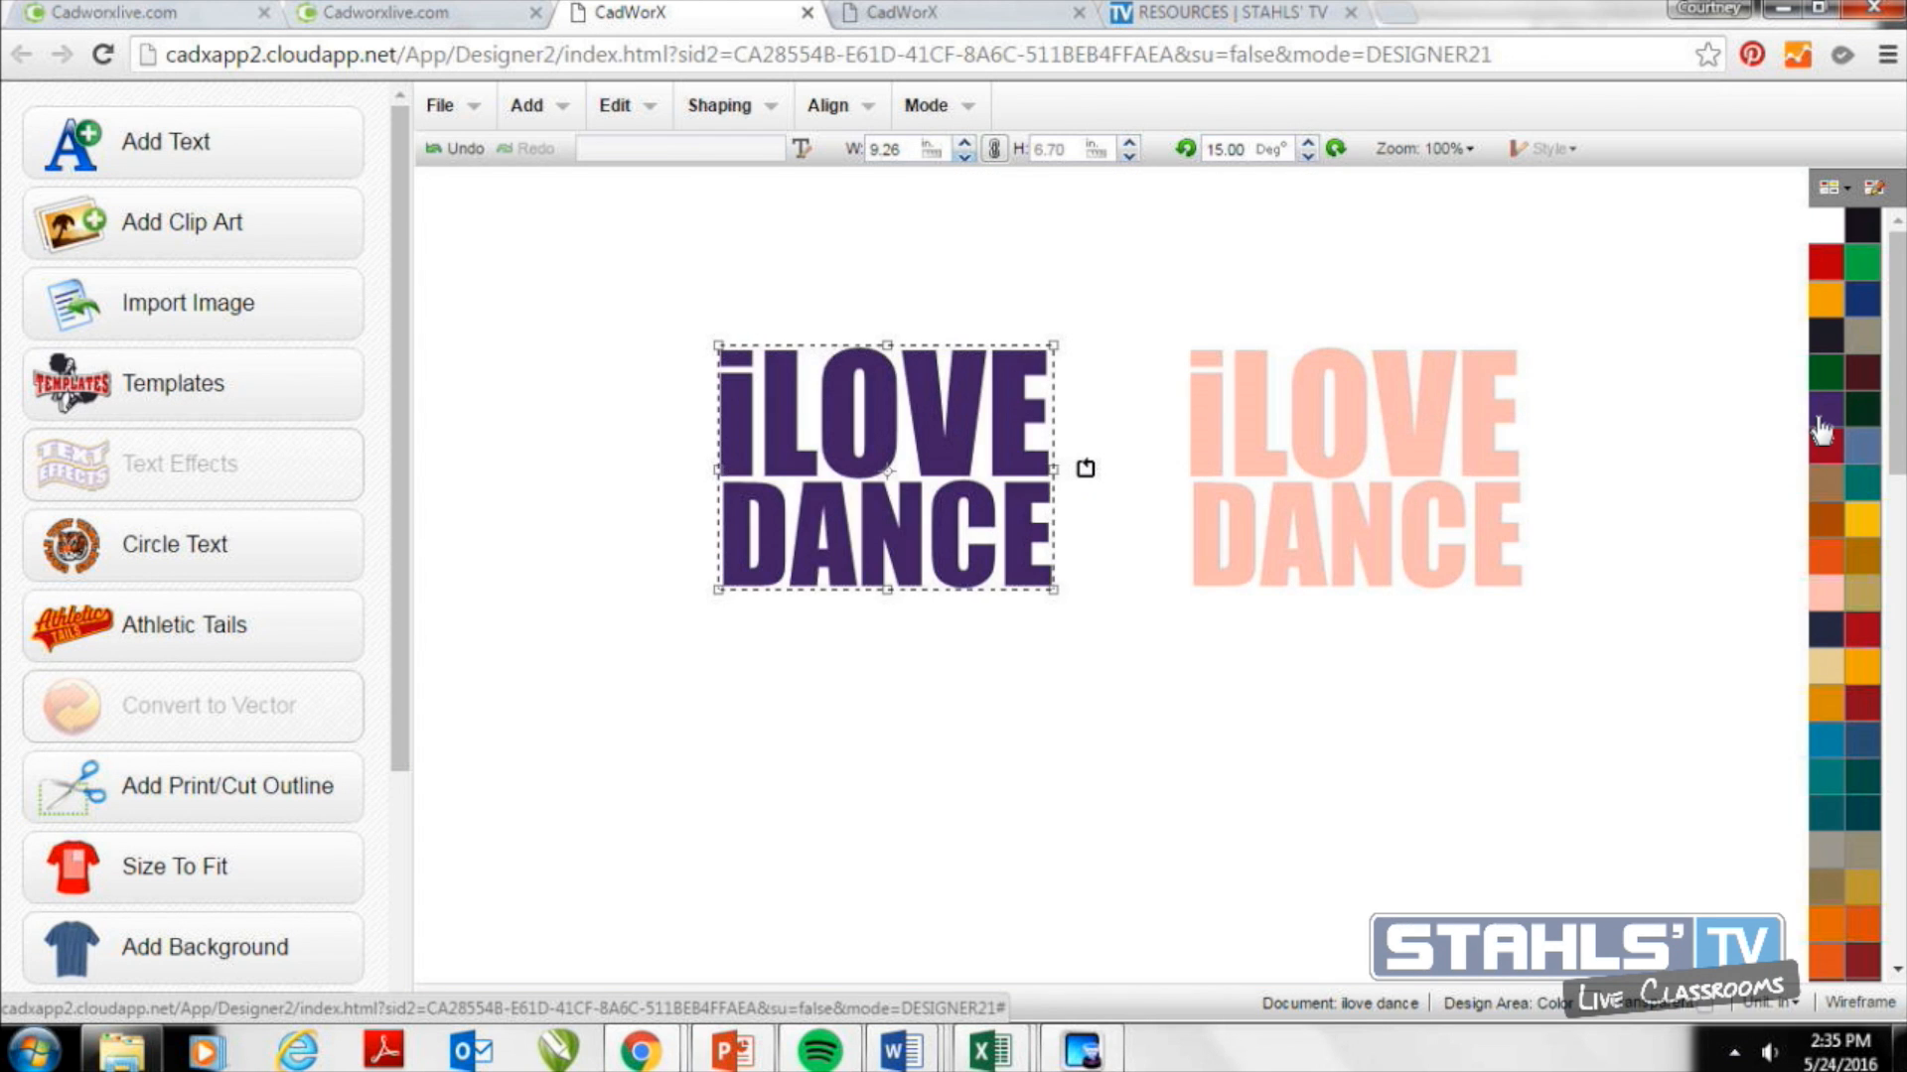
pyautogui.moveTo(988, 440); pyautogui.dragTo(1027, 443)
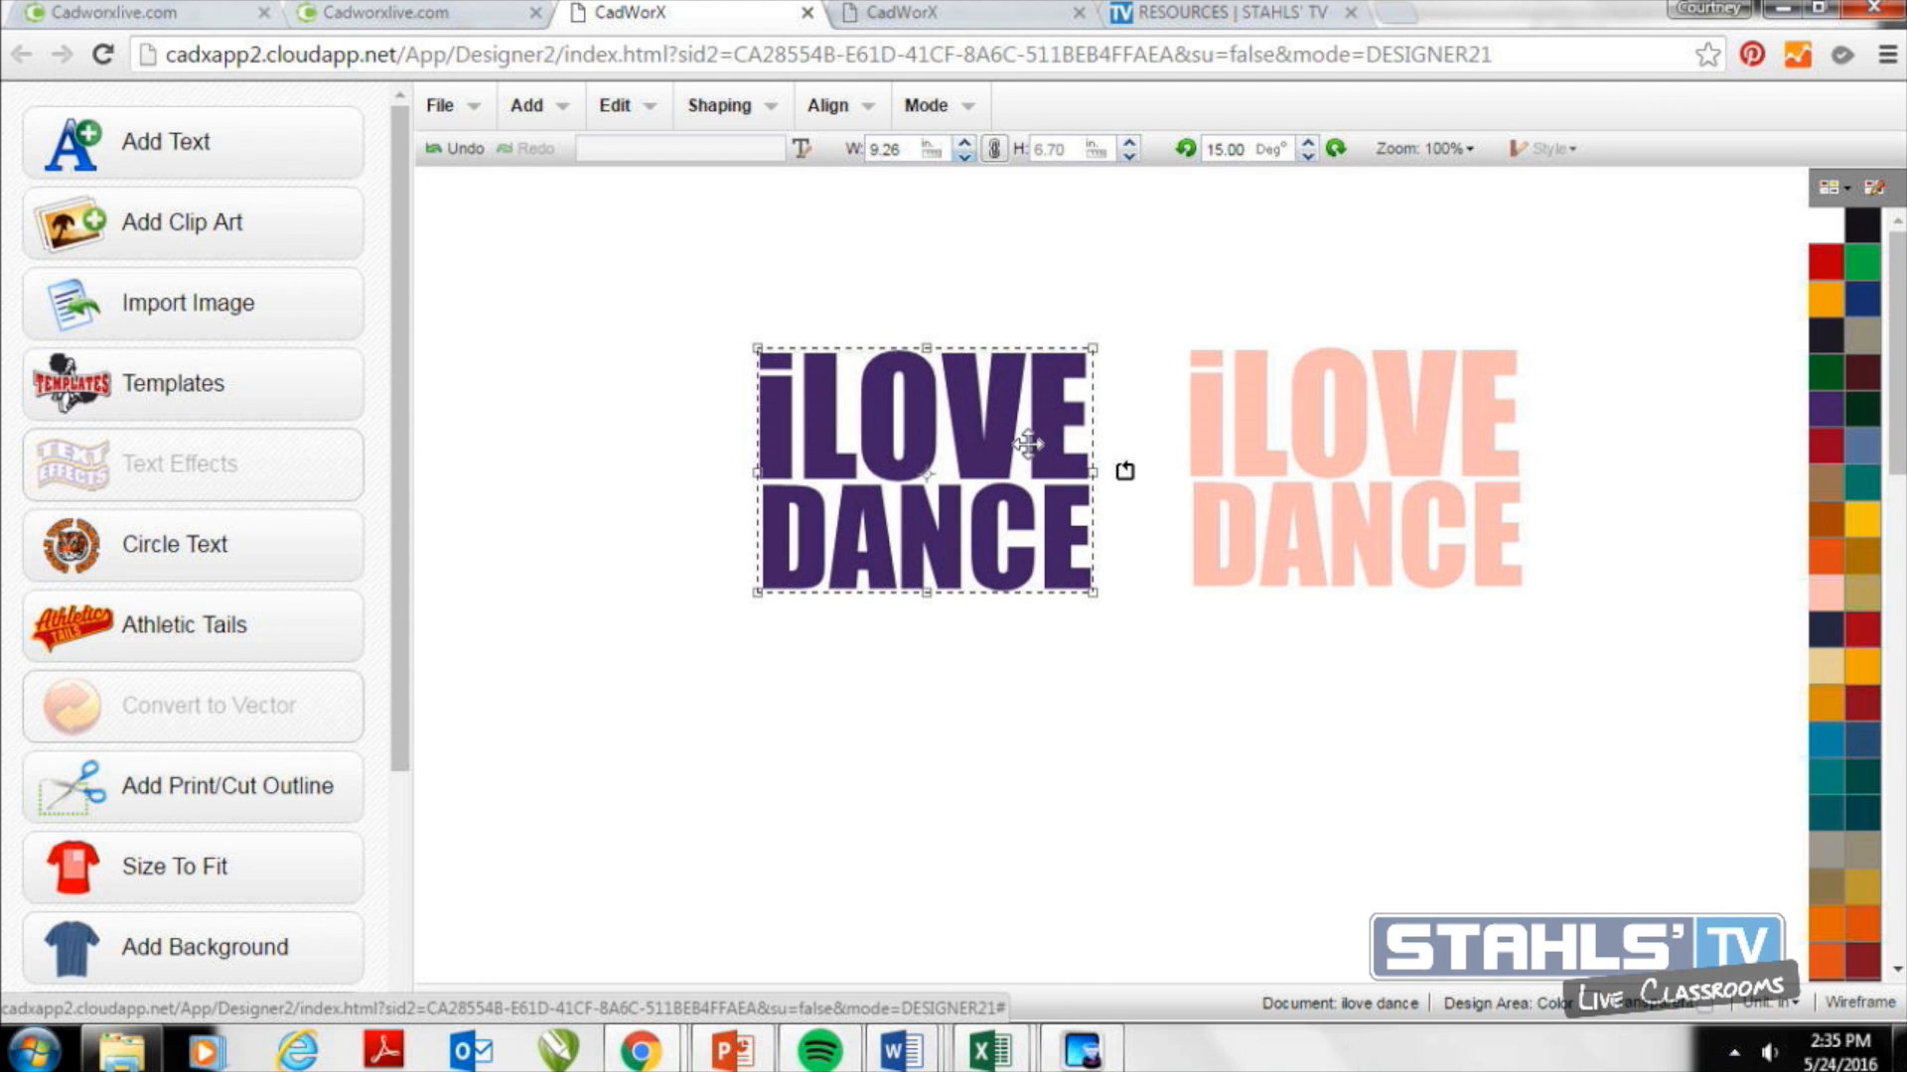
# Search the clip art for dance, and insert the dance shoes artwork from the Misc art files folder.
pyautogui.click(283, 247)
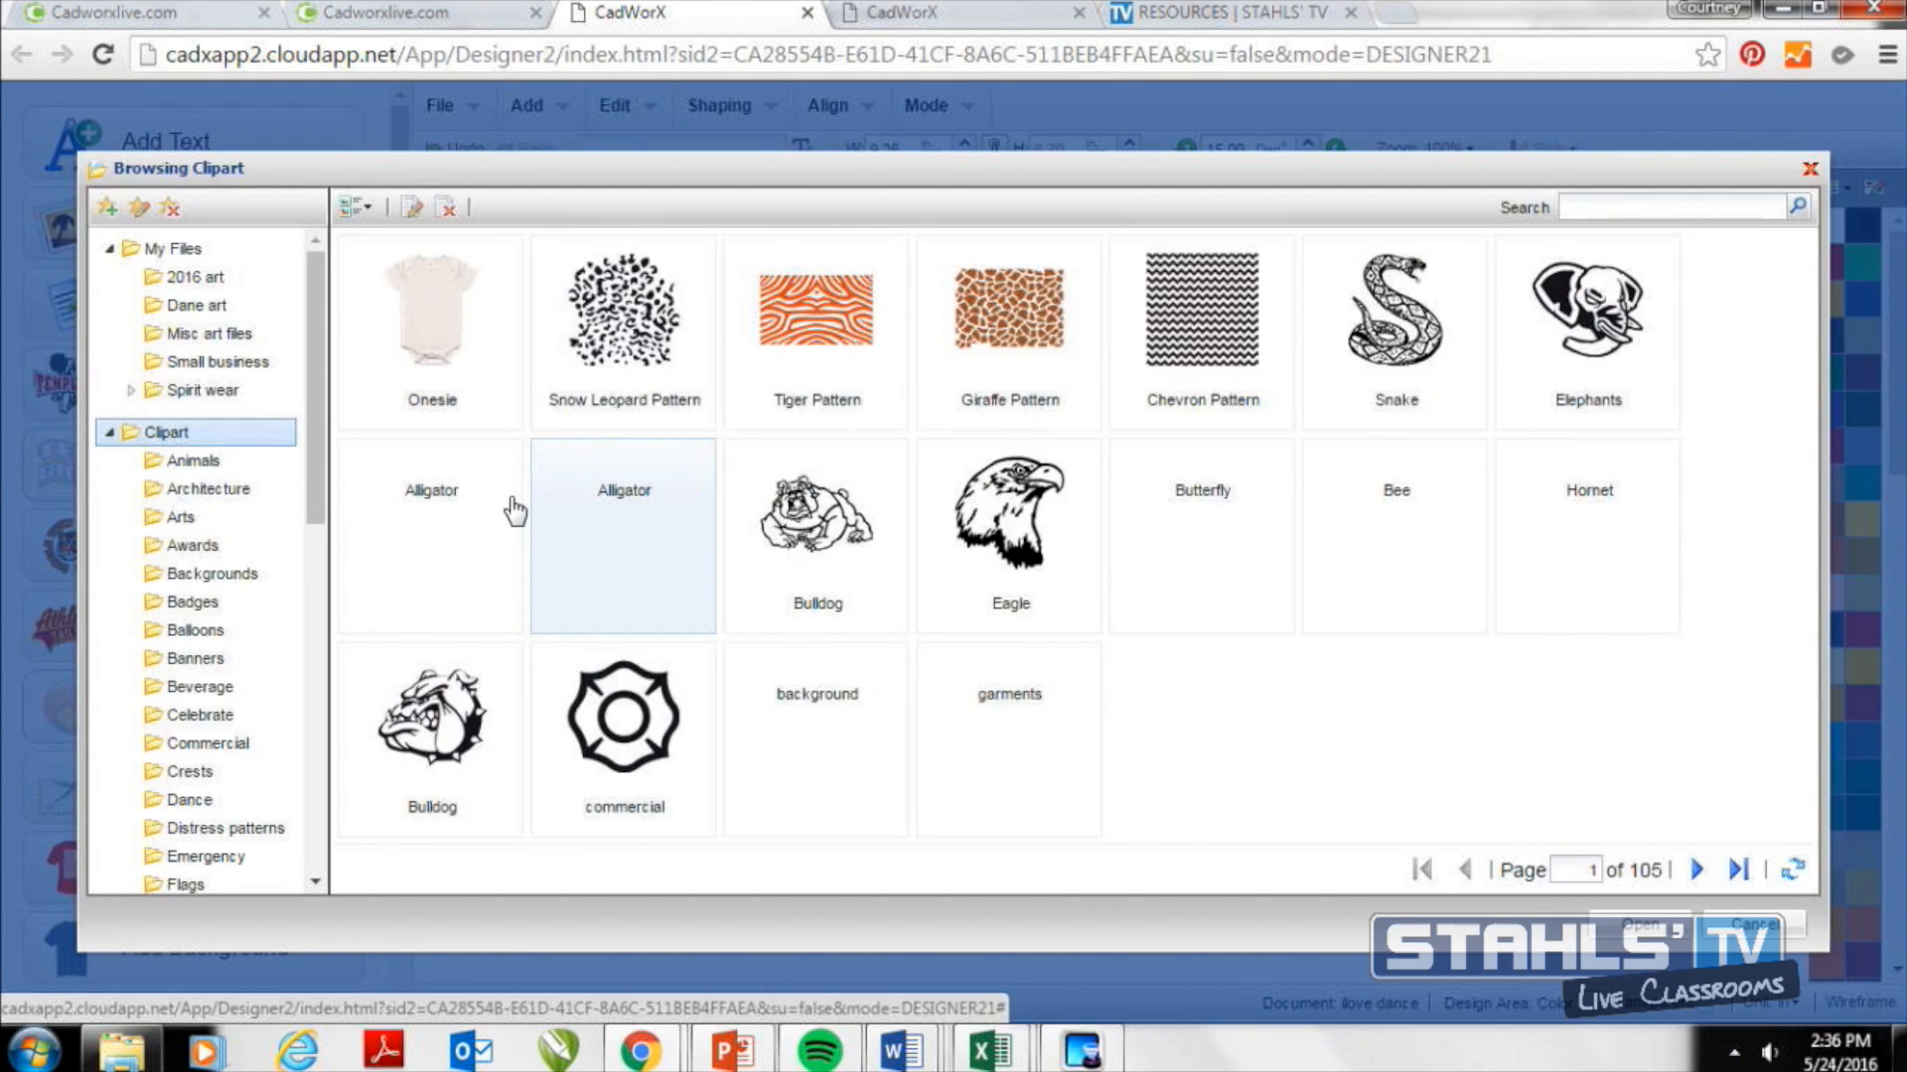
pyautogui.write('dance')
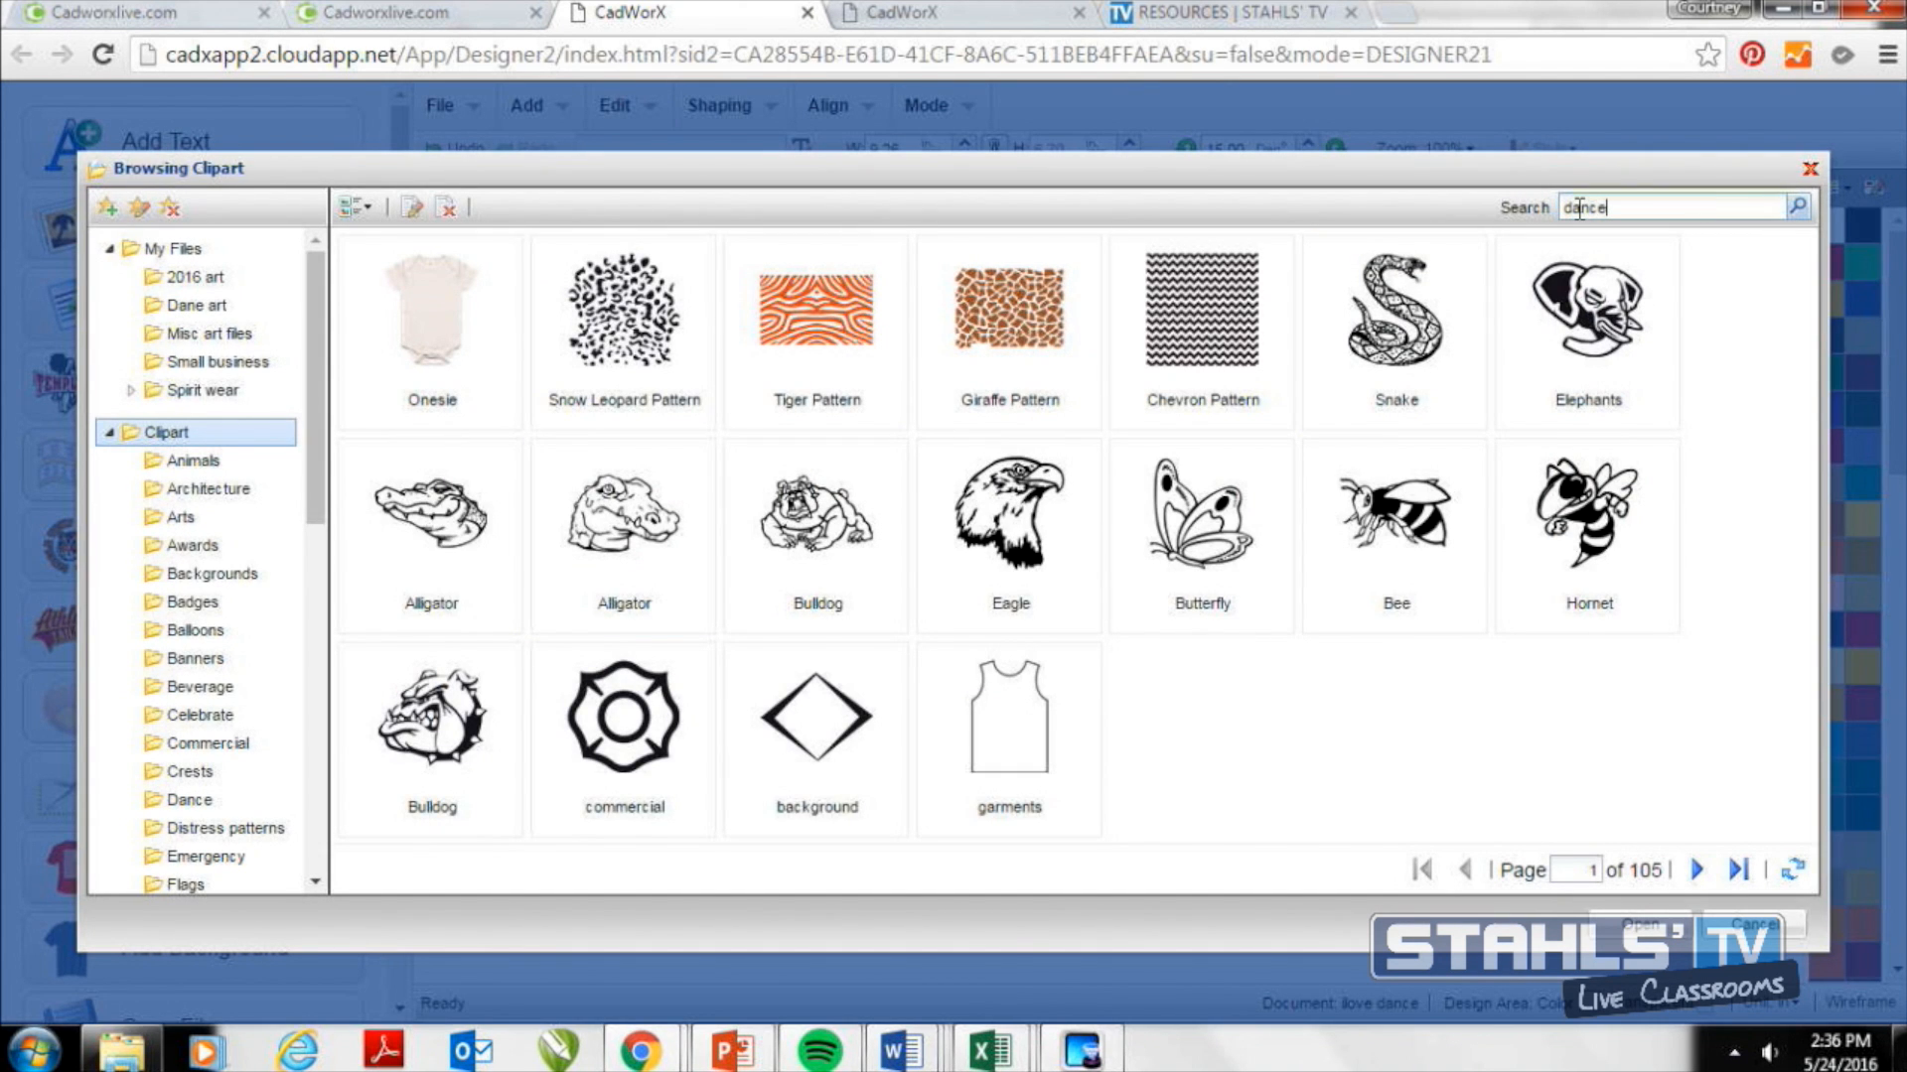
pyautogui.press('Return')
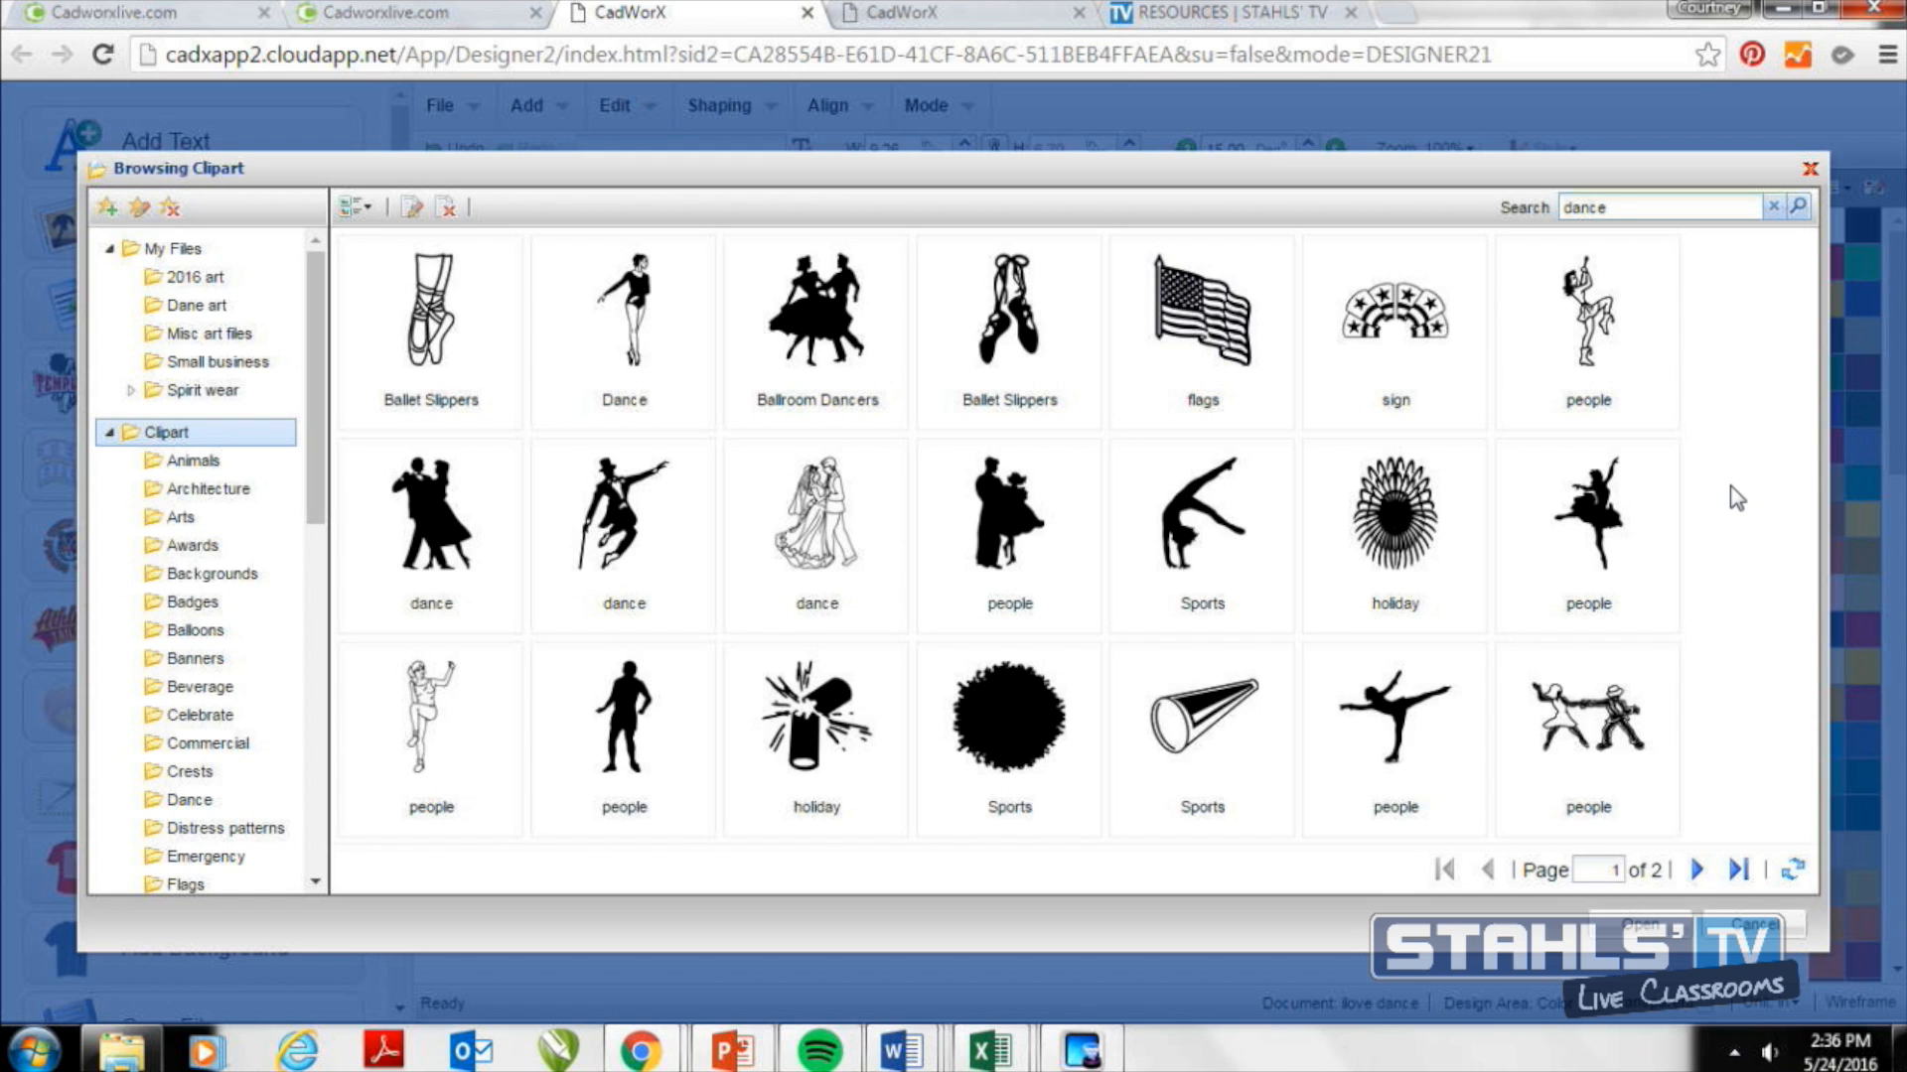
pyautogui.click(200, 334)
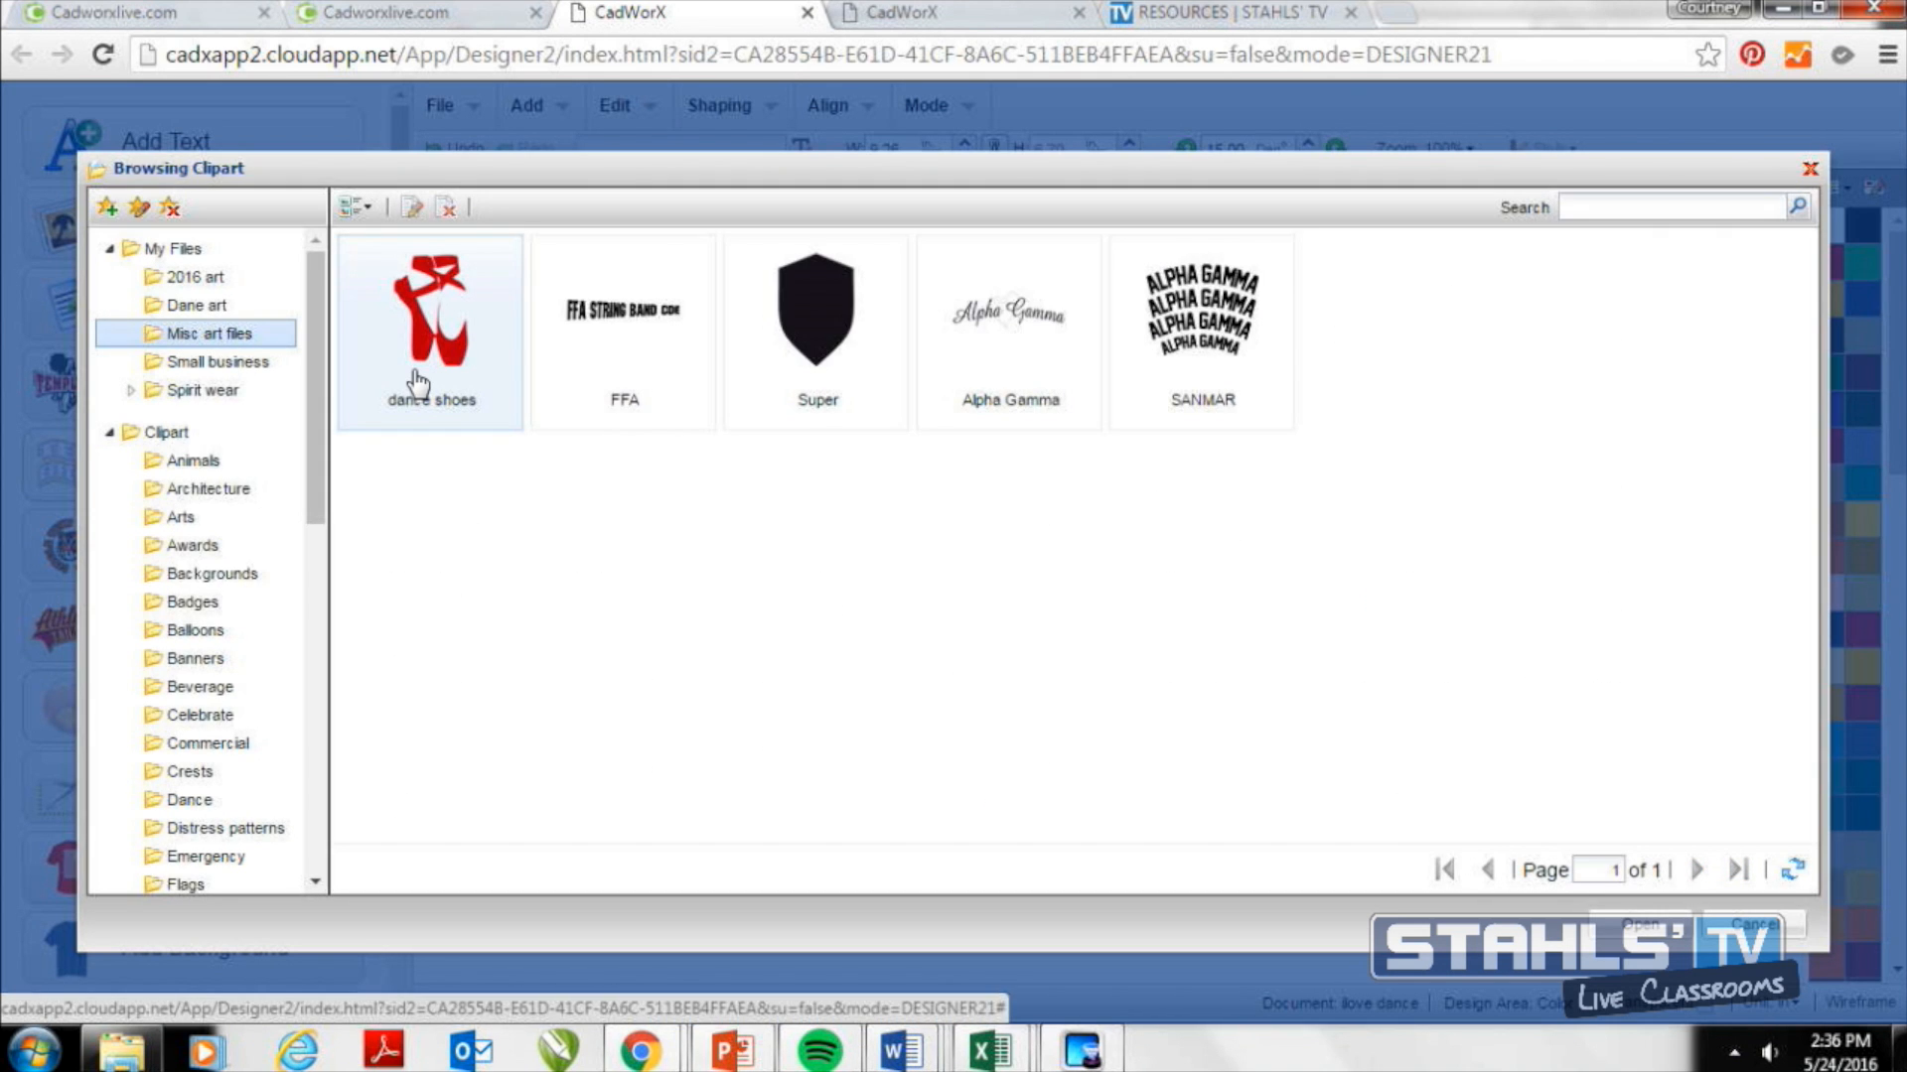
pyautogui.doubleClick(415, 383)
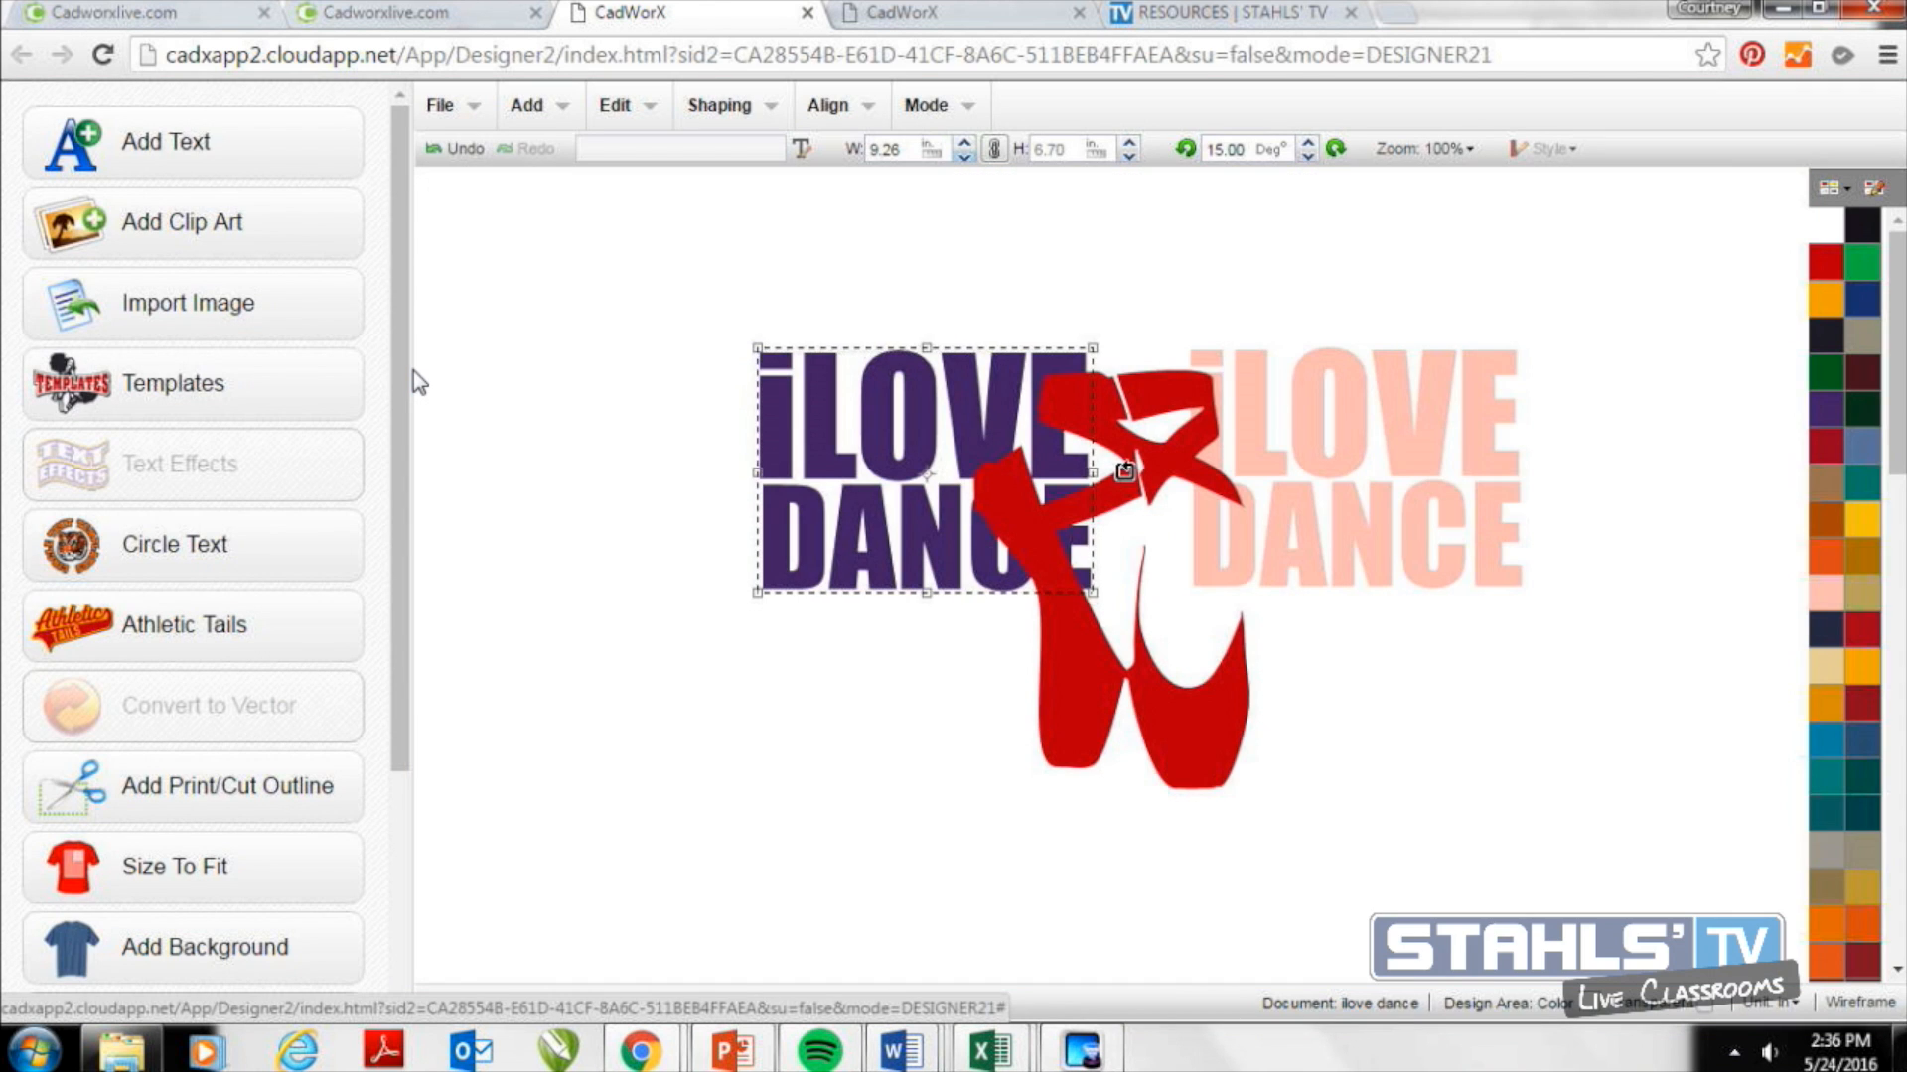
# Shrink the red dance shoes proportionally to about 4.04 in wide and place them over the purple iLOVE DANCE.
pyautogui.moveTo(1179, 683); pyautogui.dragTo(675, 616)
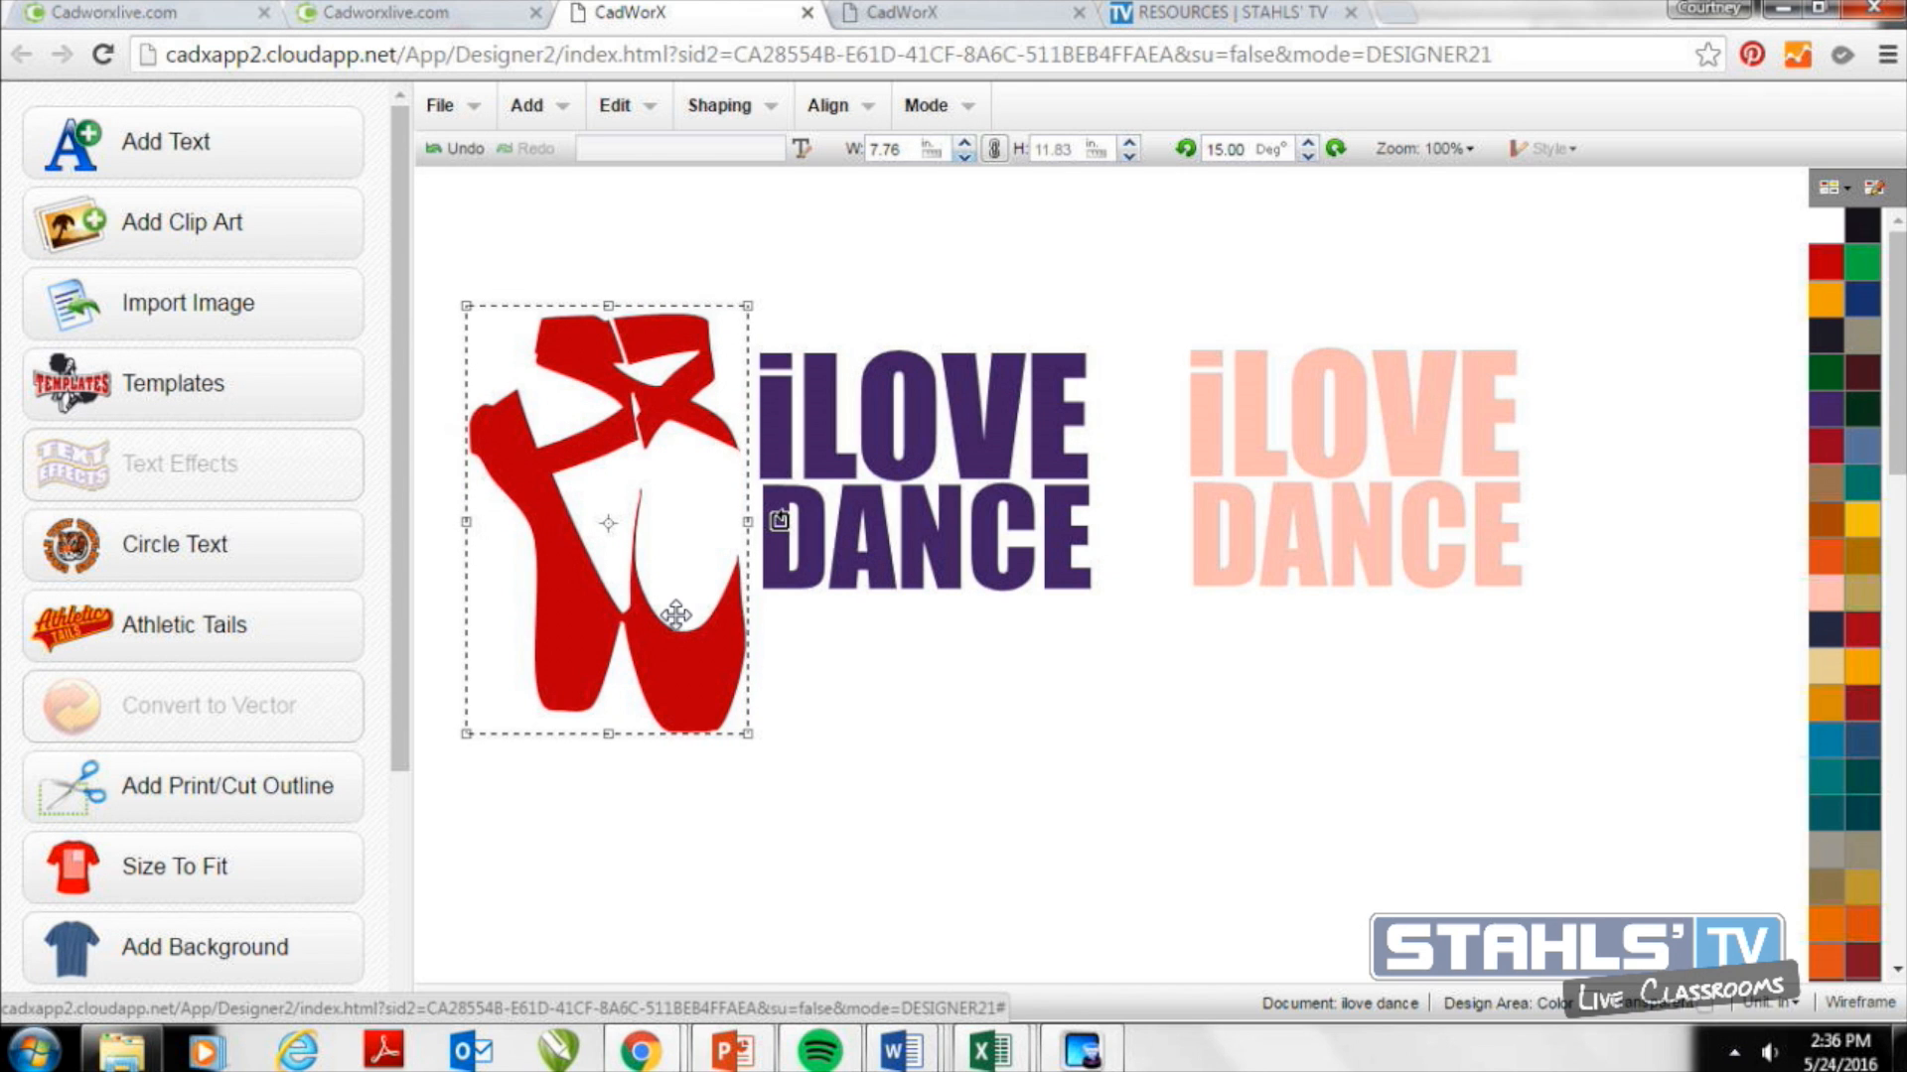
pyautogui.moveTo(466, 307); pyautogui.dragTo(576, 431)
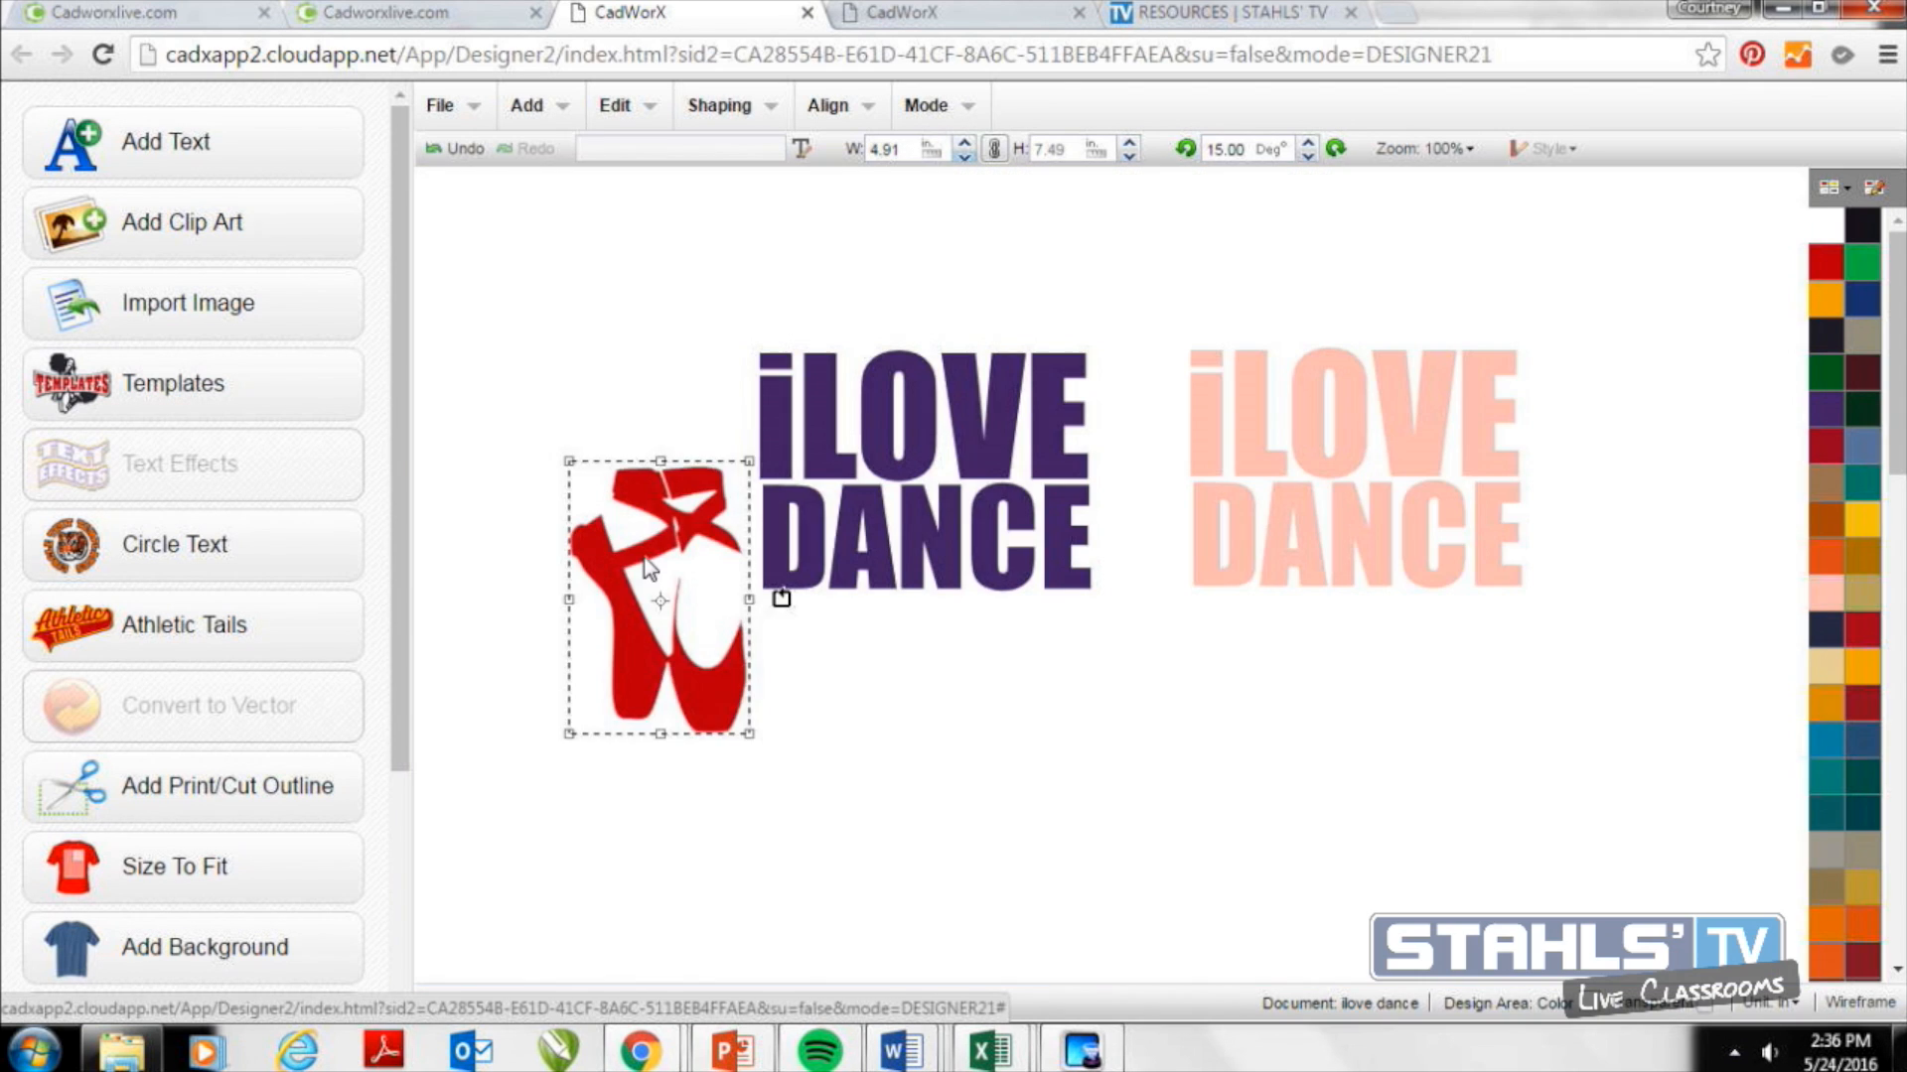
pyautogui.moveTo(642, 557); pyautogui.dragTo(920, 444)
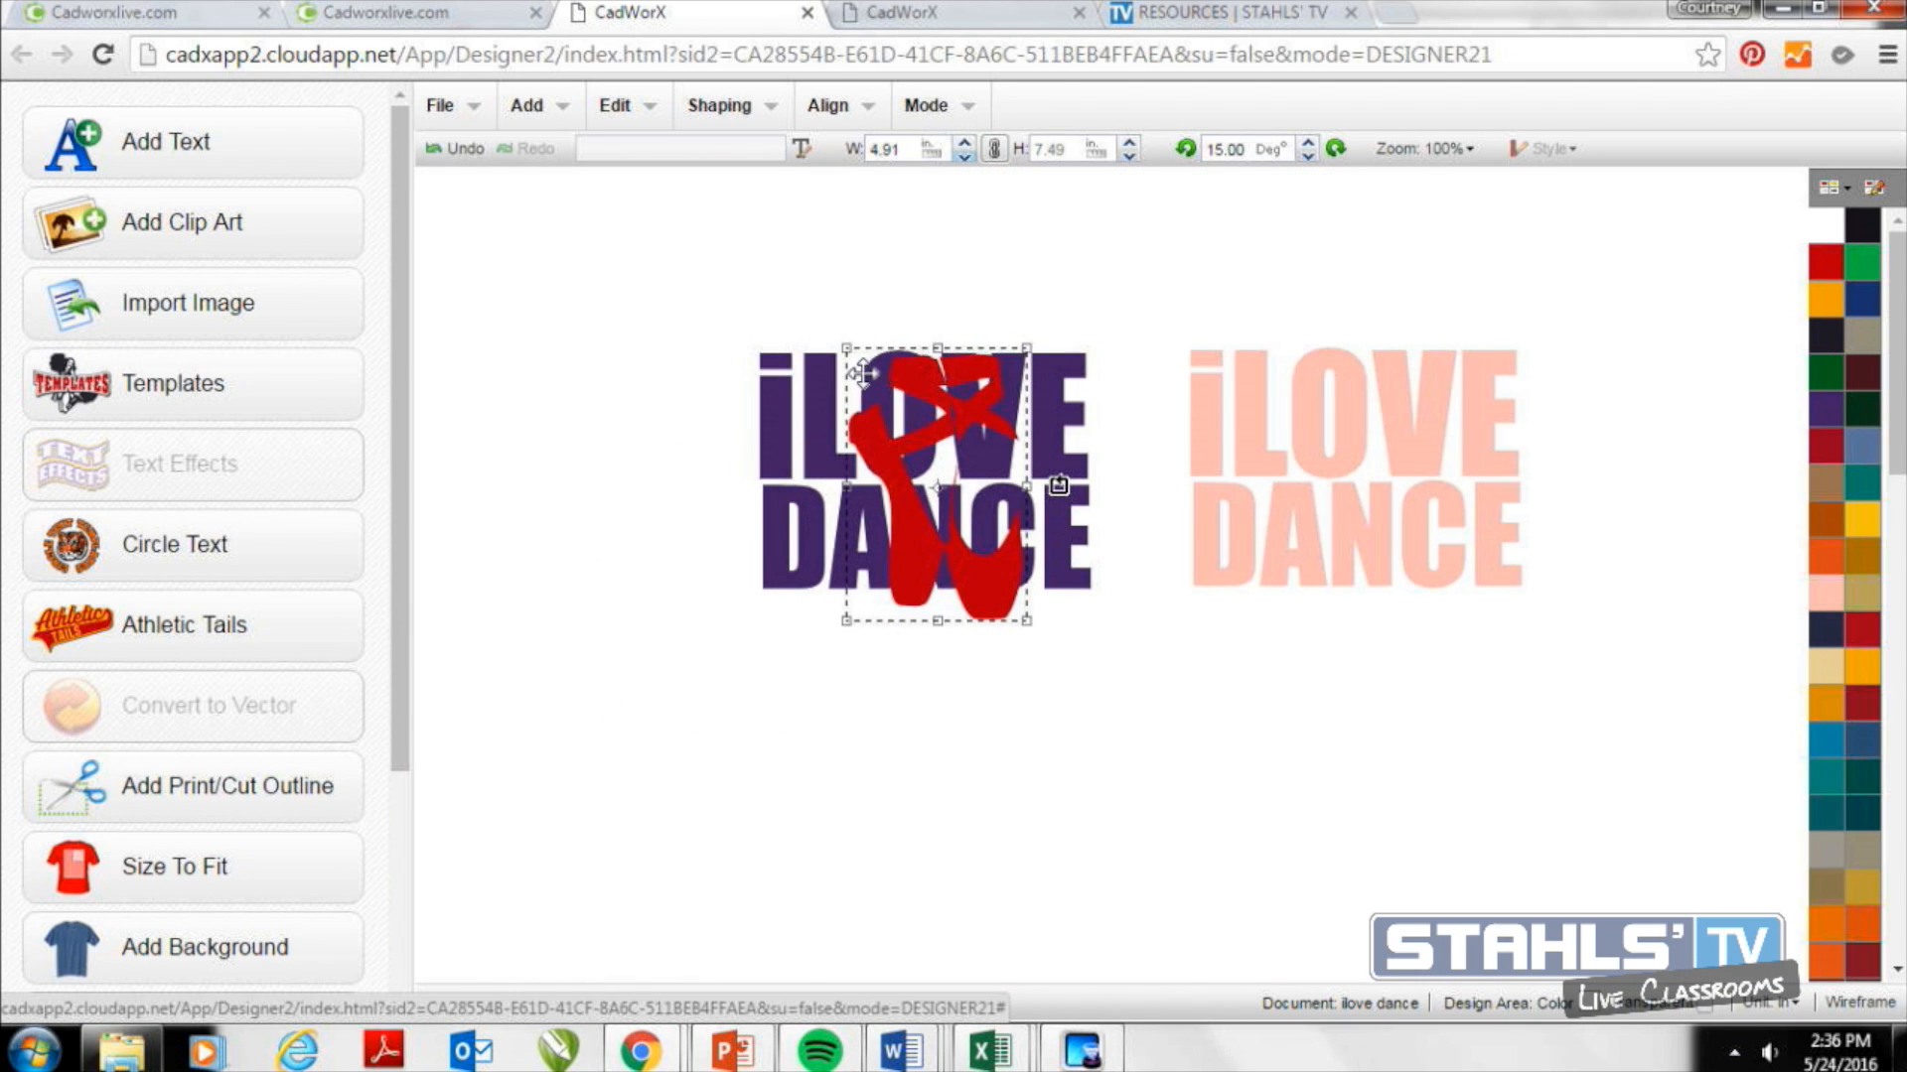
pyautogui.moveTo(846, 349); pyautogui.dragTo(939, 393)
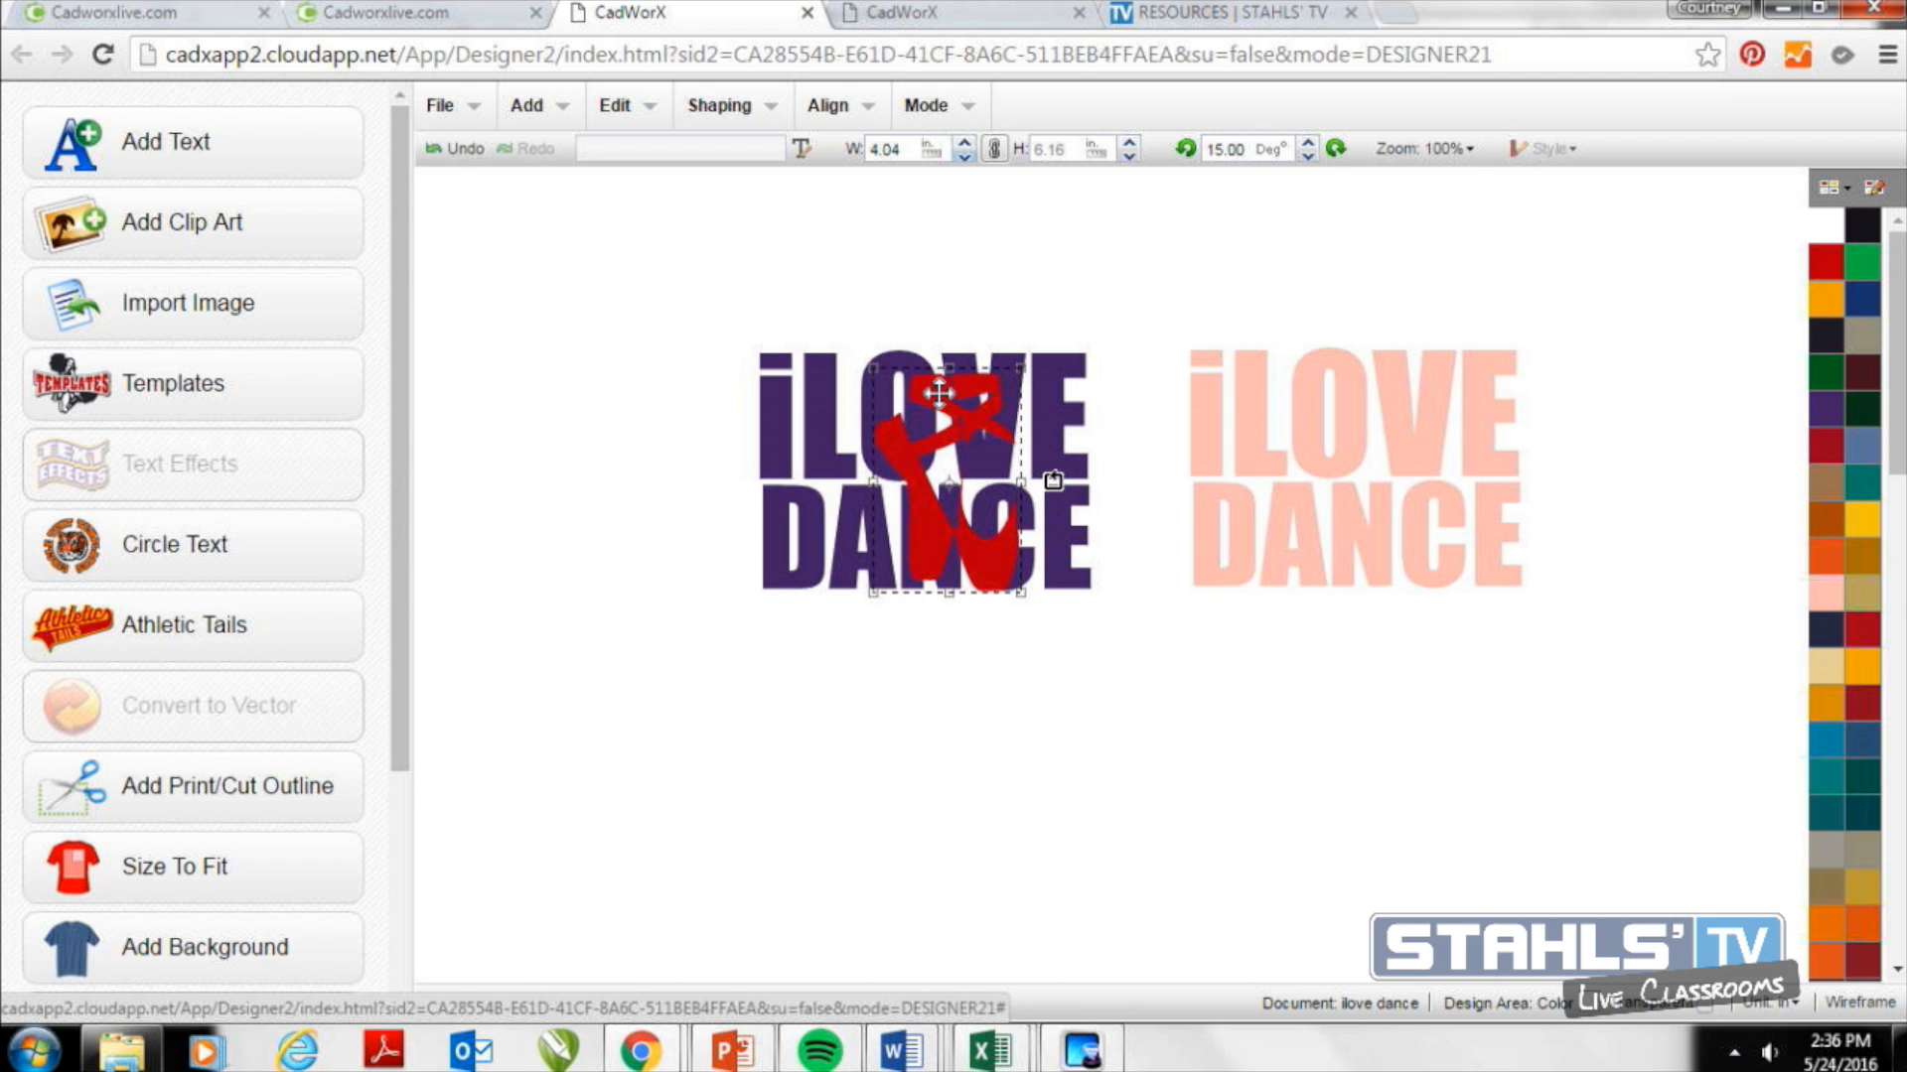
# Fine-tune the dance shoes to about 4.10 in wide, positioned just right of center over the purple lettering, and deselect them.
pyautogui.click(885, 369)
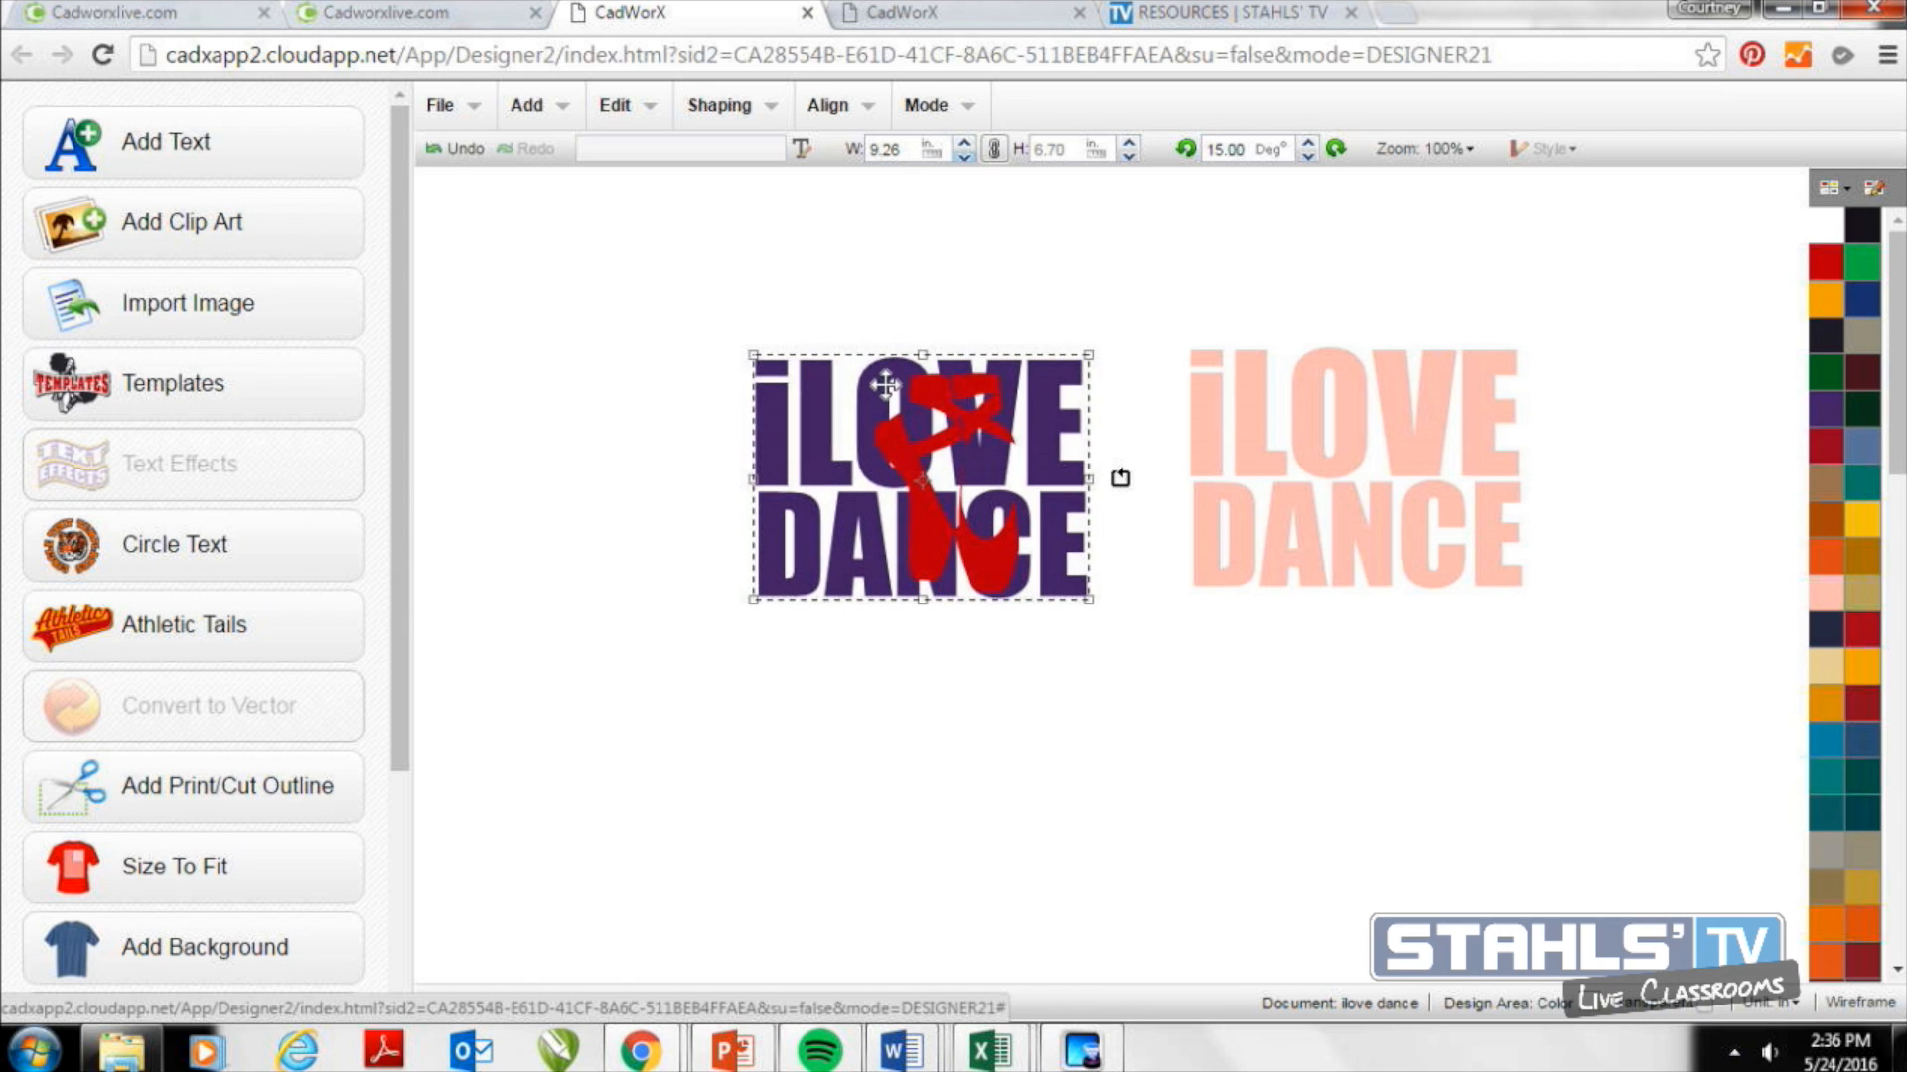
pyautogui.click(937, 414)
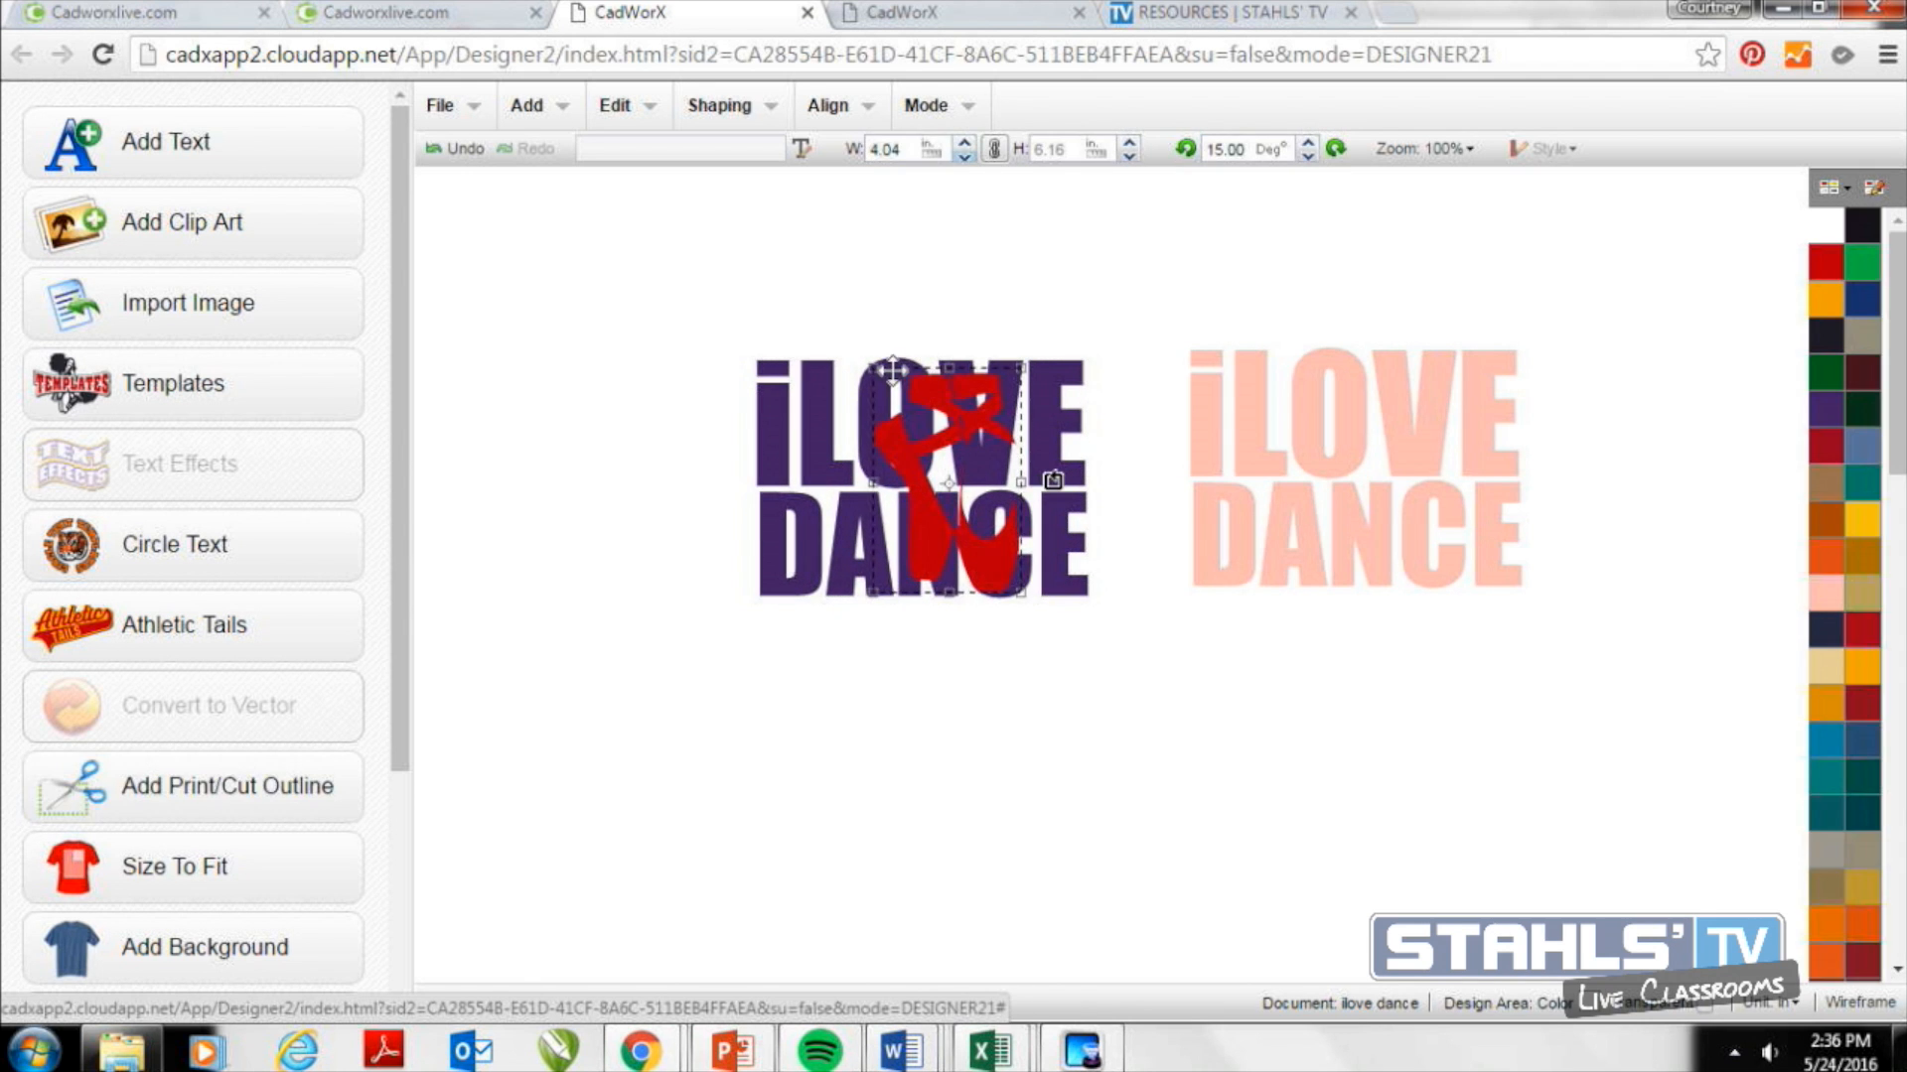
pyautogui.moveTo(875, 369); pyautogui.dragTo(863, 353)
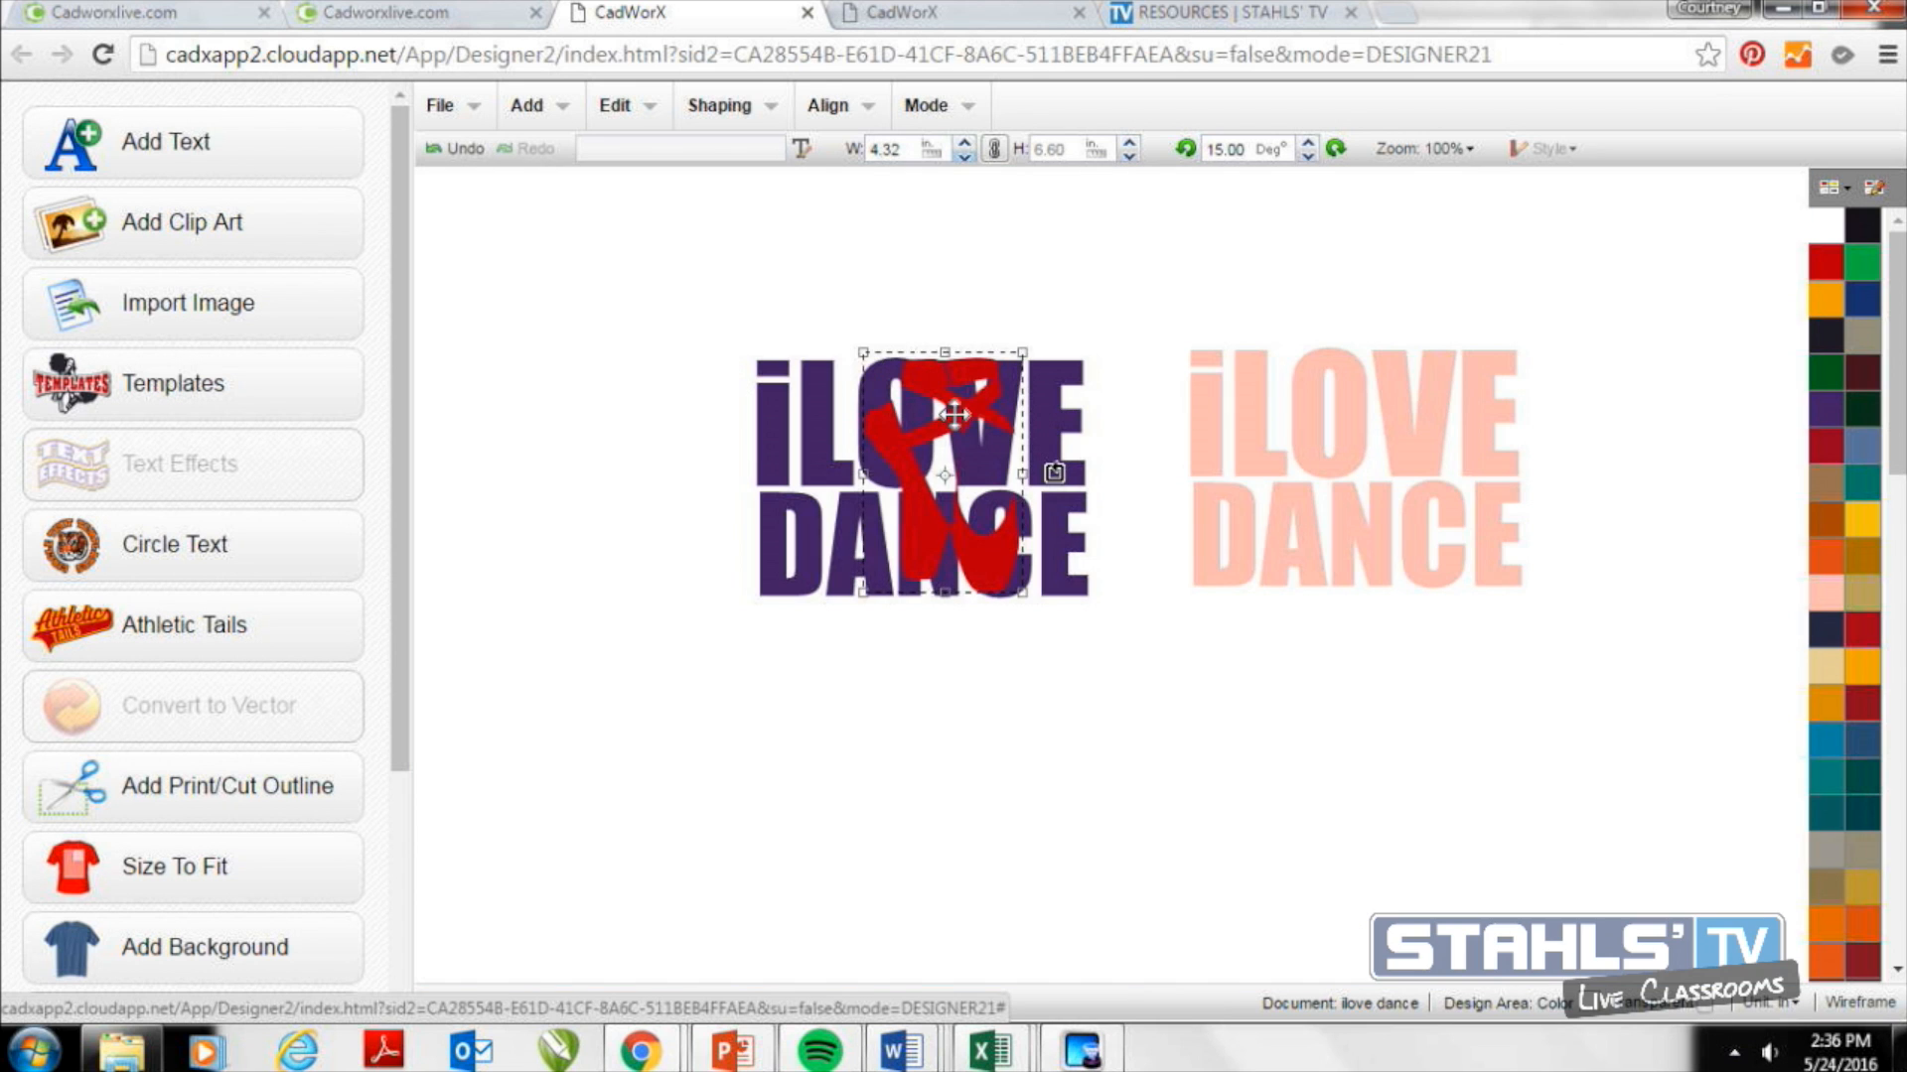
pyautogui.moveTo(985, 415); pyautogui.dragTo(985, 420)
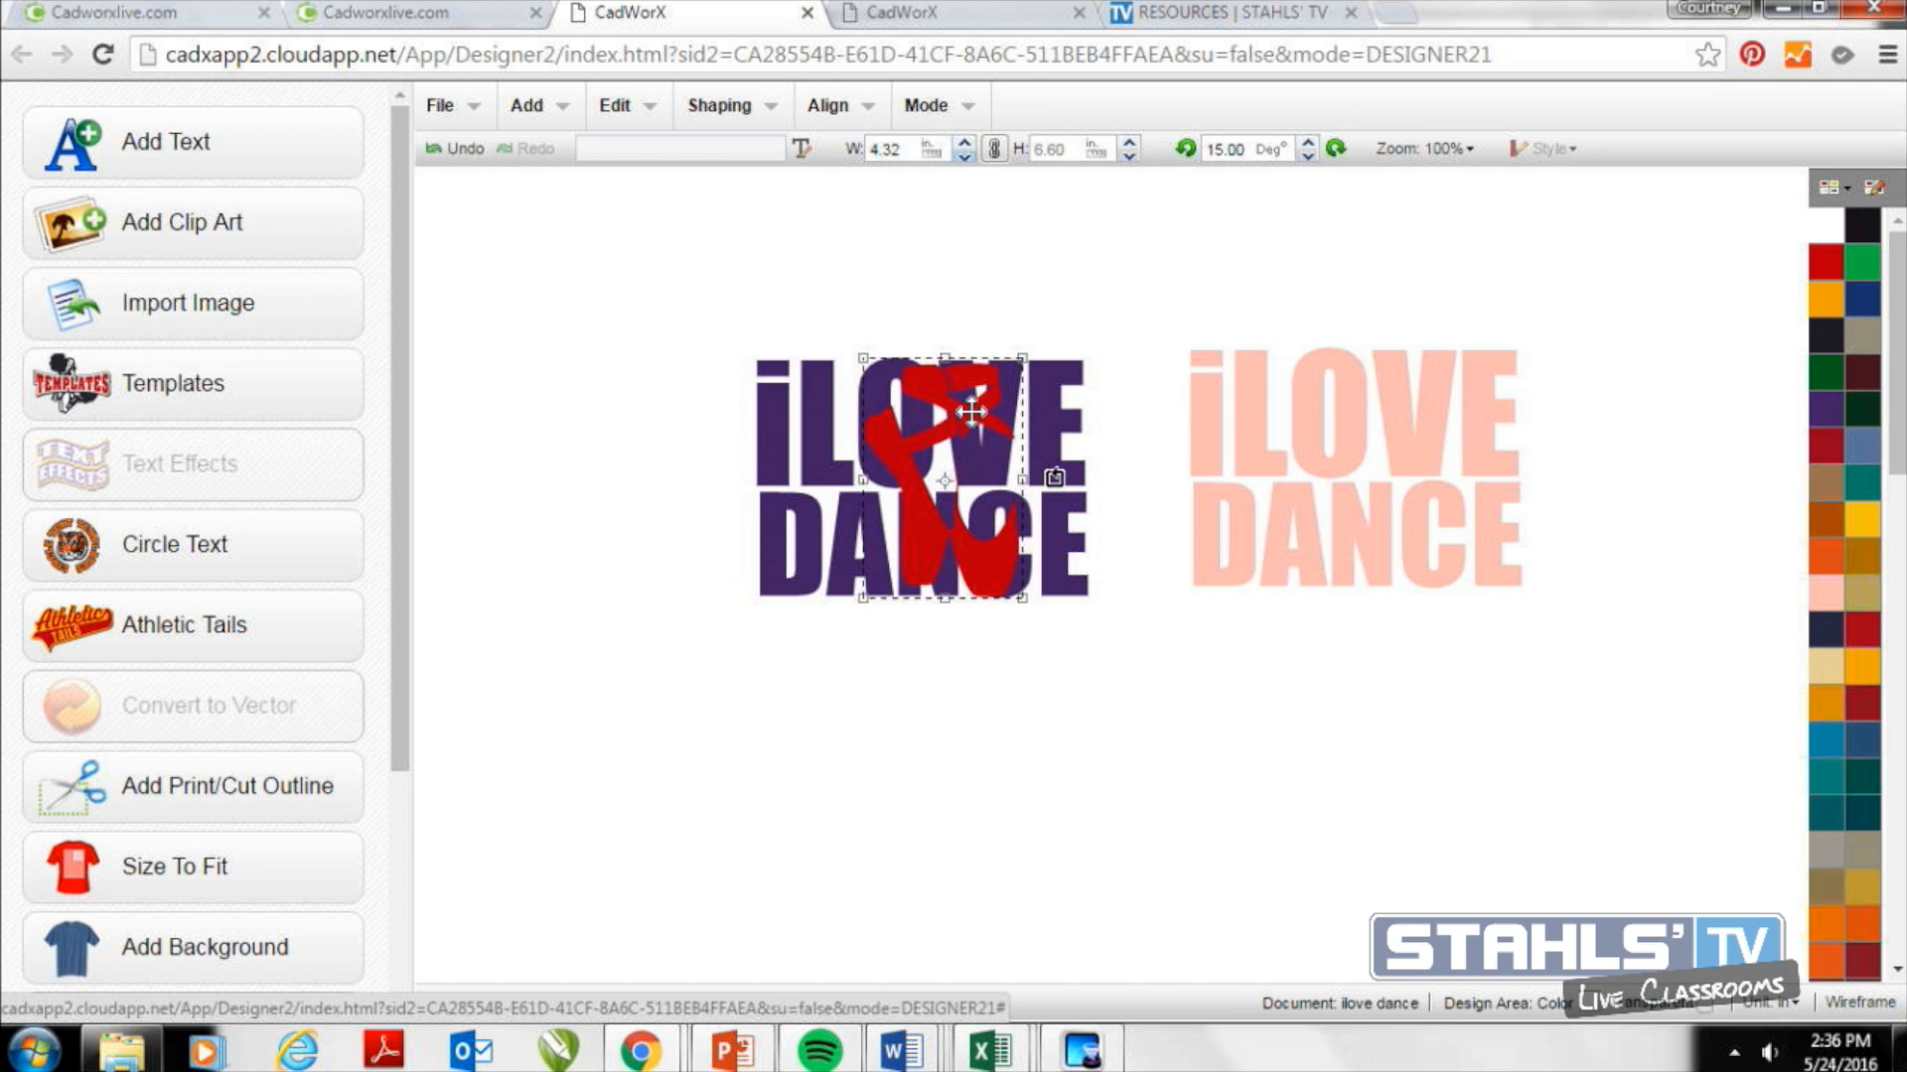
pyautogui.moveTo(860, 356); pyautogui.dragTo(856, 350)
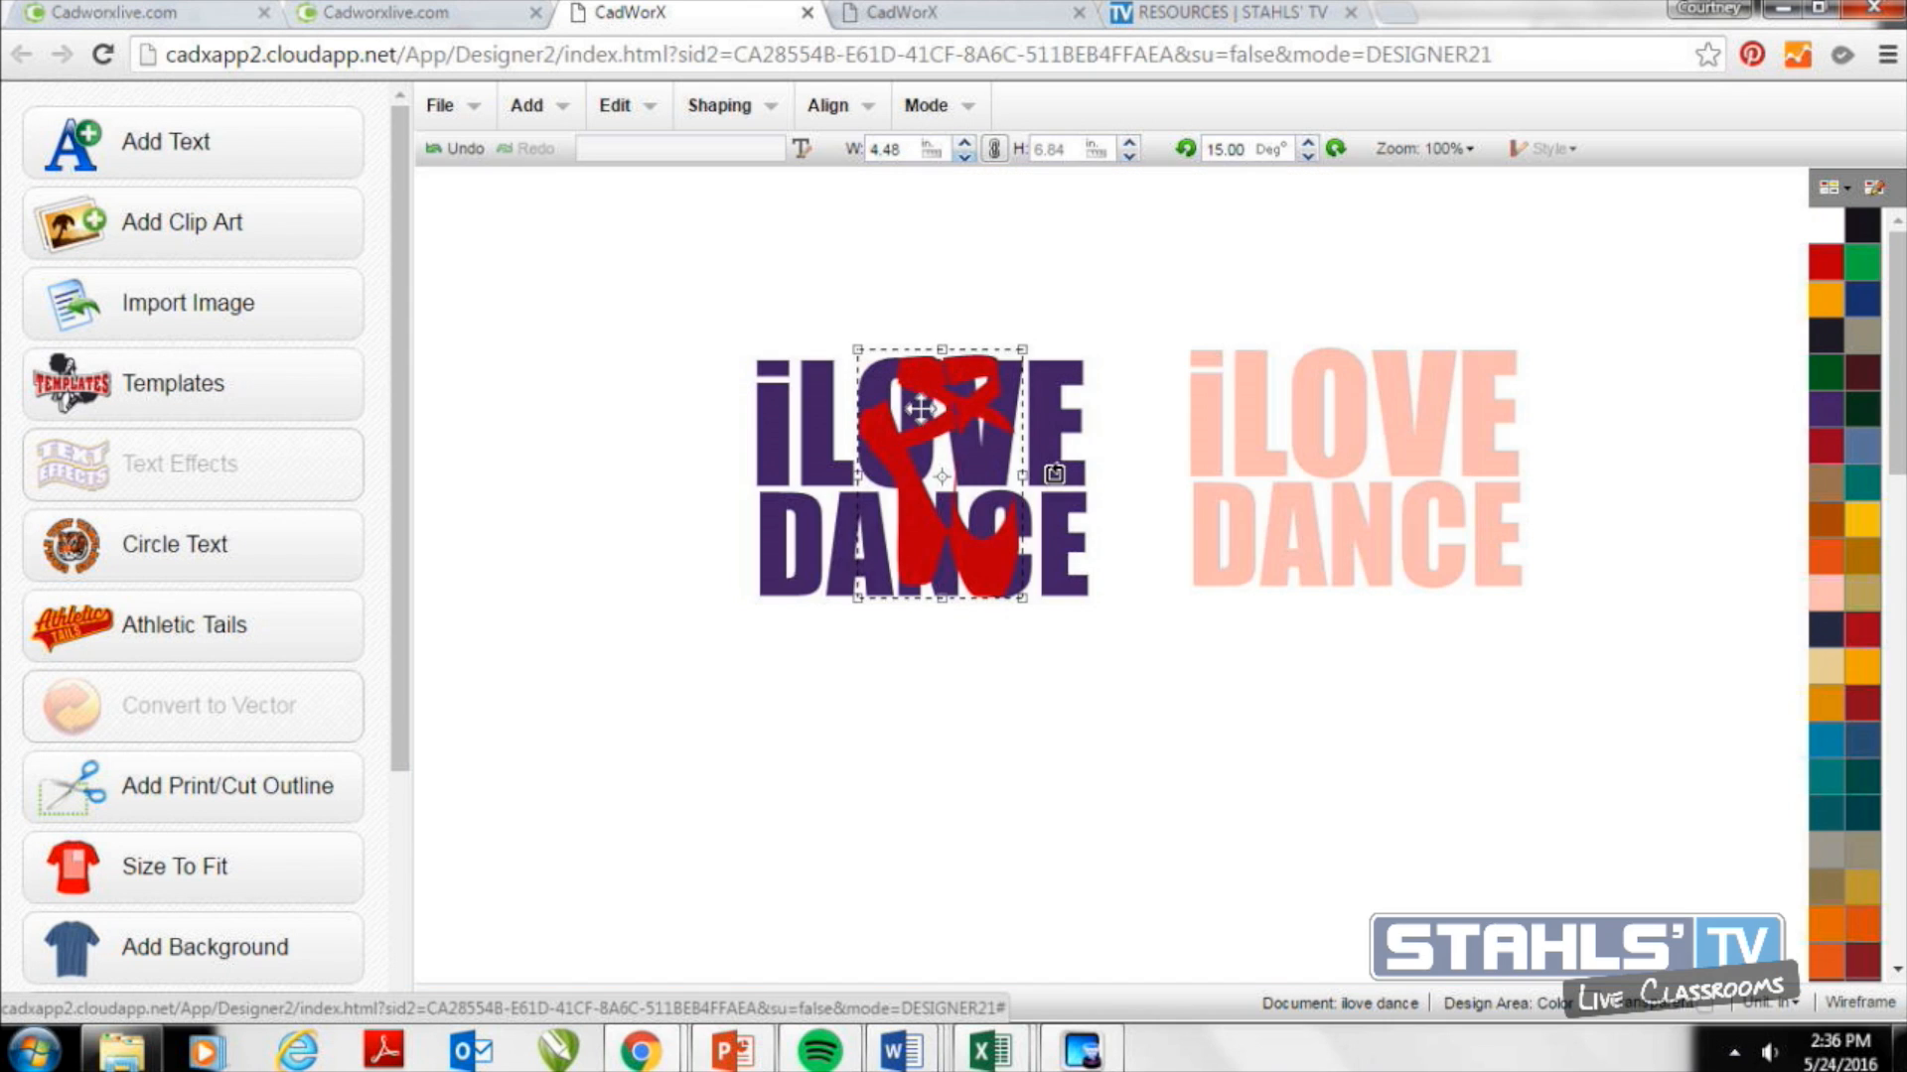
pyautogui.moveTo(937, 425); pyautogui.dragTo(941, 429)
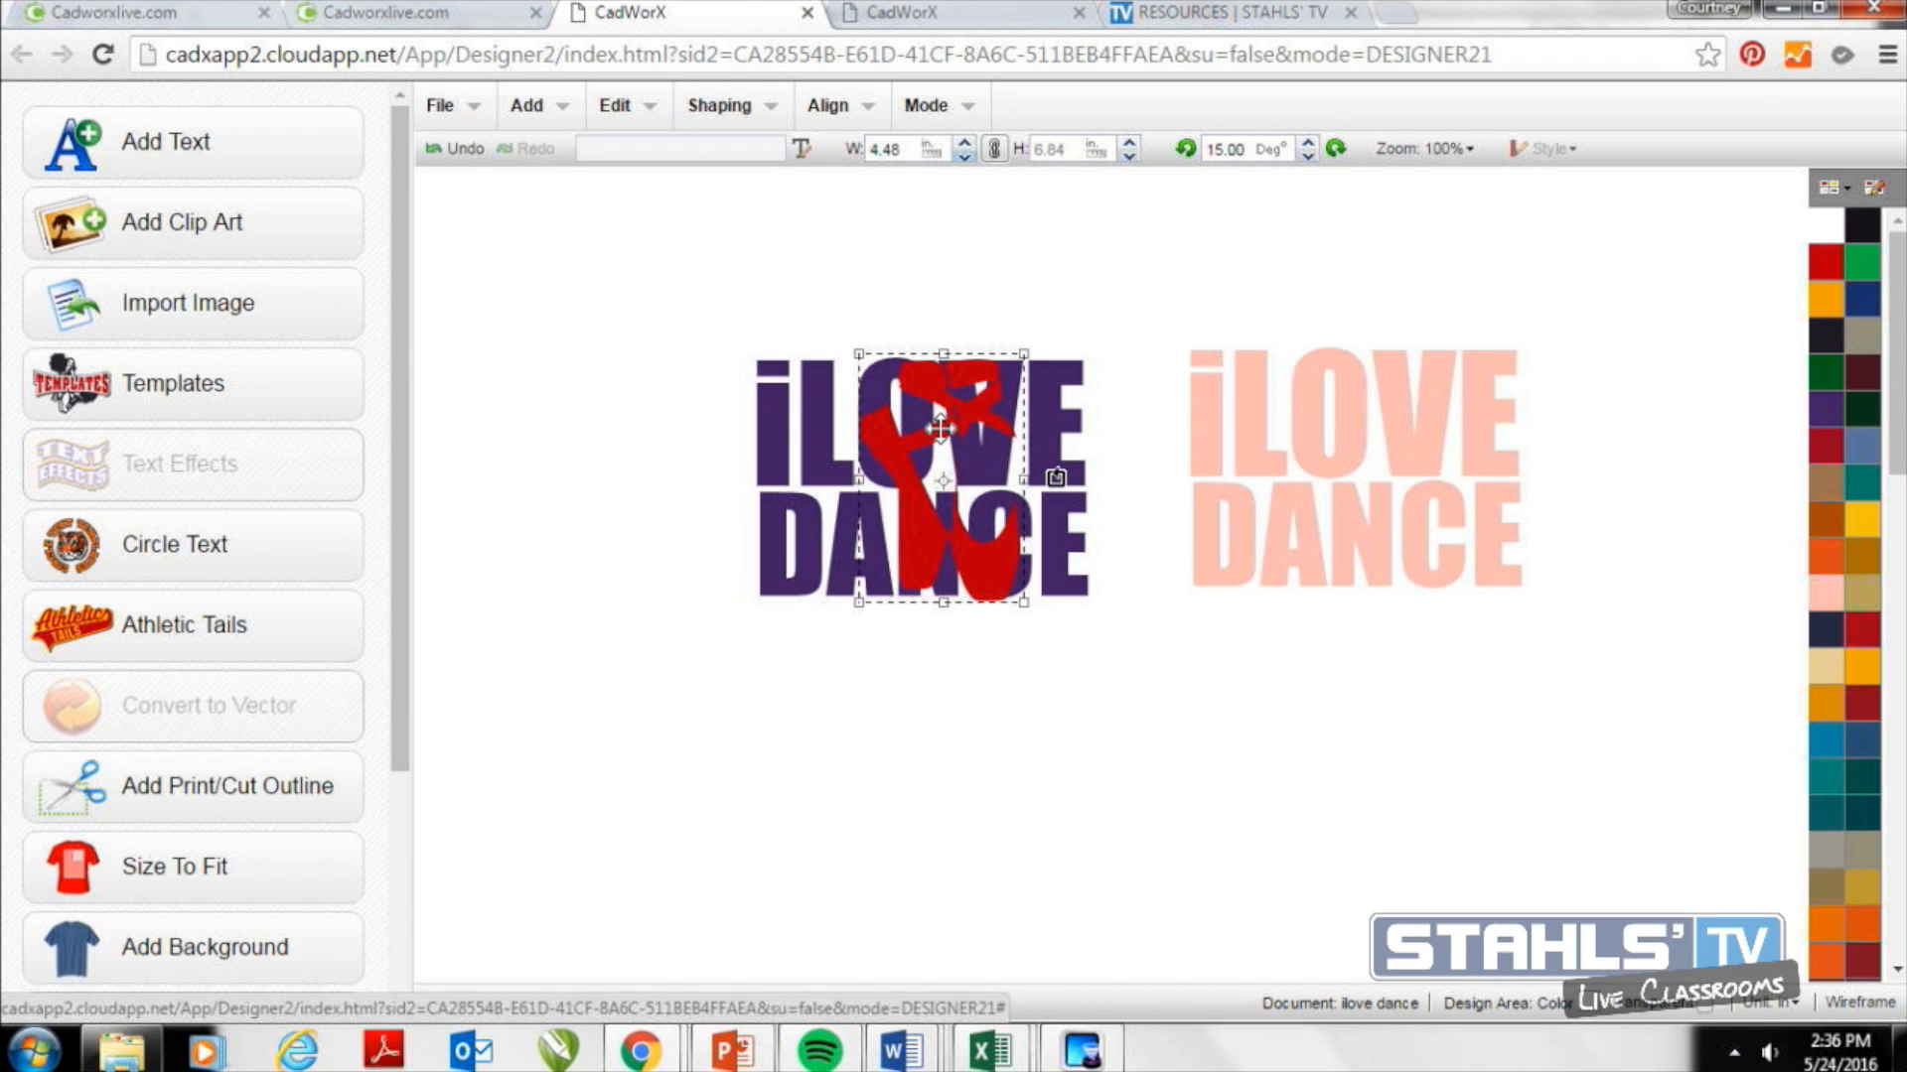
pyautogui.moveTo(859, 354); pyautogui.dragTo(870, 362)
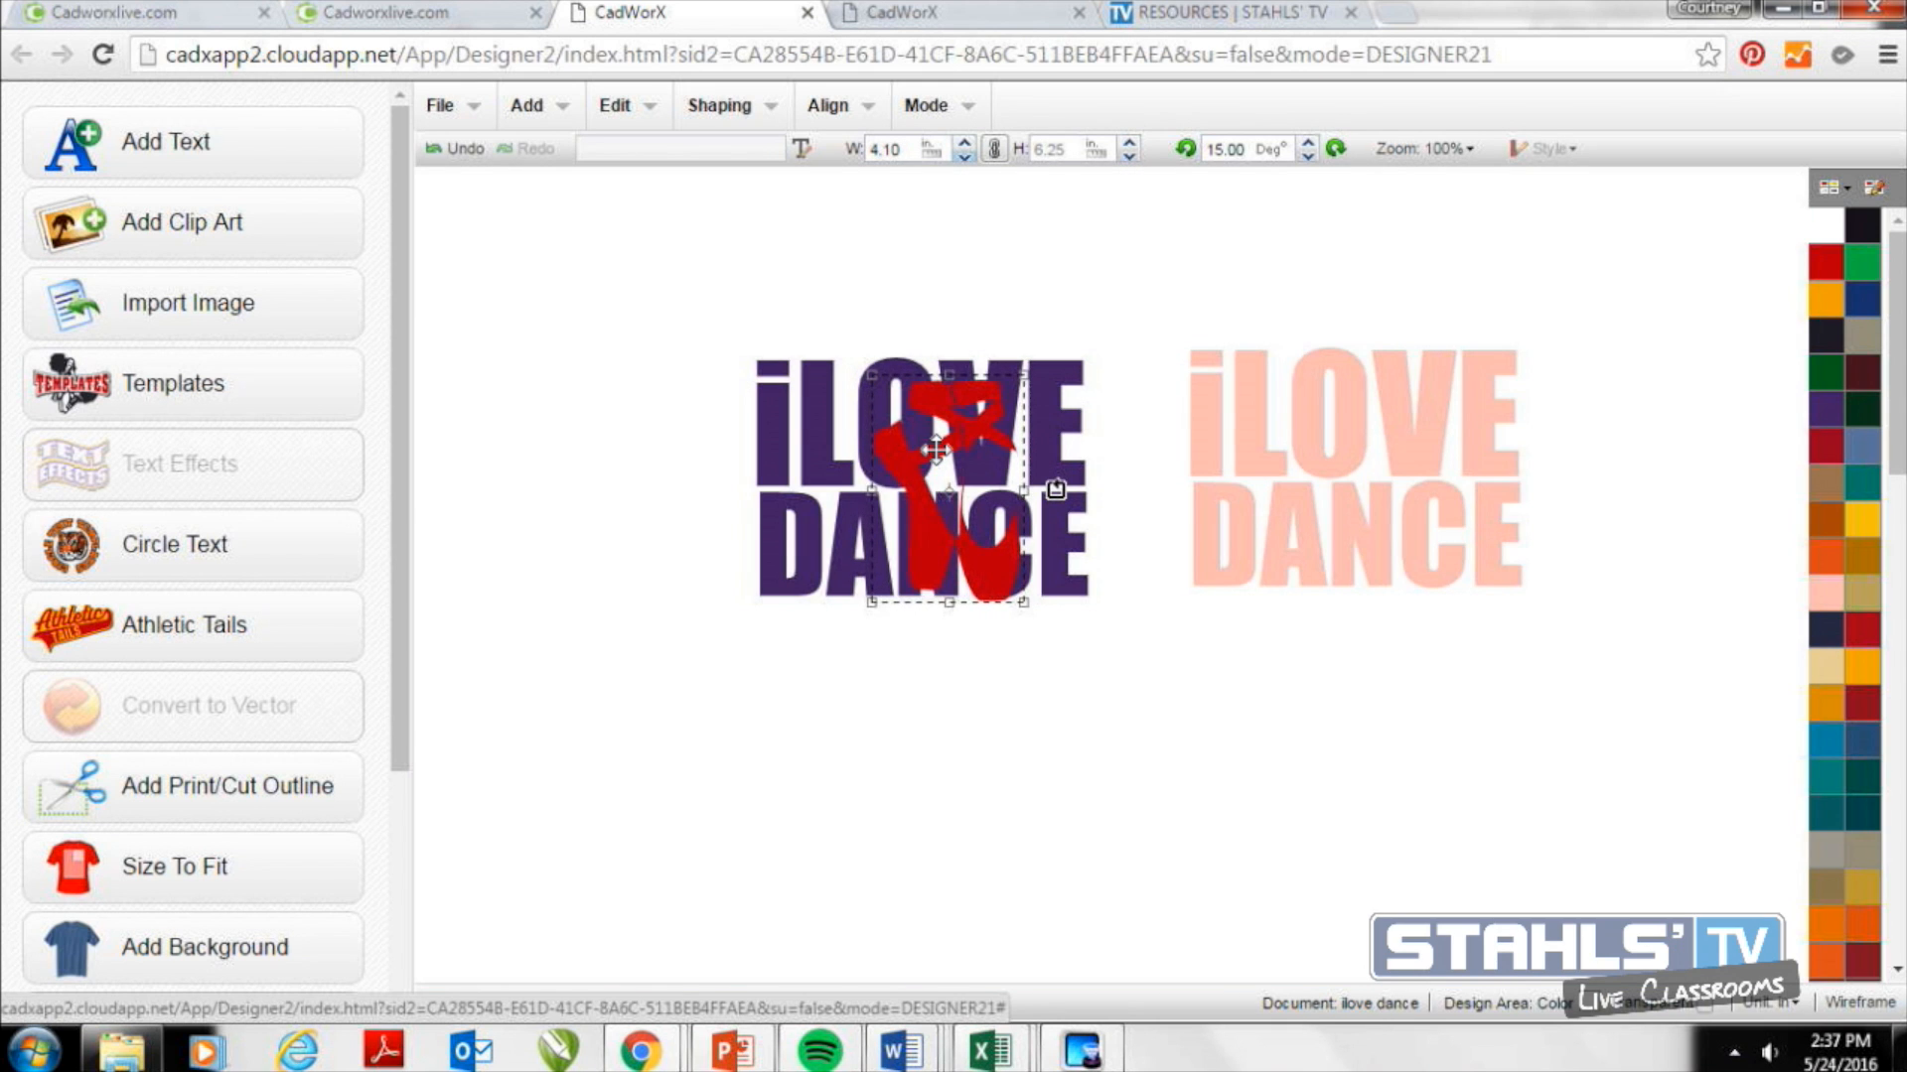
pyautogui.moveTo(902, 473); pyautogui.dragTo(908, 471)
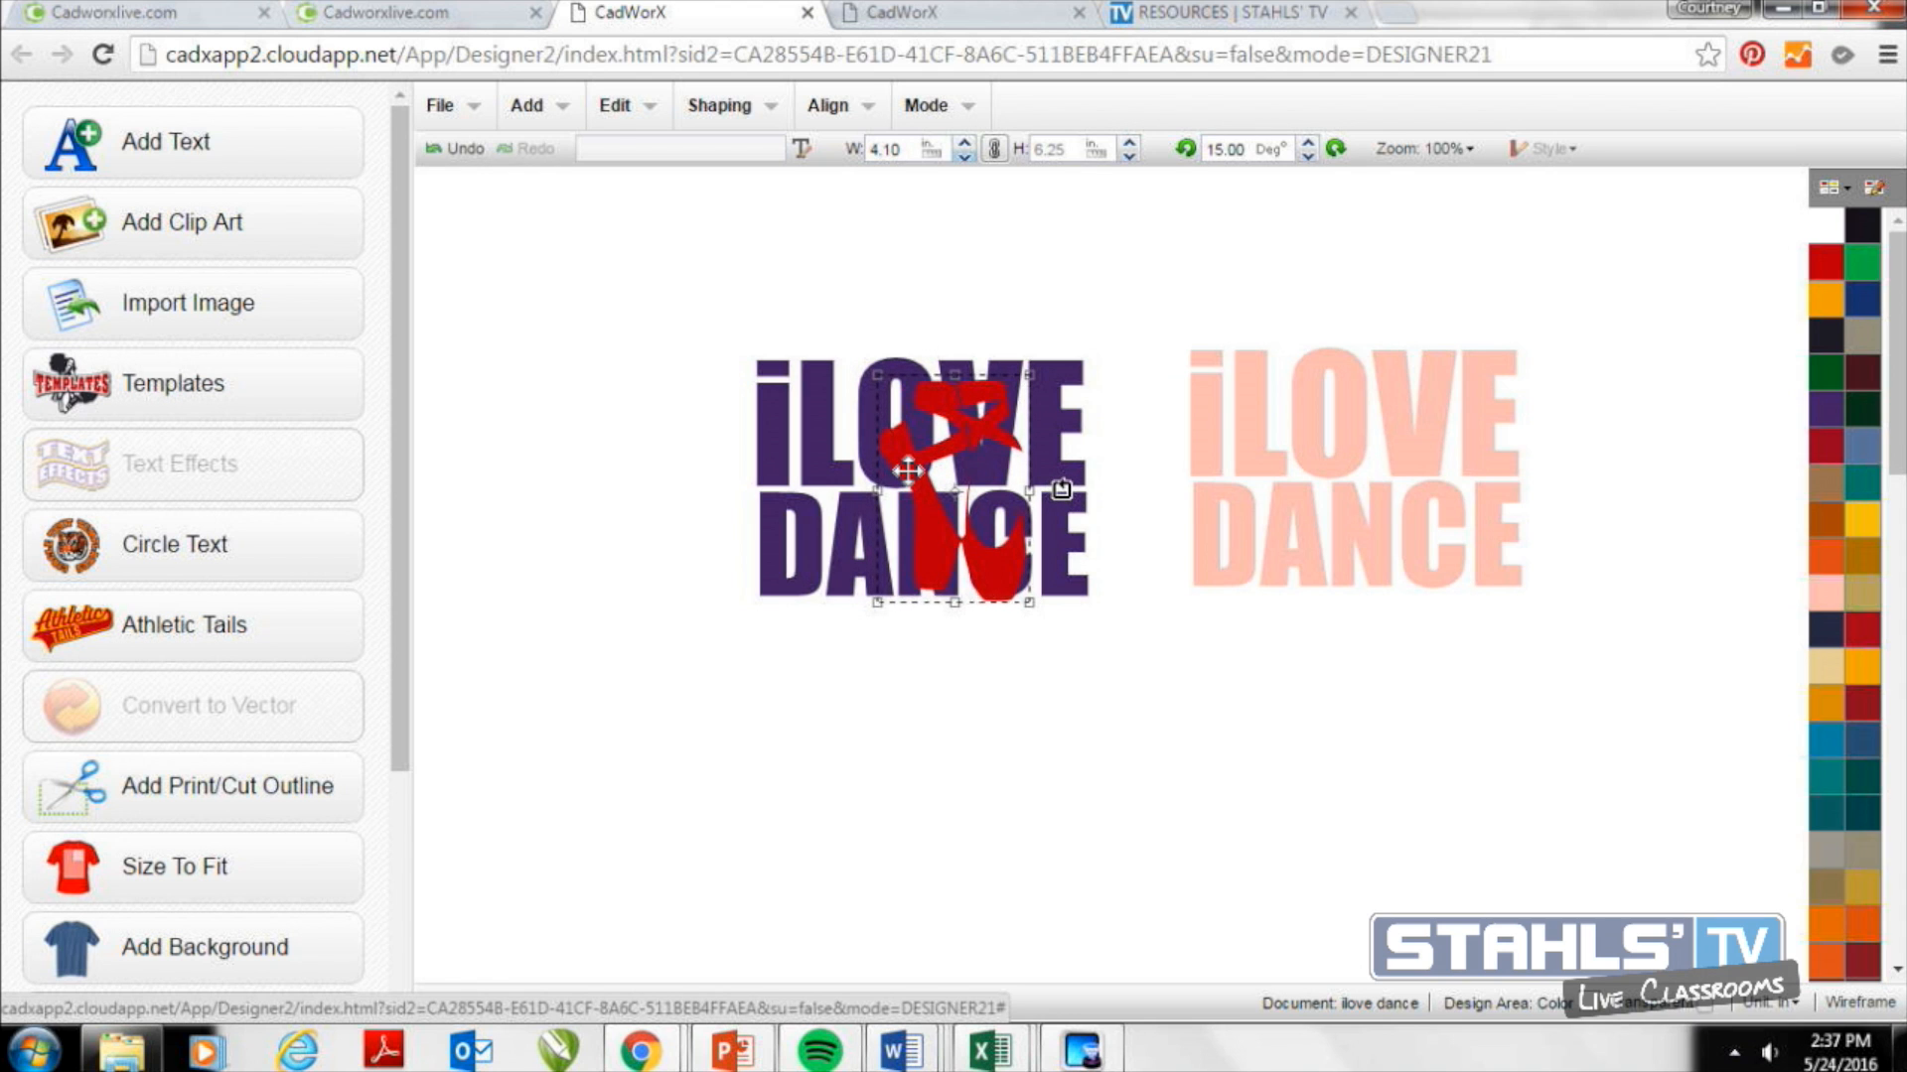
pyautogui.click(900, 706)
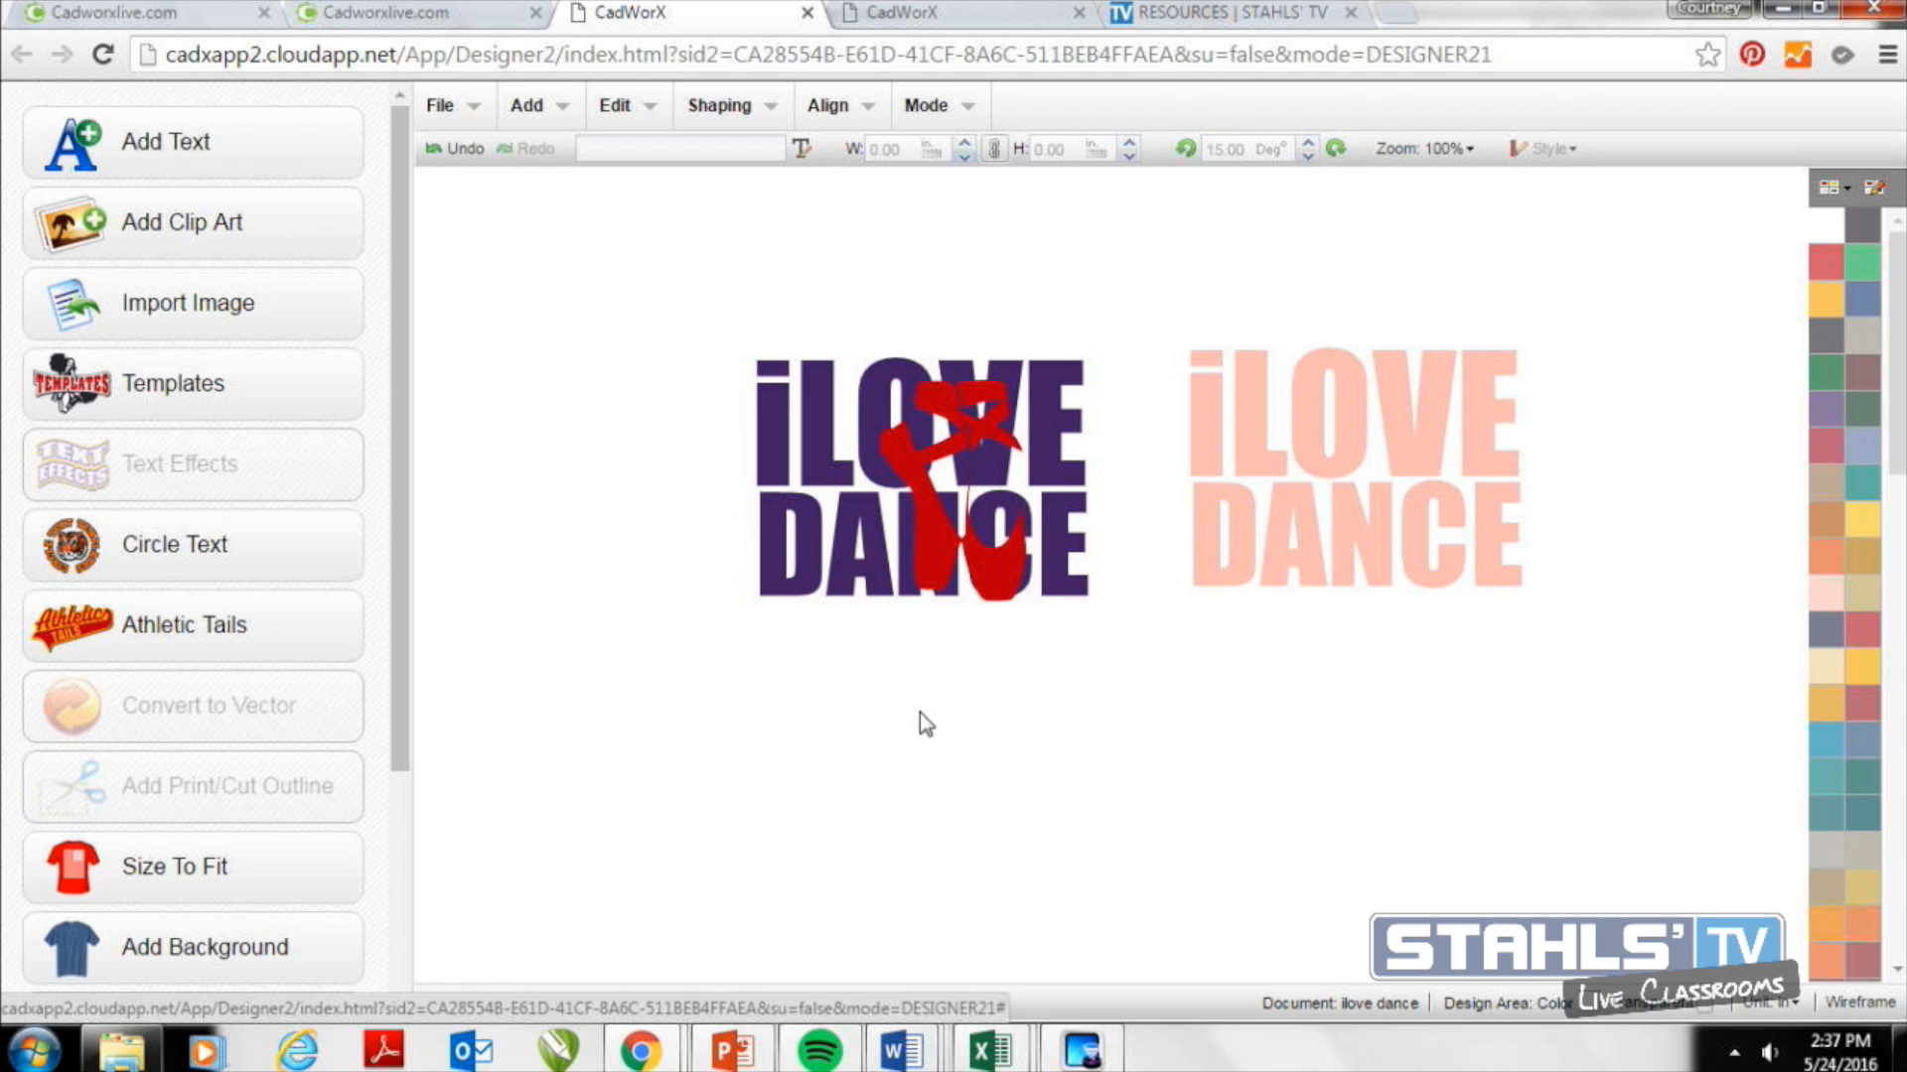
# Preview the overlap in wireframe, try combining the dance shoes with the purple iLOVE DANCE, and undo the combination.
pyautogui.click(1861, 1005)
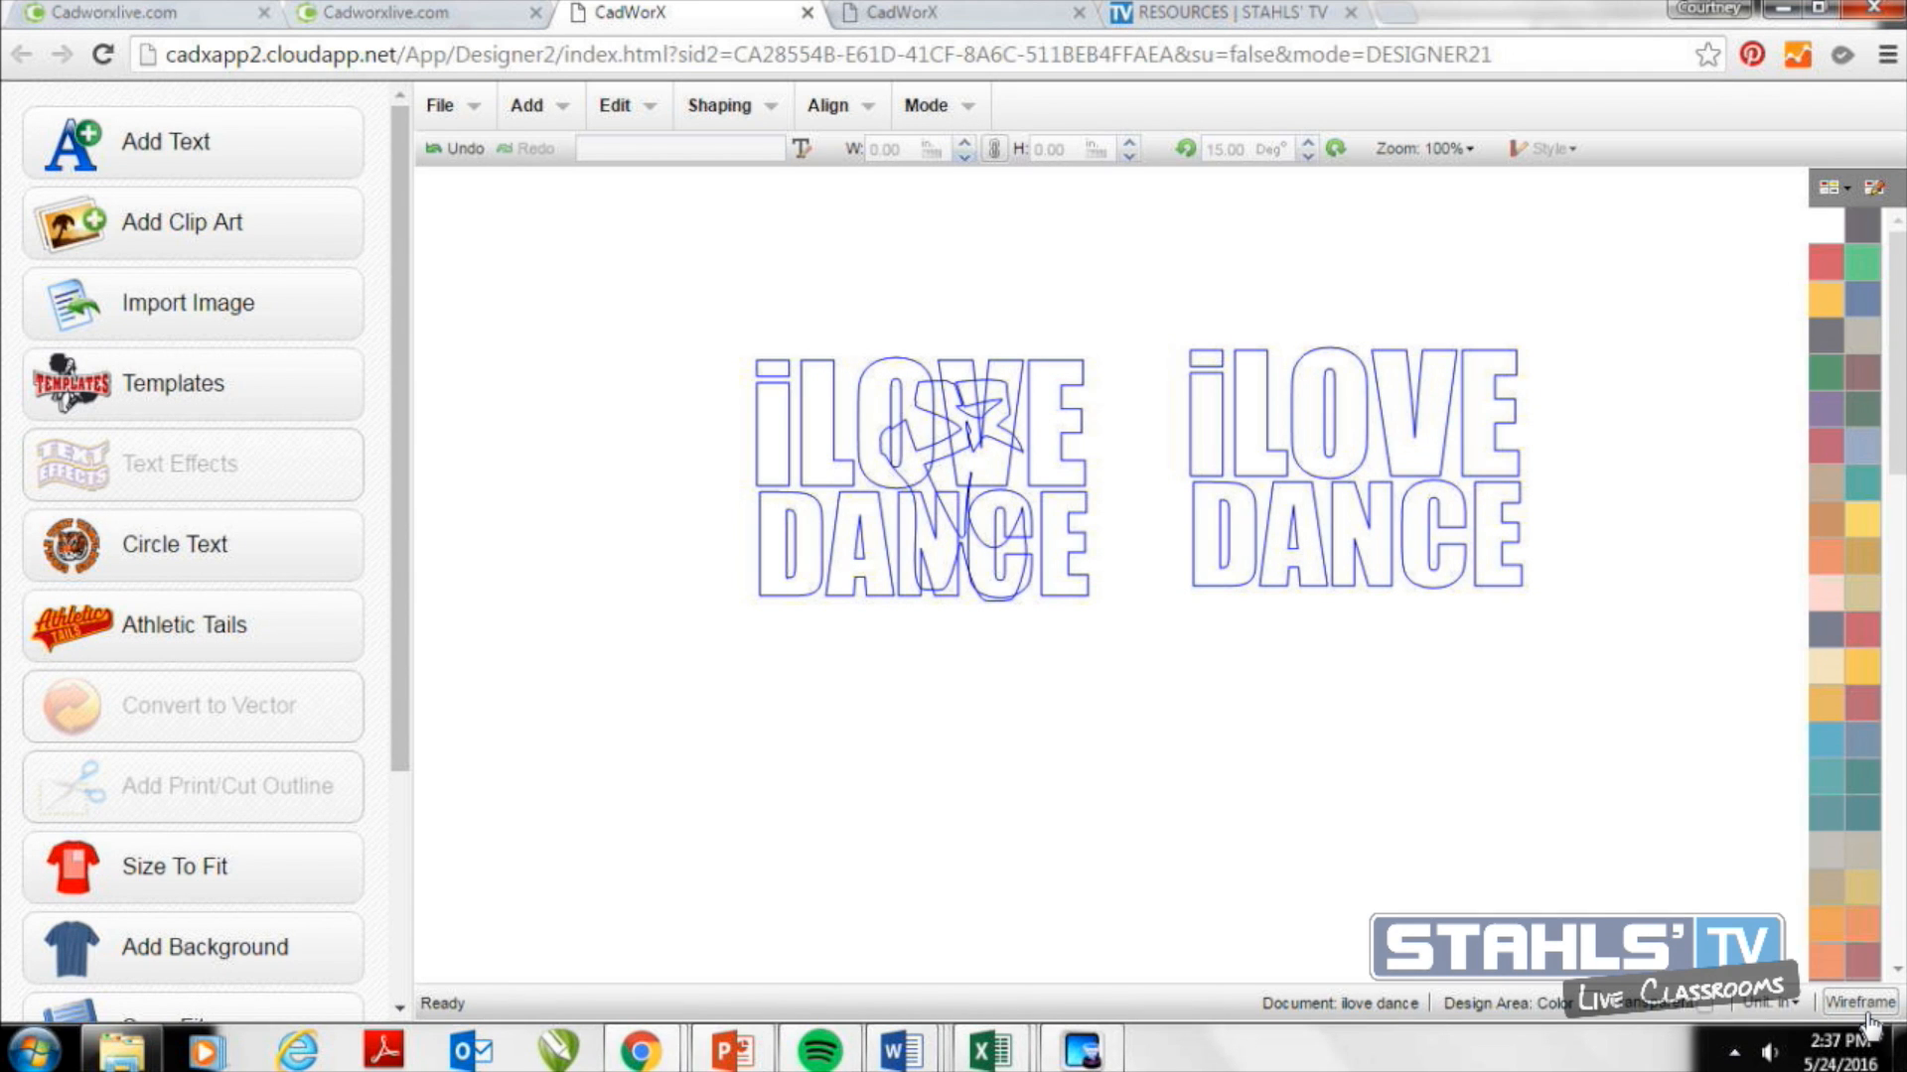
pyautogui.click(1865, 1010)
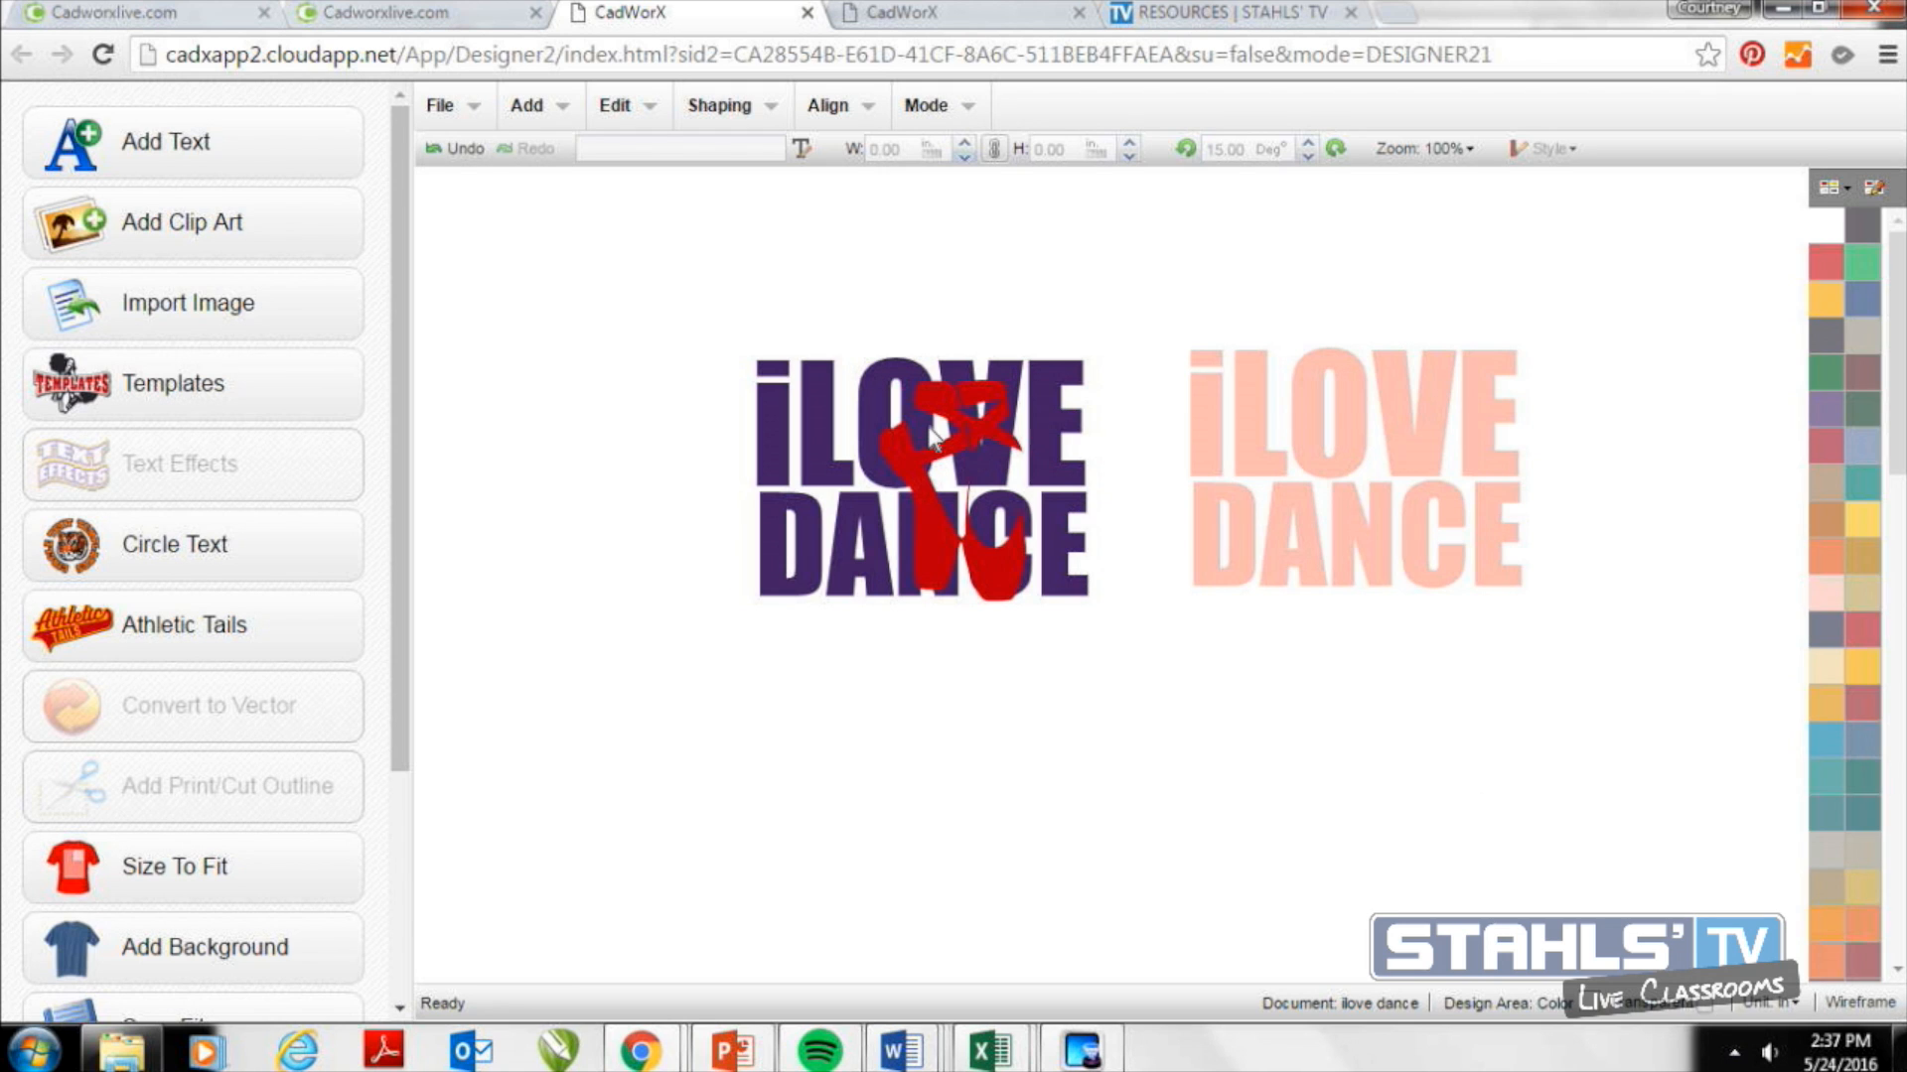
pyautogui.moveTo(737, 377); pyautogui.dragTo(1130, 658)
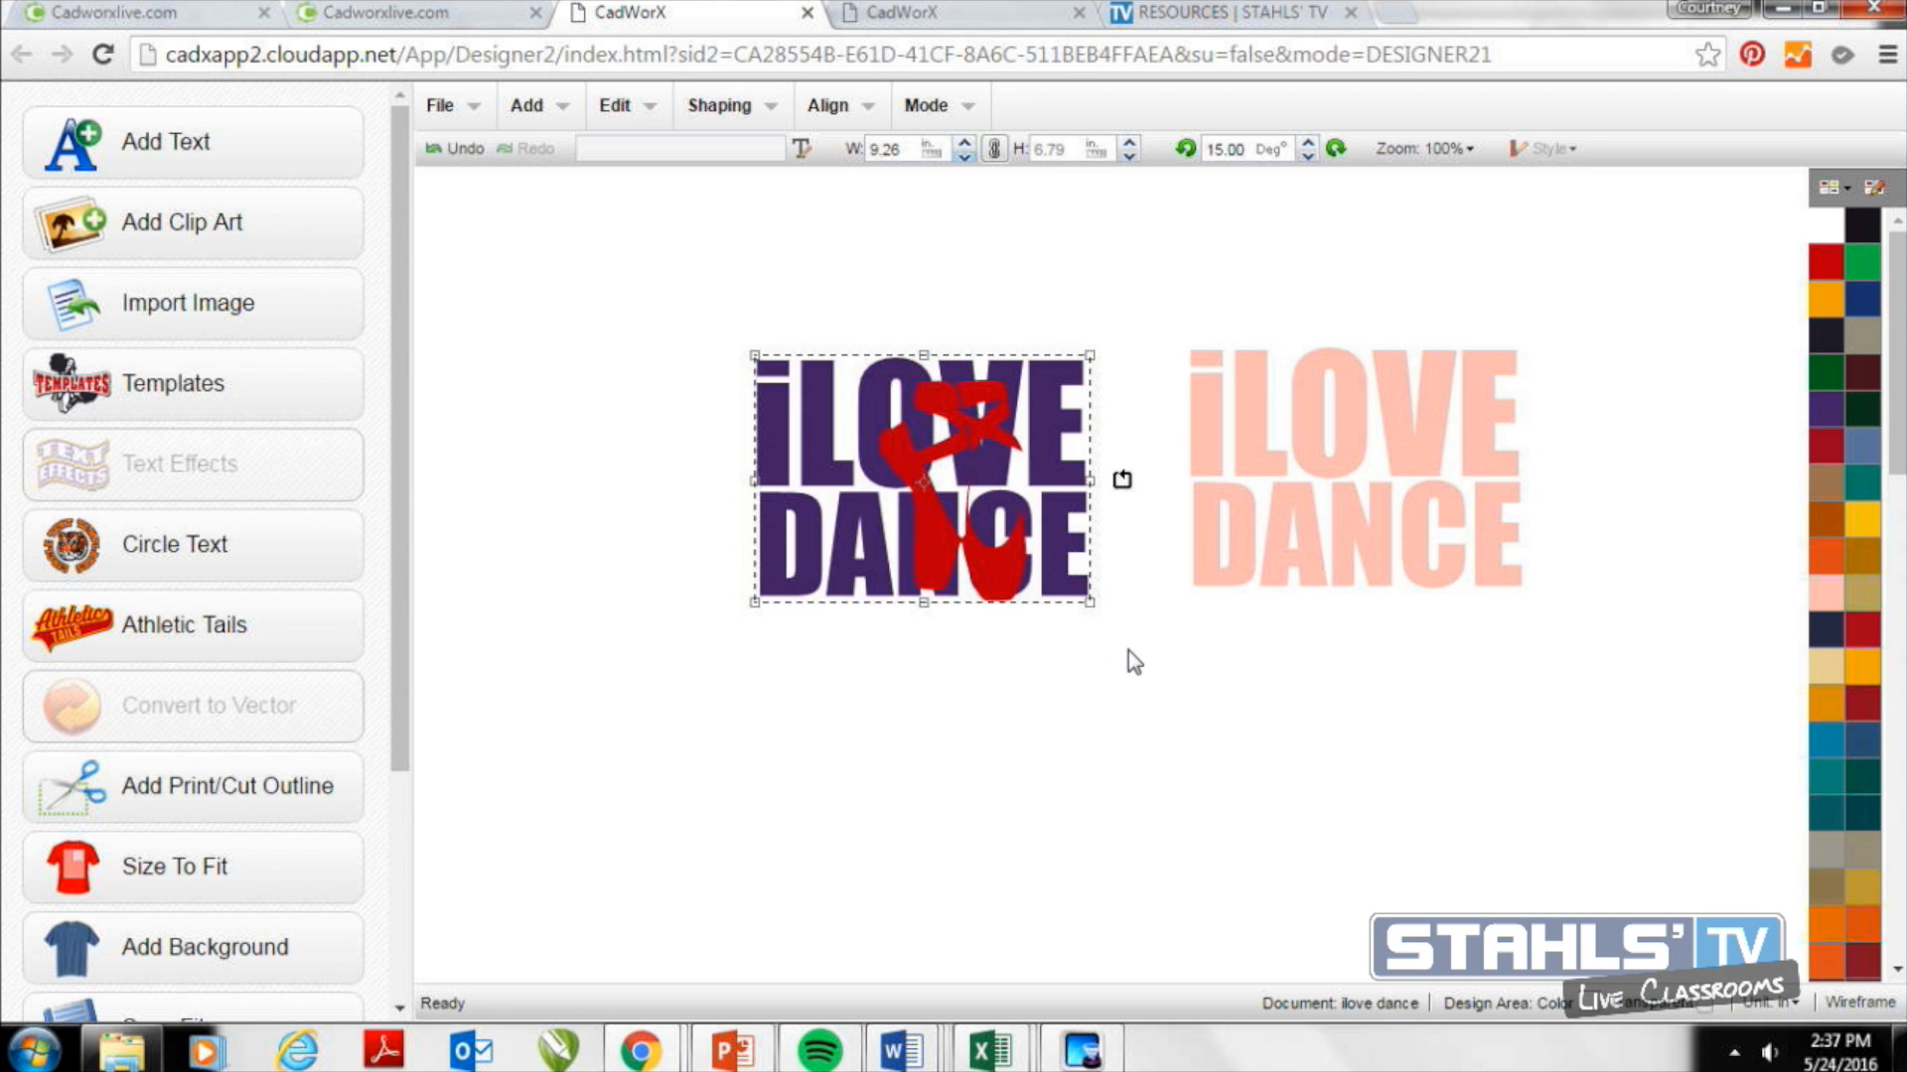
pyautogui.click(730, 105)
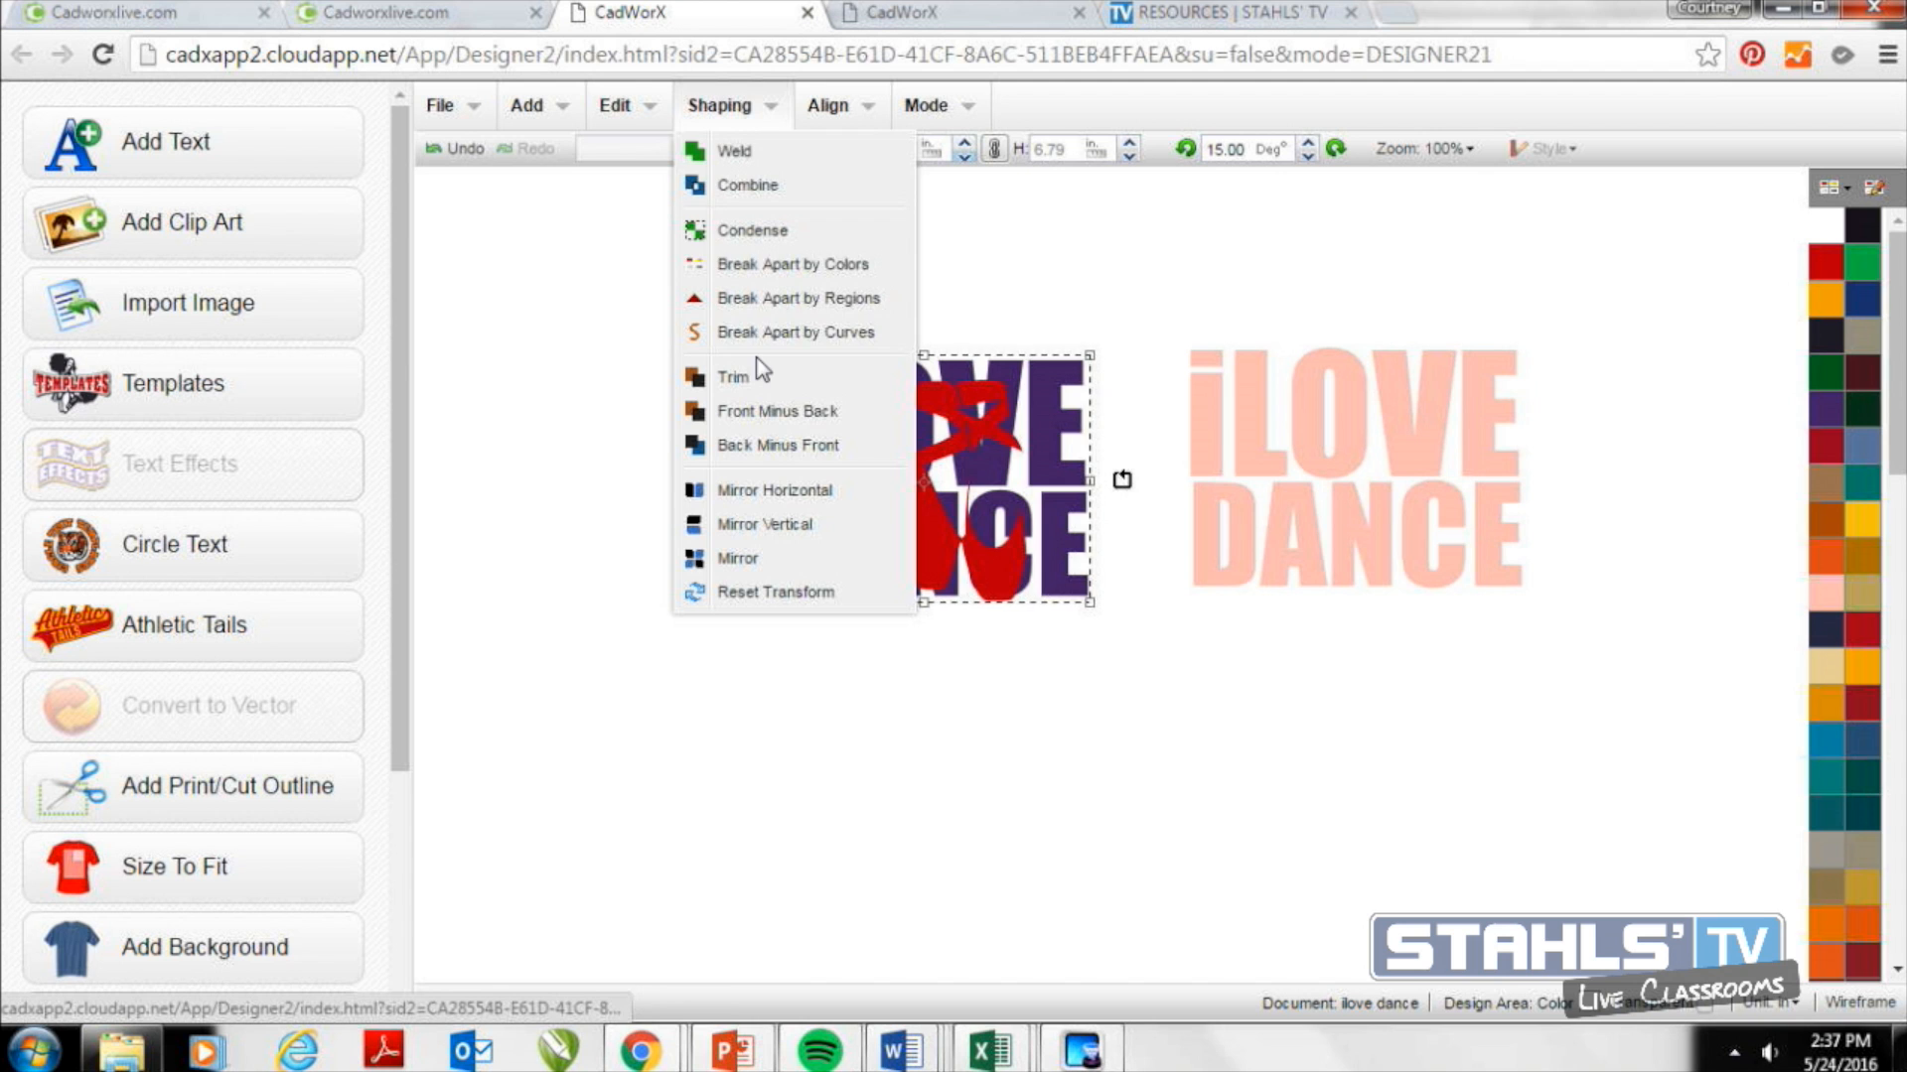
pyautogui.click(765, 187)
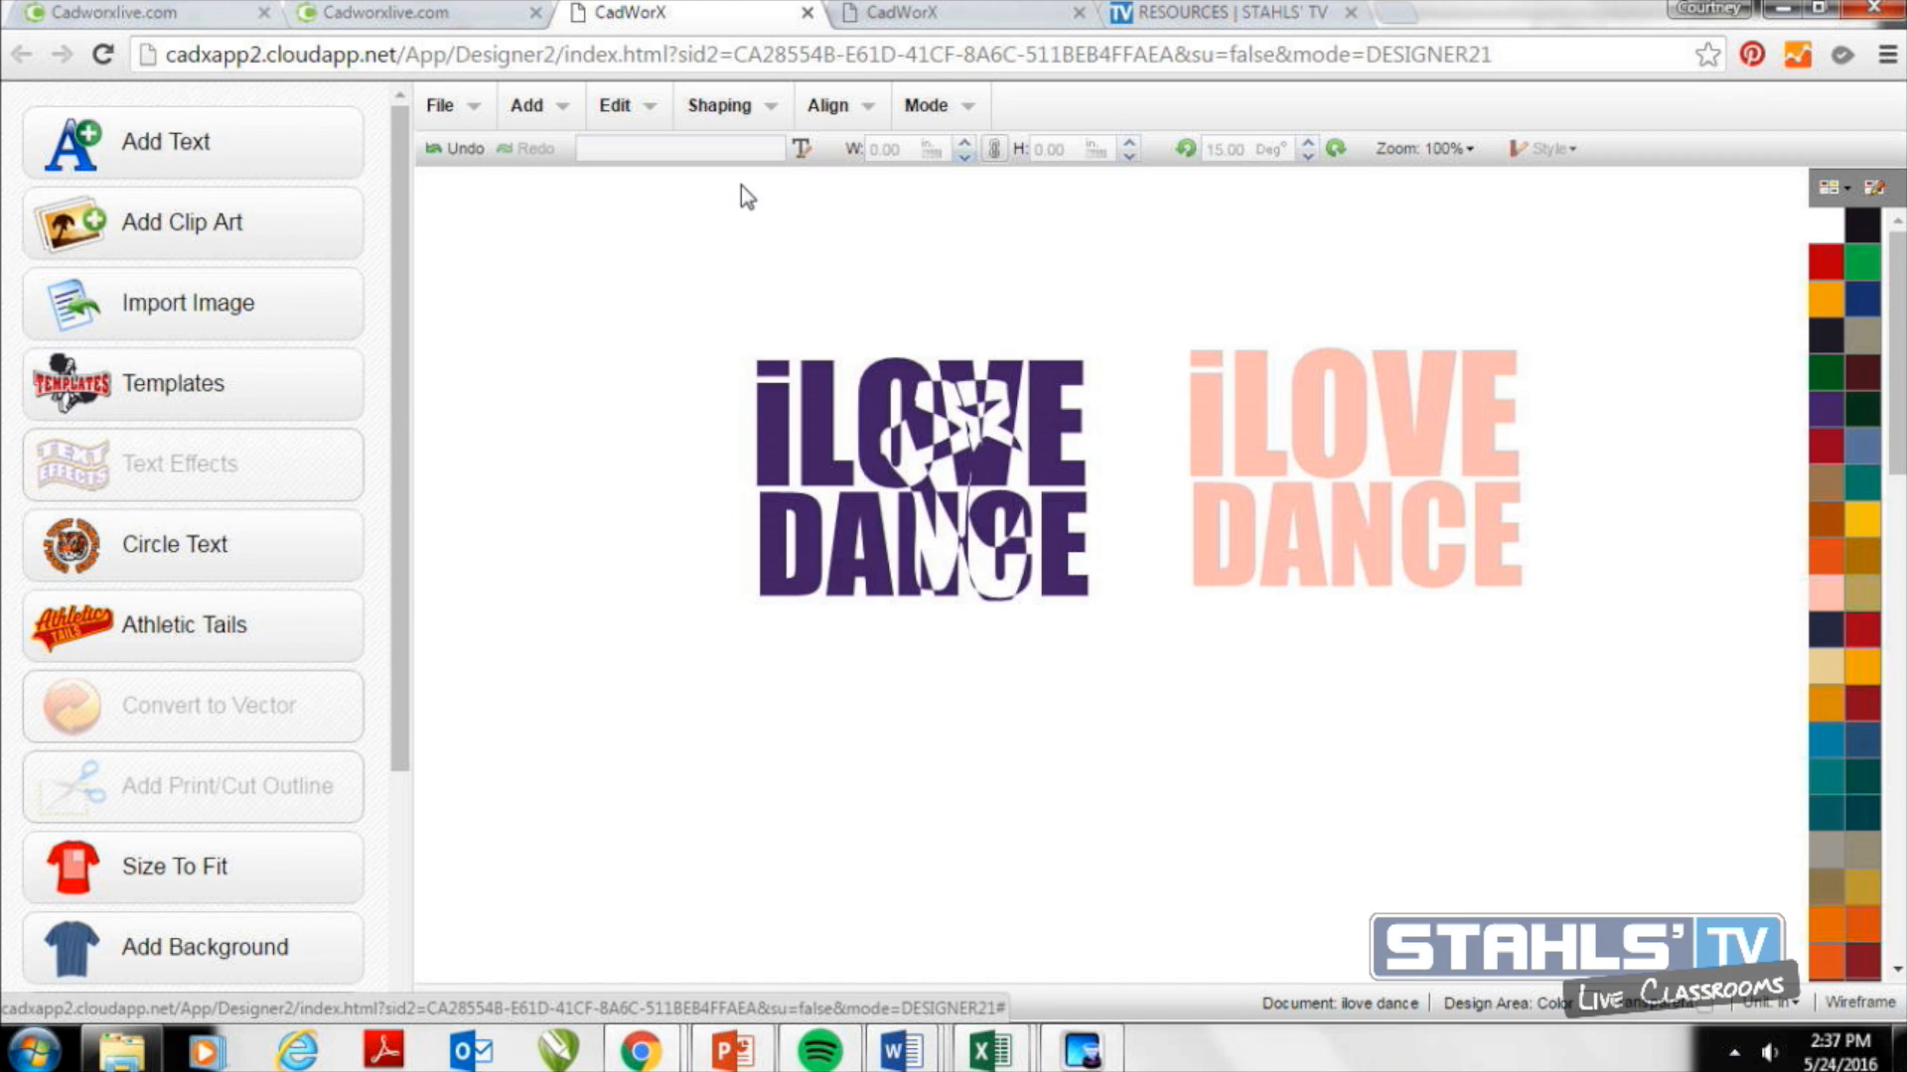
pyautogui.click(457, 148)
# Cut the red dance shoes out of the purple iLOVE DANCE lettering with Back Minus Front.
pyautogui.moveTo(632, 266); pyautogui.dragTo(1198, 780)
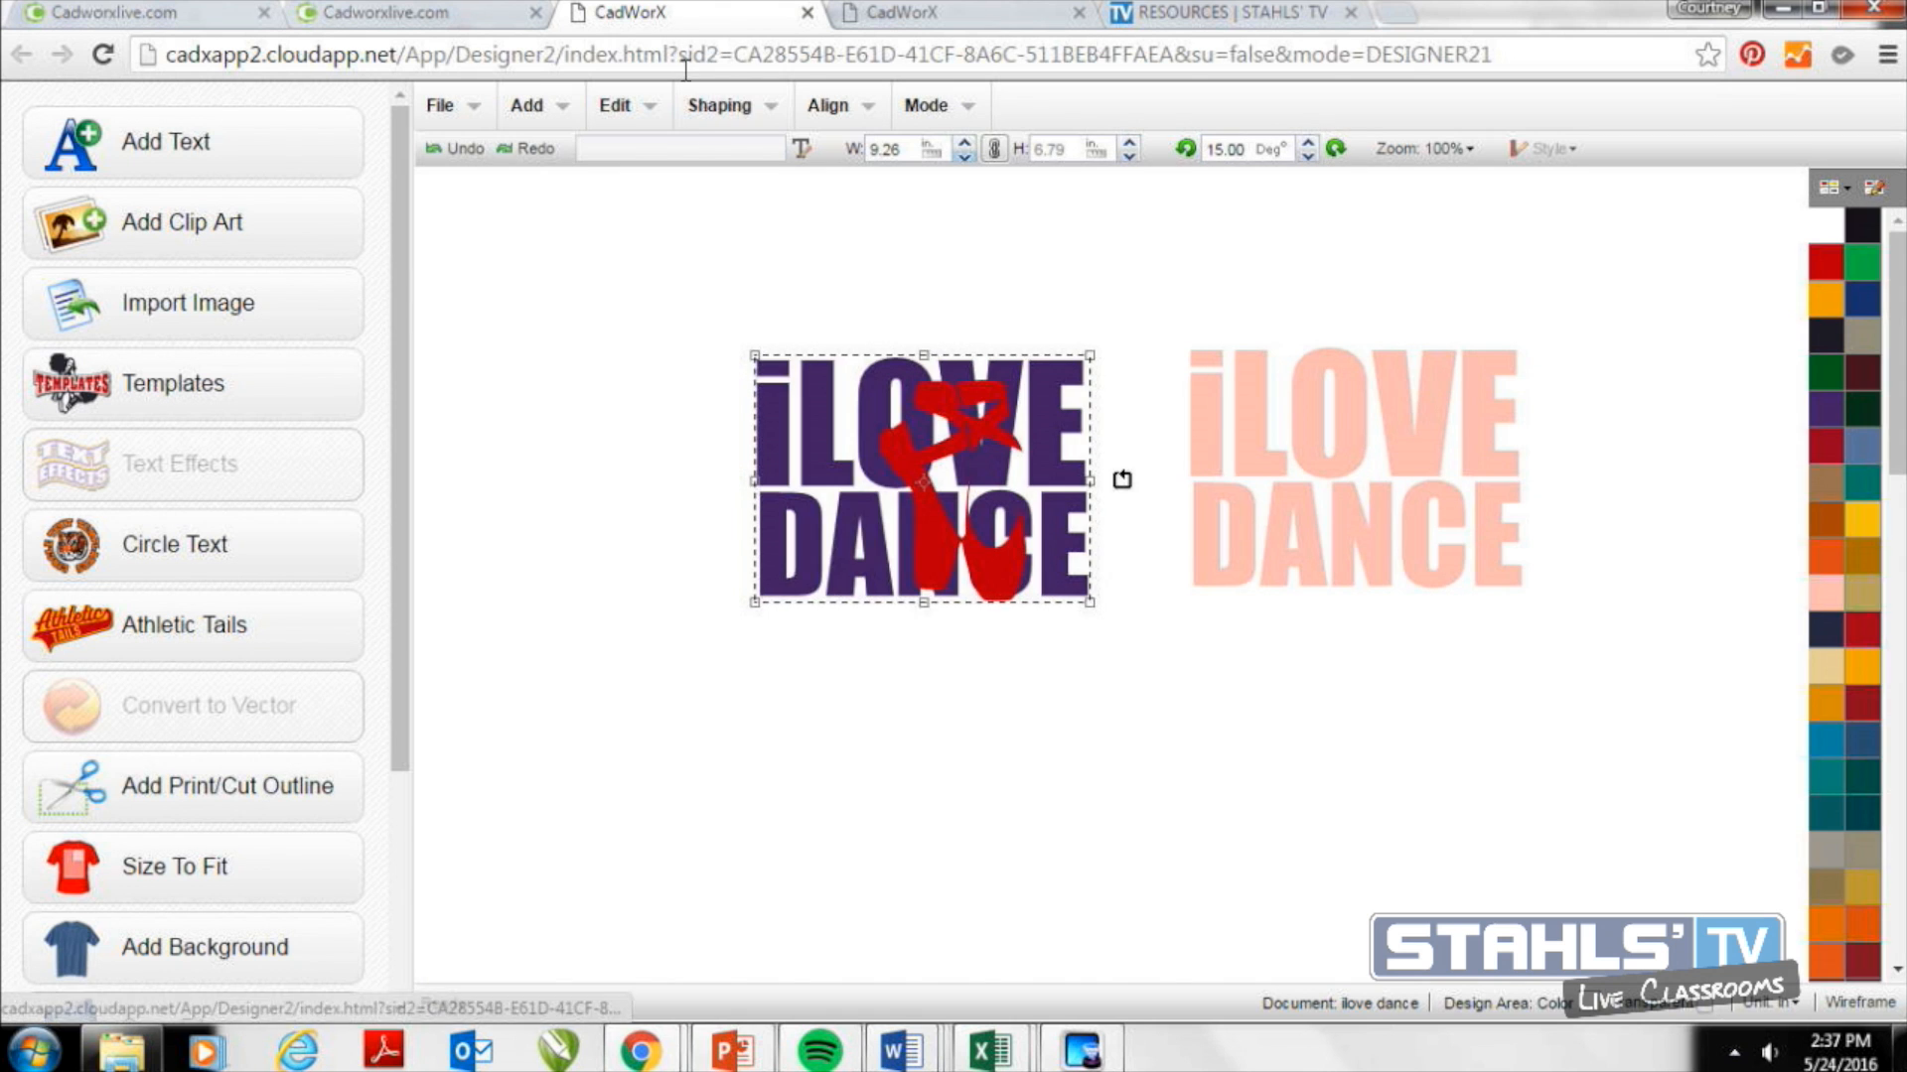
pyautogui.click(715, 106)
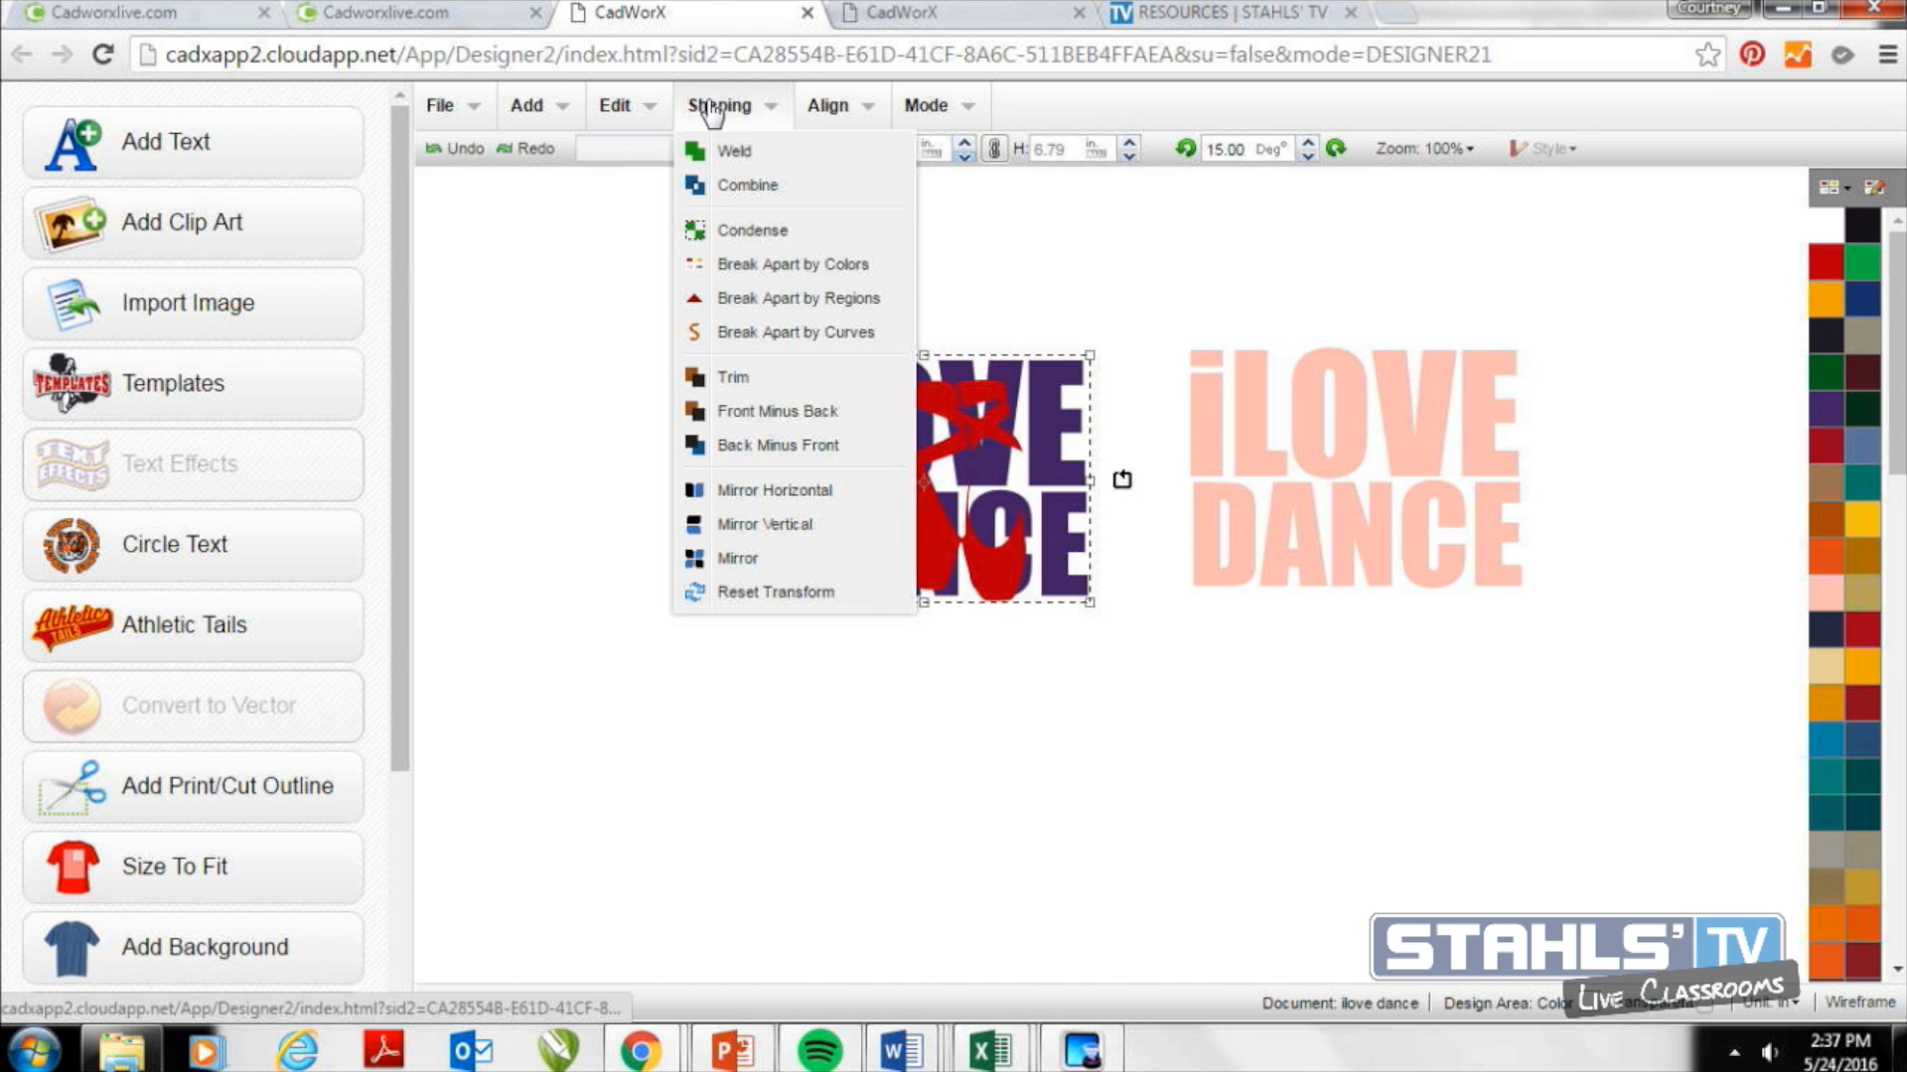
pyautogui.click(761, 447)
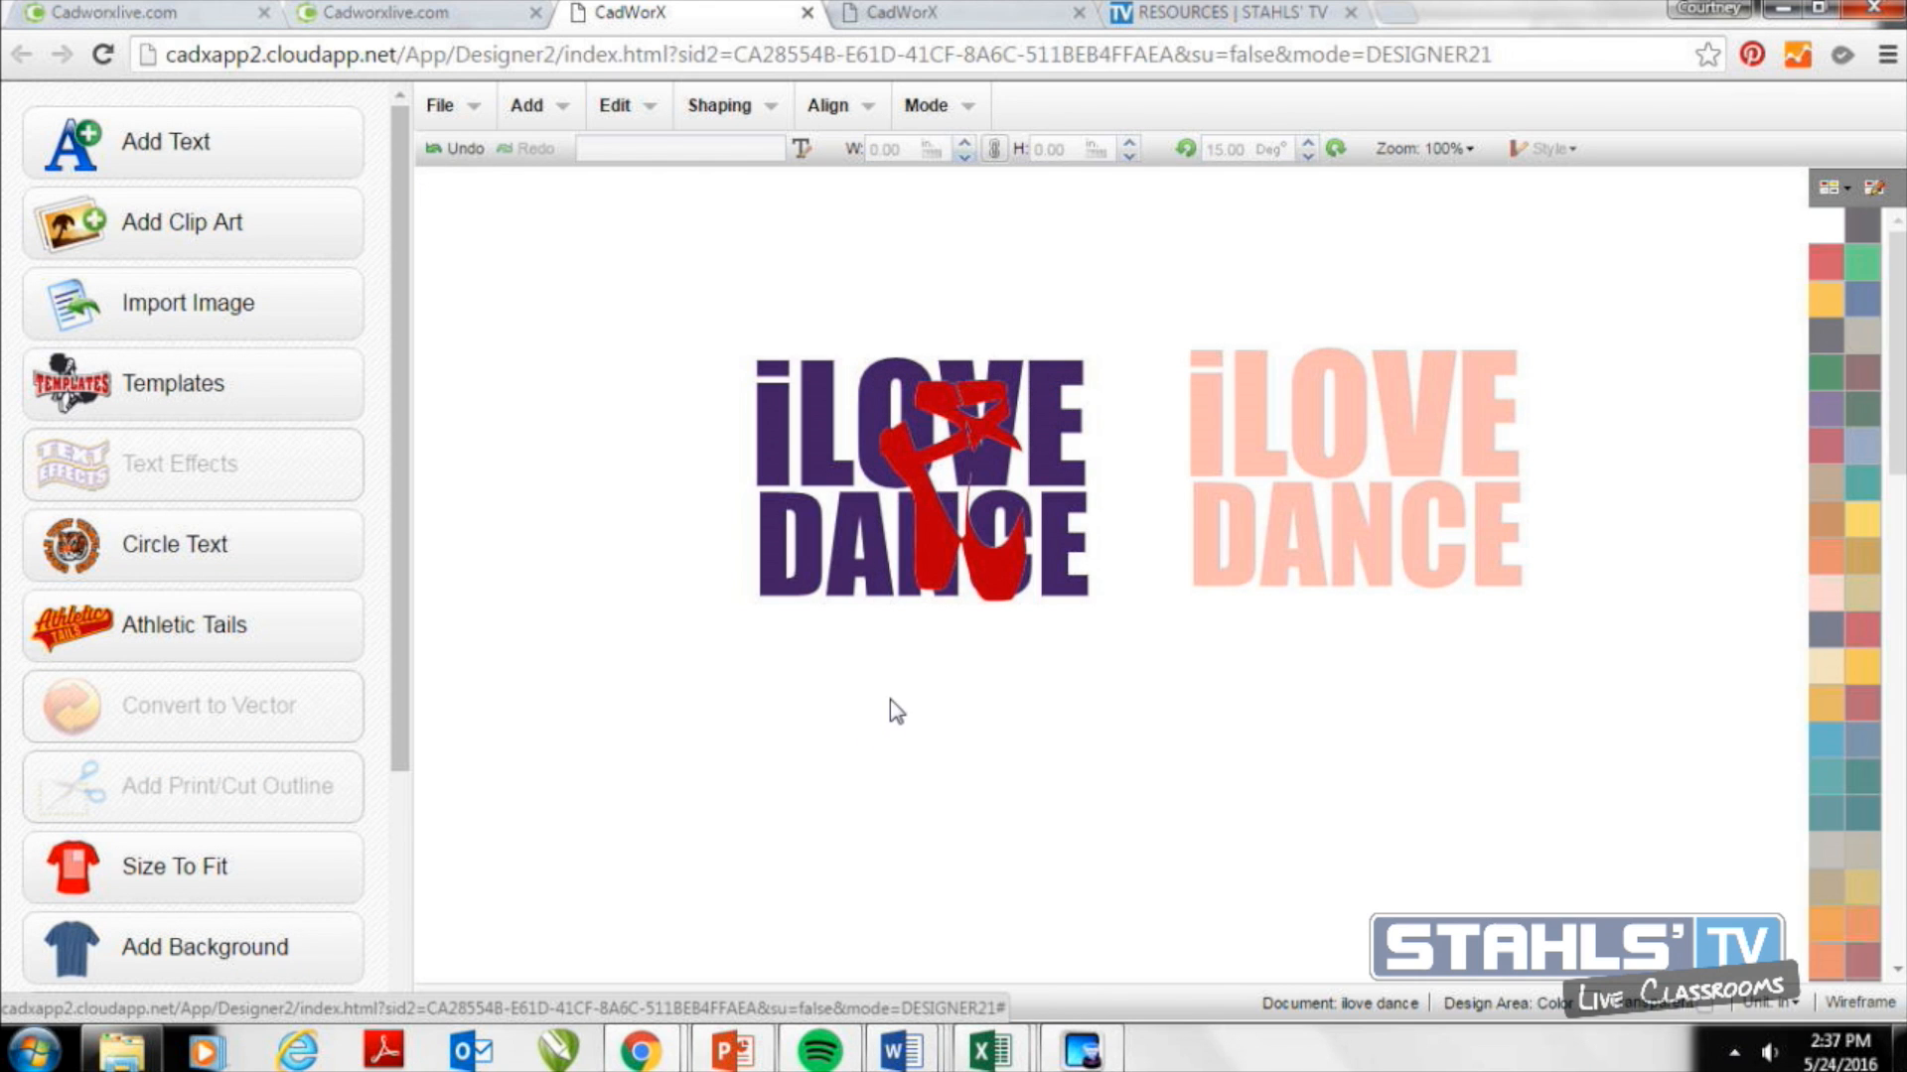
# Move the cut purple lettering off the red dance shoes and delete the red shoes.
pyautogui.click(933, 441)
pyautogui.moveTo(933, 441); pyautogui.dragTo(707, 406)
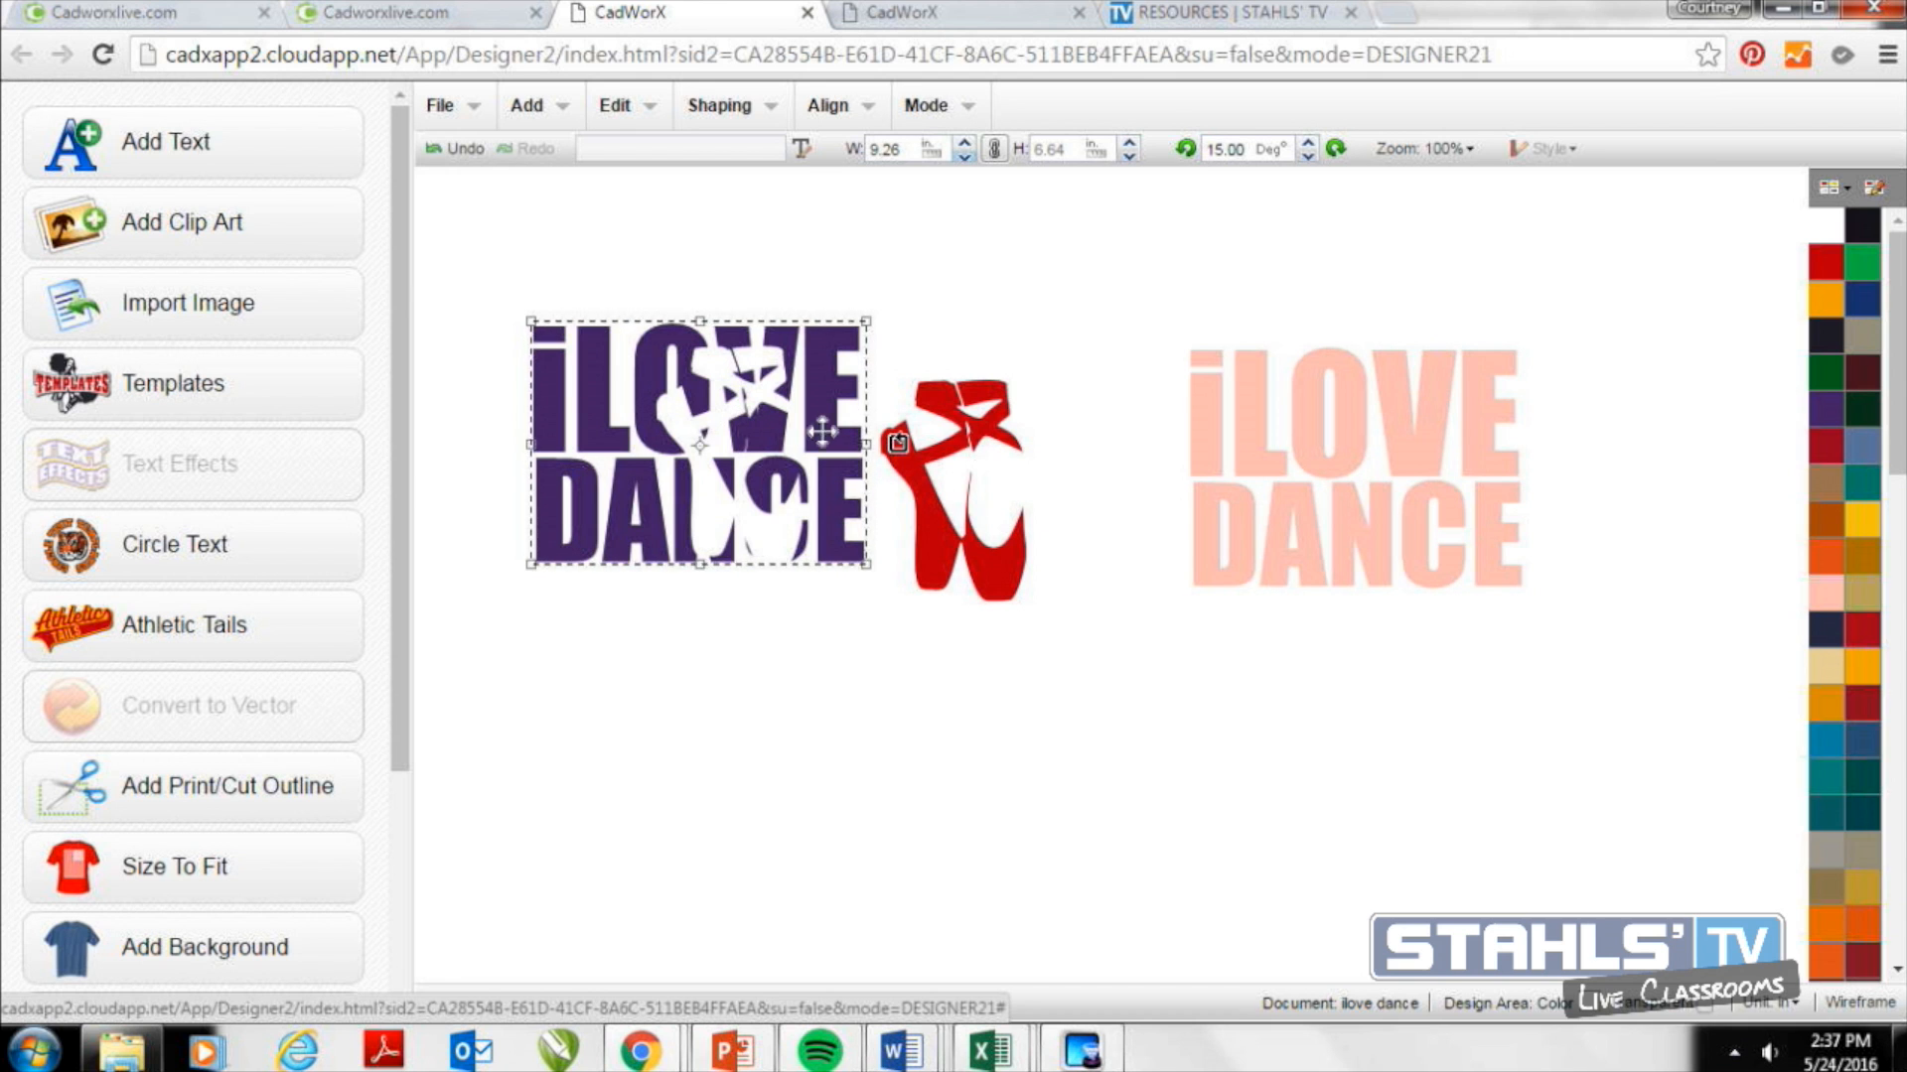
pyautogui.click(1009, 480)
pyautogui.press('Delete')
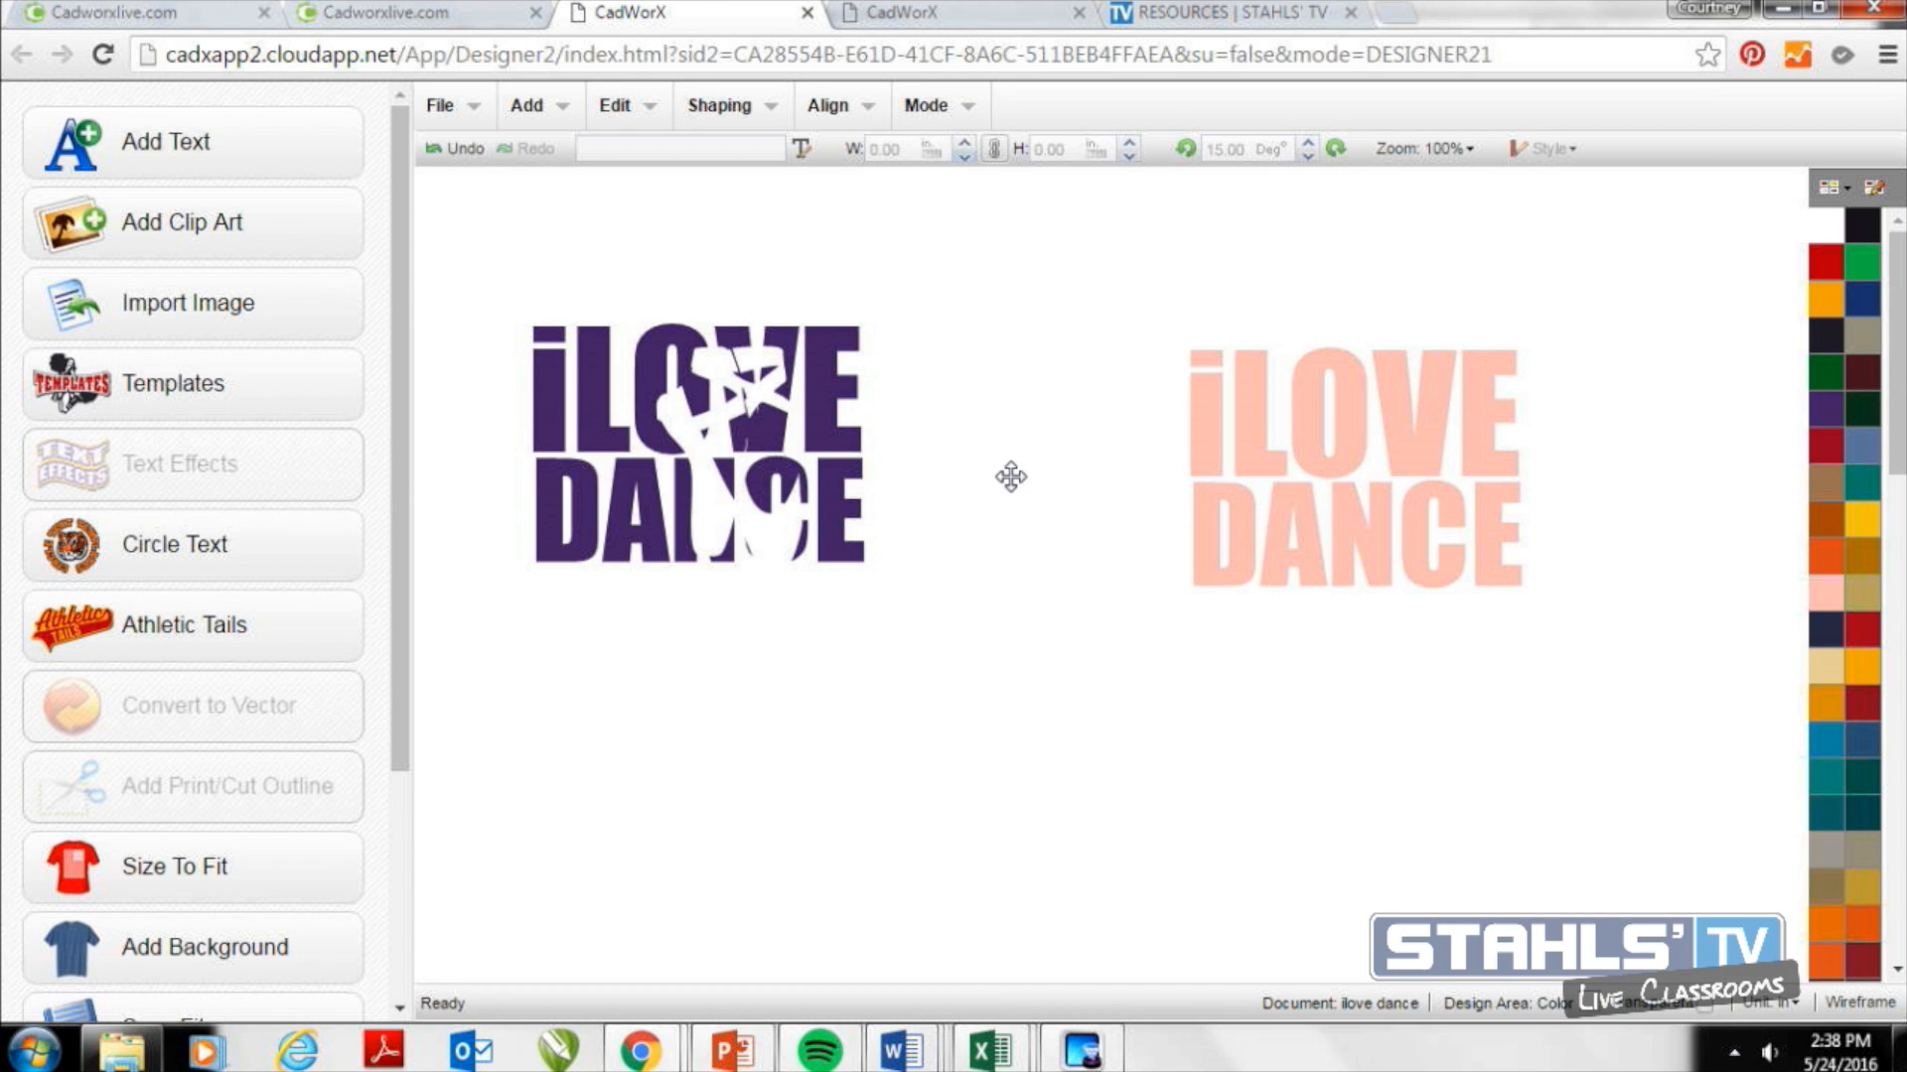
# Place the cut purple lettering over the pink iLOVE DANCE, and move both layers together to the middle of the canvas.
pyautogui.moveTo(812, 447); pyautogui.dragTo(1466, 457)
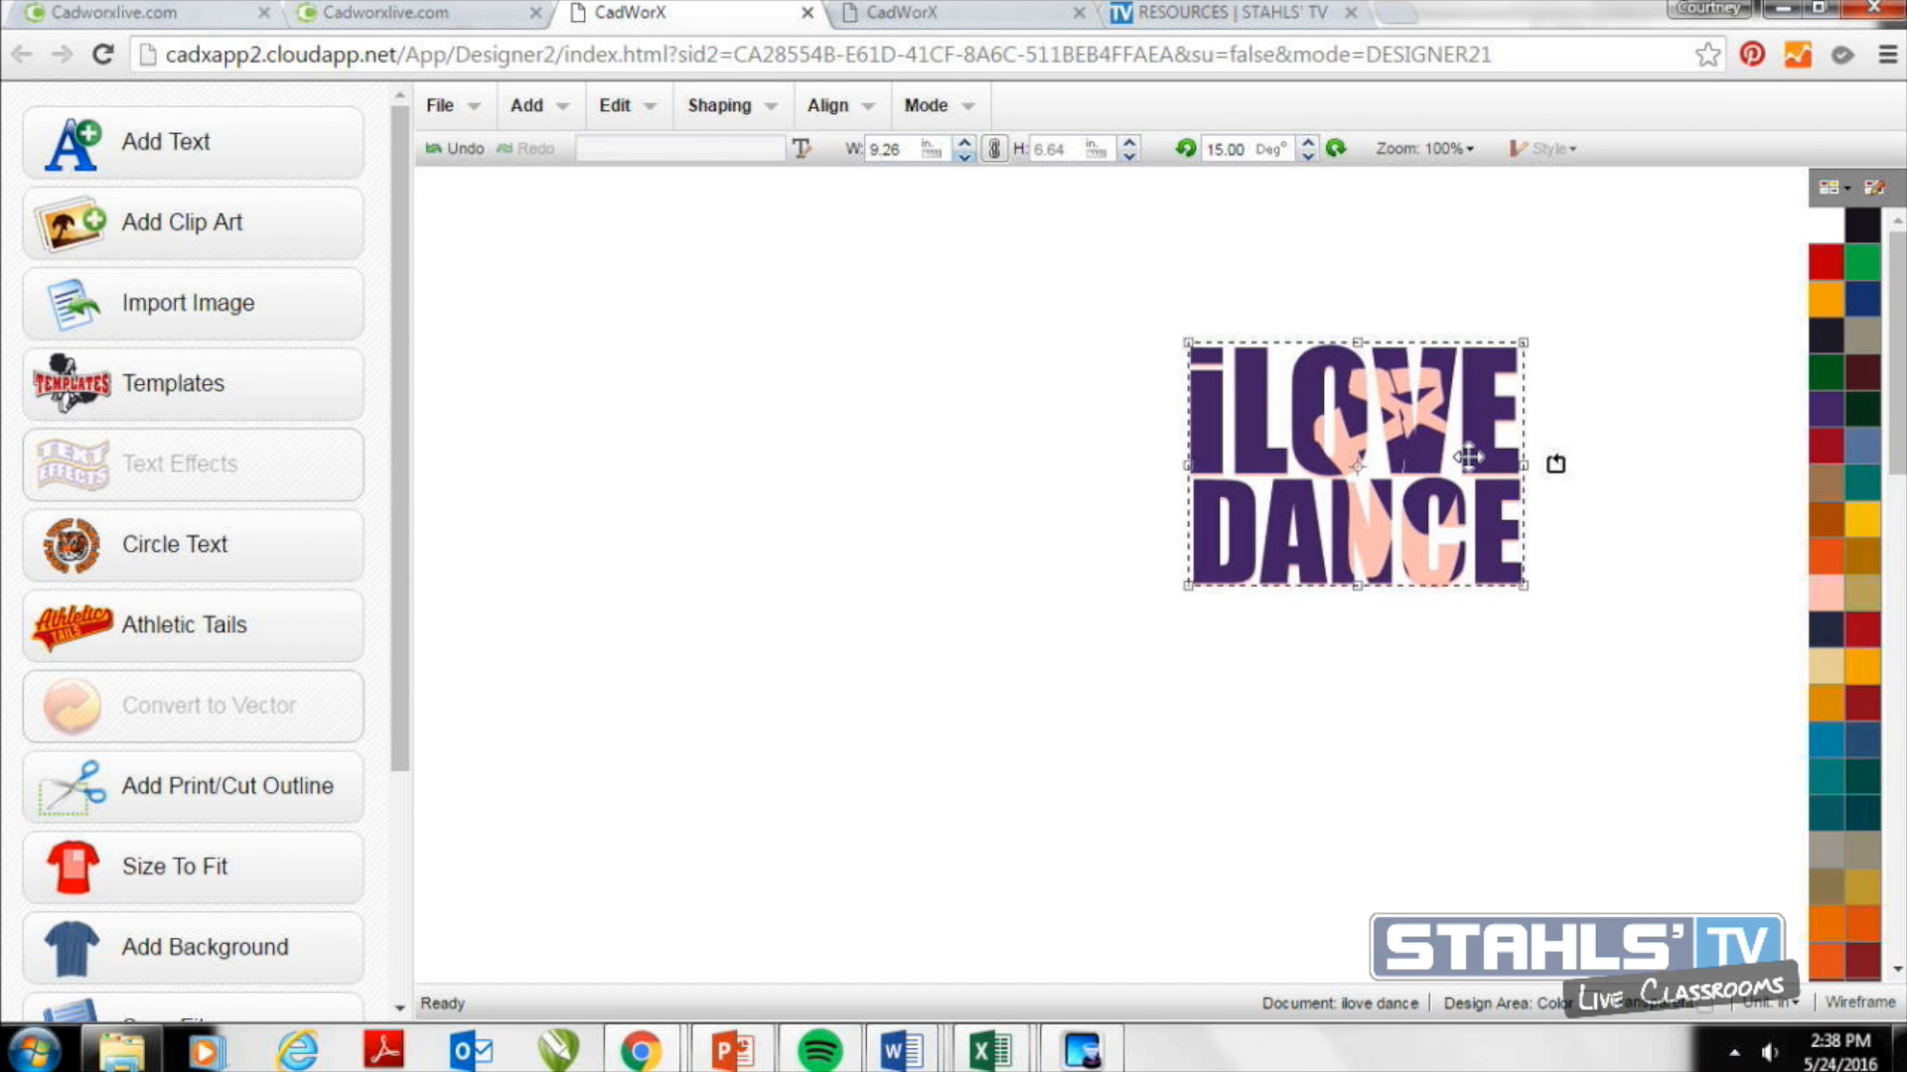
pyautogui.click(1509, 650)
pyautogui.moveTo(1589, 735); pyautogui.dragTo(1088, 322)
pyautogui.moveTo(1304, 430); pyautogui.dragTo(954, 499)
pyautogui.click(1072, 774)
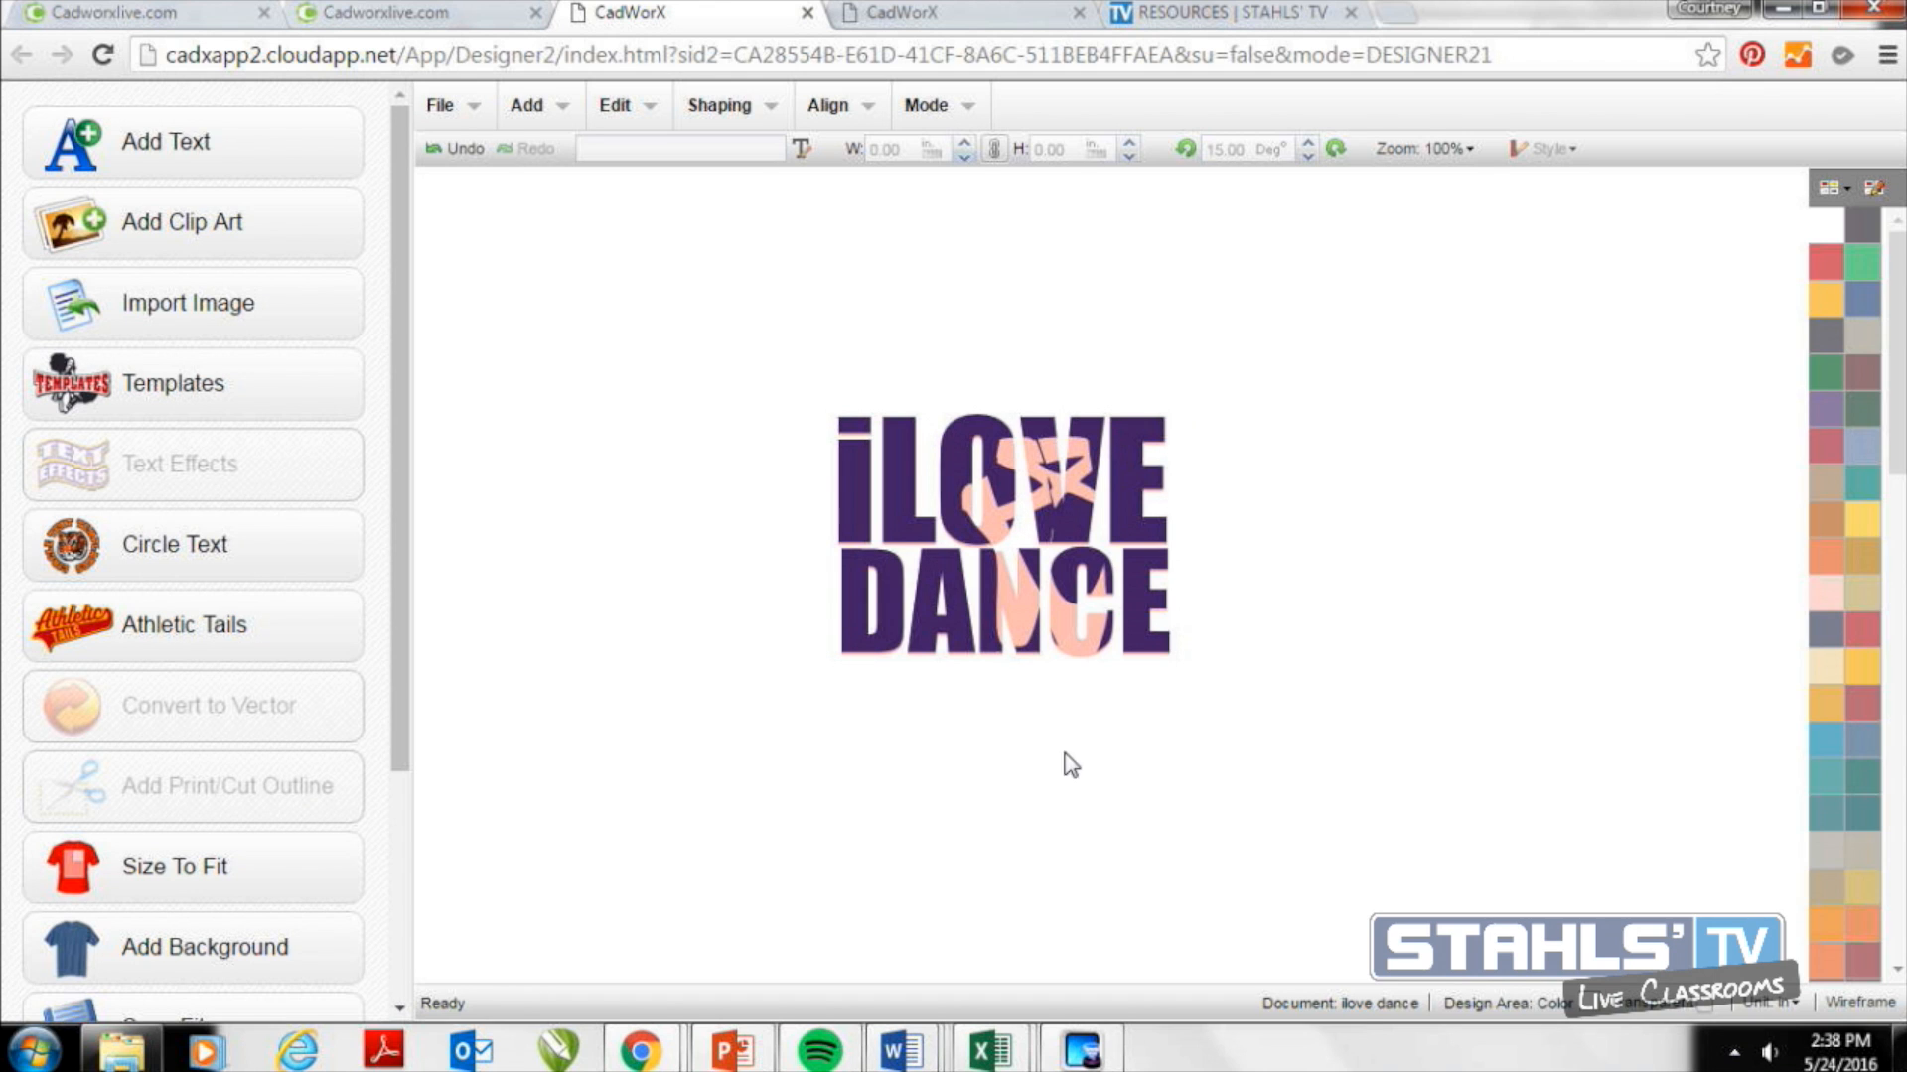
# Align the purple and pink iLOVE DANCE layers to each other with Center Middle.
pyautogui.moveTo(812, 338); pyautogui.dragTo(1303, 789)
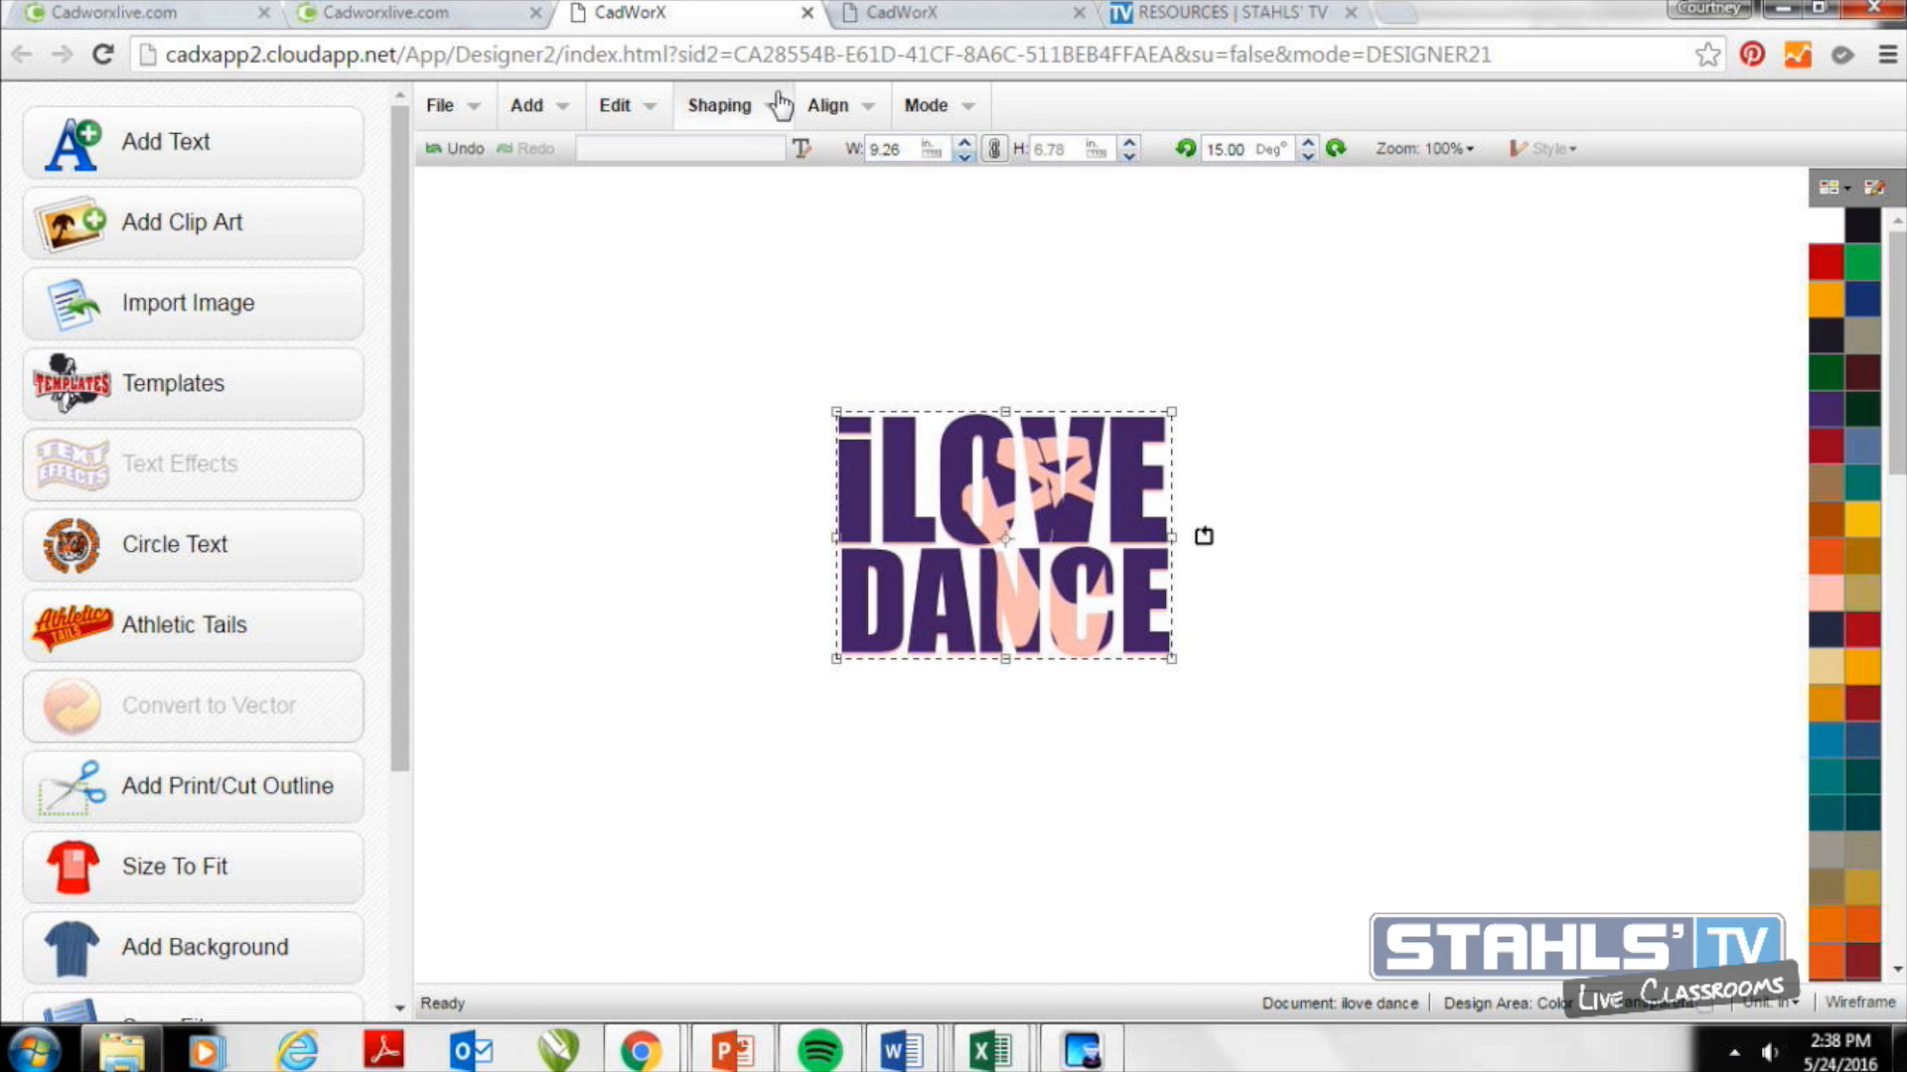
pyautogui.click(871, 111)
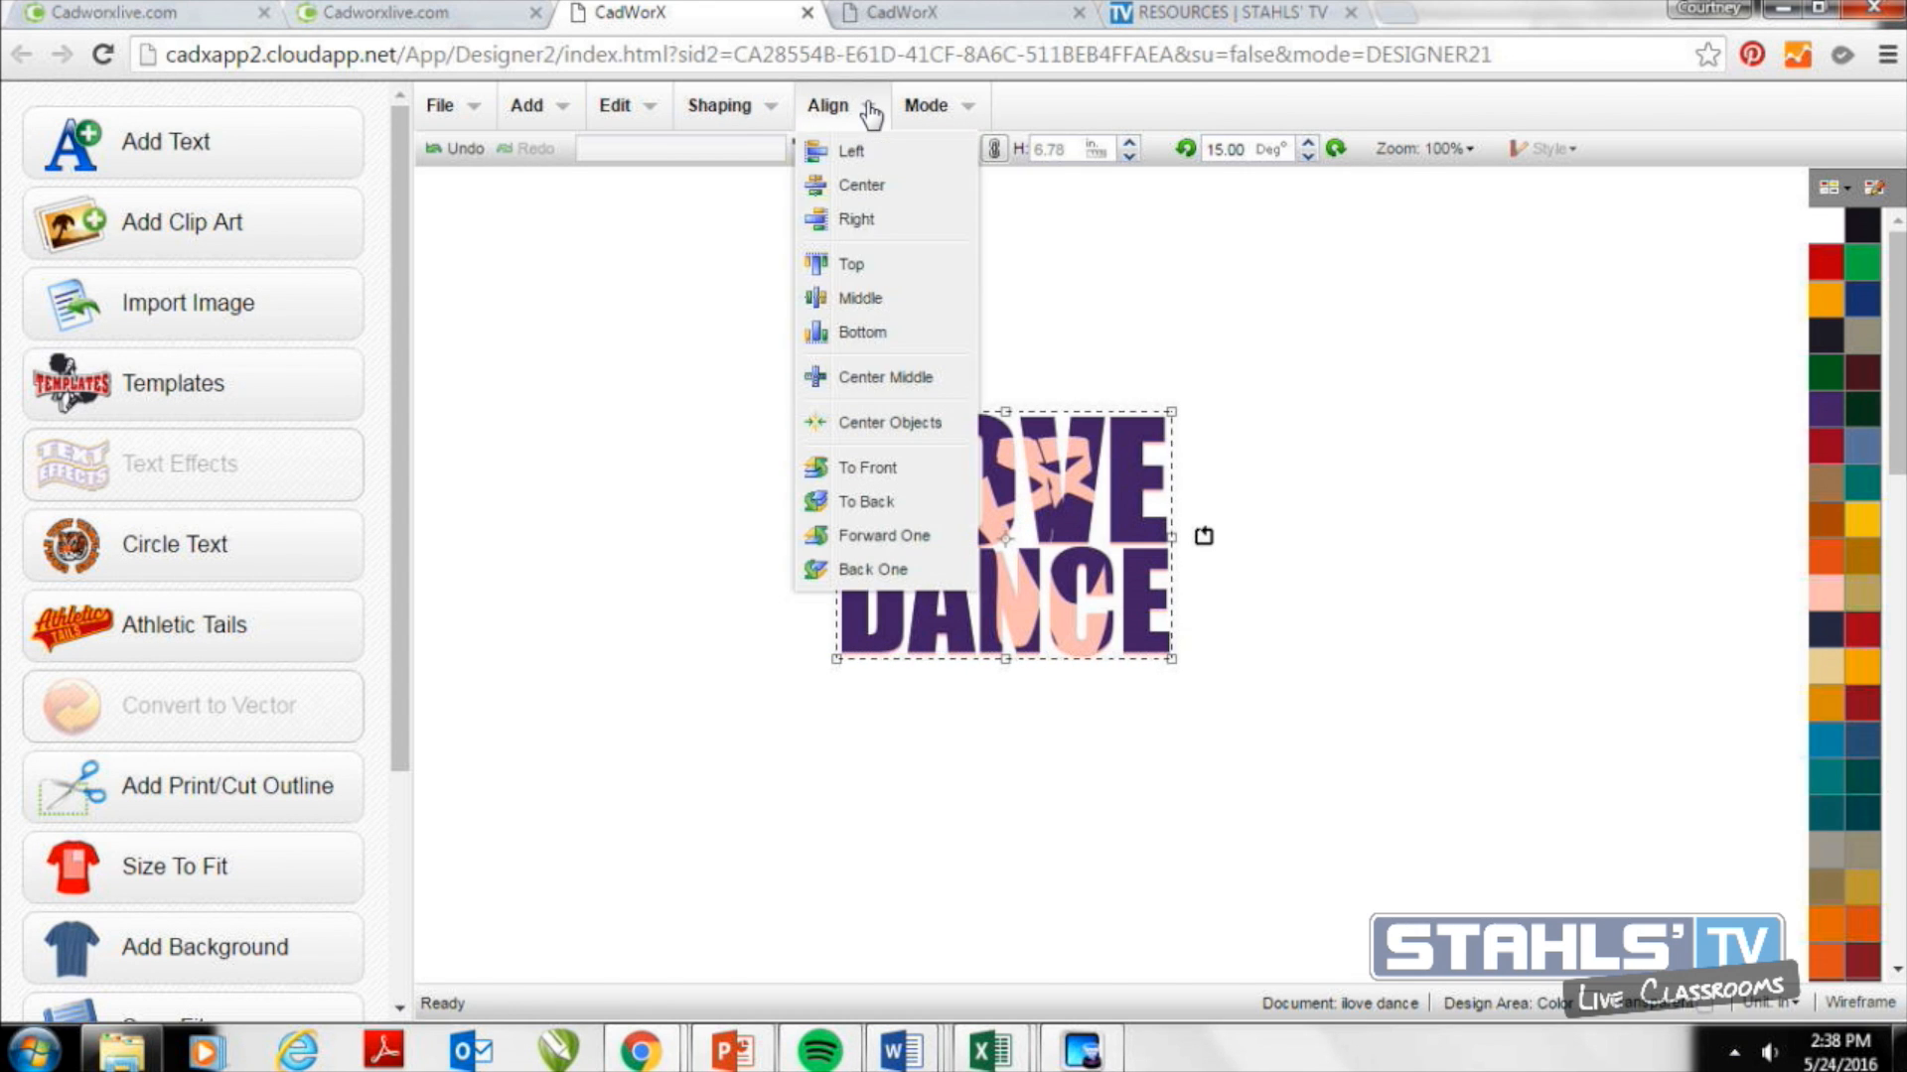
pyautogui.click(859, 381)
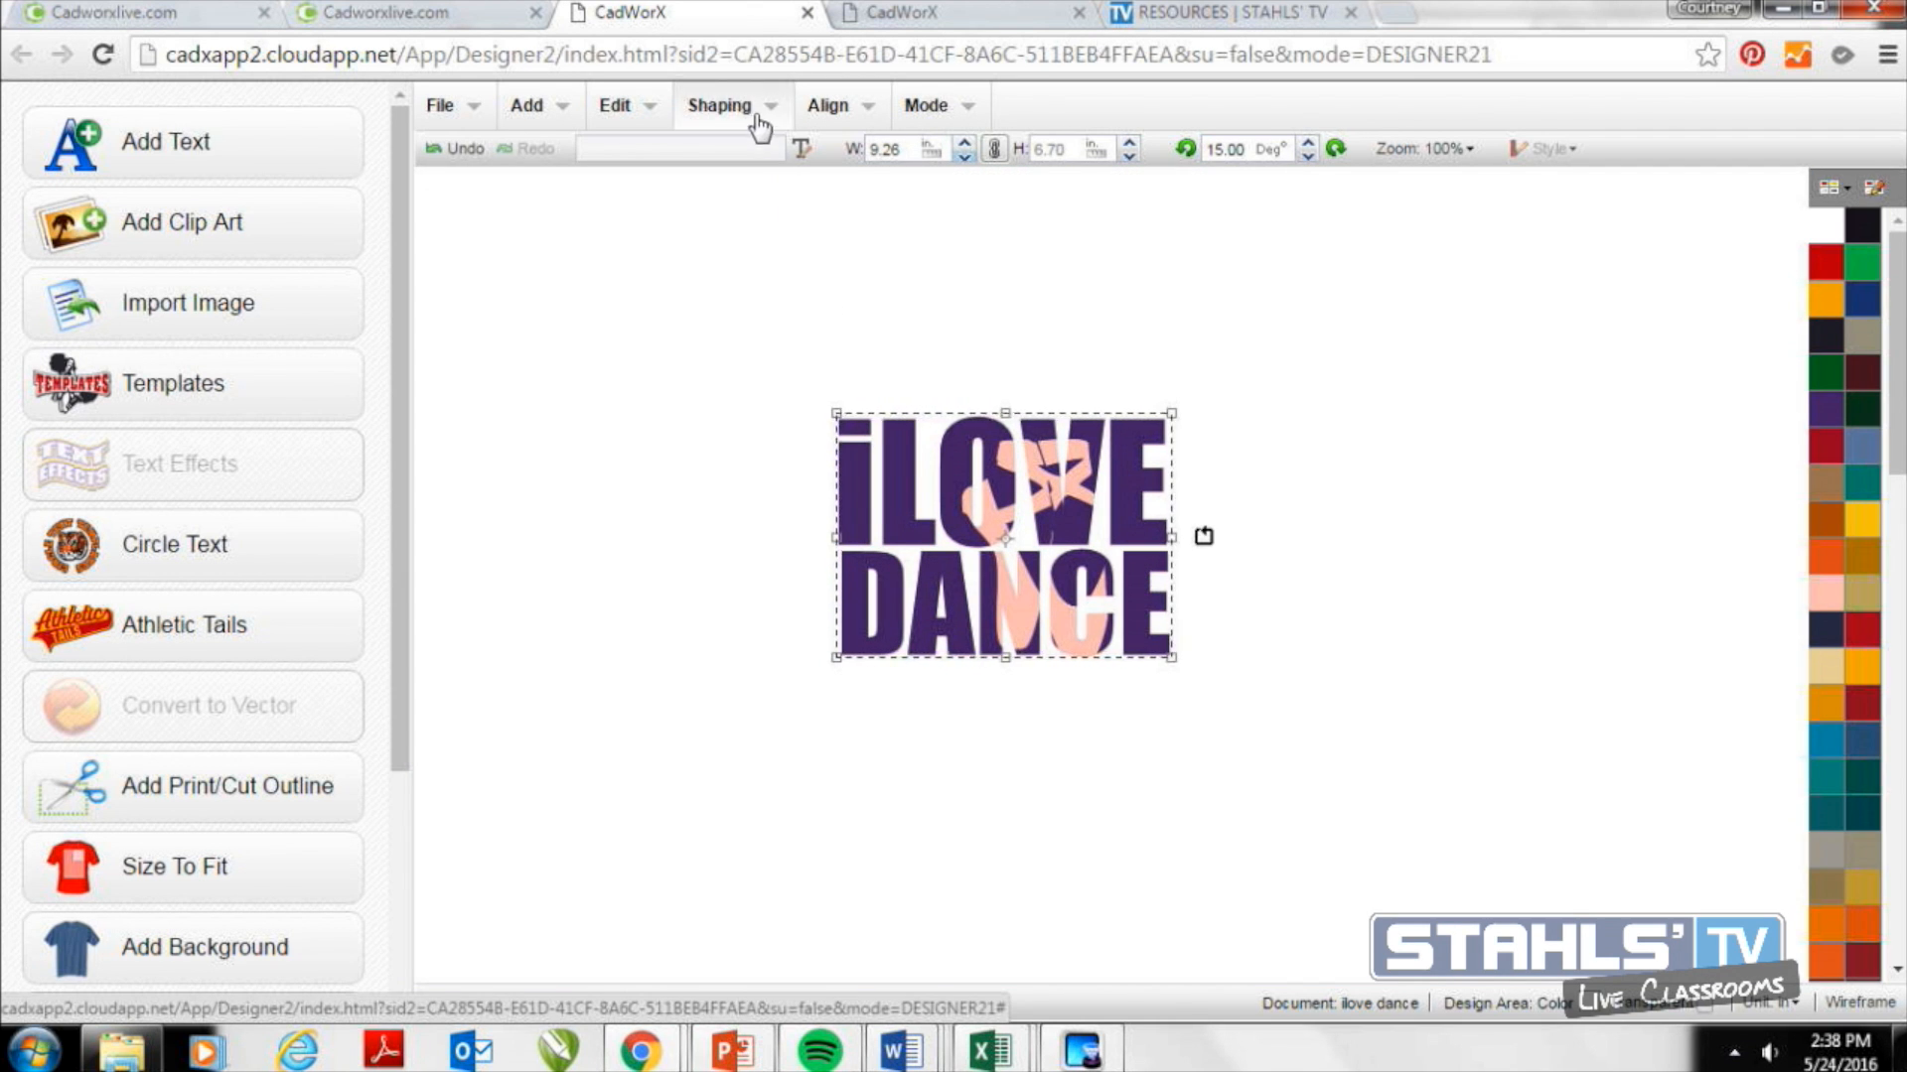
# Subtract the purple lettering from the pink layer with Back Minus Front, and separate the pink remainder from the purple lettering.
pyautogui.click(722, 105)
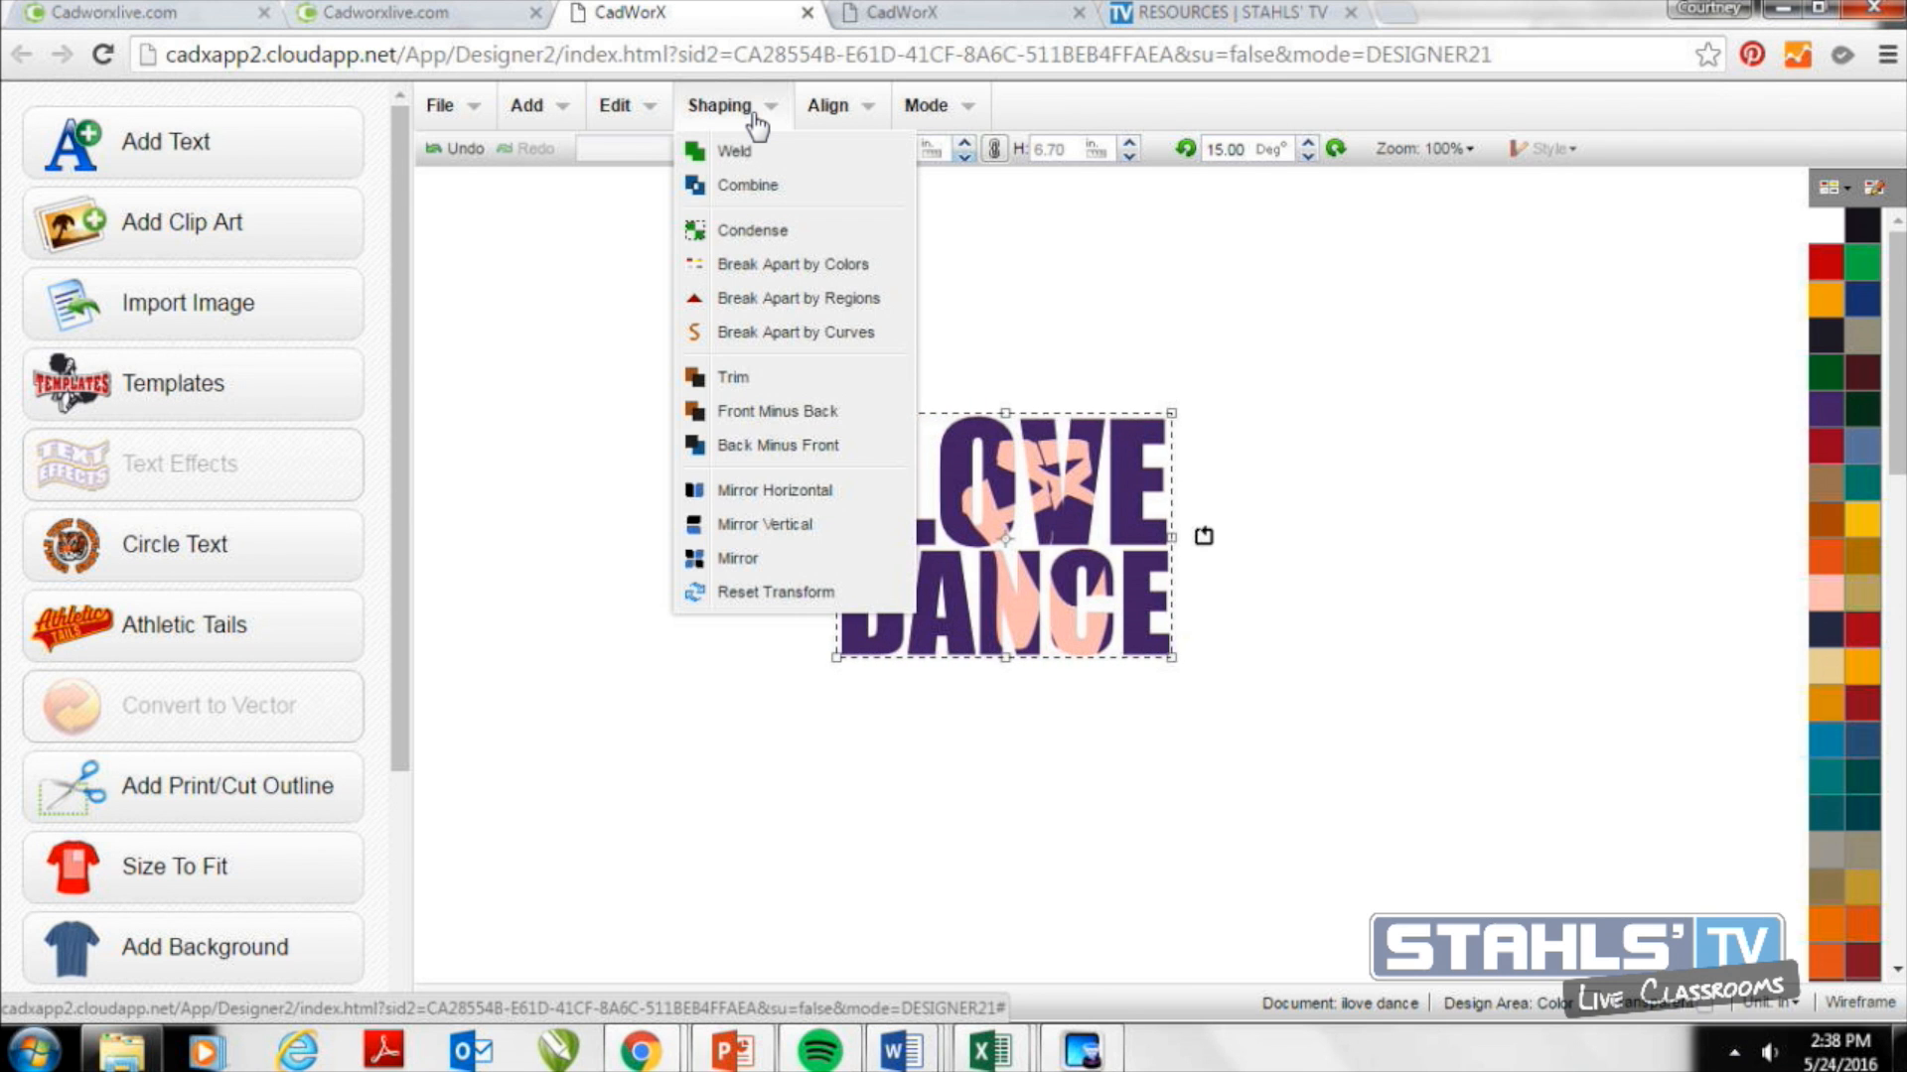
pyautogui.click(795, 444)
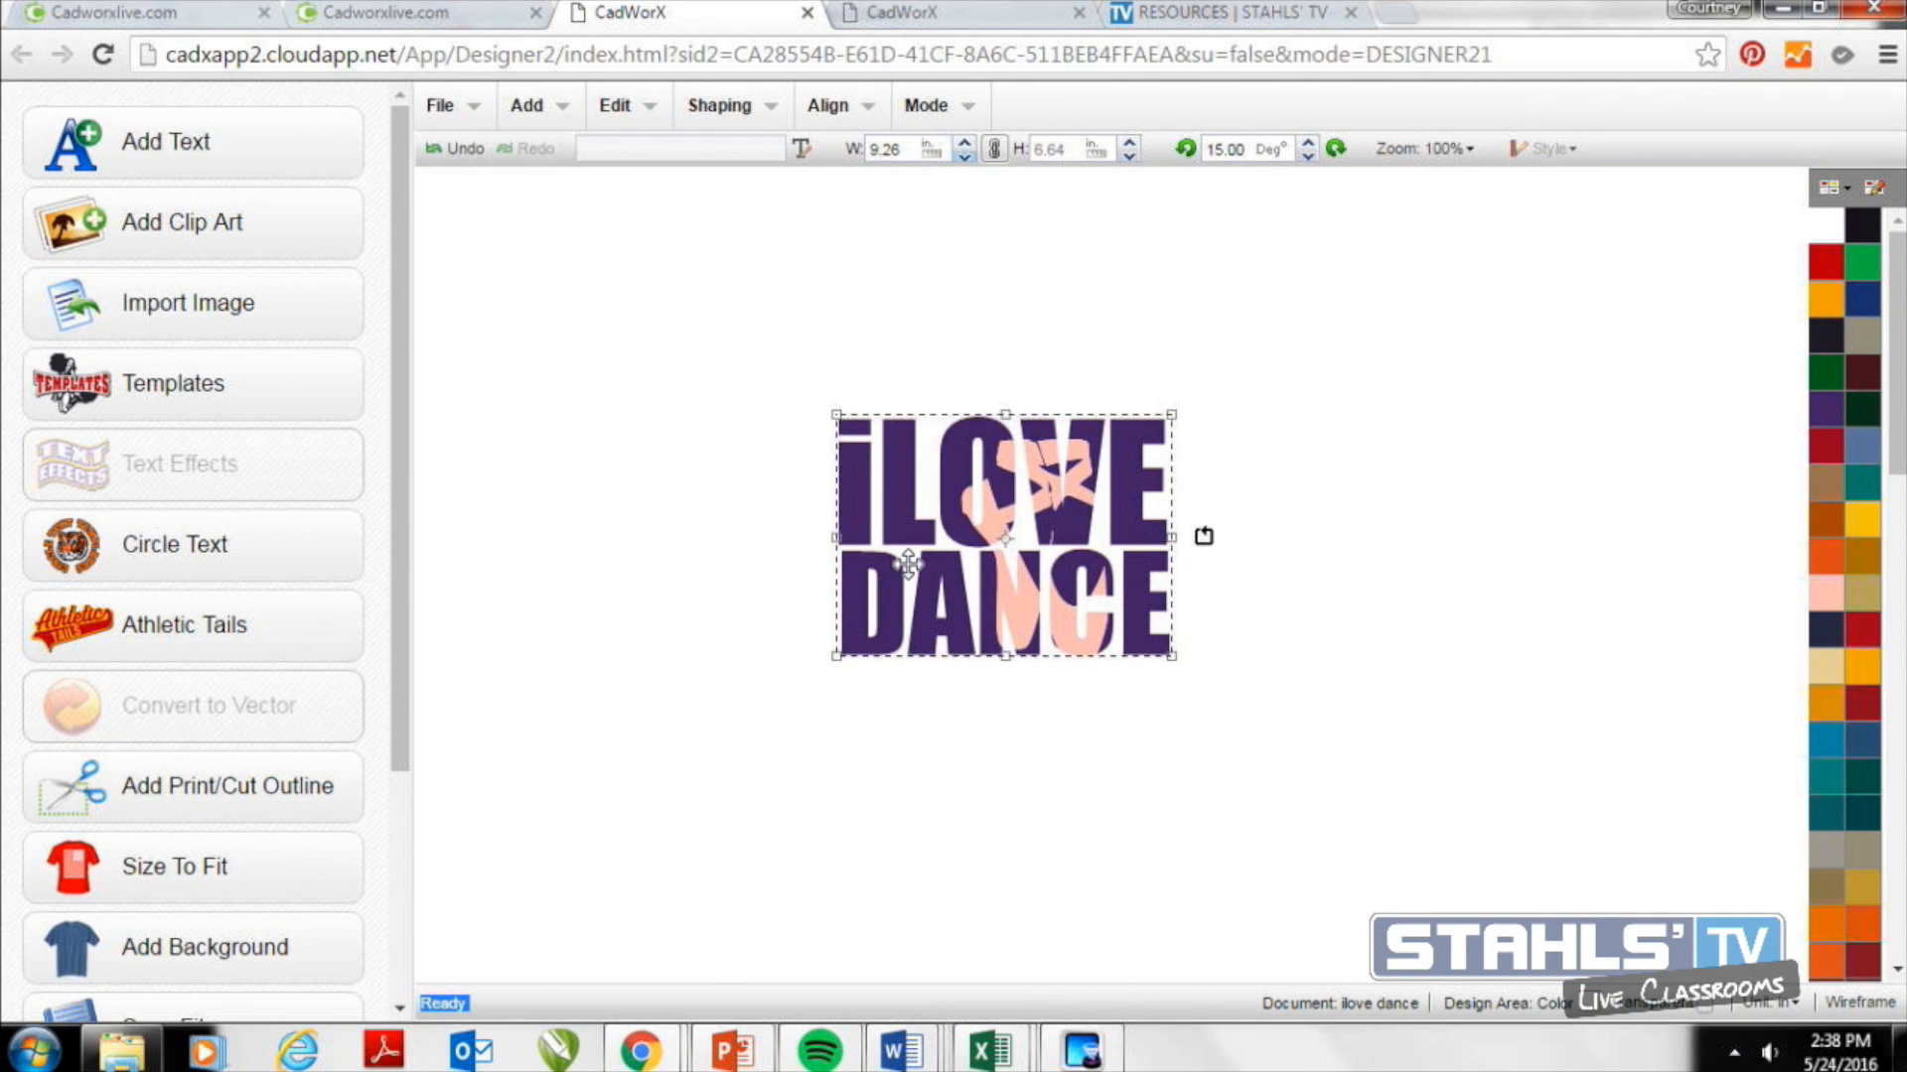
pyautogui.click(944, 718)
pyautogui.click(904, 564)
pyautogui.moveTo(903, 564); pyautogui.dragTo(569, 554)
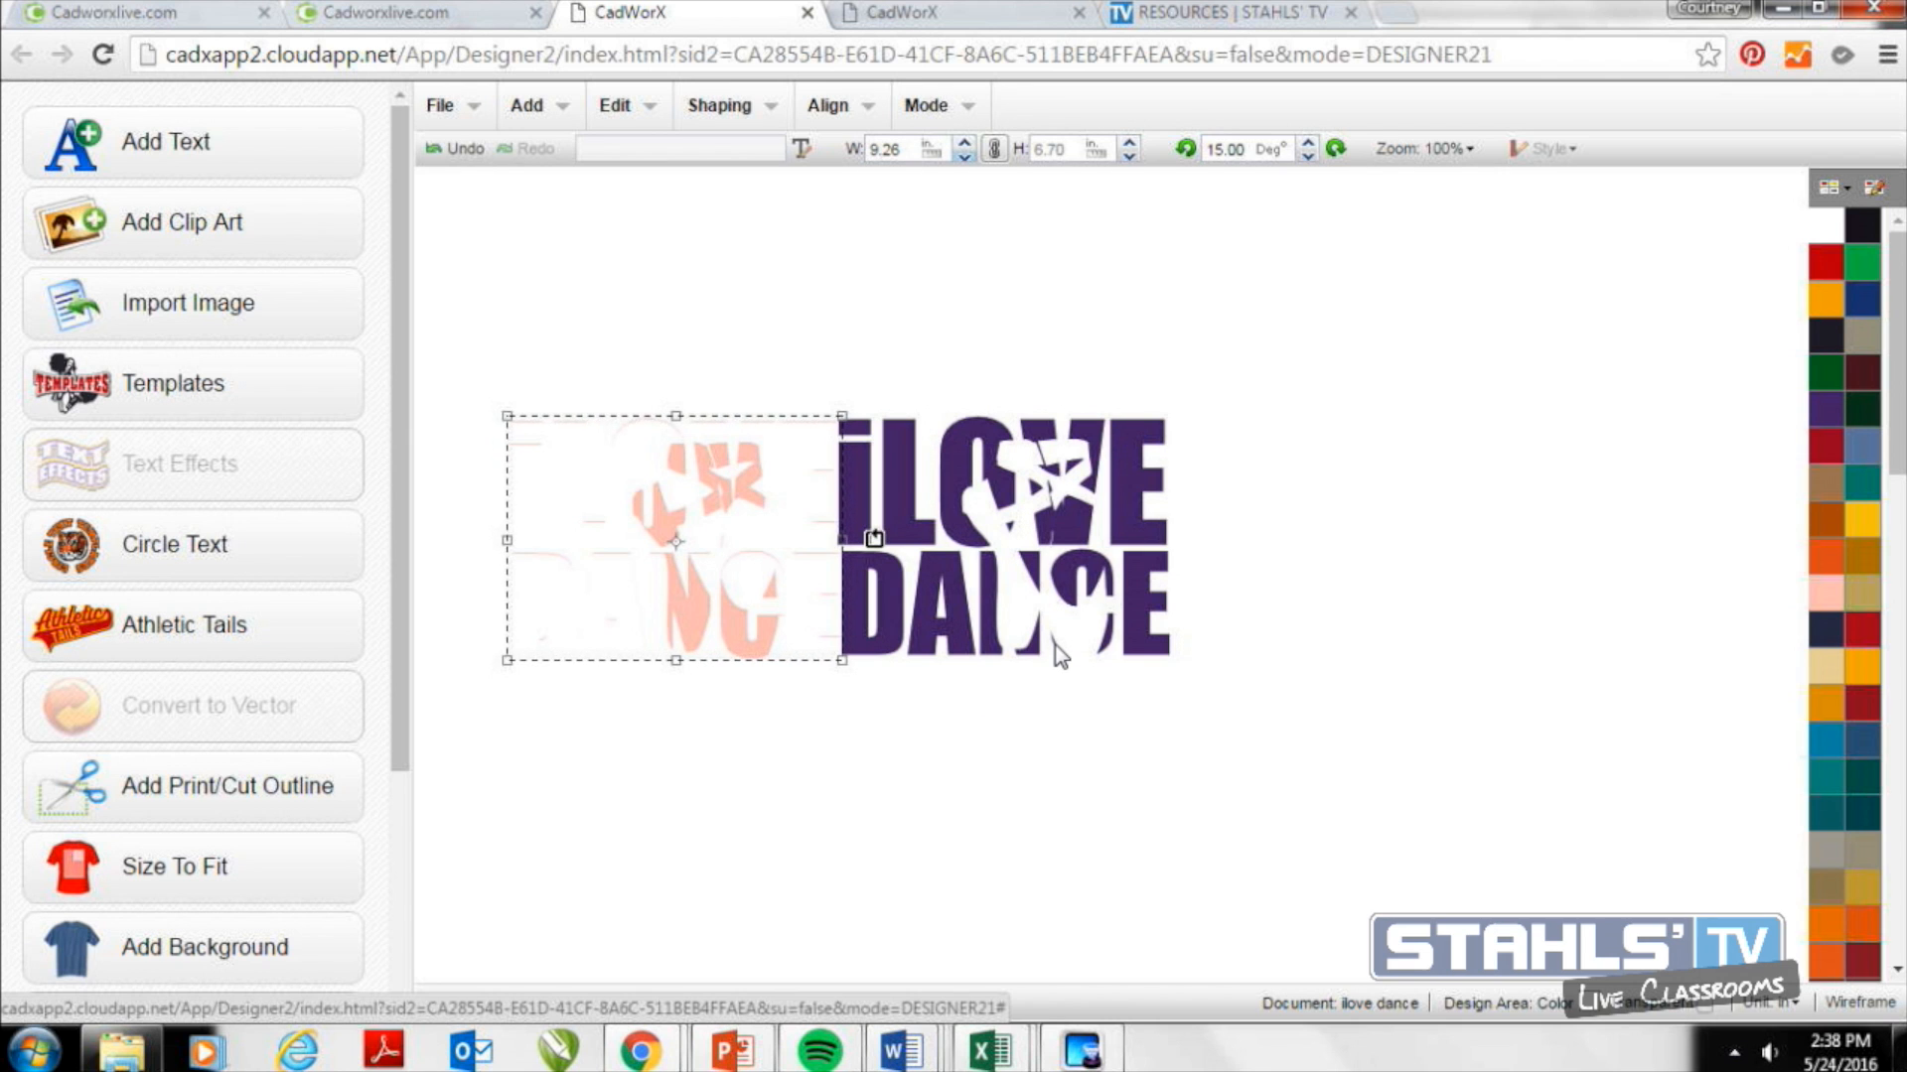
pyautogui.moveTo(1100, 576); pyautogui.dragTo(1116, 582)
pyautogui.click(1172, 791)
pyautogui.click(713, 515)
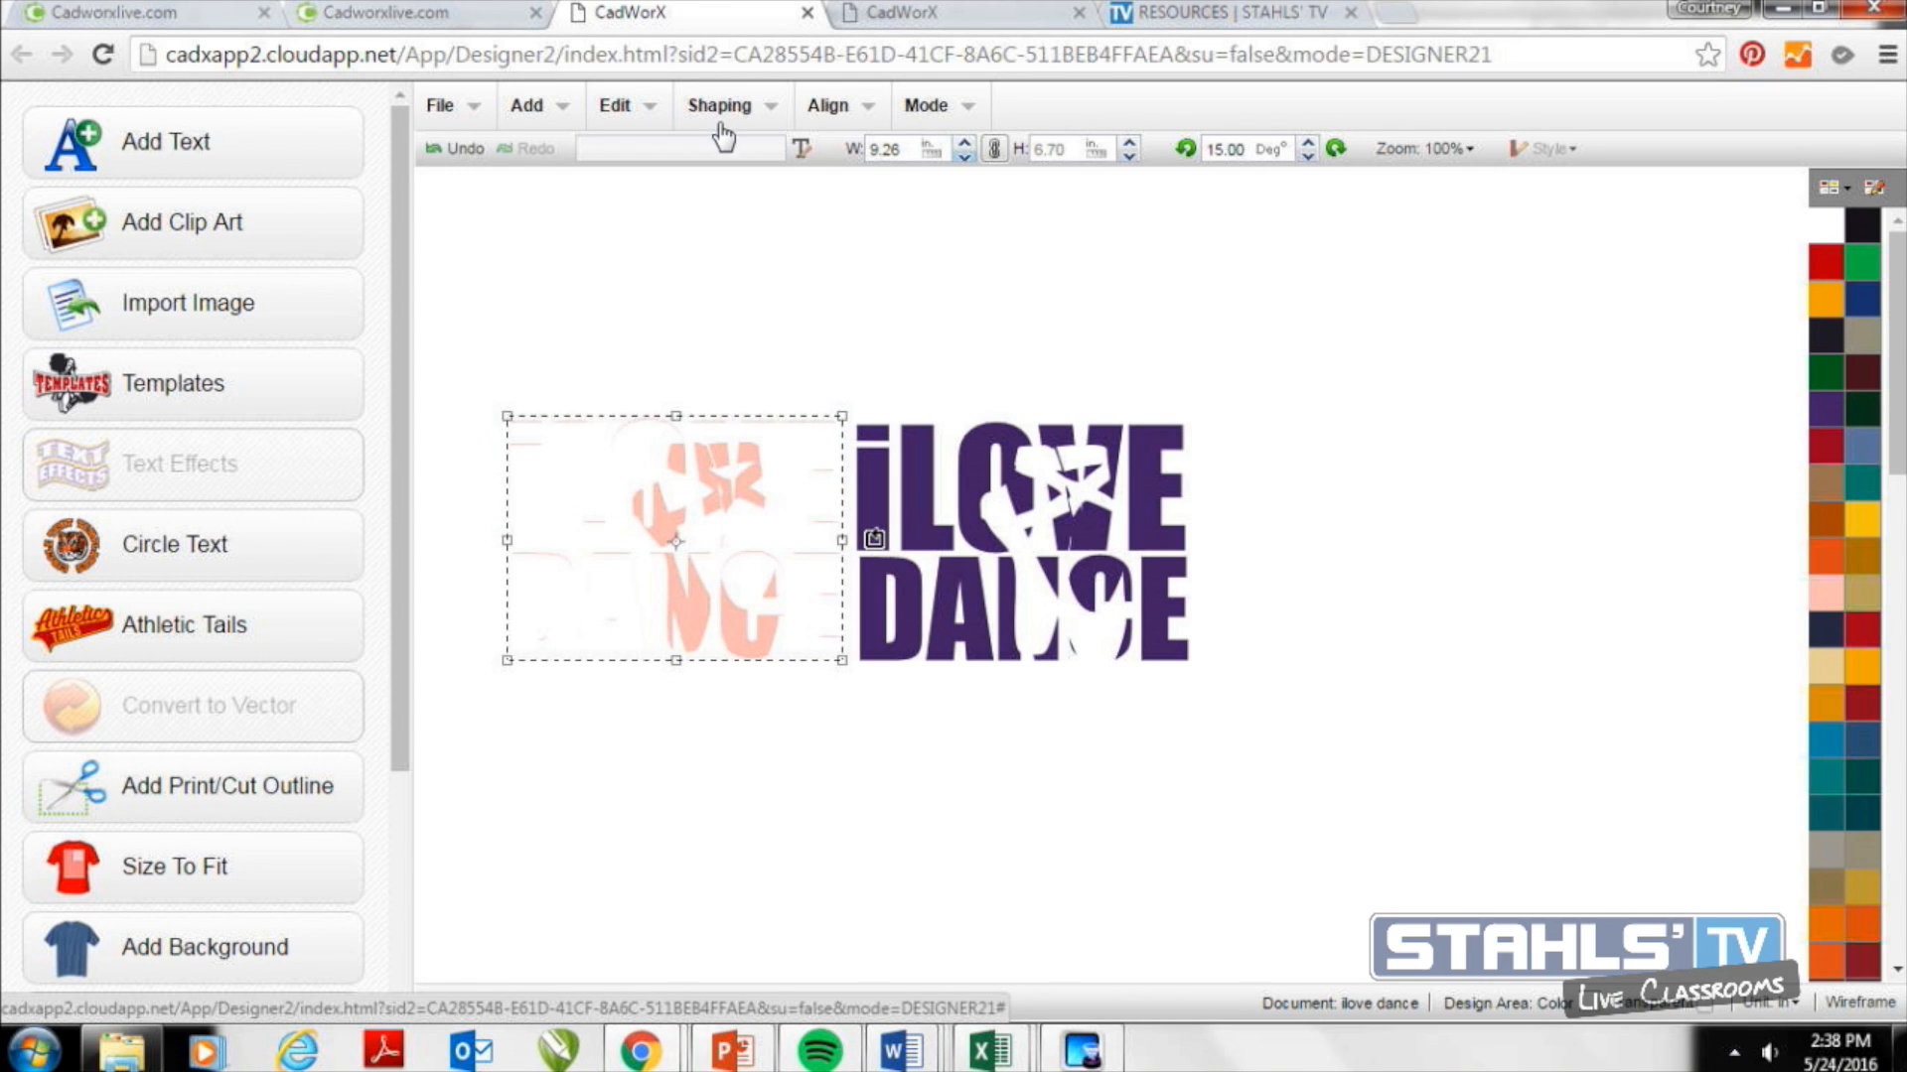
# Break the pink remainder apart by curves and delete the stray letter-edge slivers around the shoe pieces.
pyautogui.click(718, 118)
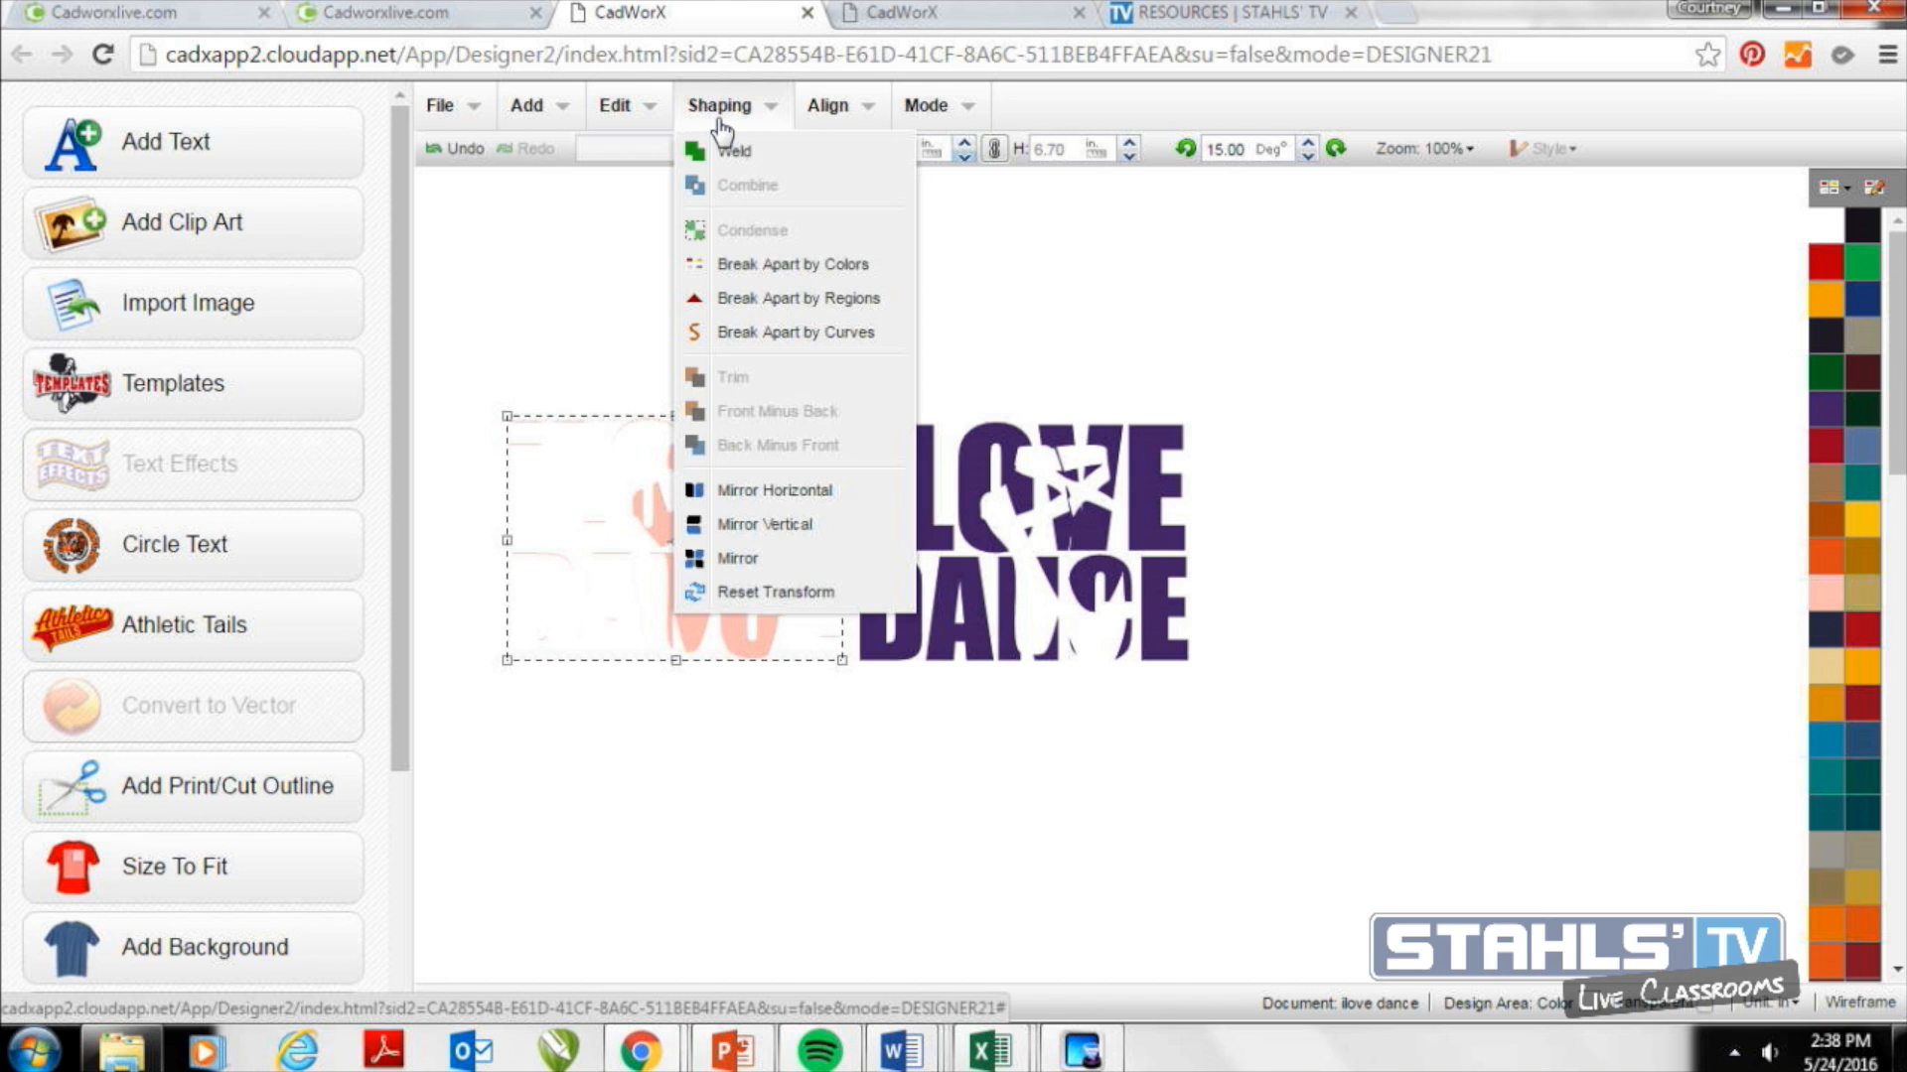
pyautogui.click(740, 332)
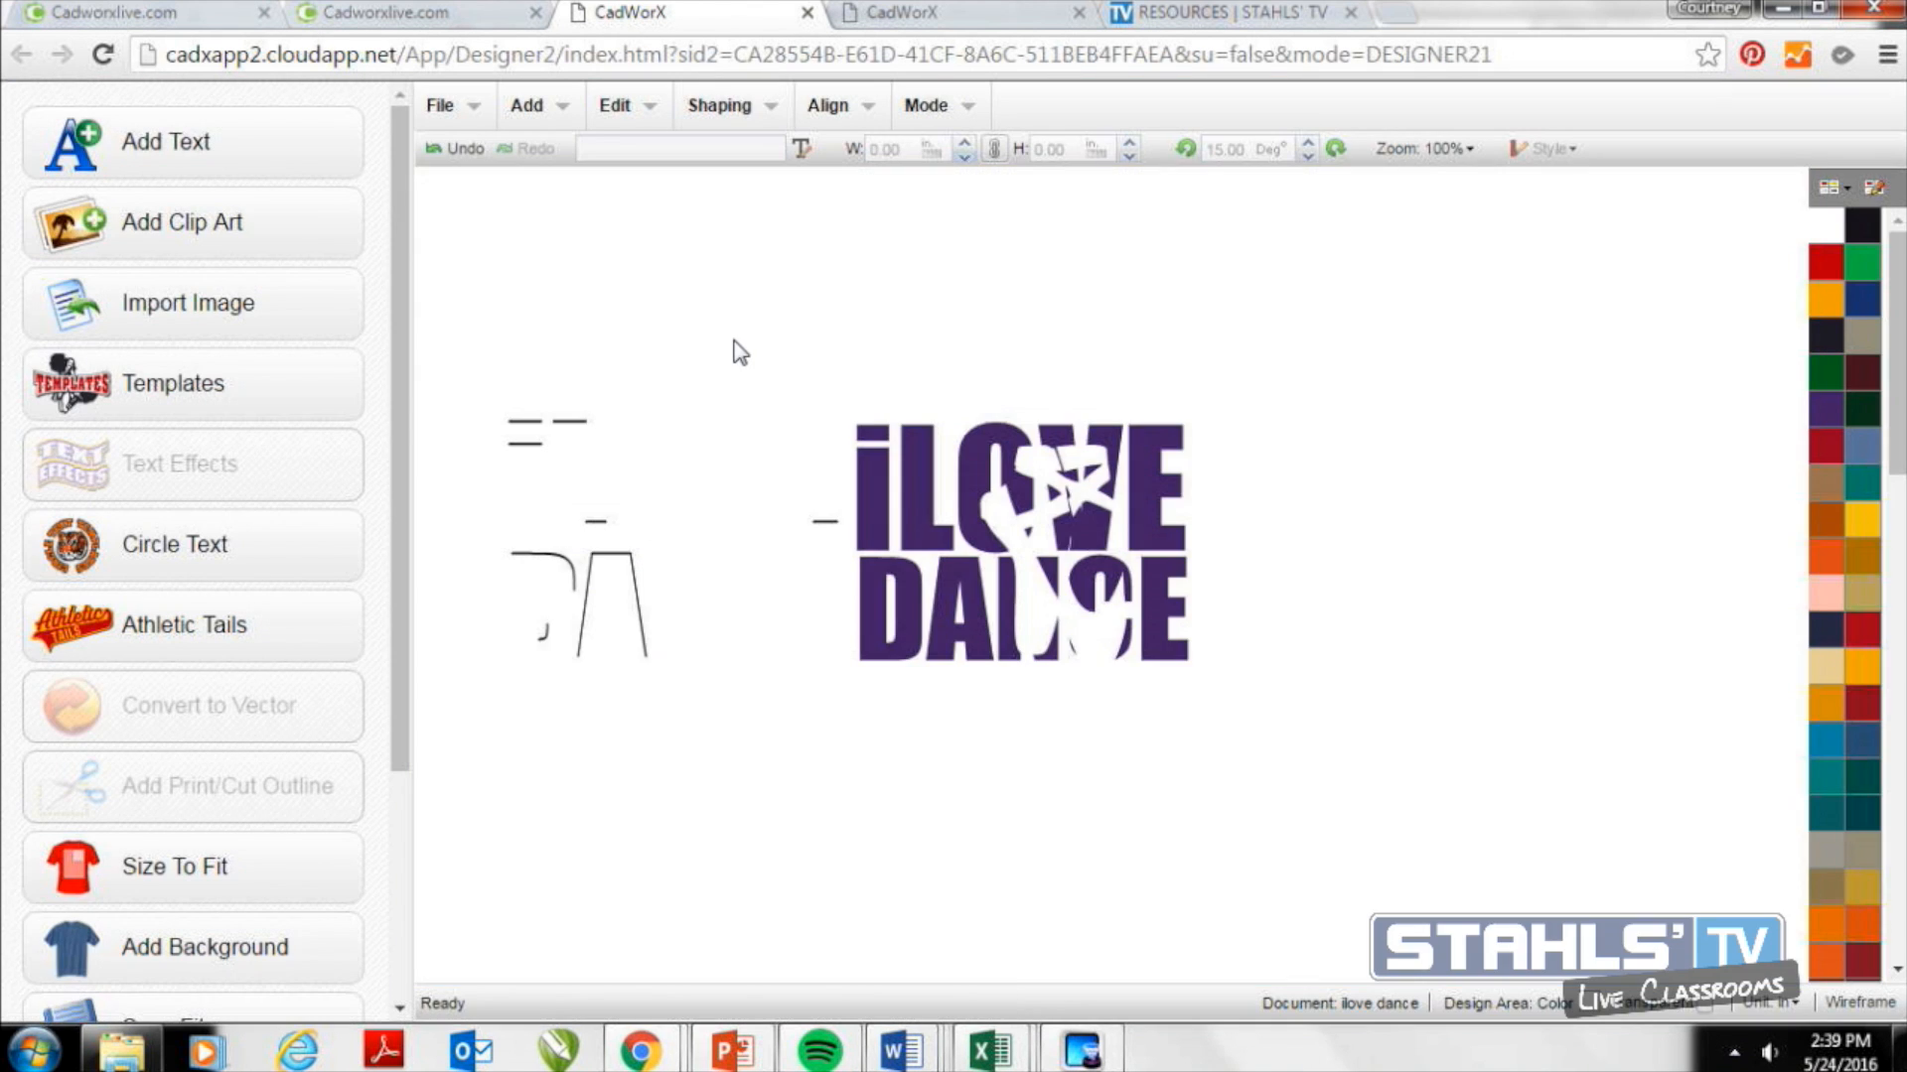
pyautogui.moveTo(484, 367)
pyautogui.mouseDown()
pyautogui.moveTo(583, 553)
pyautogui.moveTo(646, 747)
pyautogui.mouseUp()
pyautogui.press('Delete')
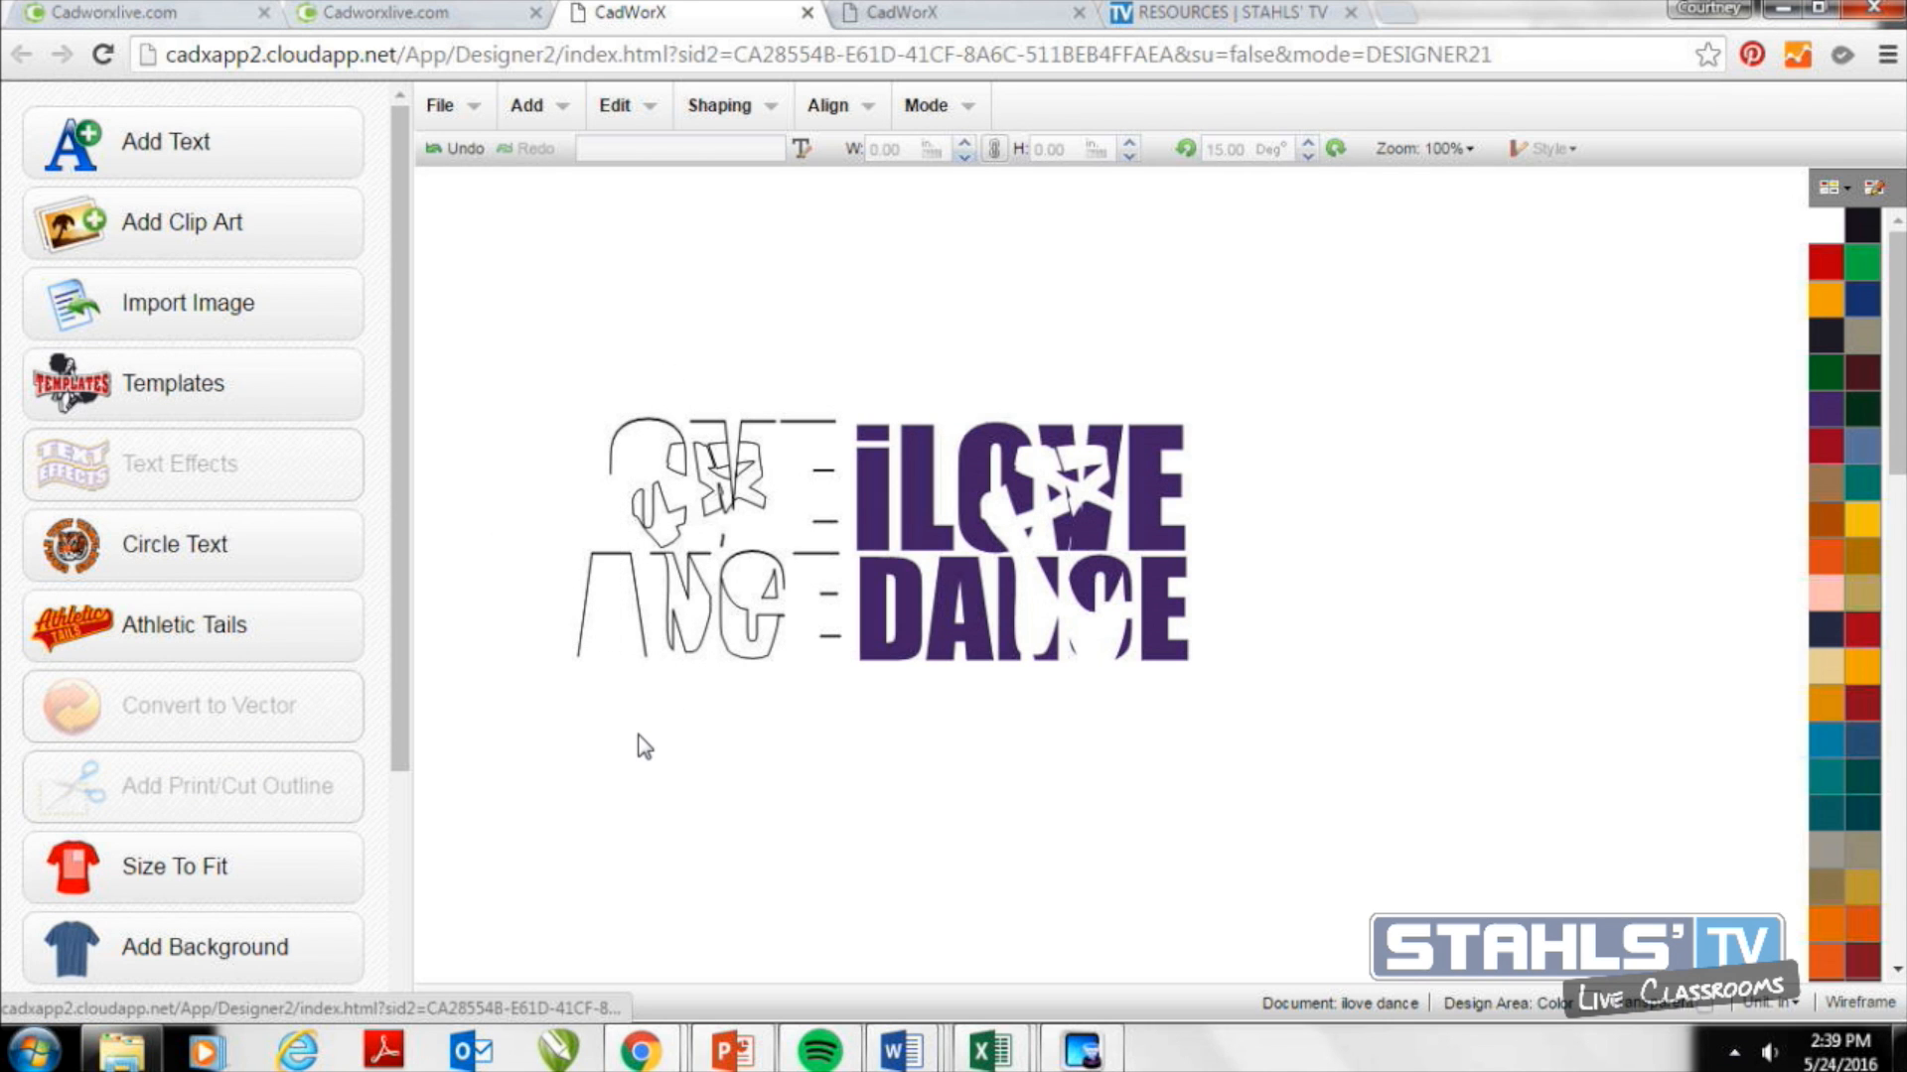
pyautogui.moveTo(546, 529); pyautogui.dragTo(662, 693)
pyautogui.press('Delete')
pyautogui.moveTo(600, 333); pyautogui.dragTo(854, 453)
pyautogui.press('Delete')
pyautogui.moveTo(776, 361); pyautogui.dragTo(873, 737)
pyautogui.press('Delete')
pyautogui.moveTo(673, 364); pyautogui.dragTo(789, 461)
pyautogui.moveTo(584, 543); pyautogui.dragTo(771, 557)
# Weld the remaining outlined shoe pieces into one object.
pyautogui.moveTo(556, 313); pyautogui.dragTo(834, 730)
pyautogui.click(709, 105)
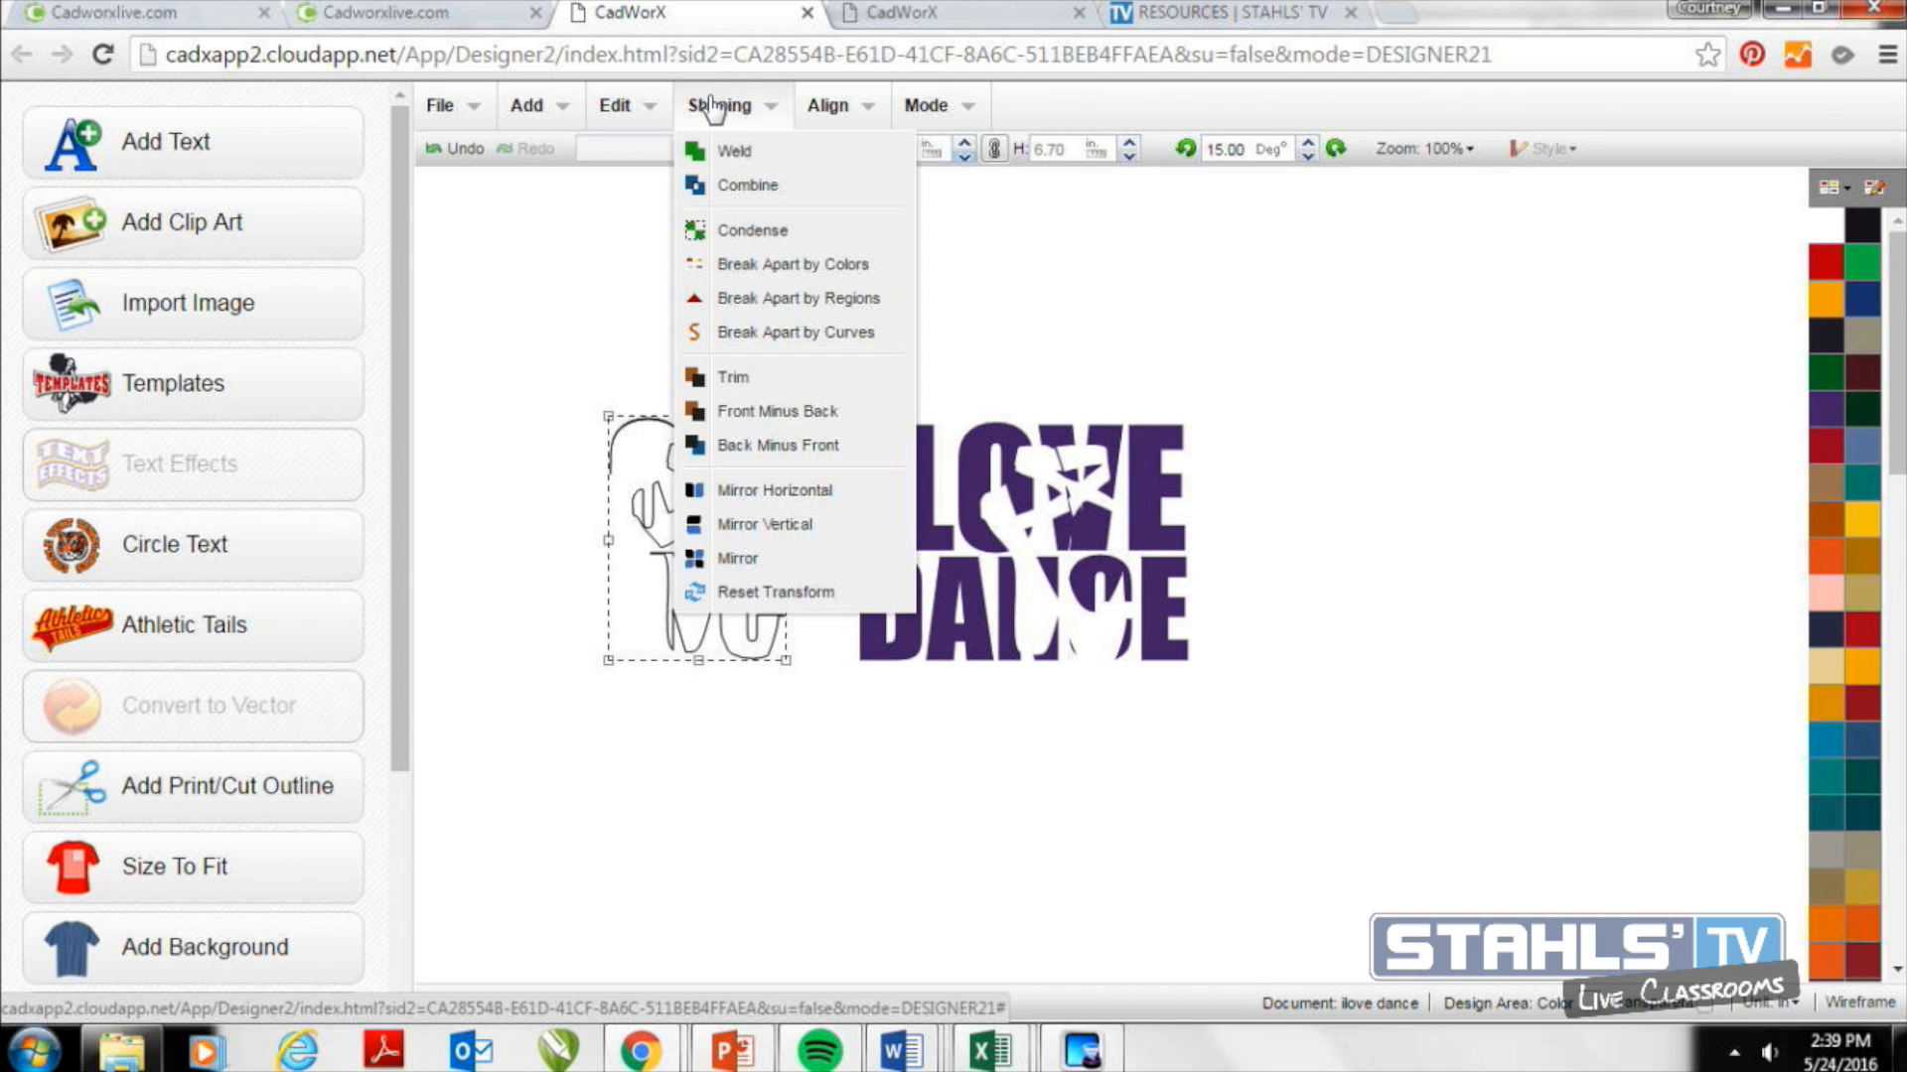
pyautogui.click(740, 151)
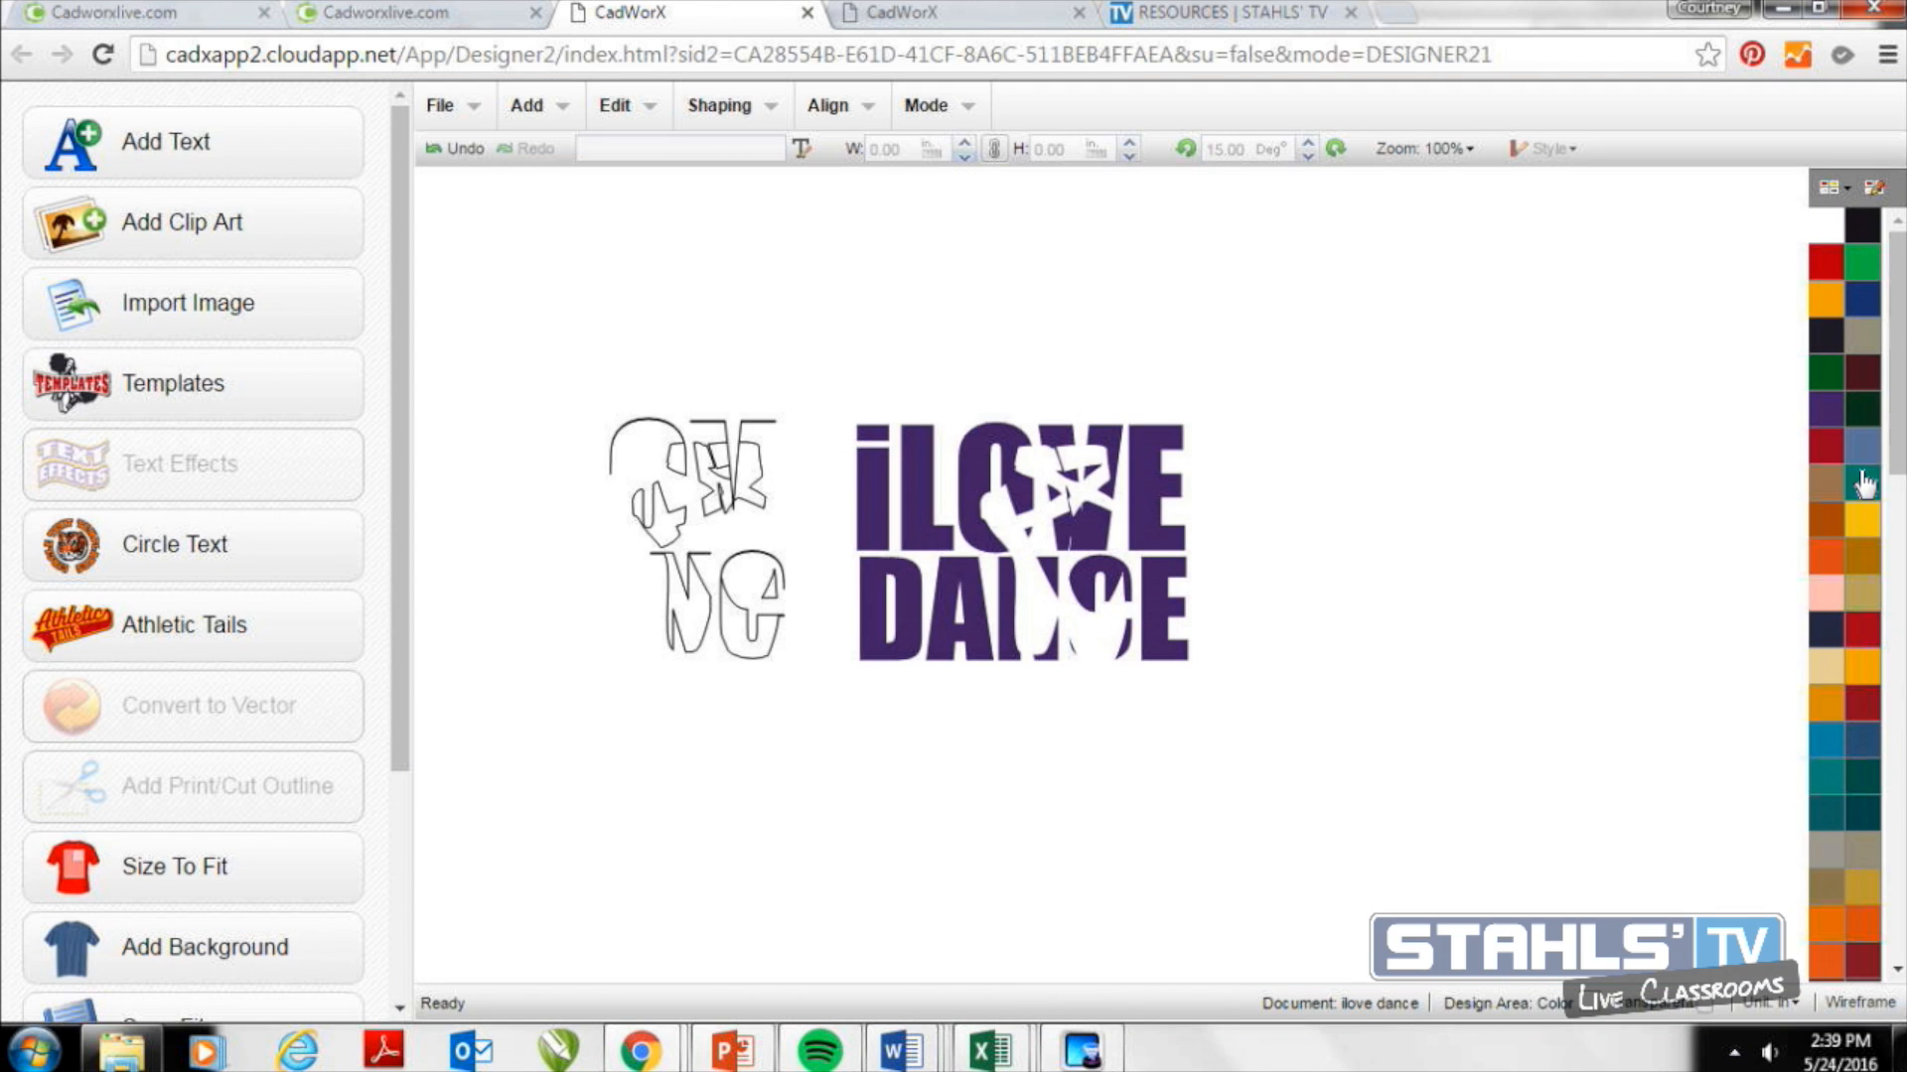
# Fit the welded shoe pieces and the purple lettering's cutouts together, filling the shoe pieces with light pink.
pyautogui.moveTo(693, 536); pyautogui.dragTo(1046, 545)
pyautogui.click(1832, 594)
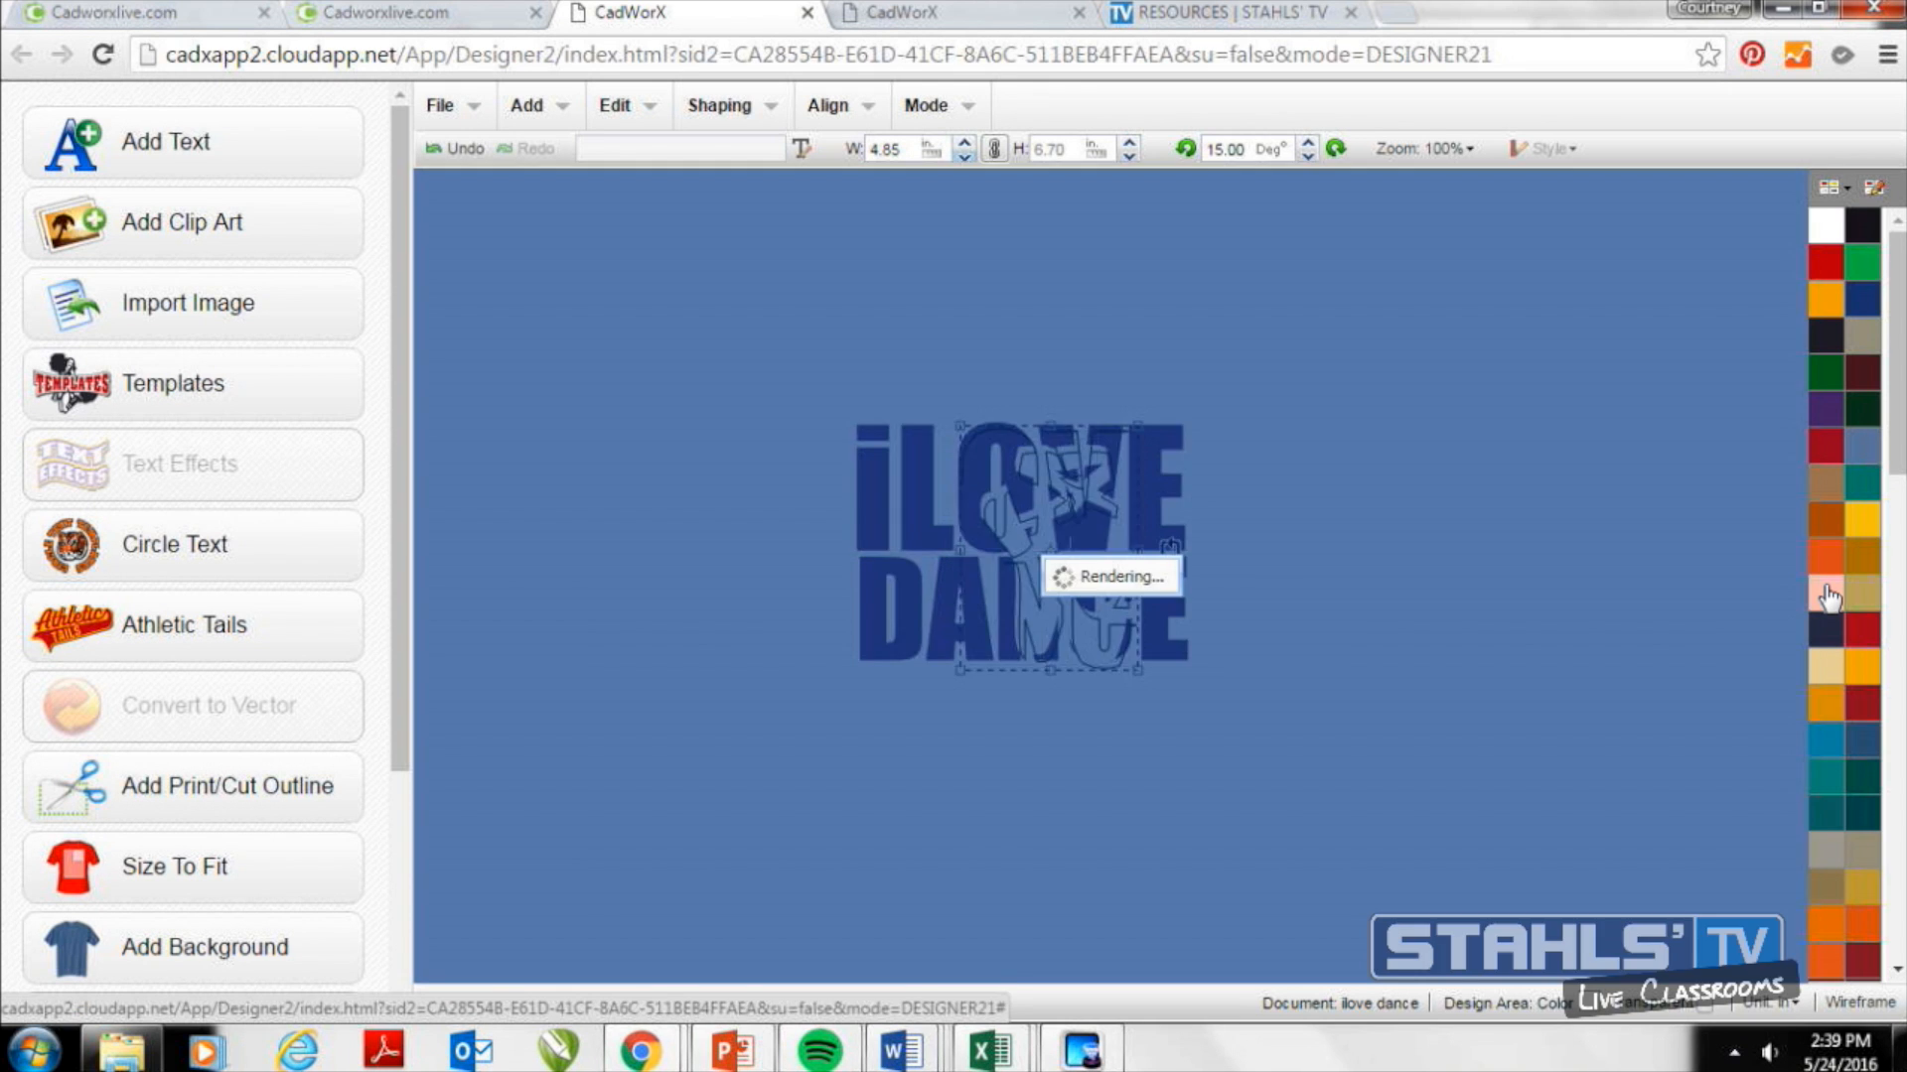
pyautogui.click(1168, 501)
pyautogui.moveTo(1168, 502); pyautogui.dragTo(1160, 499)
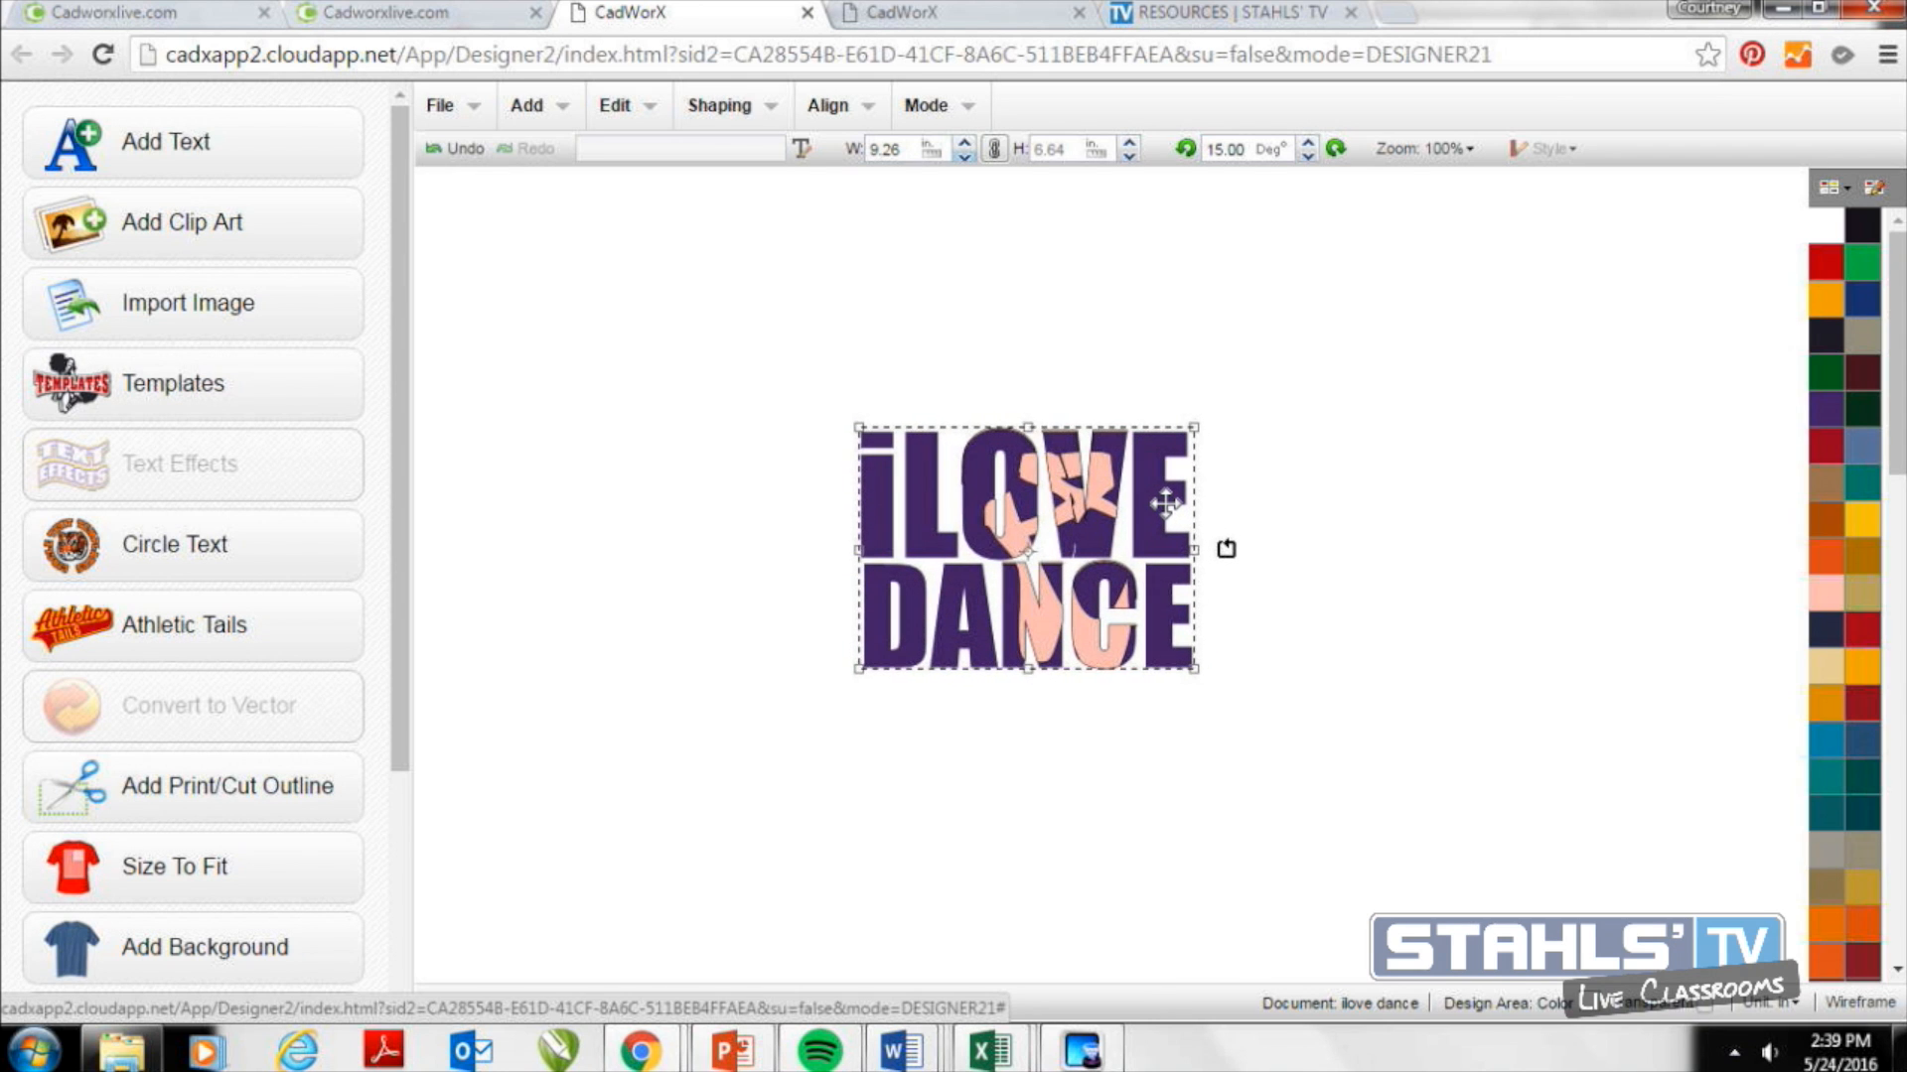
pyautogui.click(1277, 527)
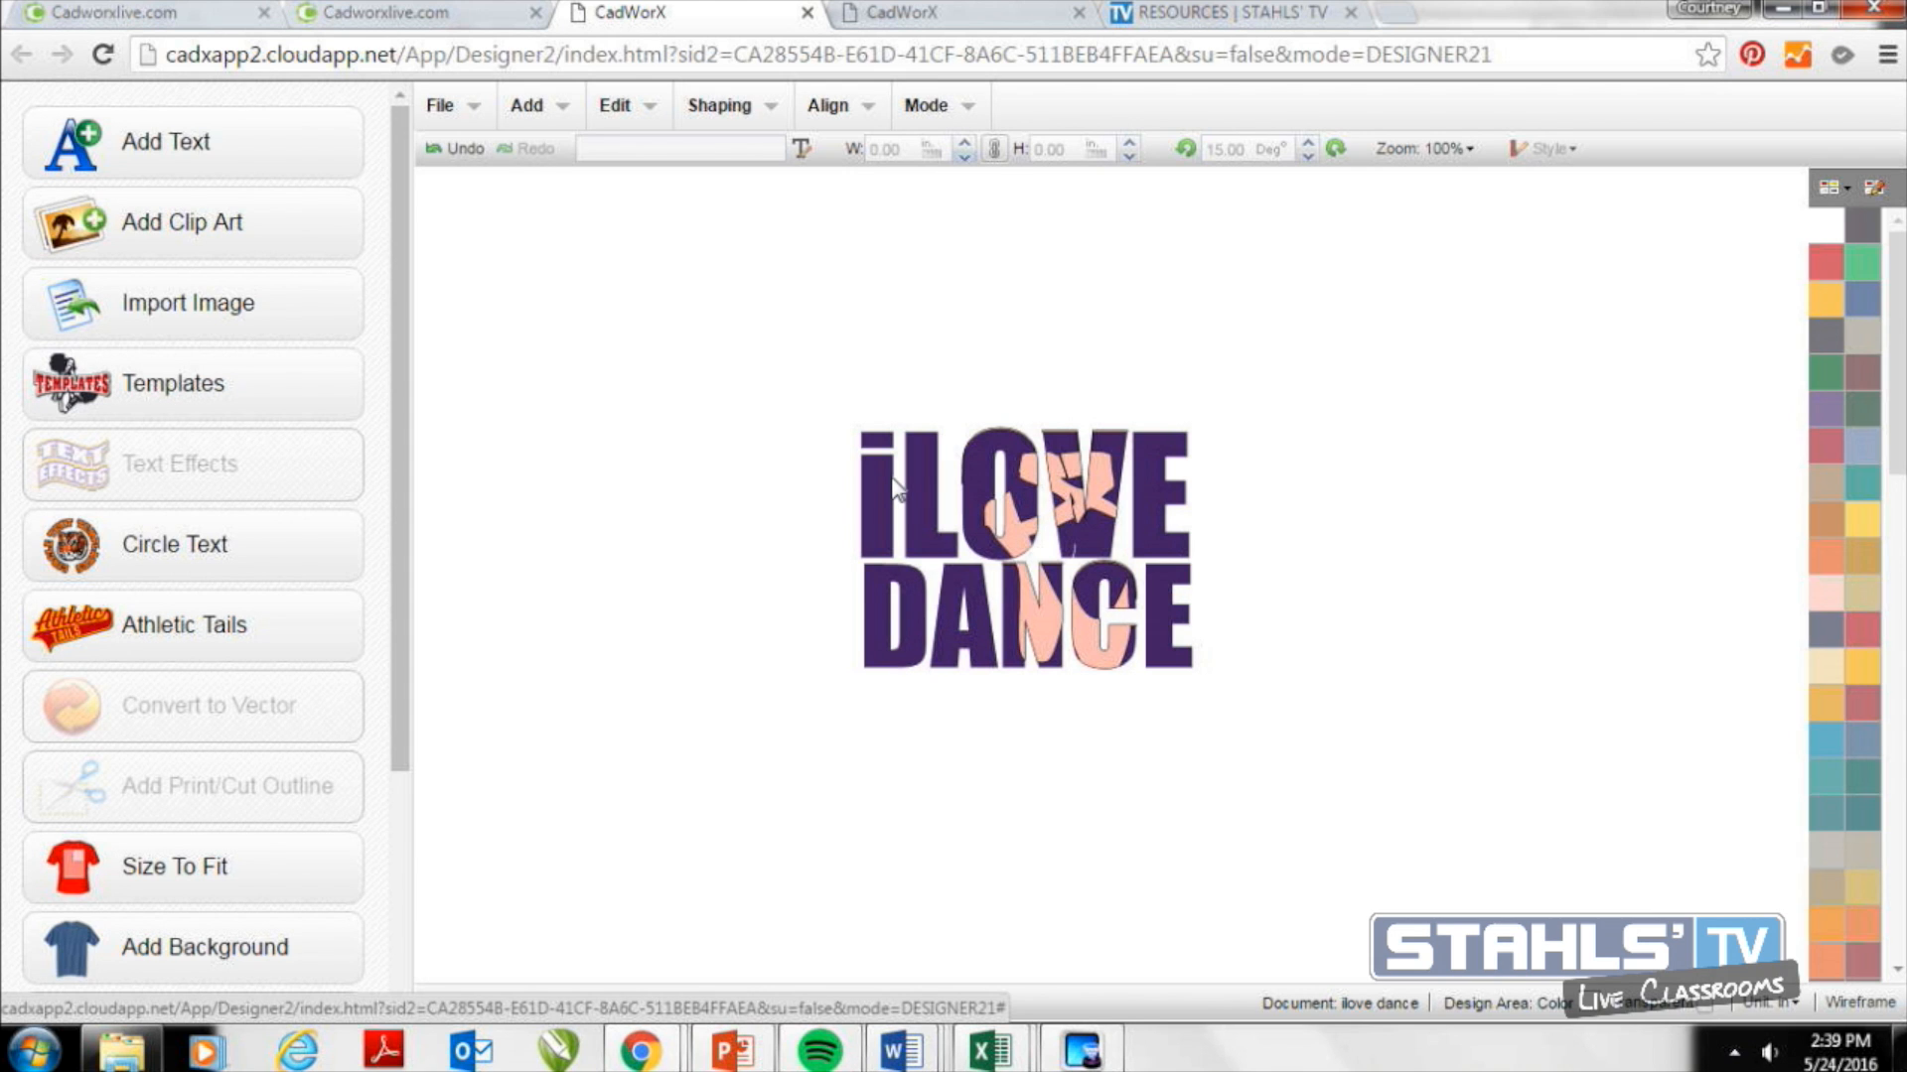
# Switch to the STAHLS' TV website and look through the upcoming classes on the Live Events page.
pyautogui.click(1274, 11)
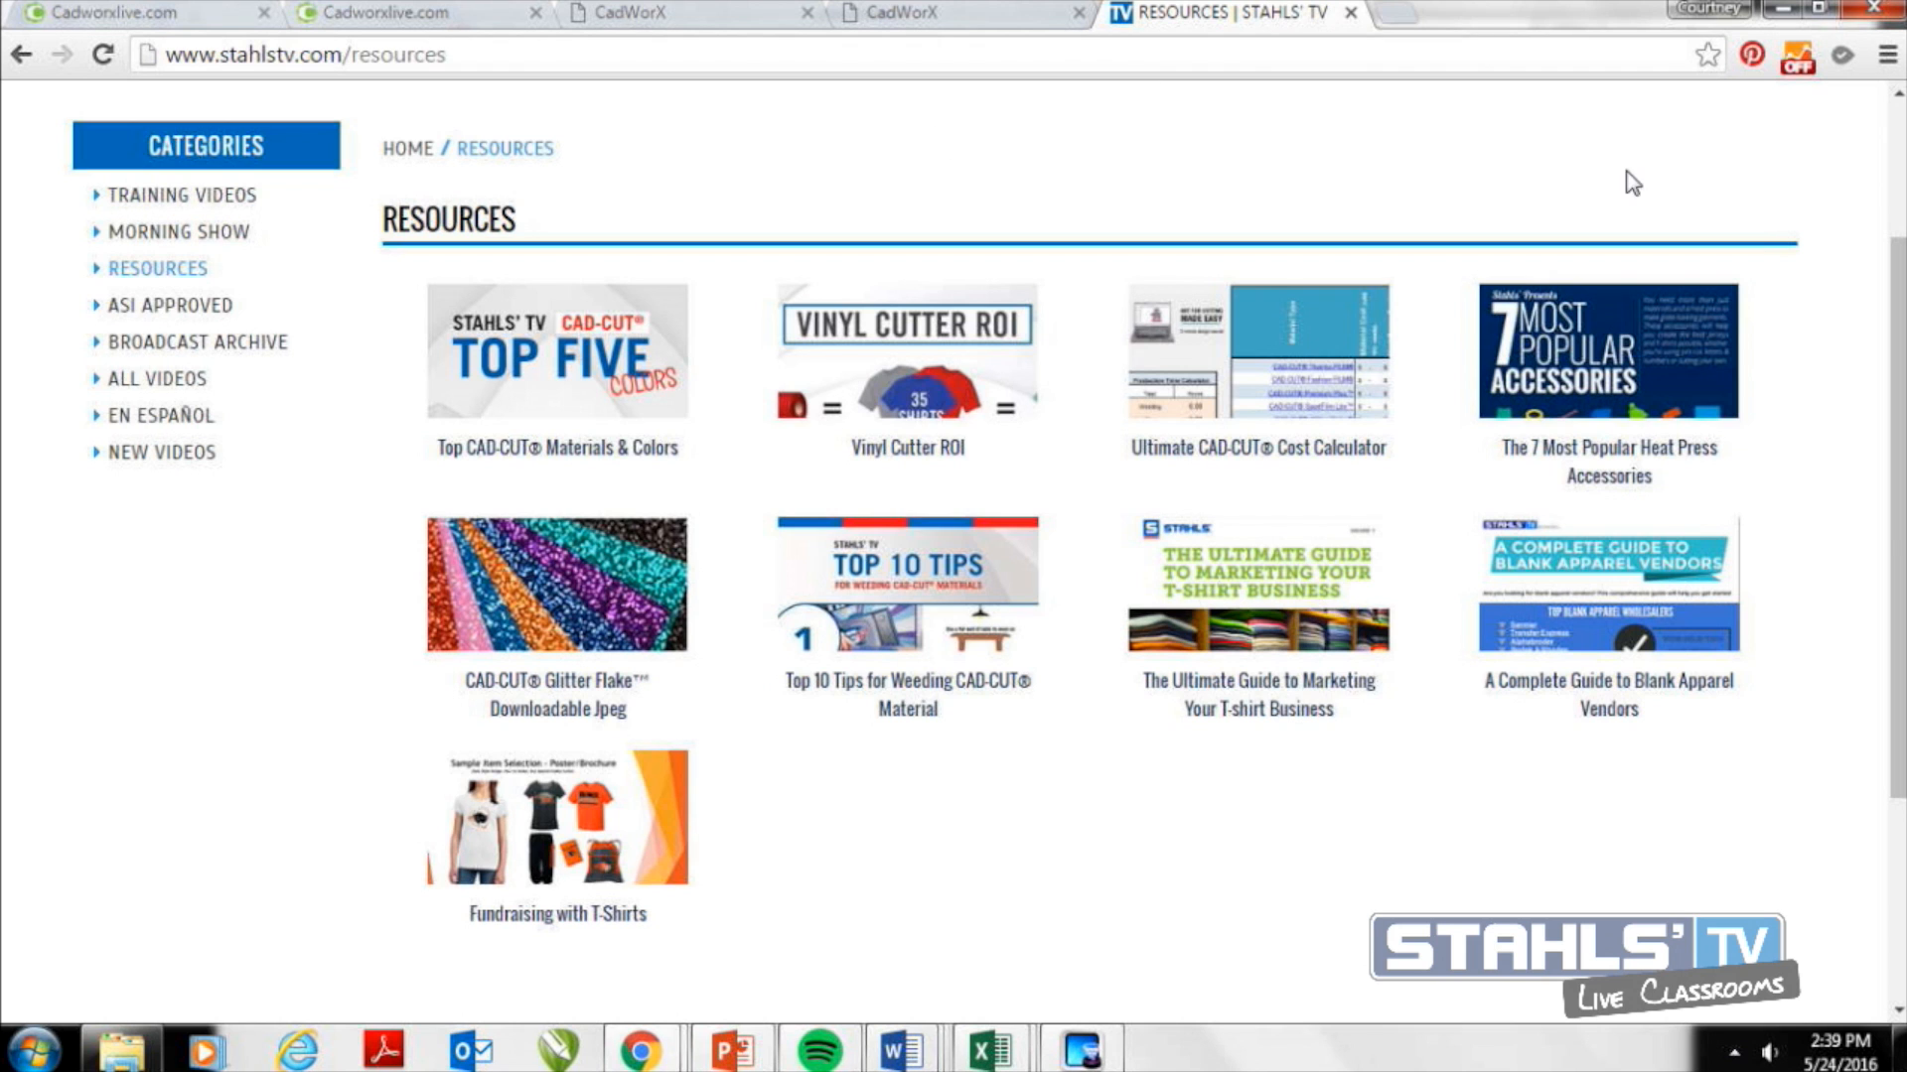
pyautogui.scroll(2, 1291, 218)
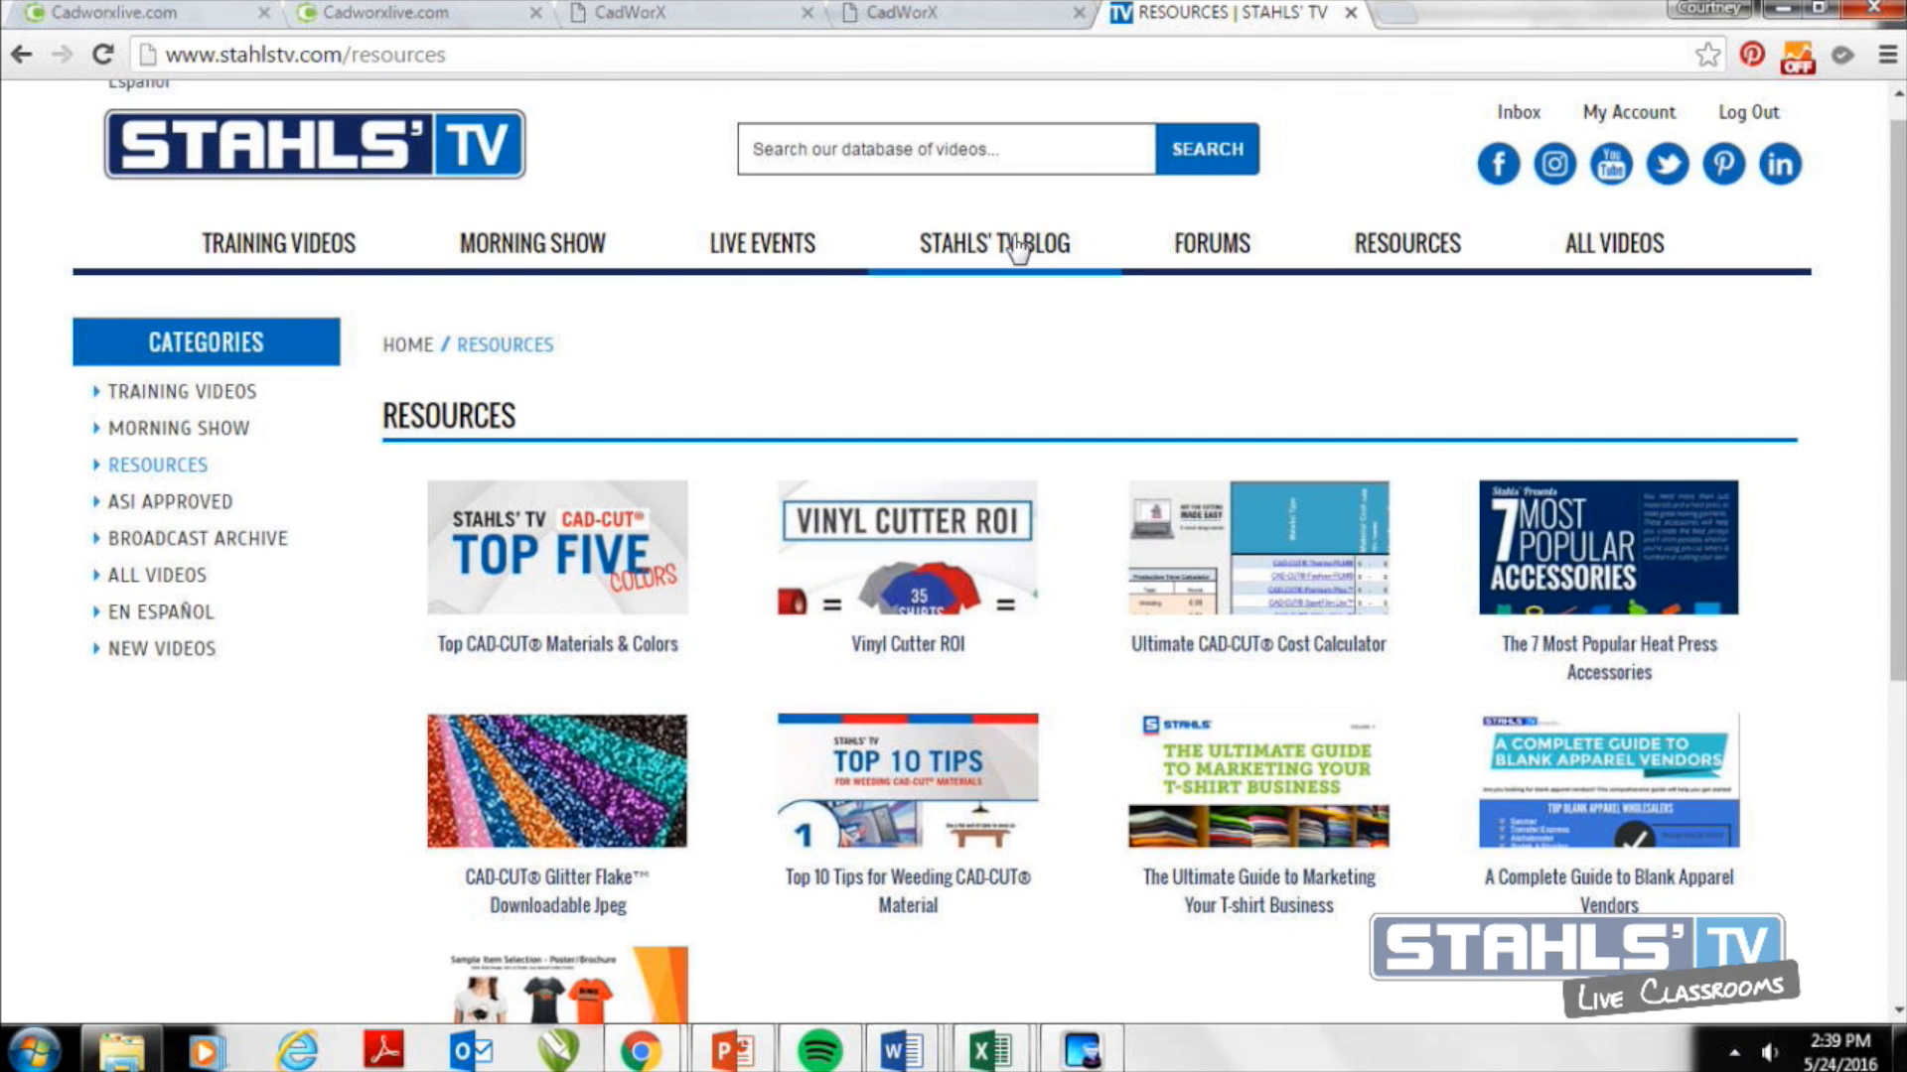
pyautogui.click(759, 248)
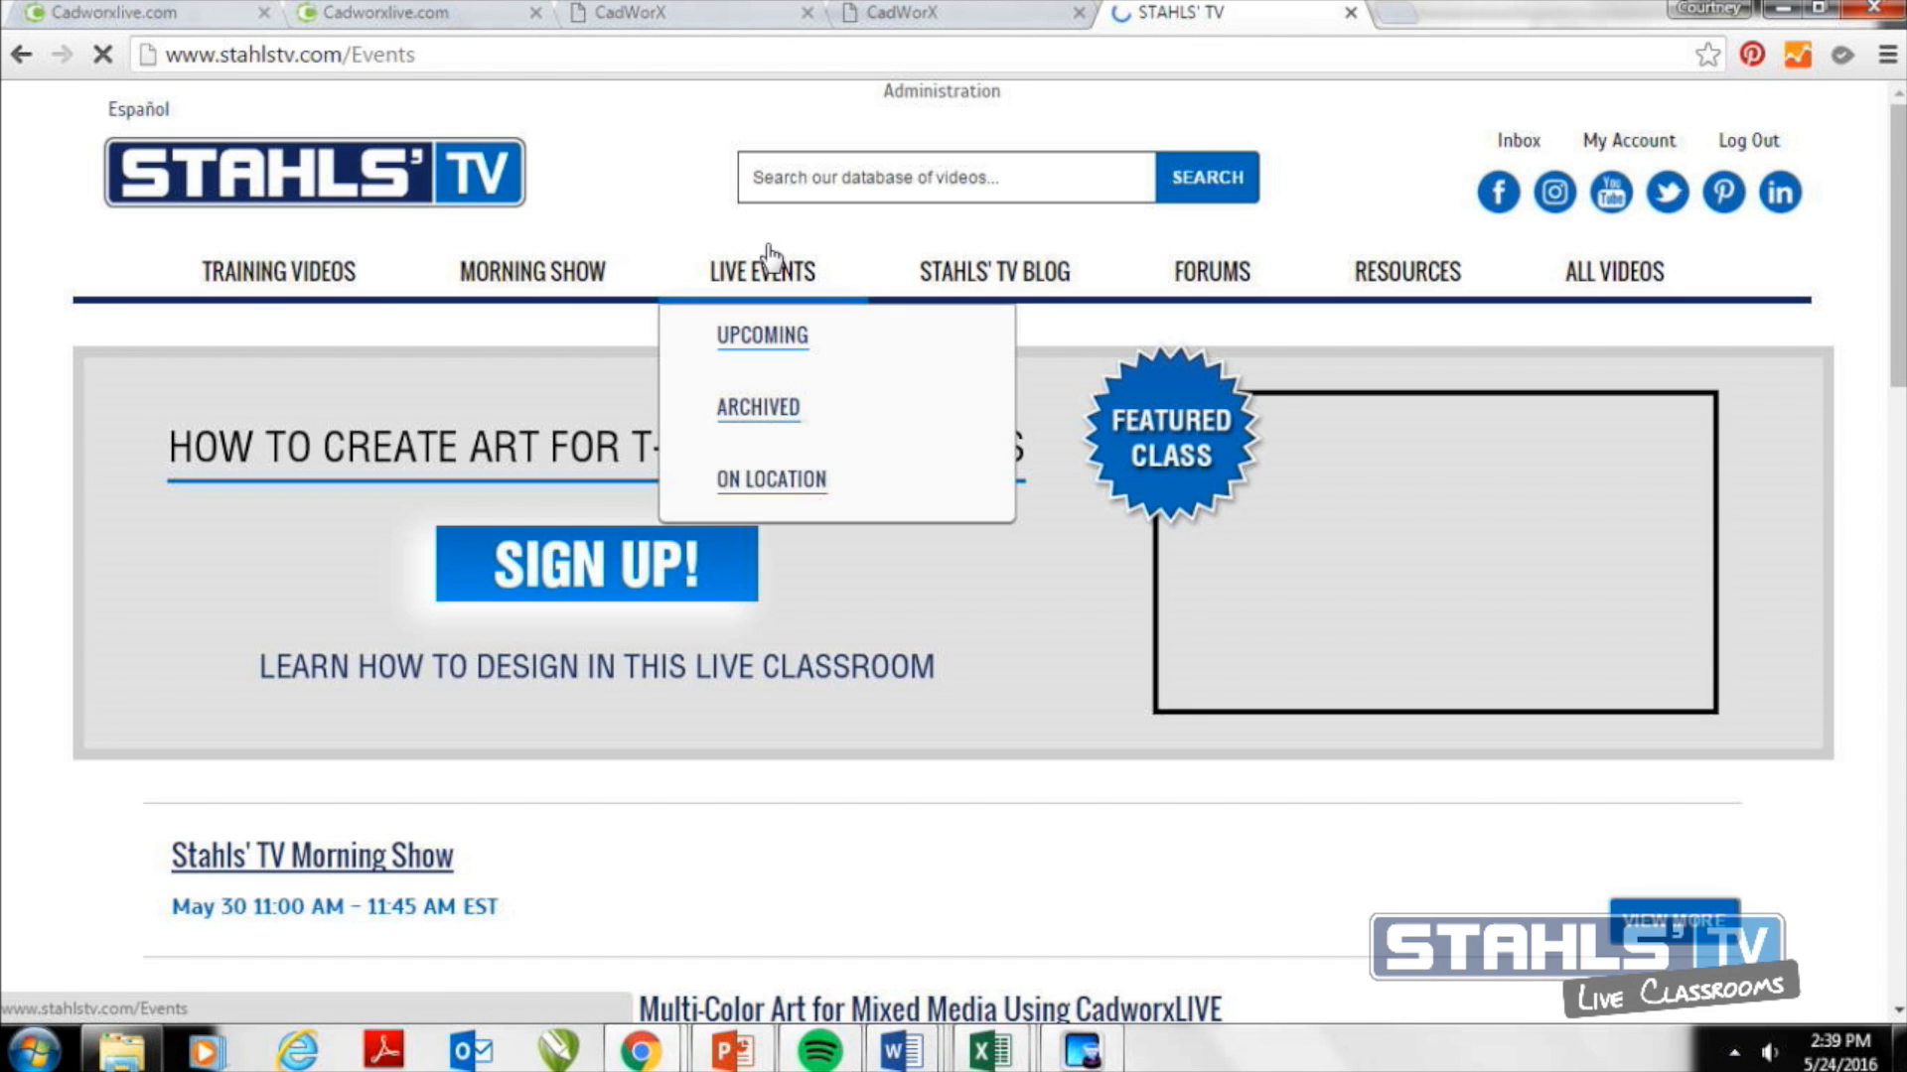
pyautogui.scroll(-6, 953, 546)
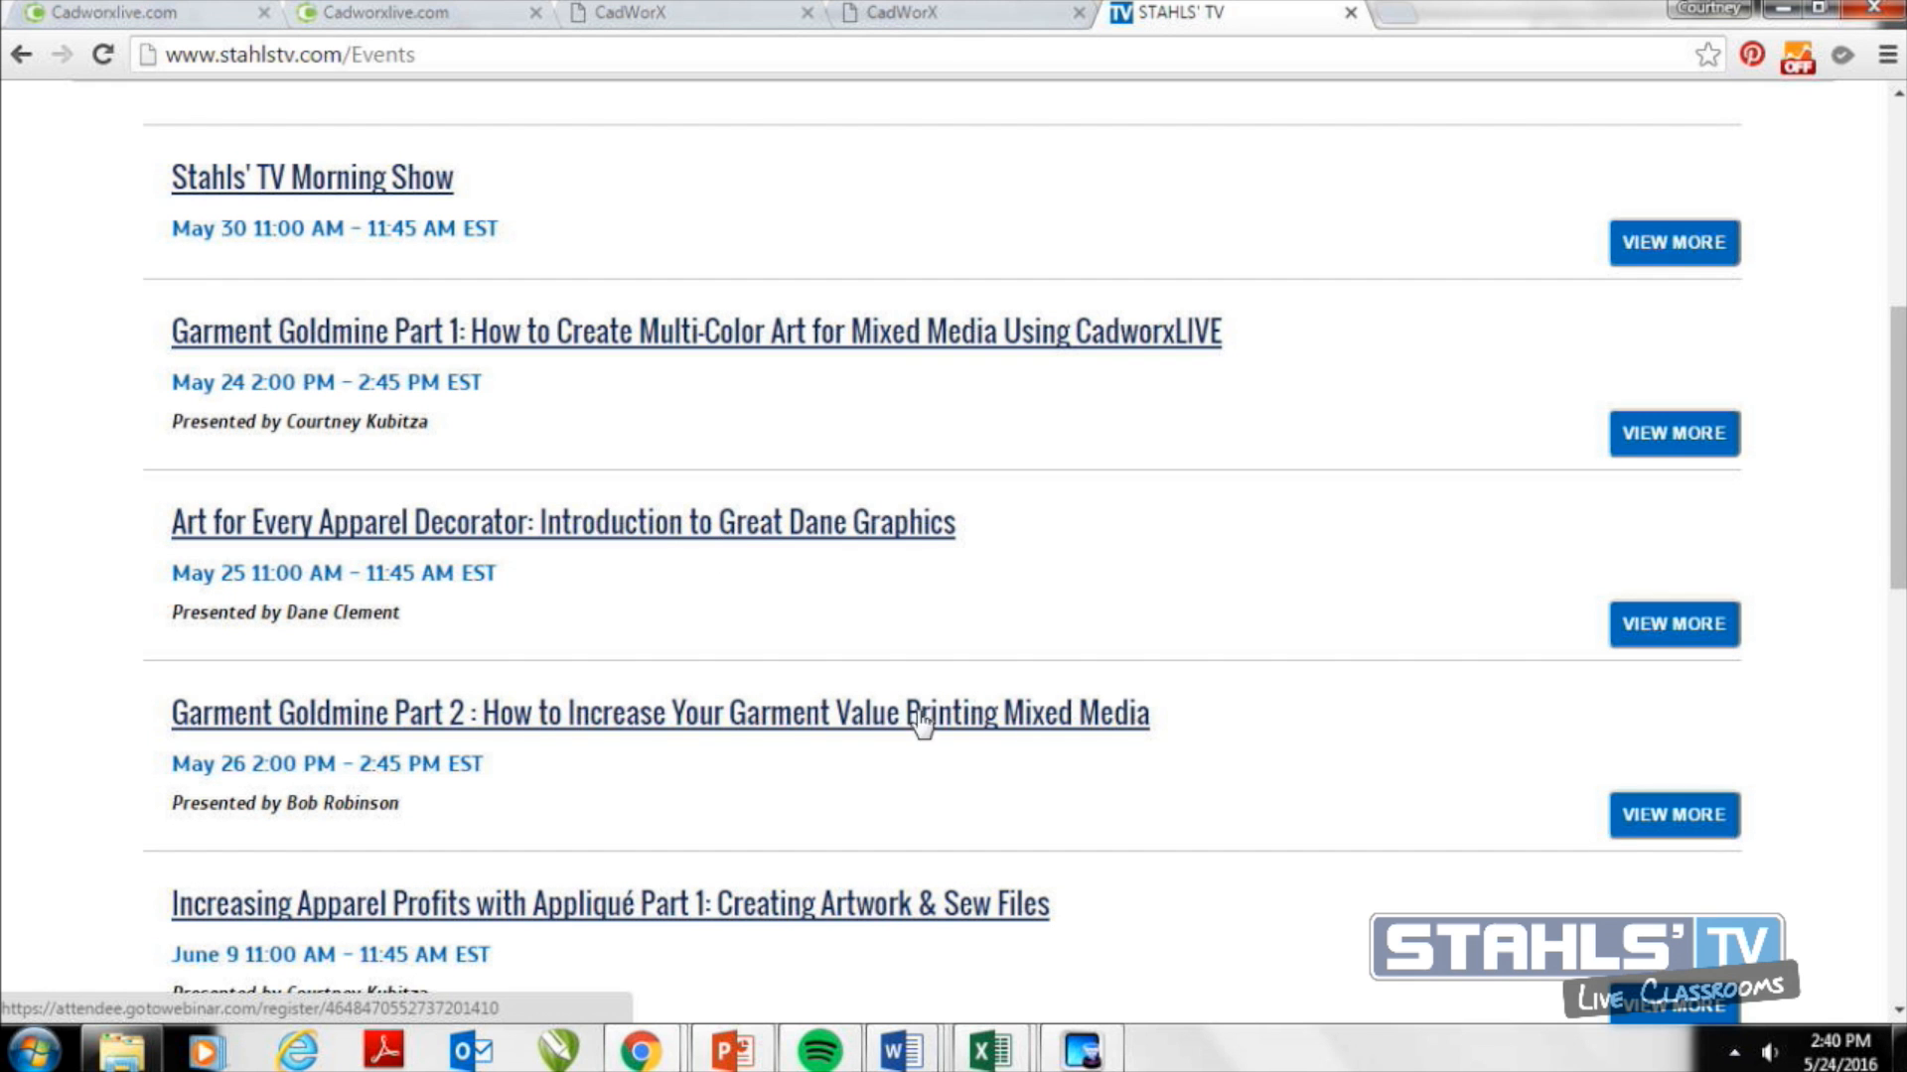
pyautogui.scroll(-2, 1152, 655)
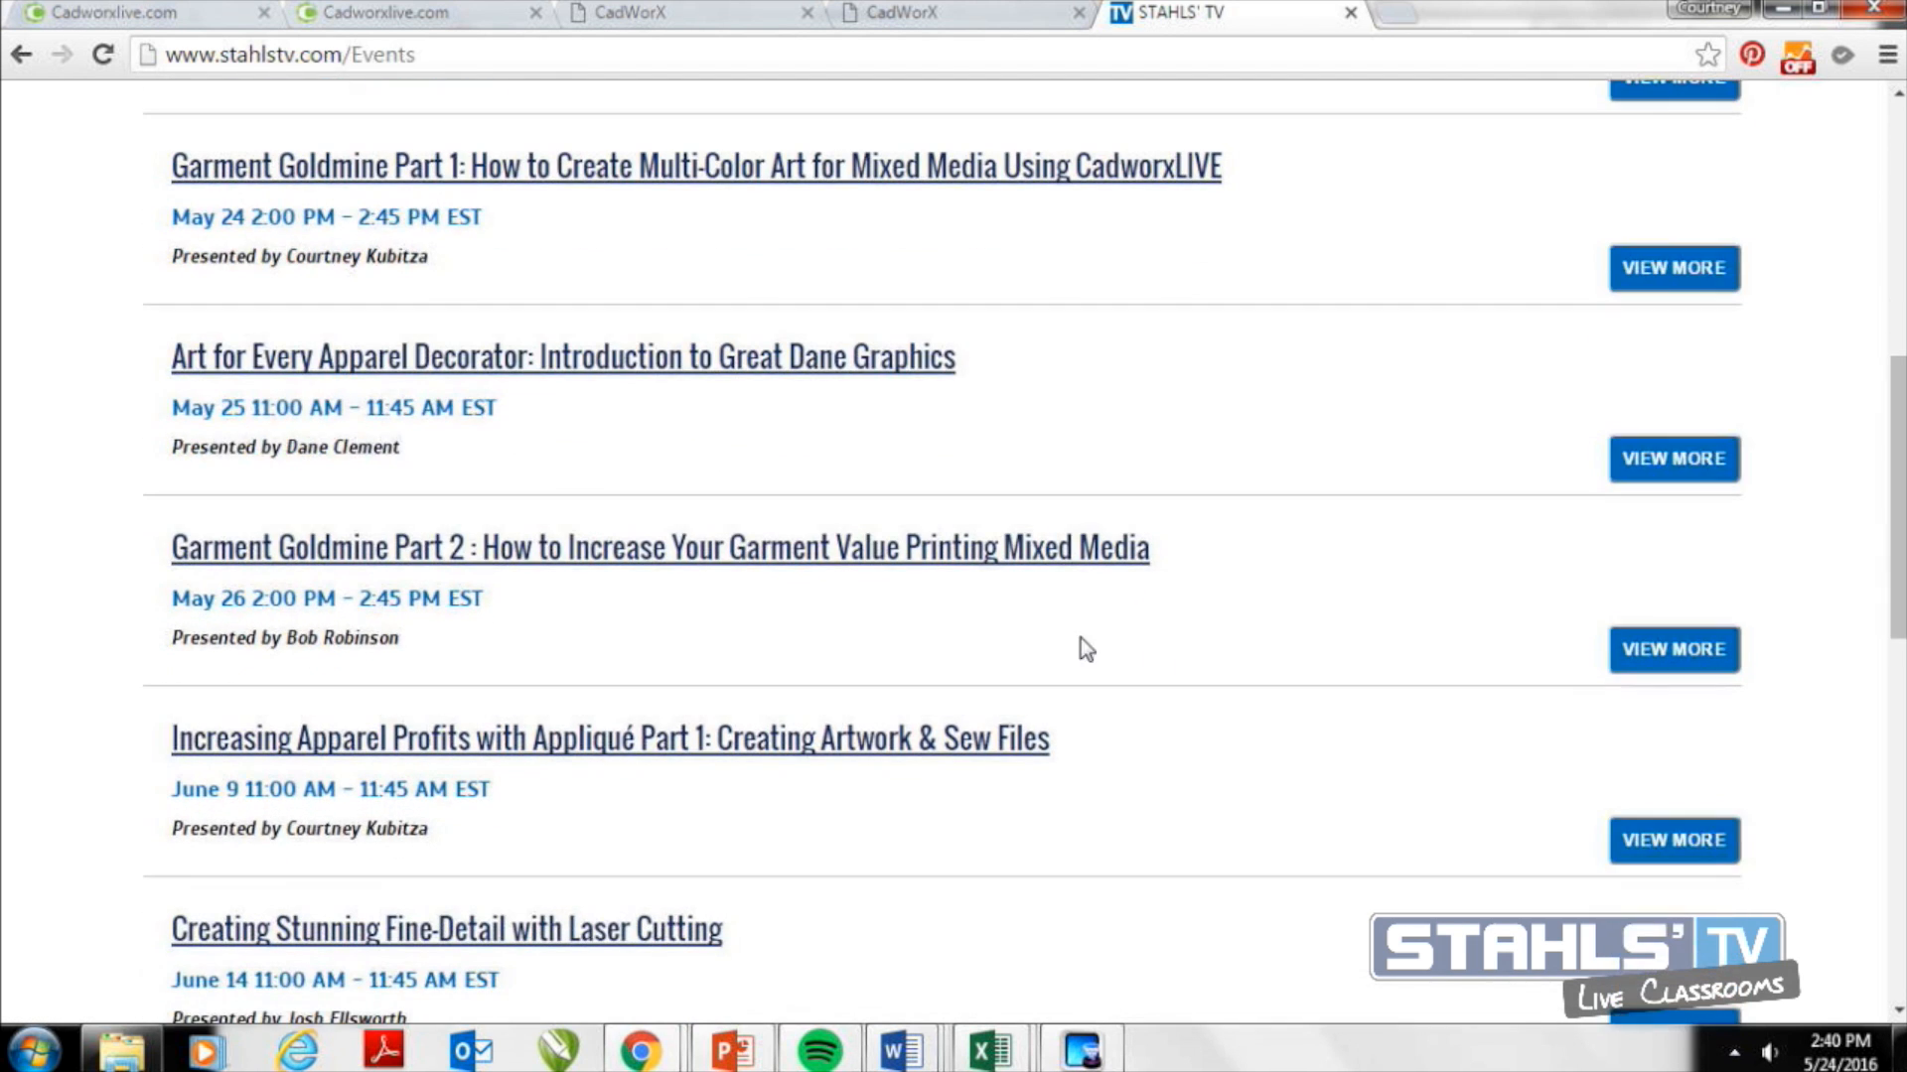